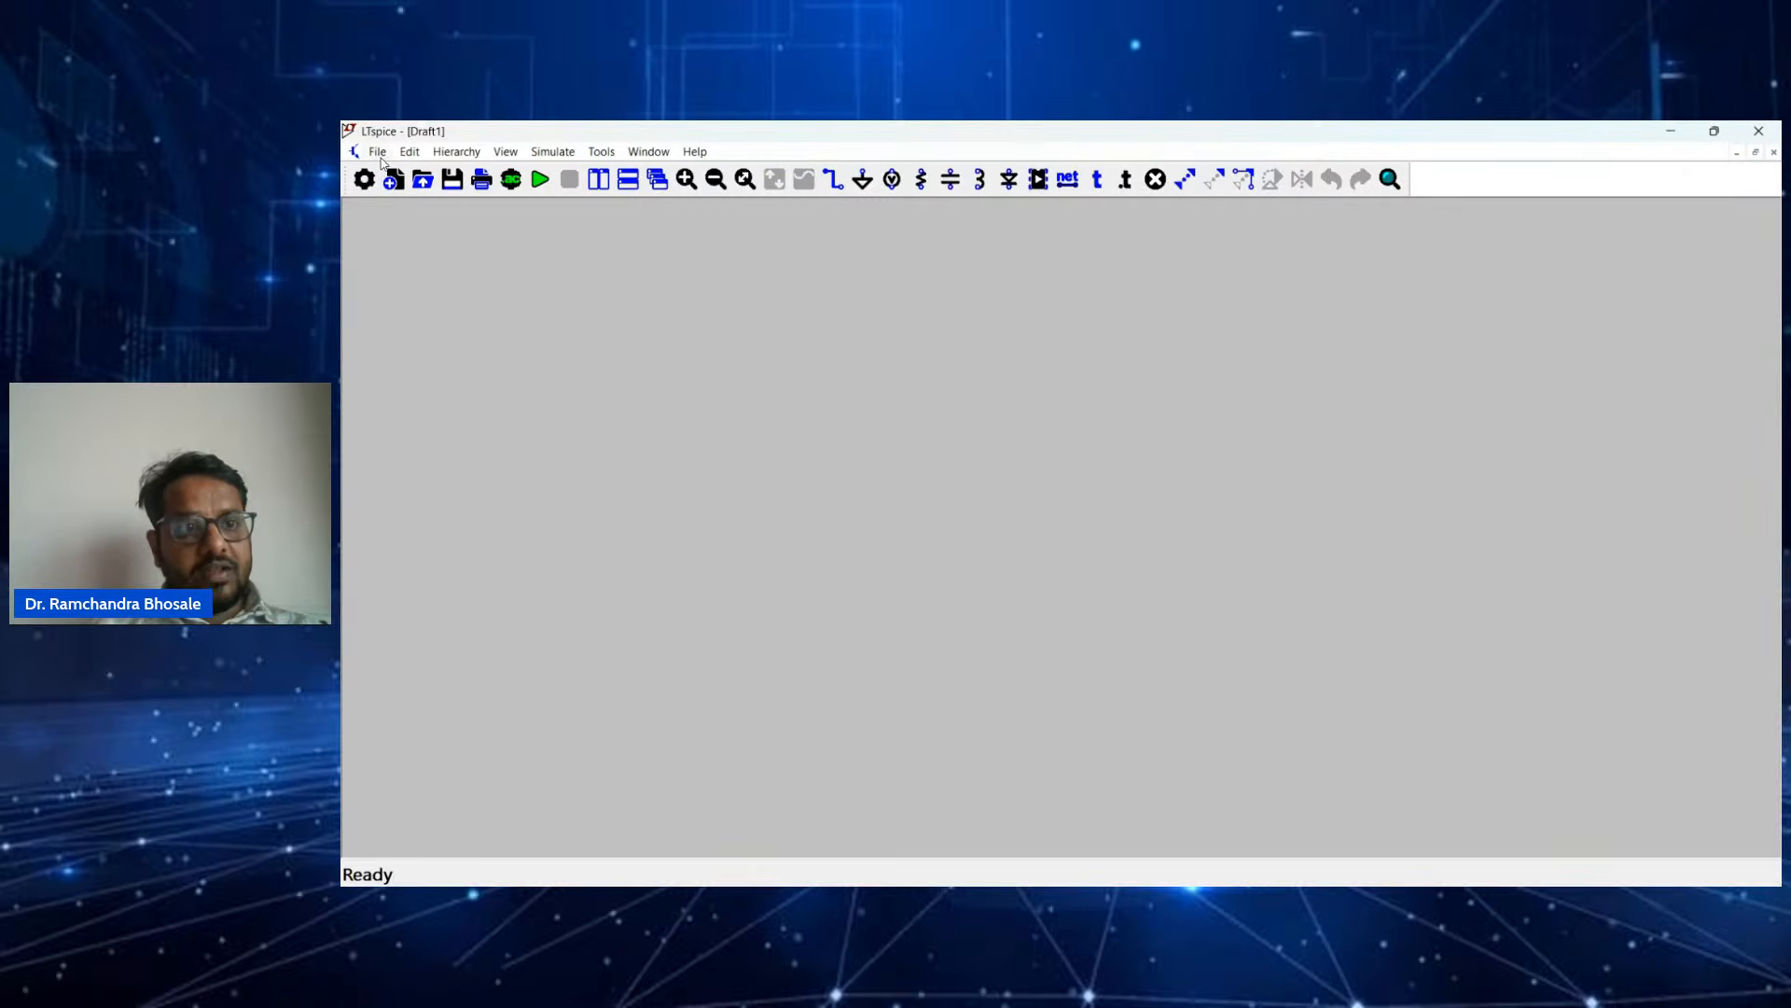
- Place a voltage source with a DC value of 12 in a new schematic
click(432, 171)
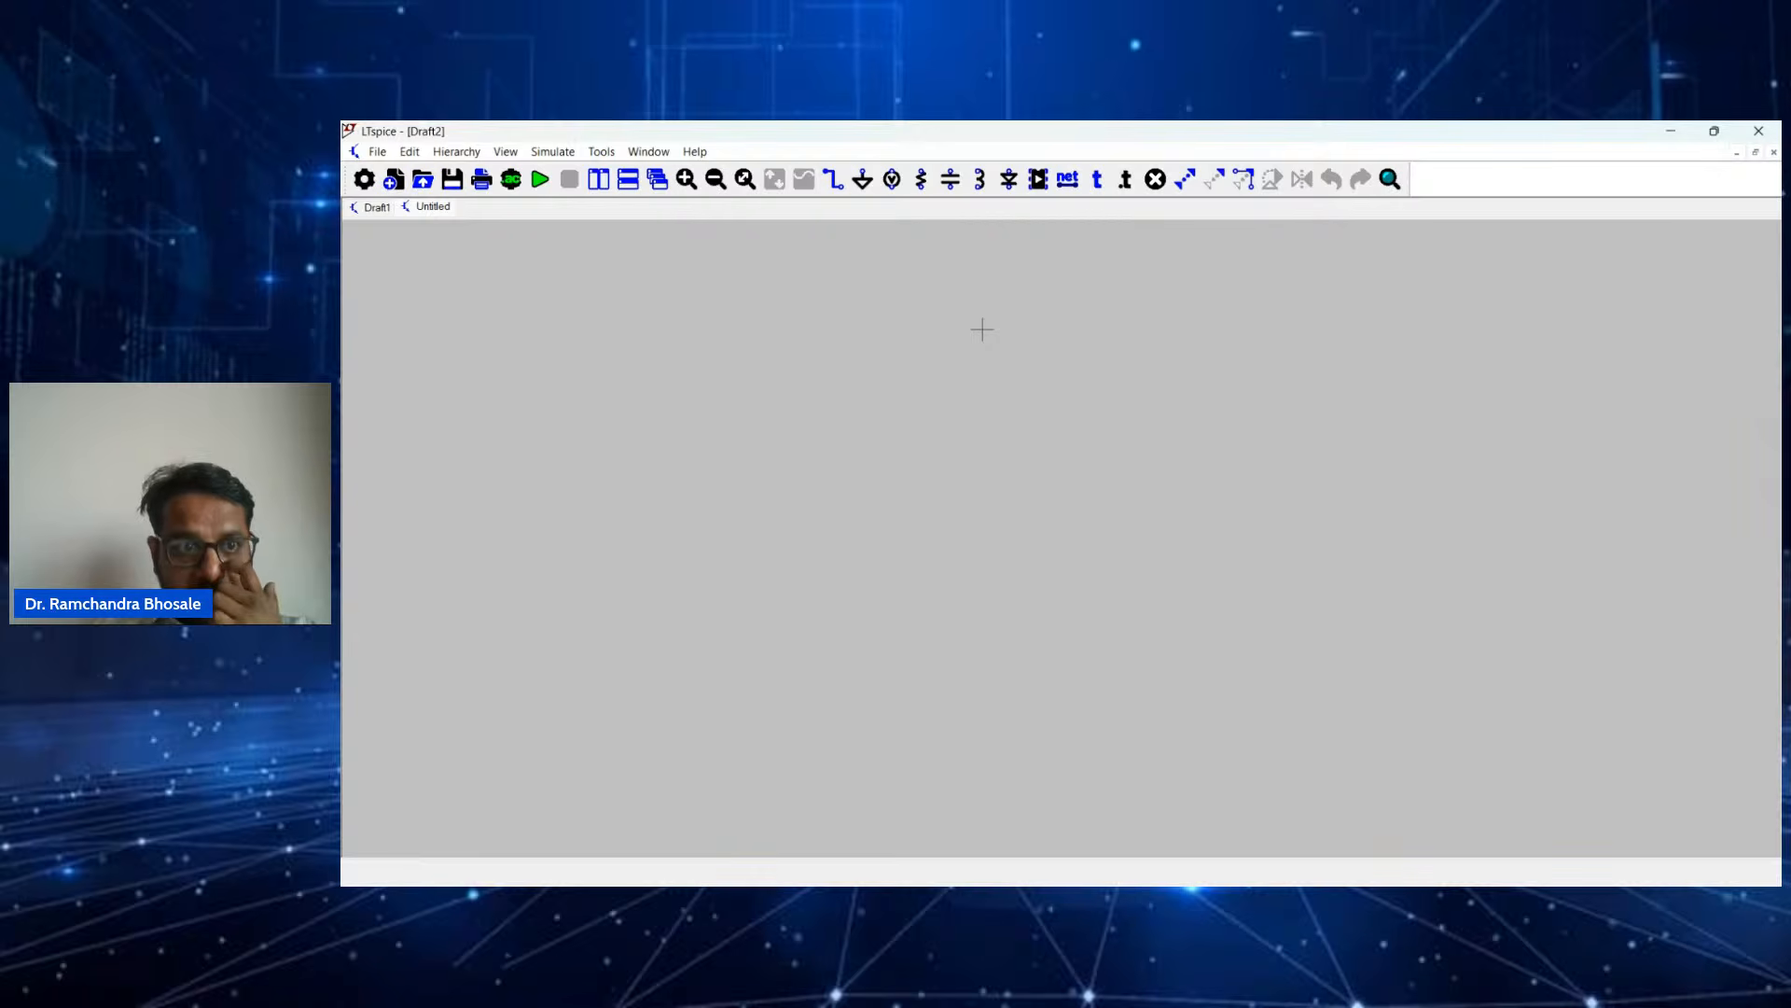
click(893, 180)
click(644, 459)
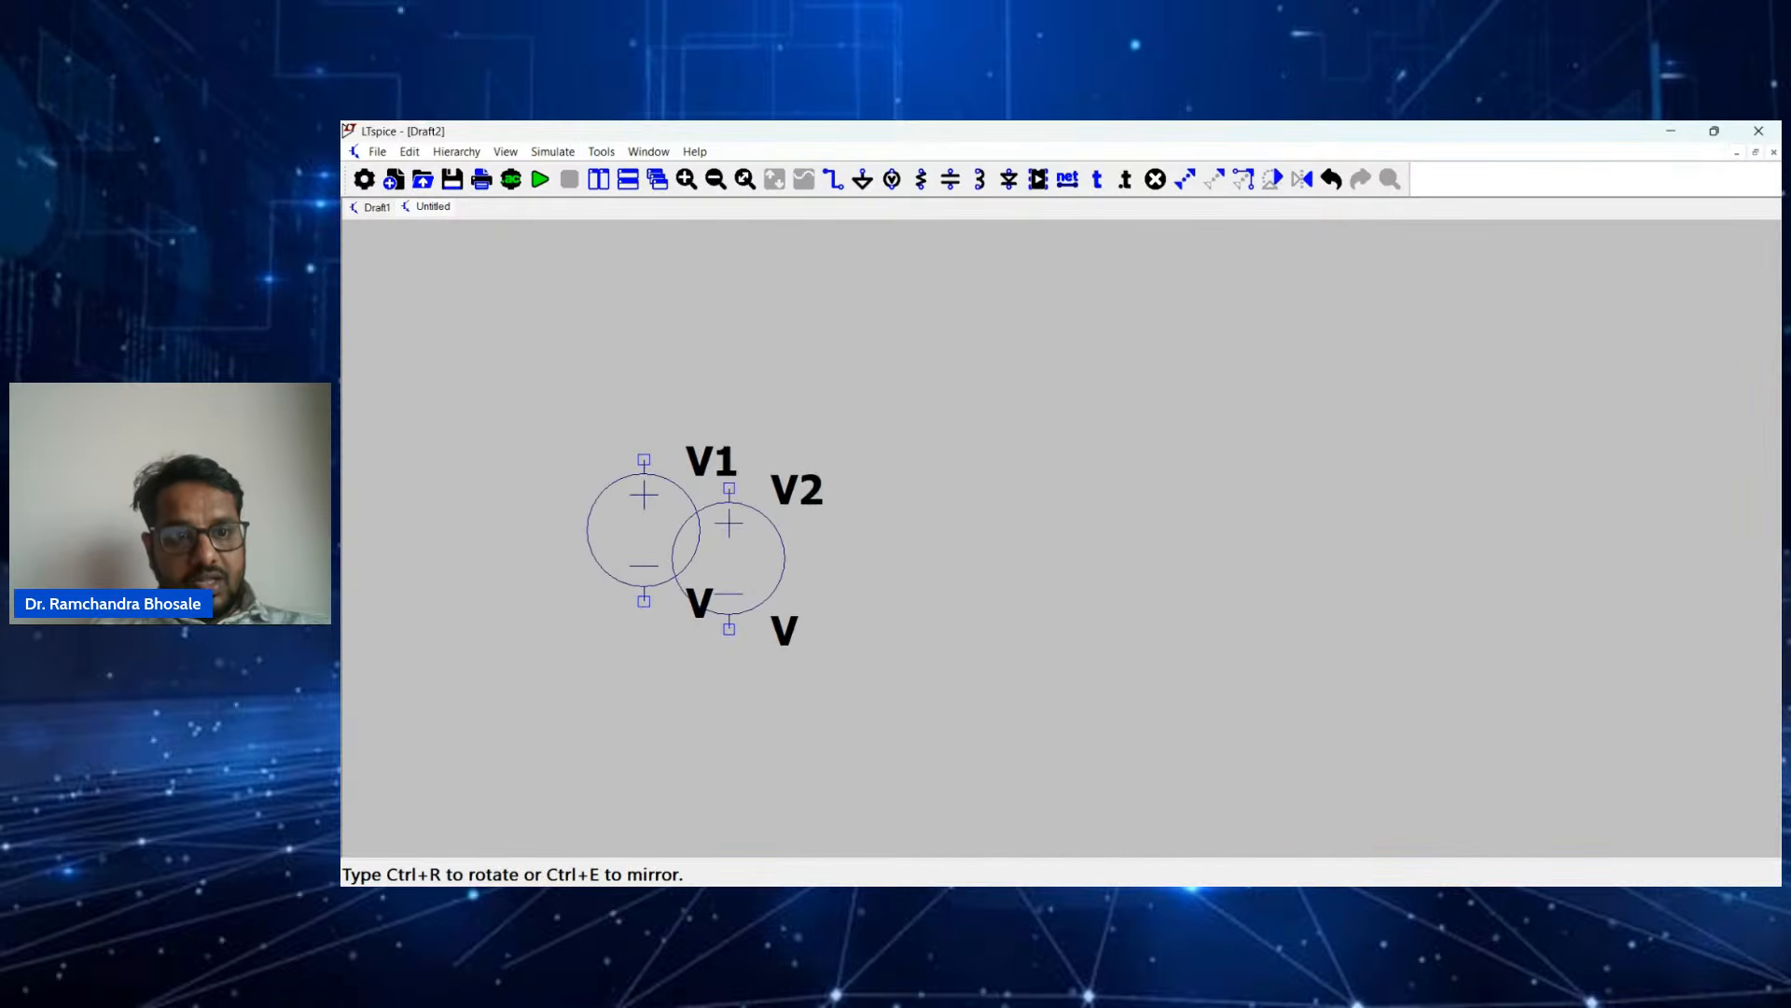
key(Escape)
right_click(678, 543)
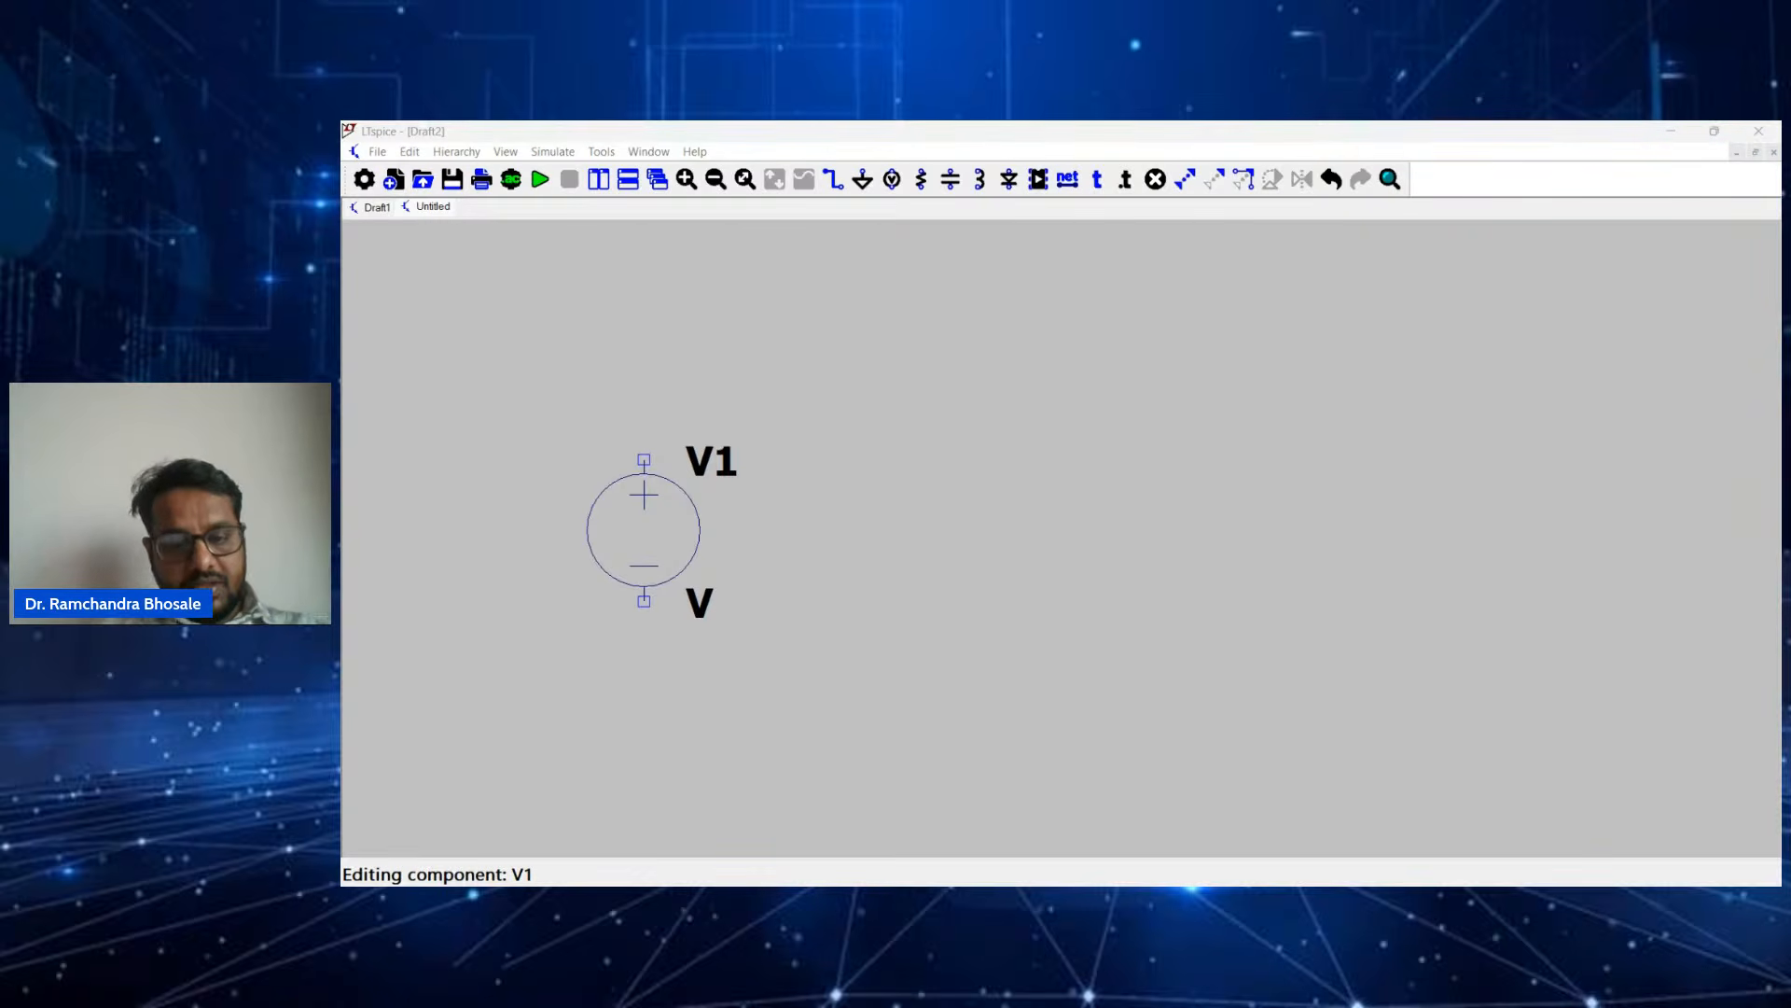
click(1214, 488)
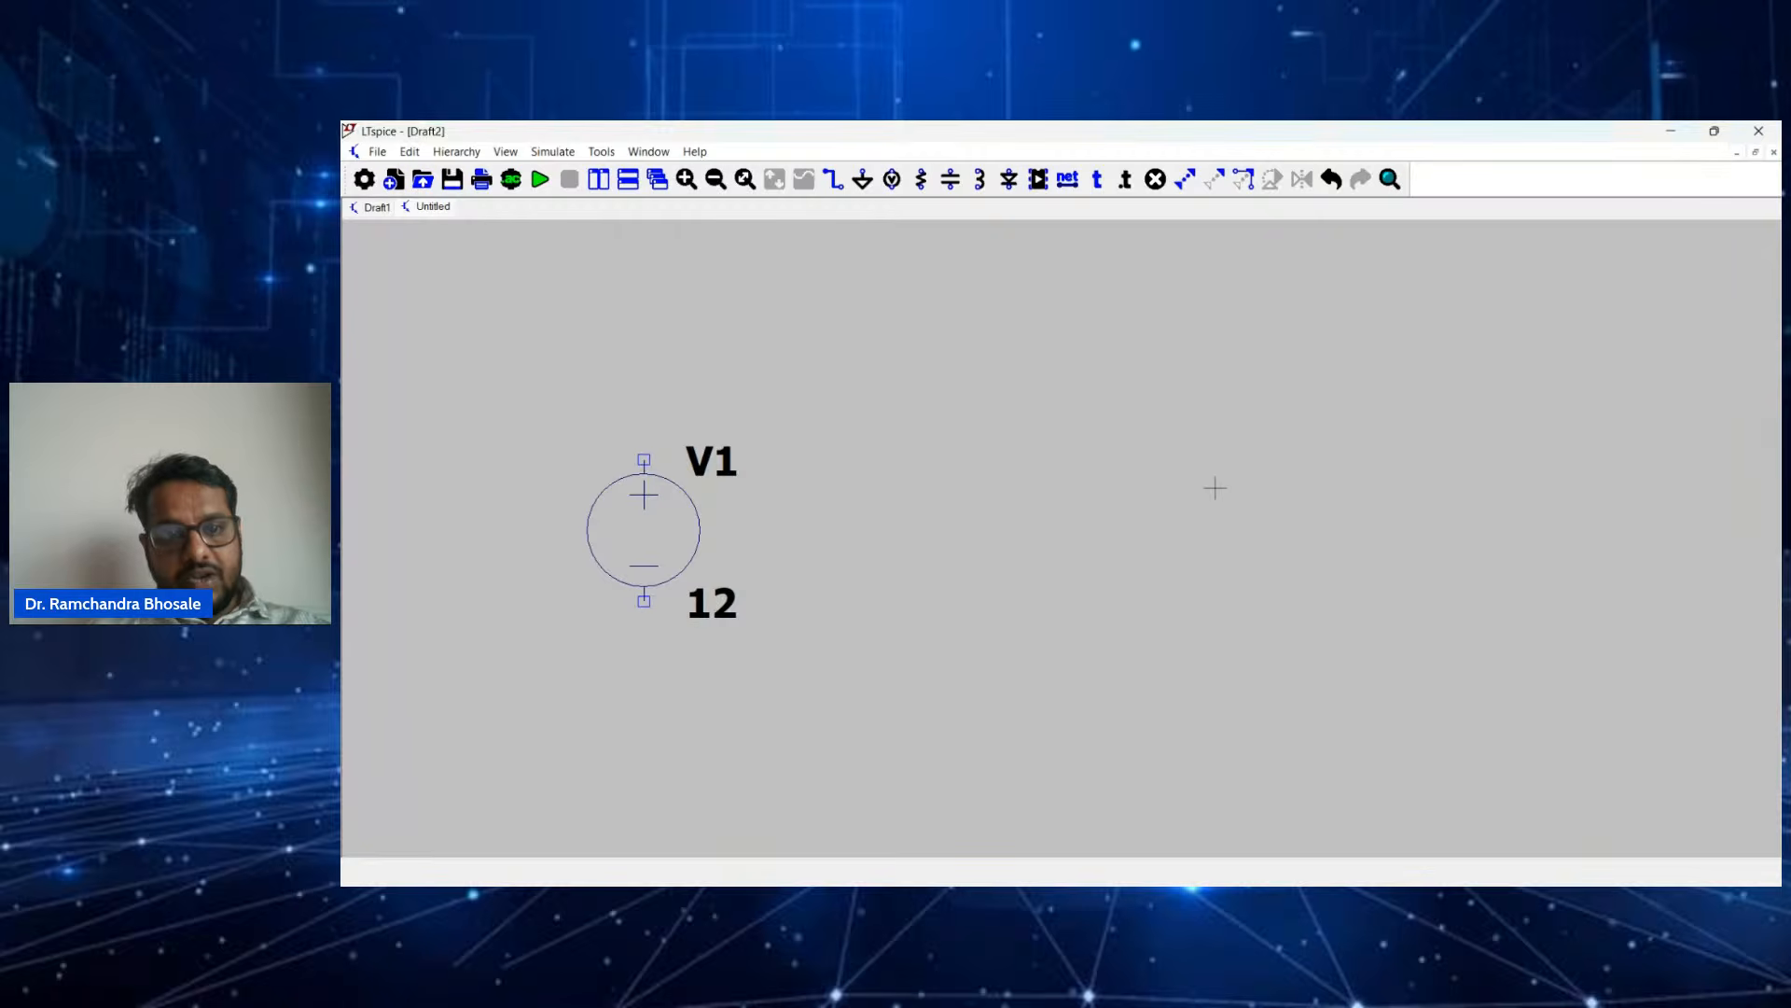
- Place an NMOS transistor above and to the right of V1, rotated to lie horizontally with its gate facing down
click(1046, 183)
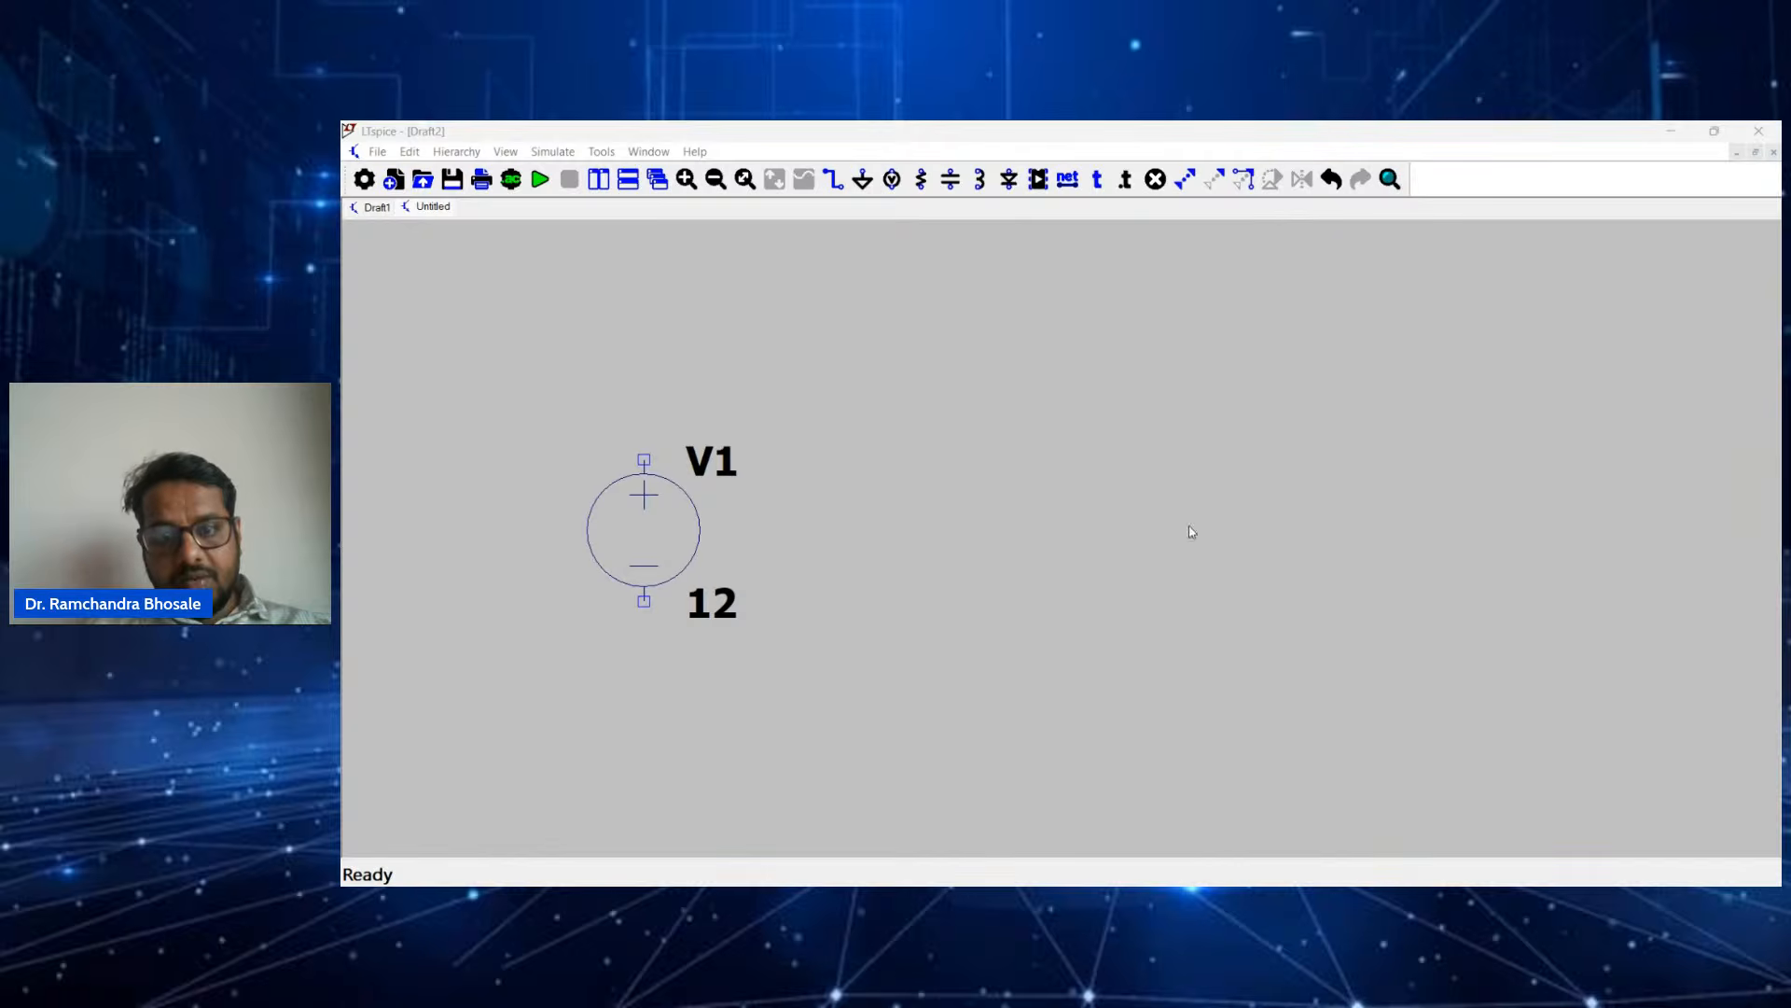
click(1313, 683)
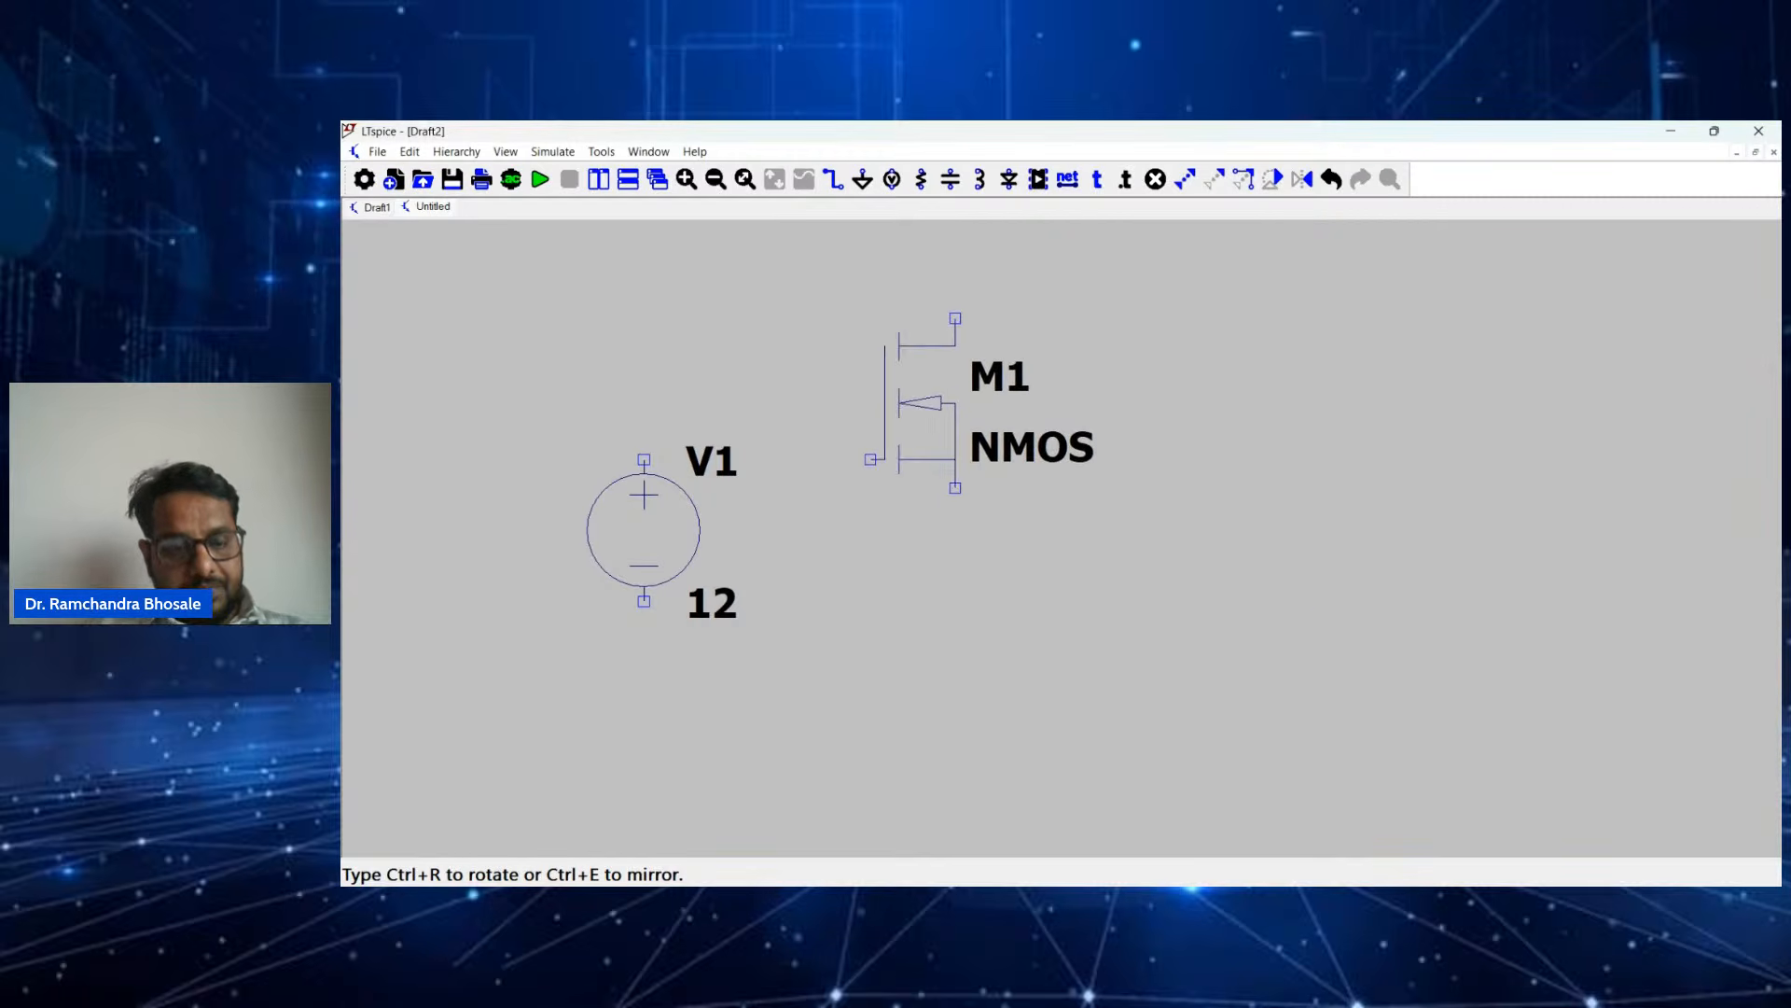
key(ctrl+r)
key(ctrl+r)
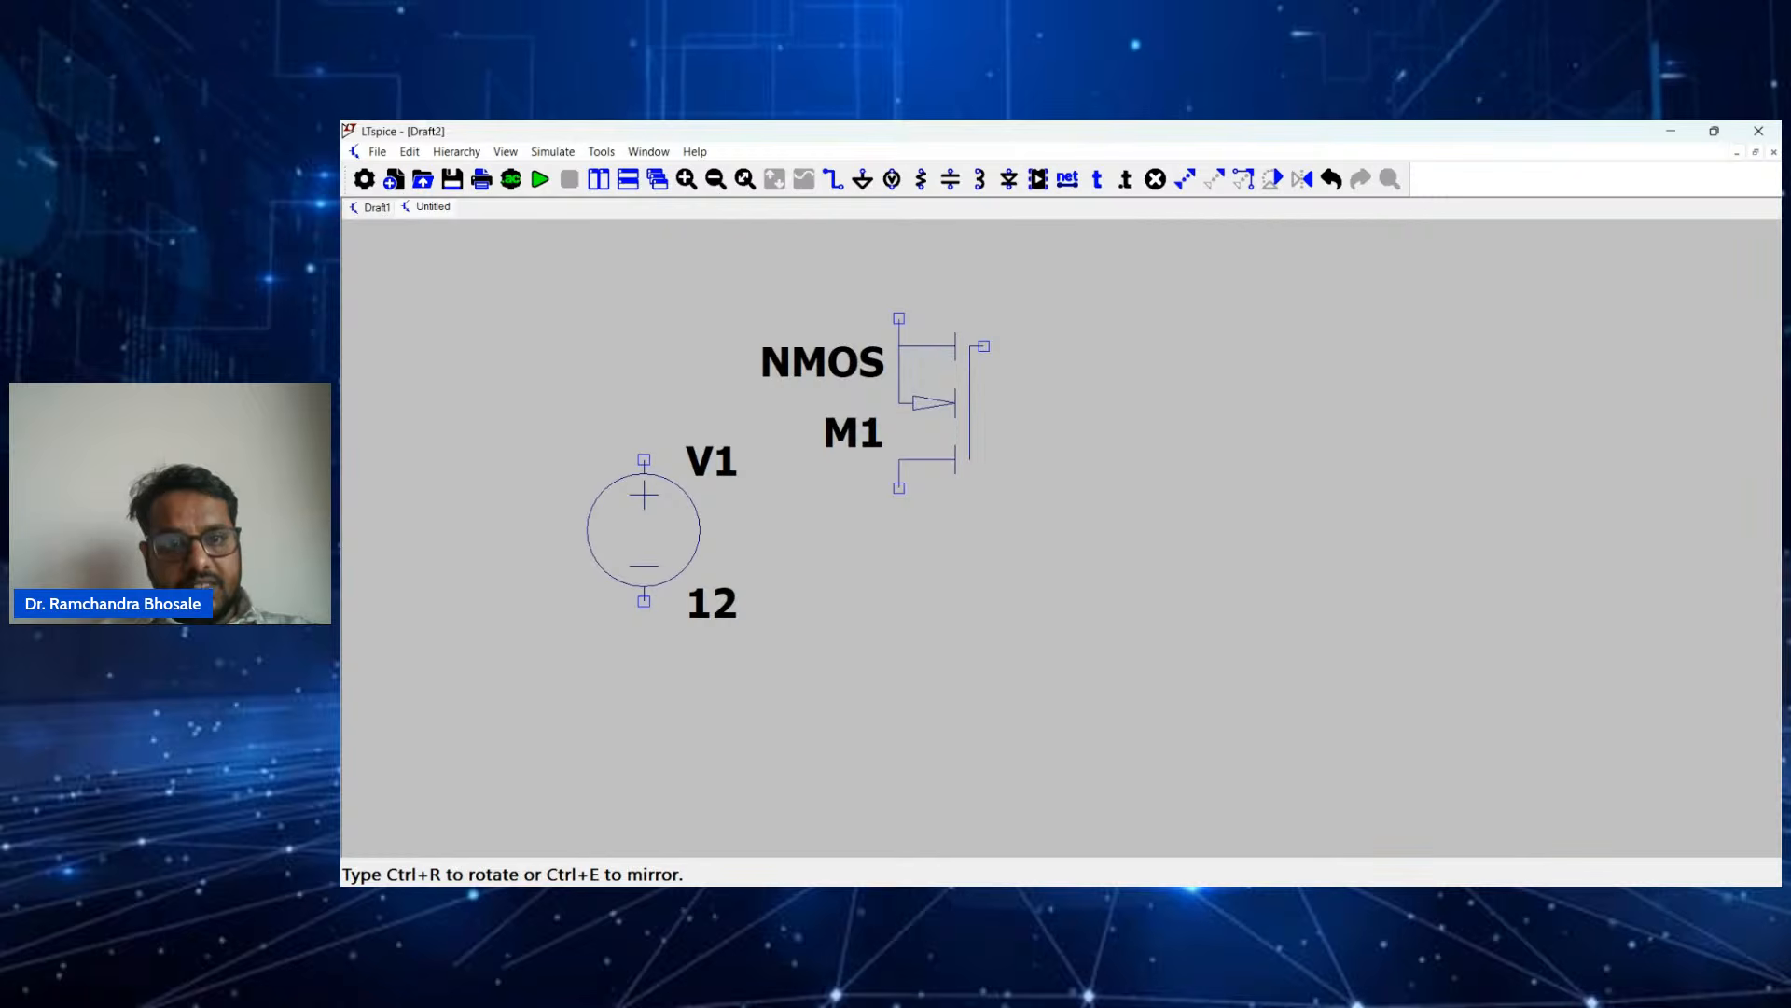
key(ctrl+r)
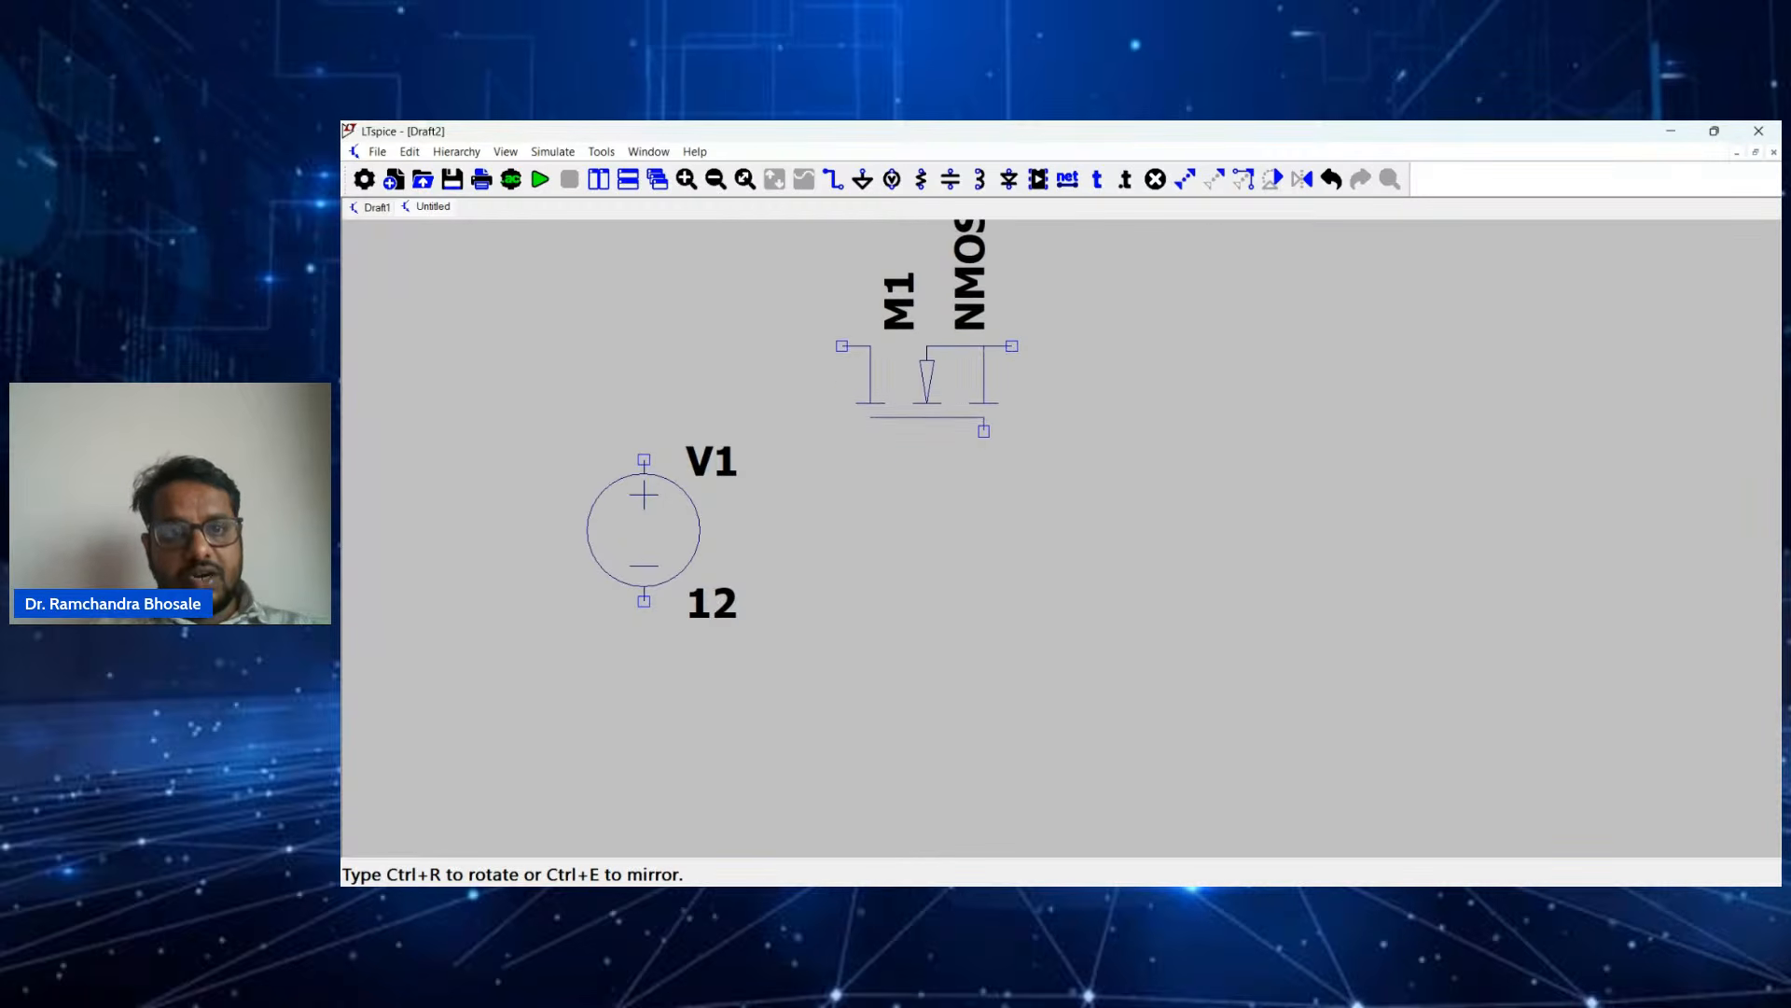
click(927, 417)
key(space)
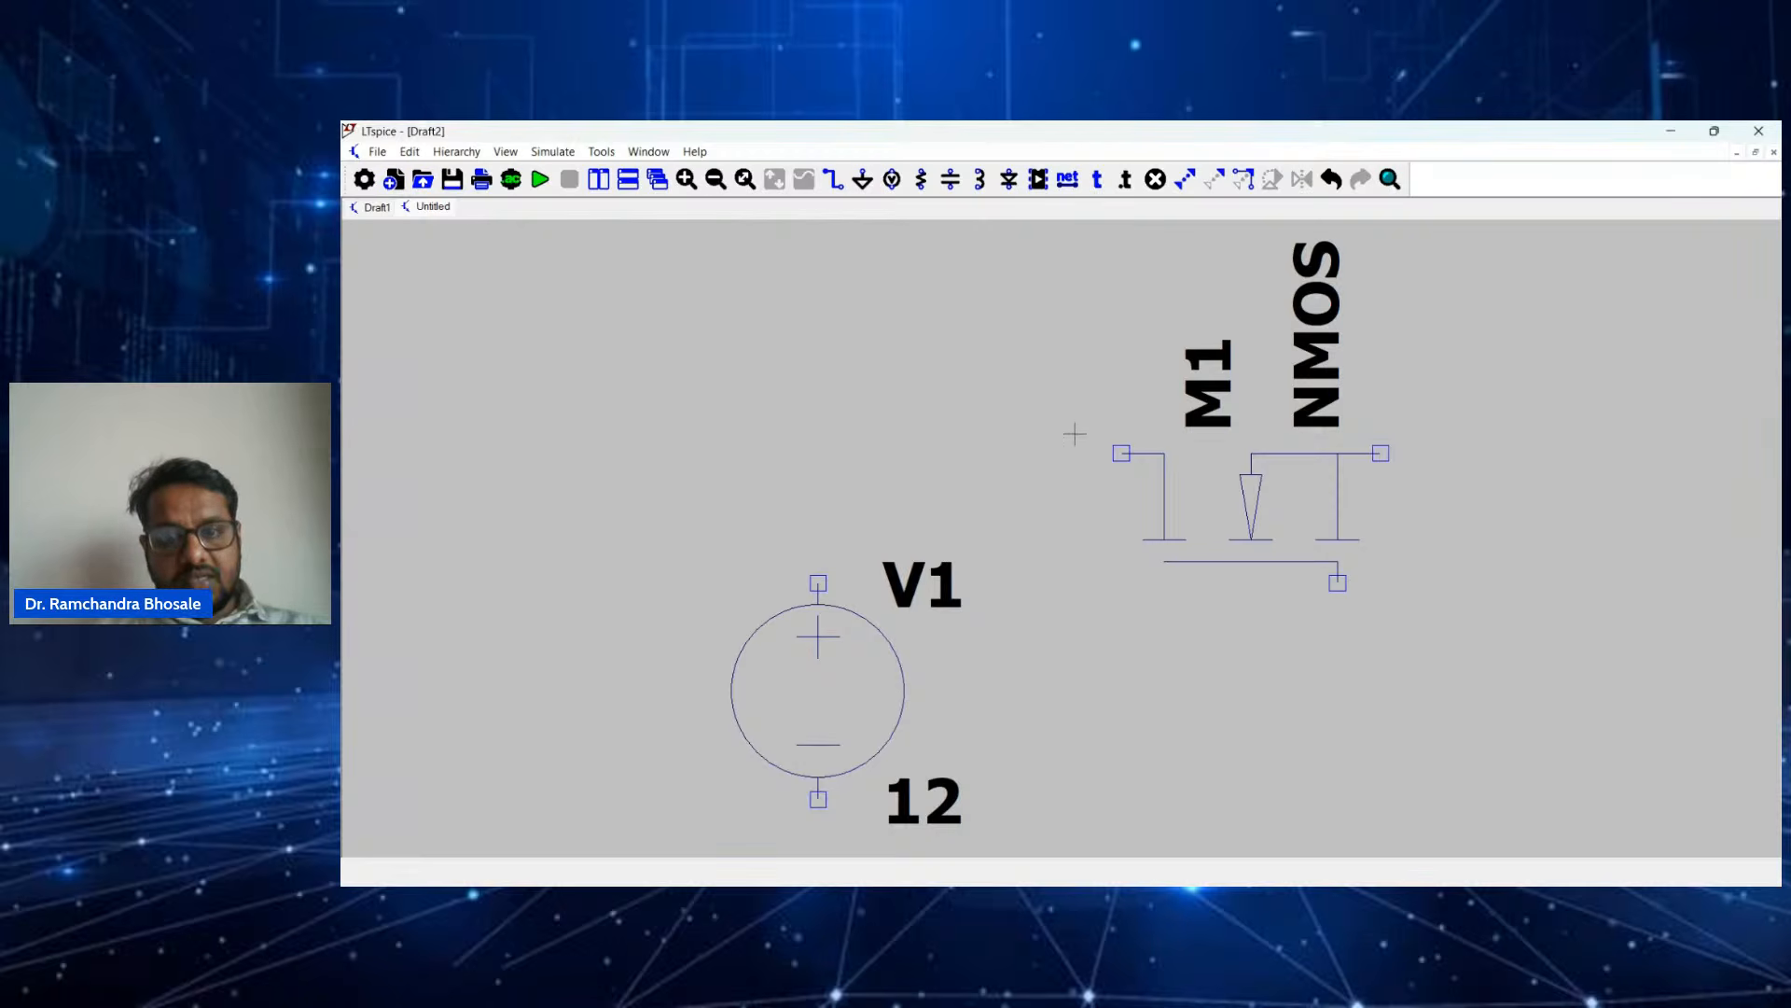
key(Escape)
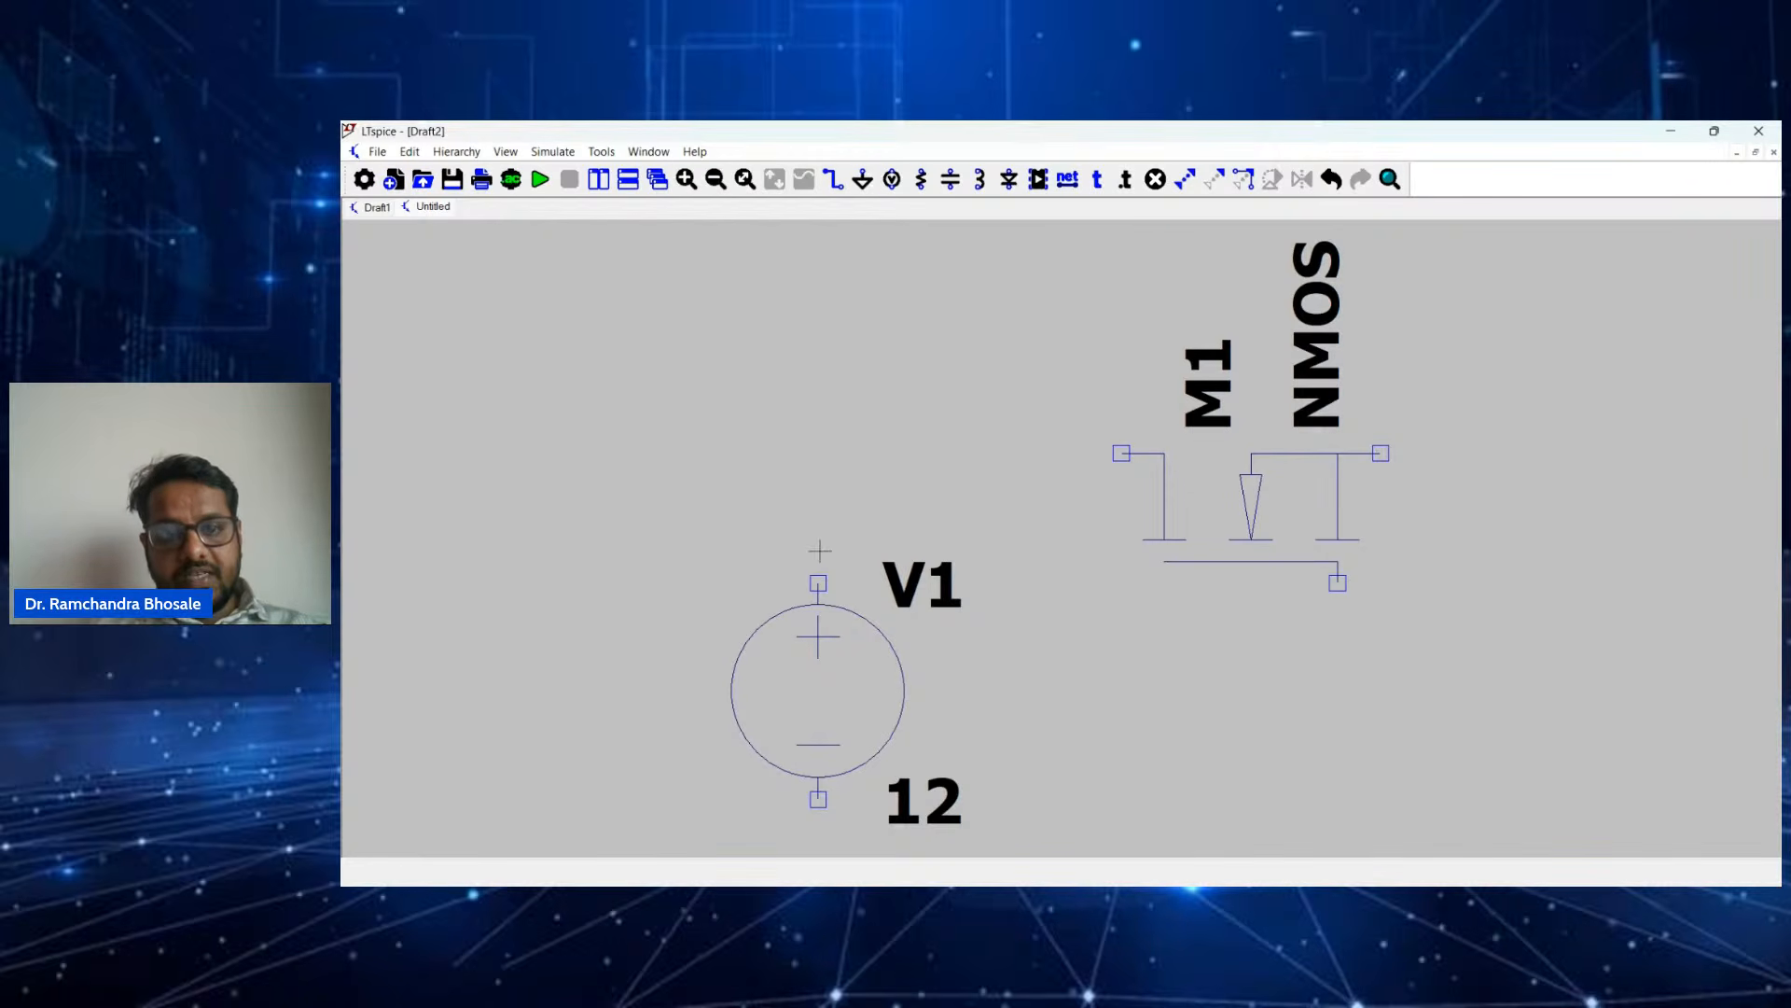
- Wire the NMOS drain terminal to the positive terminal of V1
click(833, 179)
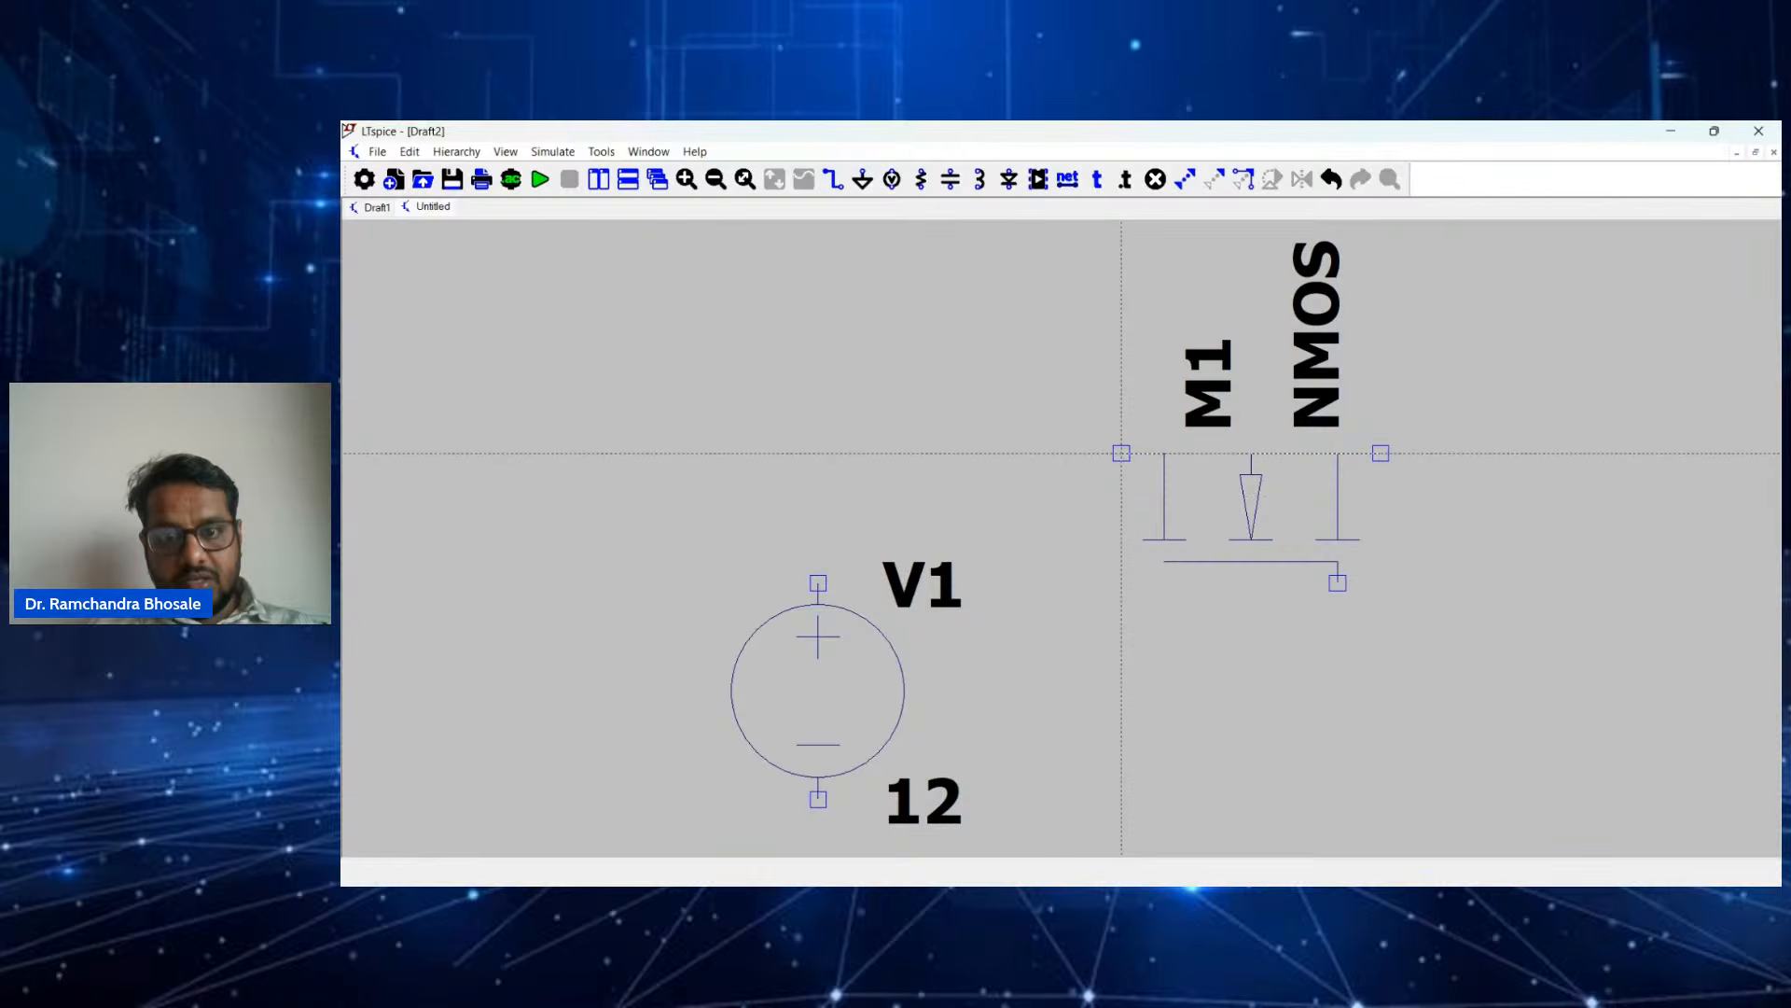
click(1121, 454)
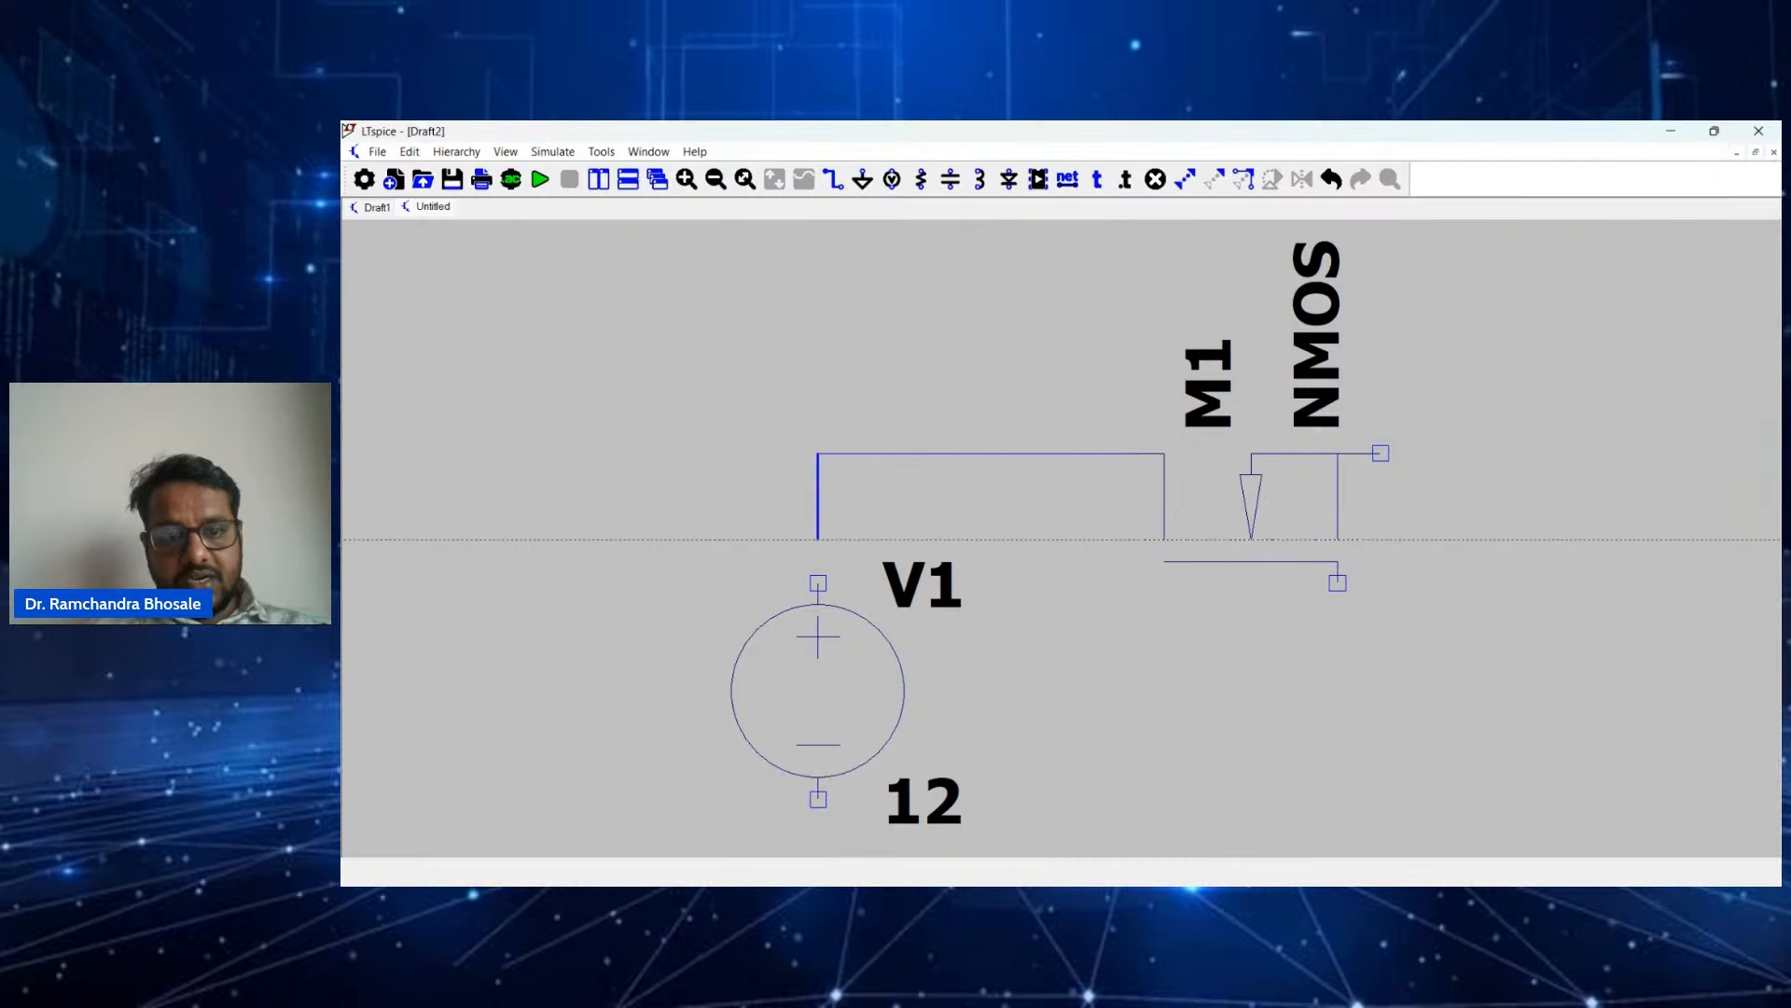
click(818, 582)
key(Escape)
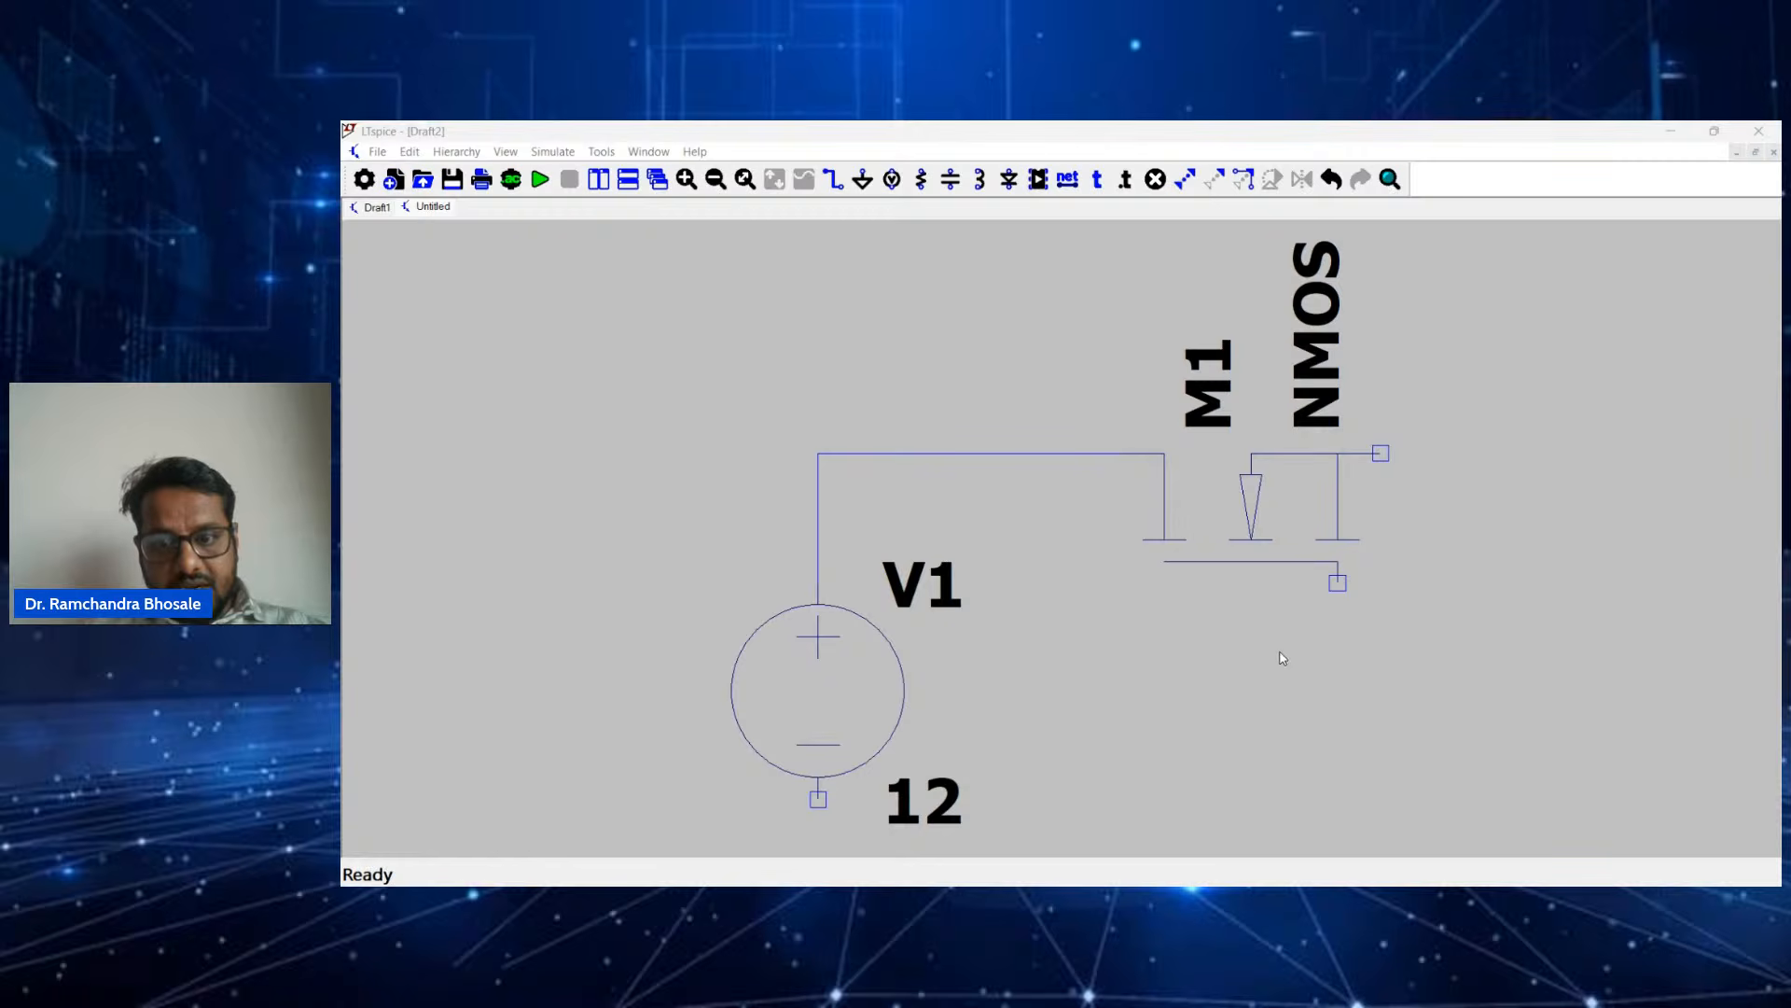
- Place a diode below and to the right of the NMOS, rotated upright with its cathode facing up
key(d)
key(ctrl+r)
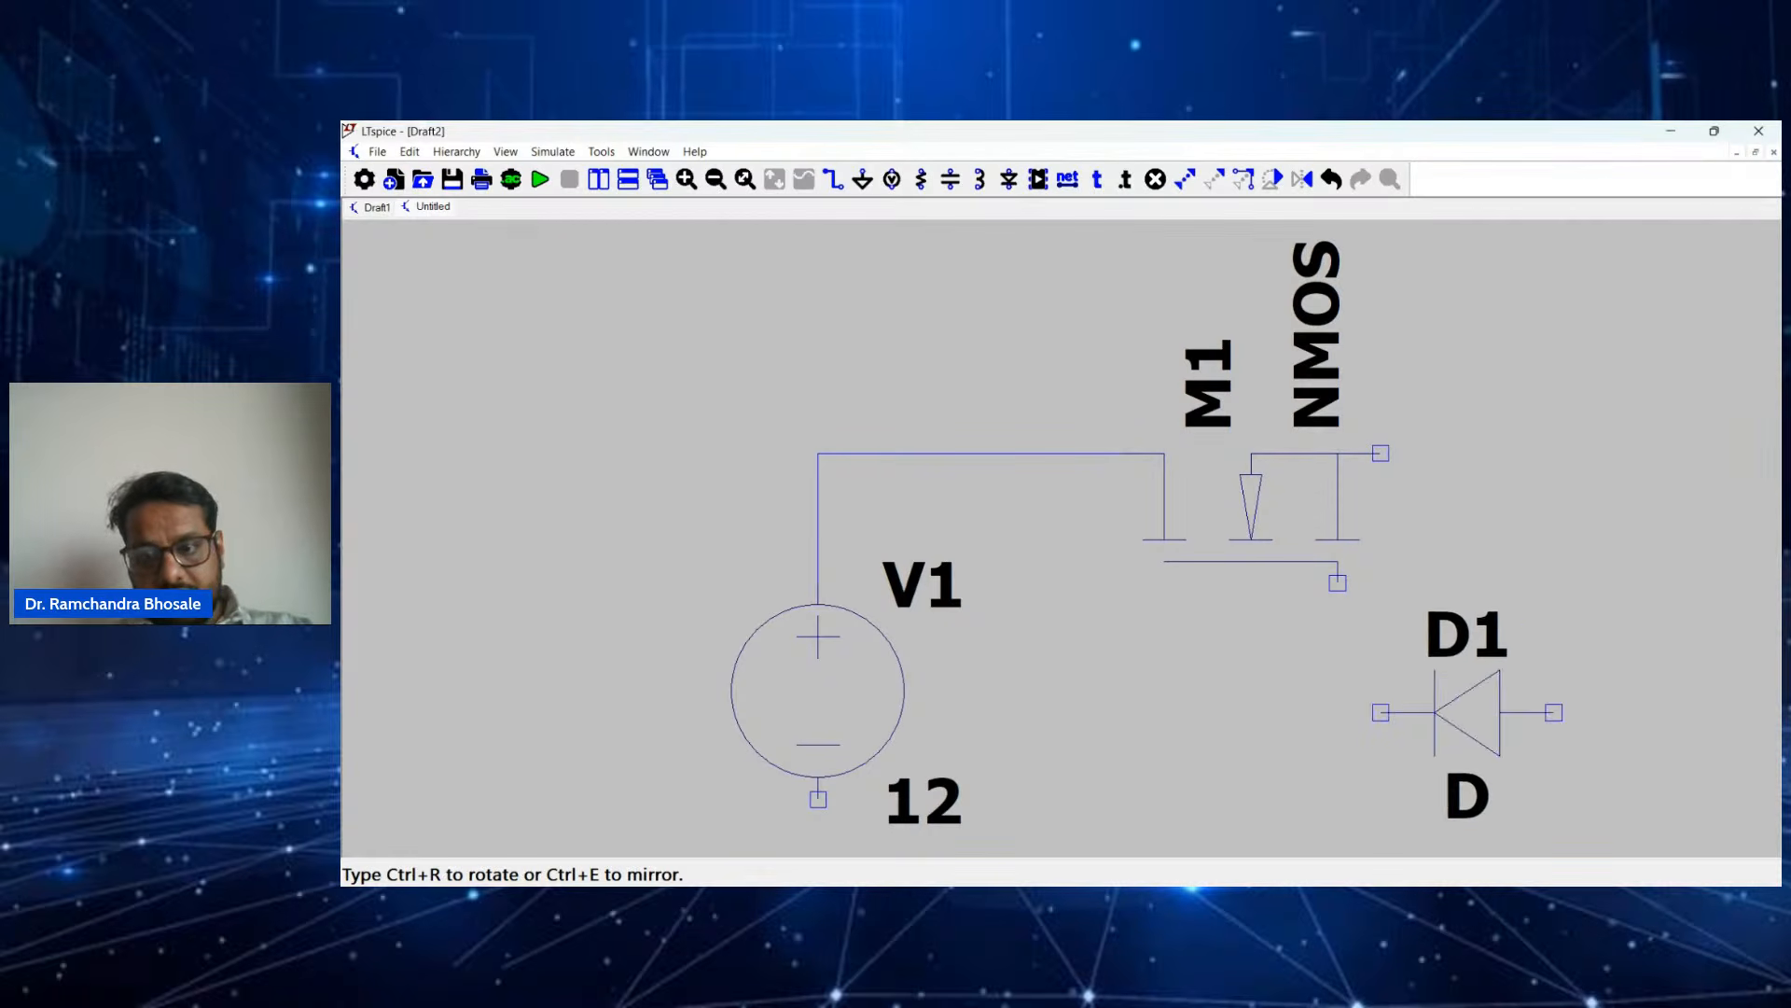
key(ctrl+r)
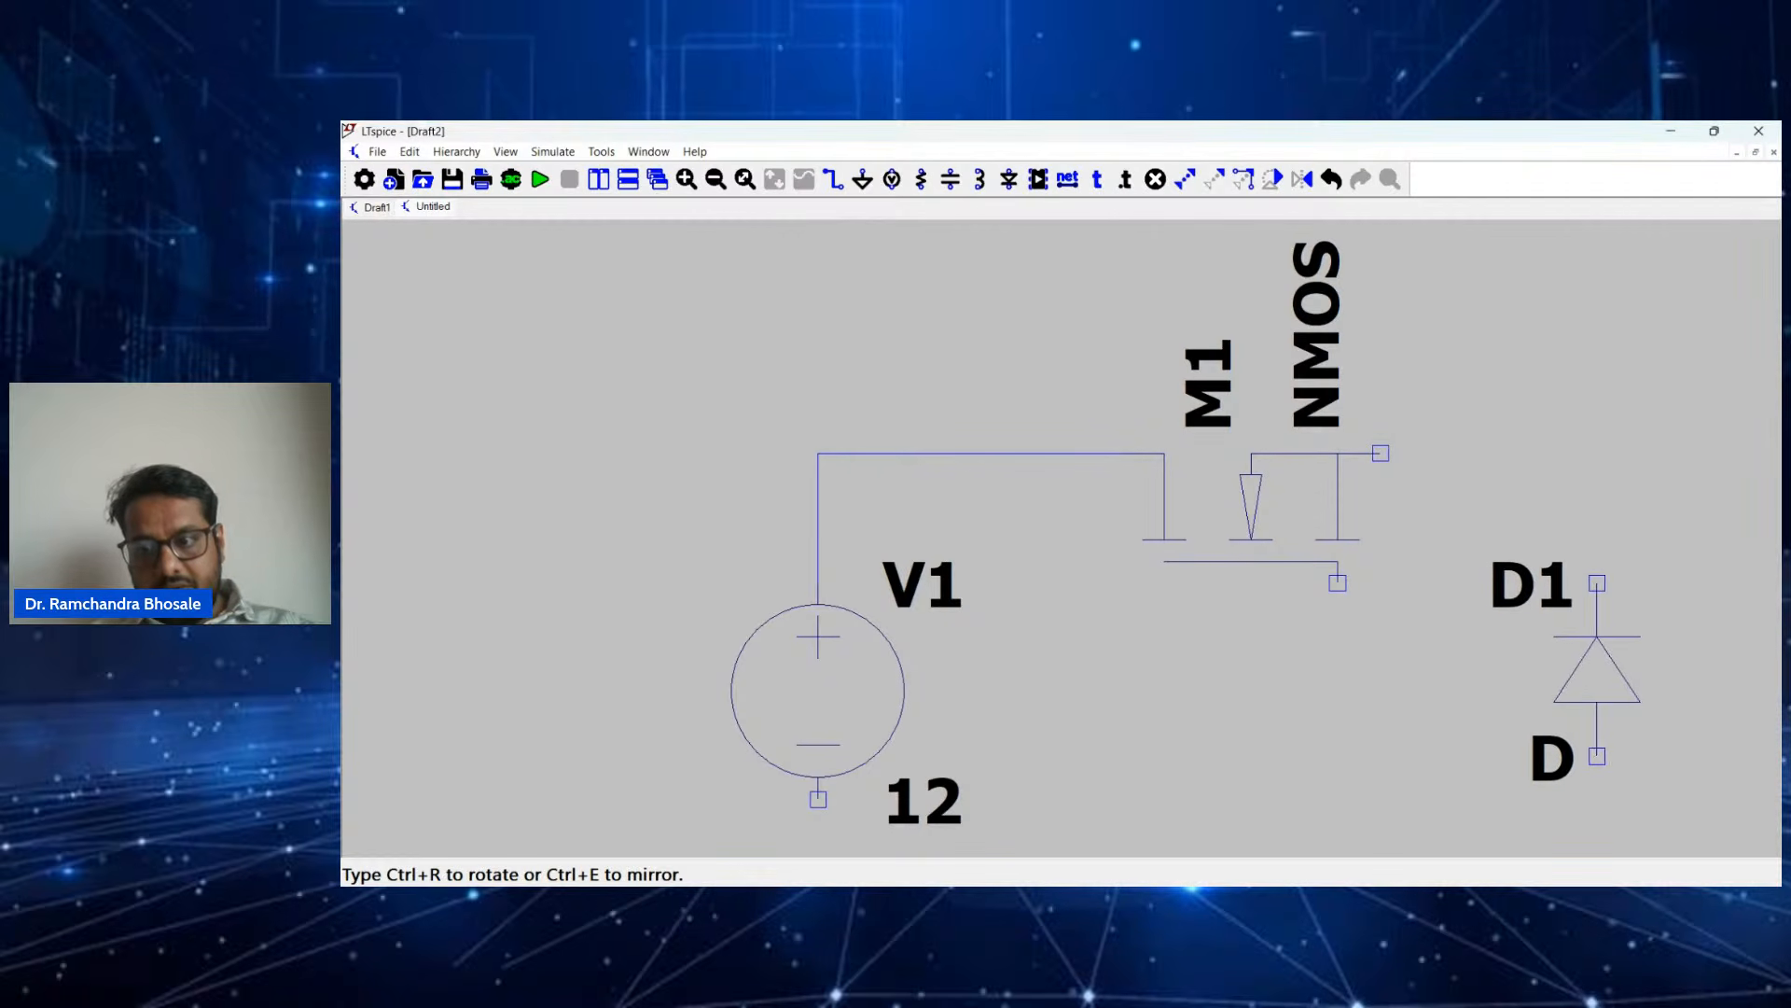
click(1598, 670)
key(Escape)
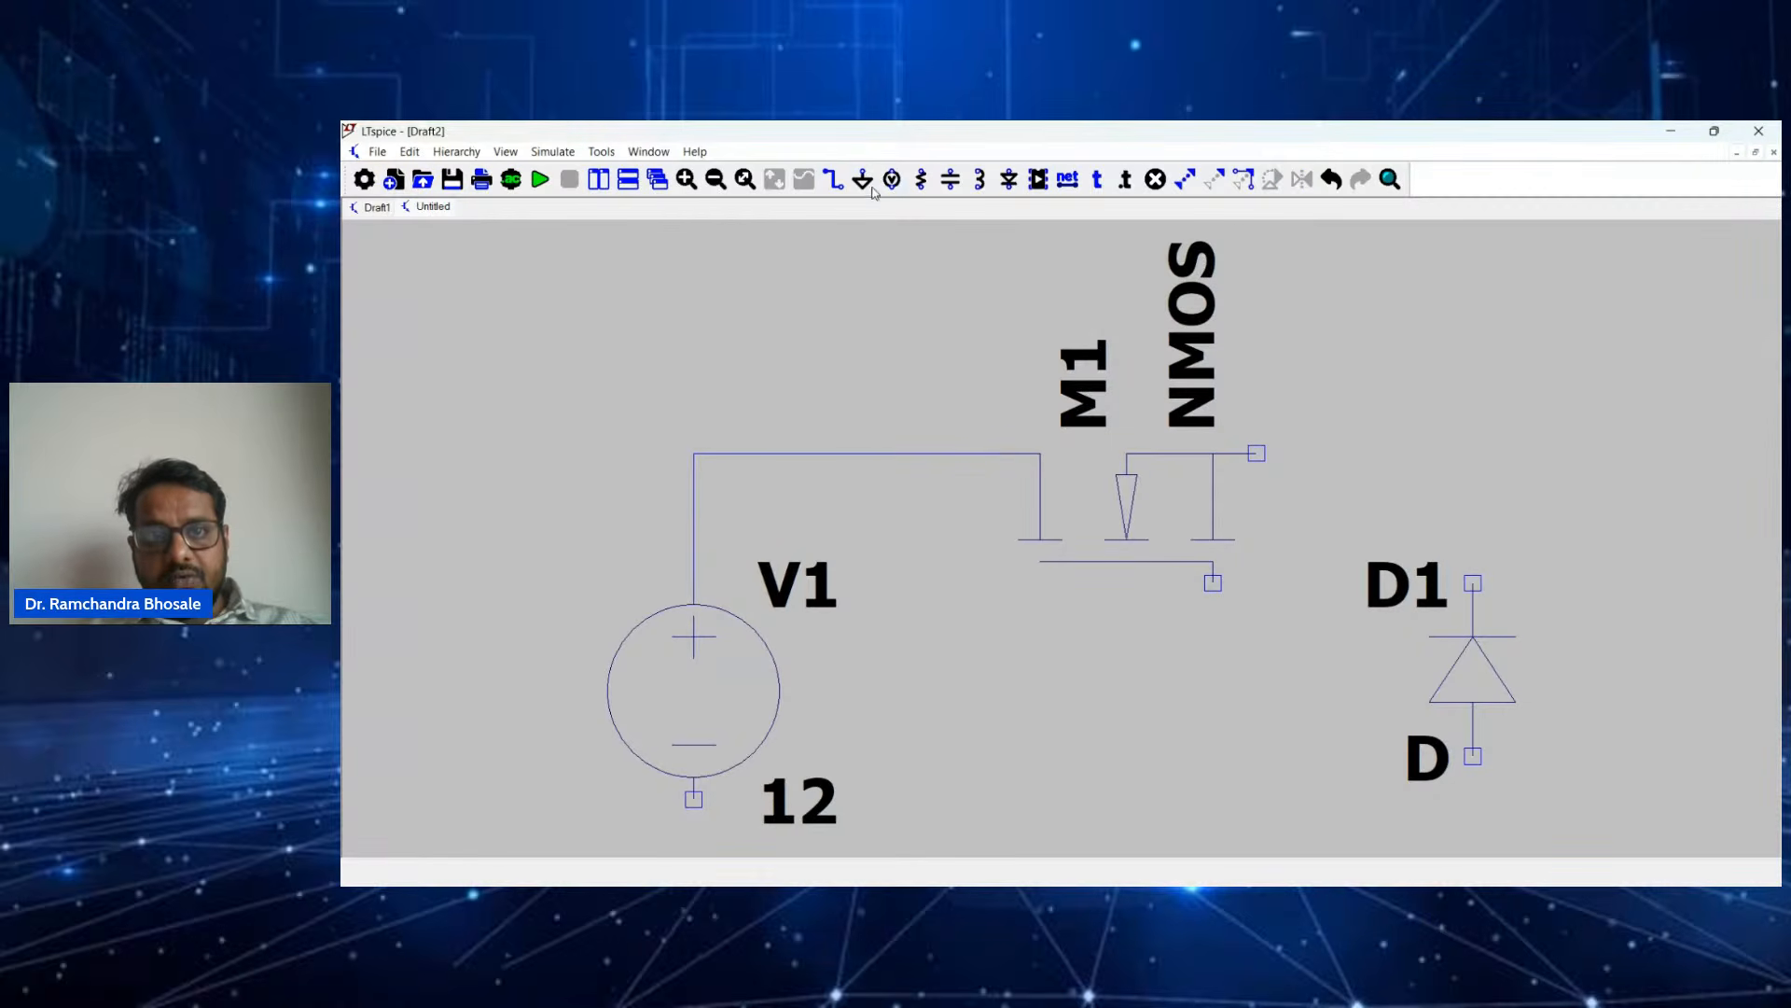
- Wire the NMOS source terminal to the cathode of diode D1
click(837, 178)
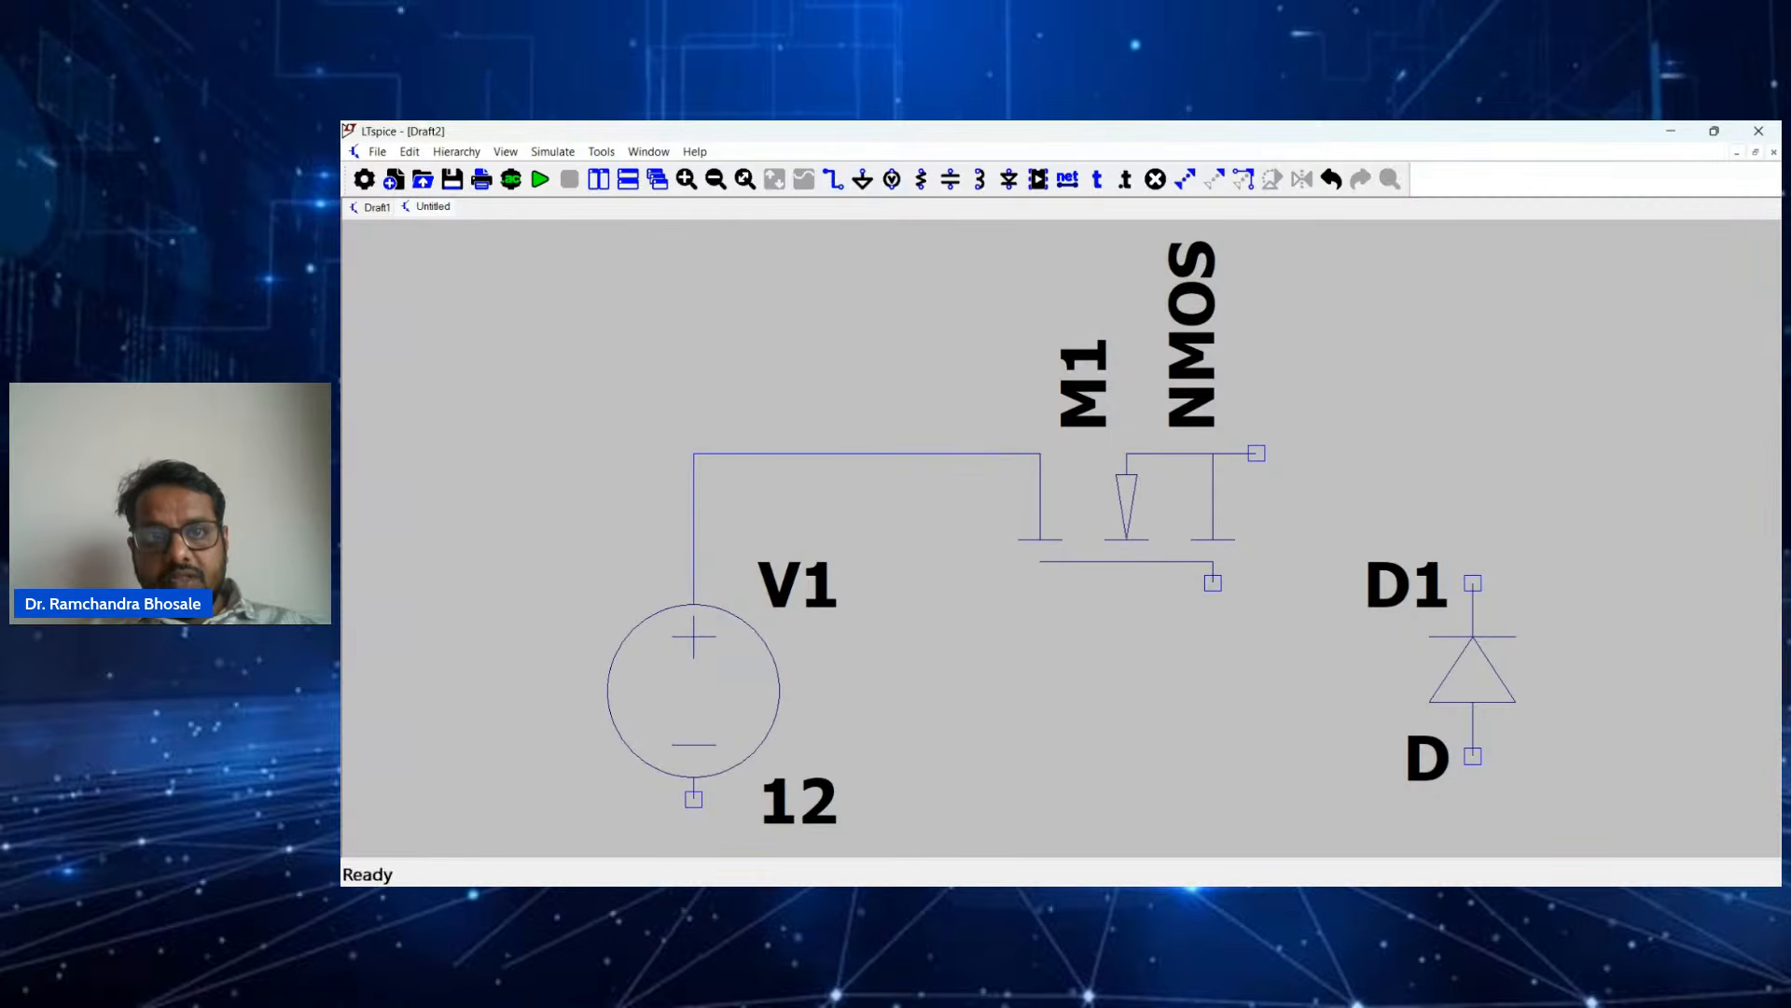
click(1256, 454)
click(1473, 453)
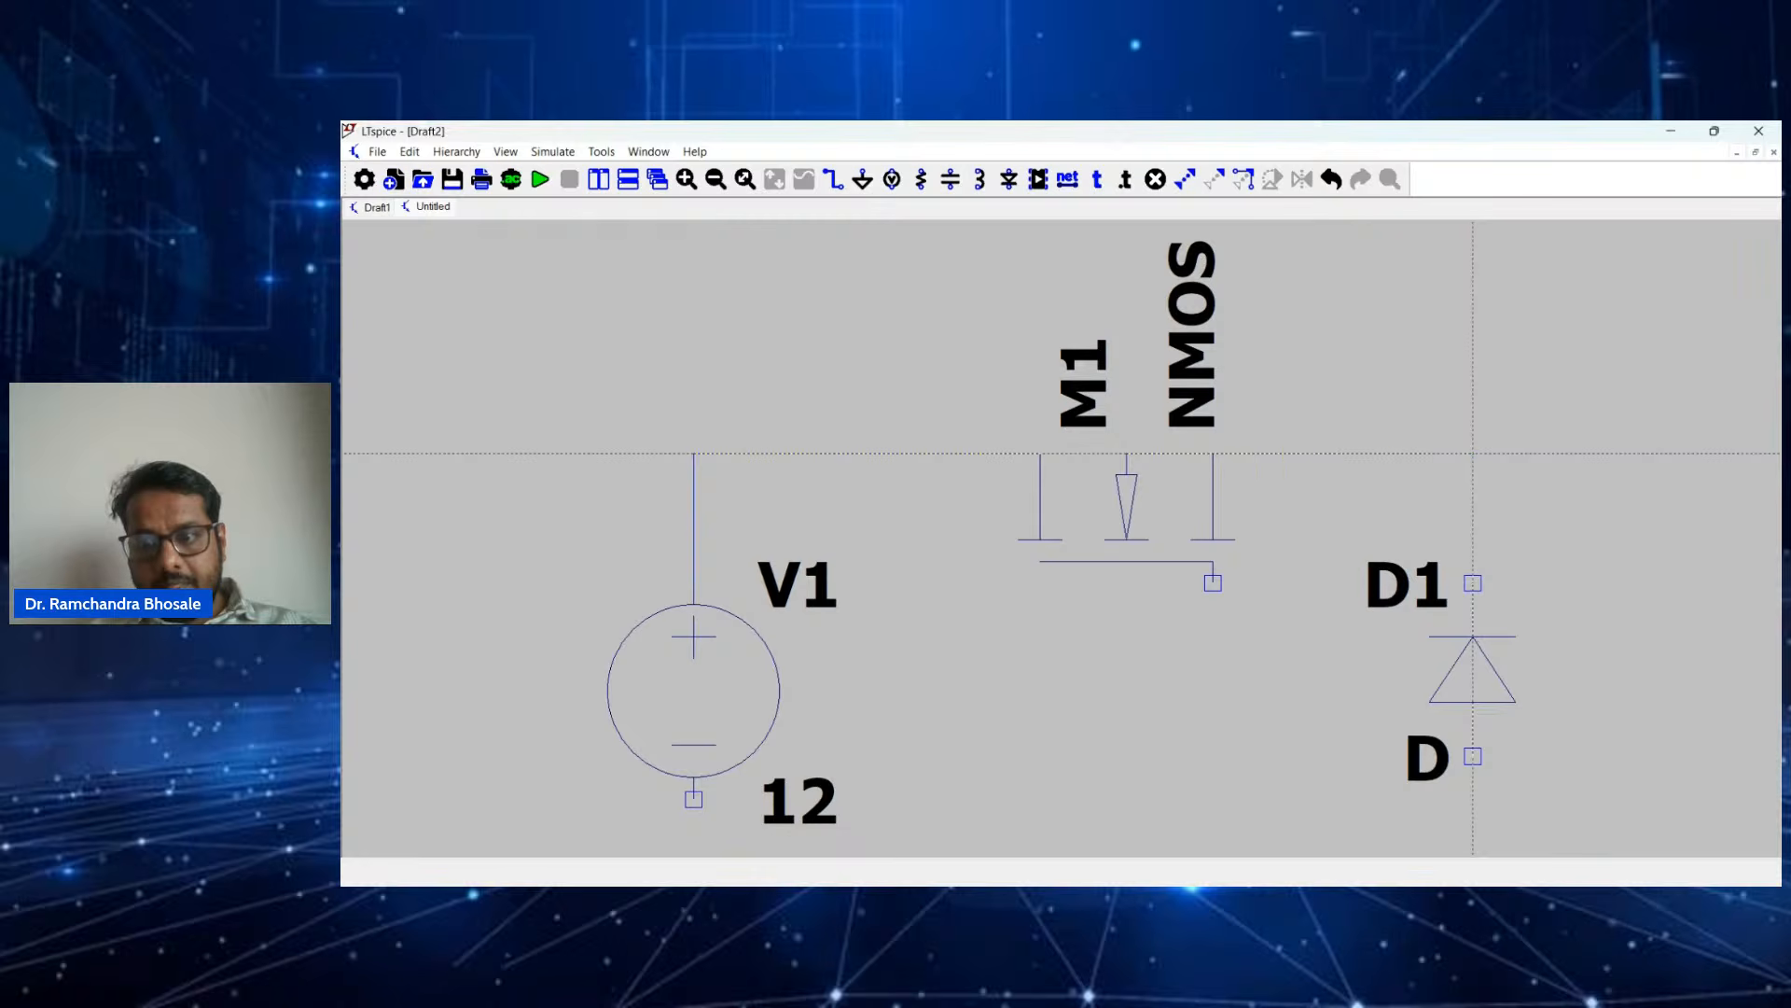
click(1473, 583)
key(Escape)
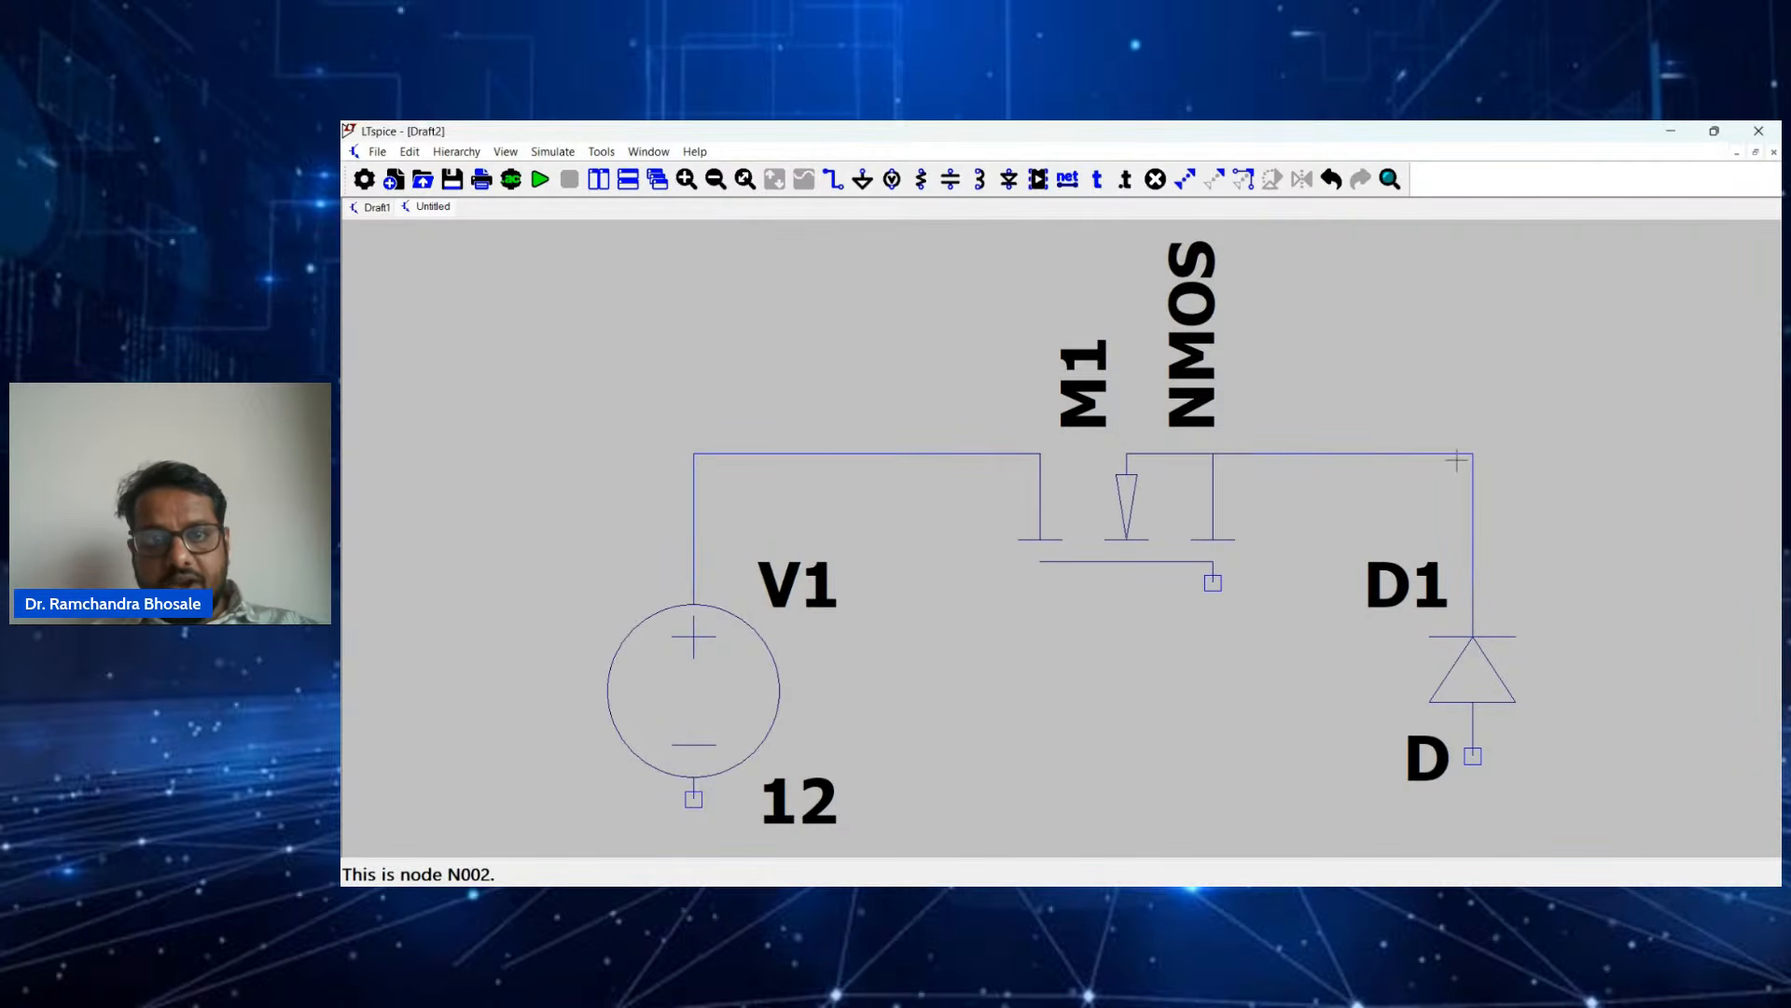
- Add a ground symbol below V1 and wire it to the source's negative terminal
click(862, 179)
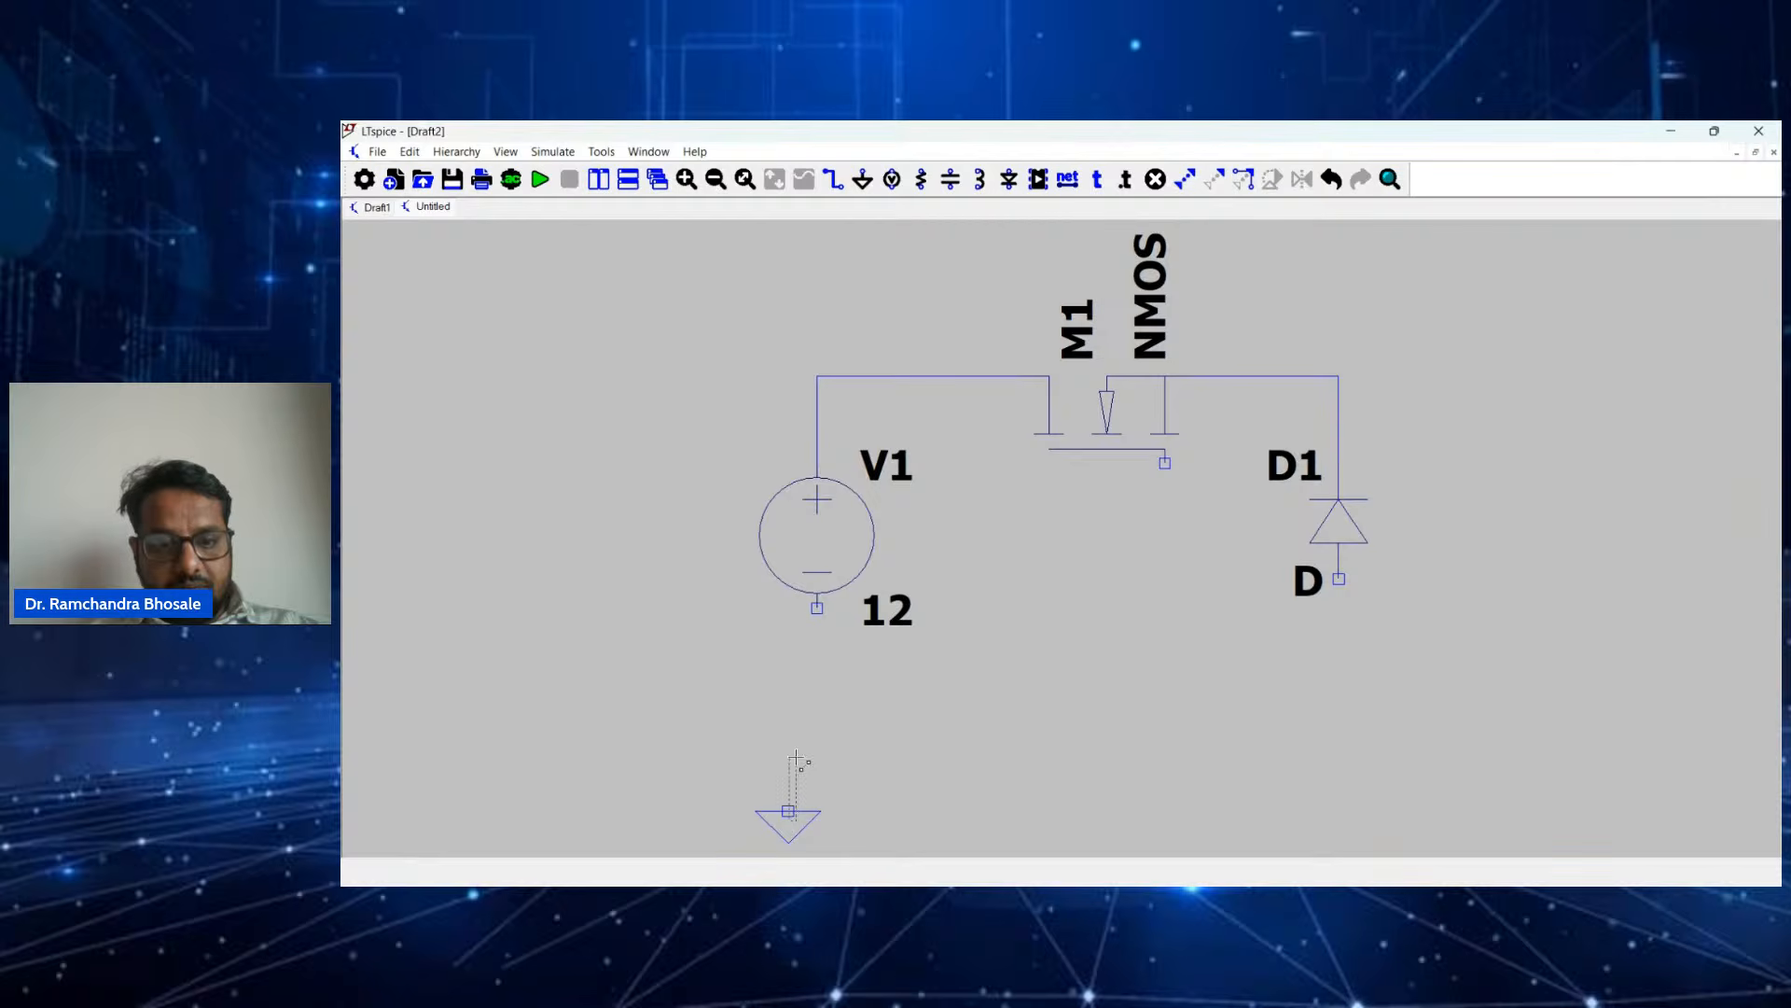
click(800, 818)
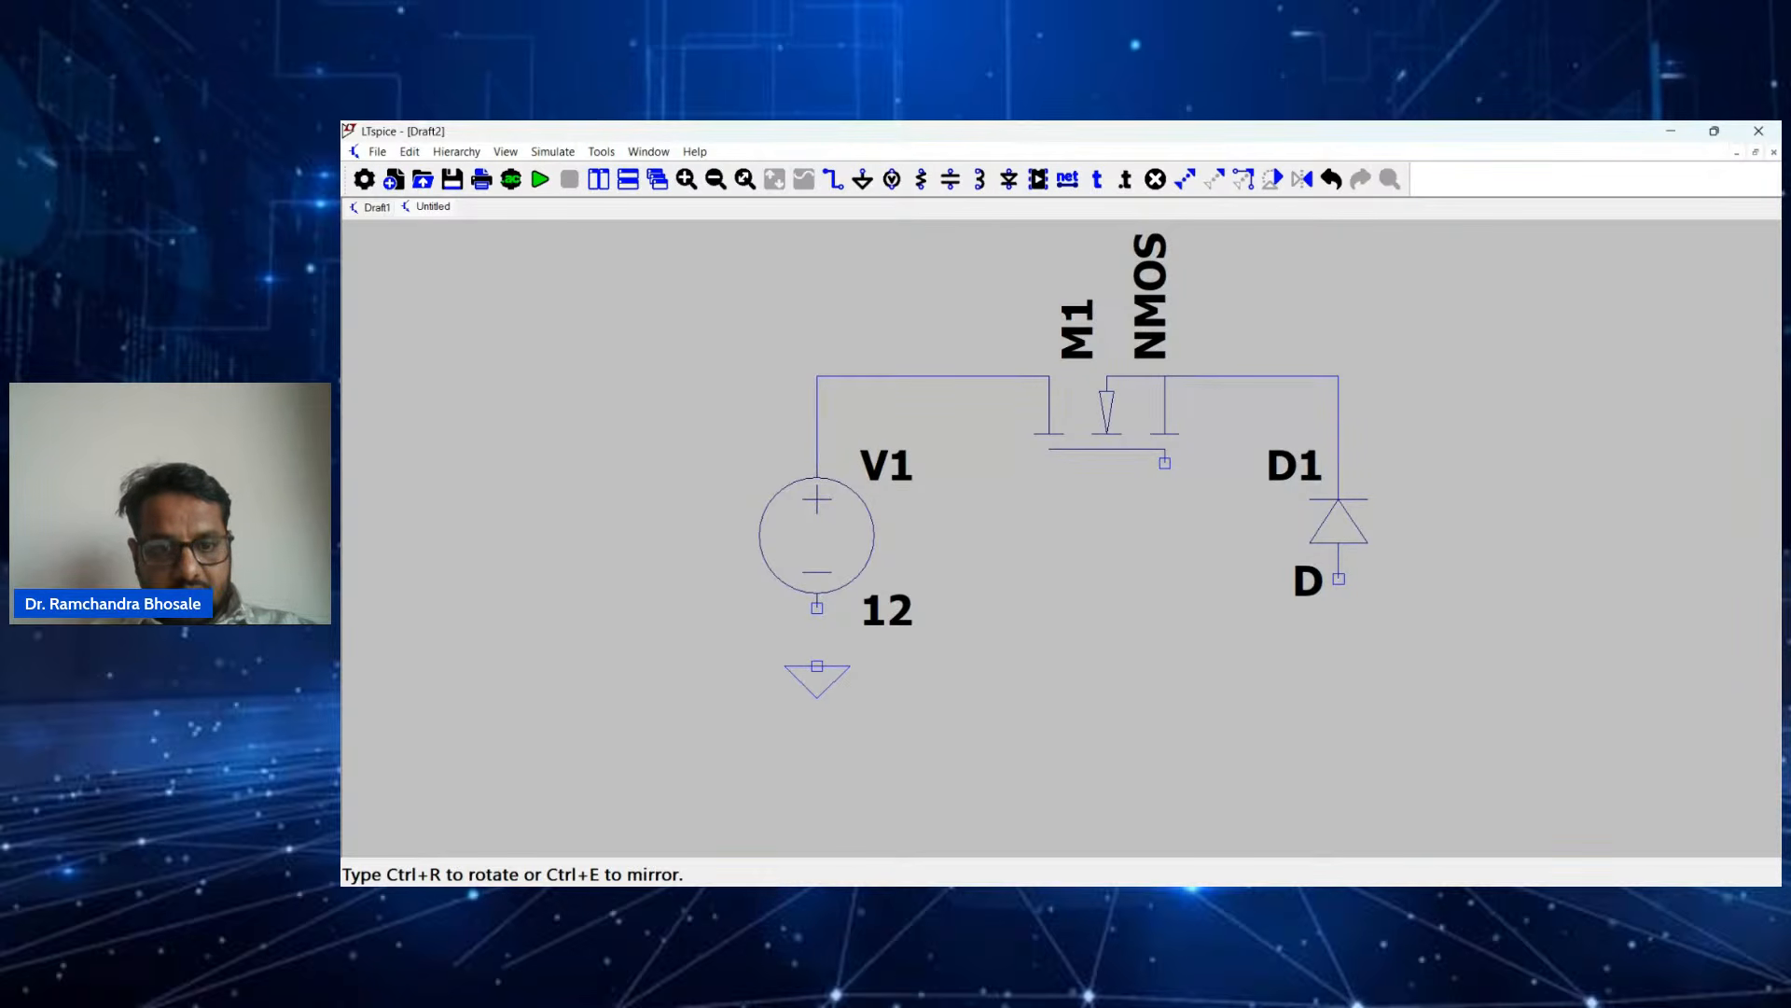
click(817, 666)
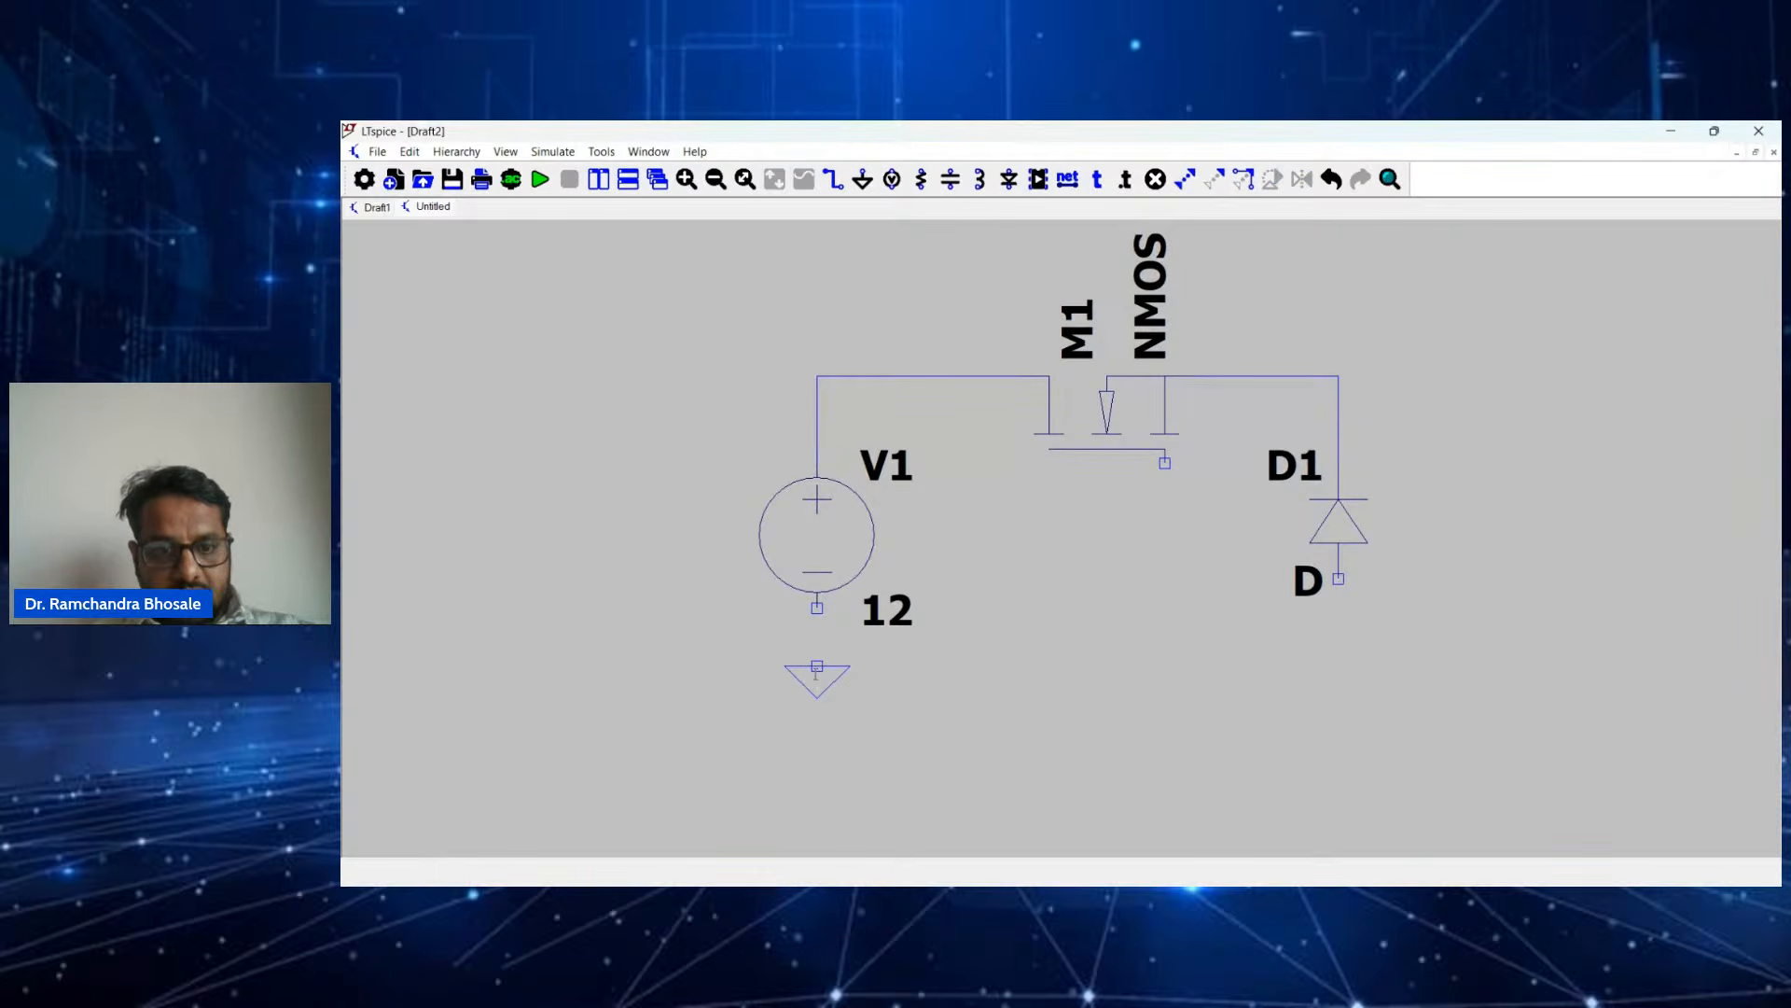
click(832, 178)
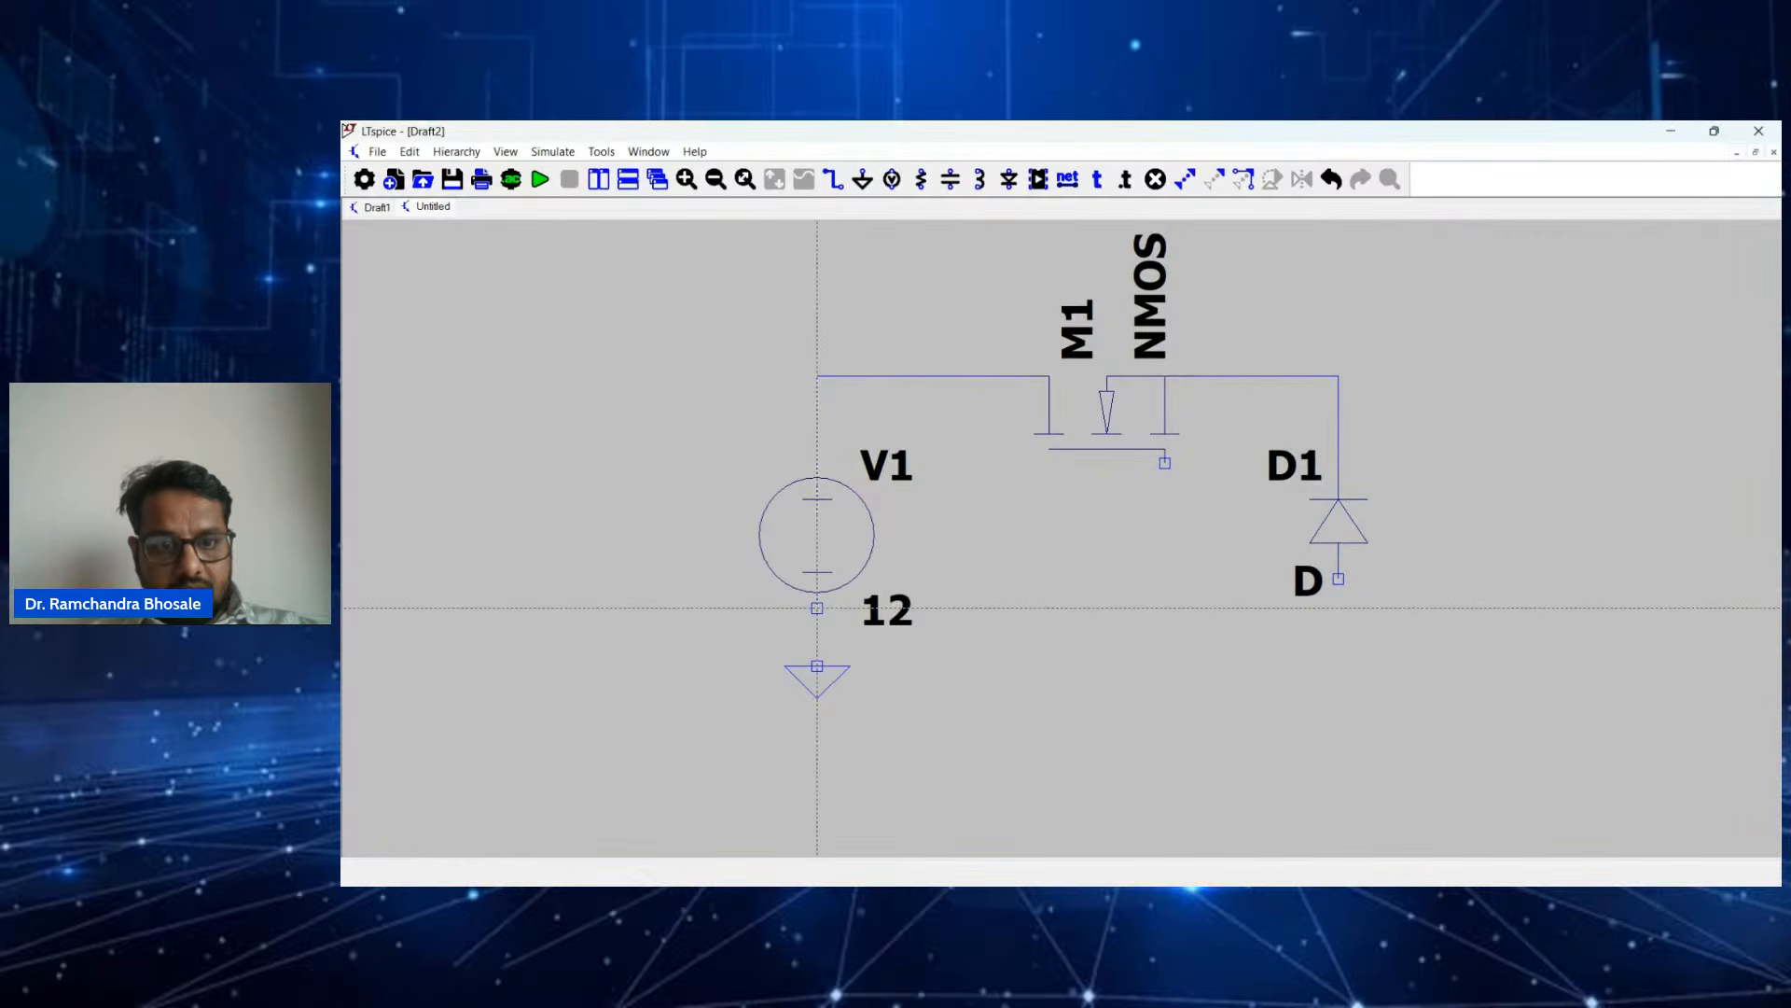
click(817, 607)
click(817, 666)
click(817, 478)
click(817, 376)
key(Escape)
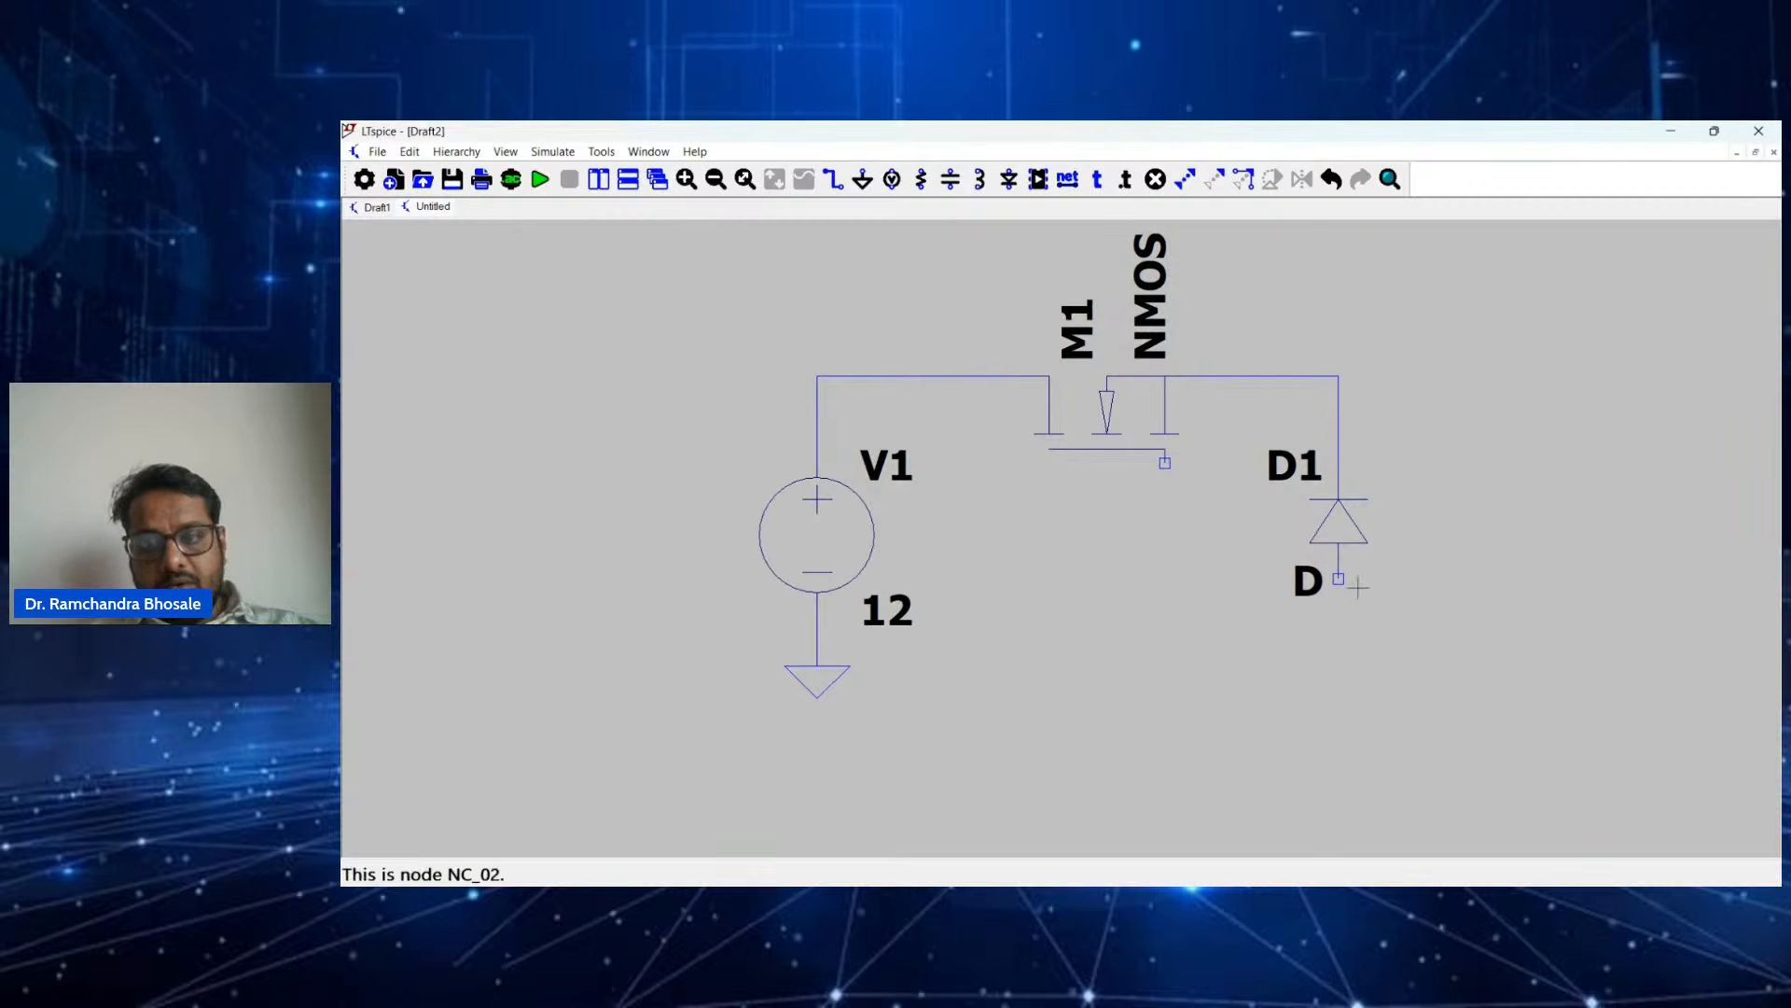
- Wire the anode of diode D1 to the ground connection below V1
click(832, 178)
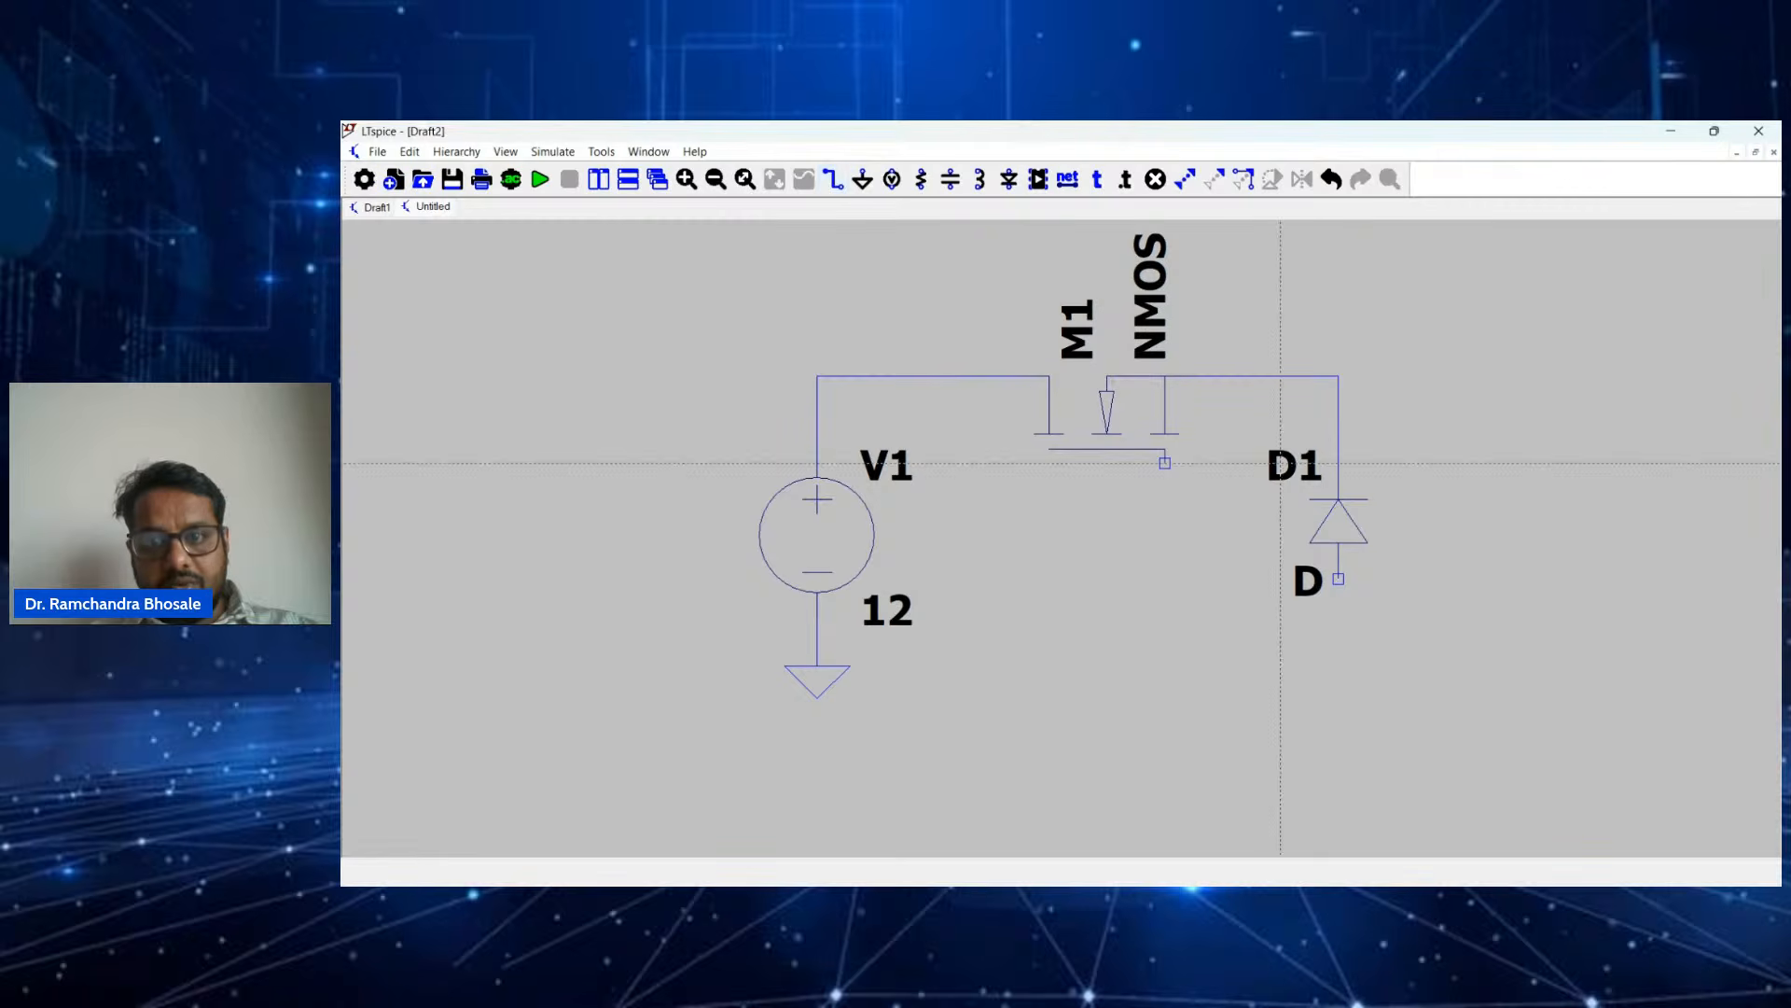
click(1339, 578)
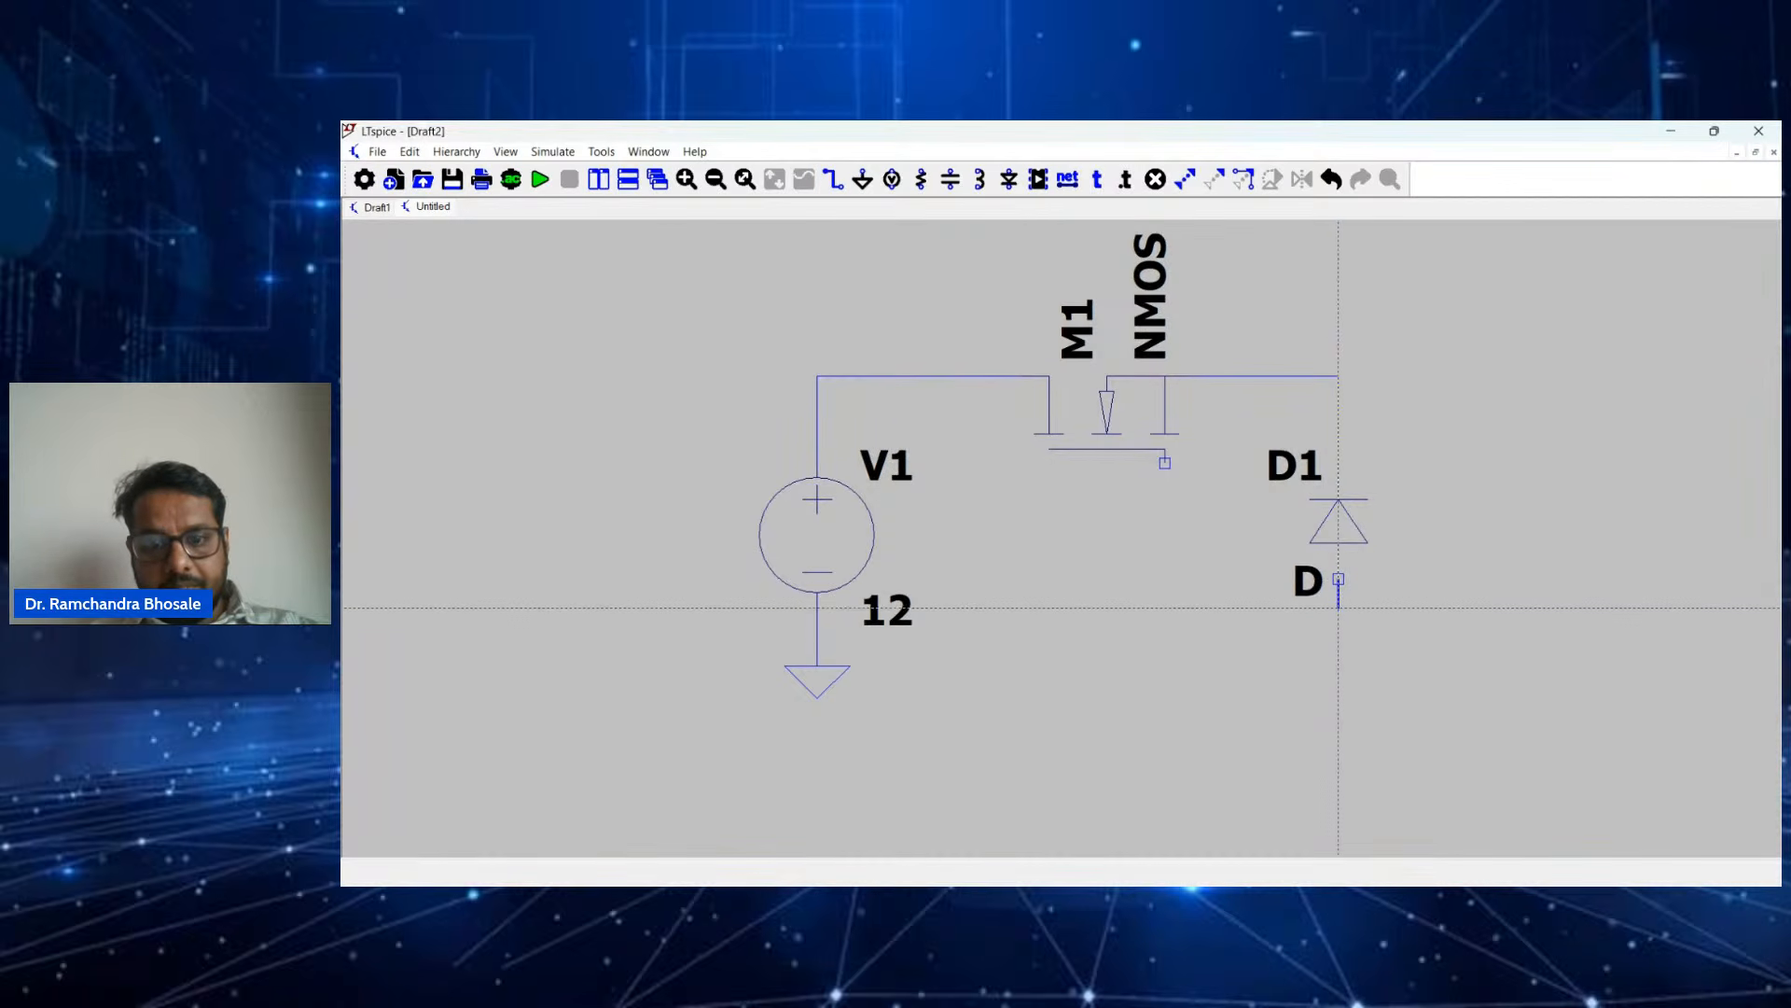
click(817, 636)
key(Escape)
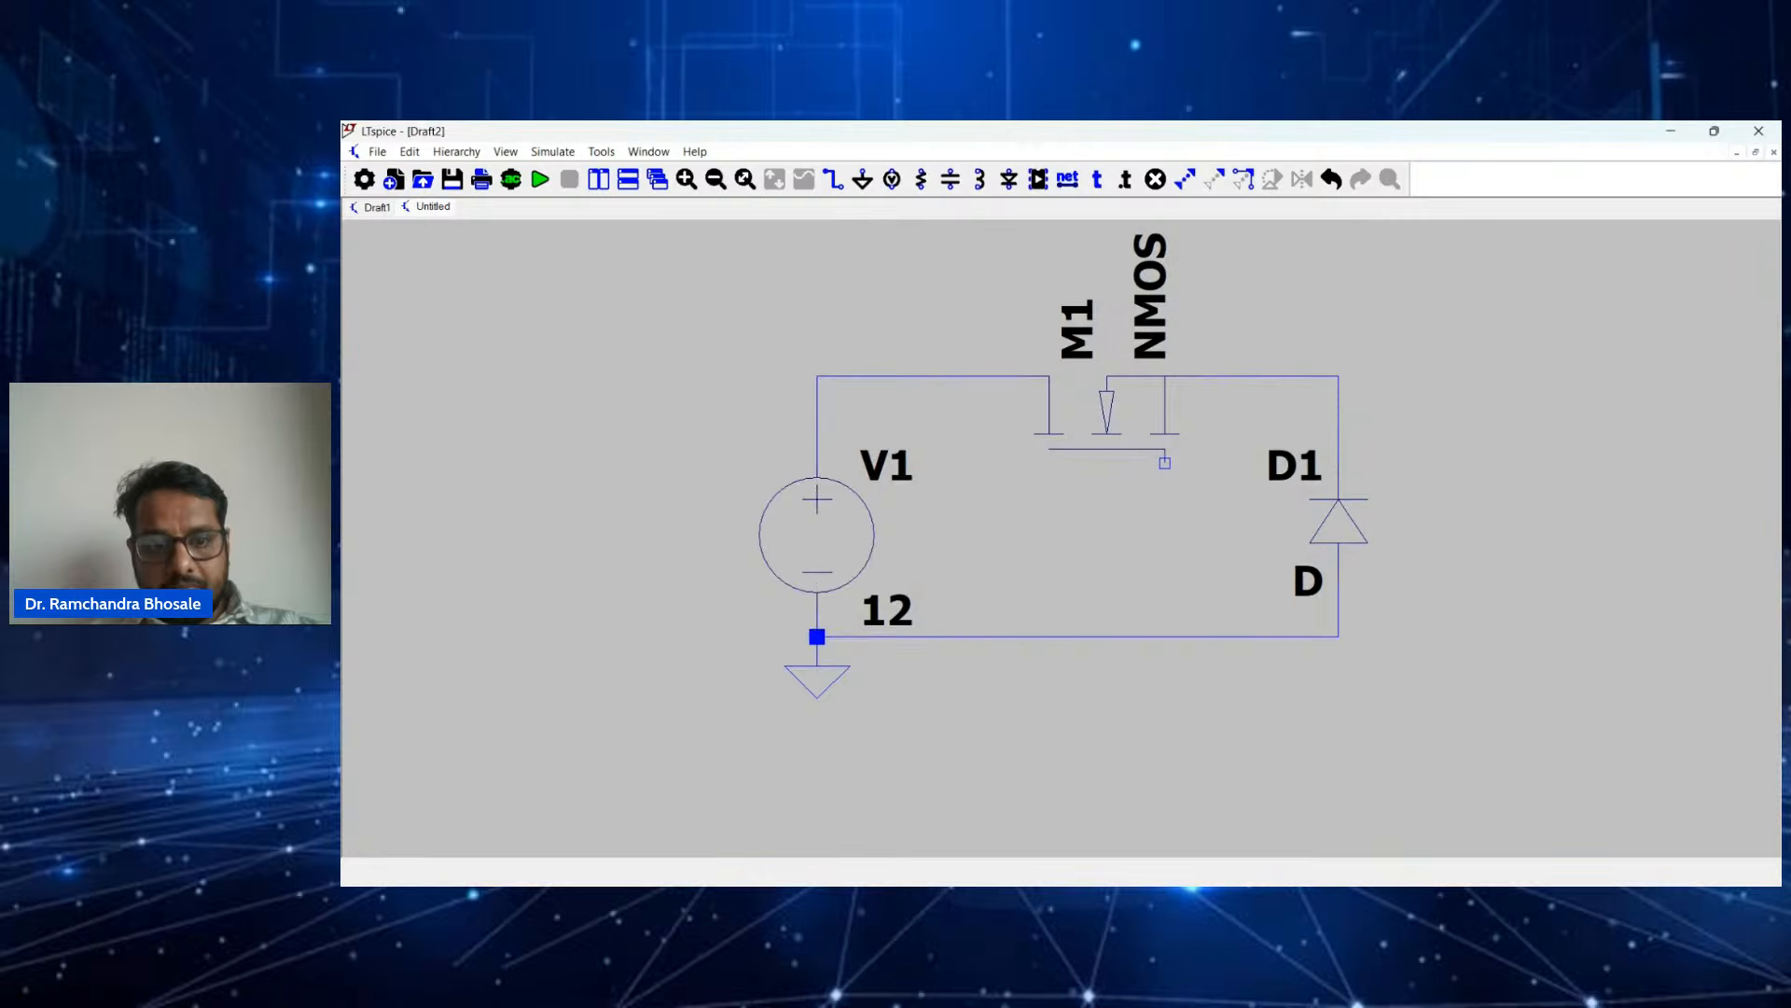
- Place an inductor to the right of the diode's upper node, rotated to lie horizontally in line with the top wire
key(space)
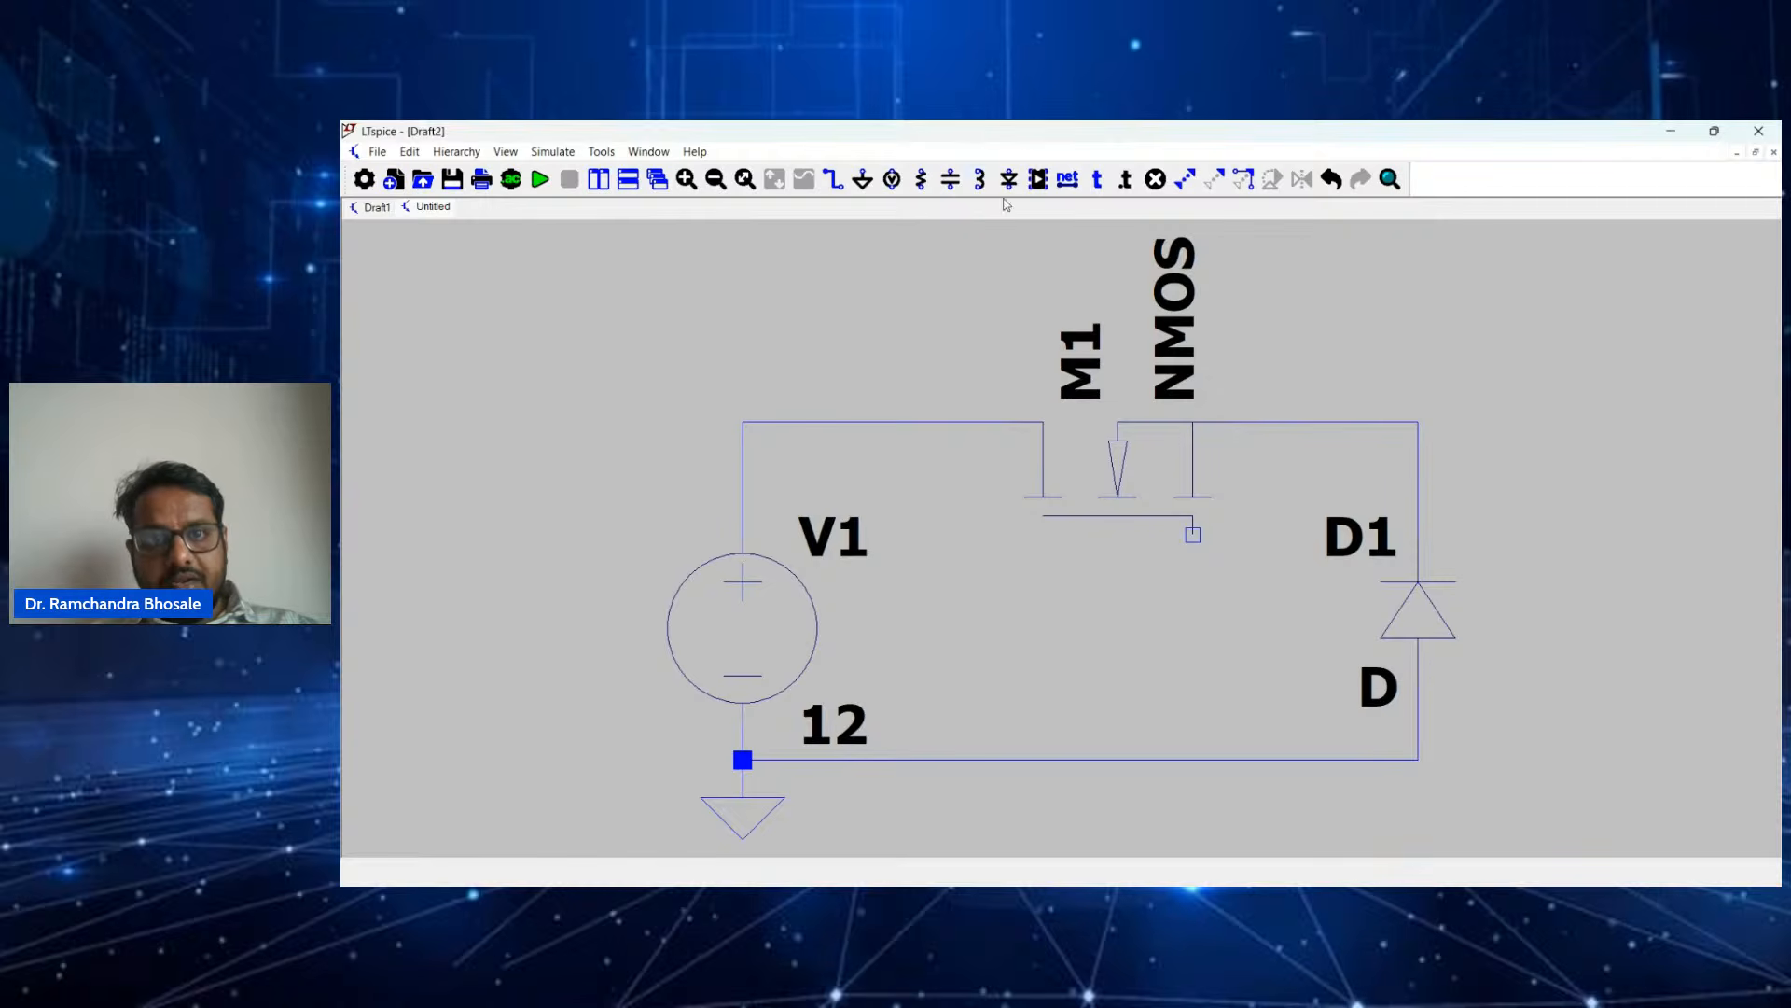
click(982, 180)
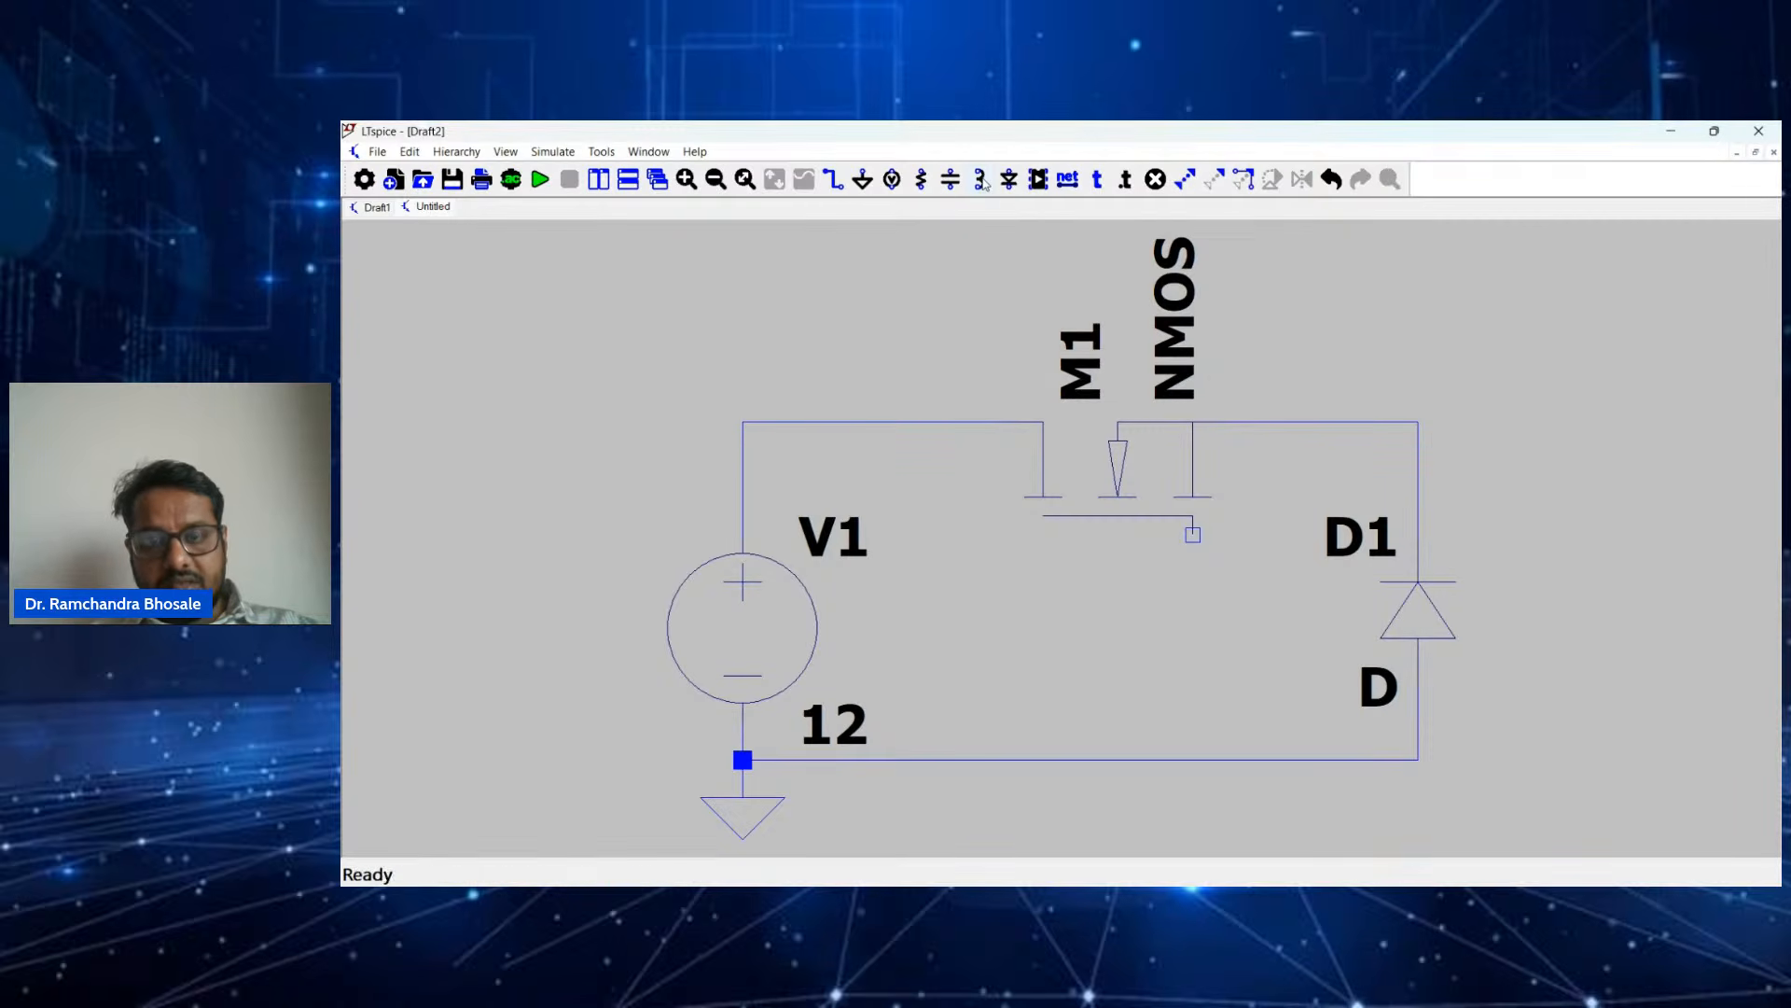
key(ctrl+r)
key(ctrl+r)
key(ctrl+r)
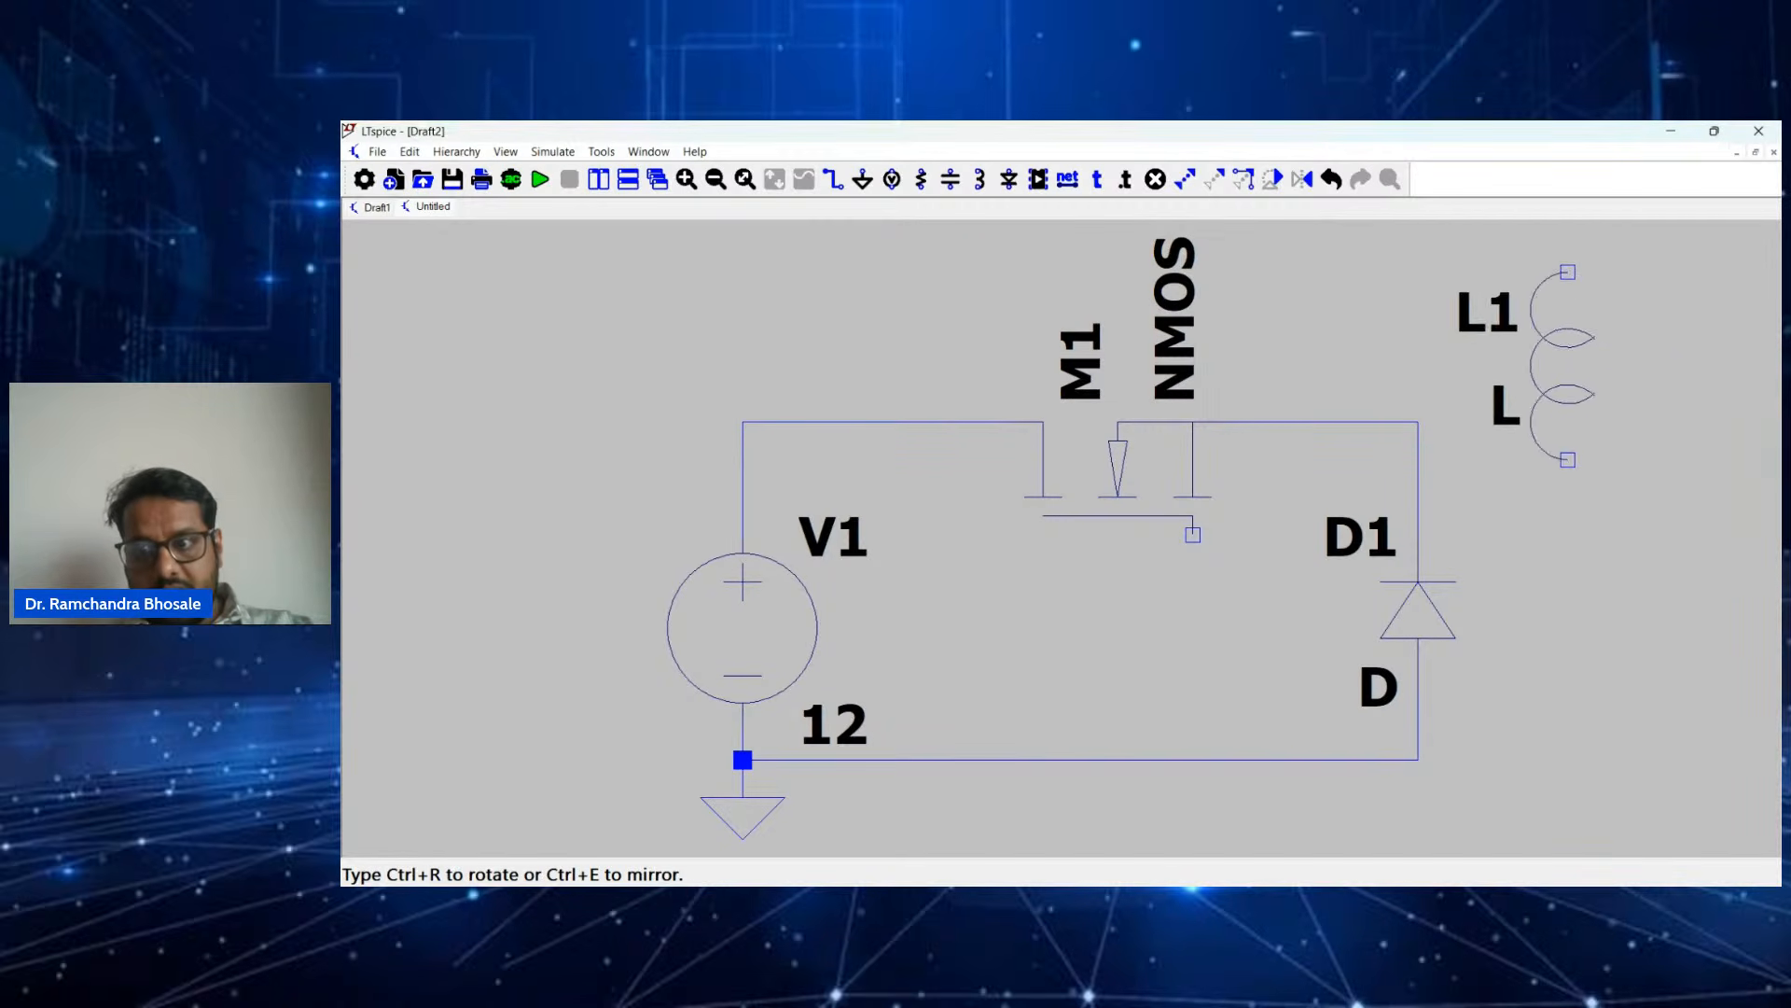
click(1567, 422)
key(Escape)
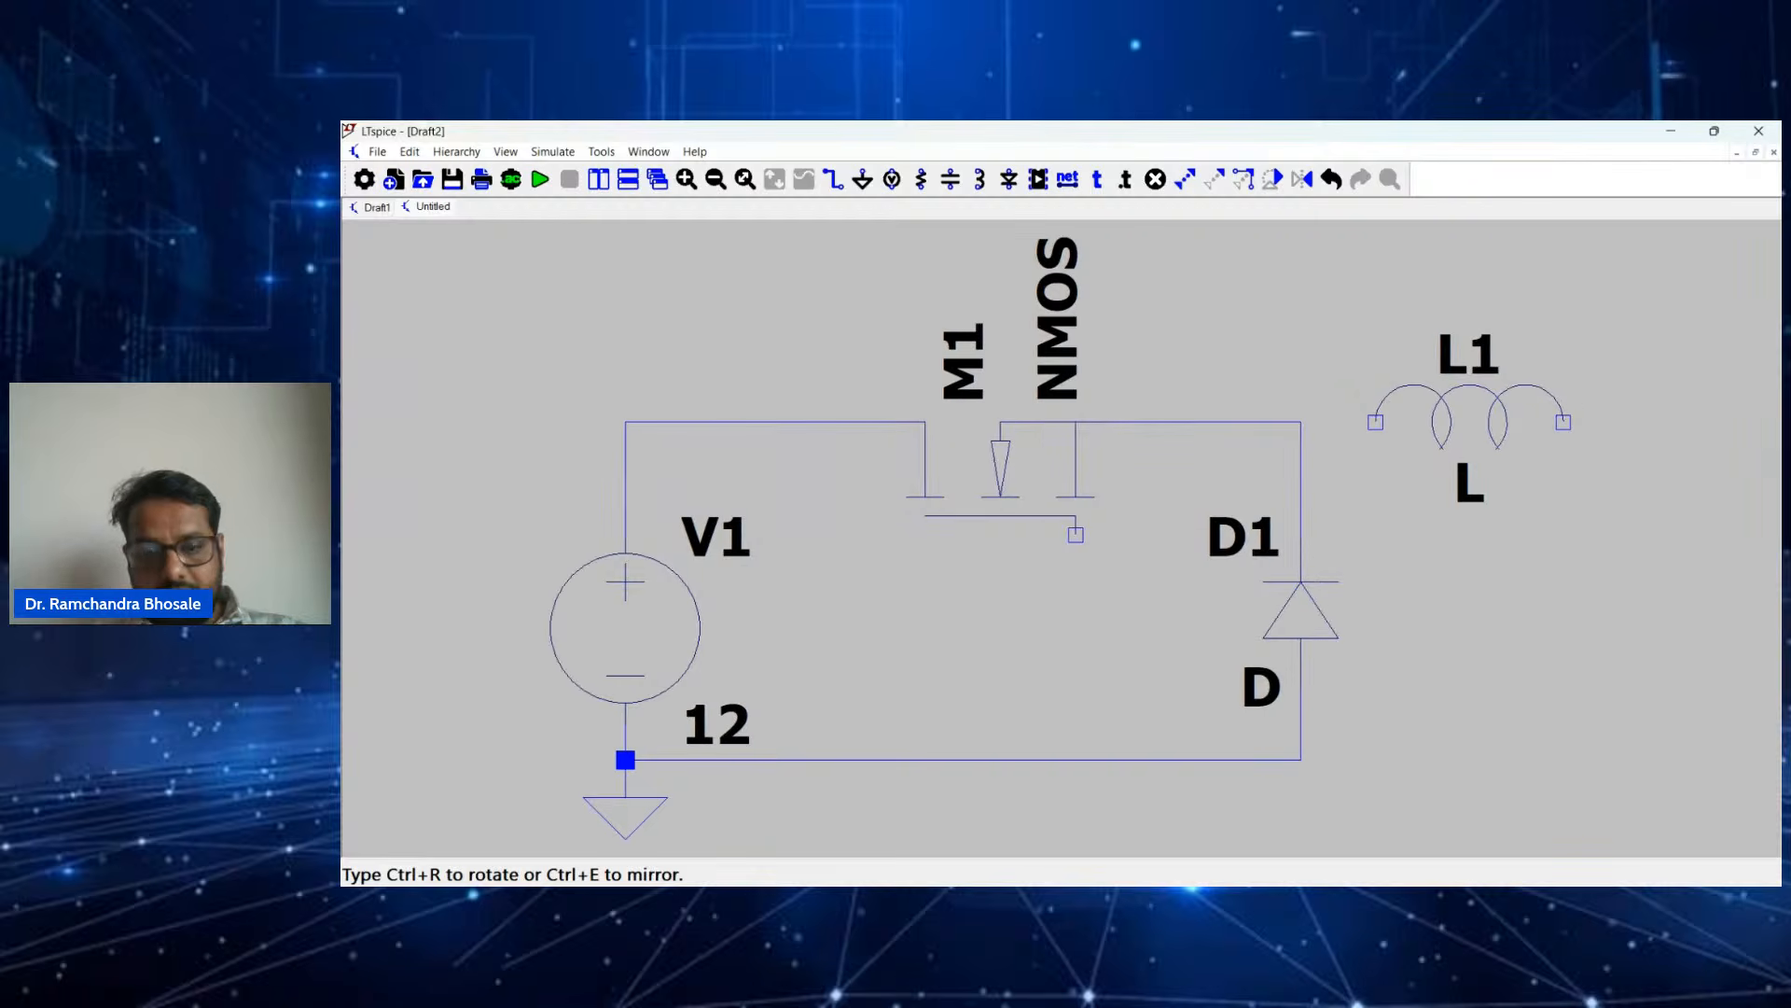
- Set the inductance of L1 to 100u
right_click(1482, 415)
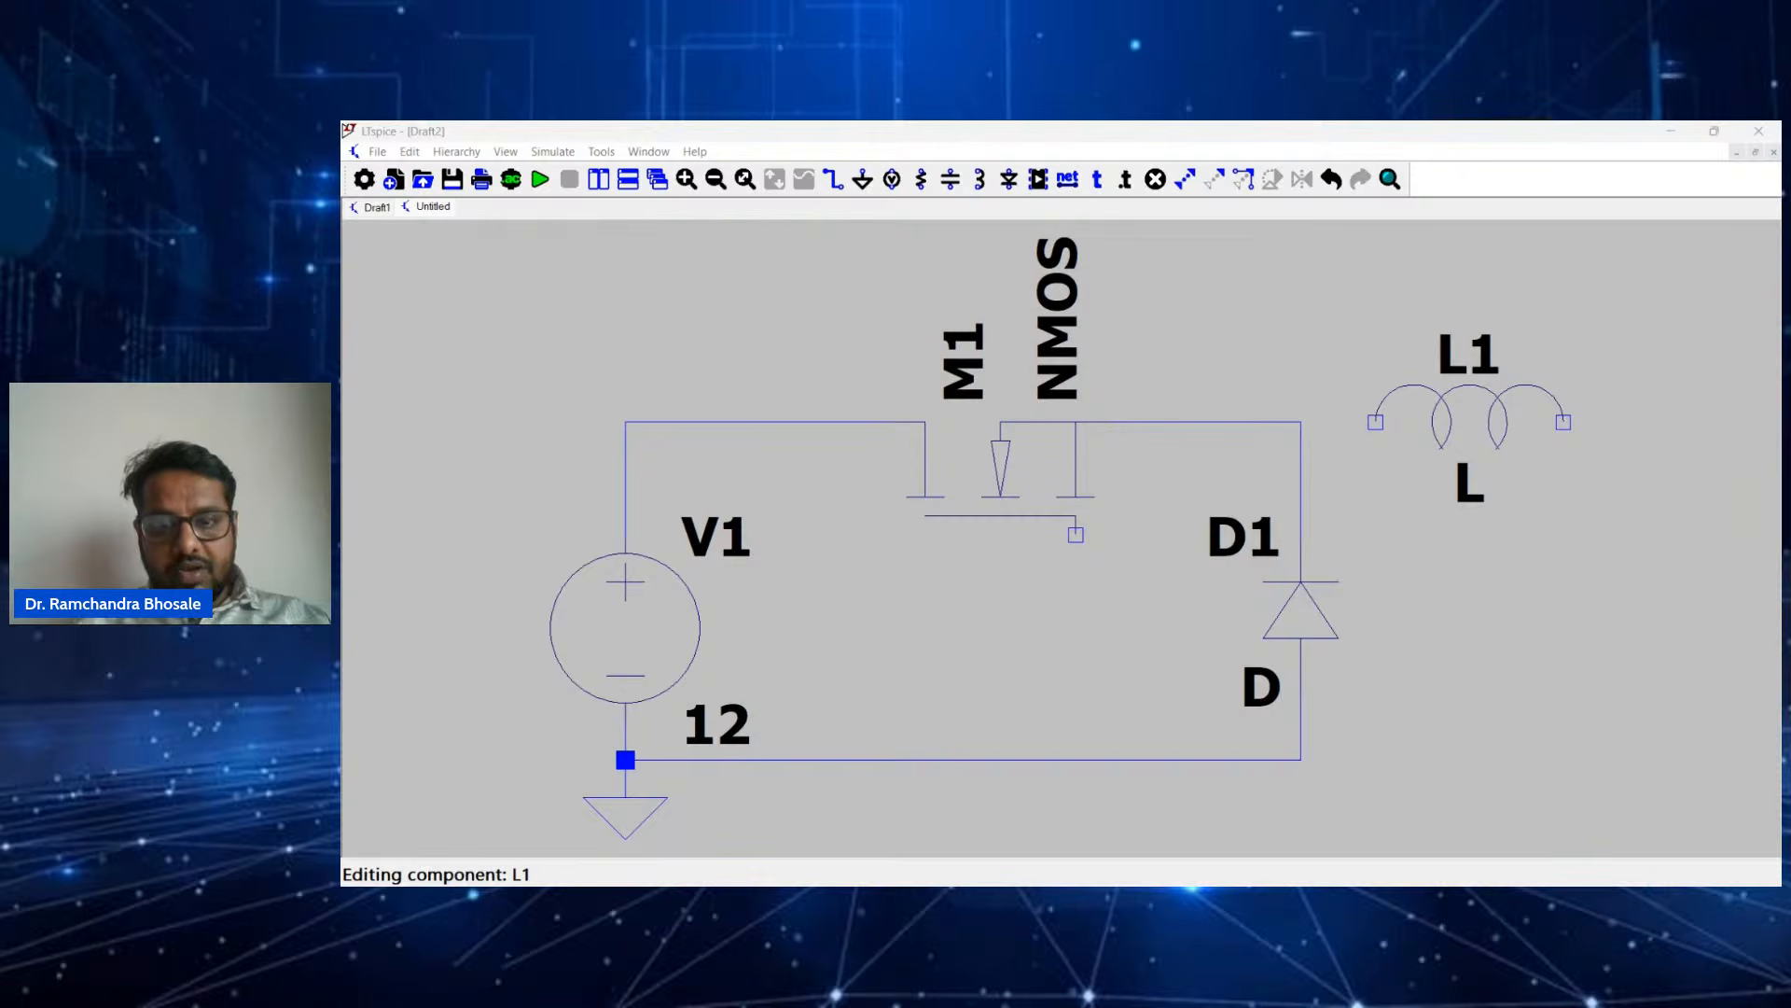
text(100u)
key(Return)
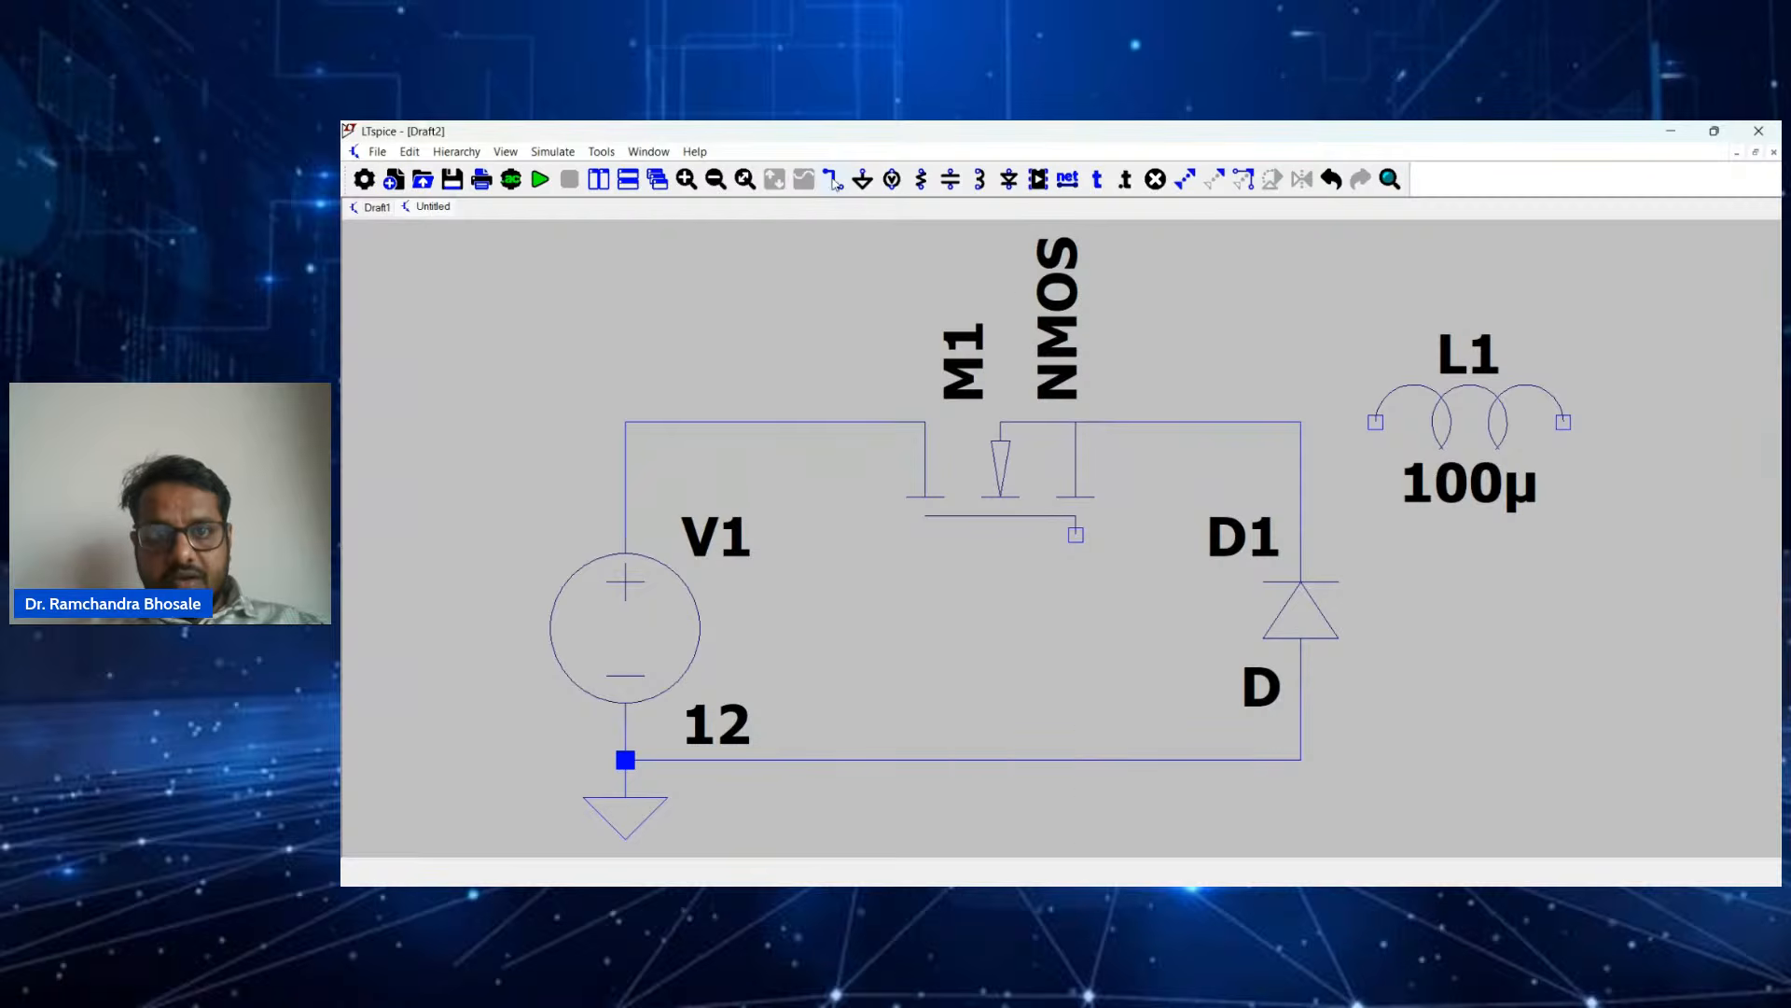
- Wire the near end of inductor L1 to the node joining the NMOS and diode D1
click(834, 181)
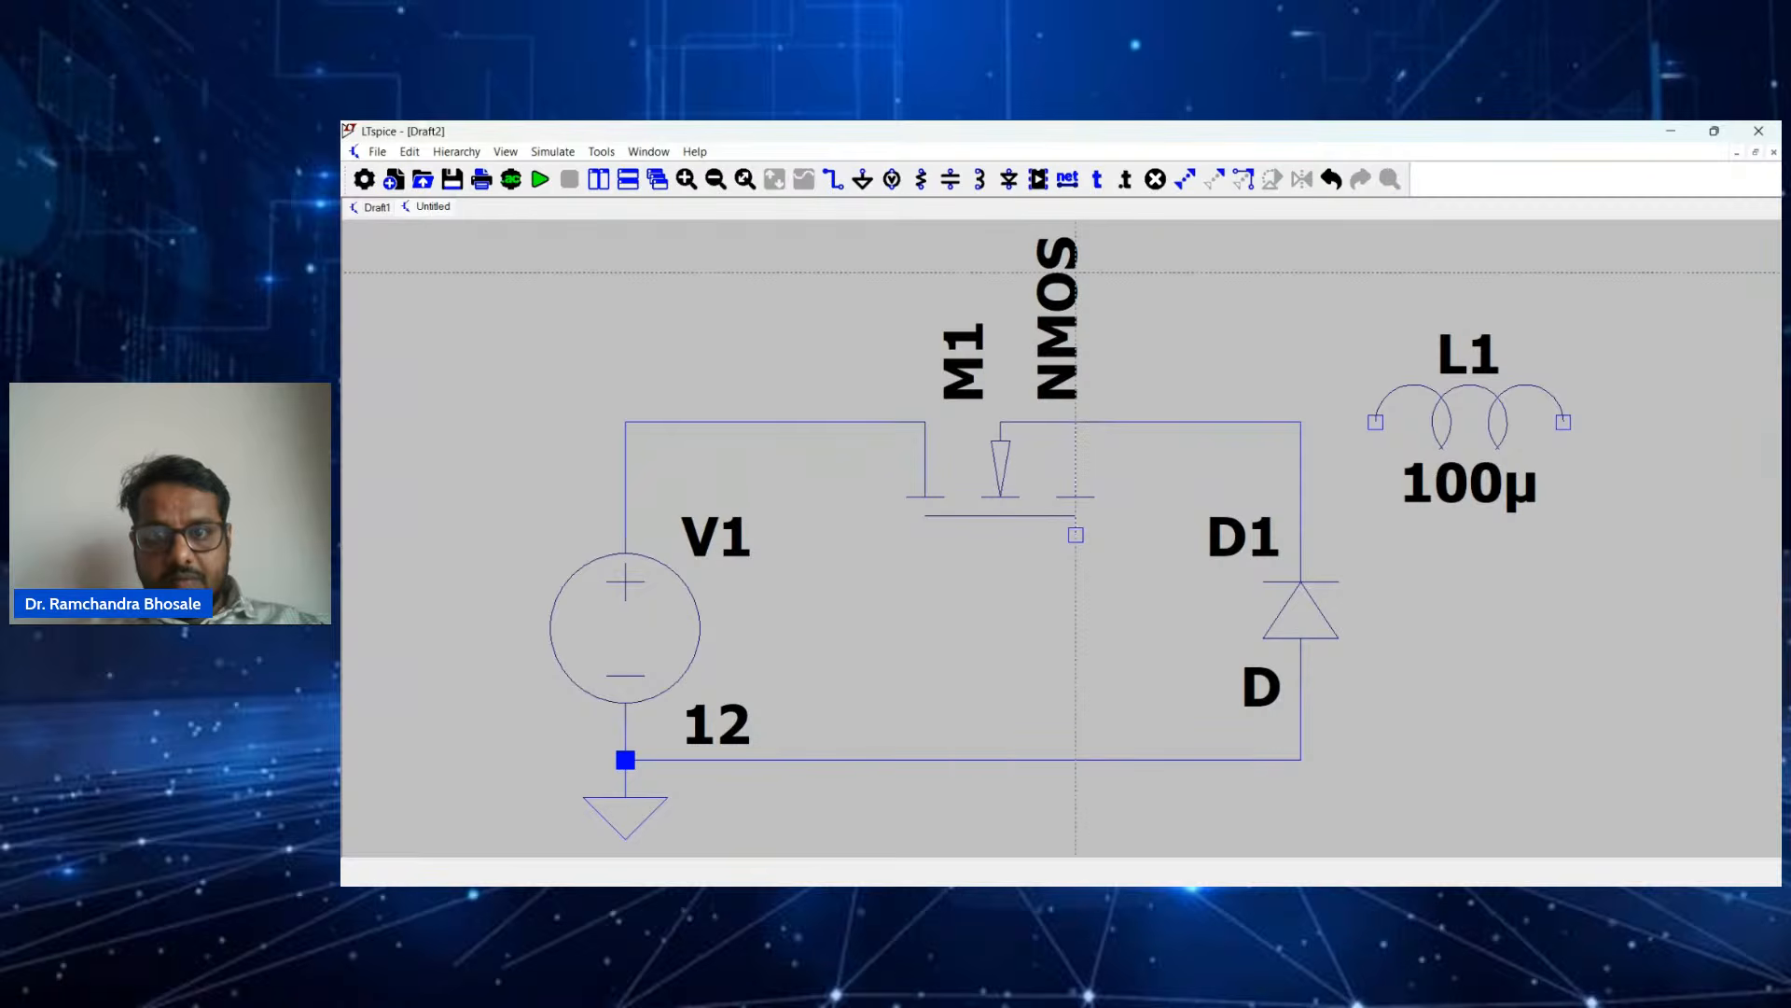
click(1375, 421)
click(1300, 421)
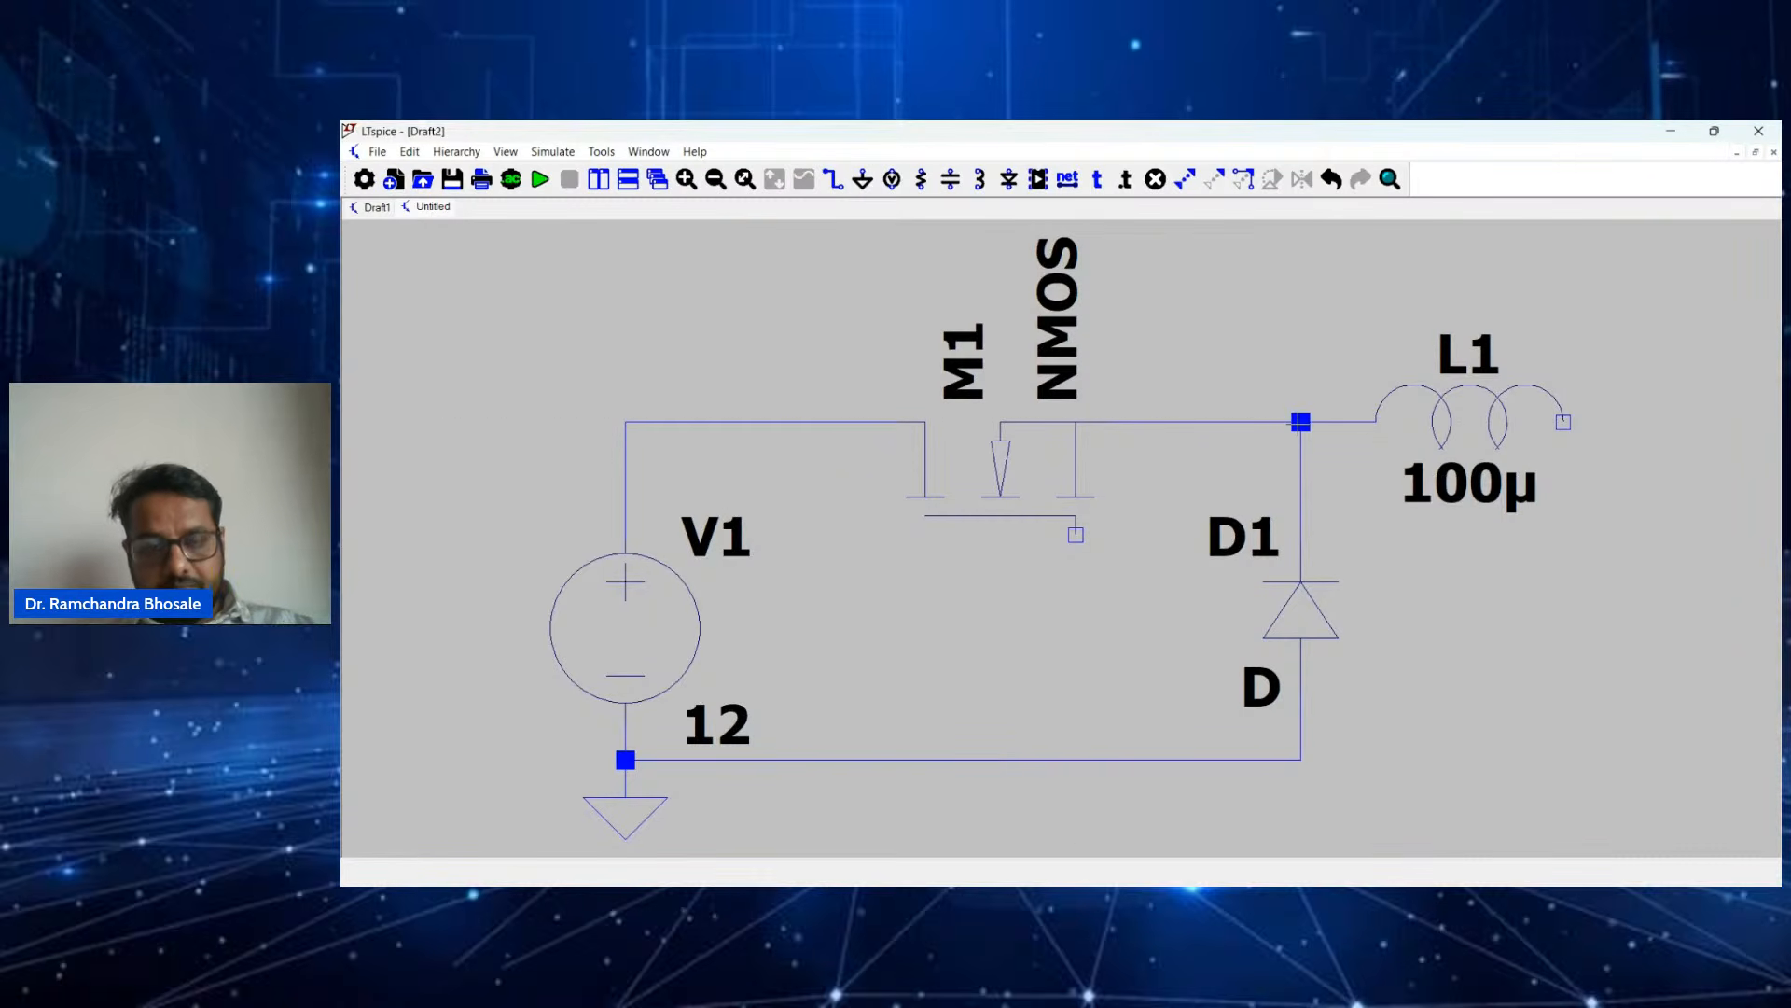
- Place a vertical capacitor to the right of and slightly below inductor L1's free end
click(949, 180)
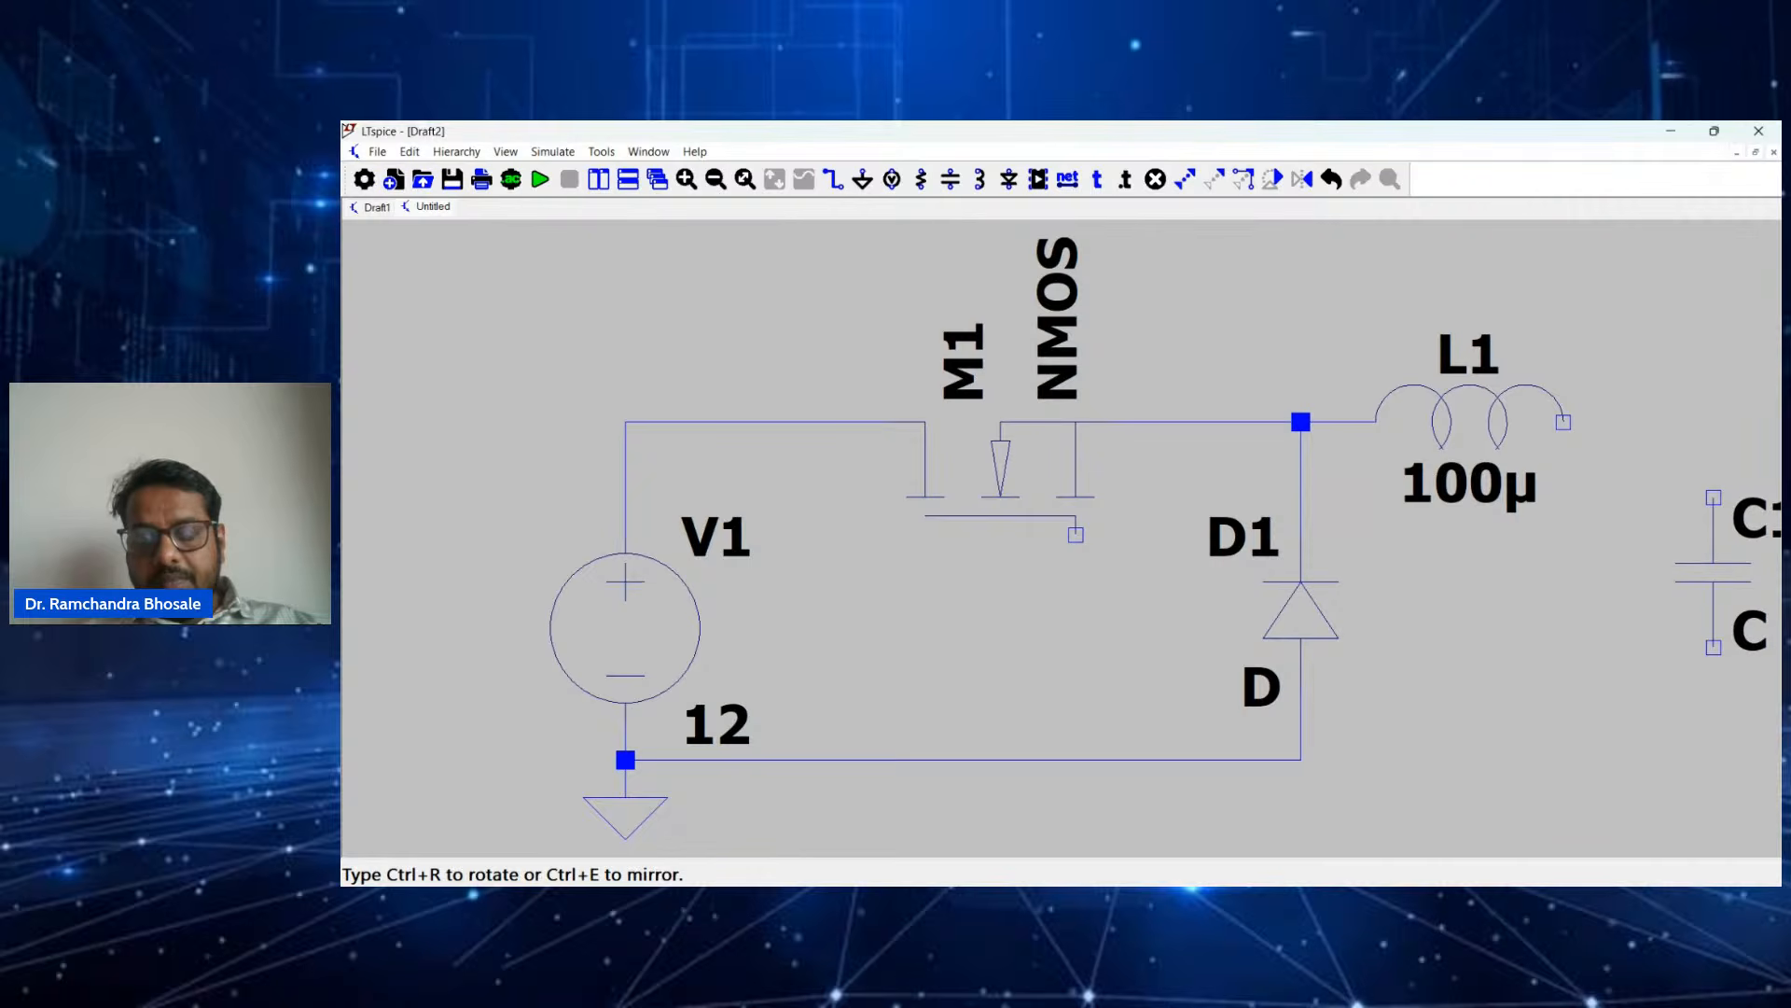
click(1720, 566)
key(Escape)
scroll(1720, 565, right, 1)
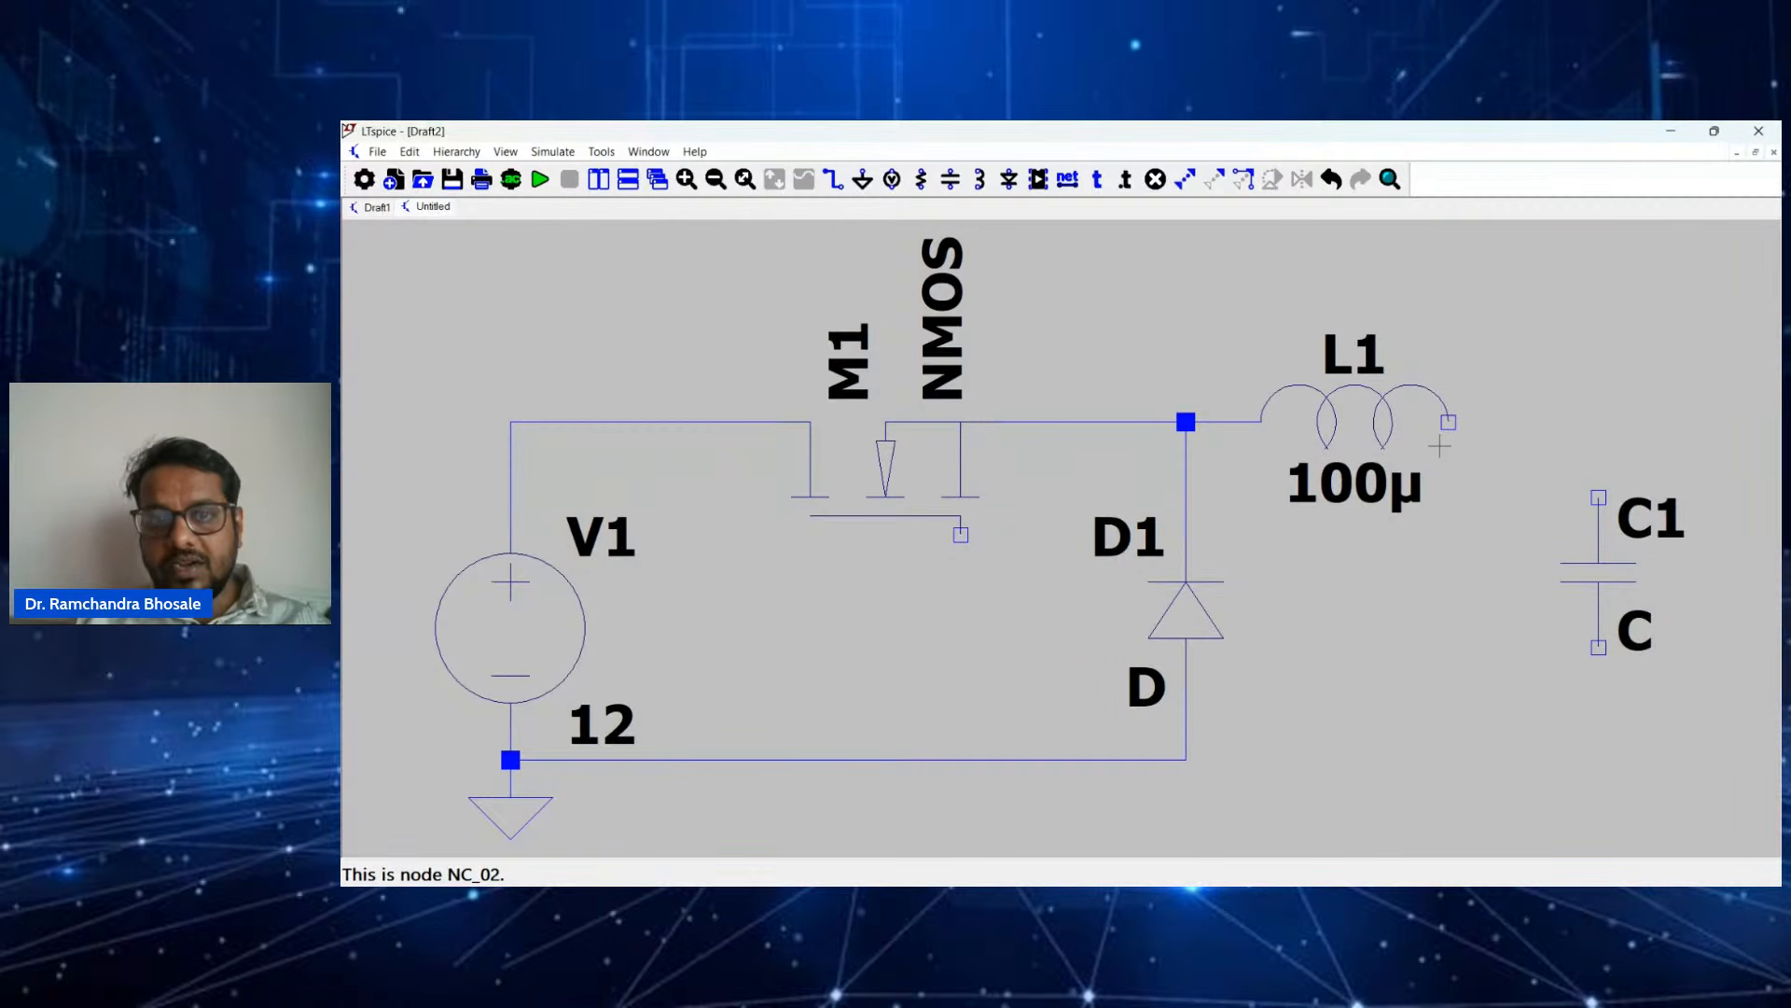
- Wire the capacitor's upper terminal to the free end of inductor L1 and its lower terminal to the ground line
click(833, 179)
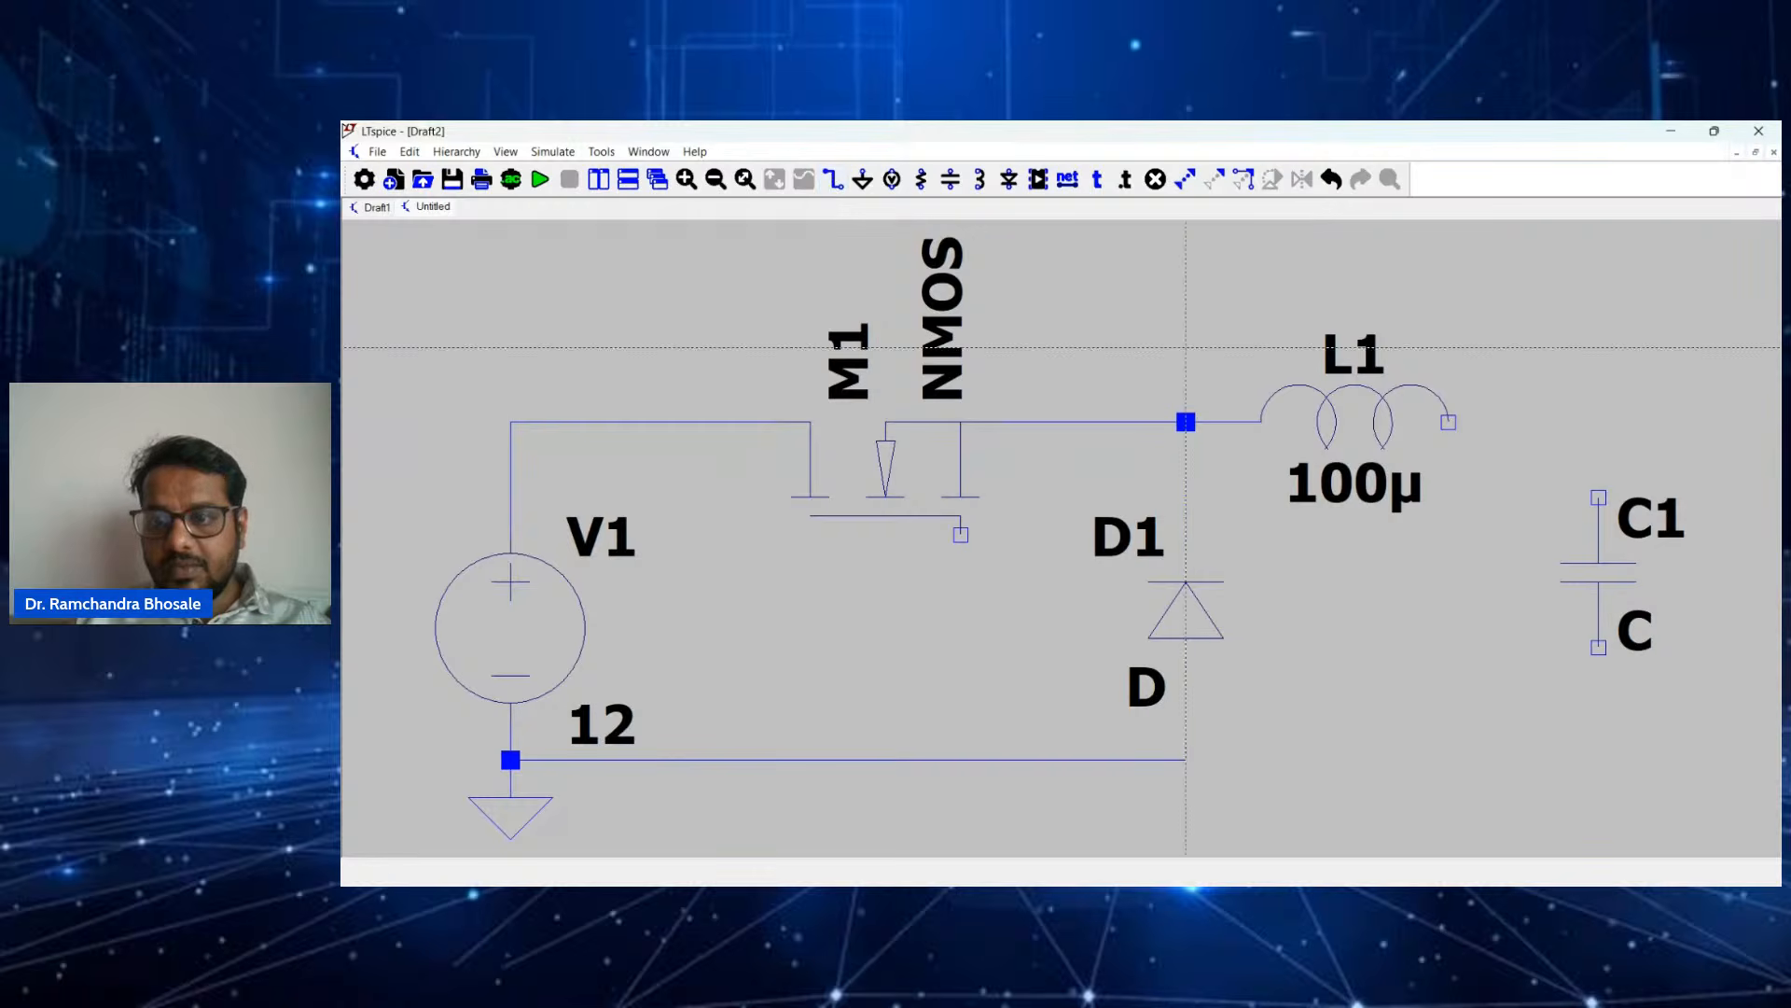
click(1447, 422)
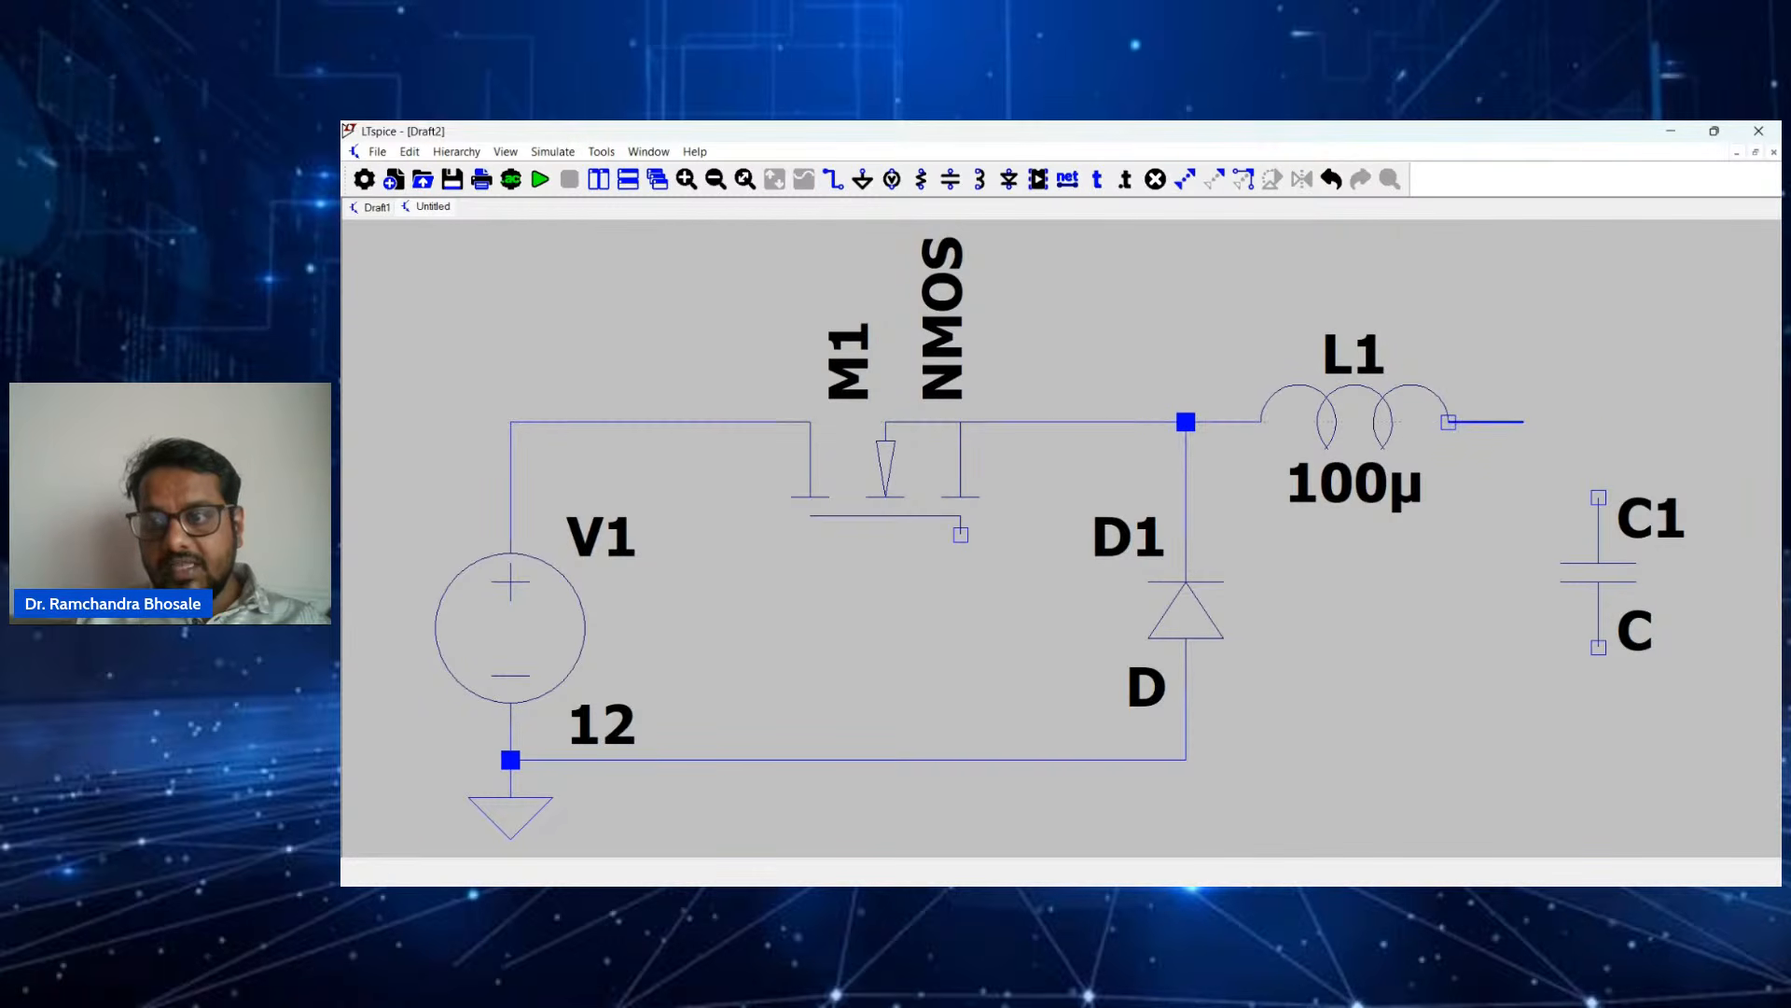
click(1599, 496)
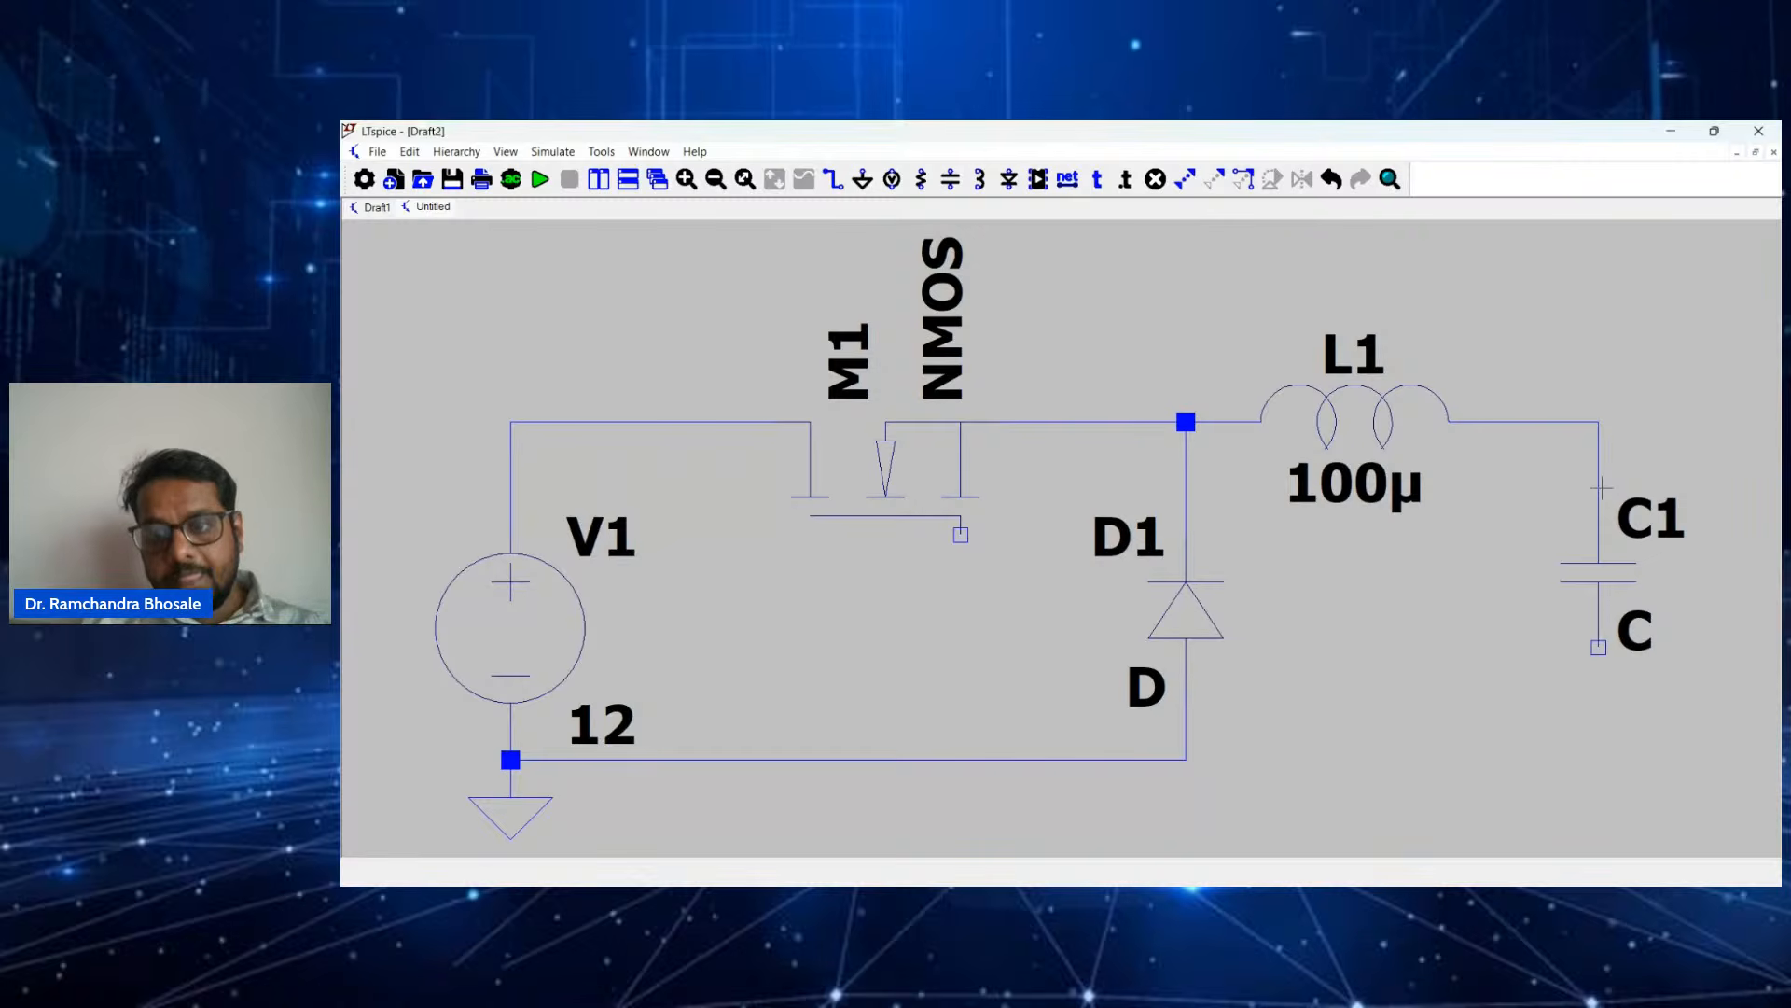
click(833, 180)
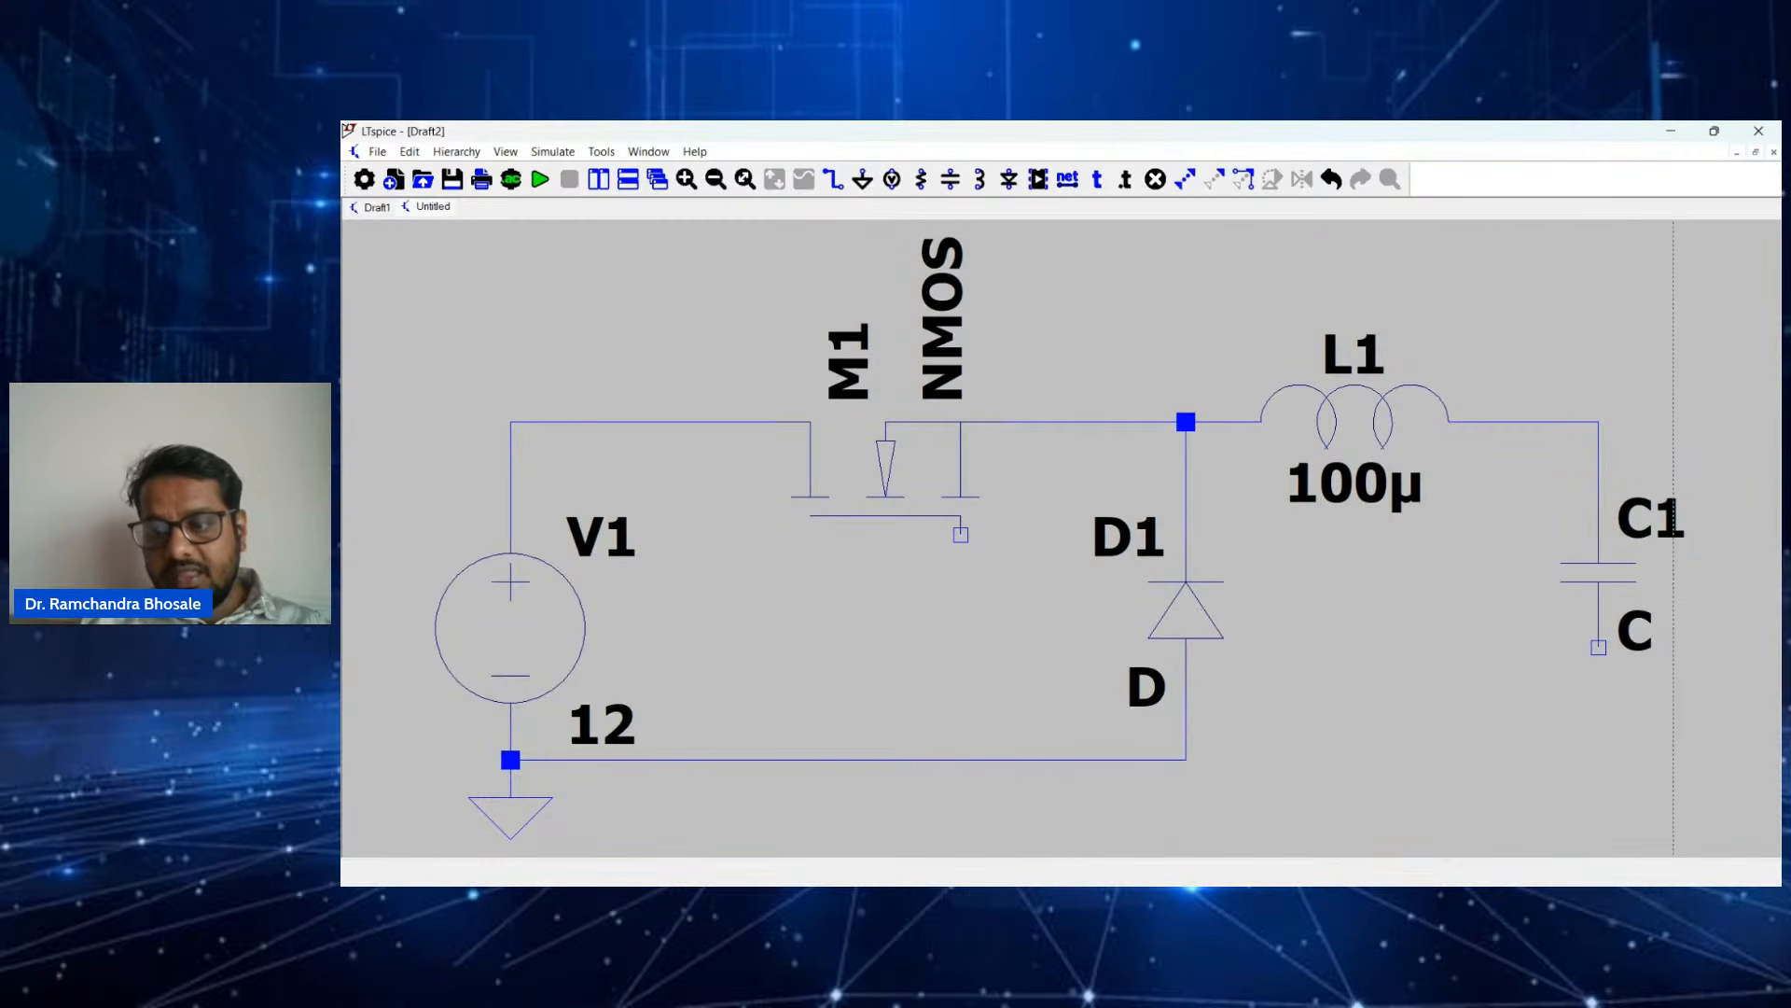
click(1599, 647)
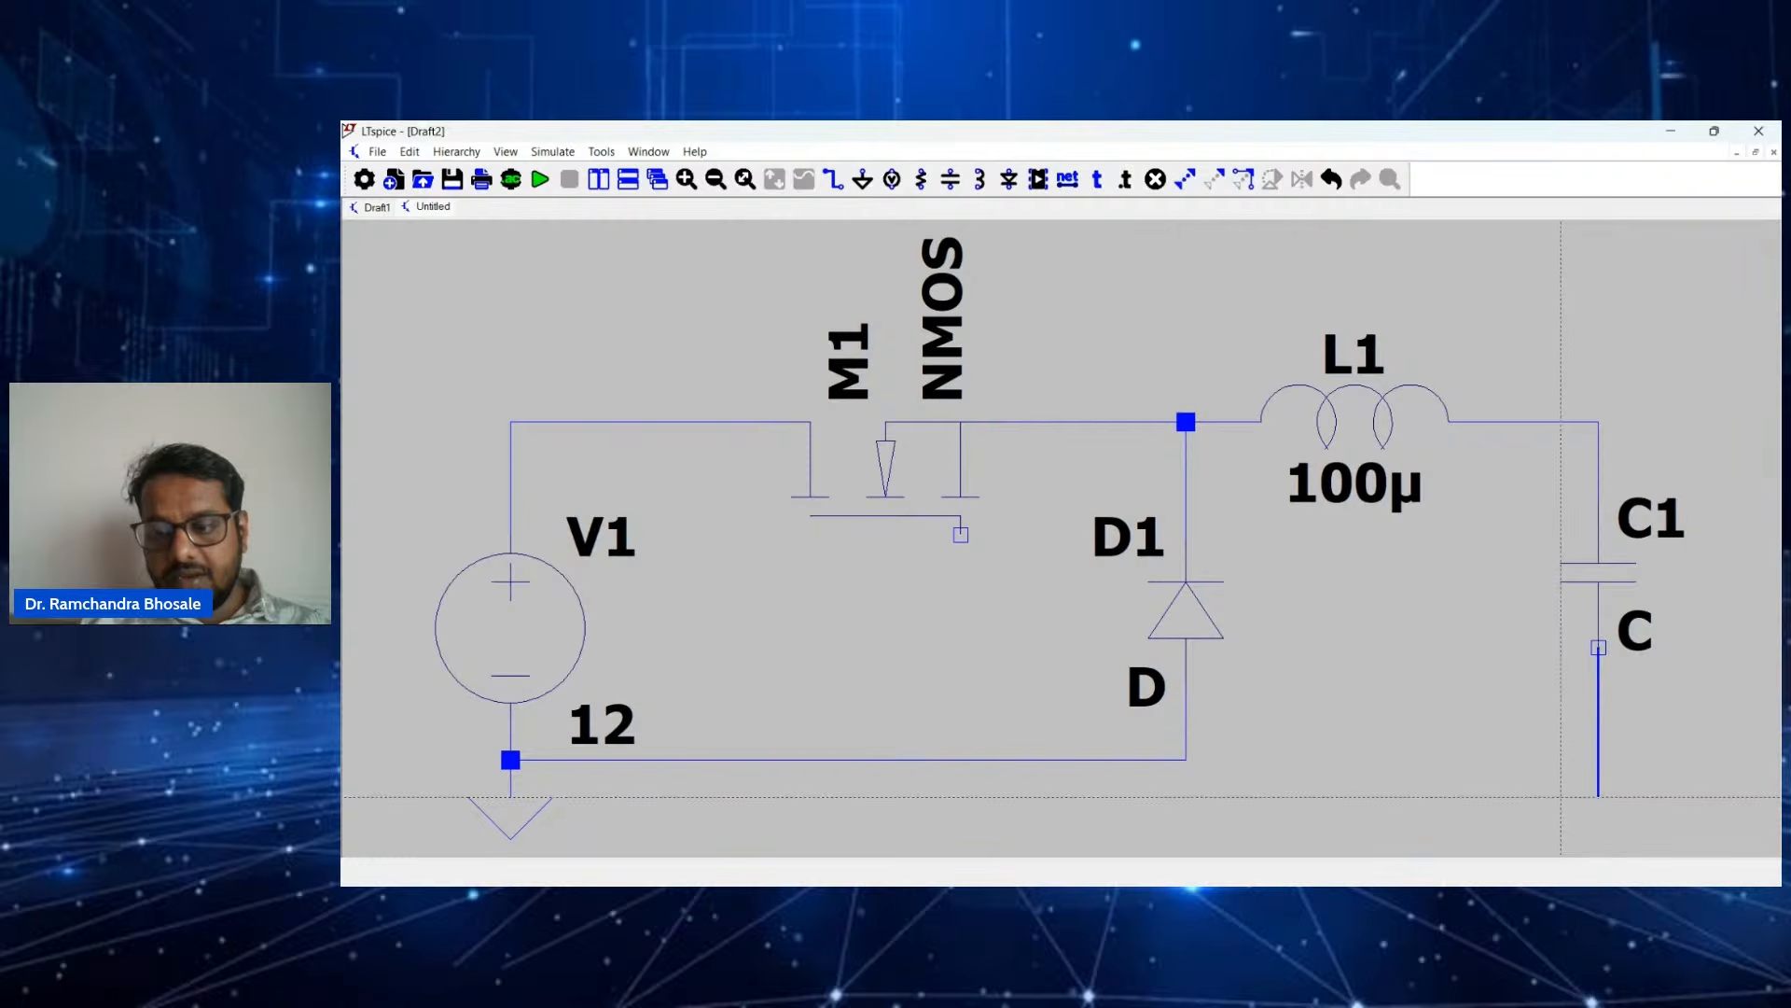
click(510, 759)
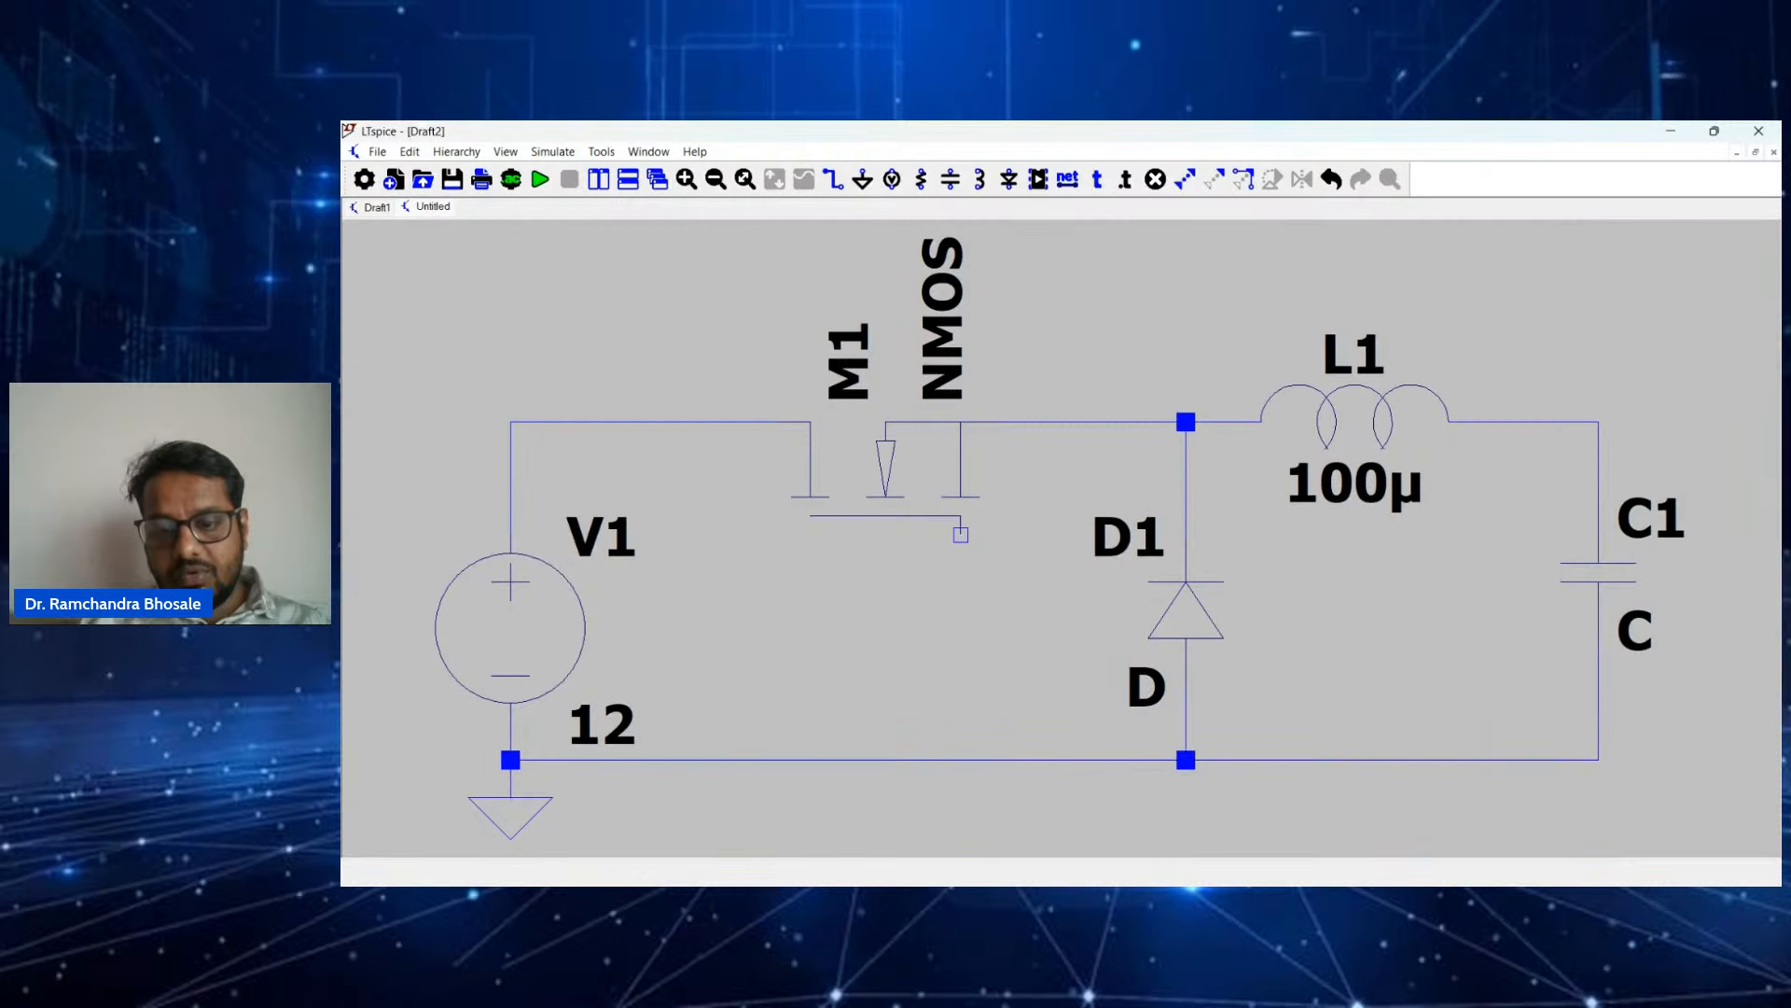
key(Escape)
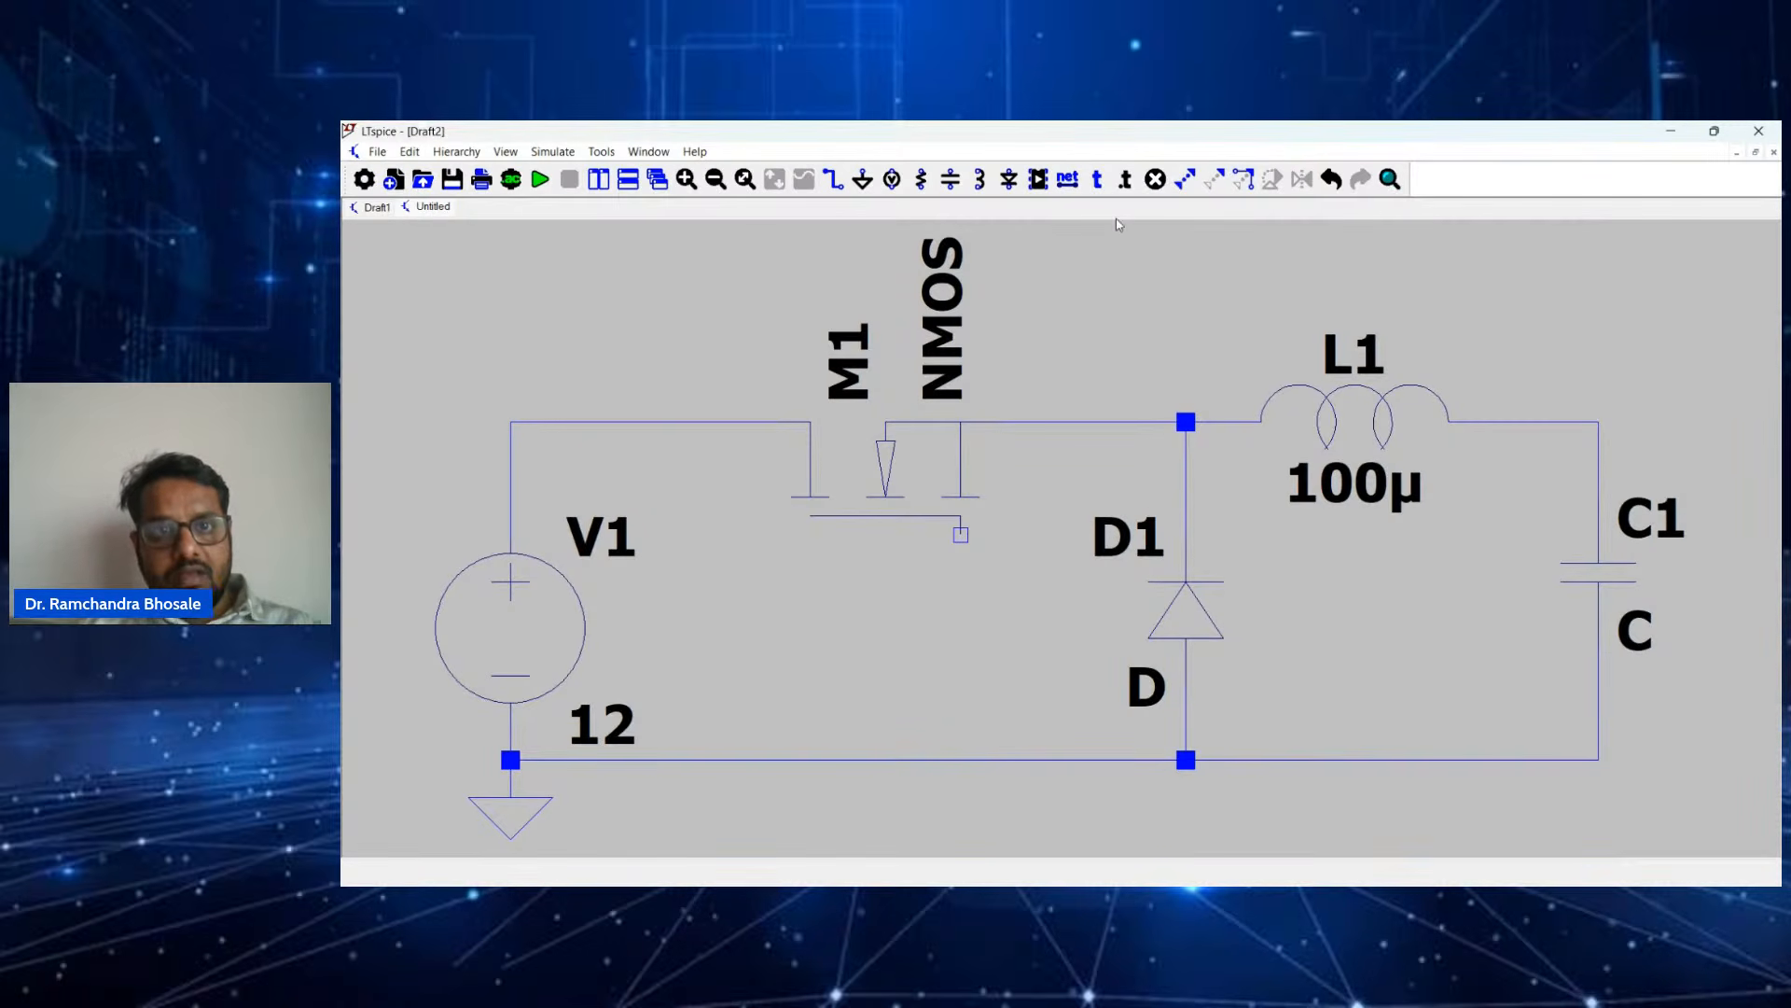
- Place a vertical load resistor to the right of capacitor C1
click(920, 180)
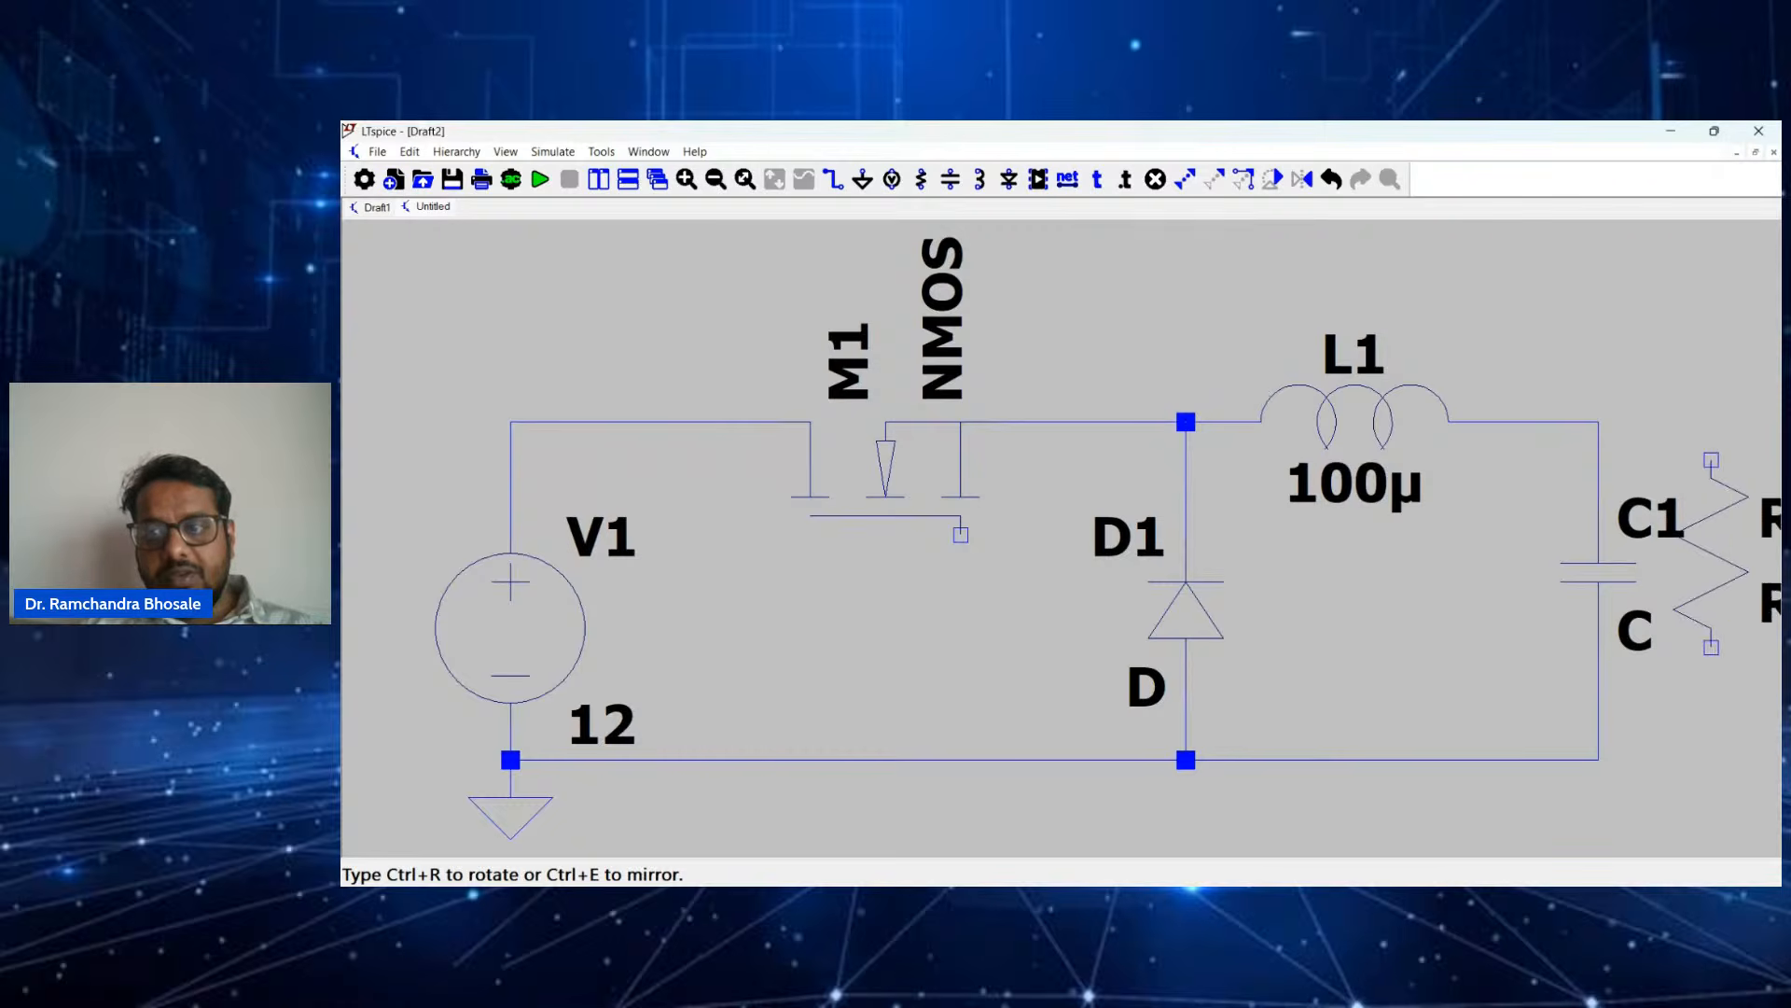
click(1440, 580)
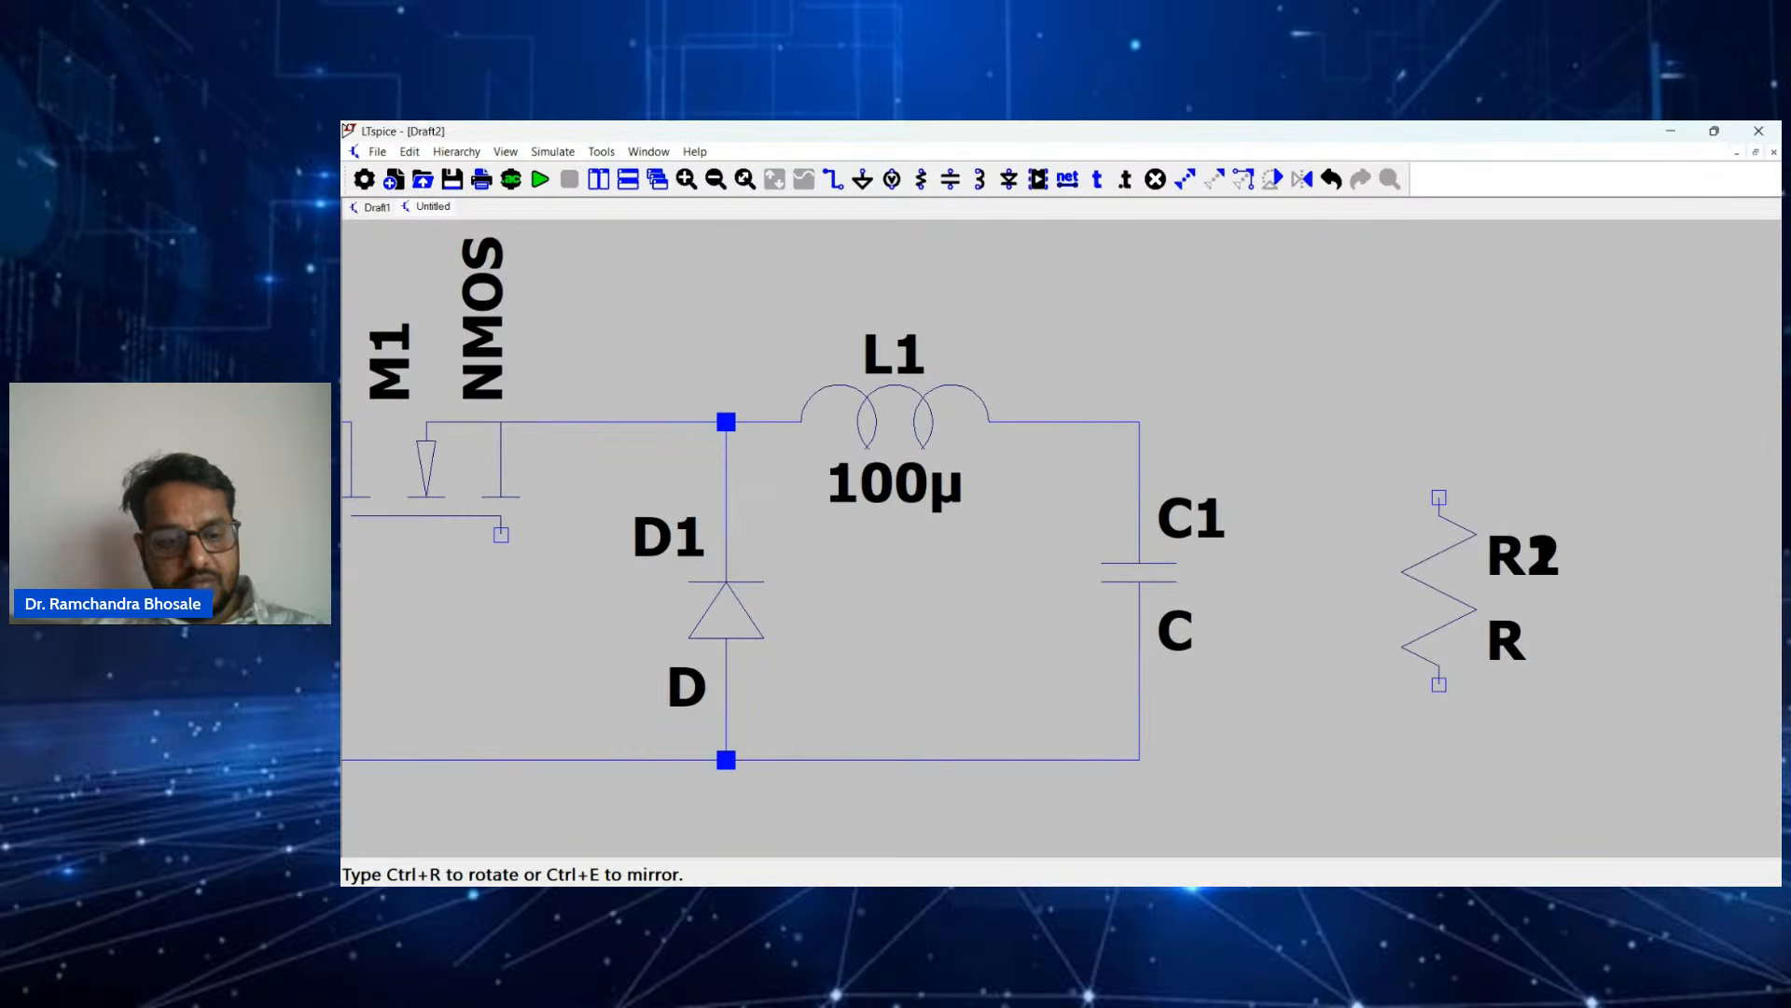
key(Escape)
key(space)
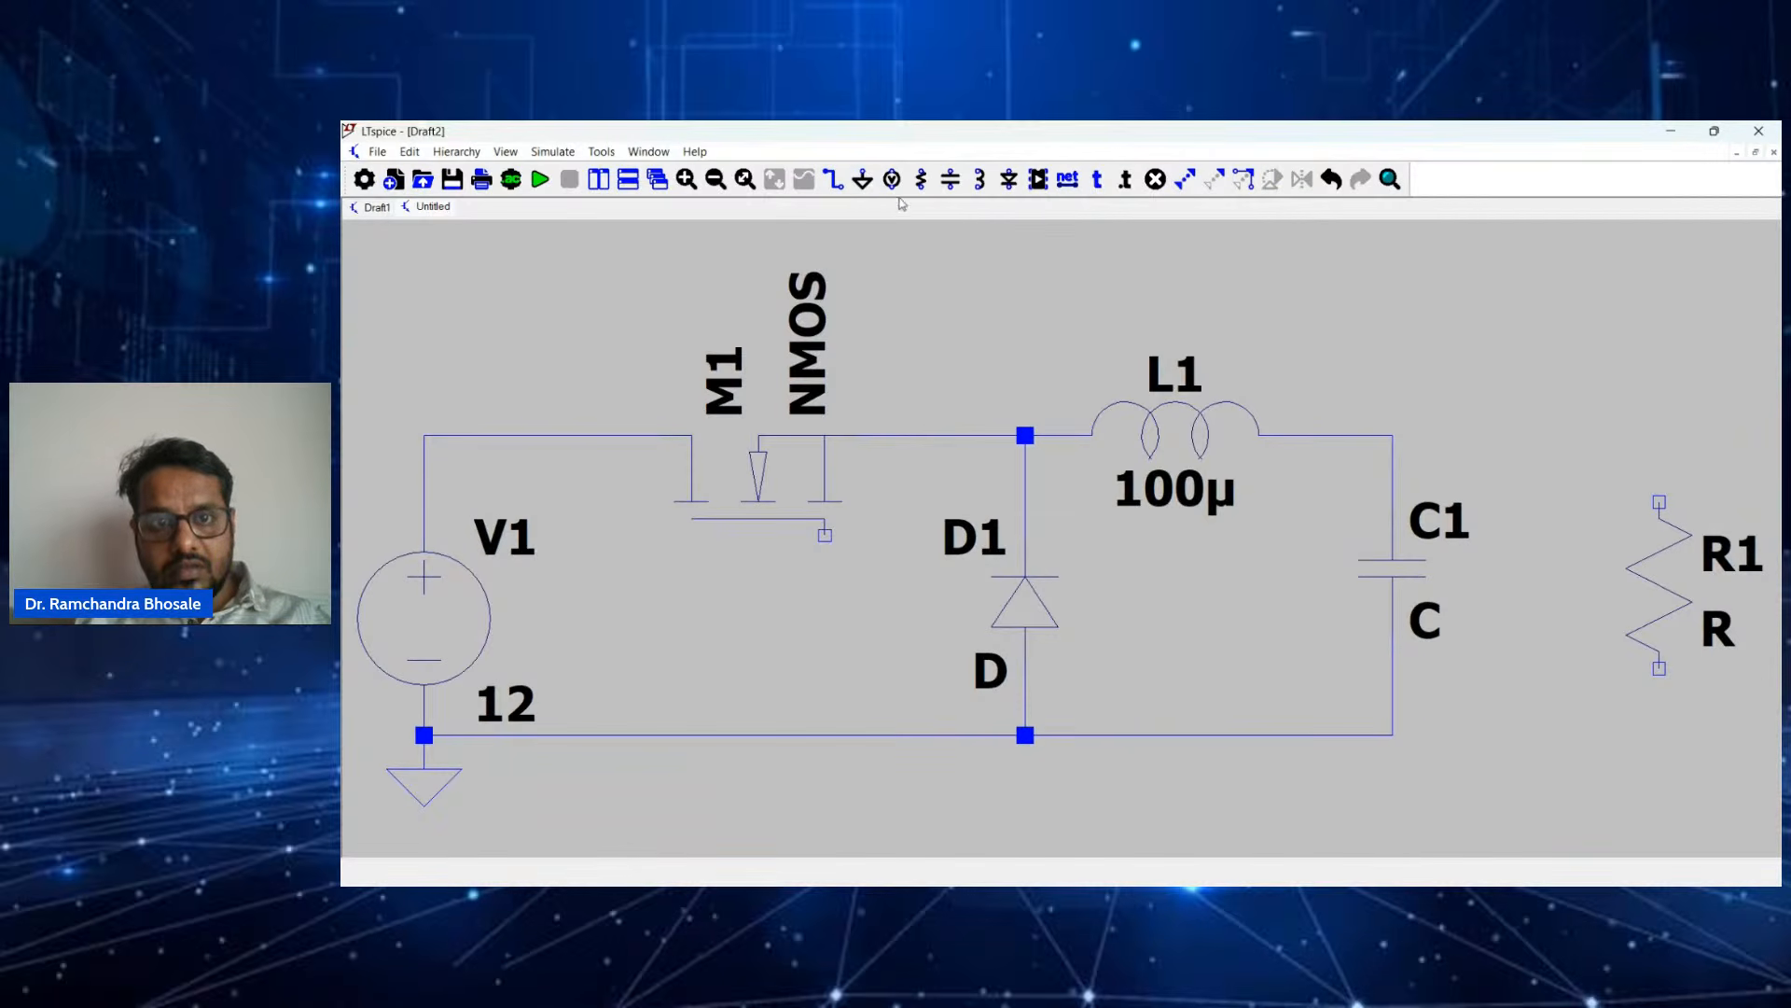
- Wire resistor R1 in parallel with capacitor C1, joining it to the L1–C1 node and the ground line
click(833, 180)
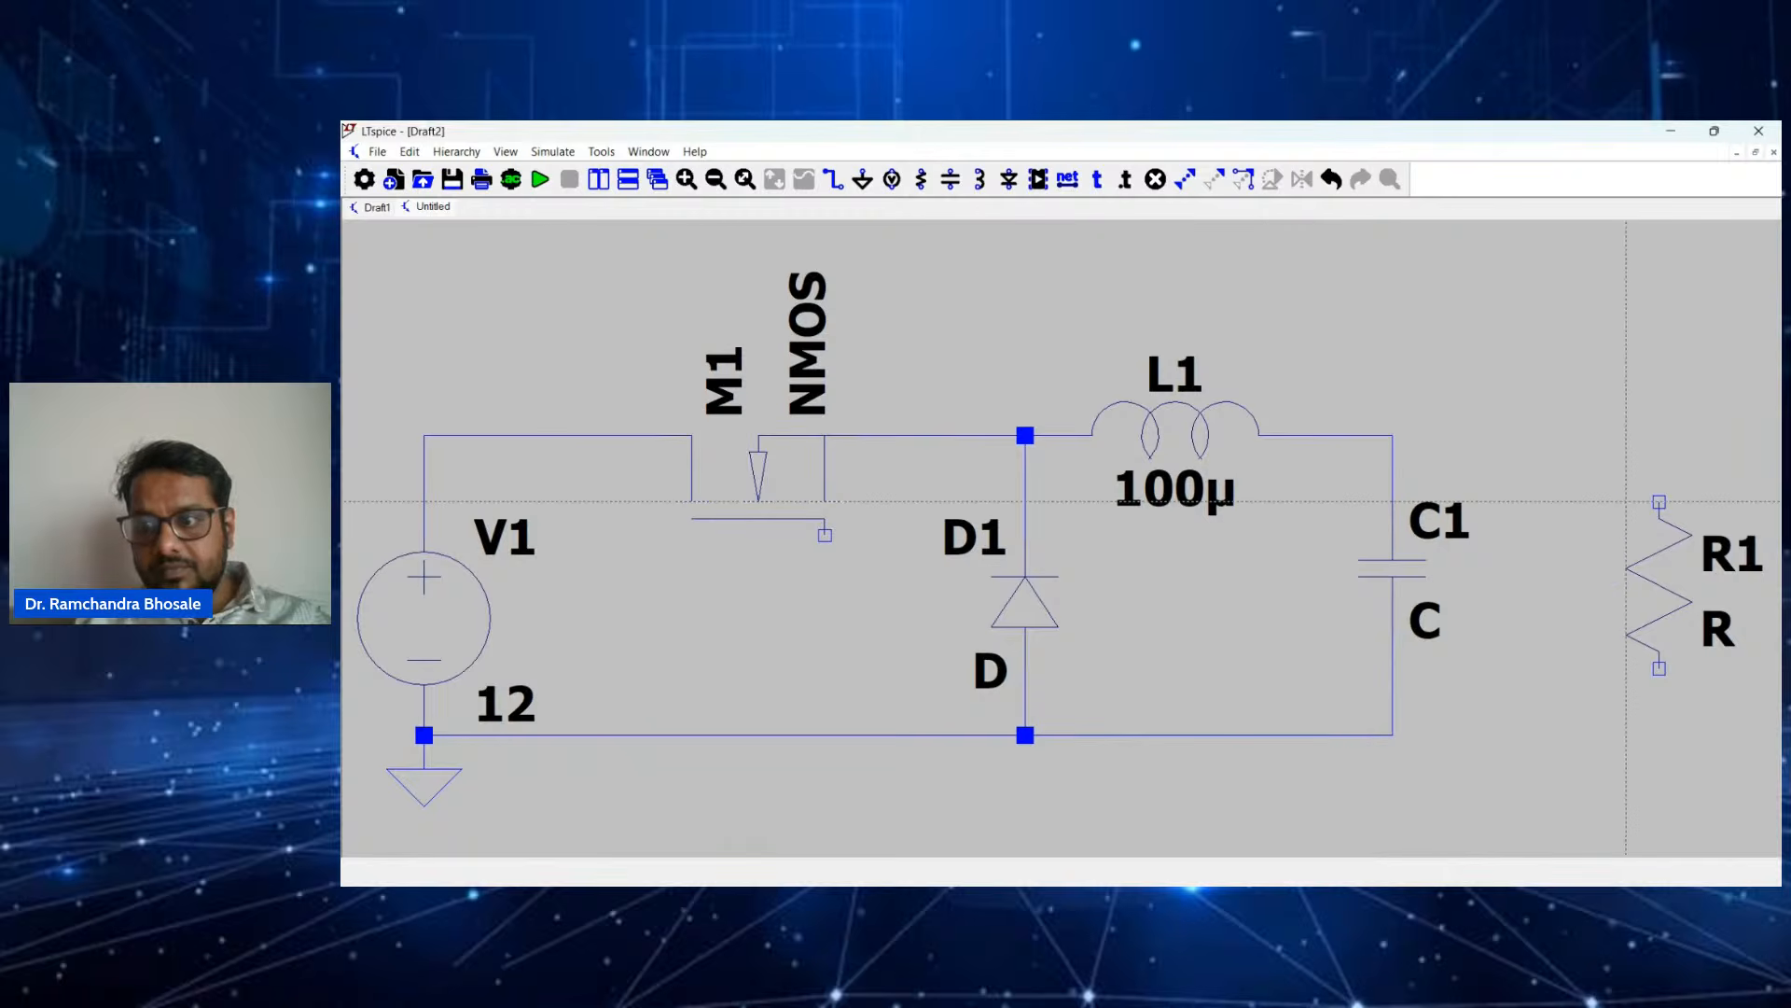
click(1659, 502)
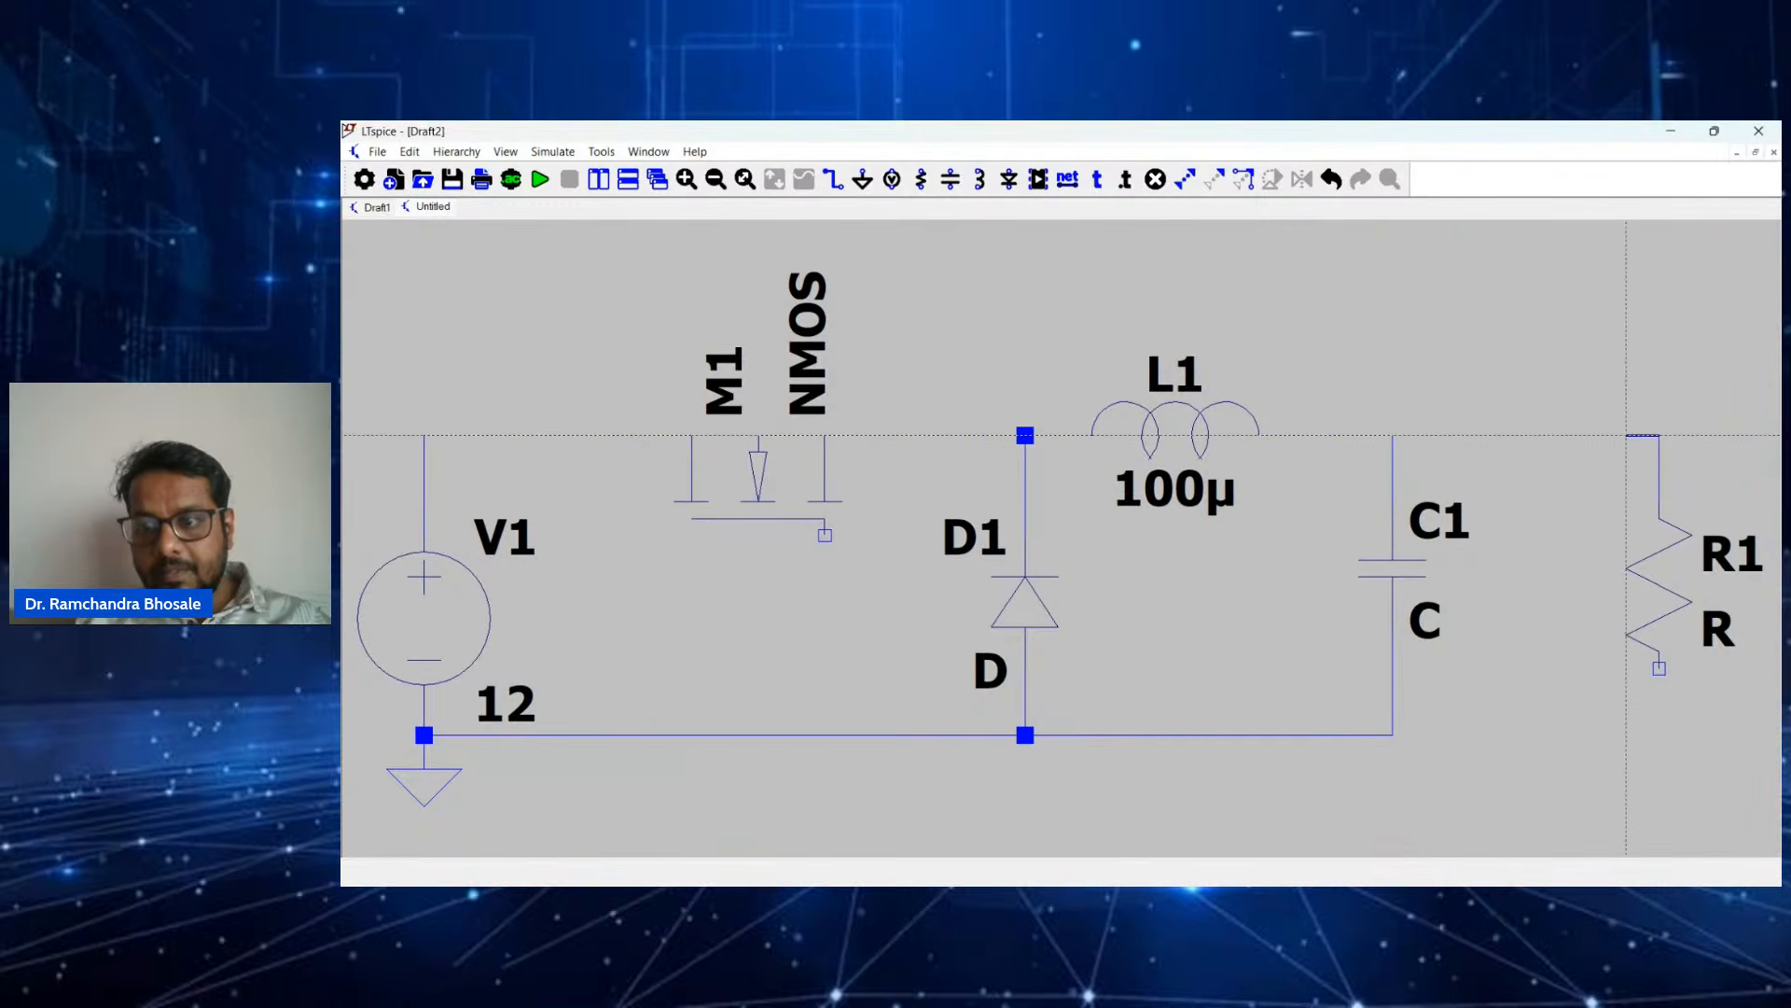
click(1392, 434)
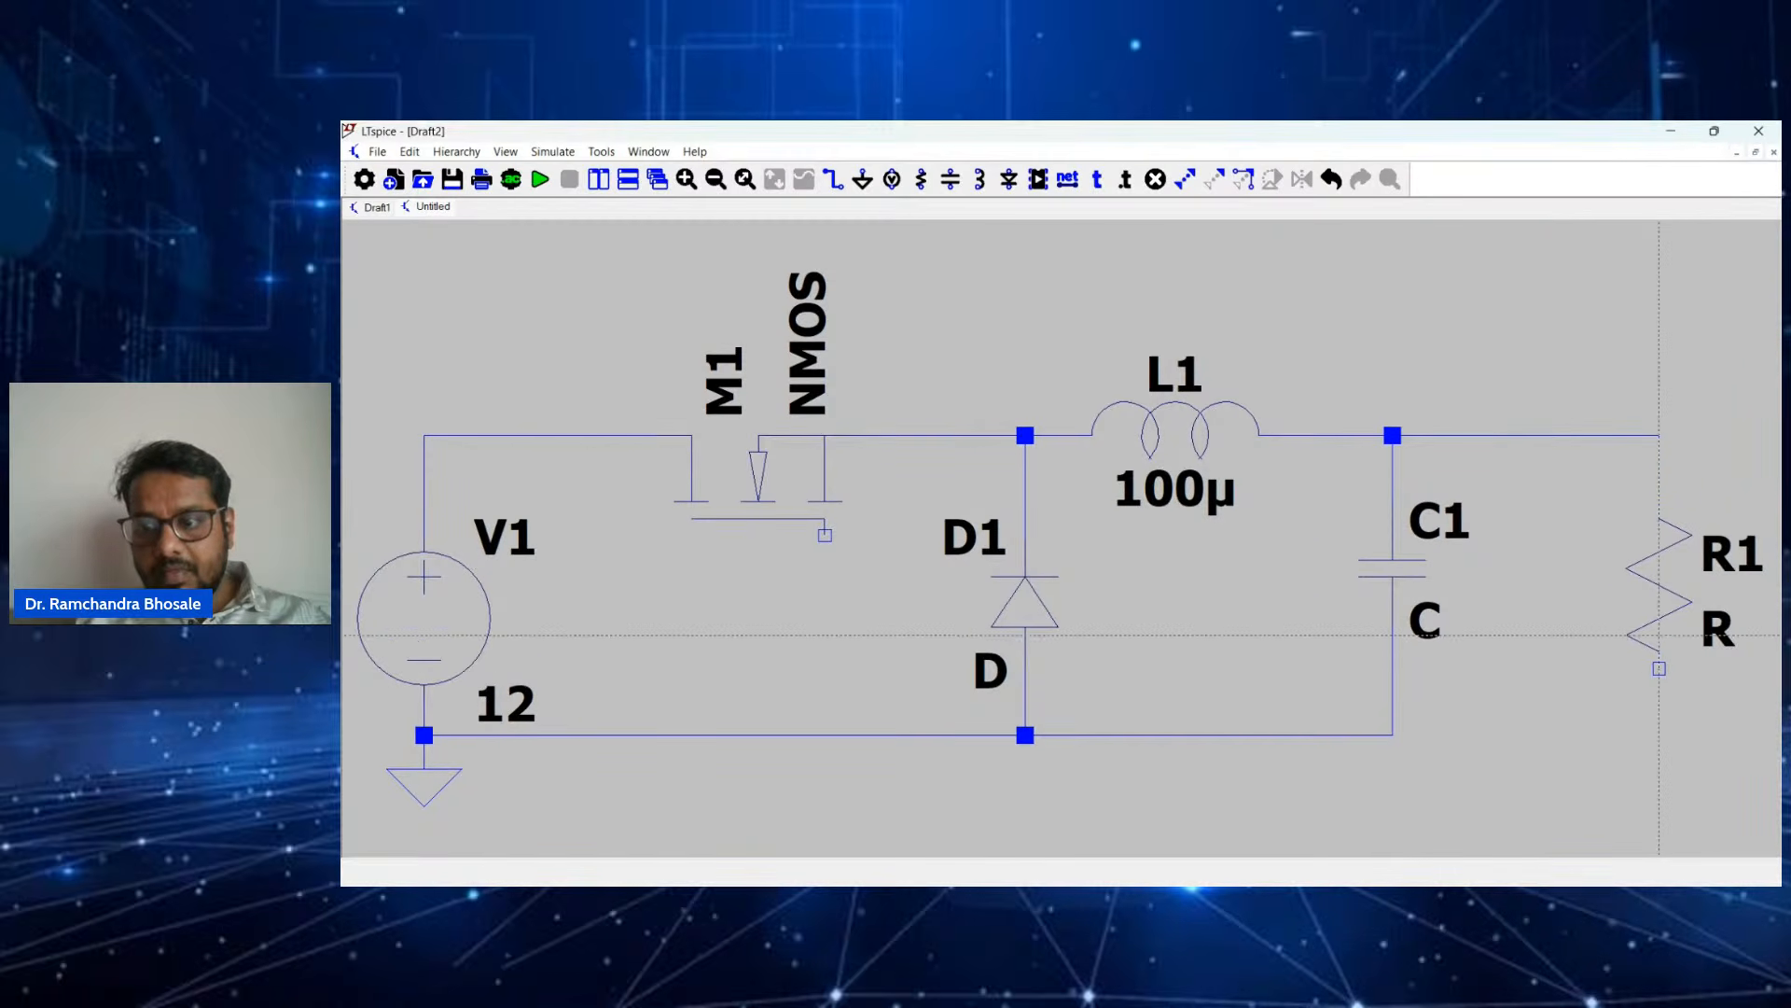
click(1659, 667)
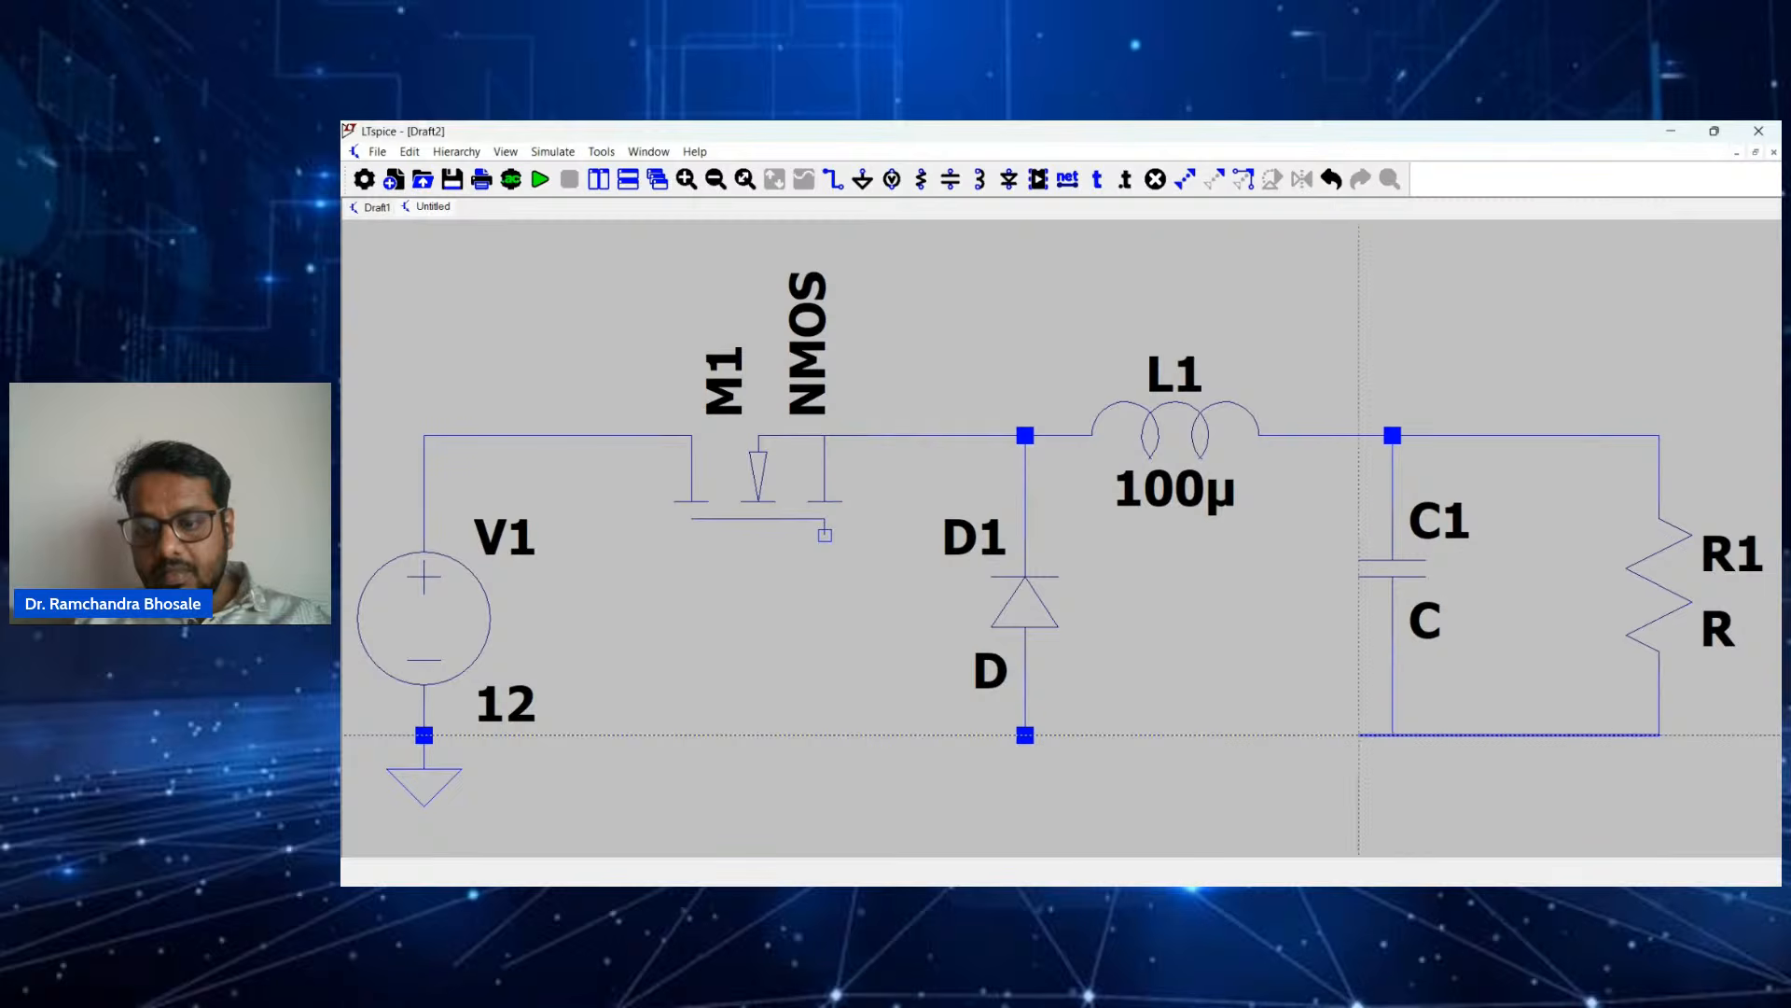
click(1392, 735)
key(Escape)
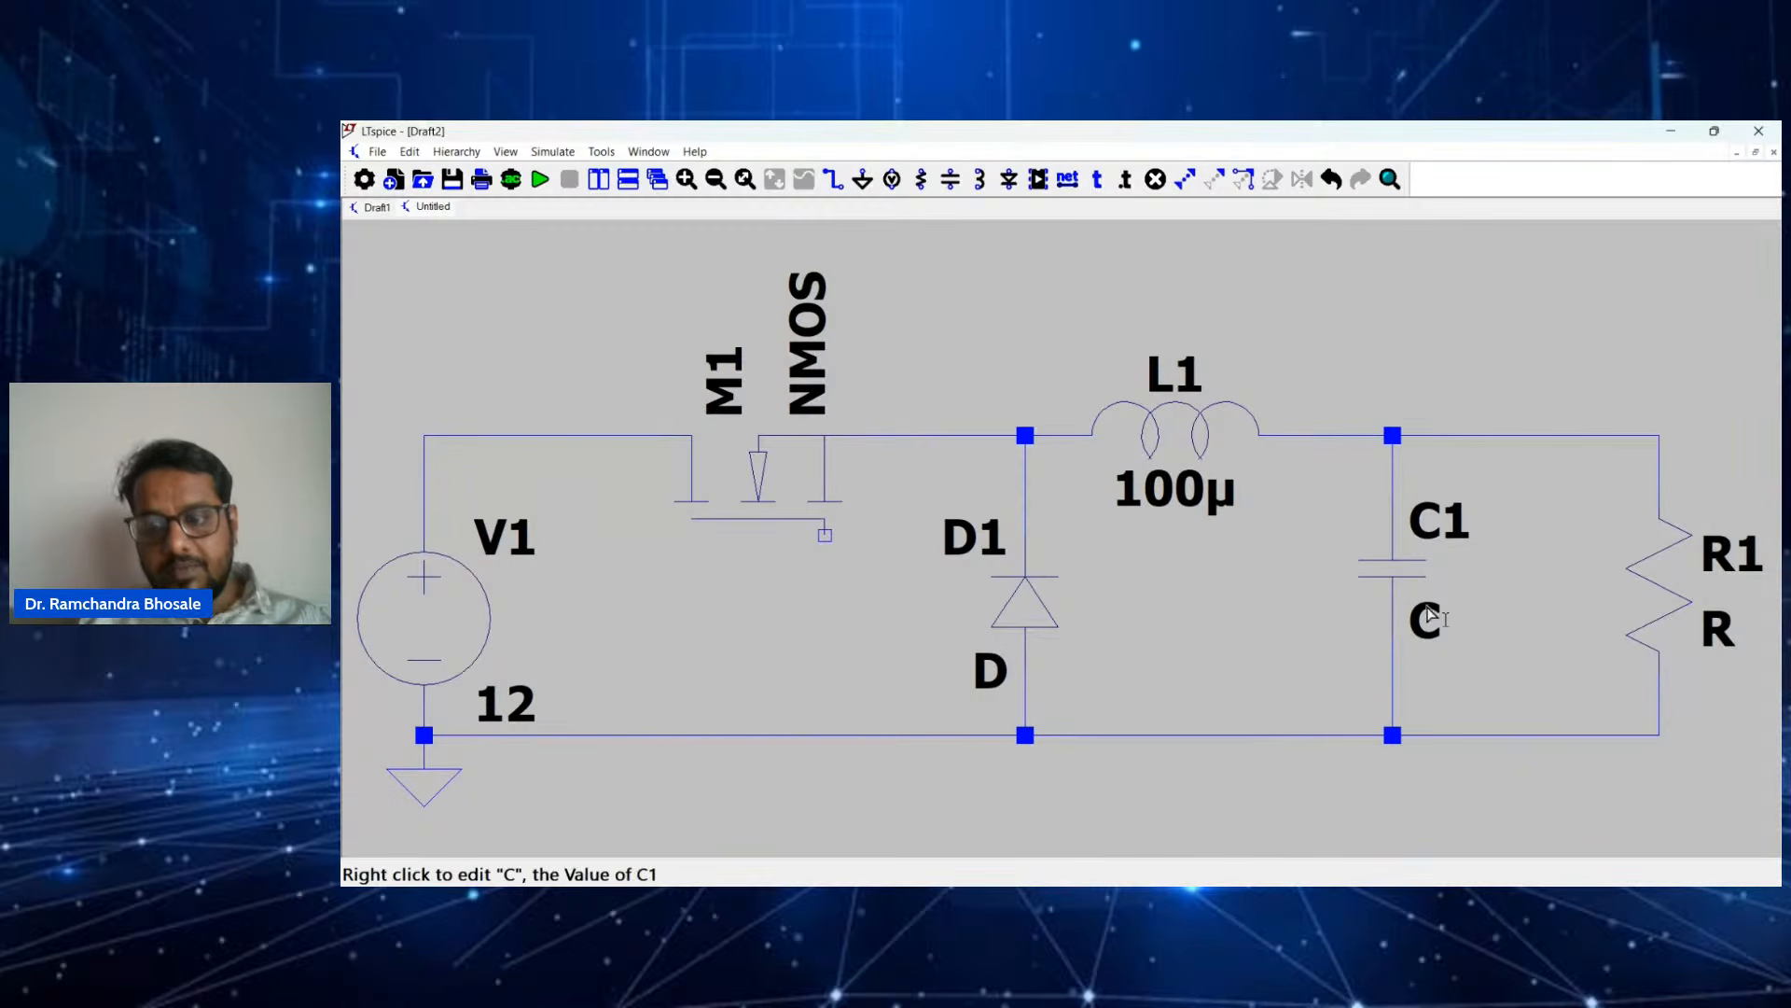
- Set the capacitance of C1 to 22u and the resistance of R1 to 20
right_click(1401, 577)
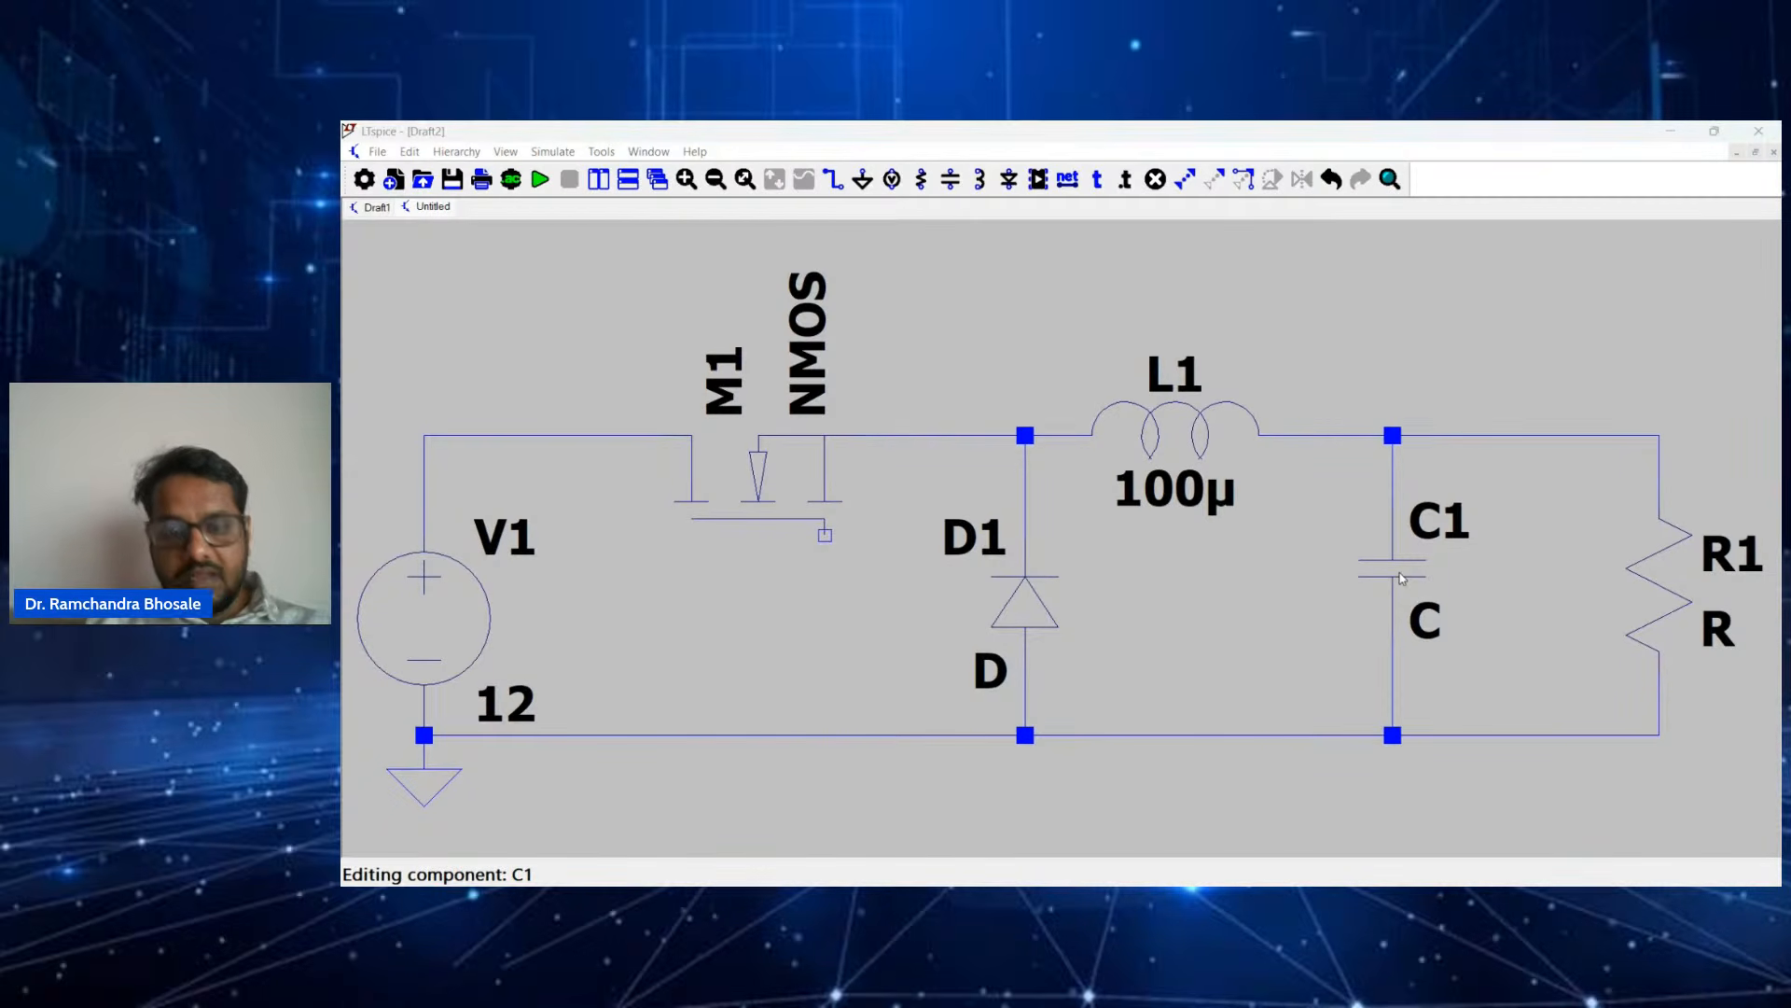
text(22u)
key(Return)
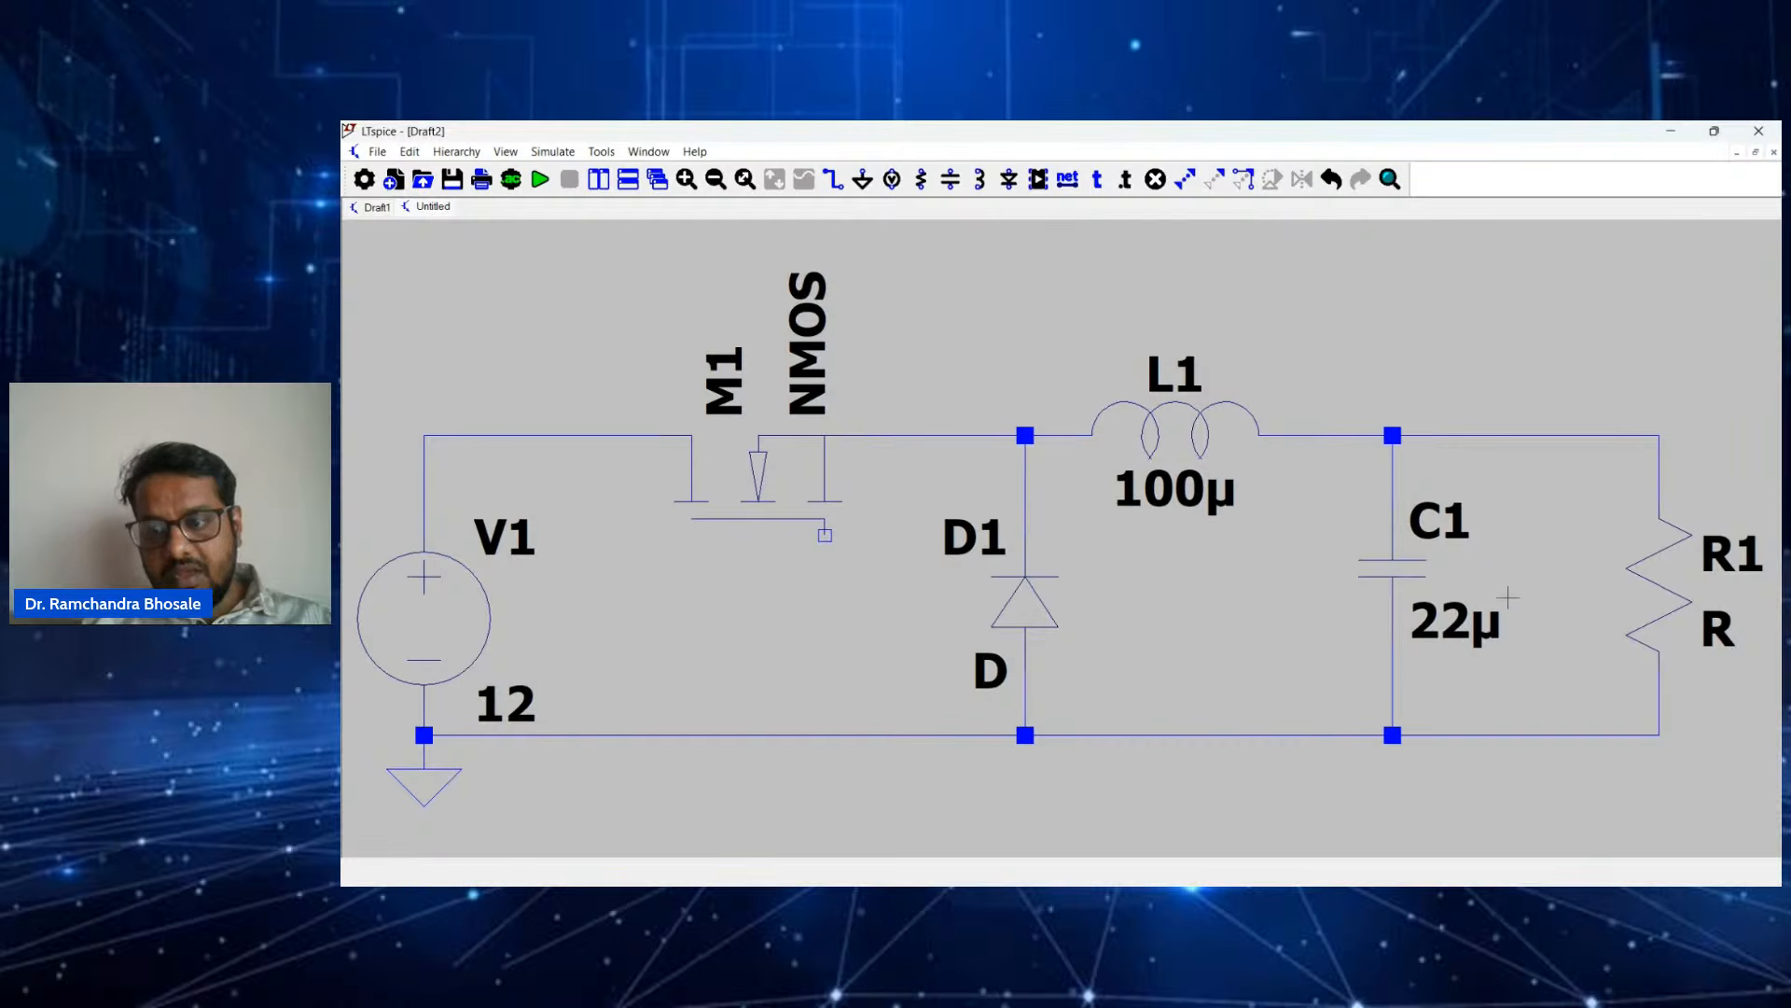
right_click(1662, 587)
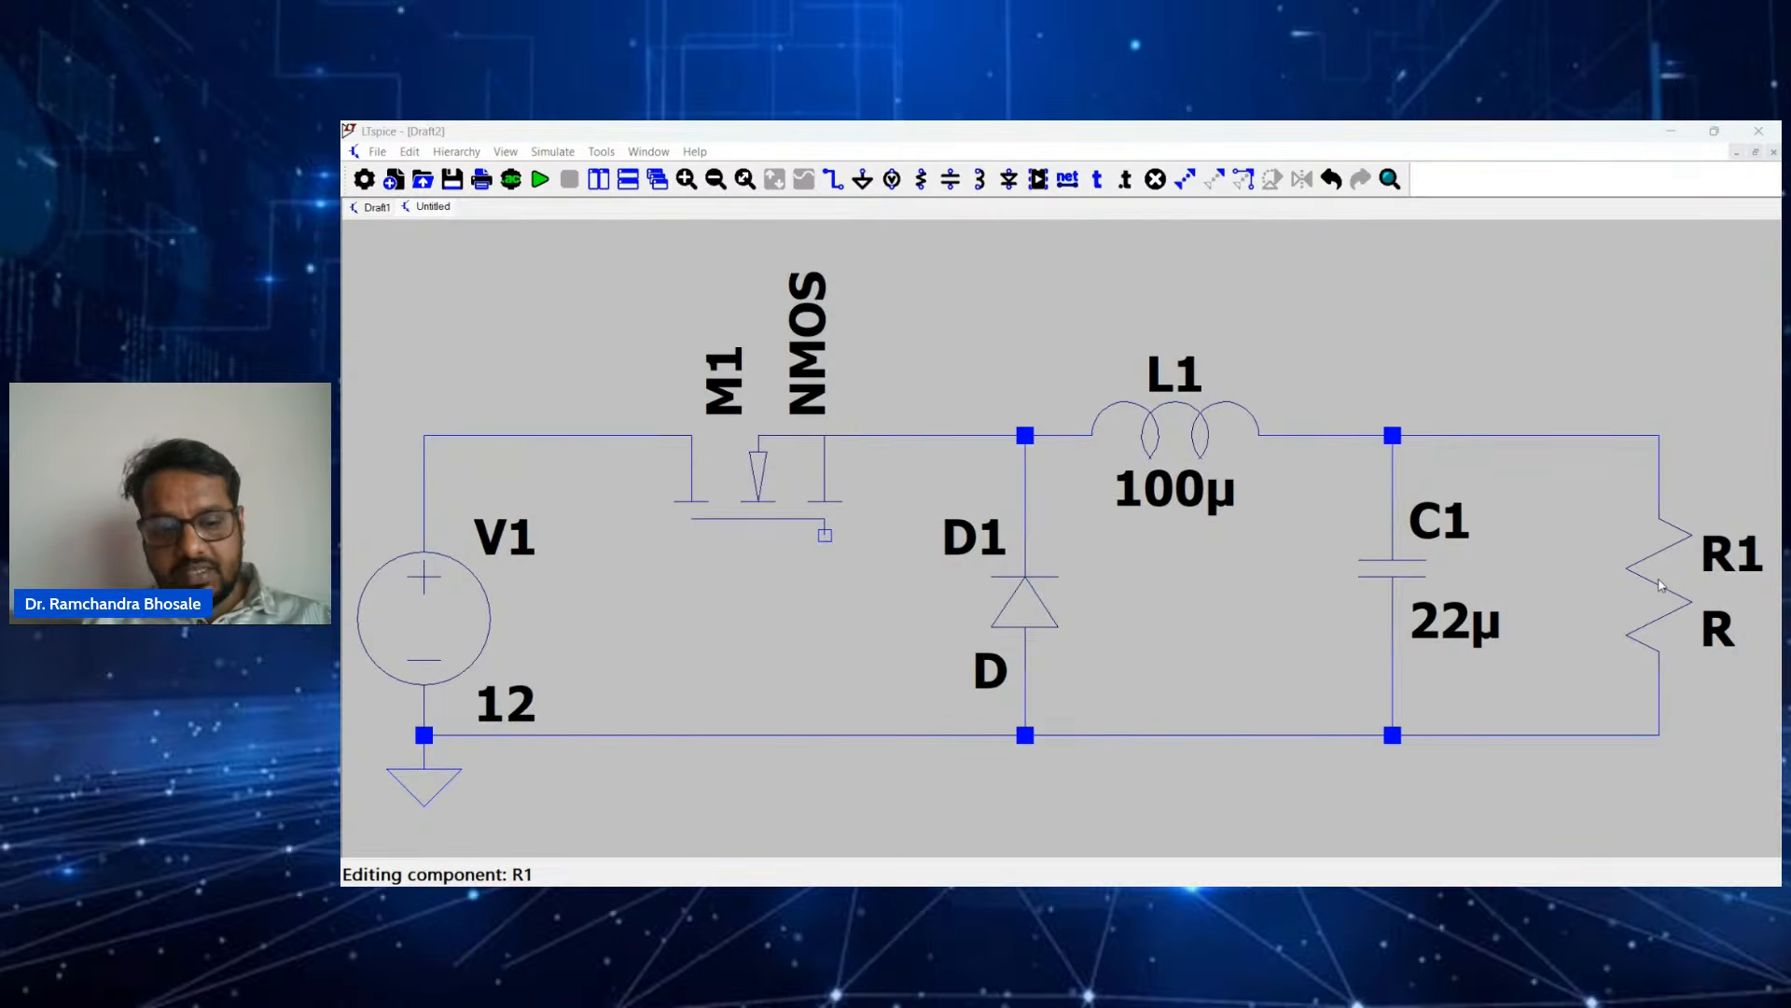
text(20)
key(Return)
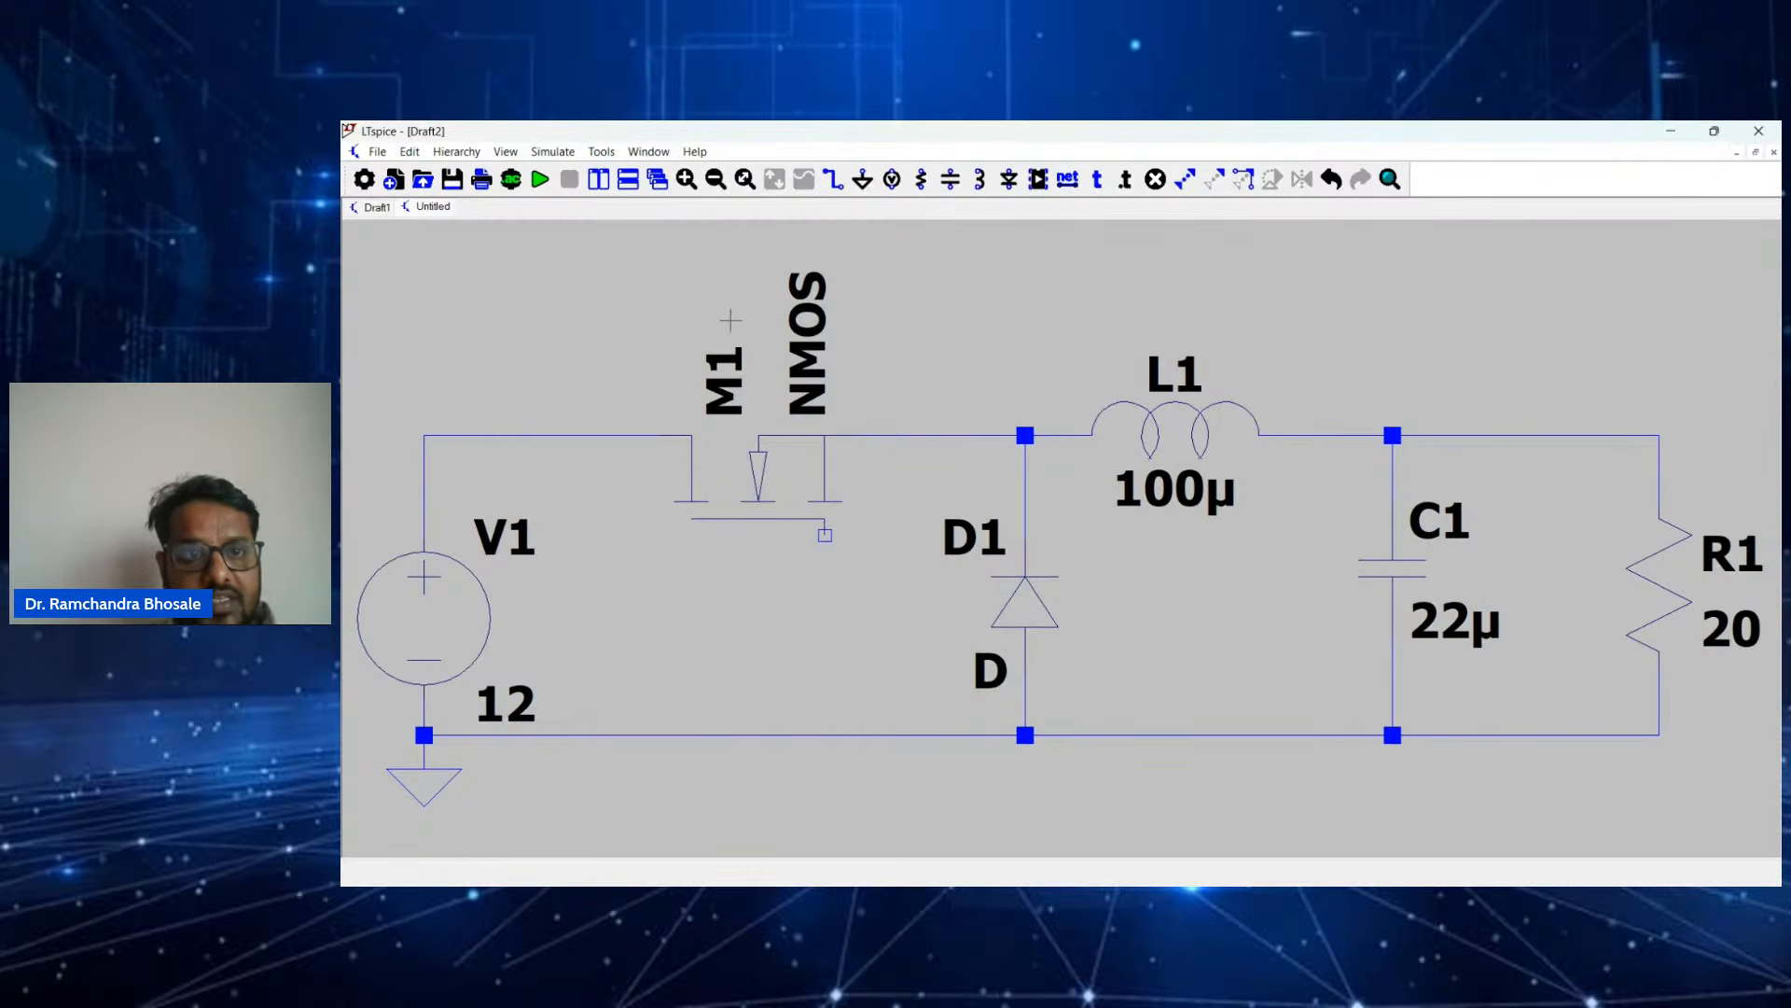
- Add a net label Vout above the output wire near R1 and wire it down to that line
click(540, 180)
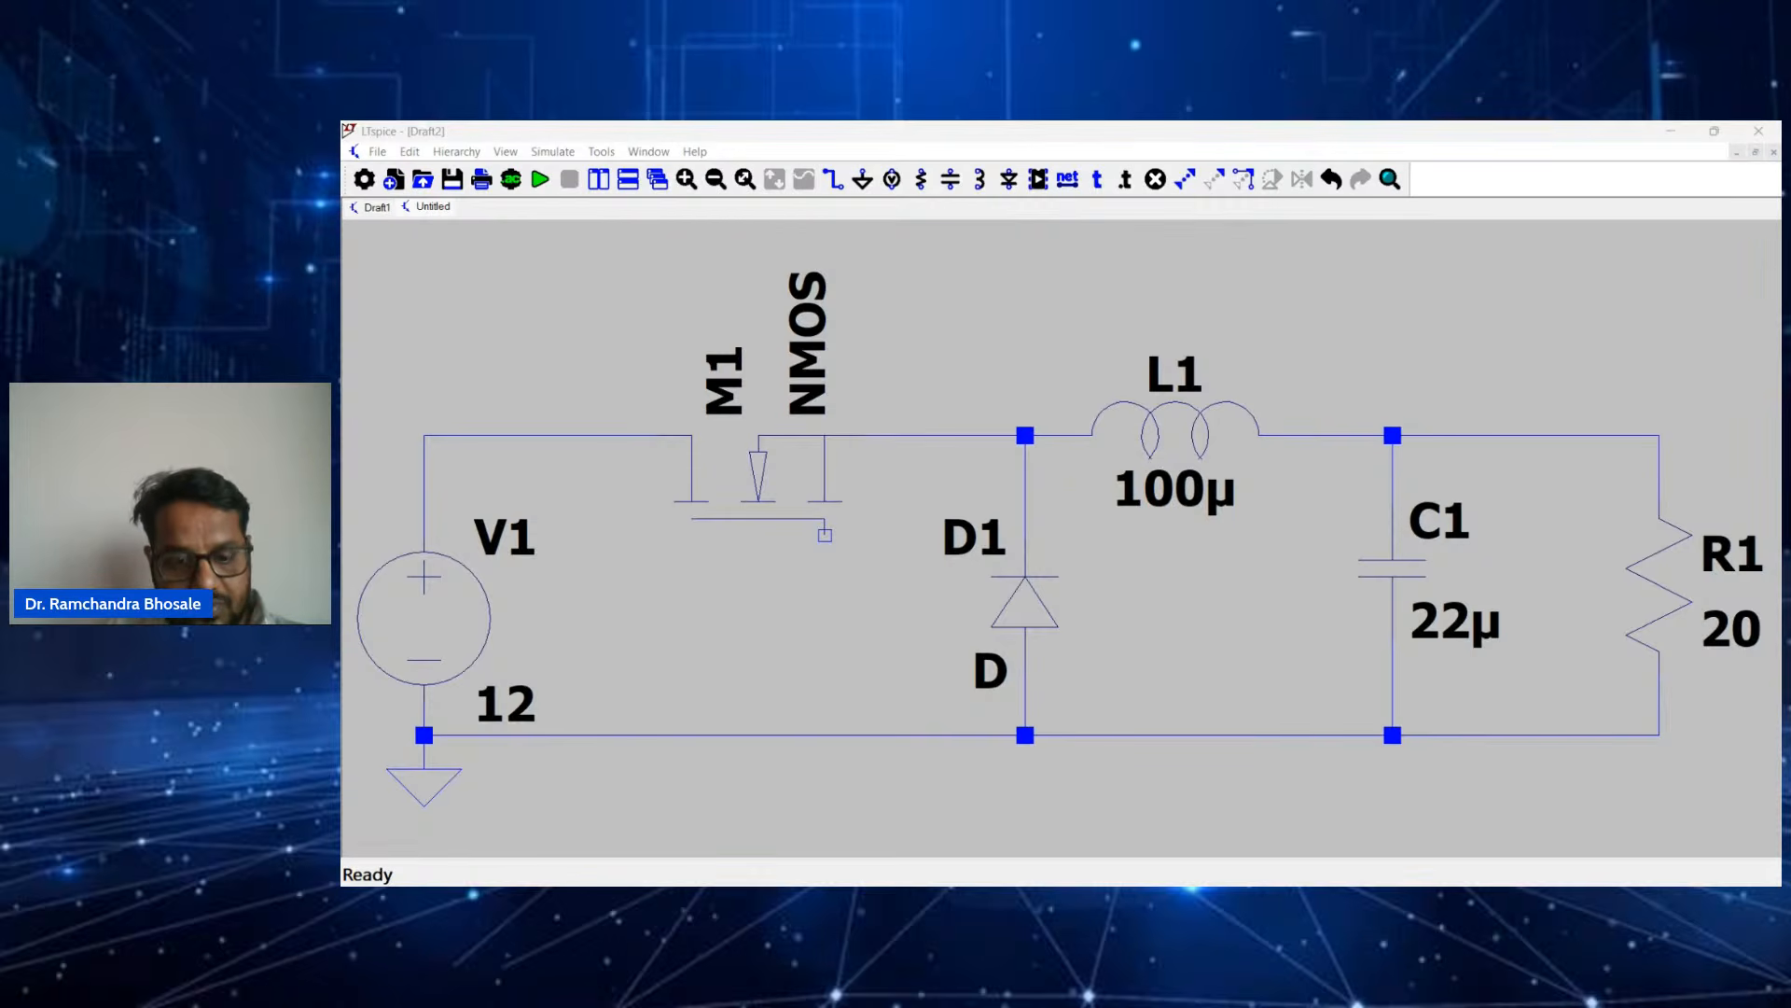
key(Return)
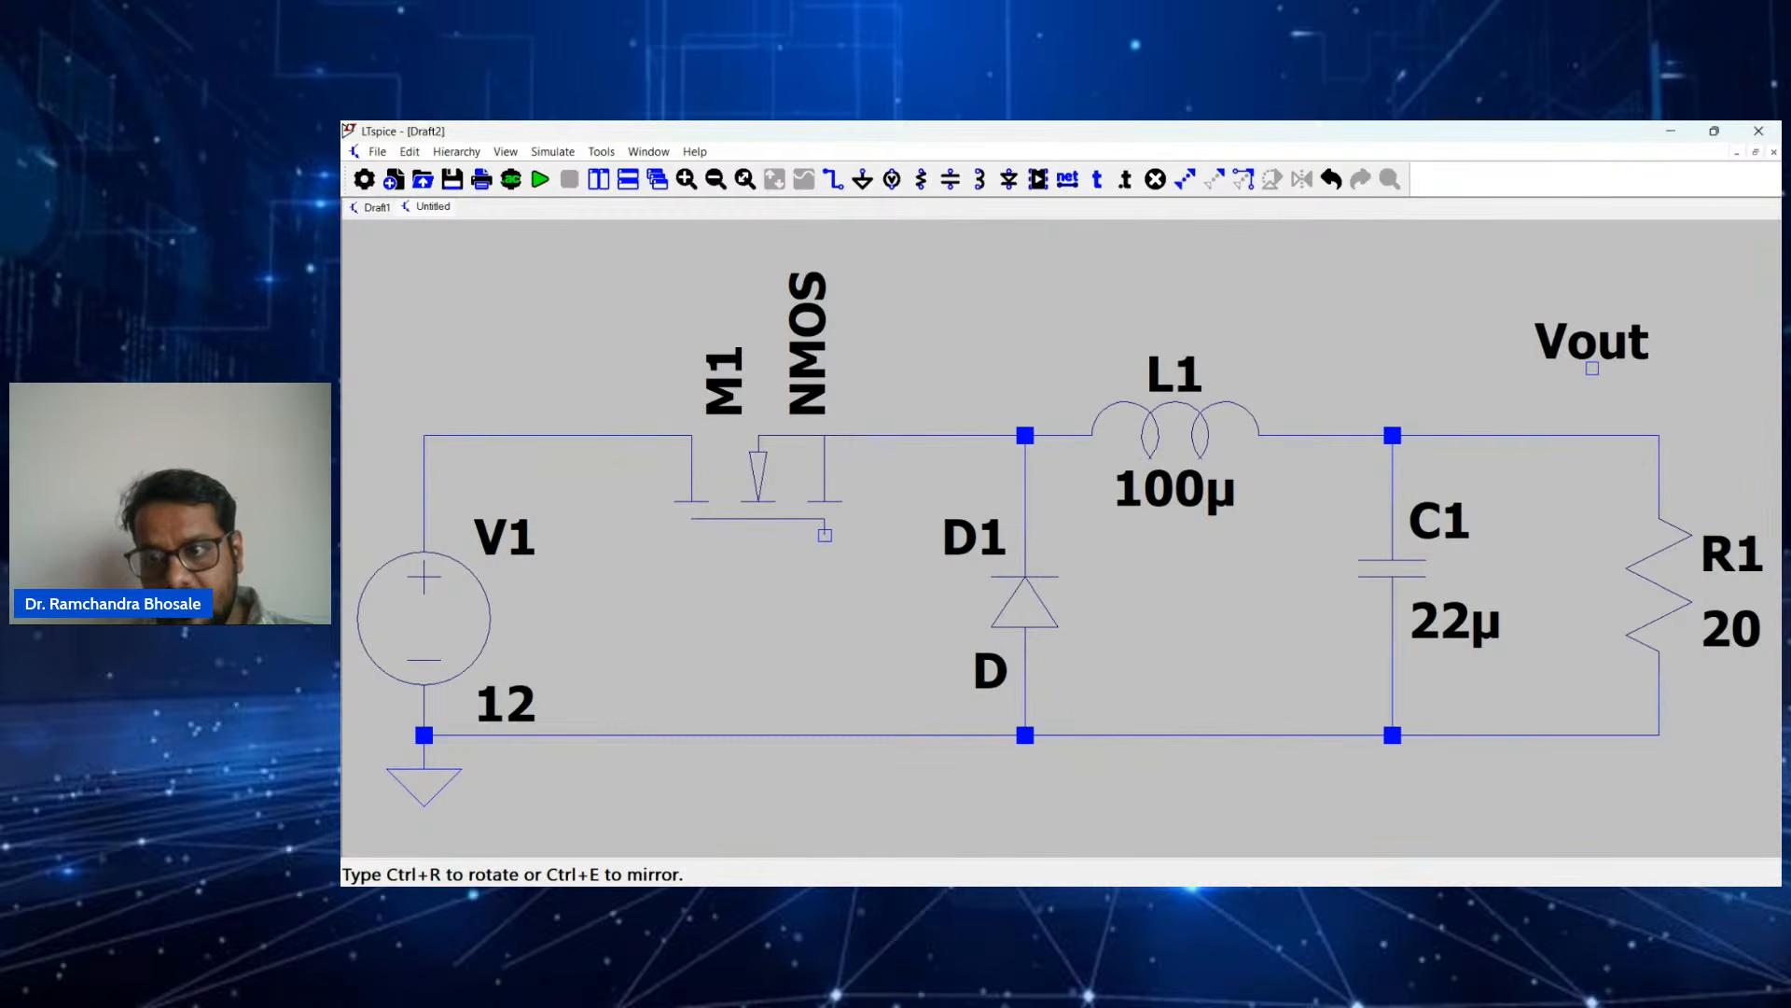
click(1625, 367)
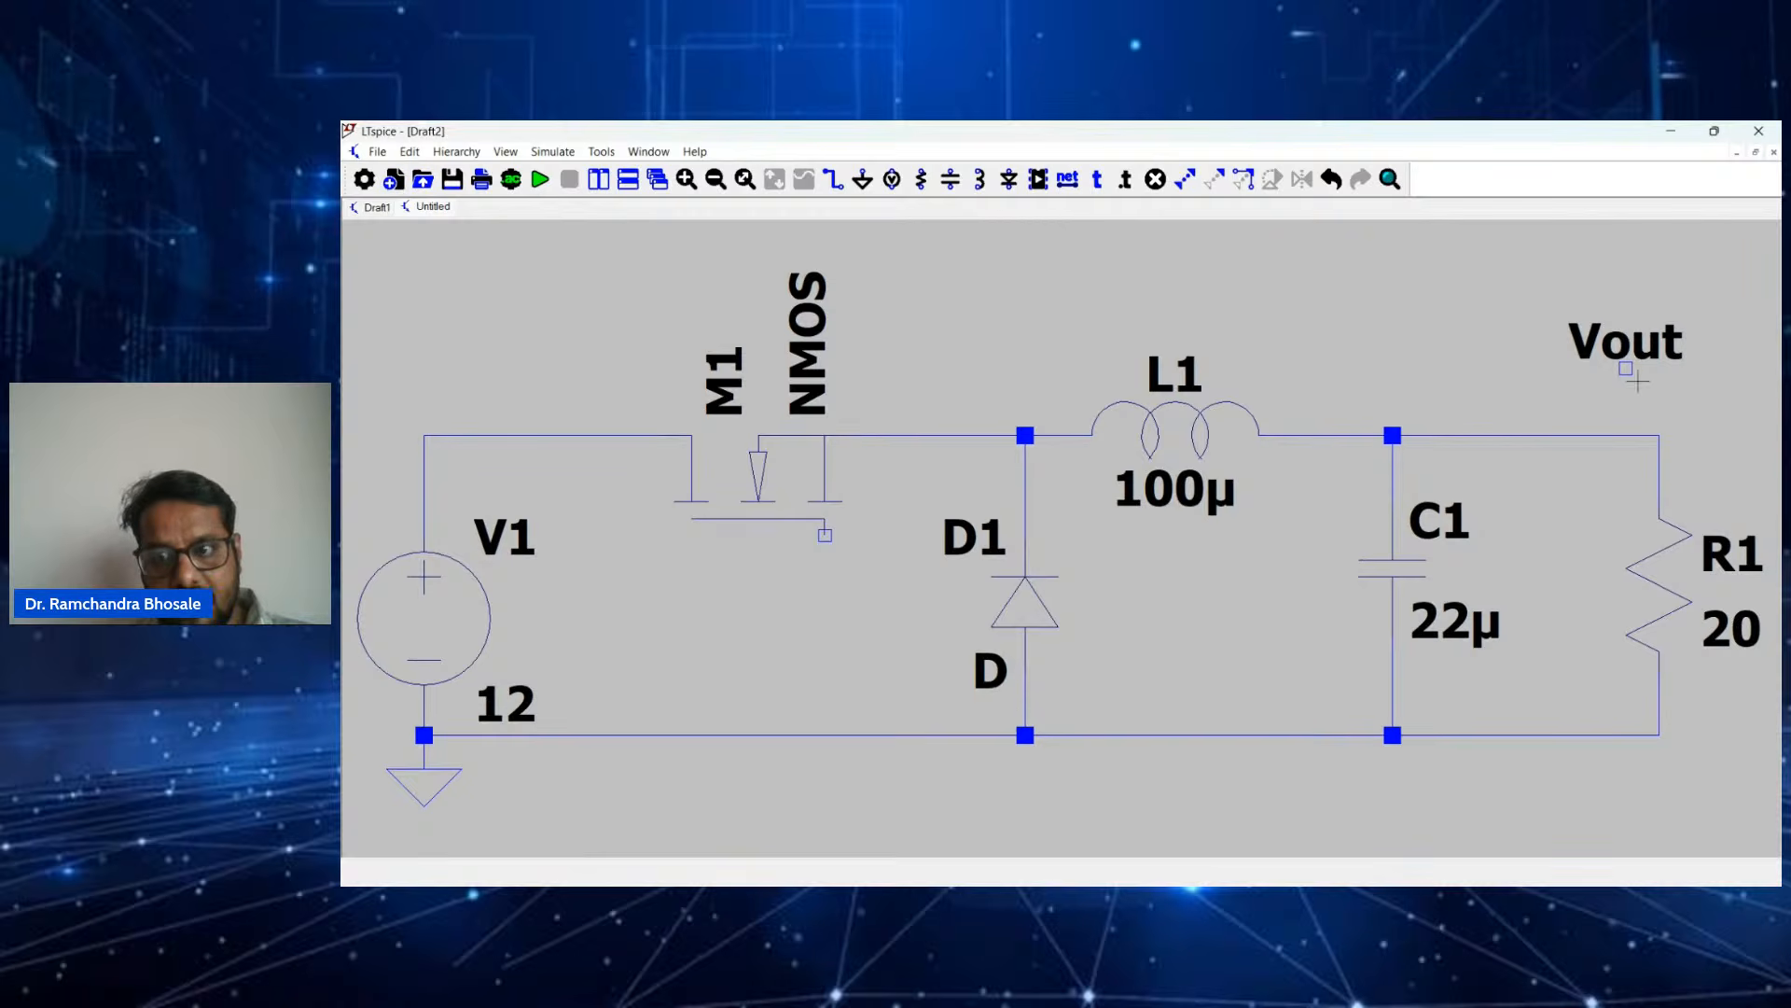
click(833, 179)
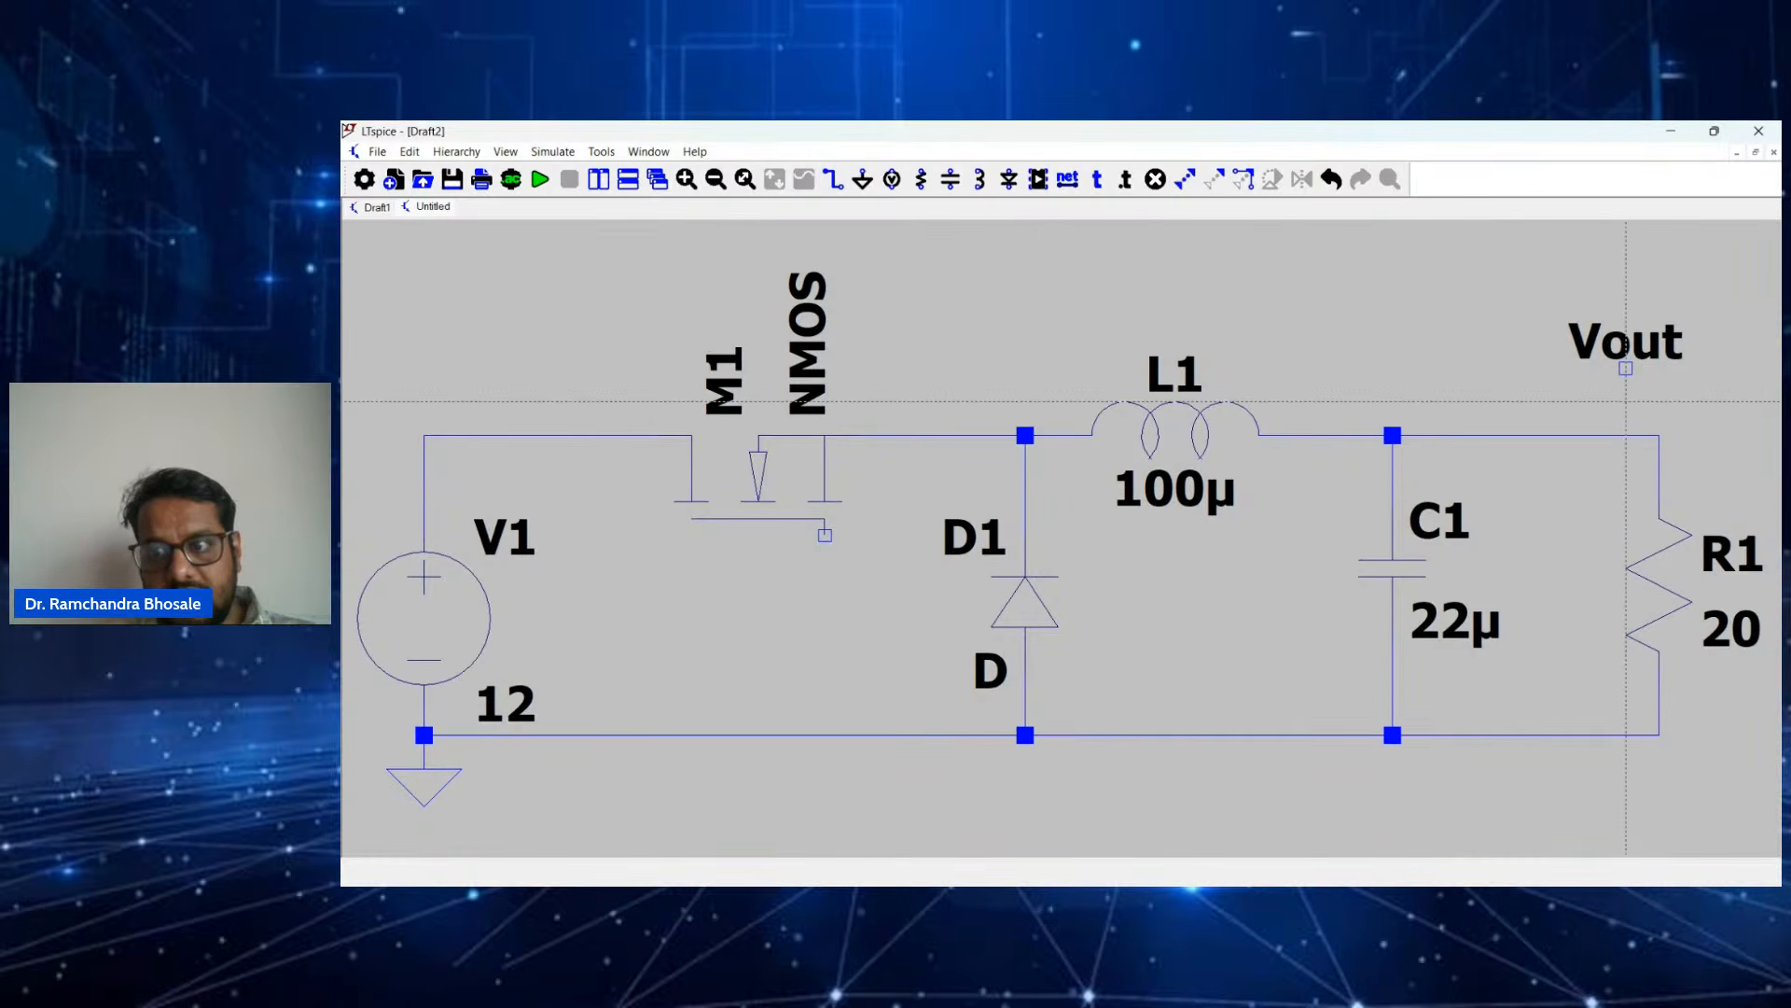
key(ctrl+r)
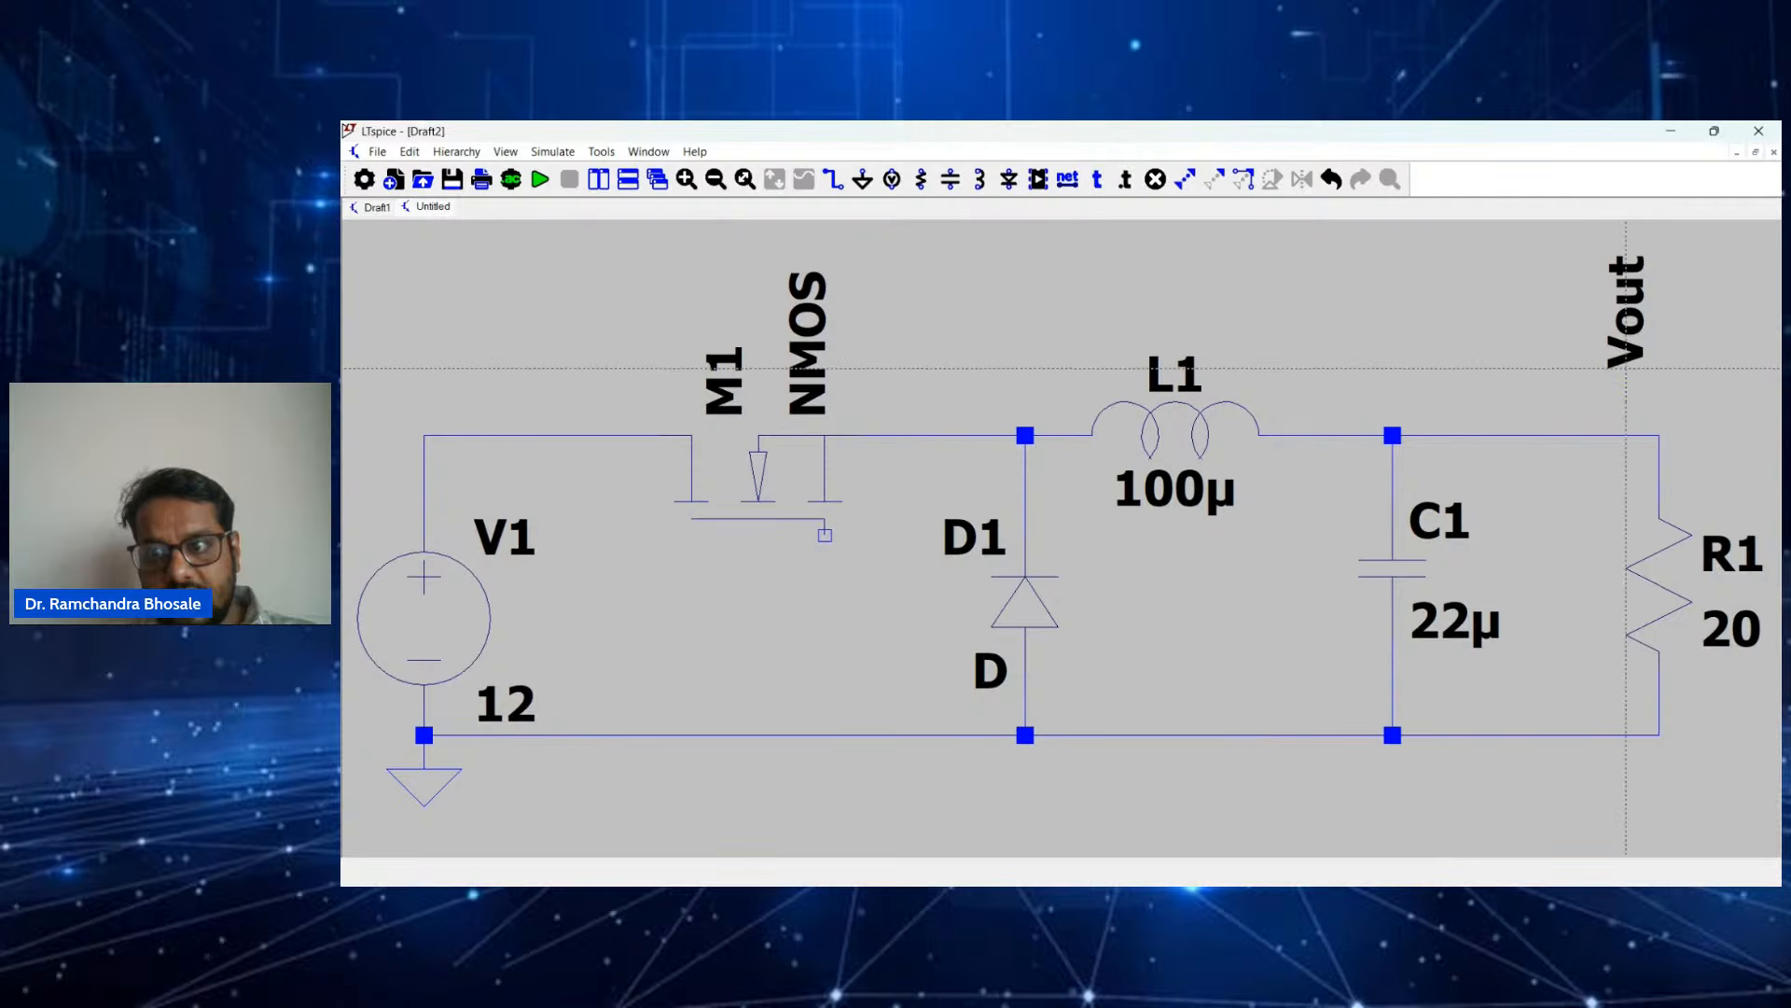
click(1626, 368)
click(1626, 436)
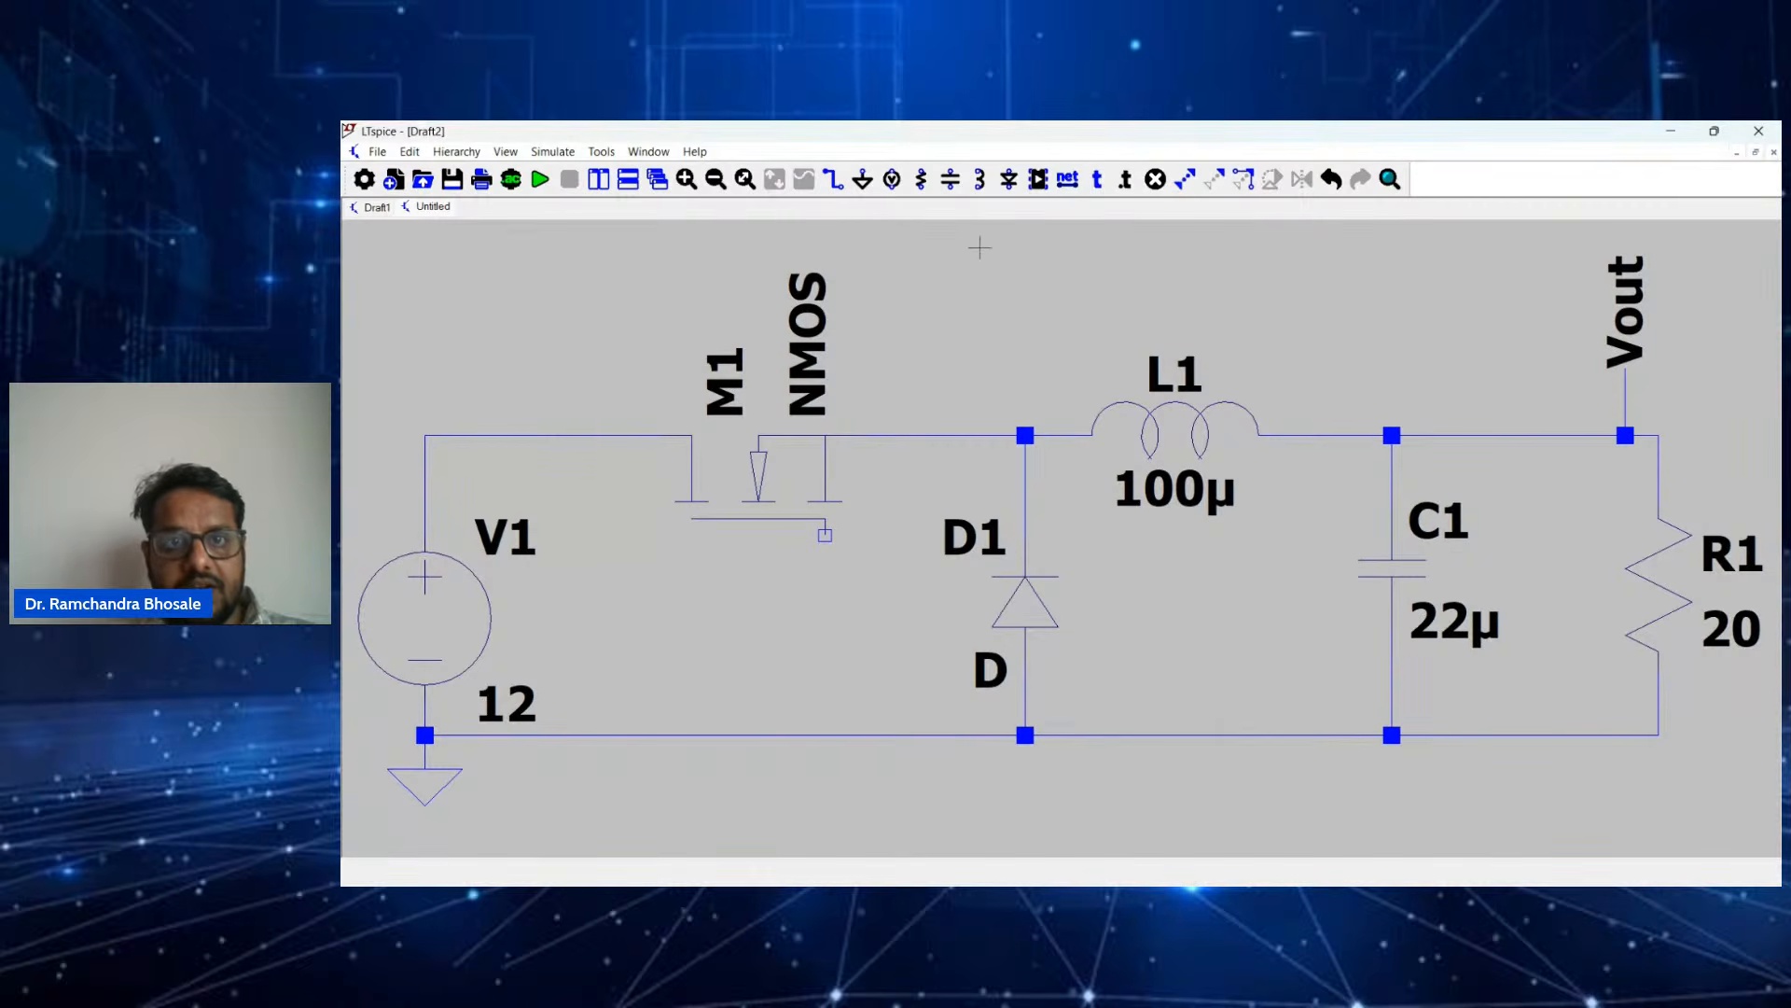
- Add a net label Vd above the wire between V1 and the NMOS and wire it down to that line
click(1070, 187)
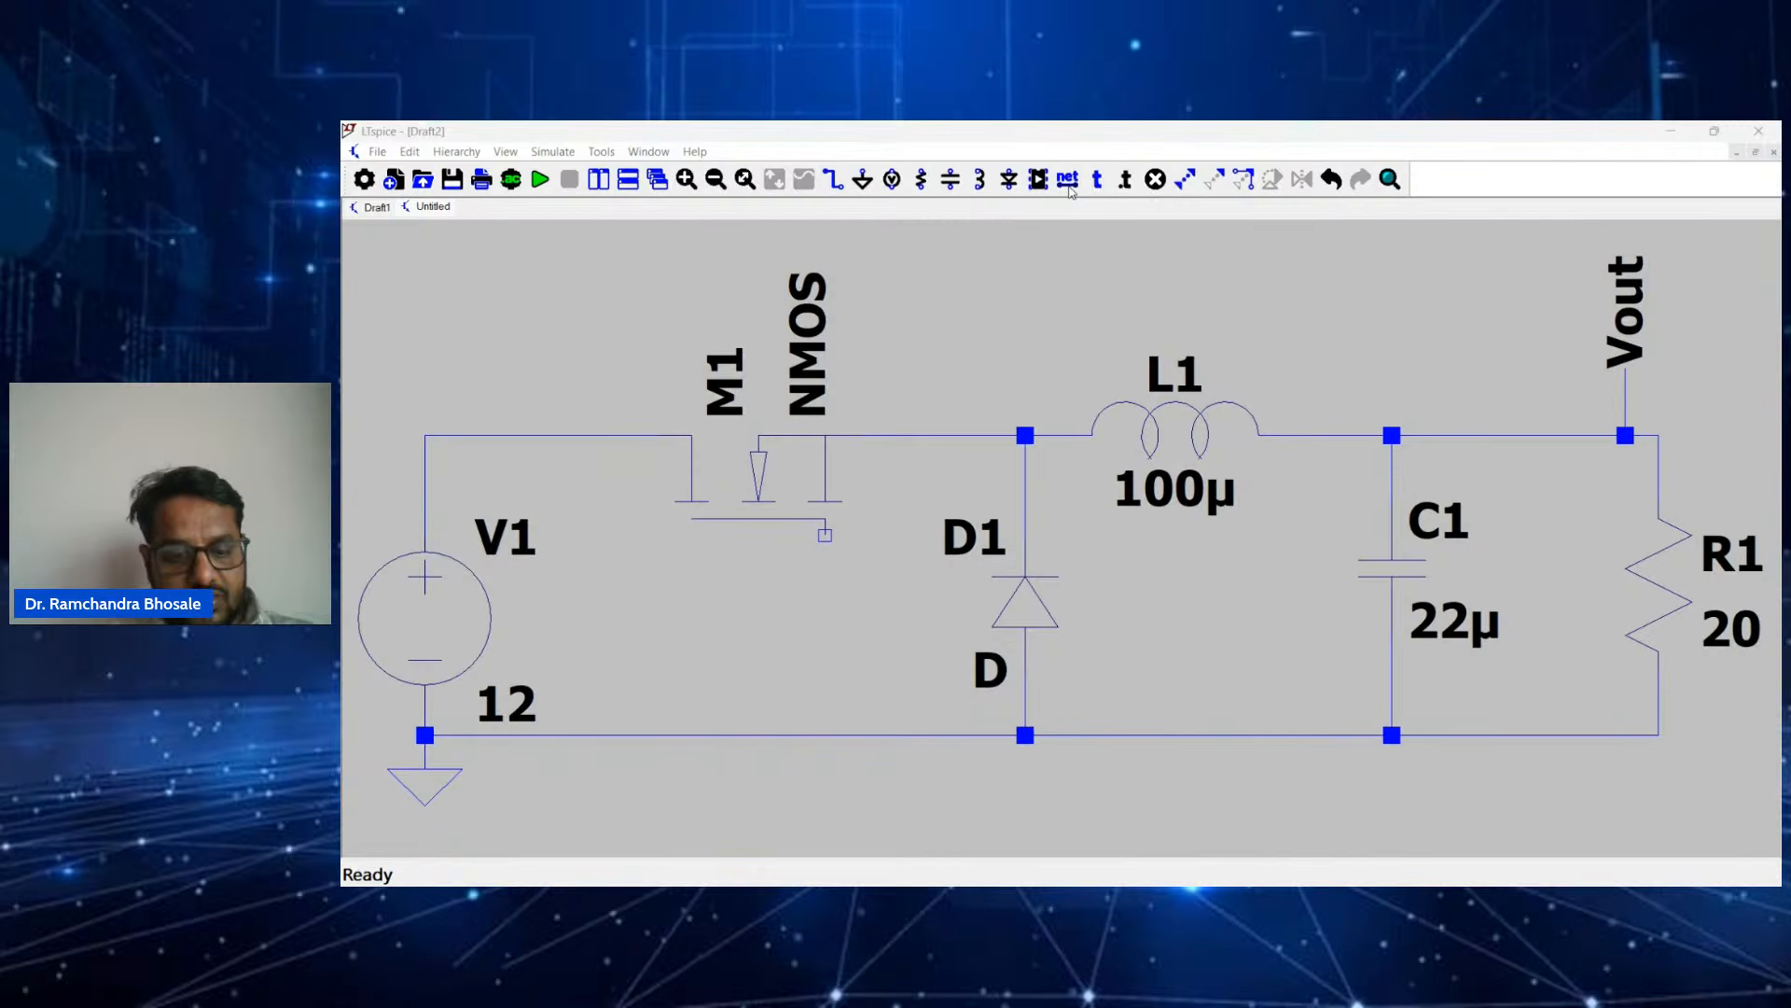
key(Return)
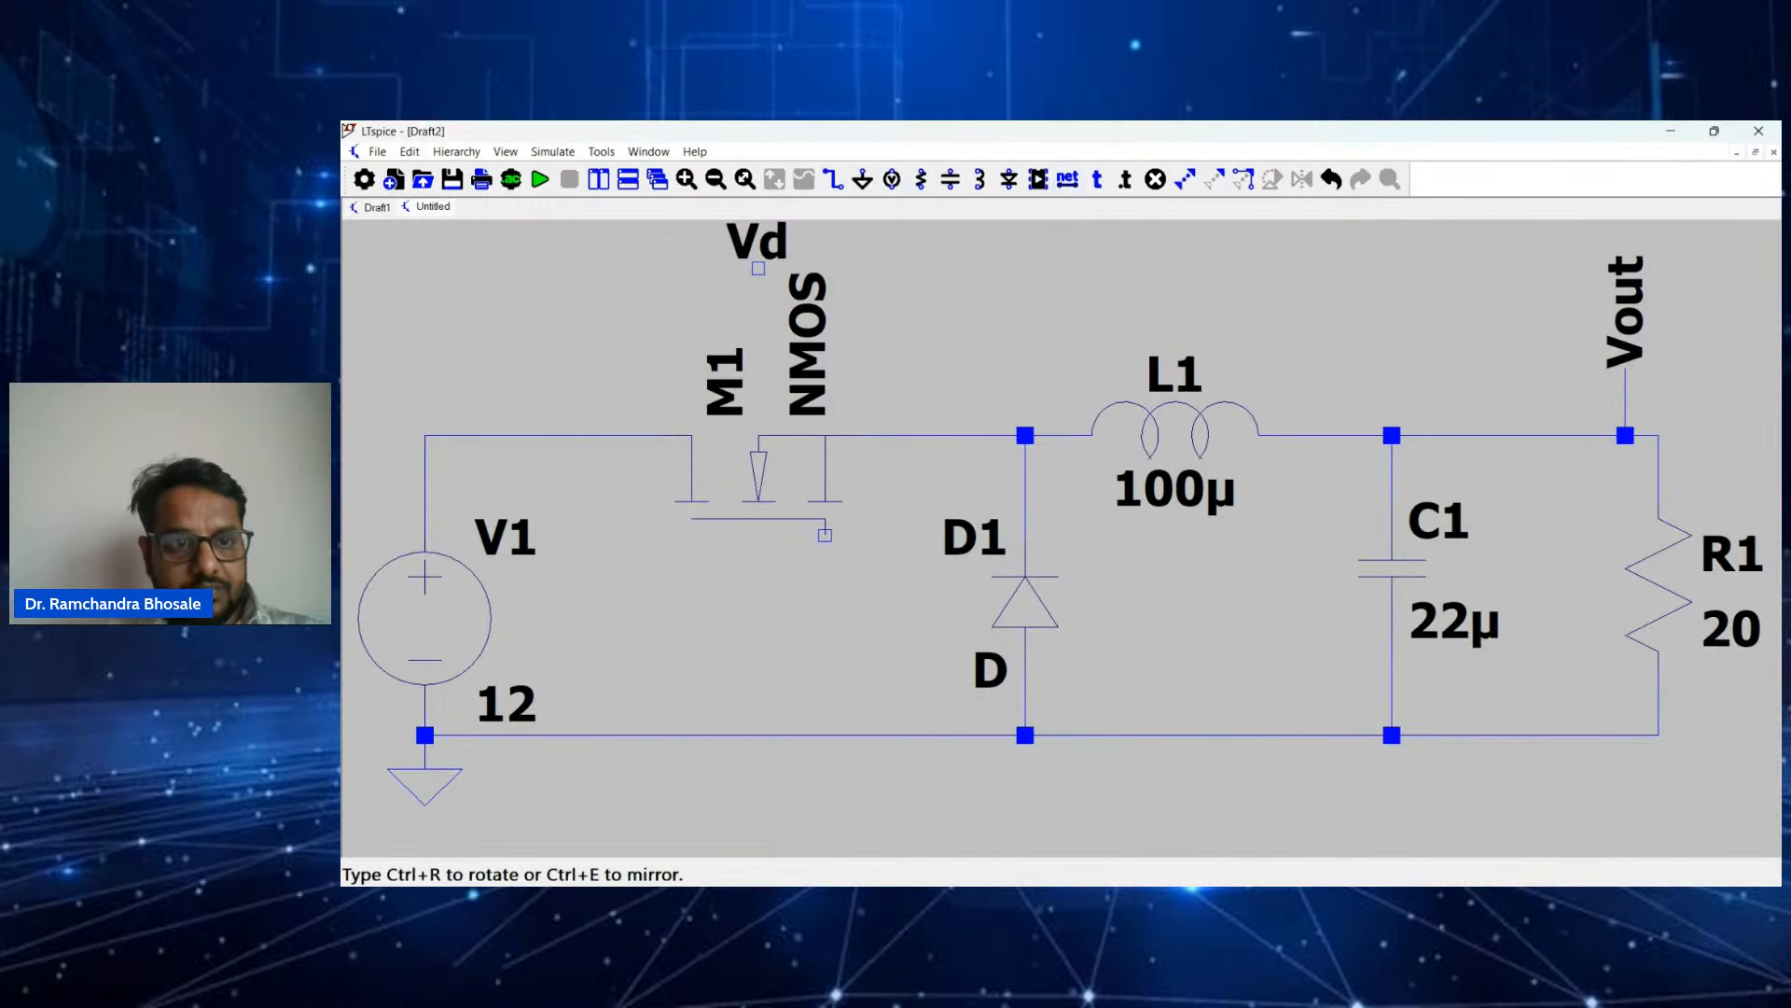
click(591, 336)
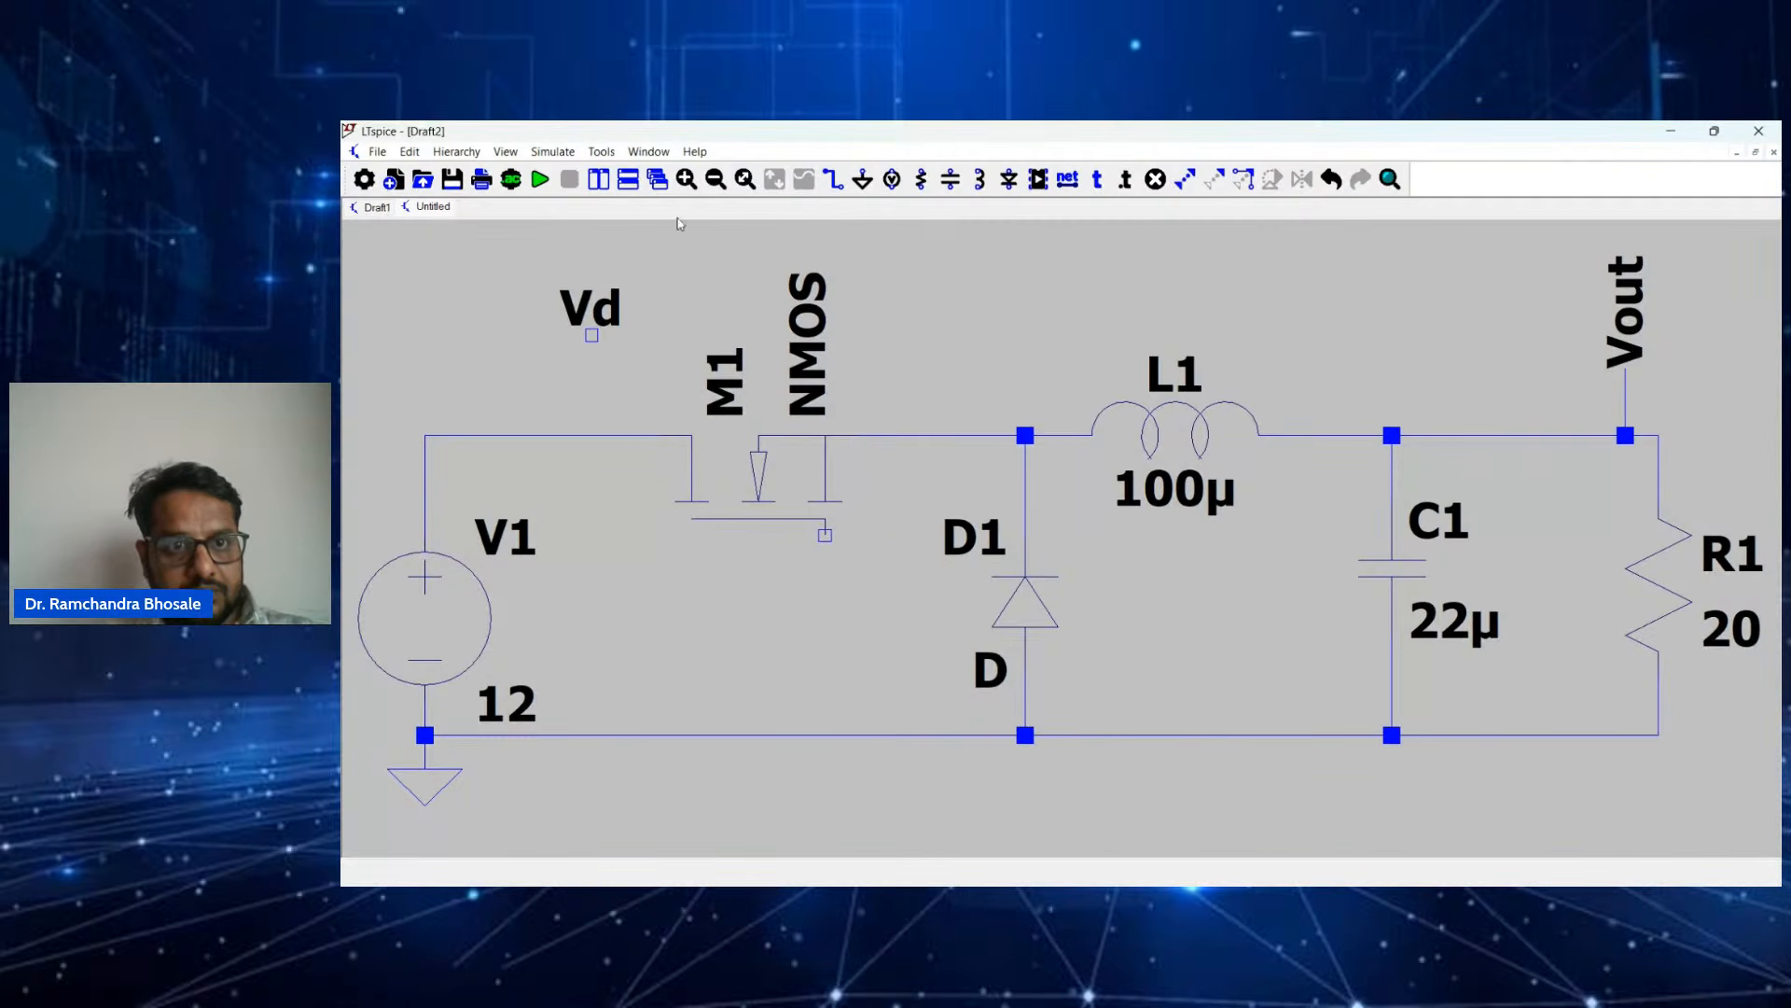
click(834, 179)
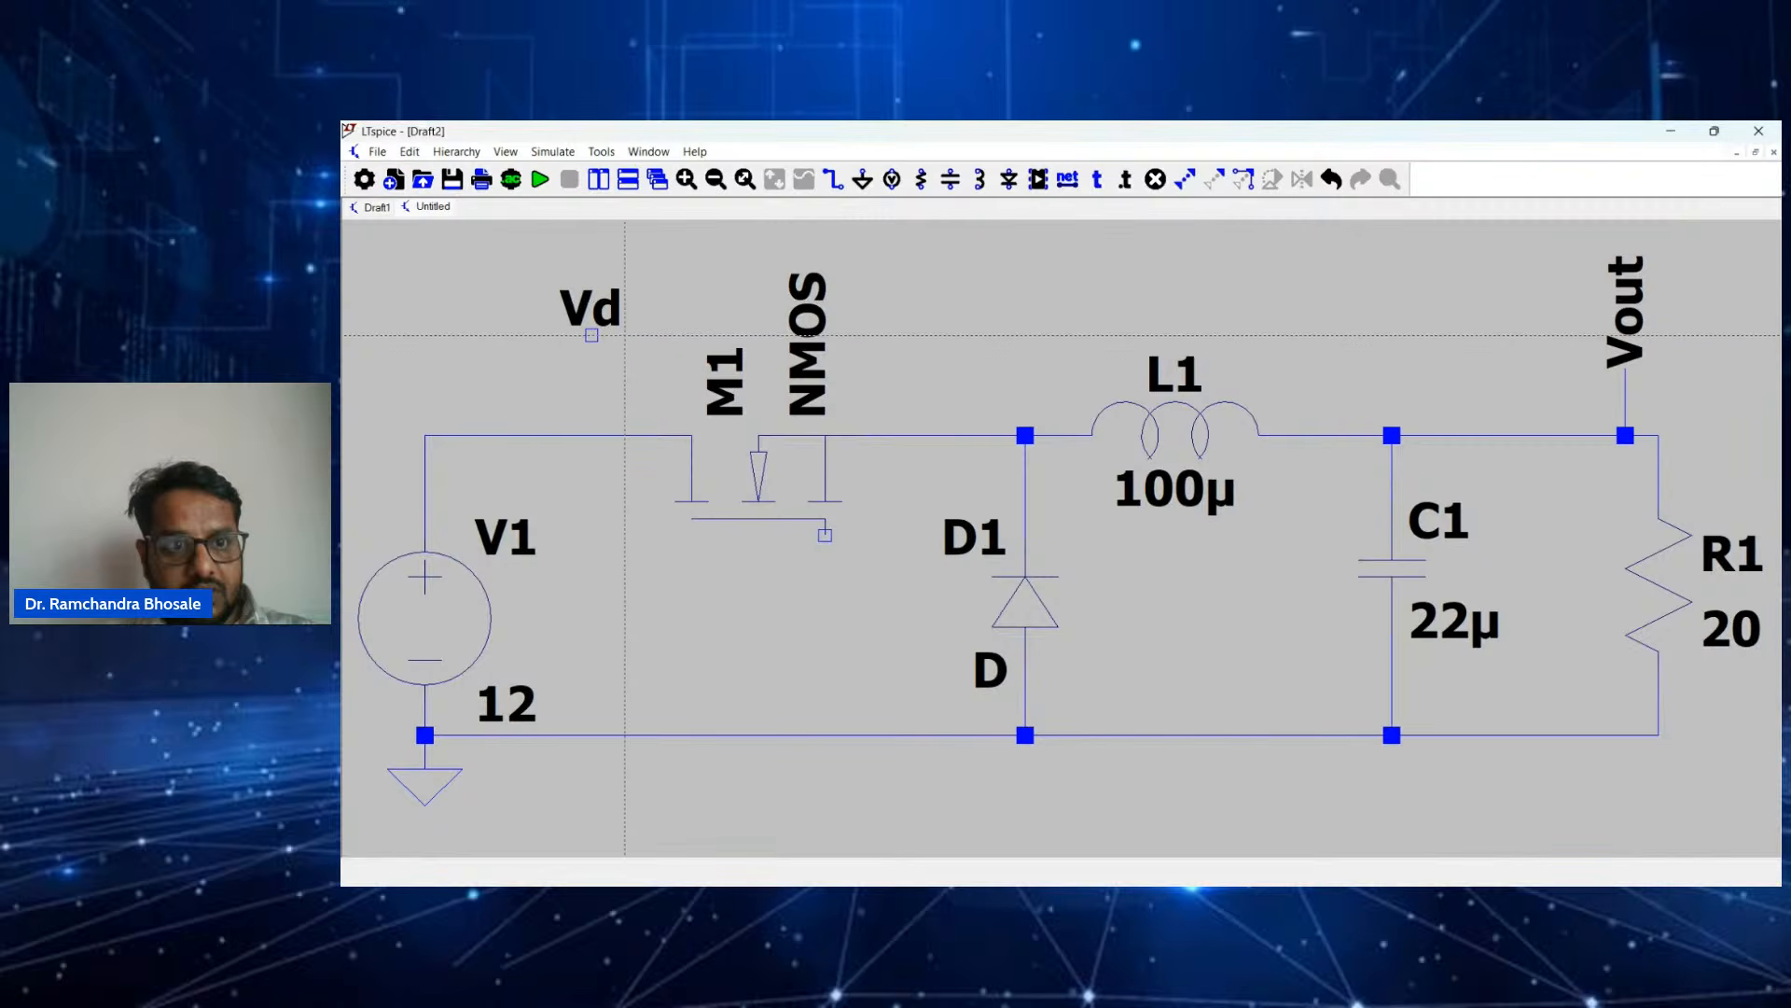
click(591, 334)
click(592, 434)
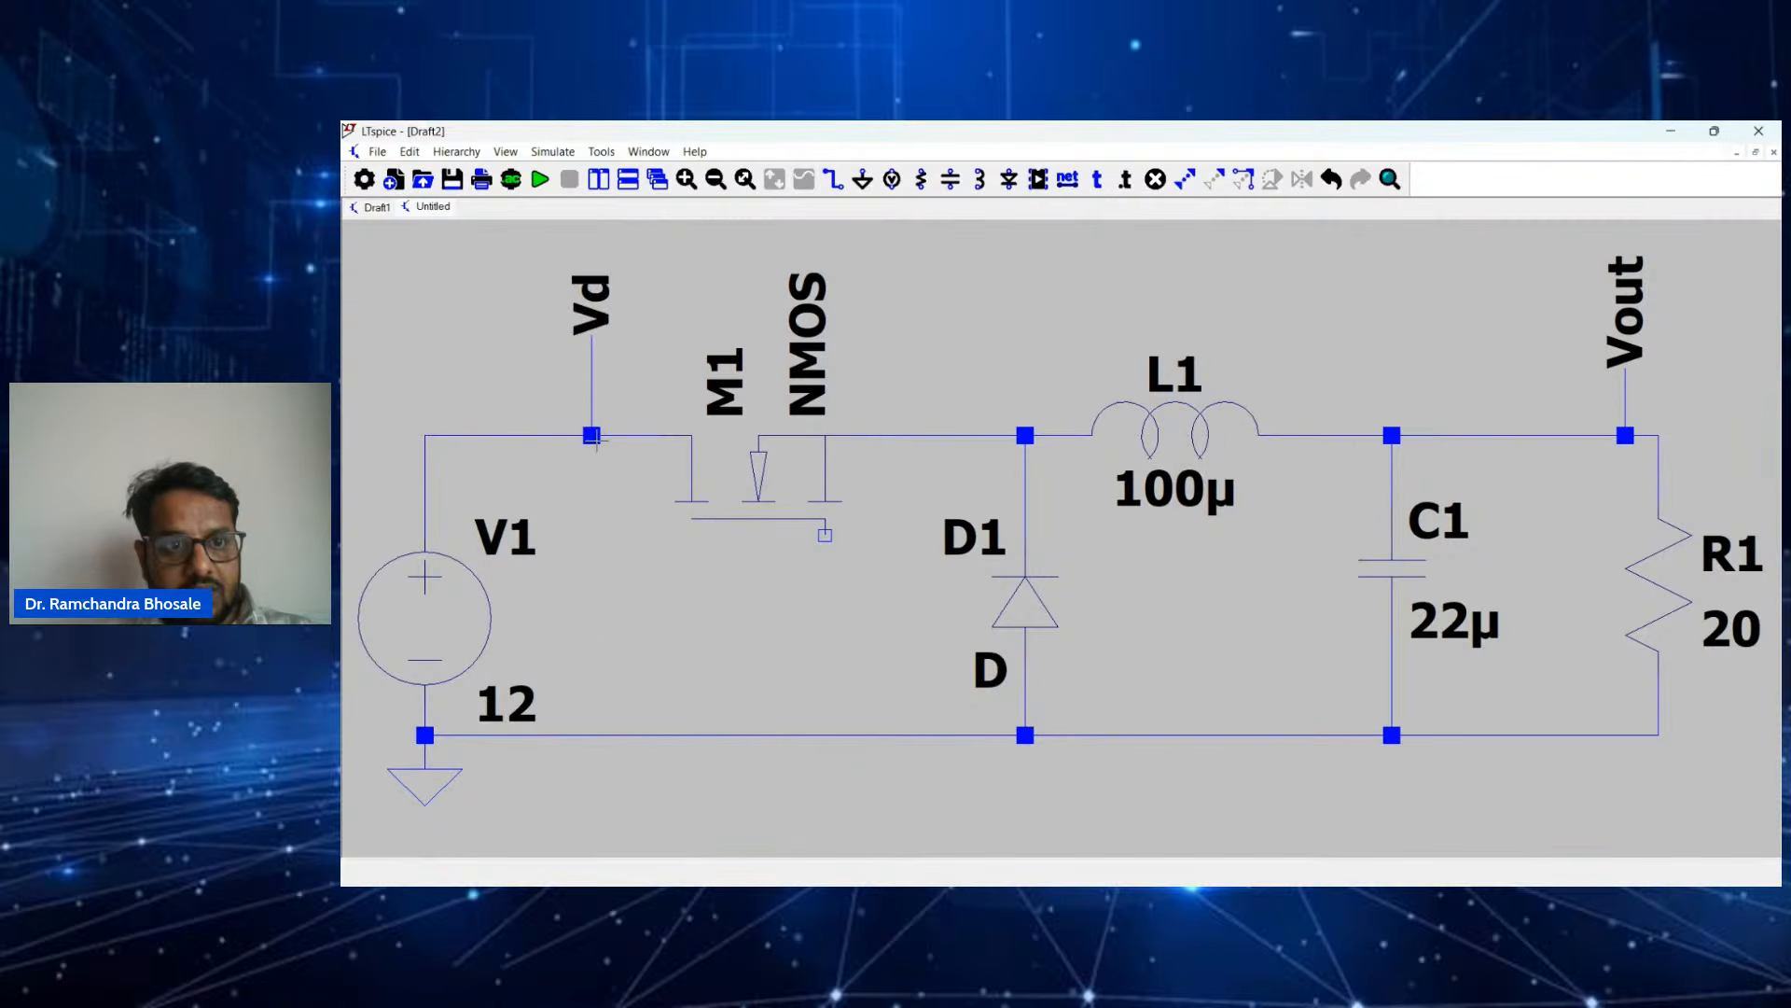
- Add a net label Vs above the wire between the NMOS and D1 and wire it down to that line
click(1068, 179)
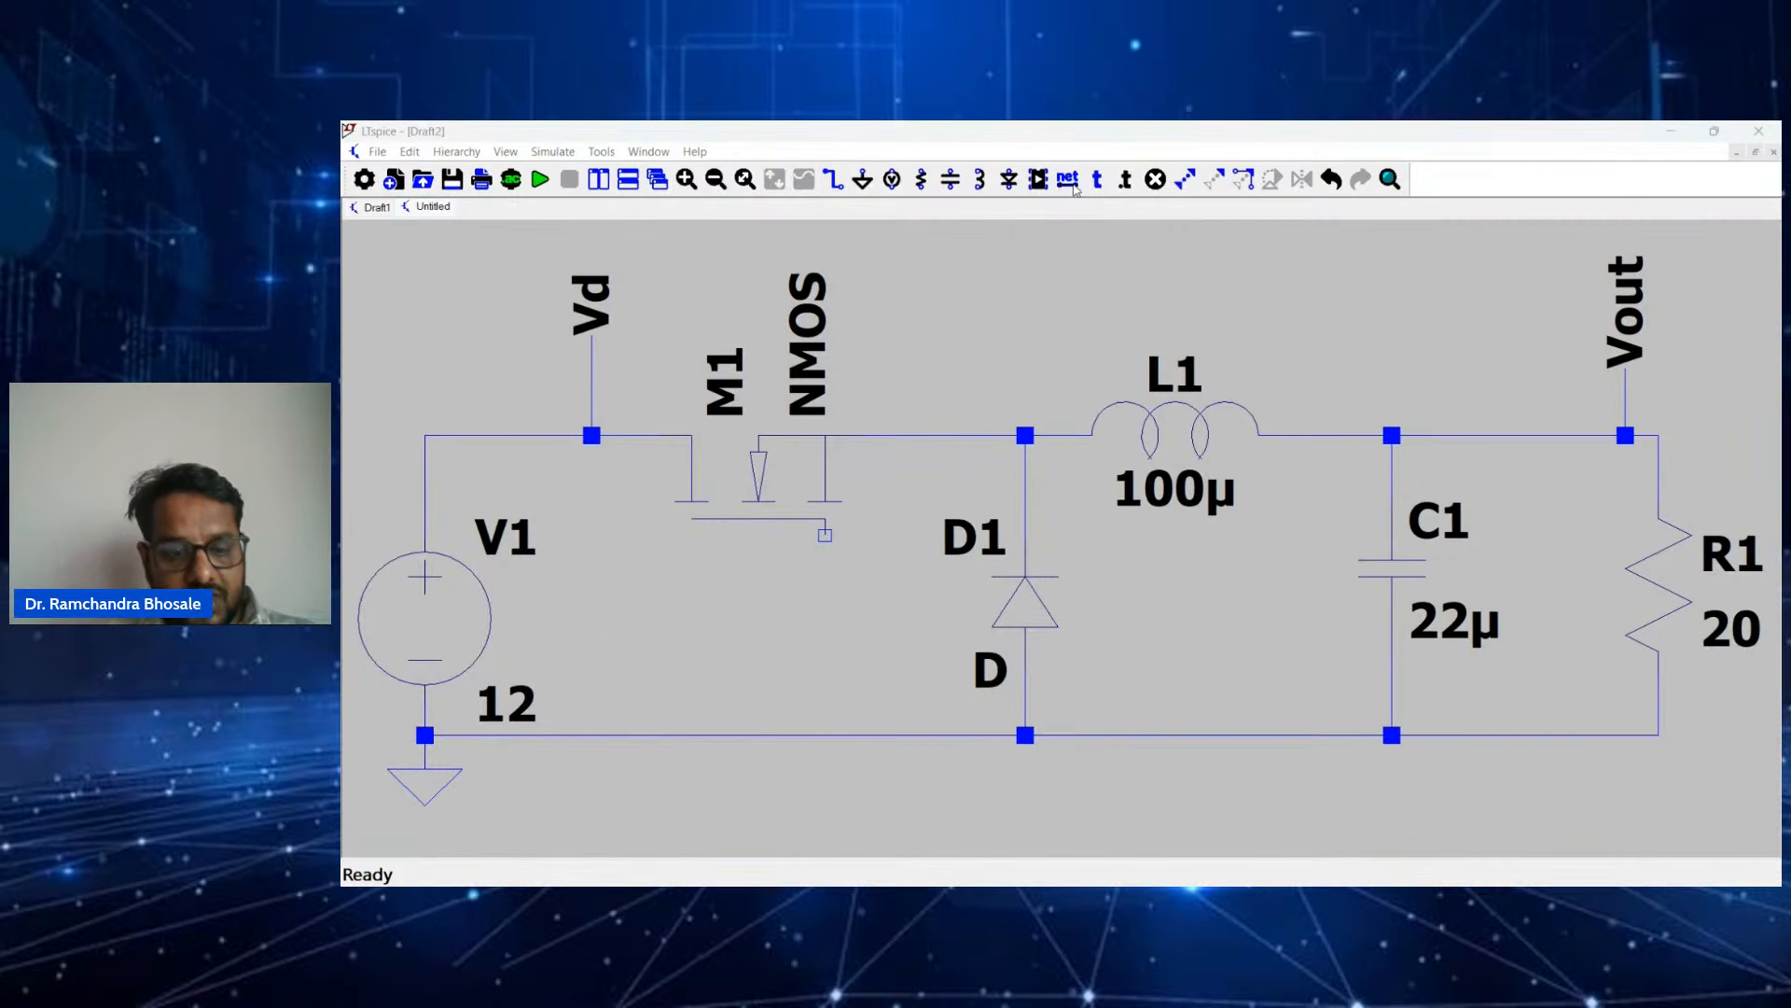
key(Return)
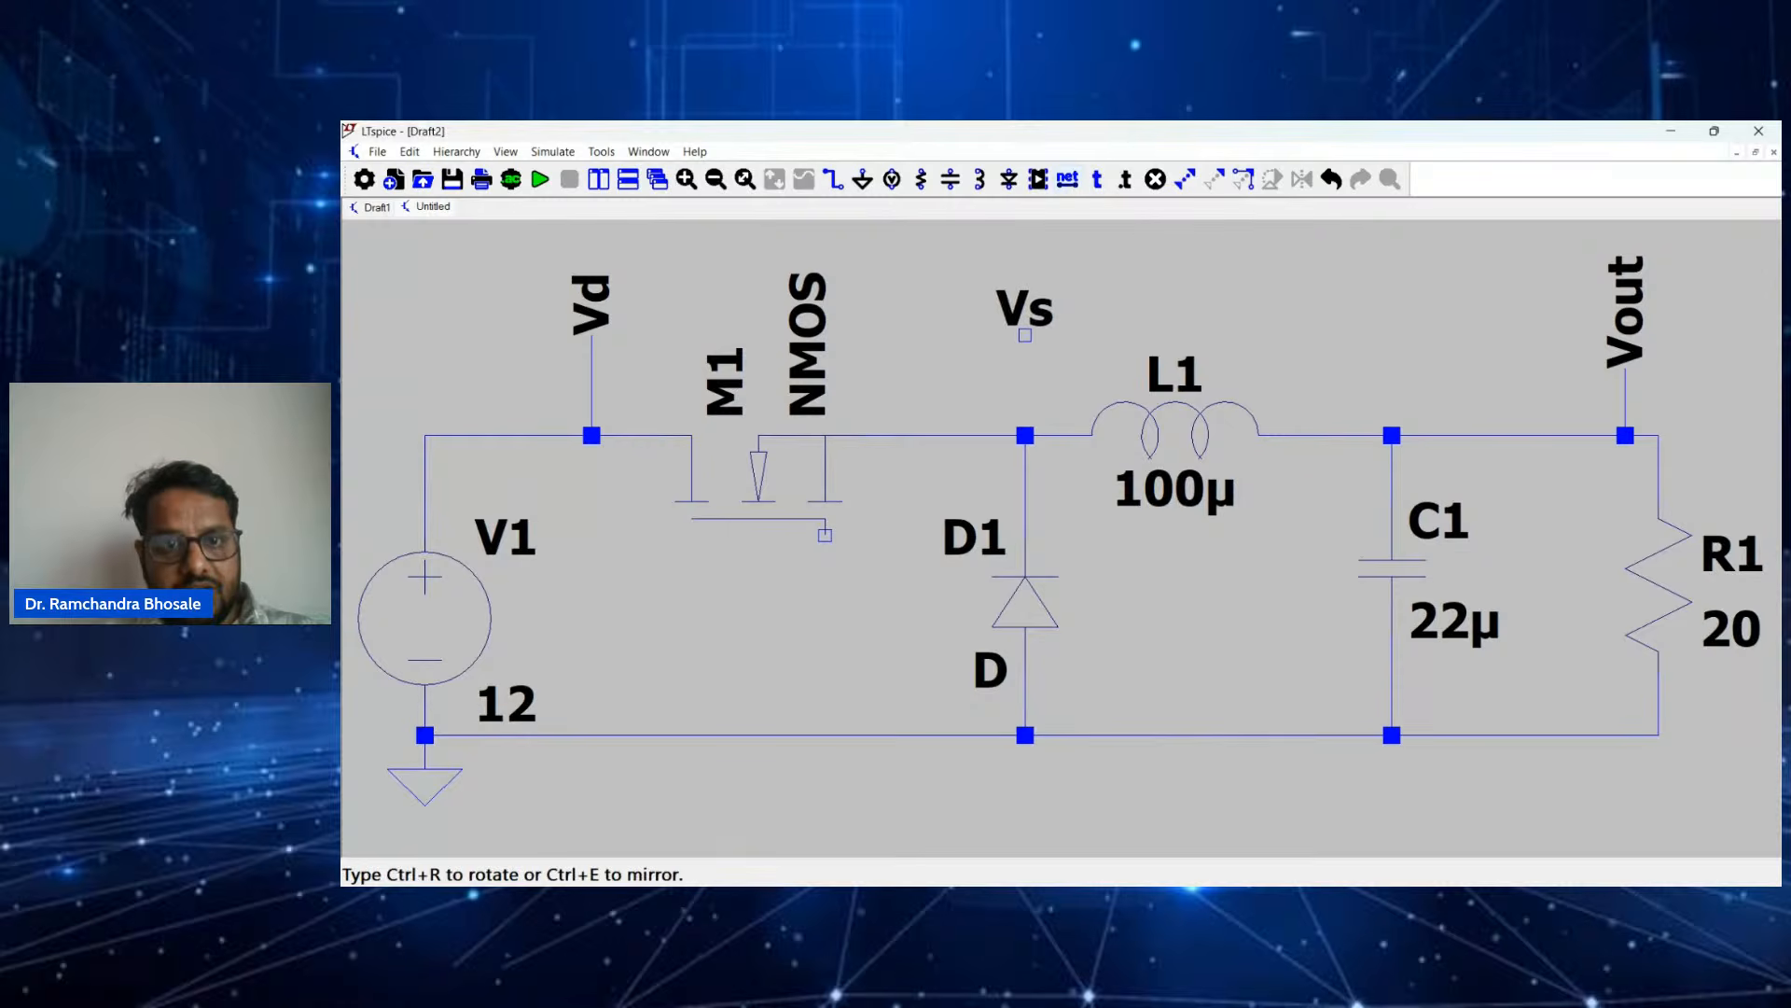
click(958, 302)
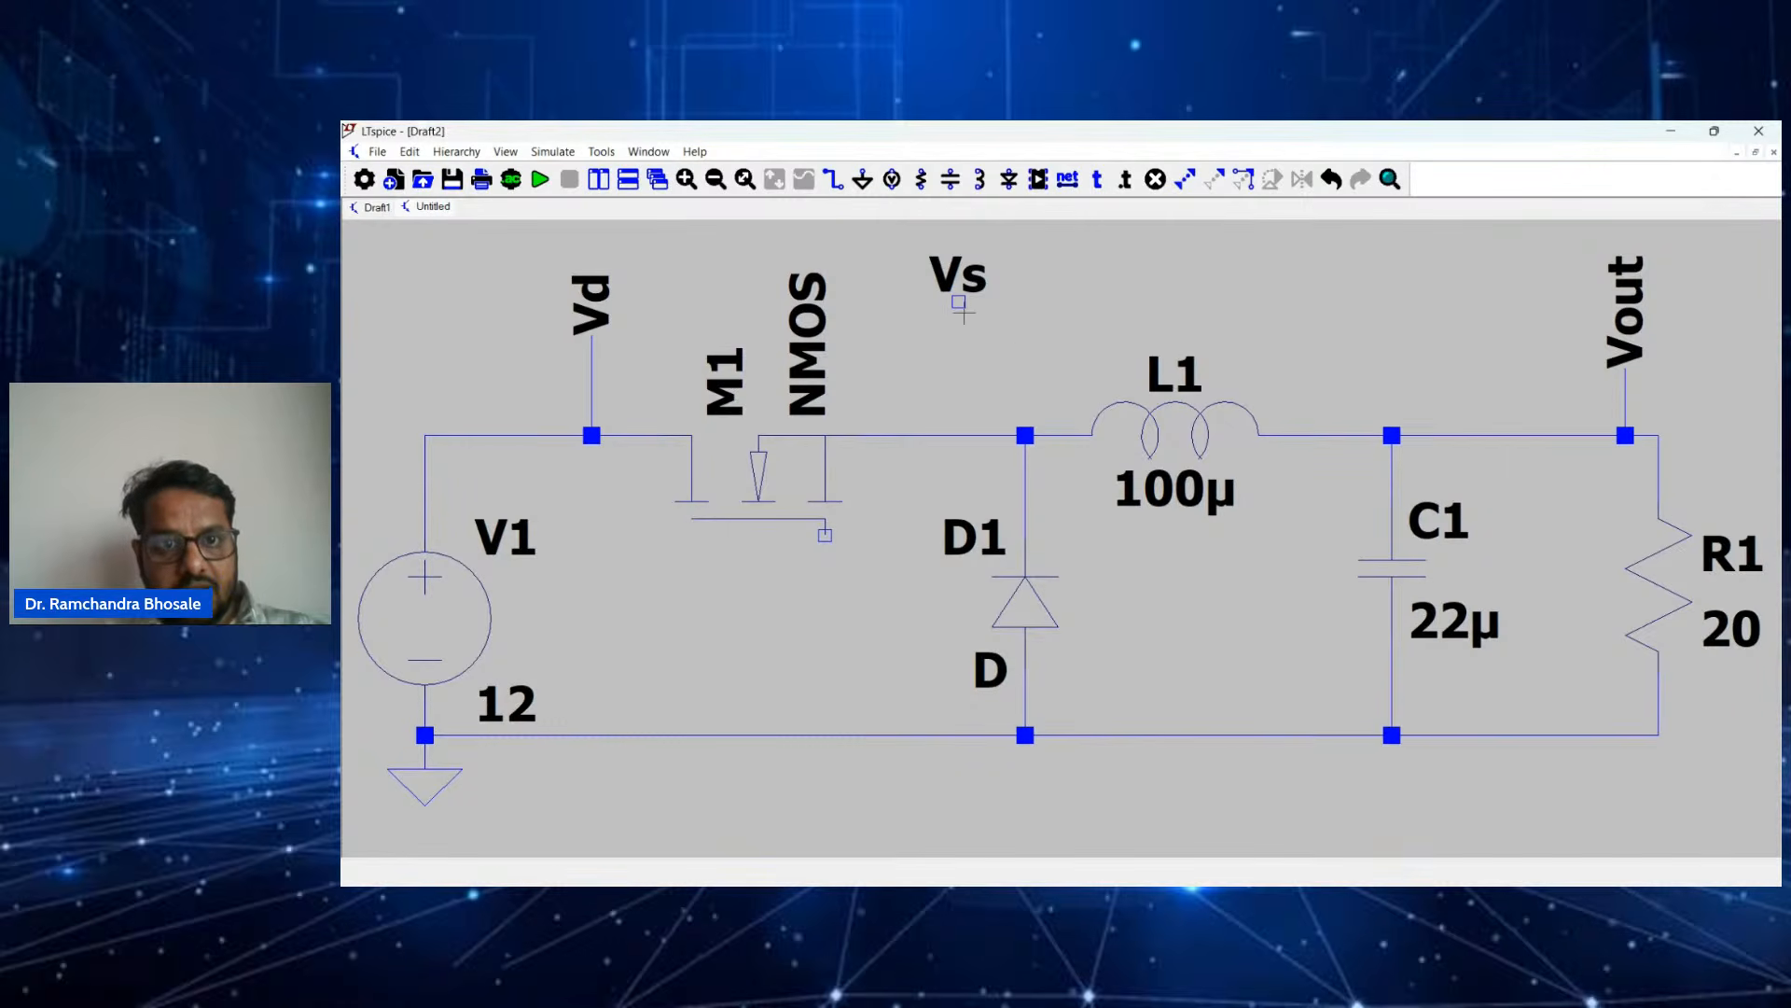
click(833, 178)
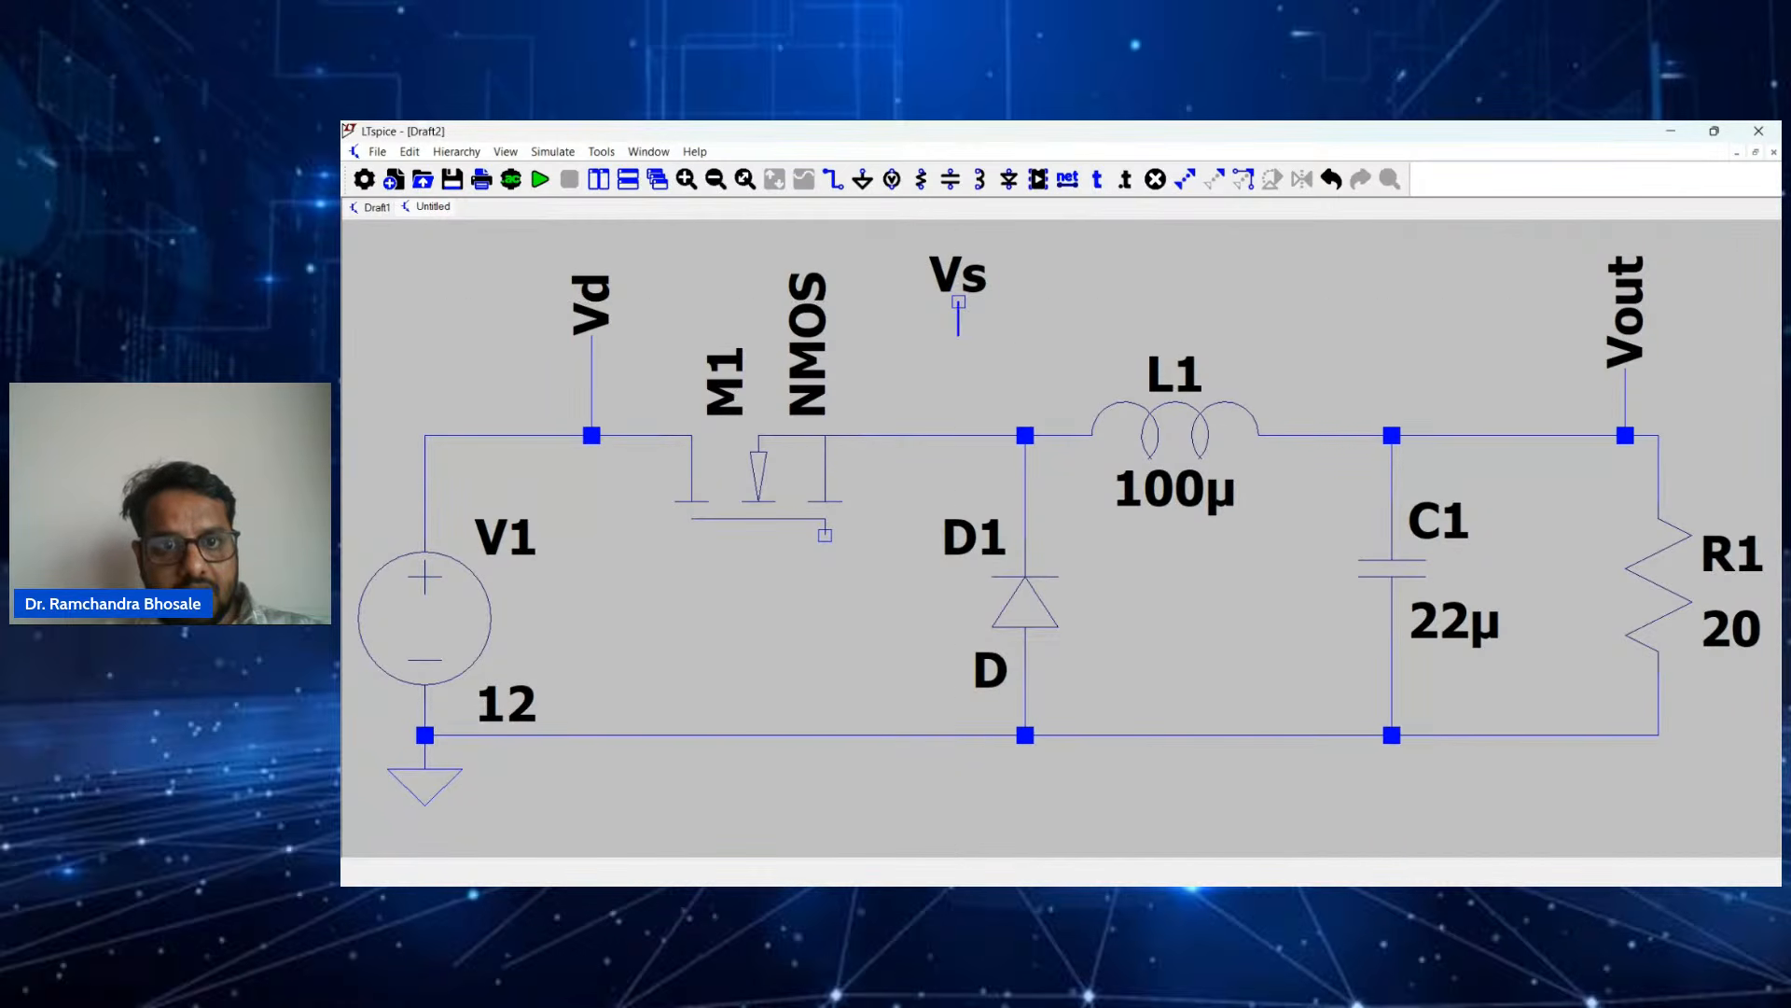
click(958, 301)
click(958, 435)
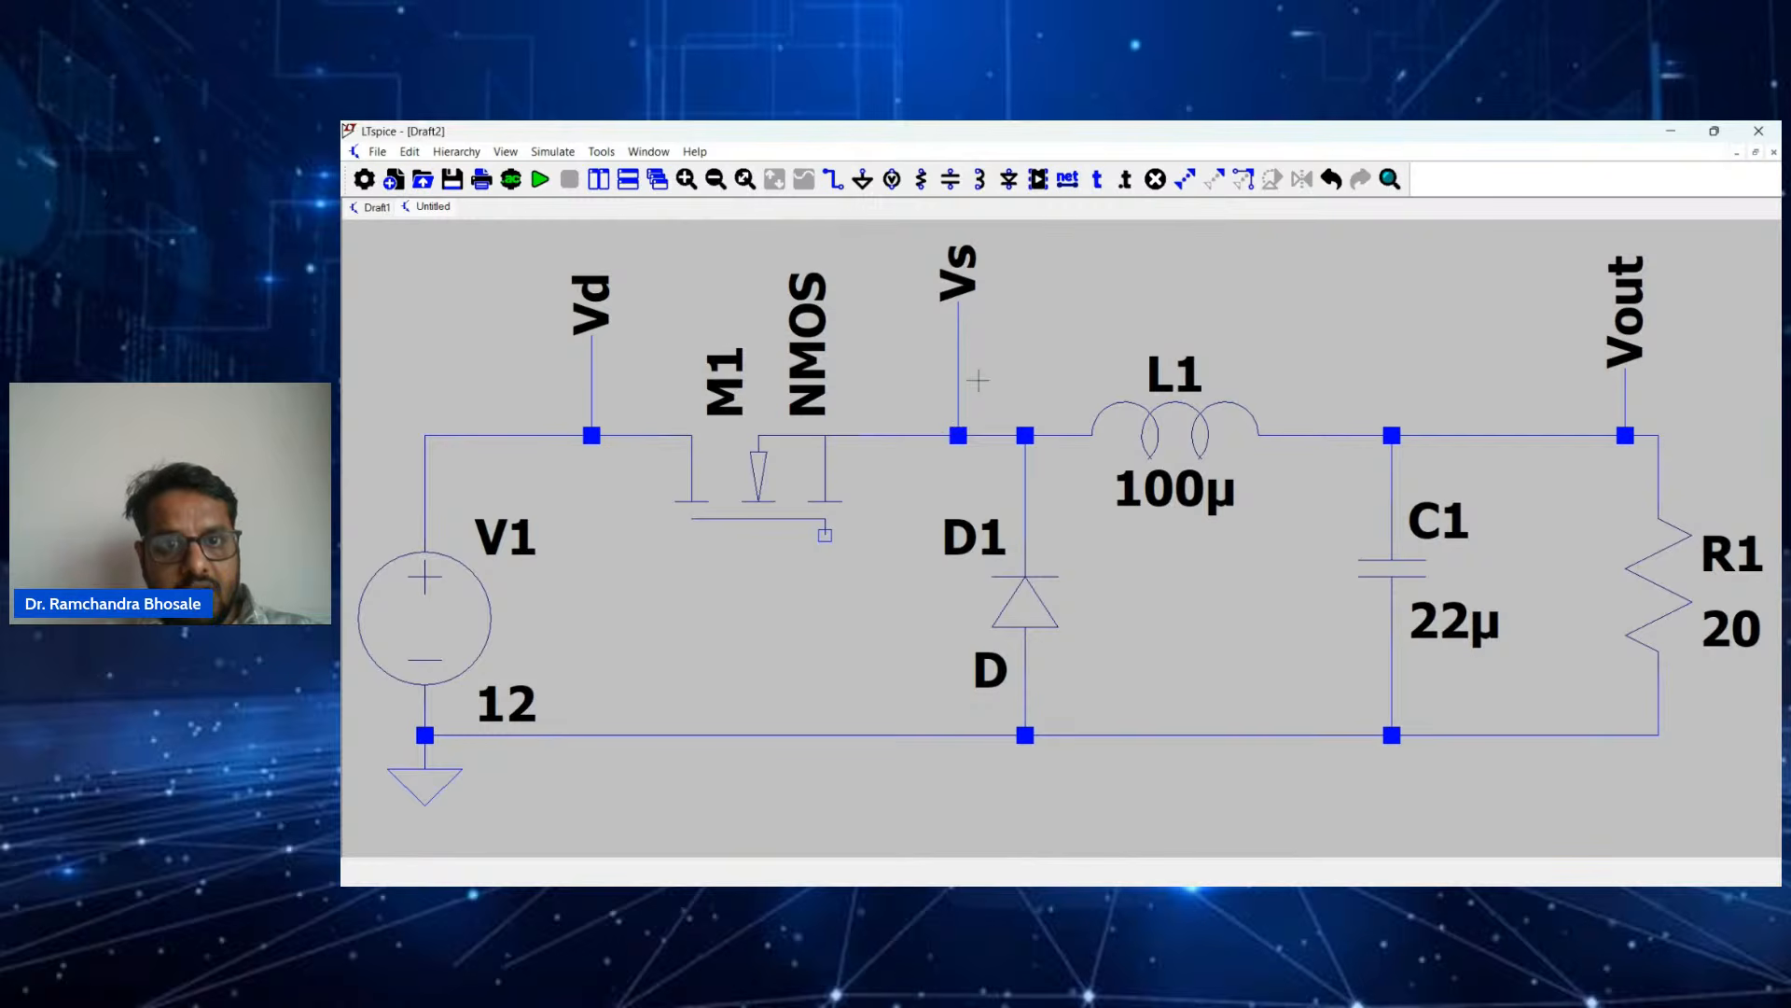
- Add a net label Vg below the NMOS and wire it to the transistor's gate
click(1070, 189)
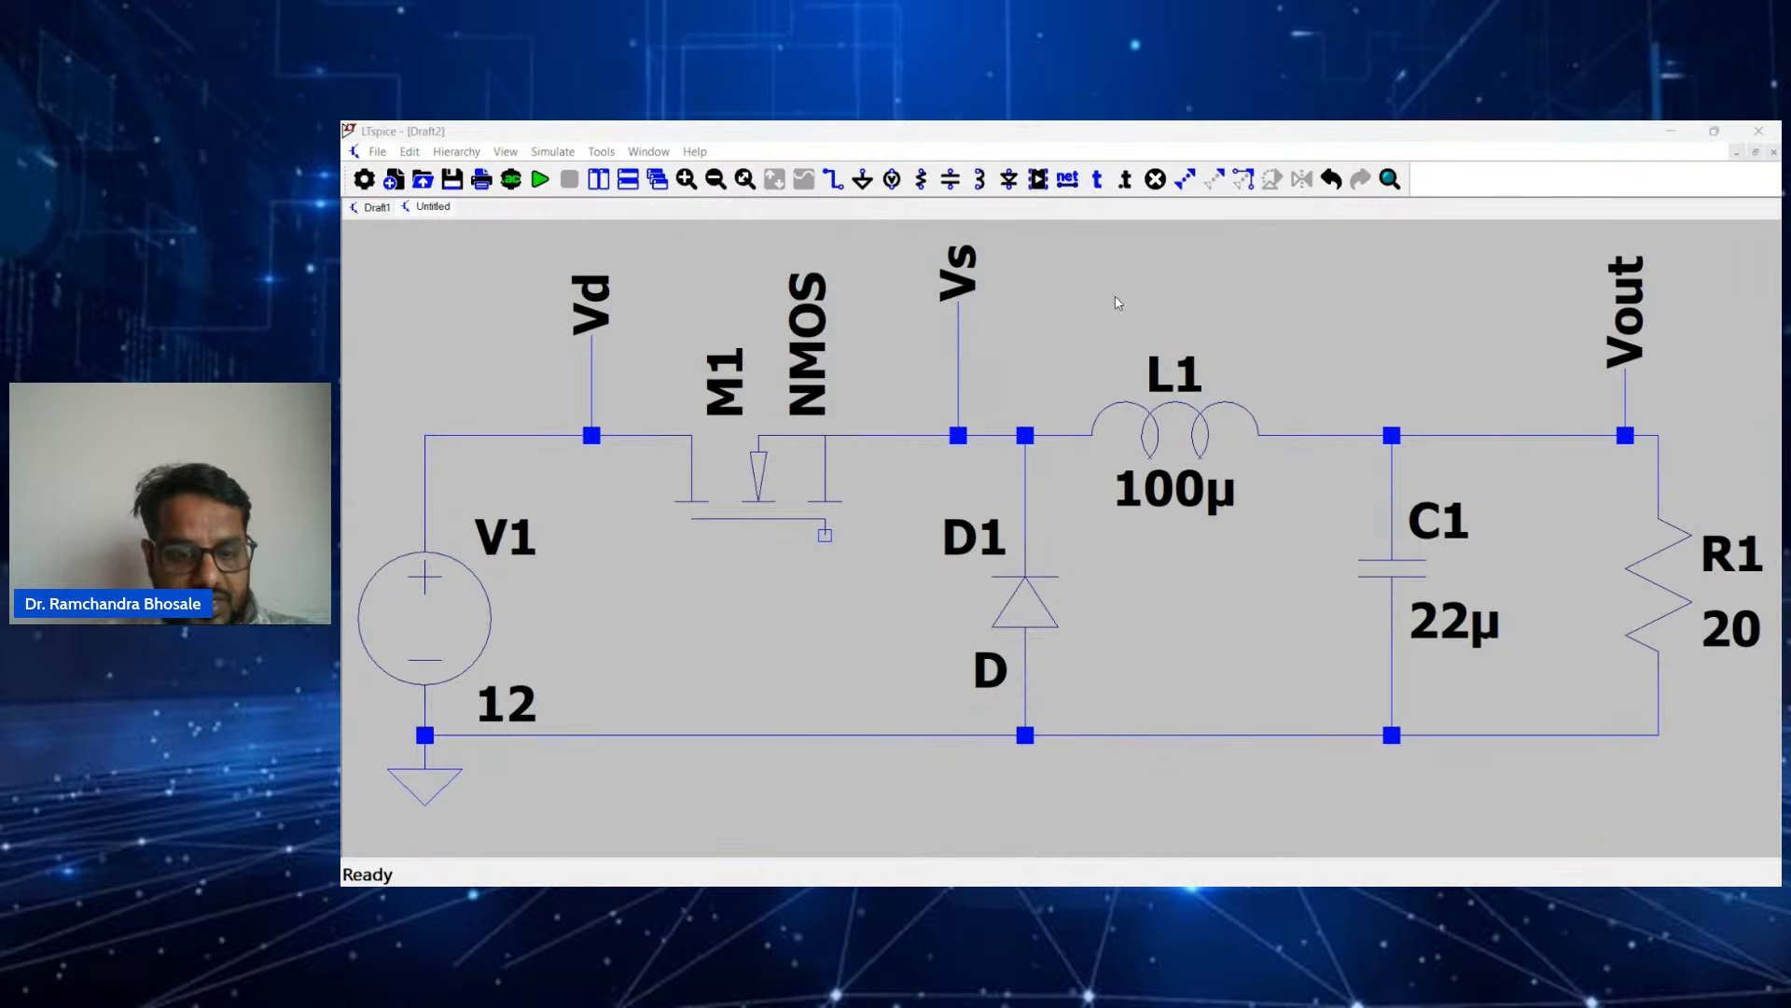
key(Return)
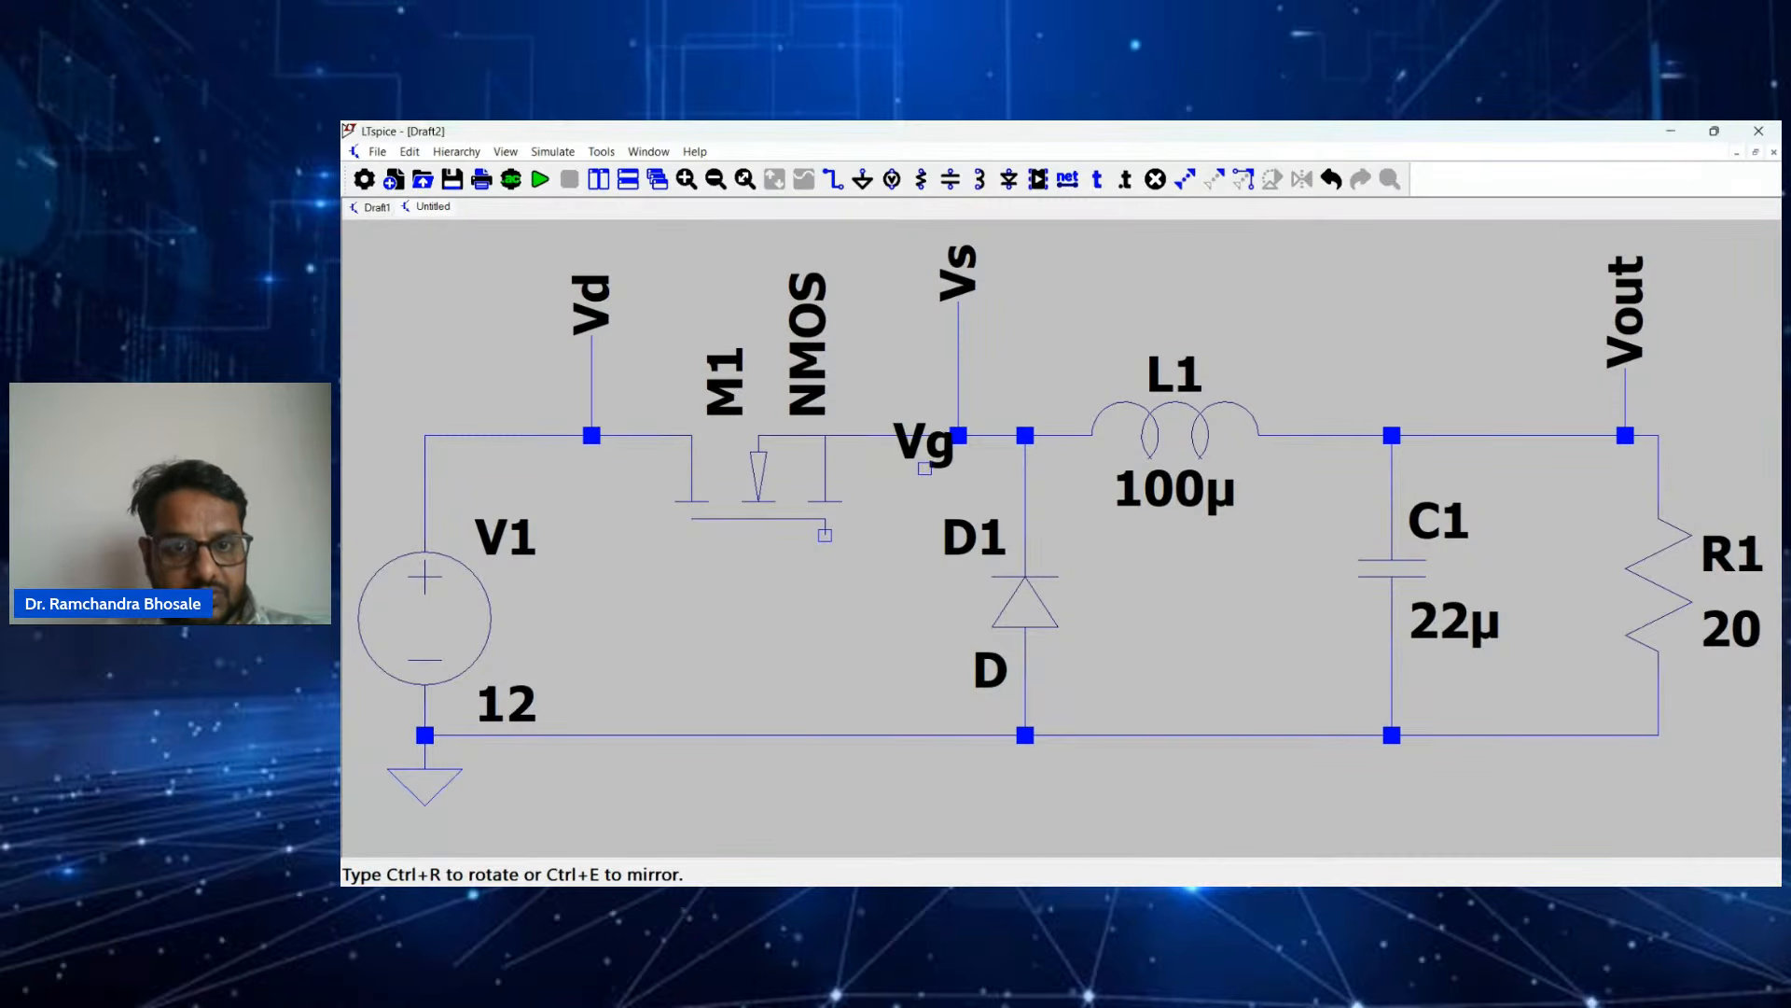
click(779, 642)
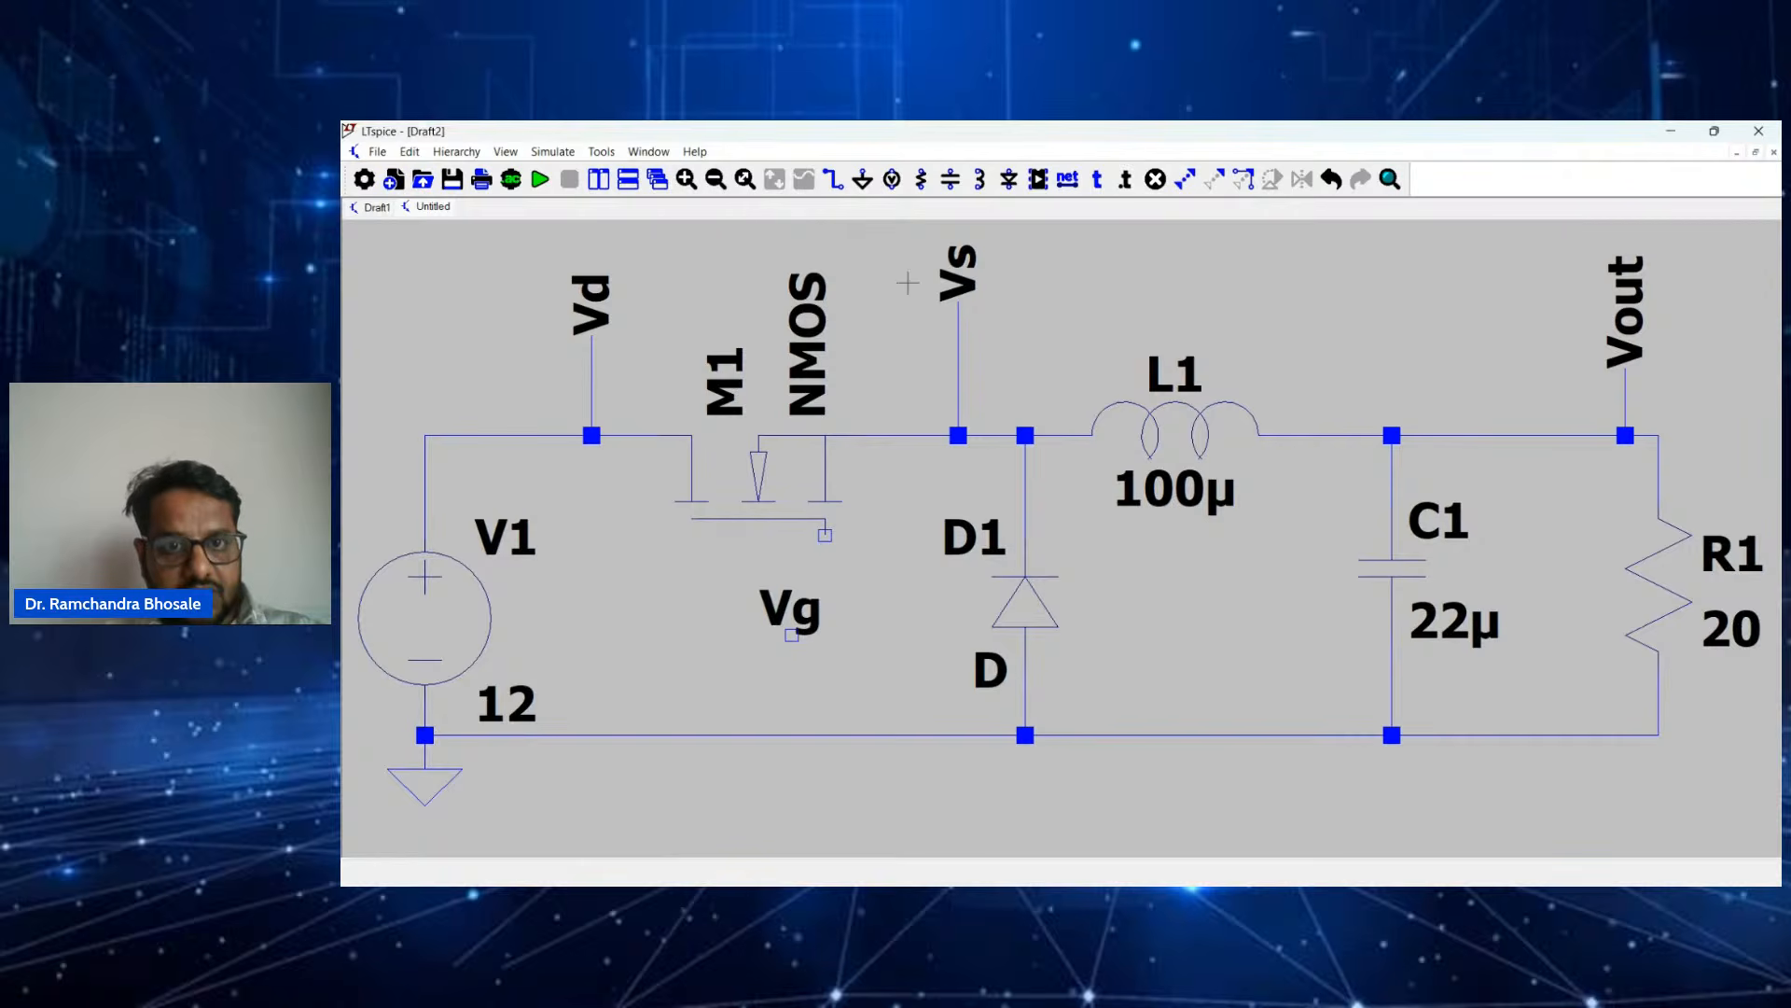
click(834, 179)
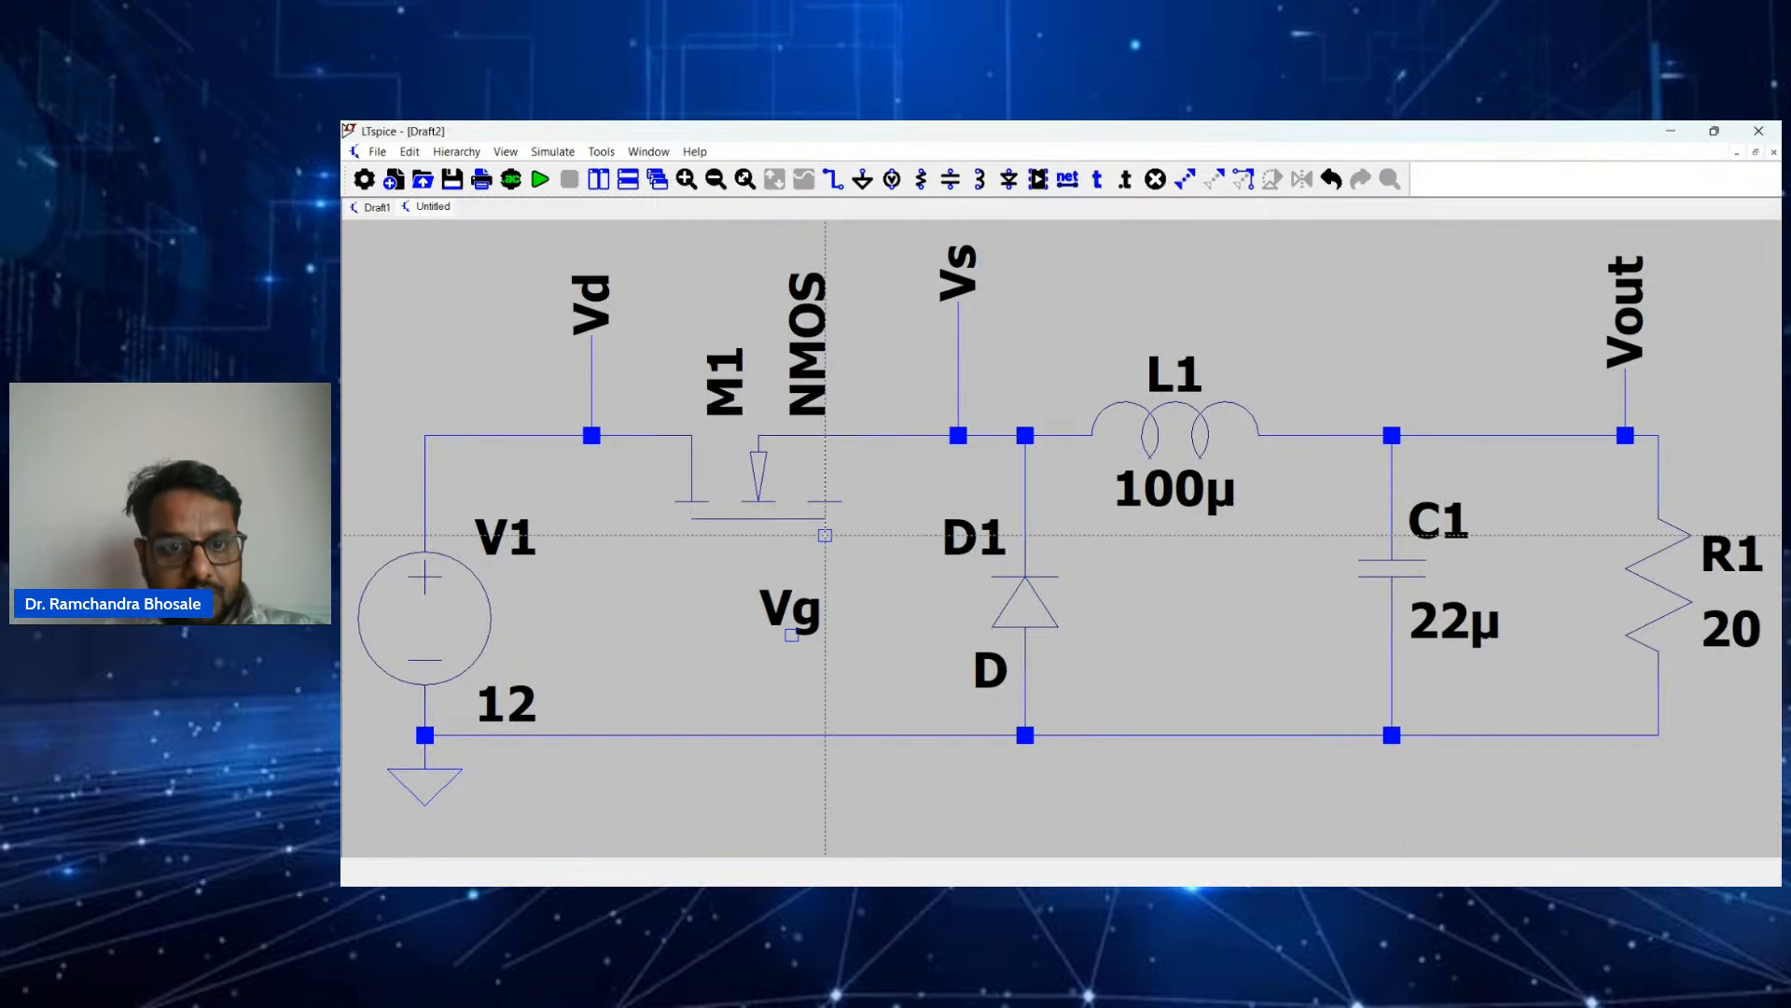
click(824, 518)
click(792, 635)
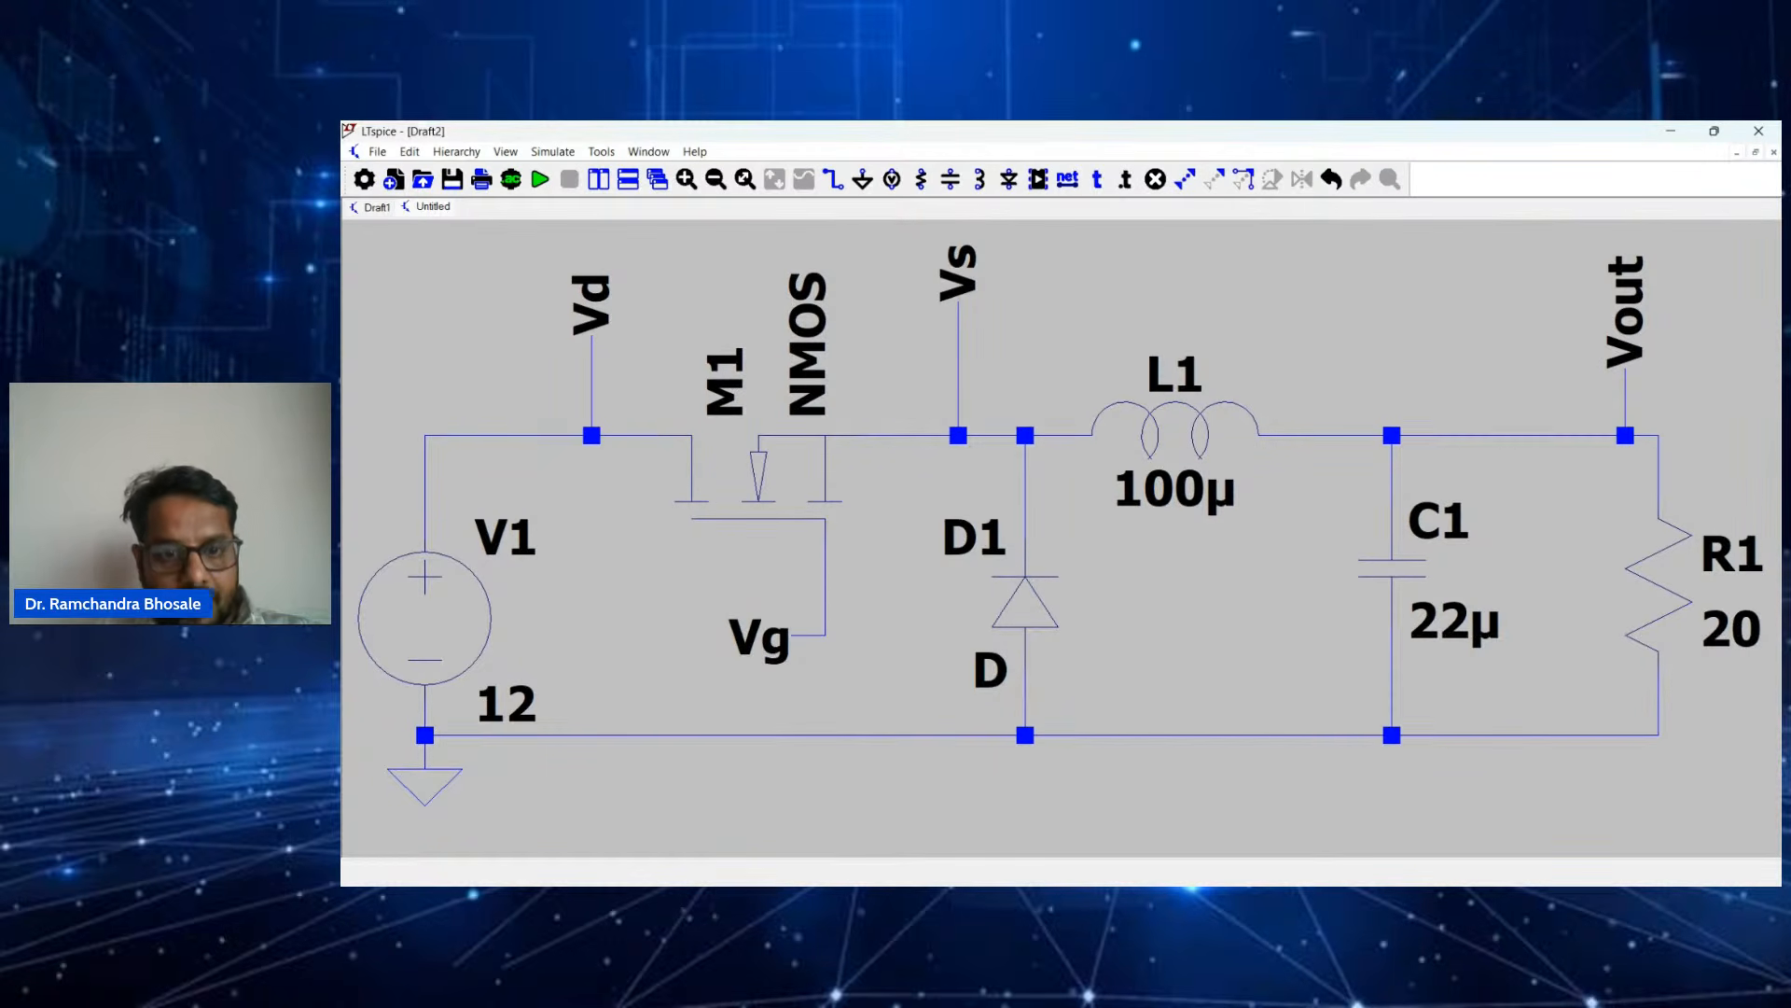
key(space)
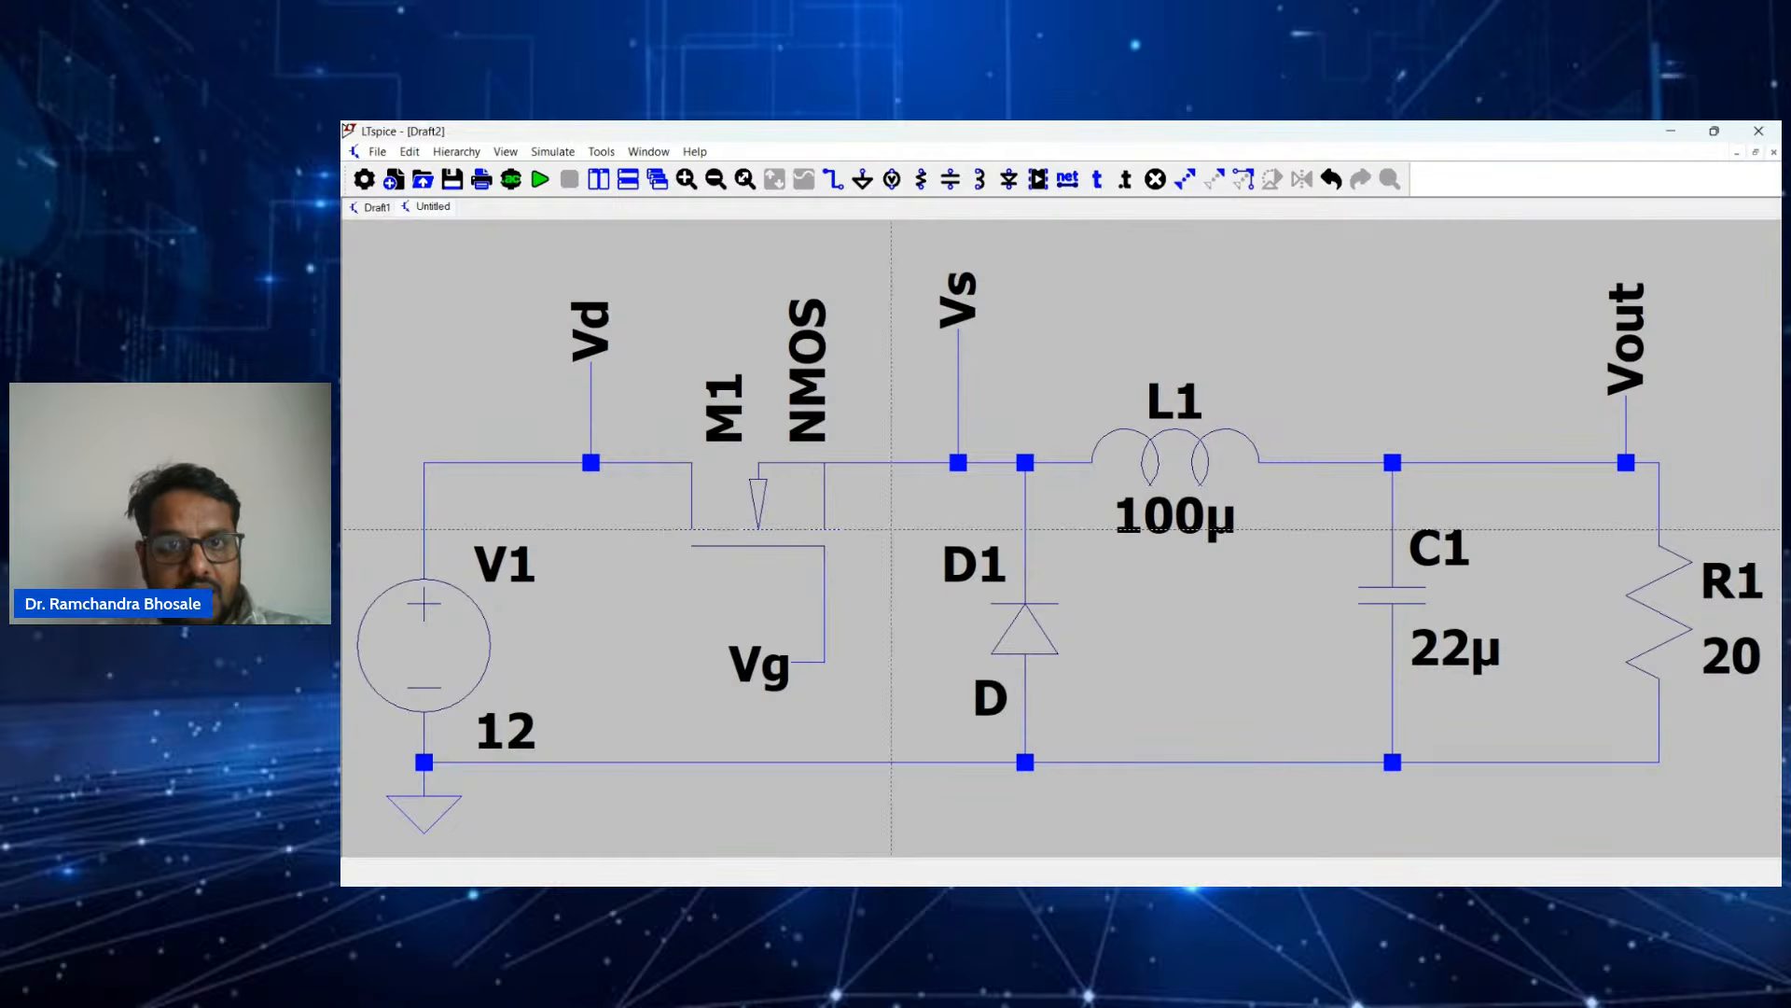
key(Escape)
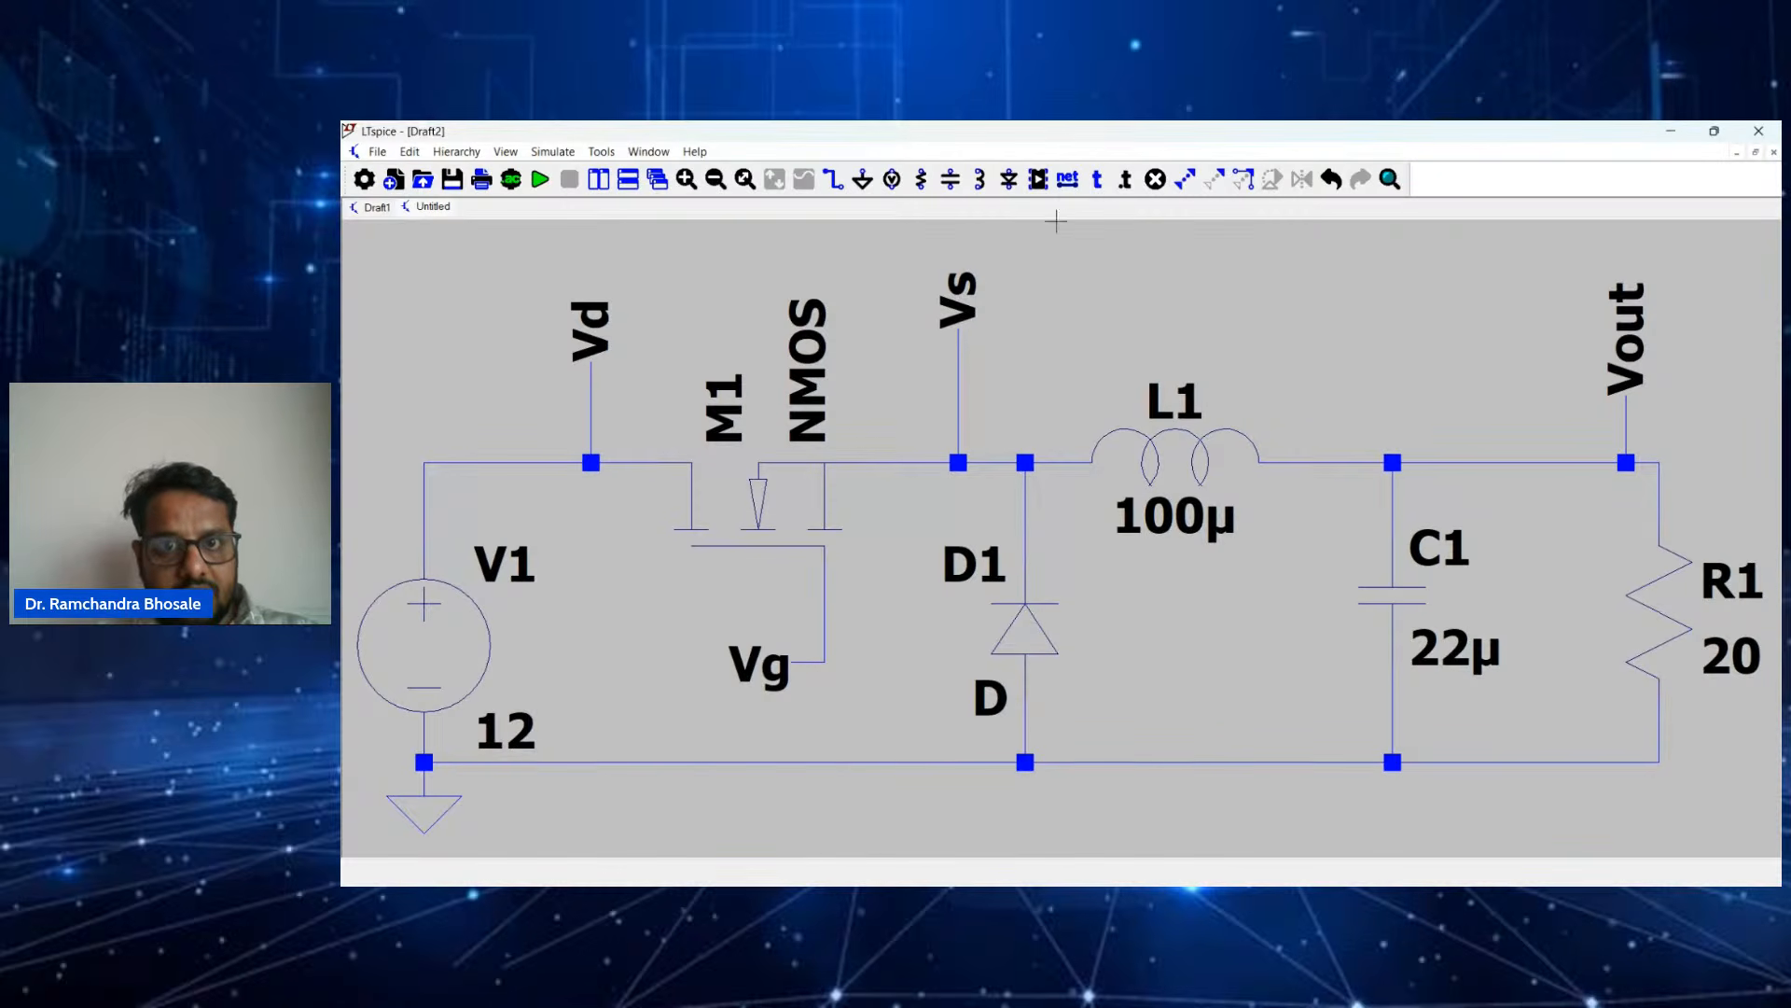
- Add a net label Vs above the wire between V1 and the Vd label and wire it down to that line
click(1071, 191)
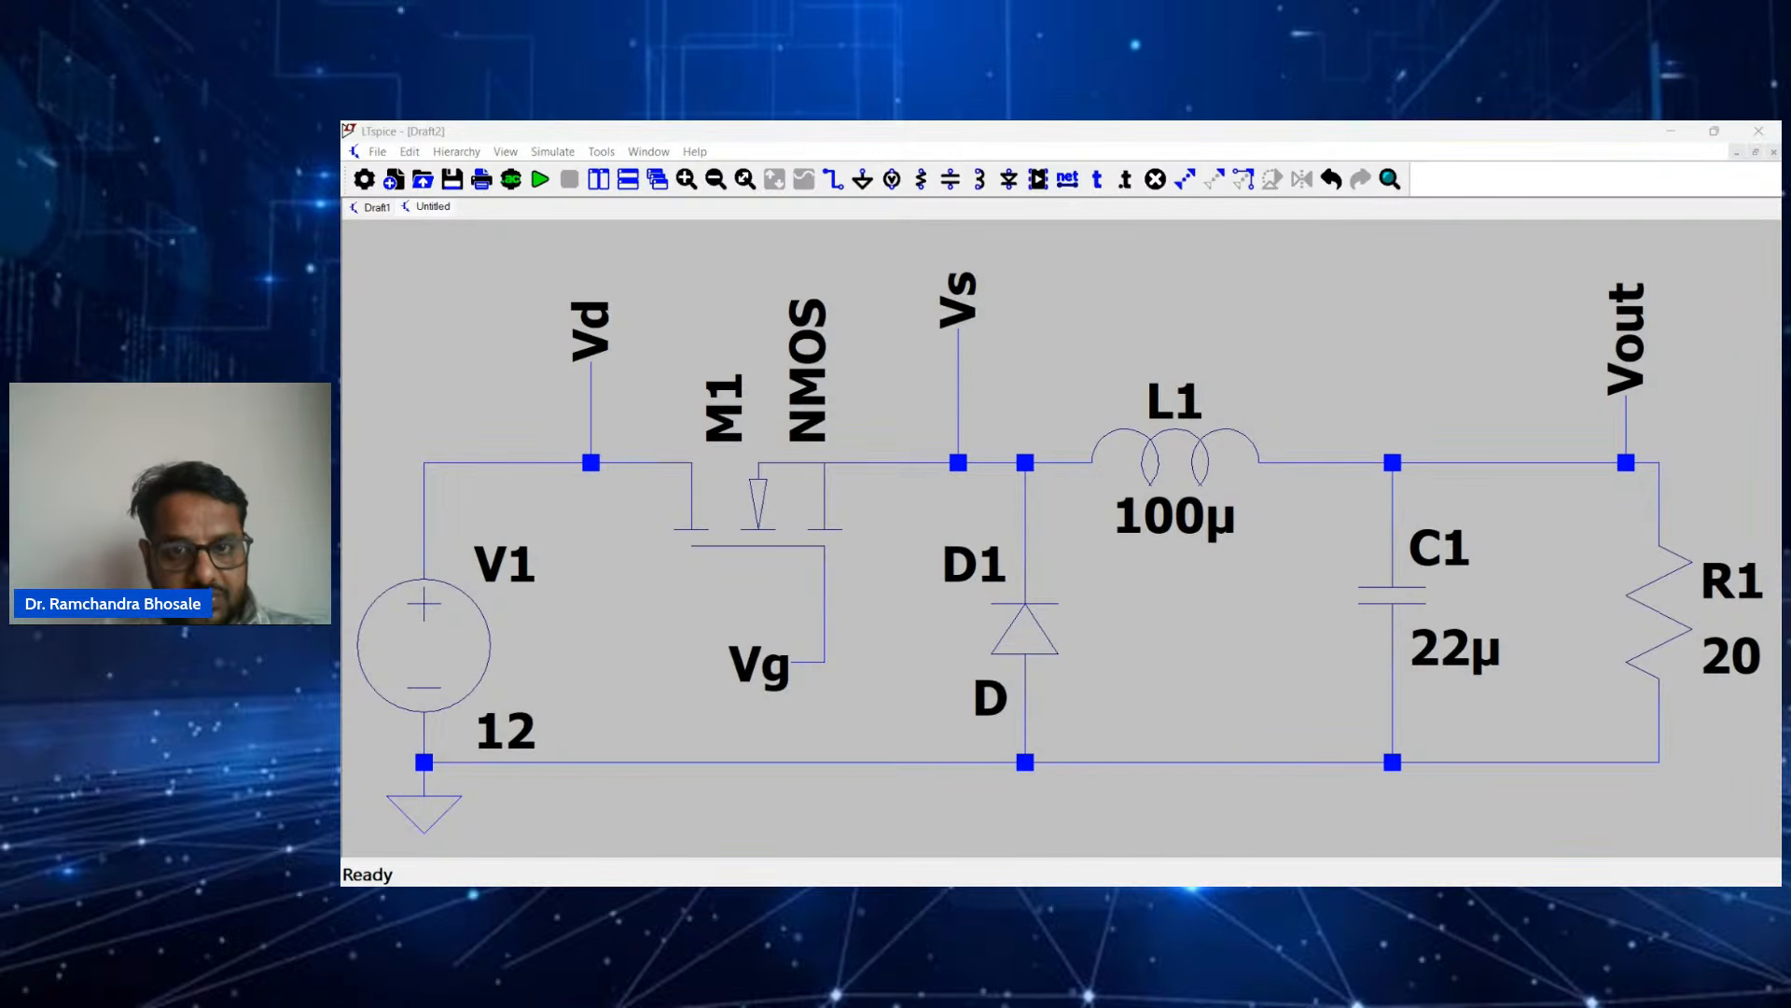
key(alt+Tab)
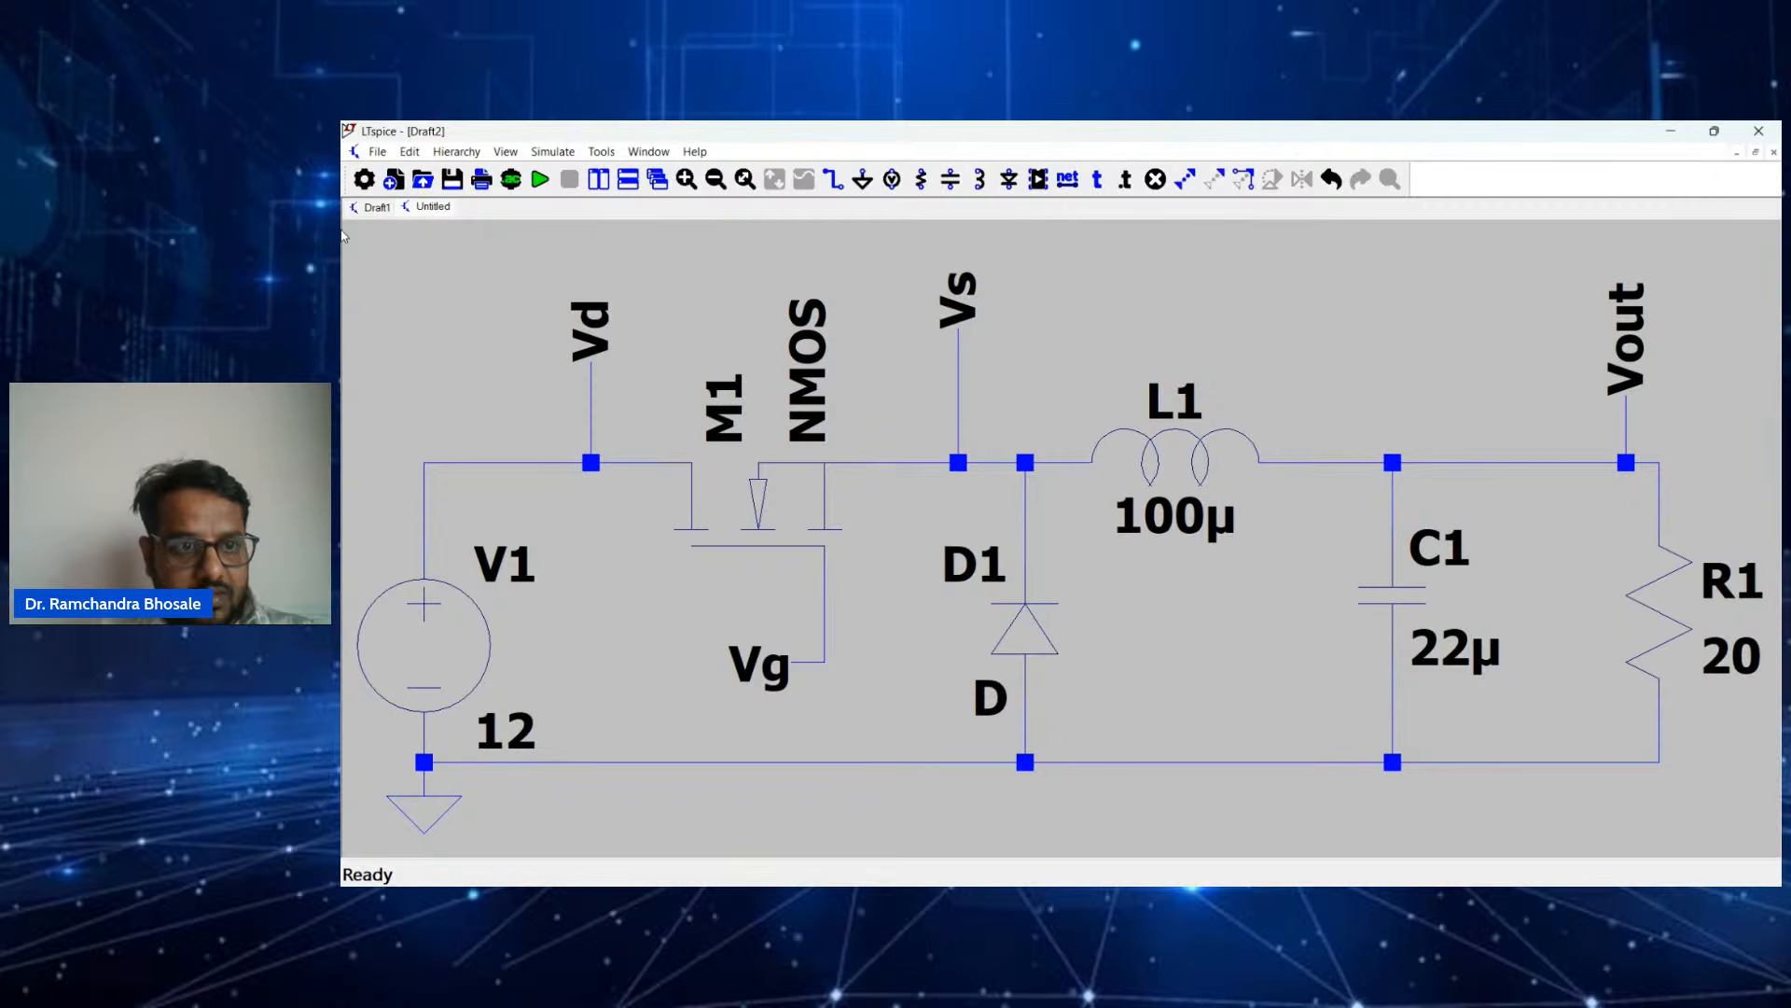
click(457, 395)
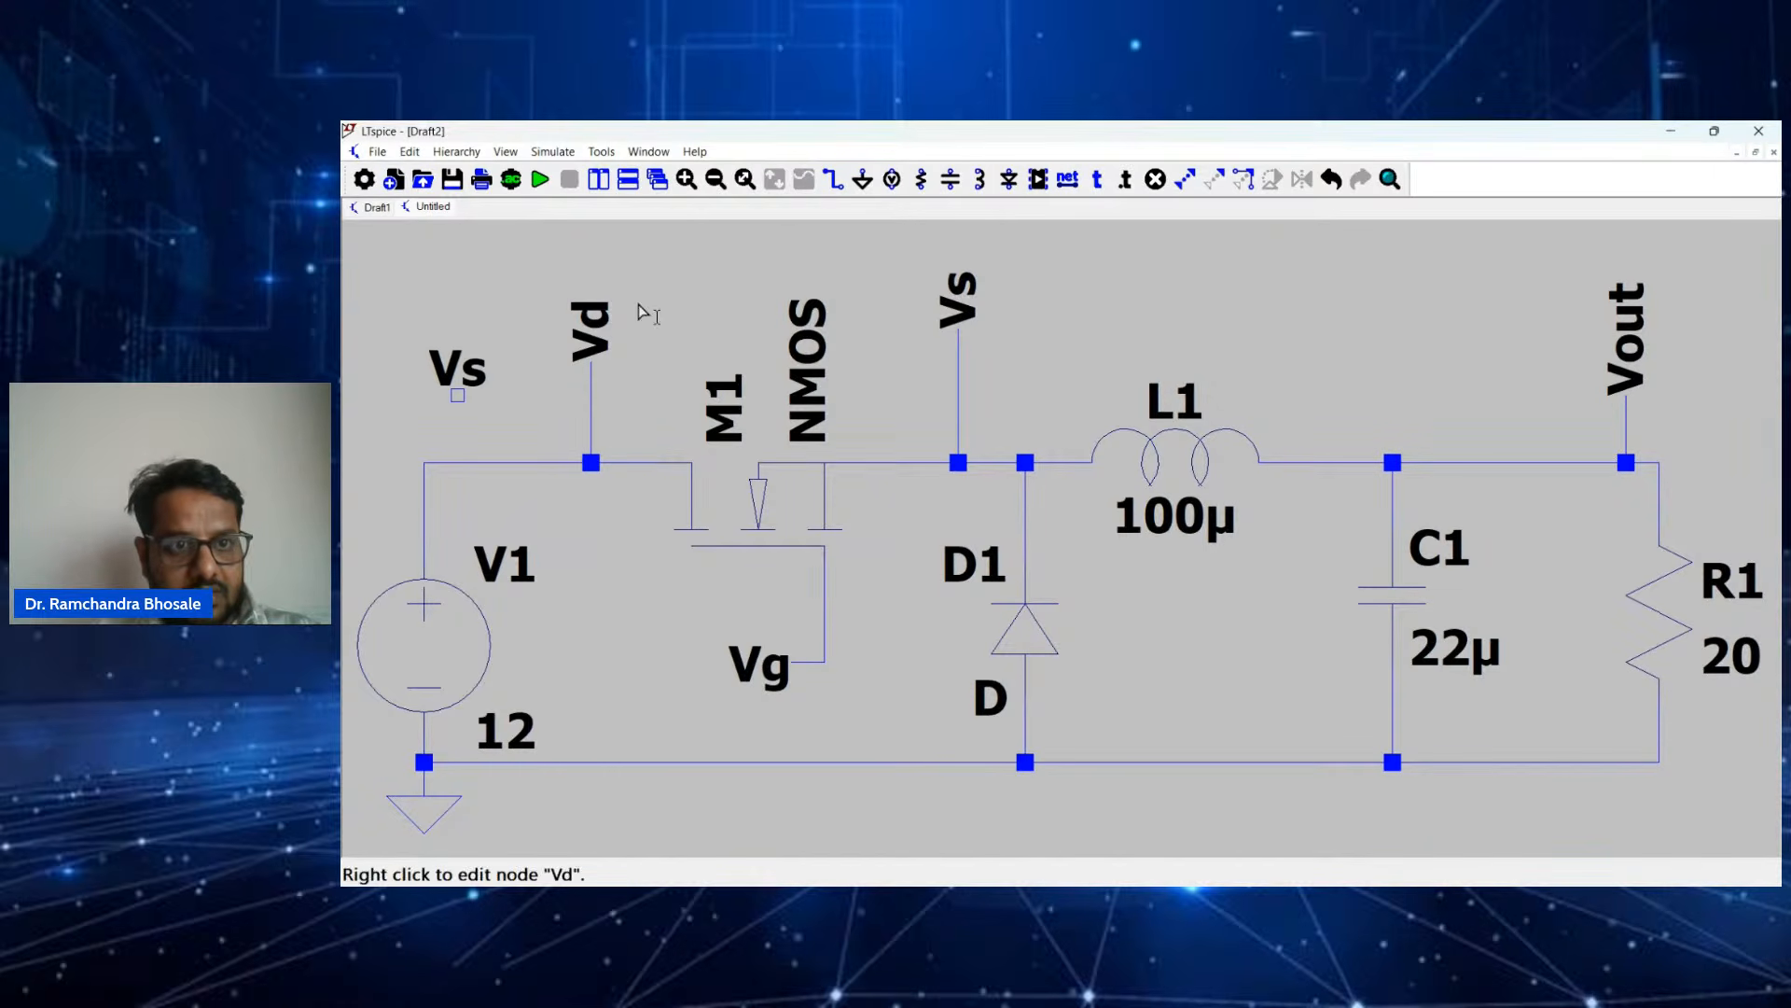
click(833, 178)
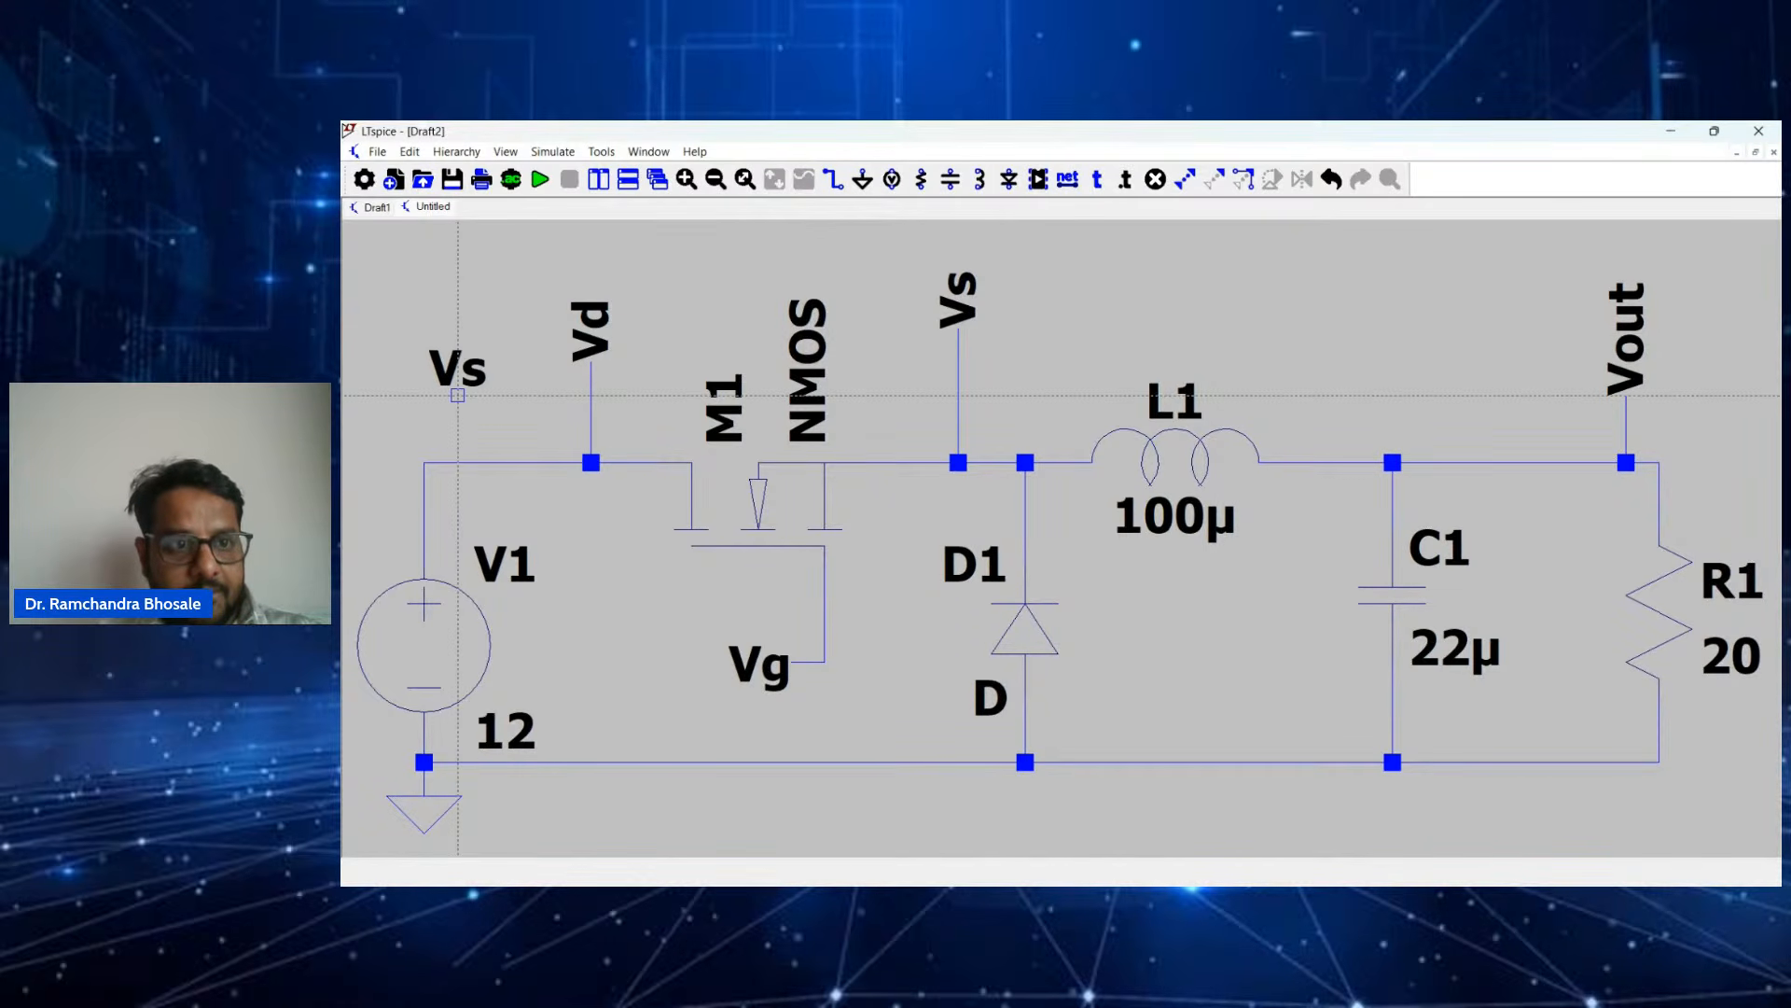
click(457, 395)
click(457, 462)
key(Escape)
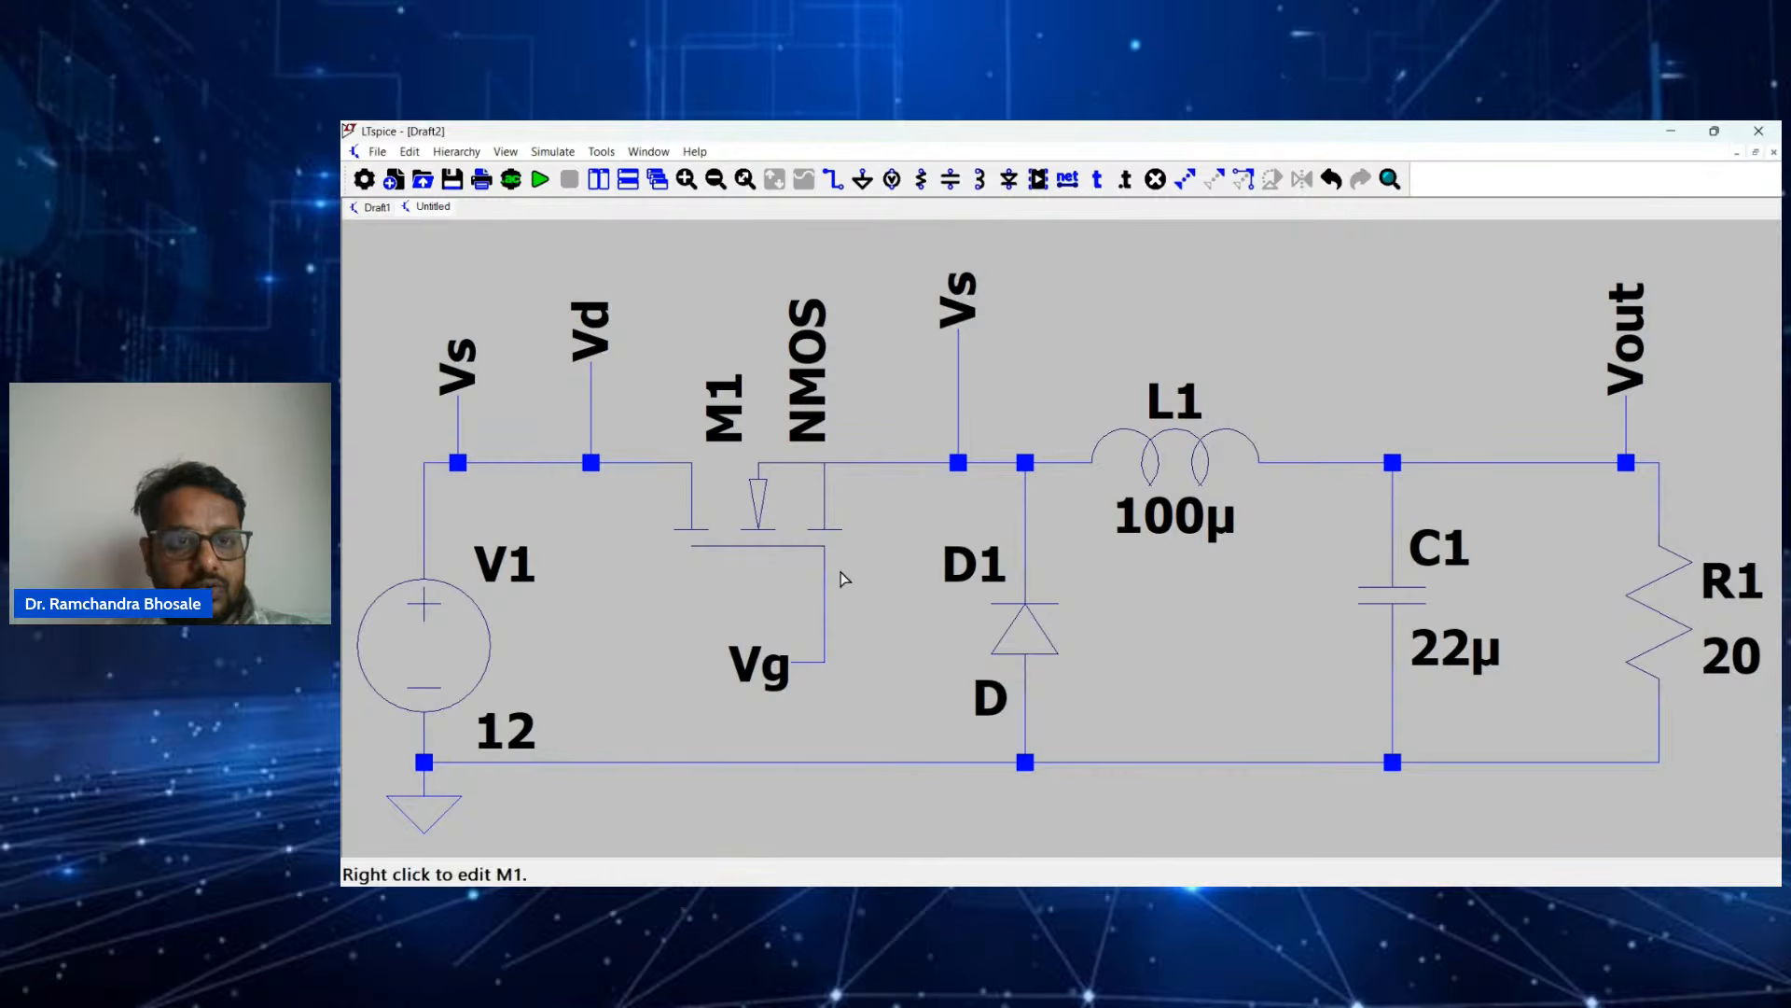
- Run a transient simulation with a stop time of 100u, plot the Vout voltage and inspect the waveform at full size
click(541, 186)
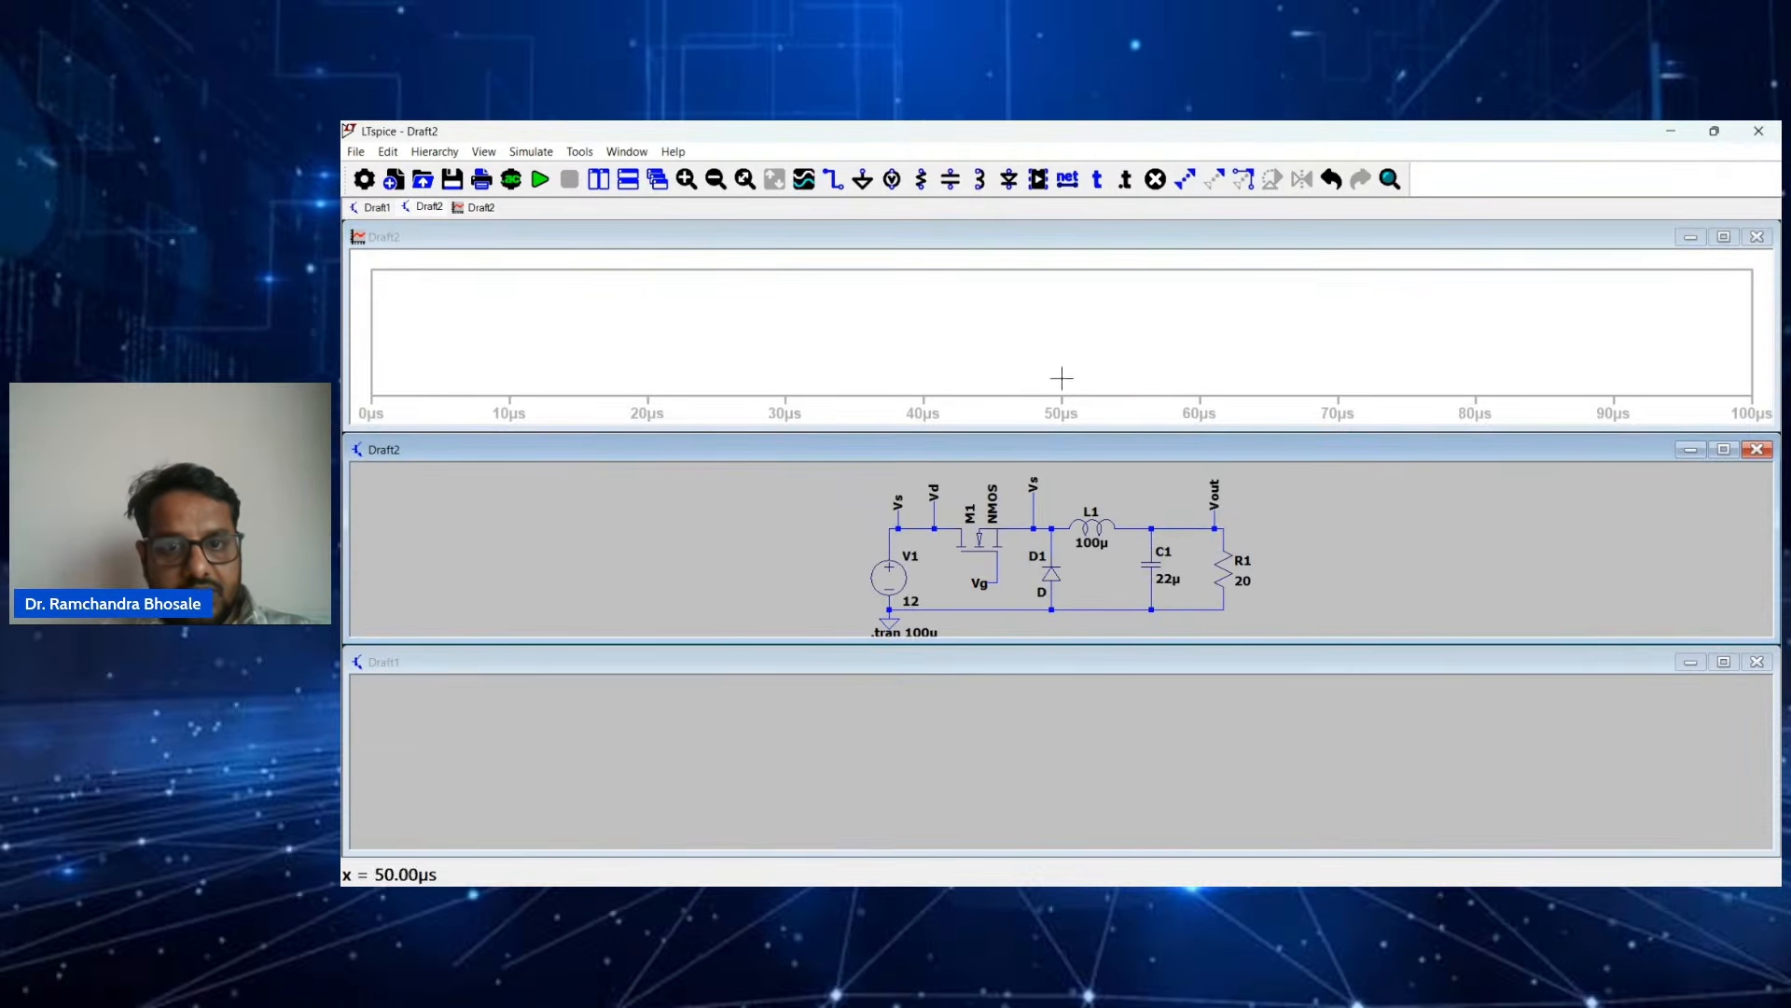
click(1153, 528)
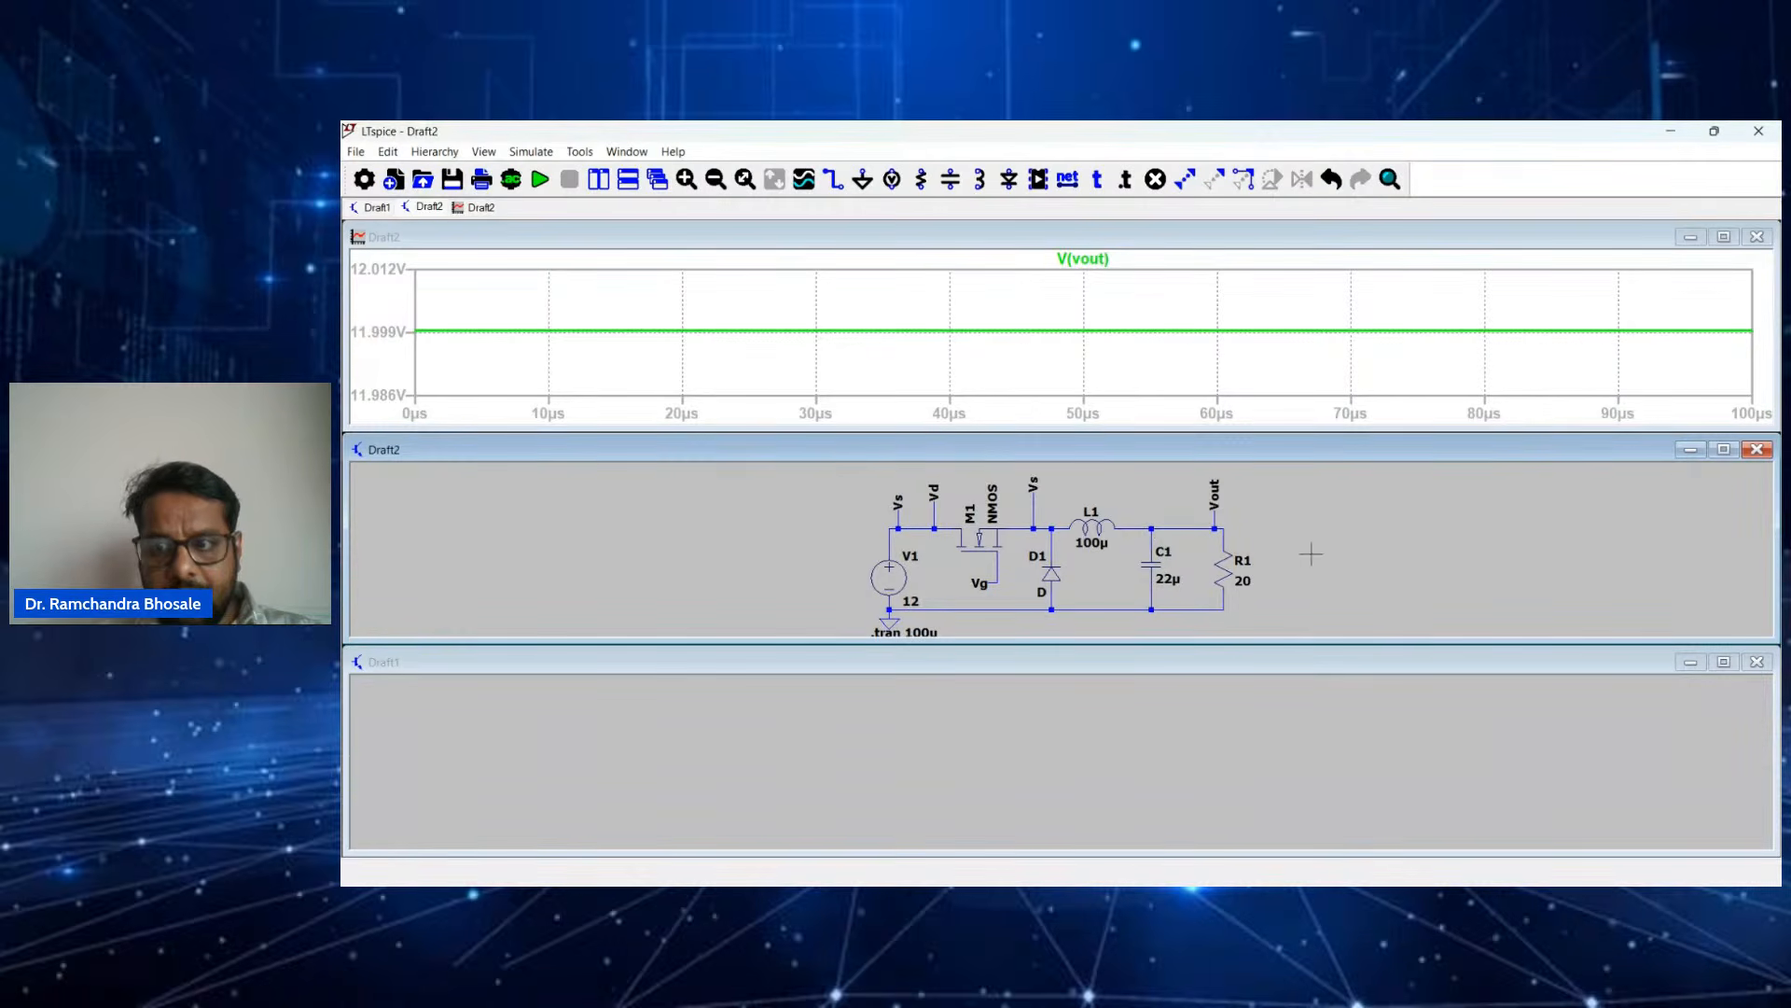
click(1724, 451)
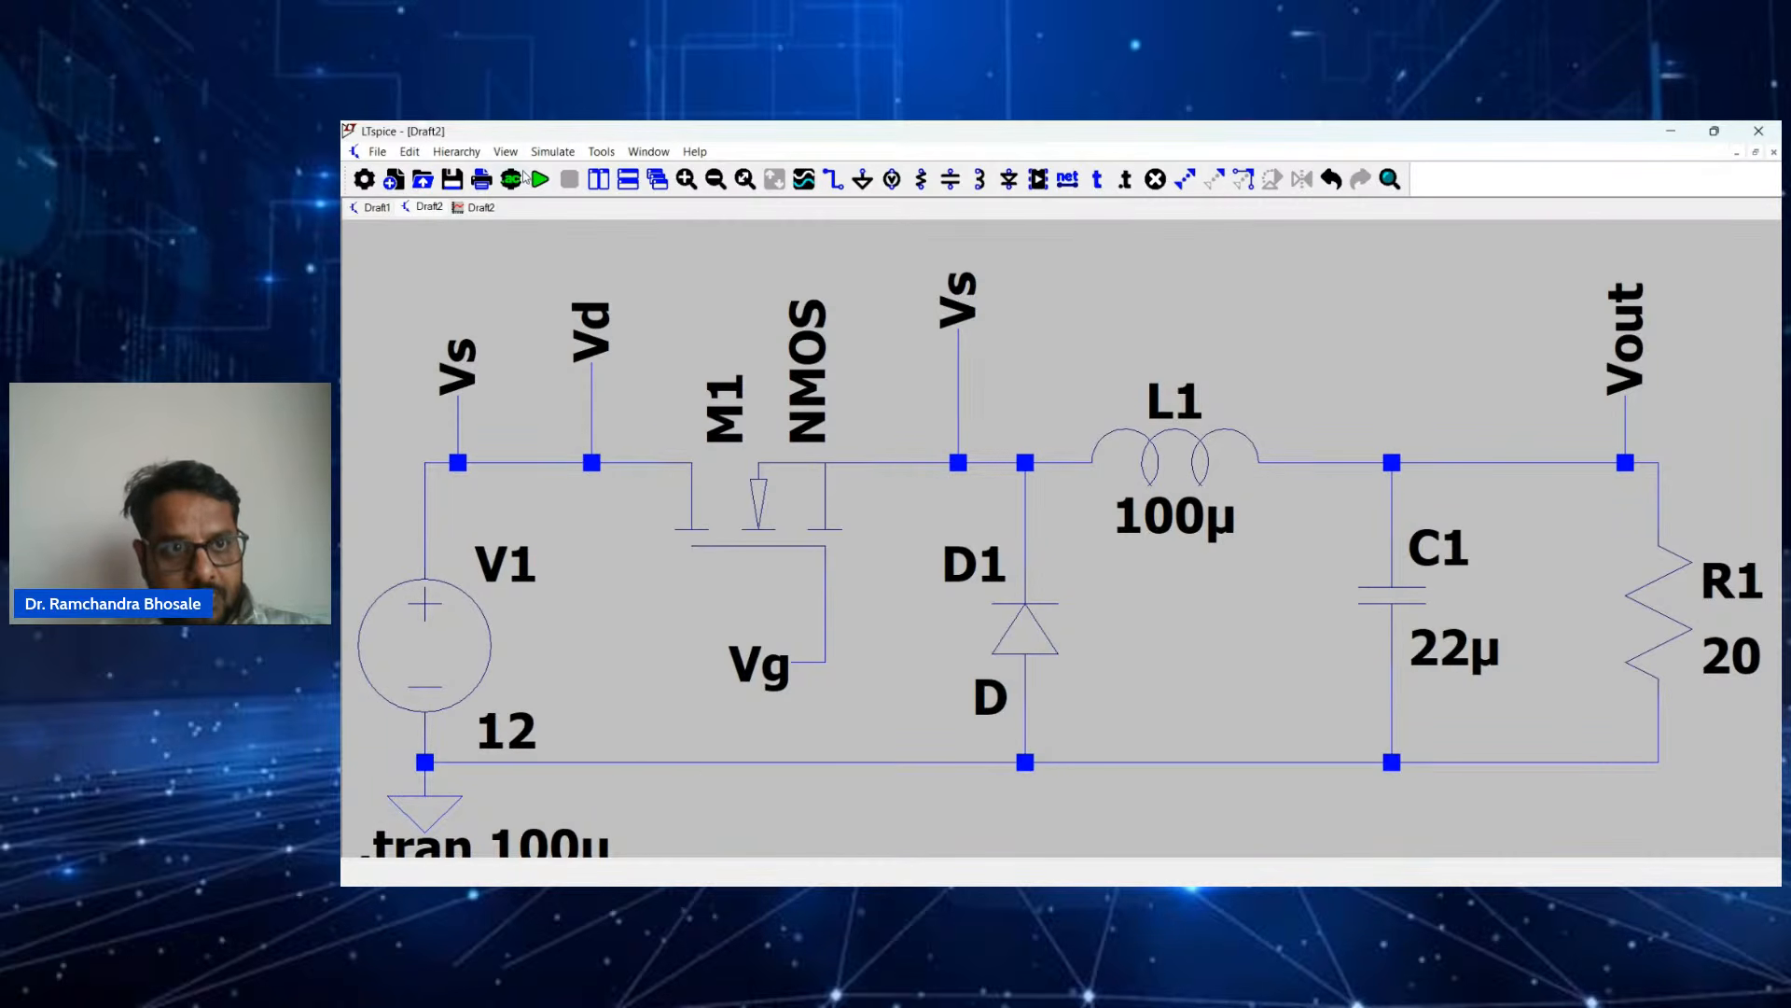
mouse_move(951, 300)
mouse_down()
mouse_move(919, 267)
mouse_move(956, 300)
mouse_up()
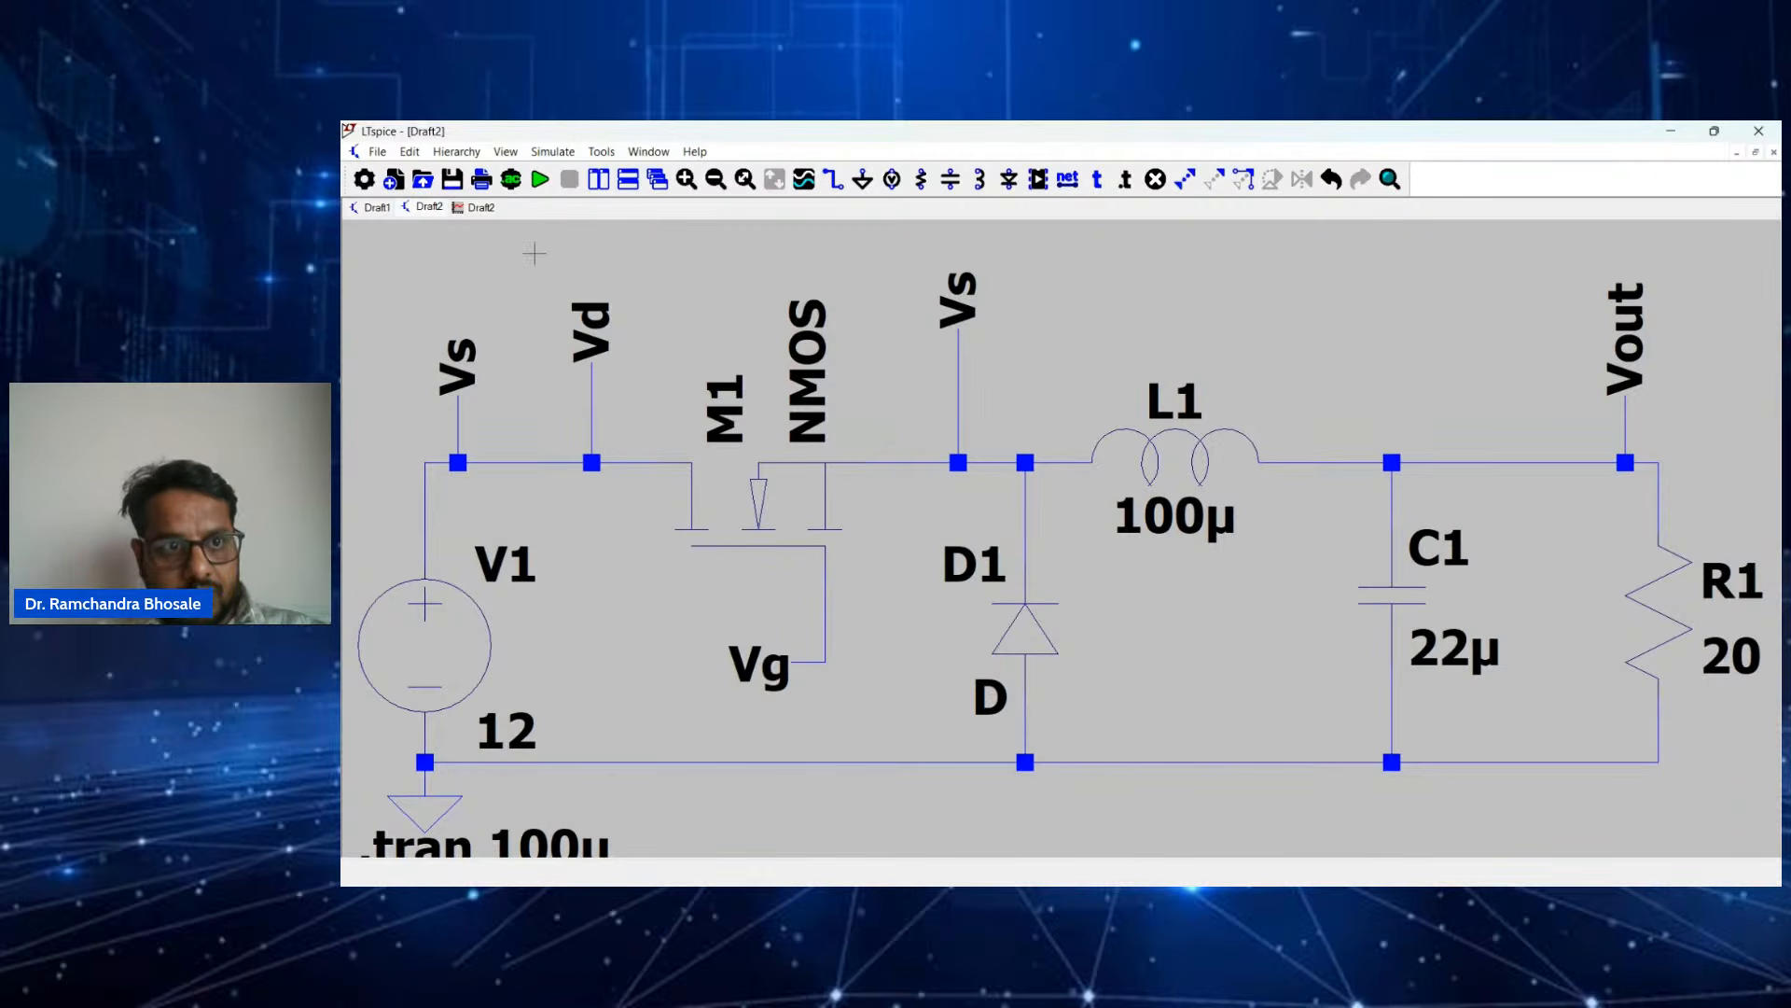
click(481, 209)
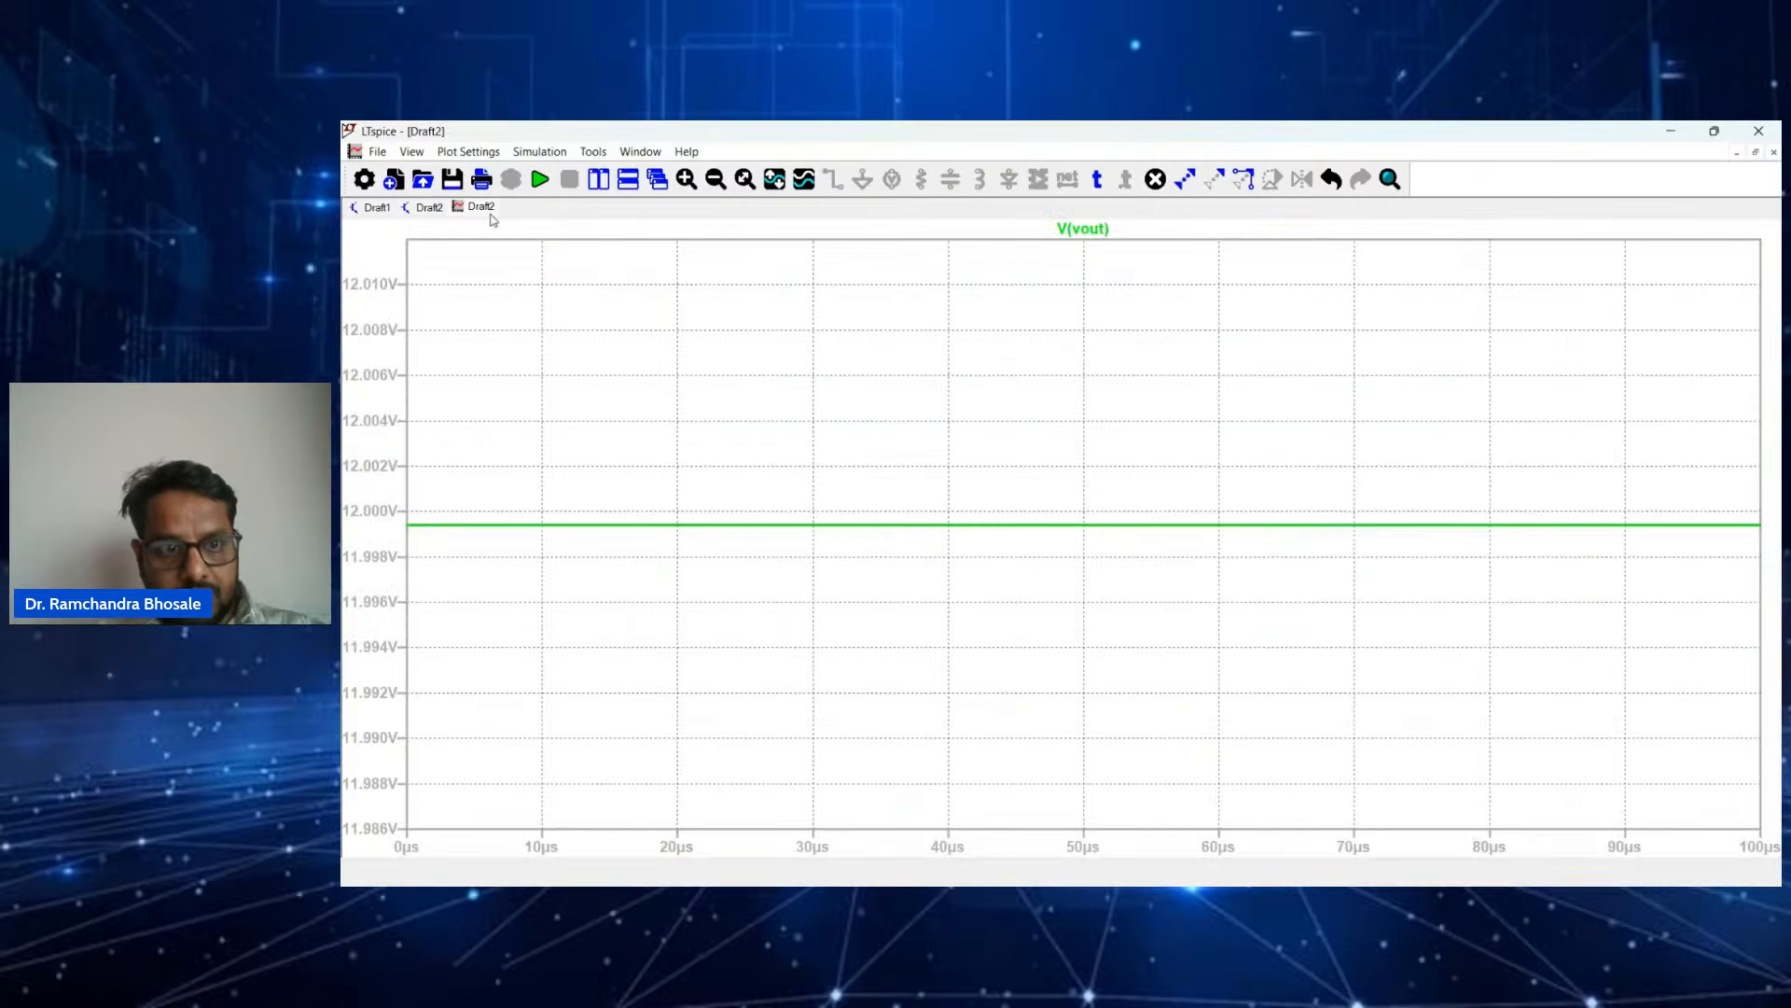
click(438, 208)
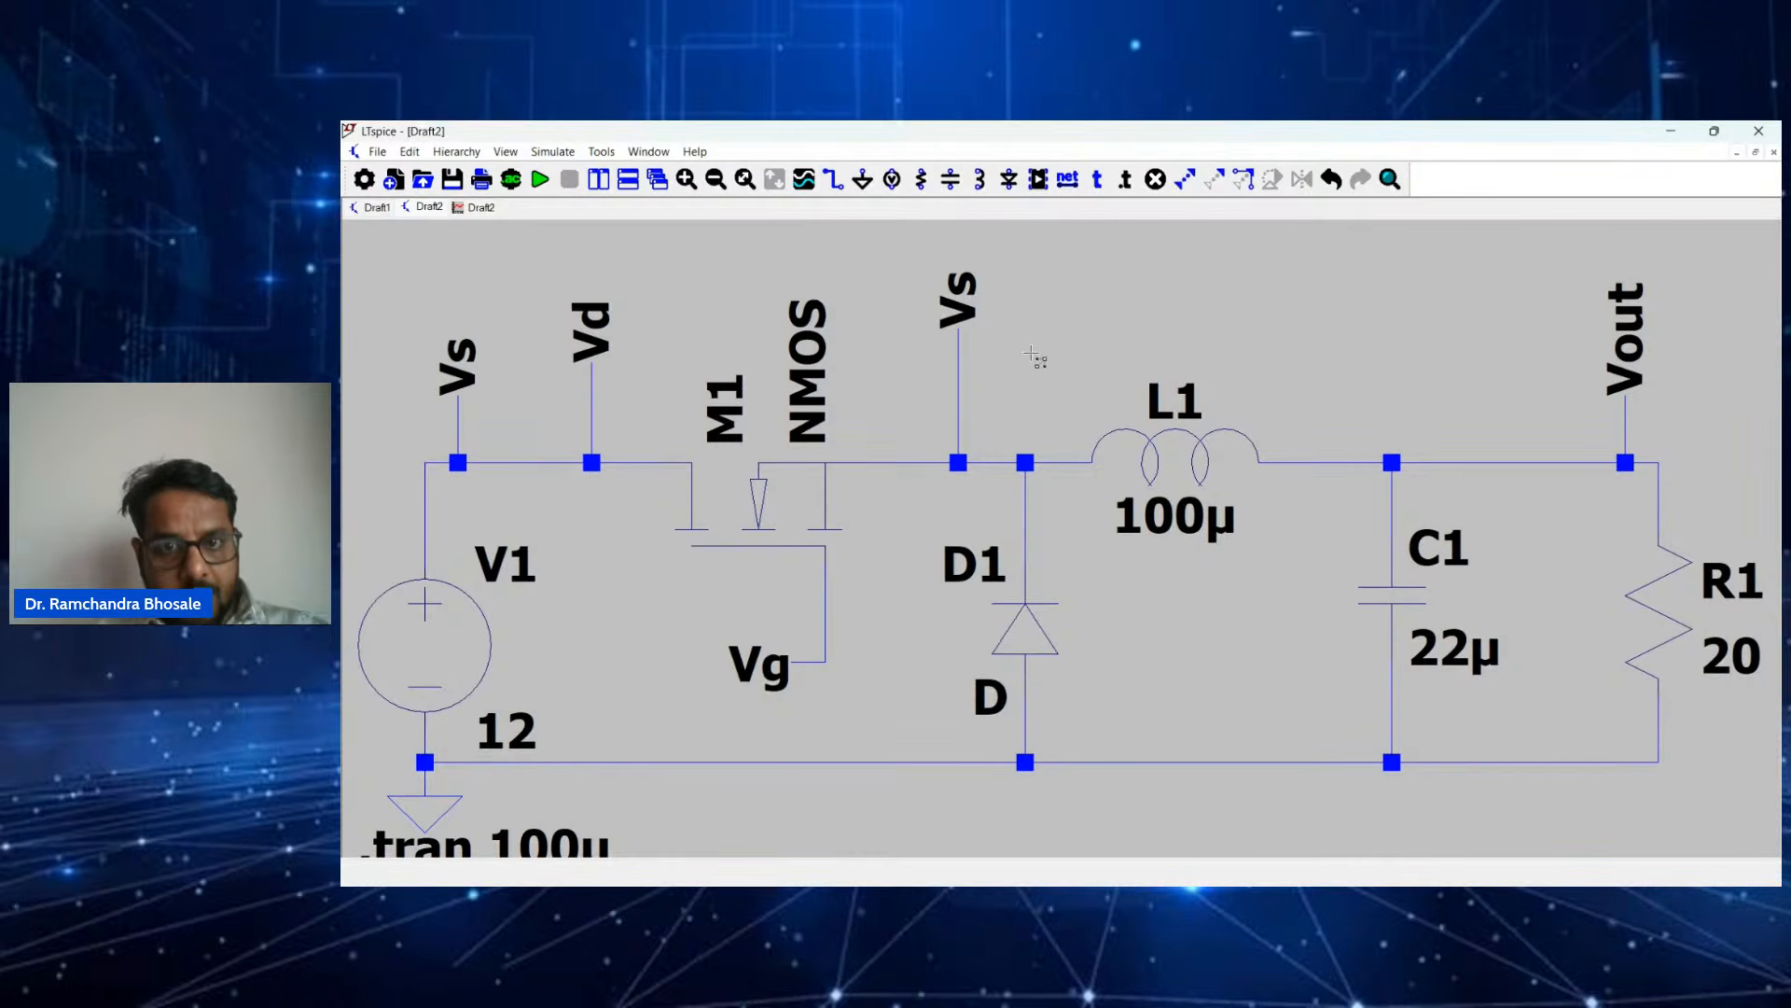
scroll(1033, 356, down, 1)
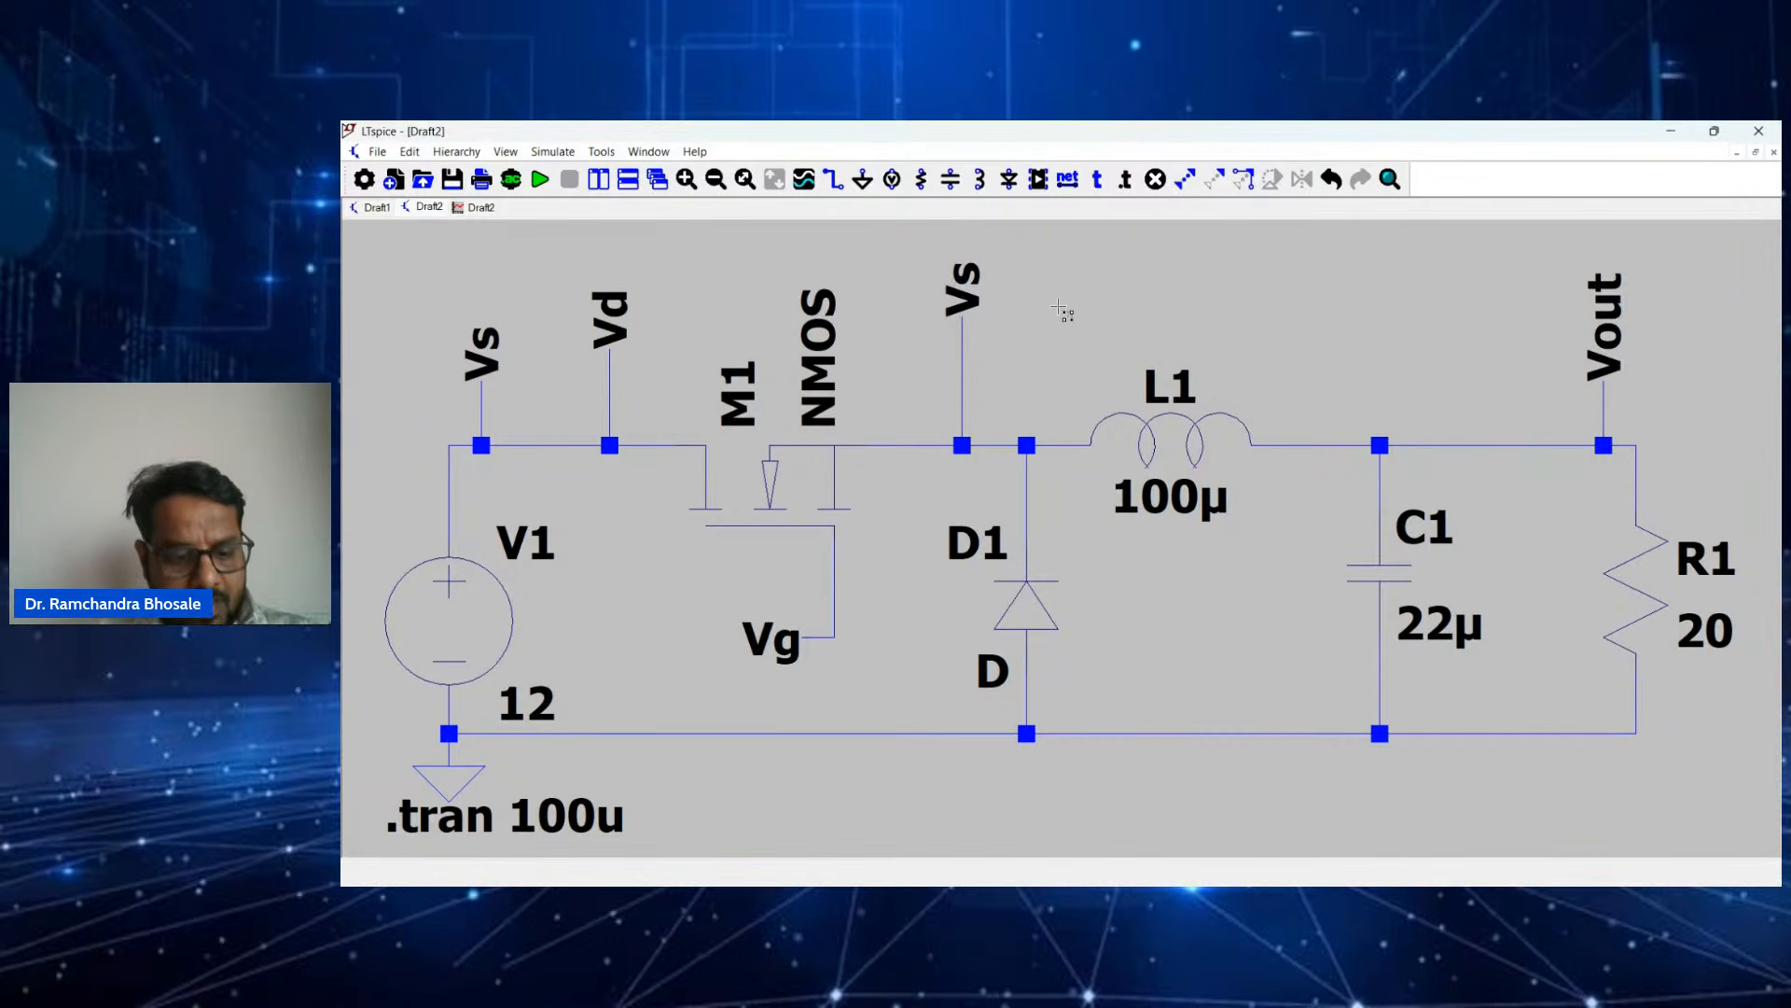
key(d)
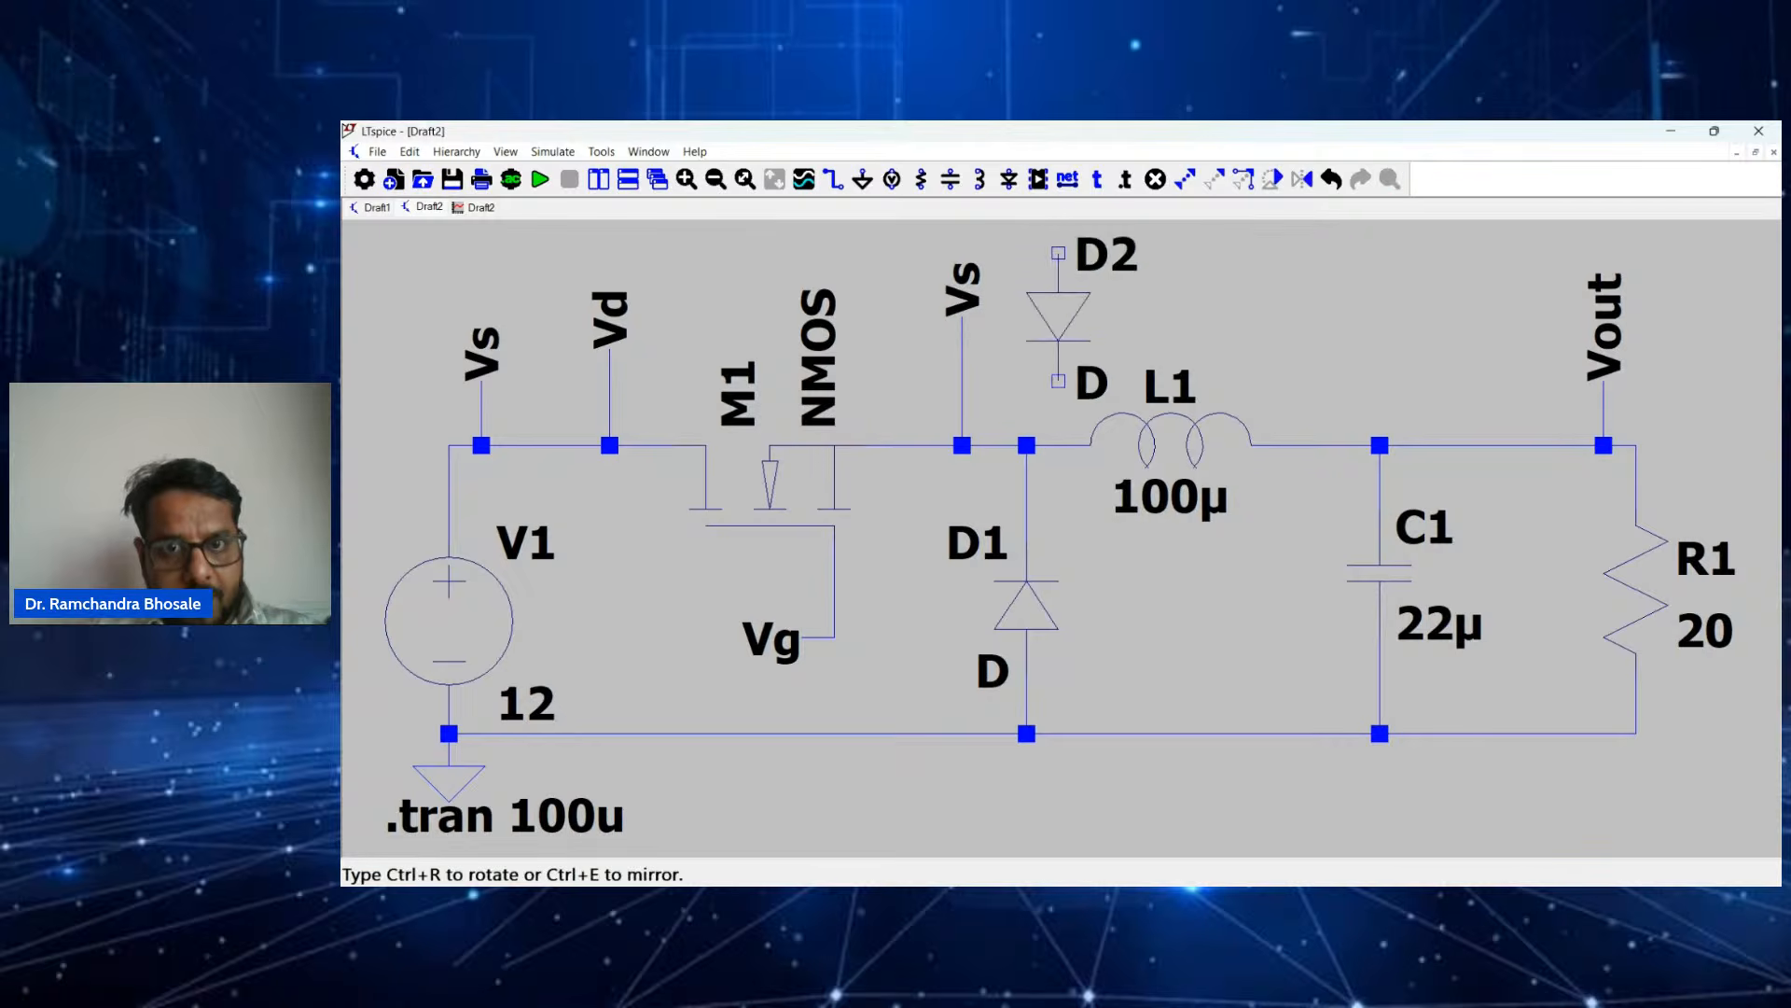
key(Escape)
key(l)
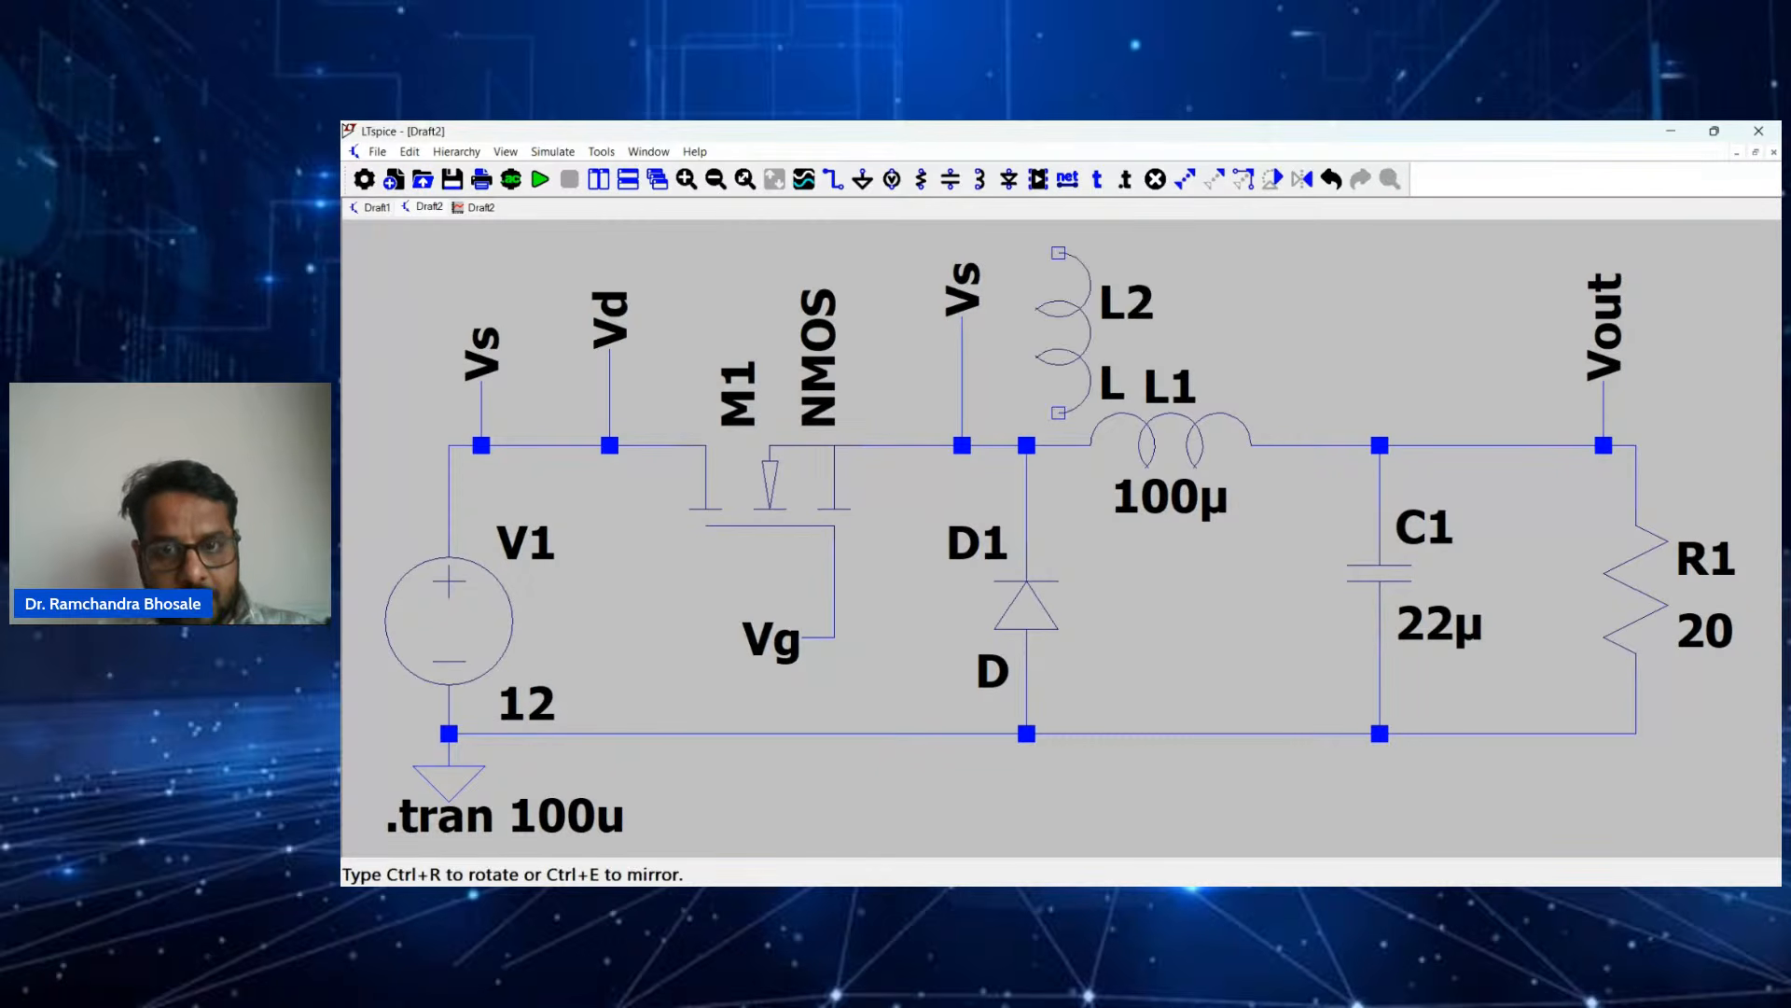
key(Delete)
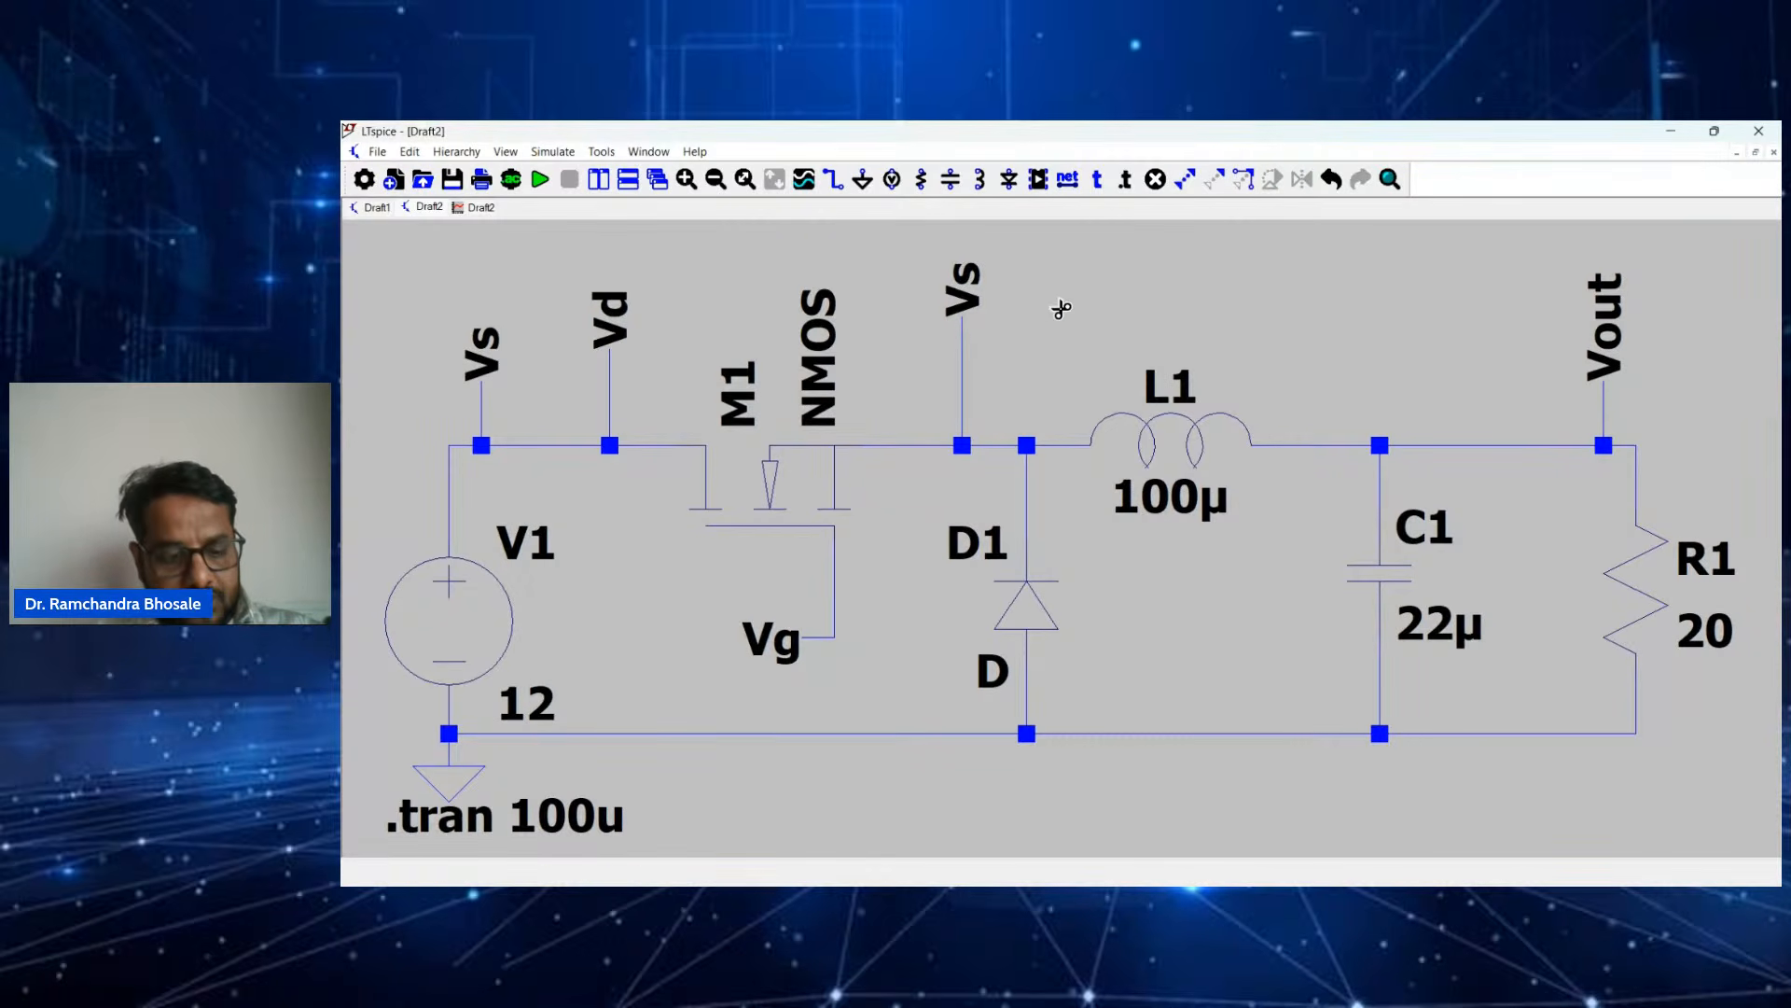
key(Escape)
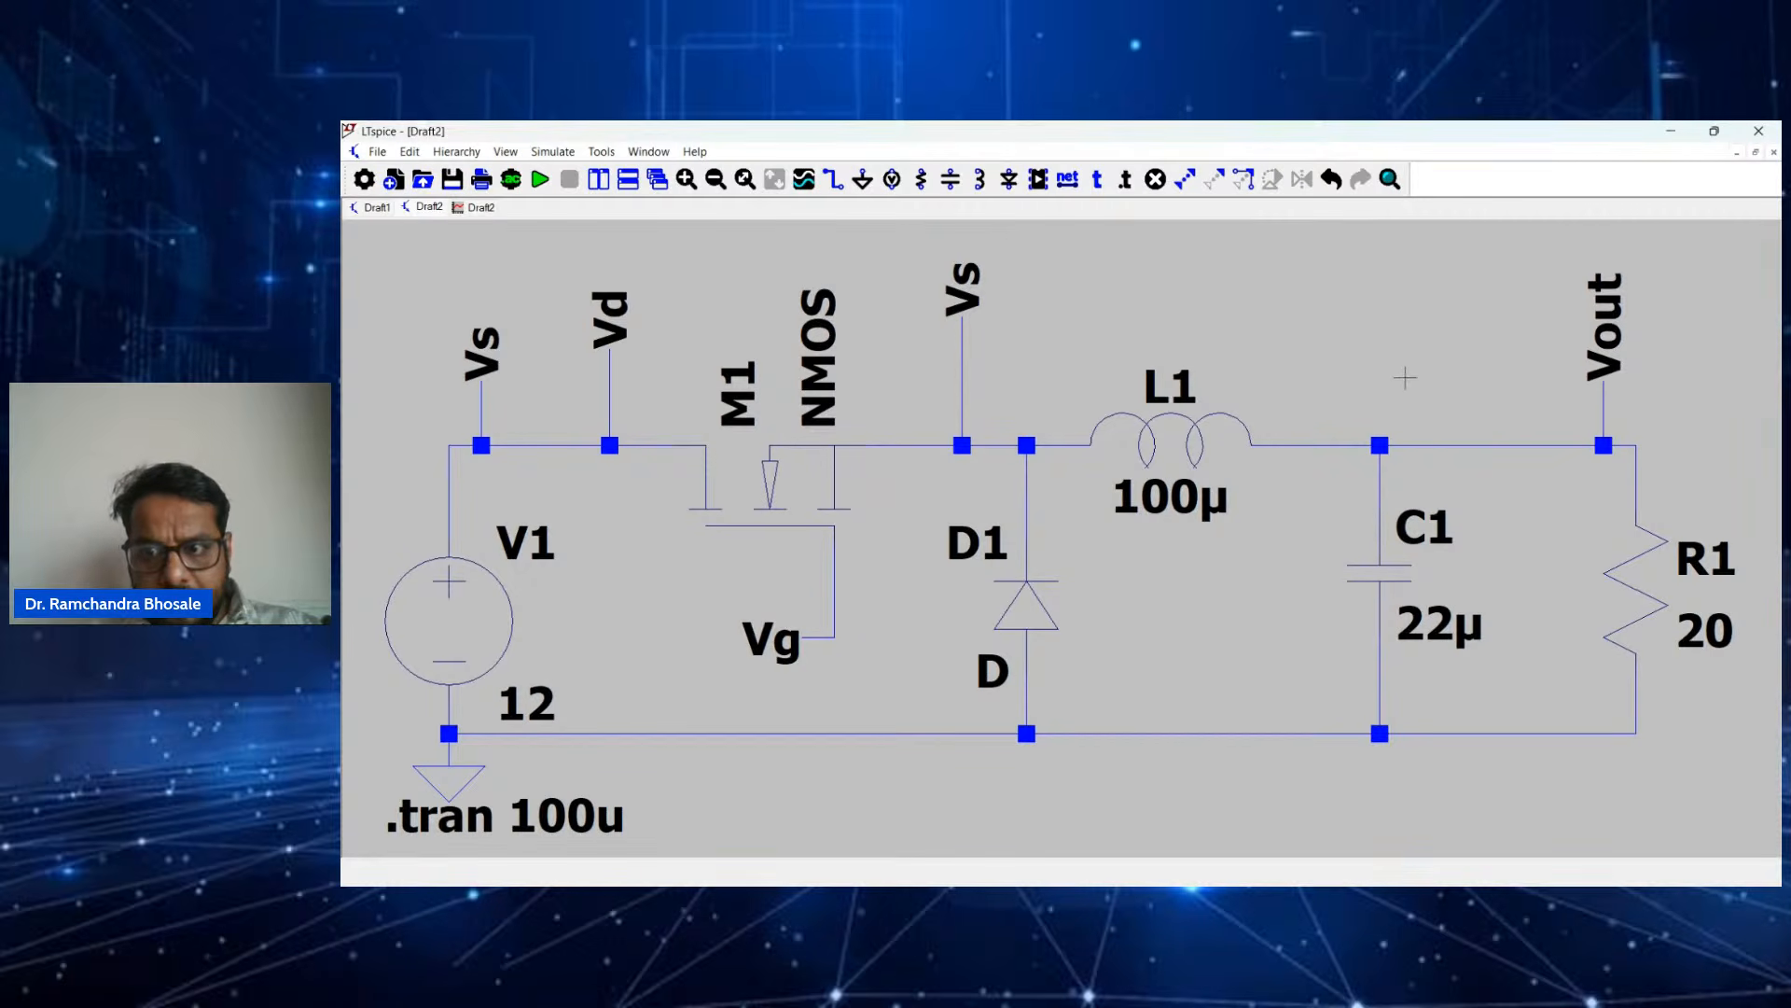
right_click(1383, 559)
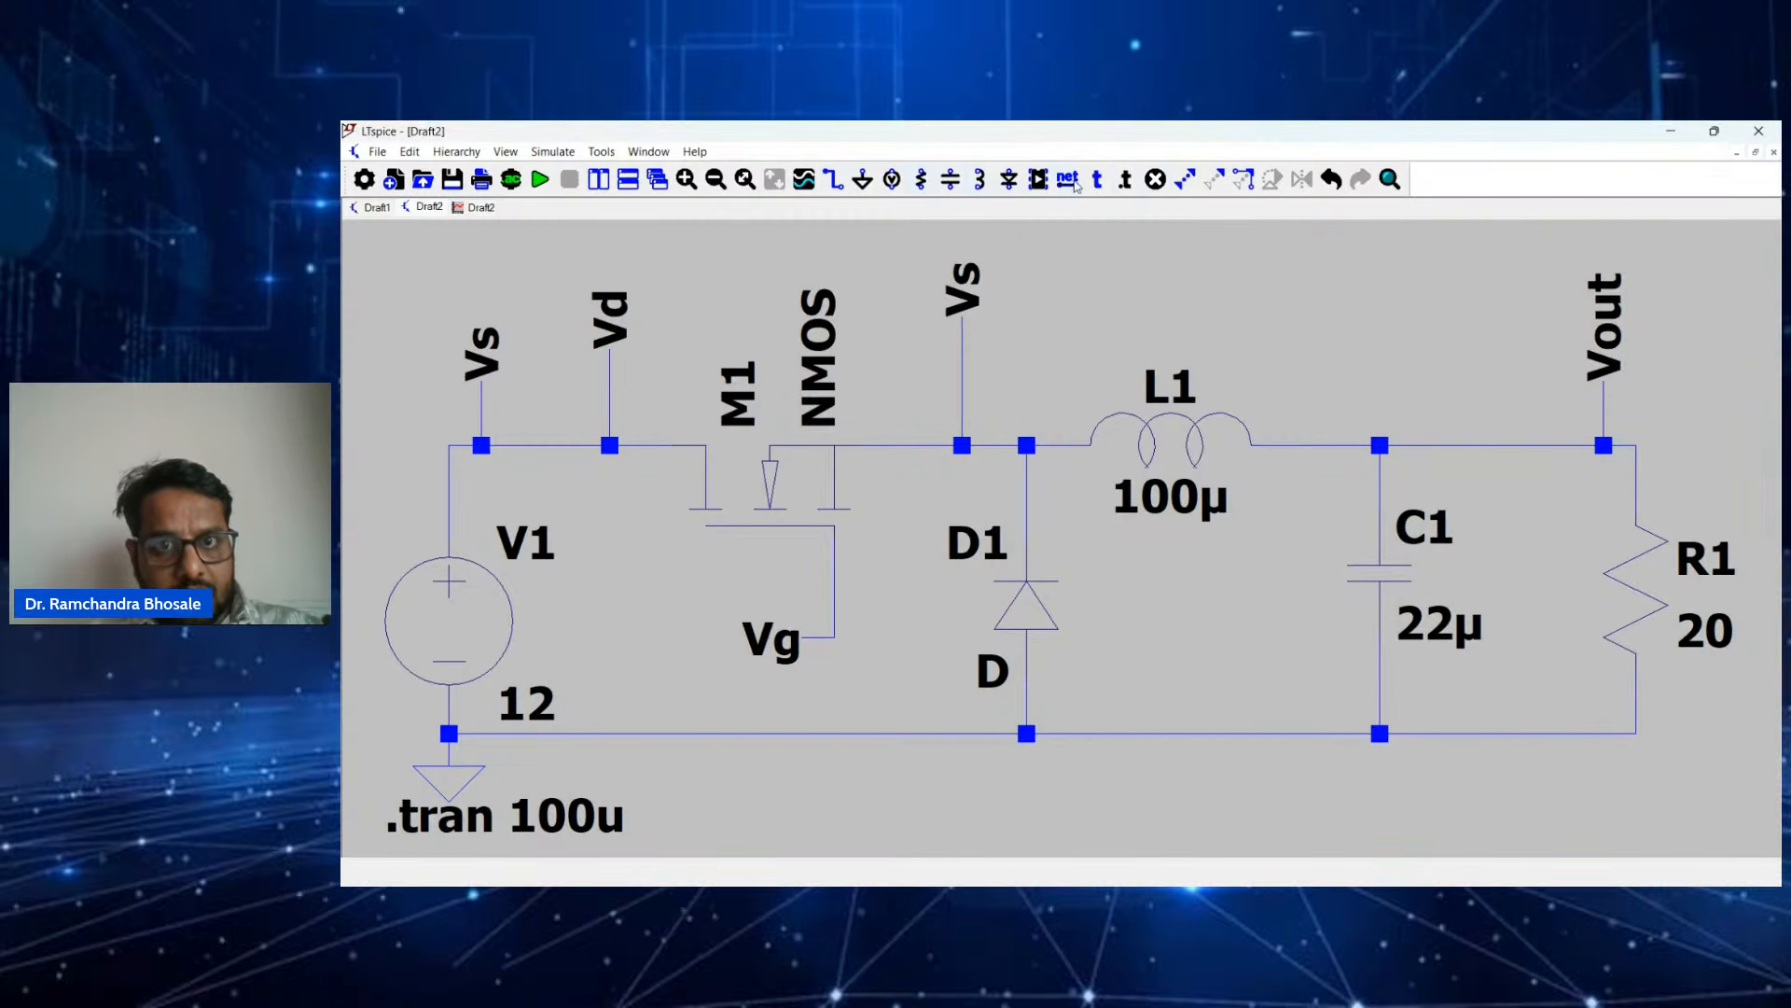
- Delete the wire segment joining the Vs and Vd label nodes near V1 and rerun the simulation
click(1156, 178)
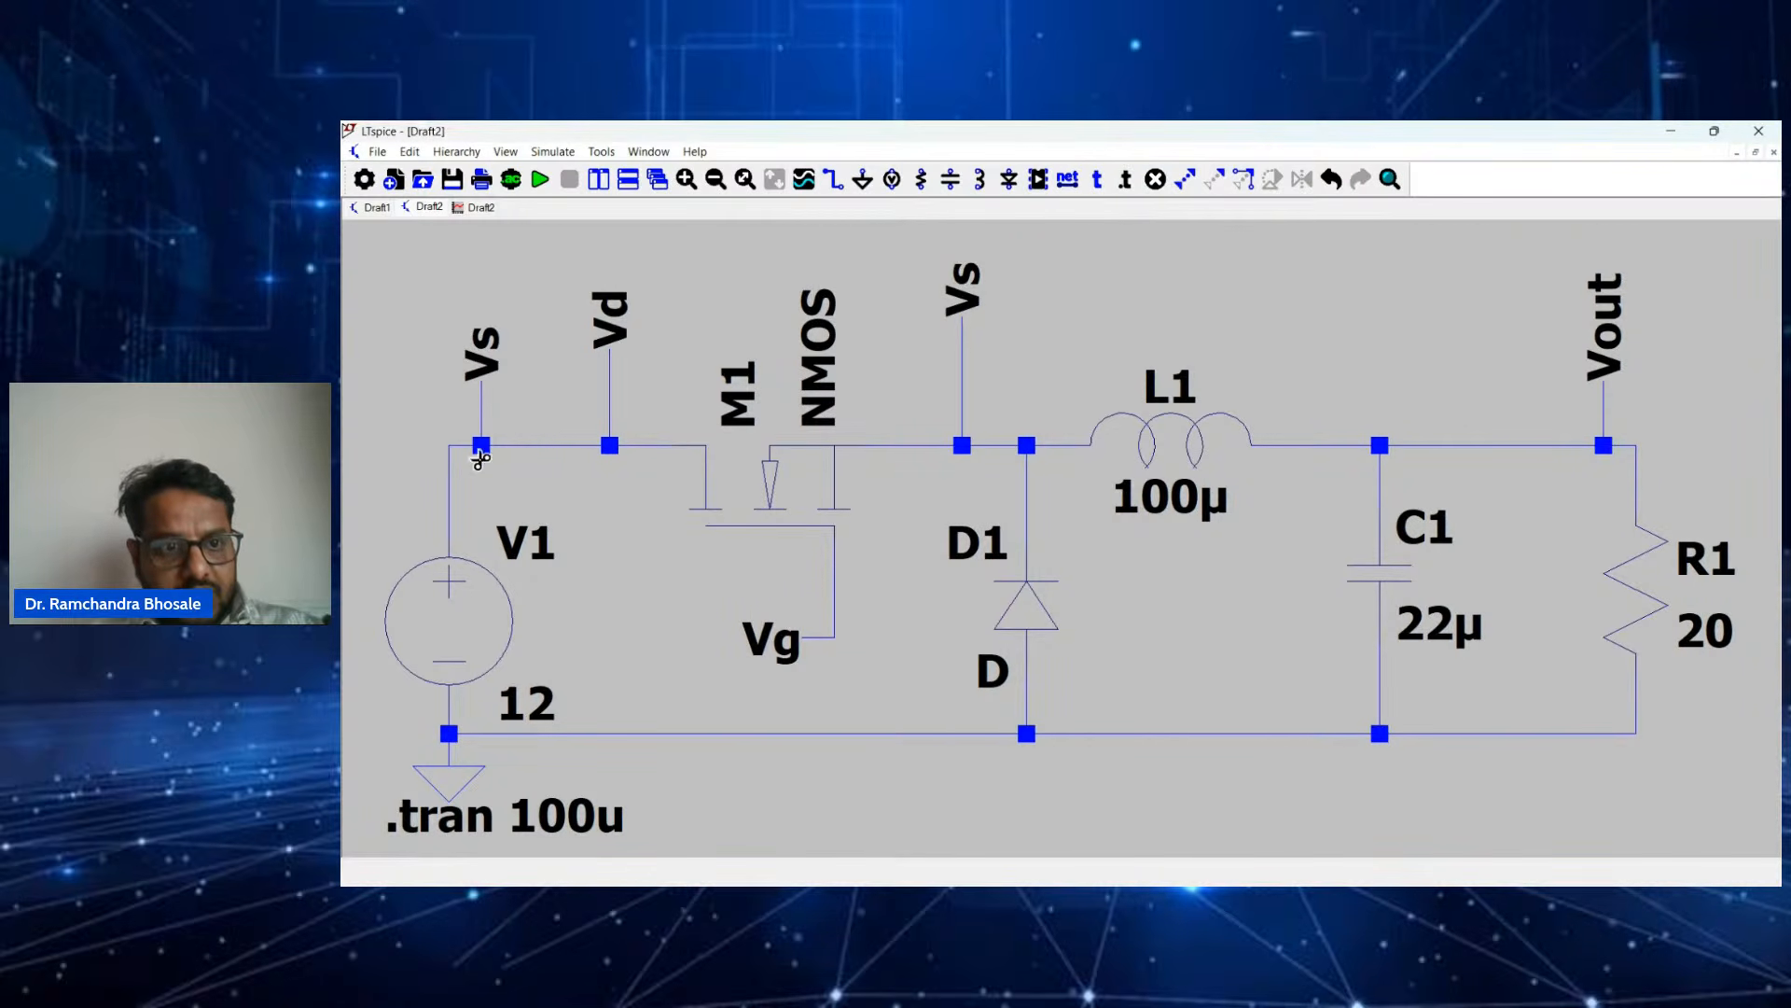
click(566, 442)
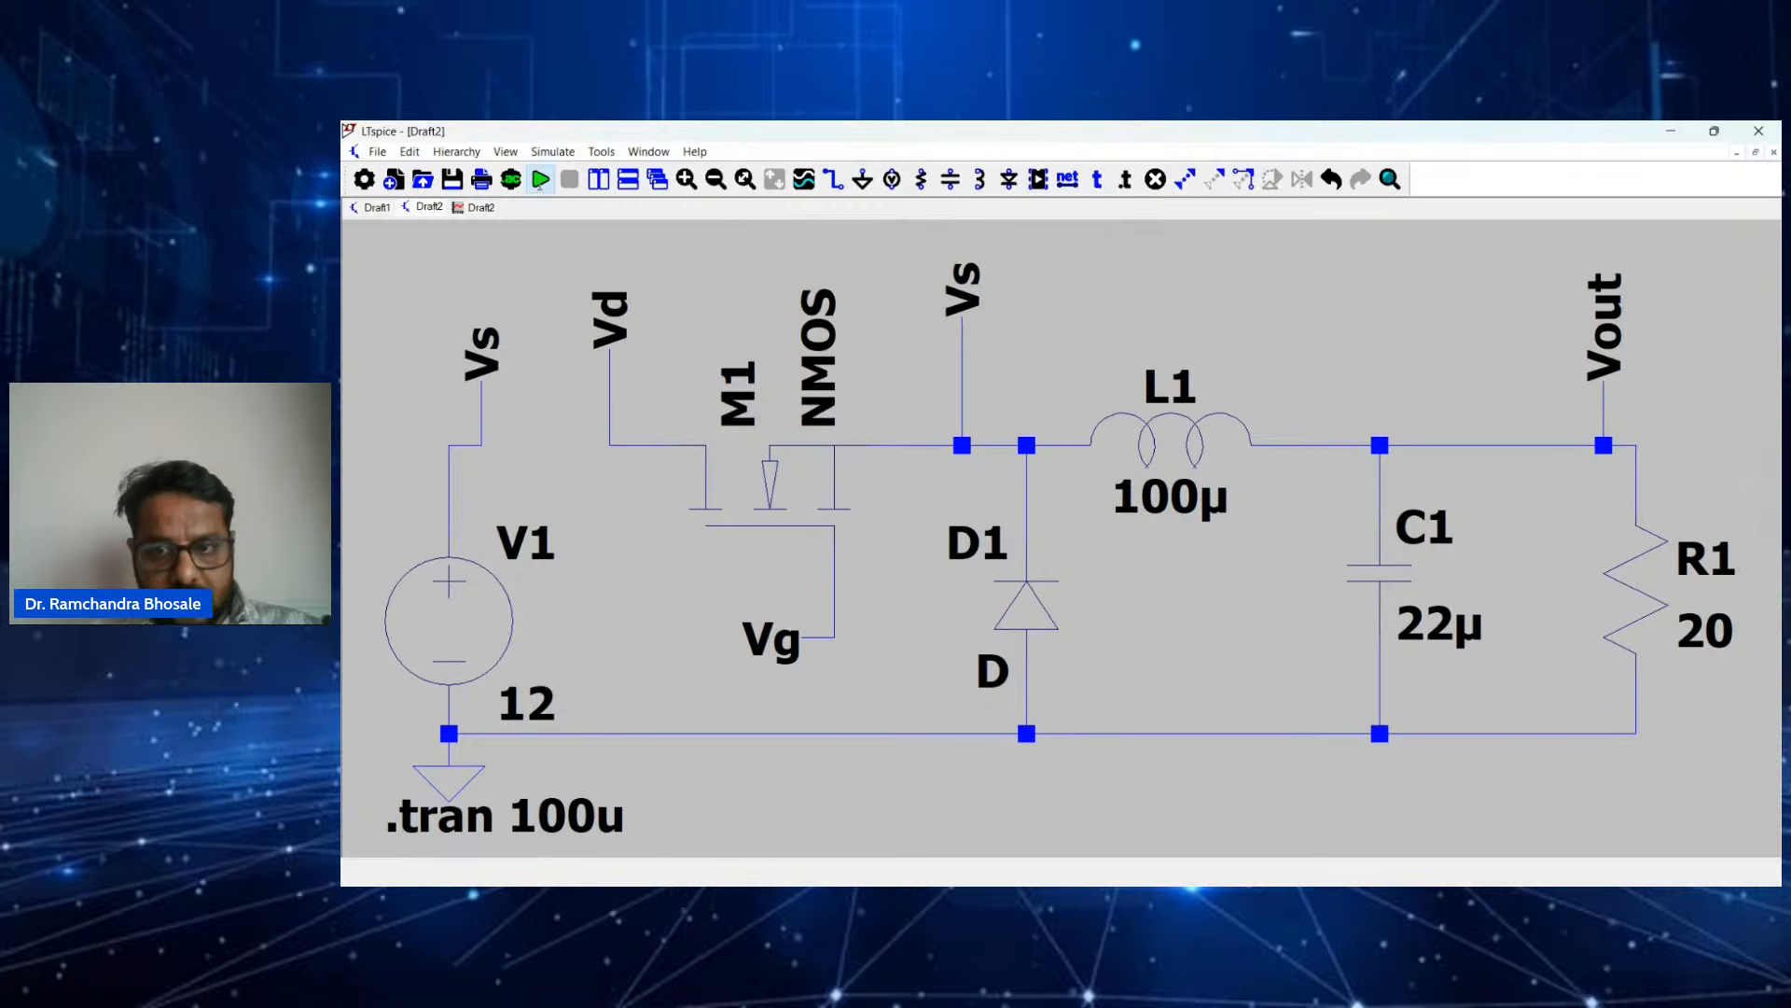
click(540, 178)
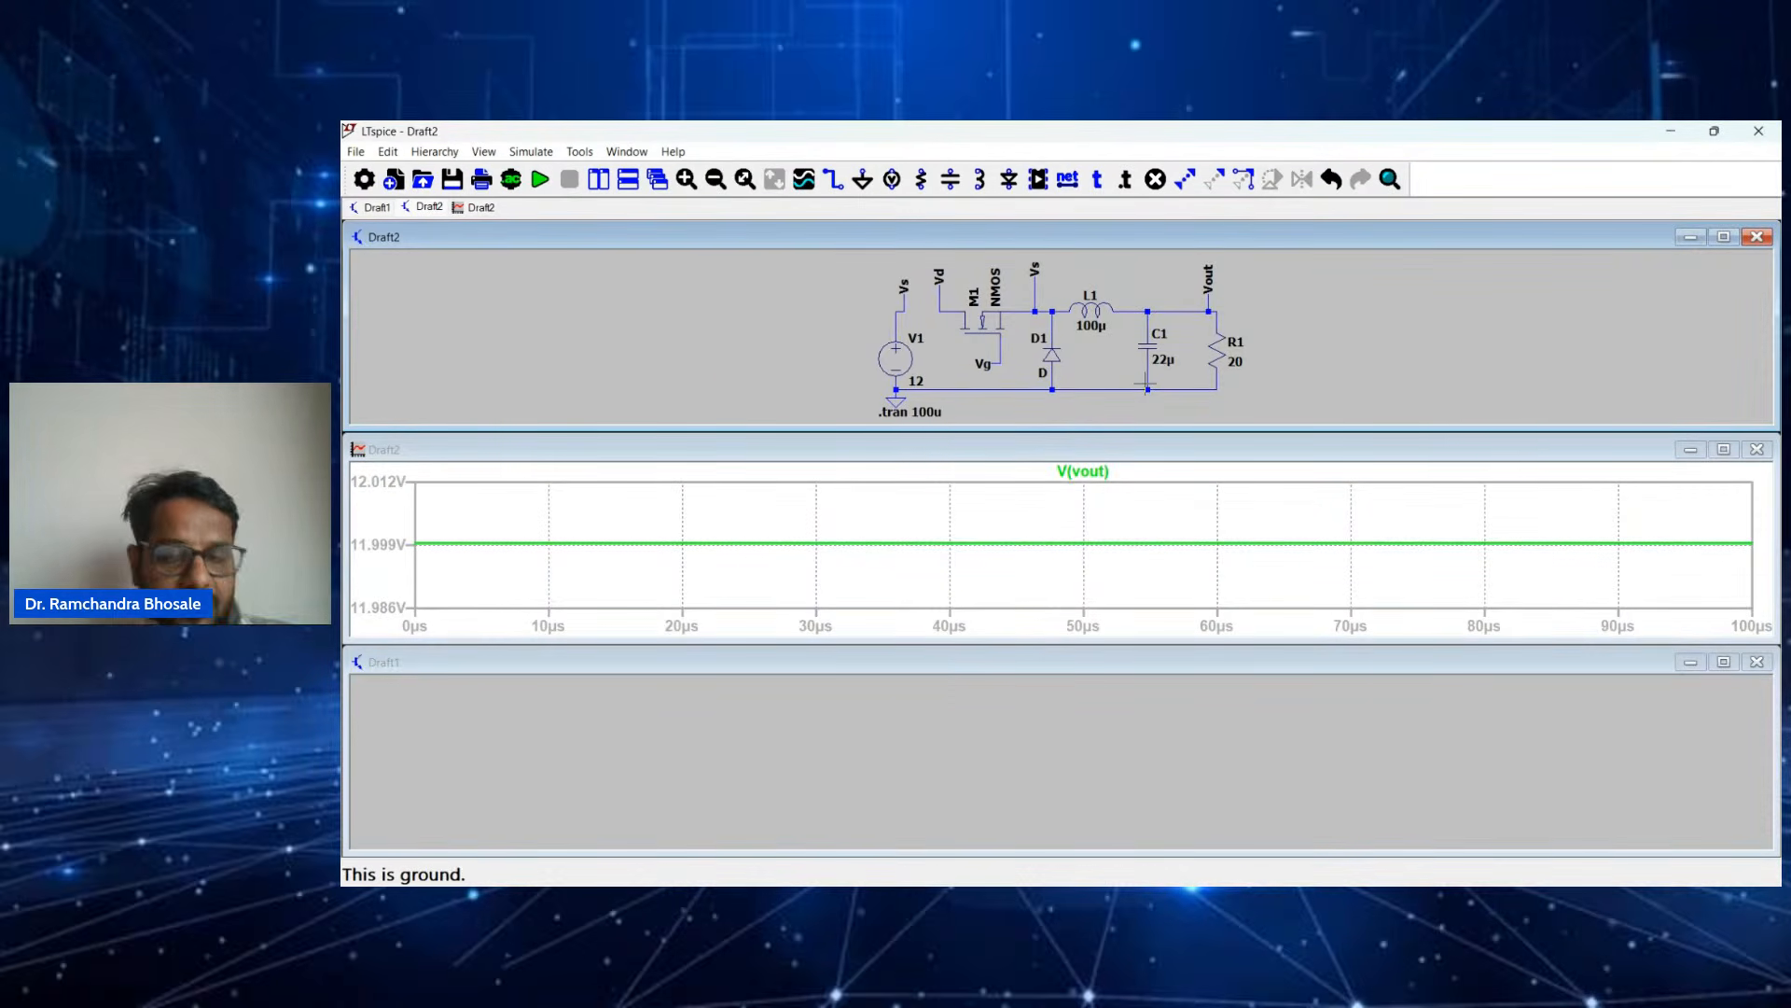
- Add the SPICE directive .ic V(Vout)=0 below the circuit, beside the .tran 100u directive
click(1724, 236)
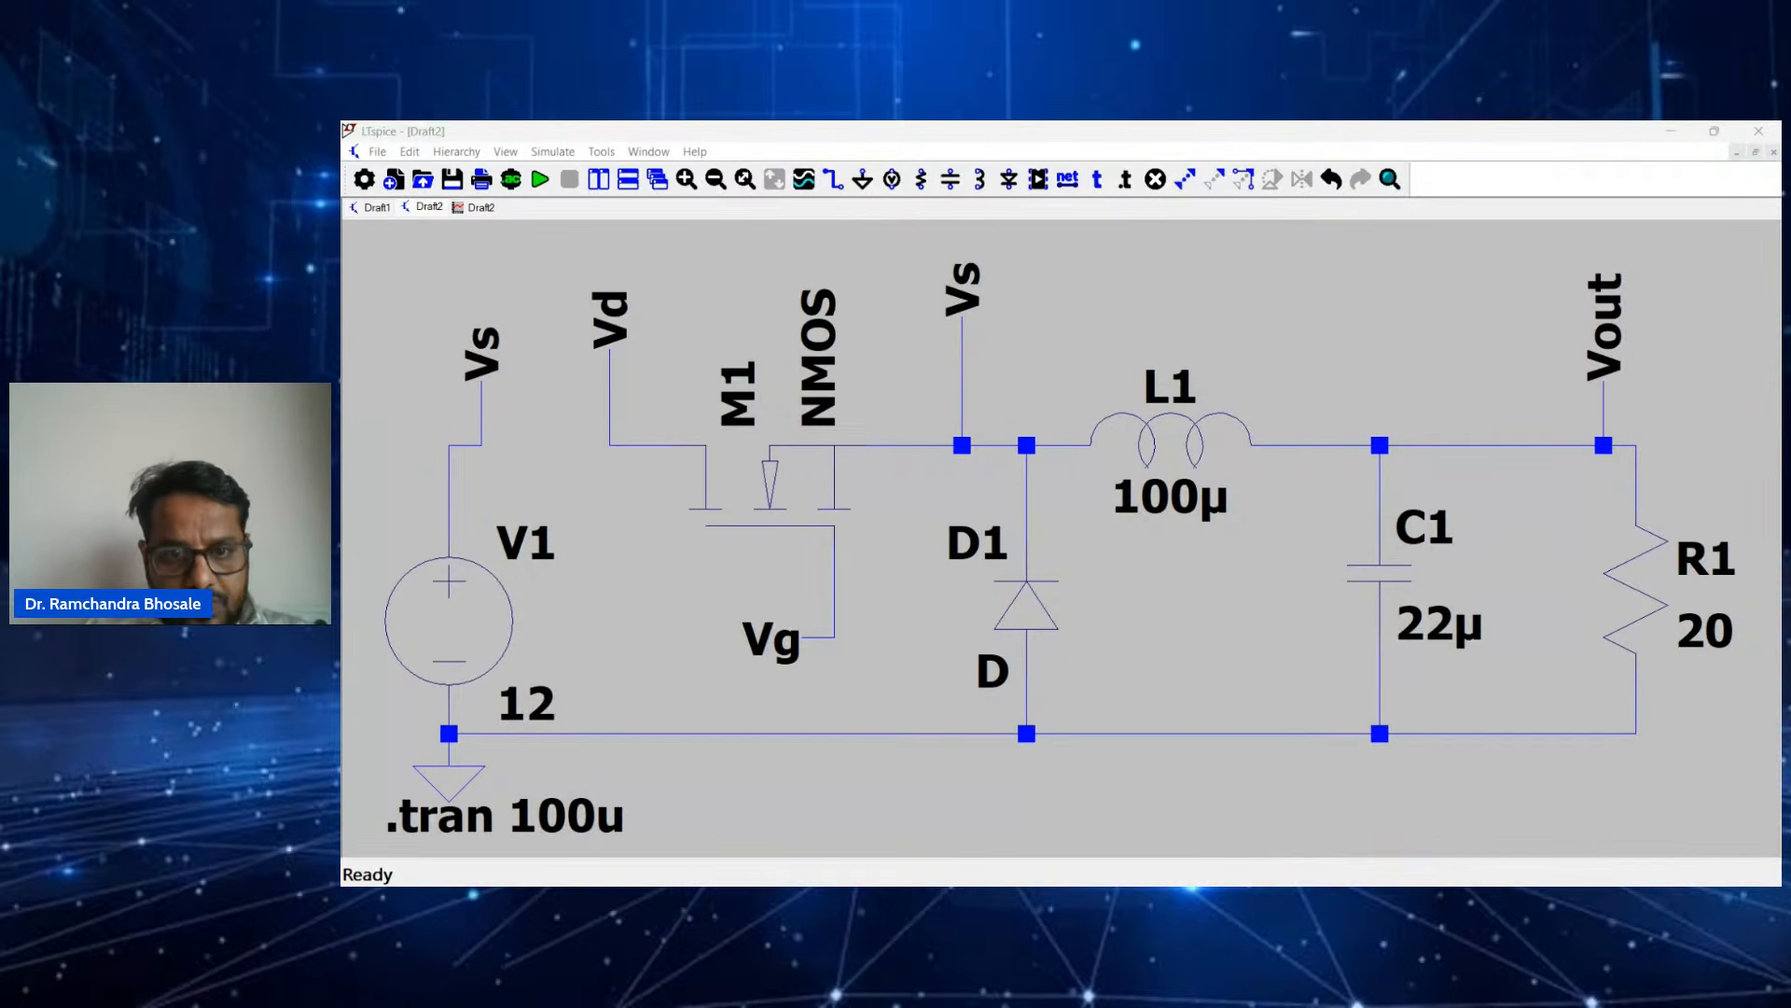
key(Return)
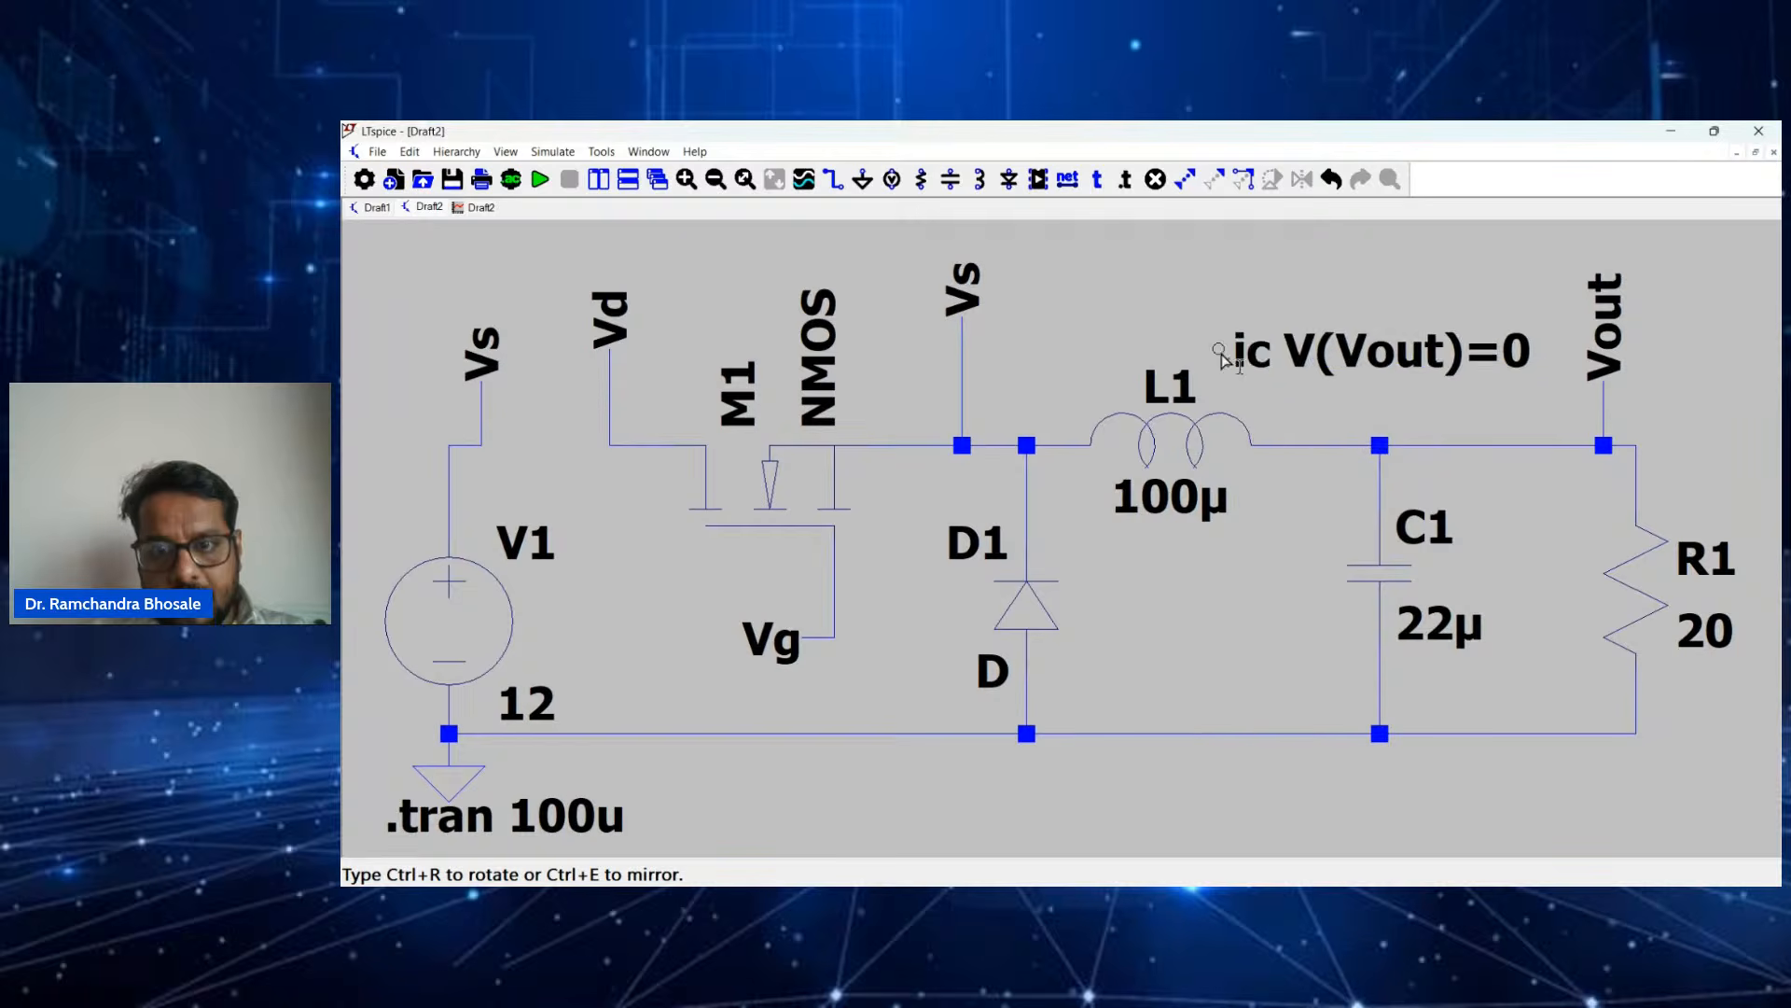
click(709, 819)
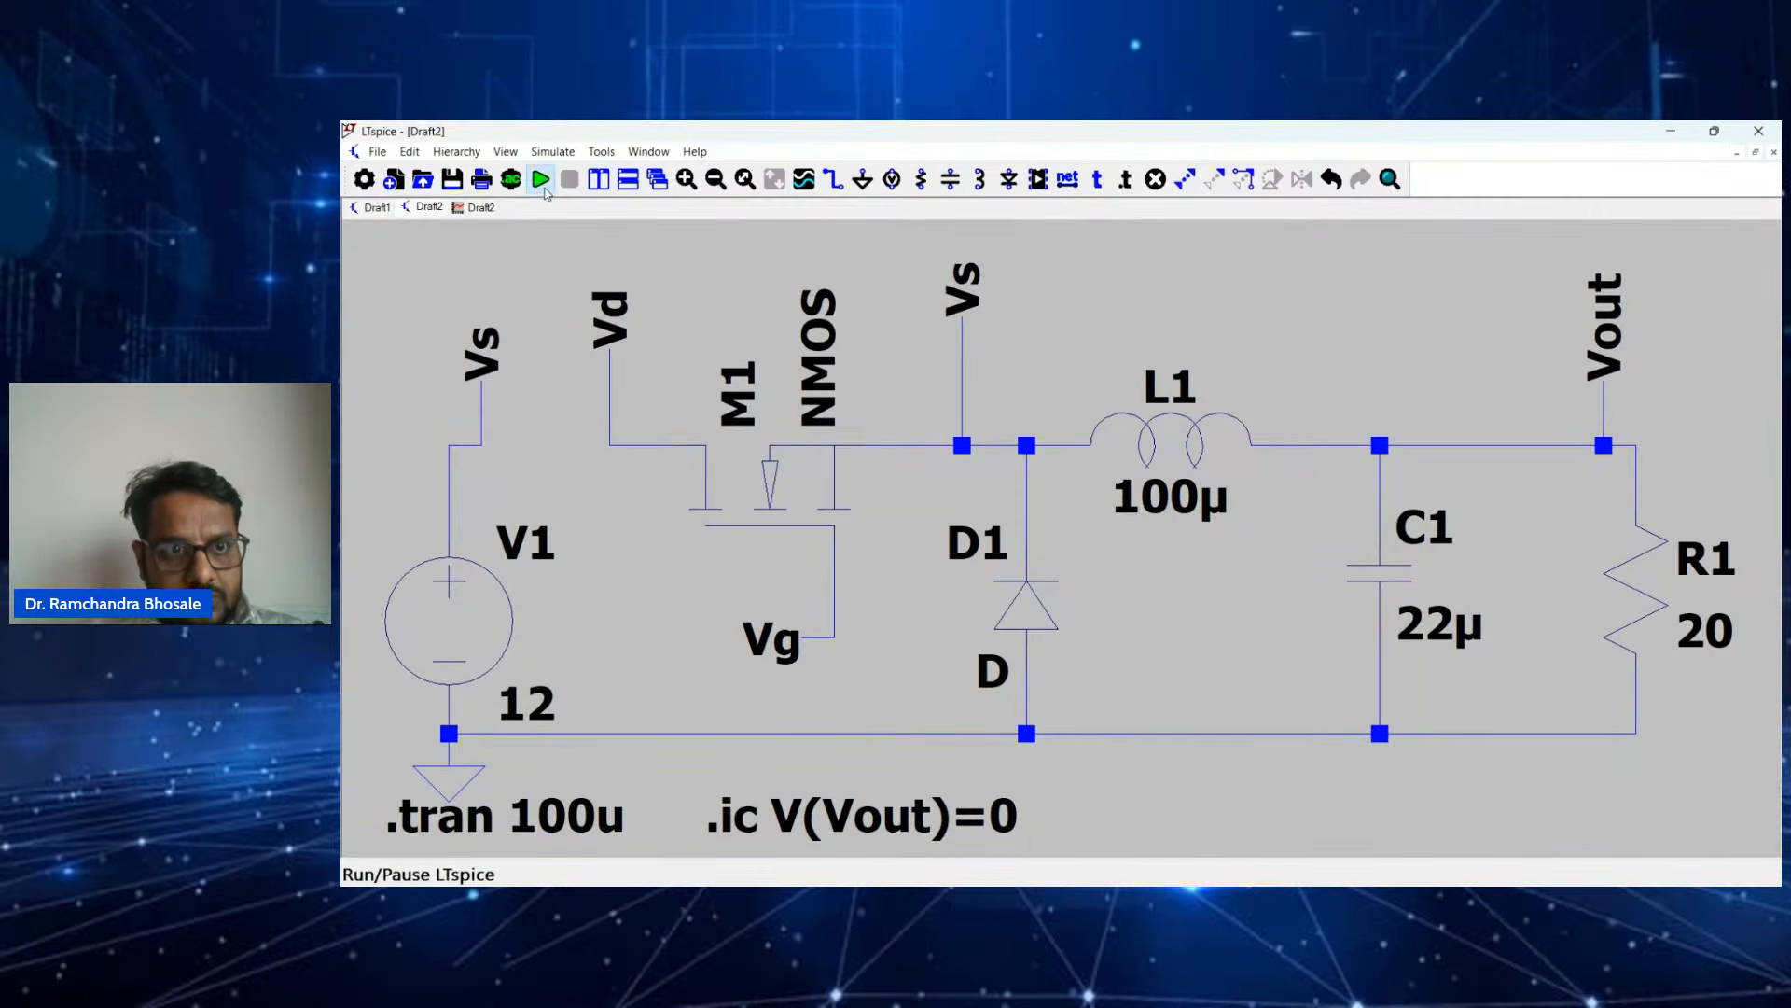
- Rerun the transient simulation, then add the SPICE directive .ic I(L1)=0 below the circuit, beside the .ic V(Vout)=0 directive
click(540, 180)
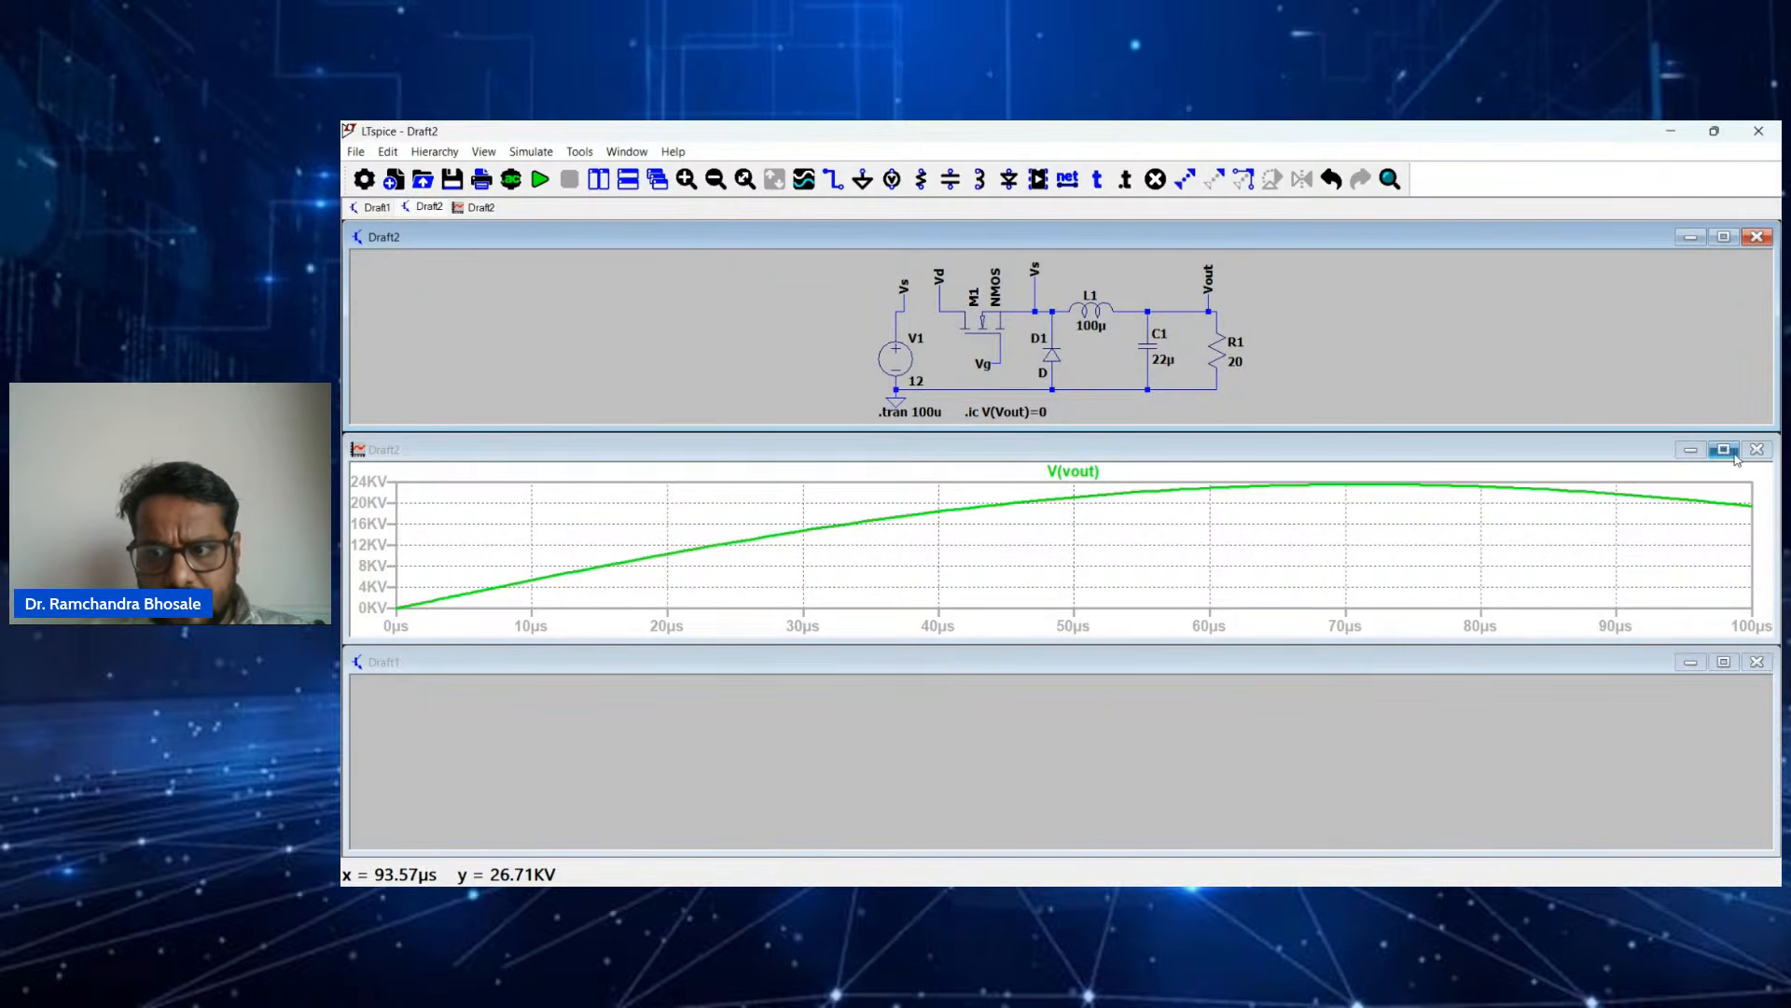
click(1723, 237)
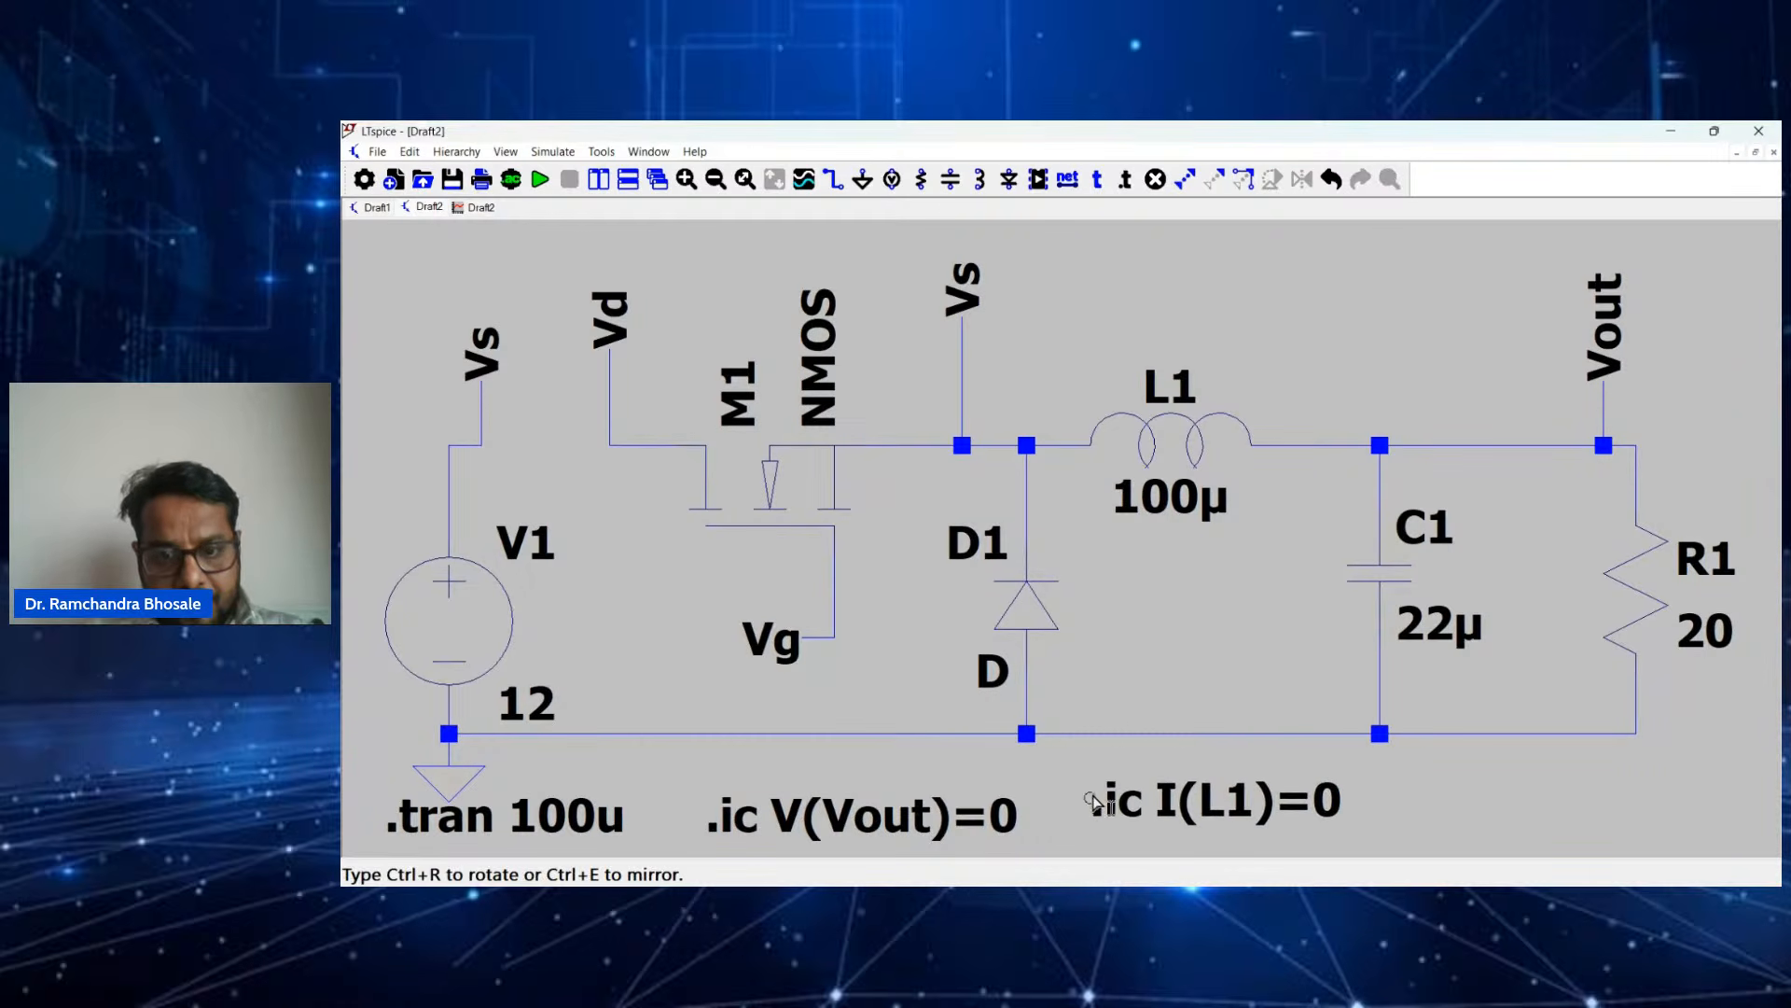
click(1078, 799)
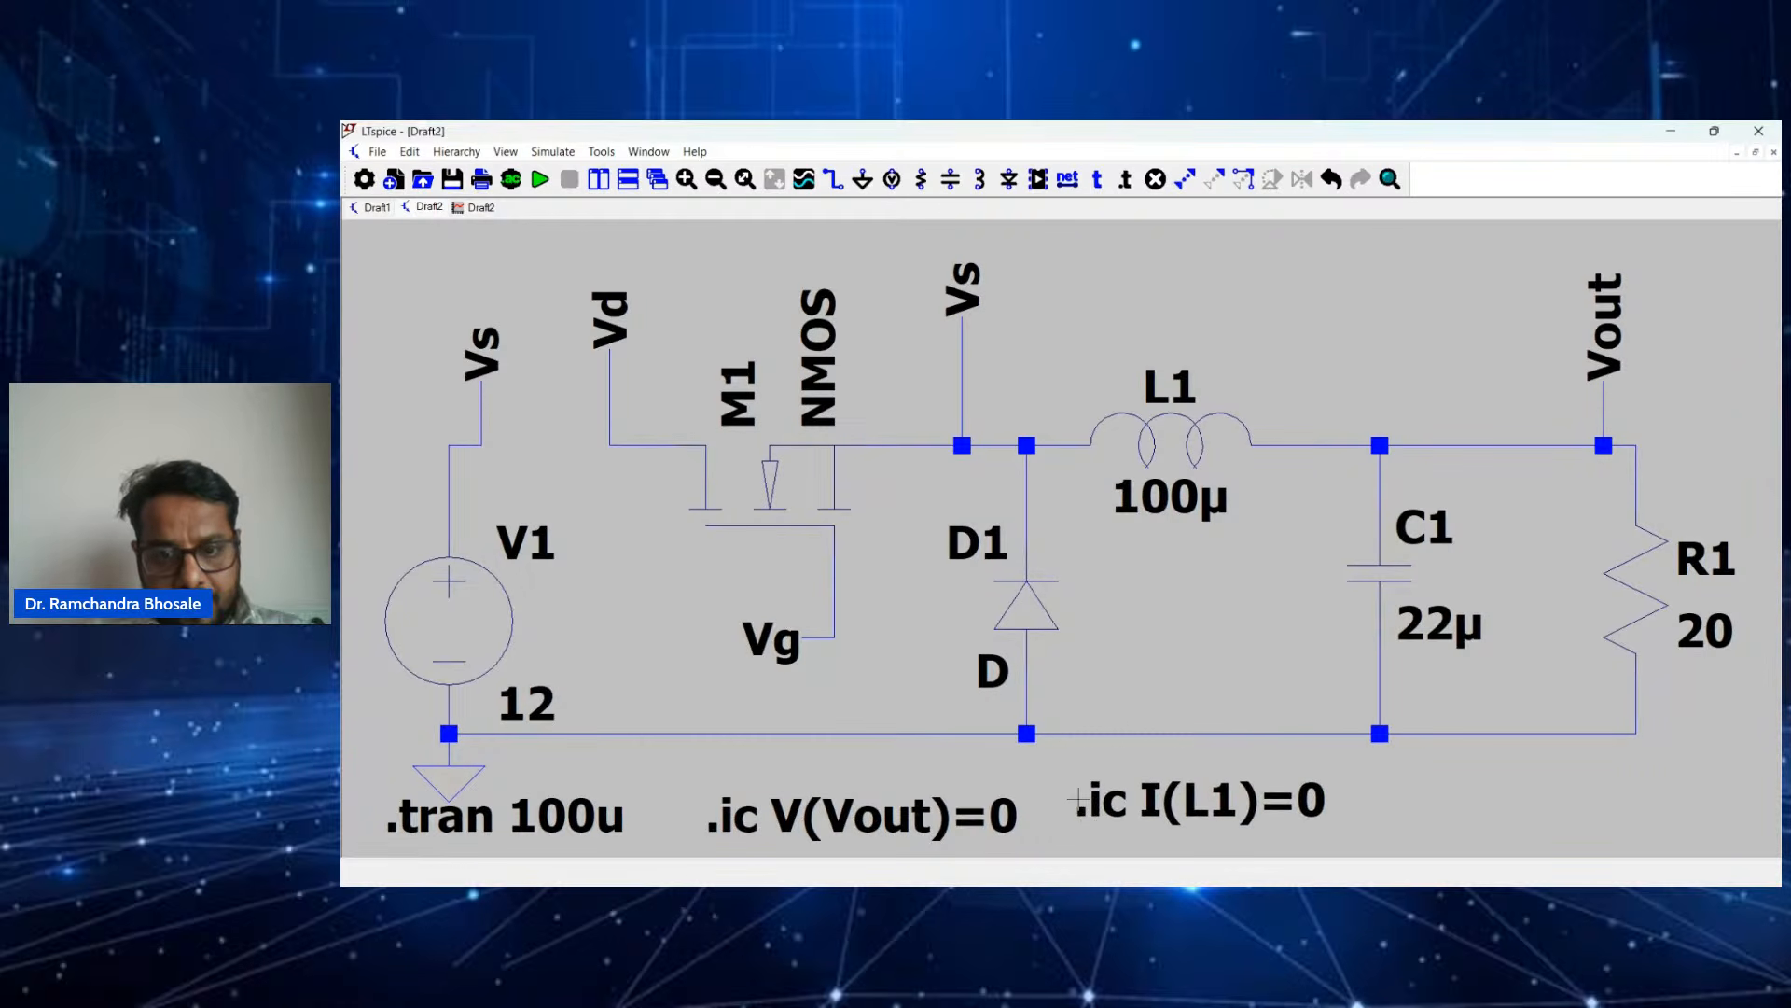
- Rerun the simulation with the inductor current condition, then close the Vout plot and return to the full-size schematic
click(539, 180)
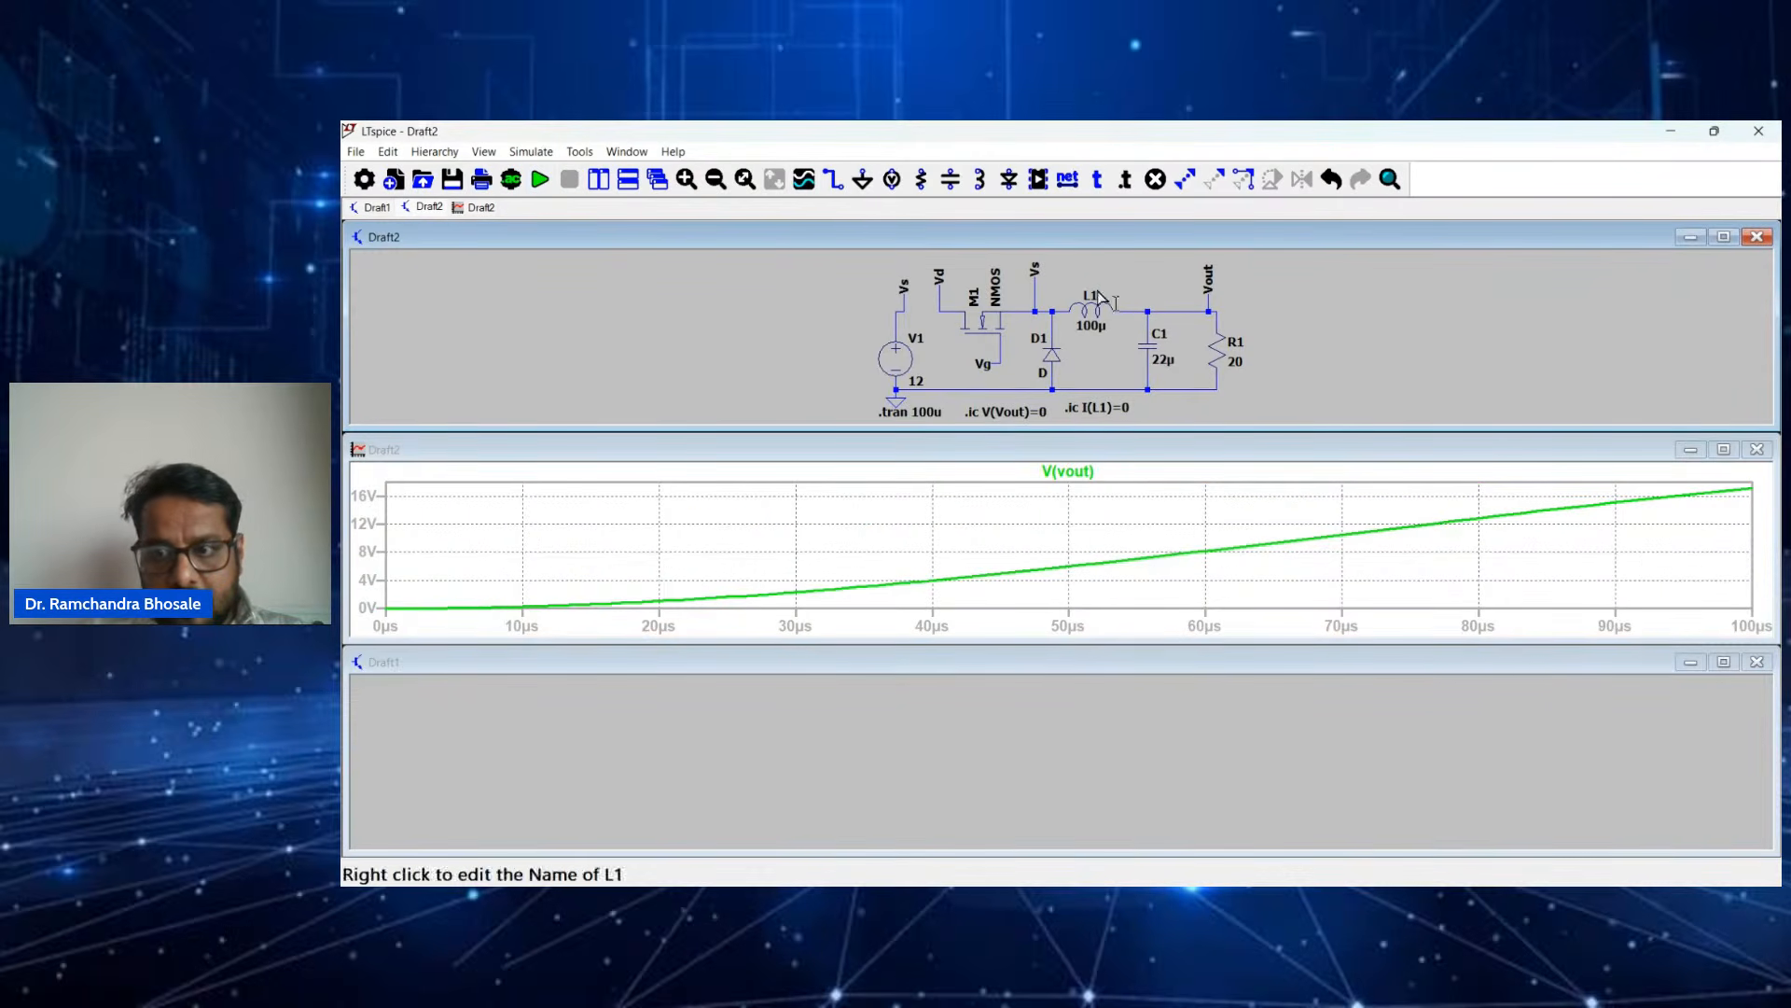
click(1757, 449)
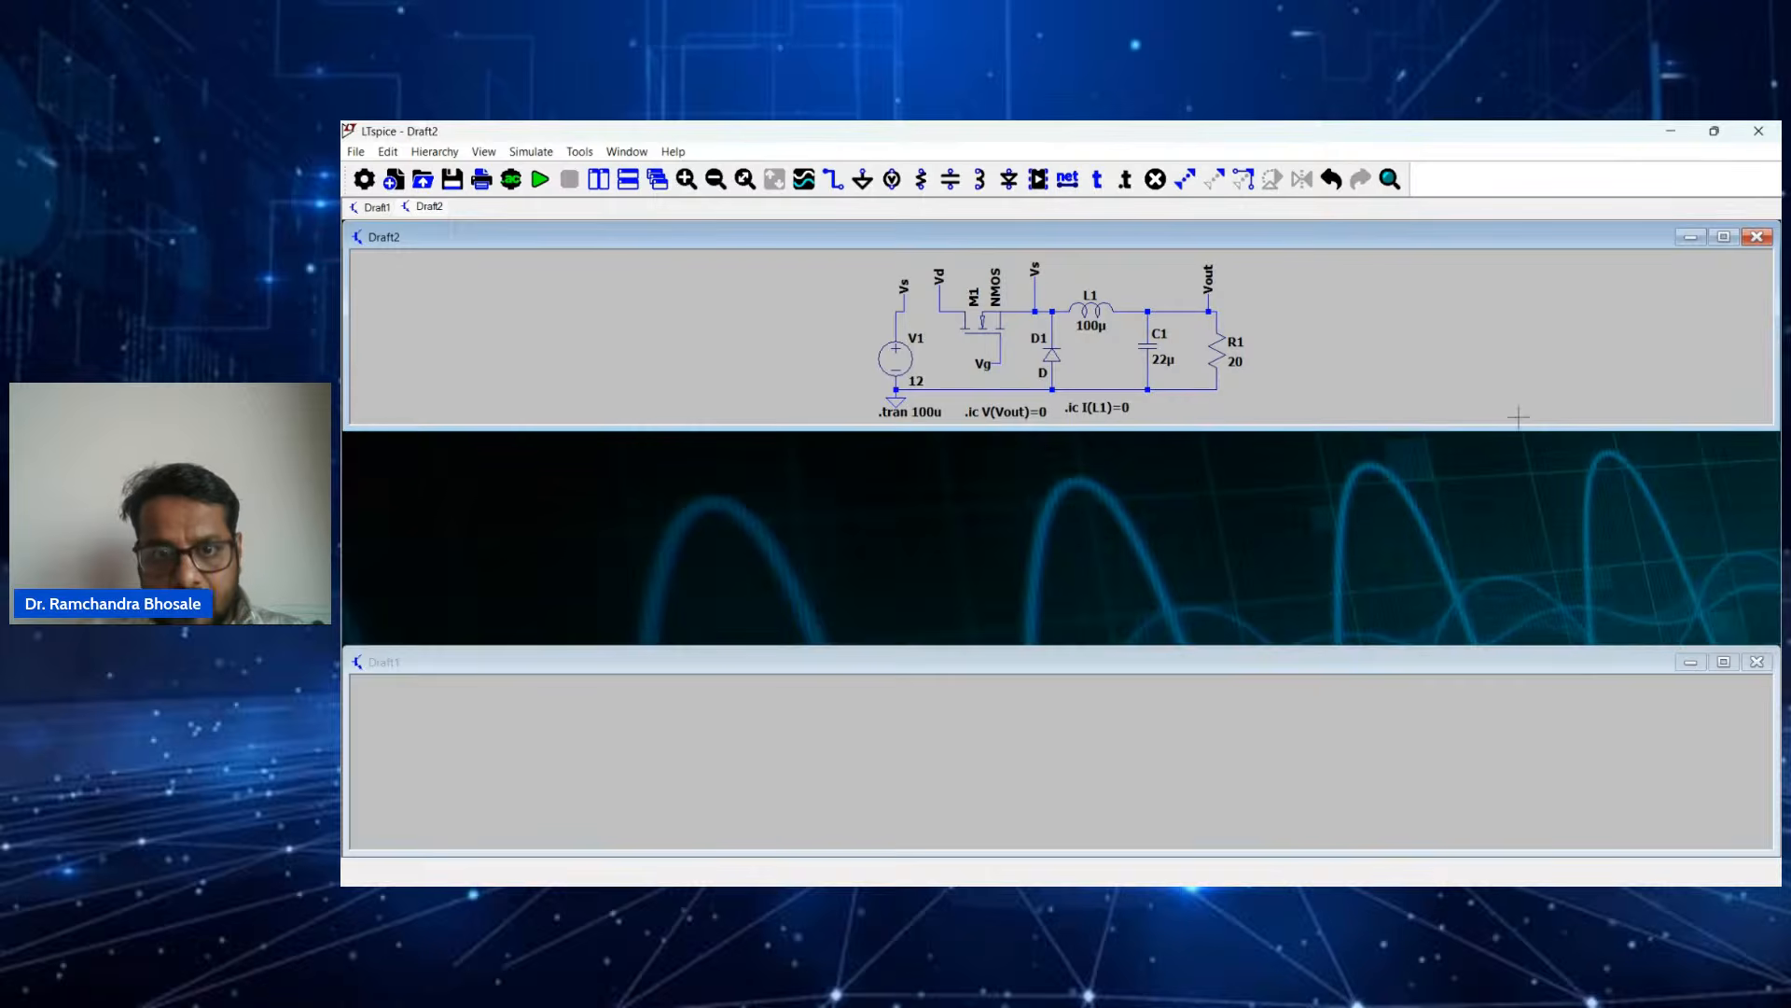
click(1723, 236)
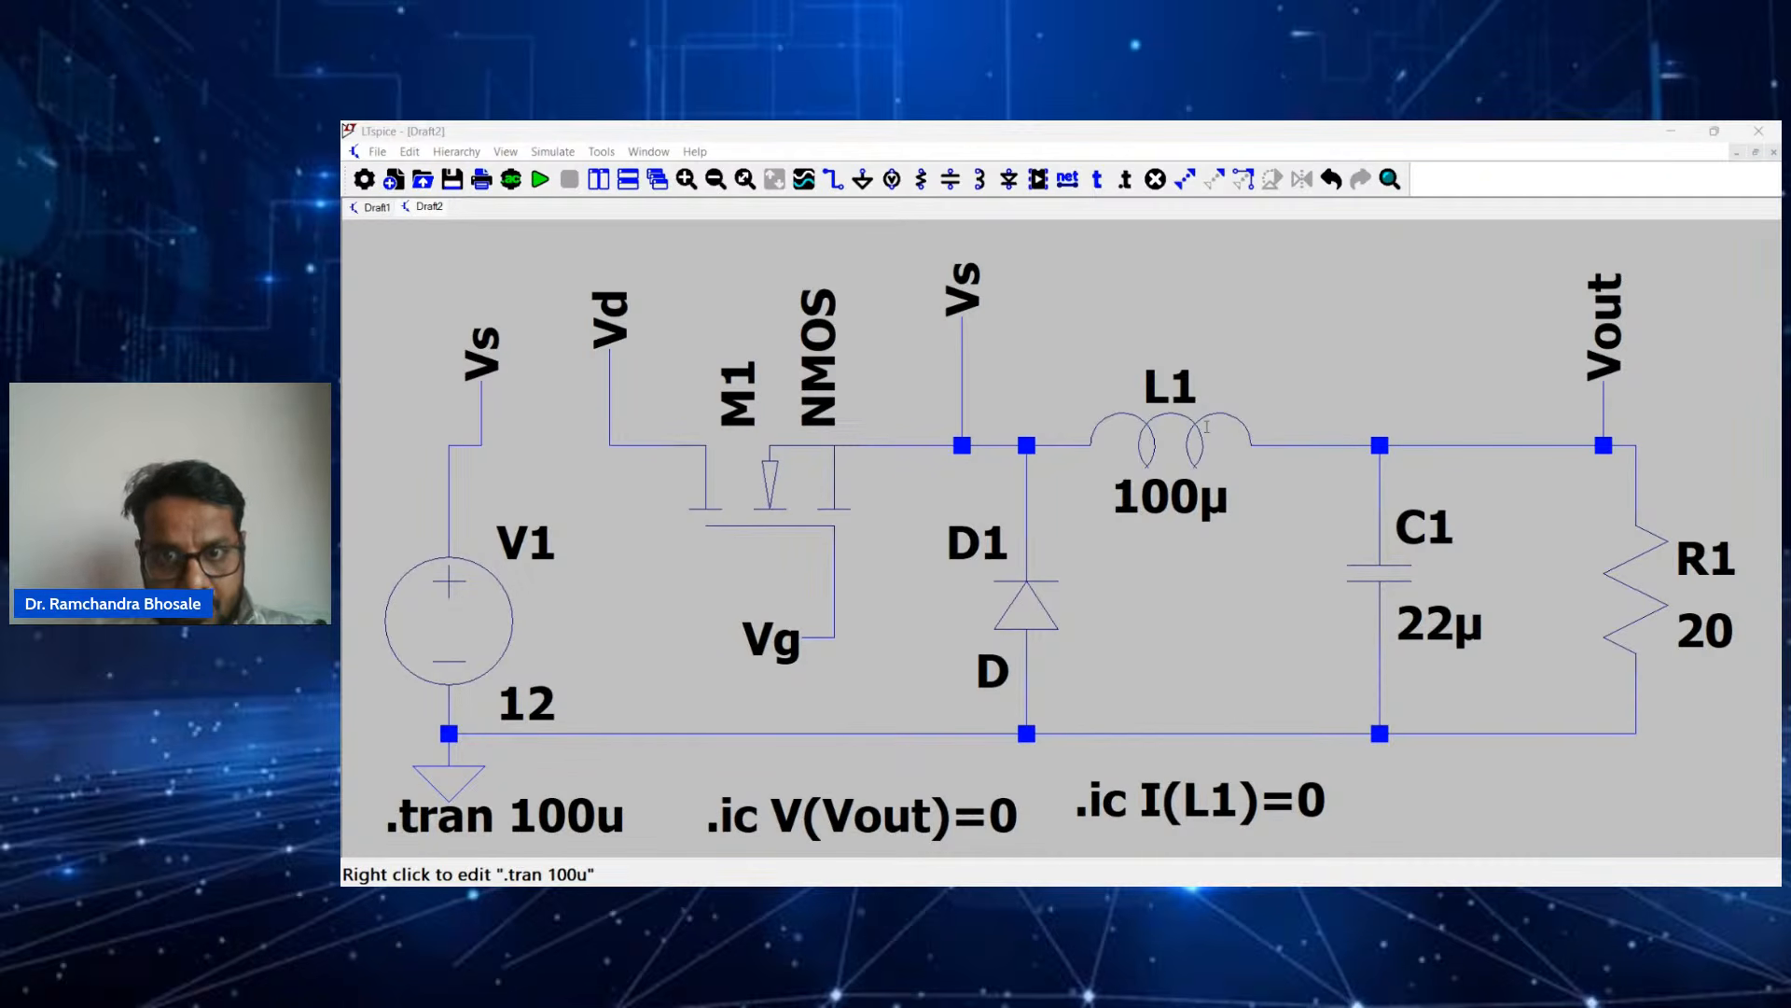
- Set the transient stop time to 1, rerun the simulation and inspect the Vout waveform at full size
key(Return)
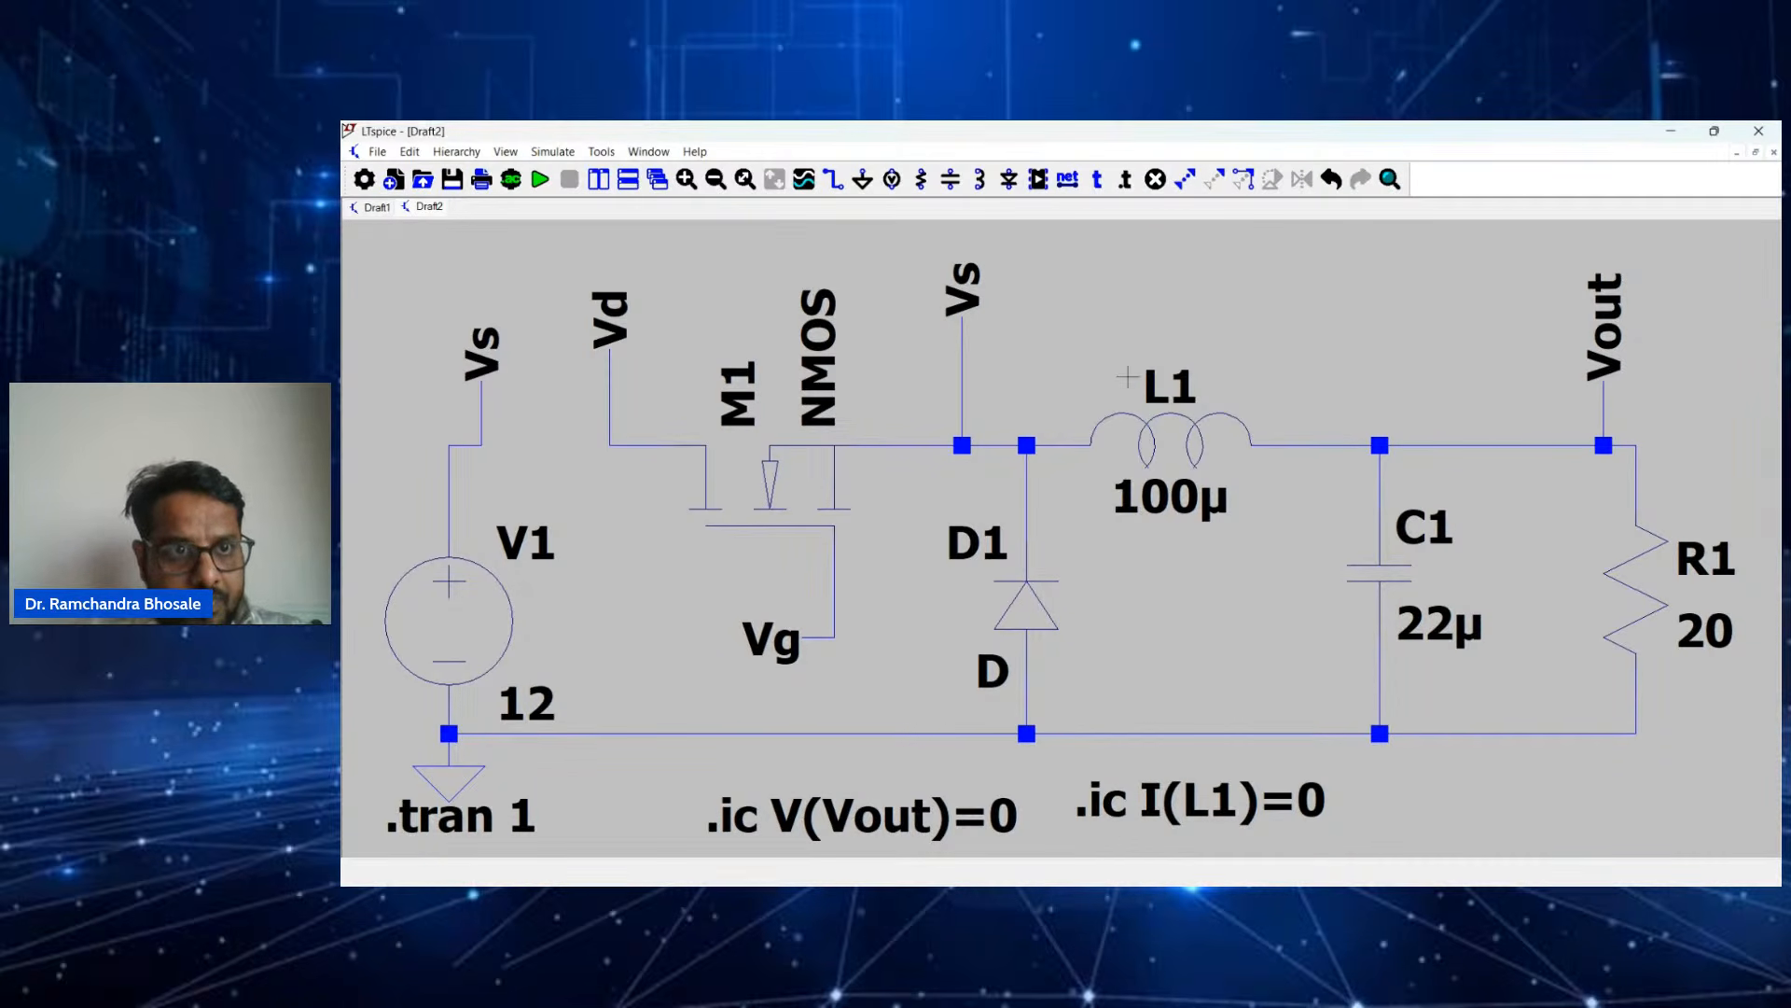
click(540, 178)
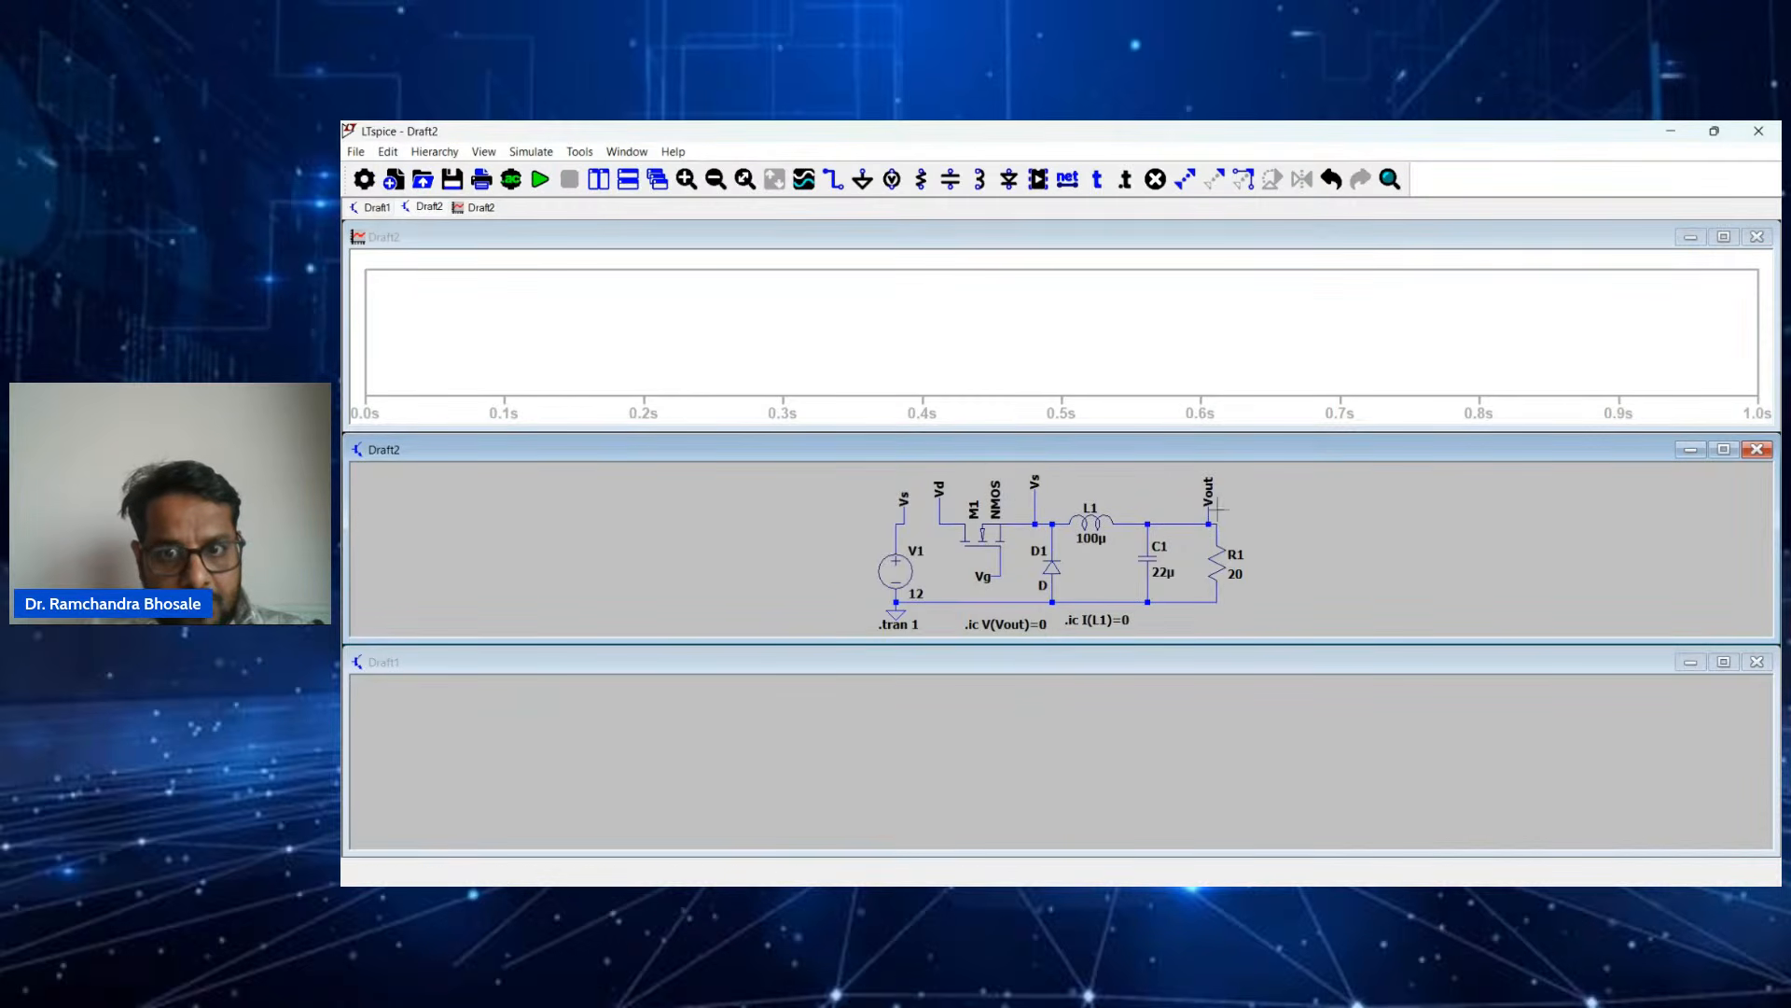
click(1212, 515)
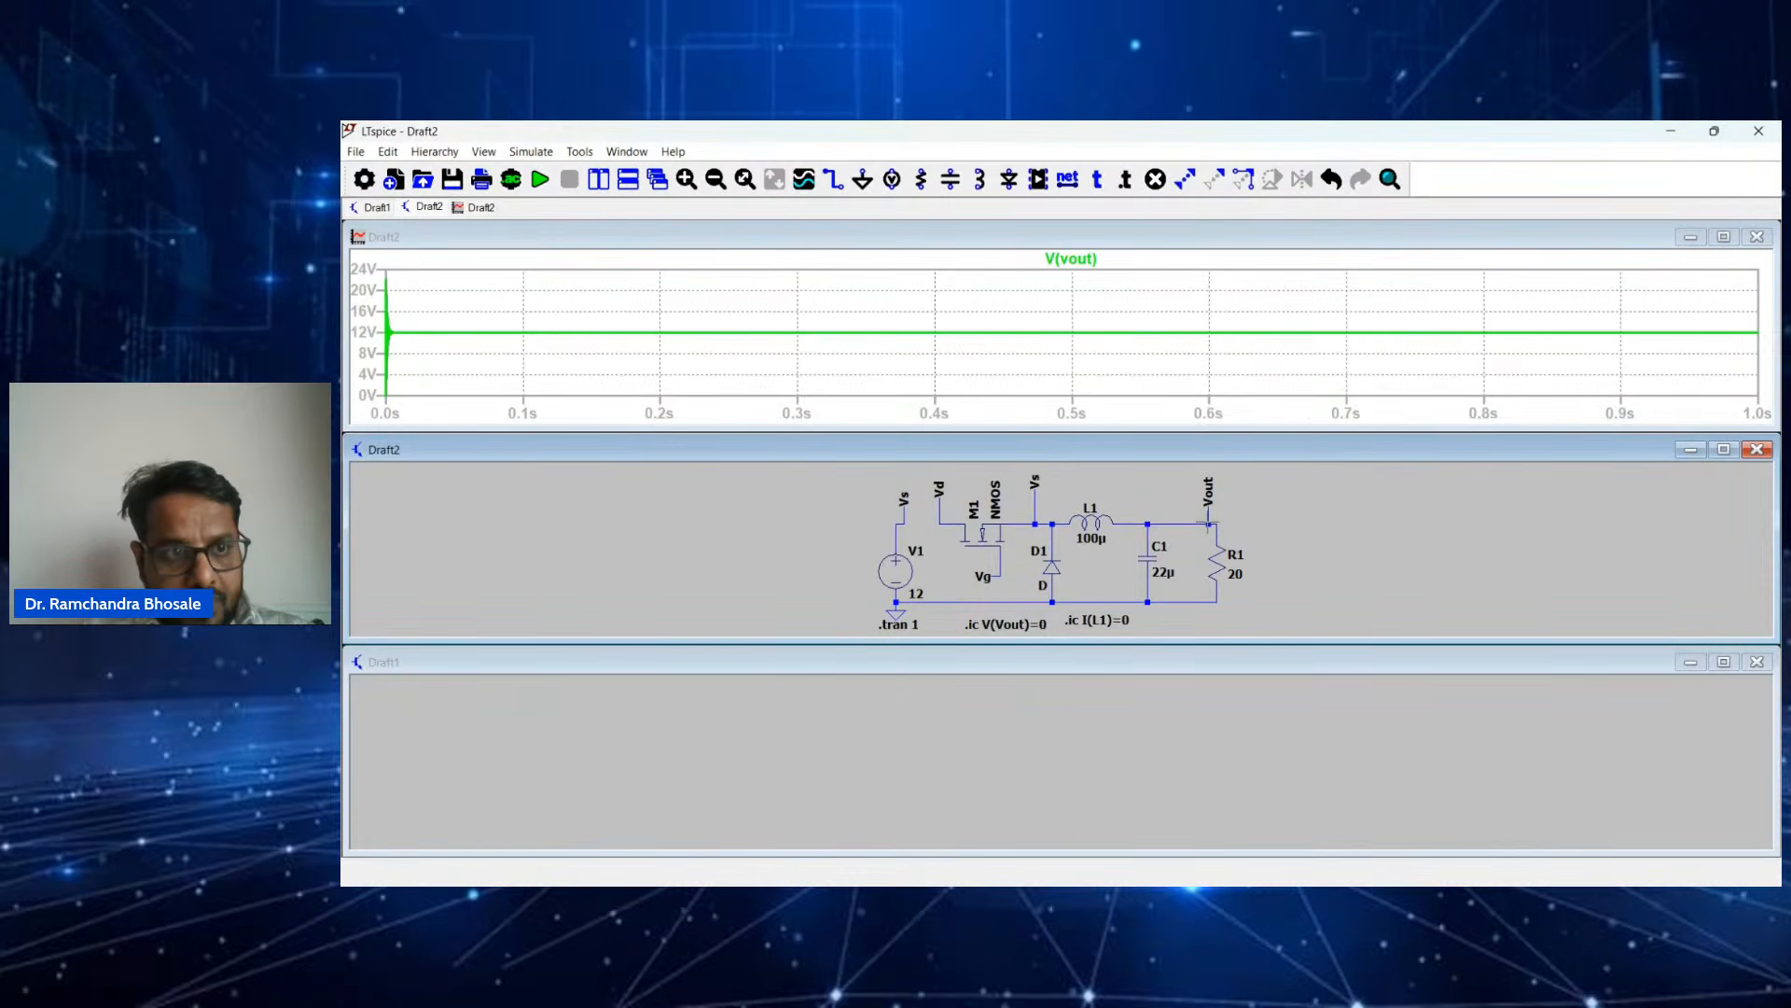
click(1723, 237)
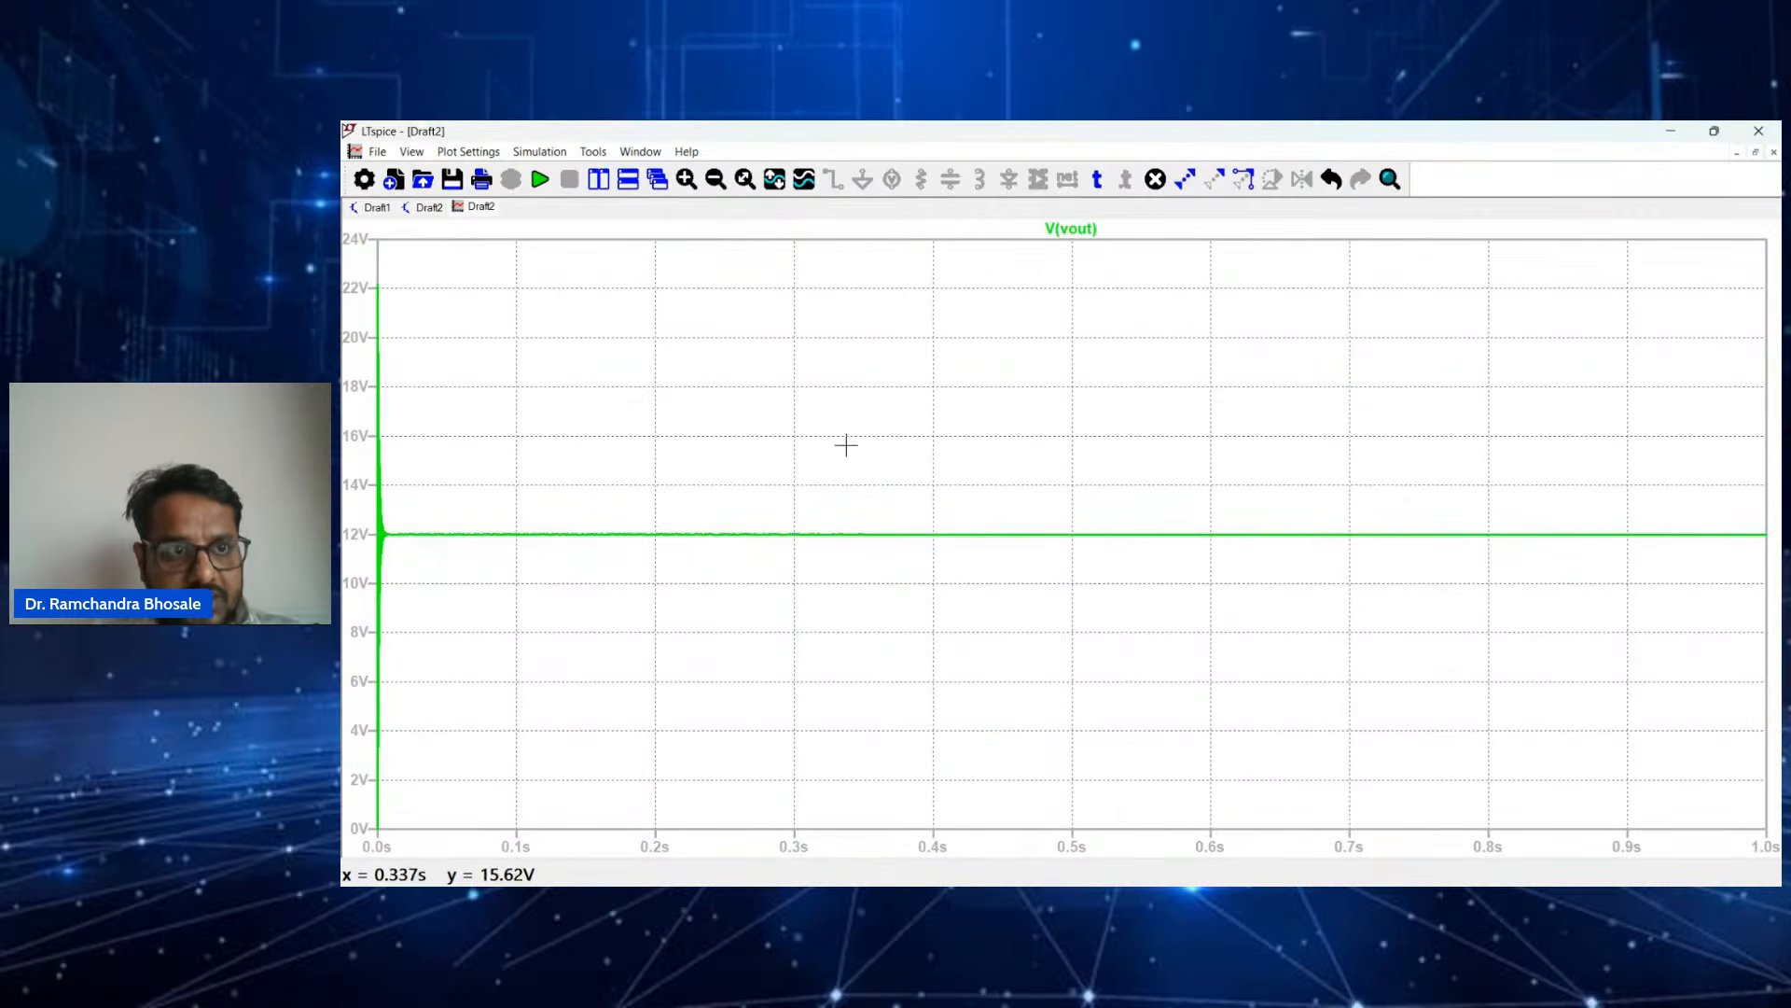
click(424, 208)
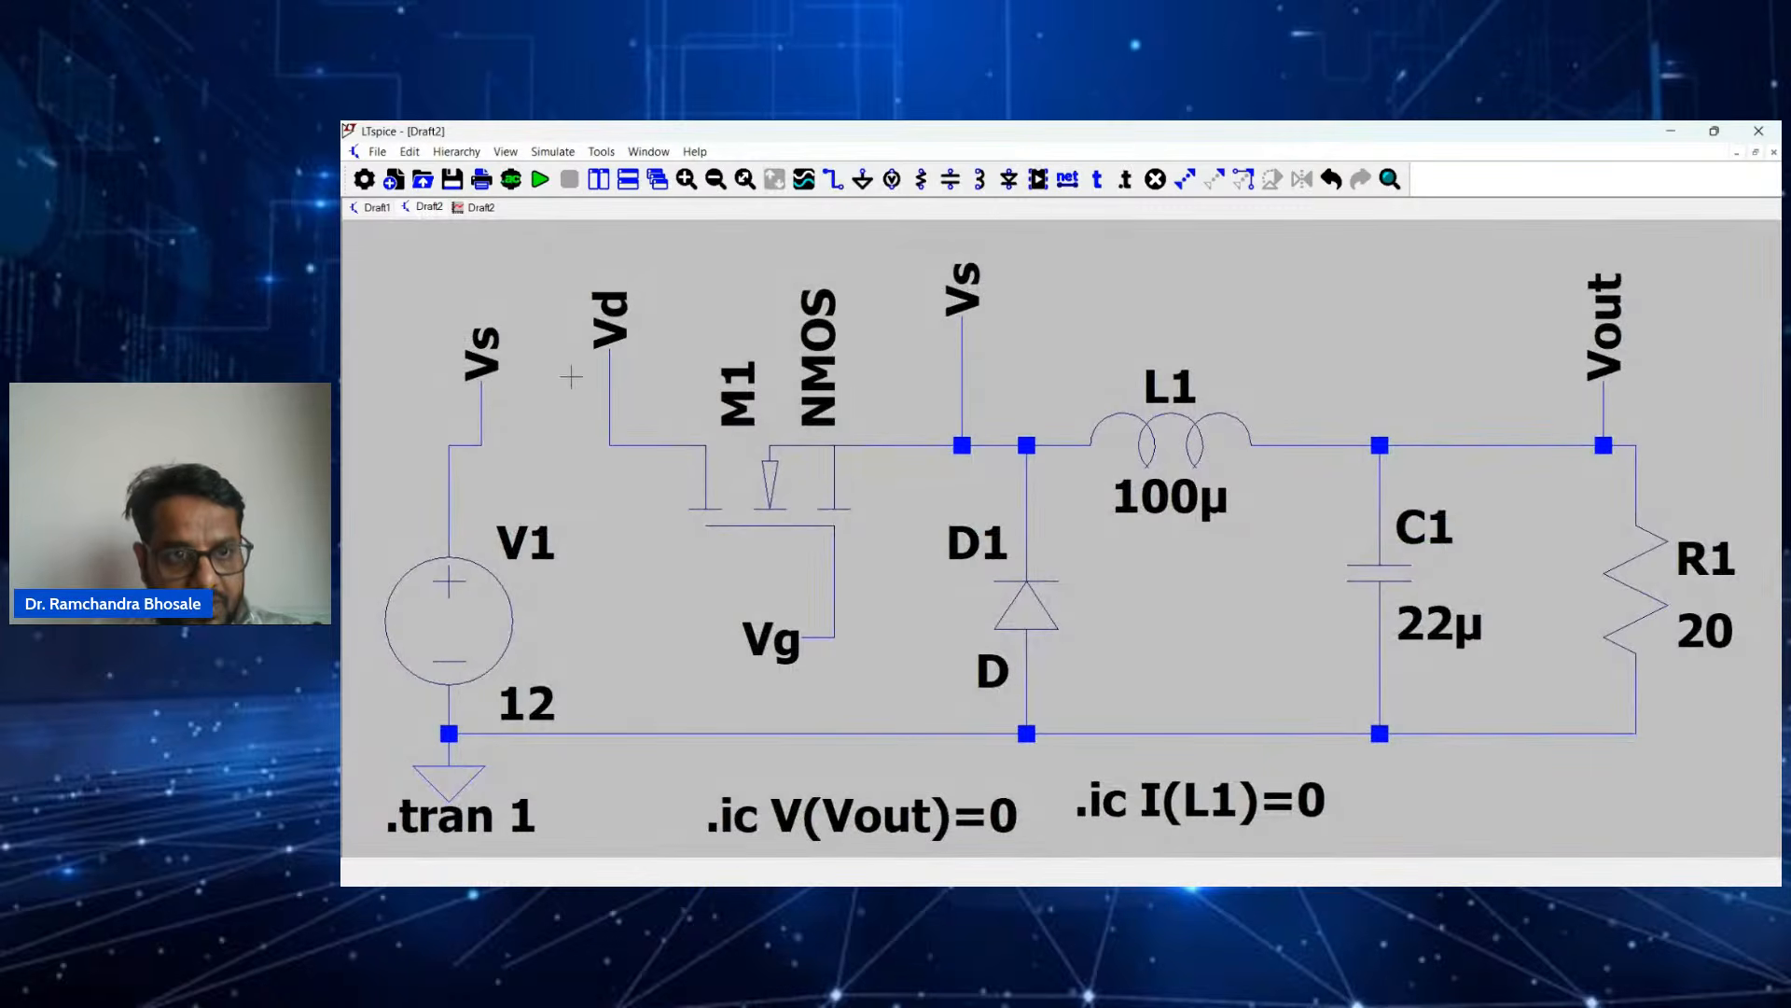
- Wire the Vd node back to the Vs label node above V1
click(833, 180)
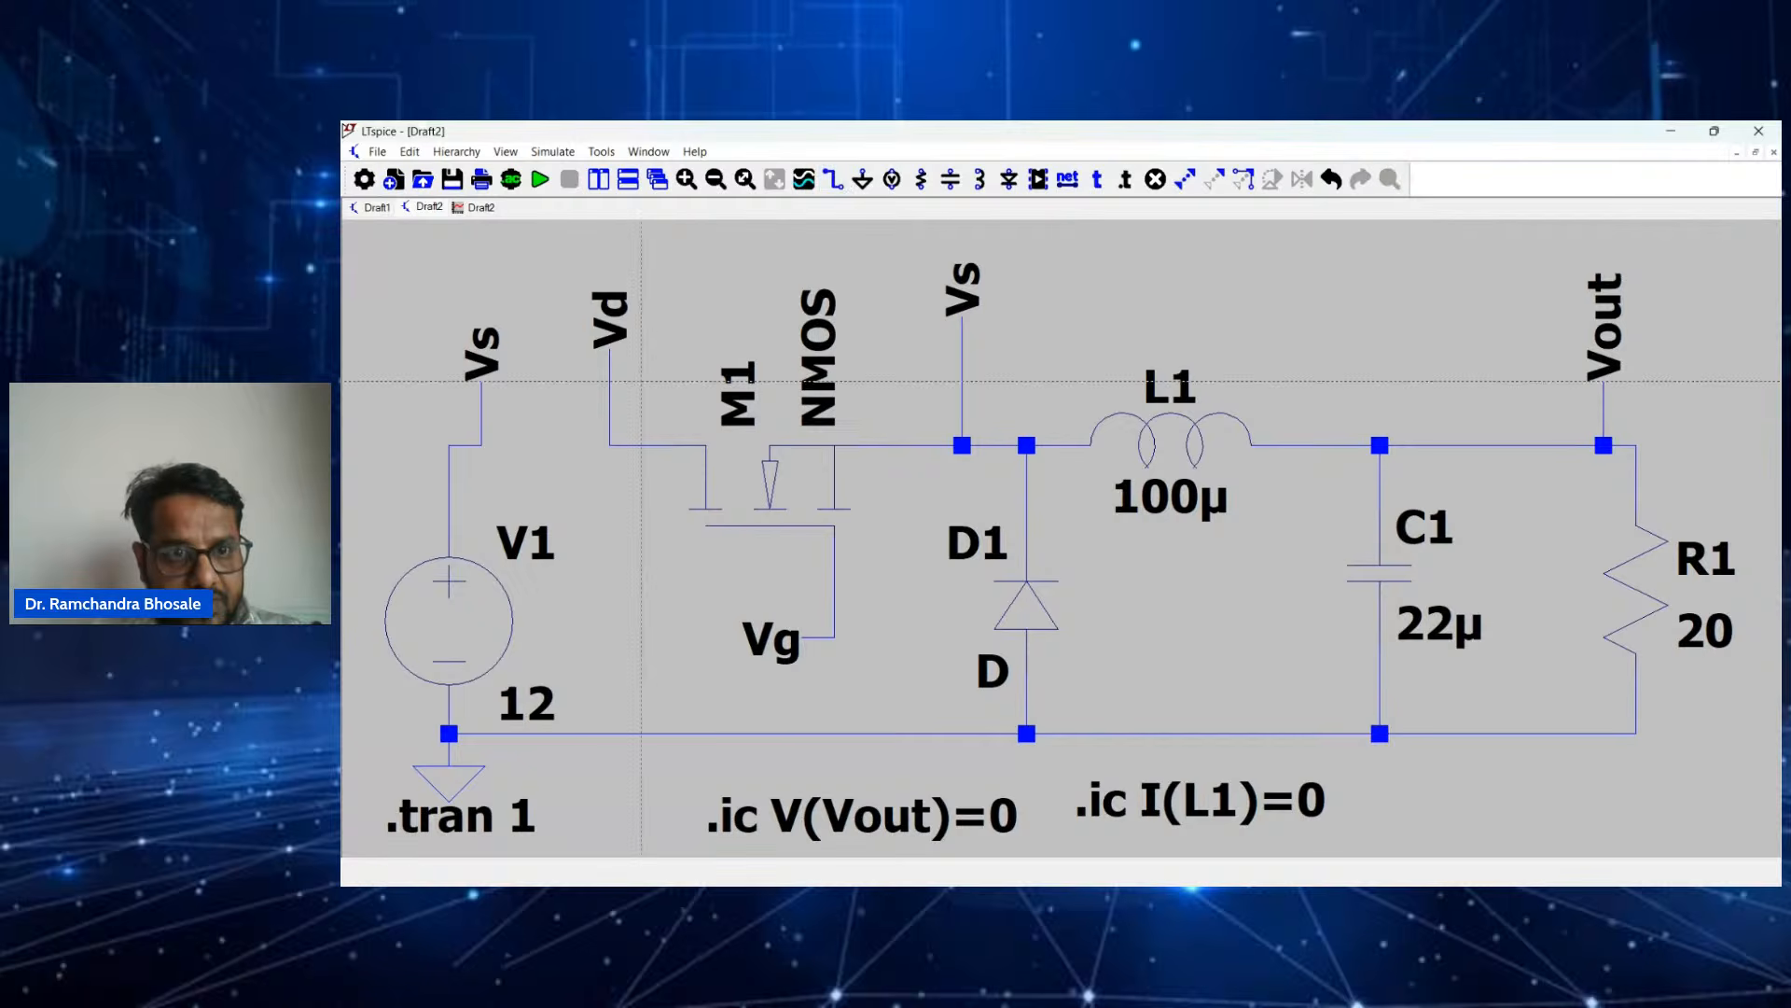
click(610, 445)
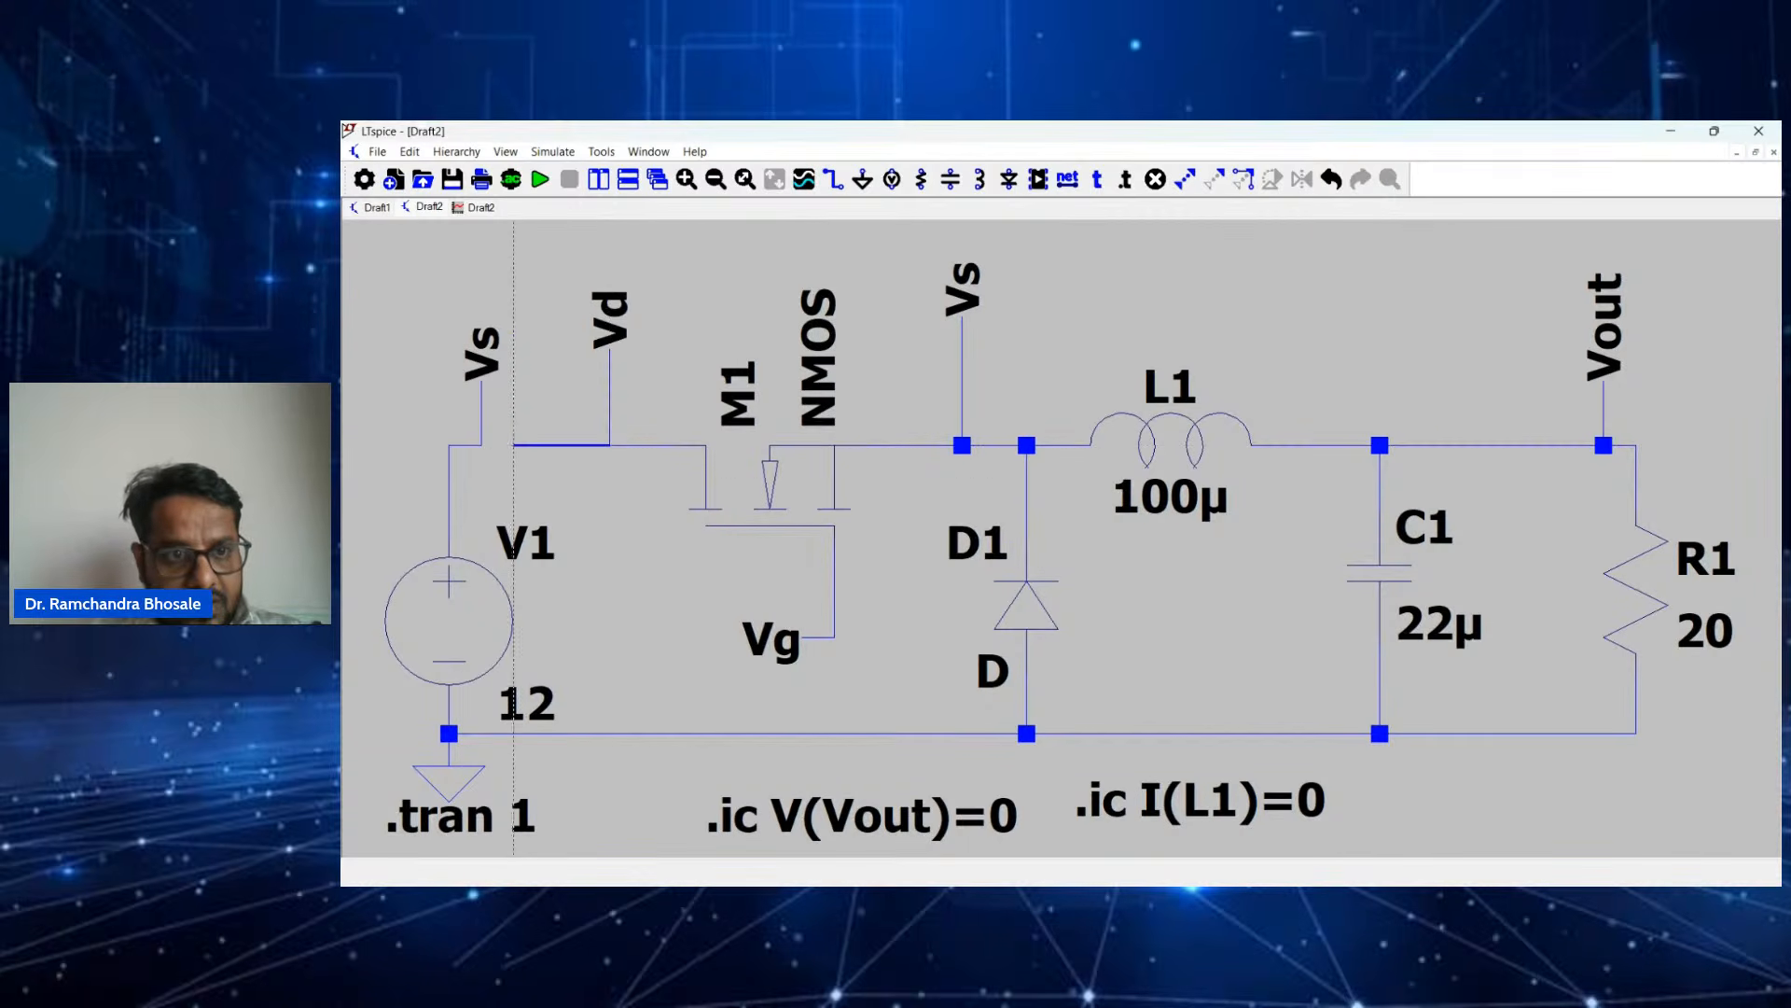
click(482, 445)
key(Escape)
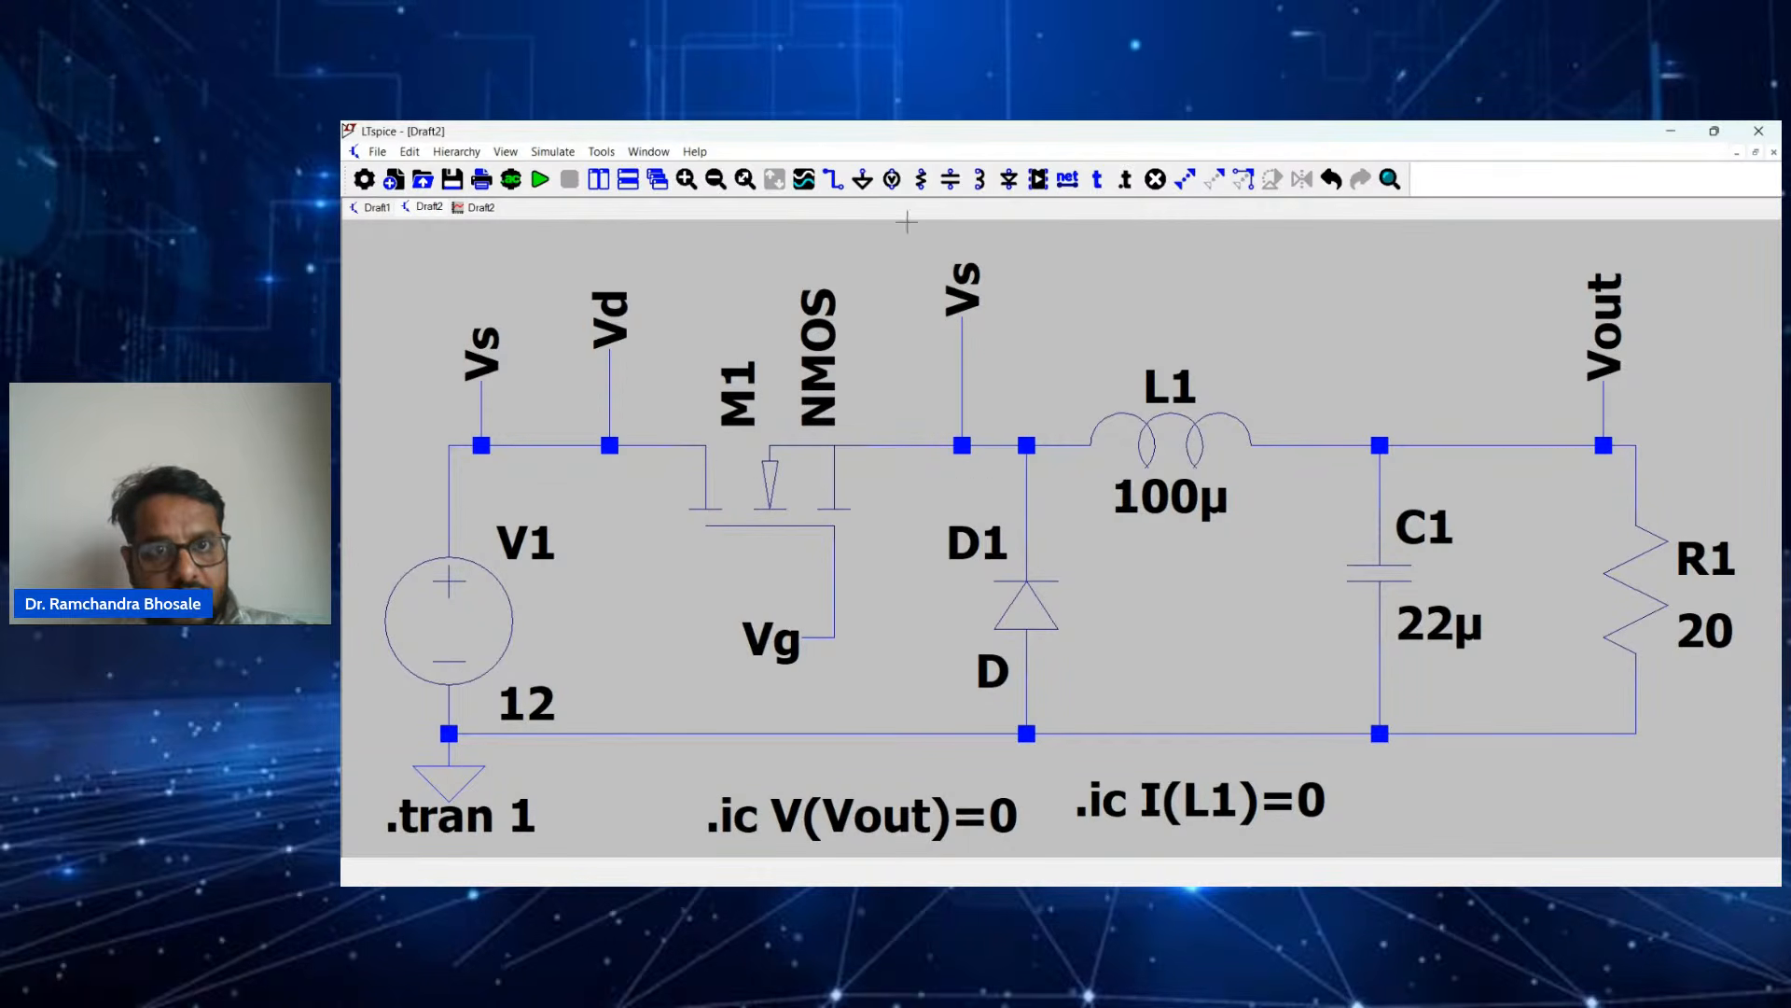
- Place voltage source V2 just below the Vg node of M1
click(892, 179)
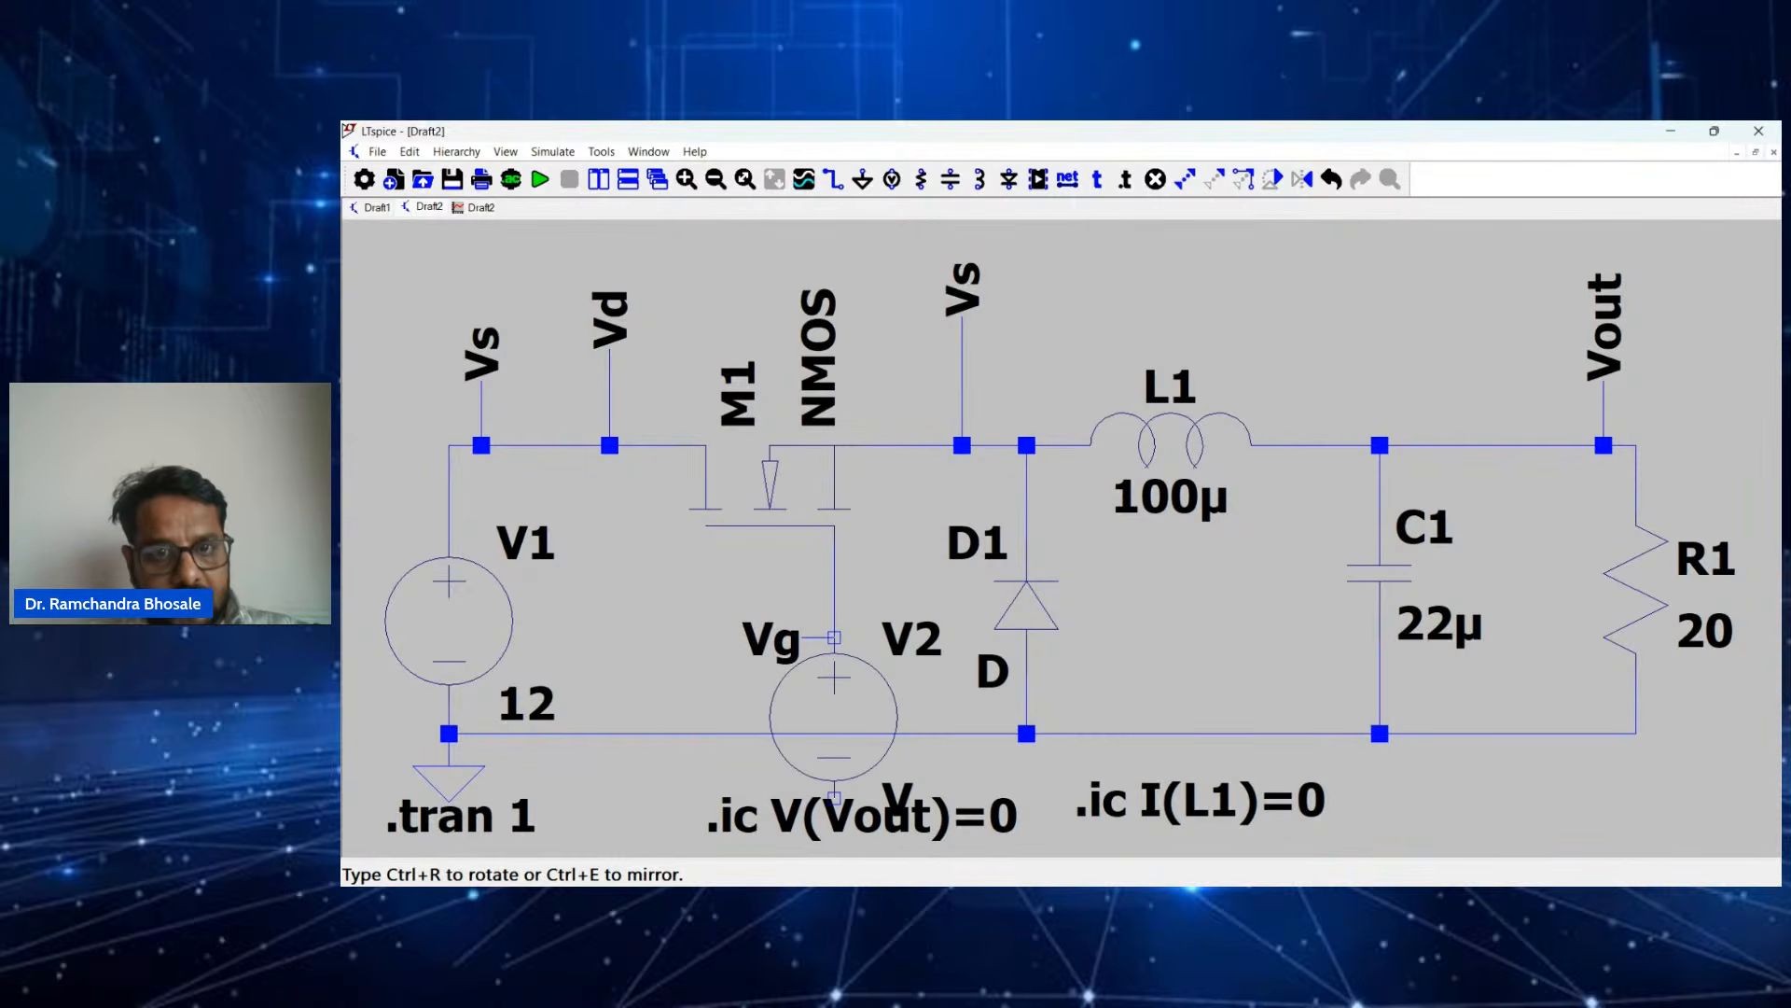
key(Escape)
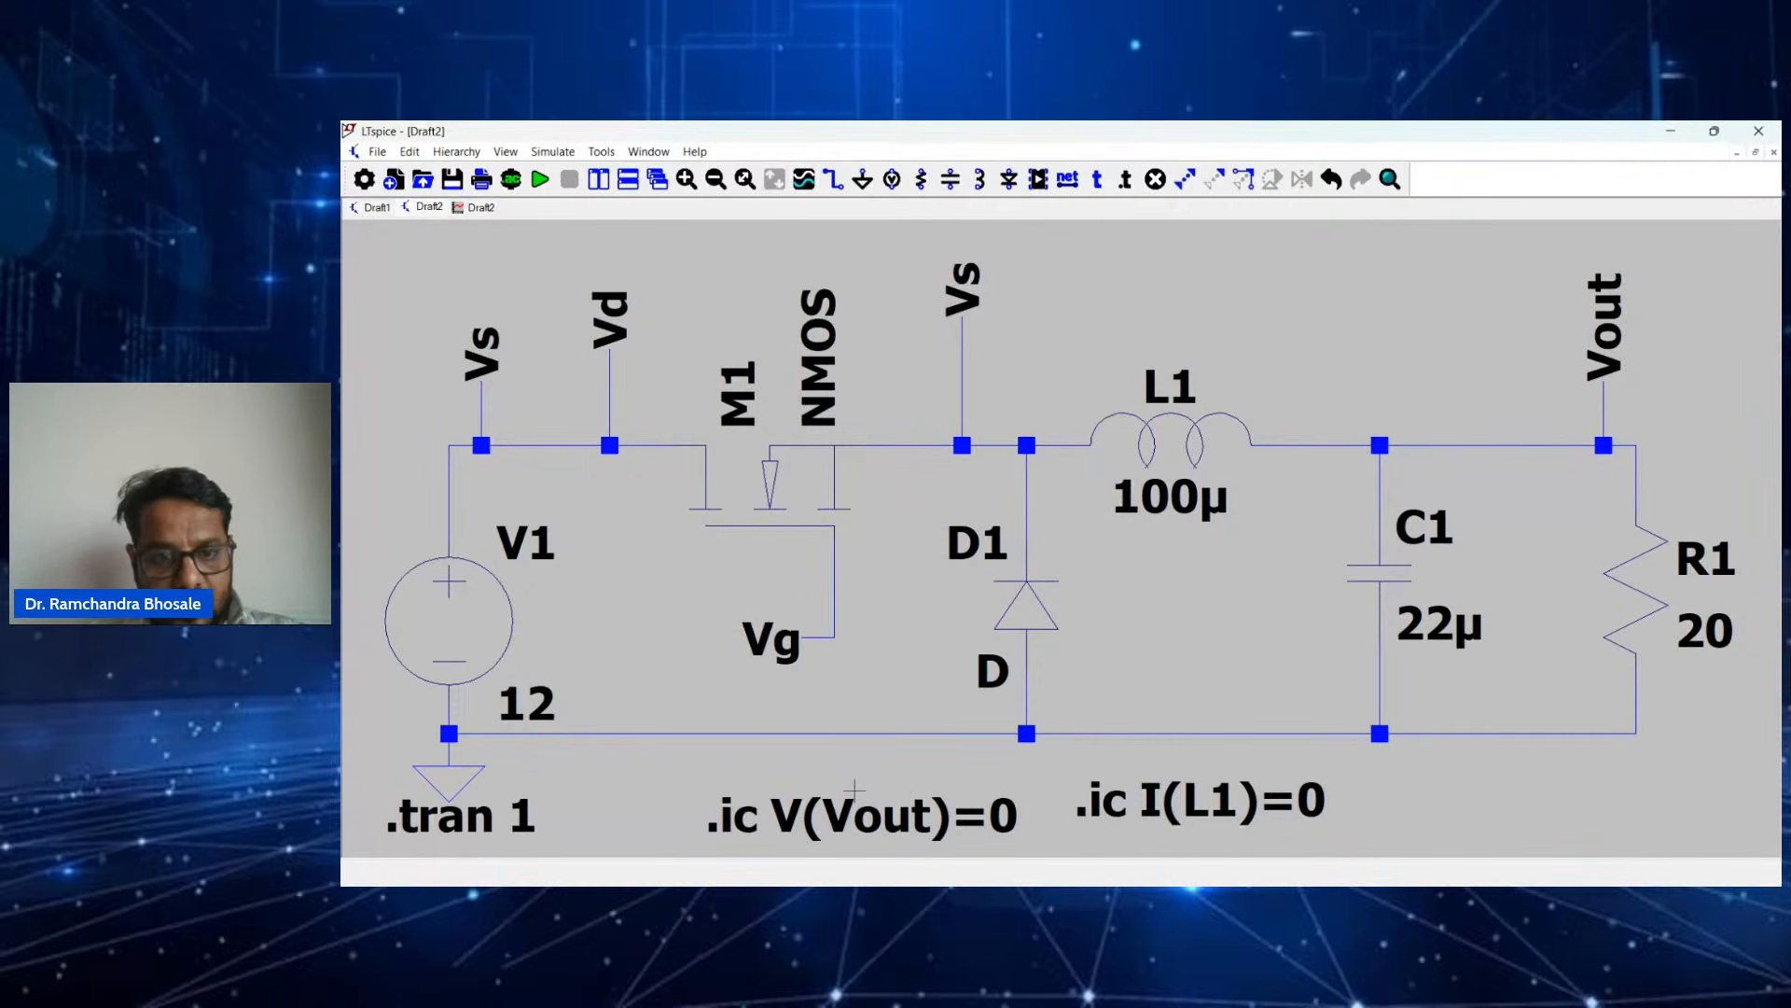
click(901, 182)
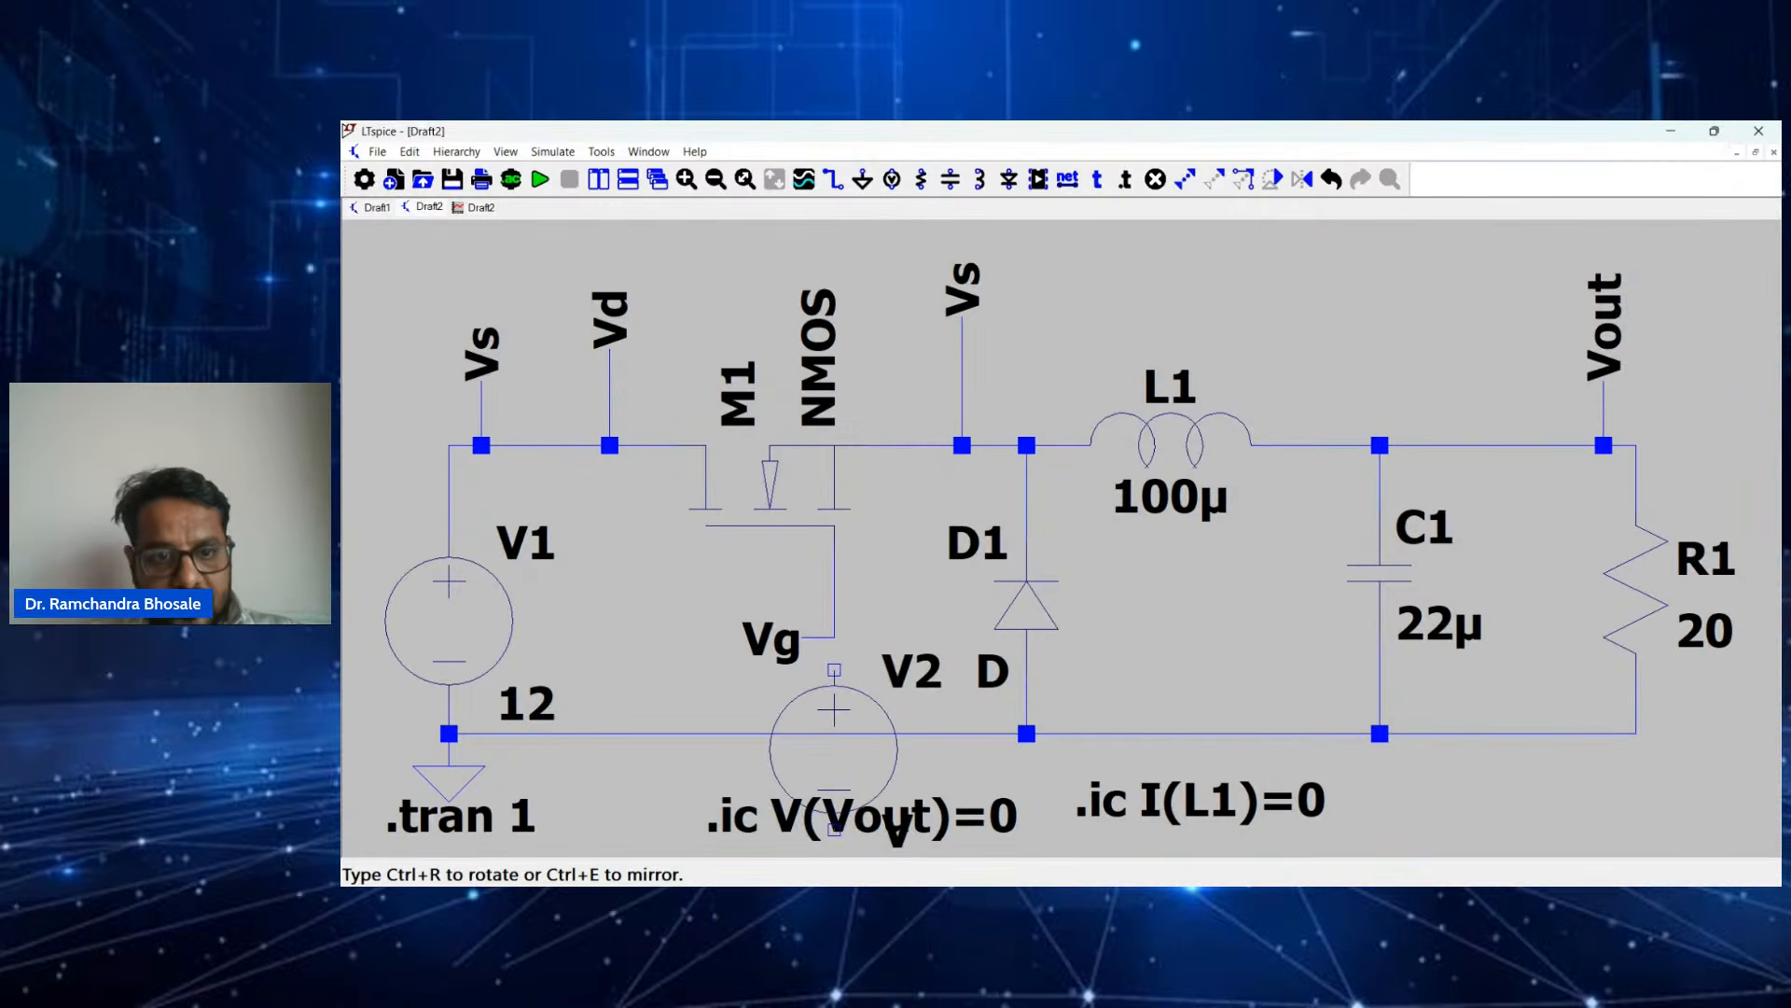
click(829, 723)
key(Escape)
key(space)
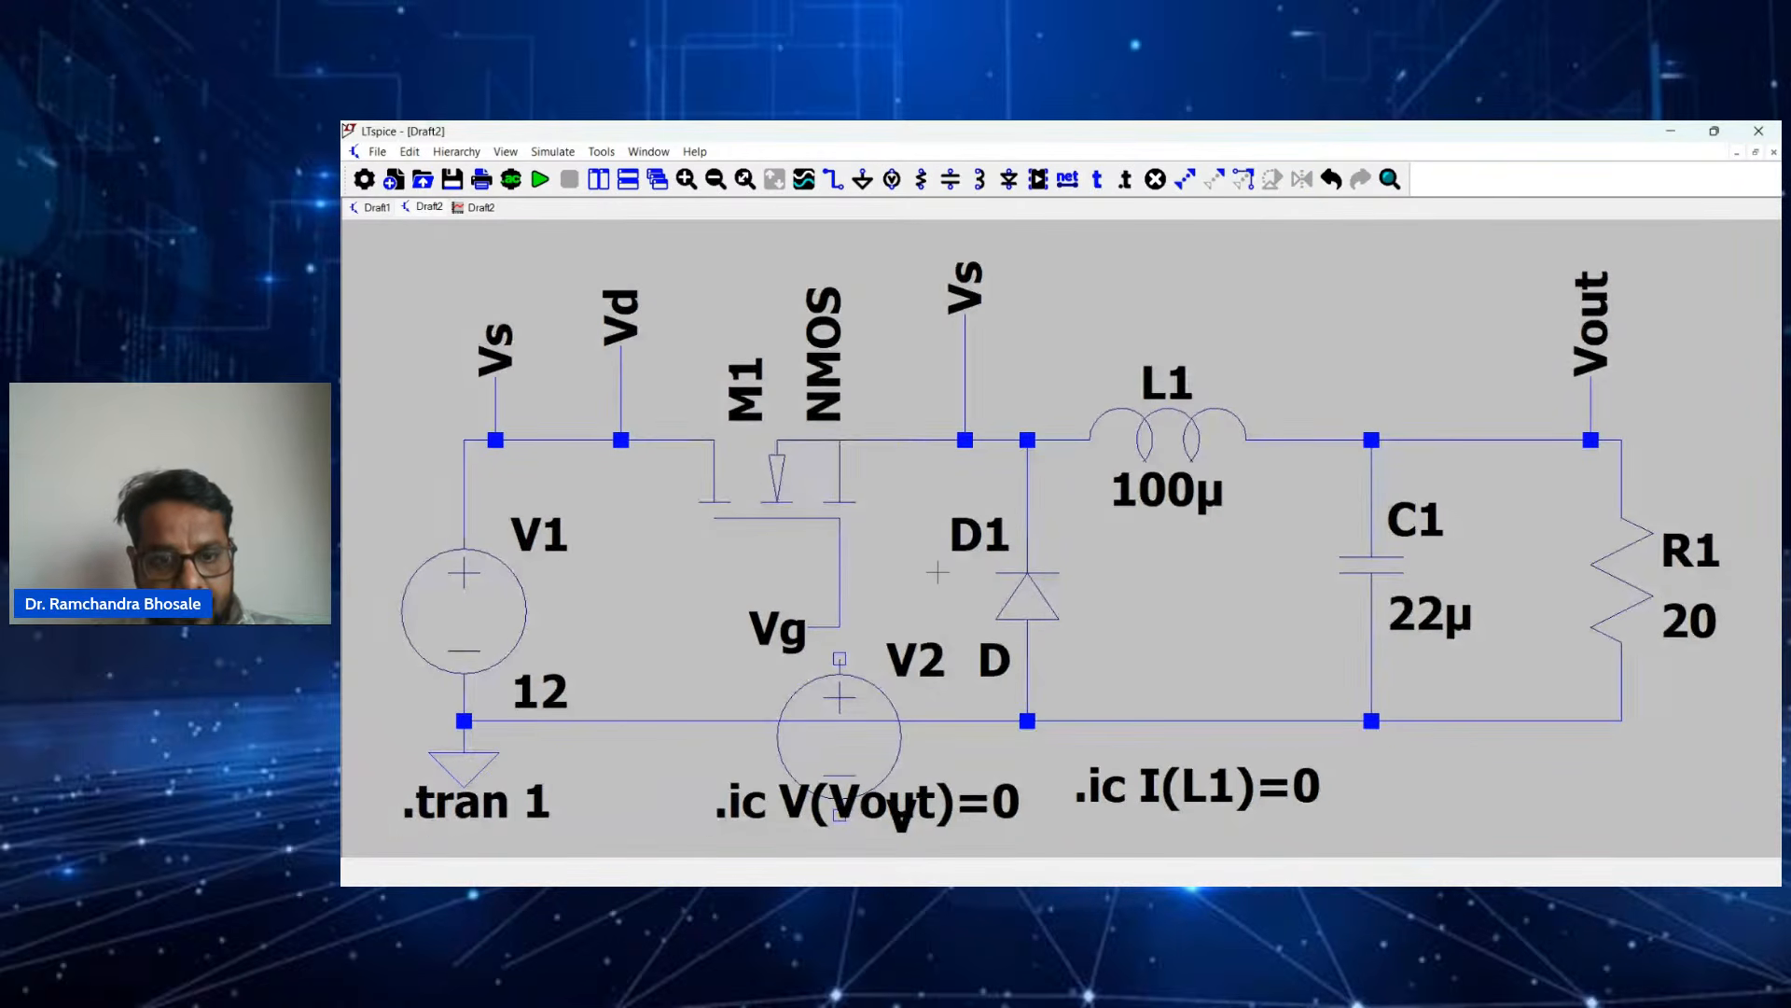
- Move the .ic V(Vout)=0 directive to directly below the .tran 1 directive
click(1221, 180)
click(948, 819)
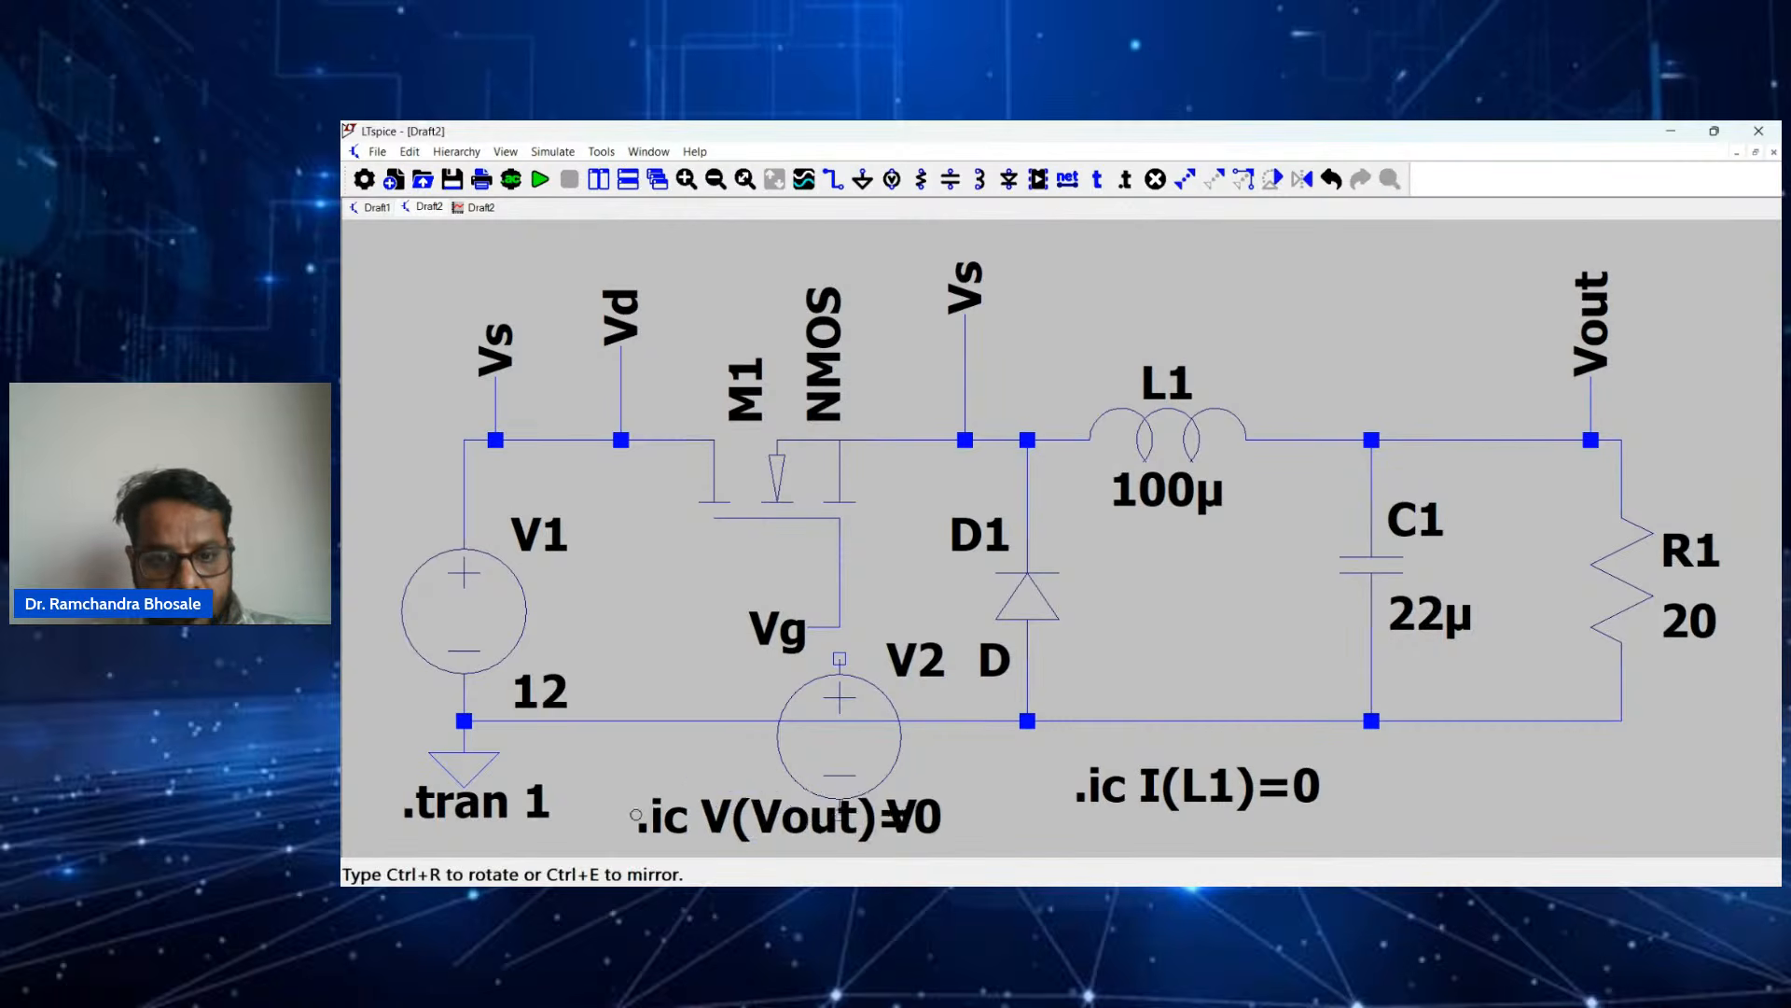
click(633, 735)
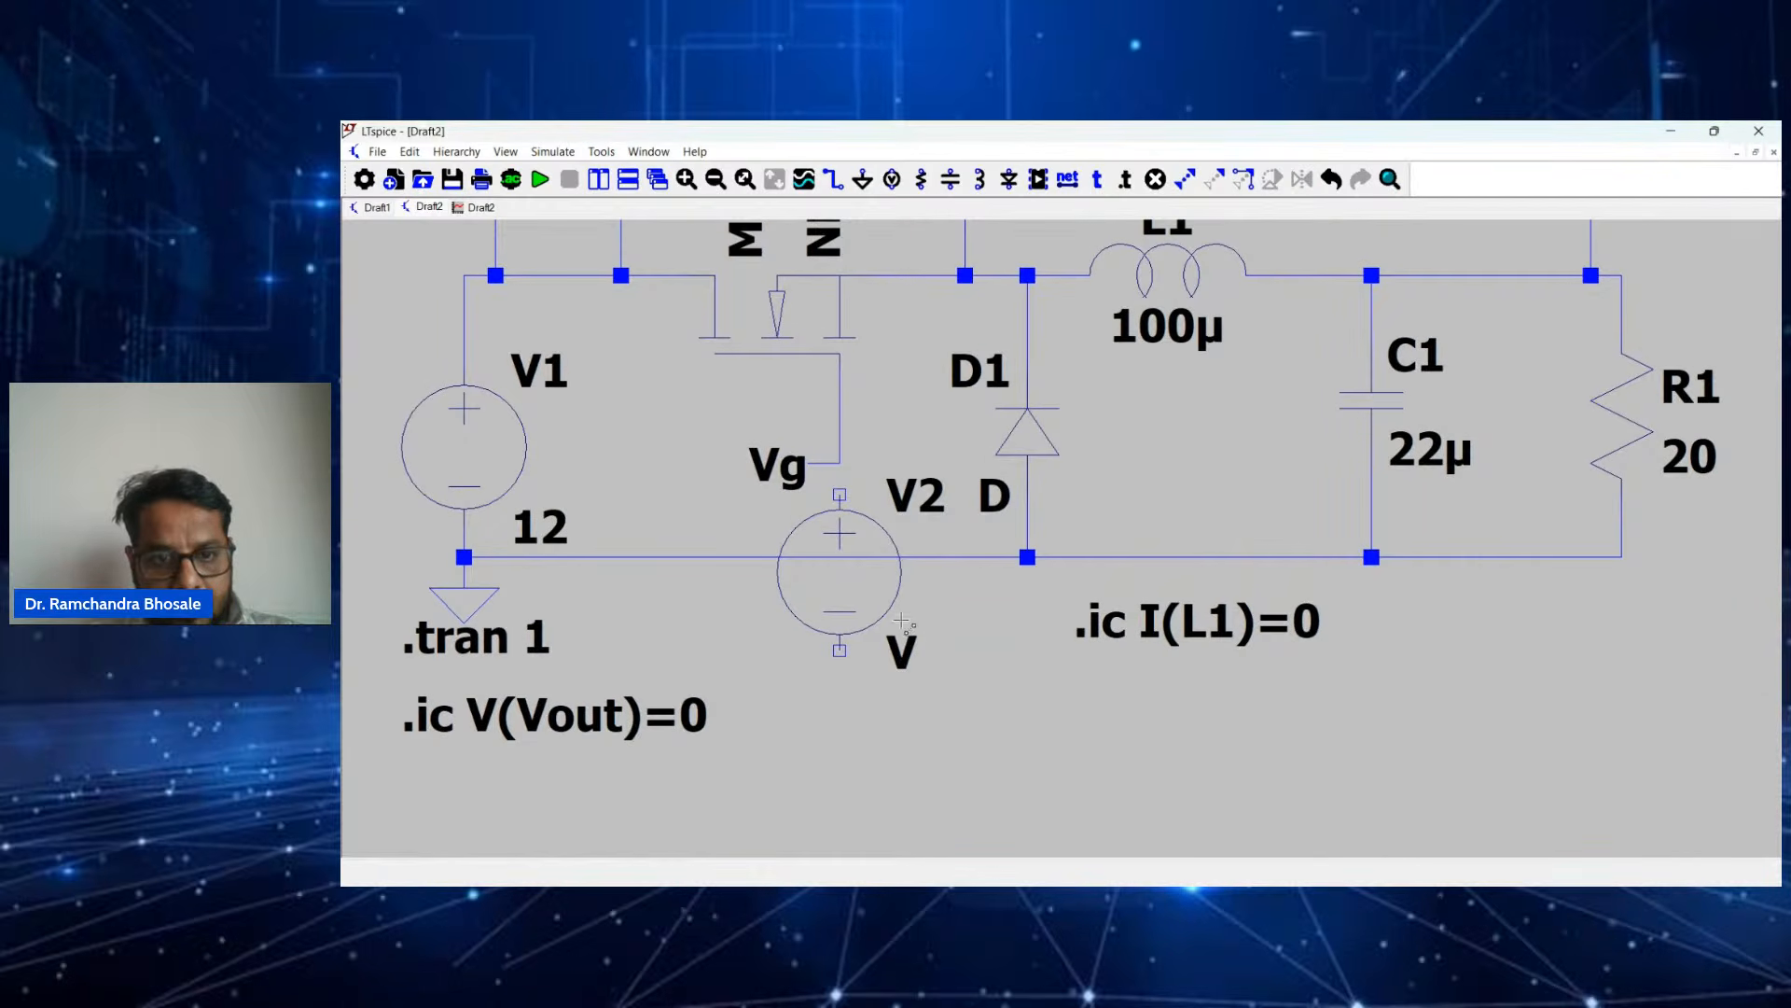
- Move V2 up so its positive terminal joins the Vg node, and wire its negative terminal to the Vs node before L1
click(866, 583)
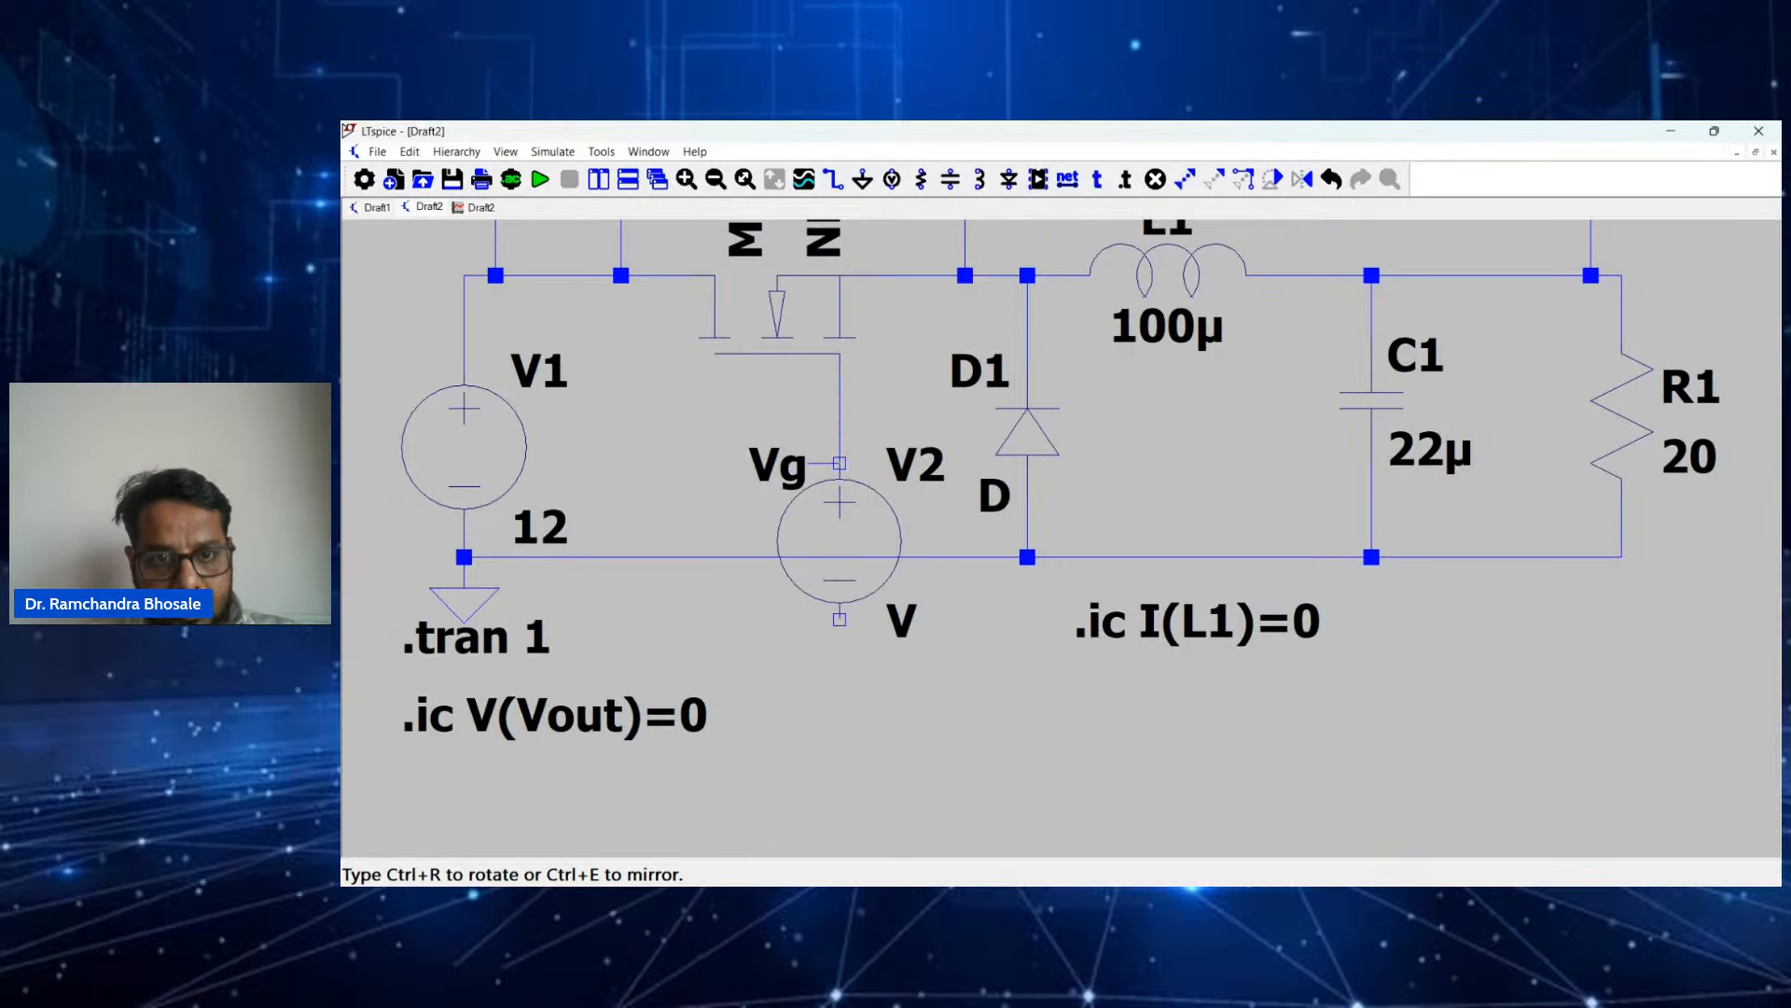
click(897, 548)
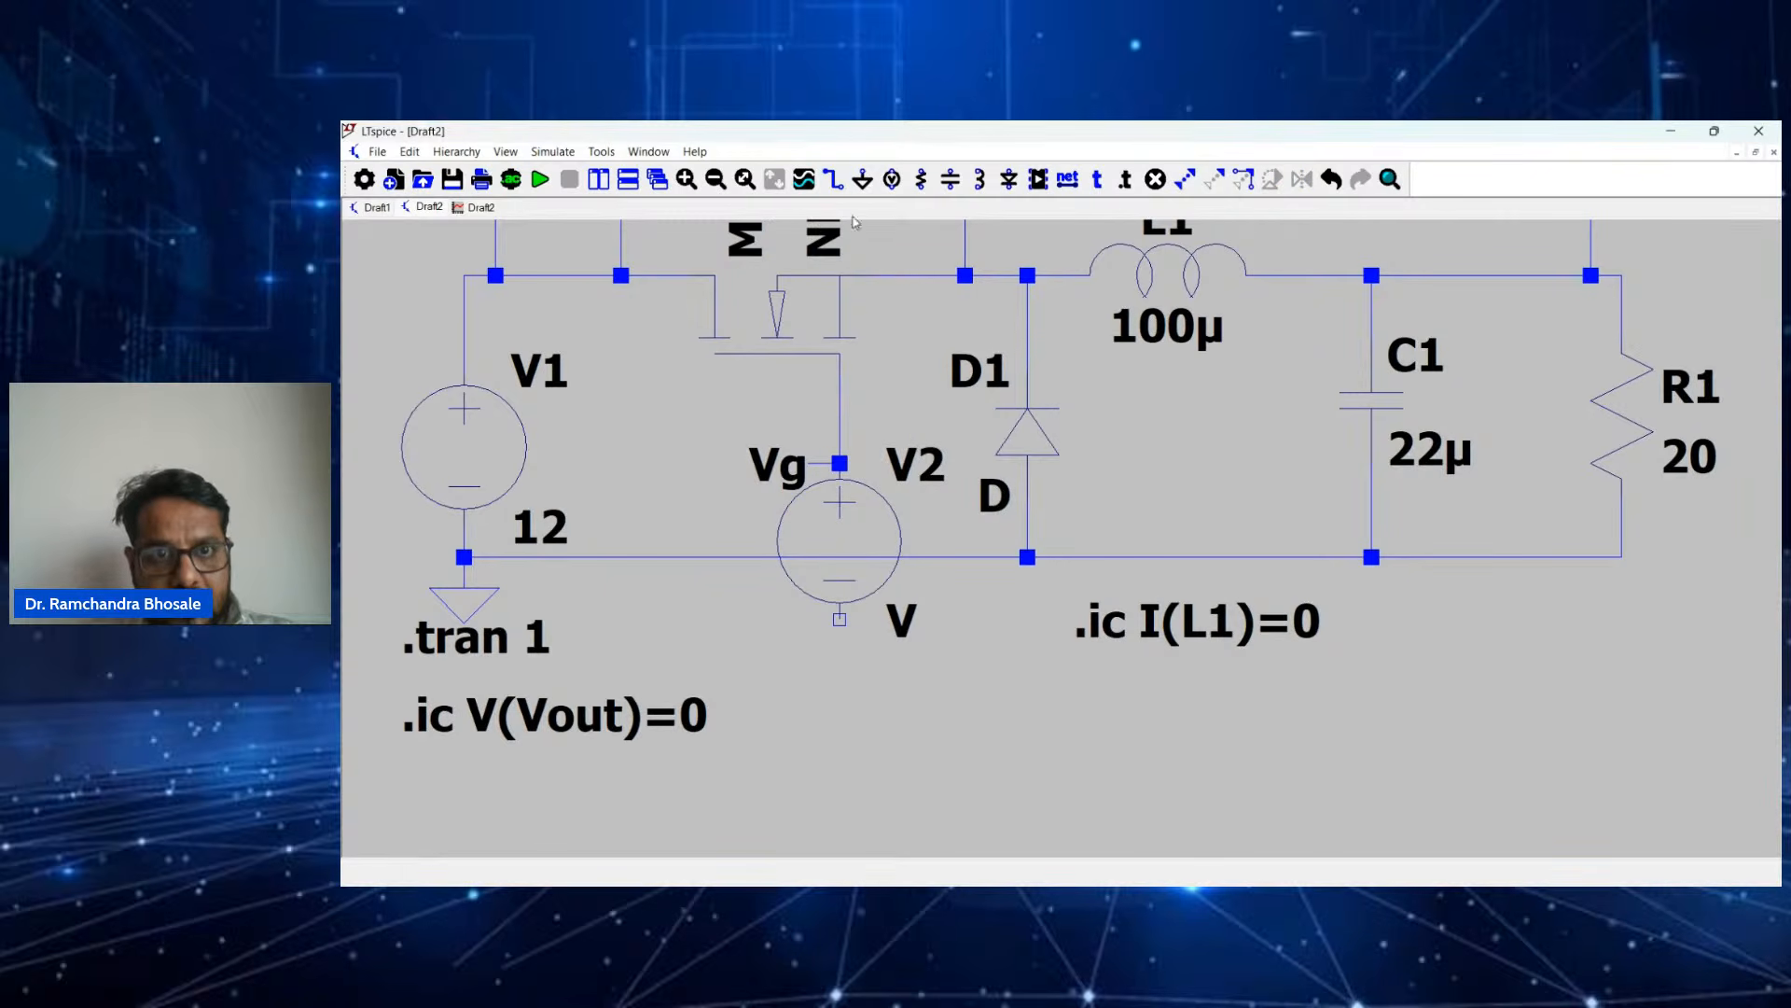
key(F3)
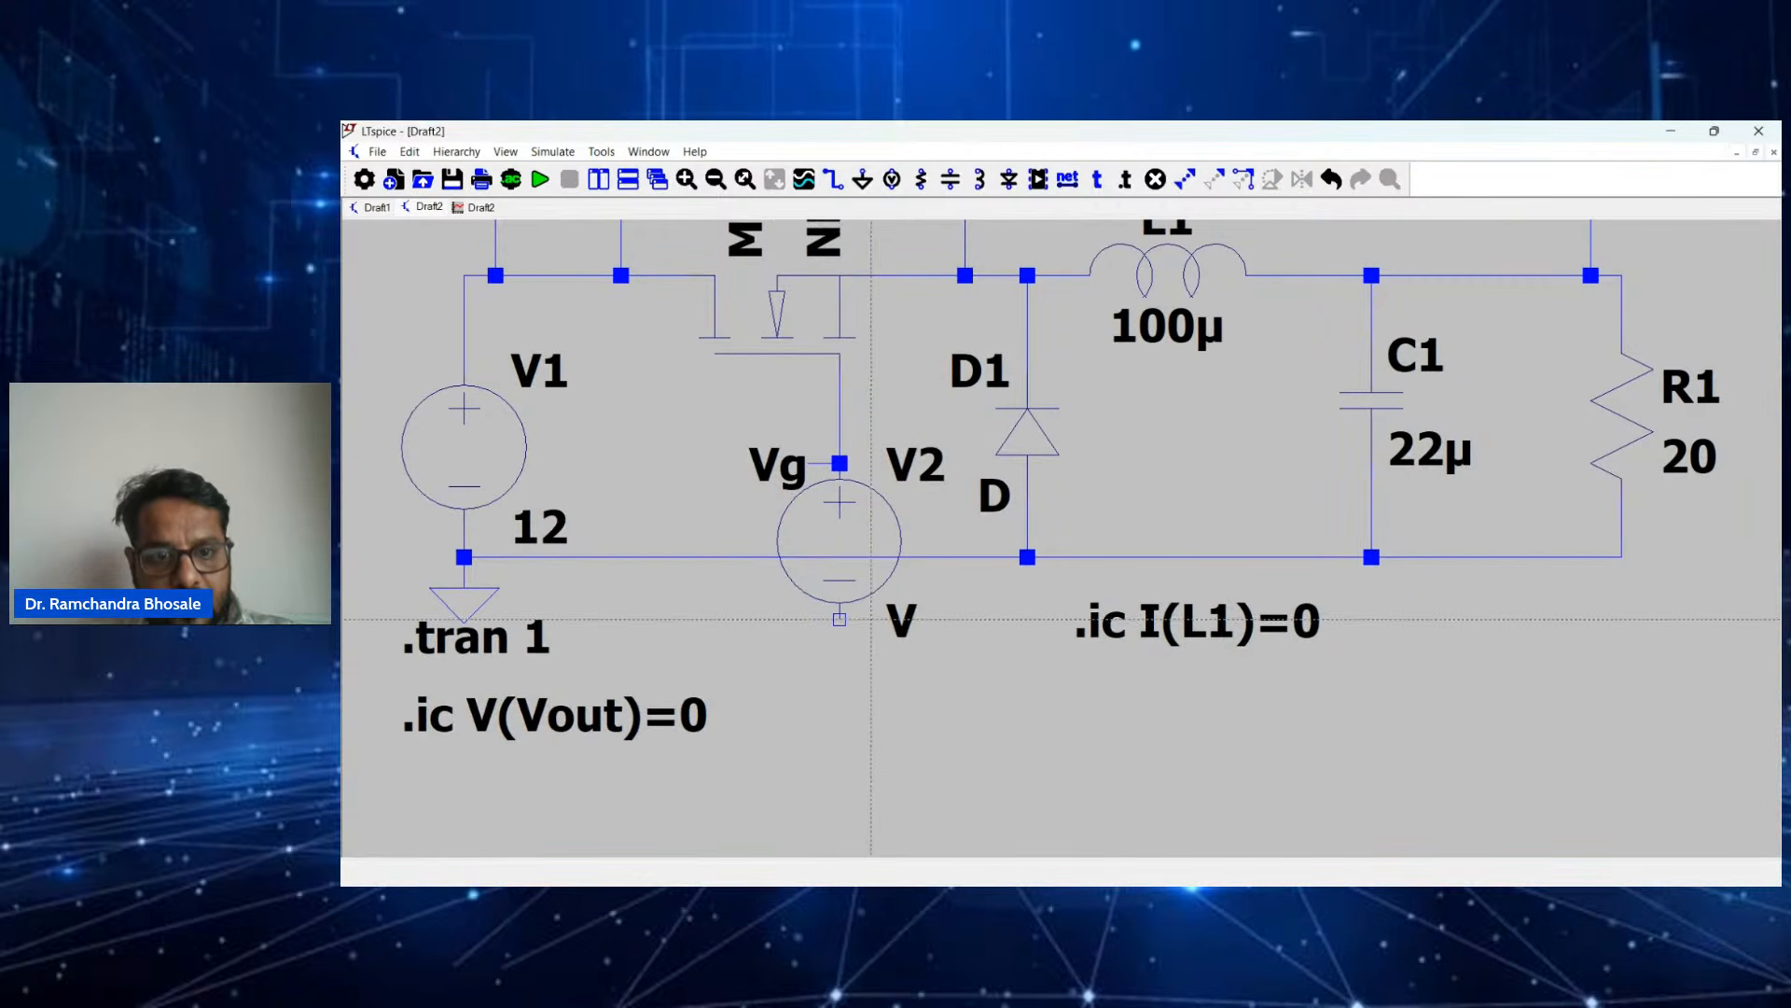
click(840, 619)
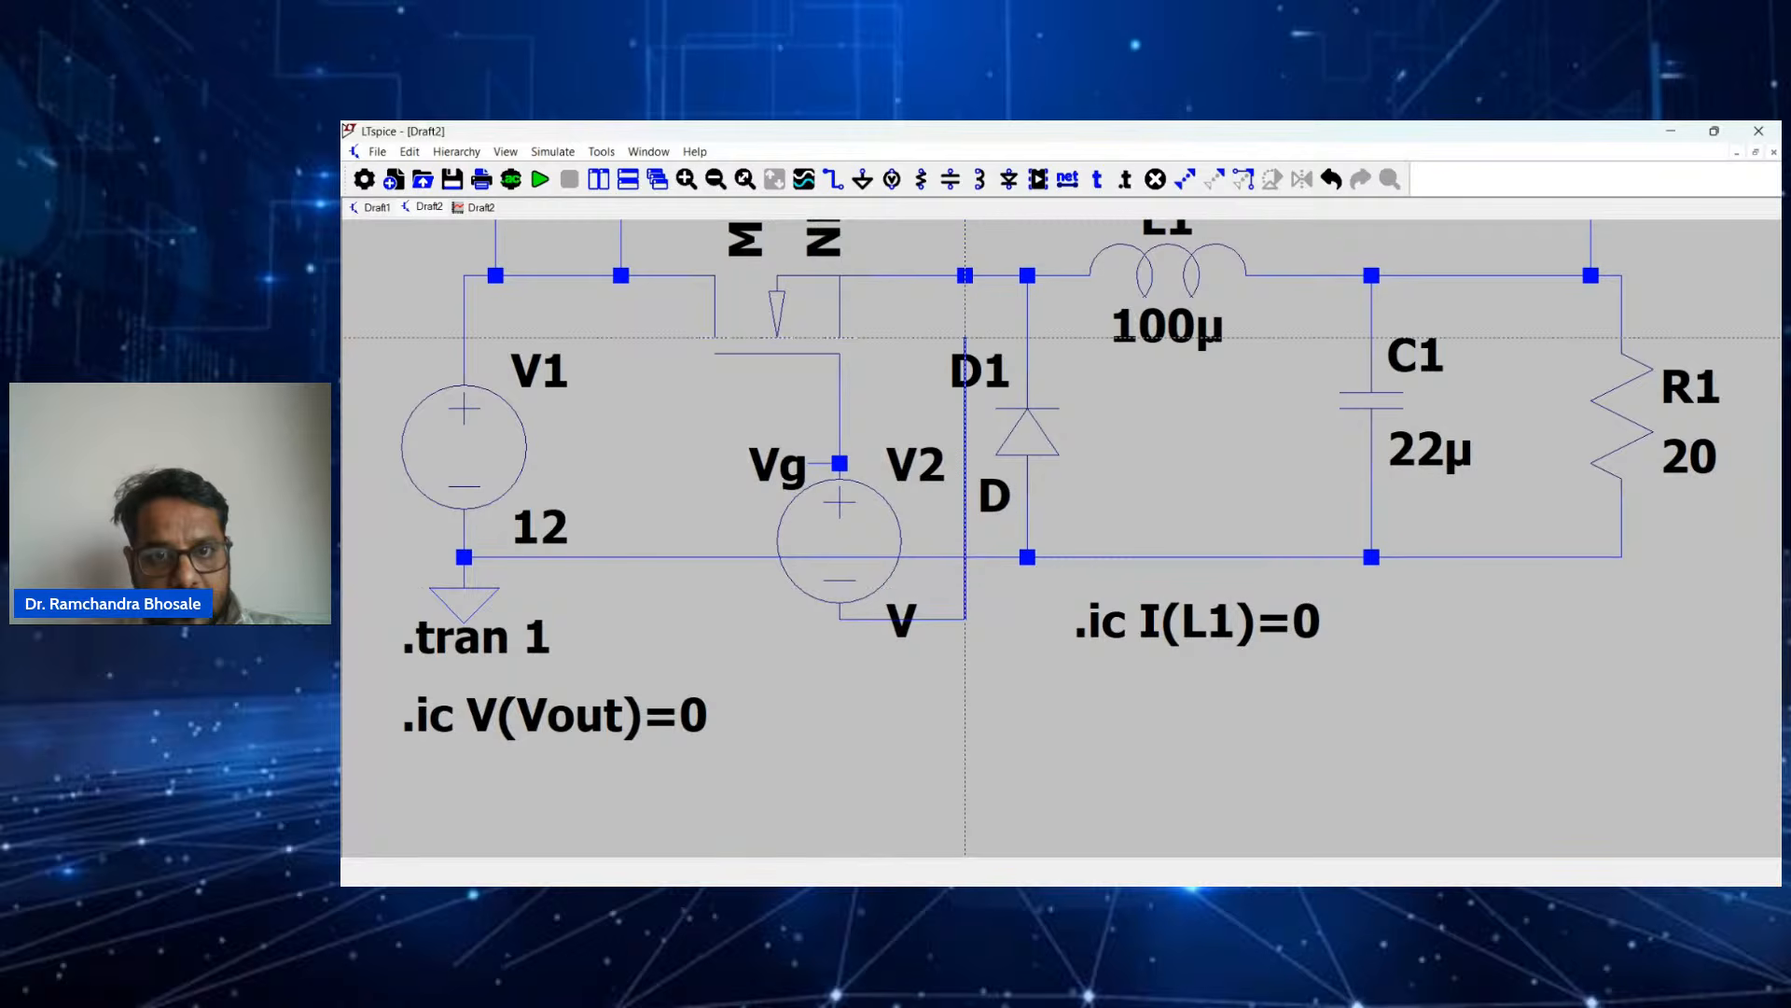
click(965, 276)
right_click(961, 278)
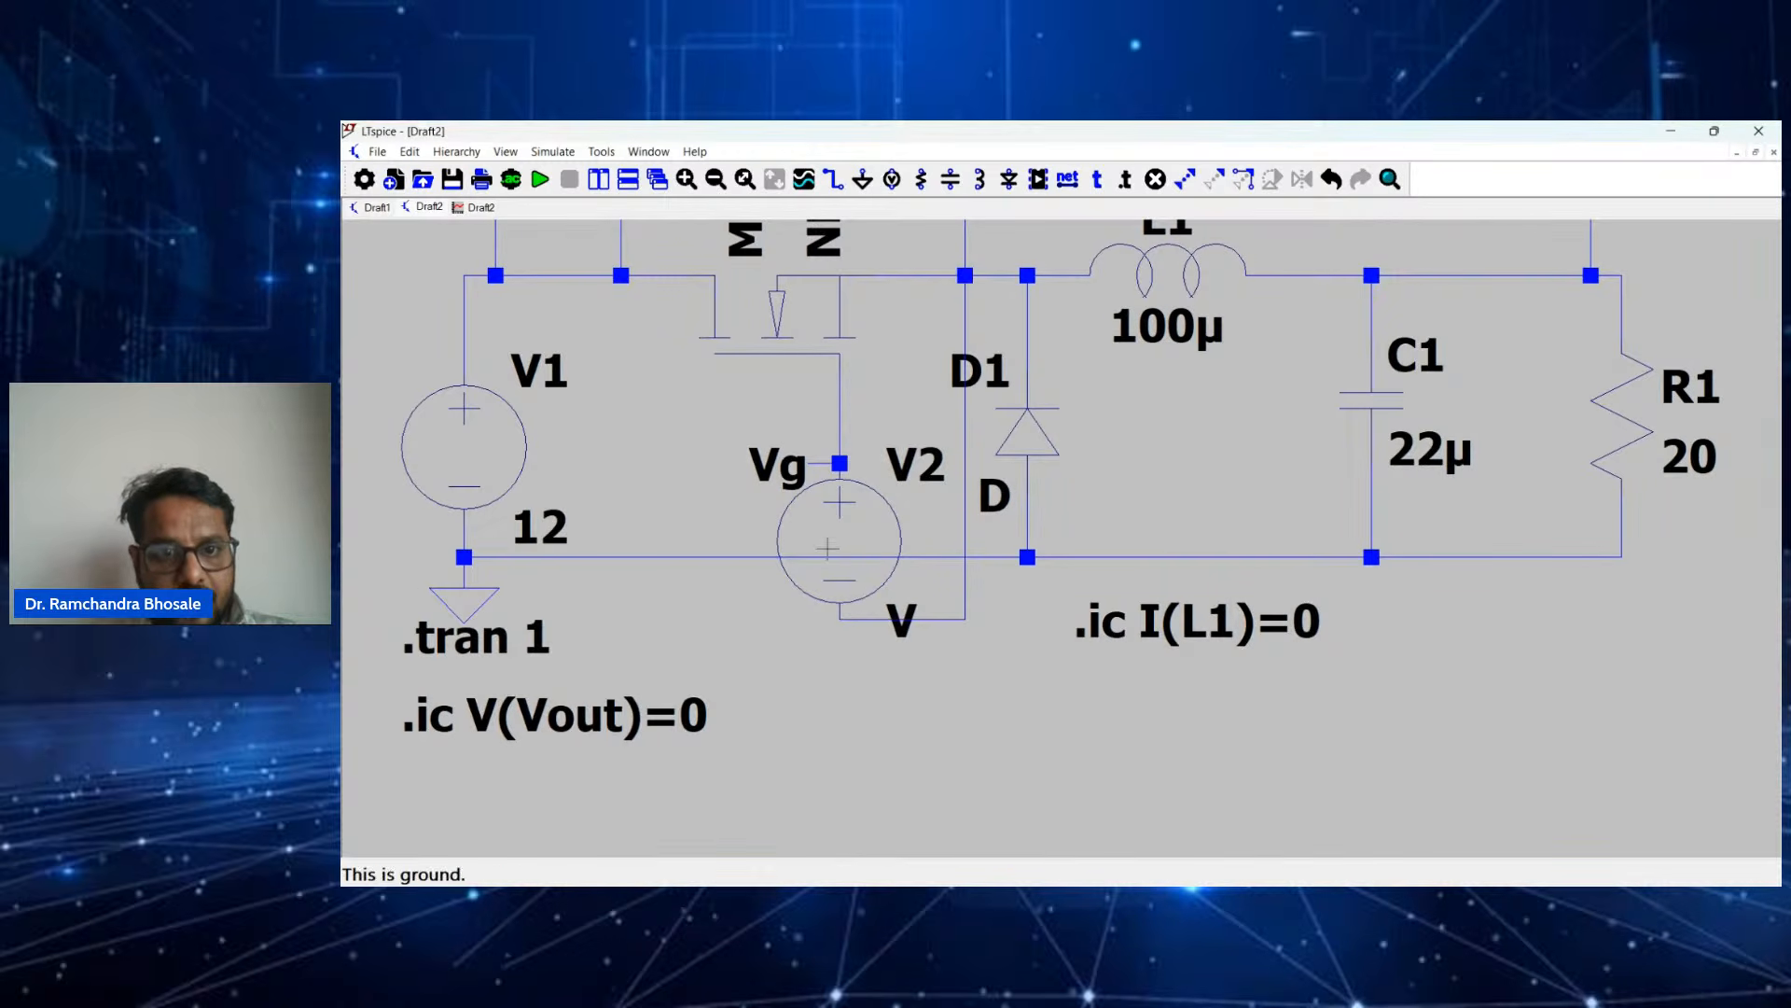
- Open the settings of voltage source V2
right_click(864, 546)
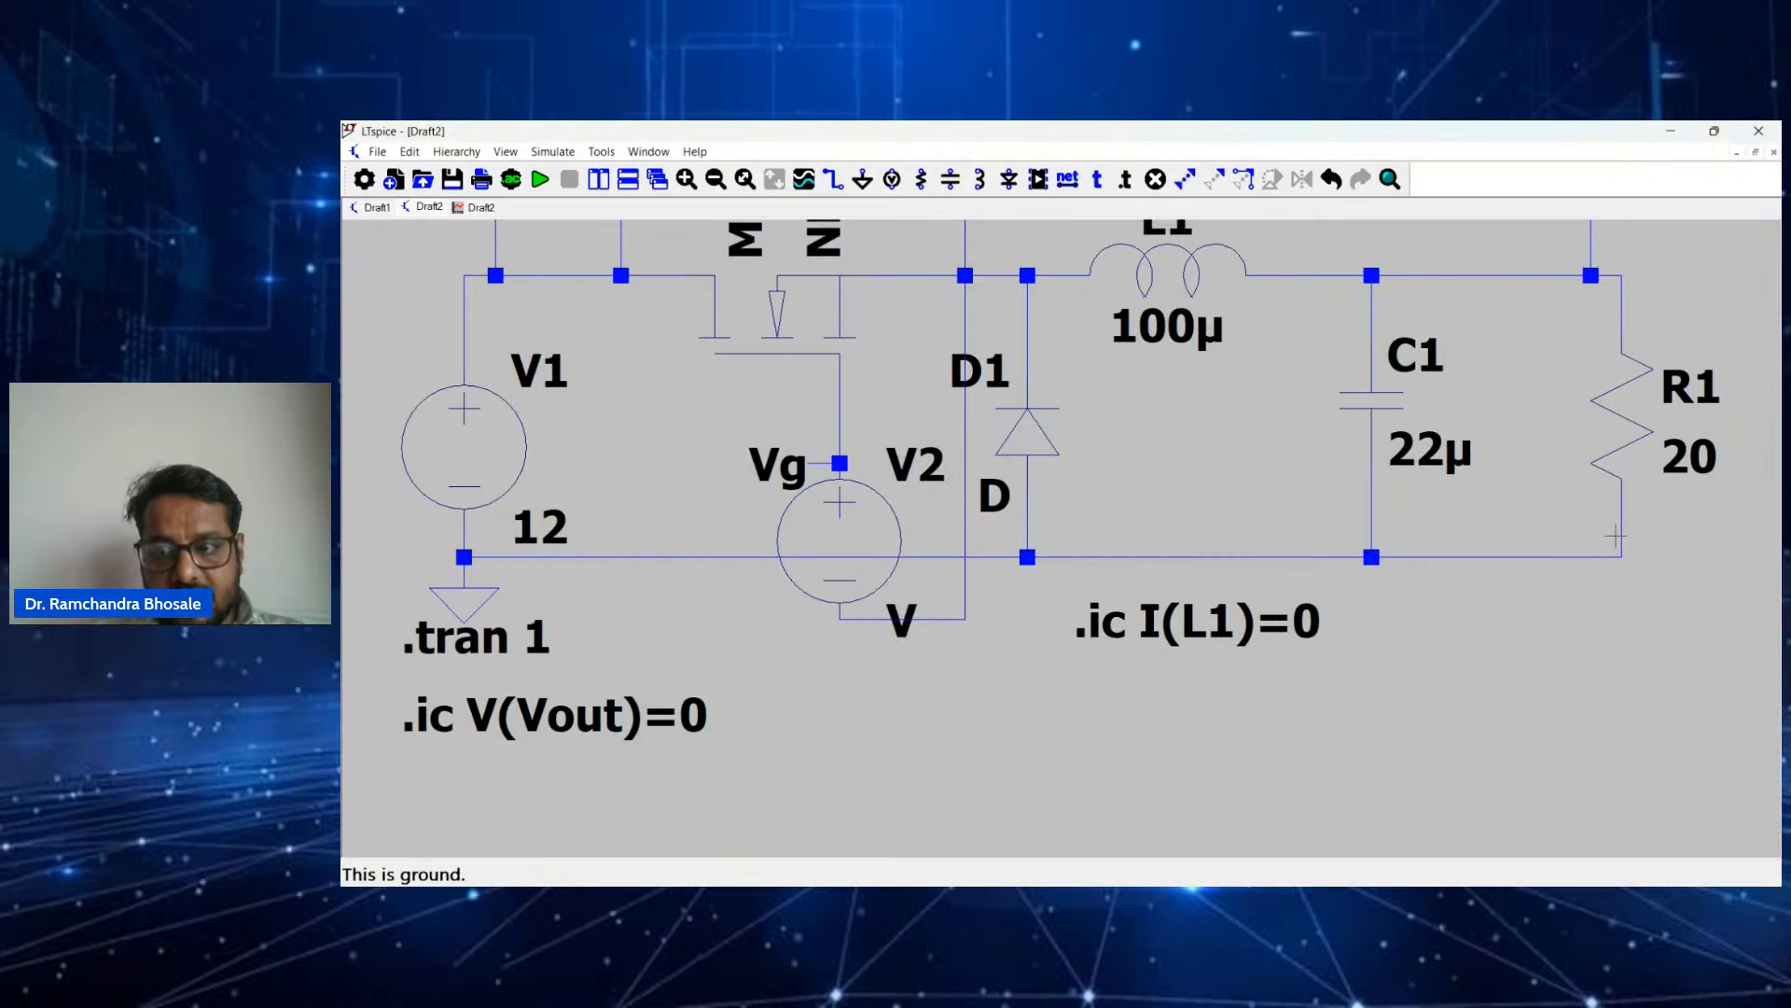
key(space)
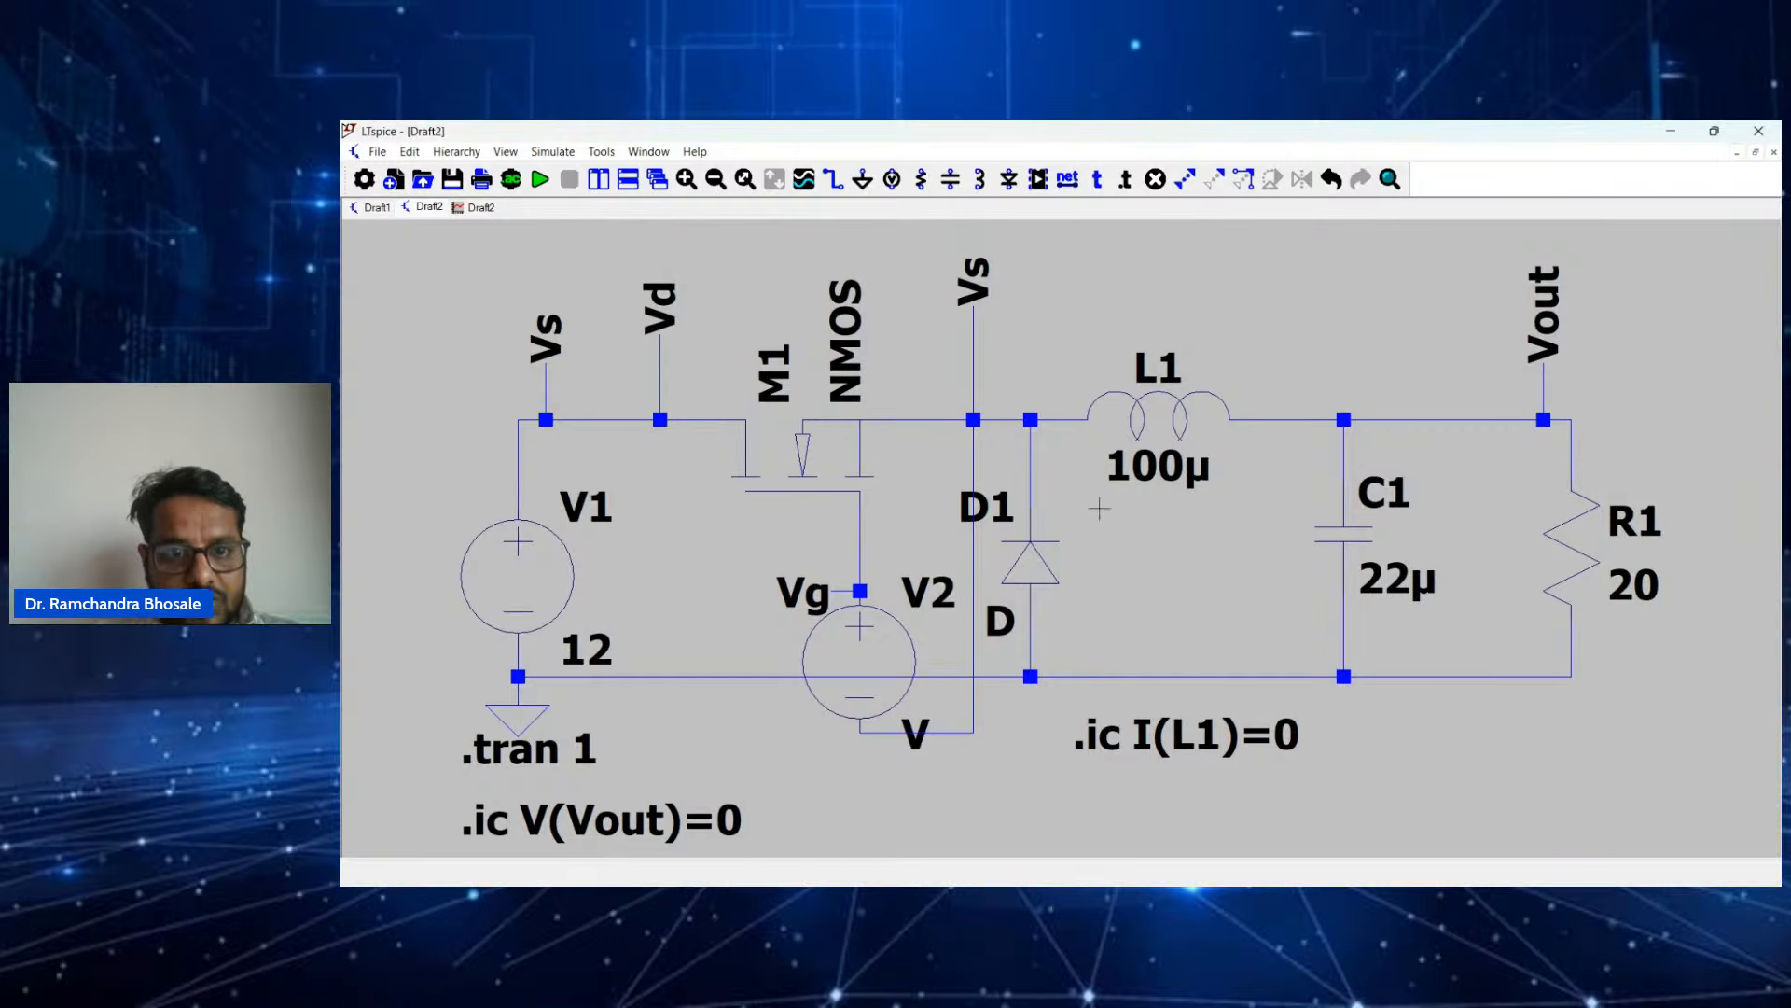
- Assign the BSZ165N-series MOSFET model to M1 and the B540C diode model to D1
right_click(810, 452)
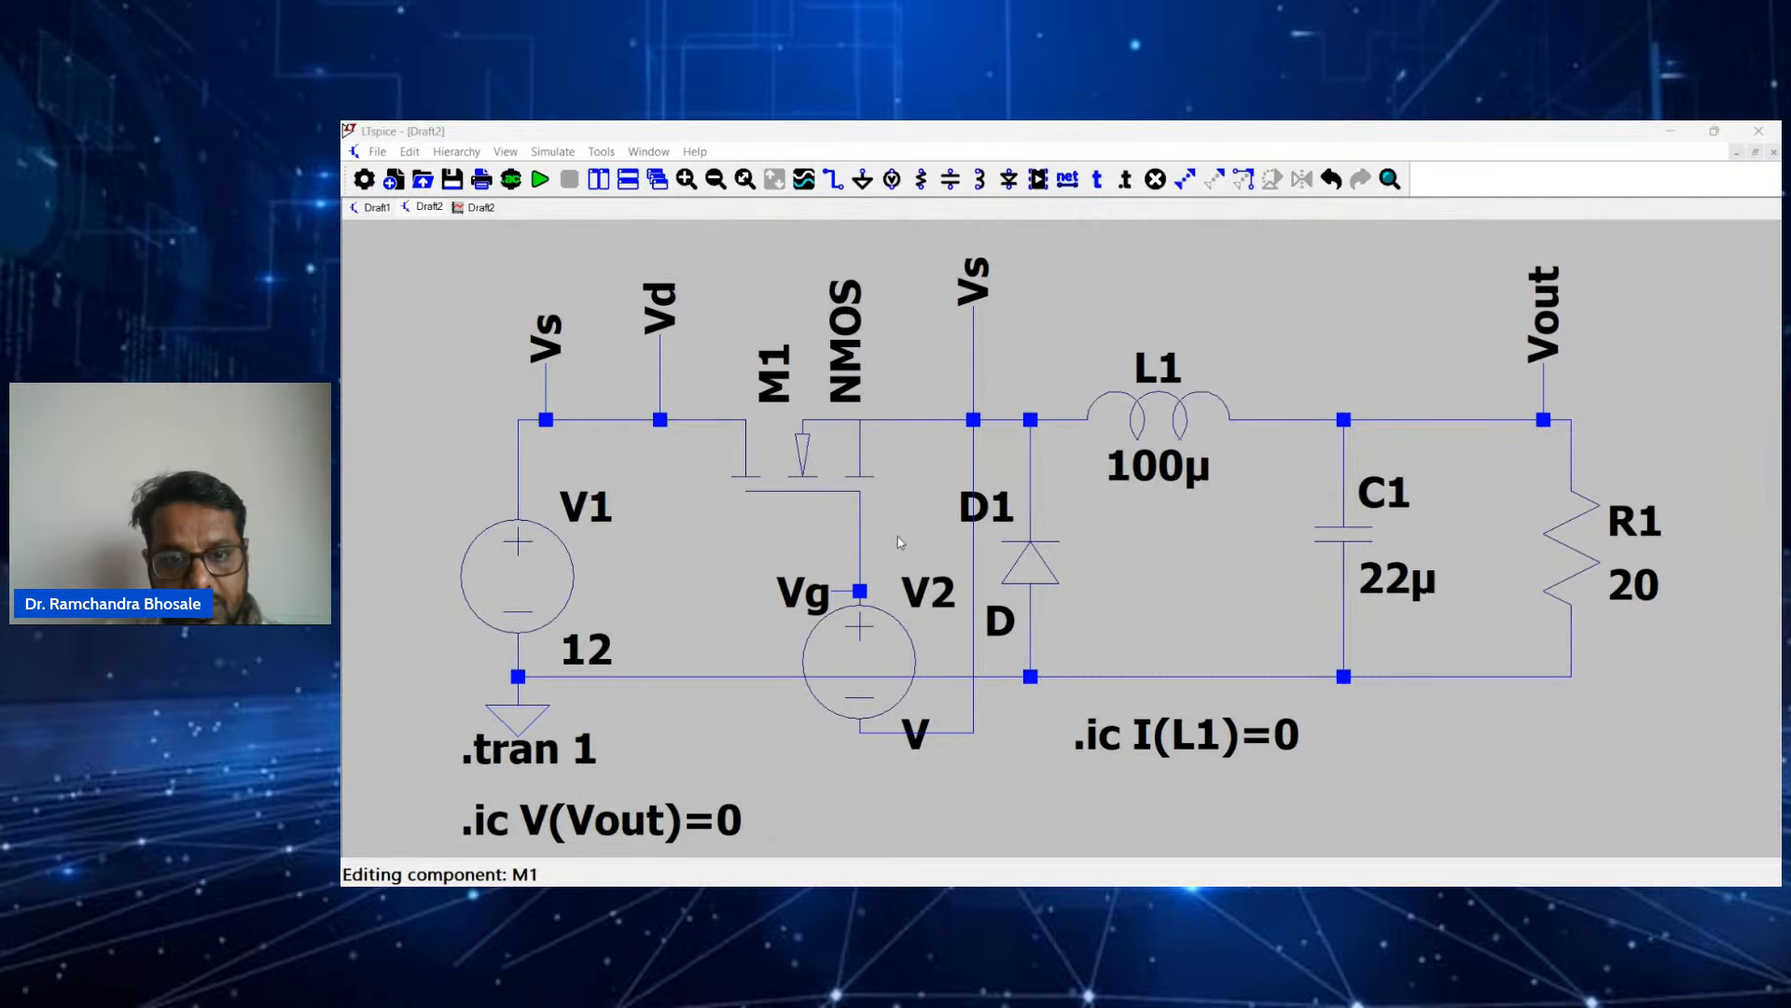
click(1288, 411)
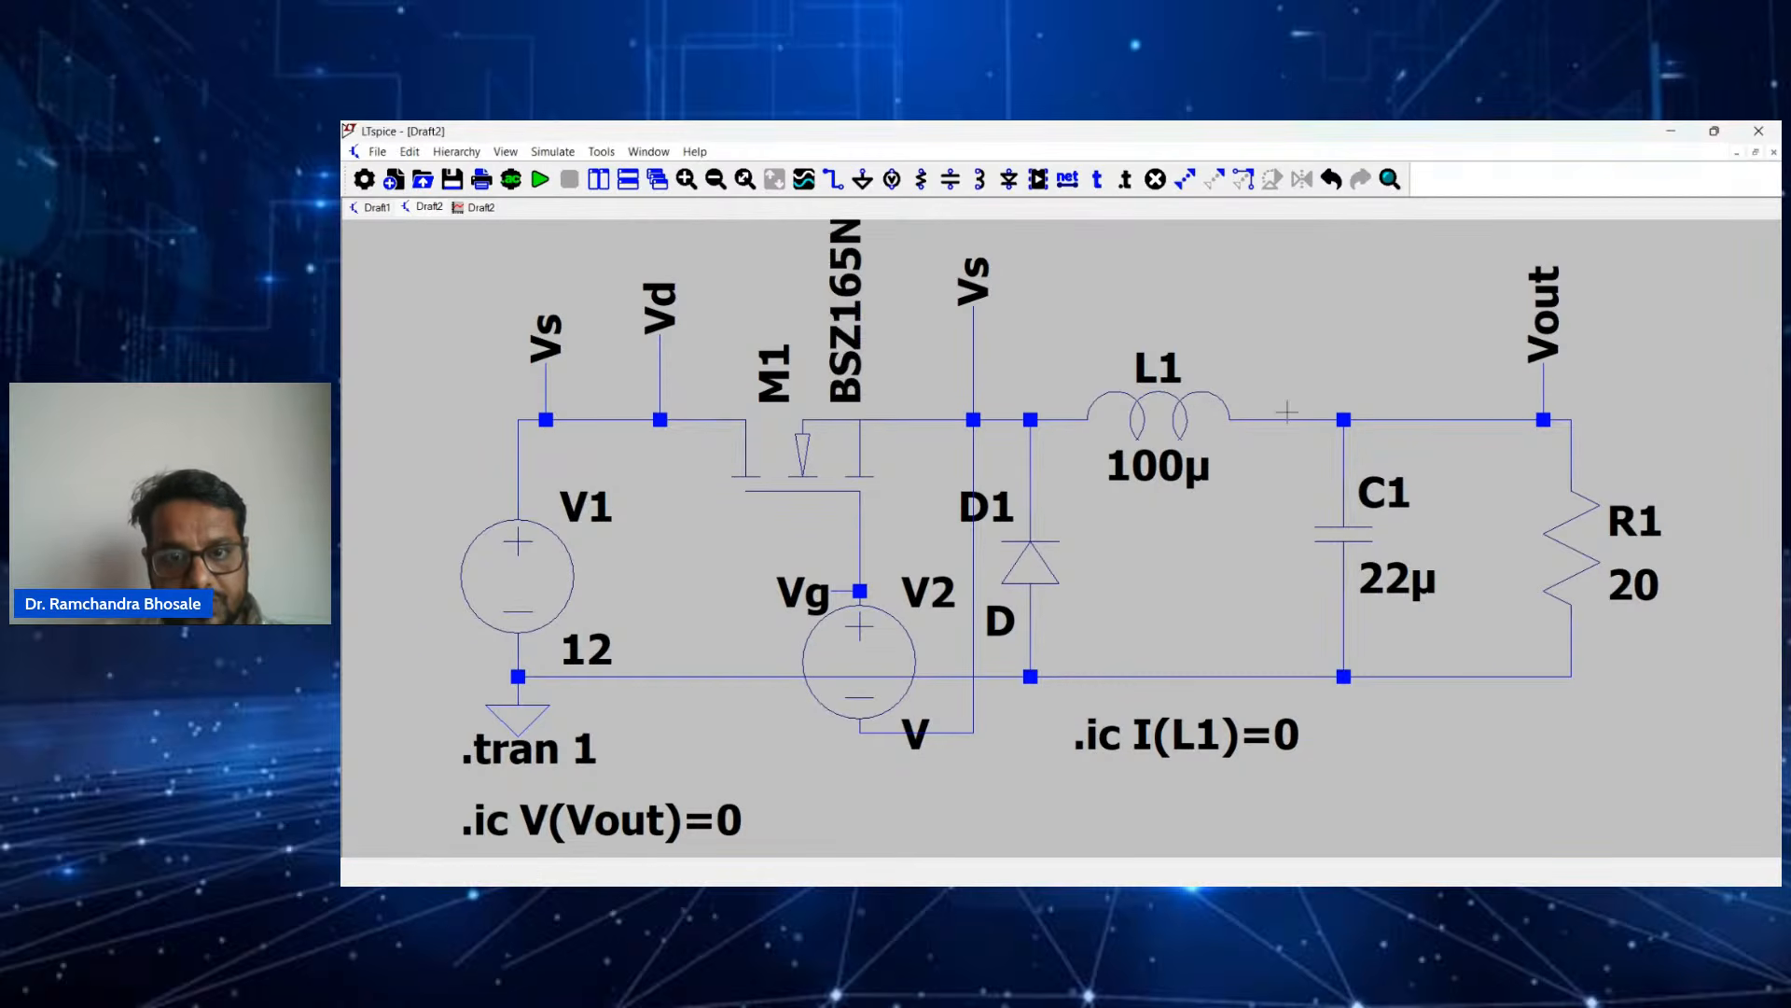
right_click(1043, 563)
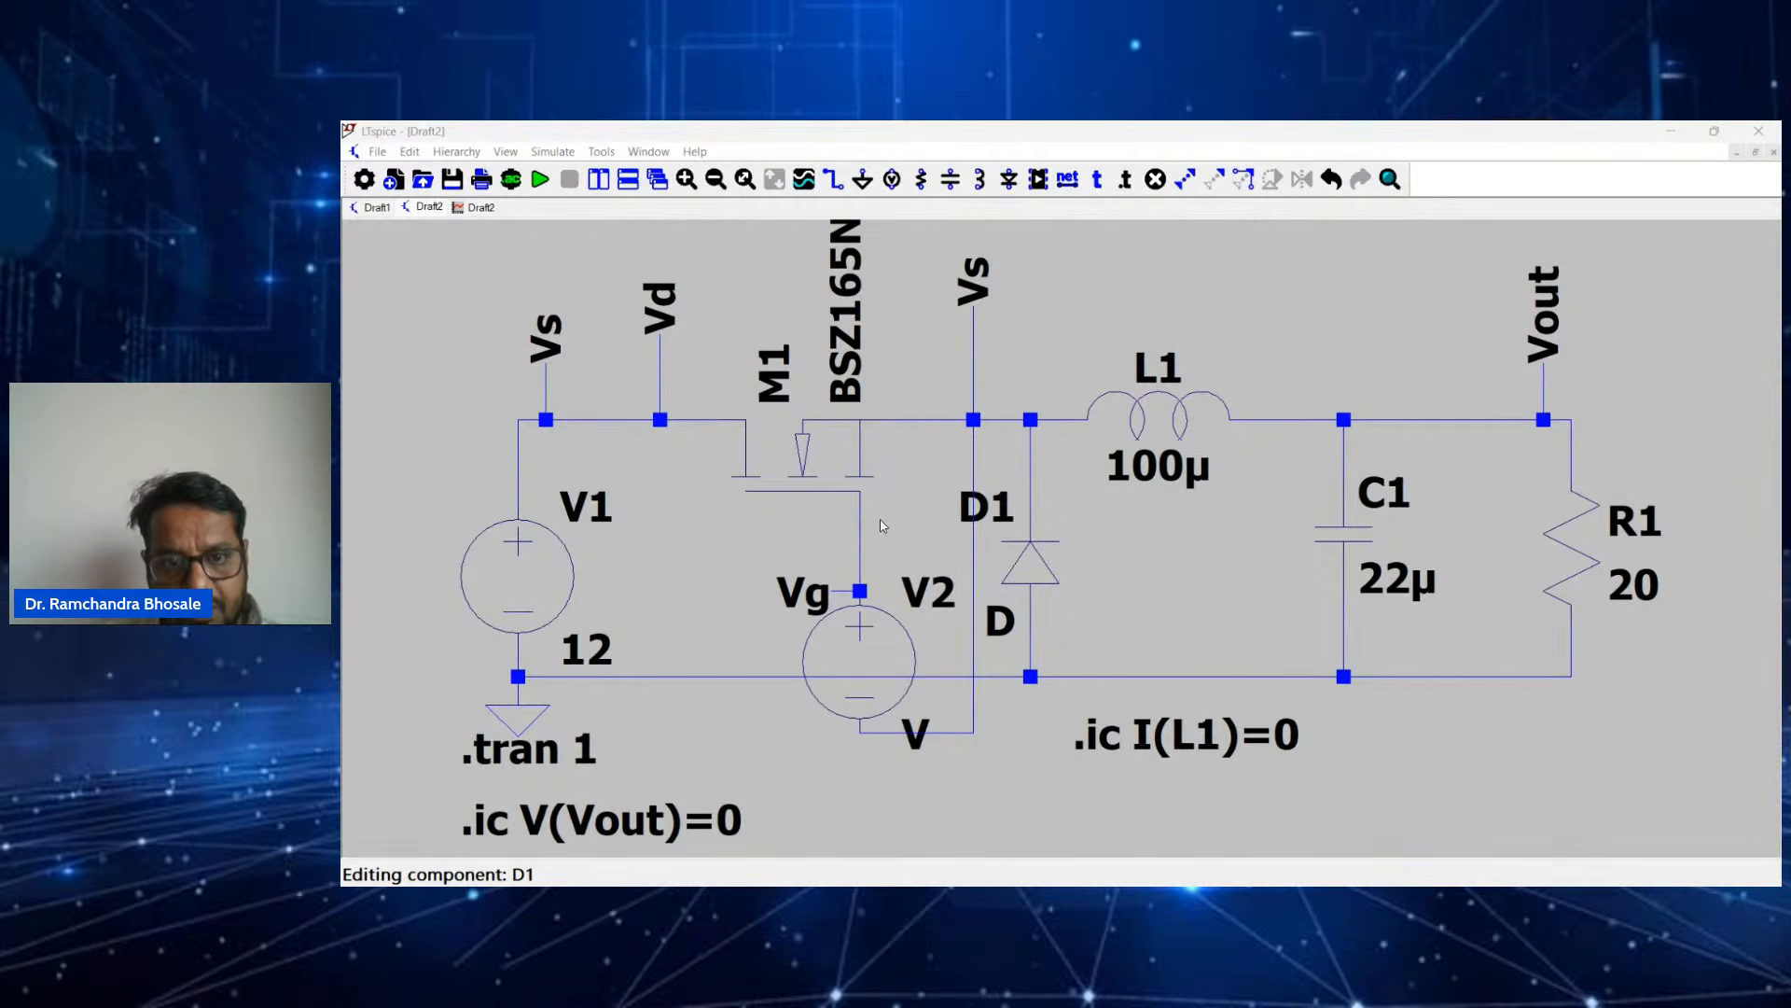
click(1258, 411)
key(alt+Tab)
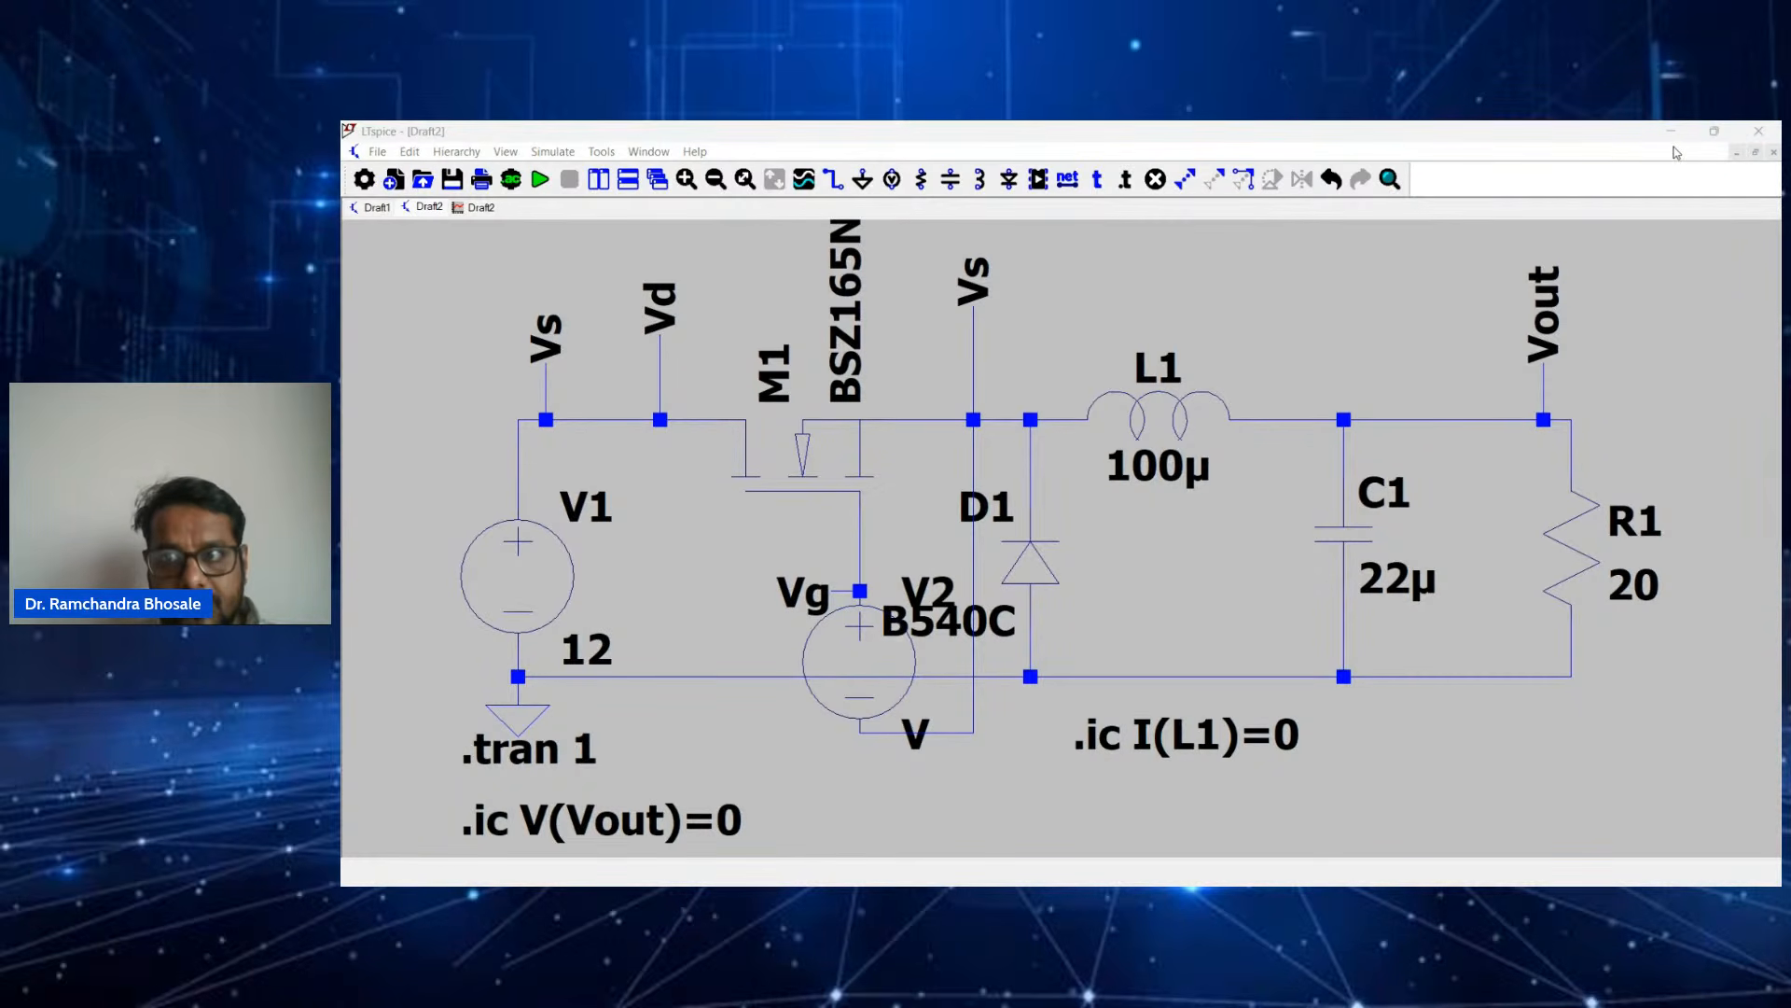
click(1673, 149)
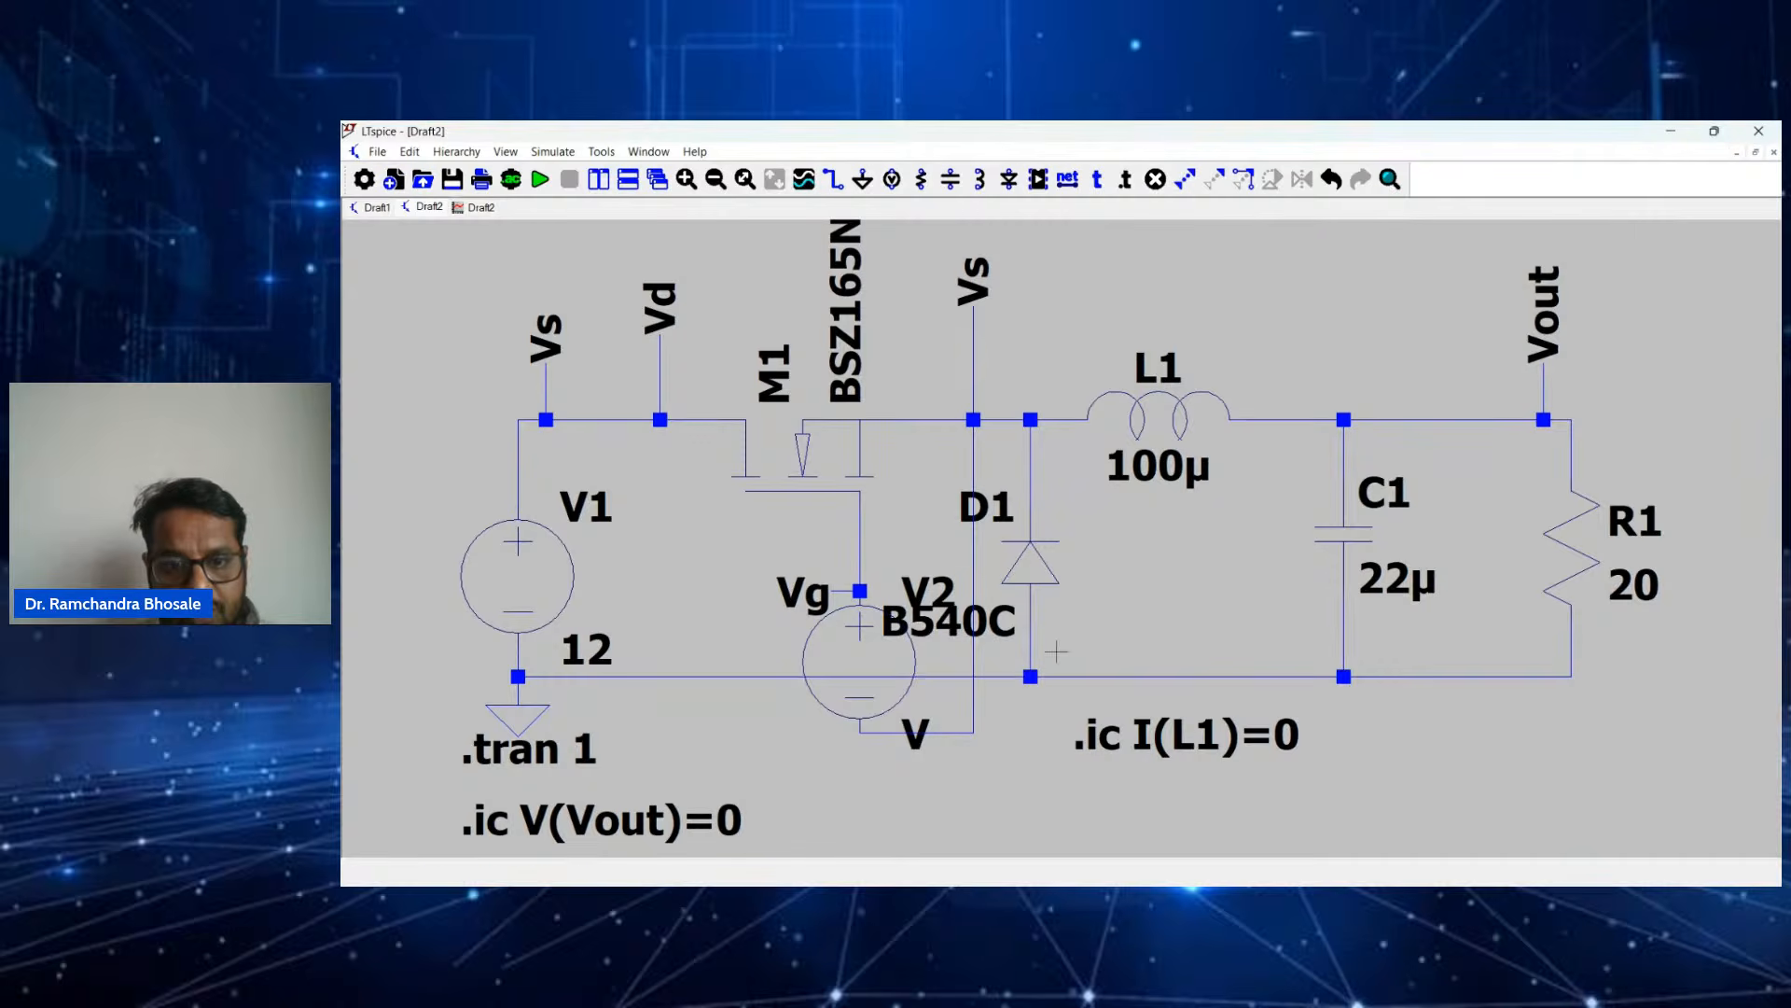
- Move voltage source V2 down, away from the Vg node, to below the bottom wire
click(1216, 180)
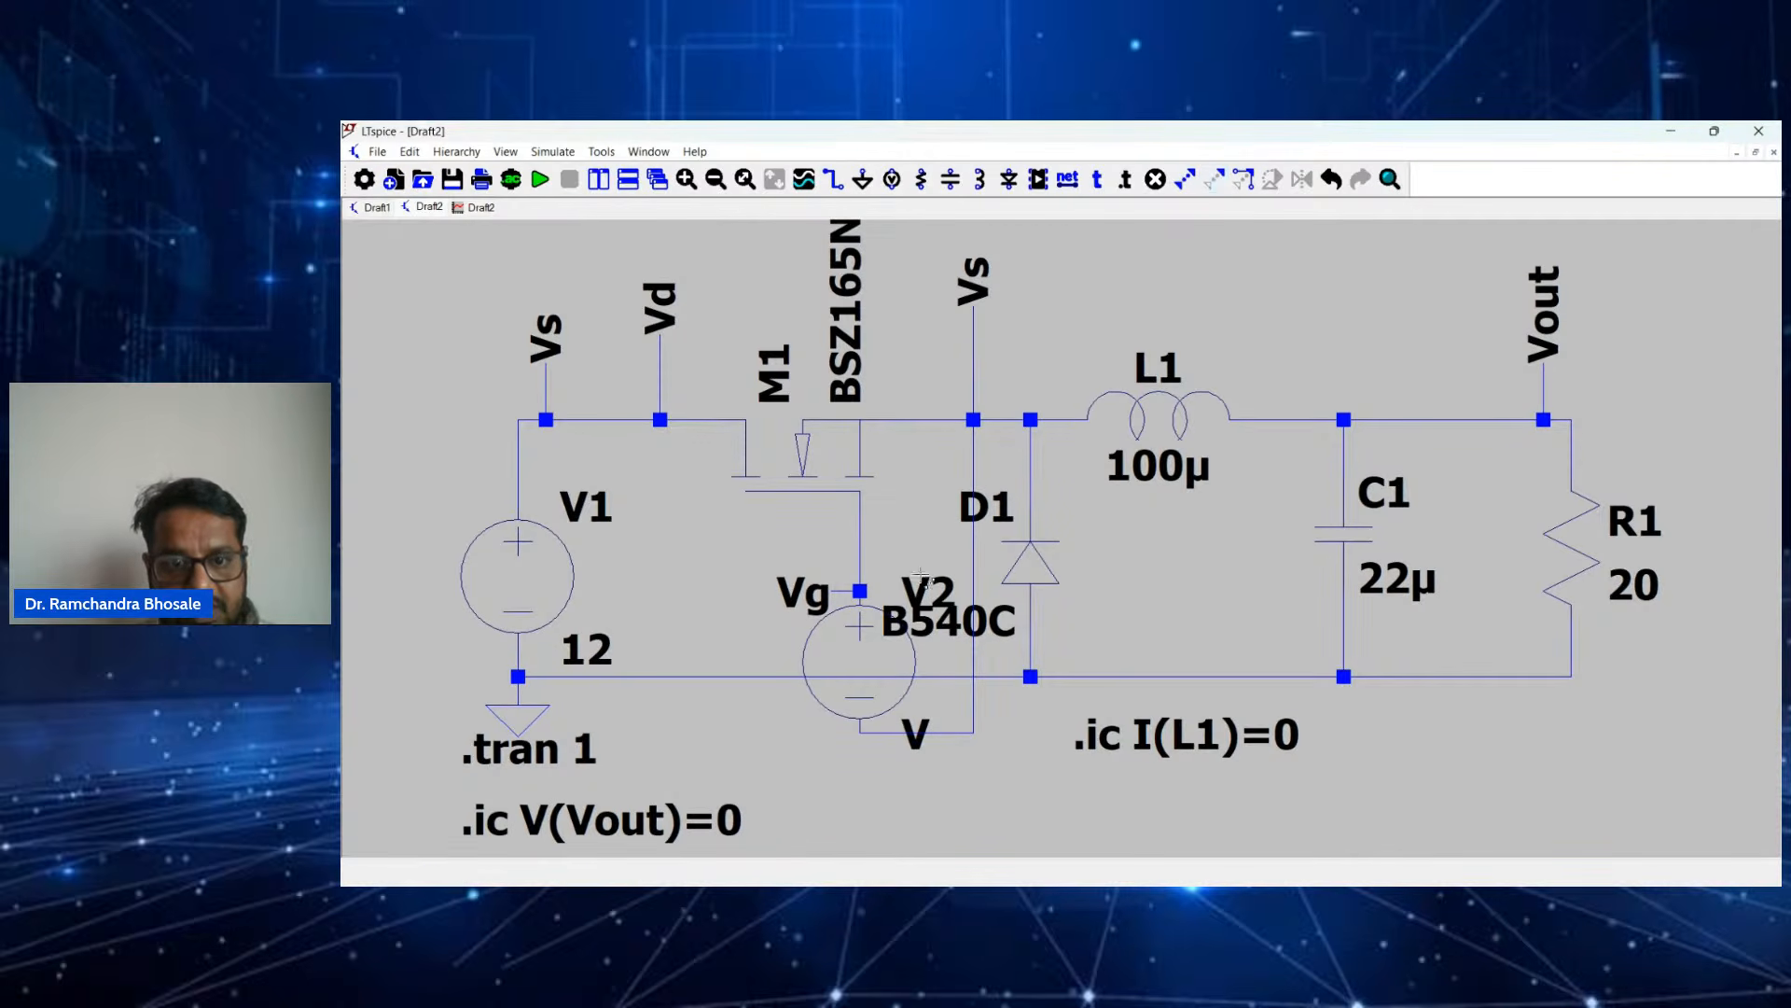
click(863, 662)
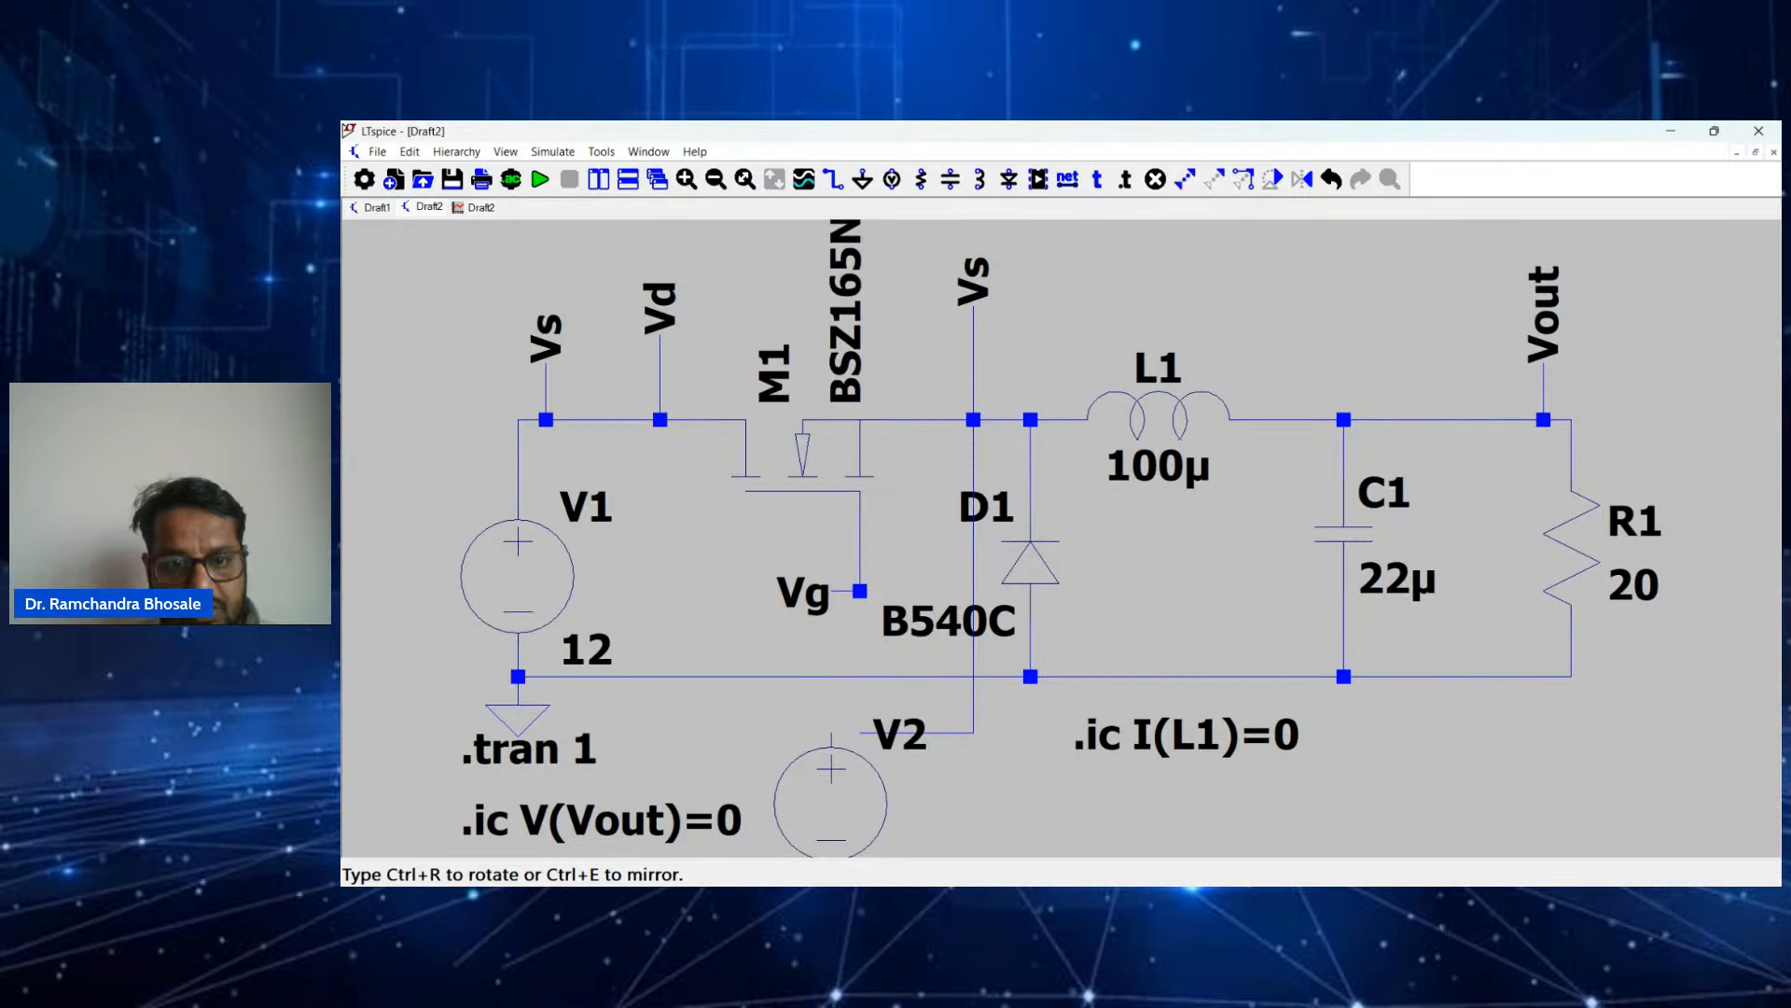
click(844, 827)
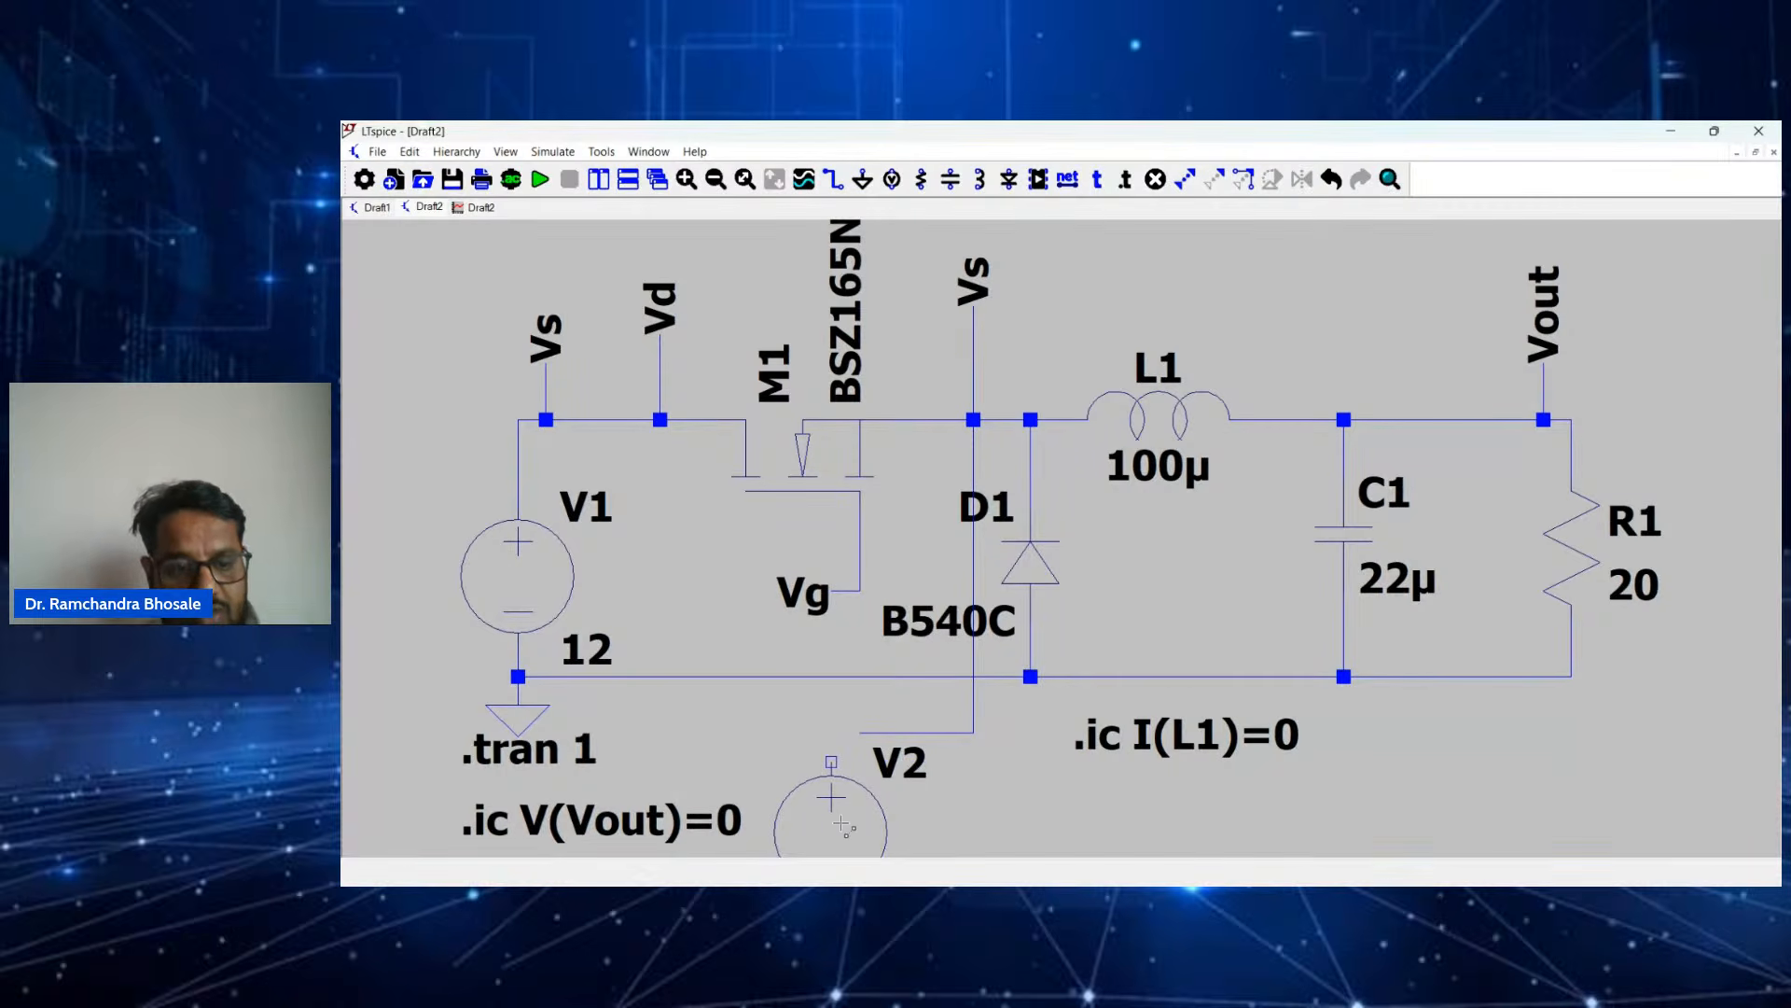
- Delete the leftover wires running from the Vs node before L1 down to the area above V2
key(space)
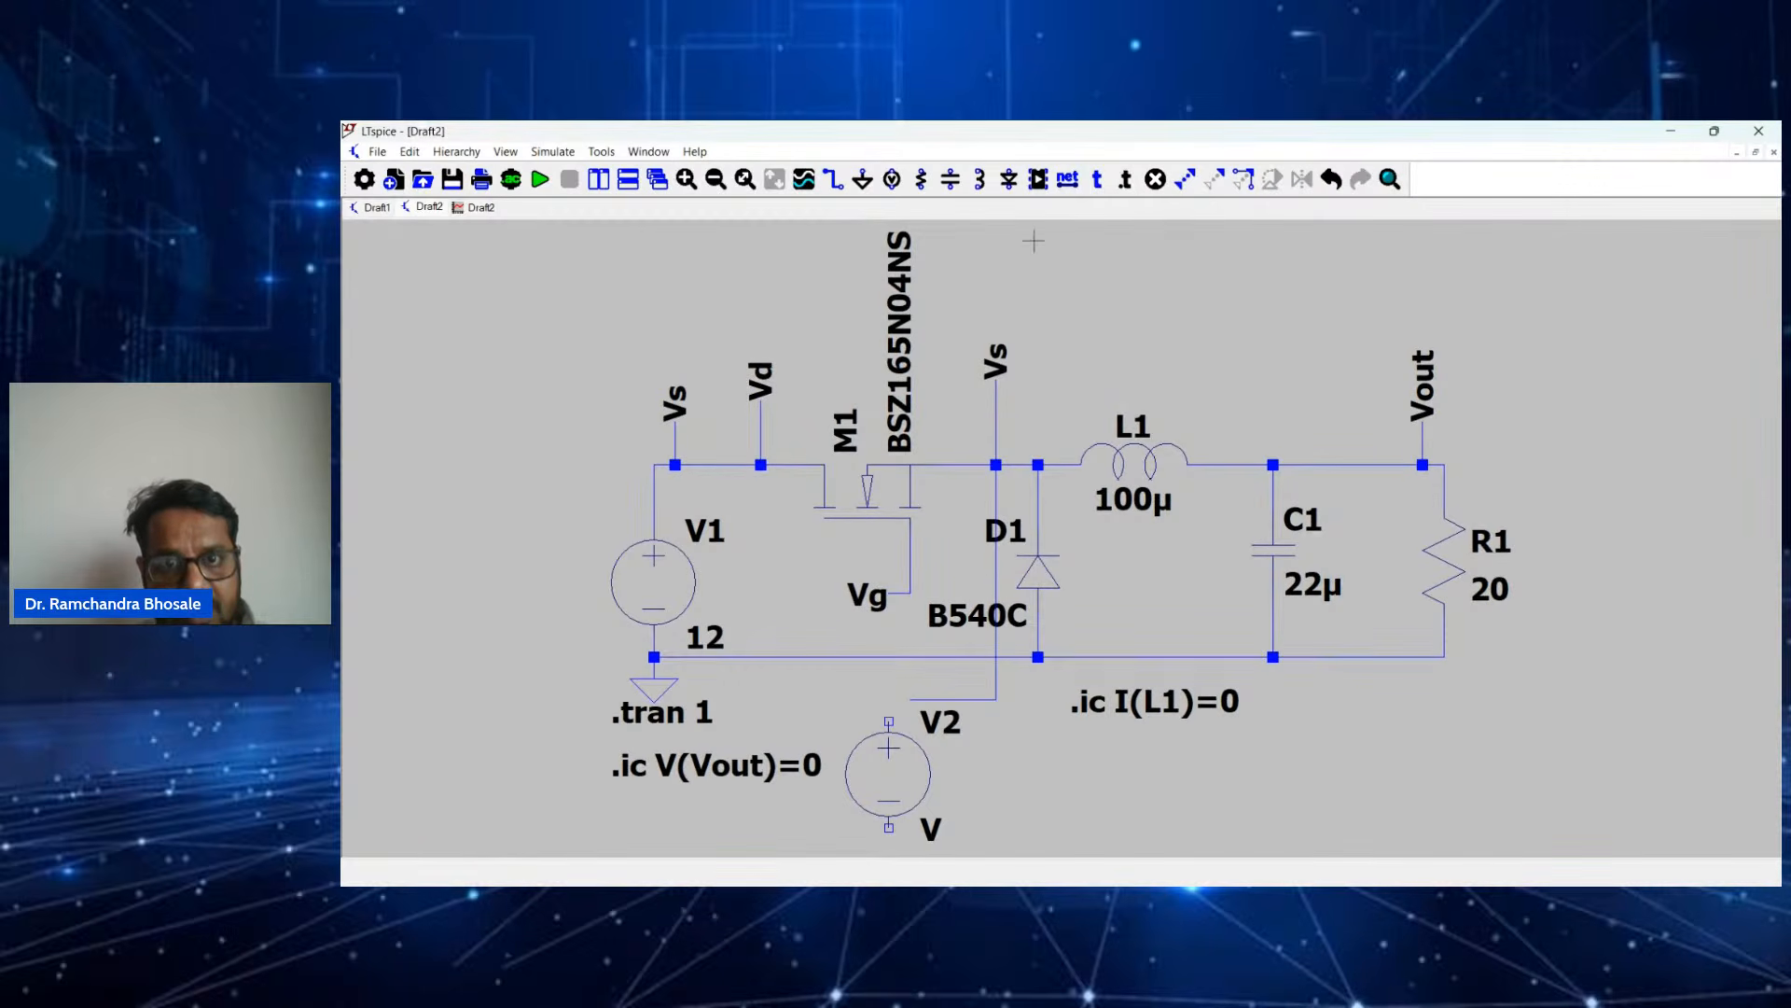
click(1155, 179)
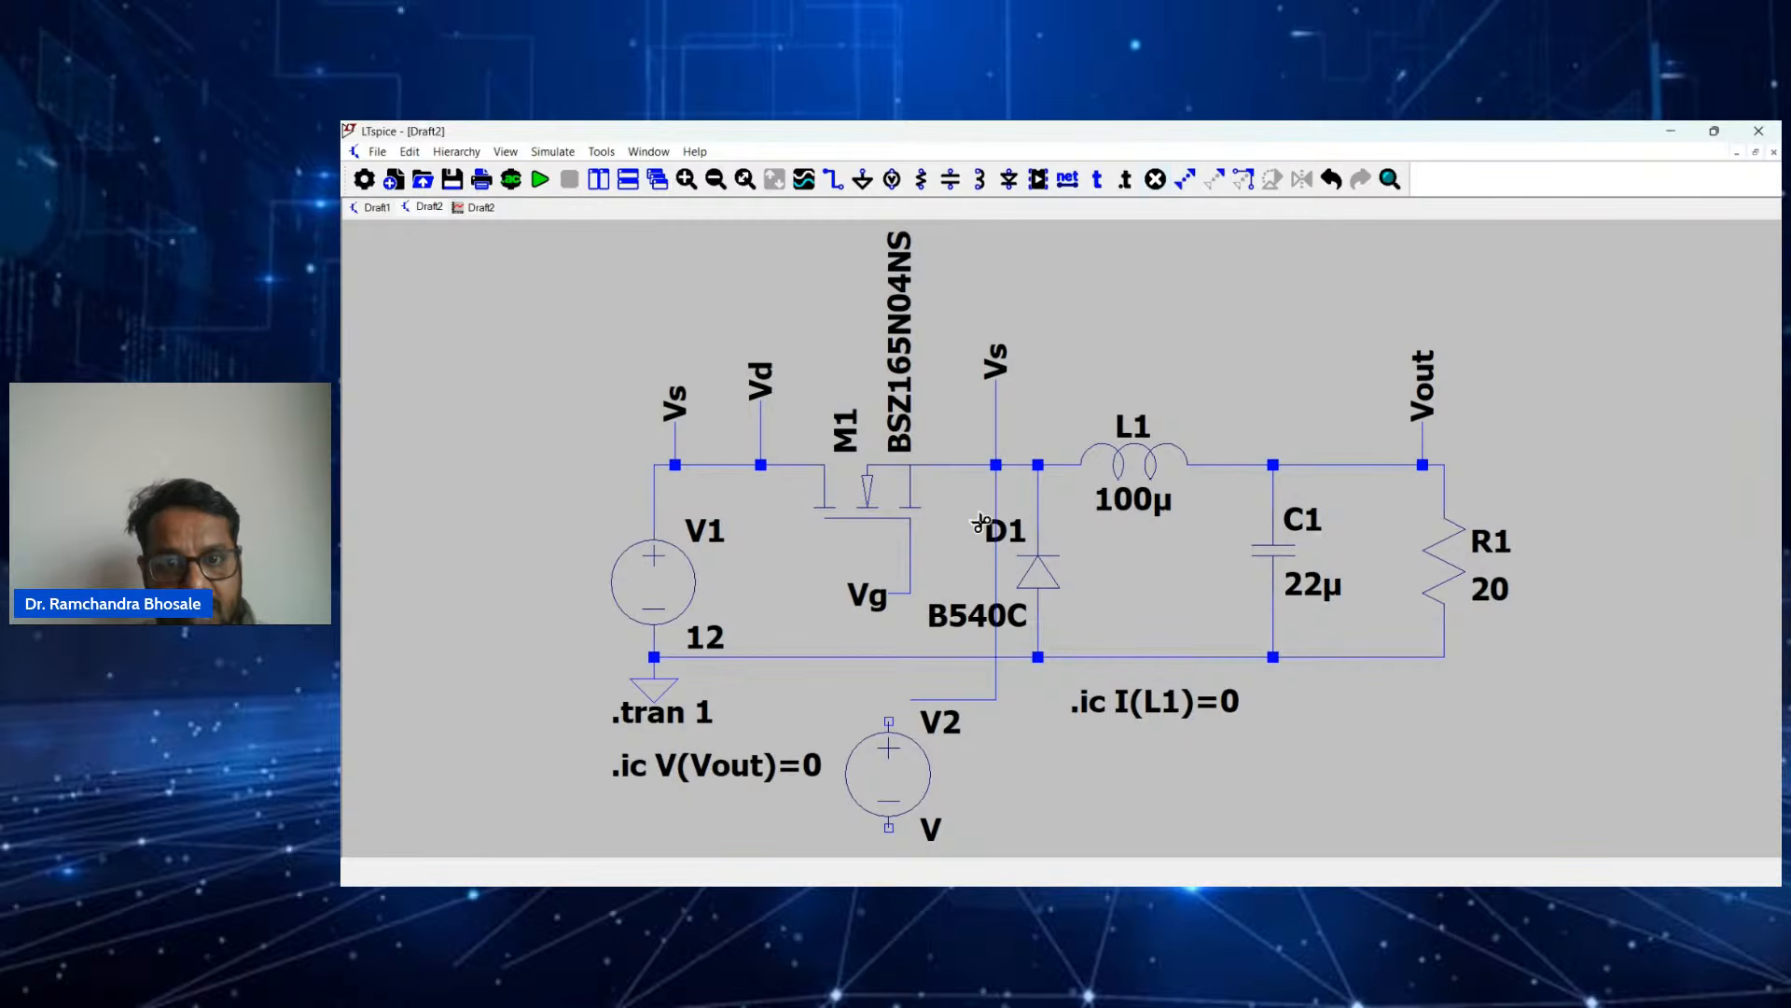
click(996, 502)
click(986, 698)
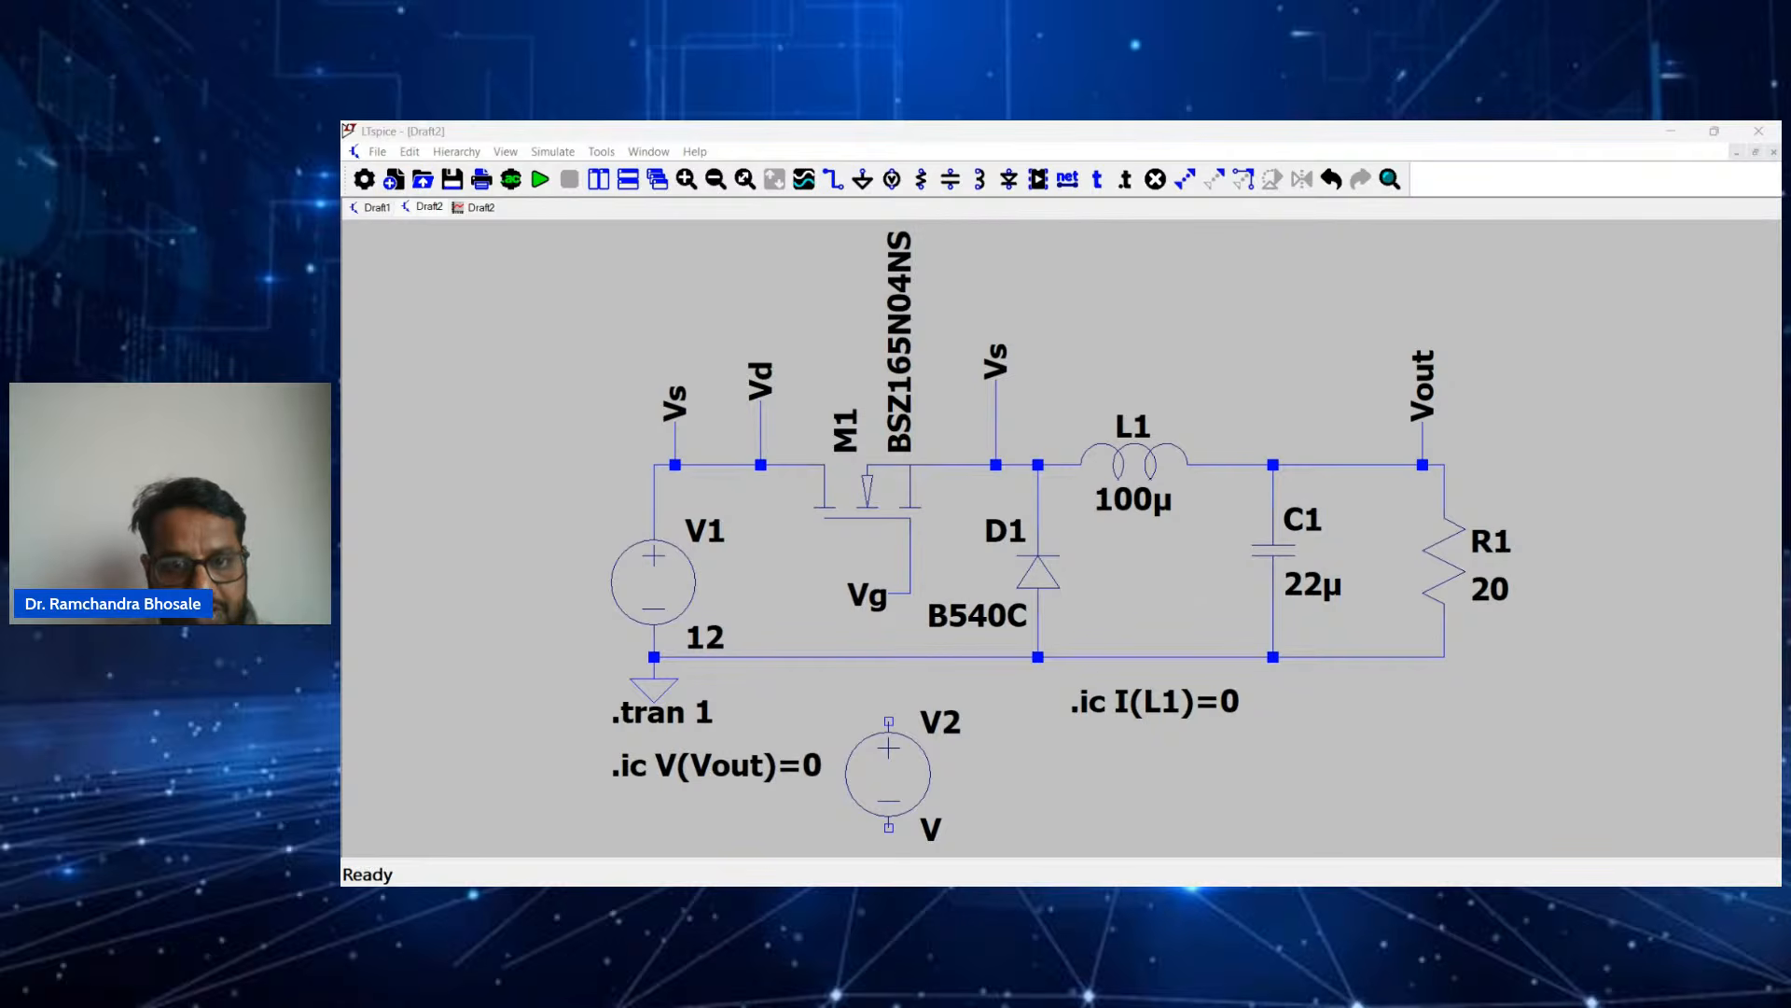
- Place a Vg net label above V2 and wire it to the source's positive terminal
key(Return)
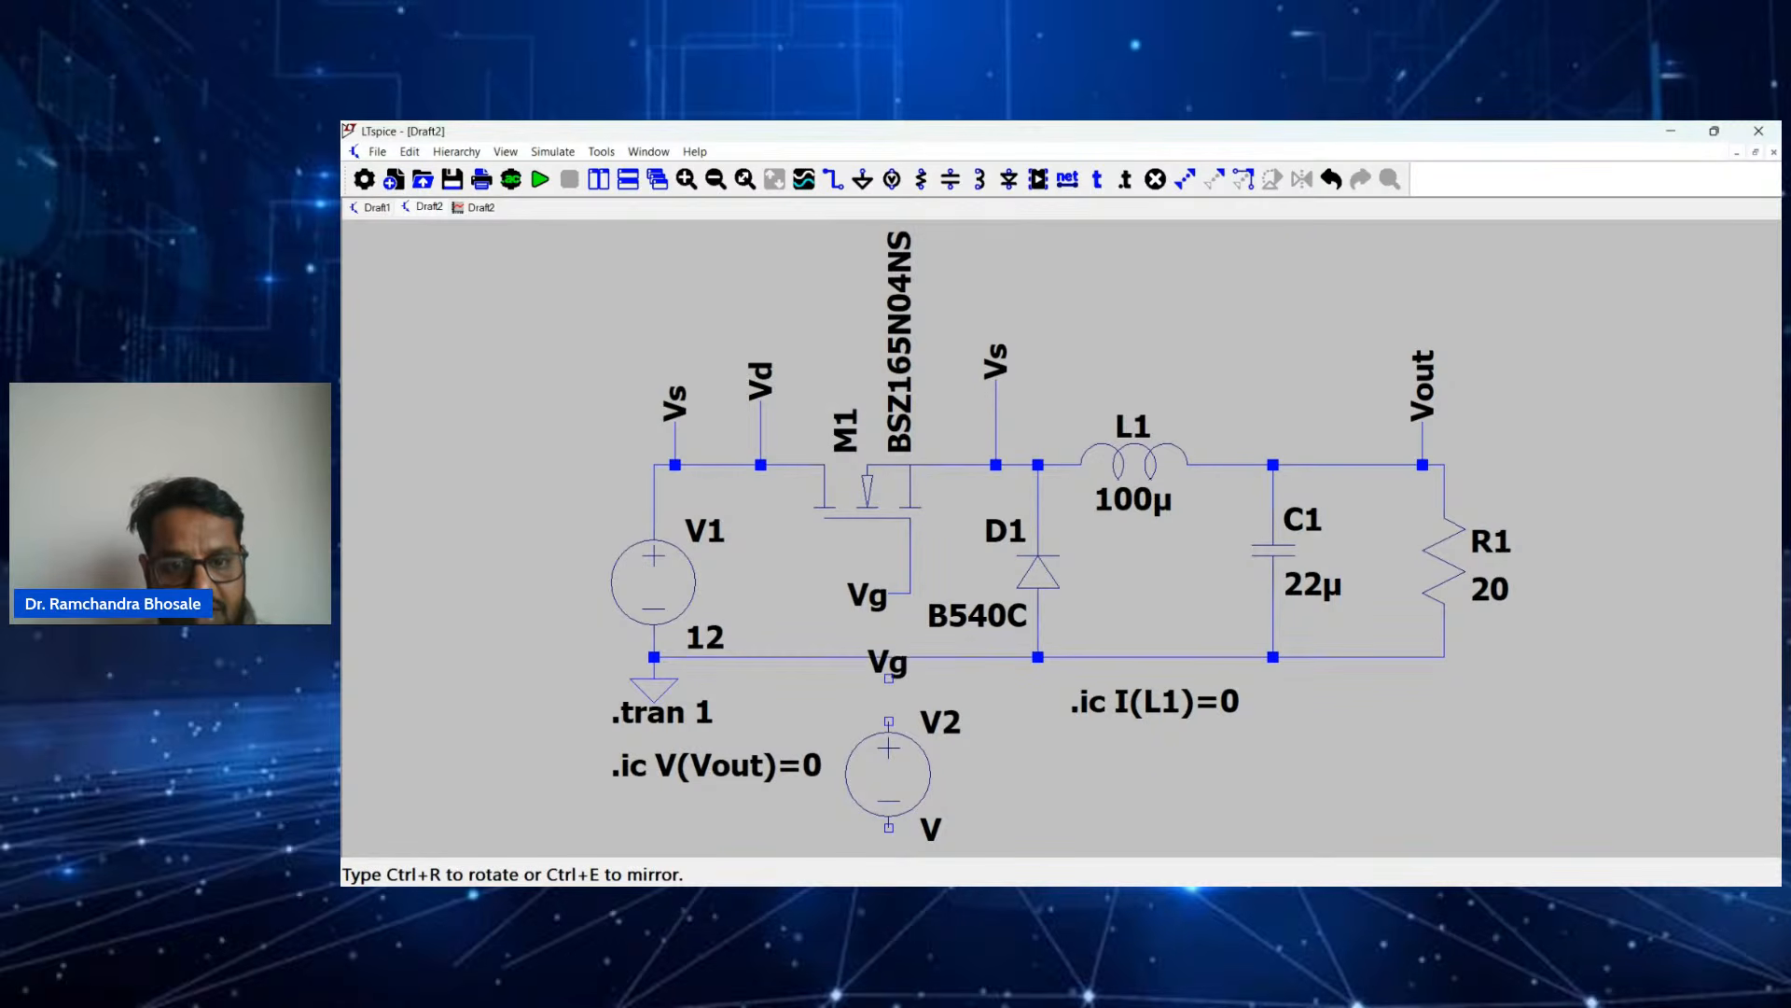
click(888, 699)
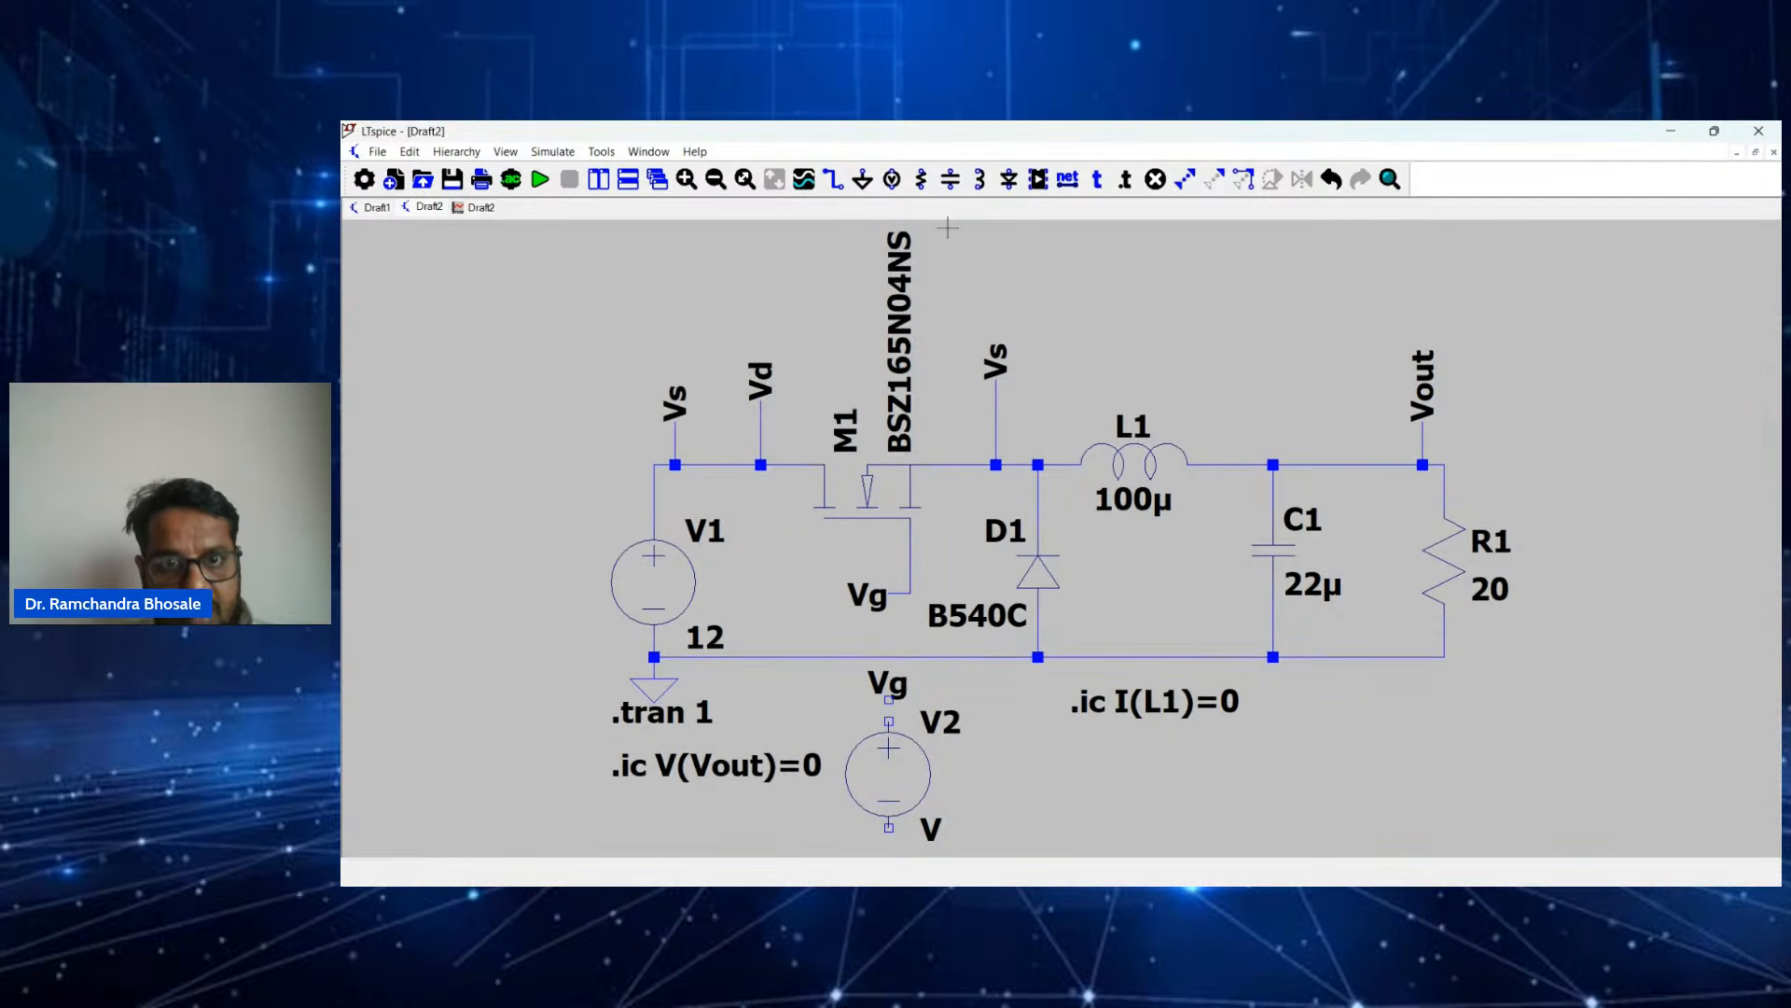
click(833, 178)
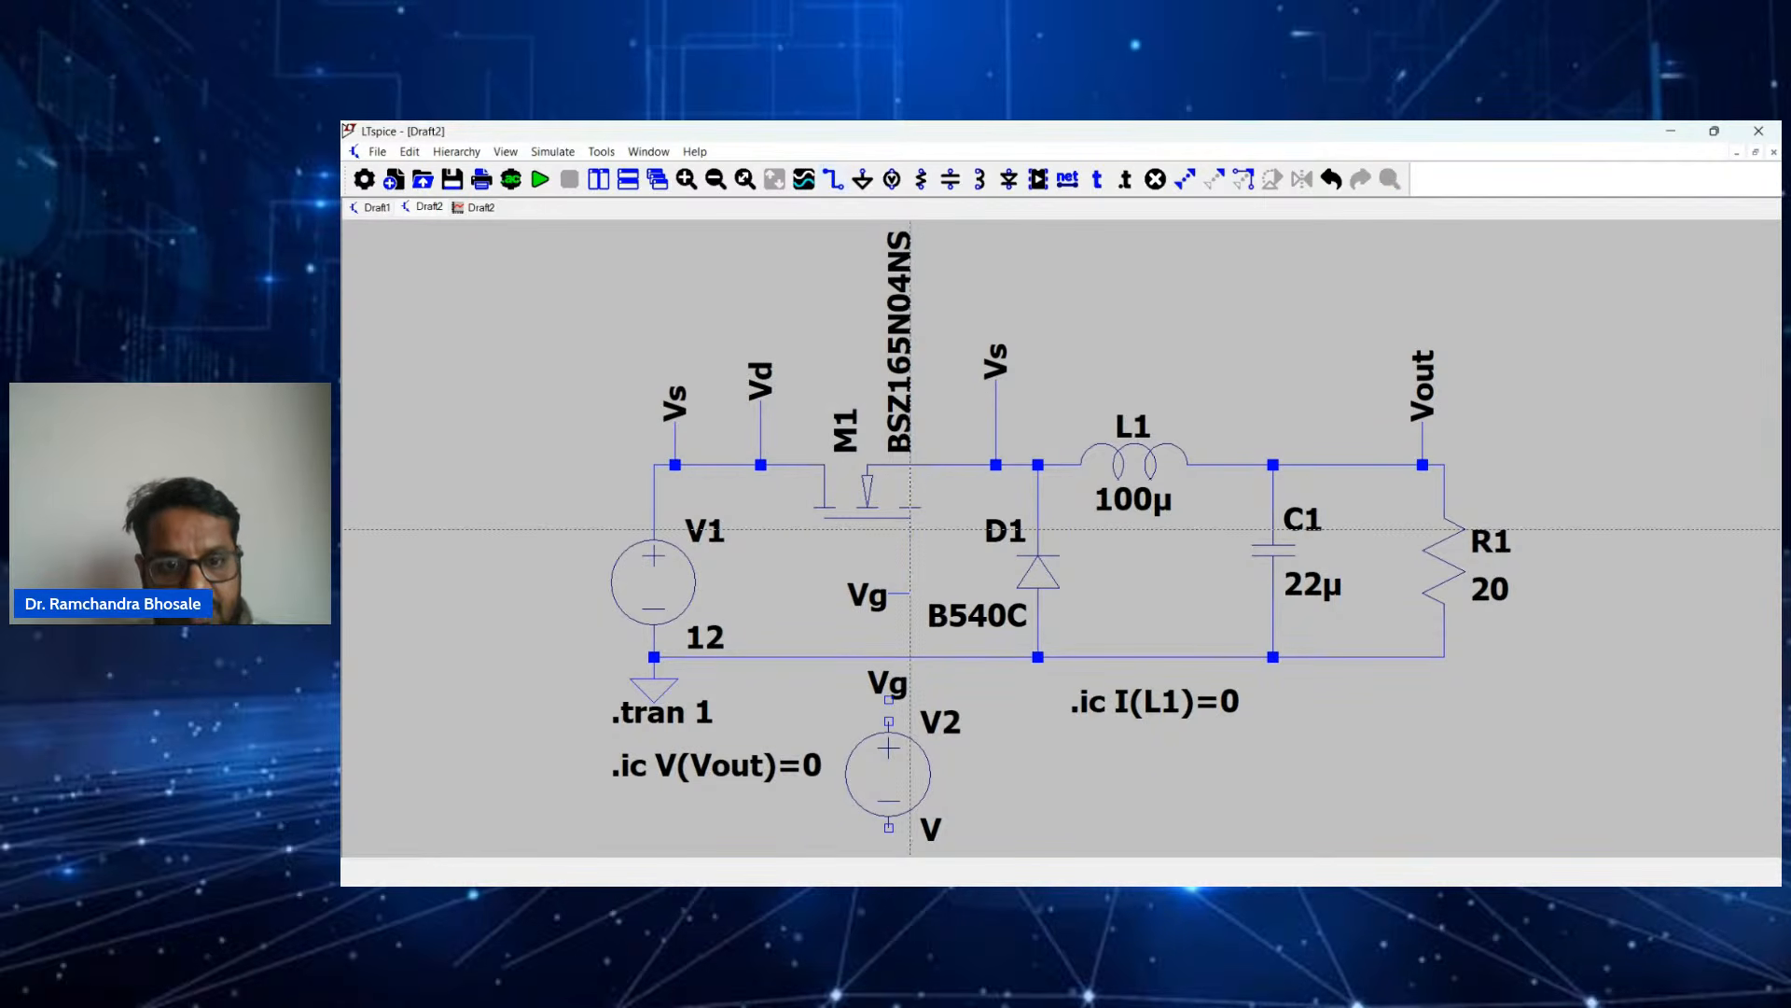
click(888, 720)
click(888, 698)
key(Escape)
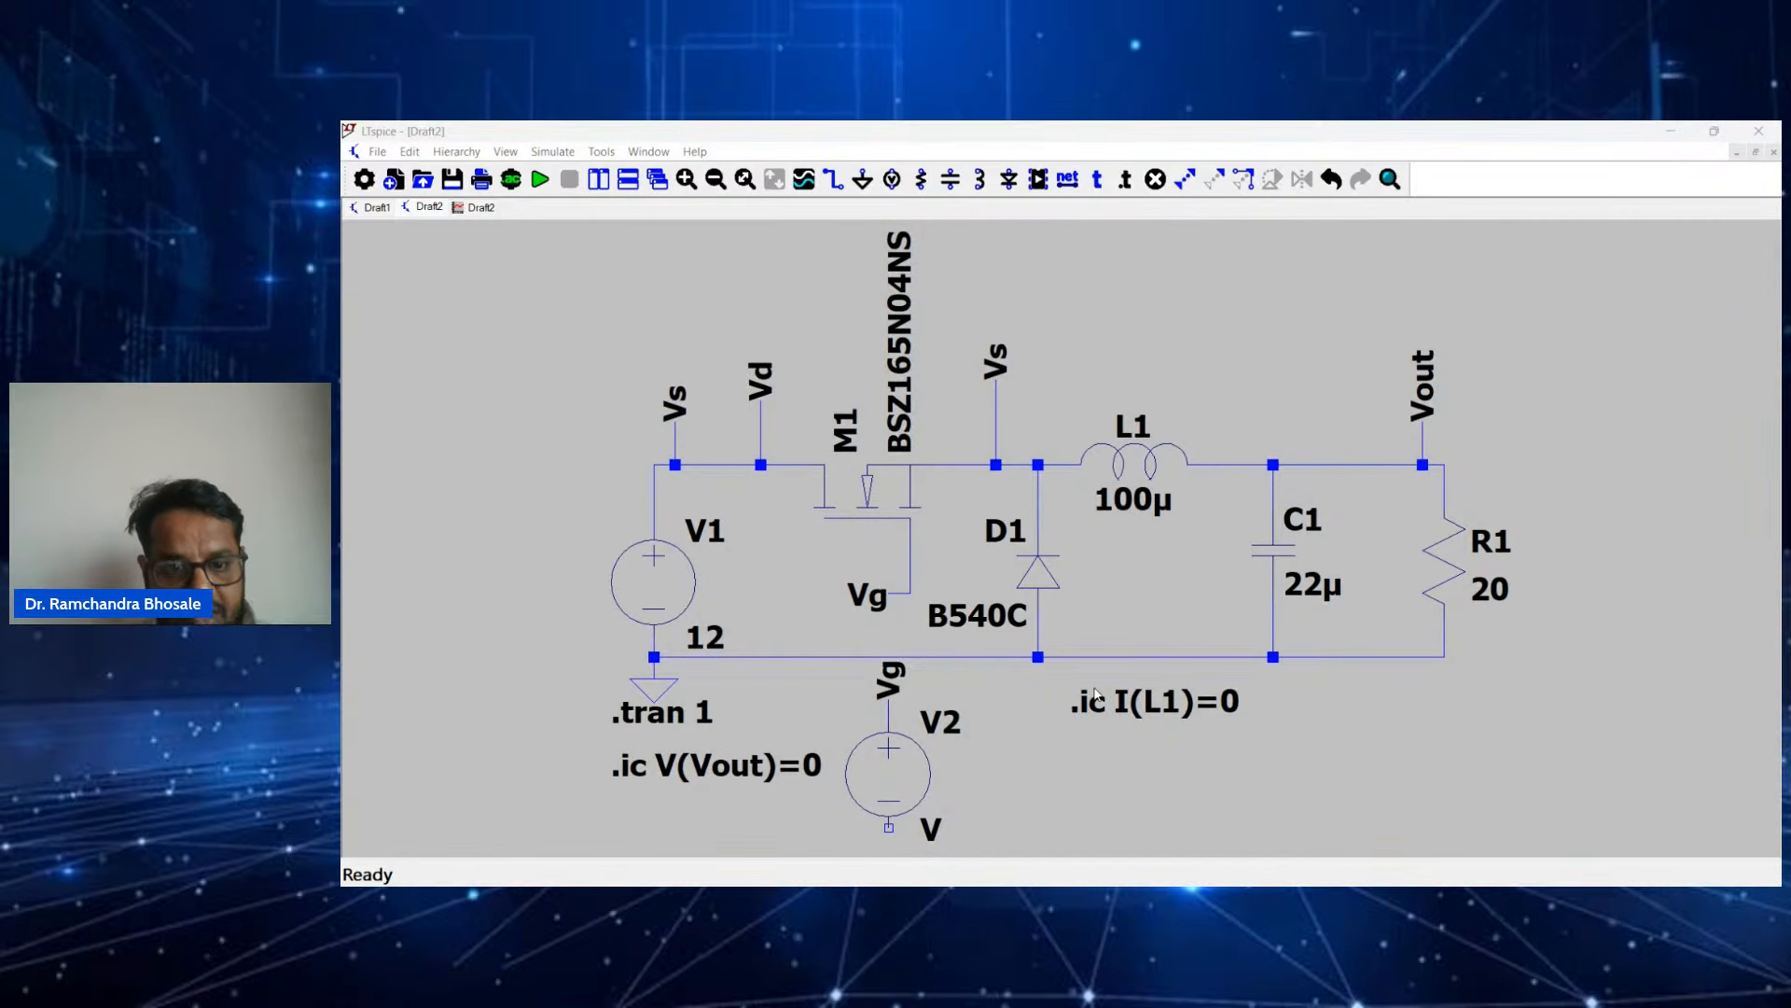
- Place a Vs net label below V2 and wire it to the source's negative terminal
key(Return)
scroll(933, 802, down, 2)
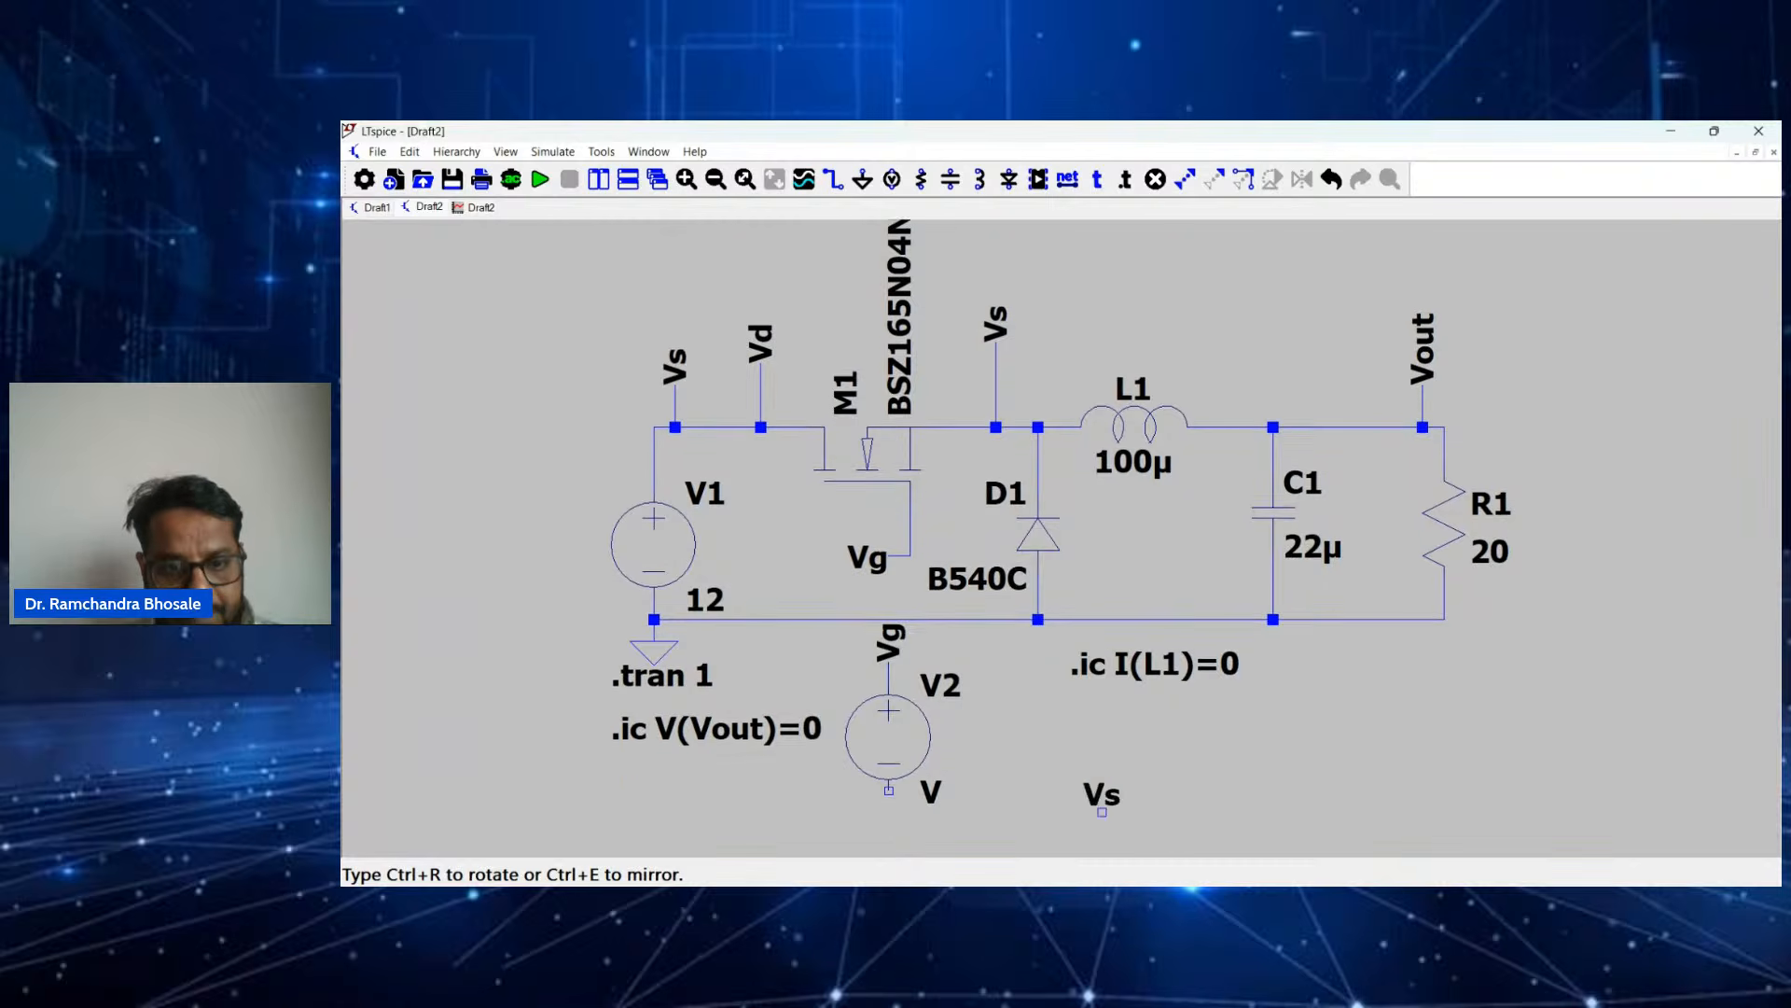
click(888, 794)
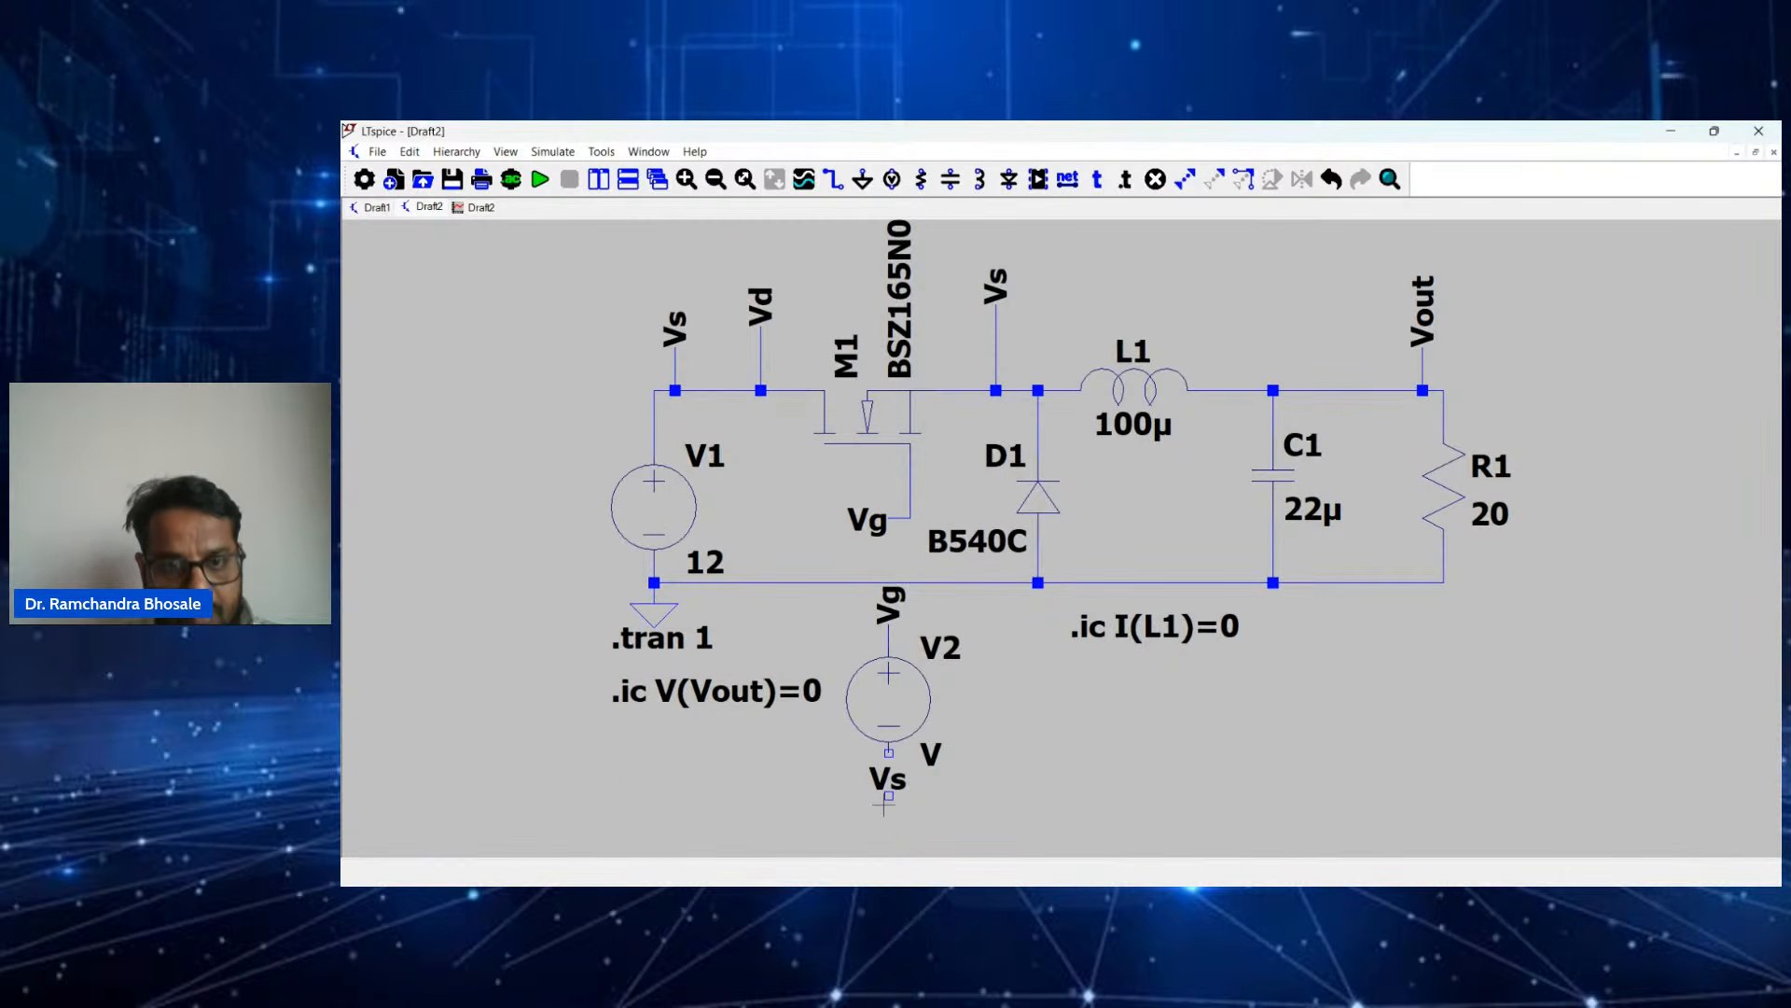
click(838, 180)
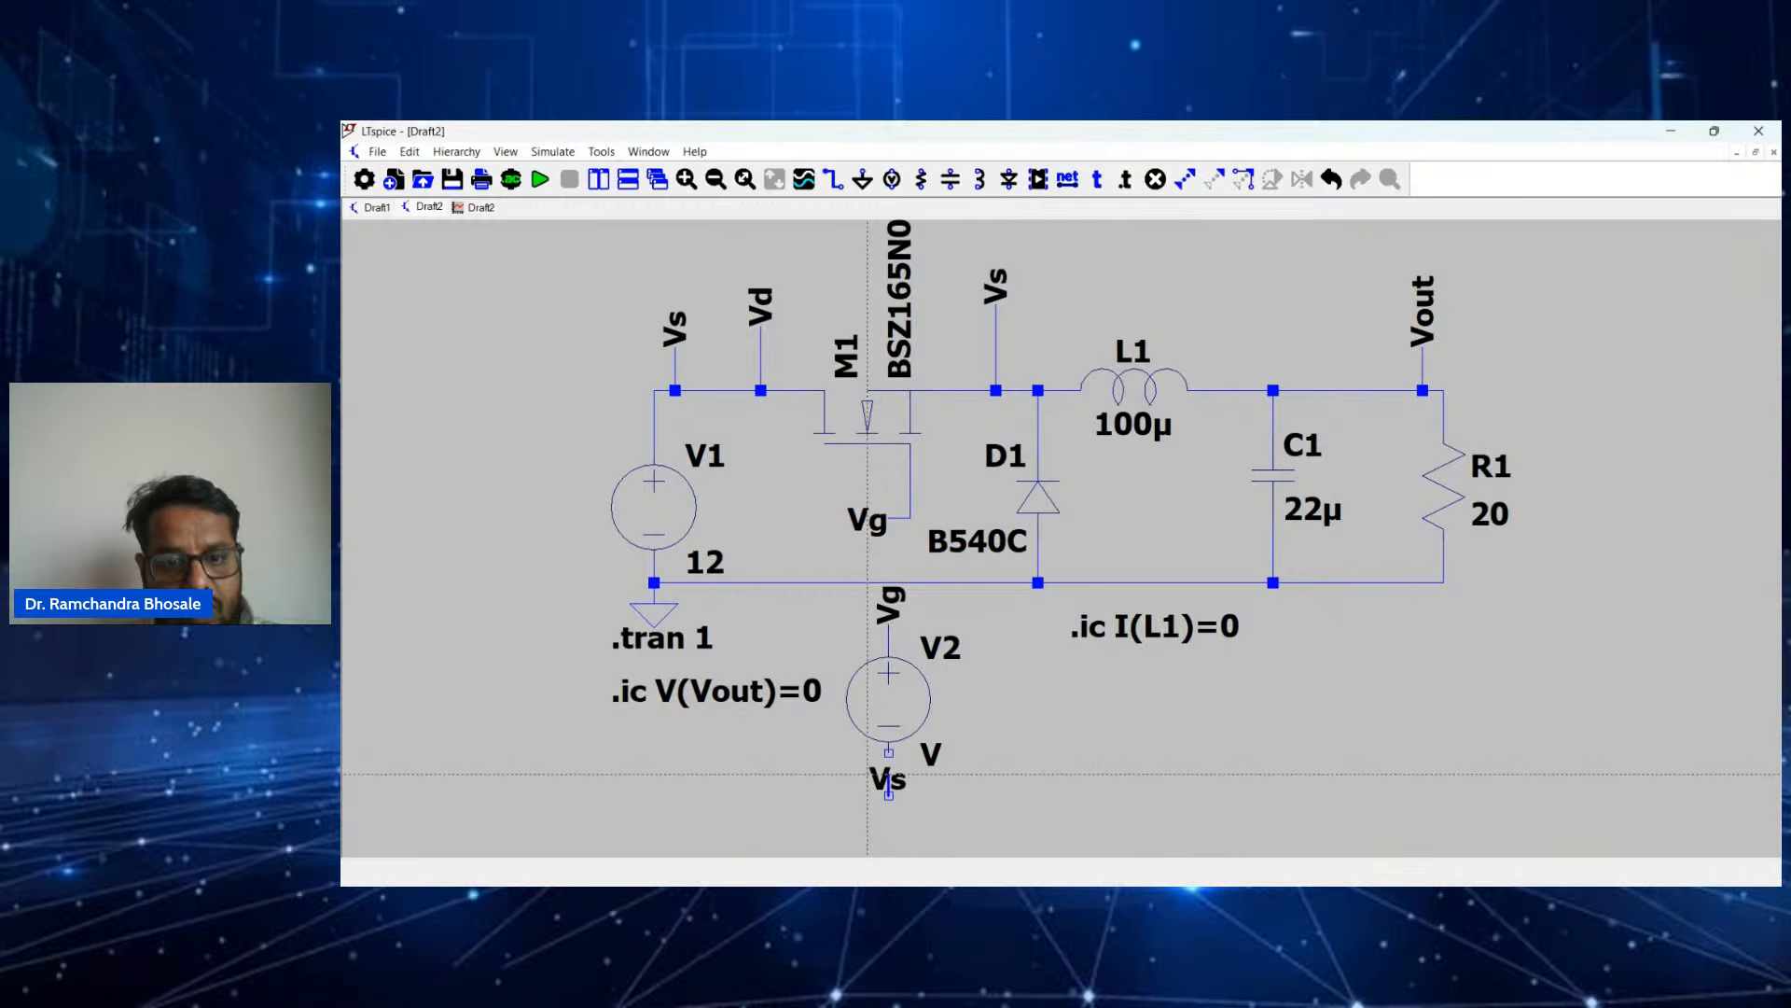
click(888, 795)
click(888, 753)
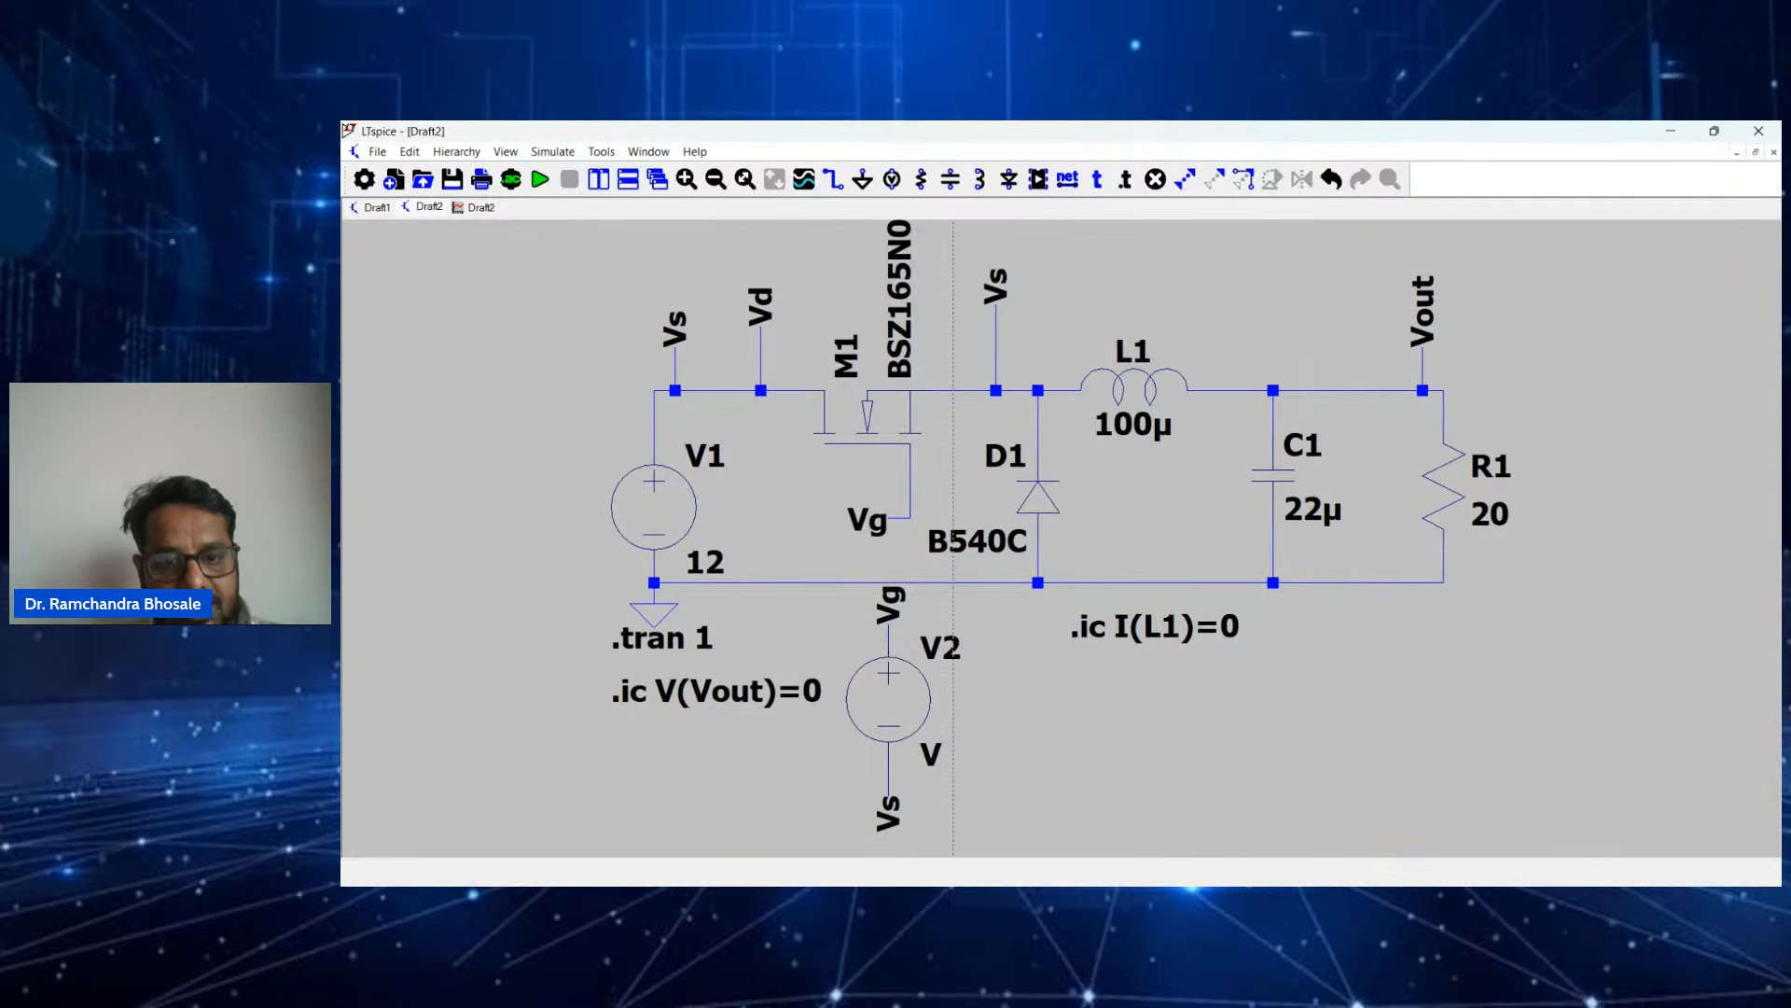
key(Escape)
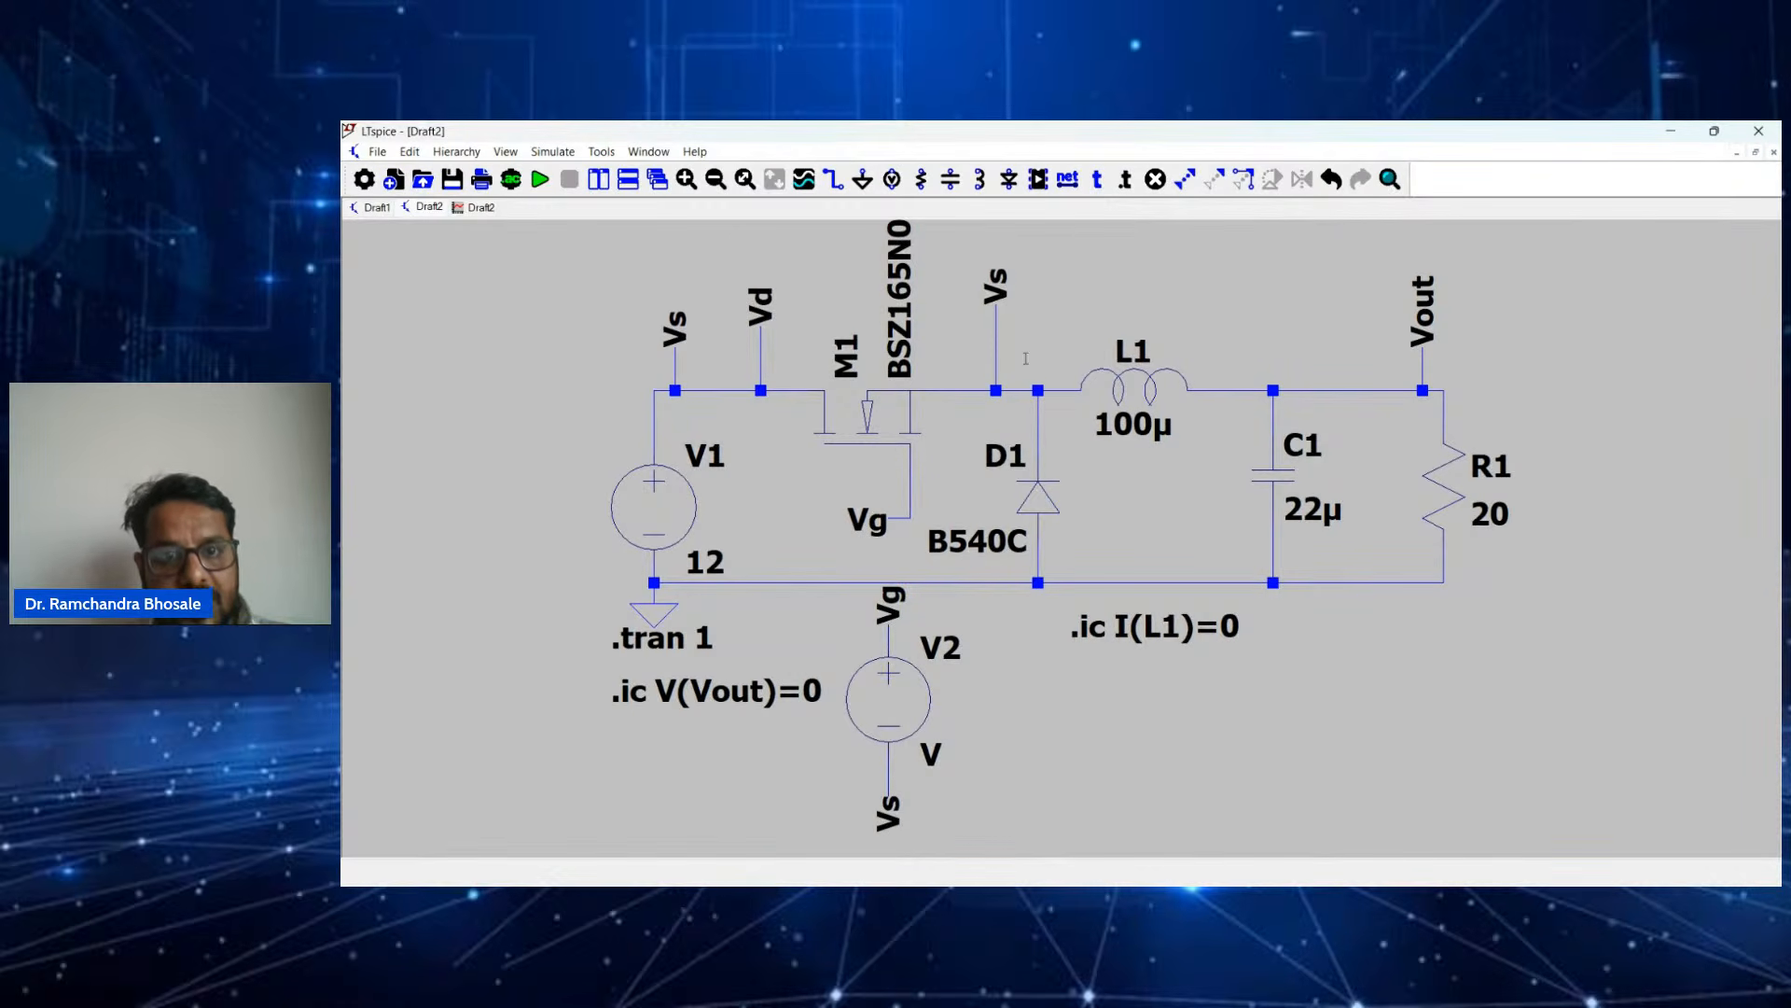
- Configure V2 as a pulse source with PULSE(0 12 0 10n 10n 10u 20u)
right_click(912, 702)
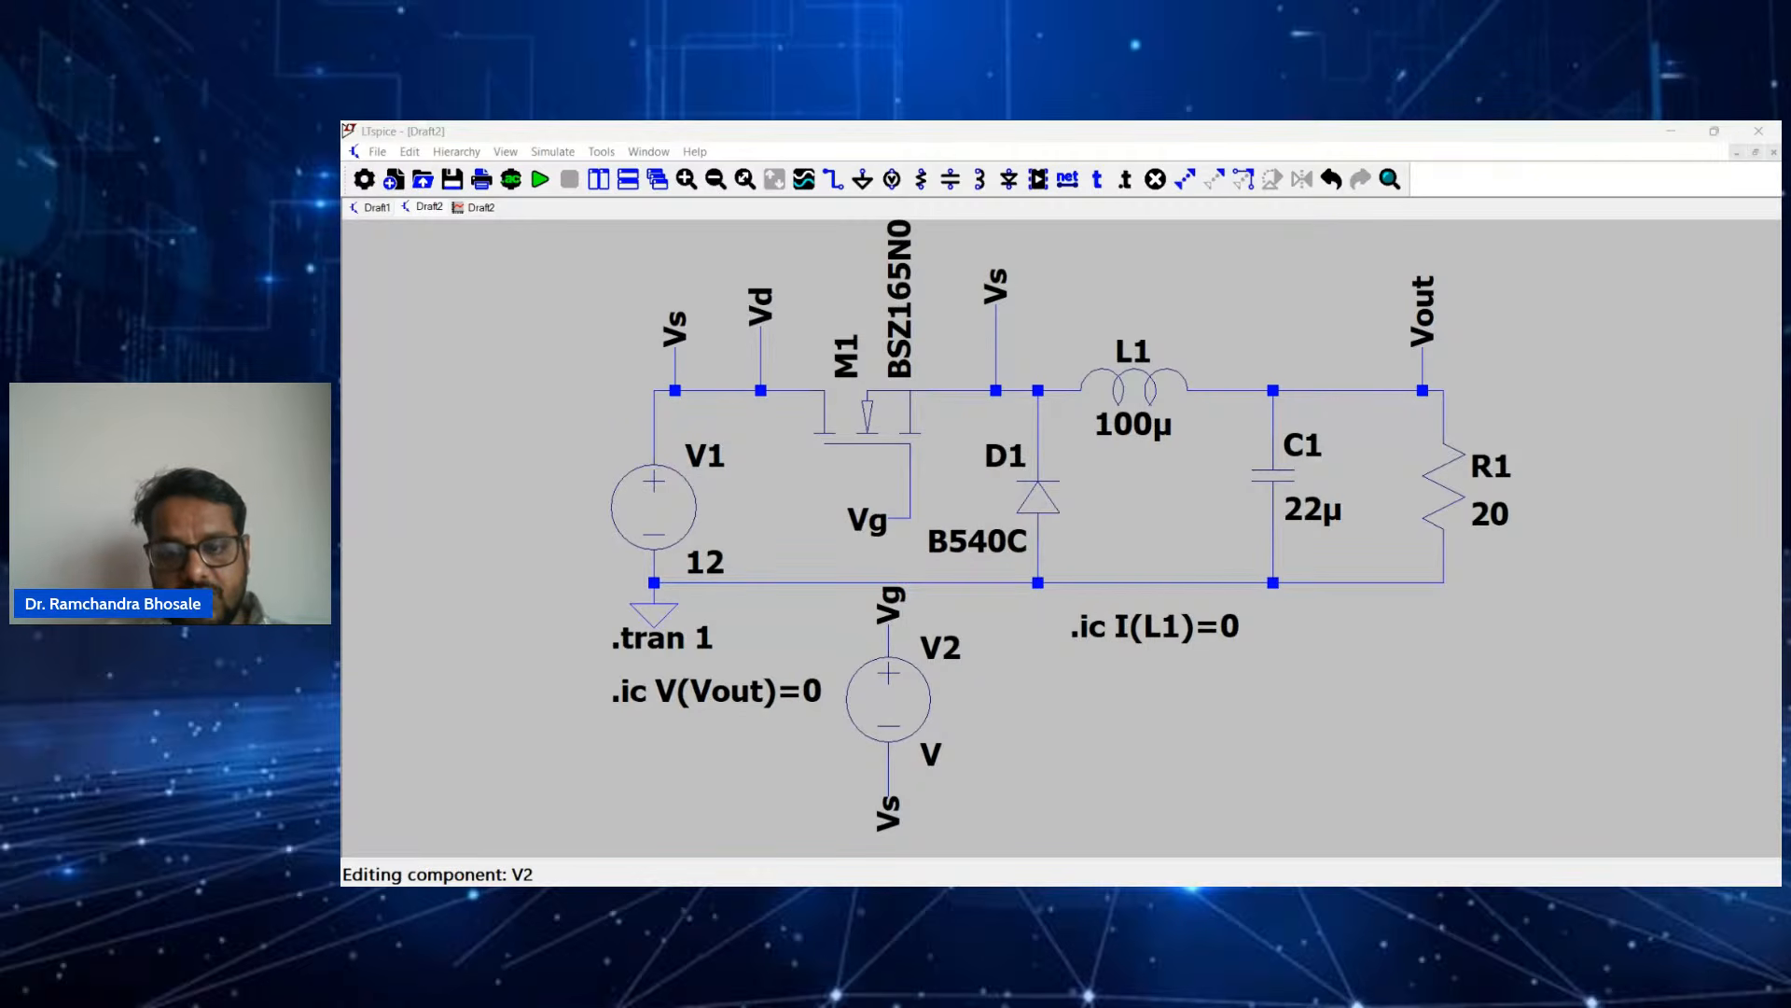
click(1320, 700)
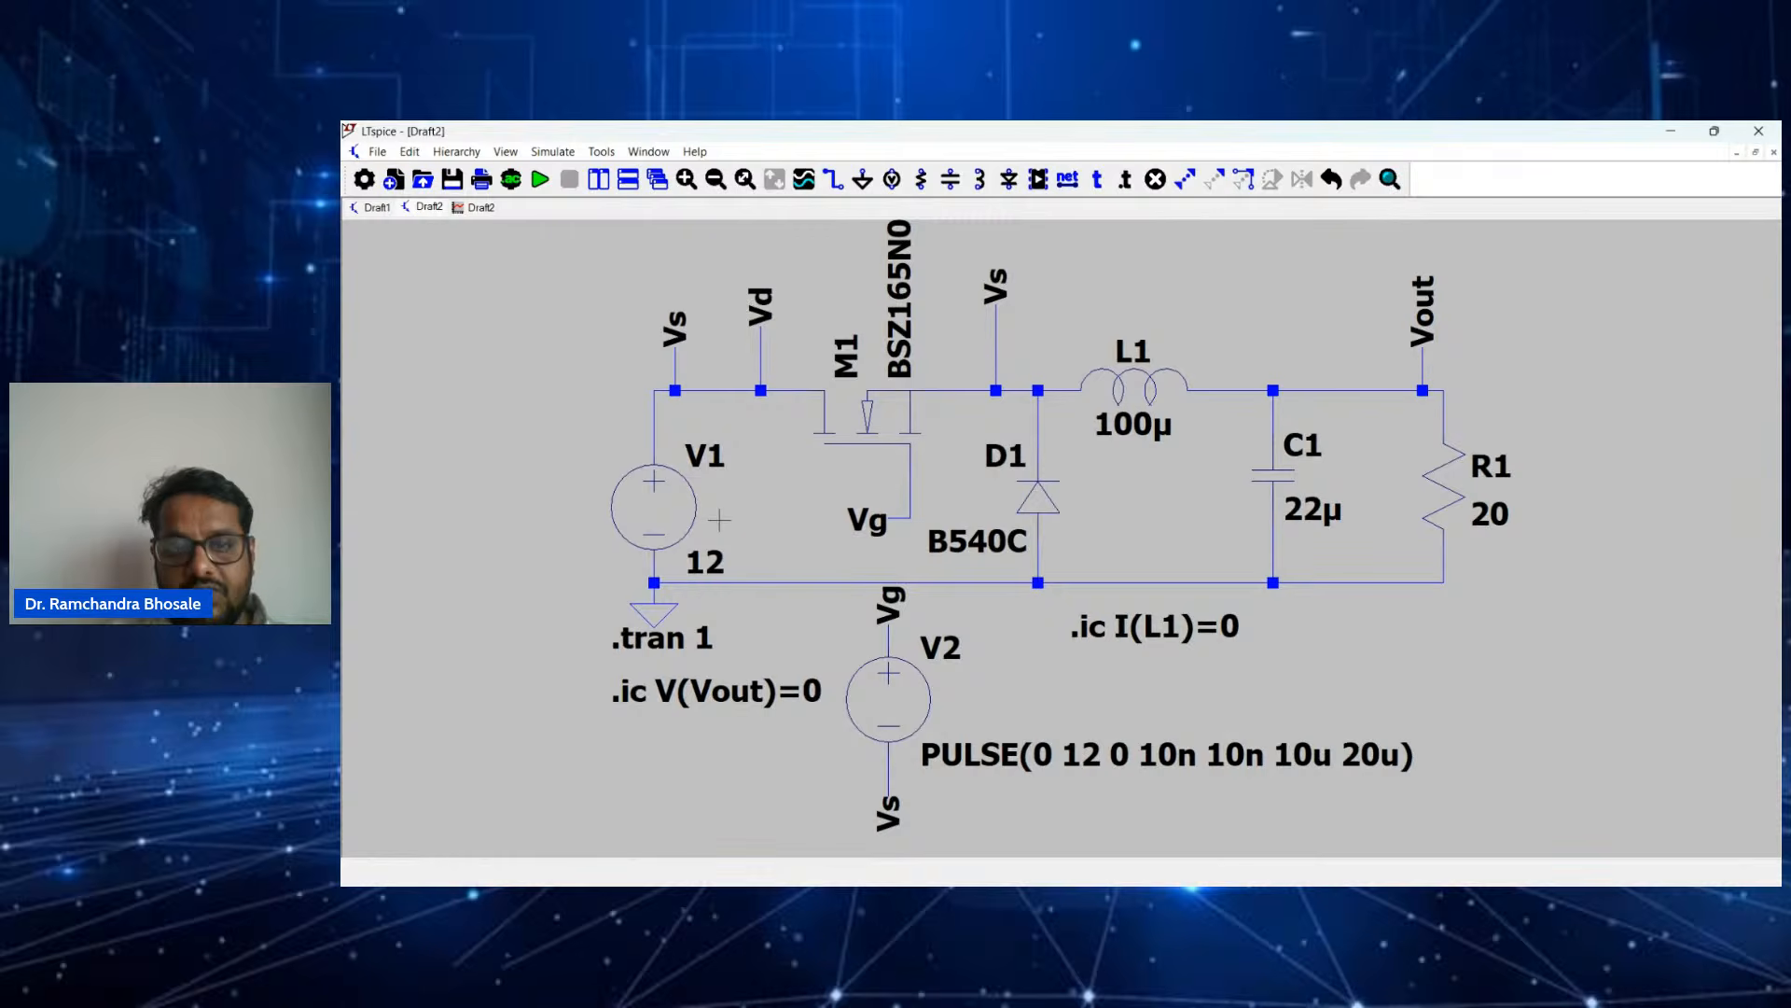
key(space)
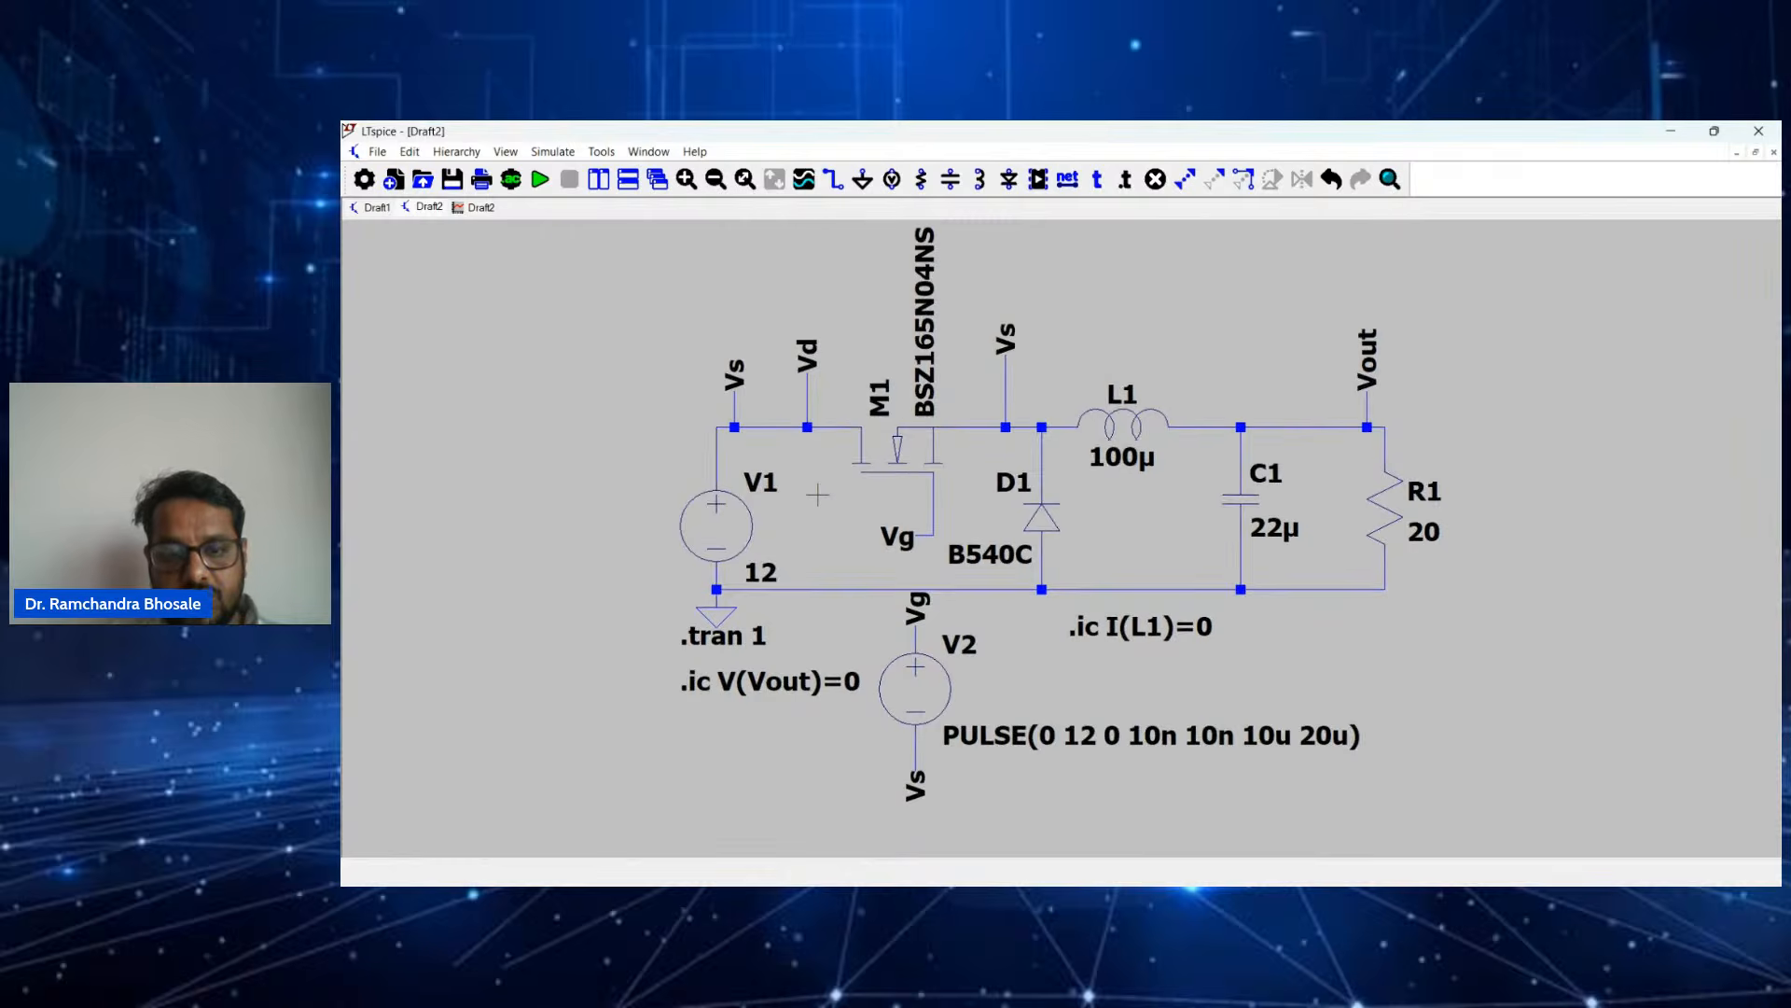
- Run the transient simulation, enlarge the V(vout) plot to the full window, and stop the run early
click(541, 179)
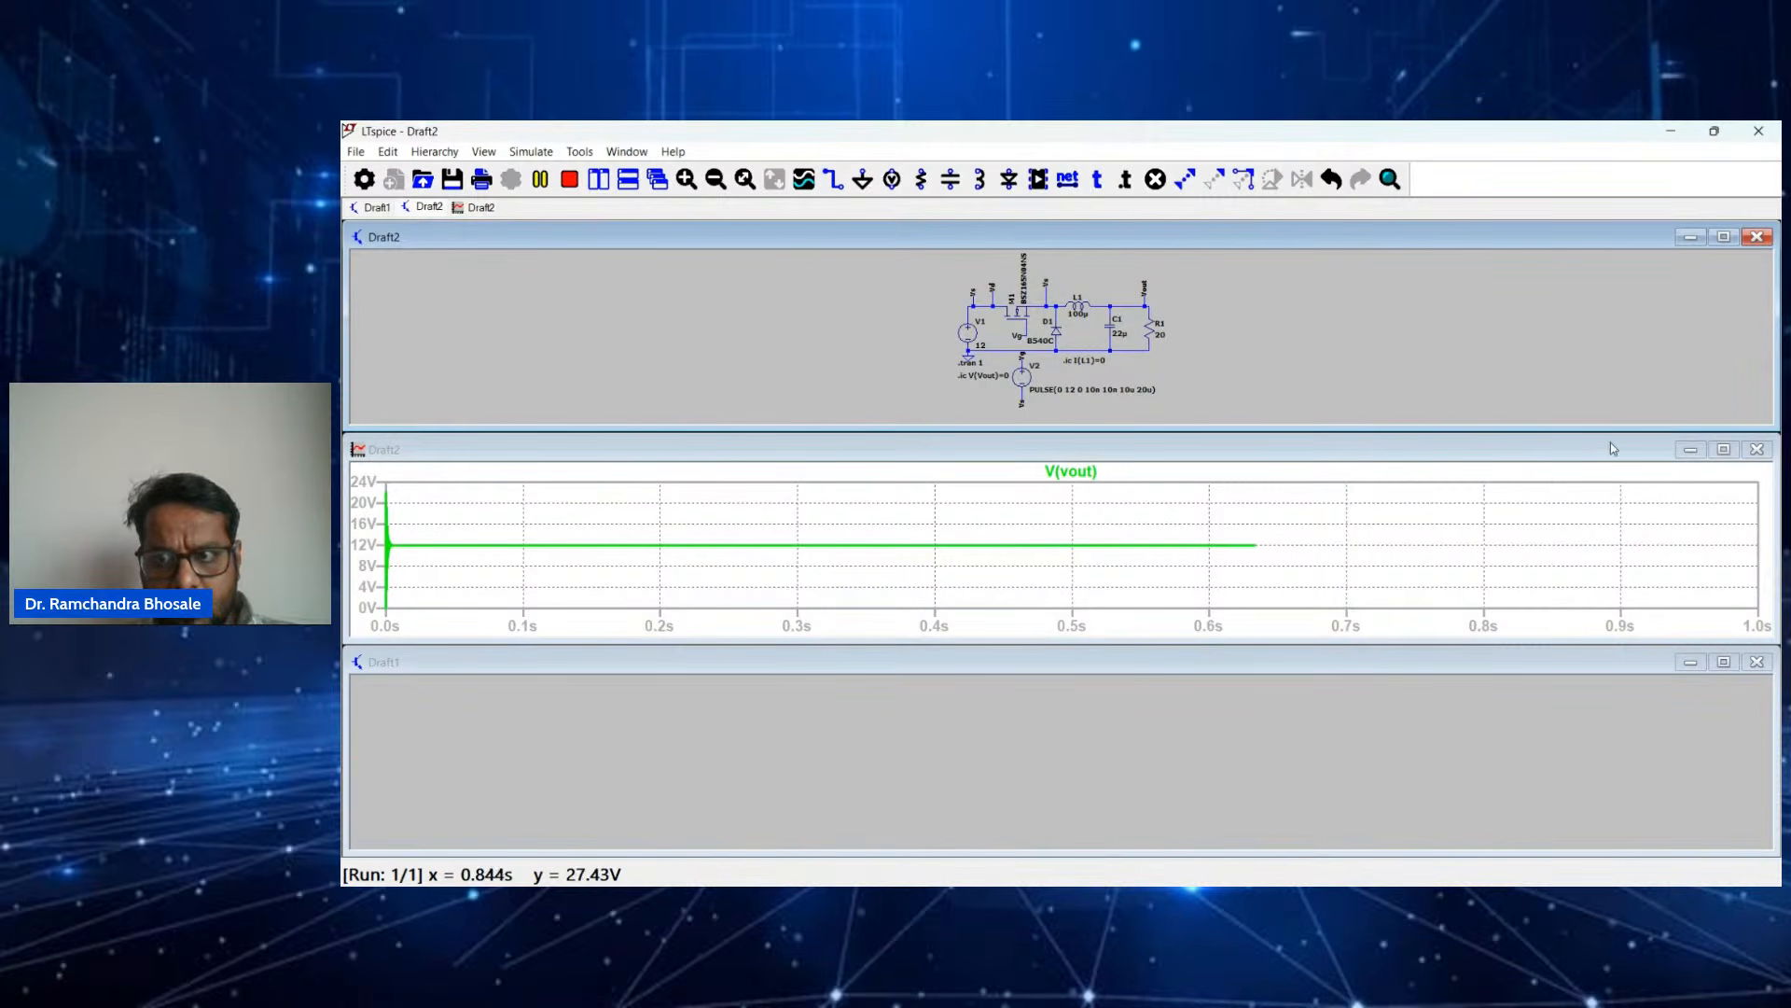
click(1724, 449)
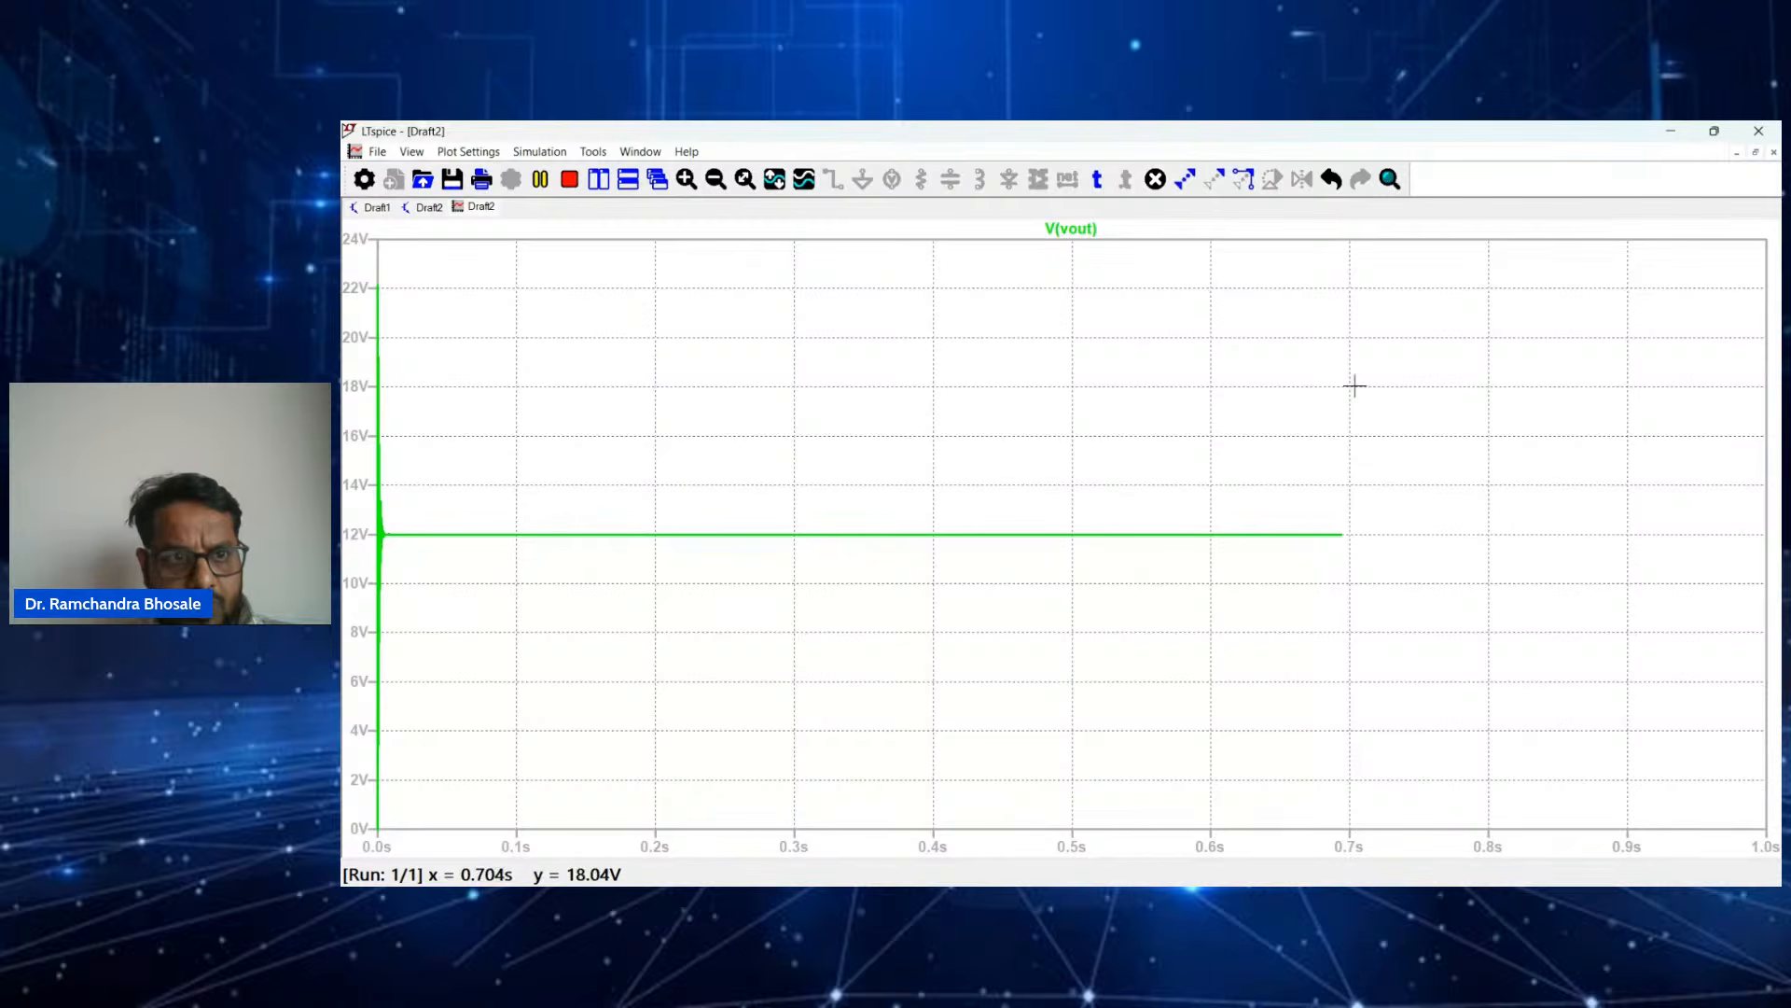
click(429, 207)
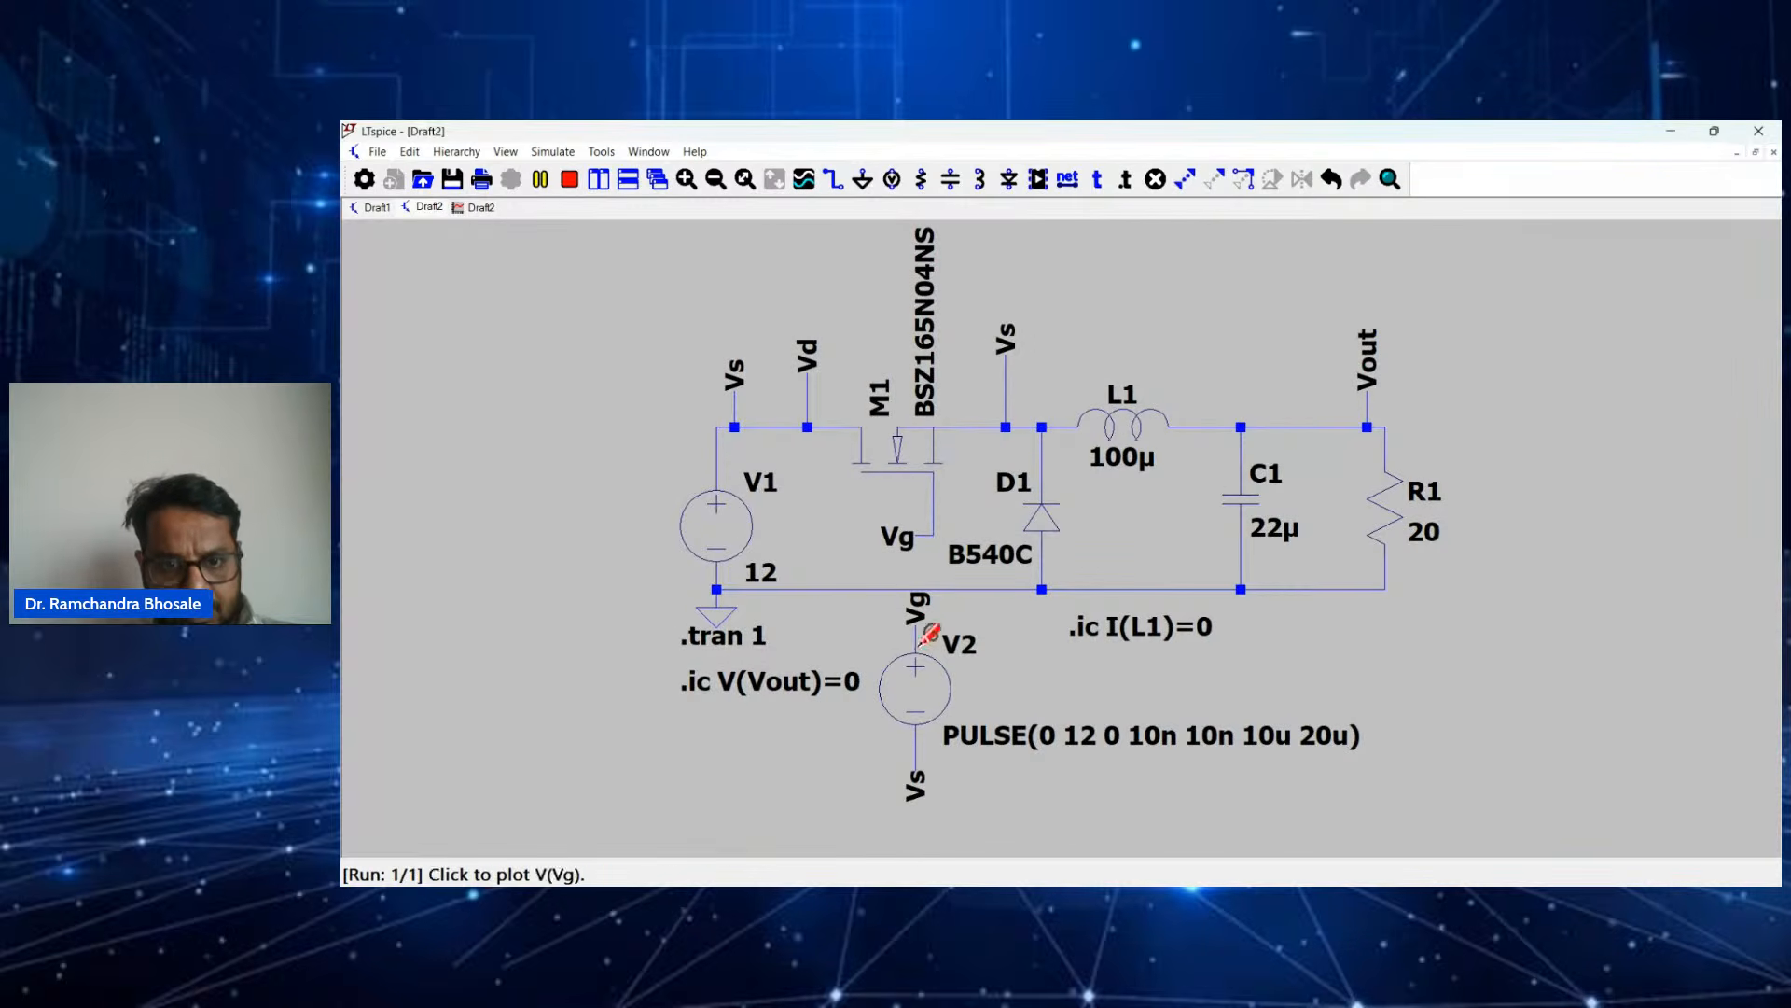
click(570, 181)
click(473, 206)
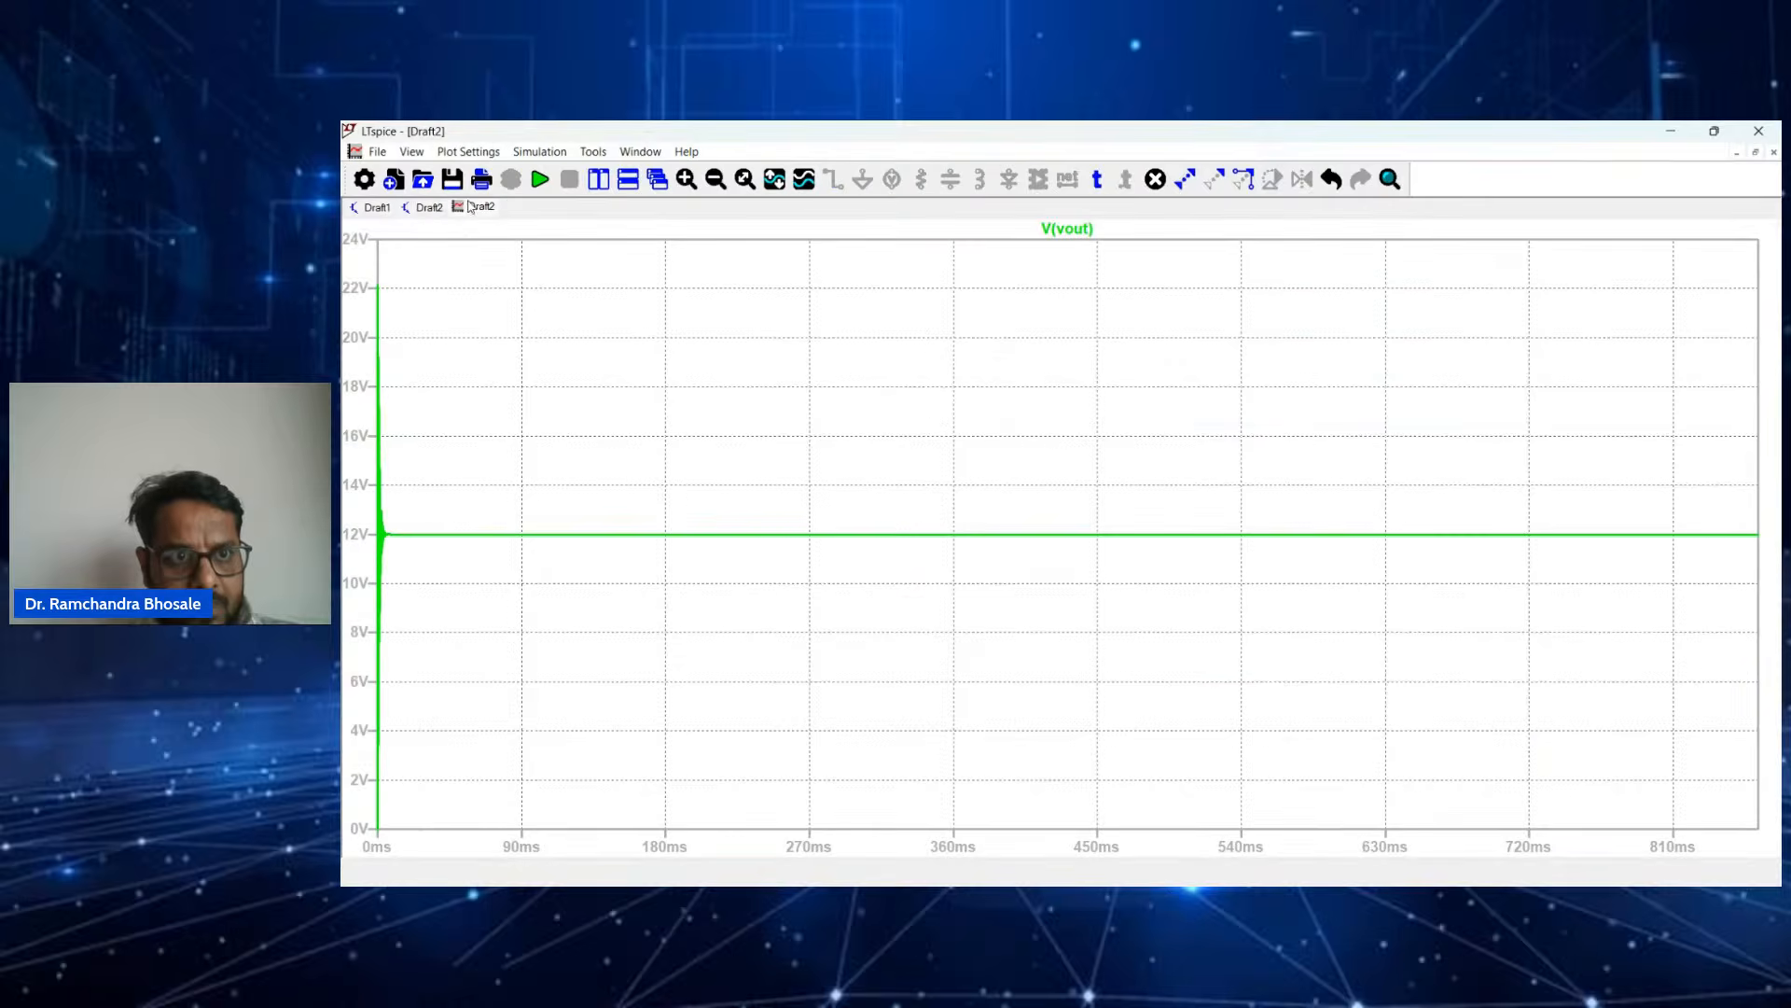
- Plot the differential voltage V(Vg,Vd) and put it in its own pane above V(vout)
click(428, 206)
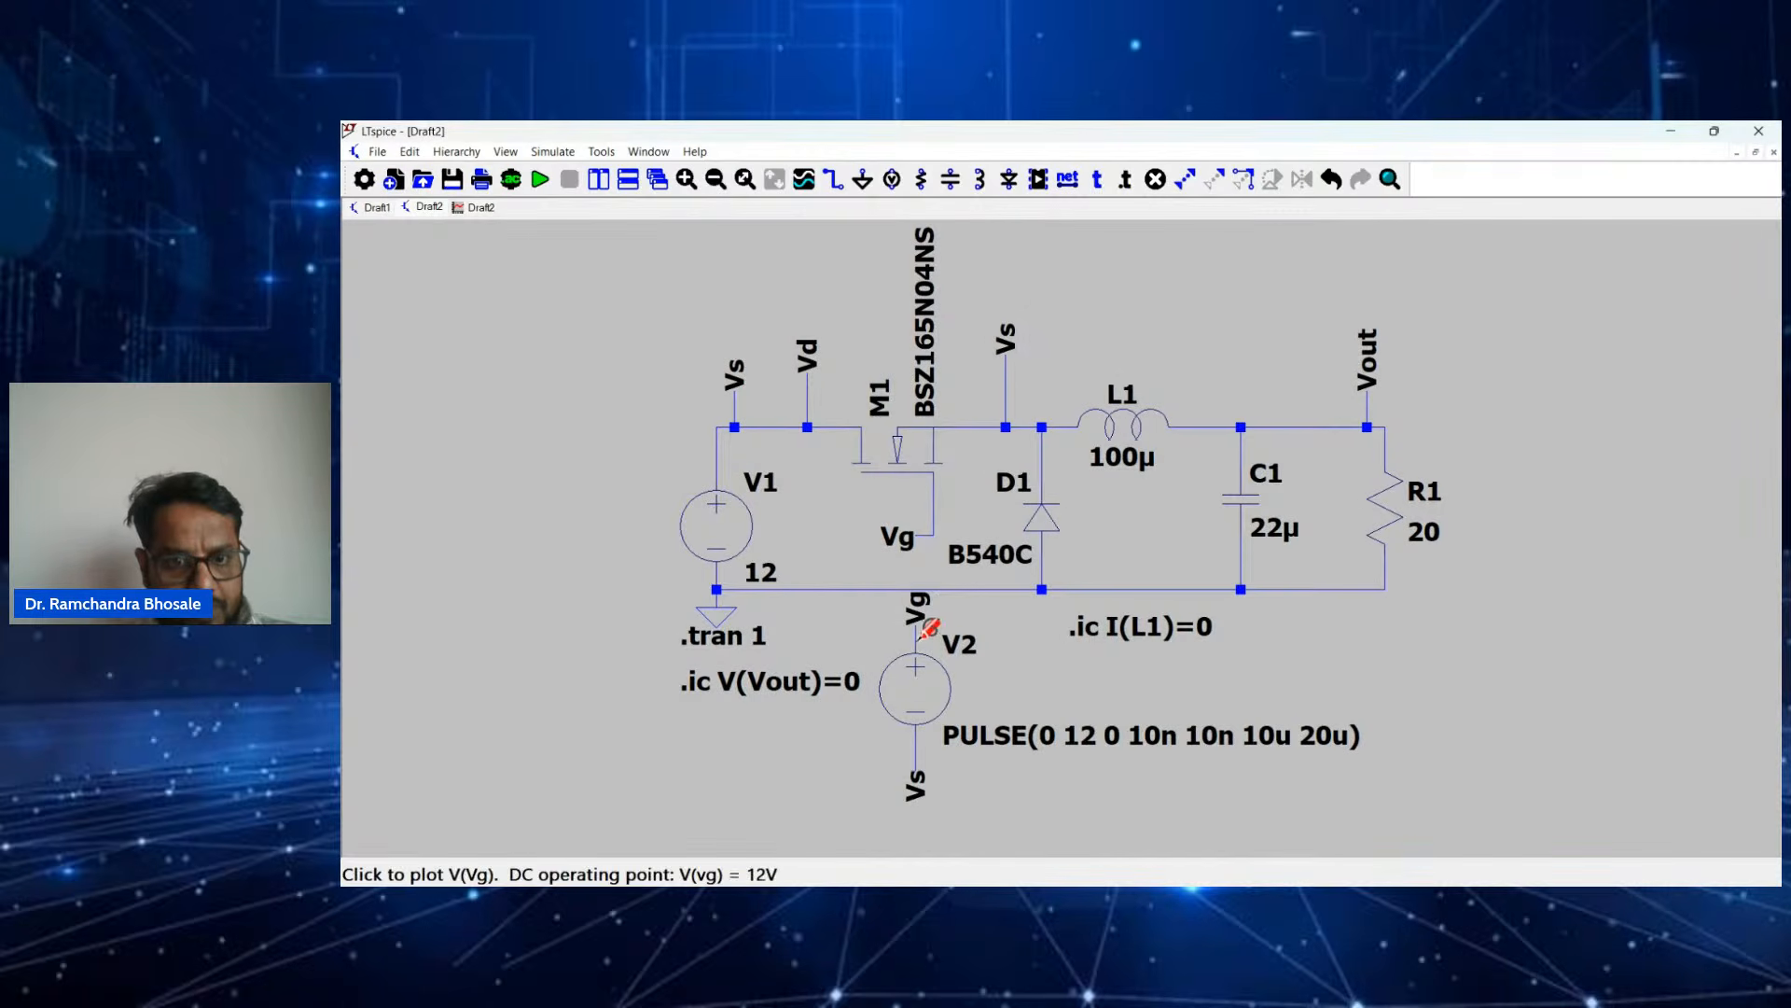
drag(933, 743, 929, 739)
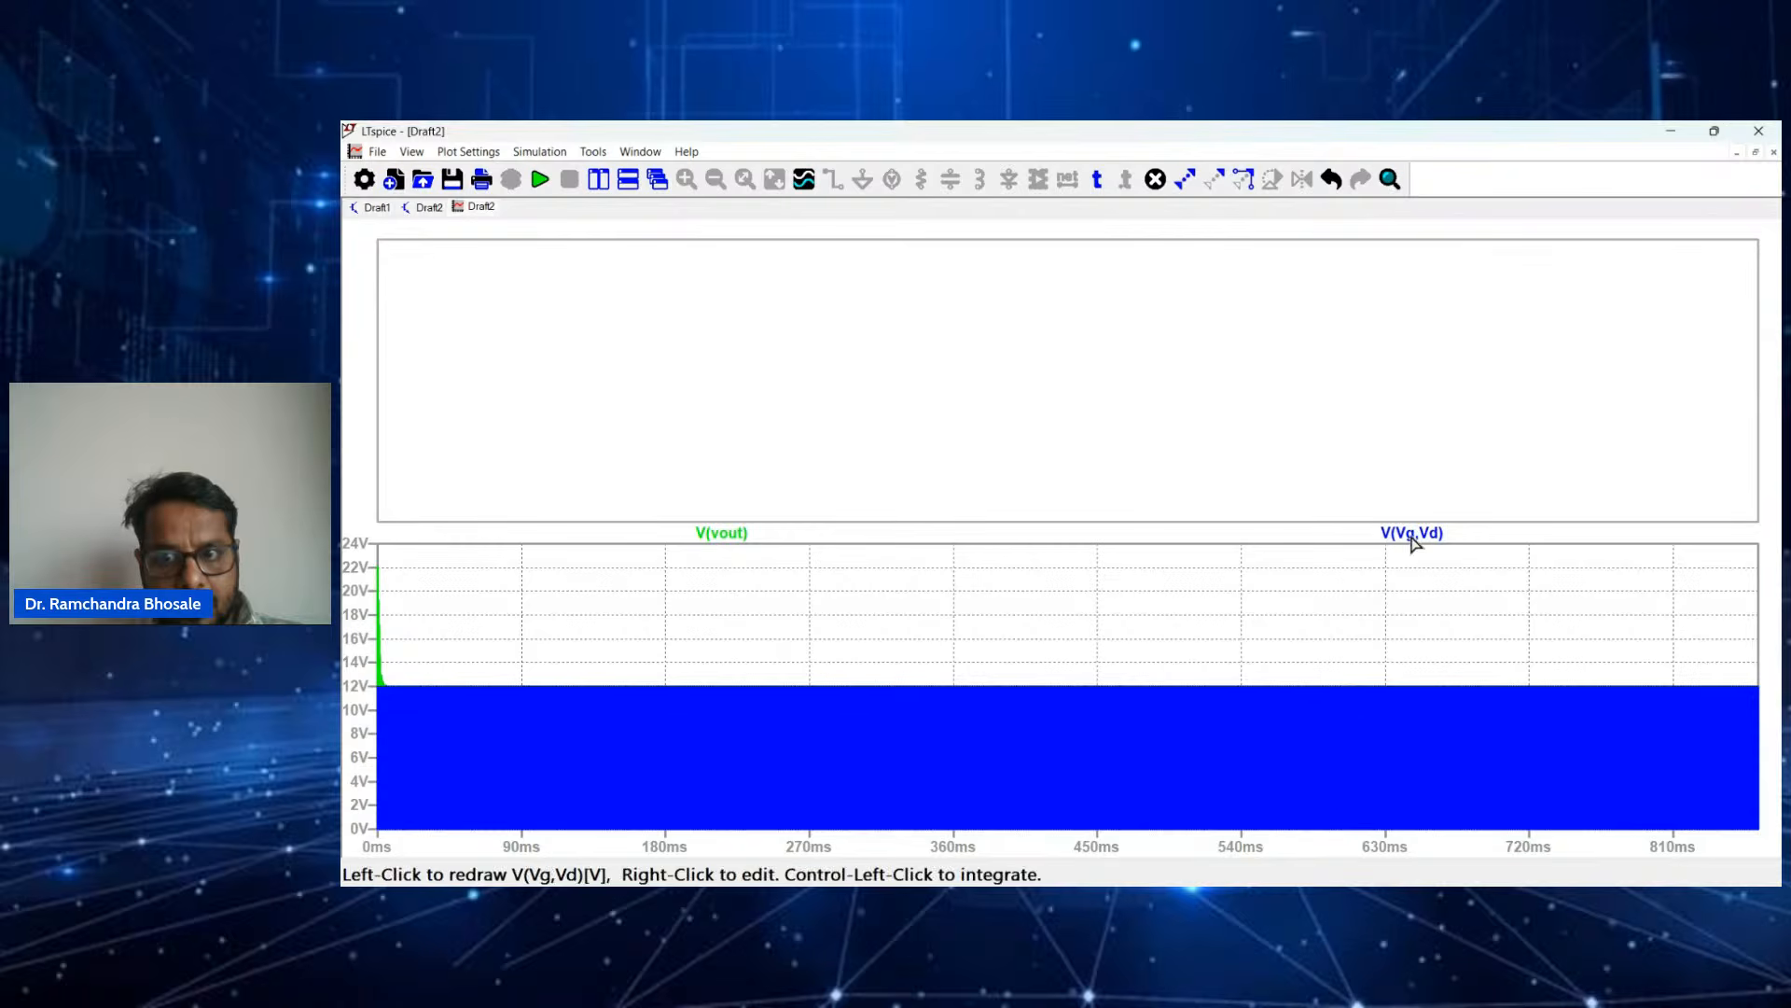
drag(1411, 536, 1379, 407)
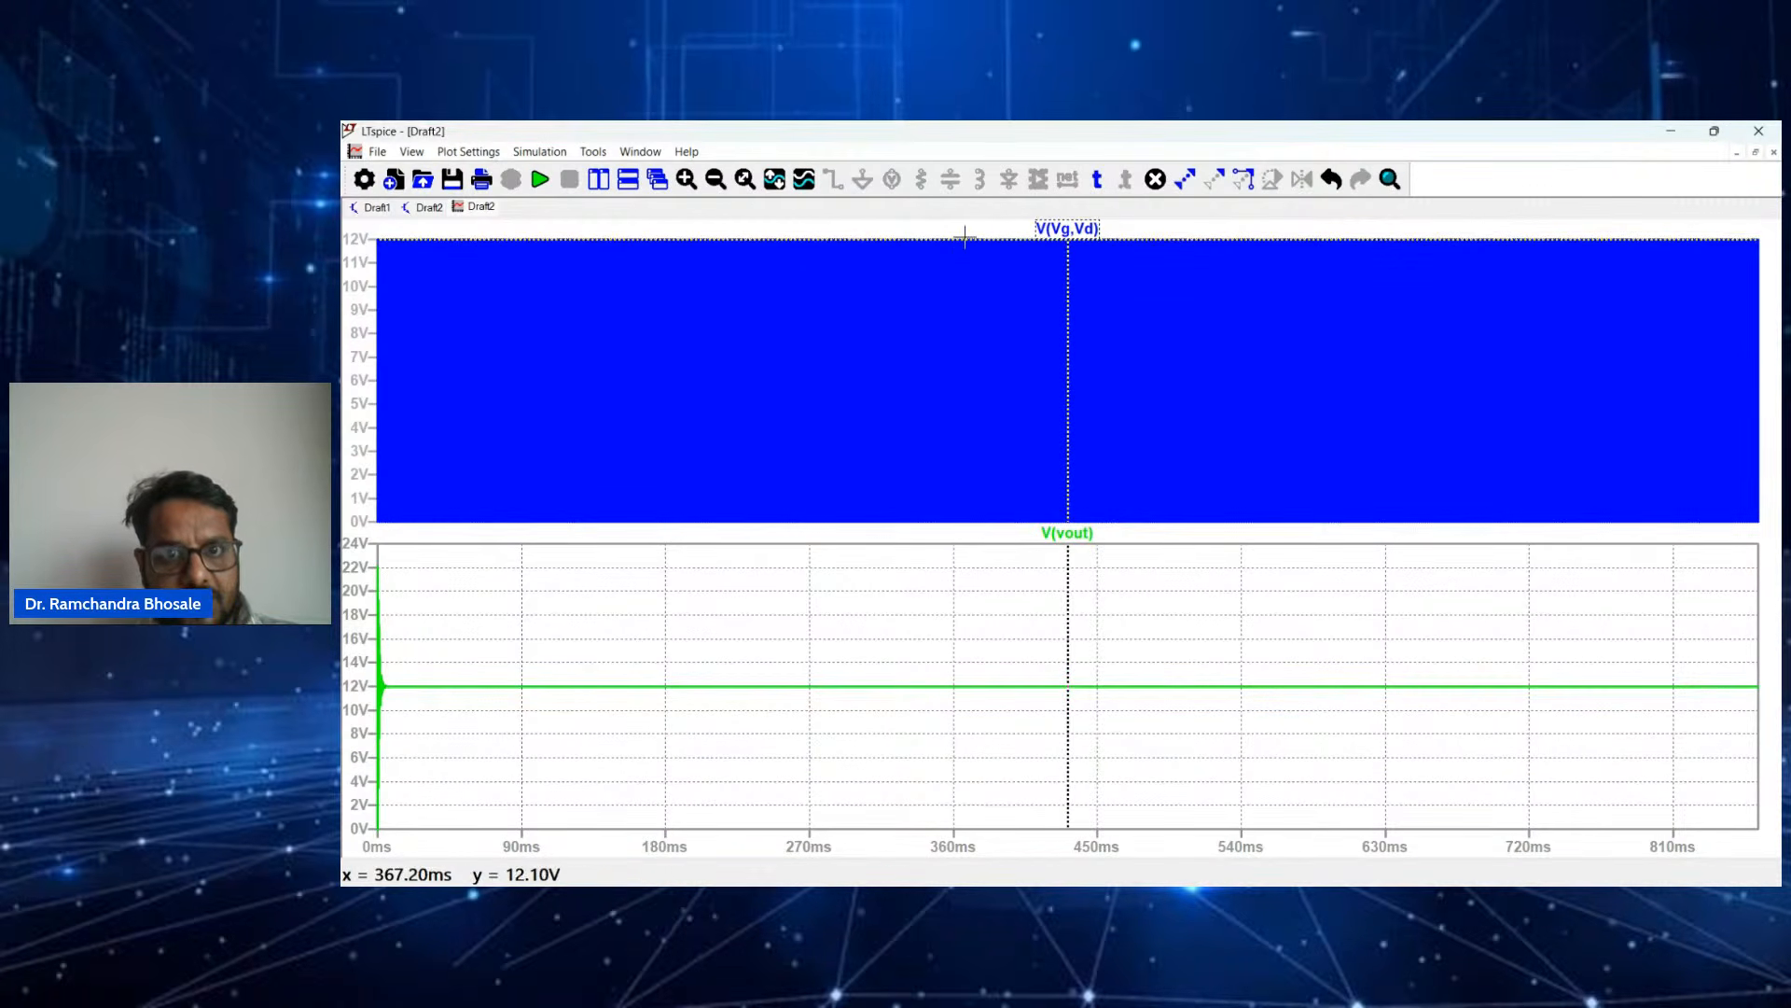
- Examine the individual V(Vg,Vd) pulses against V(vout) between about 402.03 and 402.33 ms
drag(964, 239, 1080, 532)
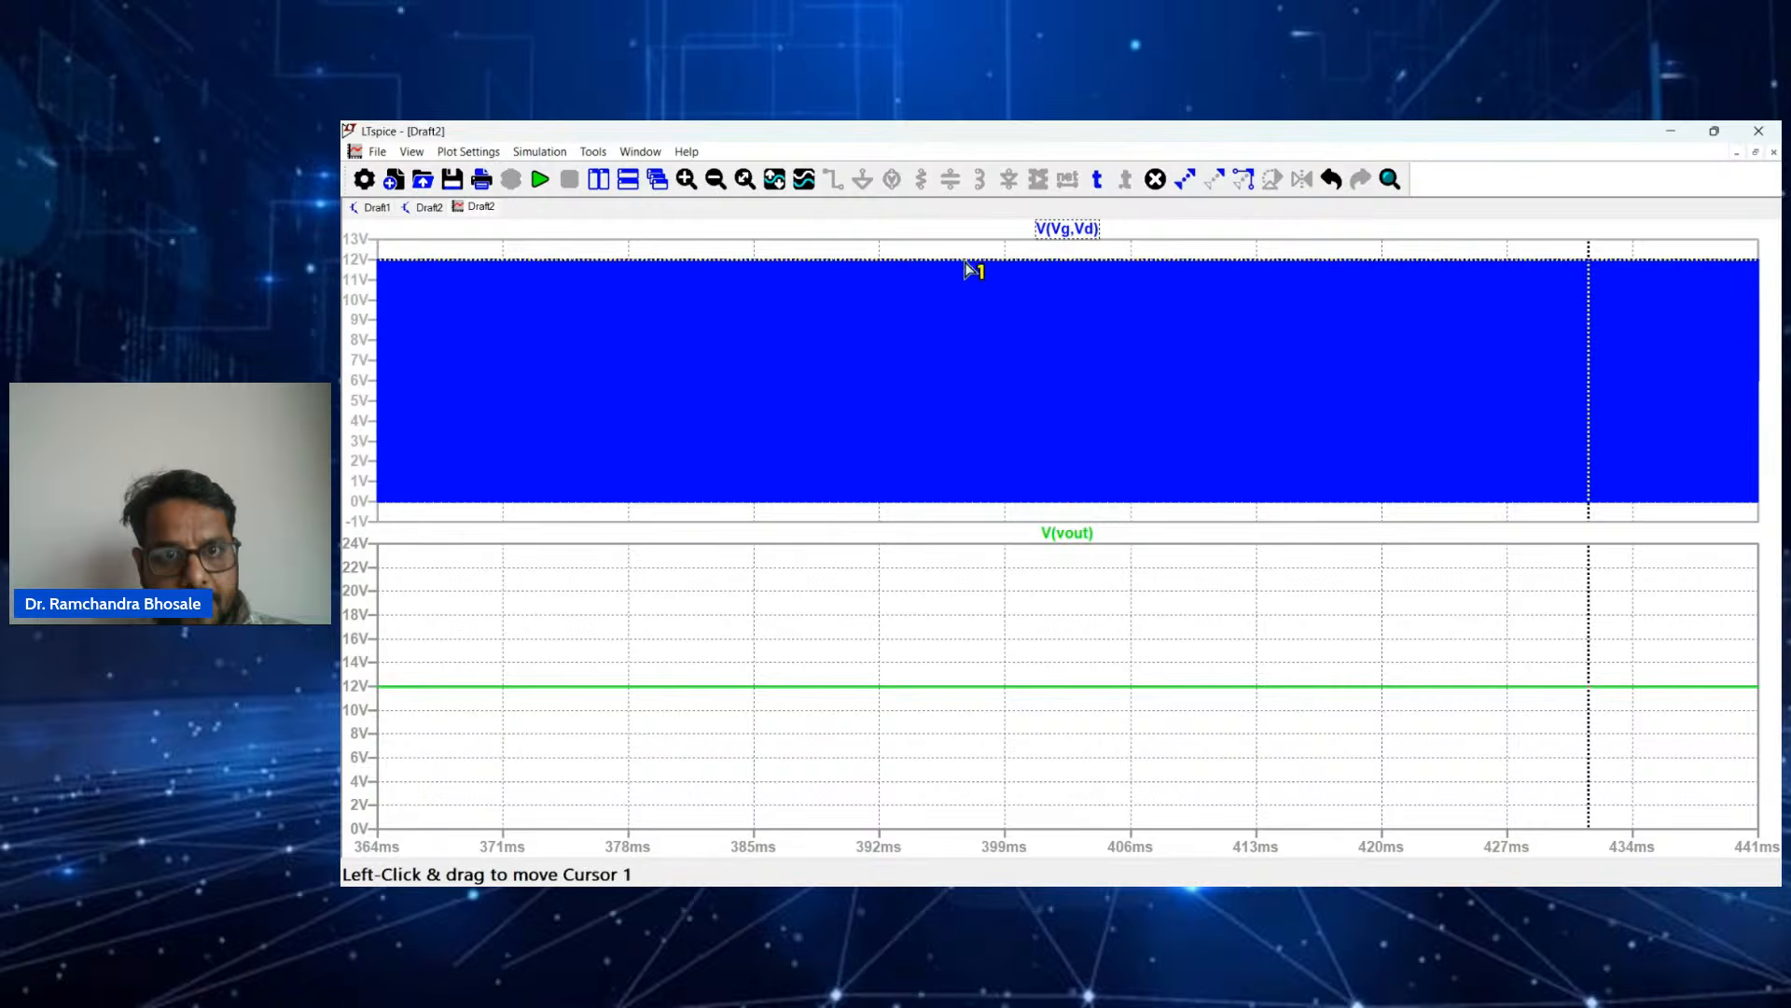
drag(958, 248, 1158, 524)
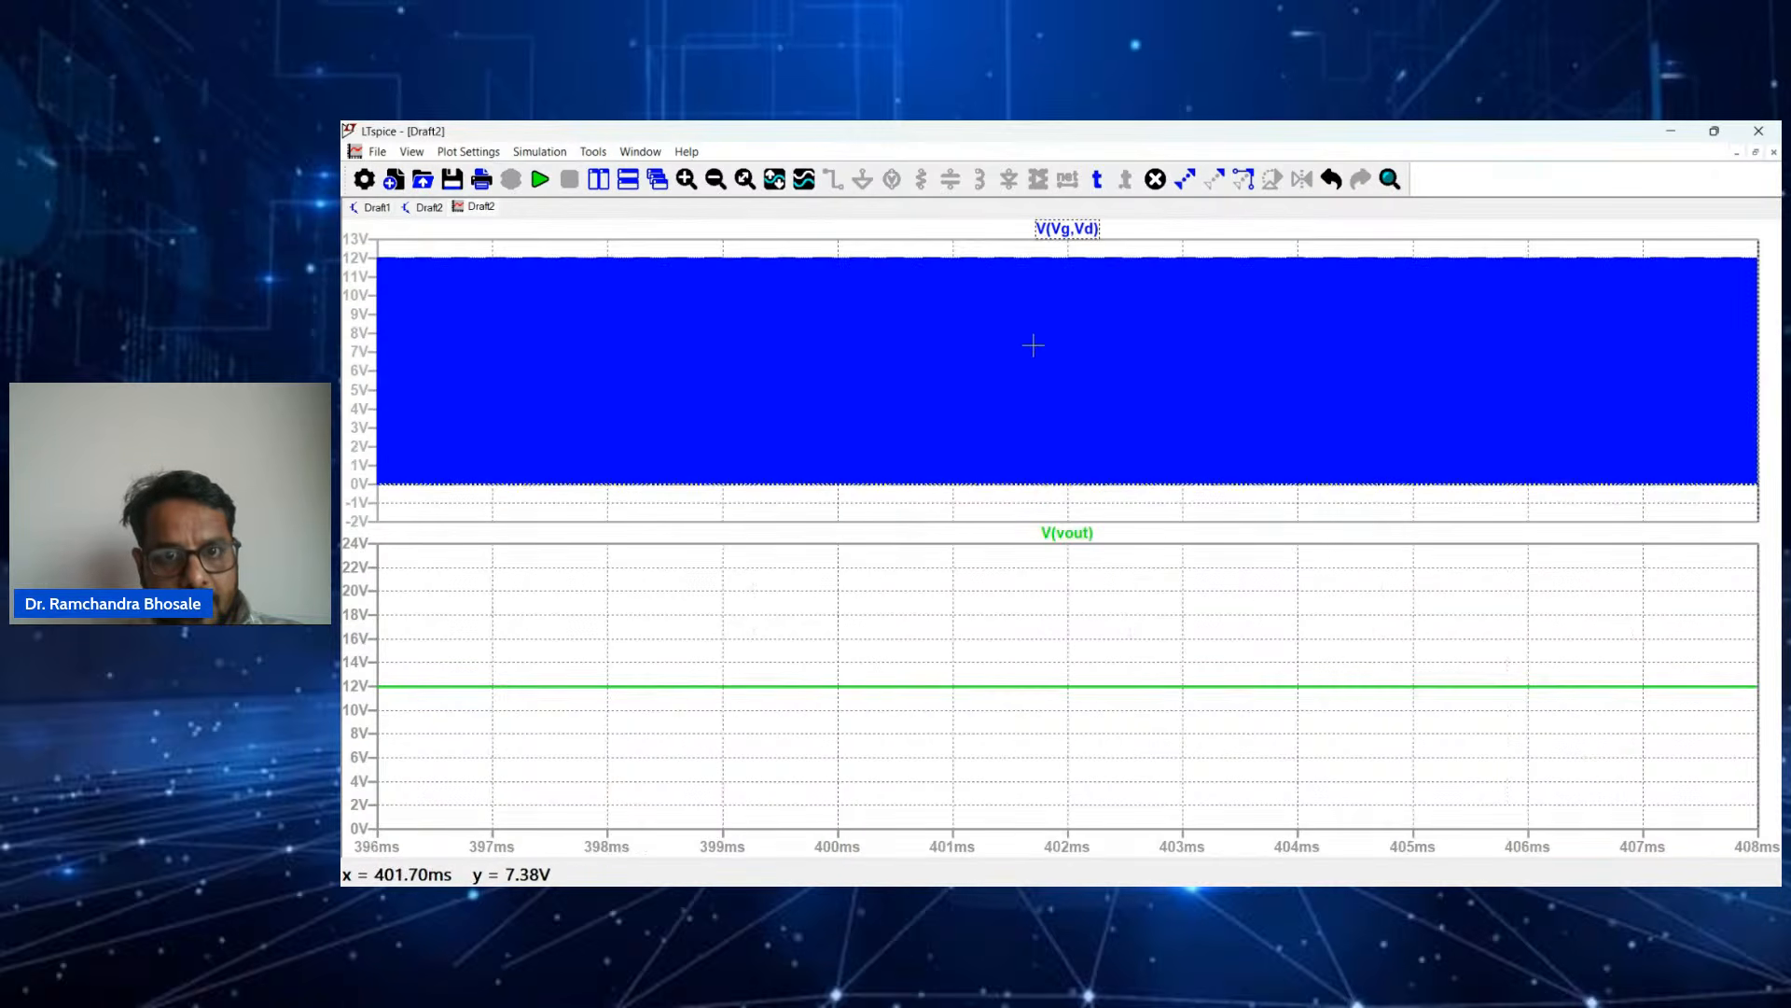
drag(988, 250, 1166, 502)
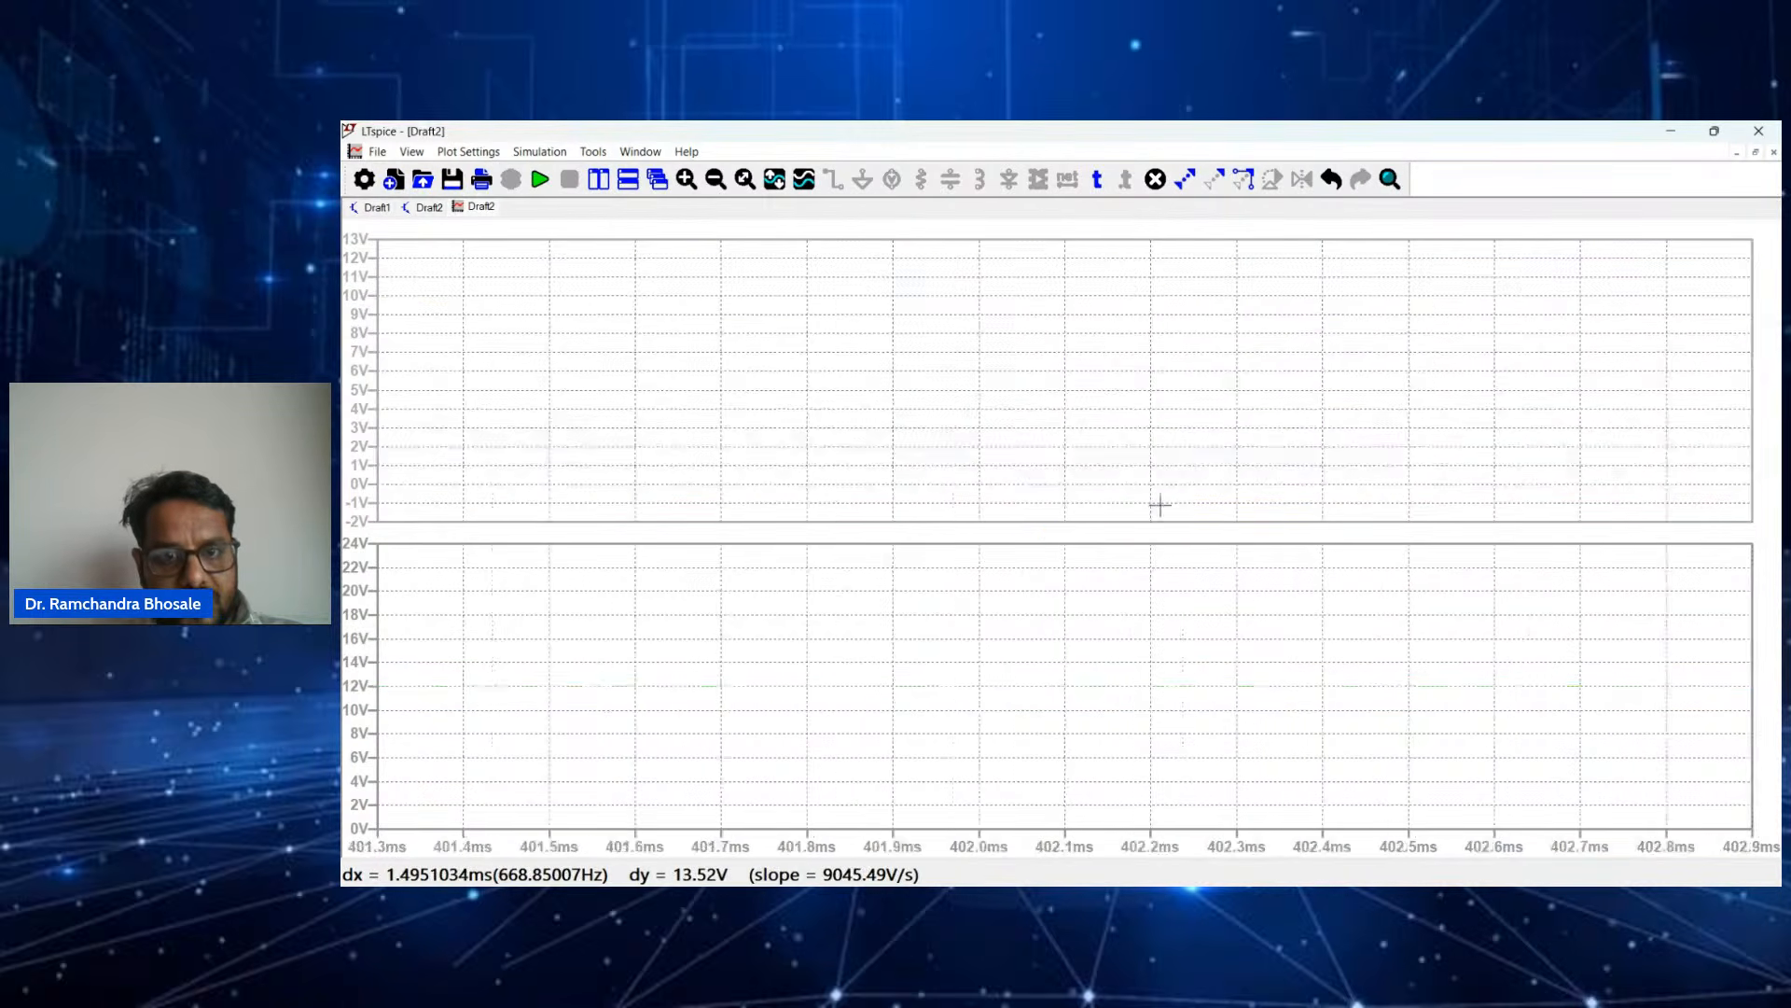
drag(1019, 244, 1259, 515)
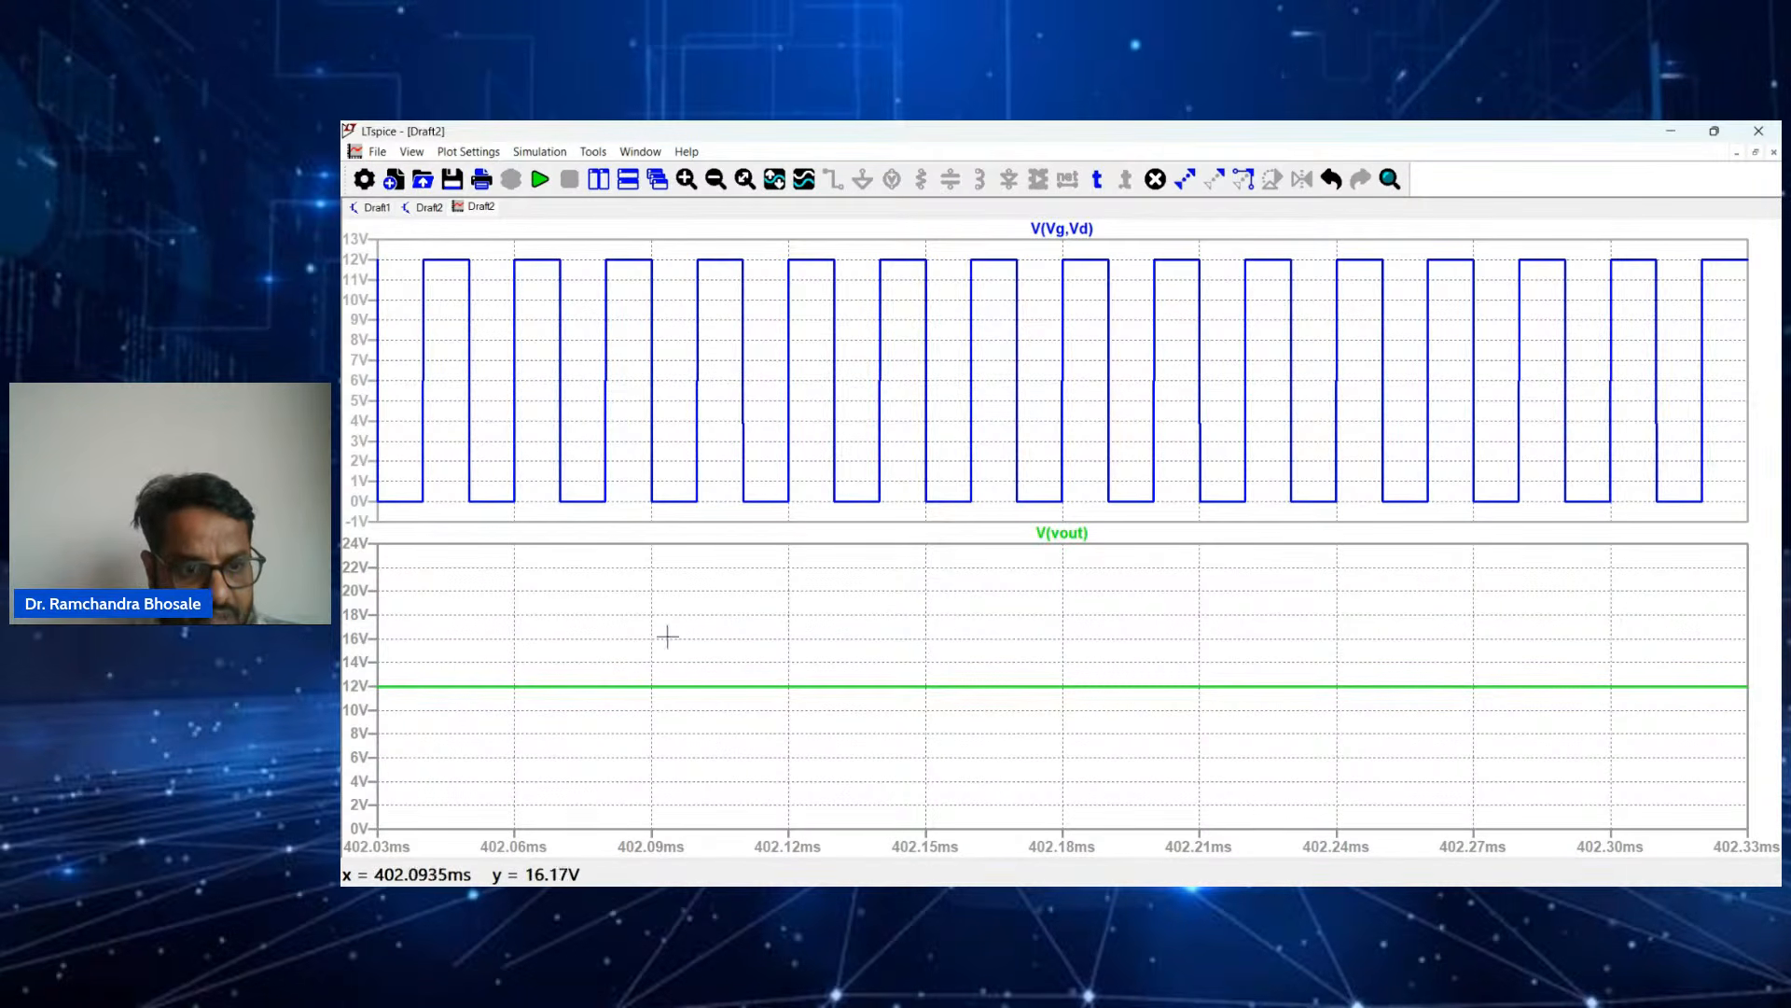
- Review the settings of the .tran analysis, voltage source V1 and inductor L1 in the schematic
click(431, 207)
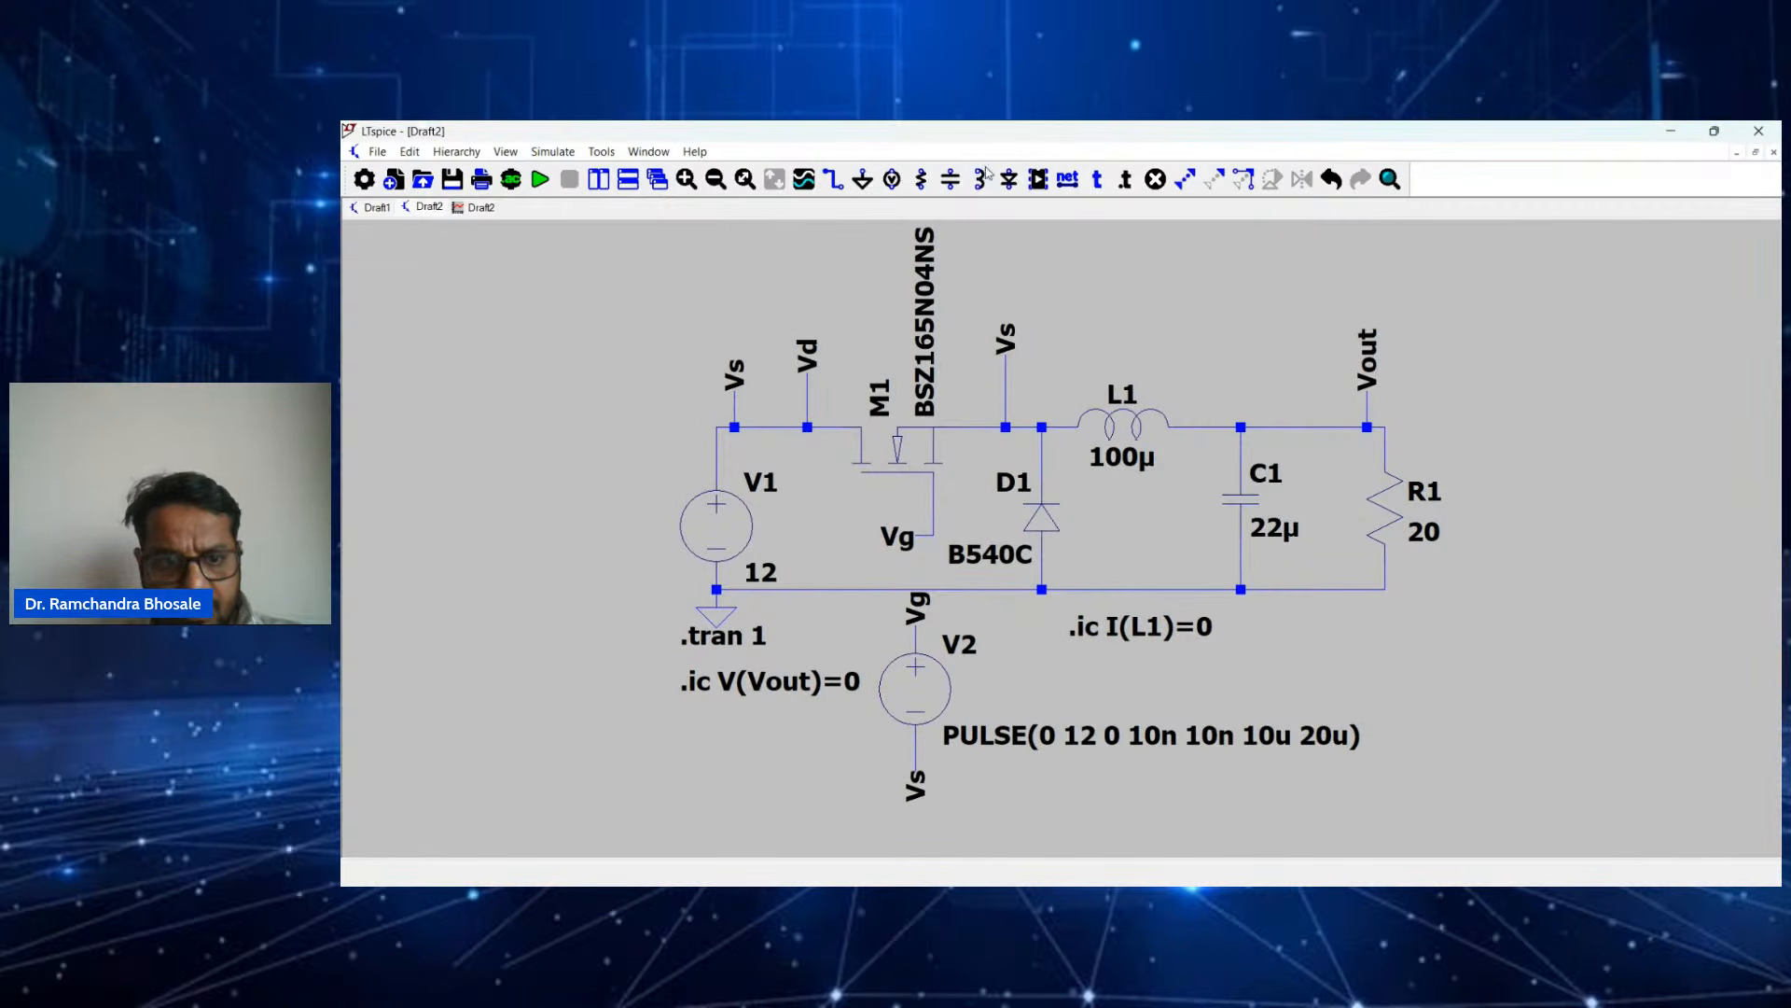
right_click(728, 650)
click(1260, 661)
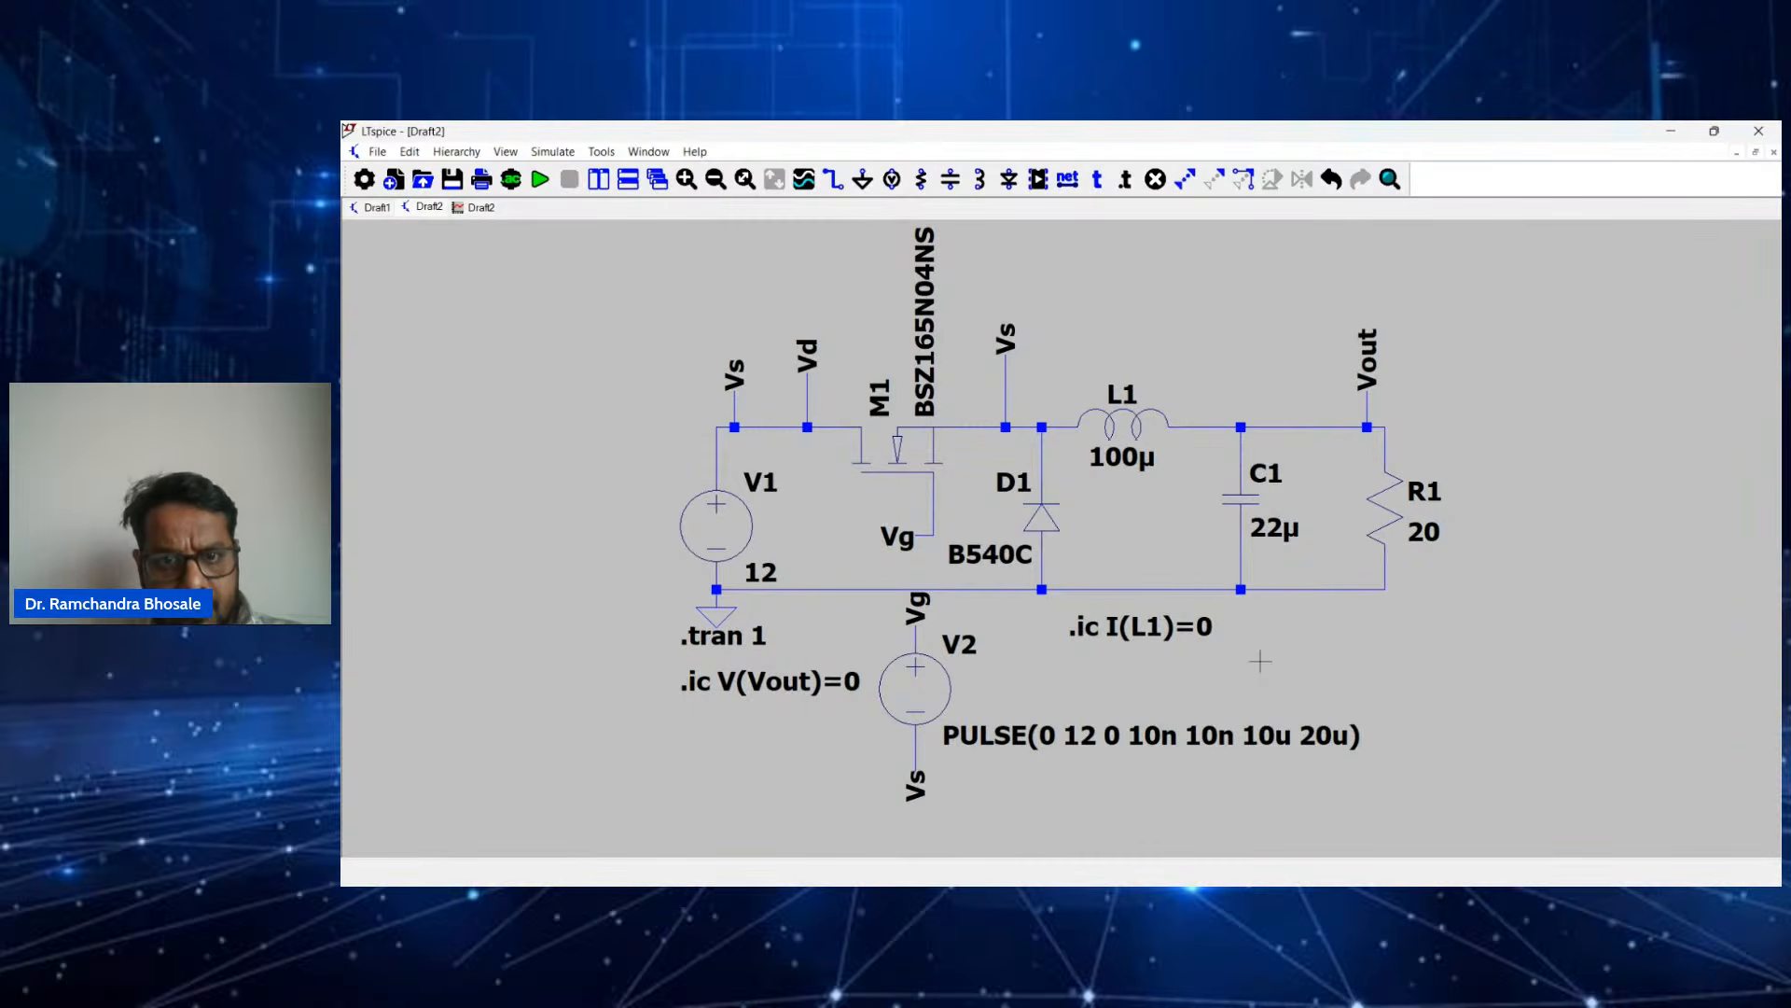
right_click(730, 530)
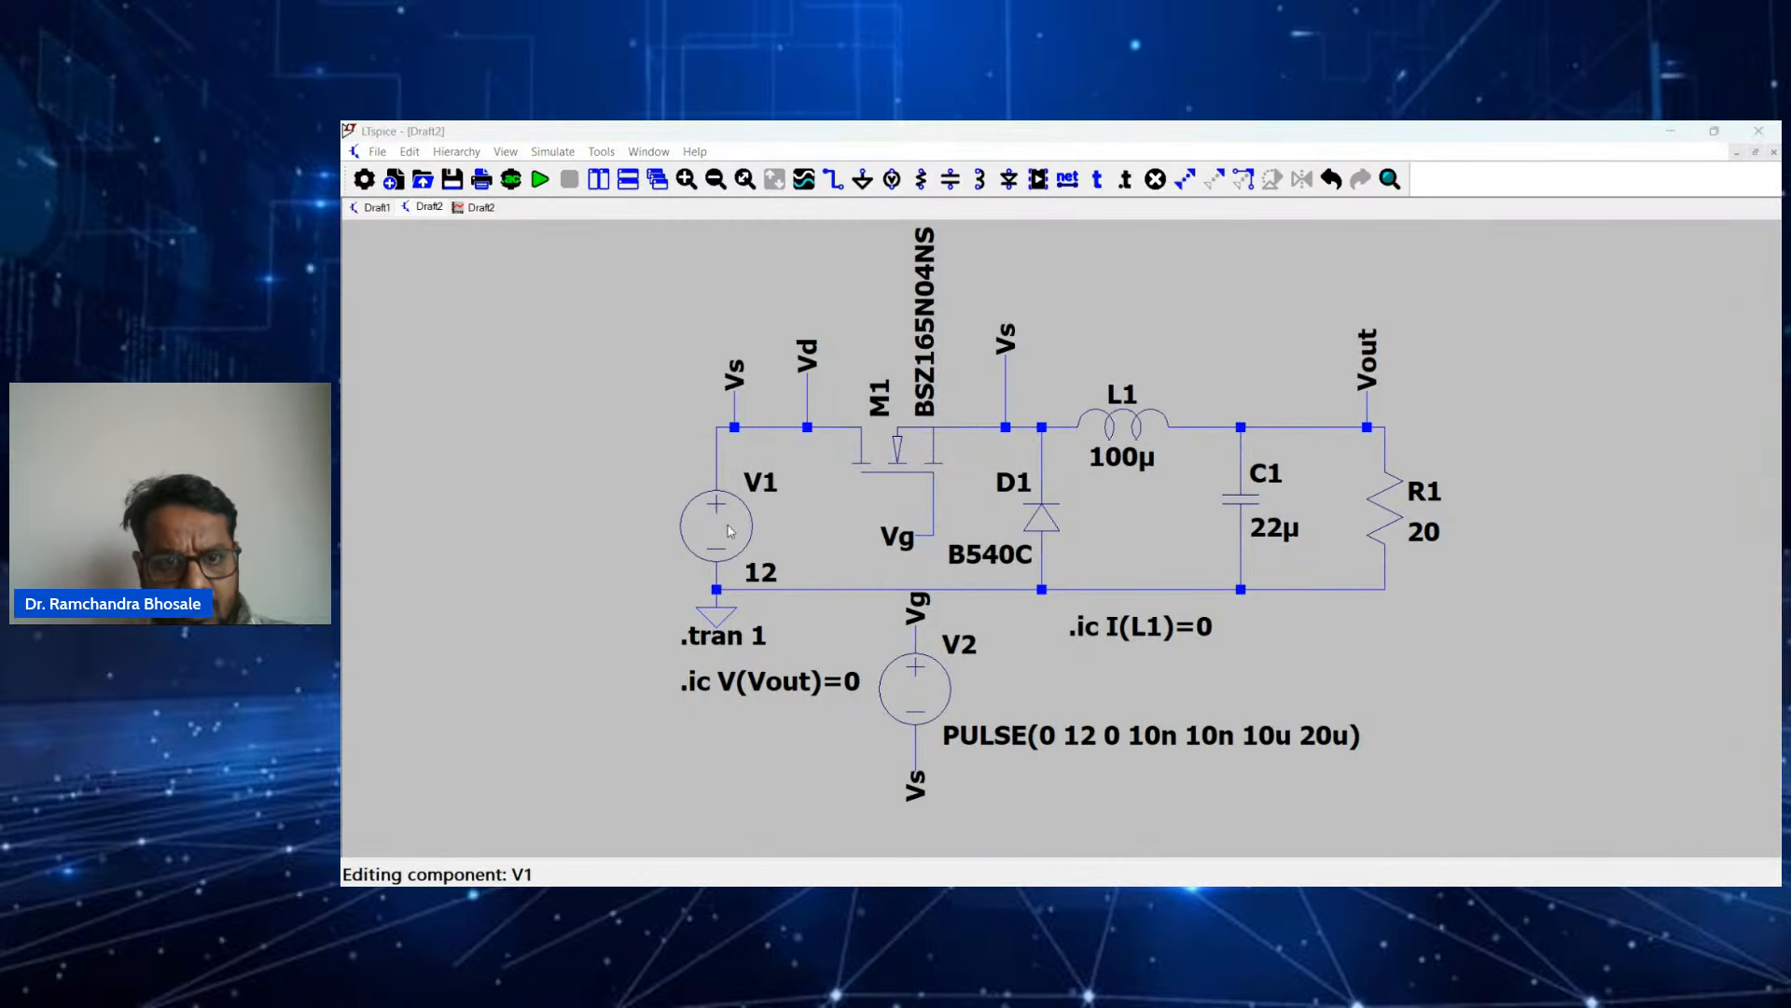
click(1198, 494)
right_click(1149, 434)
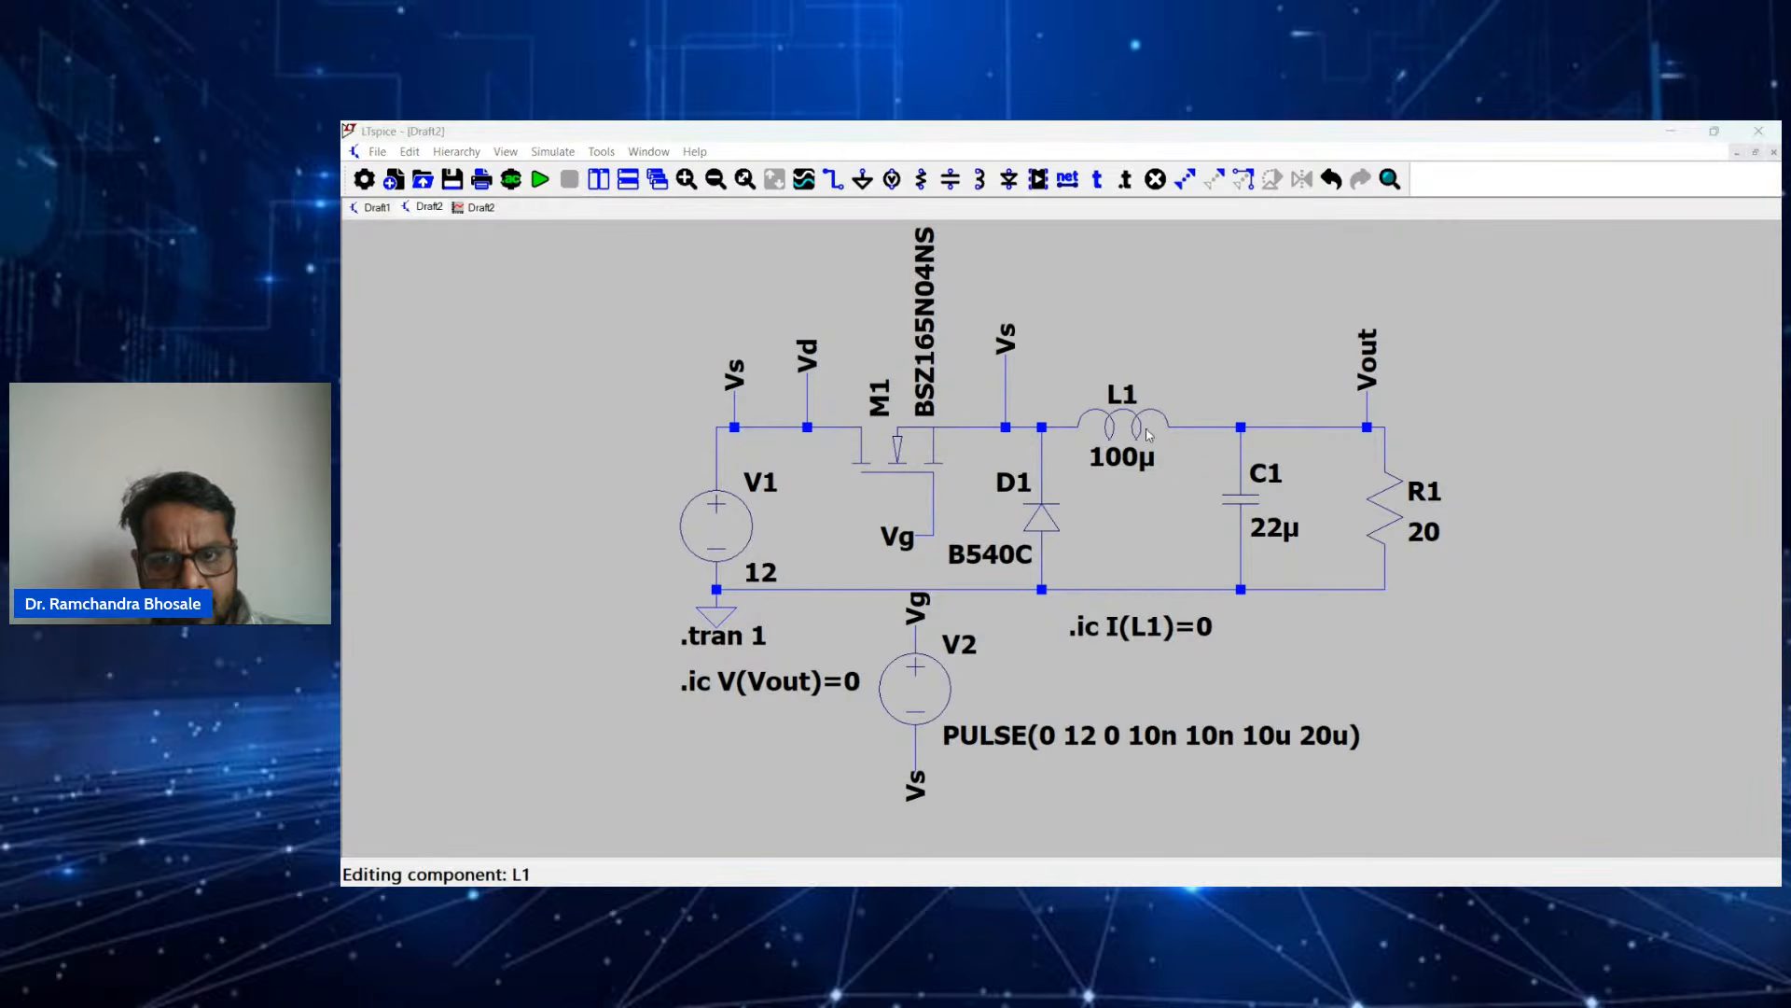
click(1180, 380)
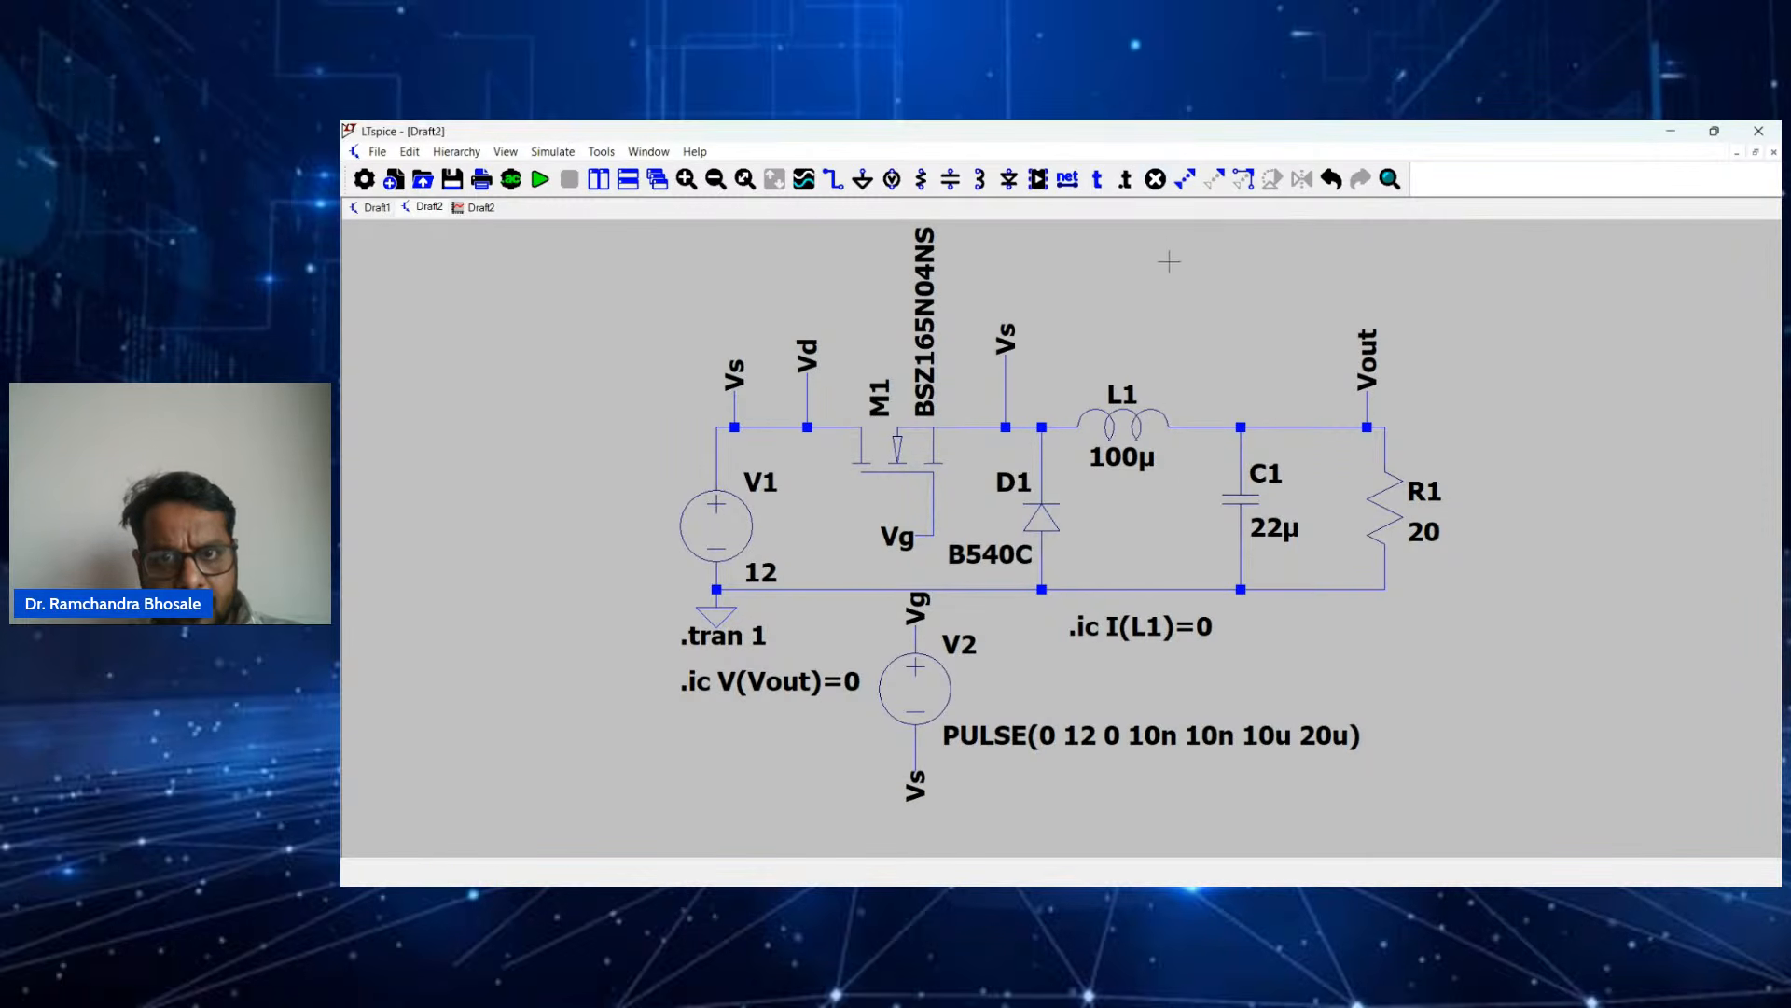
- Delete the initial-condition directives .ic I(L1)=0 and .ic V(Vout)=0 from the schematic
click(1157, 185)
click(1142, 629)
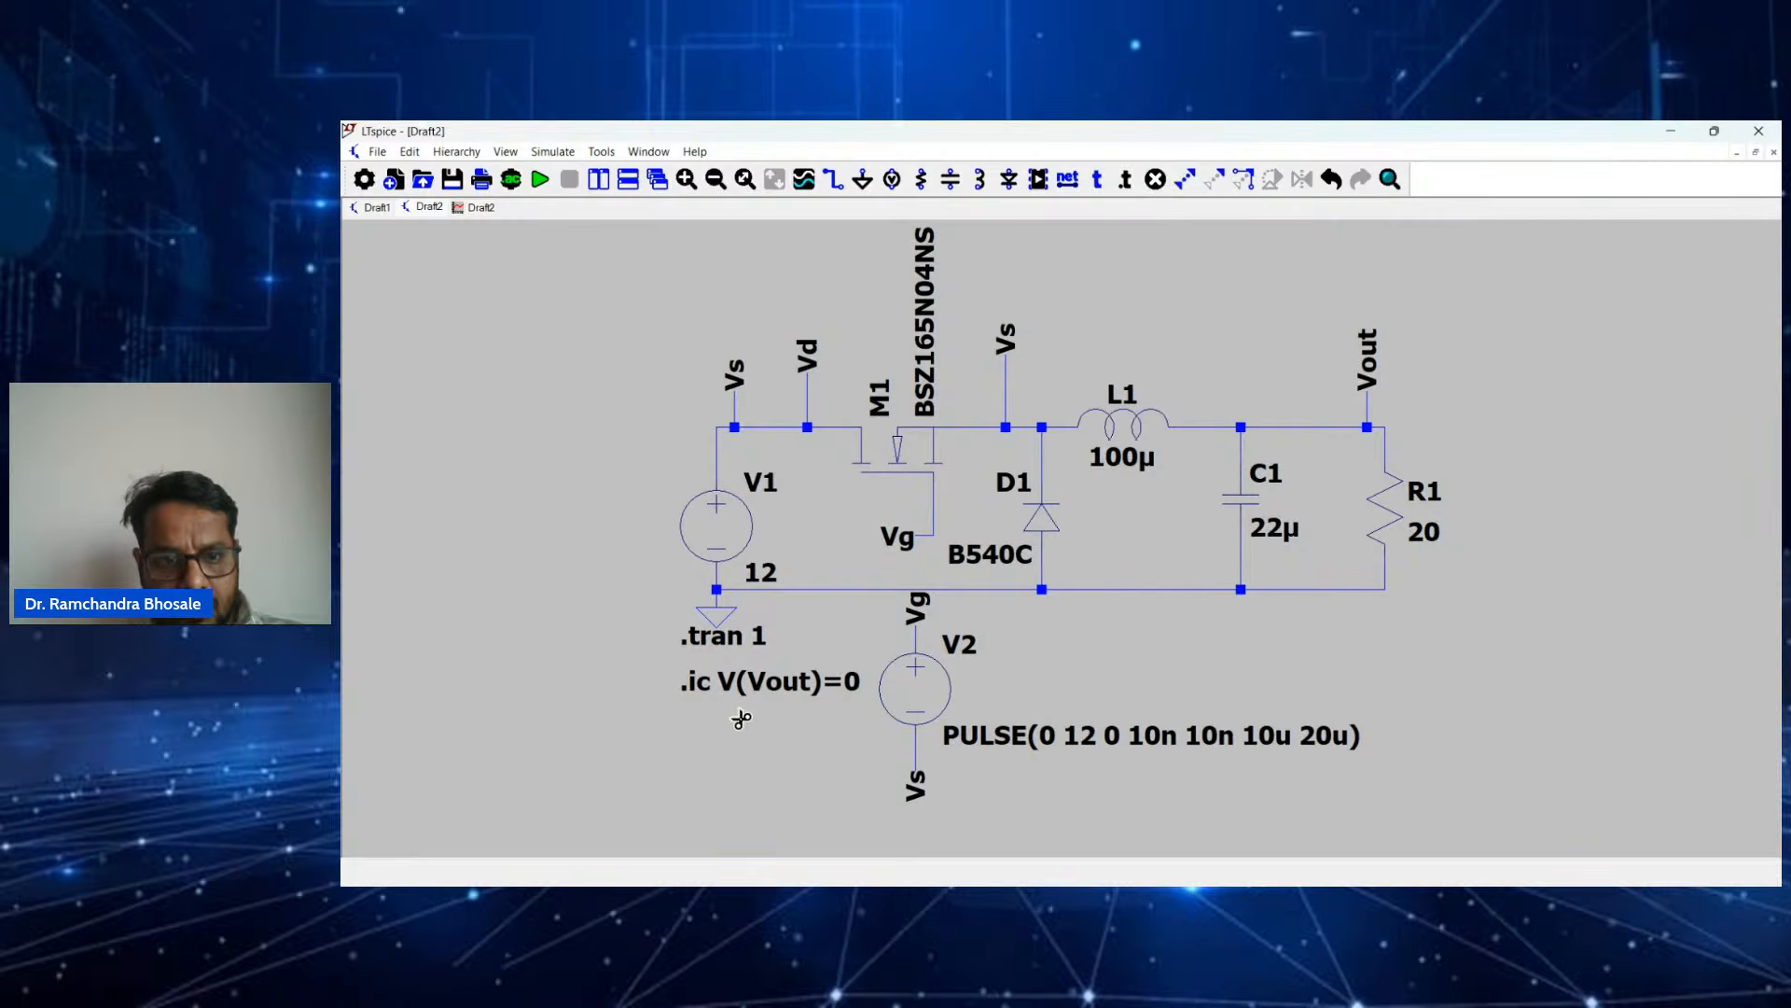
click(743, 689)
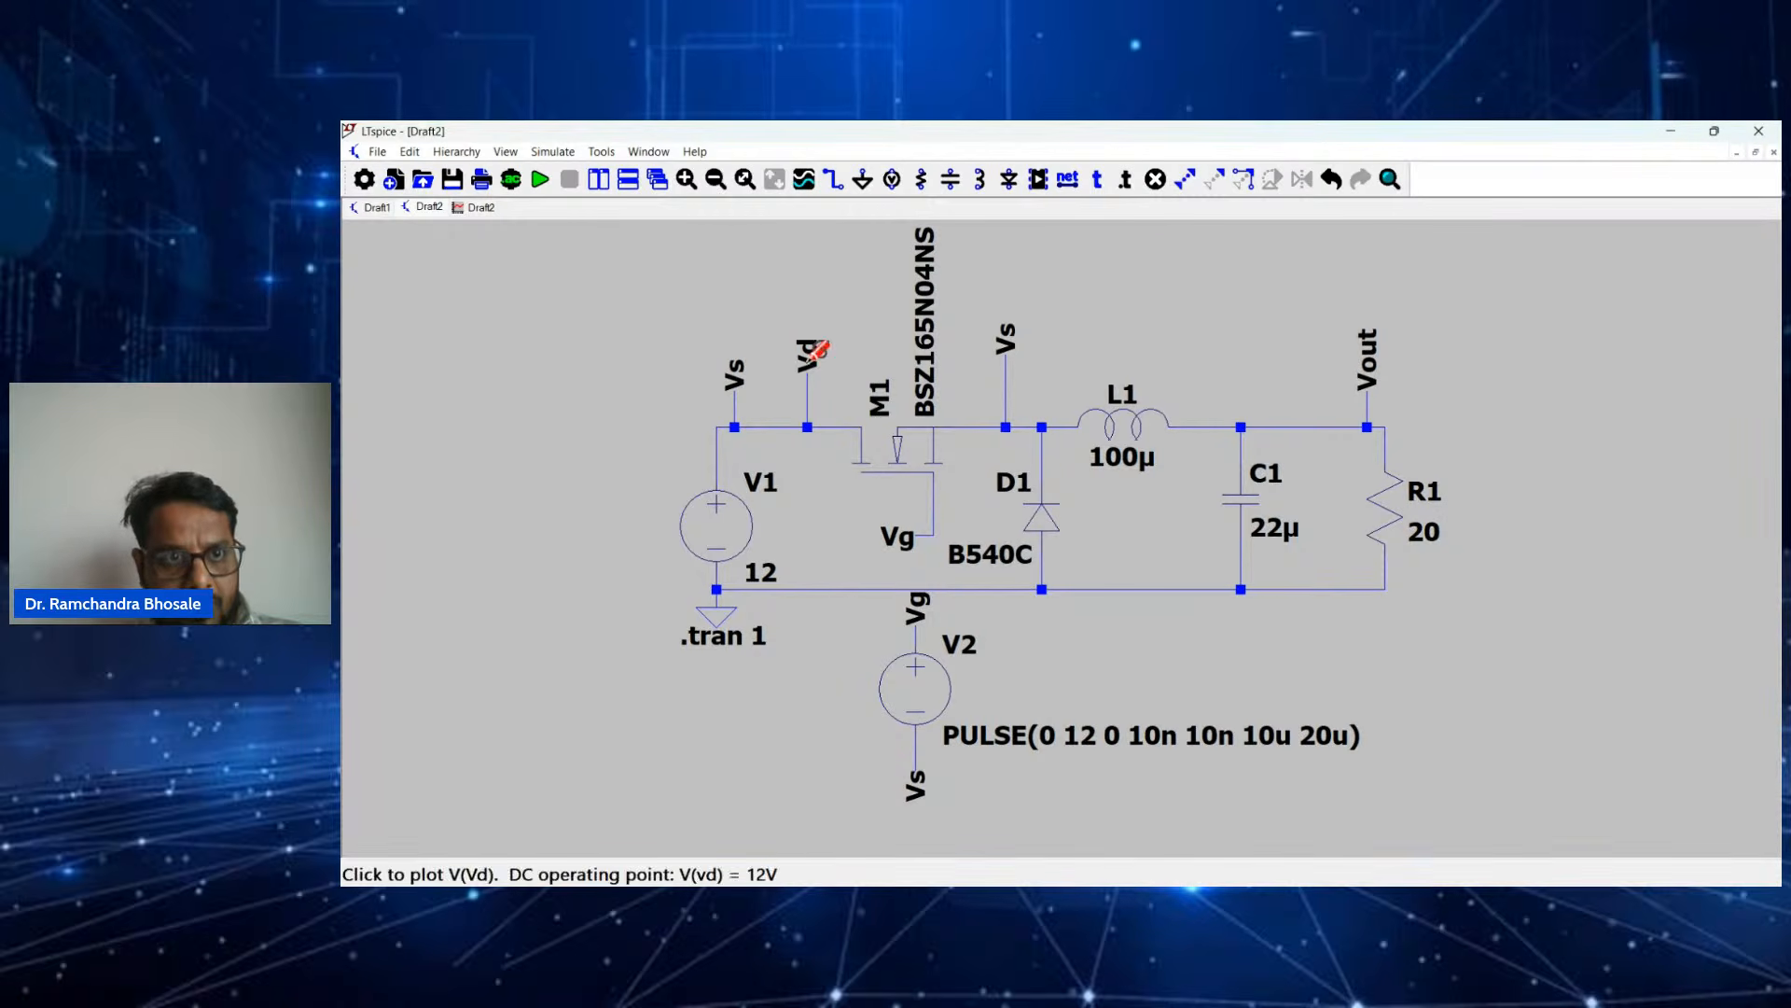
- Rerun the transient simulation without initial conditions and enlarge the waveform plots to the full window
click(539, 178)
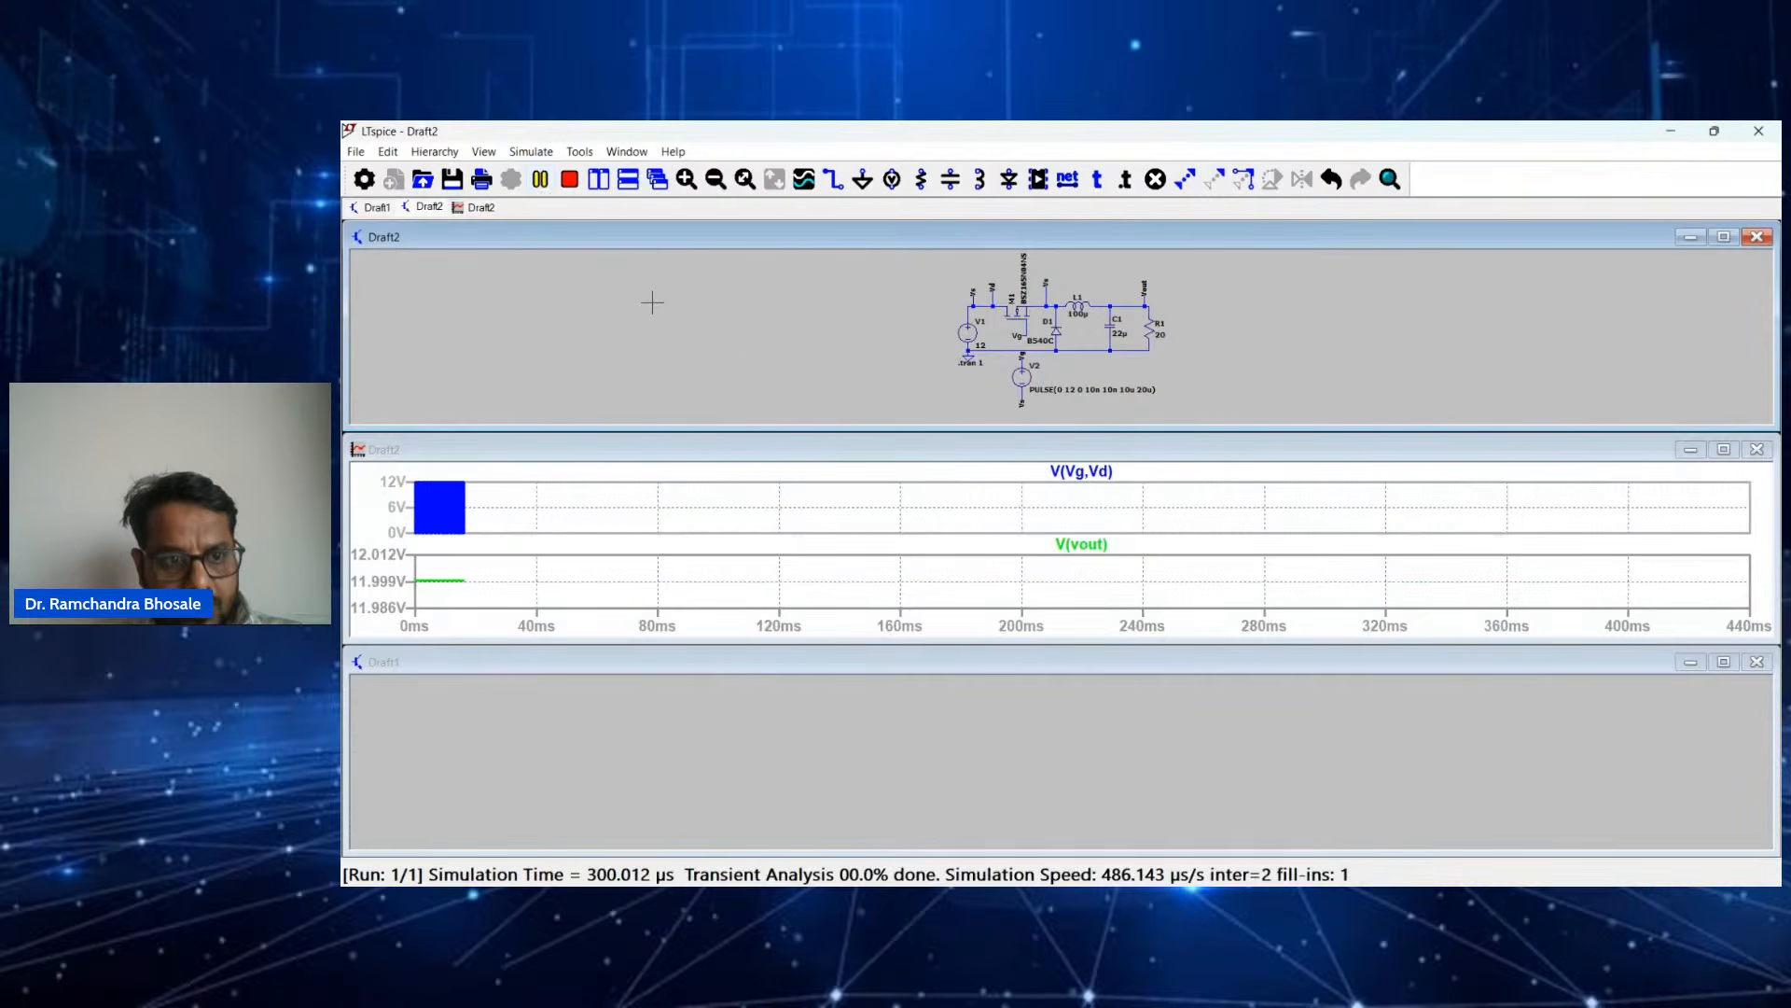
click(1724, 449)
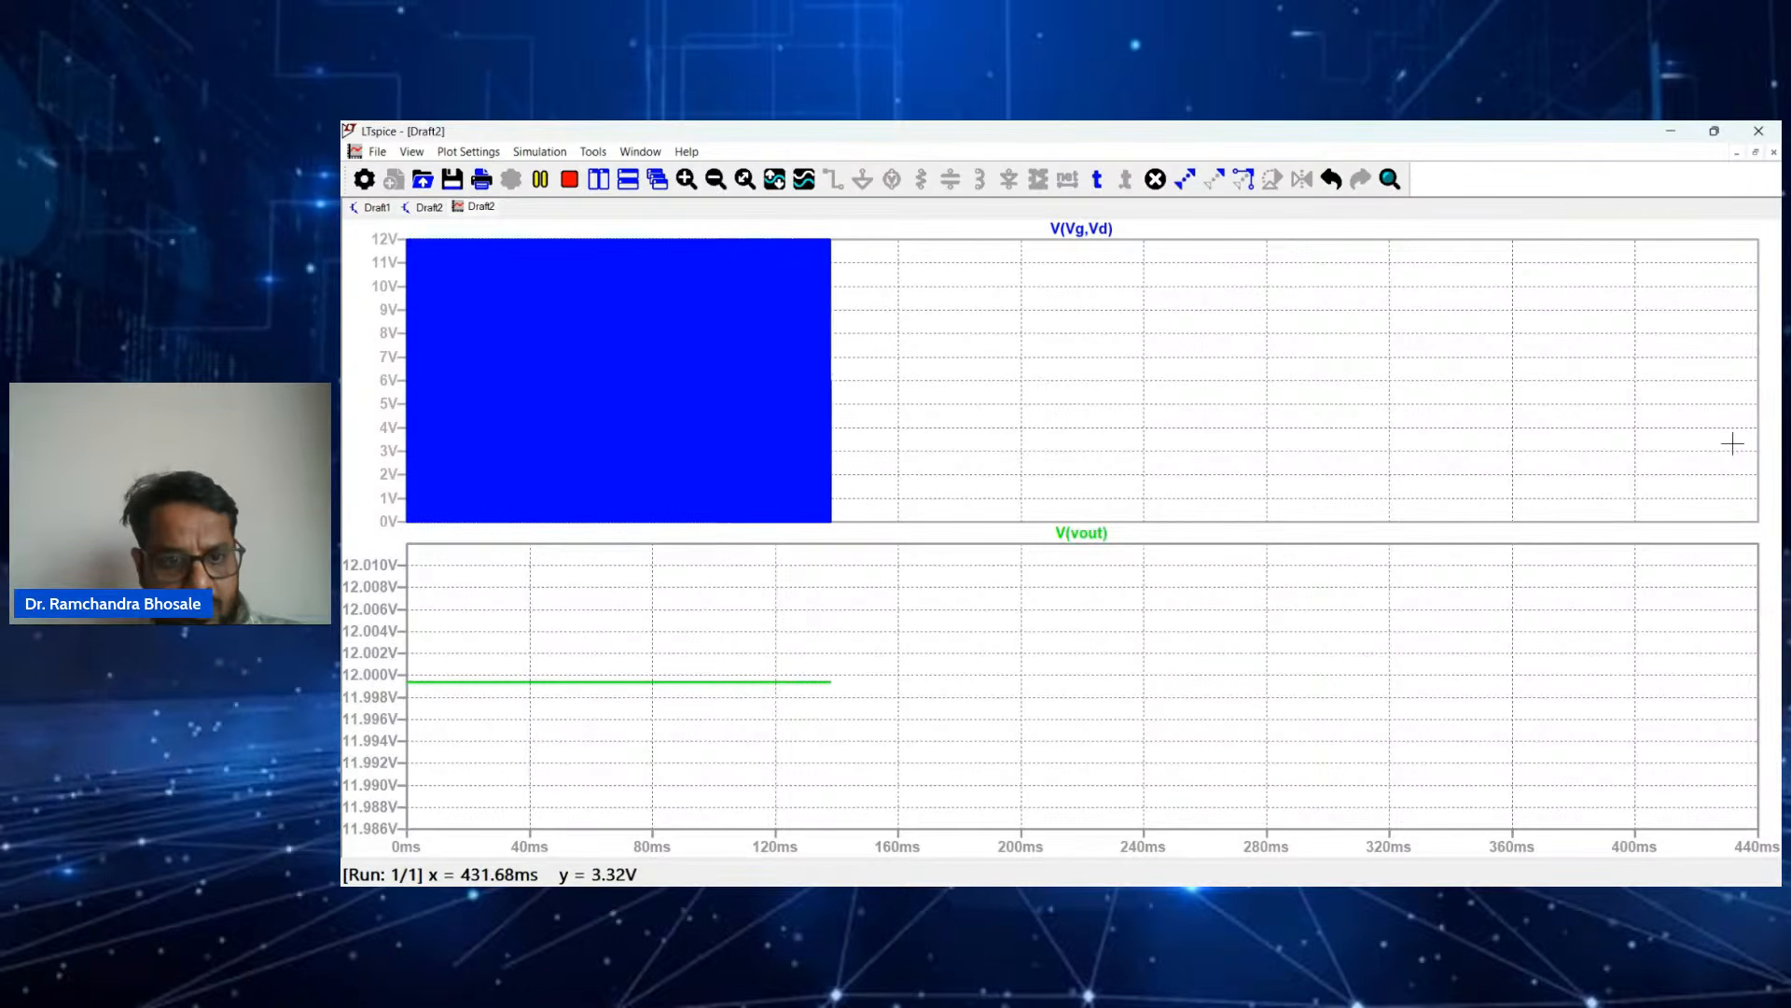
- Check the progress of the running V(Vg,Vd) and V(vout) plots against the schematic and halt the transient simulation
click(435, 210)
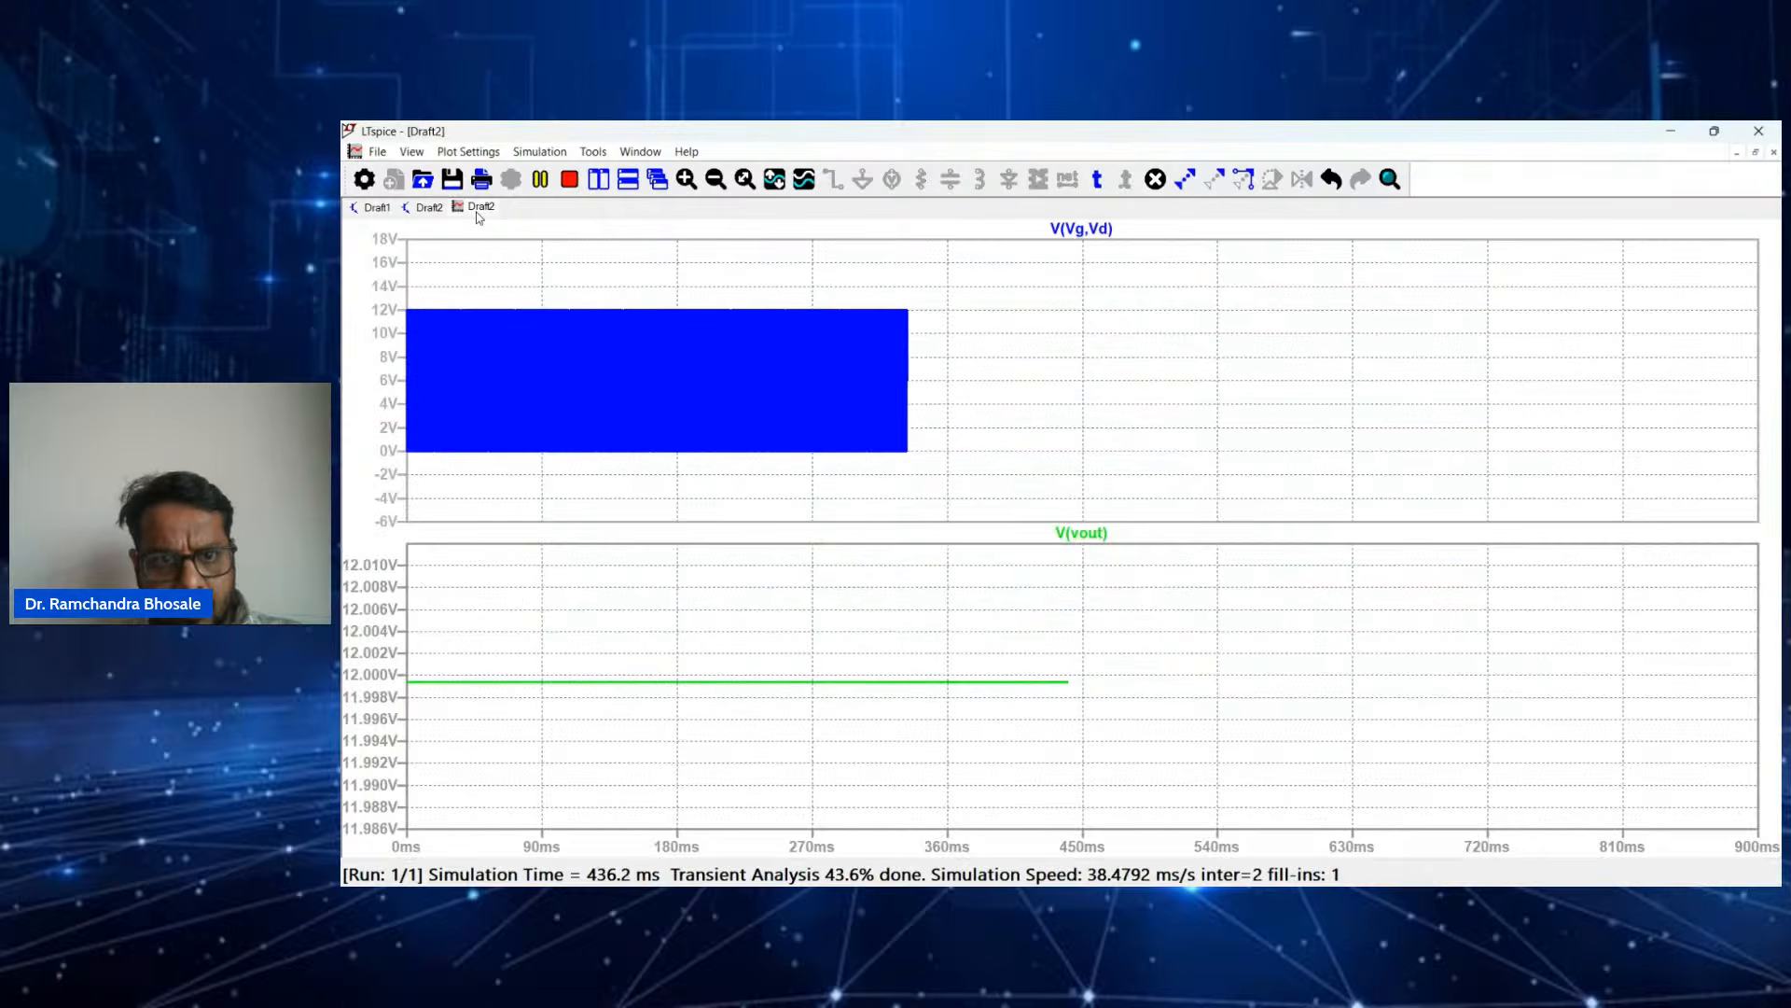
click(477, 209)
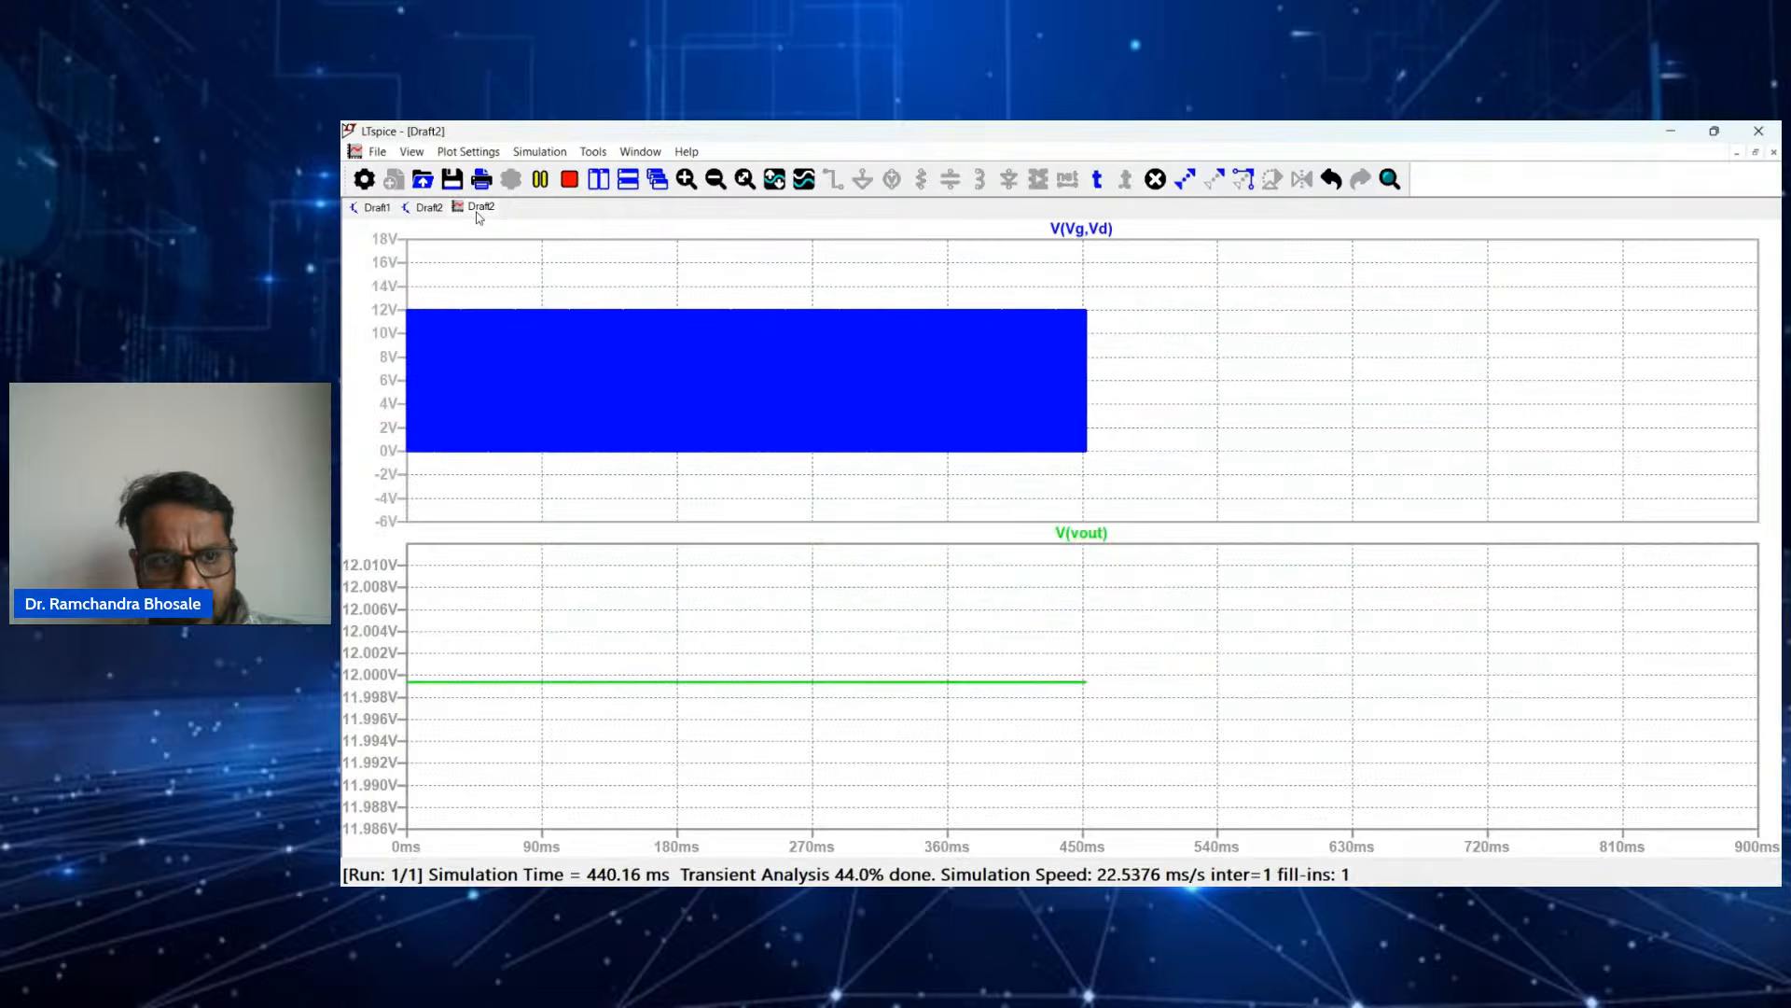
click(430, 209)
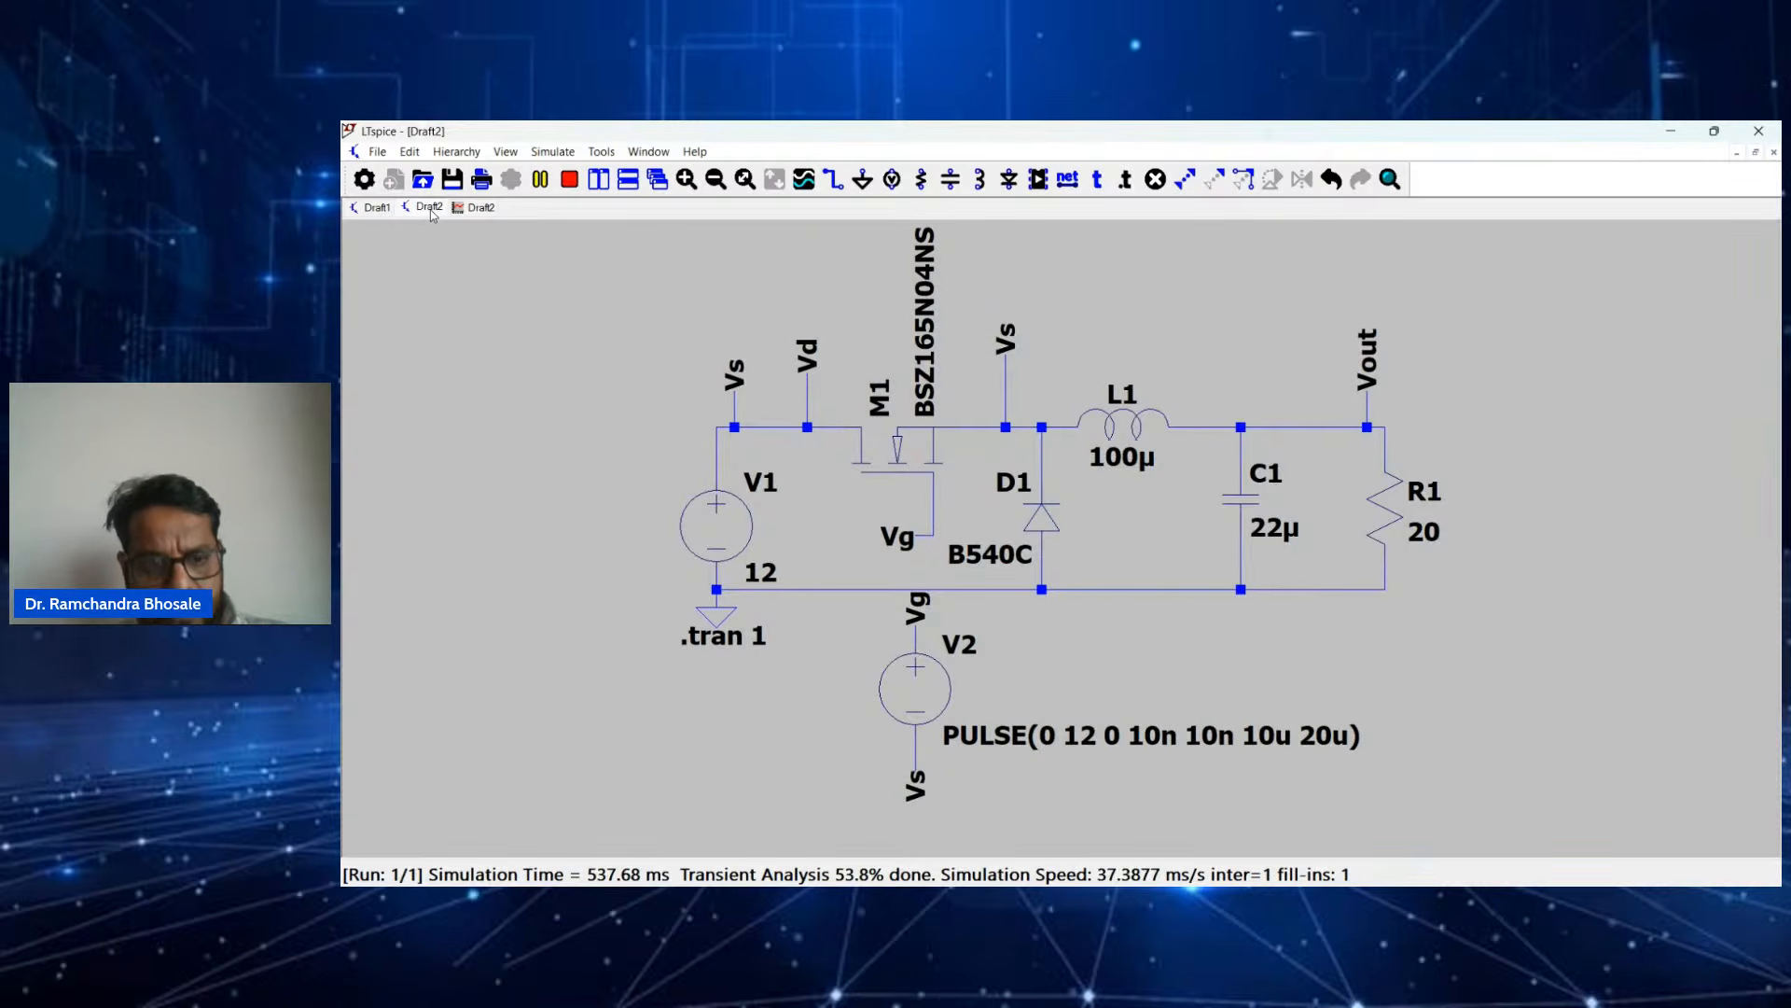
click(569, 178)
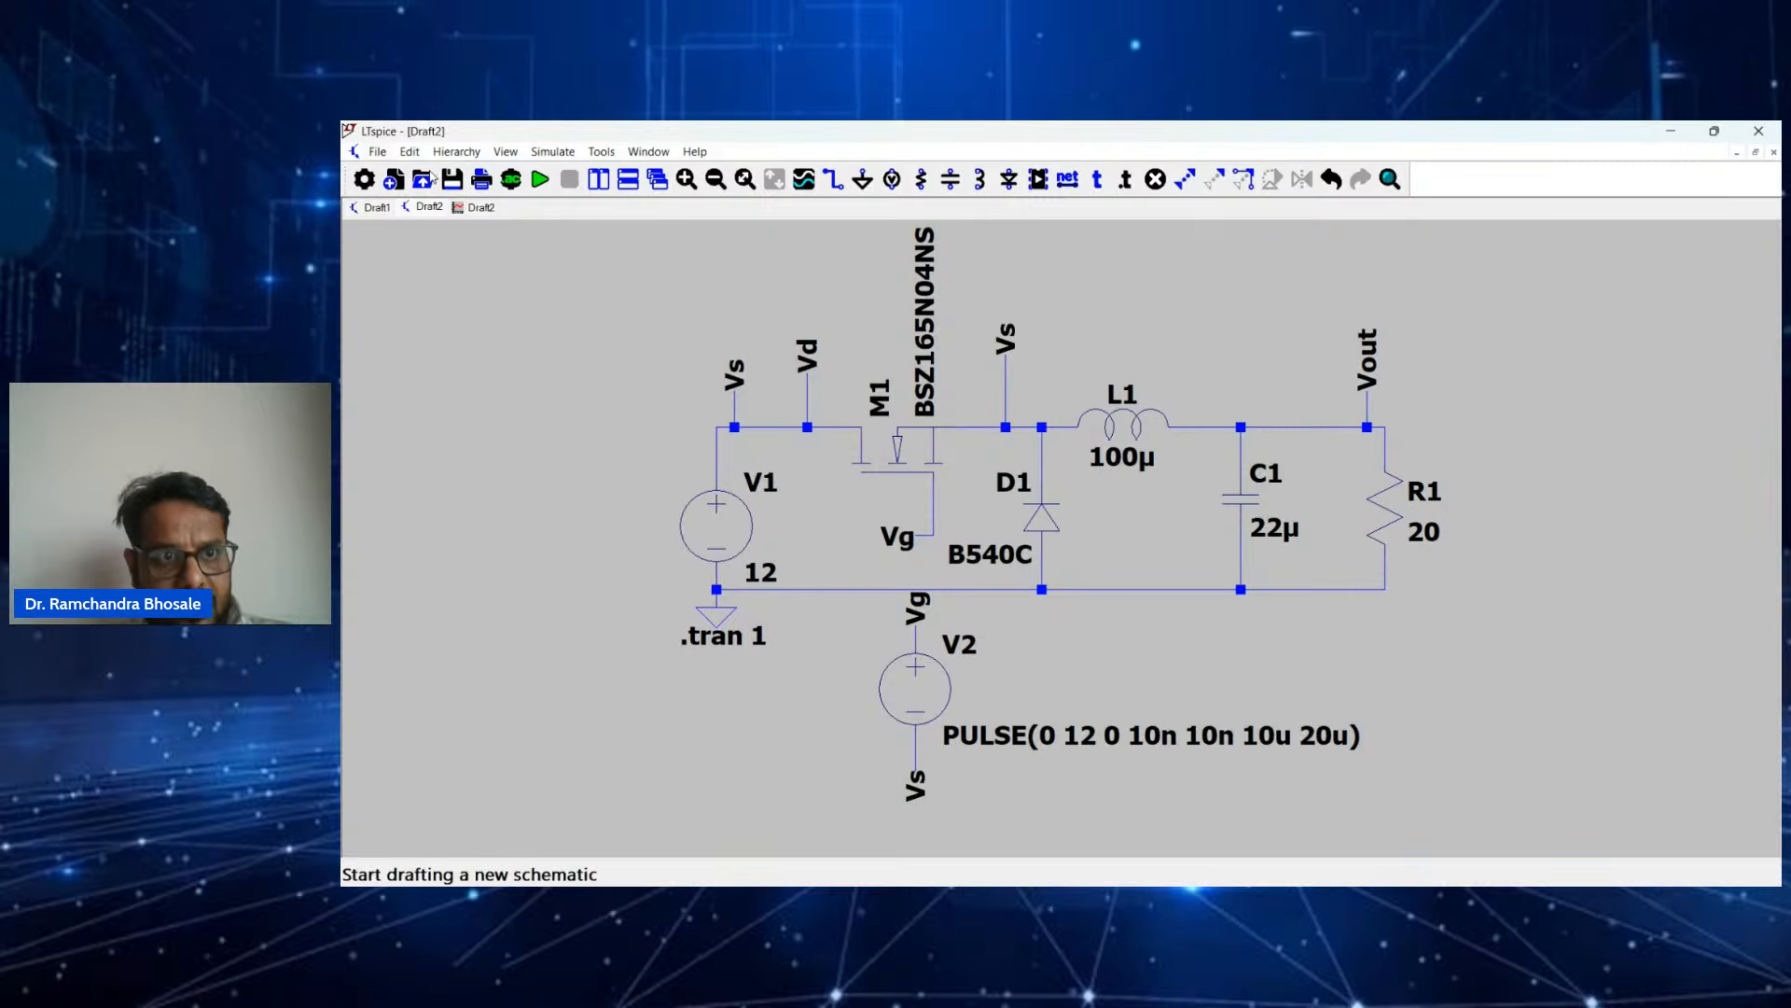
- Create a new blank schematic and place a voltage source for the input supply in it
click(393, 178)
click(892, 178)
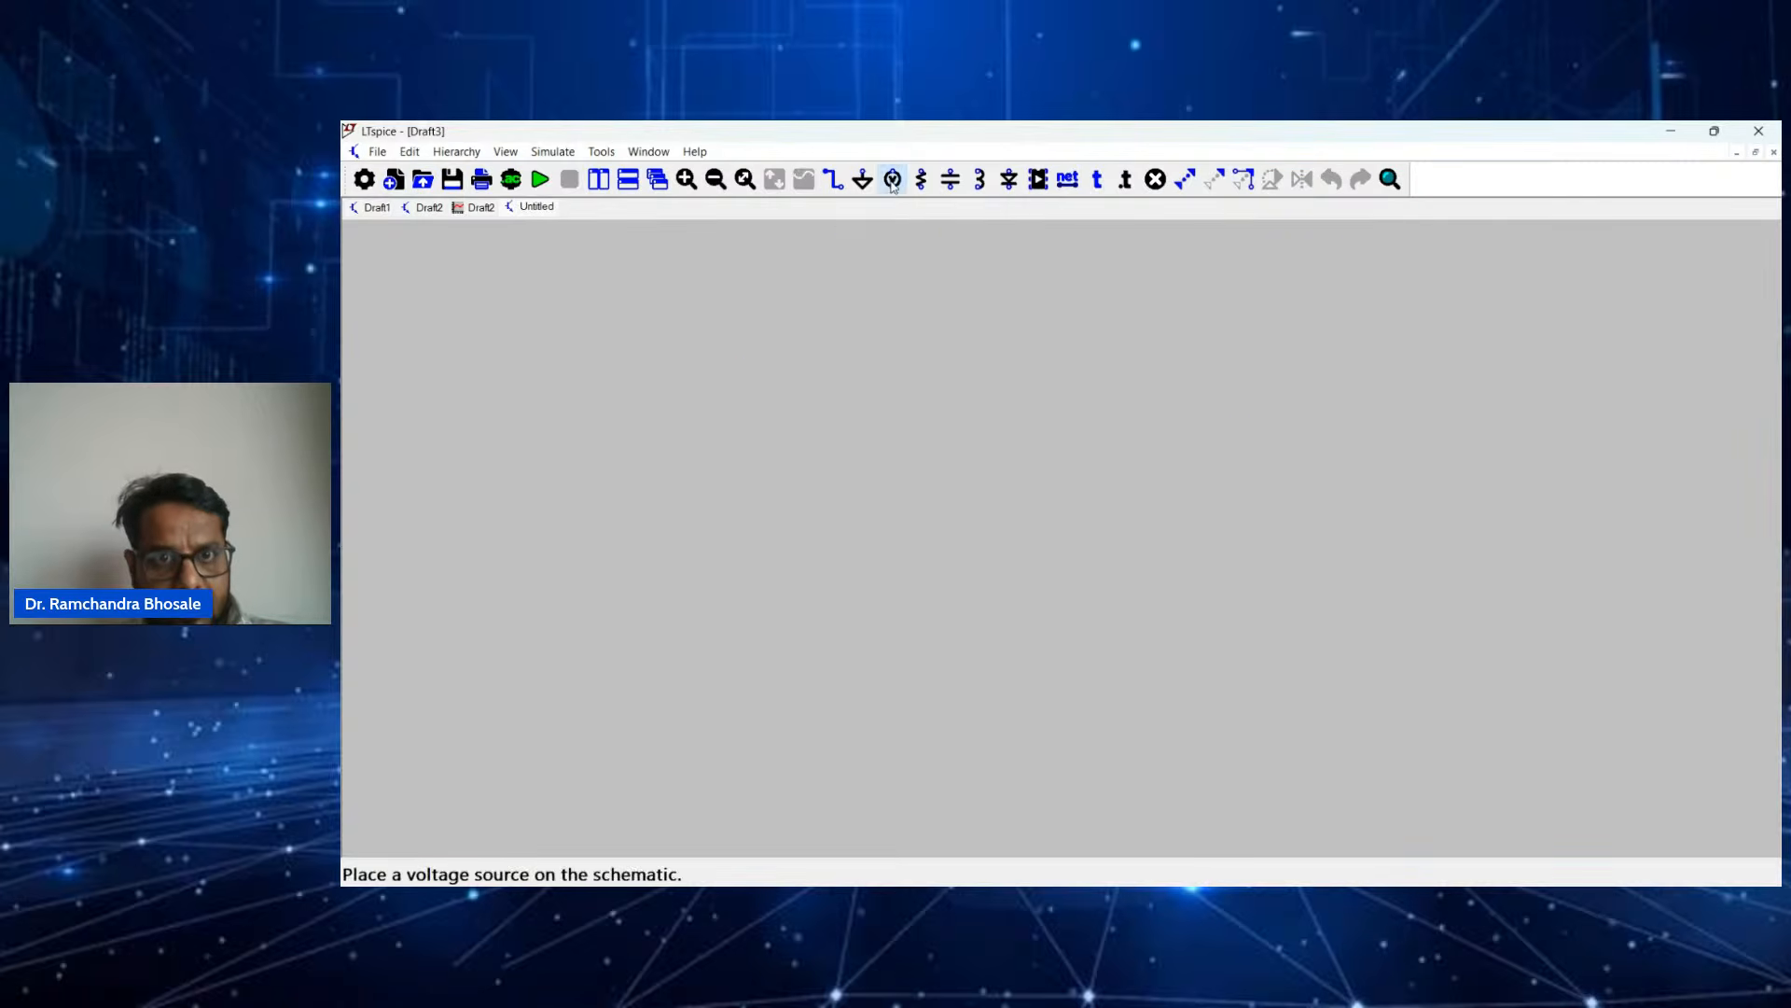
click(728, 530)
key(Escape)
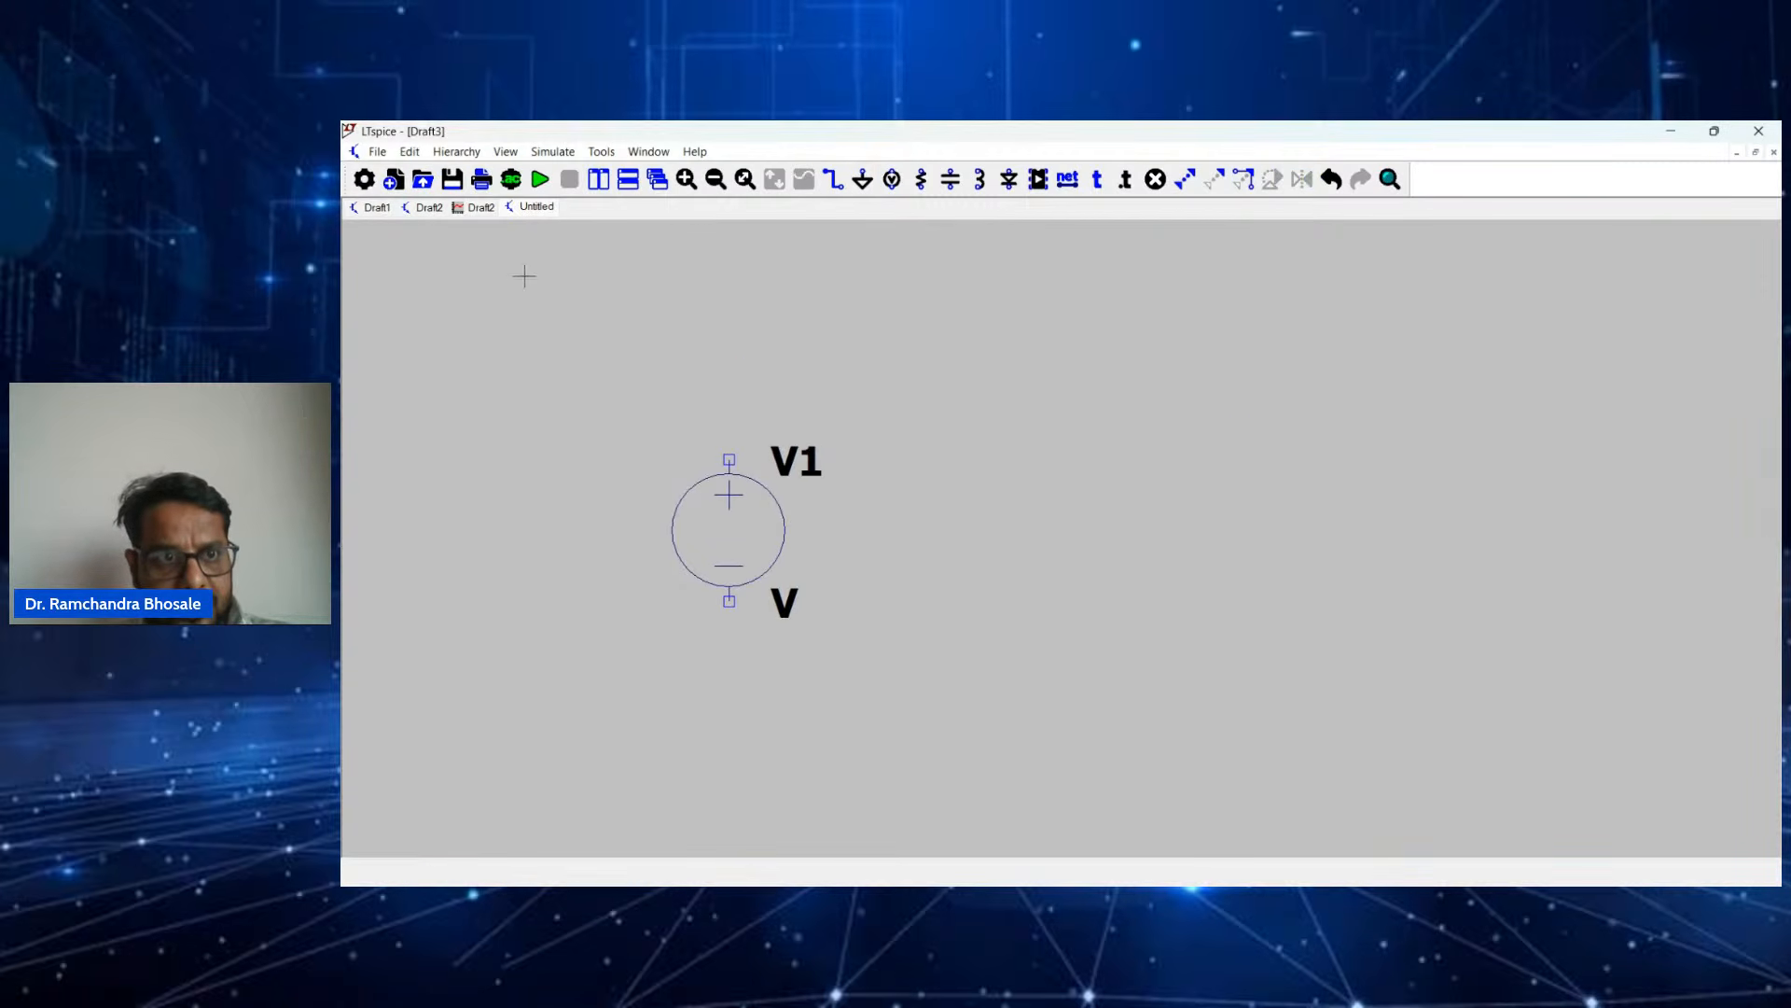
click(480, 207)
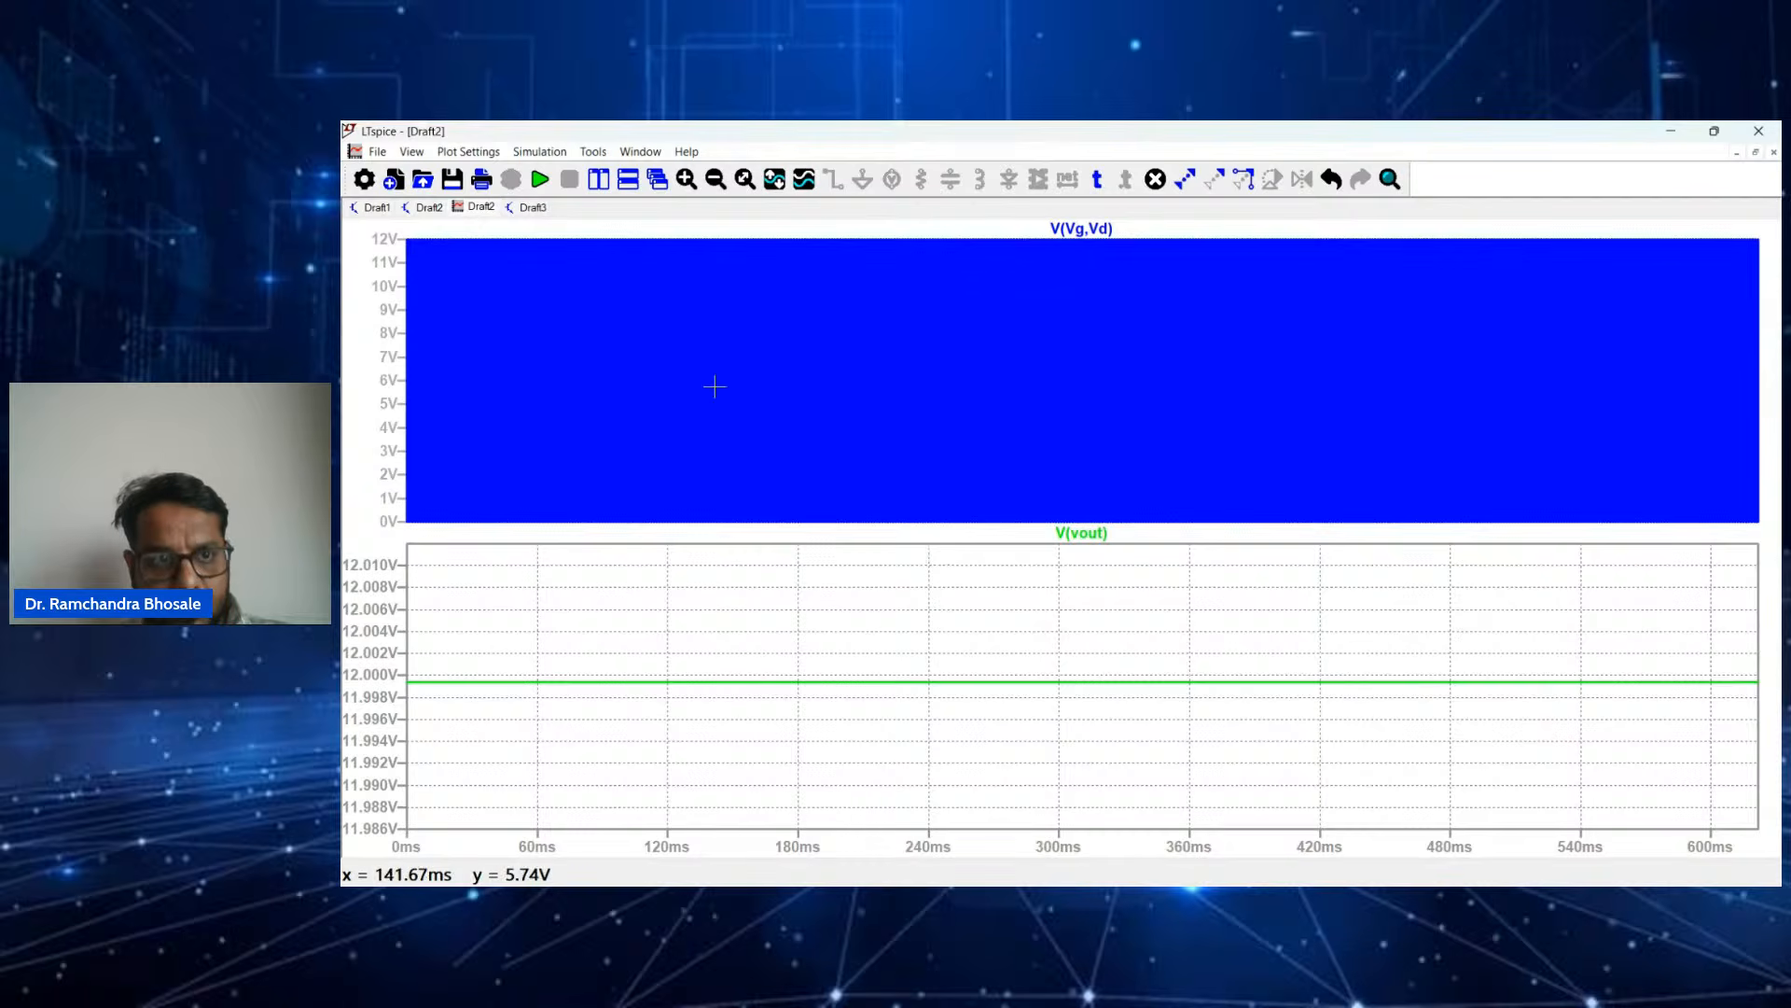
click(535, 209)
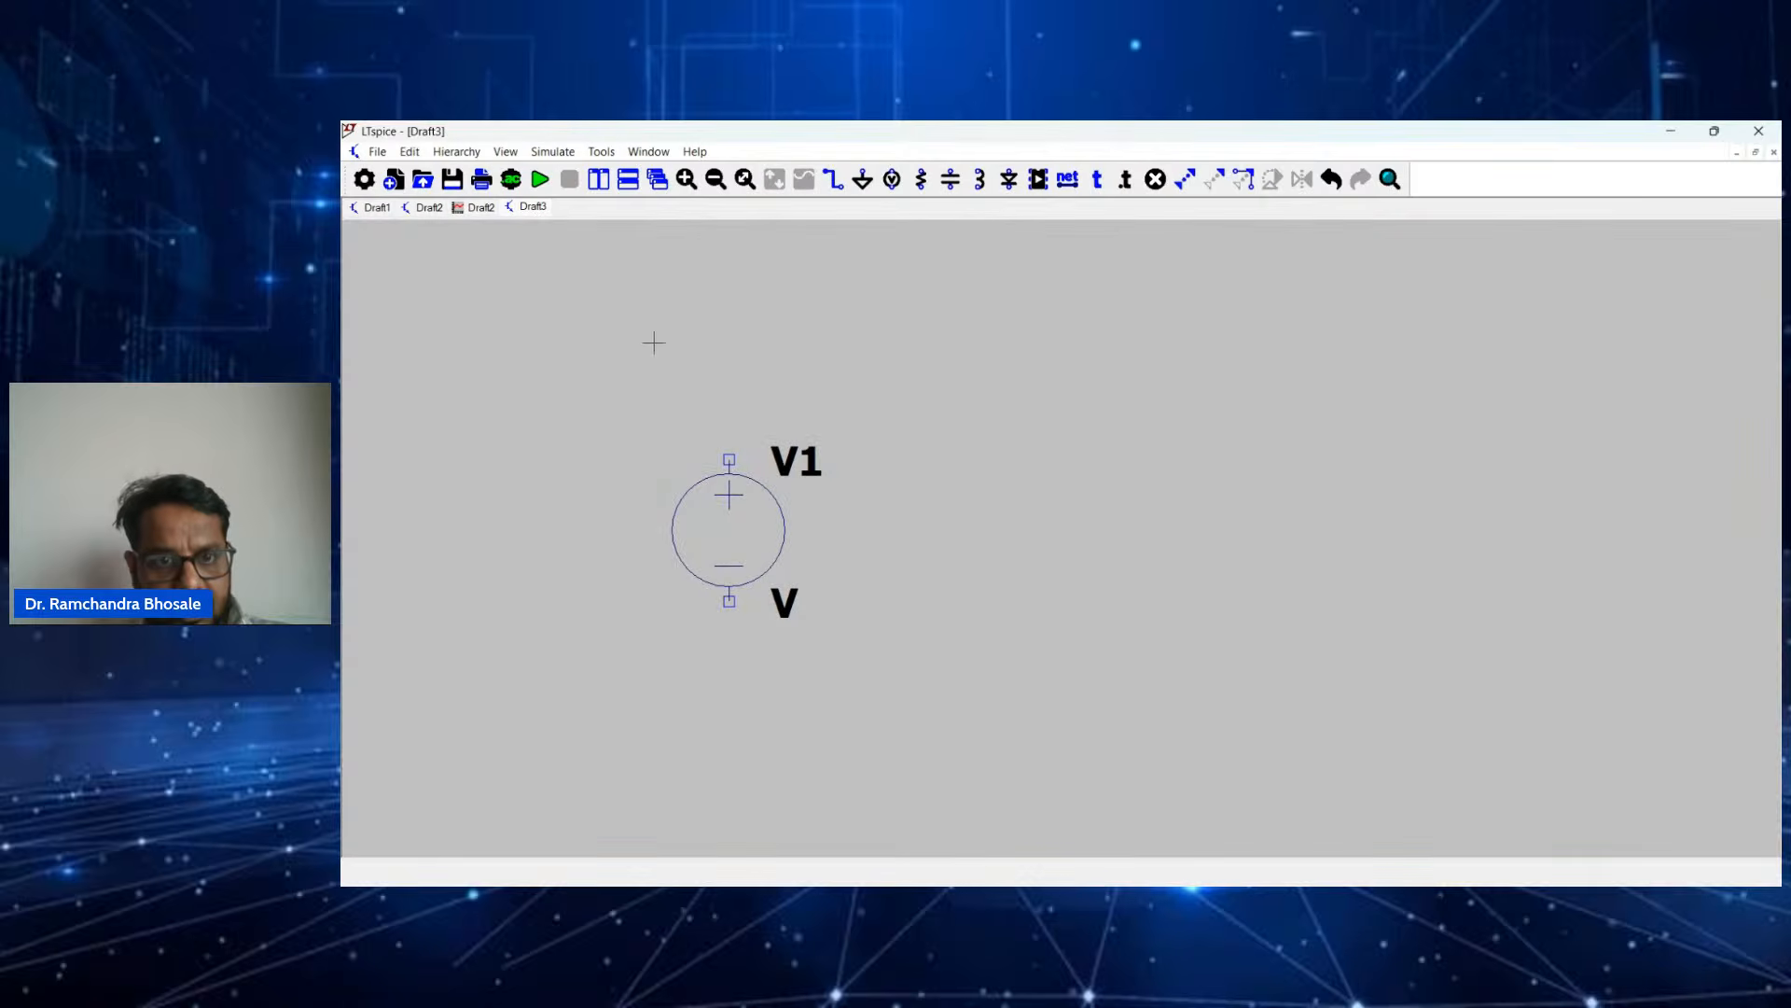
- Place an NMOS transistor above and beside V1, rotated by three quarter-turns so that its gate faces down
click(1040, 184)
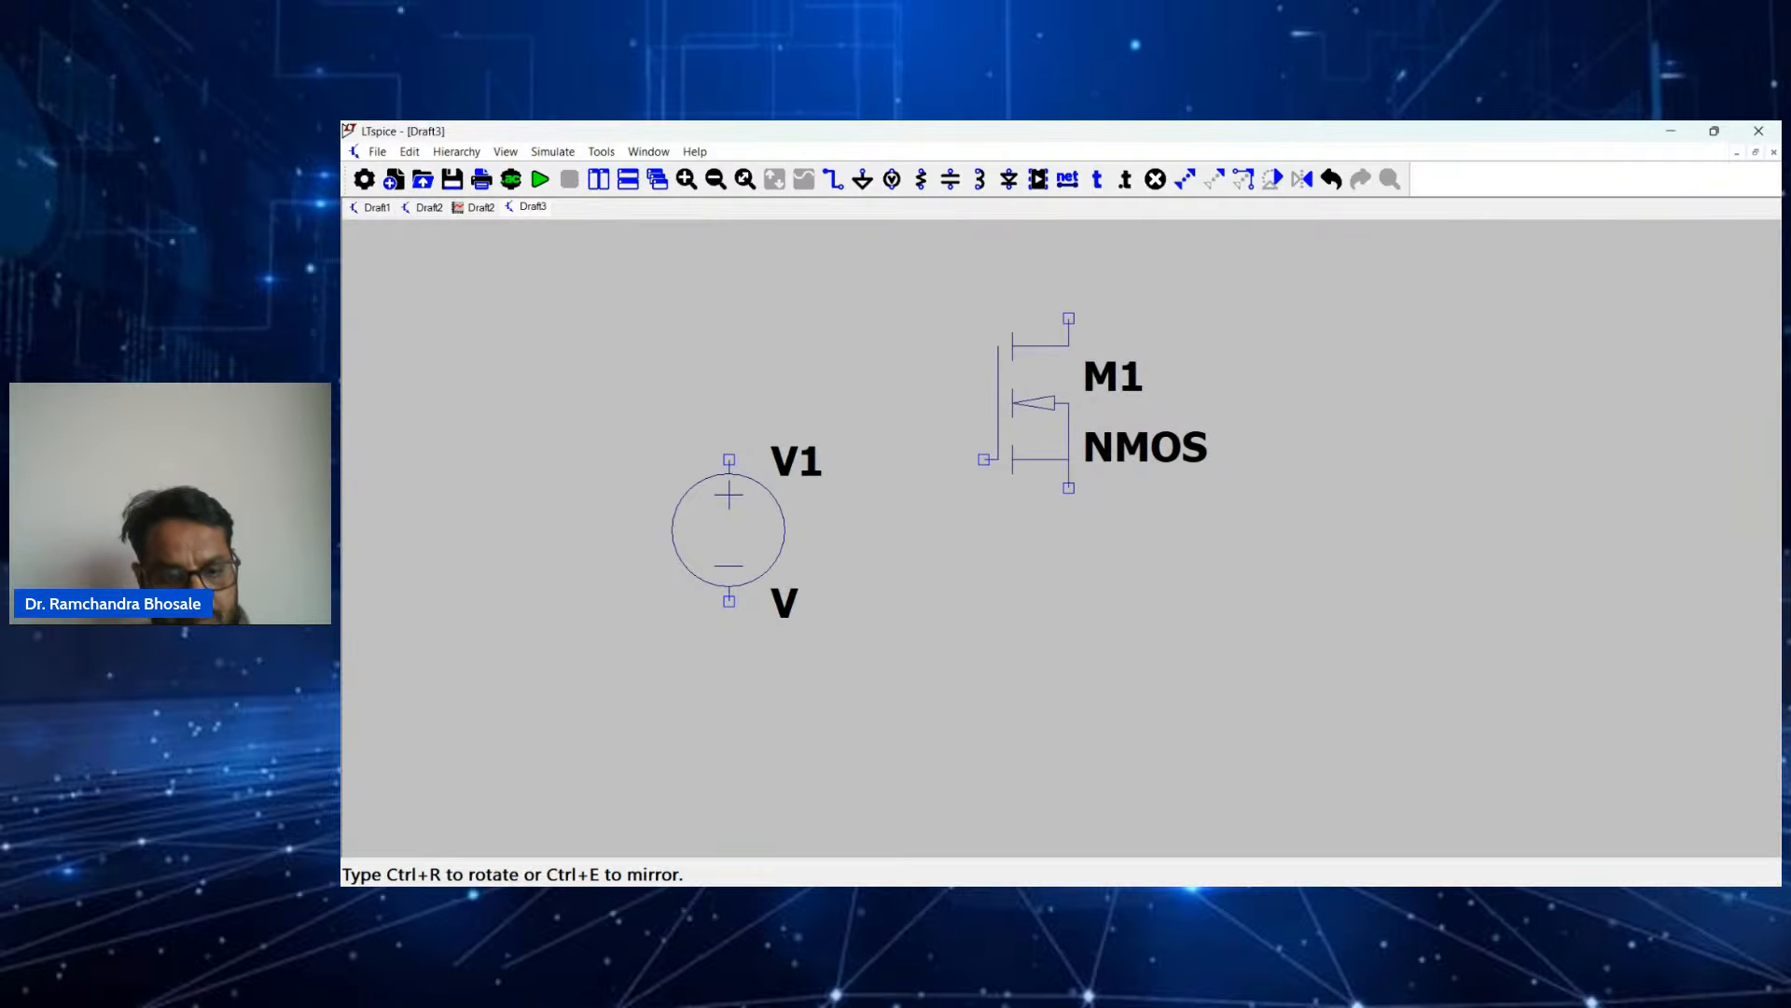
key(ctrl+r)
key(ctrl+r)
key(ctrl+r)
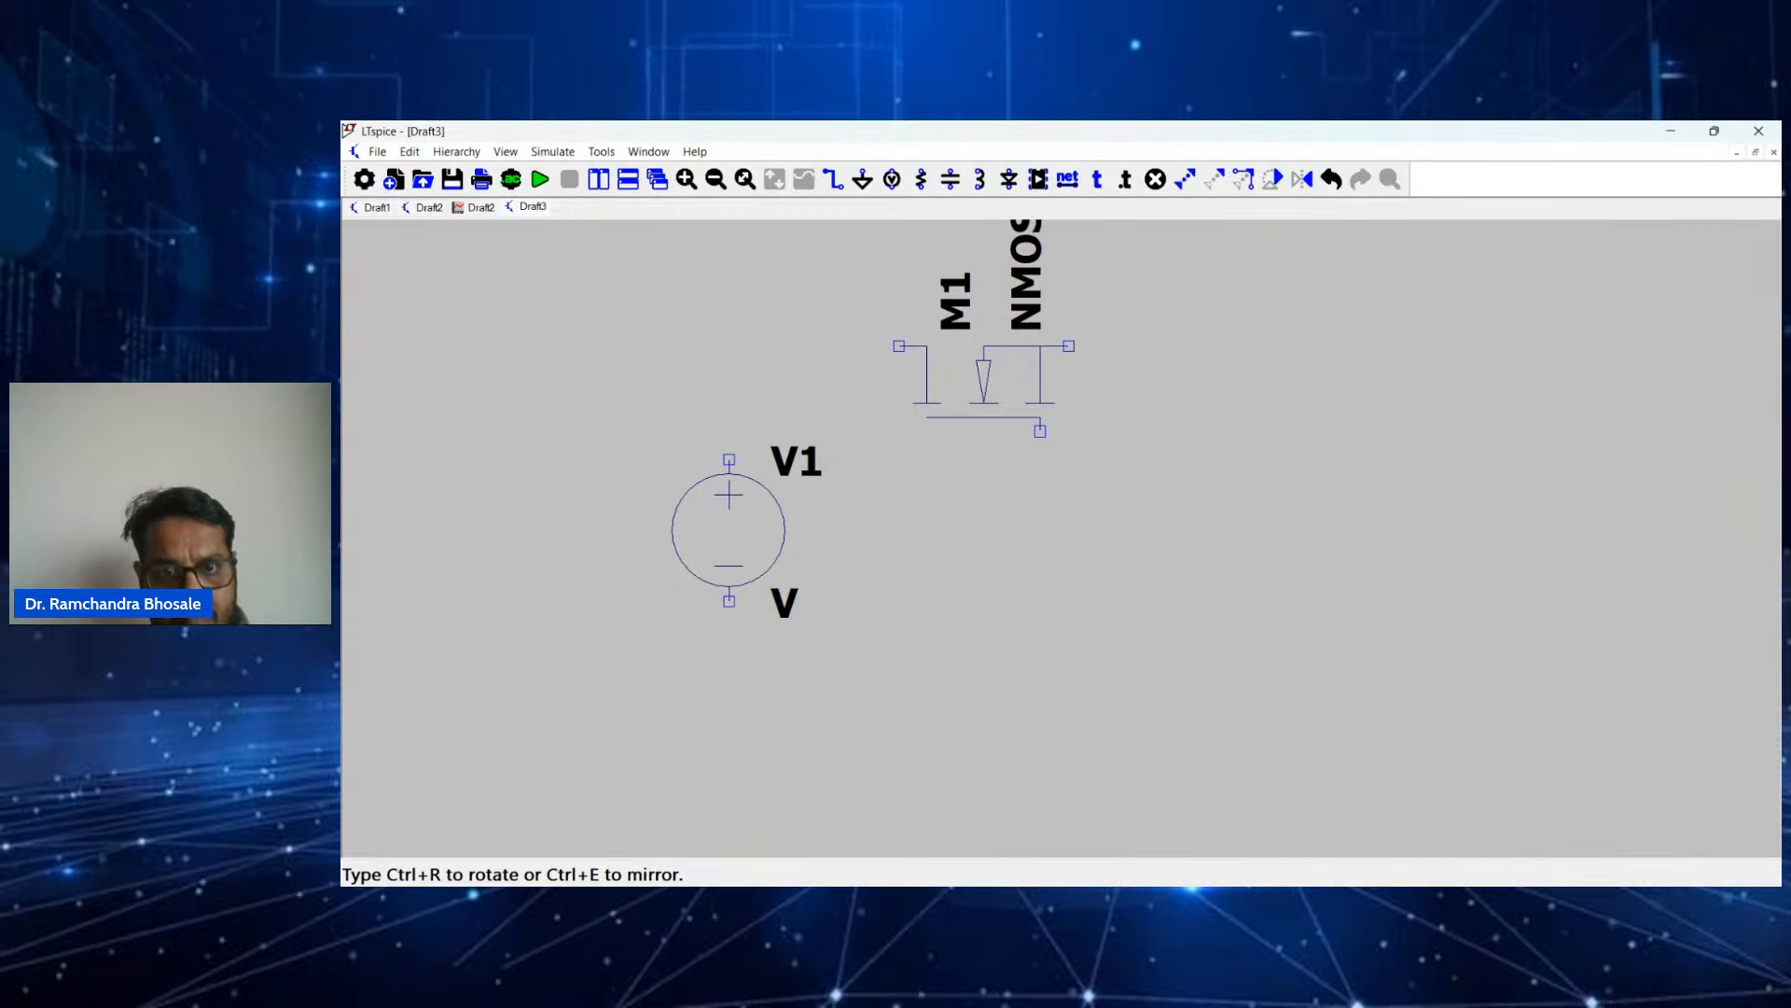
click(991, 369)
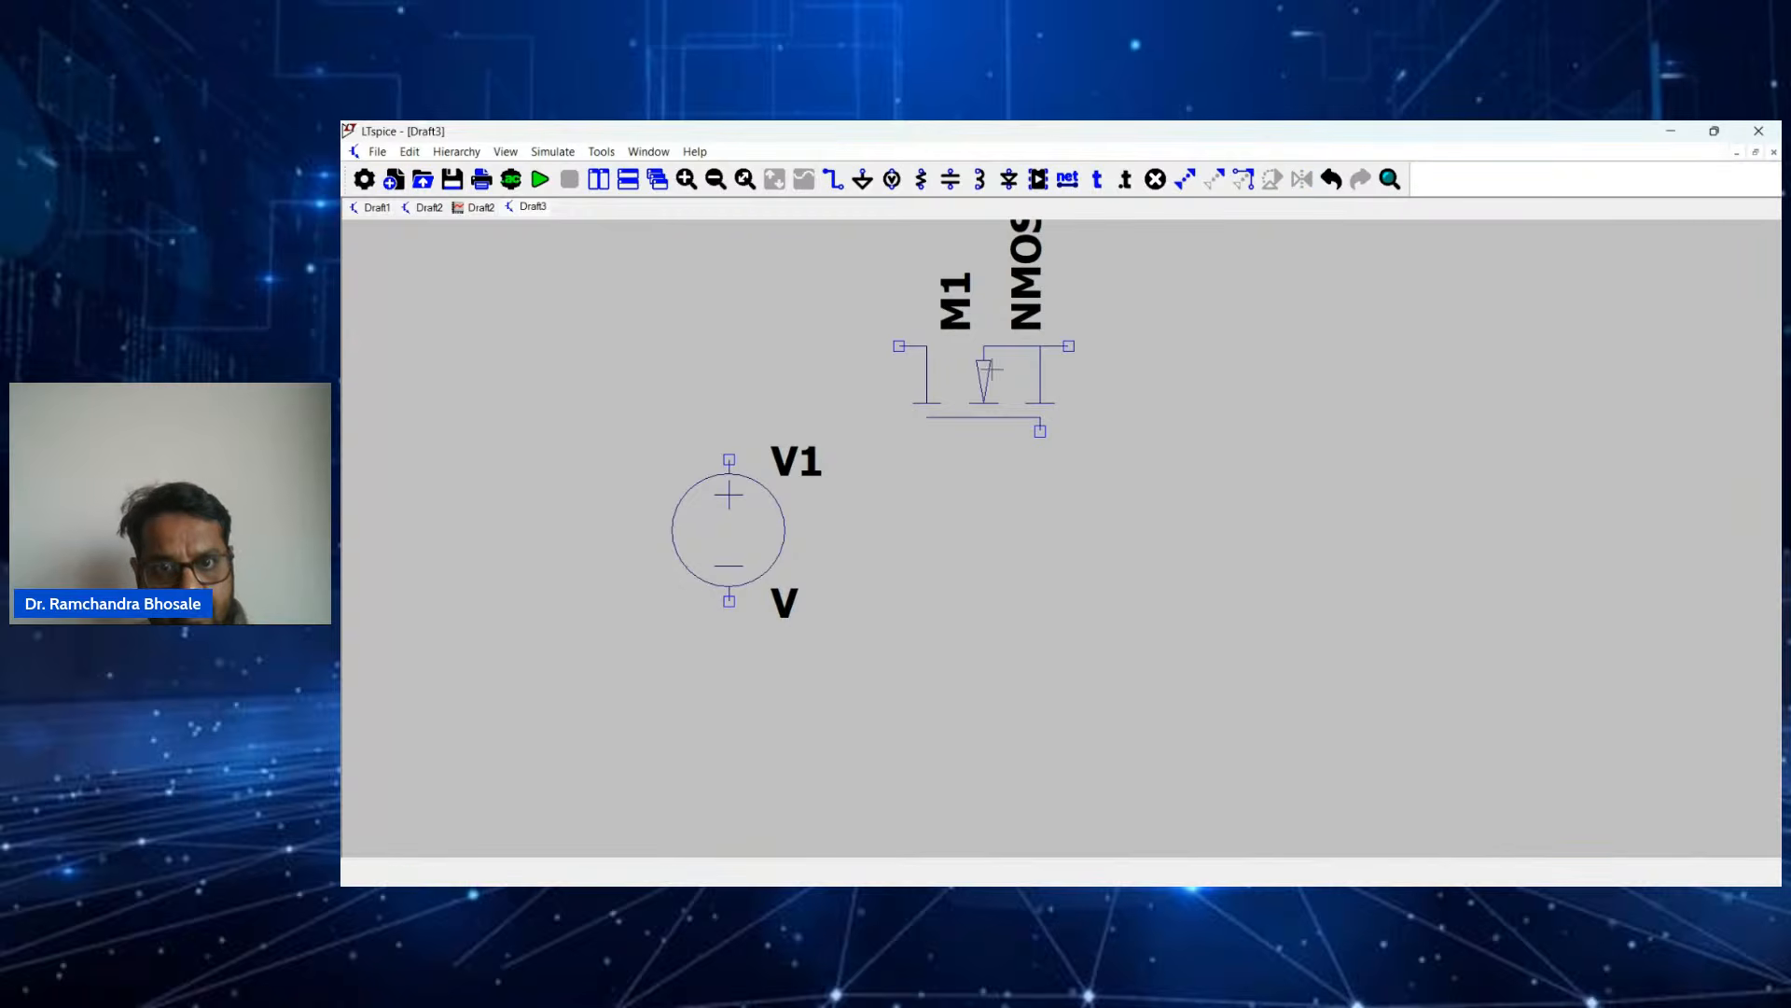
- Return to the Draft2 buck circuit and try to plot the differential voltage between Vd and Vs across MOSFET M1
click(483, 209)
click(428, 209)
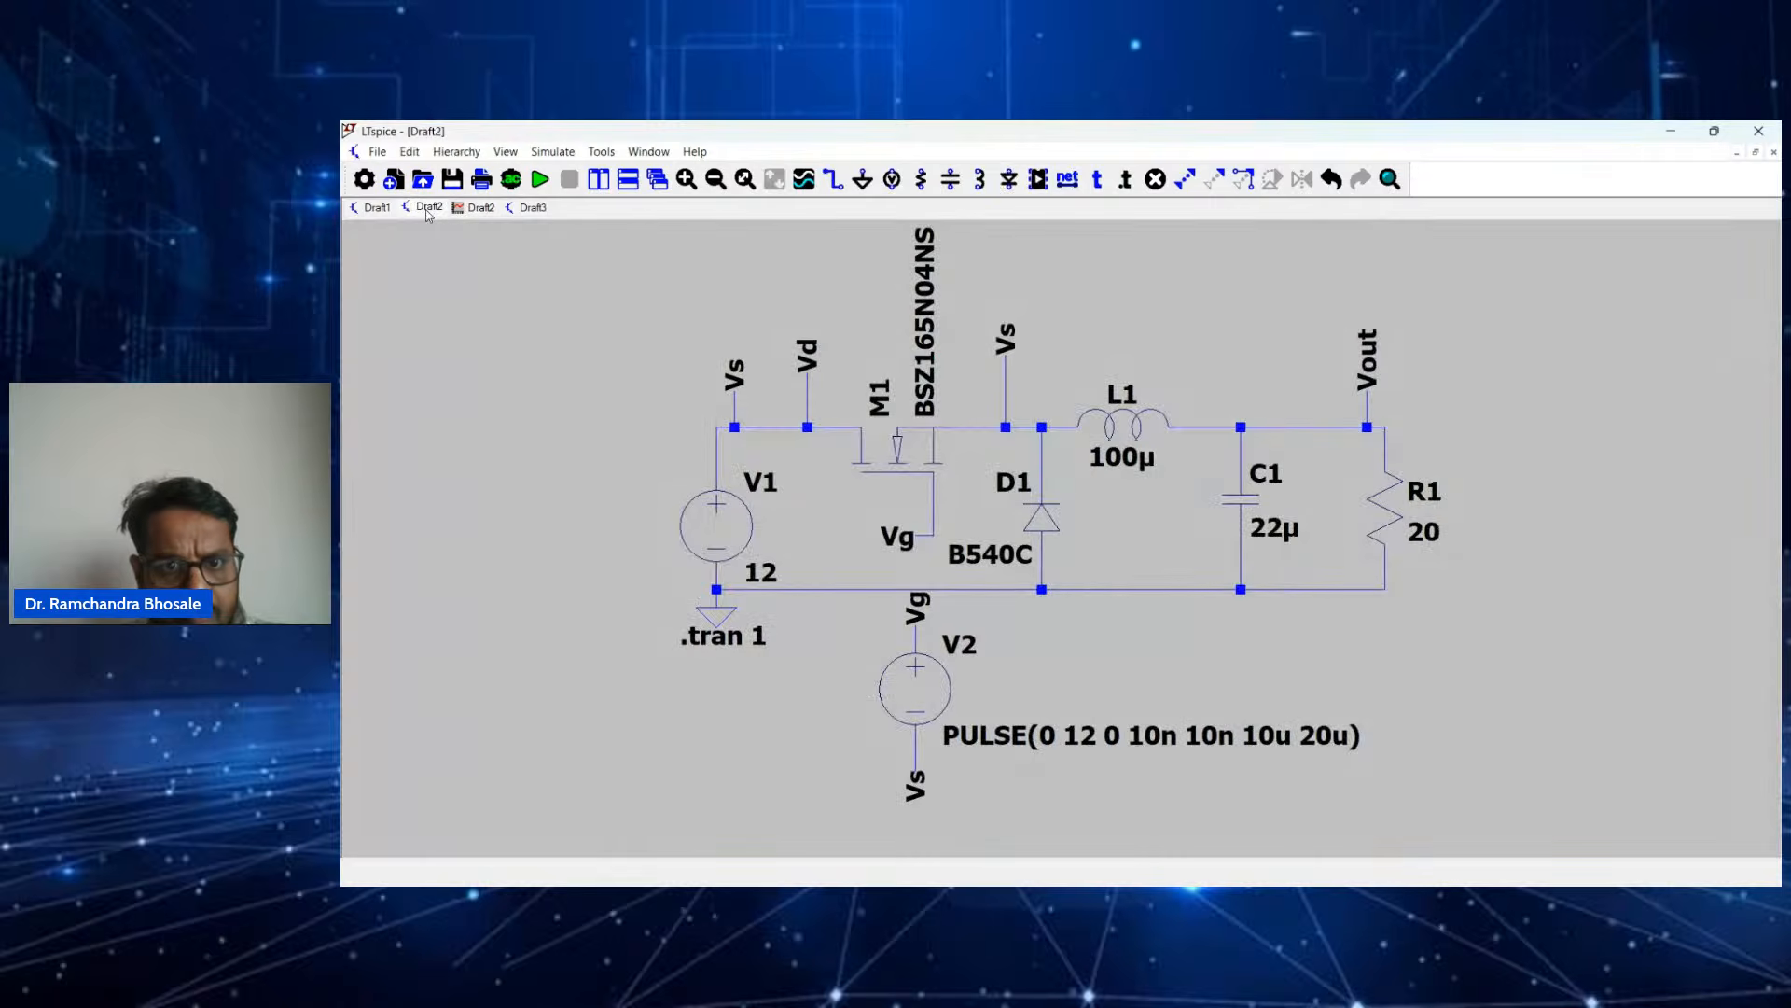
right_click(907, 441)
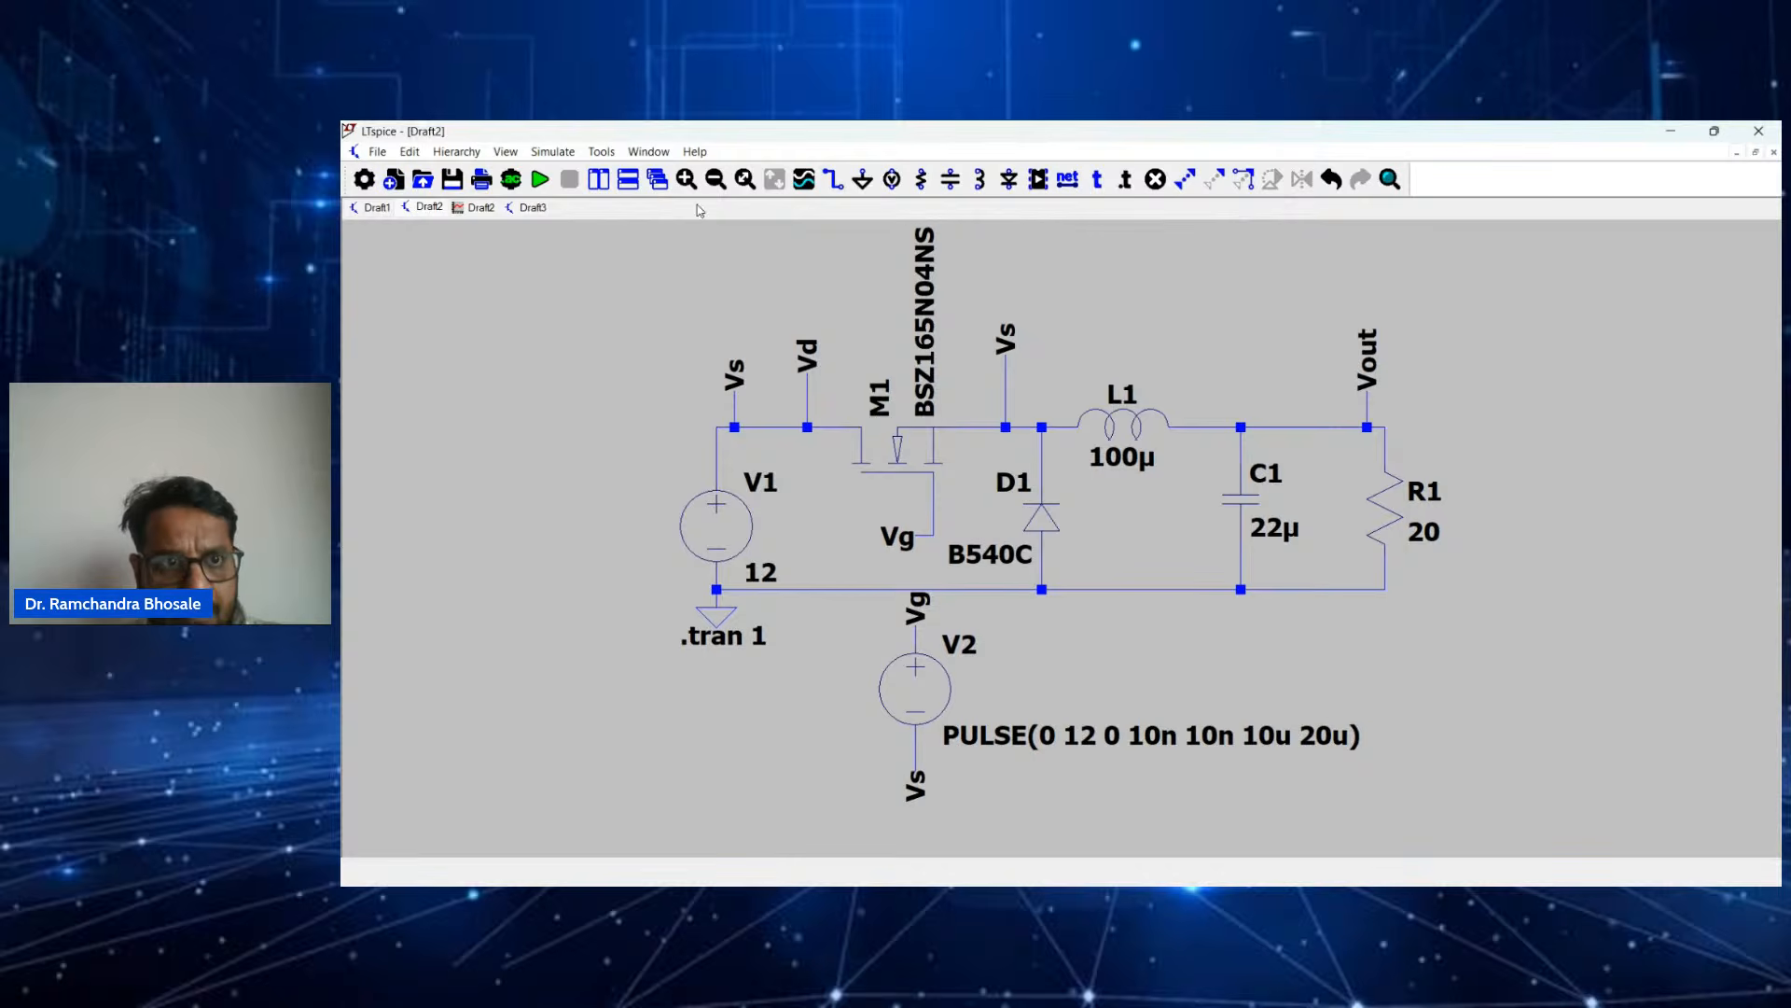
click(495, 208)
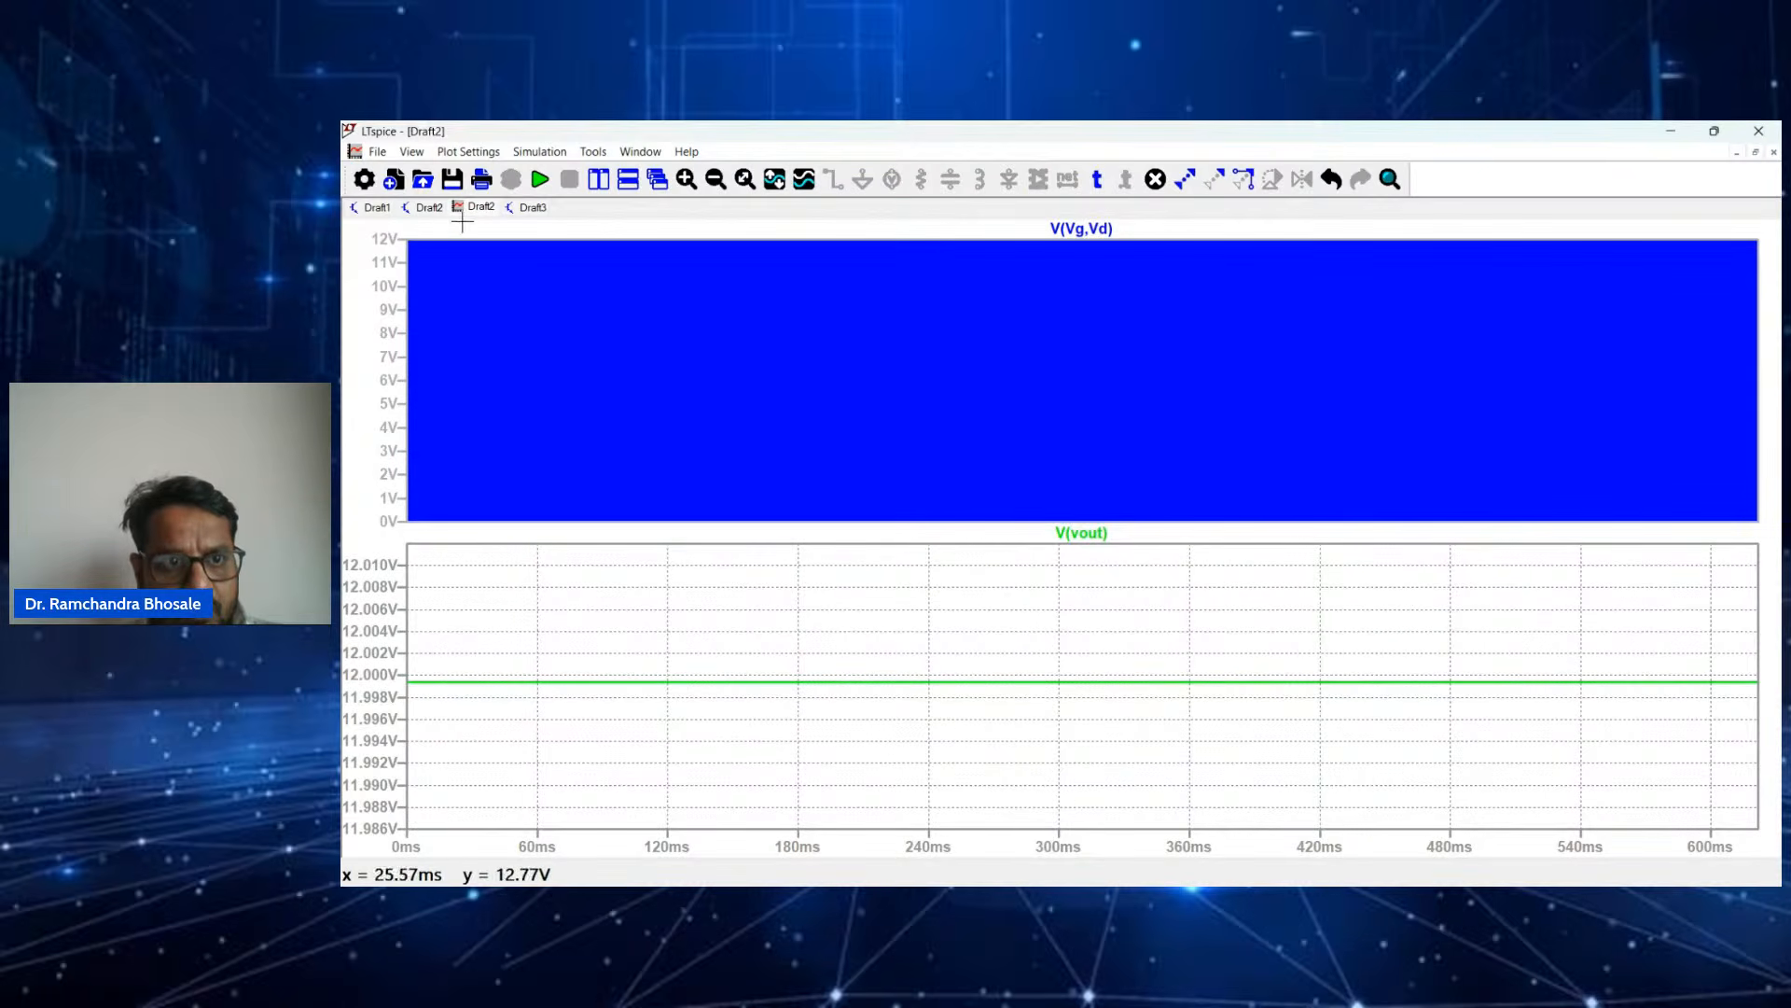
click(430, 210)
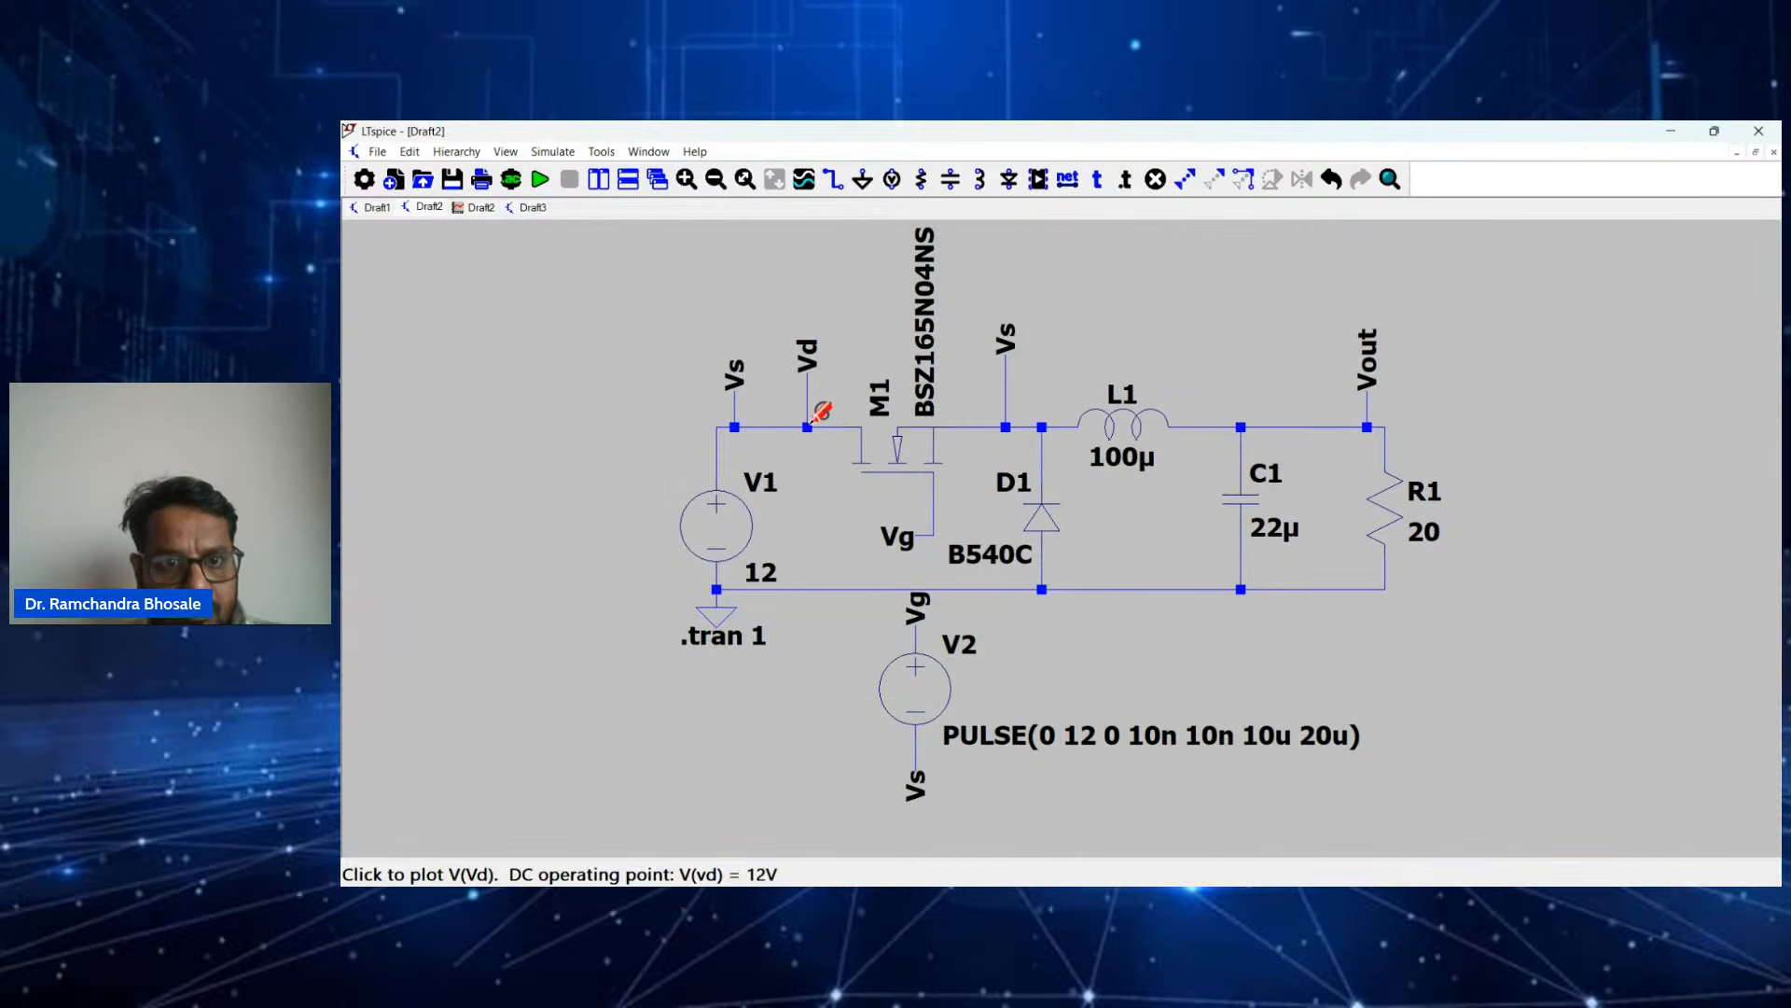
drag(878, 396, 1007, 426)
click(481, 207)
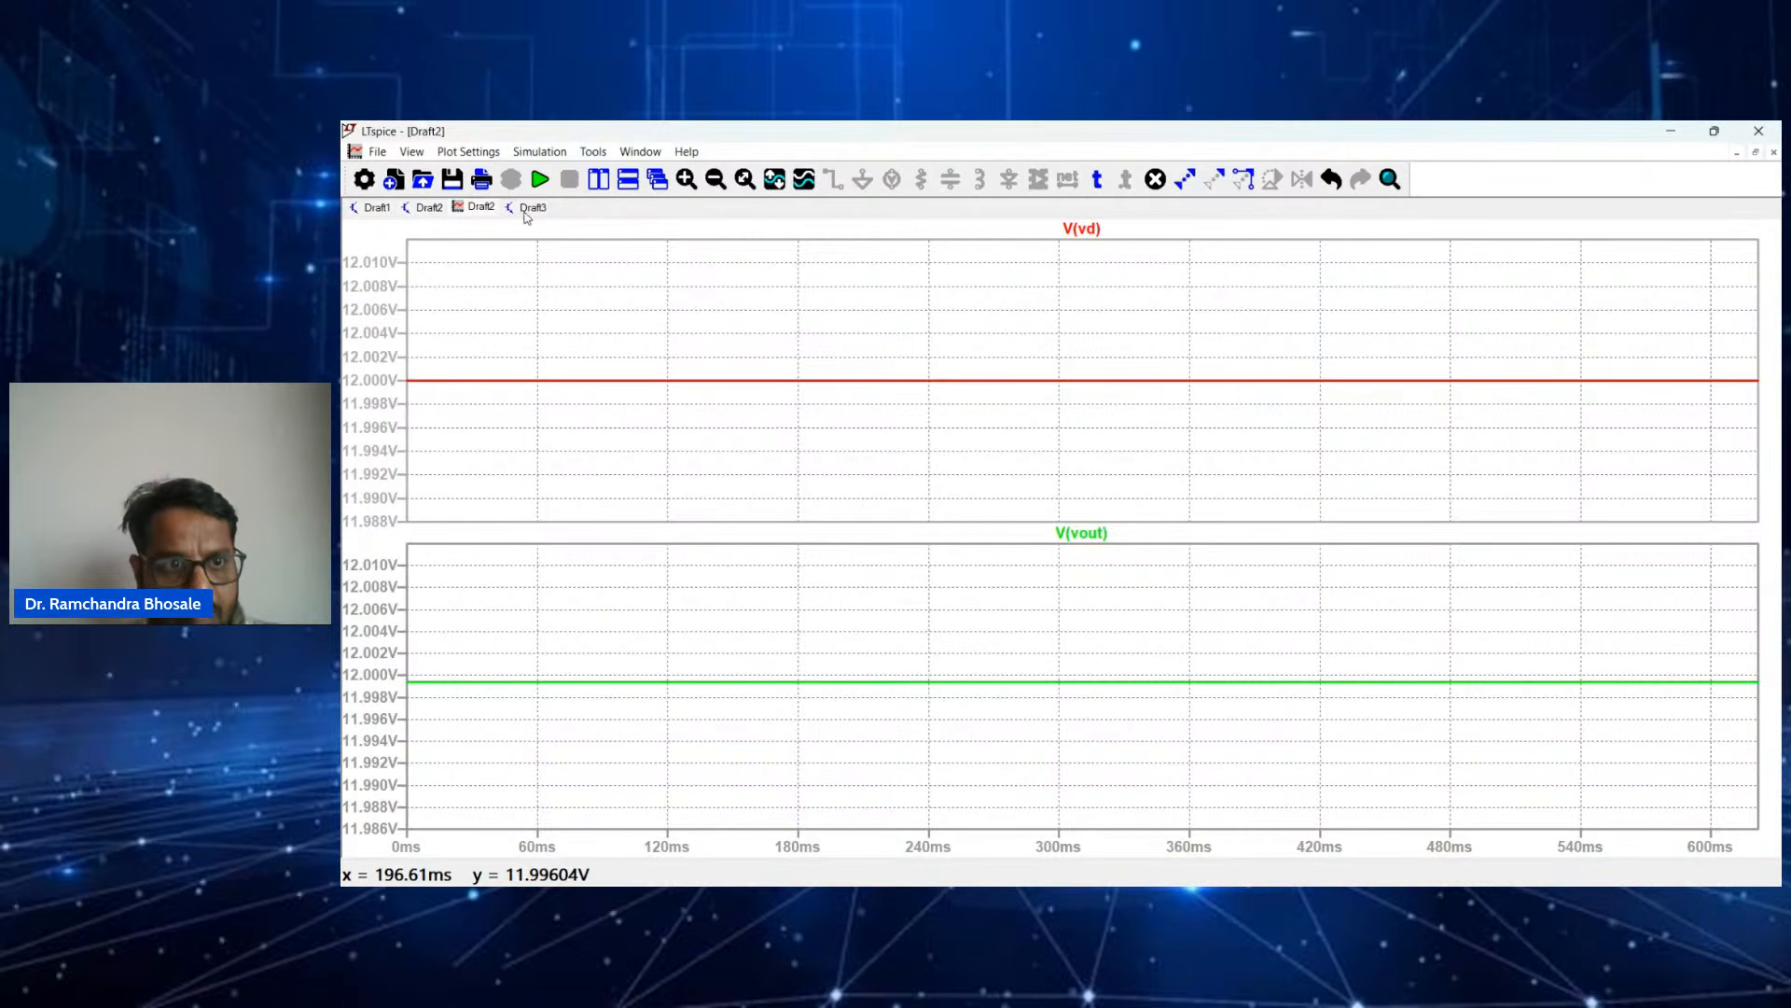
- Probe again from node Vd to the Vs node at M1's output in Draft2 and recheck the waveforms
click(435, 209)
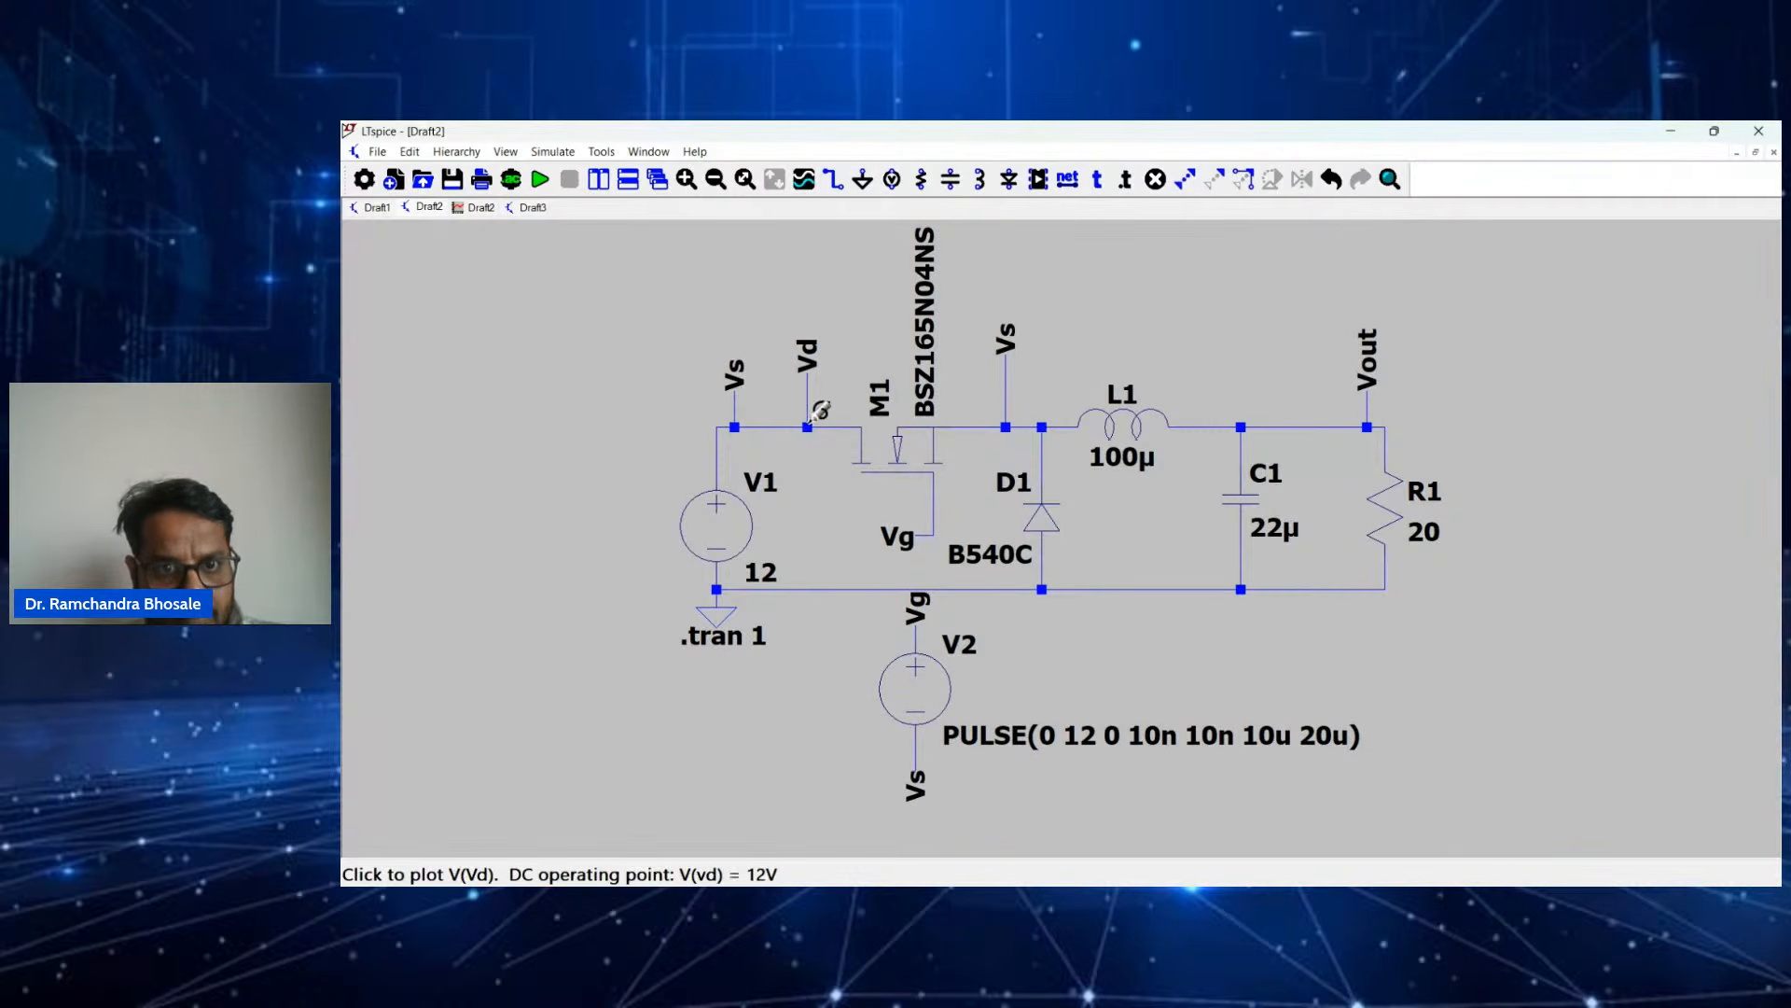
drag(808, 422, 1017, 413)
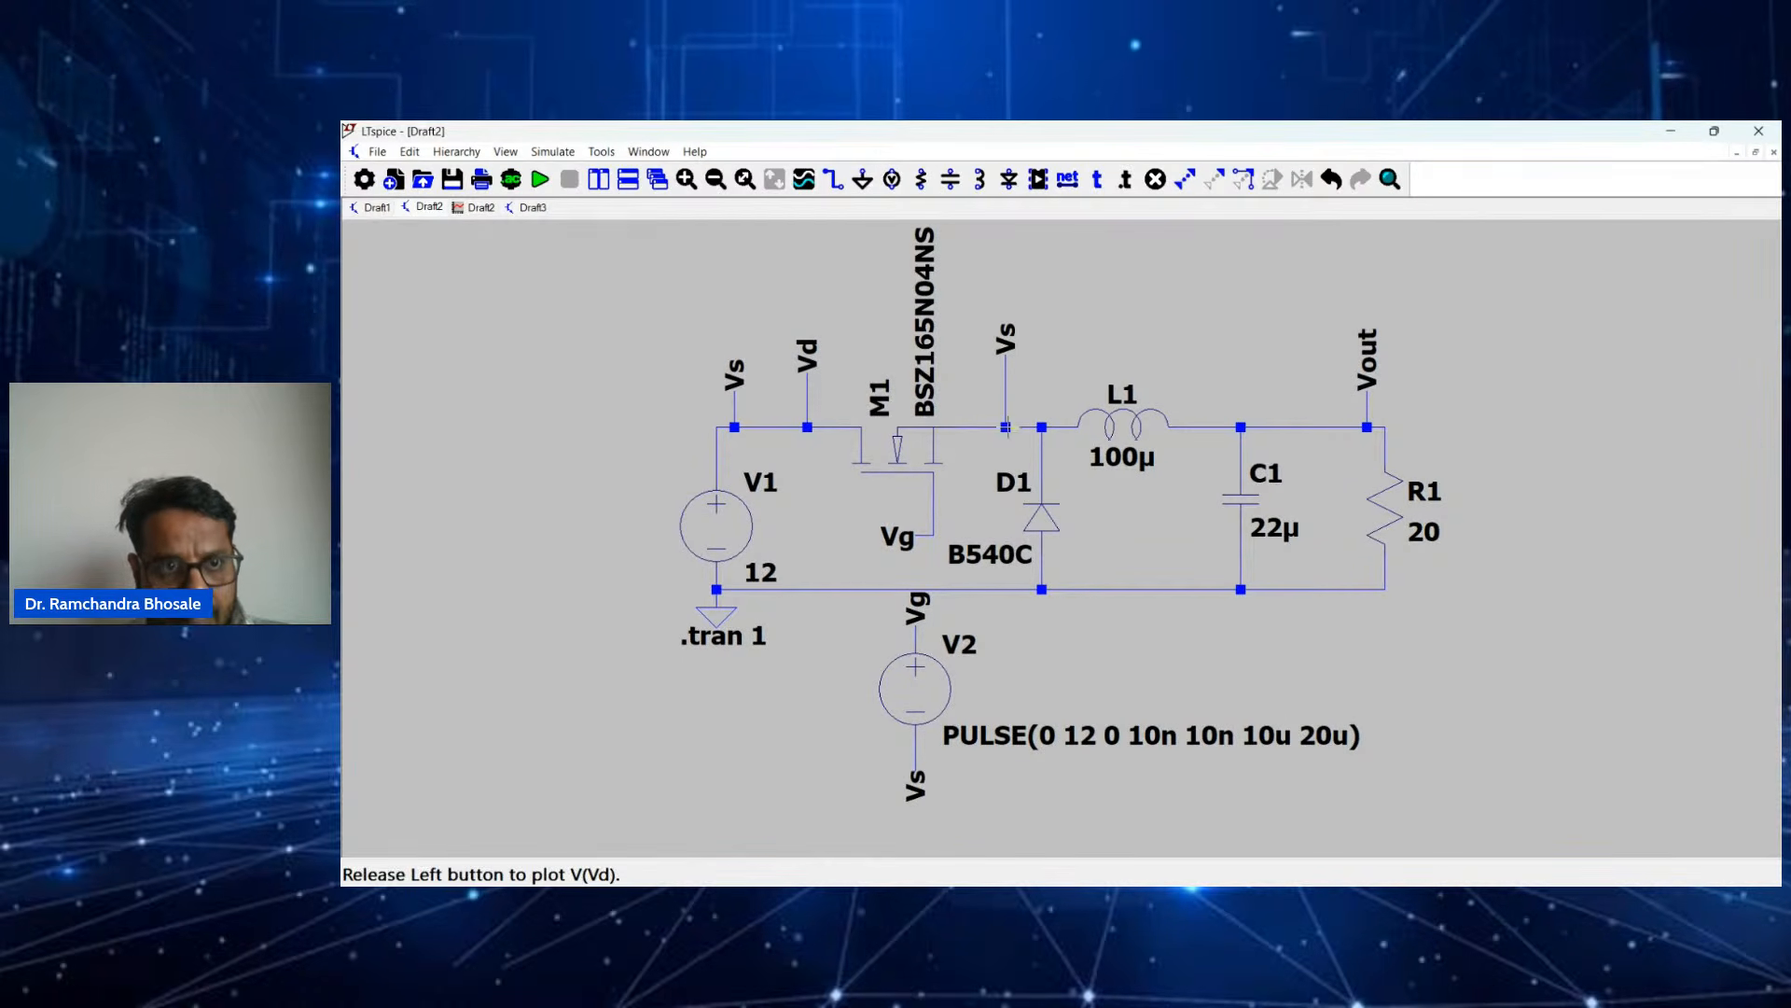
click(476, 211)
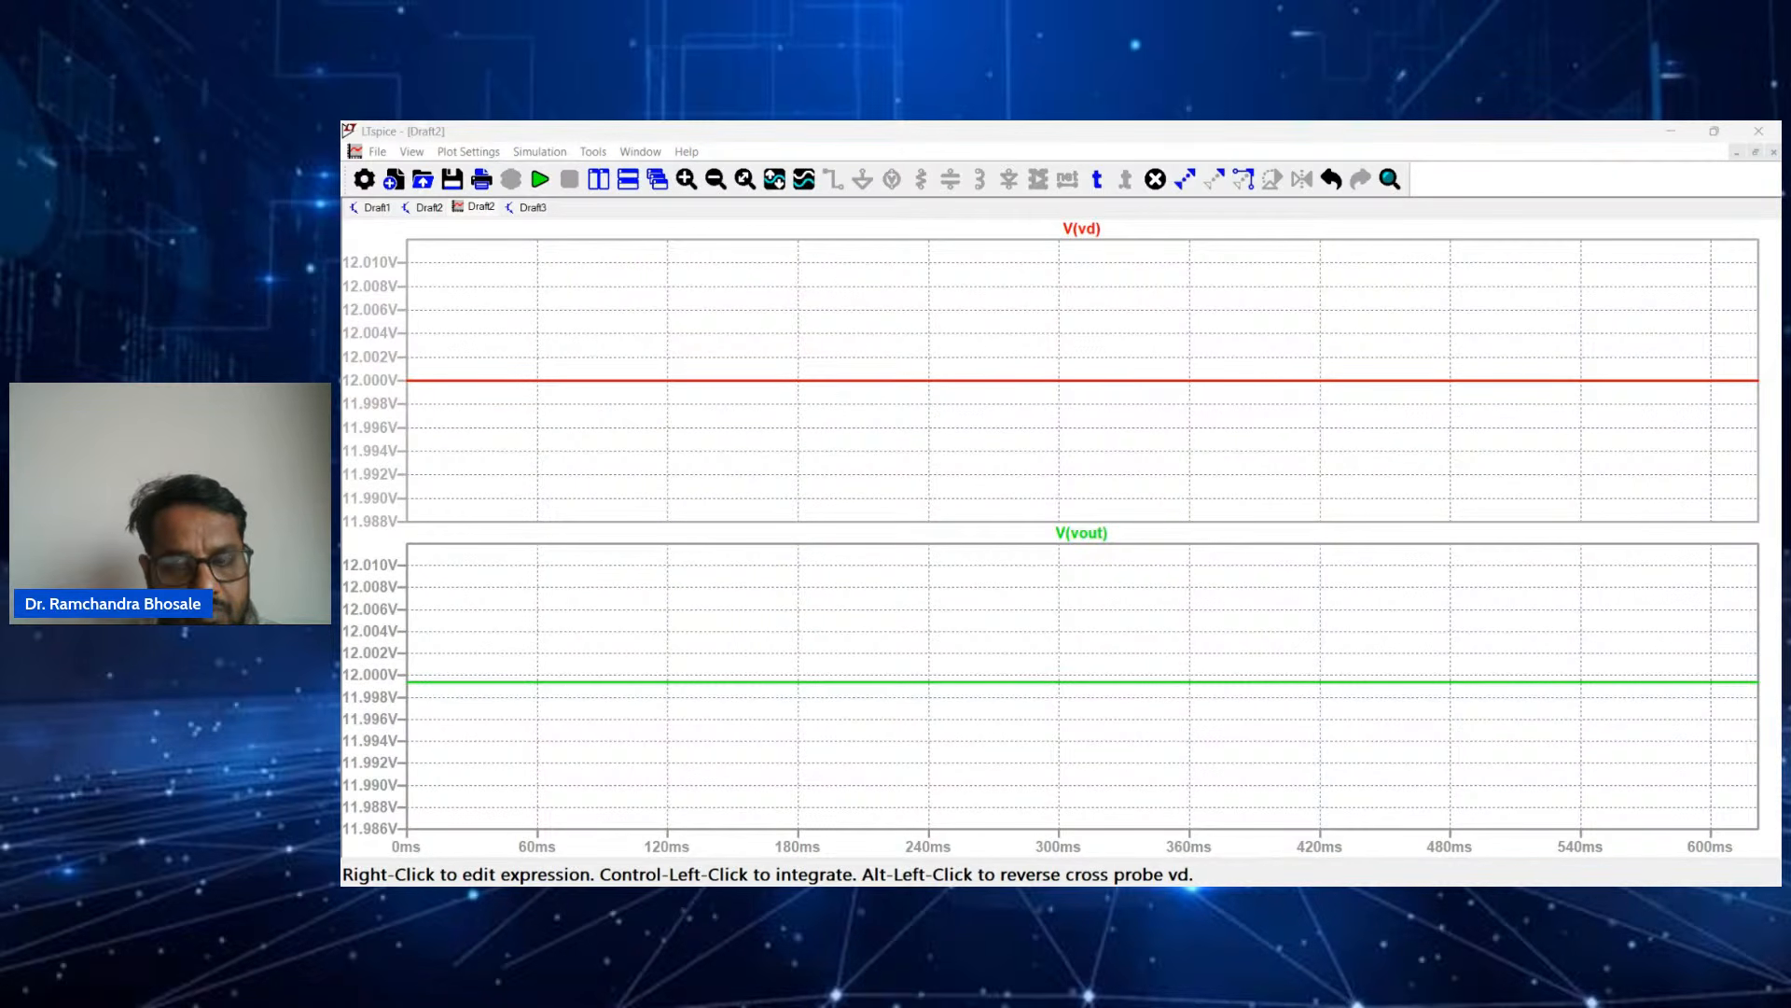
click(424, 210)
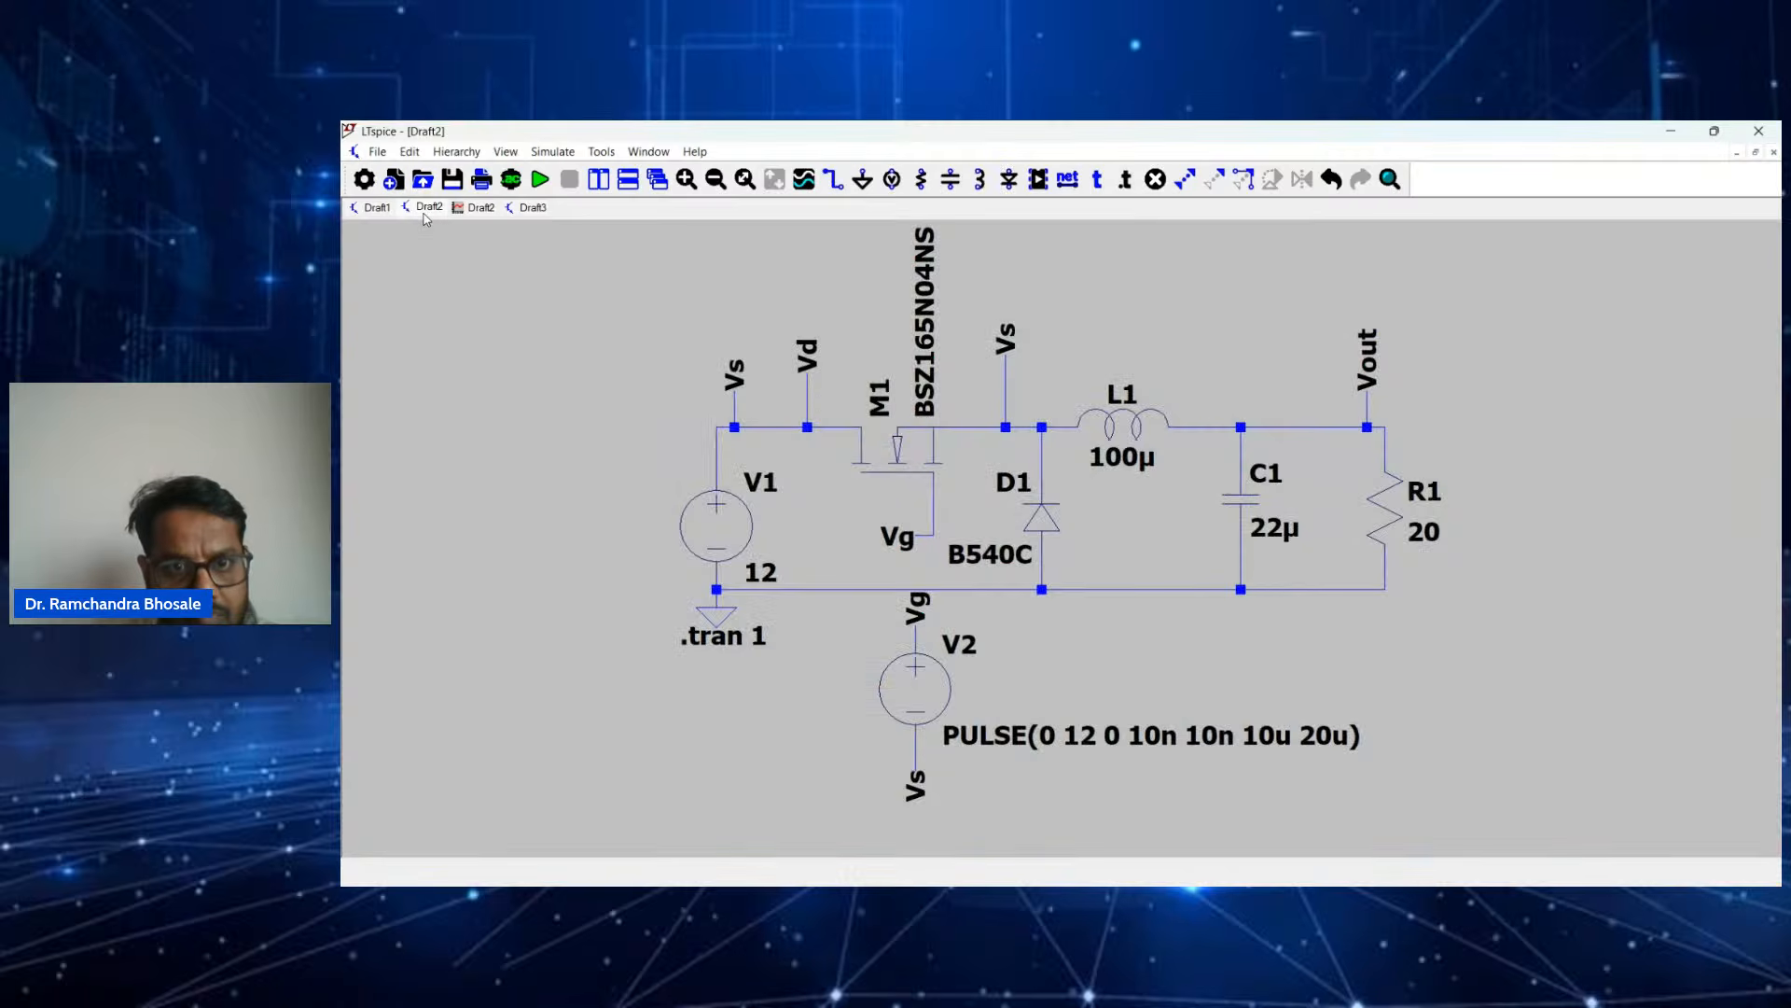
click(478, 211)
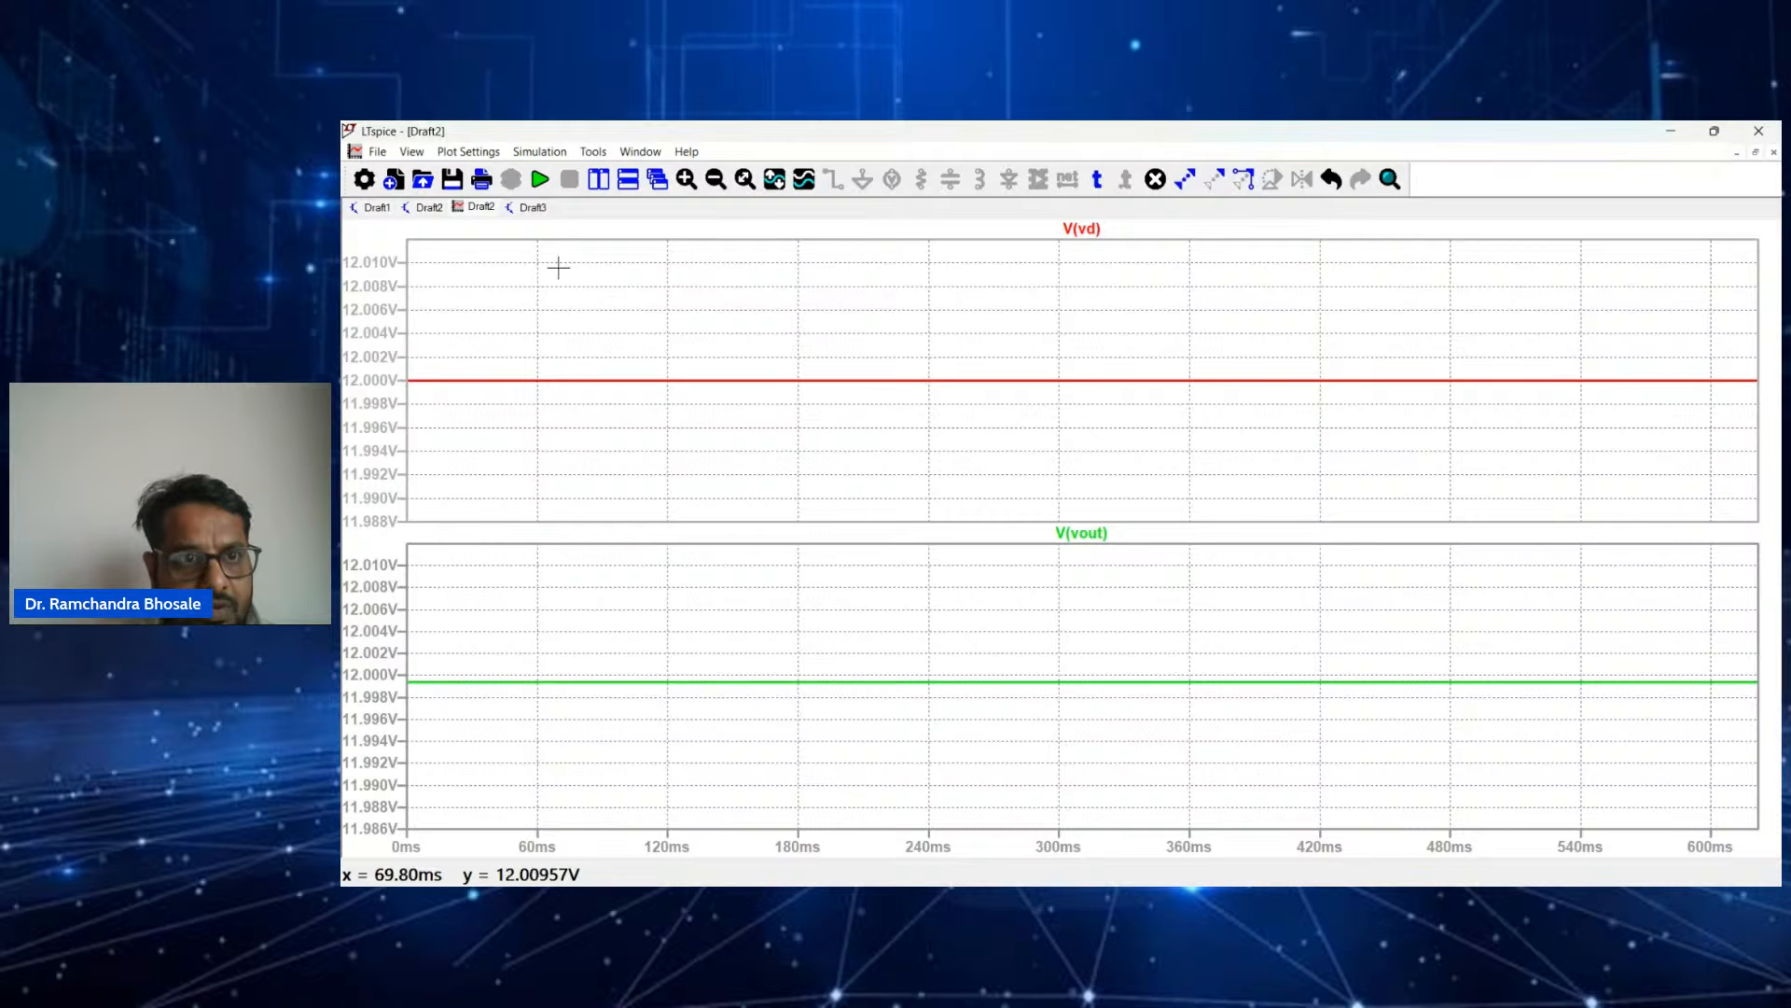
- In the Draft3 schematic, wire the drain of NMOS M1 to the positive terminal of V1
click(533, 207)
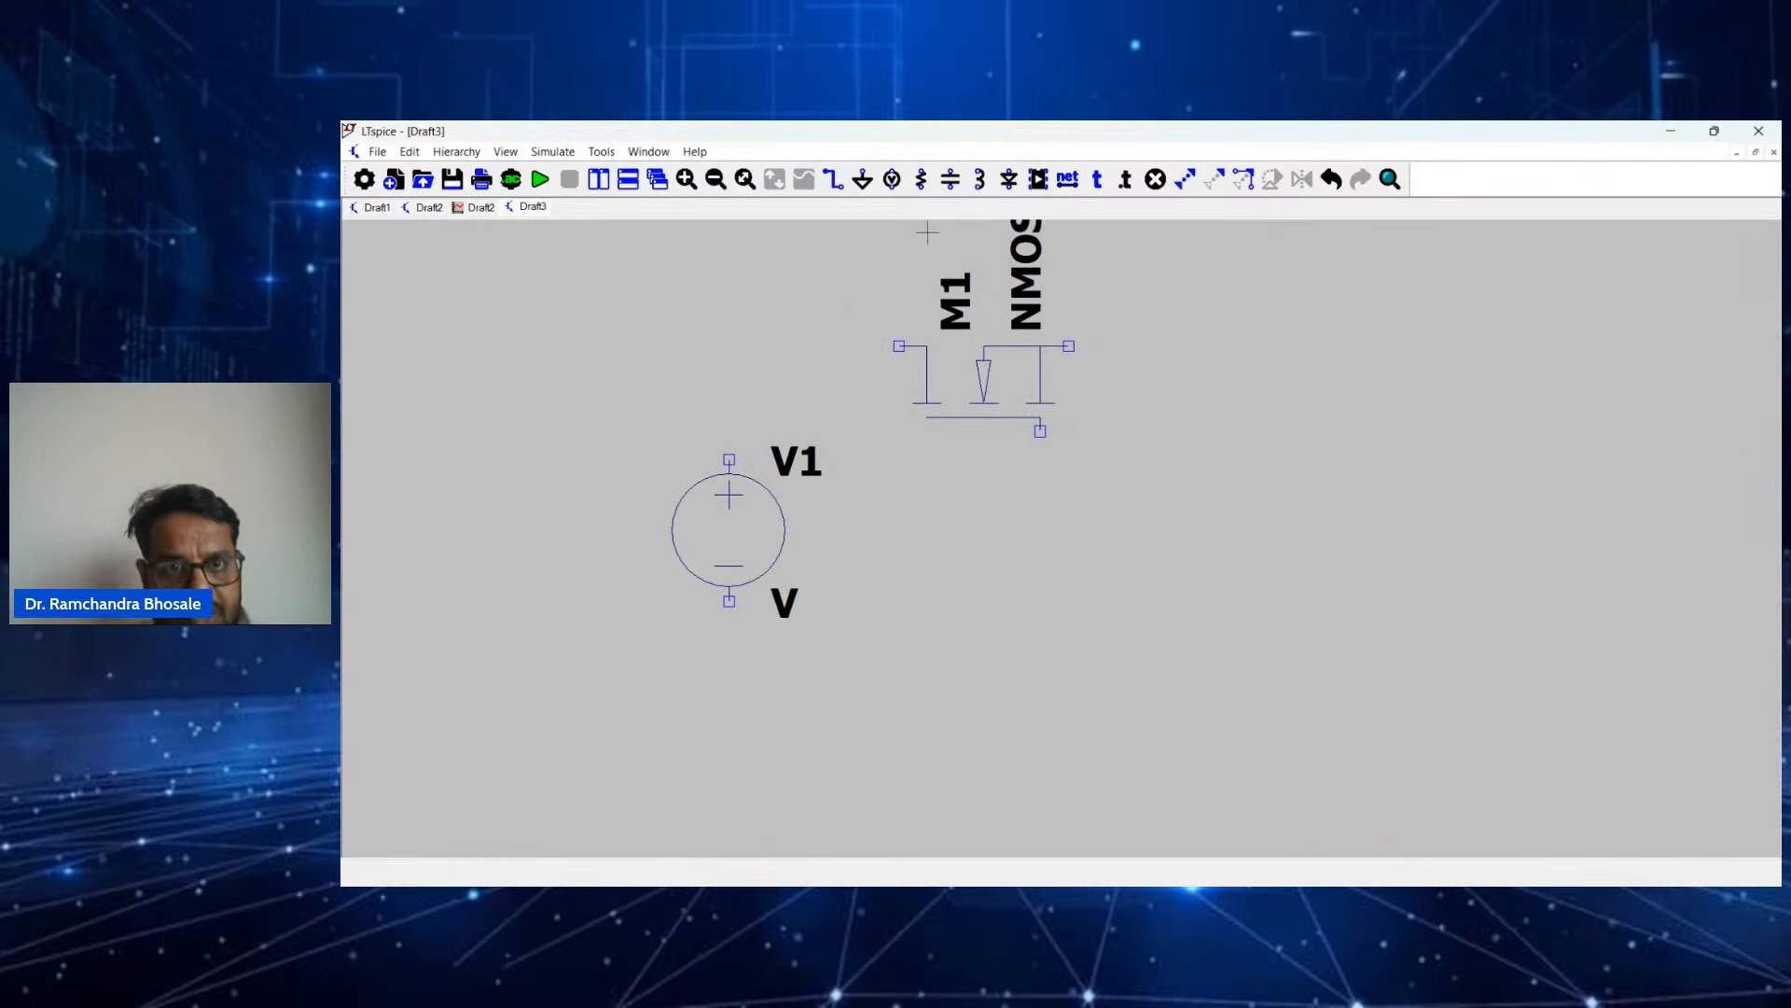
click(834, 181)
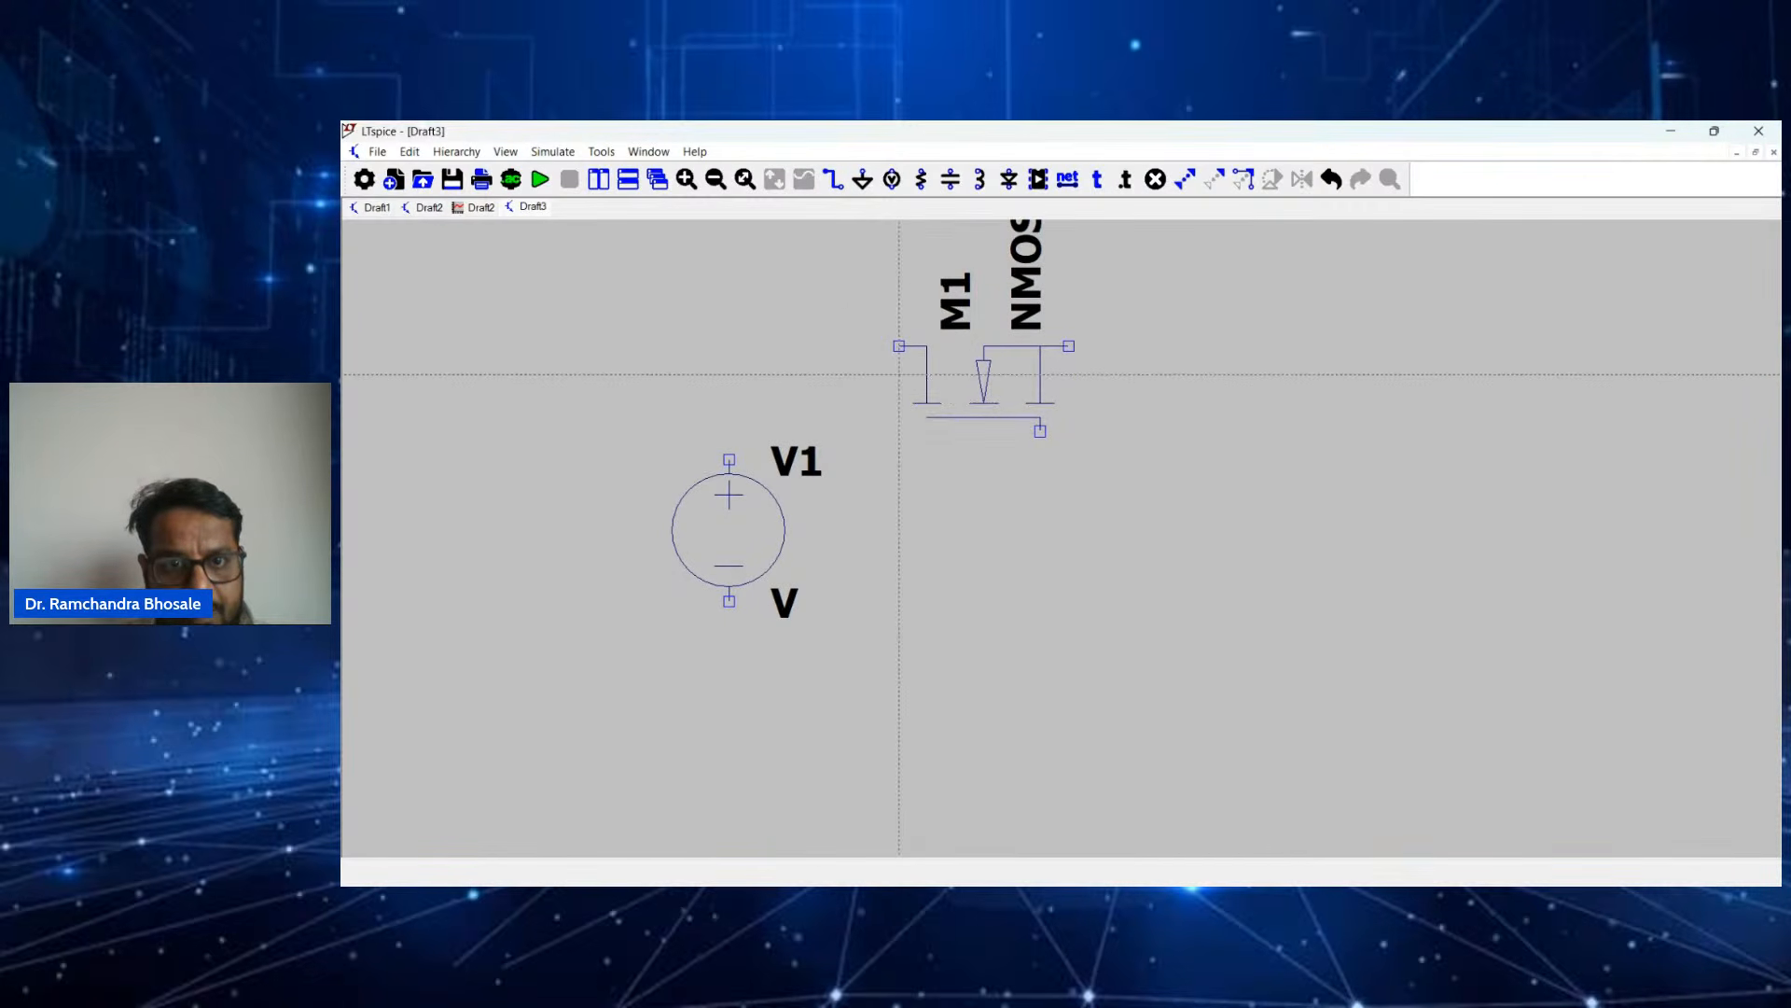
click(899, 346)
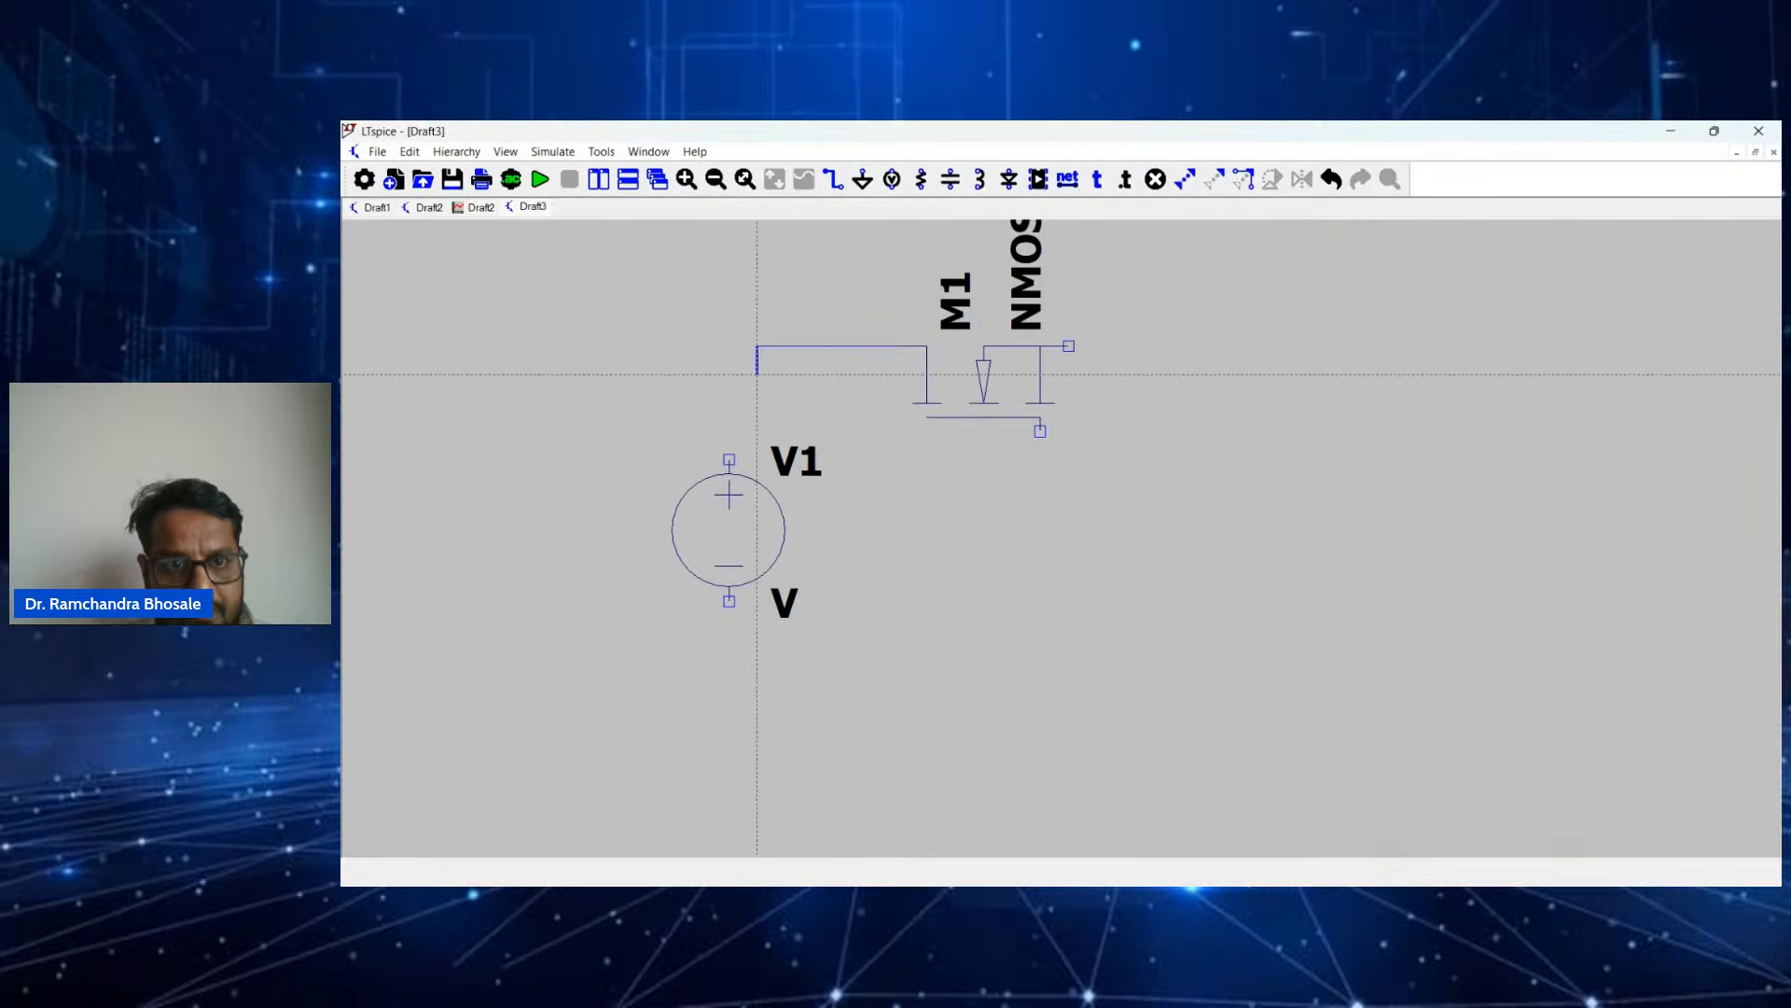
click(729, 346)
click(730, 459)
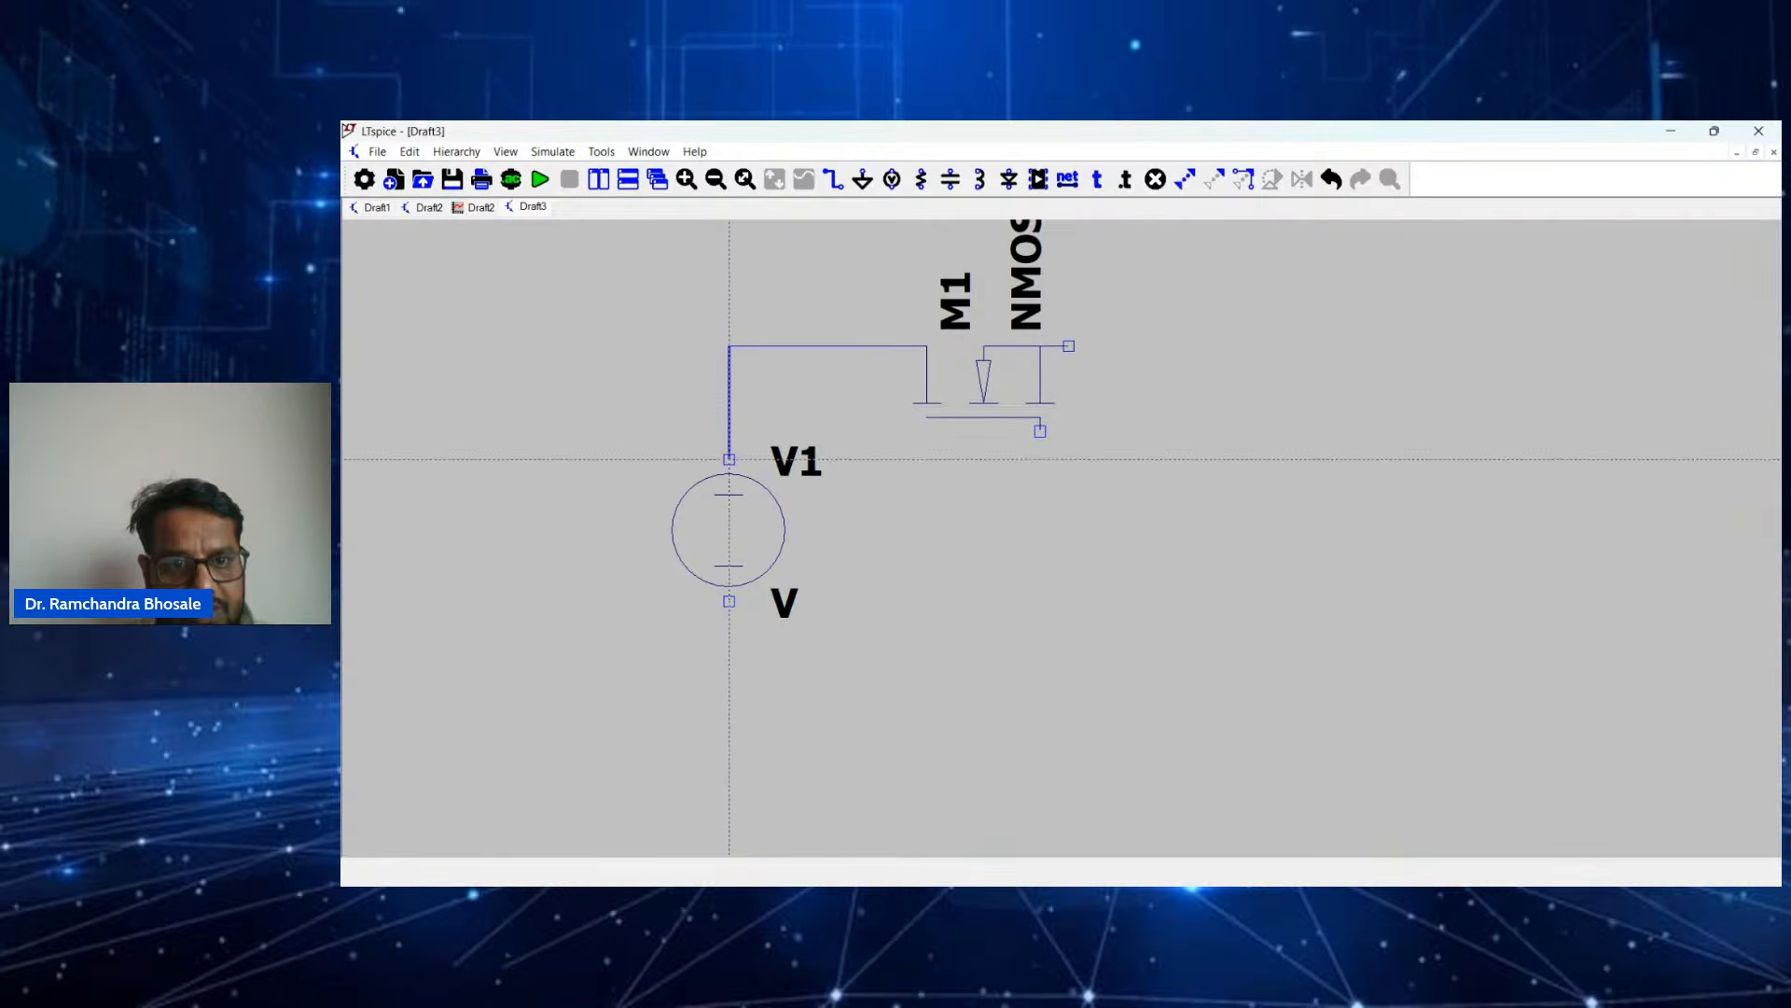
key(Escape)
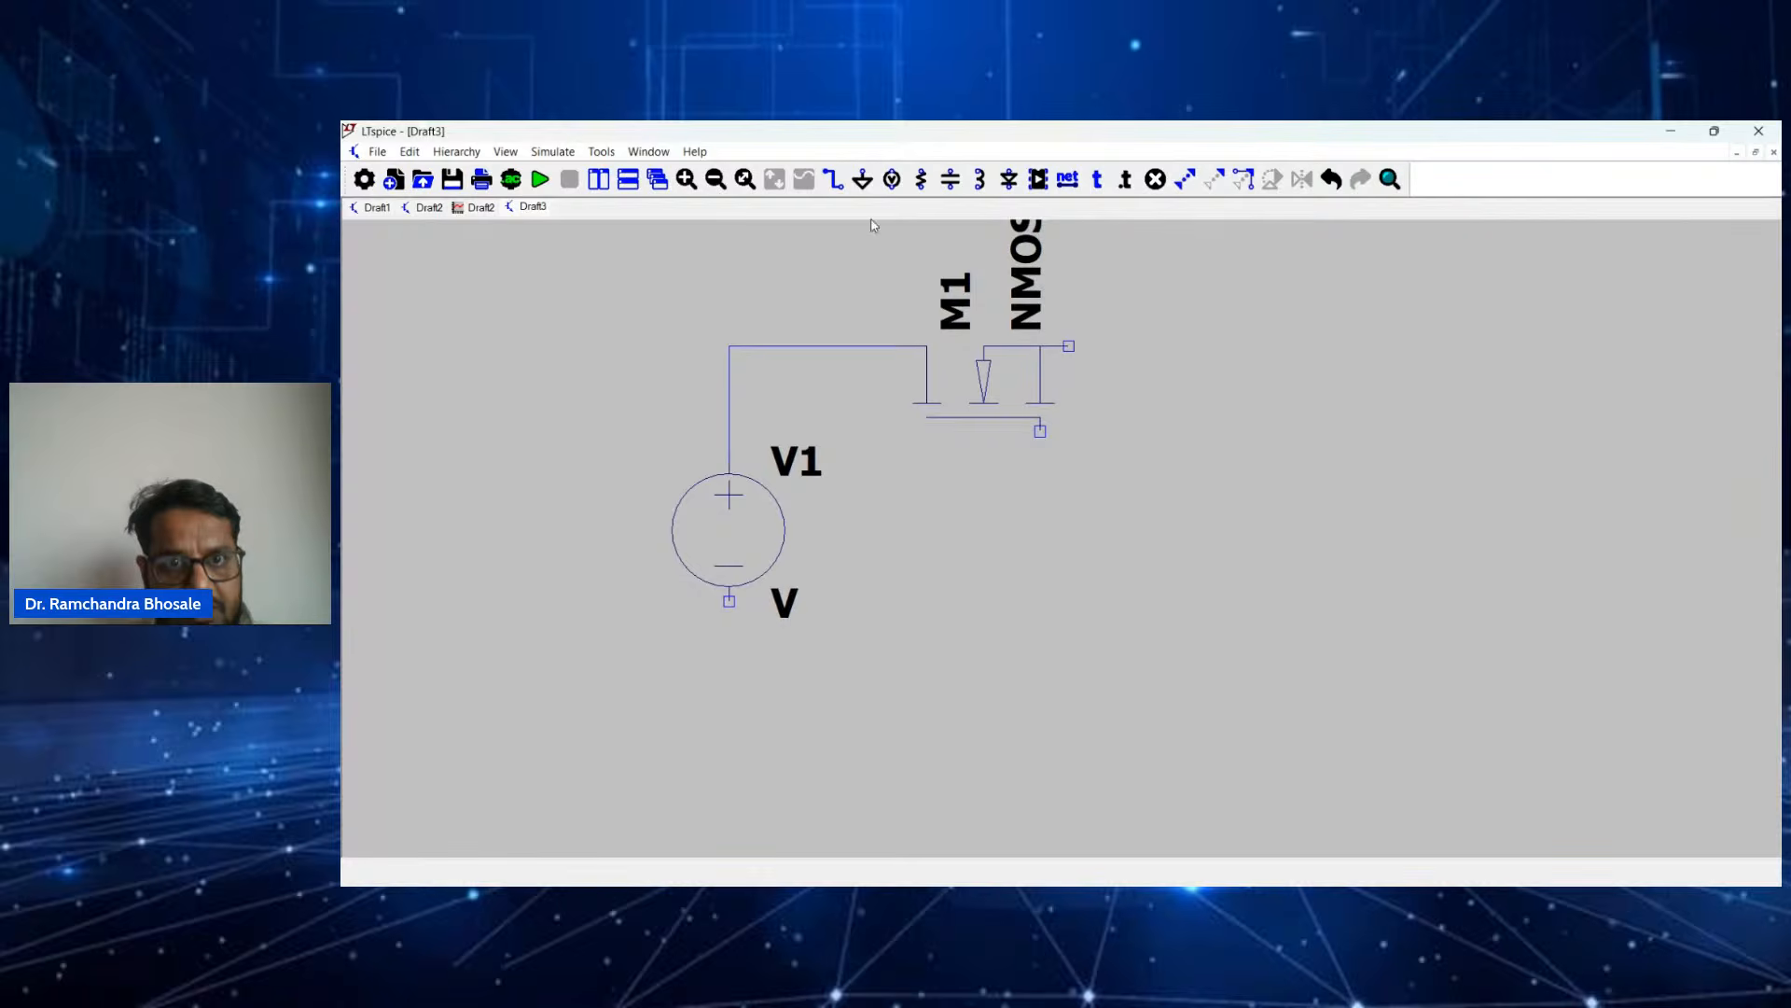
- Draw the return rail from V1's negative terminal down and across to below M1
click(833, 179)
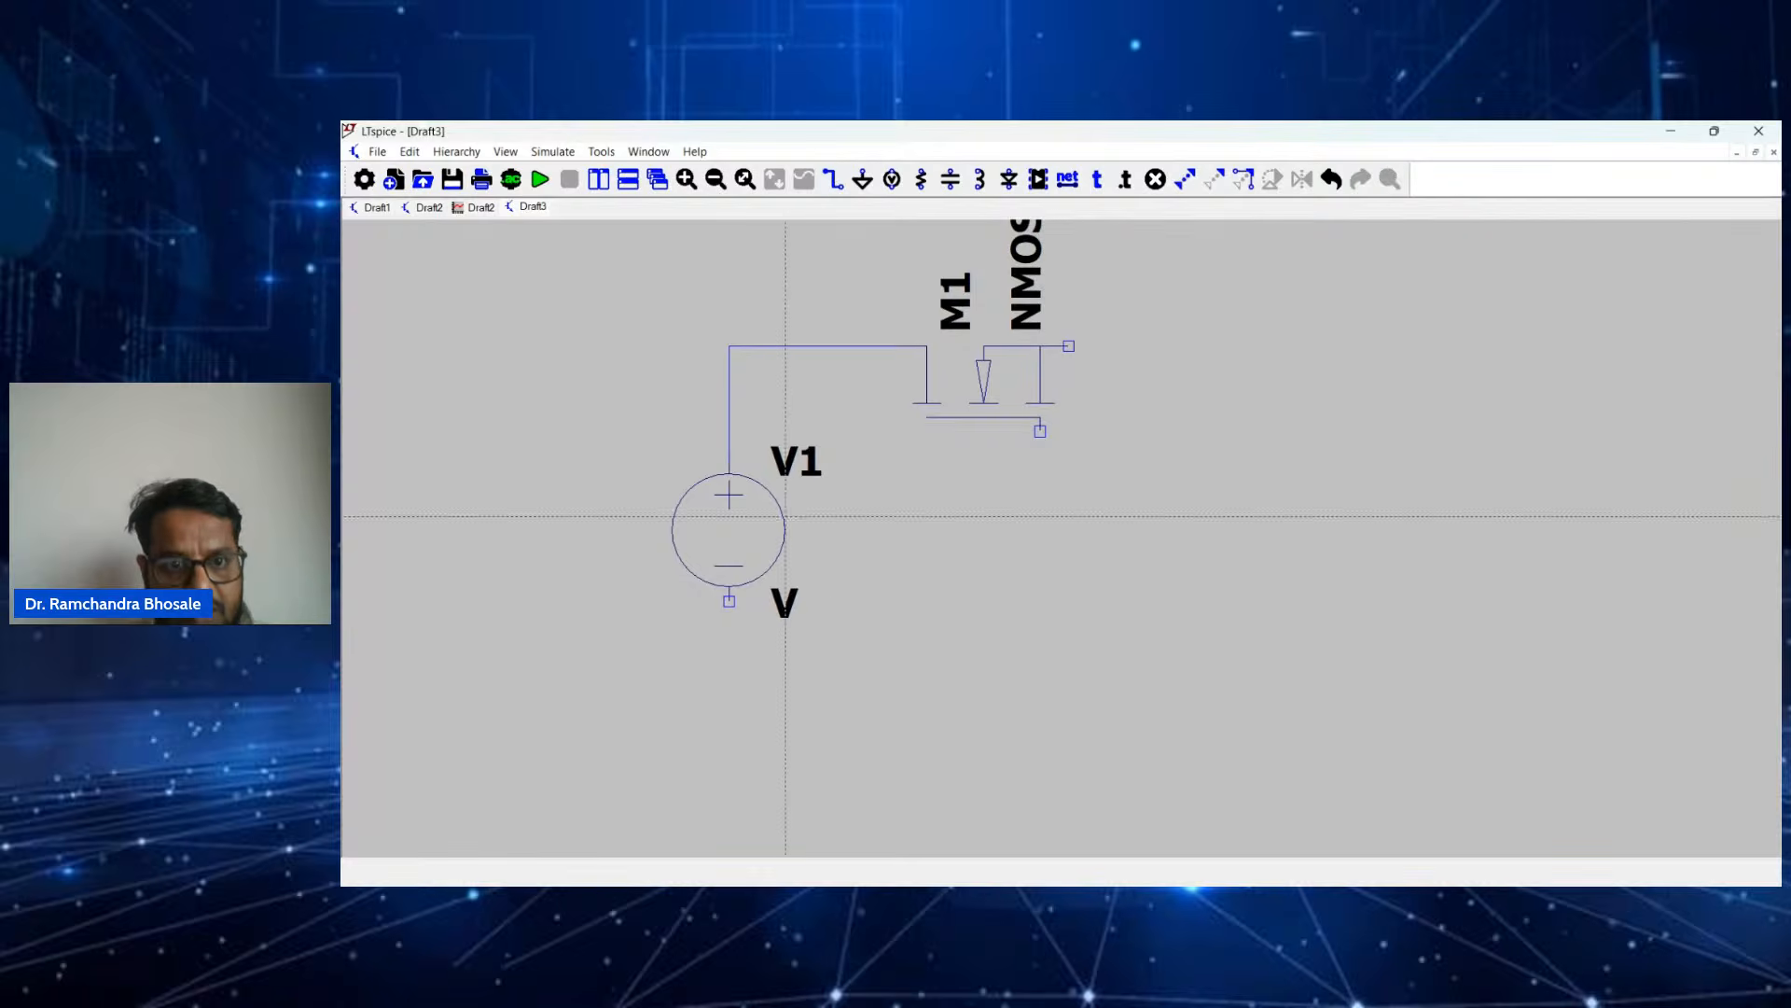
click(730, 600)
click(1126, 686)
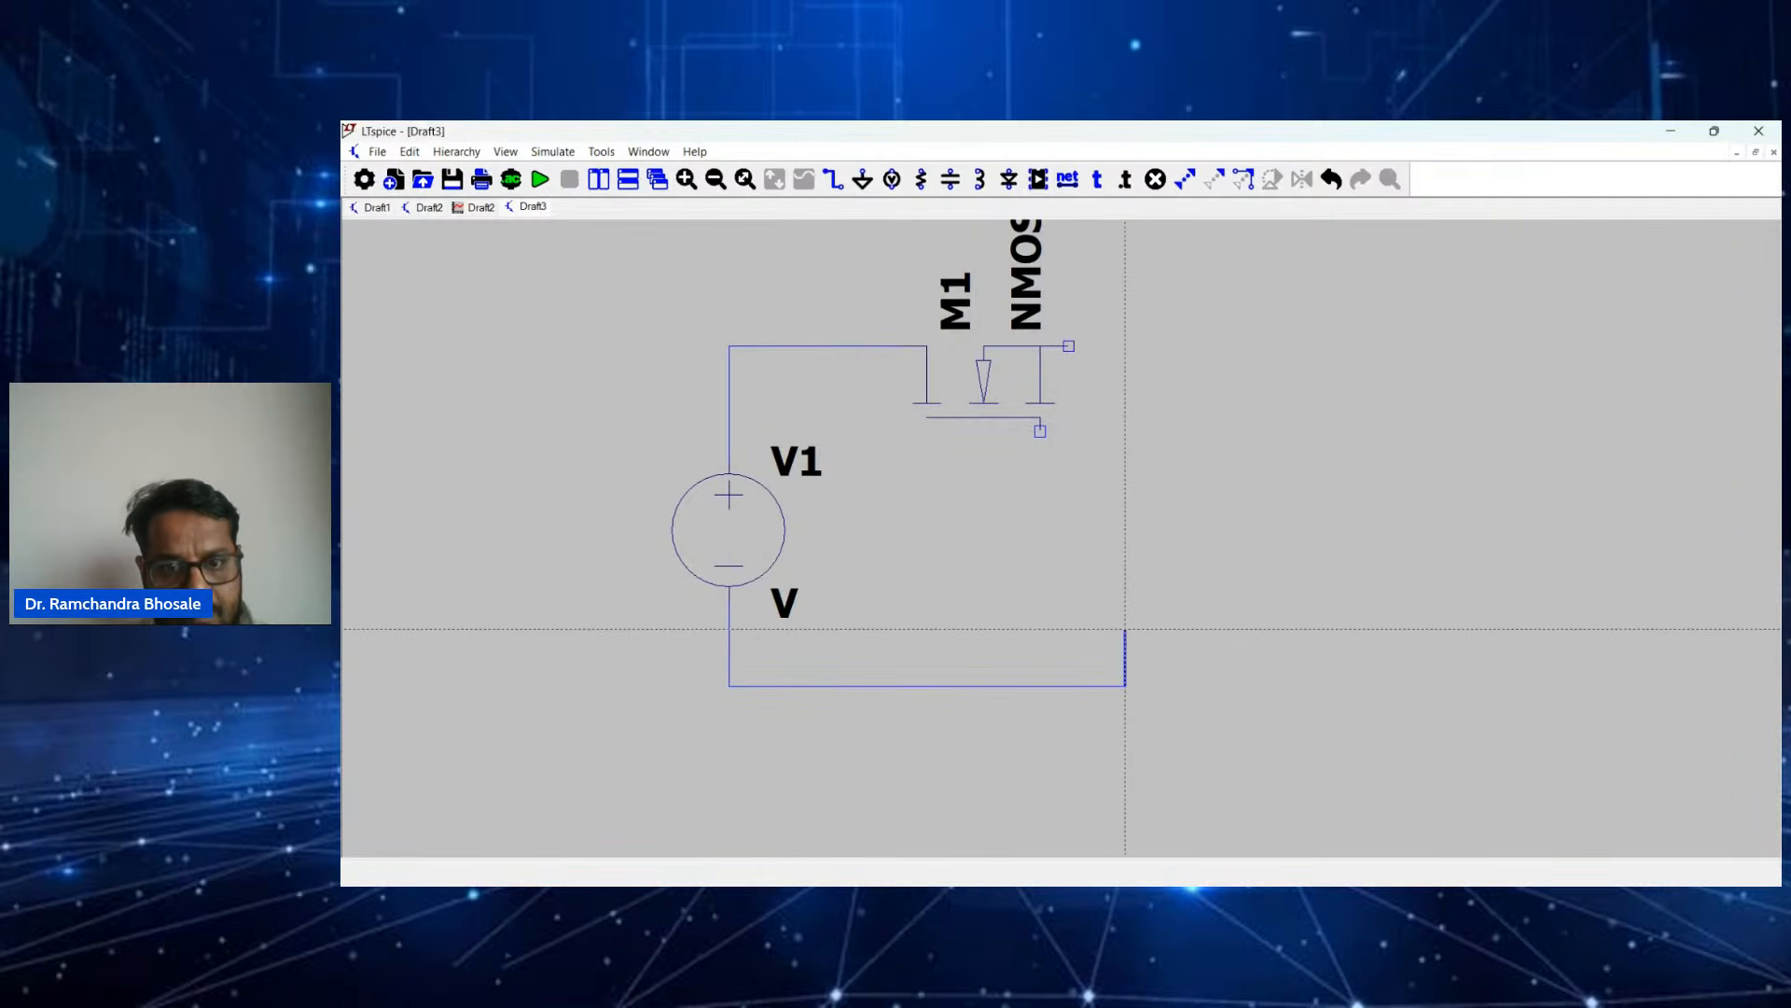
key(Escape)
- Place a ground symbol below V1 and wire it to the return rail
click(862, 179)
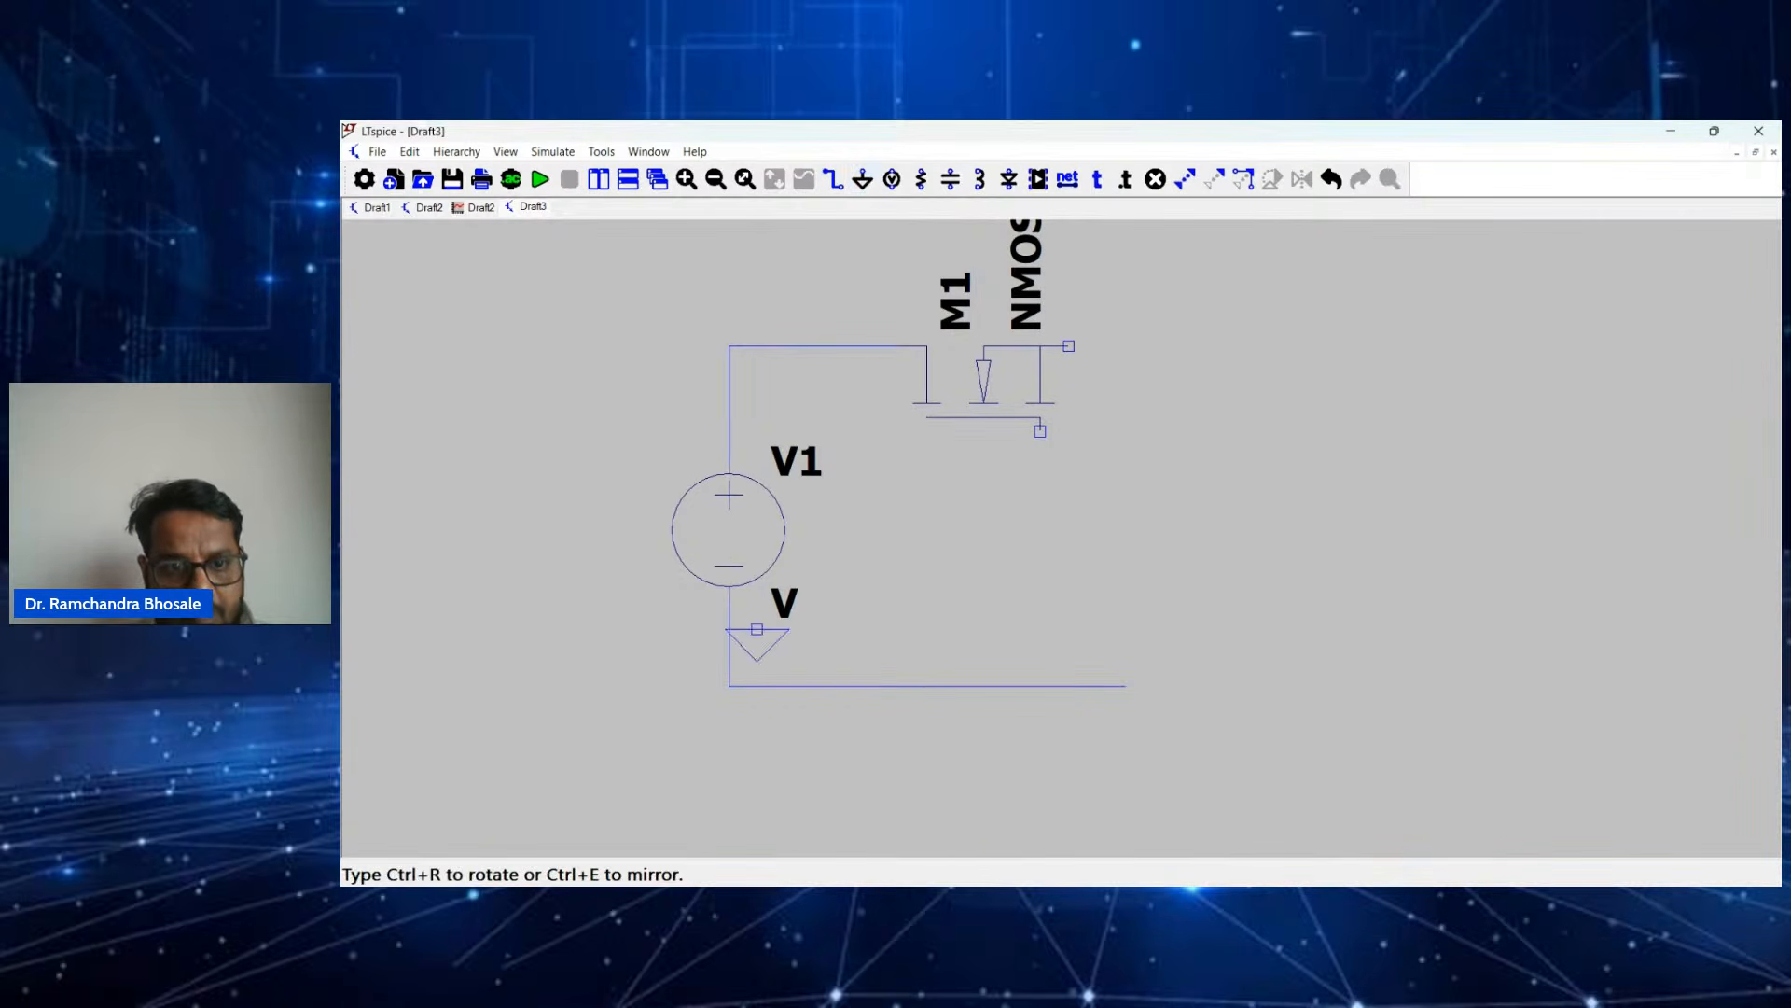
click(728, 743)
key(Escape)
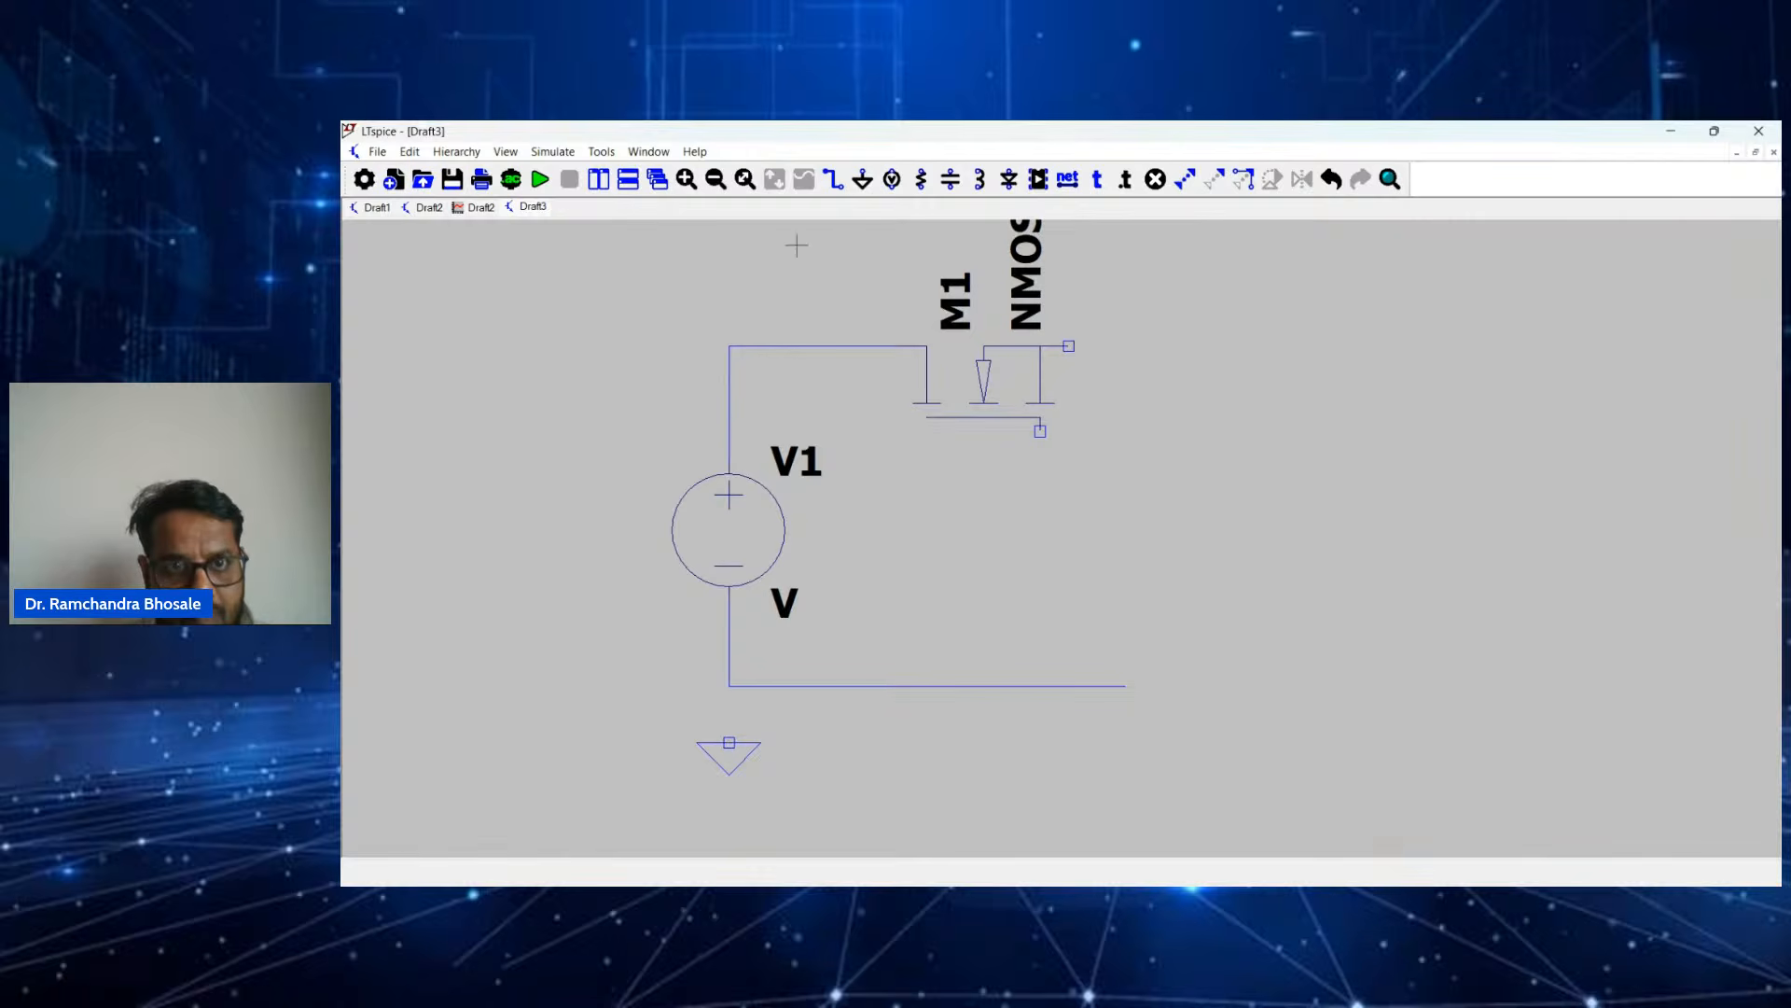
click(835, 184)
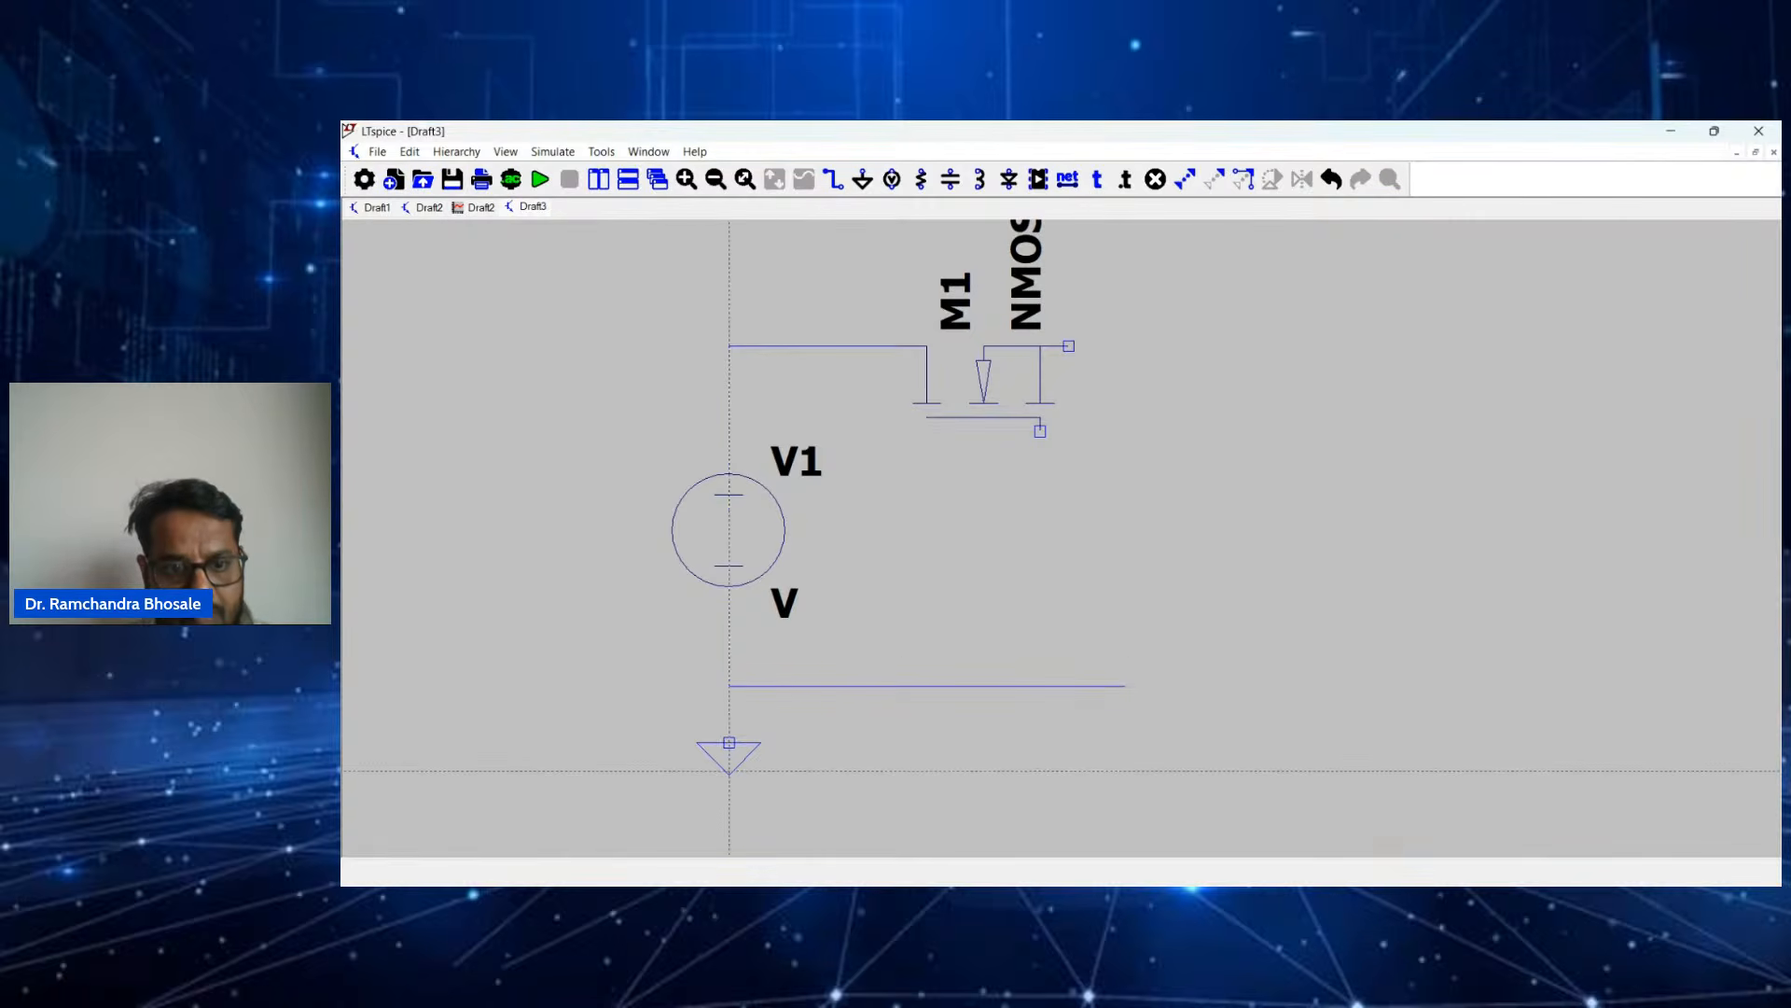
click(728, 743)
click(729, 686)
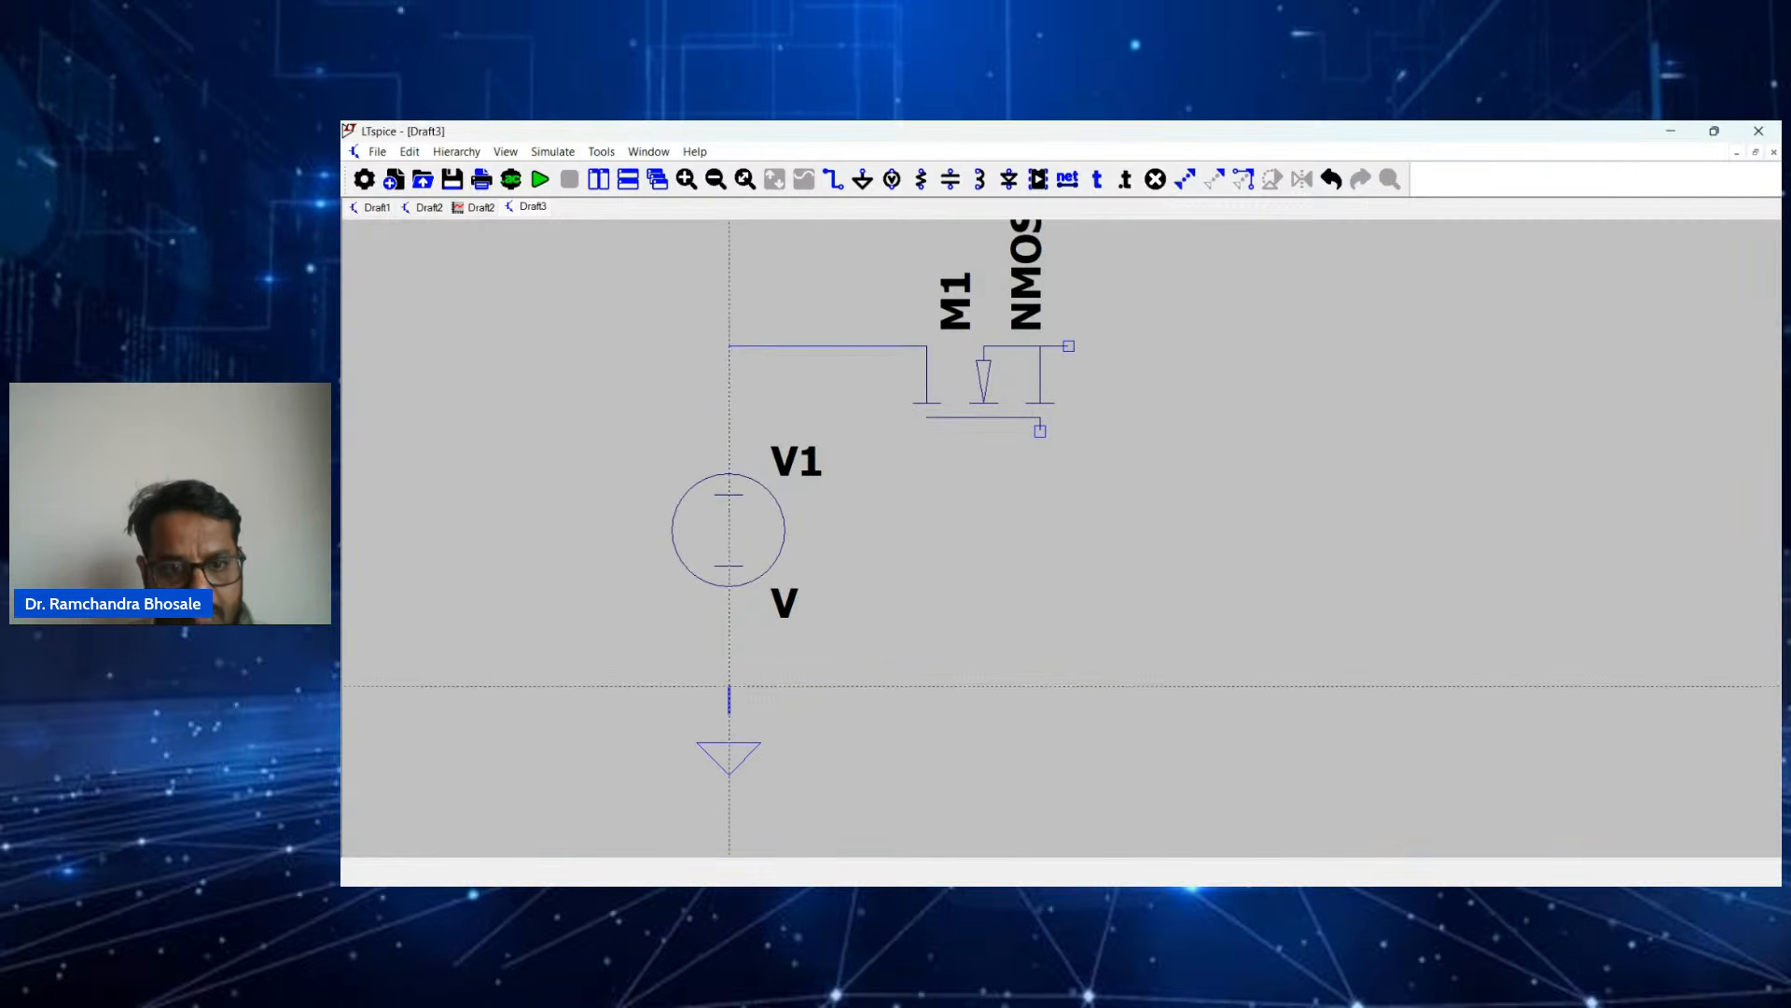
key(Escape)
- Fit the schematic in view and set the DC value of voltage source V1 to 12 V
key(space)
right_click(901, 569)
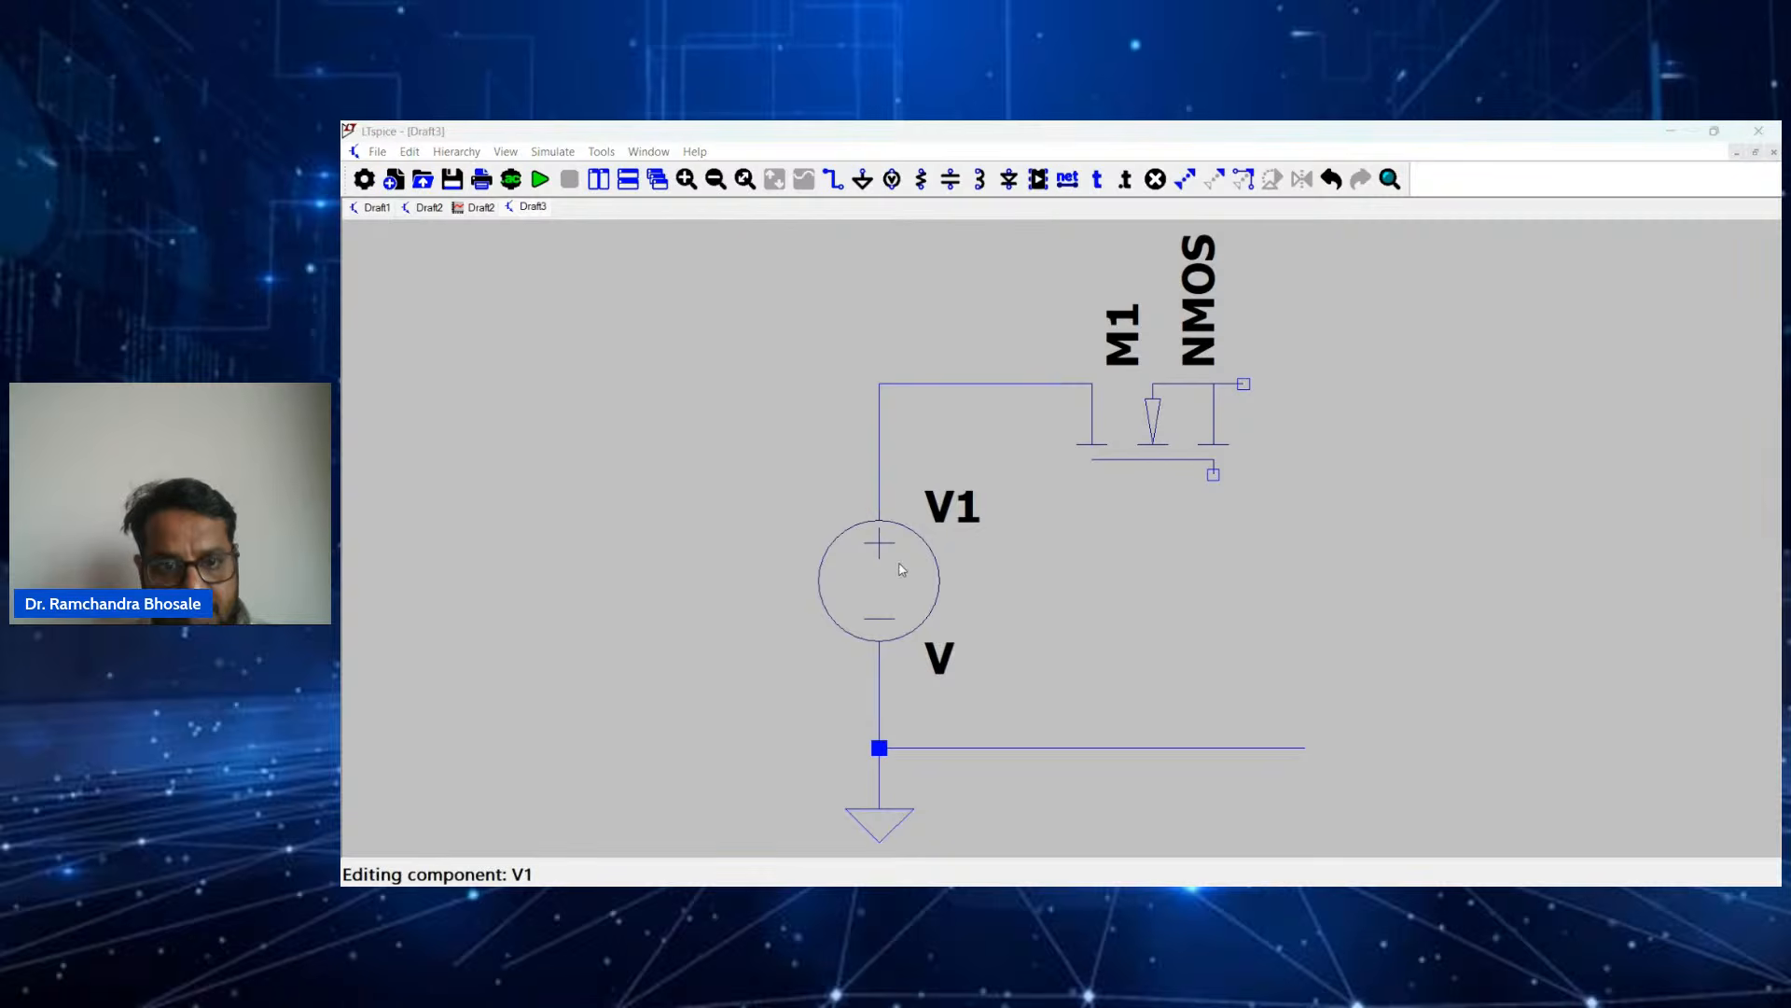
text(12)
key(Return)
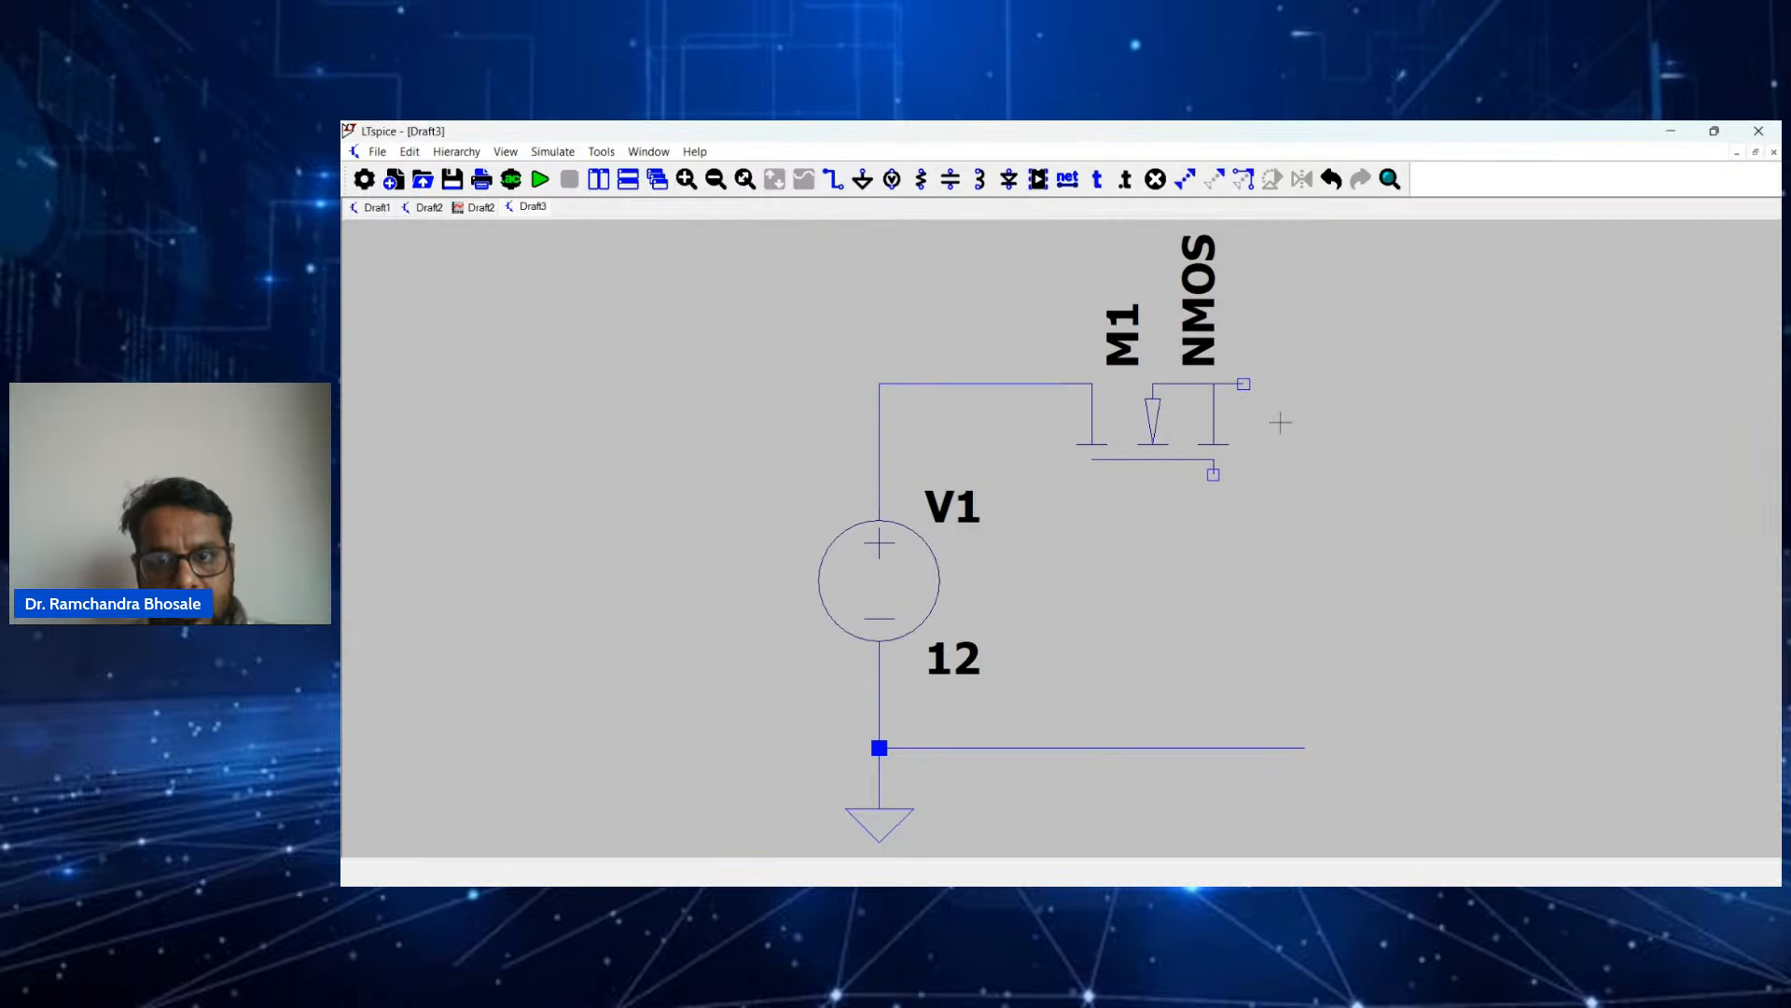
- Extend a short wire from M1's source away from the transistor and assign the BSC059N04LS model to M1
click(837, 183)
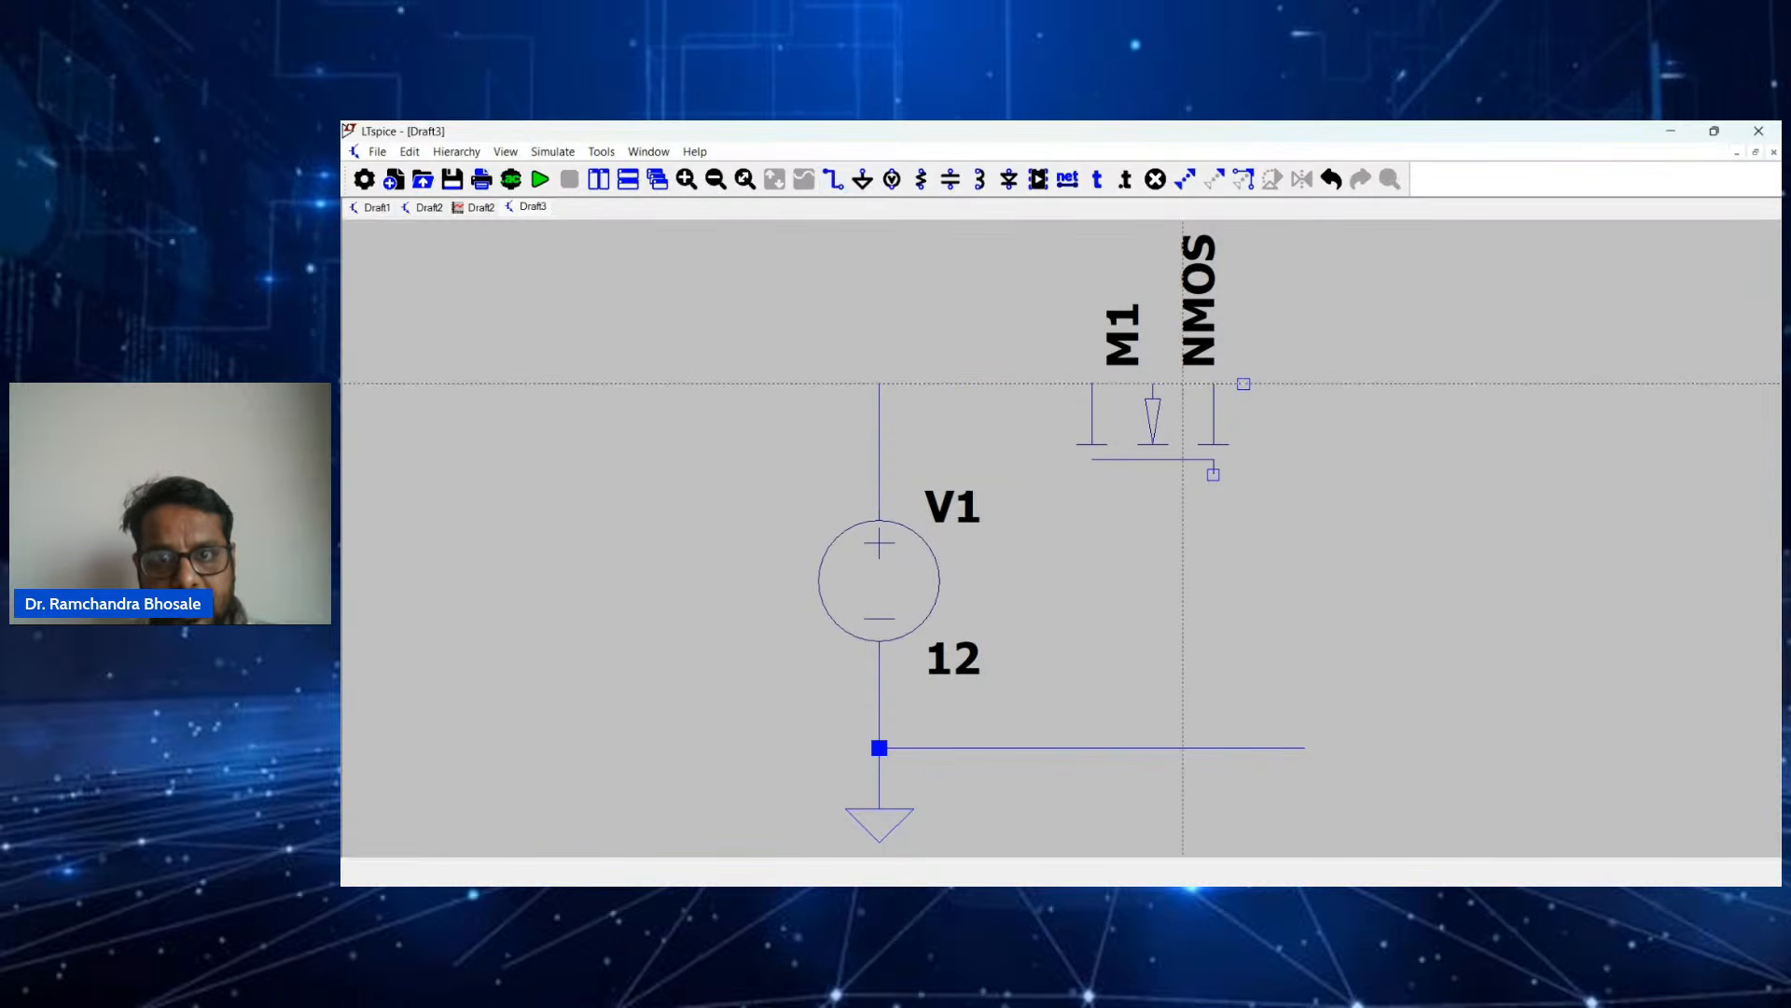
click(1244, 383)
click(1334, 384)
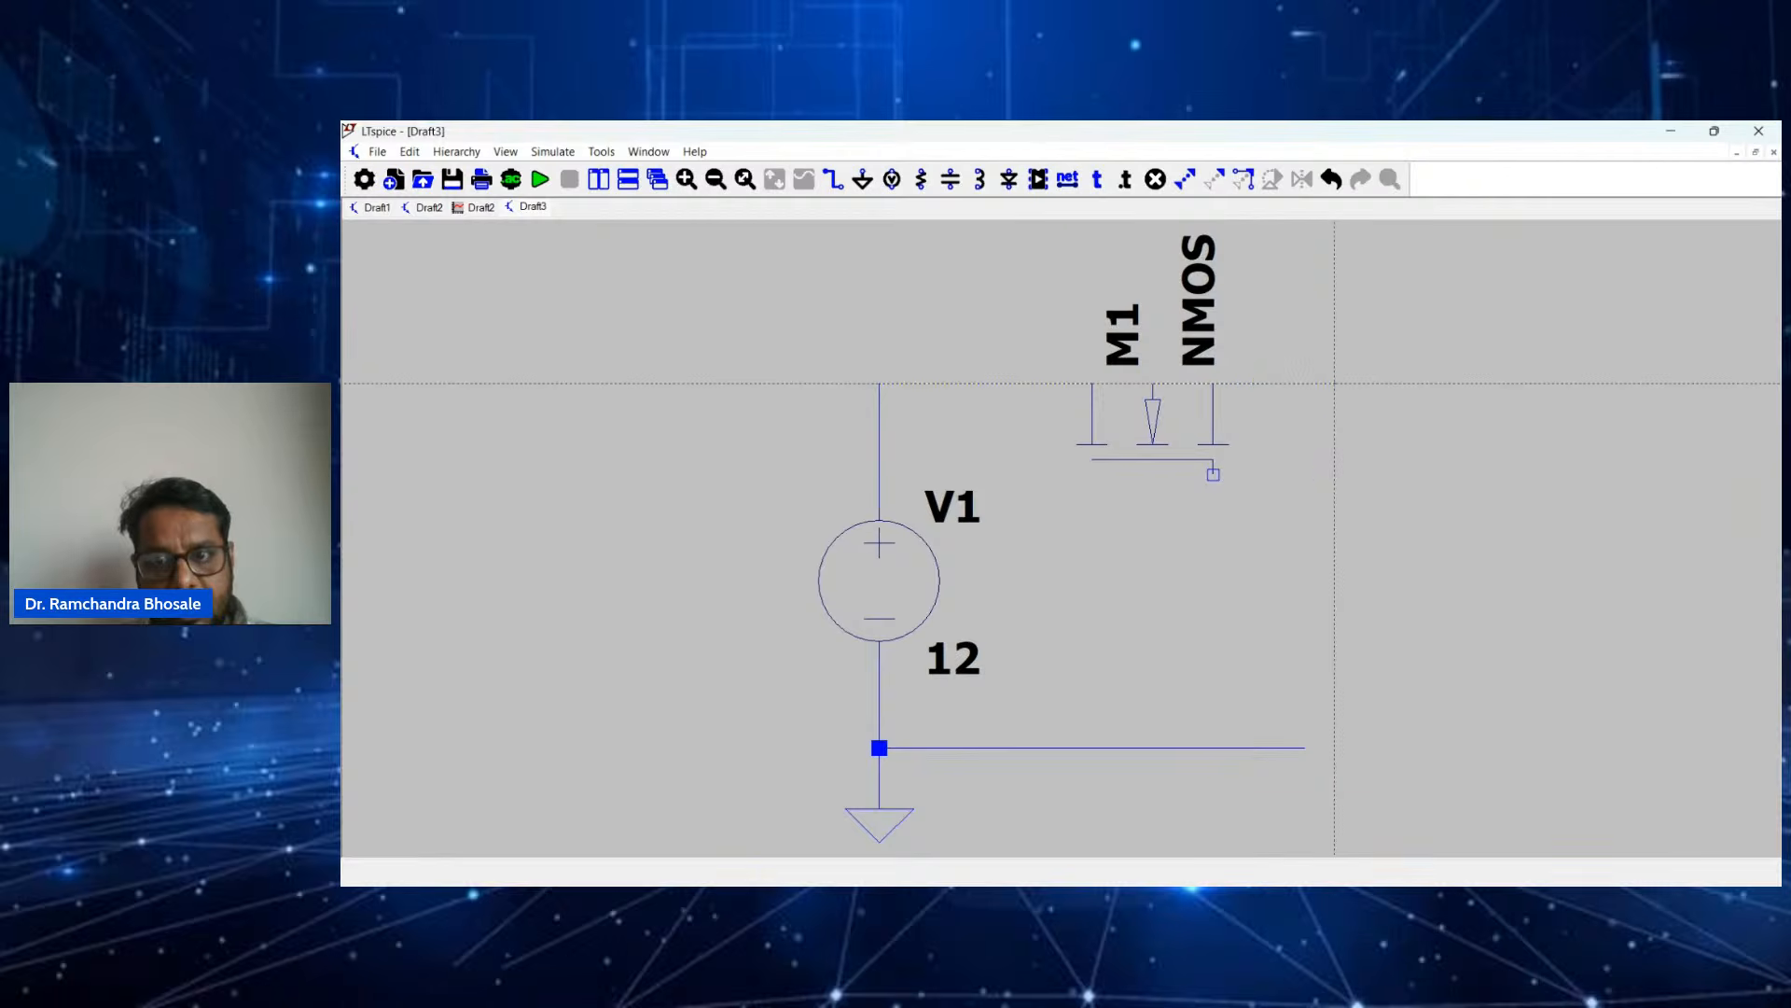
key(Escape)
right_click(1173, 433)
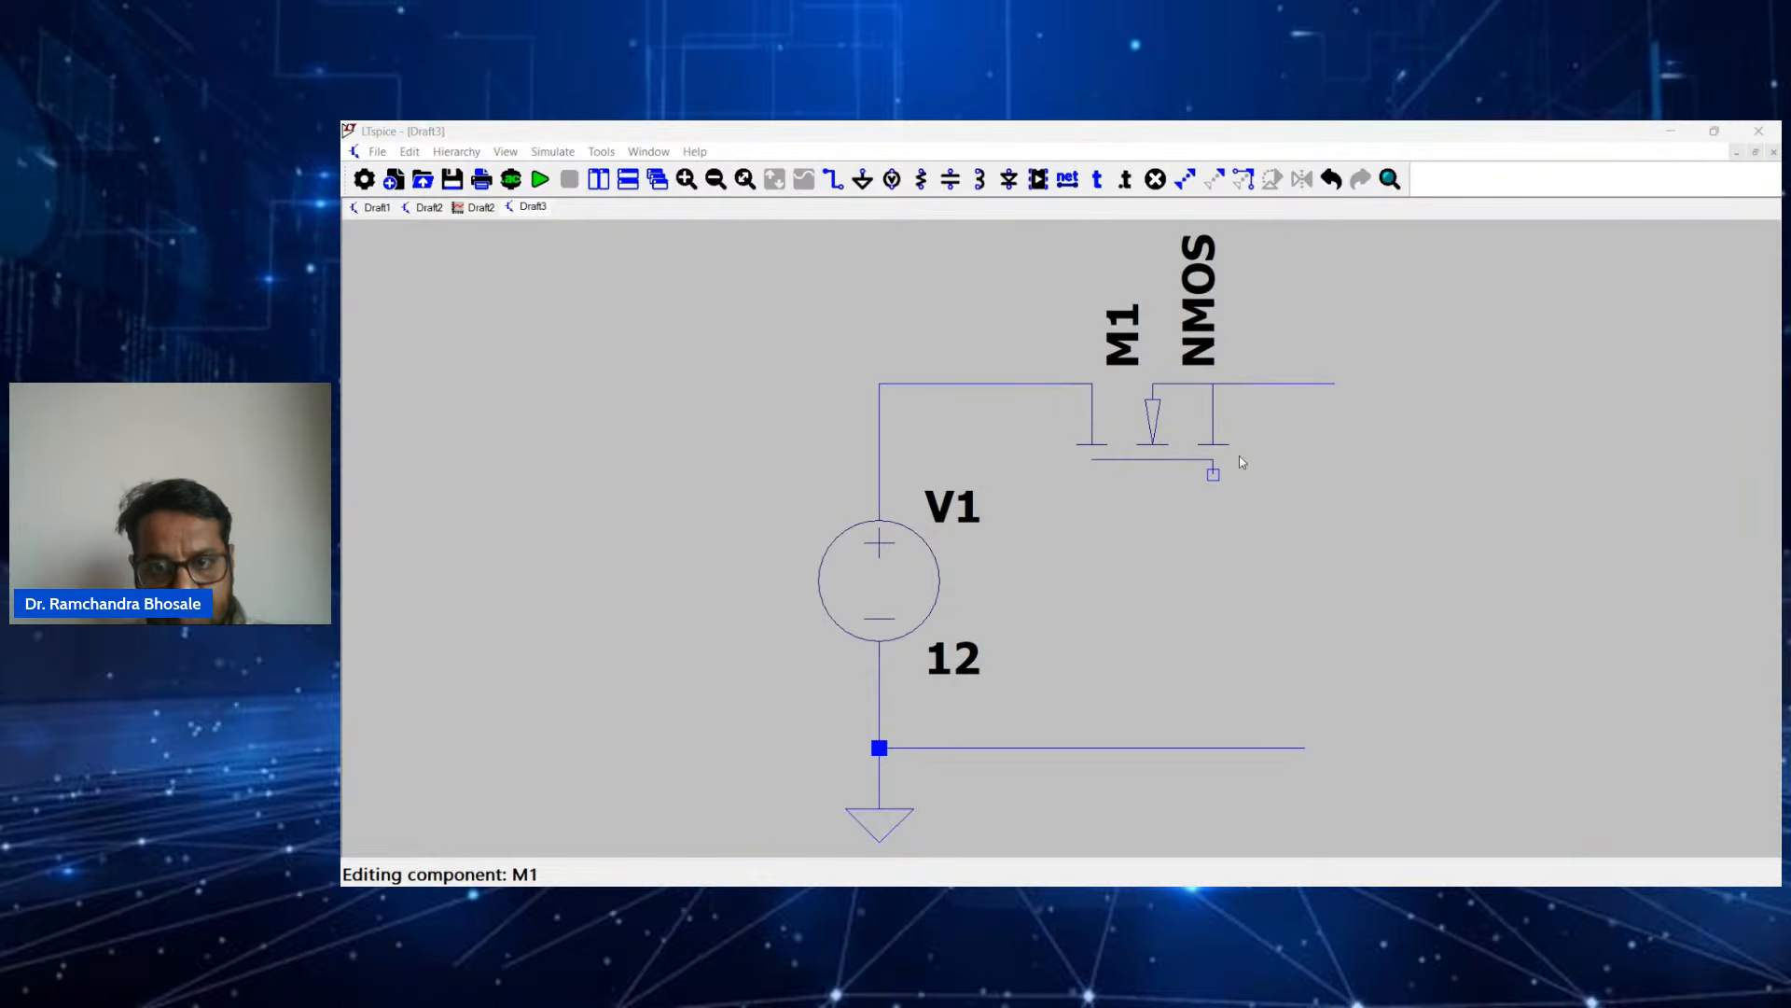
click(1283, 407)
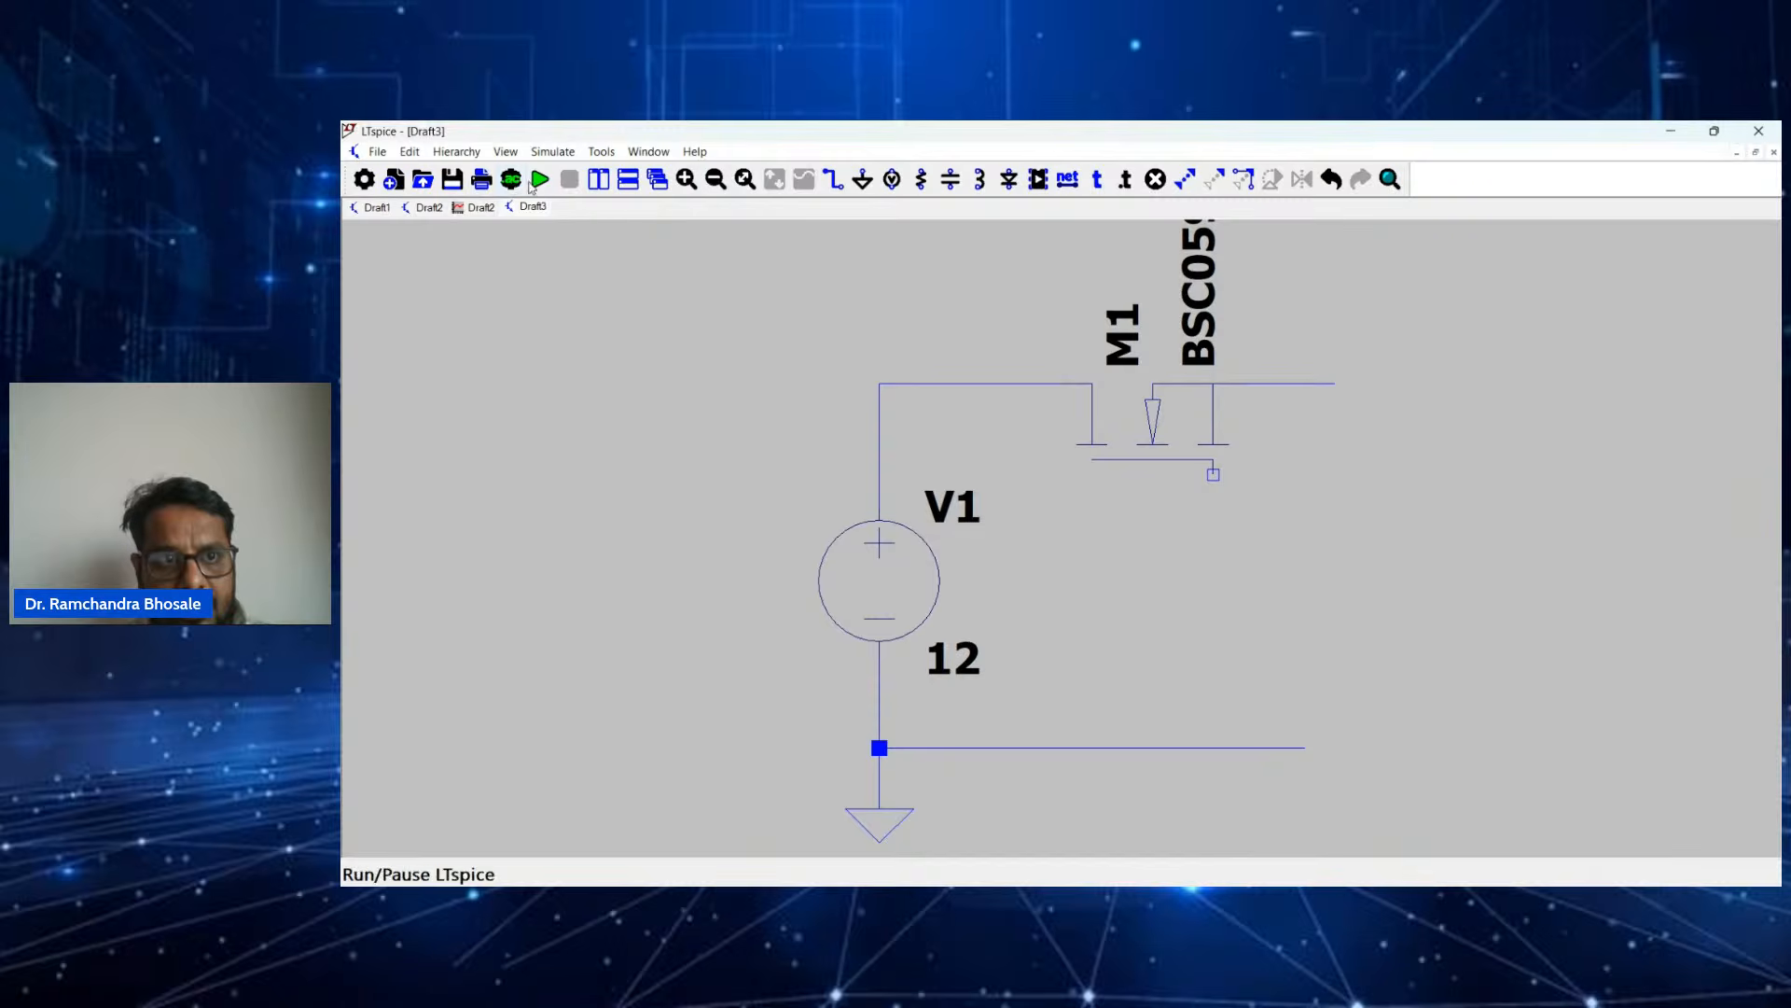
- Set up and run a 100u transient analysis of Draft3, check its waveform window and return to the schematic
click(540, 182)
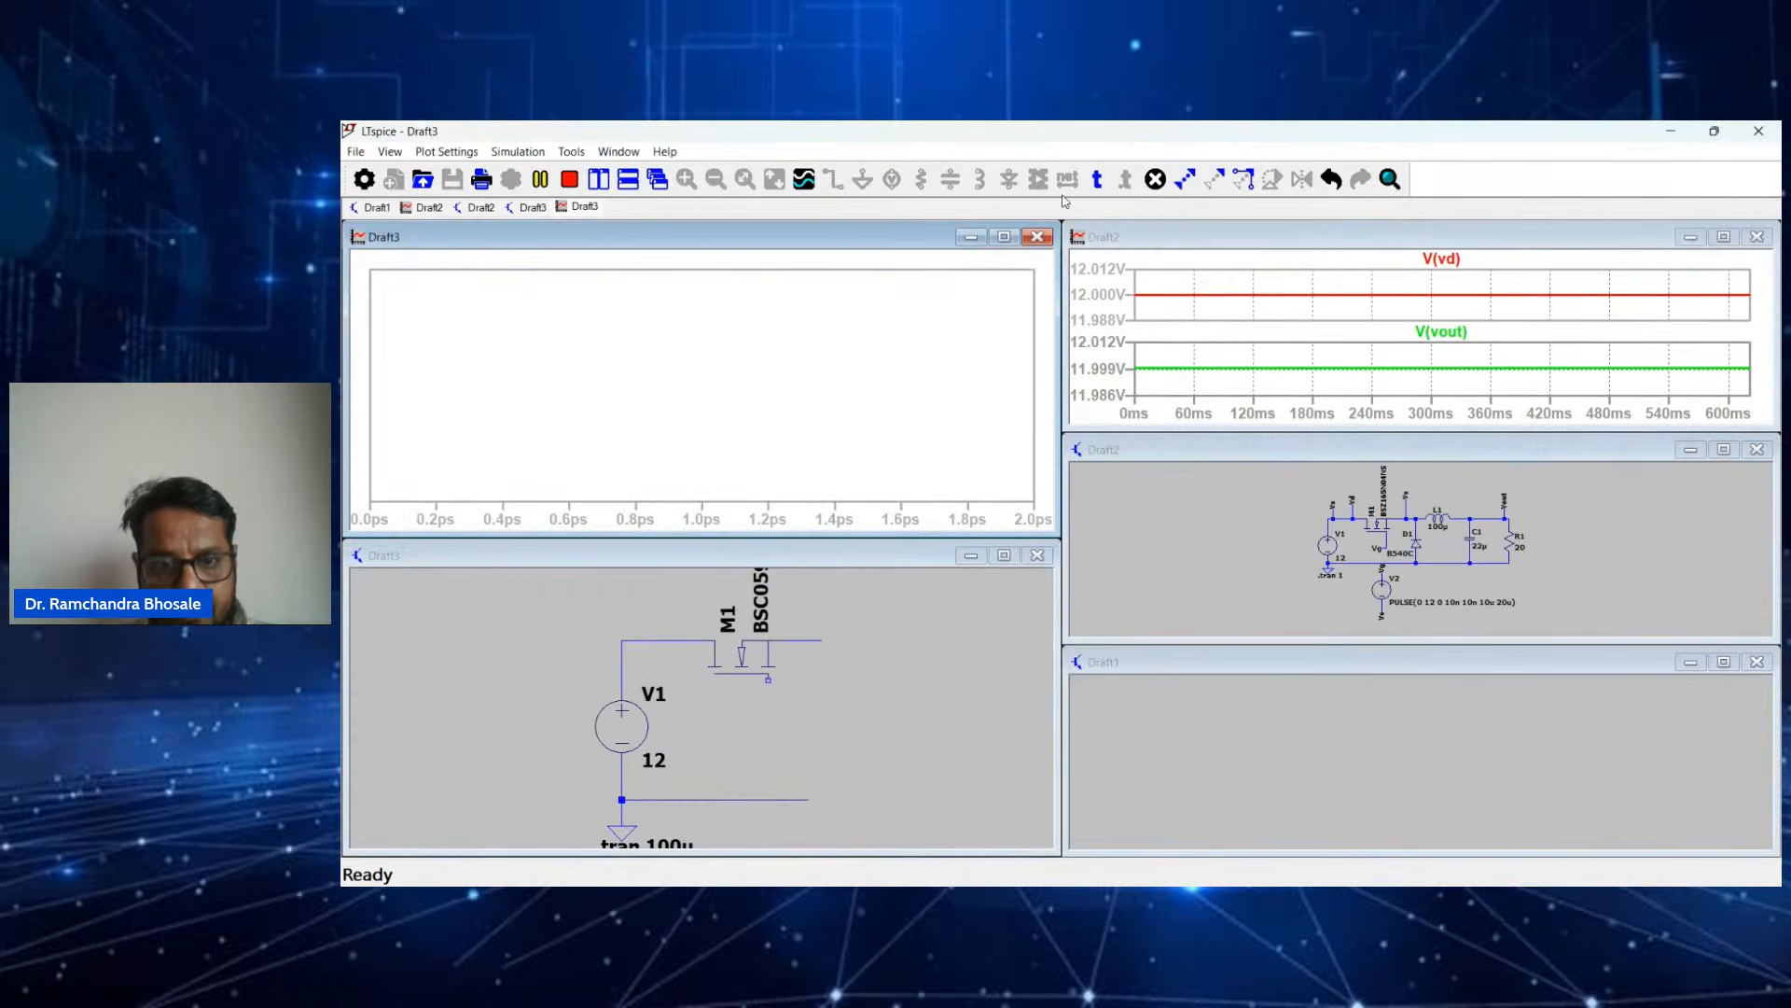
click(1003, 237)
click(528, 206)
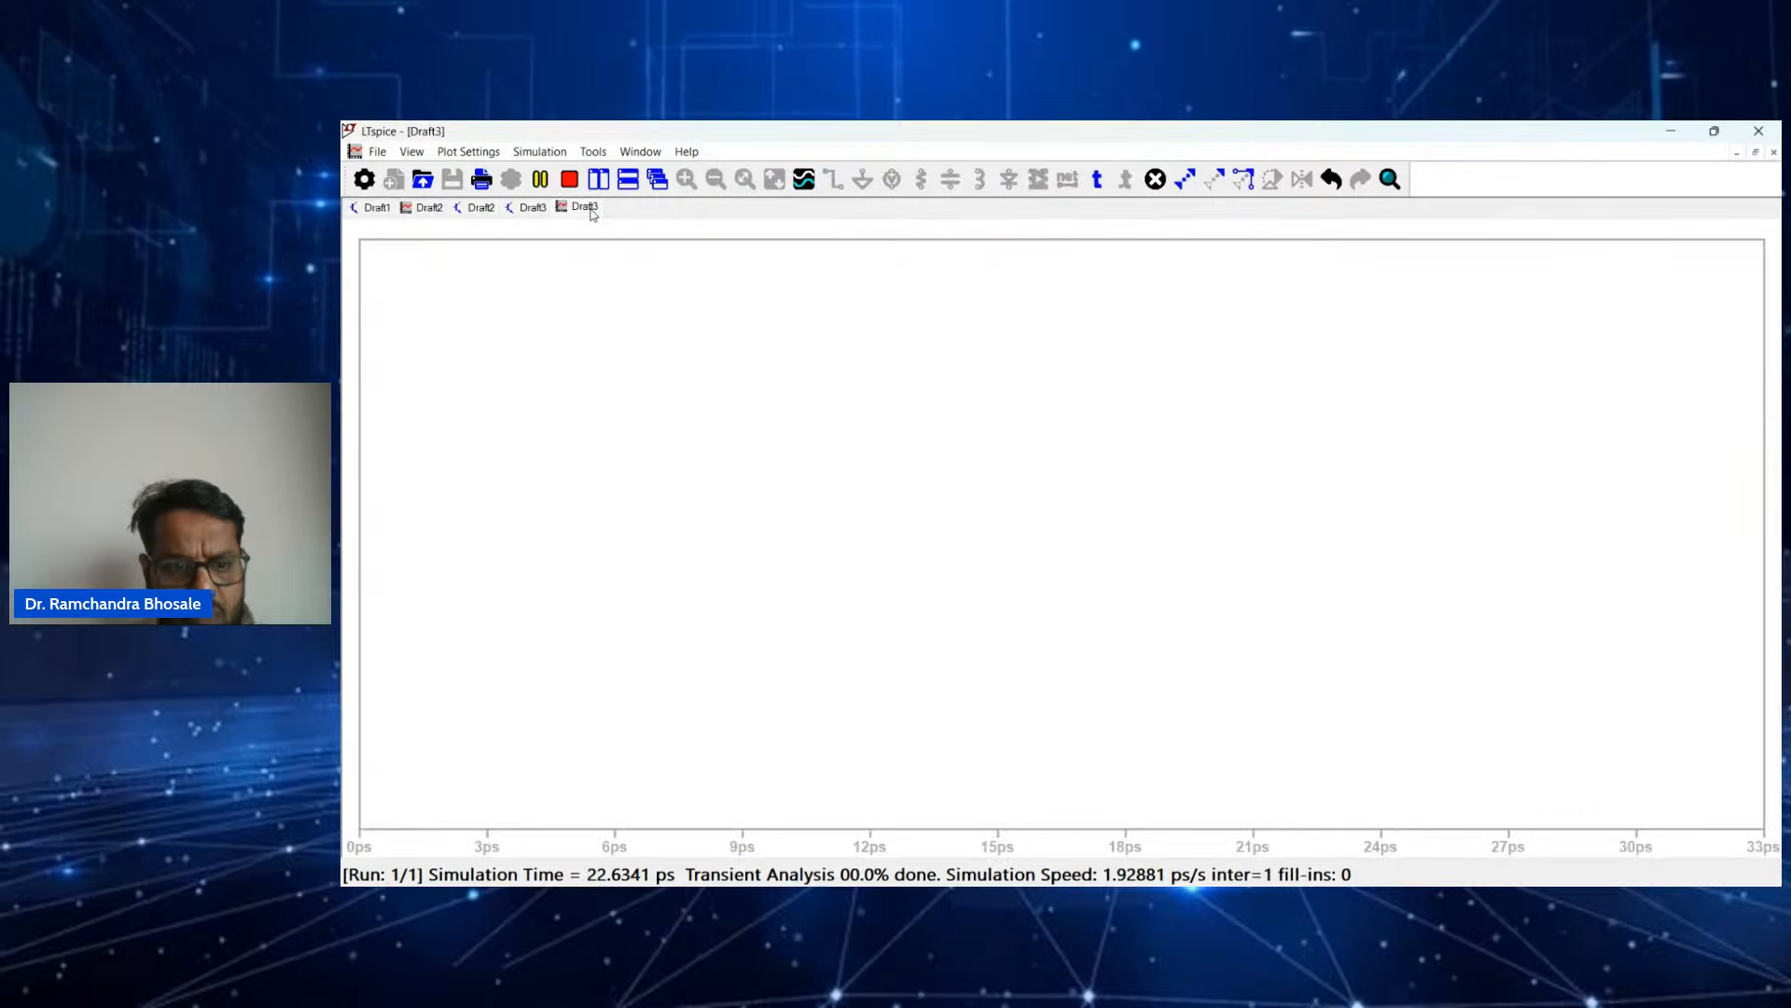
click(583, 207)
click(529, 206)
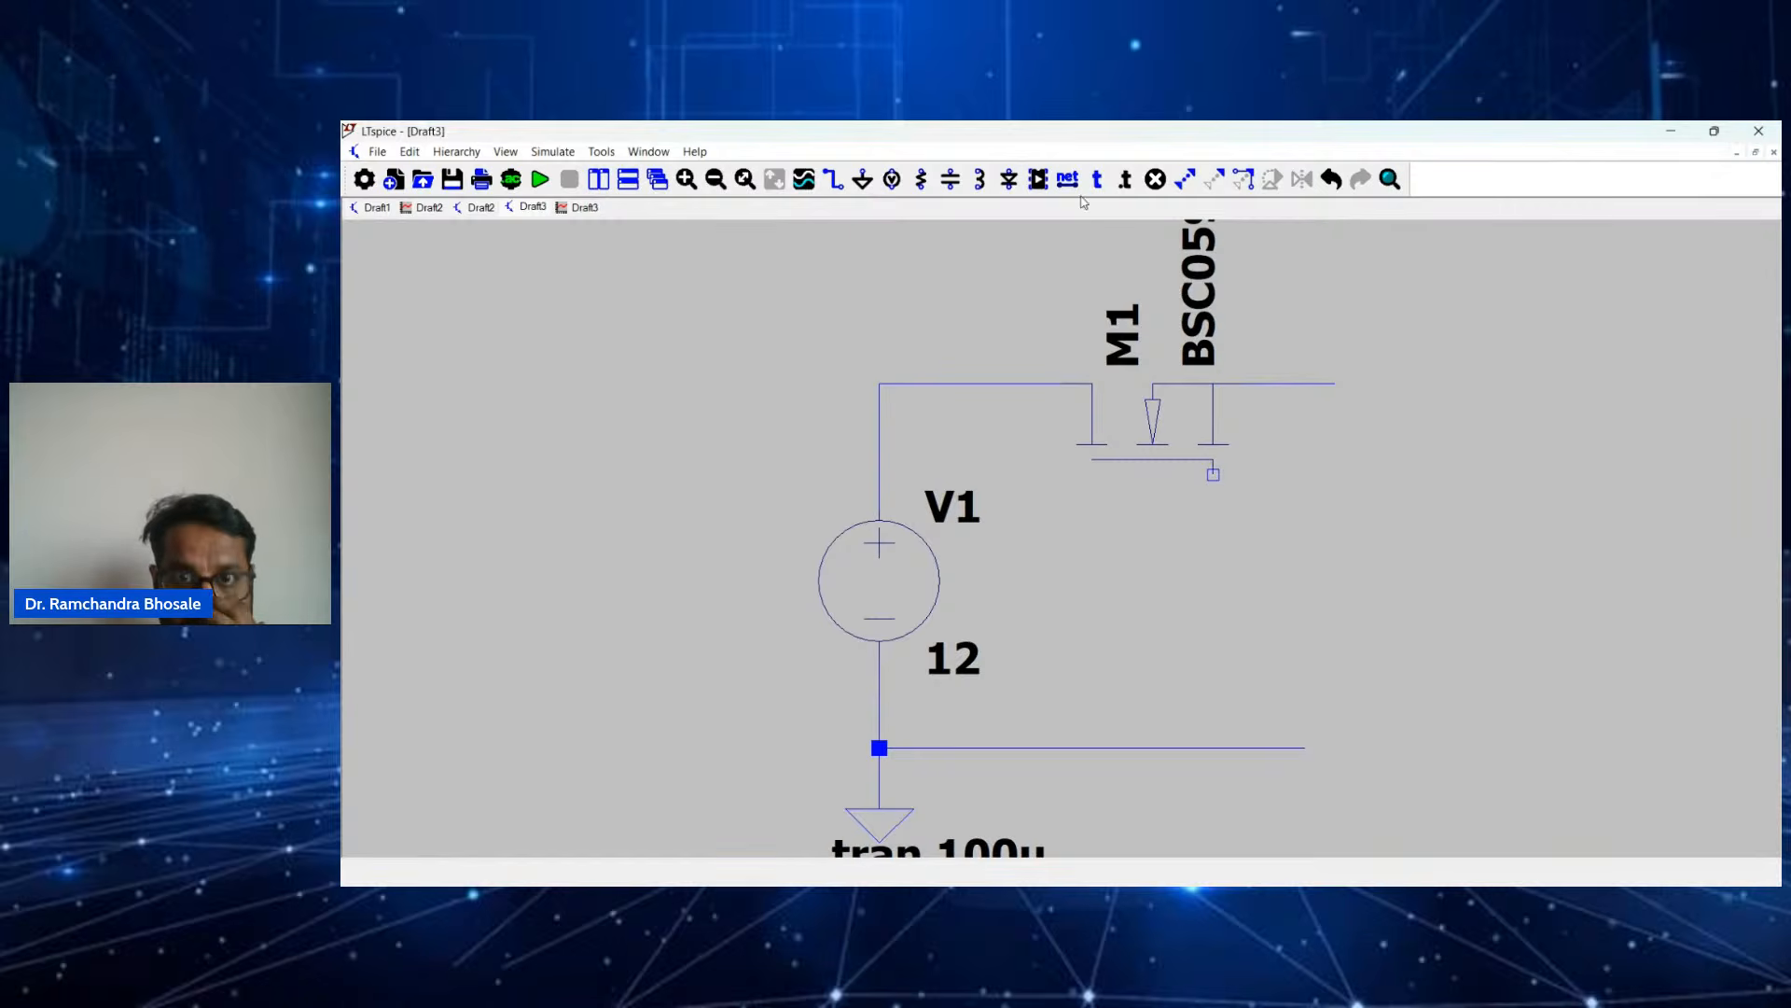
- Place resistor R1 vertically below the end of M1's source wire
click(951, 179)
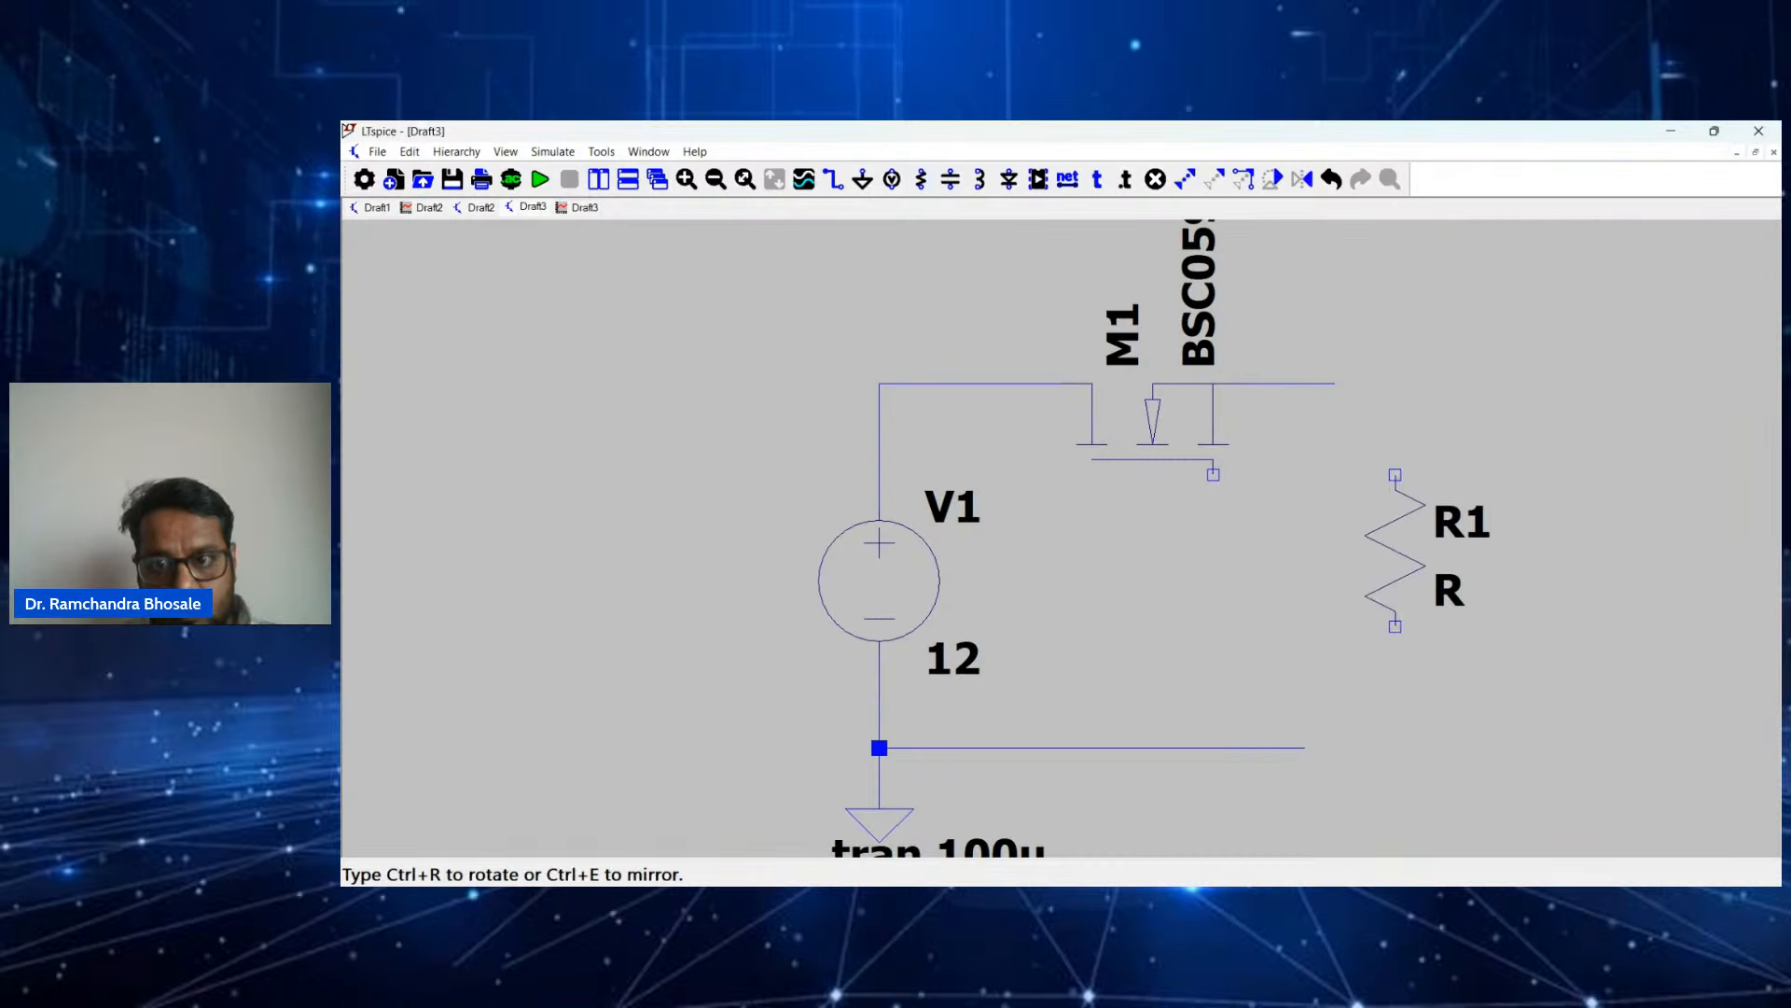
click(1362, 544)
key(Escape)
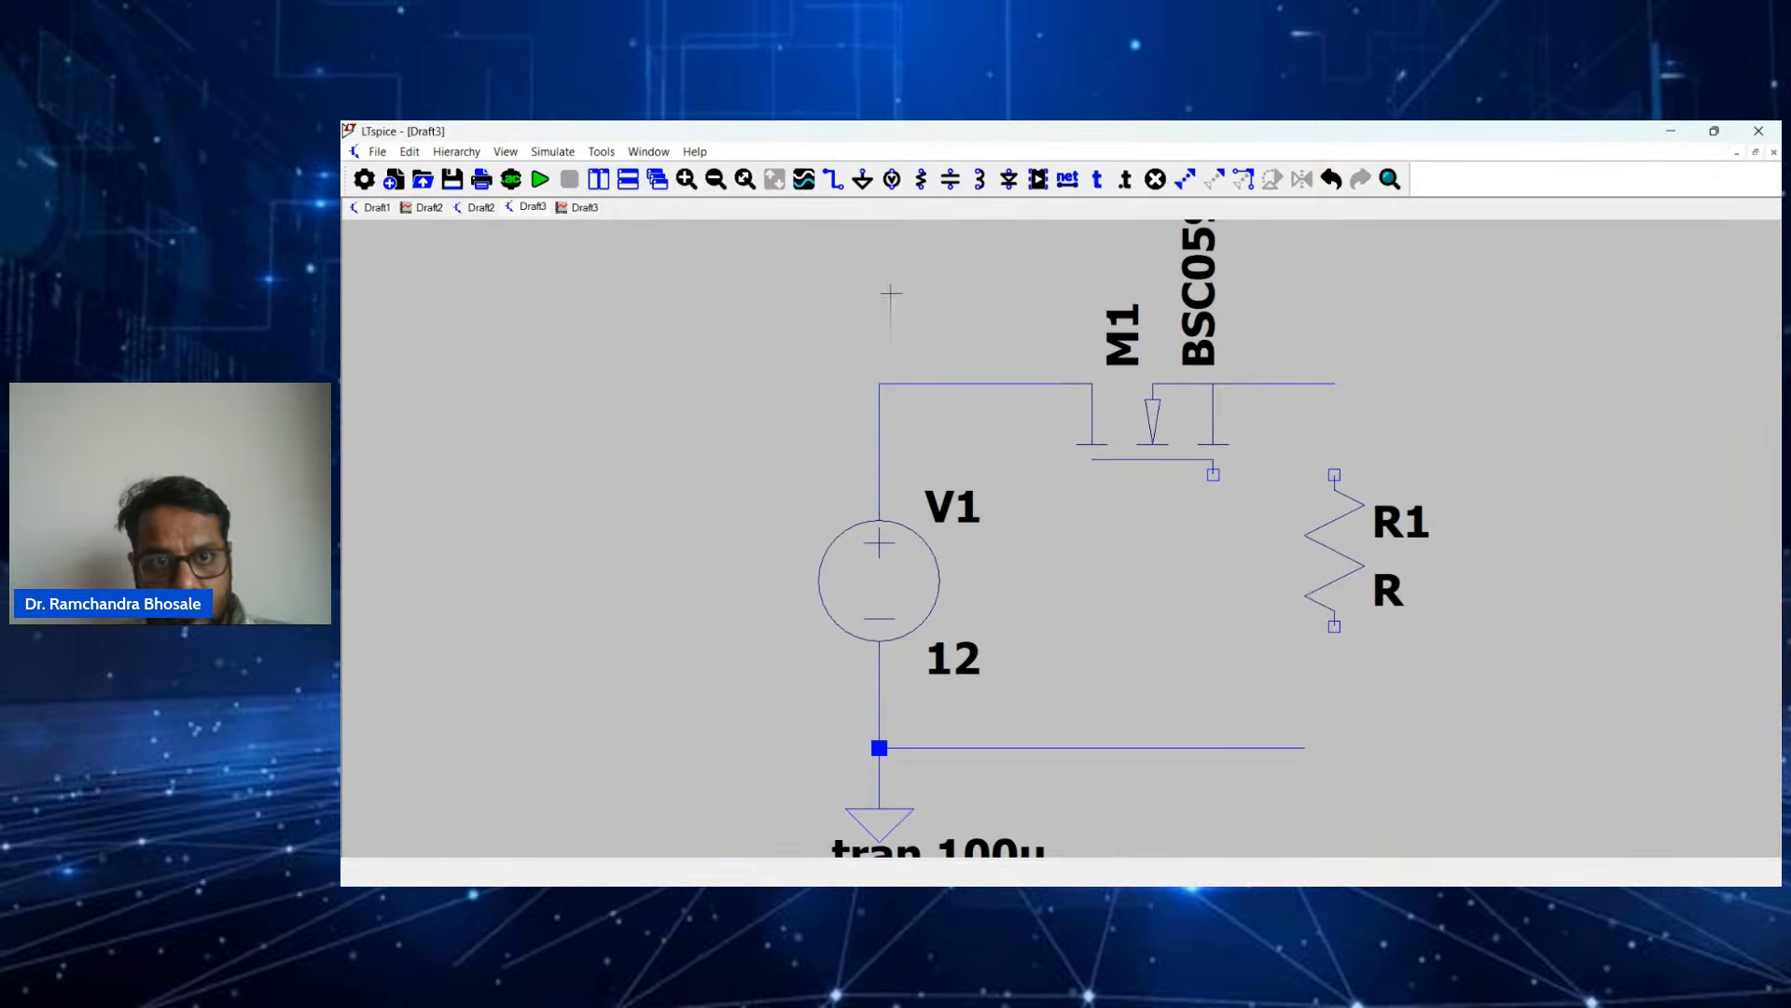
- Wire R1 between M1's source wire and the return rail
click(833, 180)
click(1334, 475)
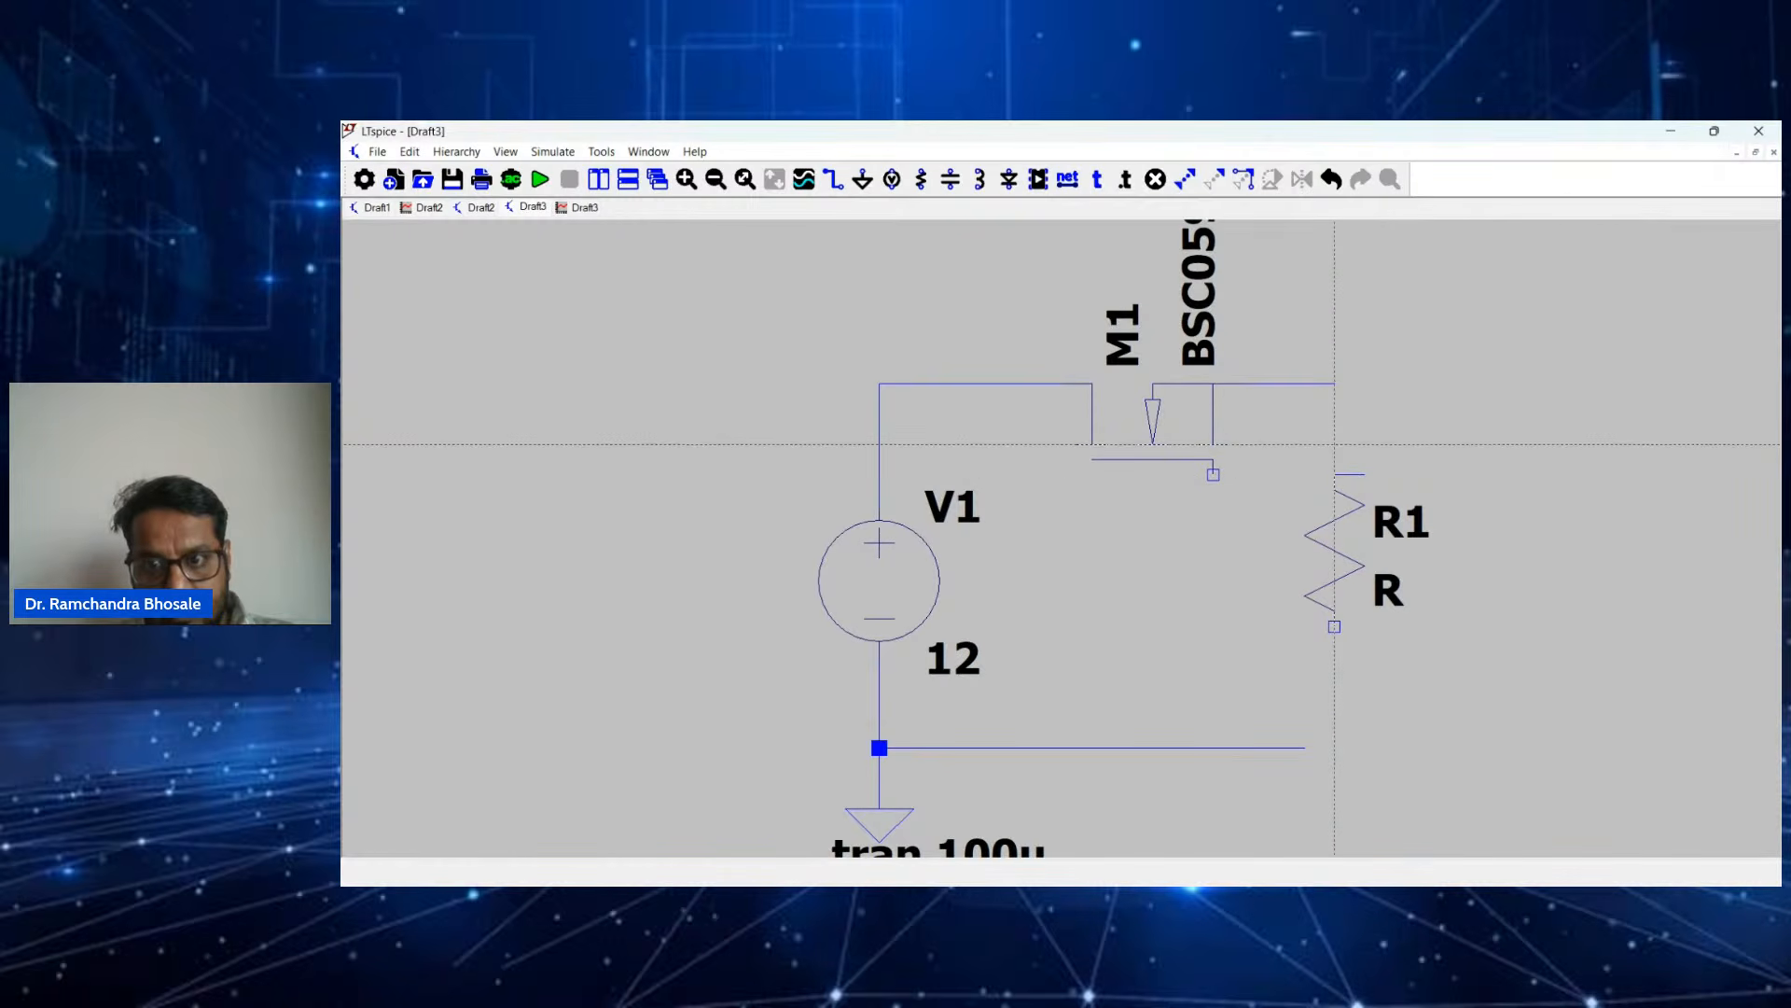
click(1334, 383)
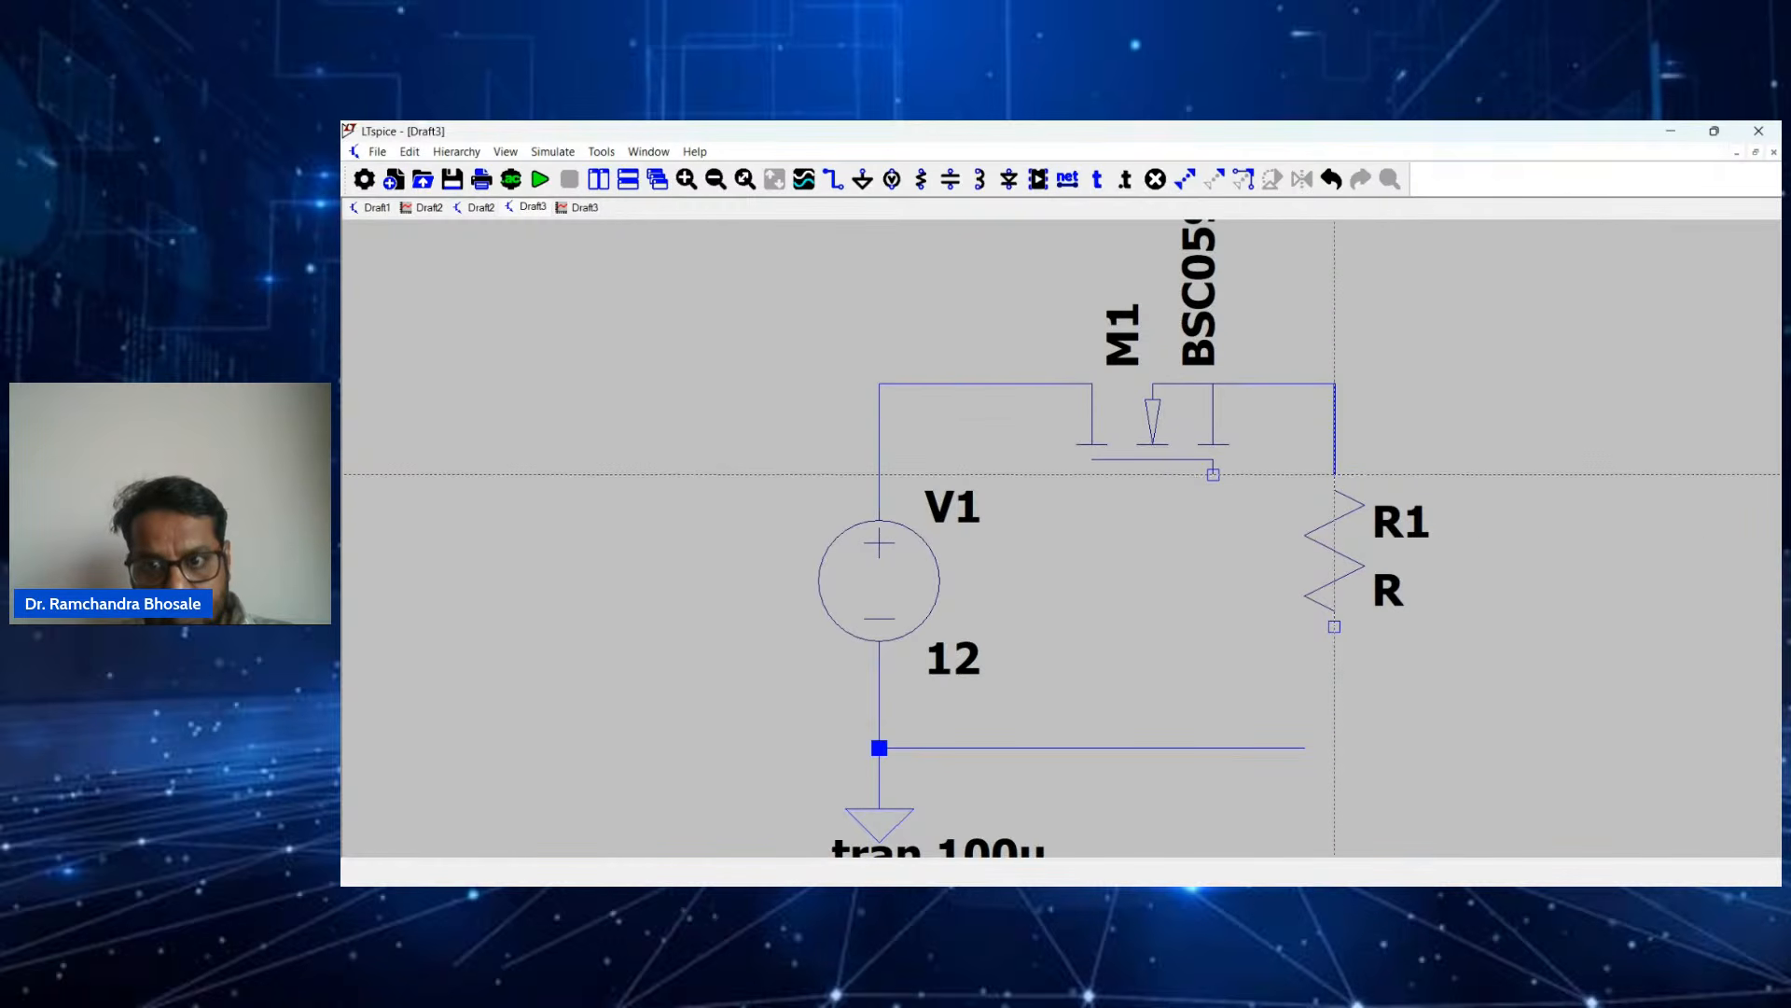
click(1334, 474)
click(1334, 626)
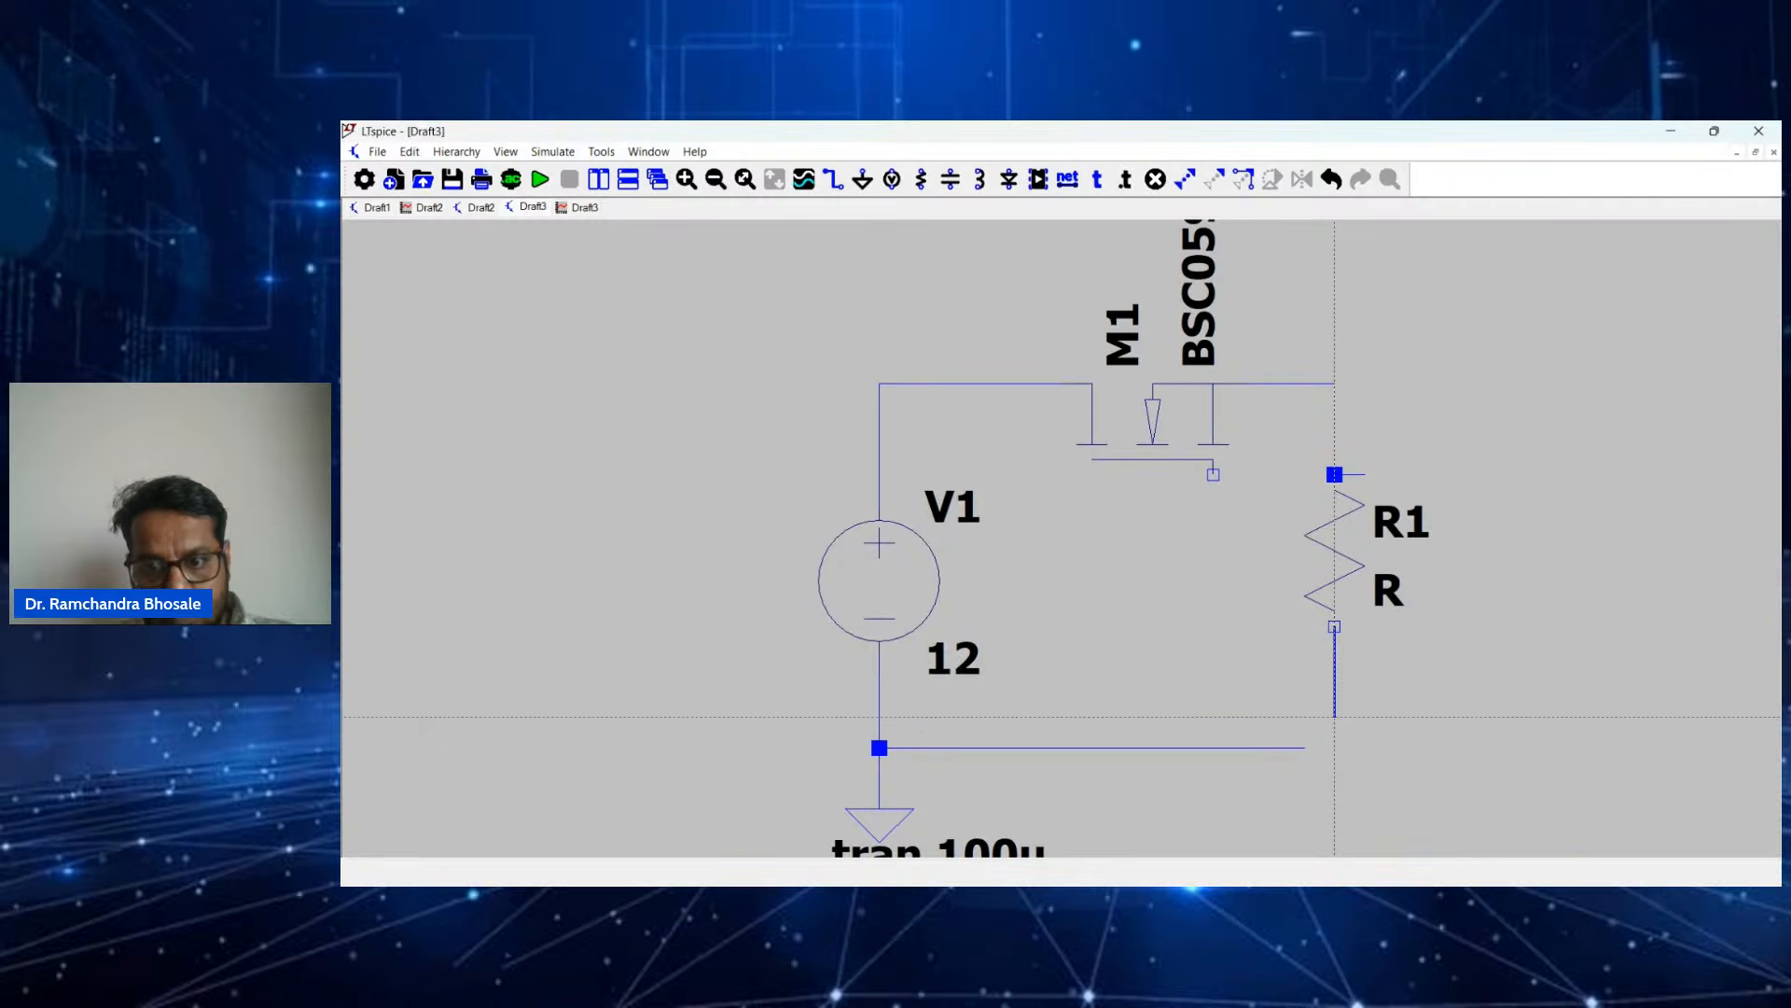
click(1277, 747)
right_click(1277, 744)
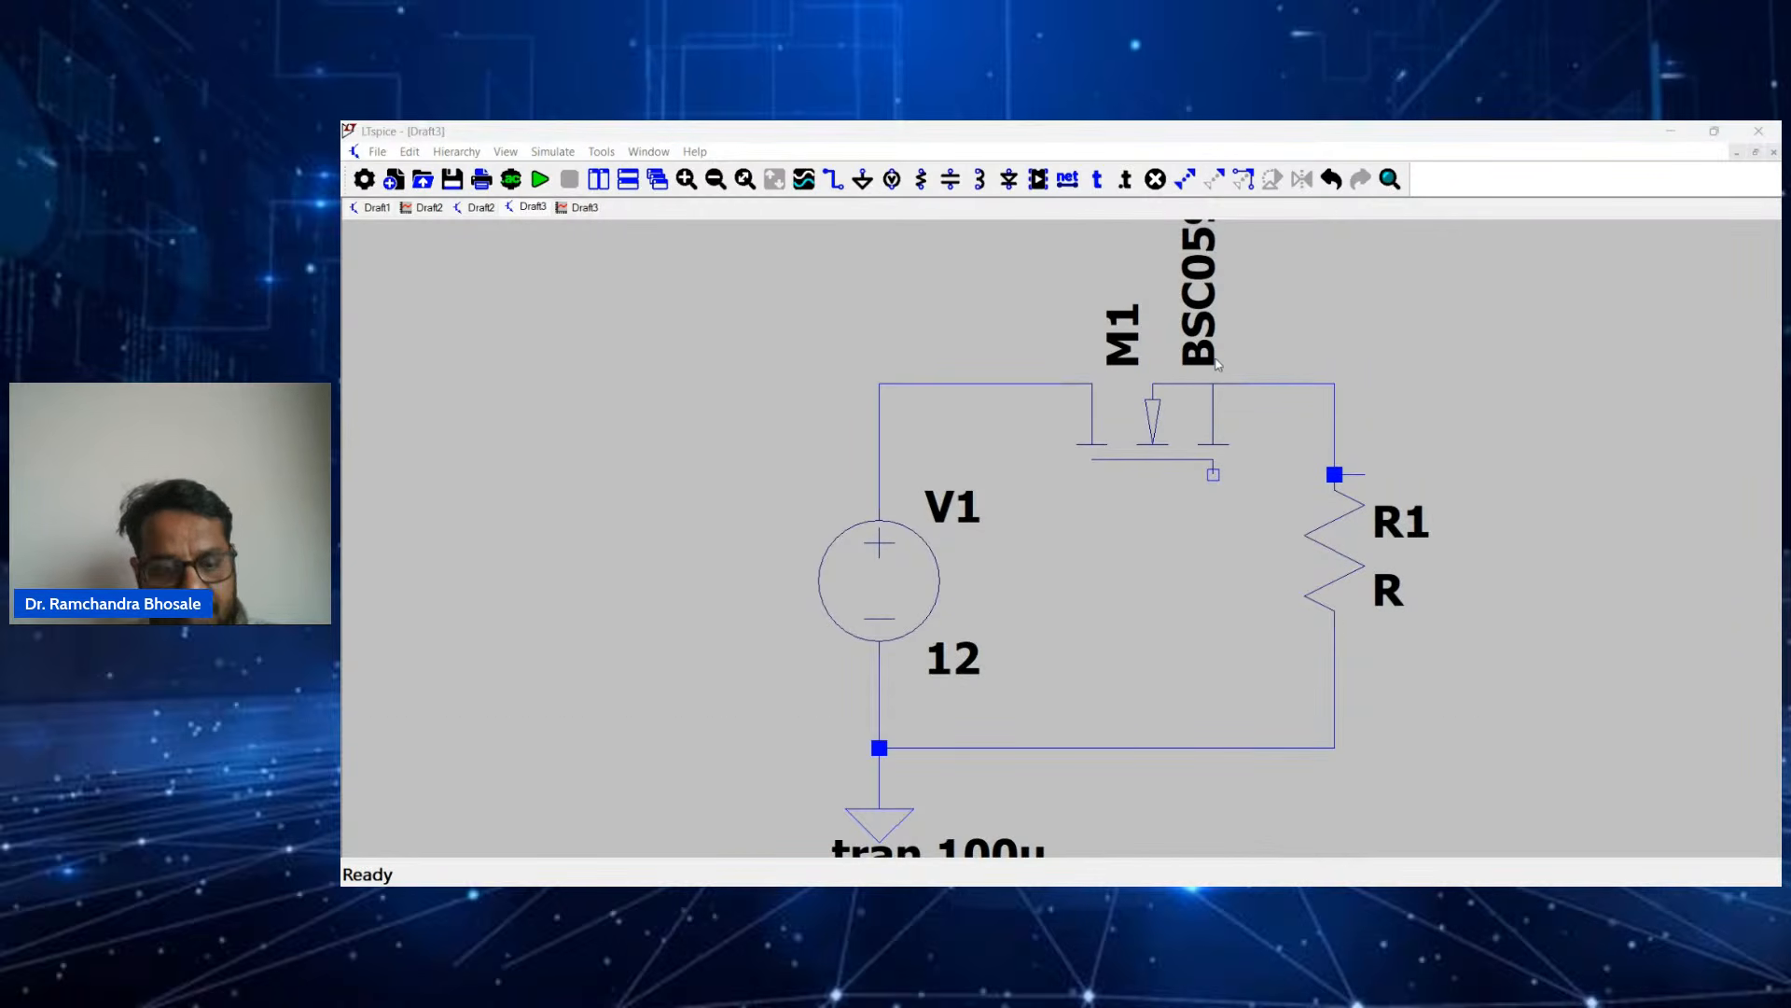
- Add a net label Vout above the output node and wire it to M1's source line
key(Return)
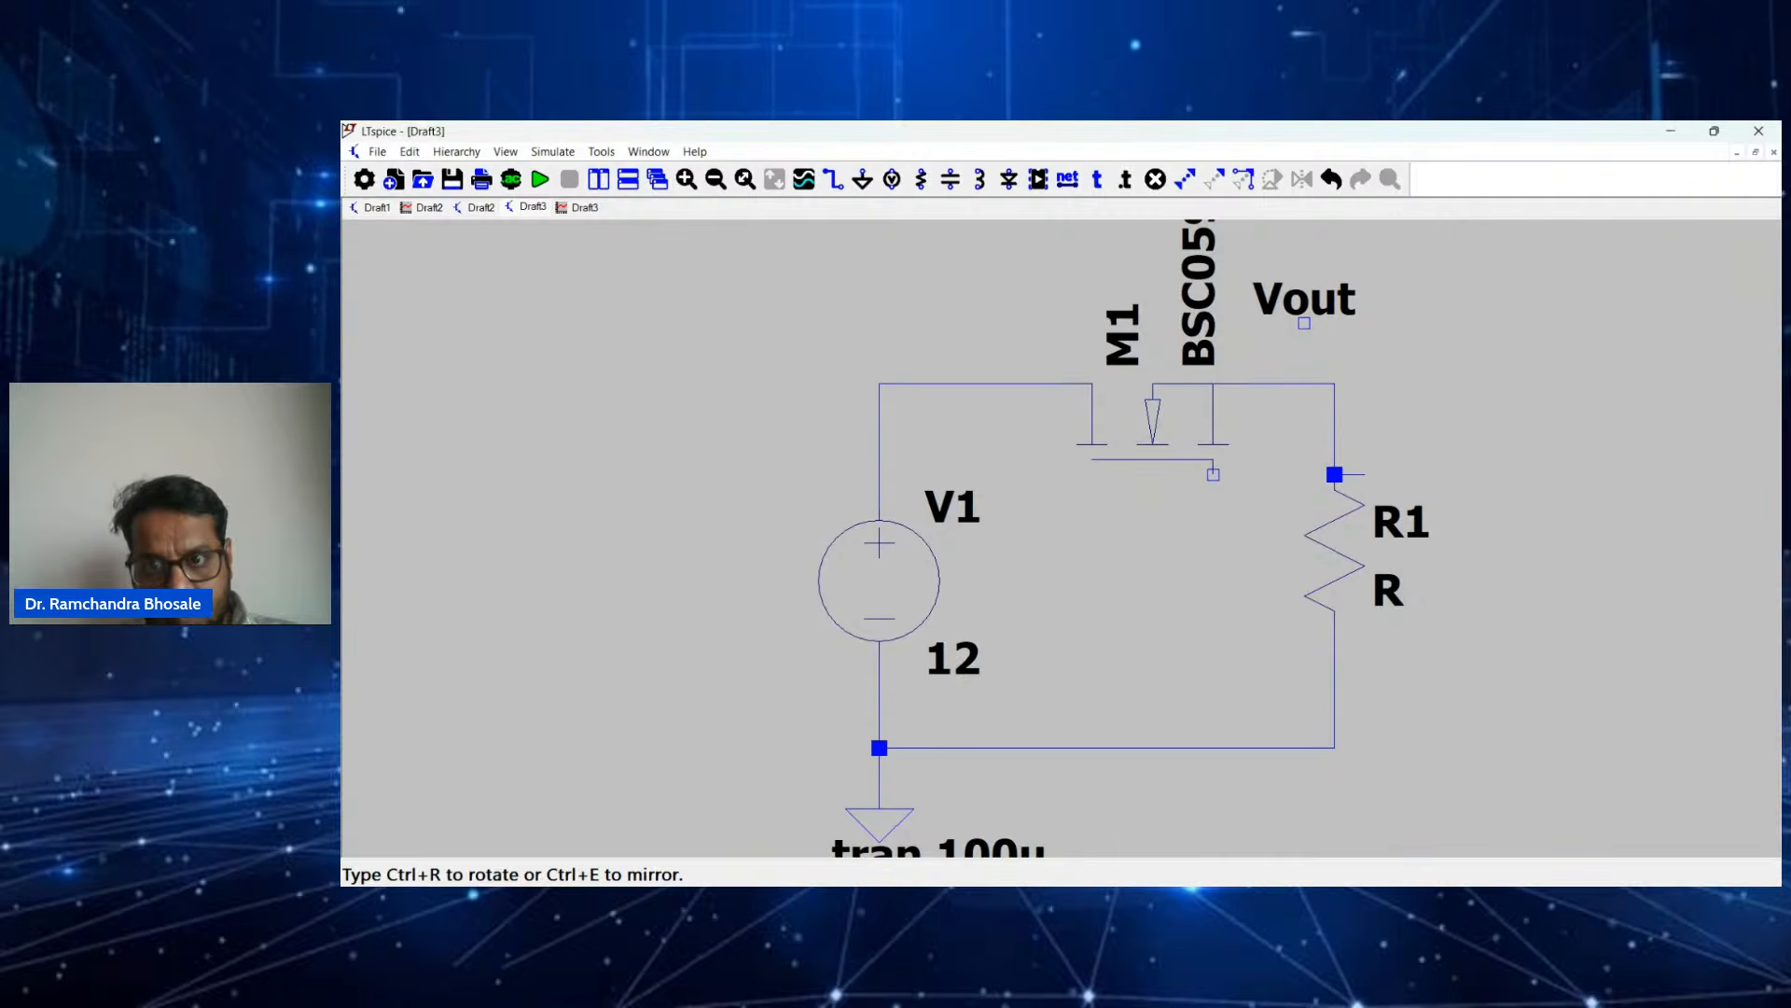
click(1305, 323)
click(845, 187)
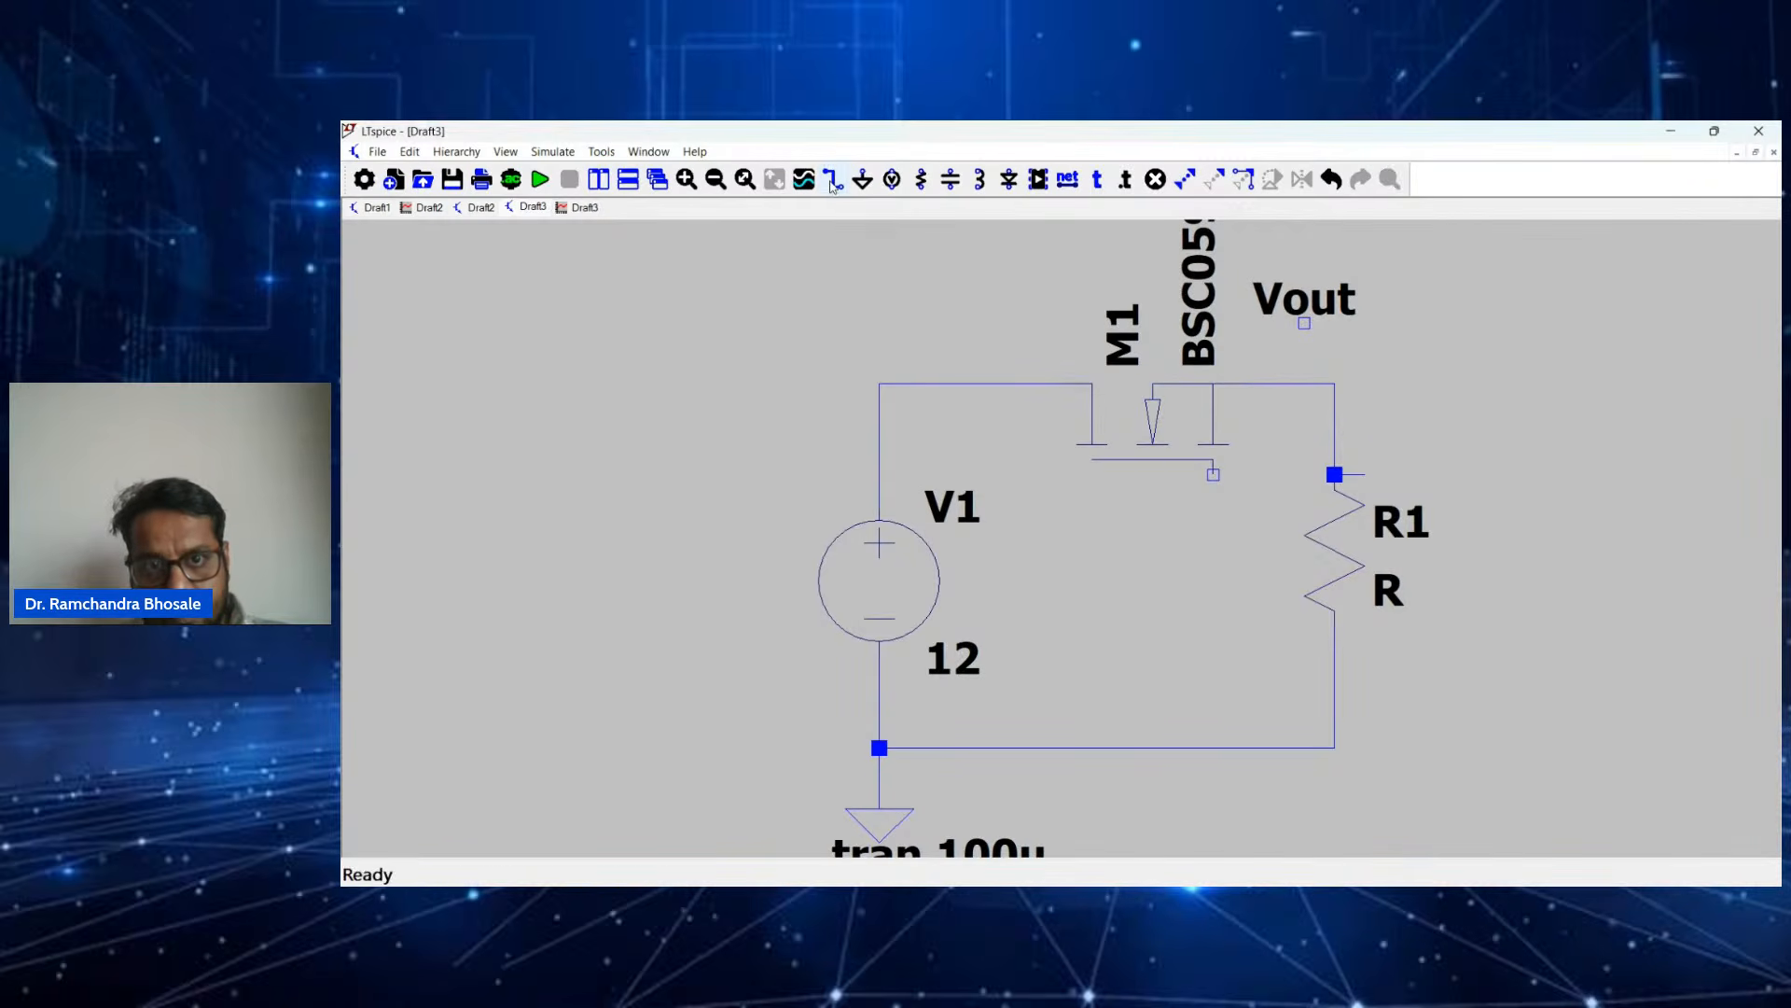
click(1304, 322)
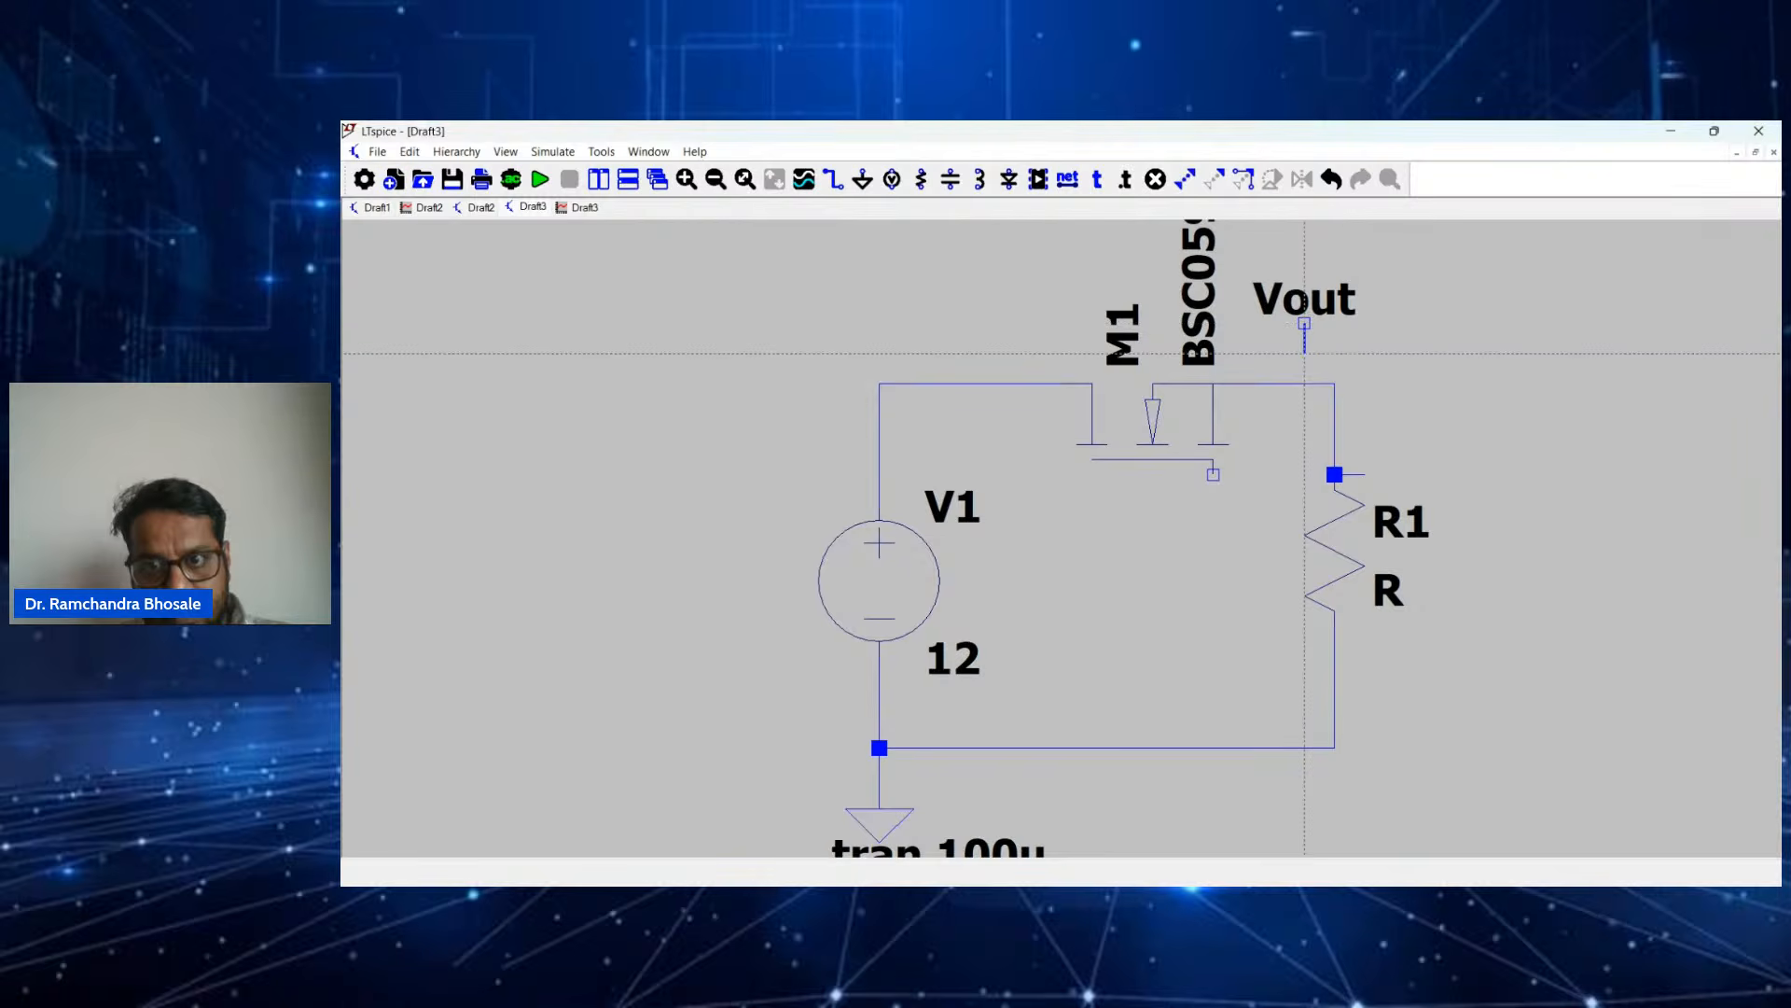
click(1305, 382)
- Run the simulation of the completed circuit and set the value of load resistor R1 to 20
key(space)
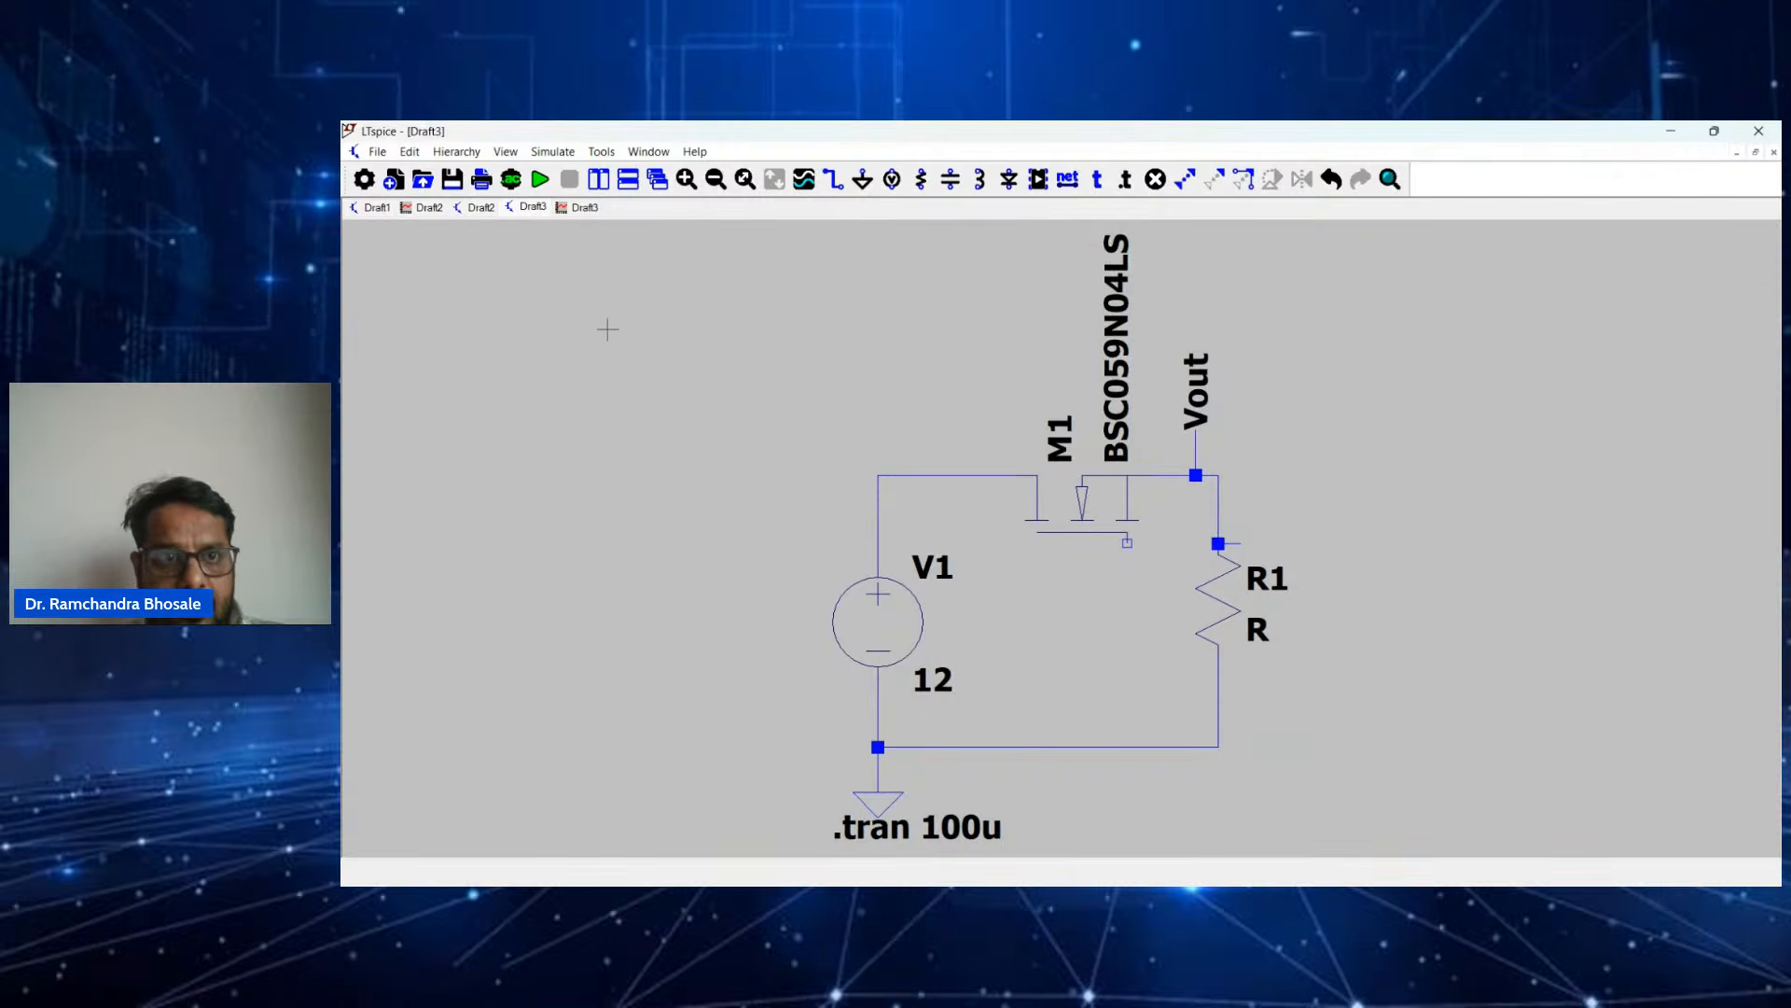
click(541, 180)
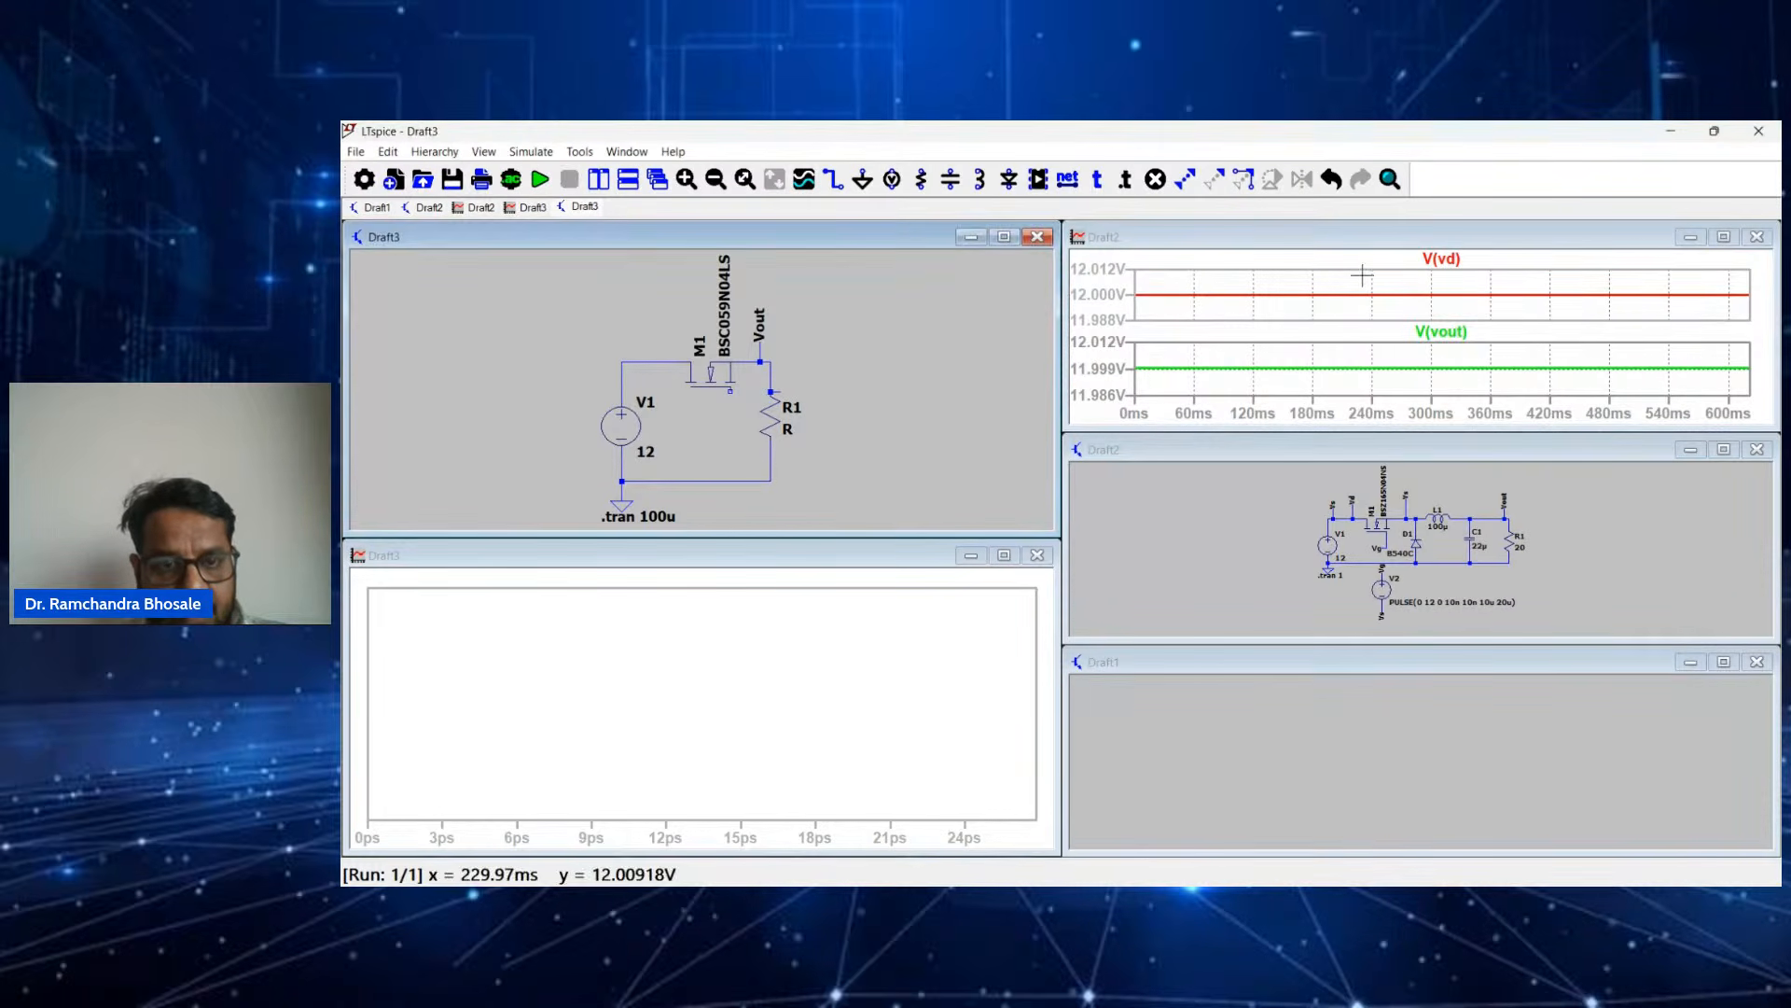
right_click(779, 424)
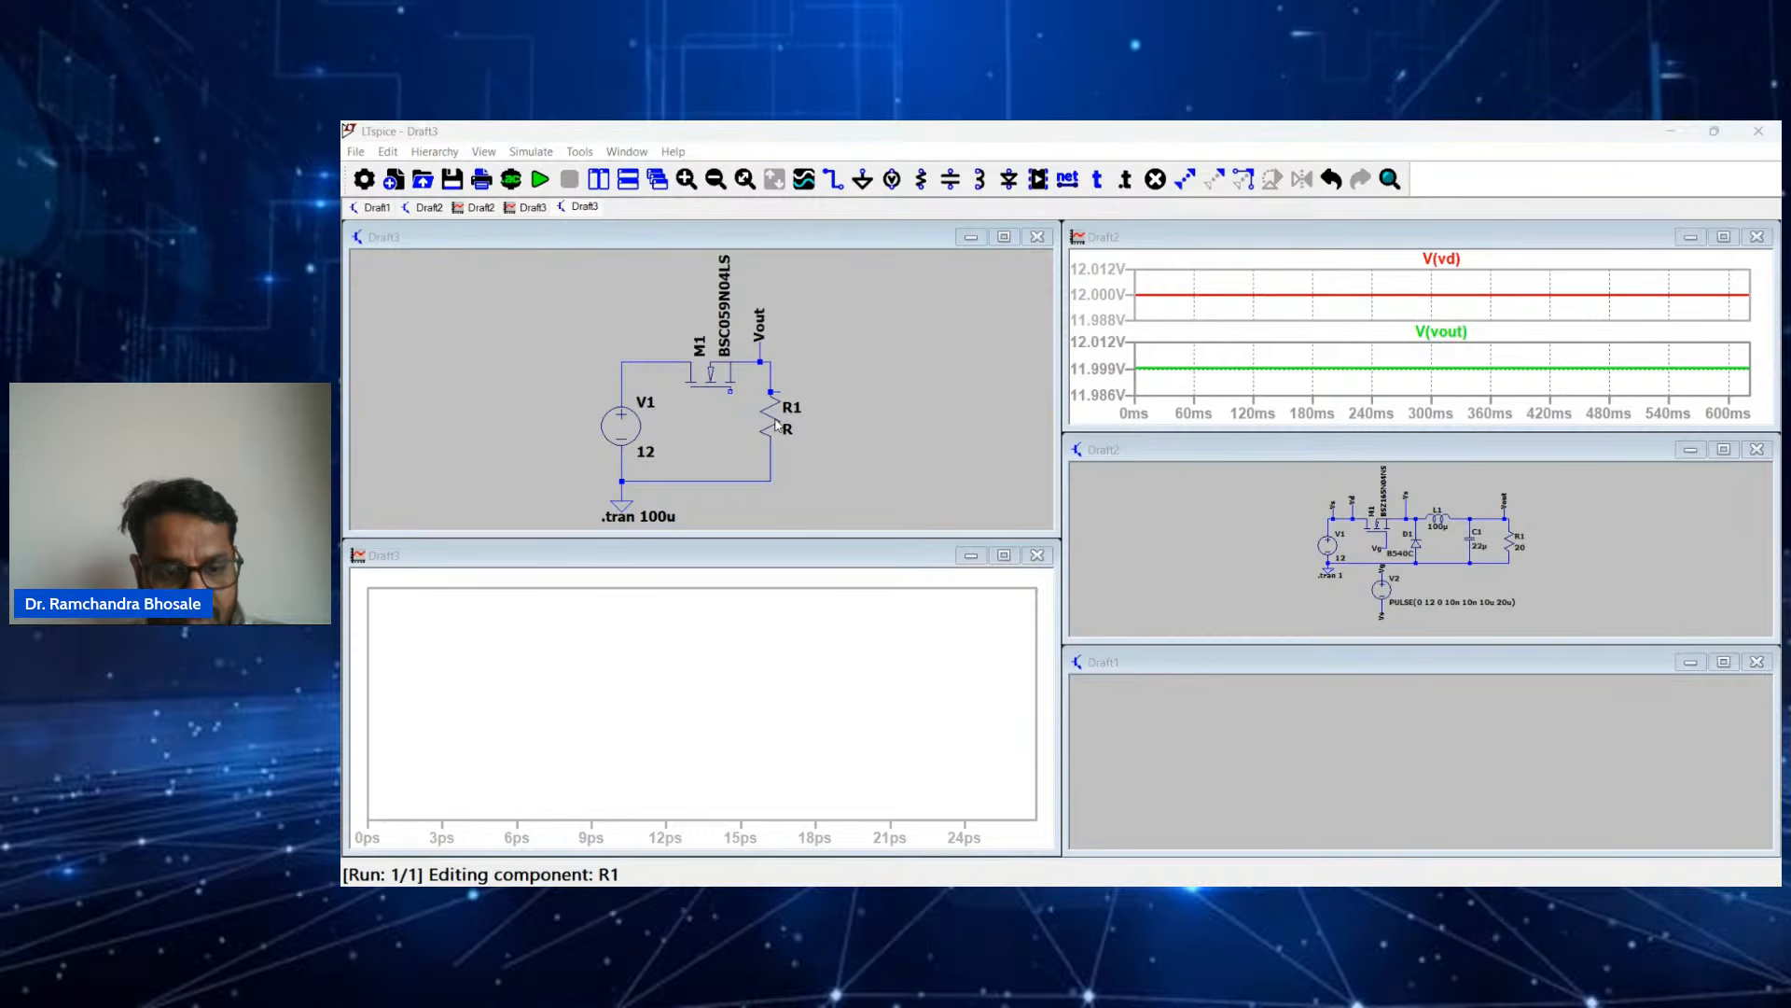
key(Return)
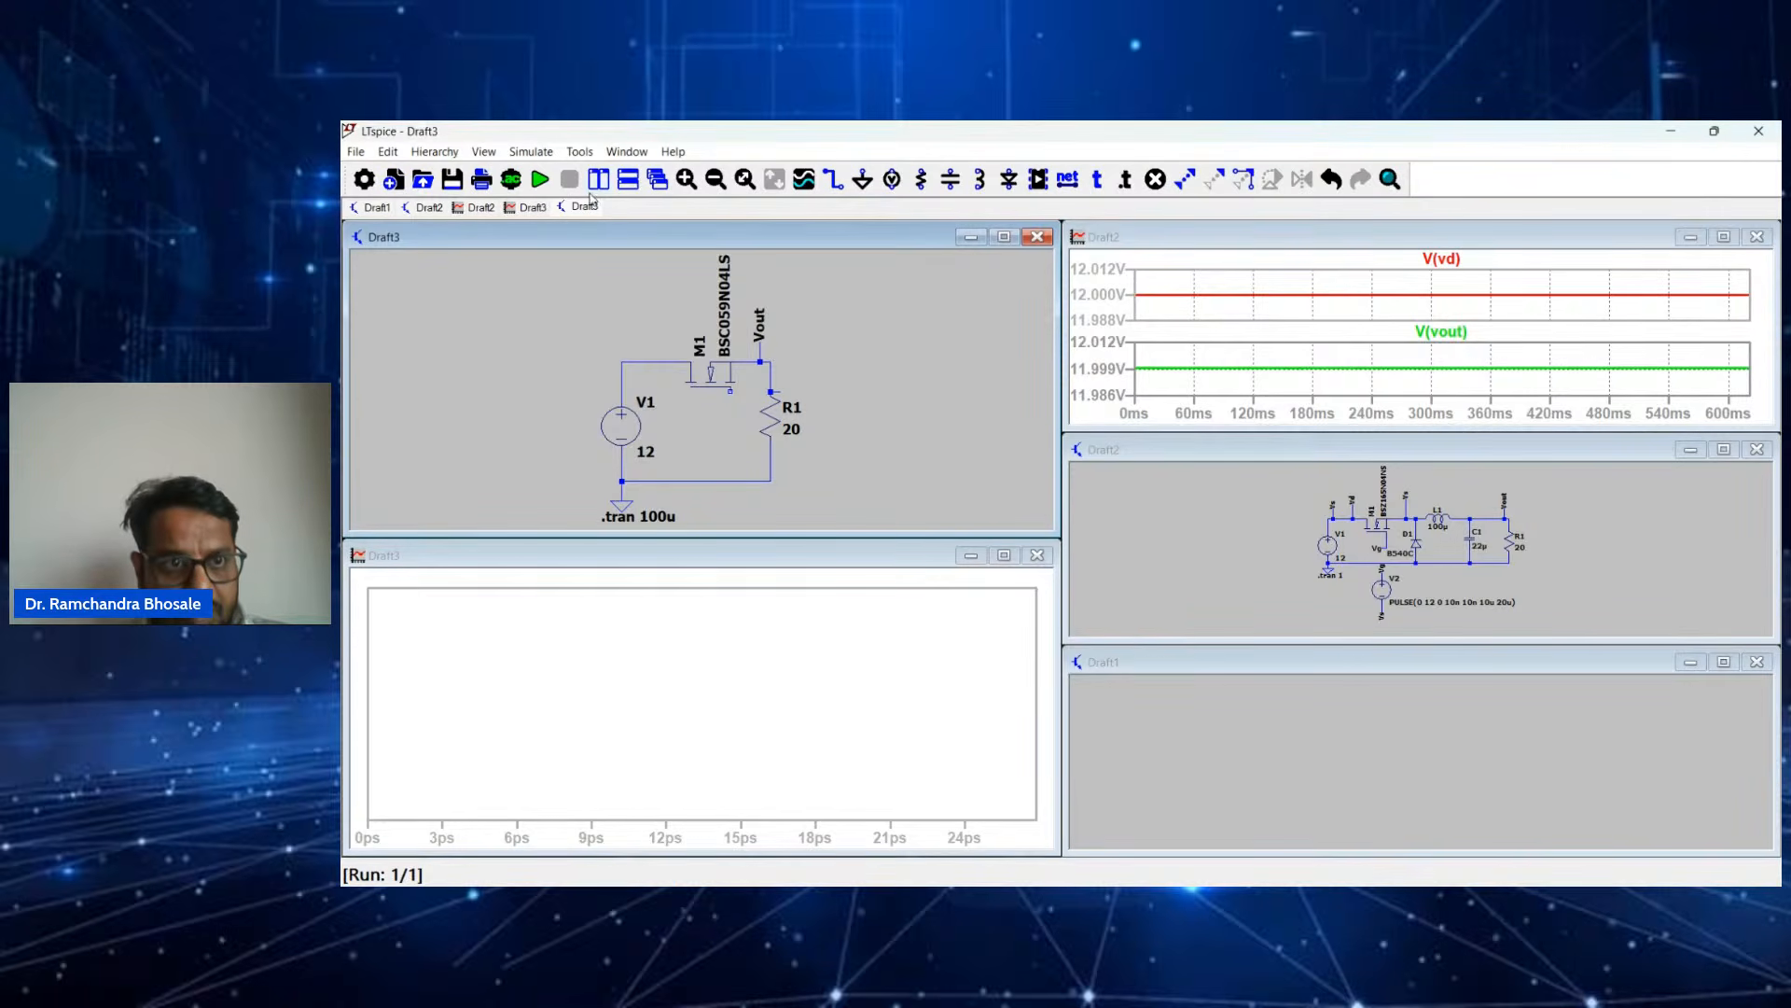
- Plot the voltage at Vout, inspect the enlarged waveform and return to the Draft3 schematic
click(762, 354)
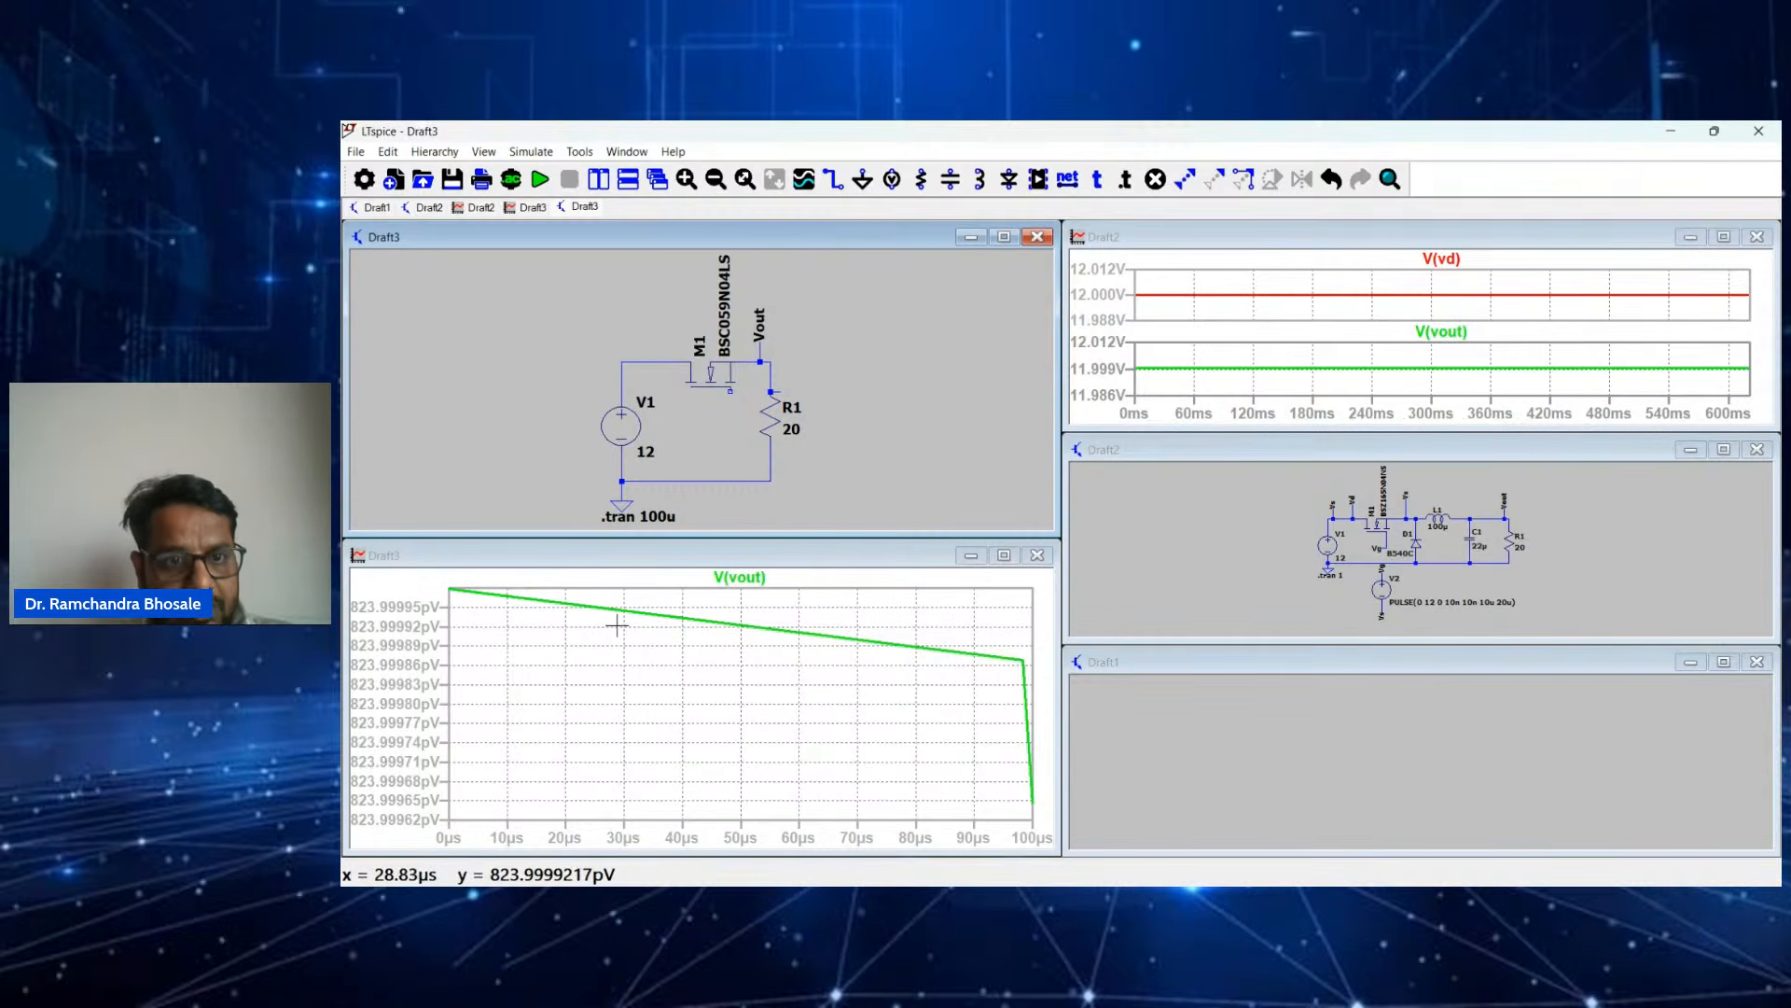
click(1004, 555)
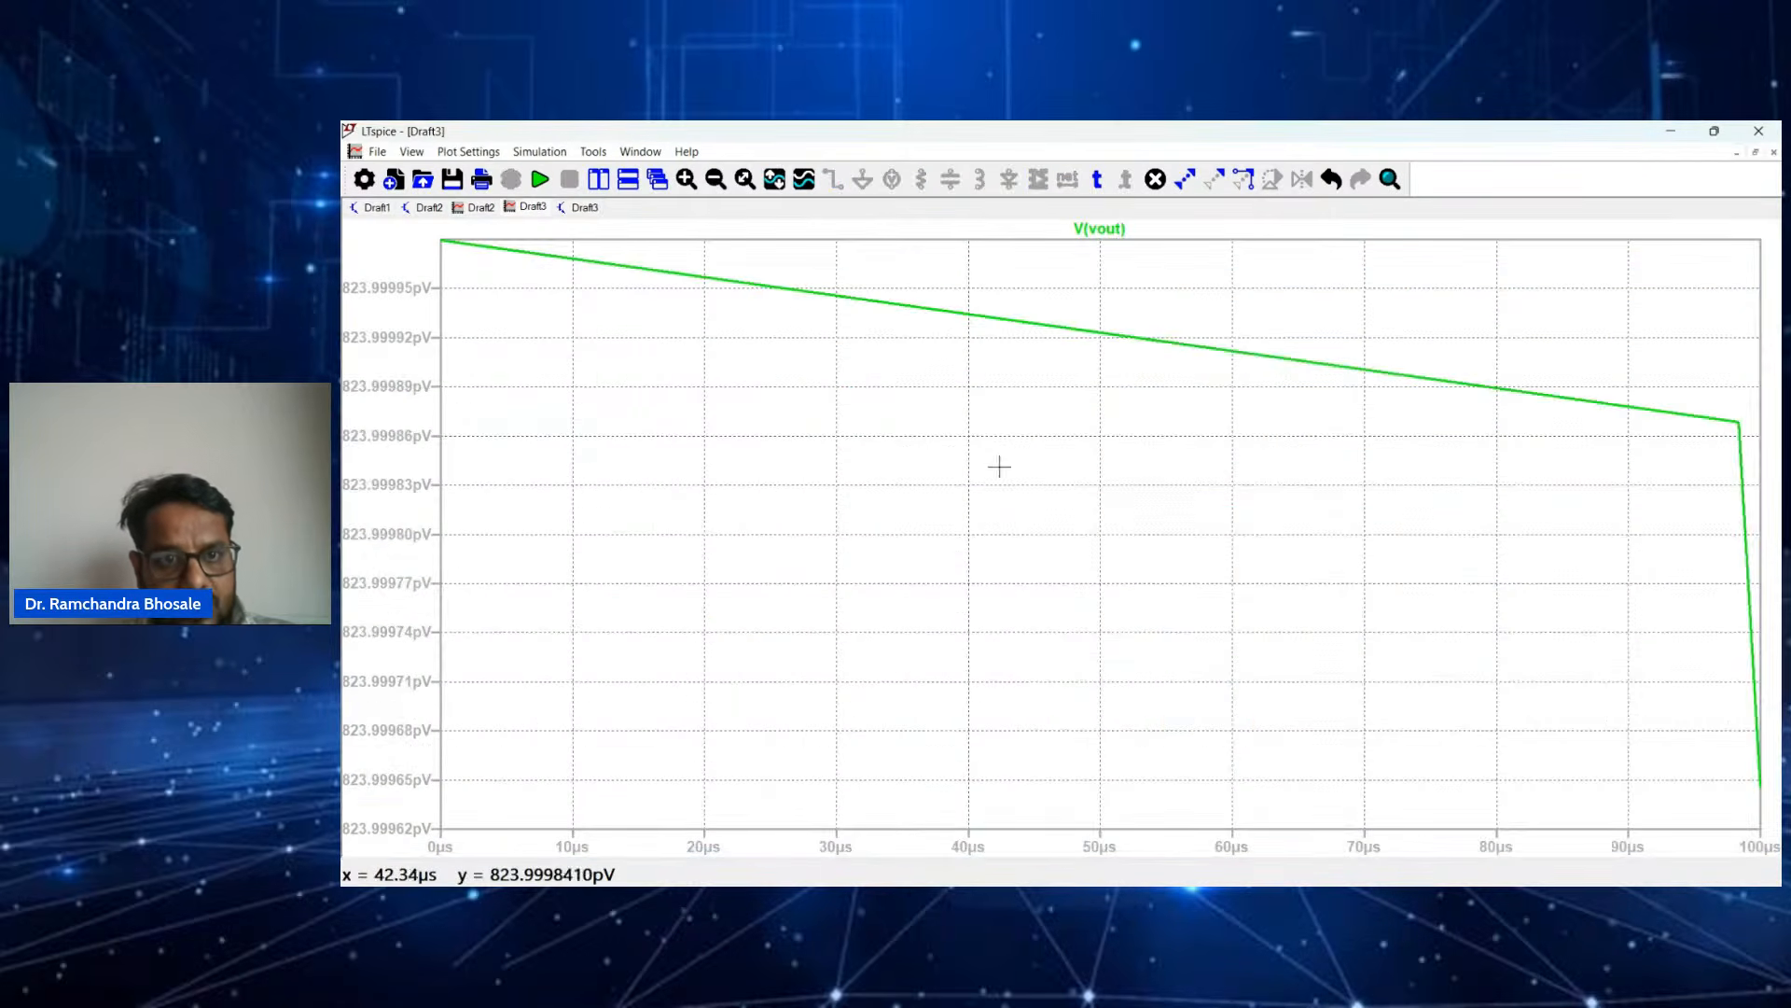
click(579, 211)
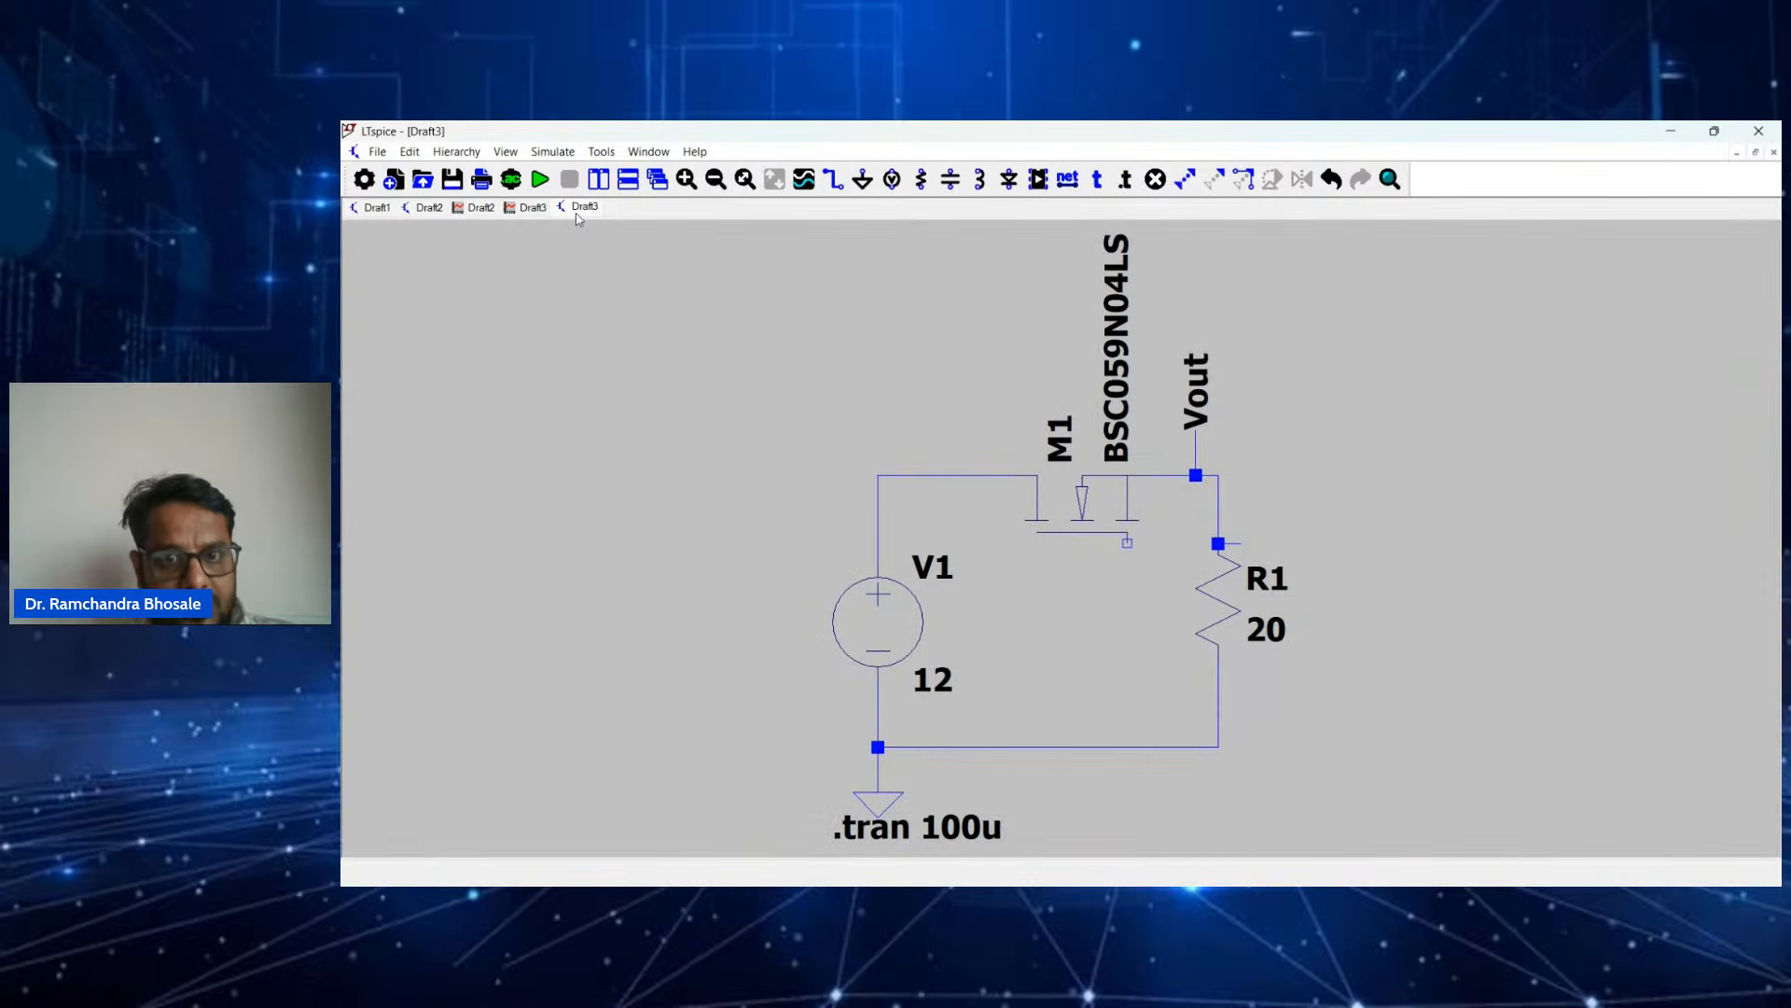
- Move R1 together with the Vout label and its wires farther away from M1 to make room for more components
click(1215, 182)
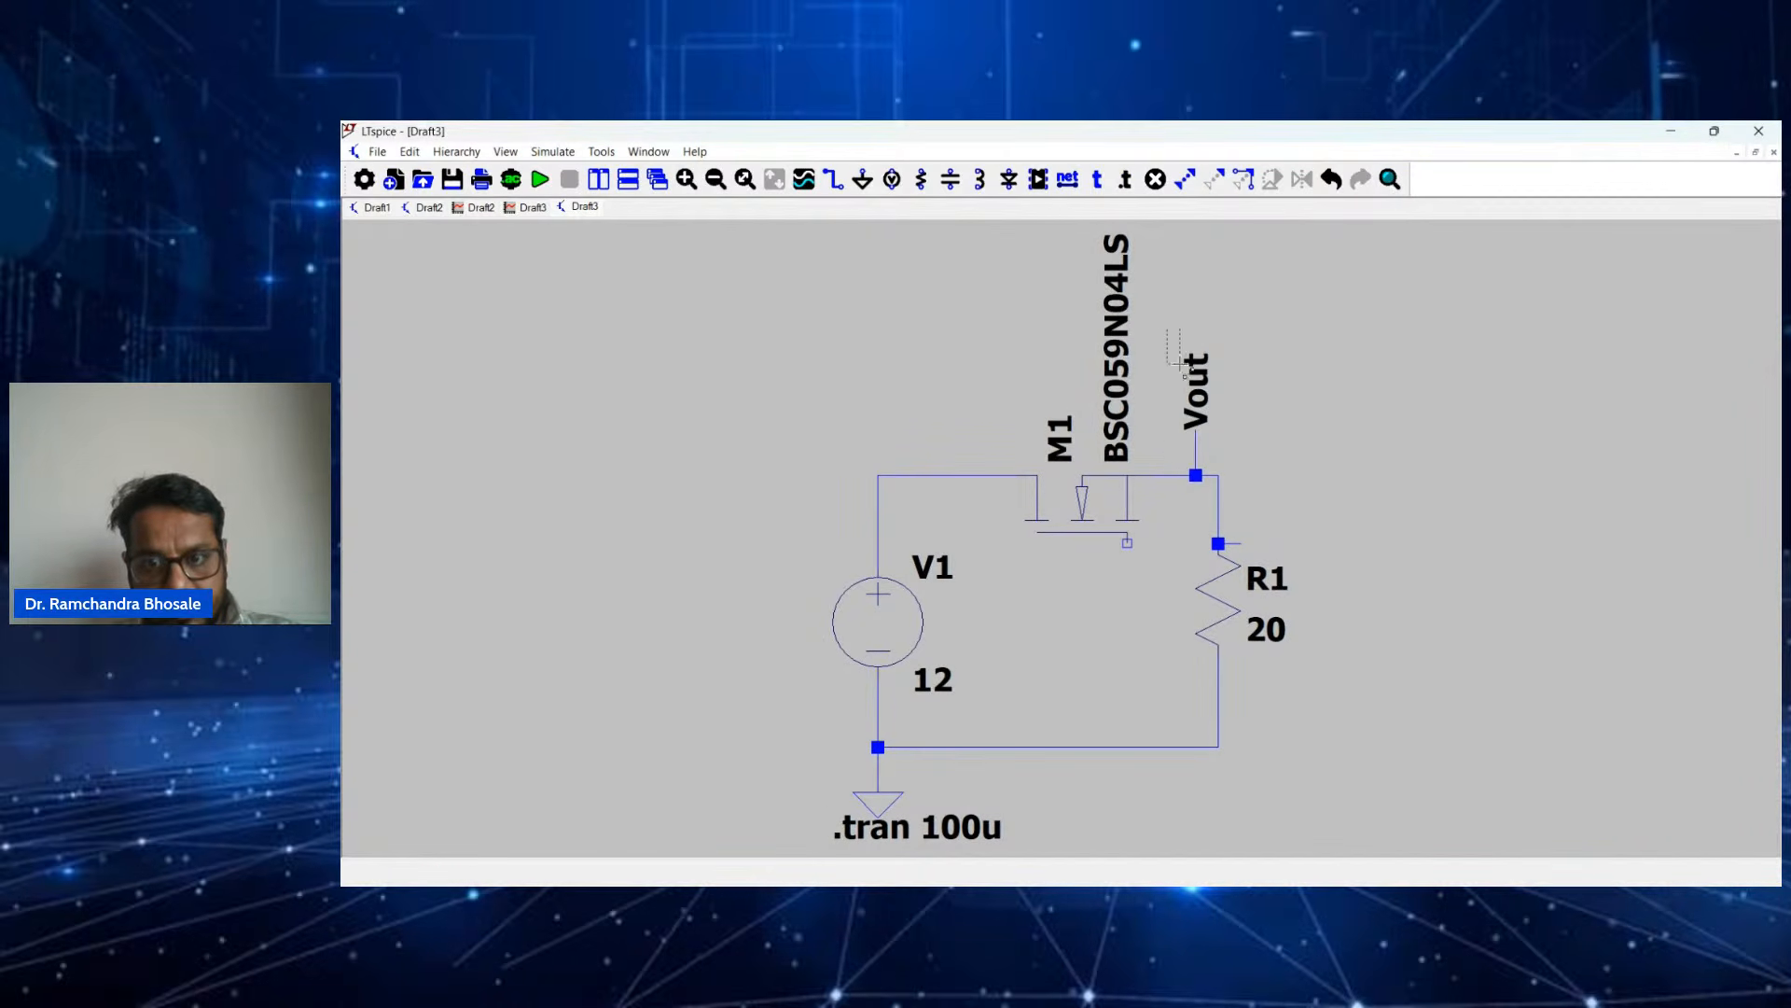
drag(1166, 322, 1344, 760)
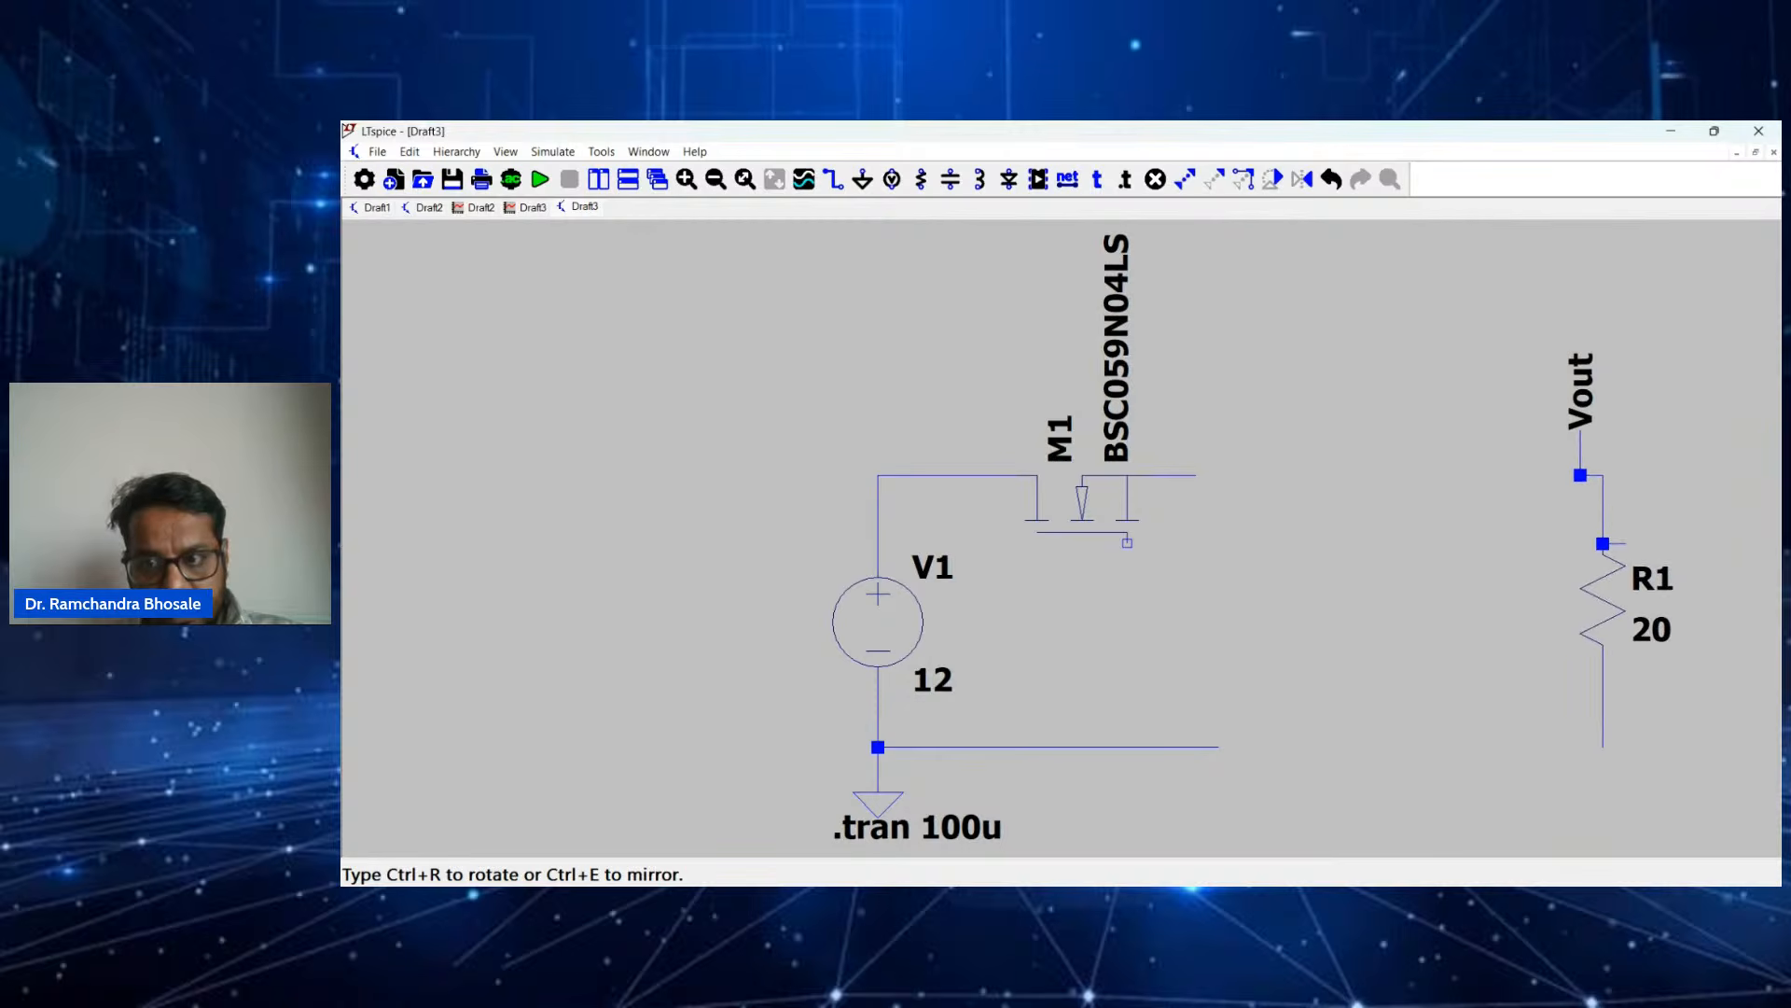
click(1652, 560)
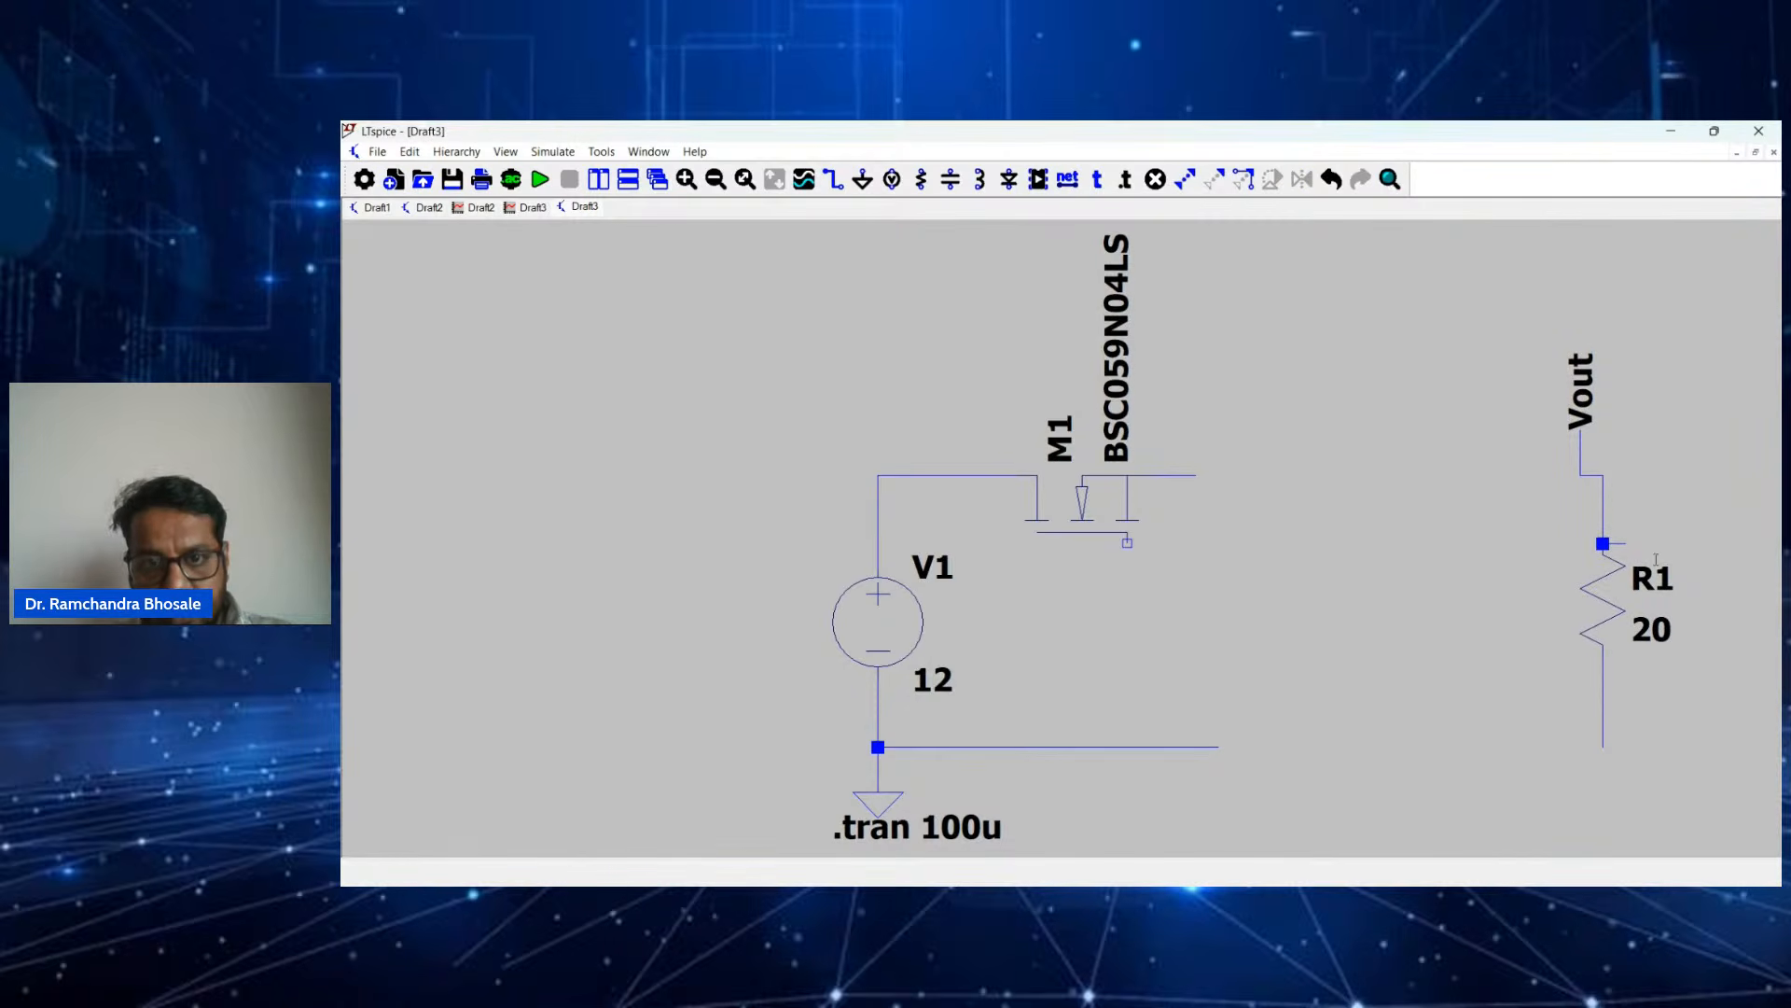
- Place diode D1 with its cathode upward beside M1 and wire the cathode to M1's source line
click(1036, 180)
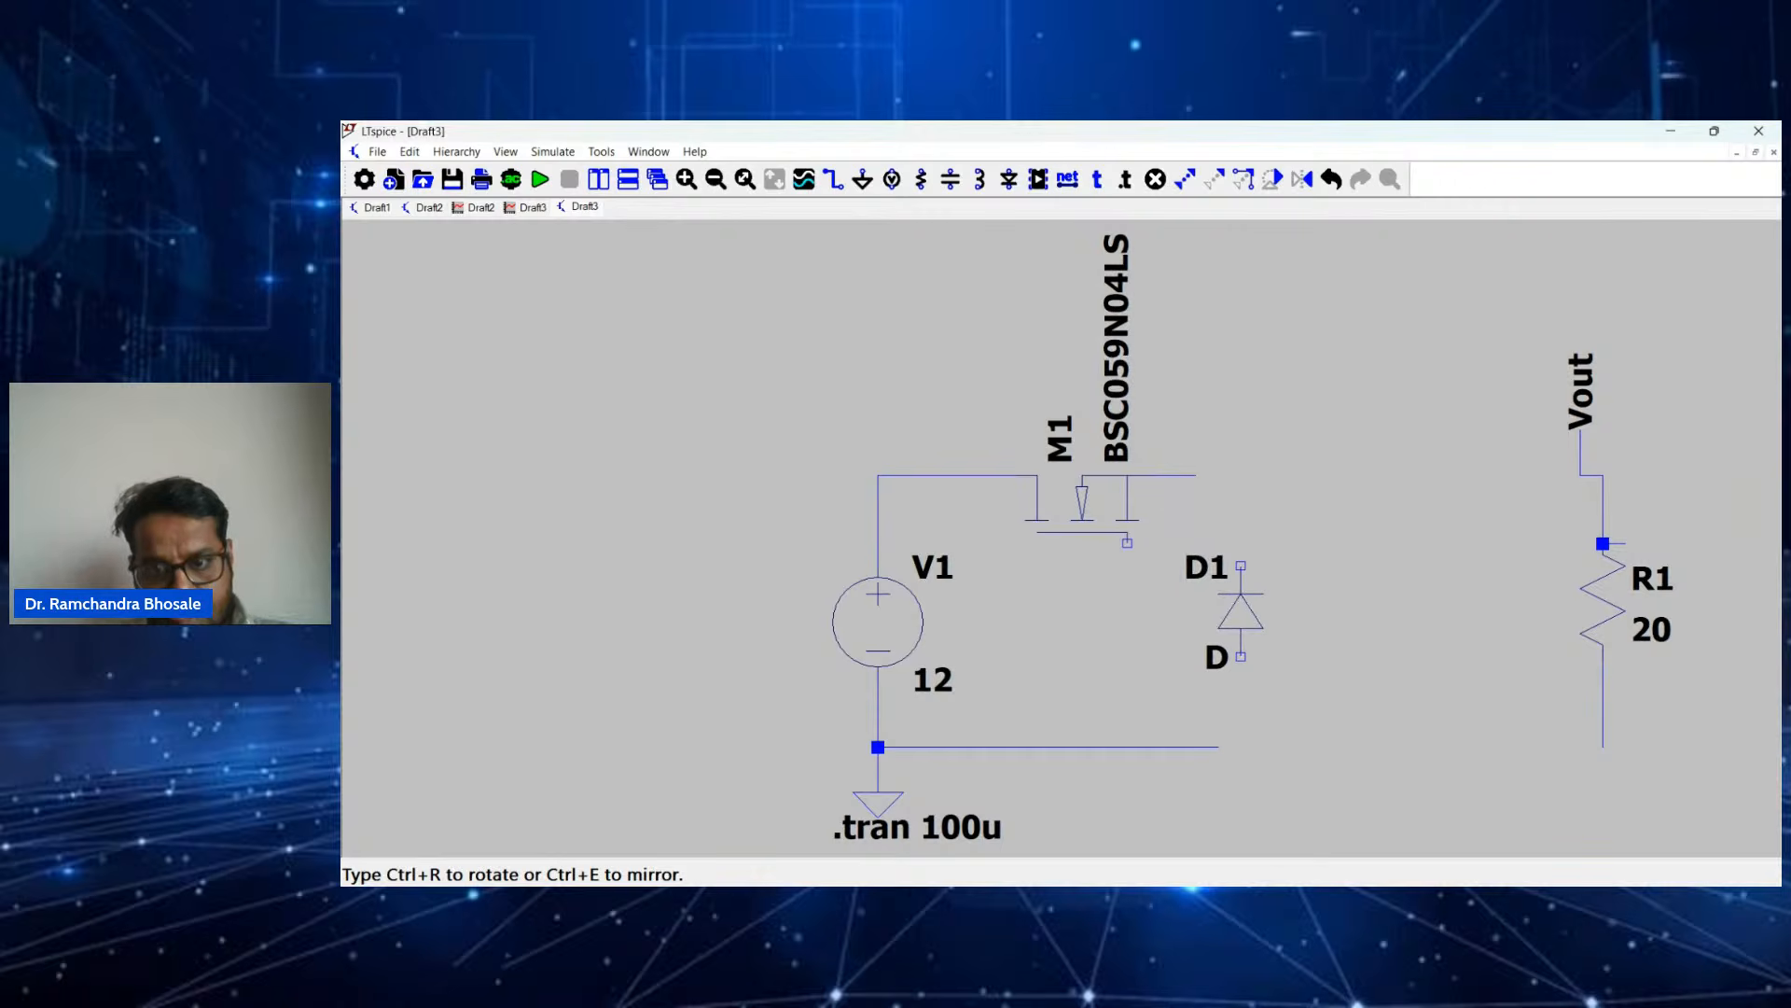
click(844, 189)
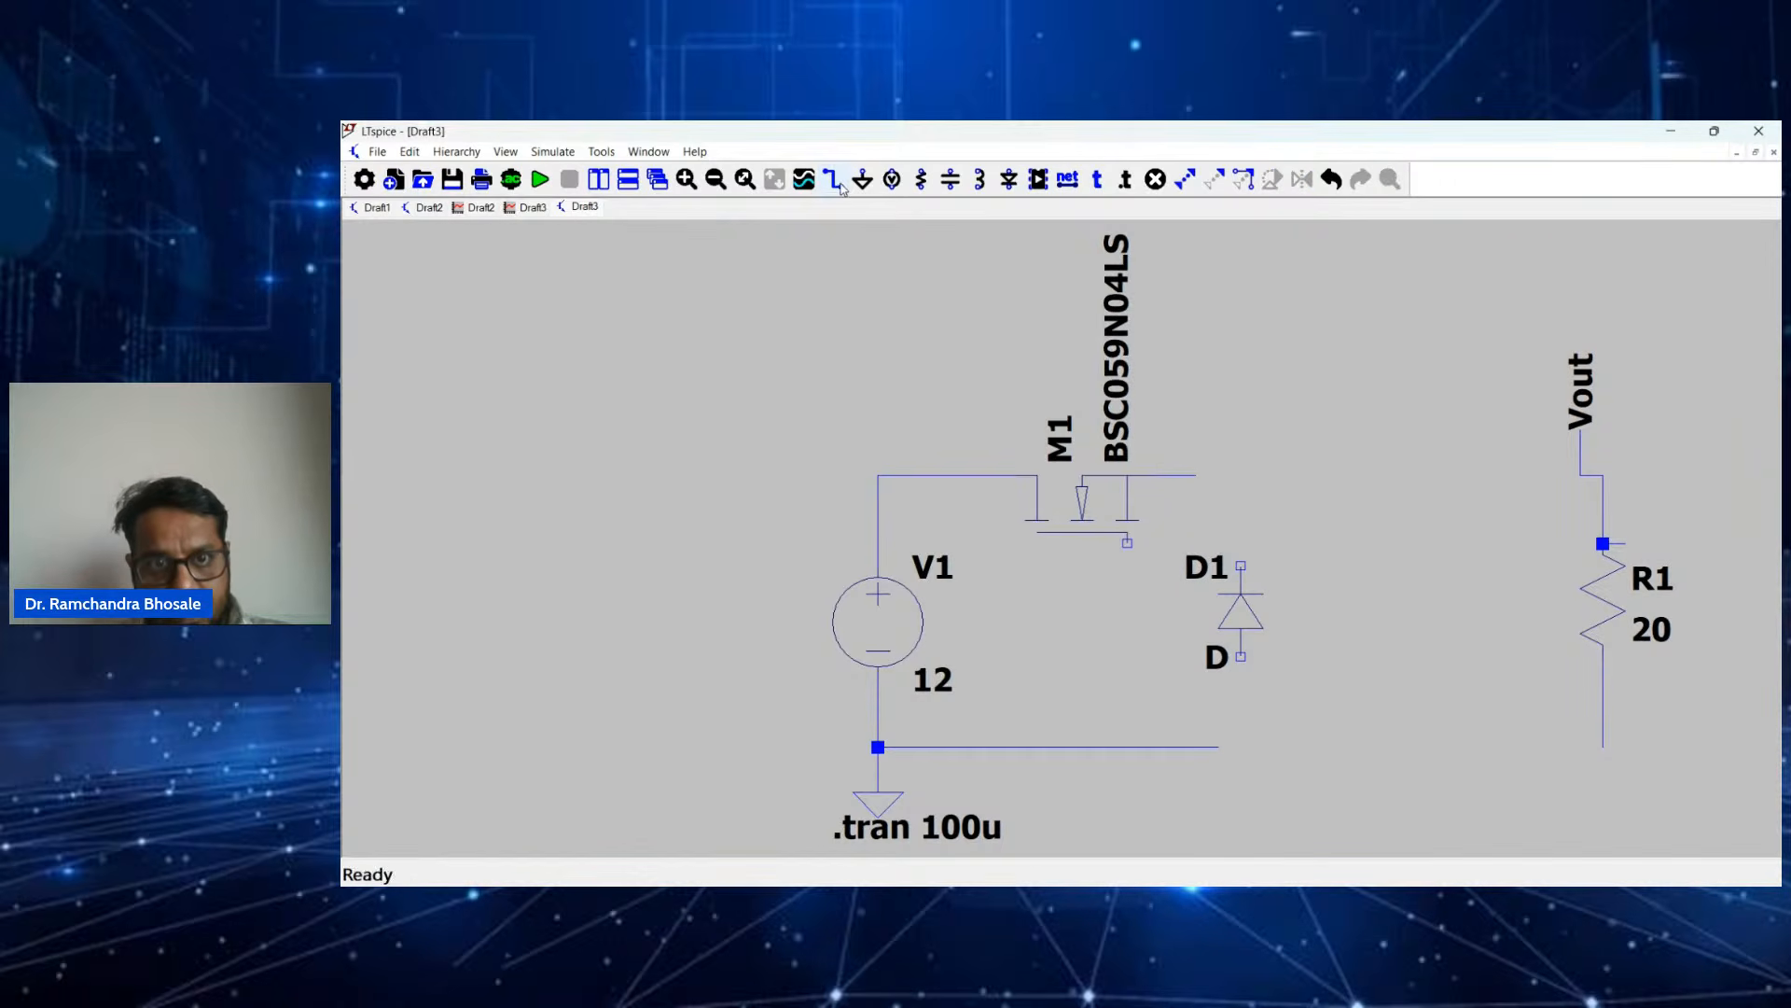
click(1240, 565)
click(1196, 476)
right_click(1186, 472)
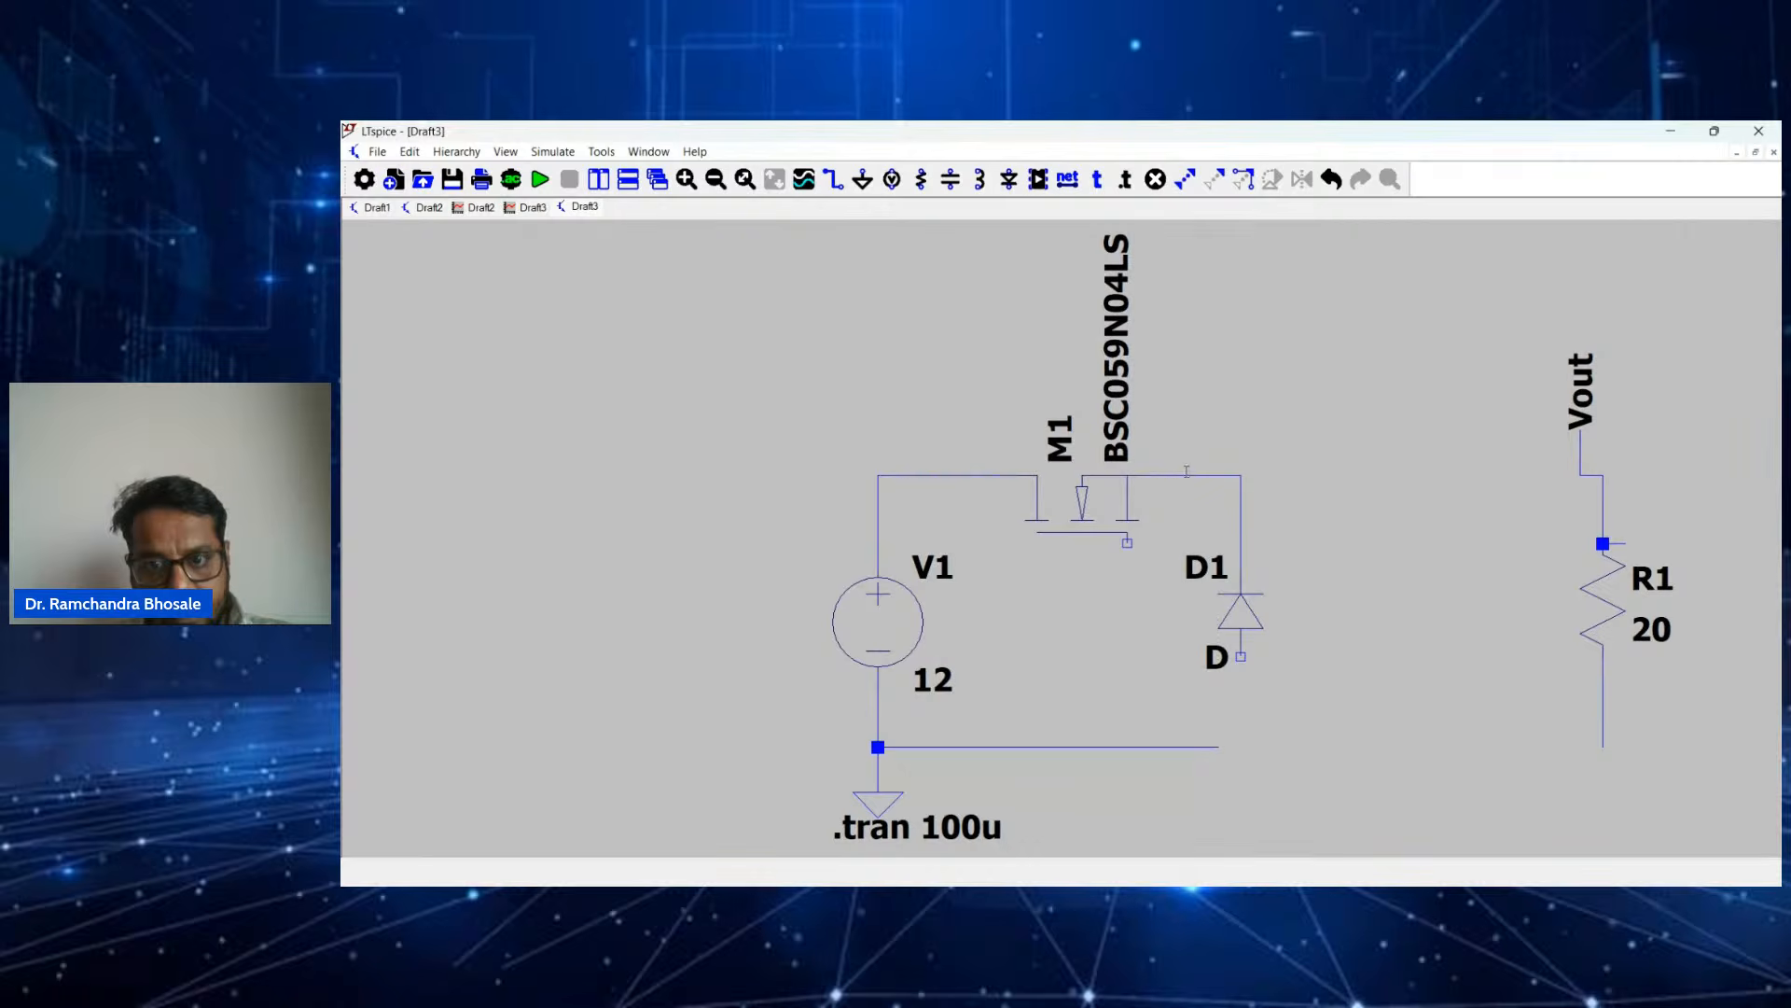
- Wire the anode of diode D1 down to the return rail
click(839, 193)
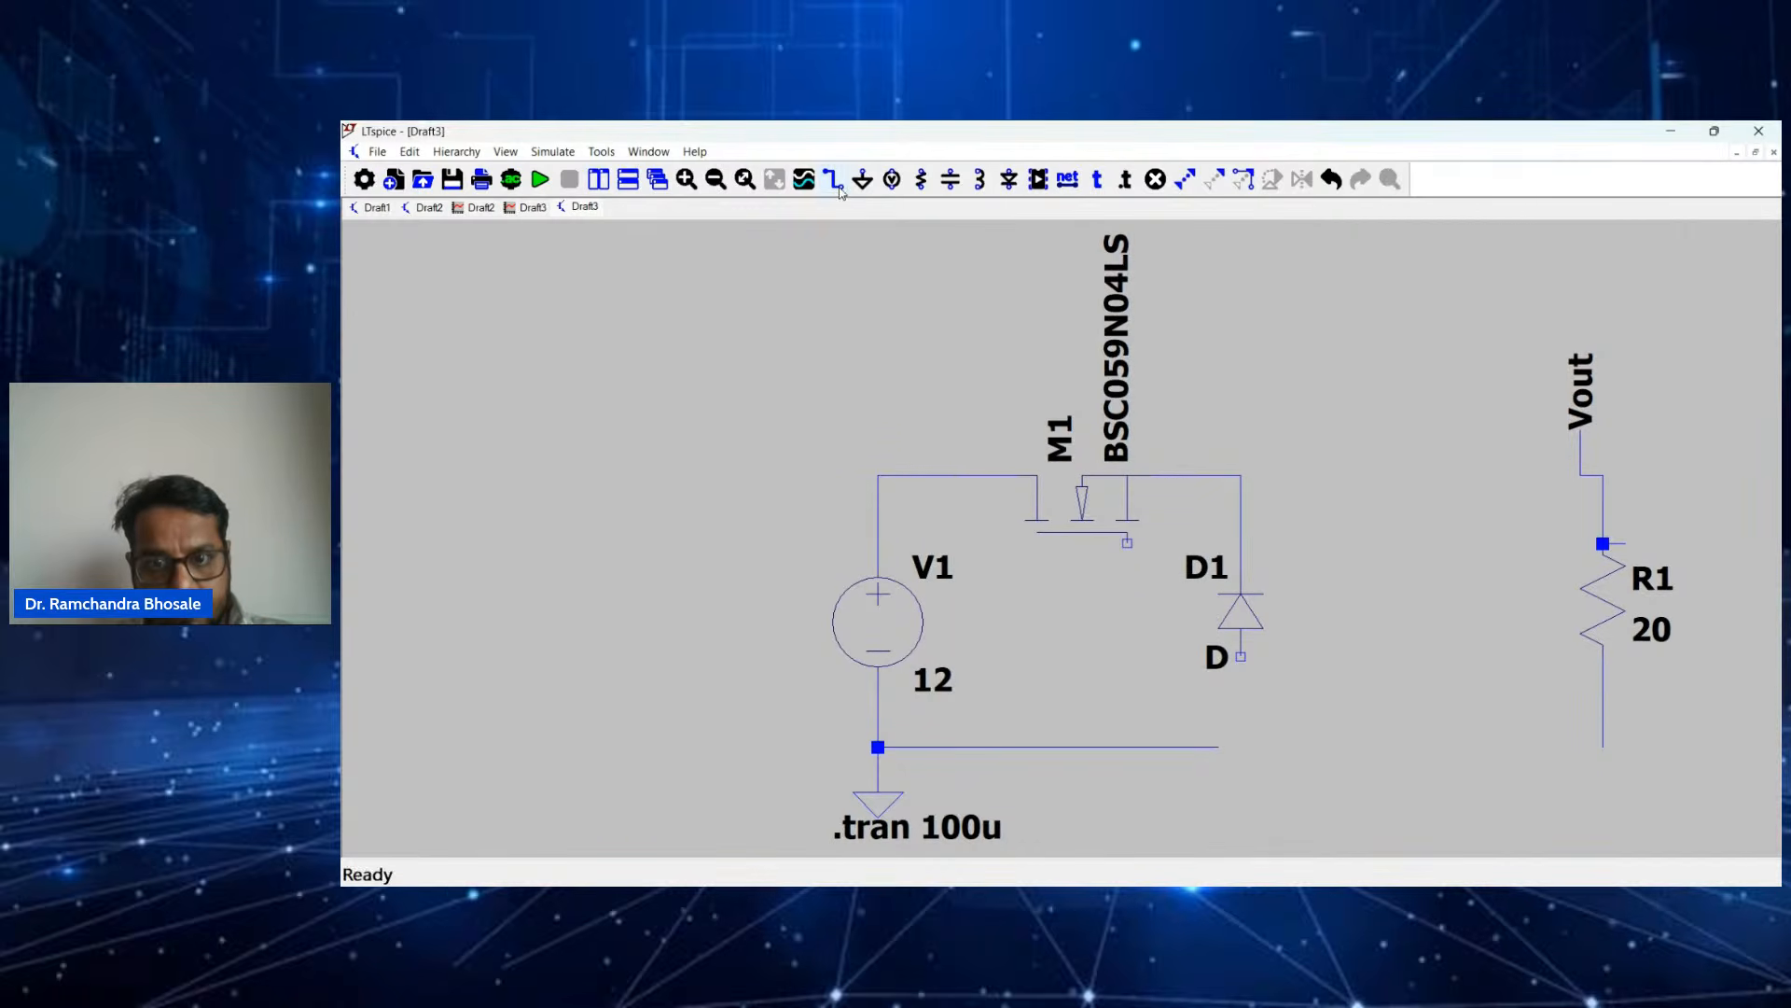
click(1241, 657)
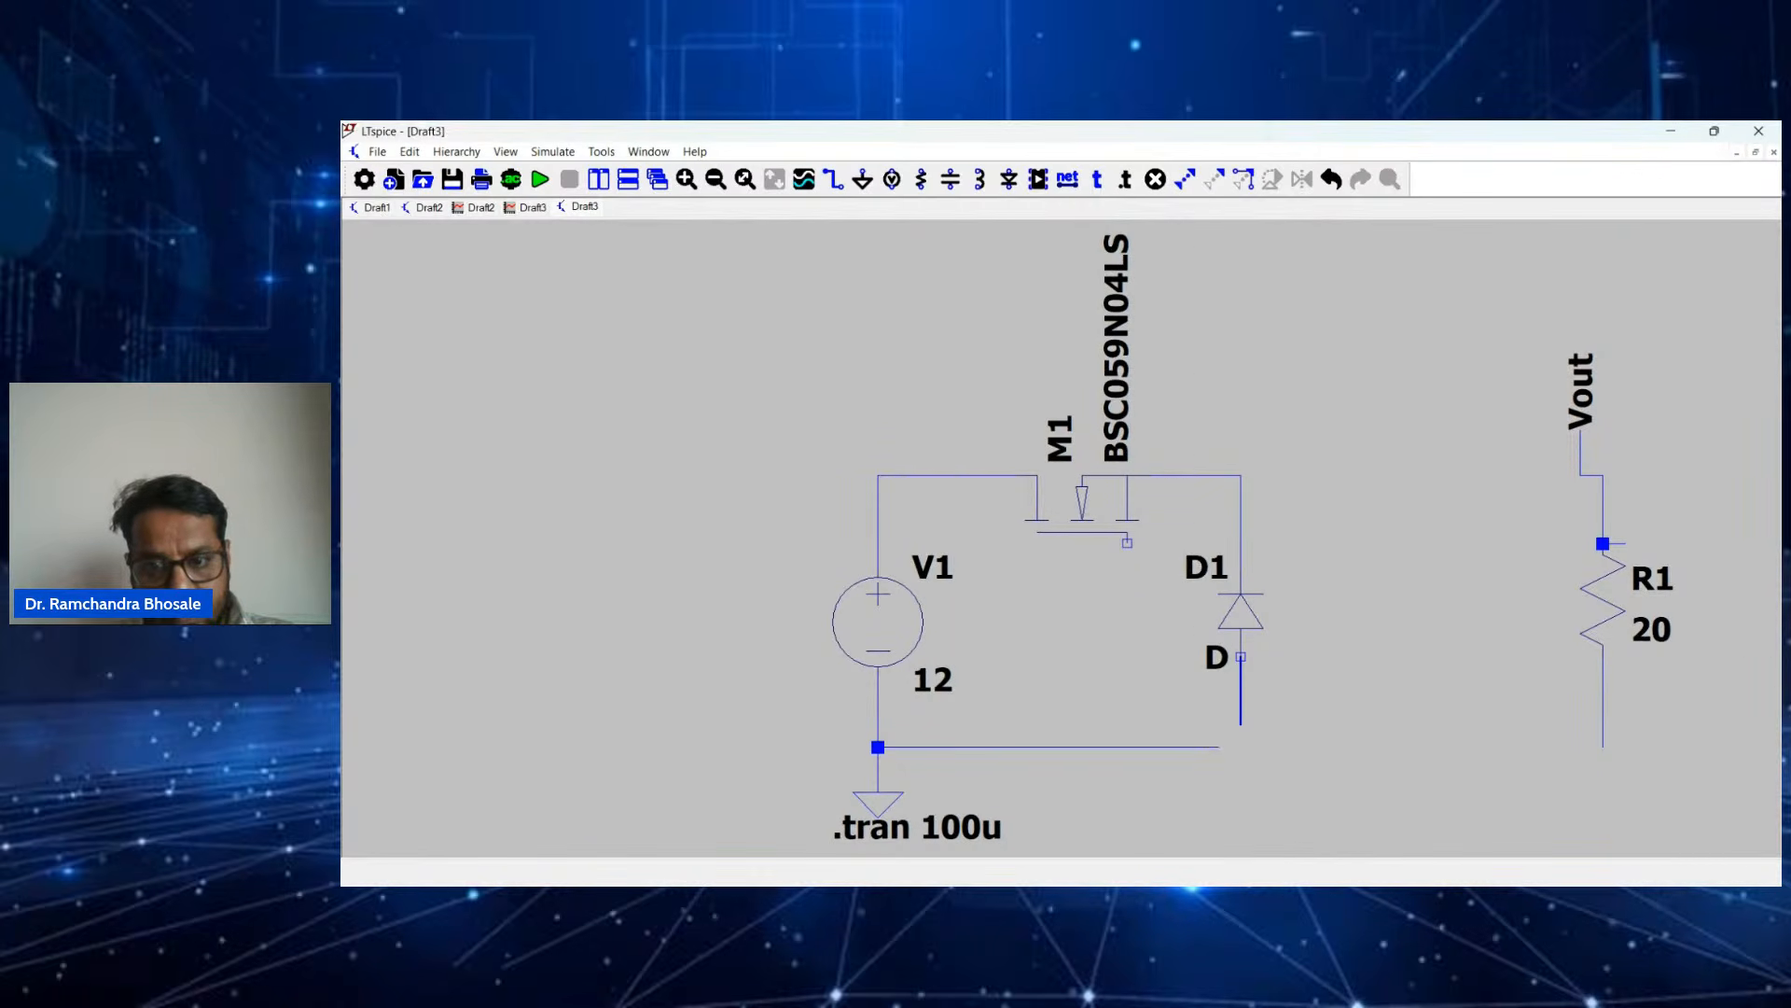
click(1241, 746)
click(1196, 747)
right_click(1188, 742)
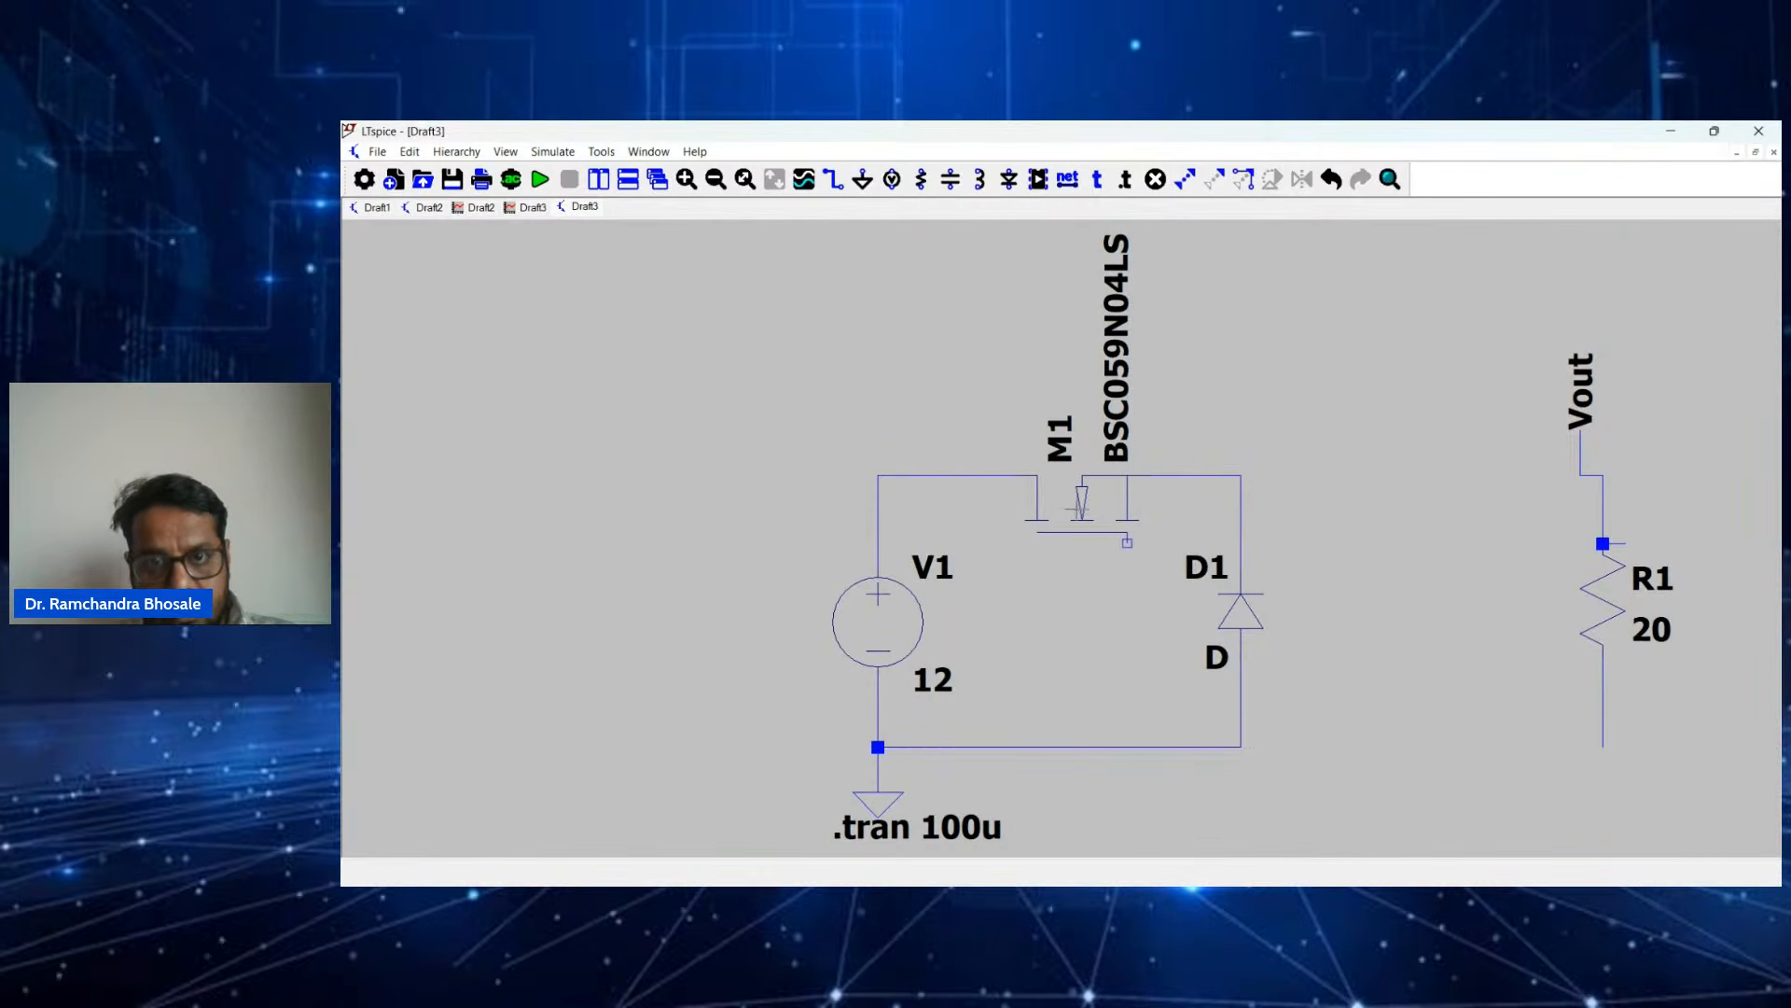
- Add a net label Vs above the node joining M1's source and D1's cathode, and wire it to that node
click(1072, 184)
text(Vs)
key(Return)
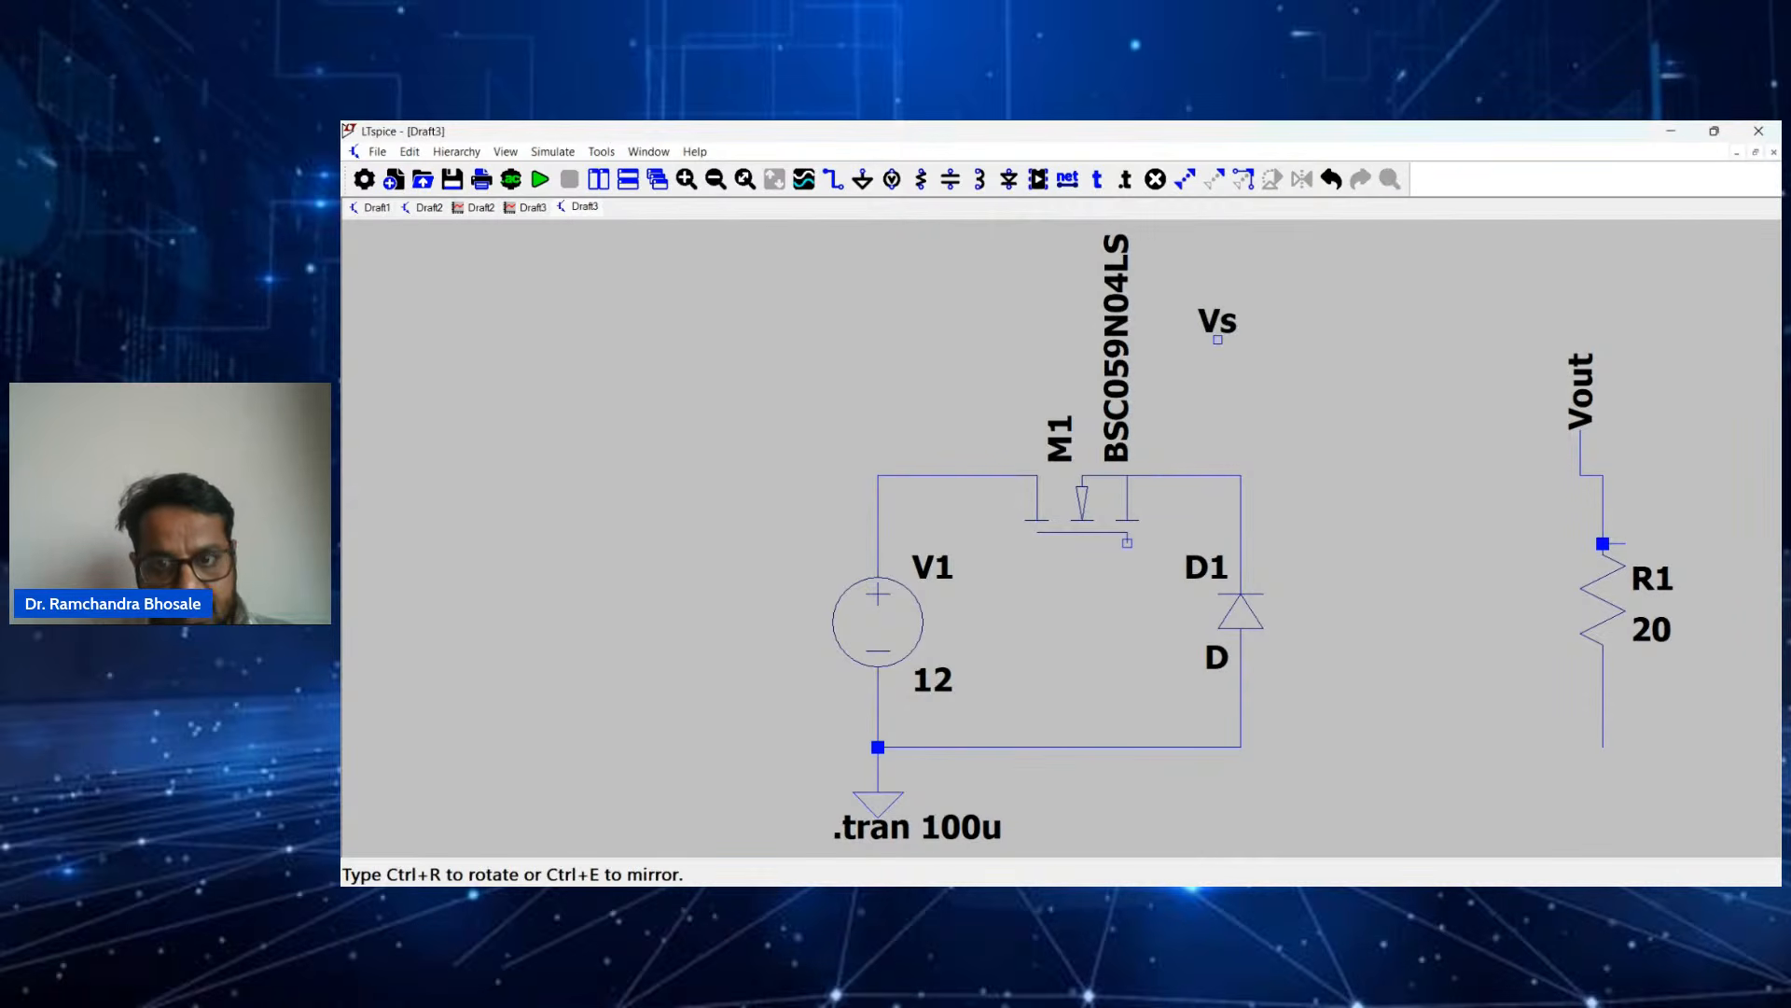
click(1240, 430)
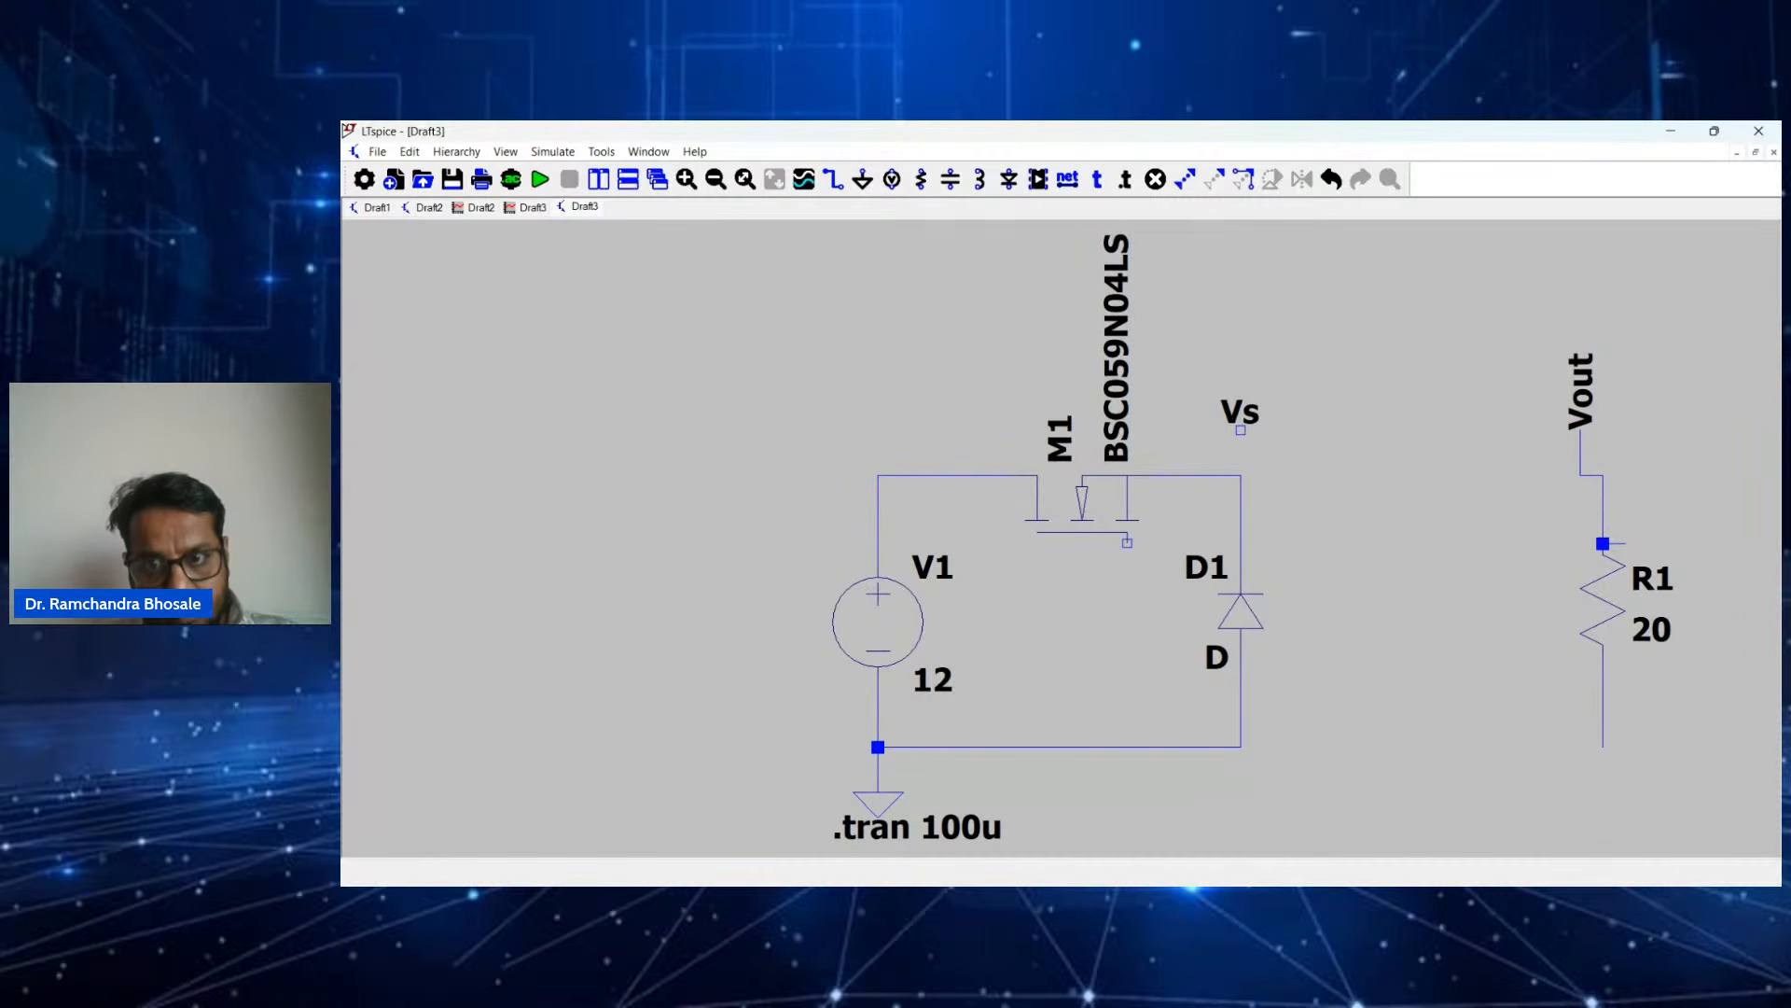
click(836, 181)
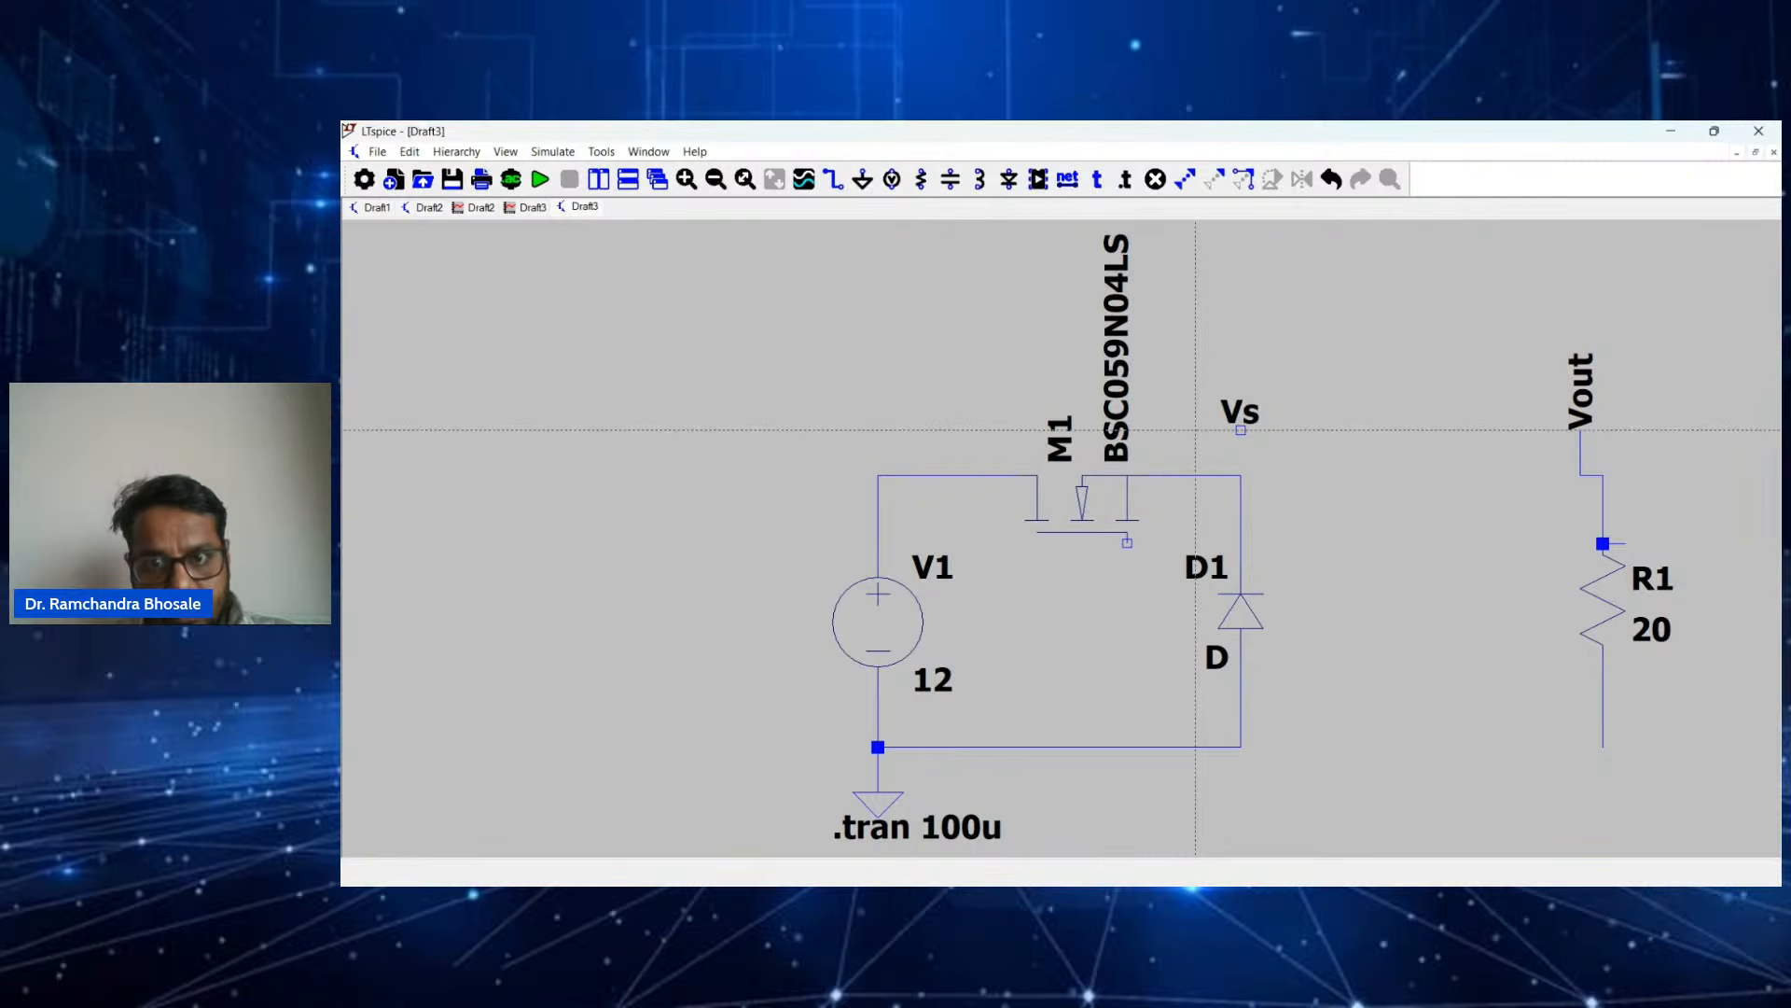
click(1241, 430)
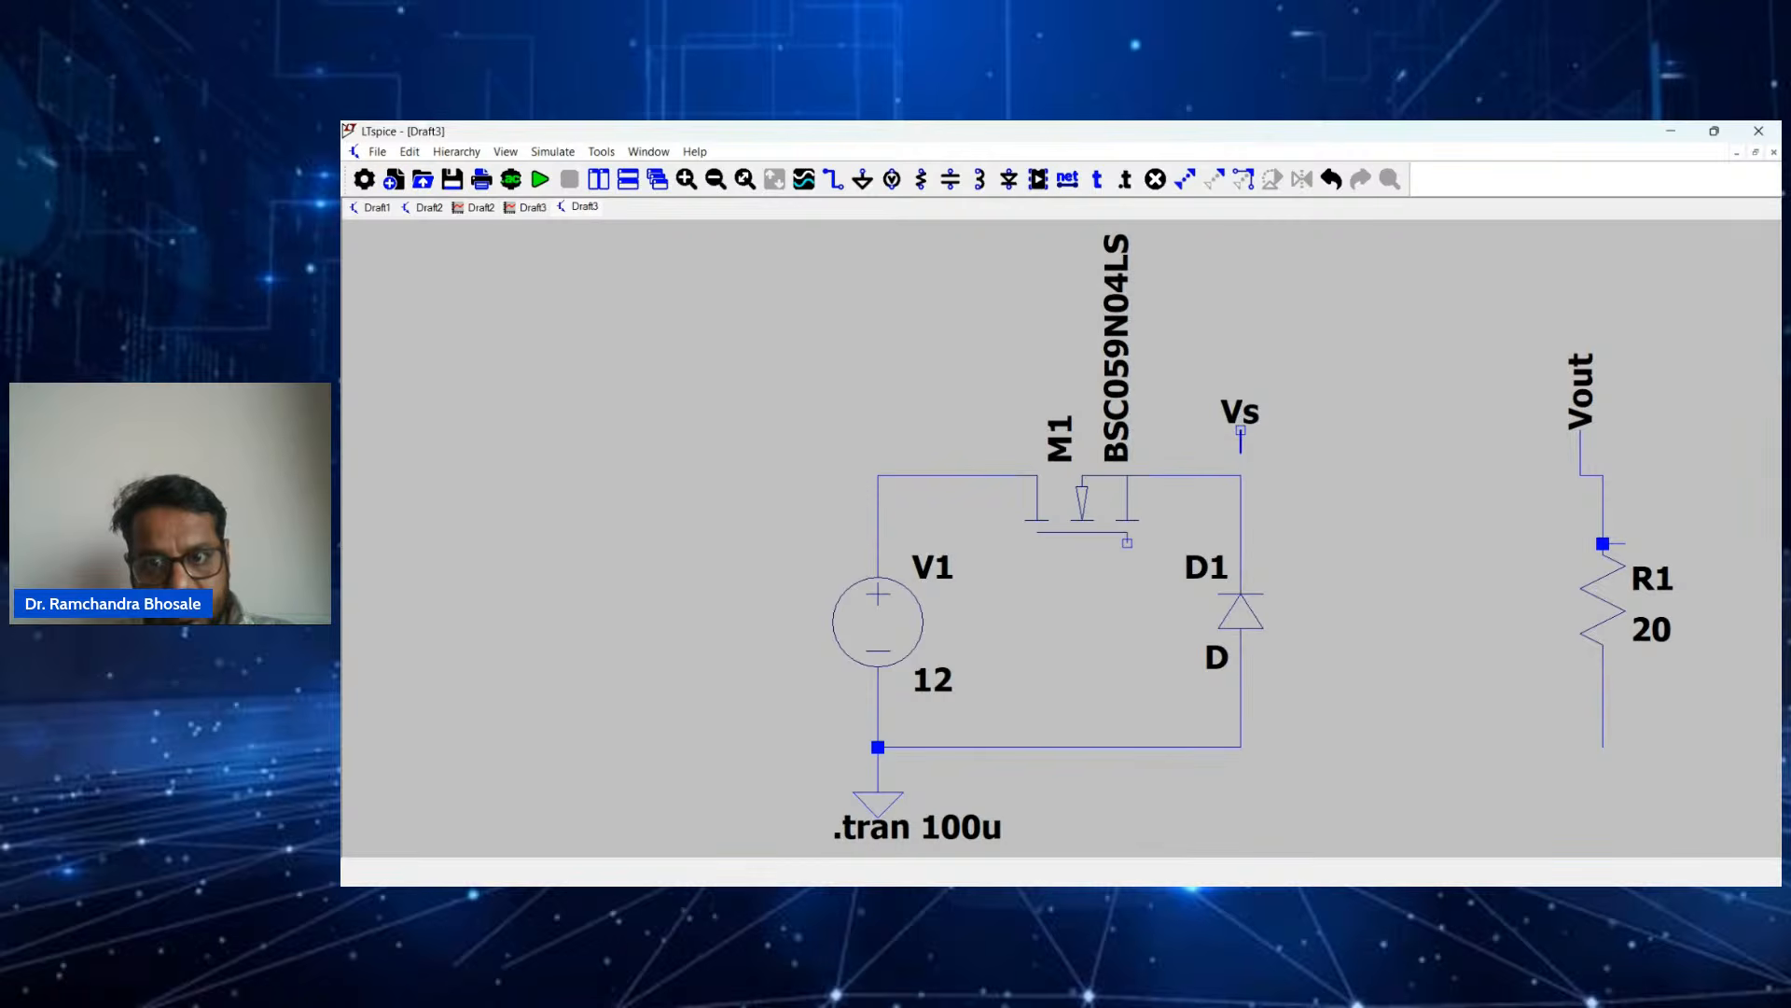
click(1240, 475)
key(Escape)
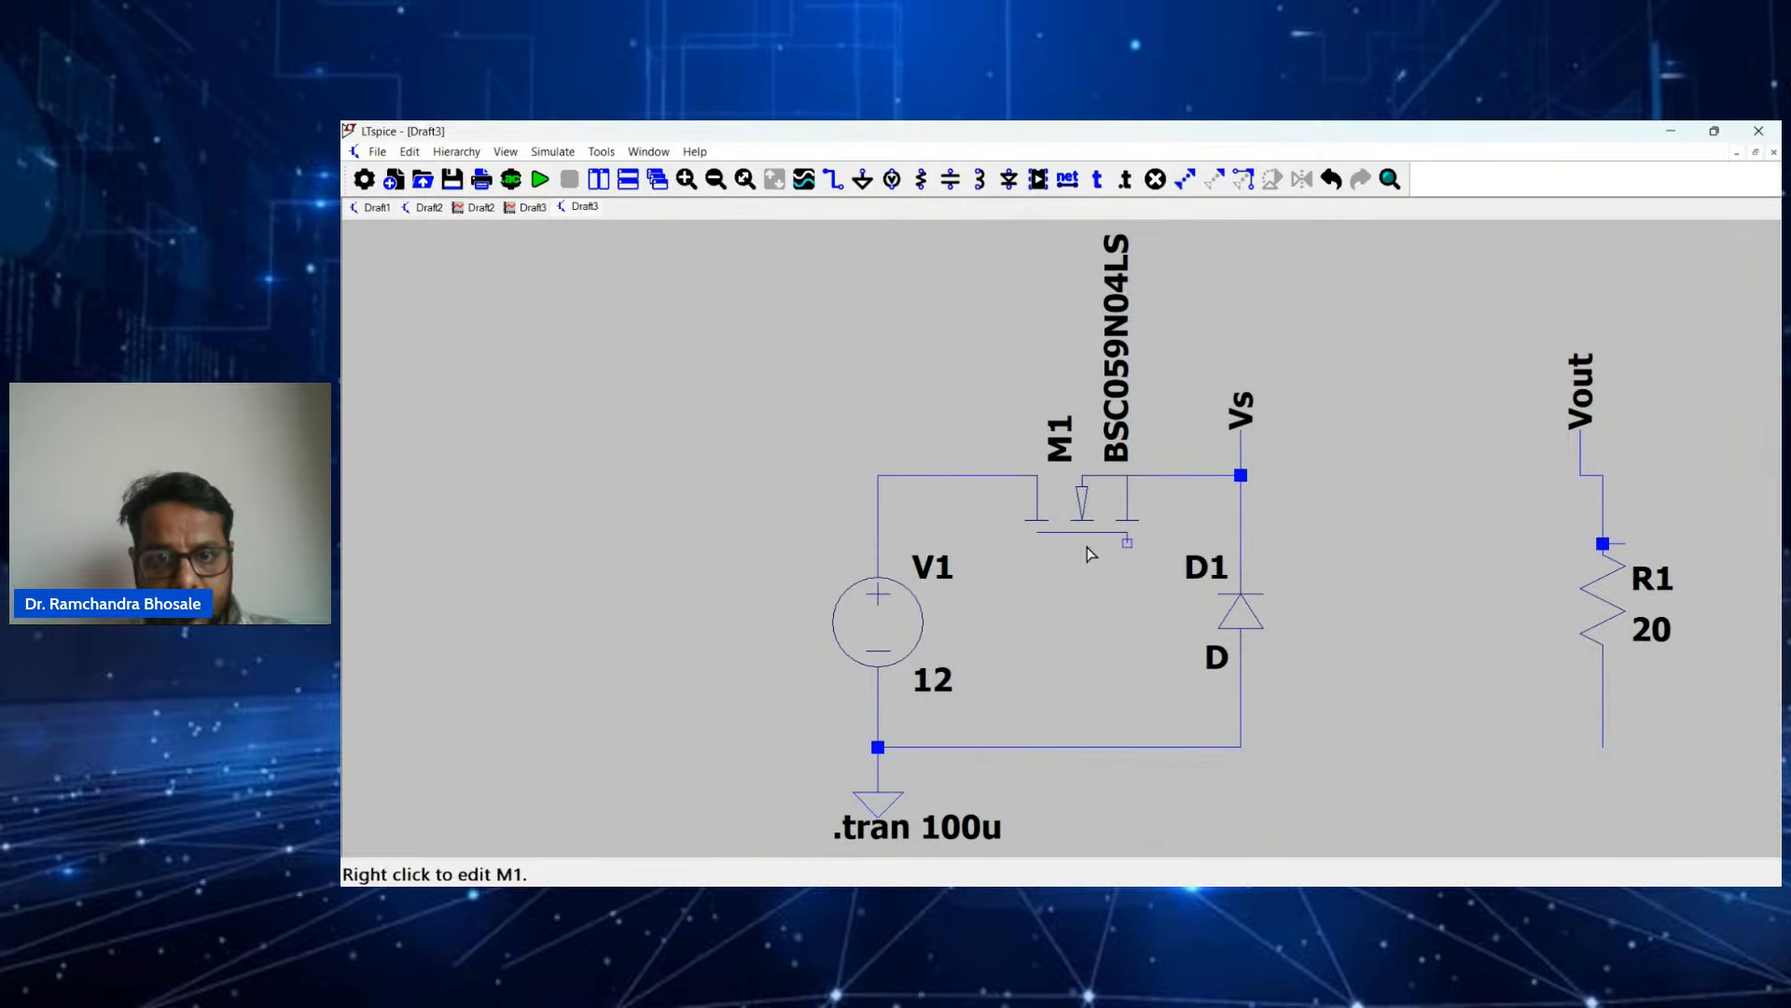
- Try to simulate the circuit with the generic diode model for D1, and stop the run
click(539, 180)
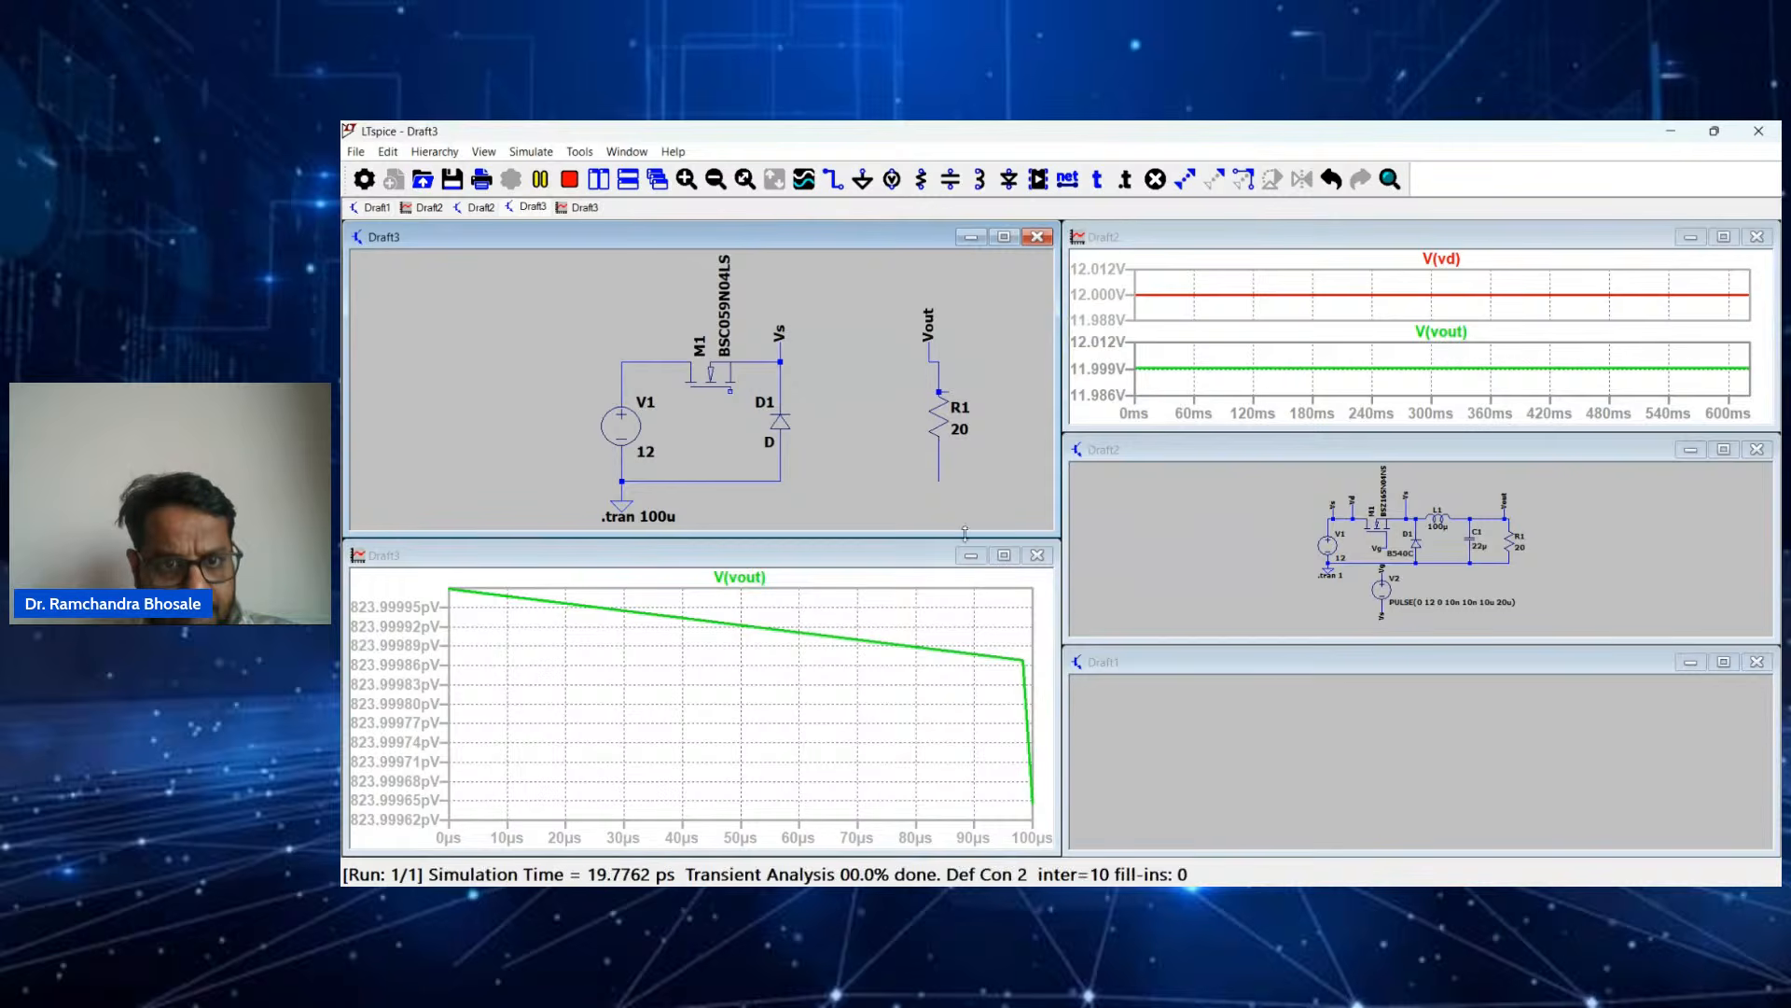
click(1003, 236)
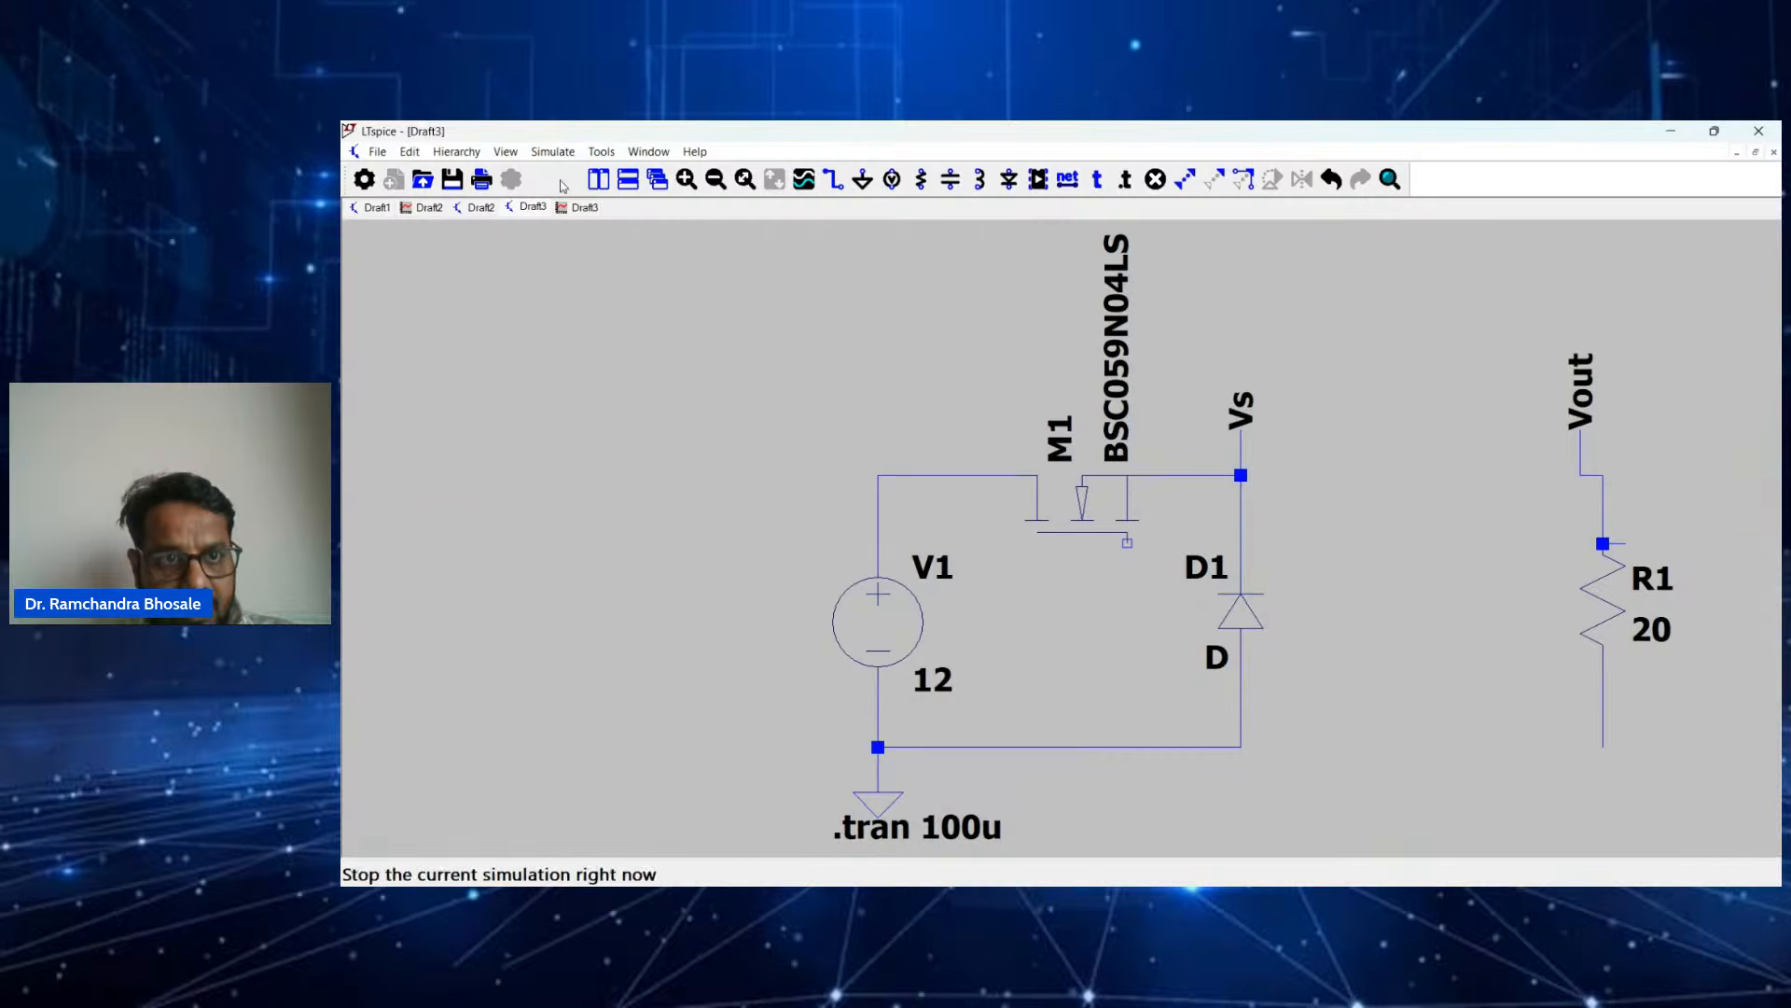
click(597, 180)
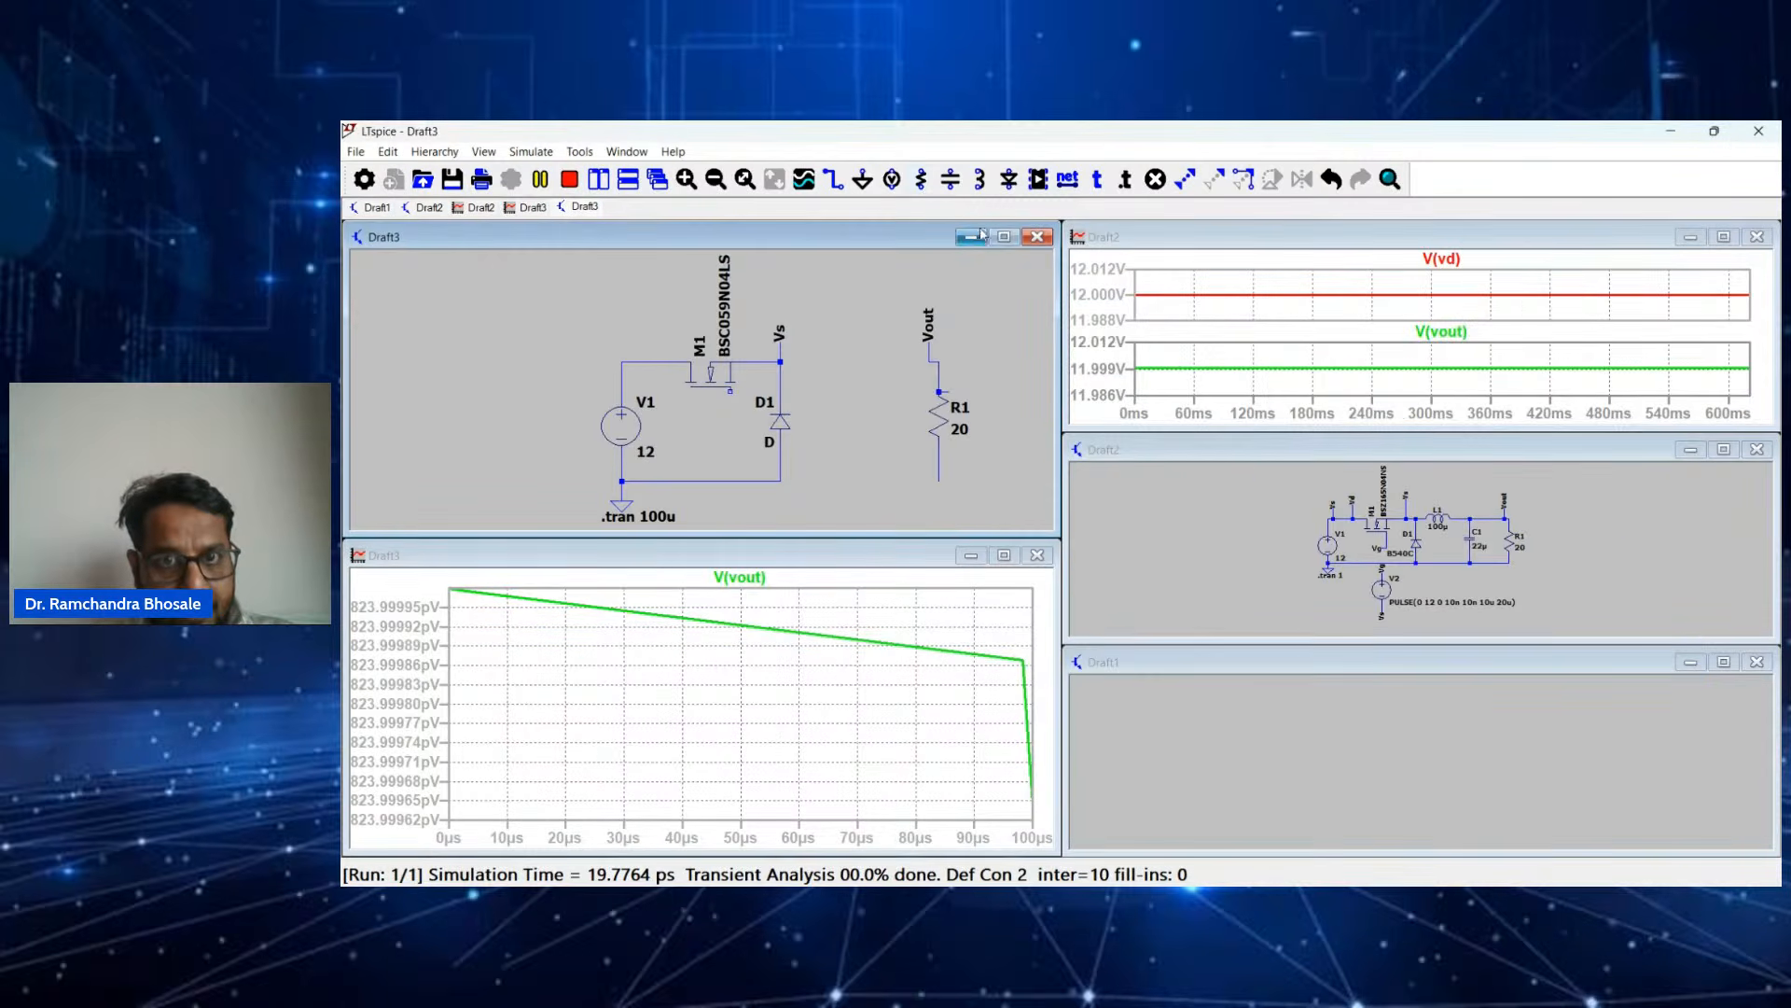
click(1000, 236)
click(570, 181)
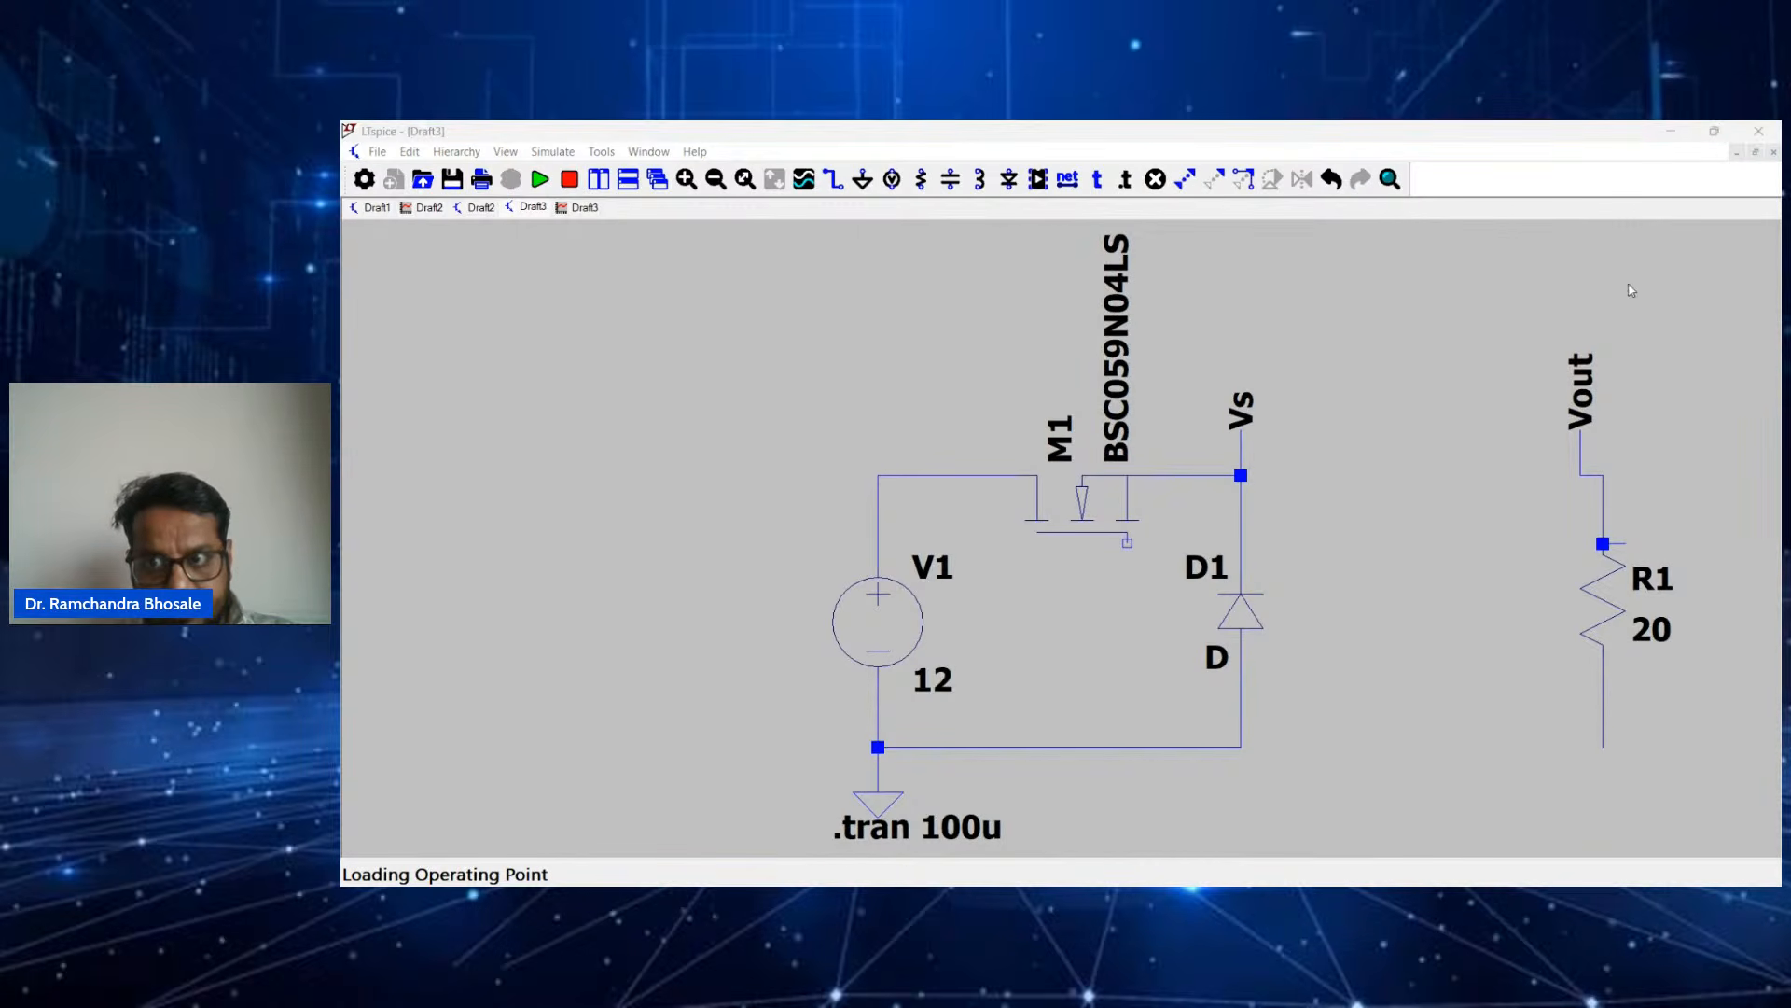
- Assign the B540C model to diode D1 and rerun the transient simulation
right_click(1246, 623)
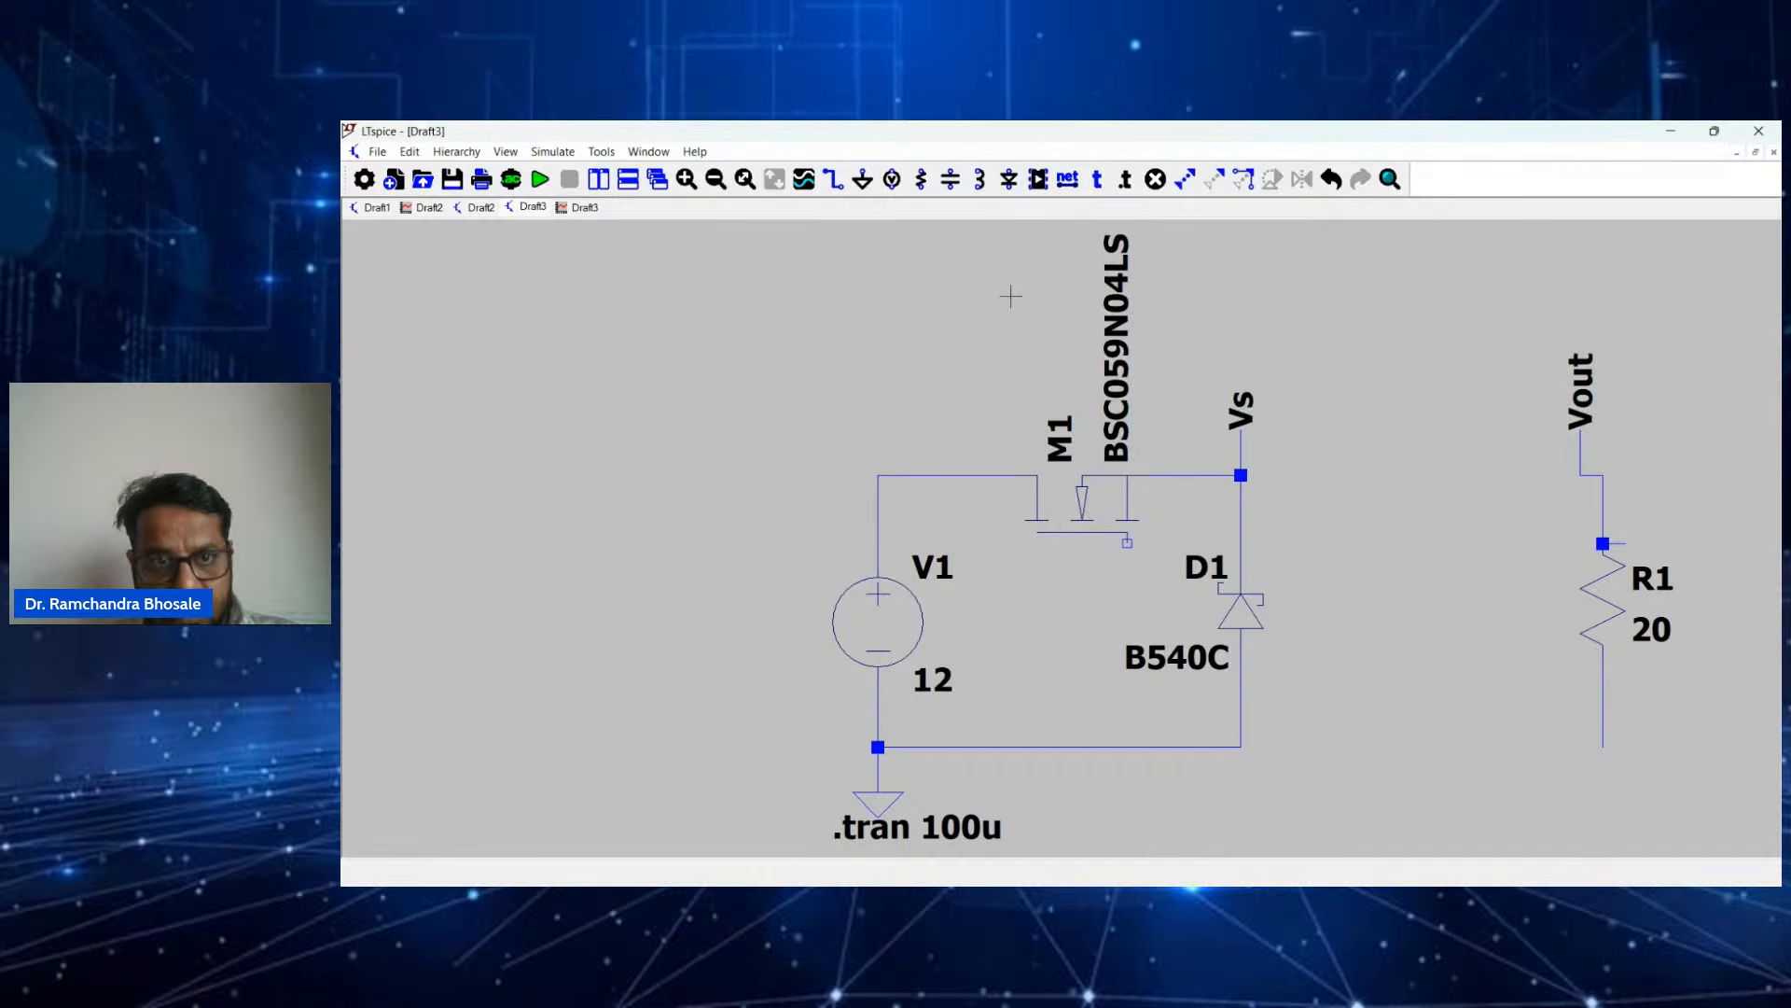
click(539, 179)
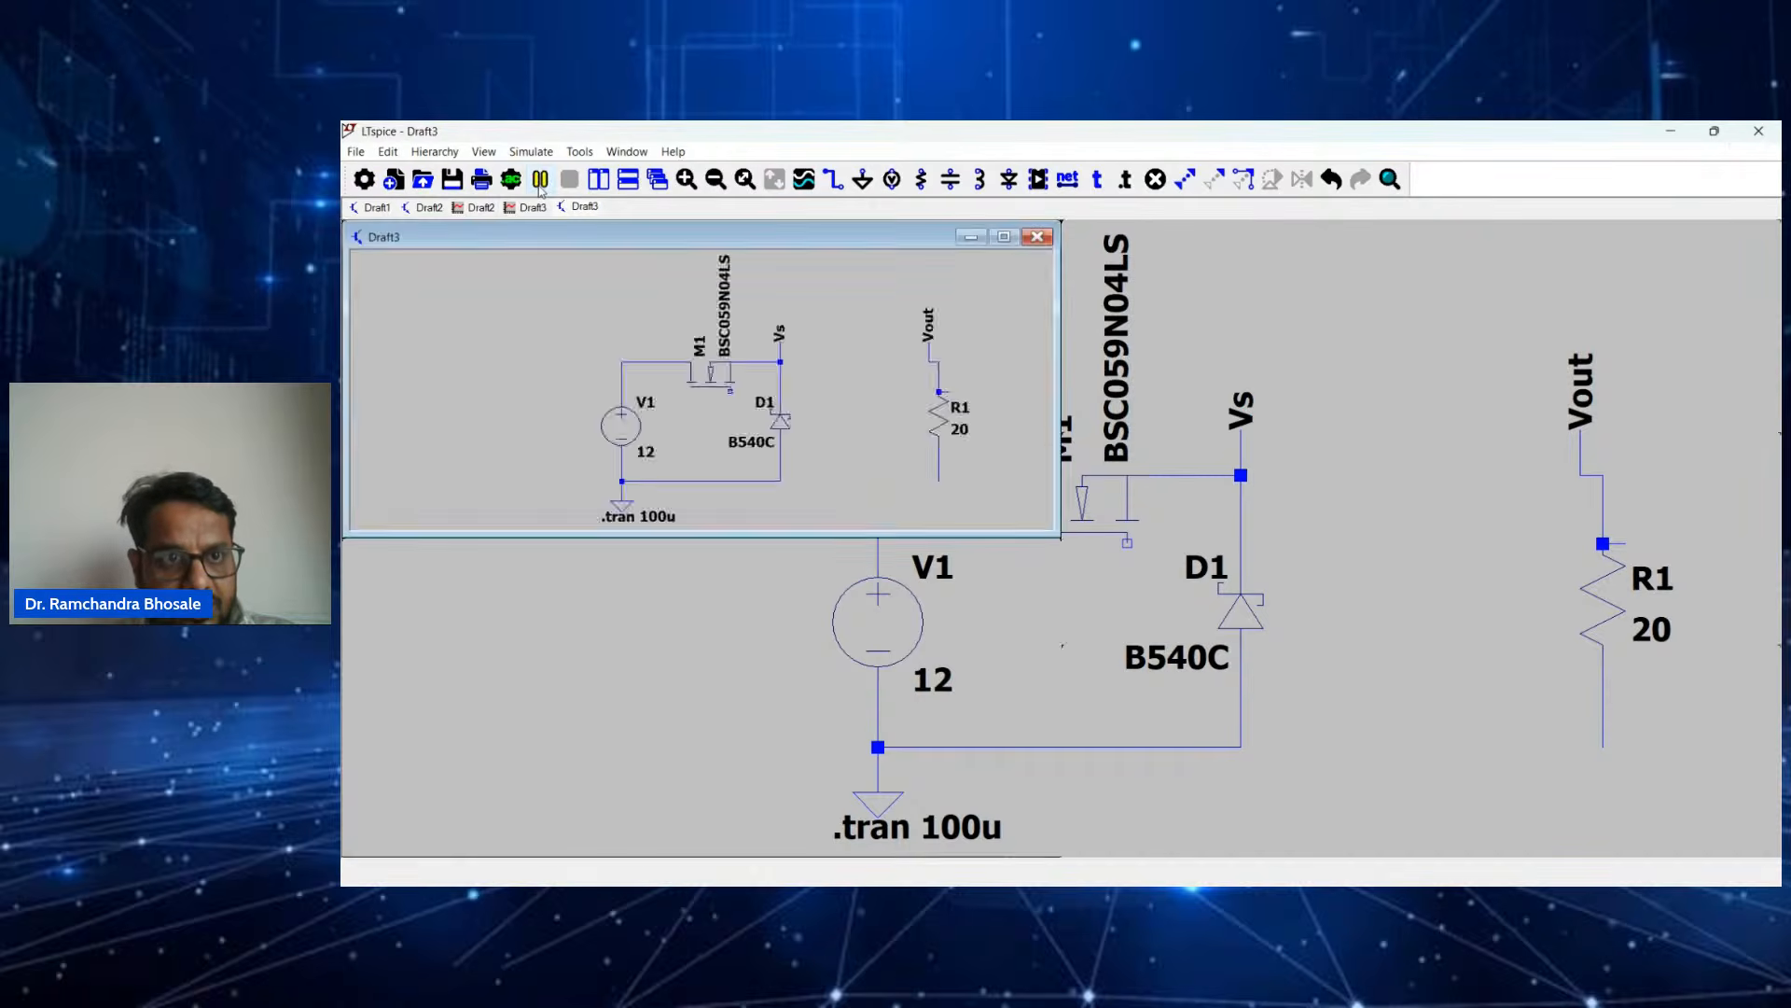
- Plot the voltage at Vs, inspect the enlarged waveform and return to the Draft3 schematic
click(781, 360)
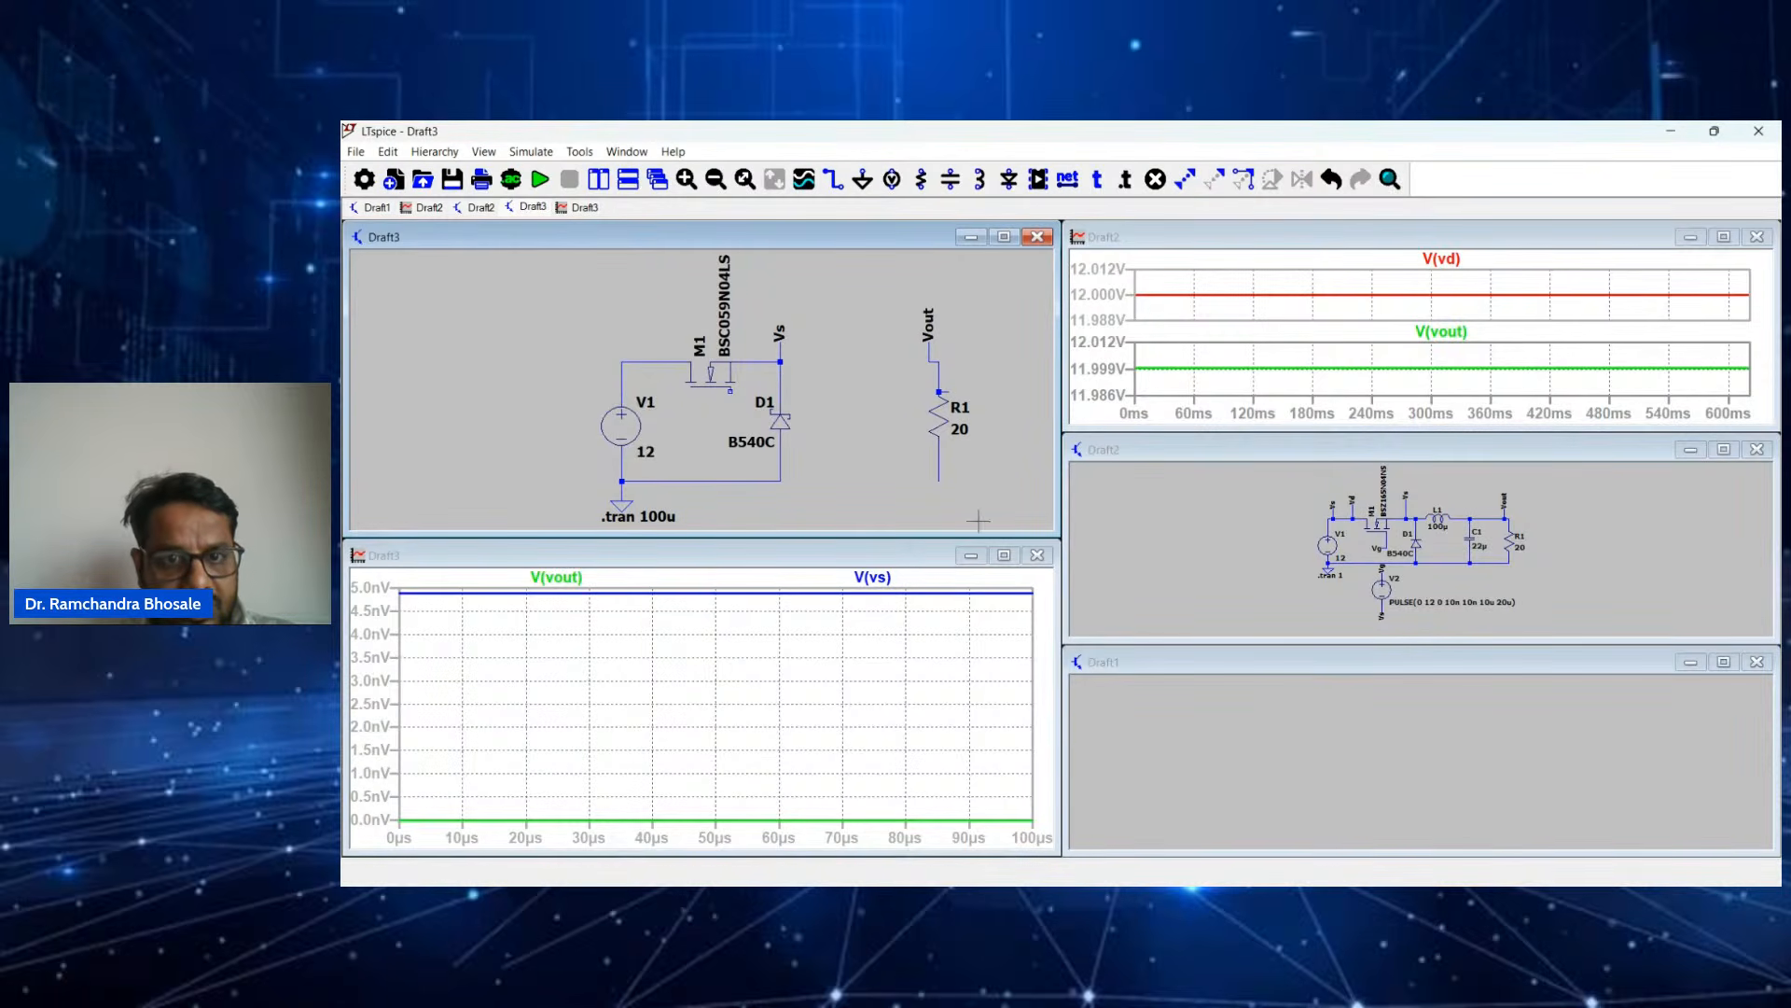
click(1004, 555)
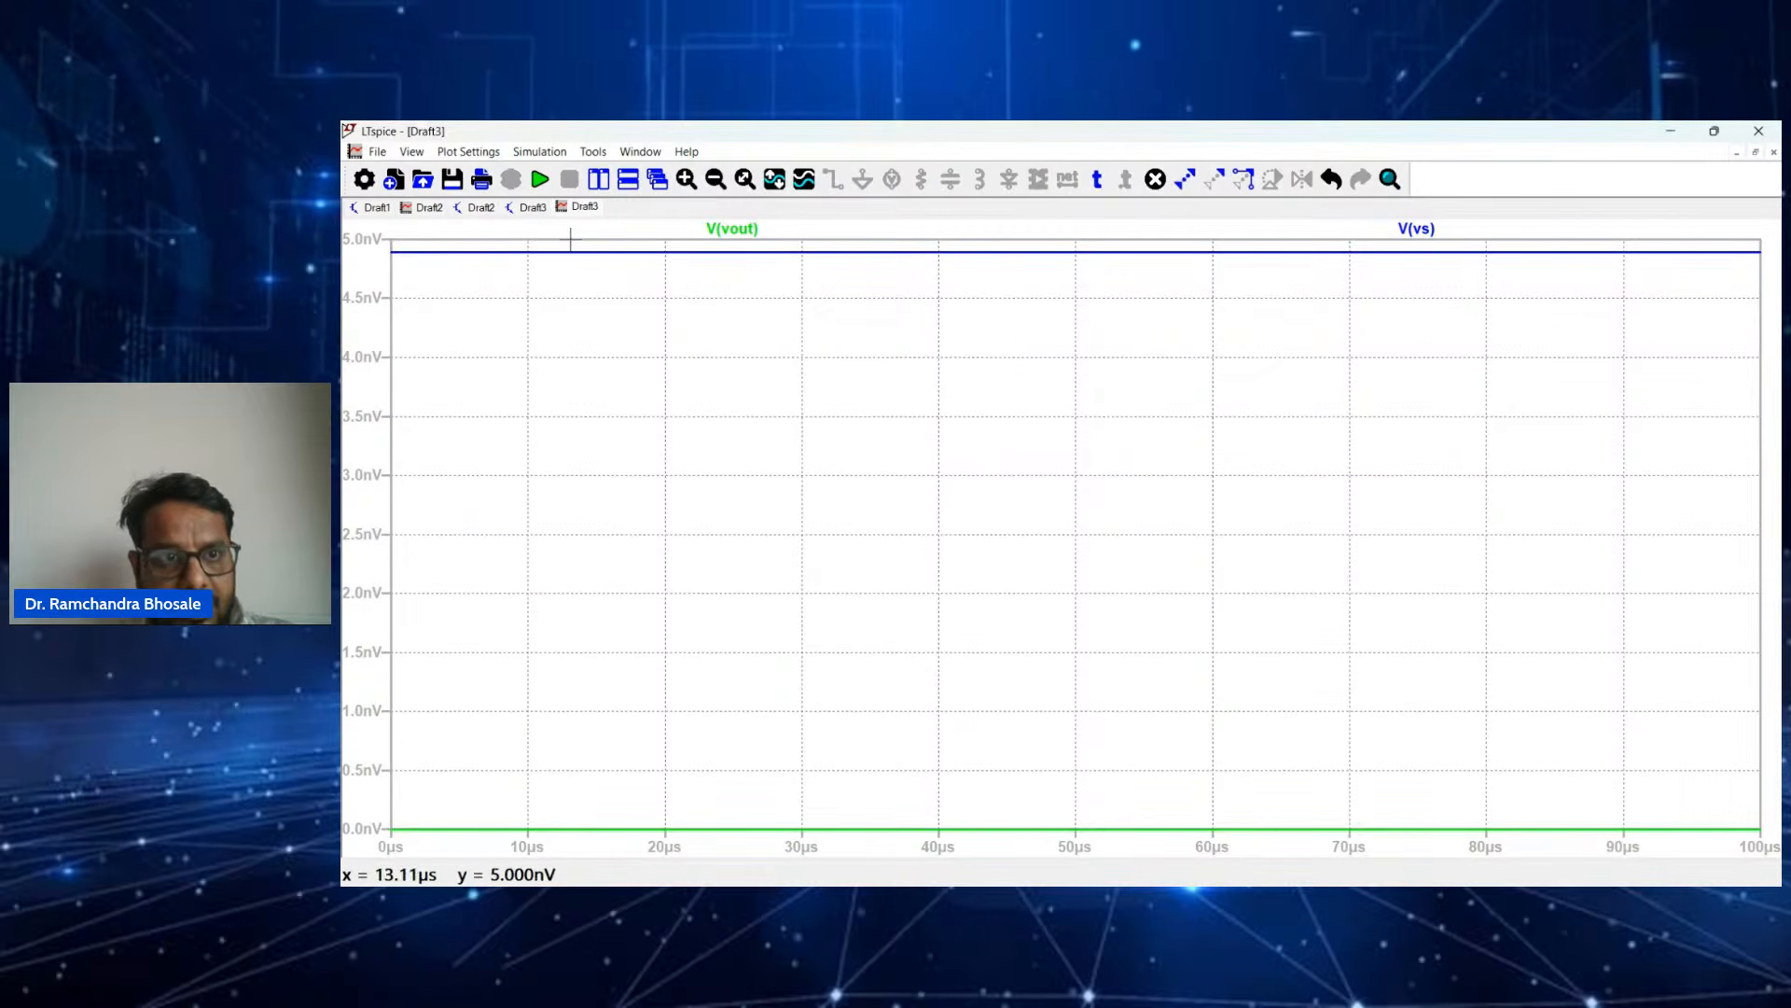
click(531, 207)
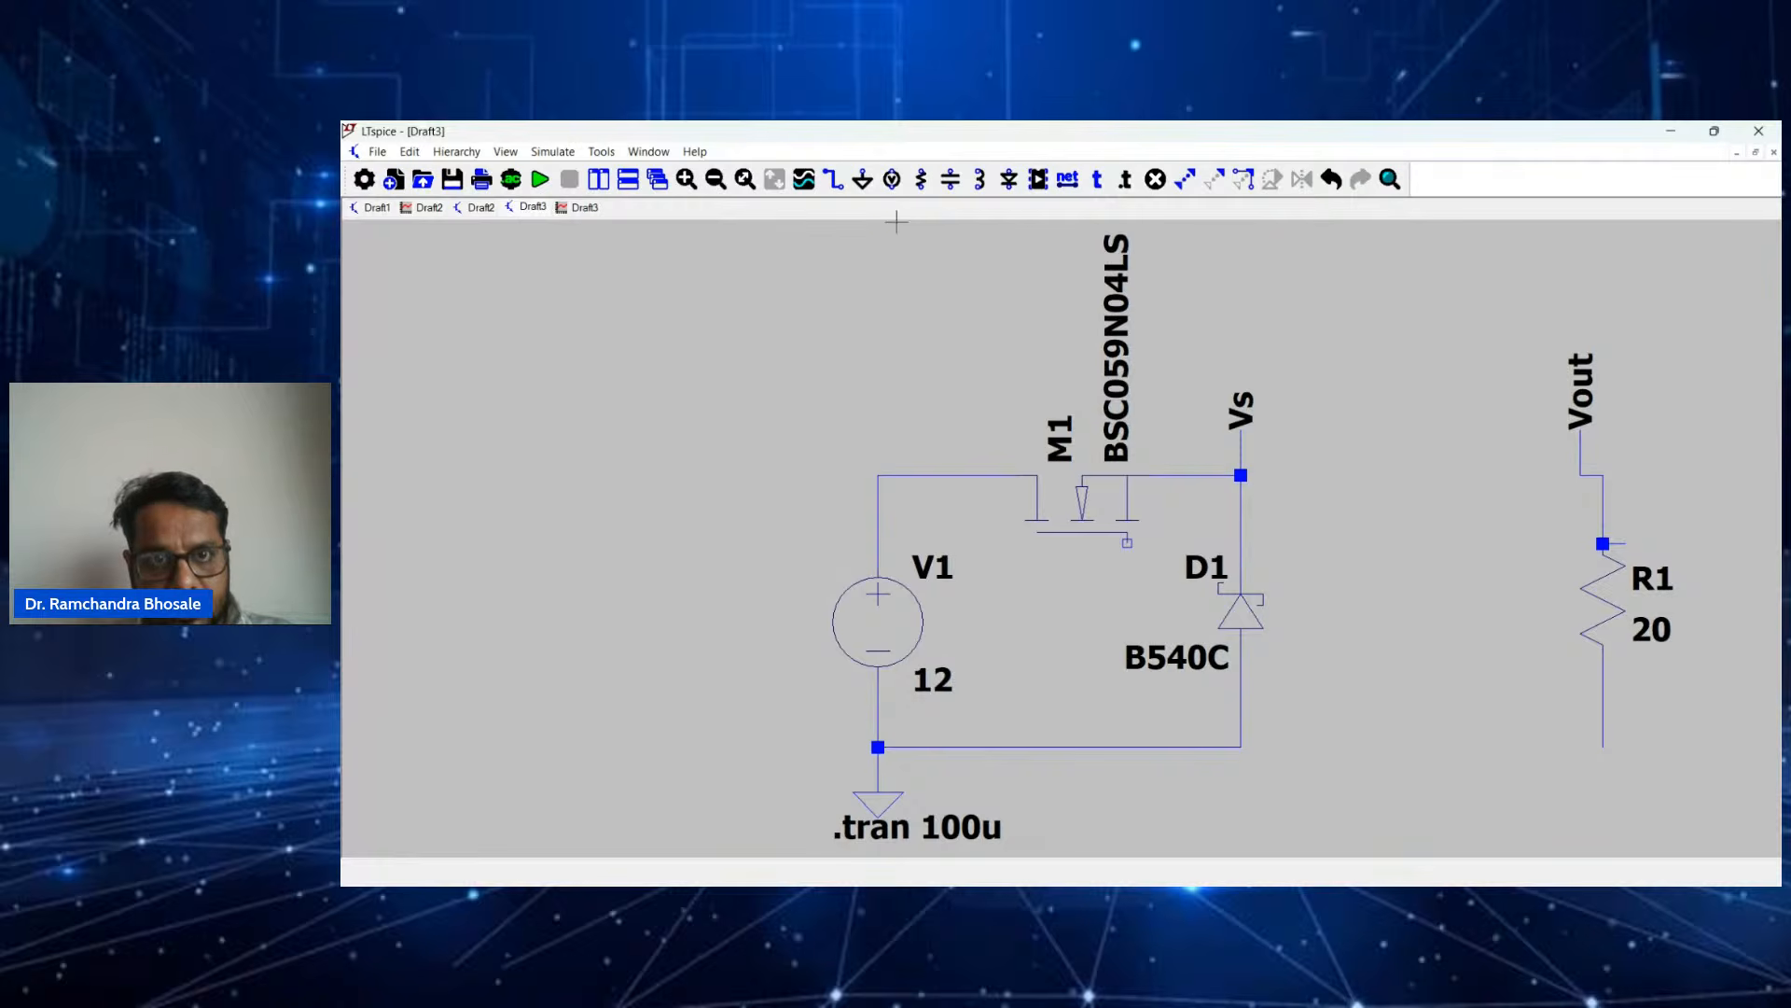
- Place inductor L1 horizontally between the Vs and Vout nodes and wire both its ends to them
click(979, 178)
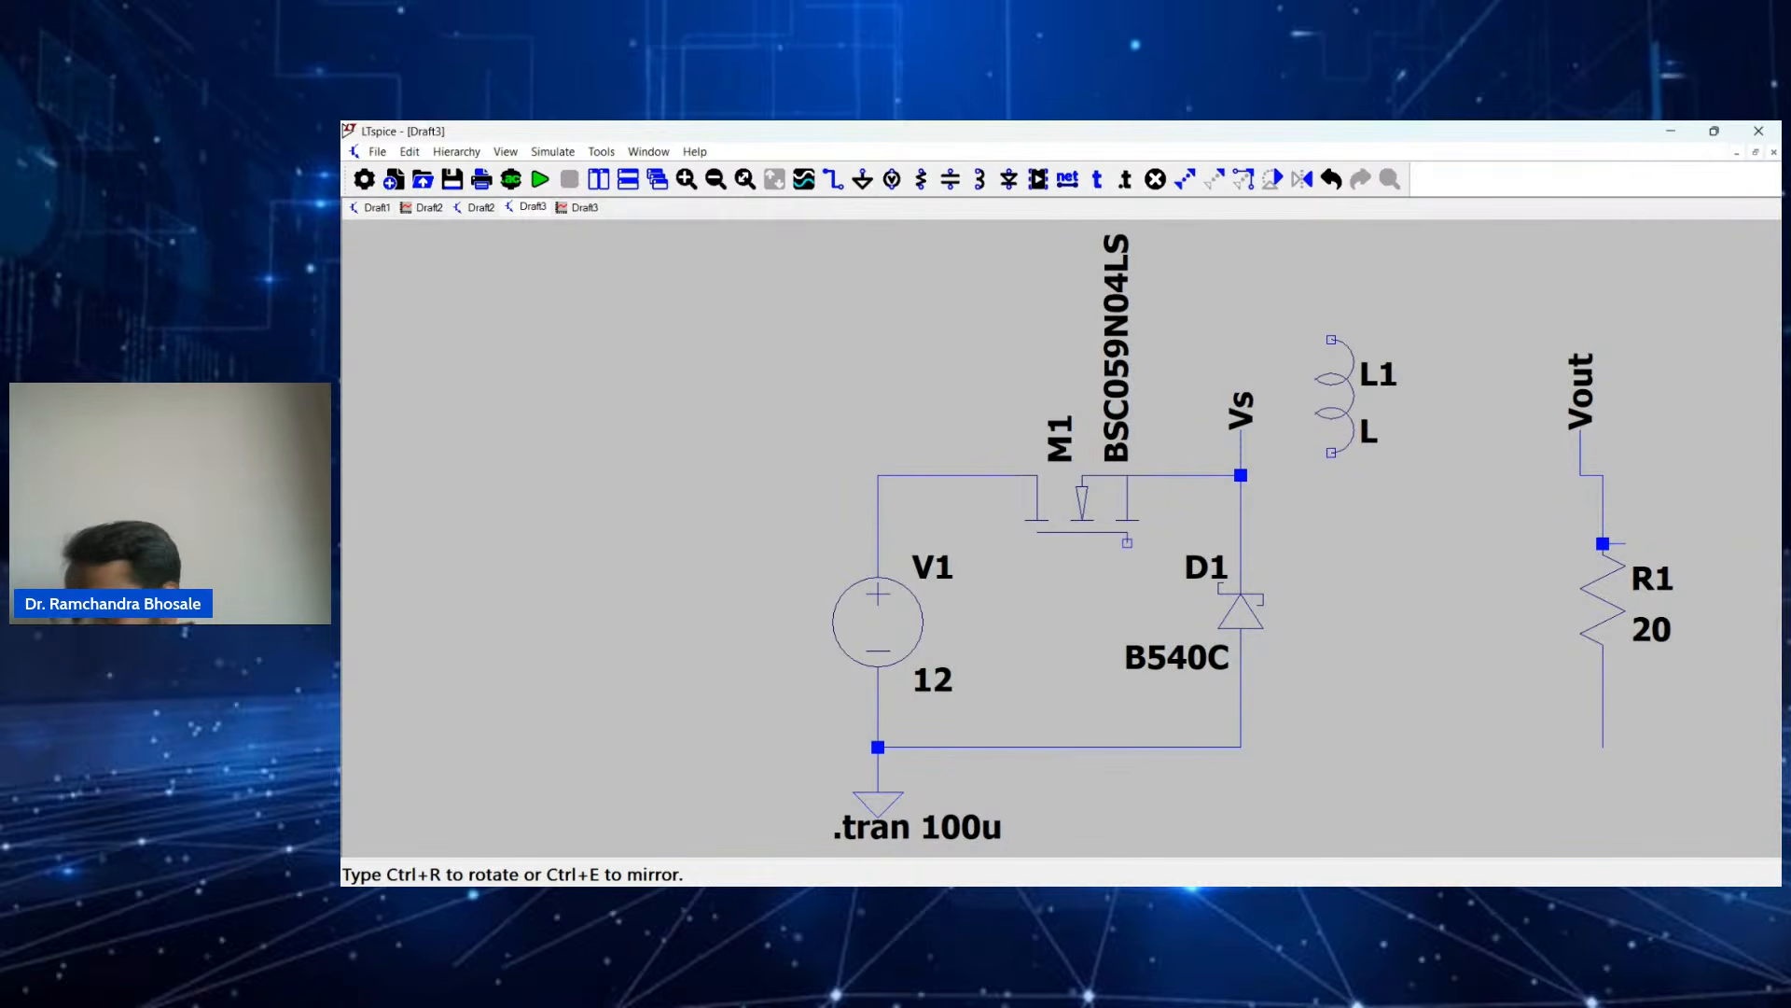
key(ctrl+r)
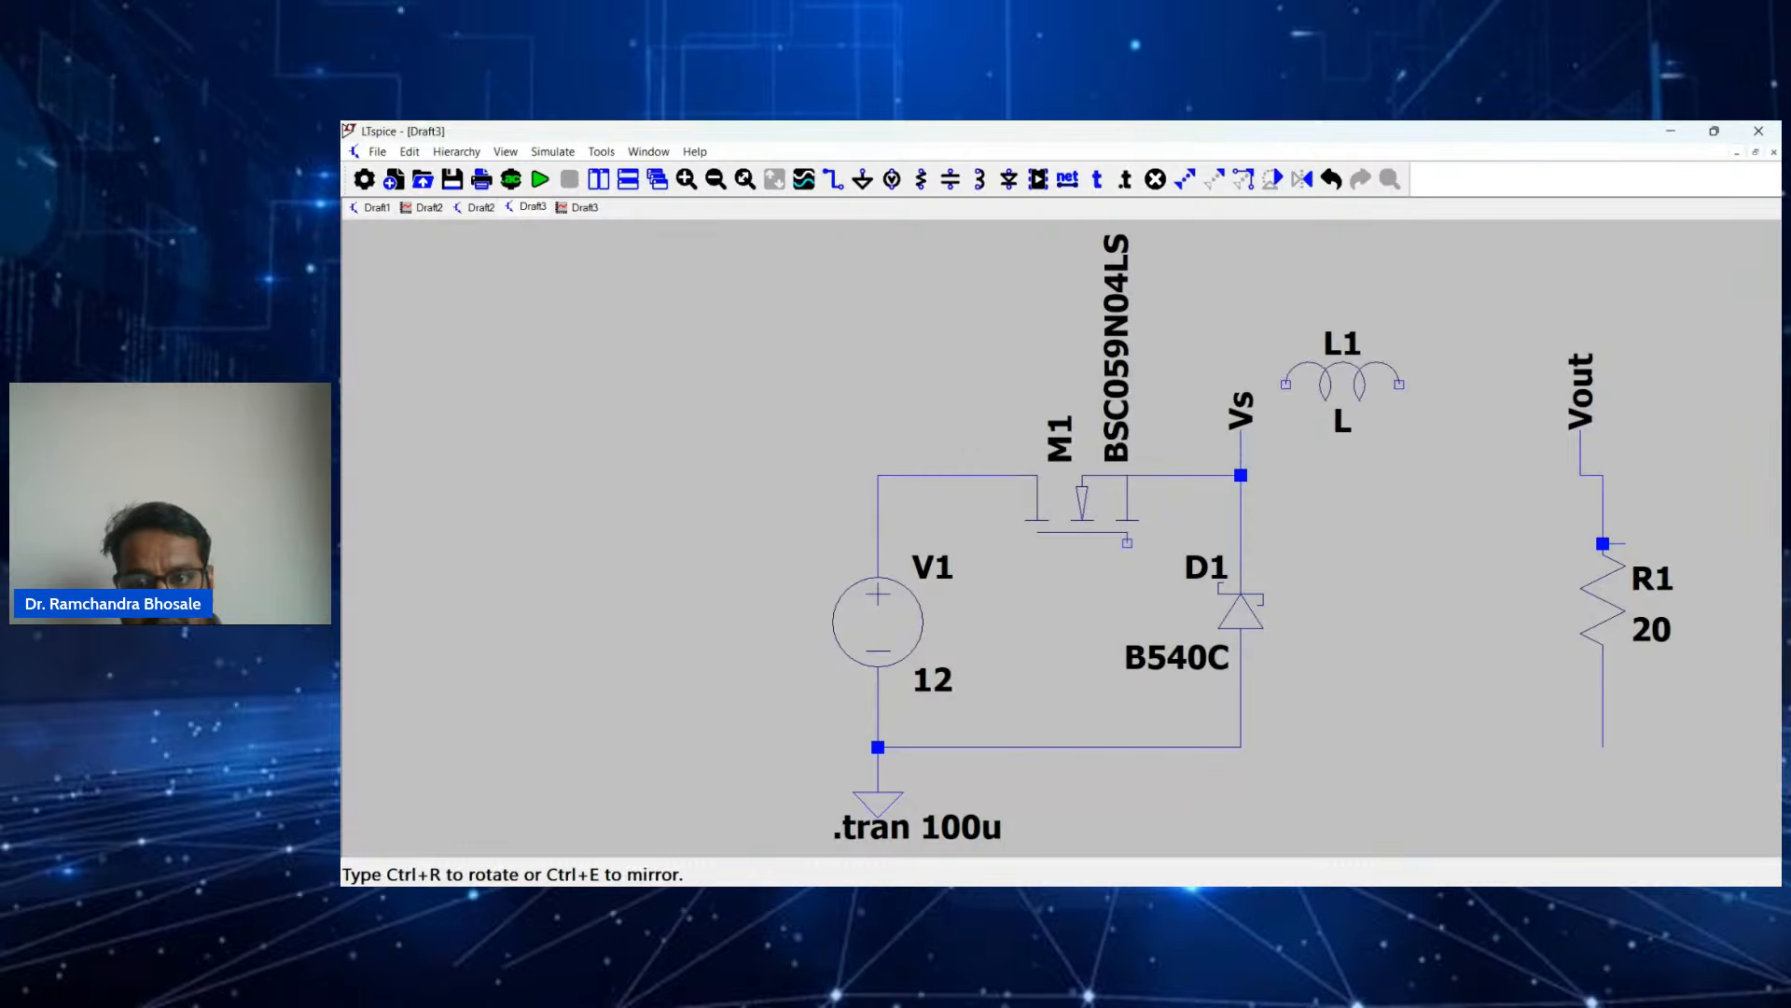
click(1361, 472)
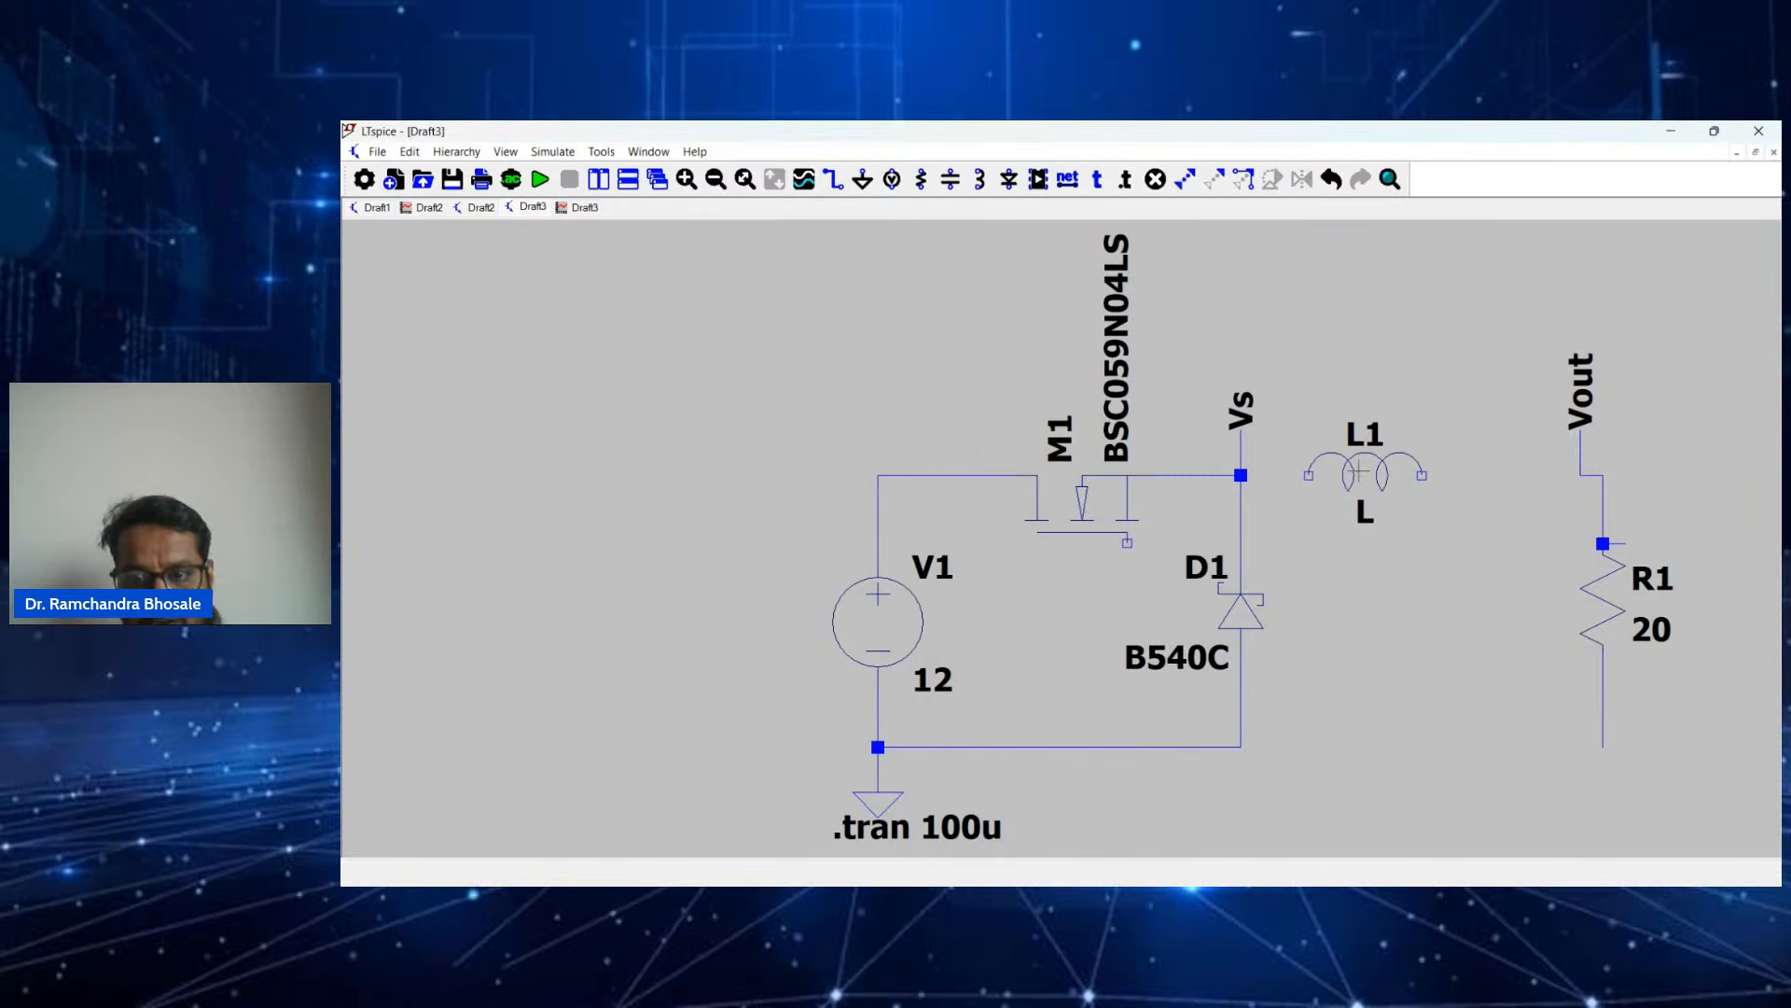
click(833, 180)
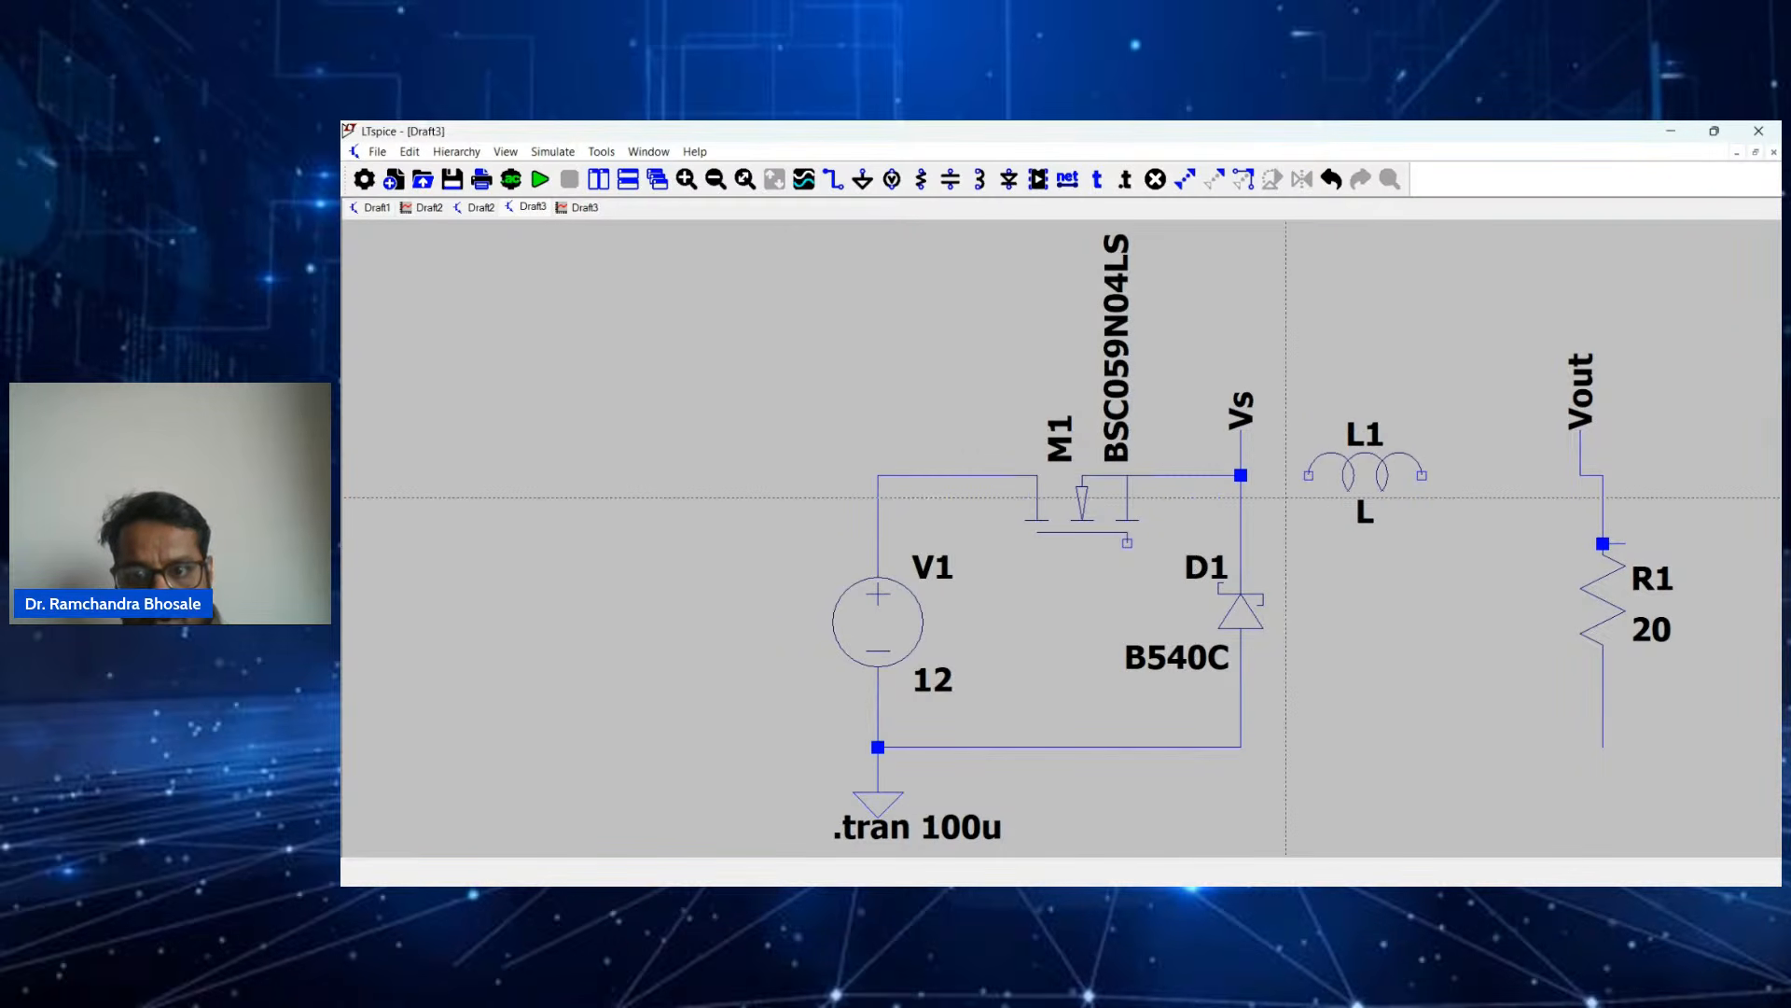
click(1309, 476)
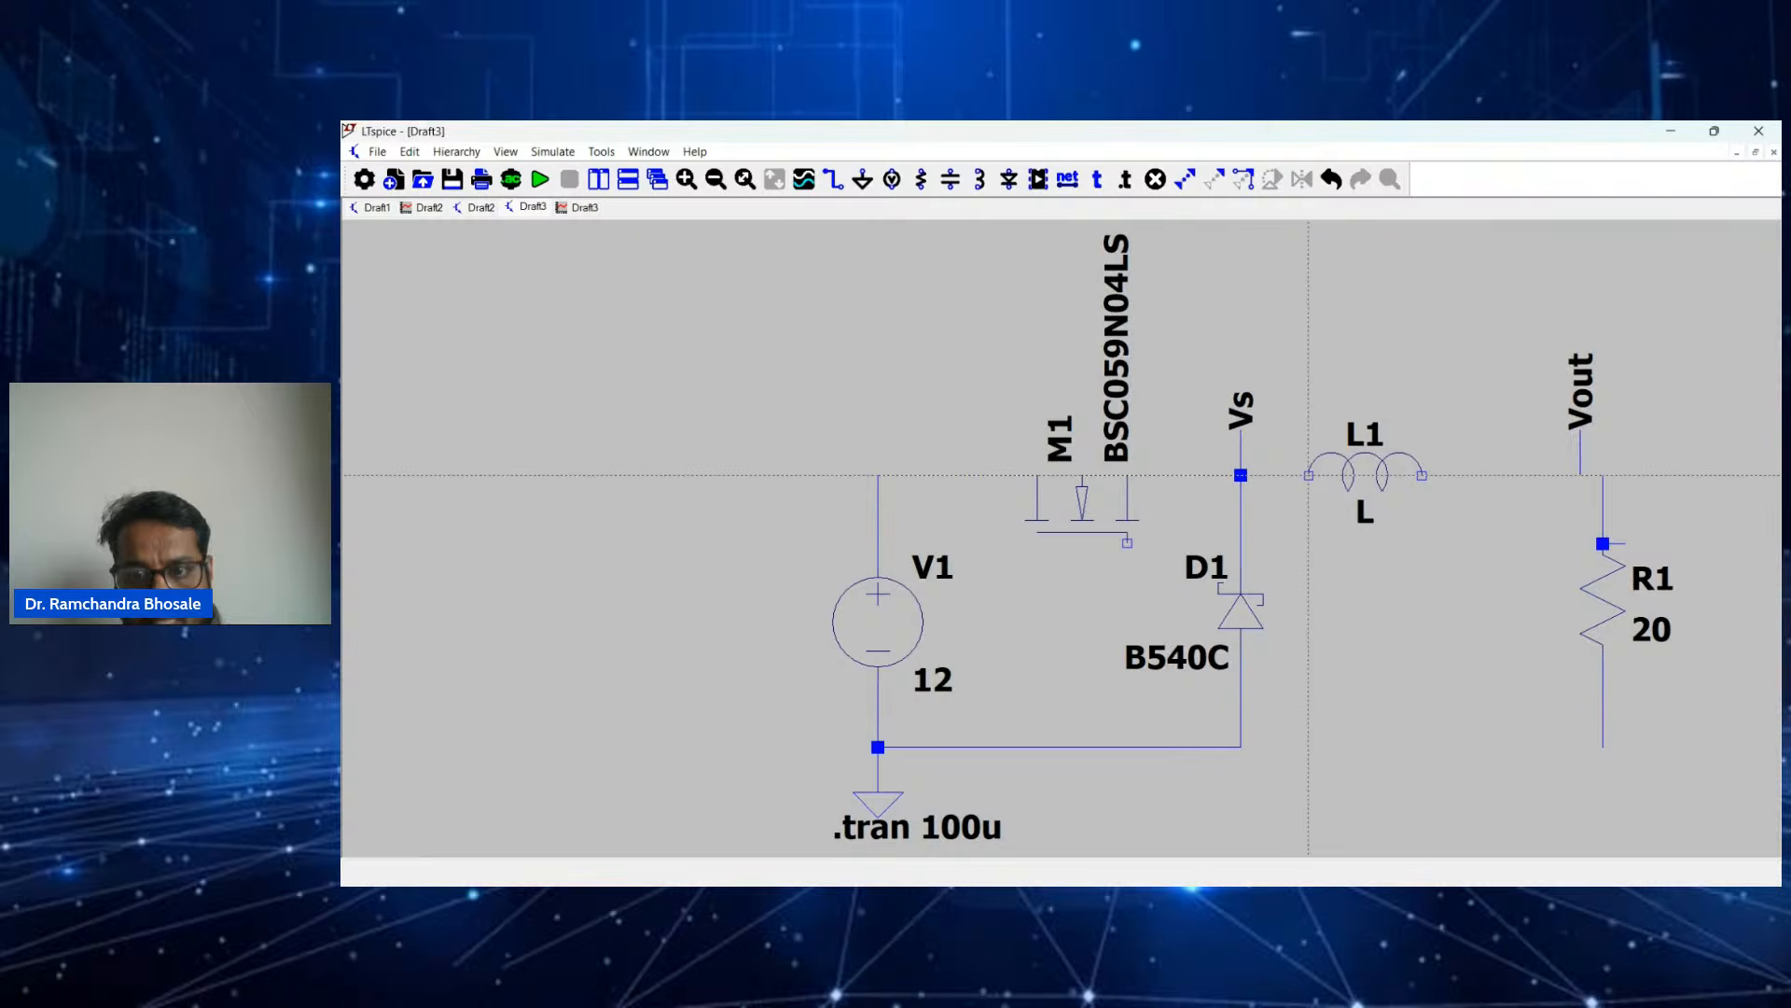
click(1240, 475)
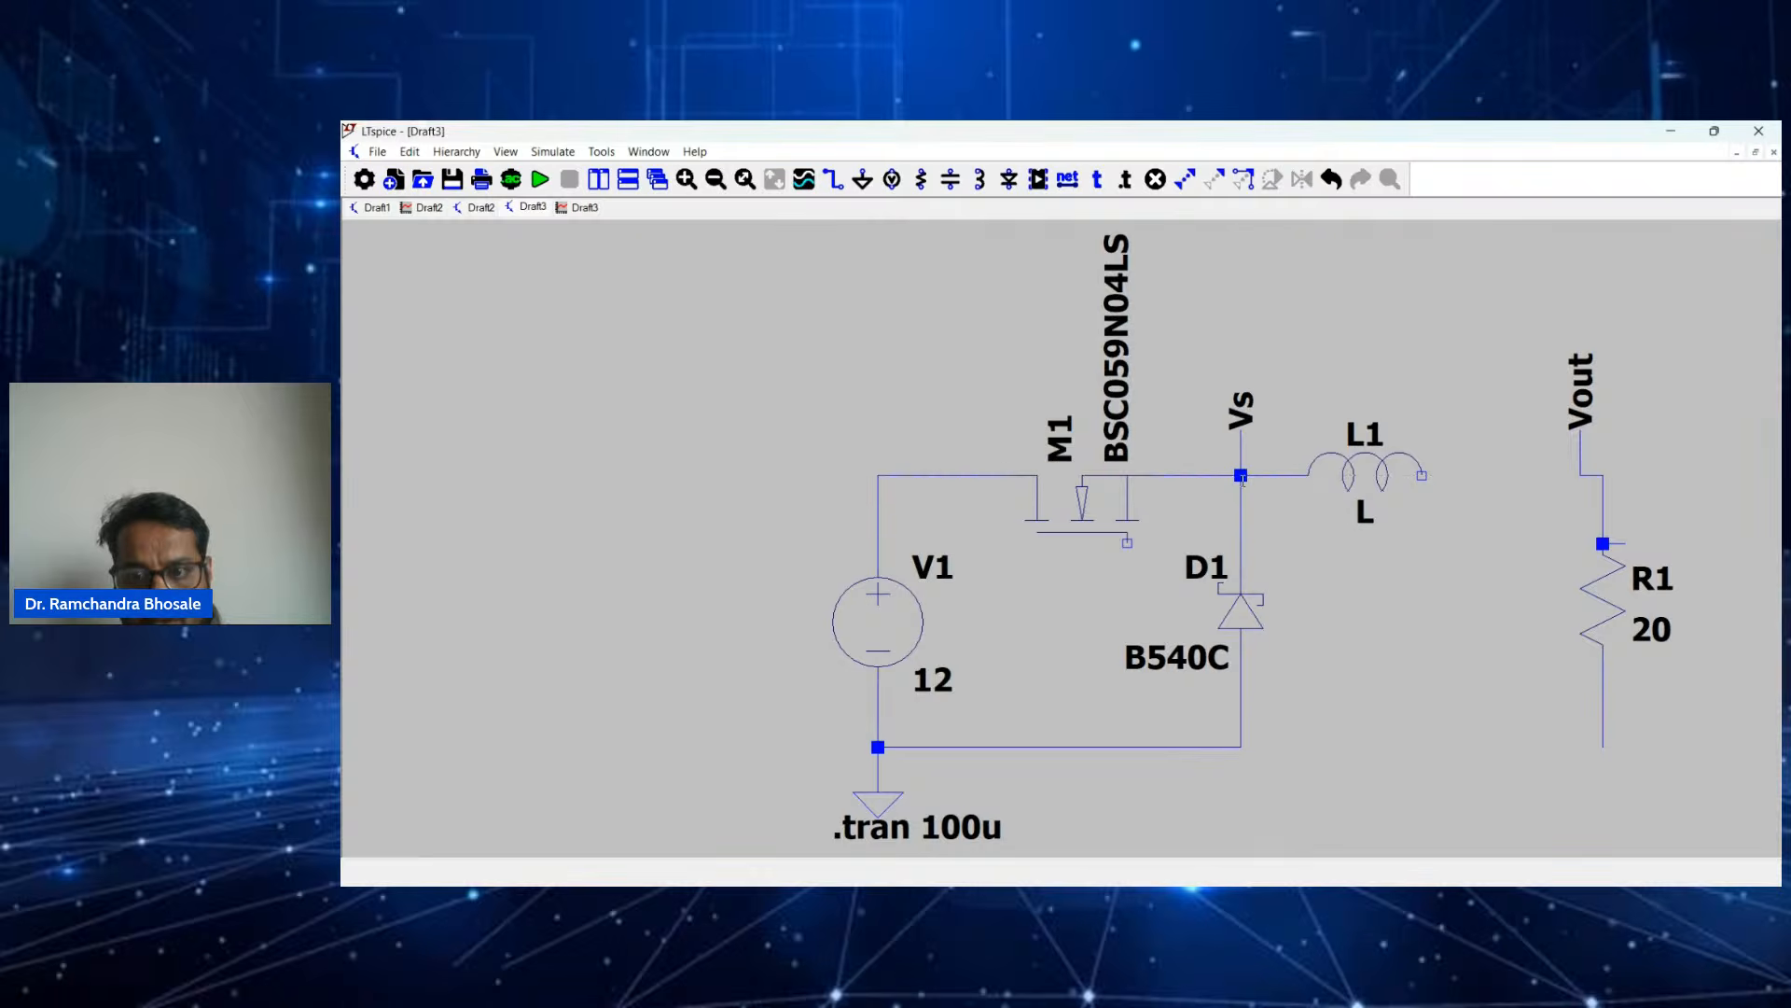
click(1421, 476)
click(1580, 476)
key(Escape)
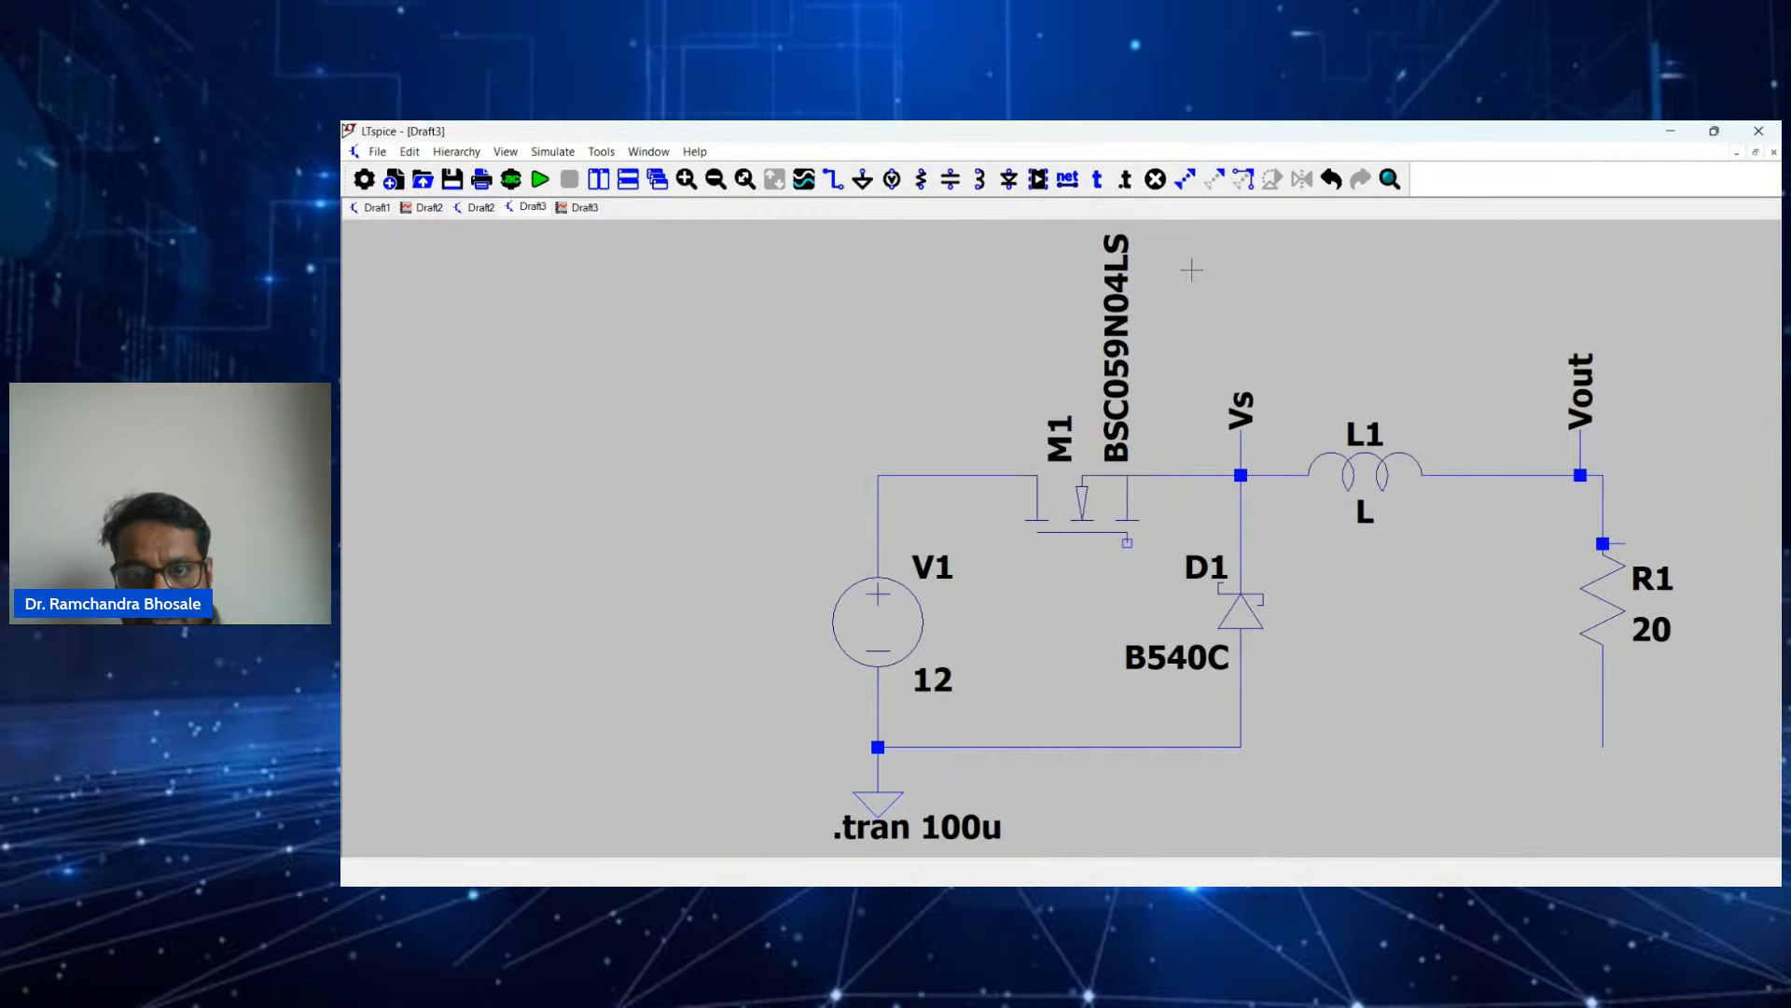
- Place capacitor C1 vertically between L1 and R1 and wire its upper end to the Vout line
click(950, 178)
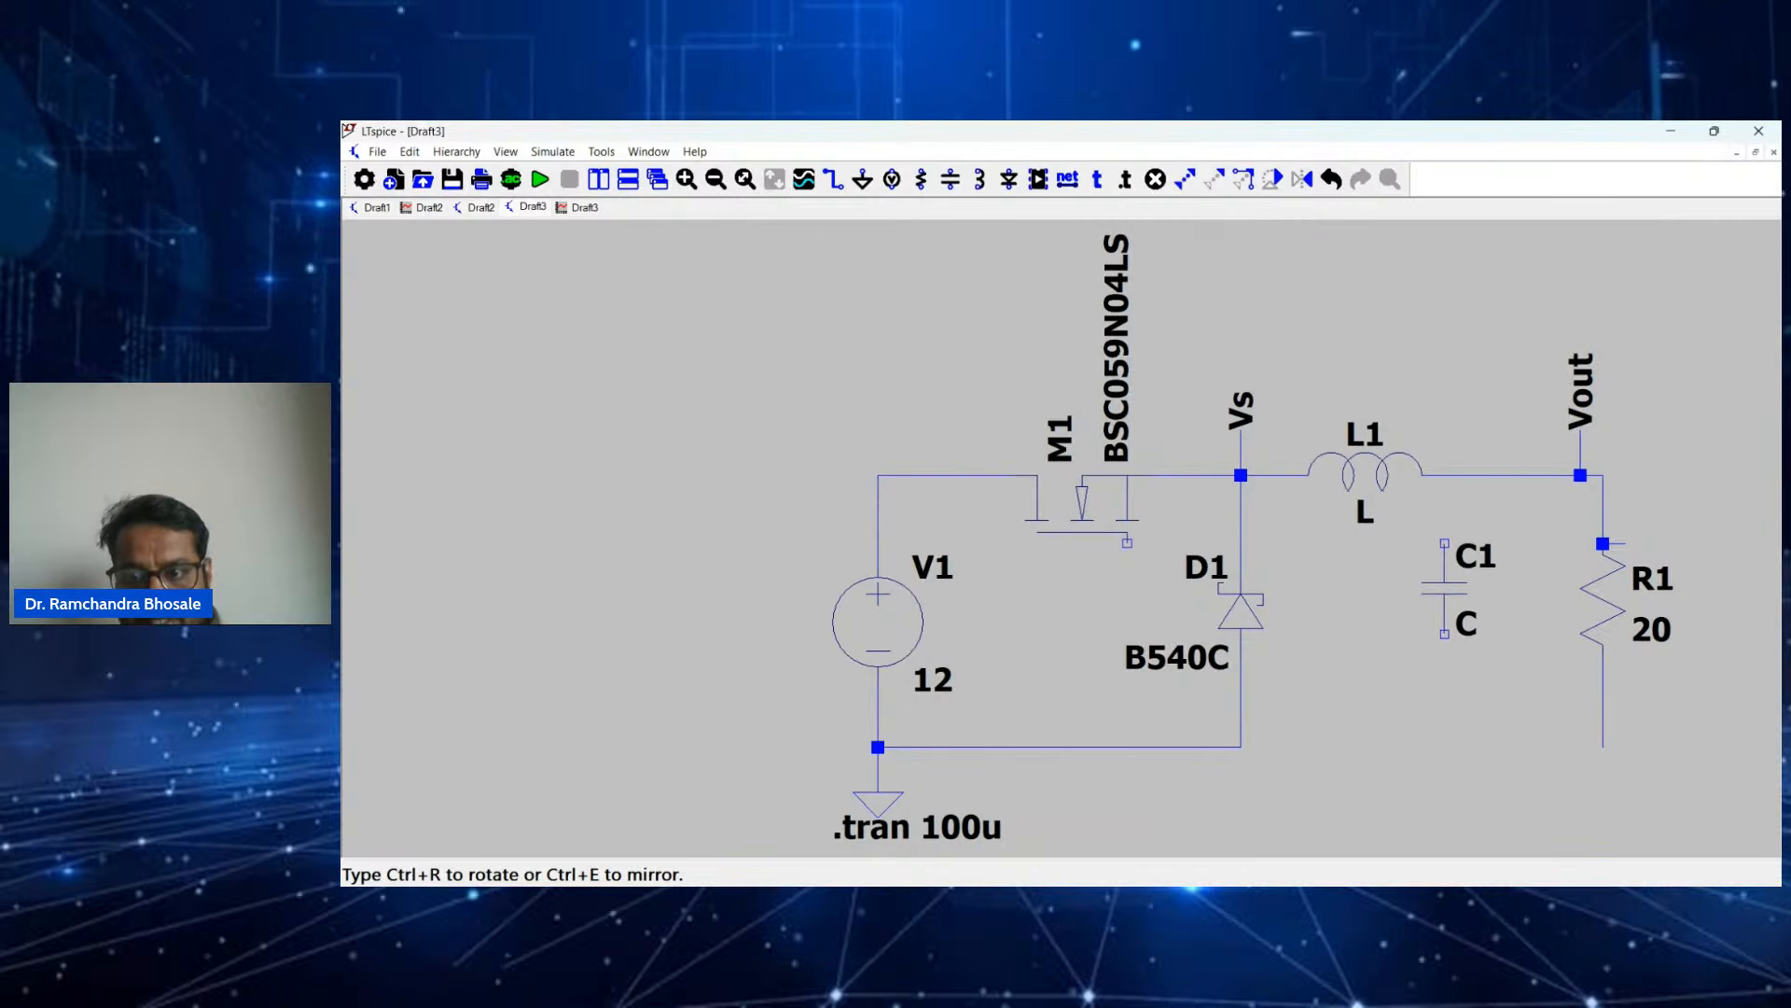
key(Escape)
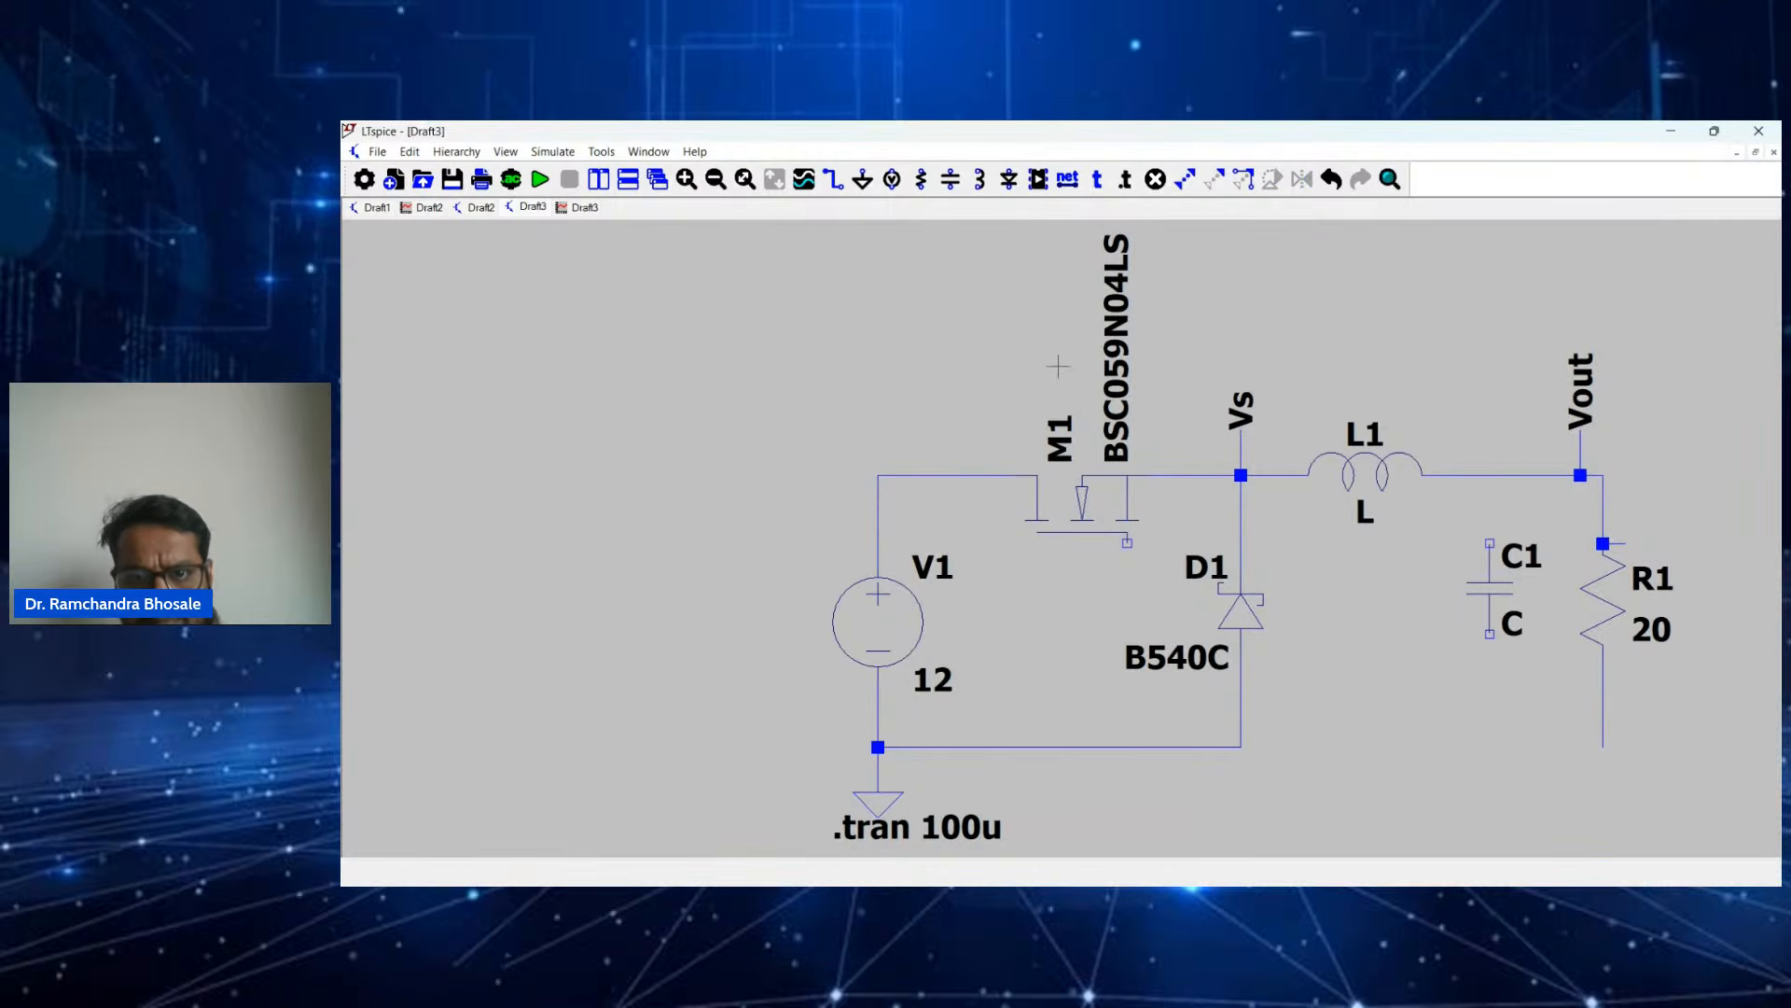
click(833, 179)
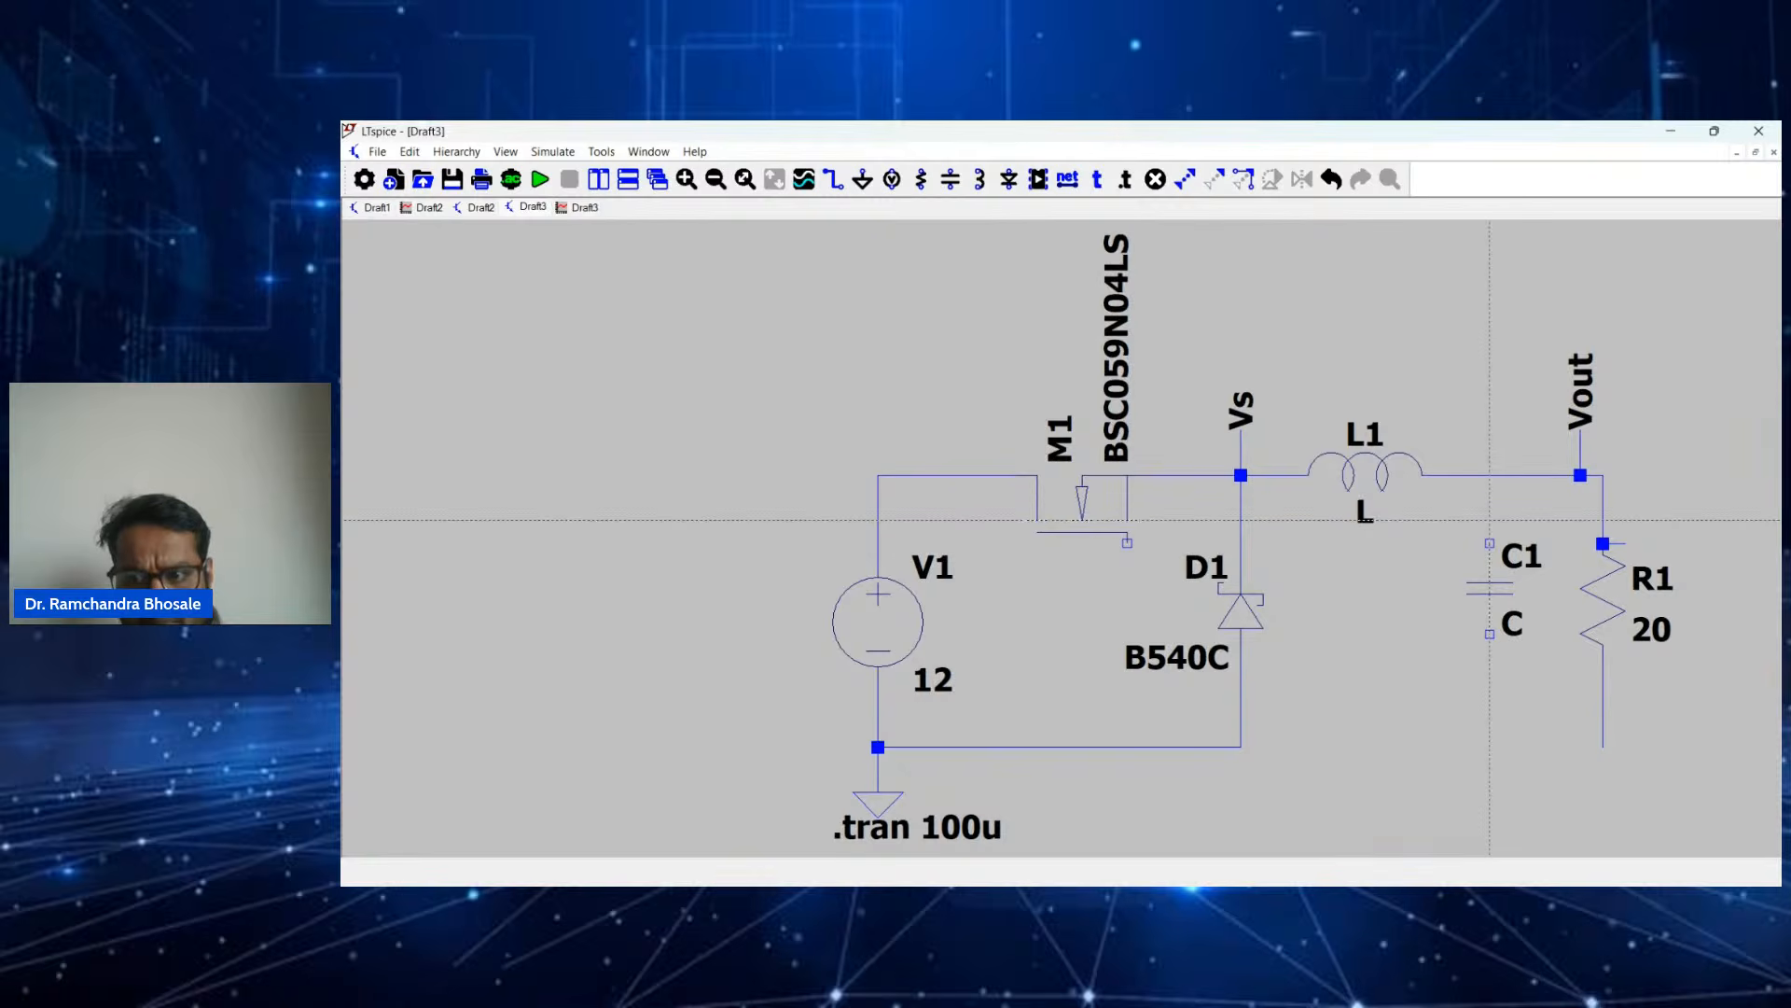
click(1490, 543)
click(1490, 475)
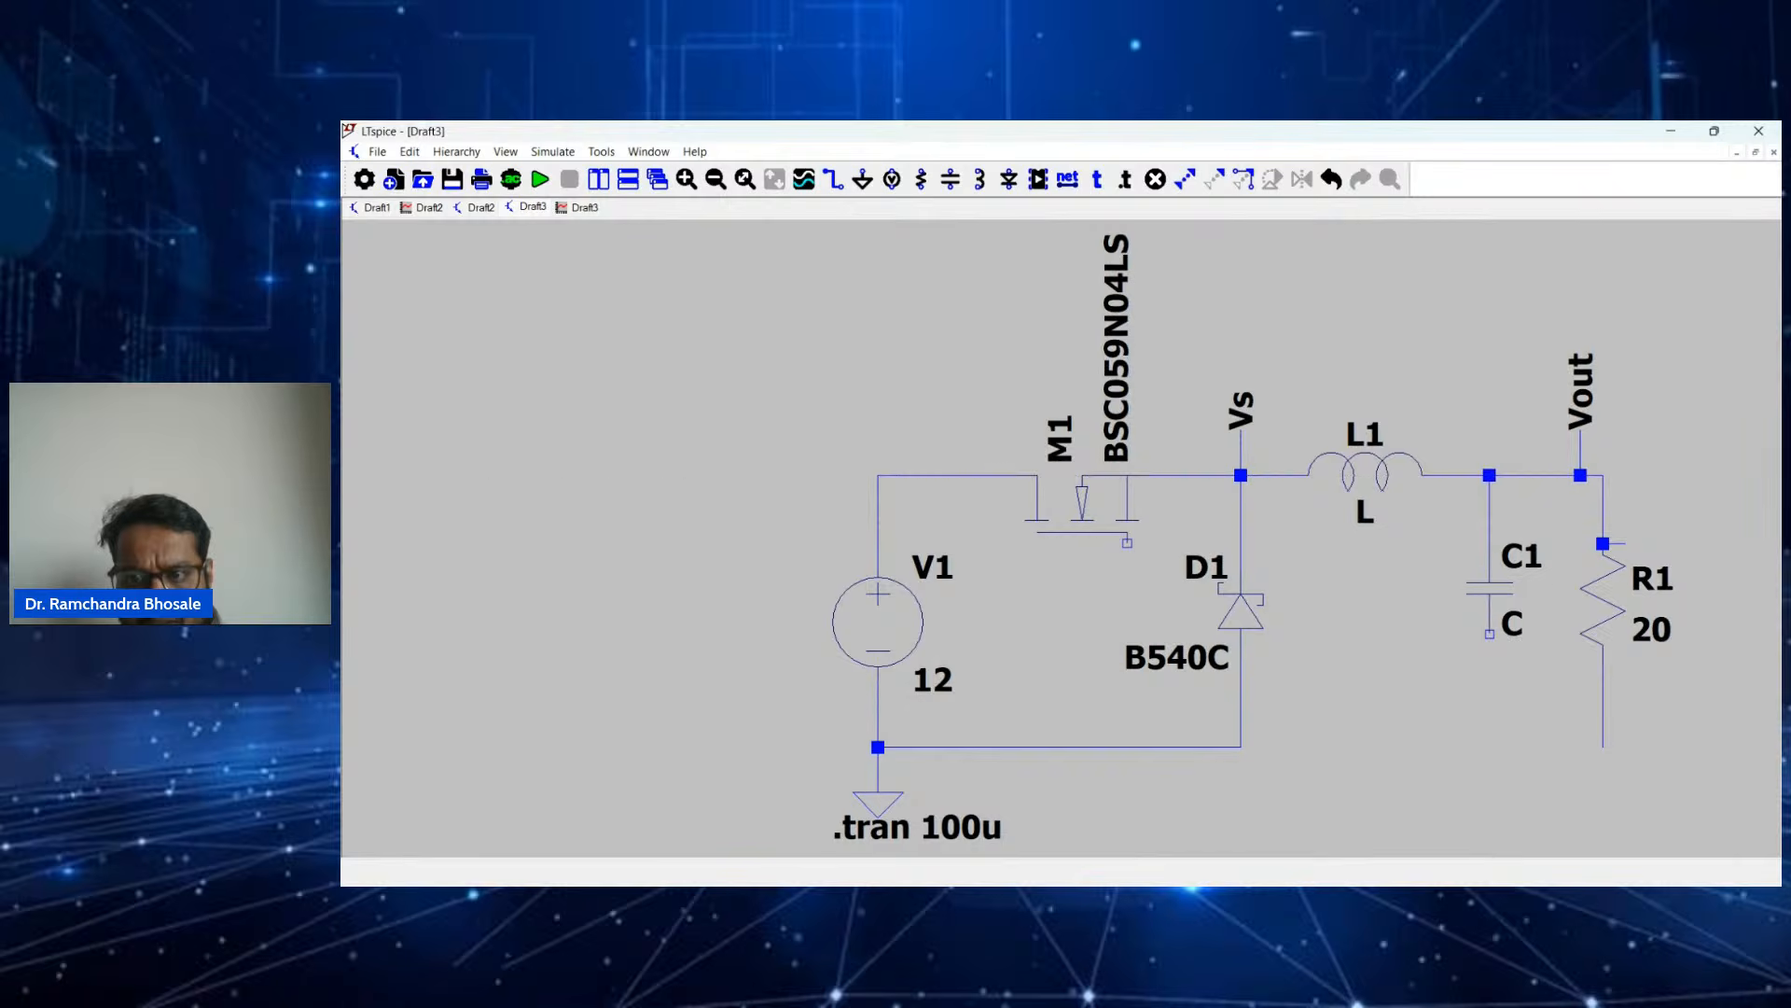
- Wire the lower ends of C1 and R1 to the return rail at D1's anode
click(1490, 634)
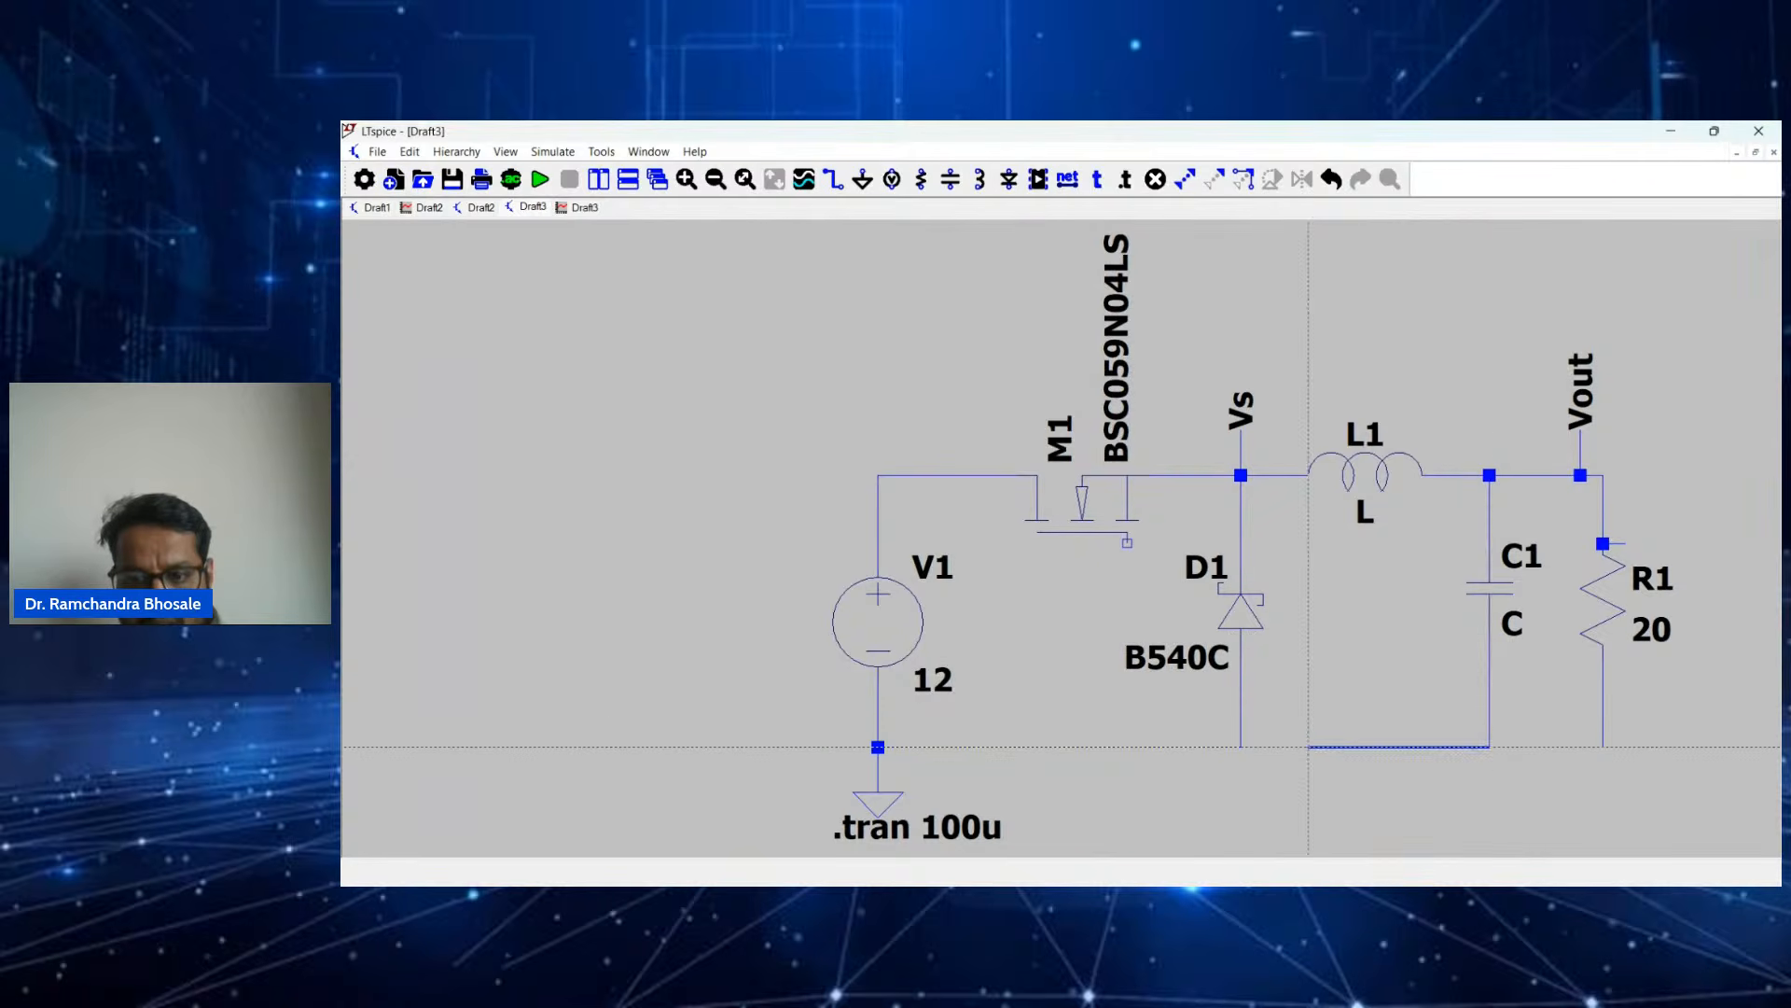
click(1240, 746)
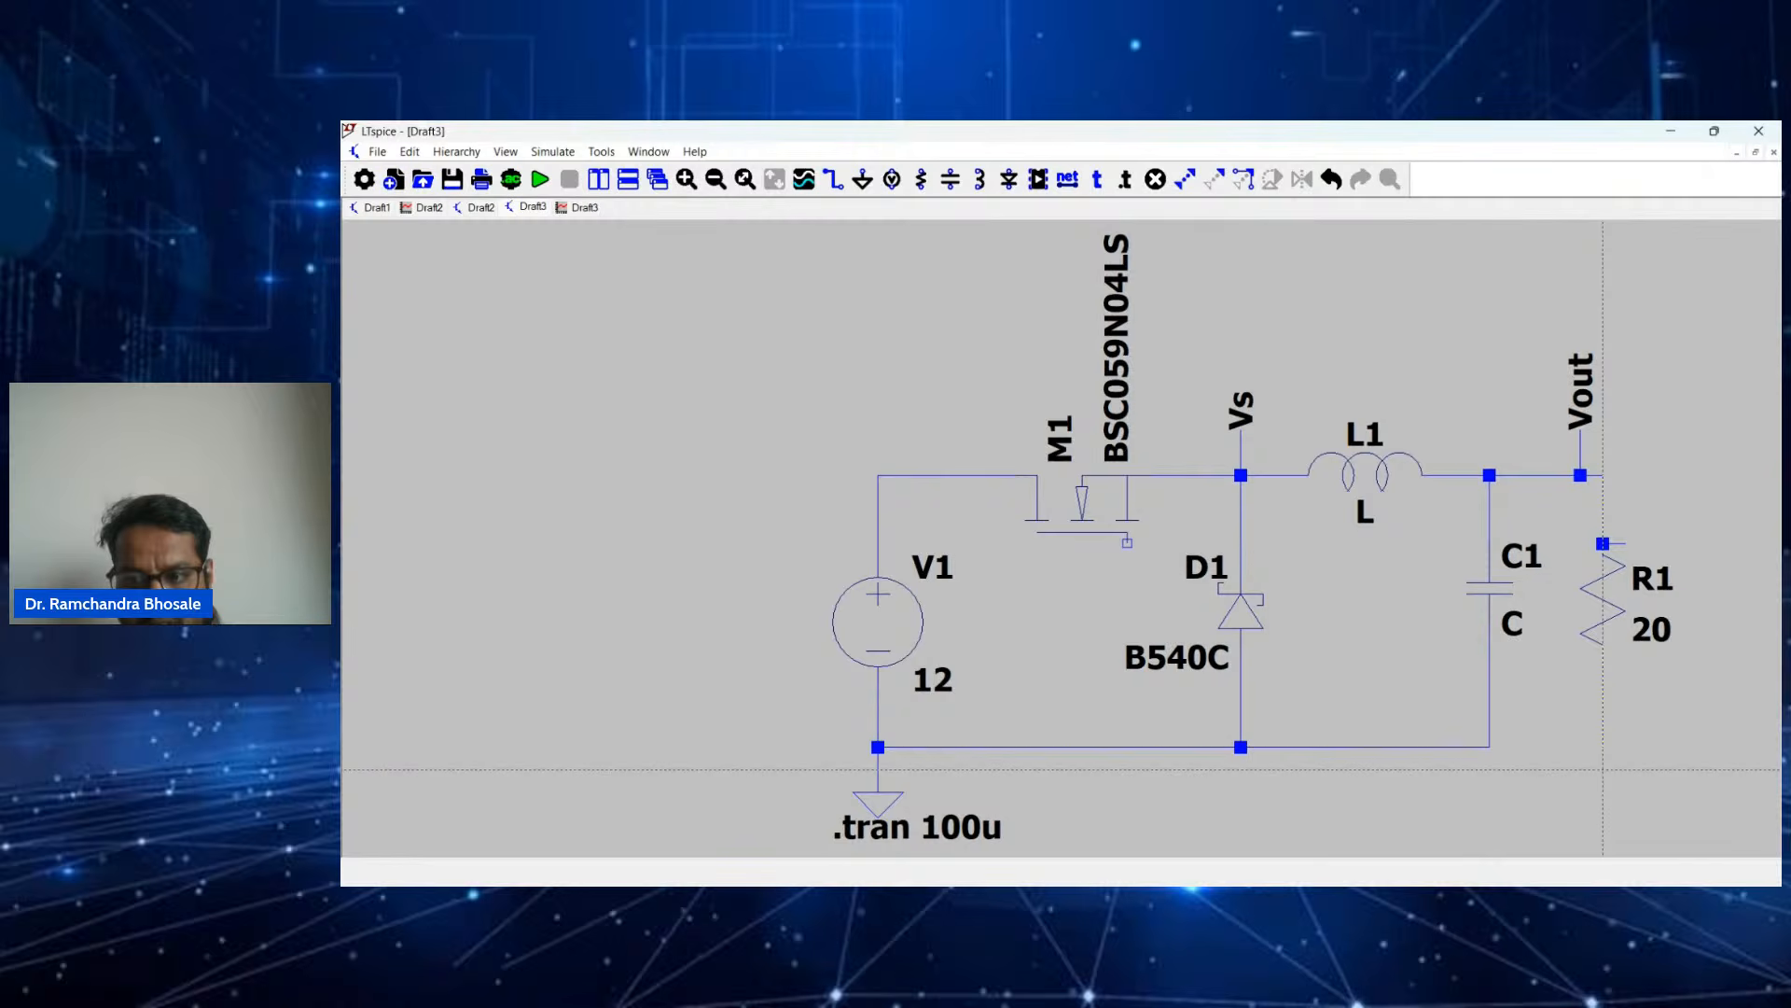
click(1603, 644)
click(1489, 746)
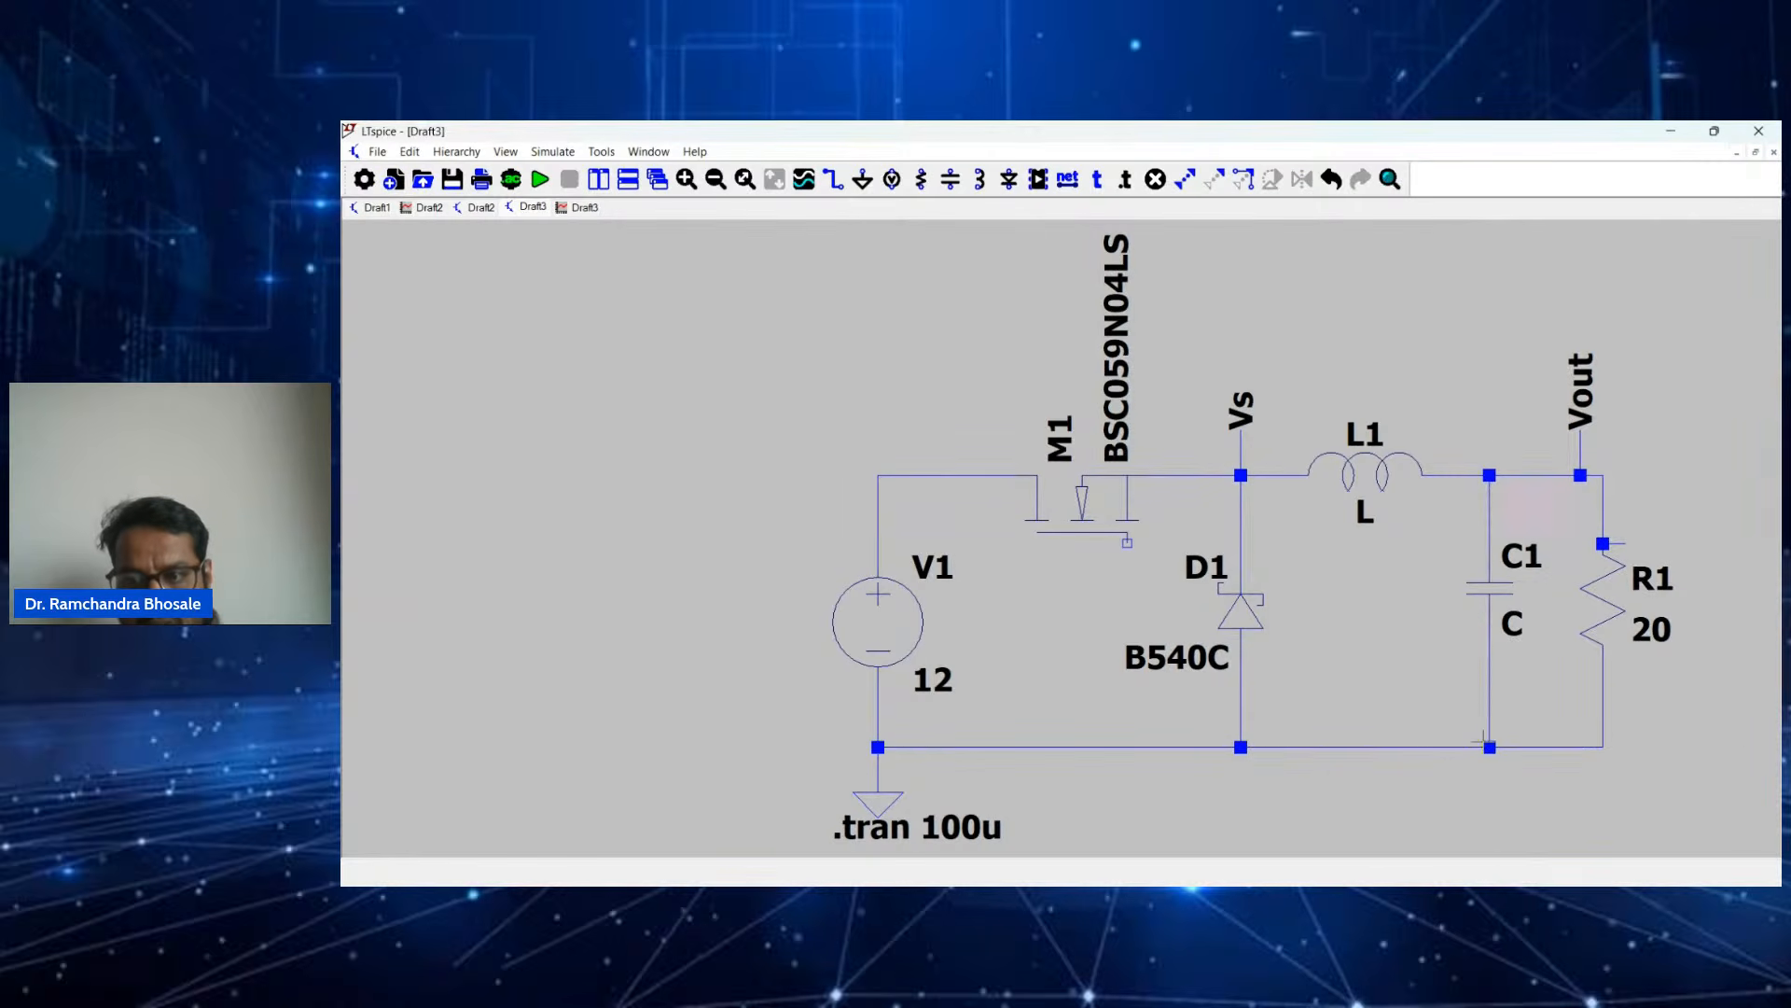
- Set inductor L1 to 100µ and capacitor C1 to 22µ
right_click(1368, 492)
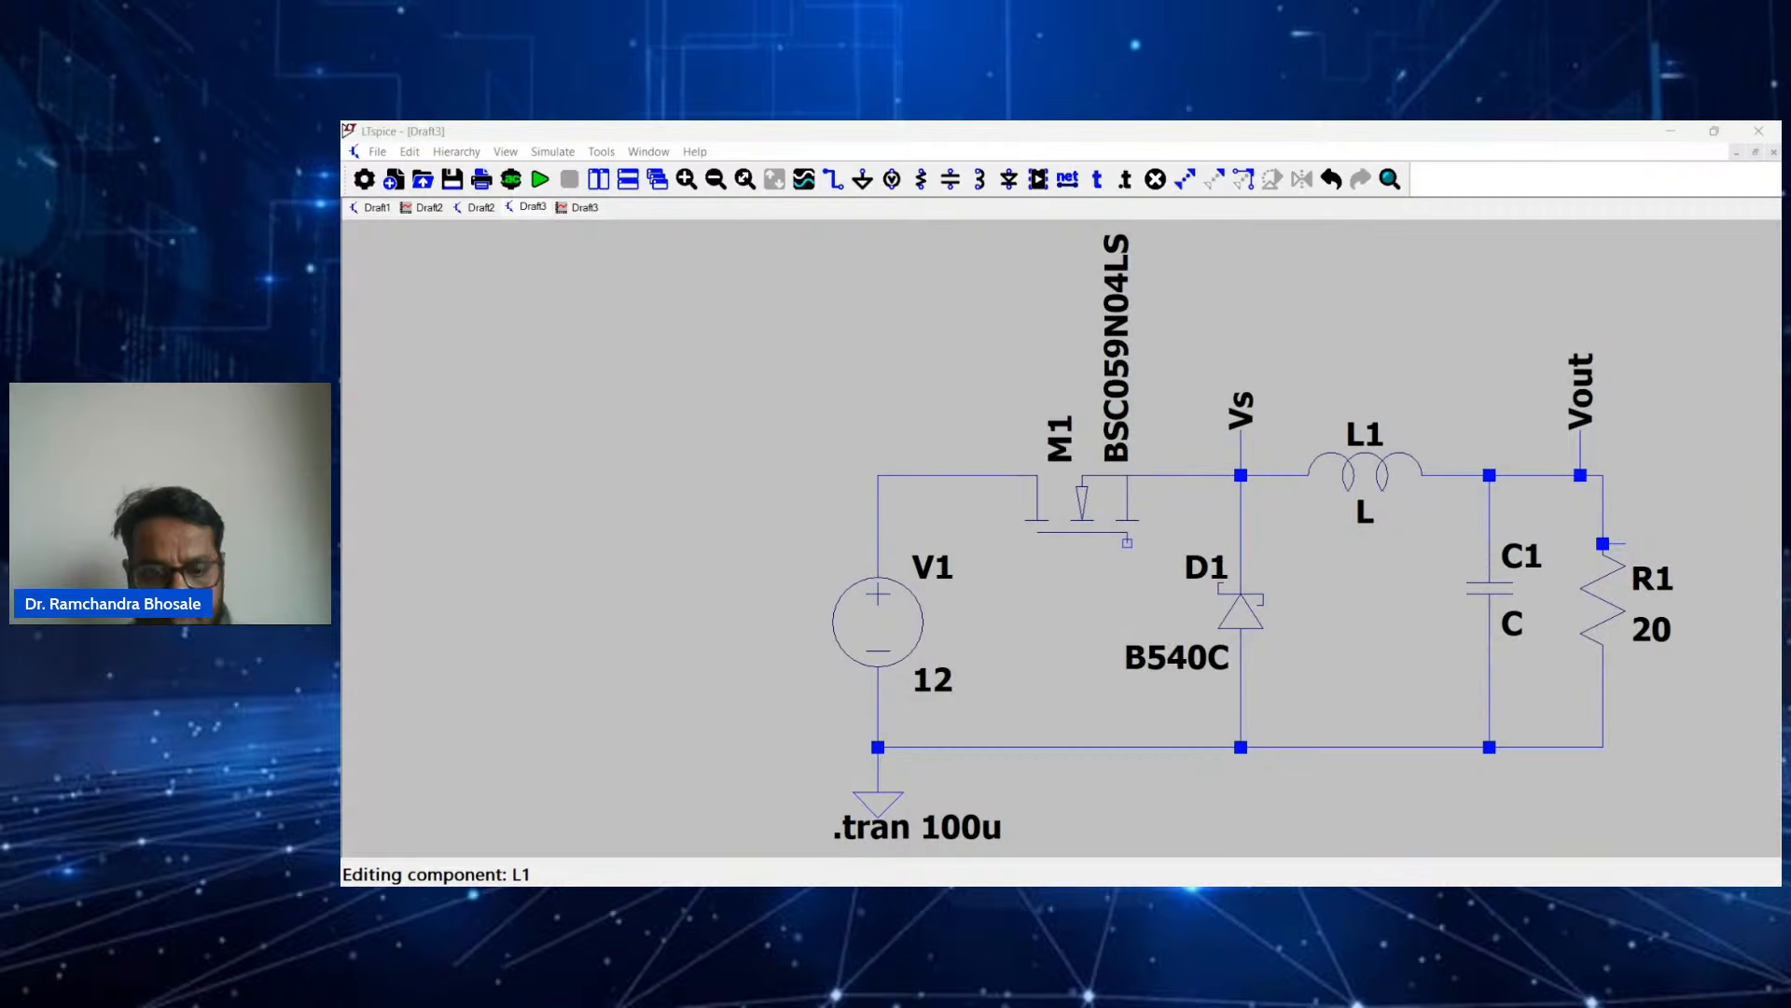
key(Return)
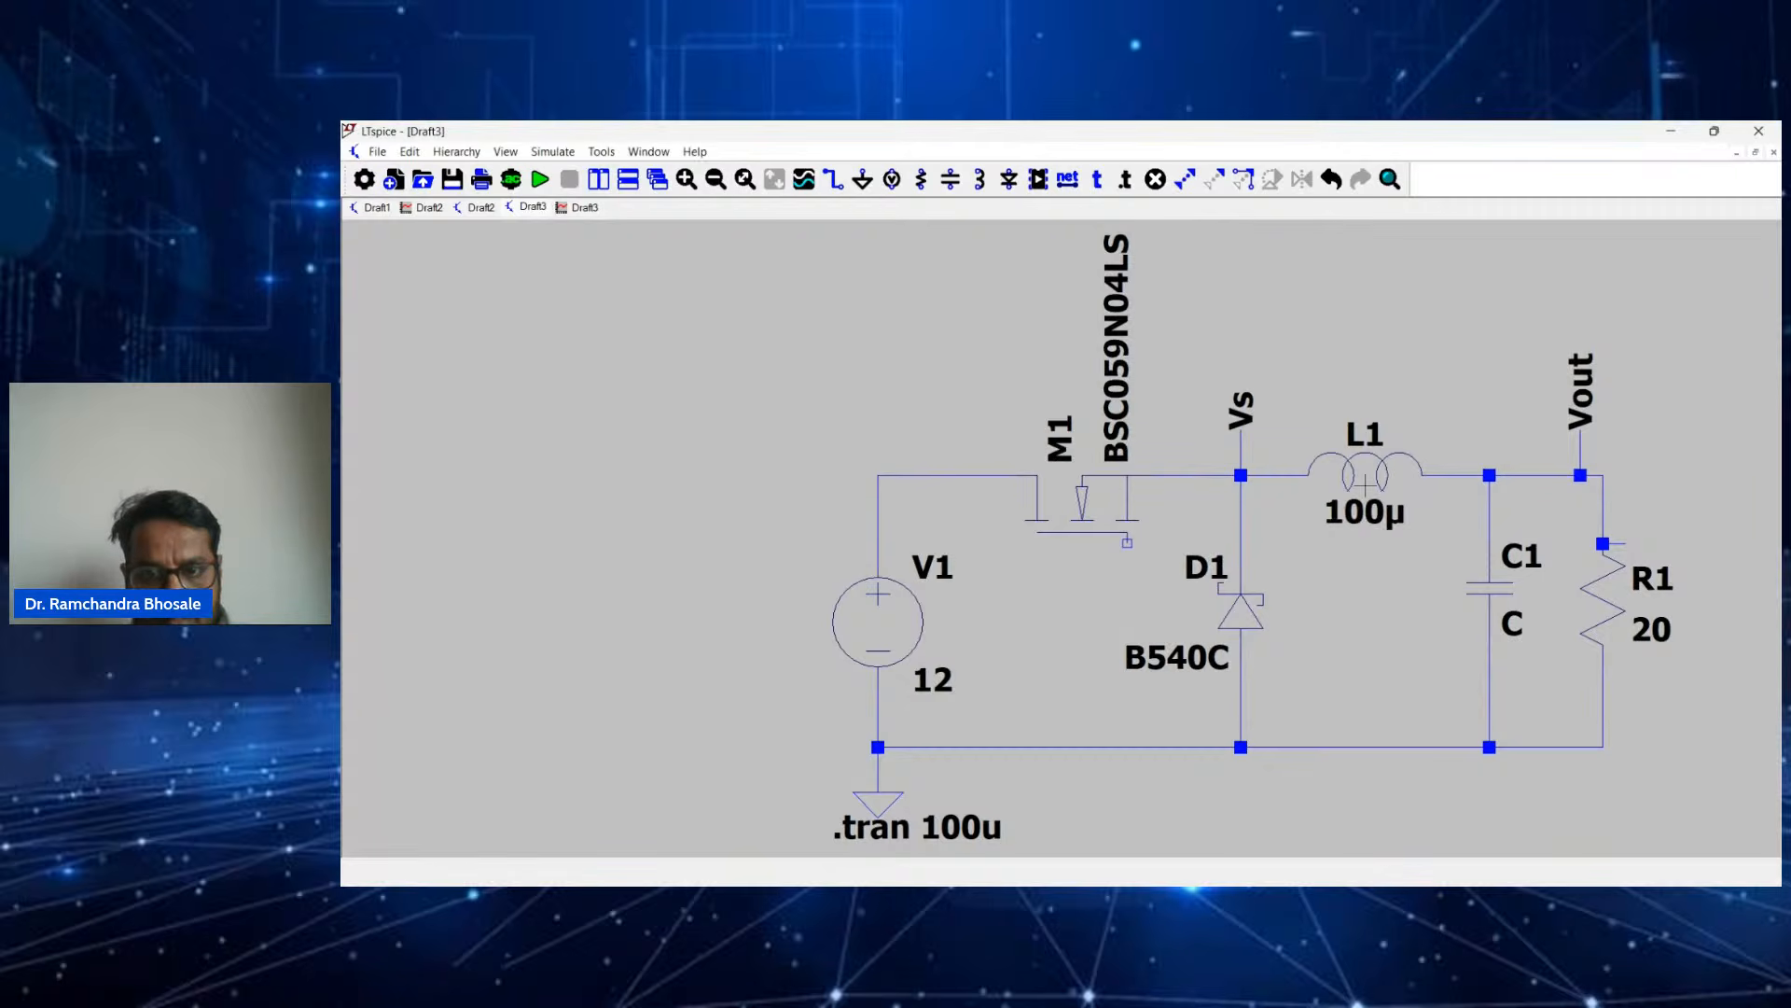
right_click(1501, 600)
key(Return)
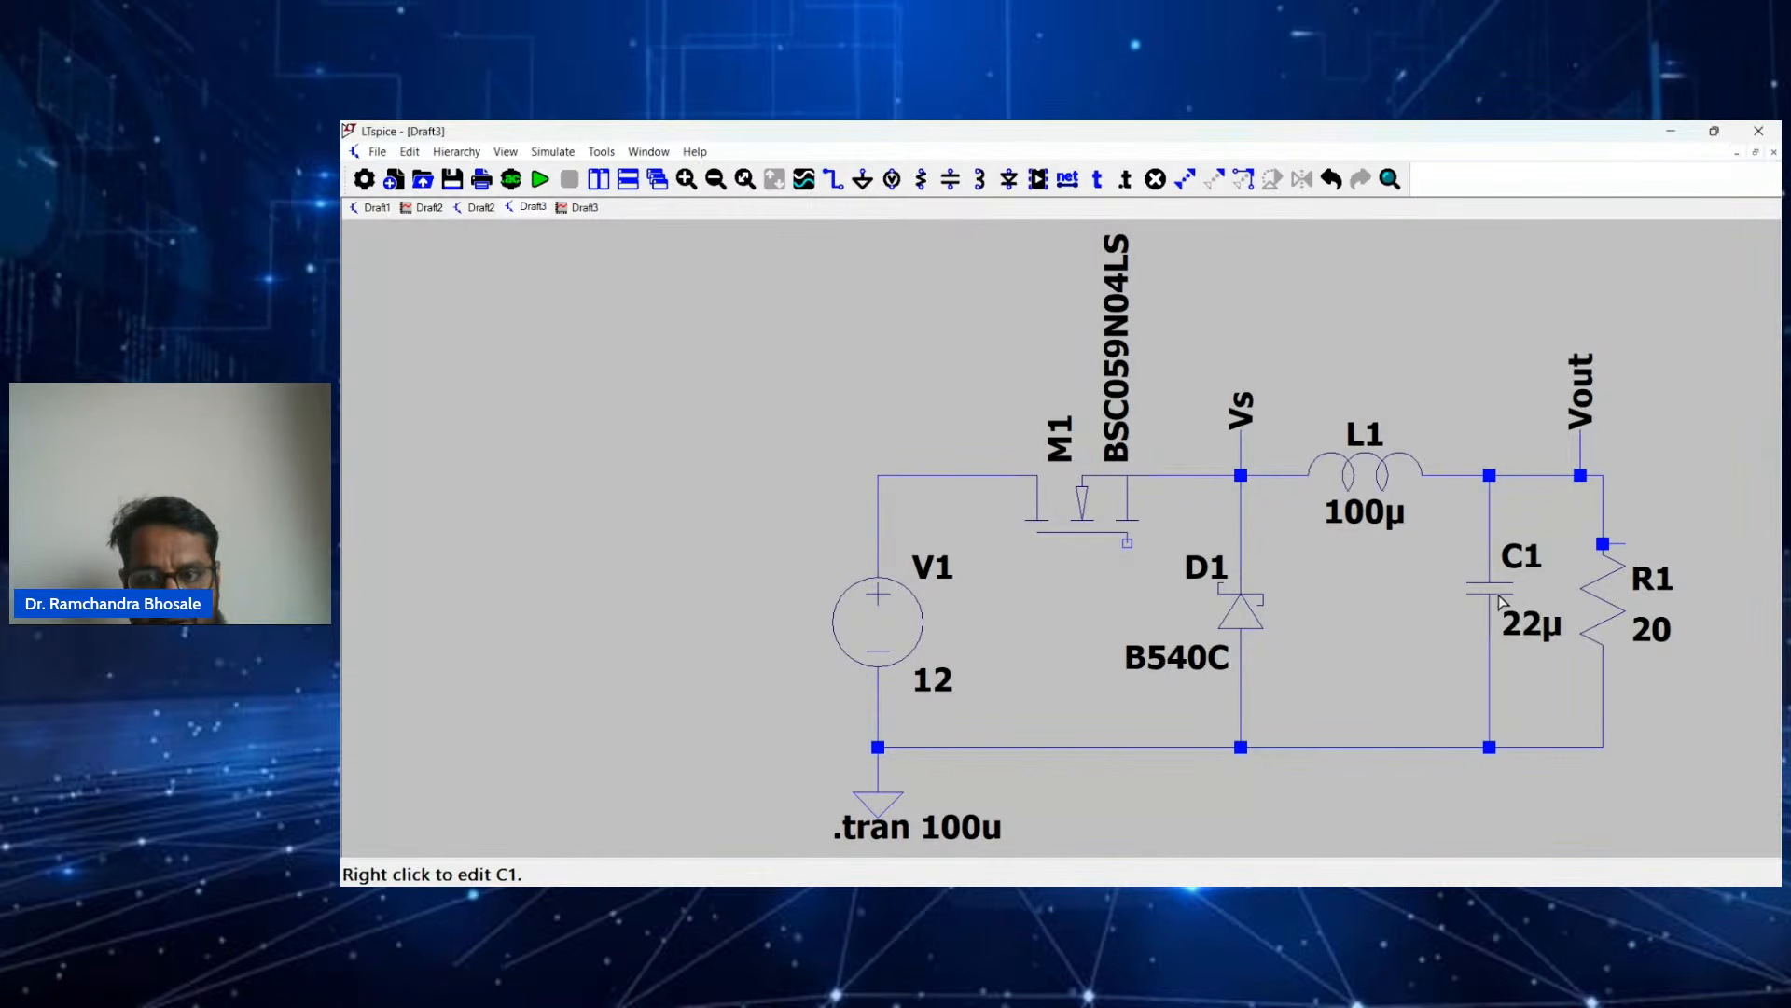
- Run the transient simulation with the L1 and C1 output filter, and close the Draft2 and Draft1 windows
key(space)
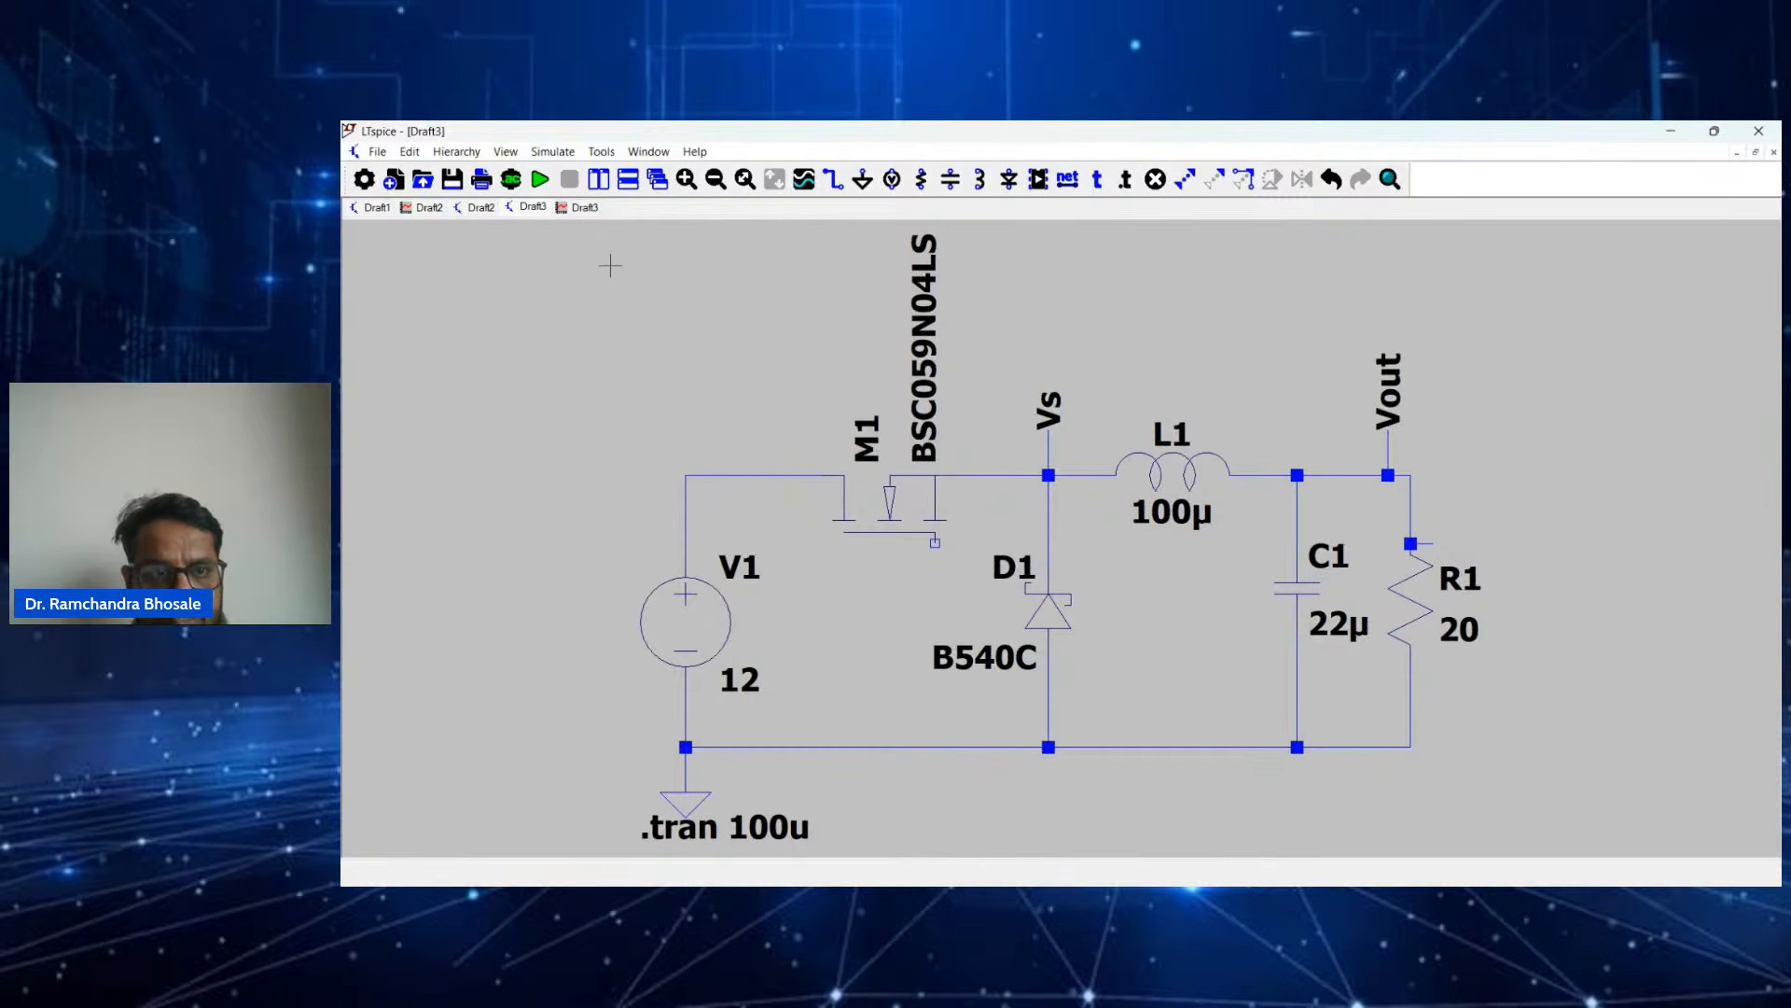
click(540, 179)
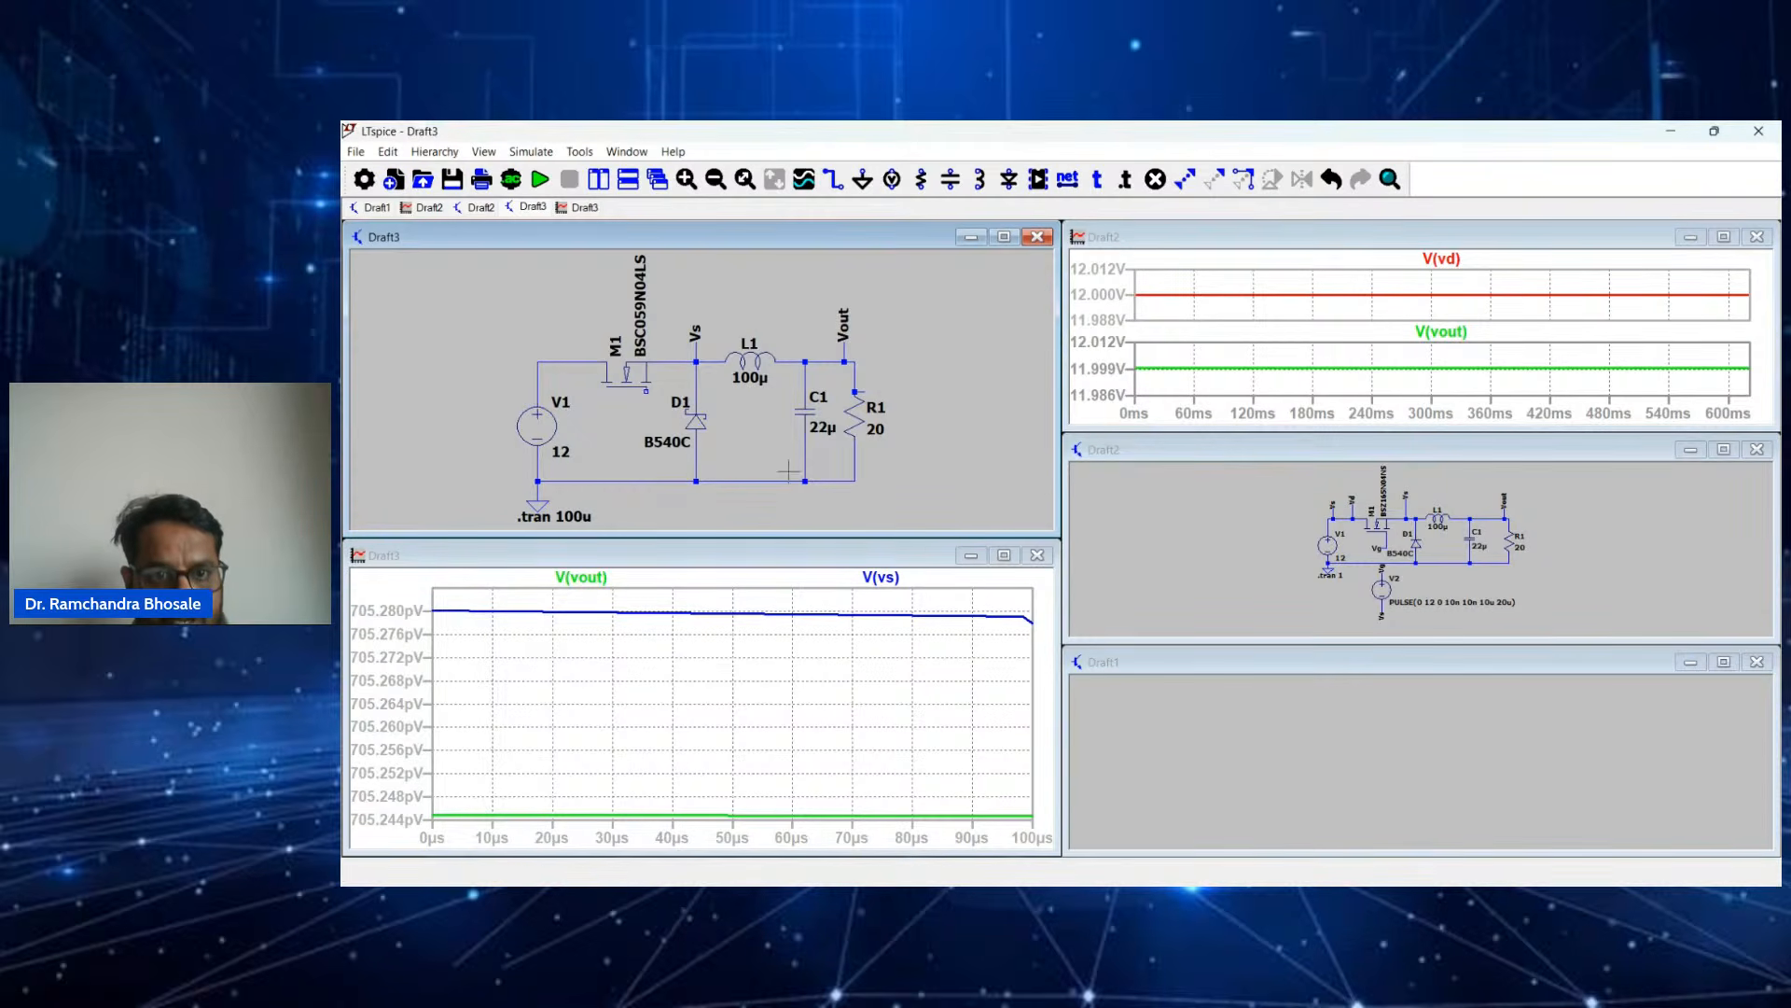
click(1759, 453)
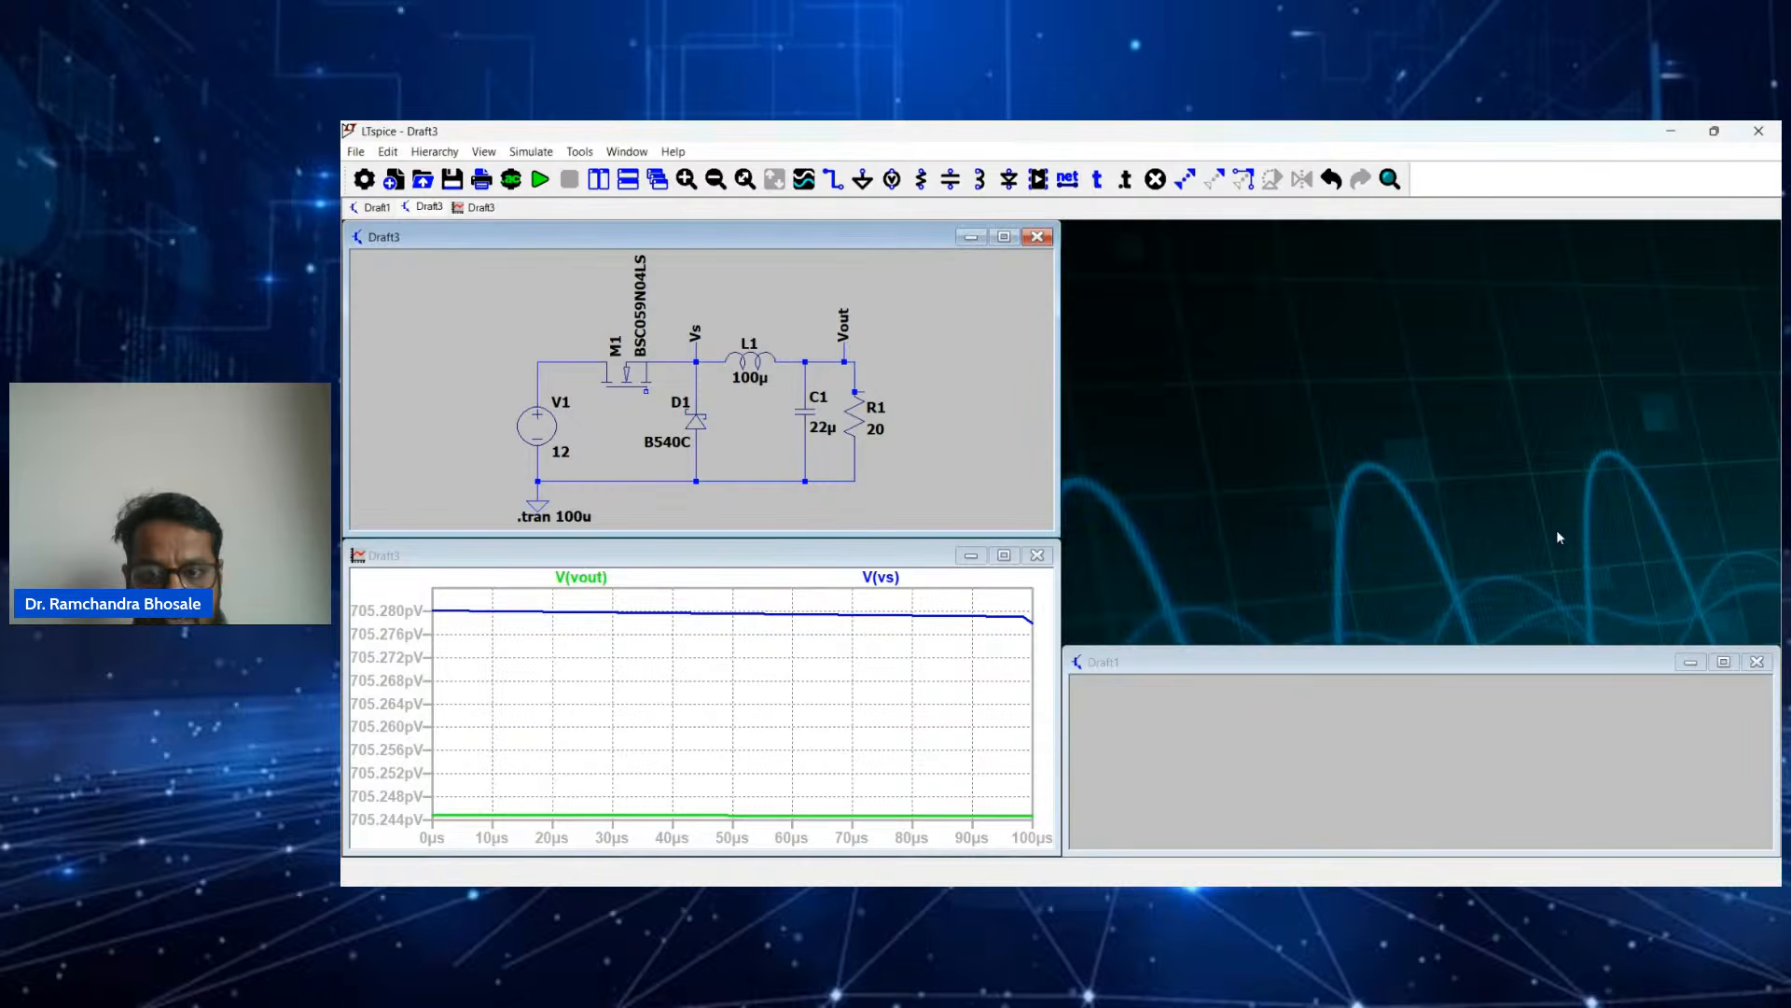
click(1757, 662)
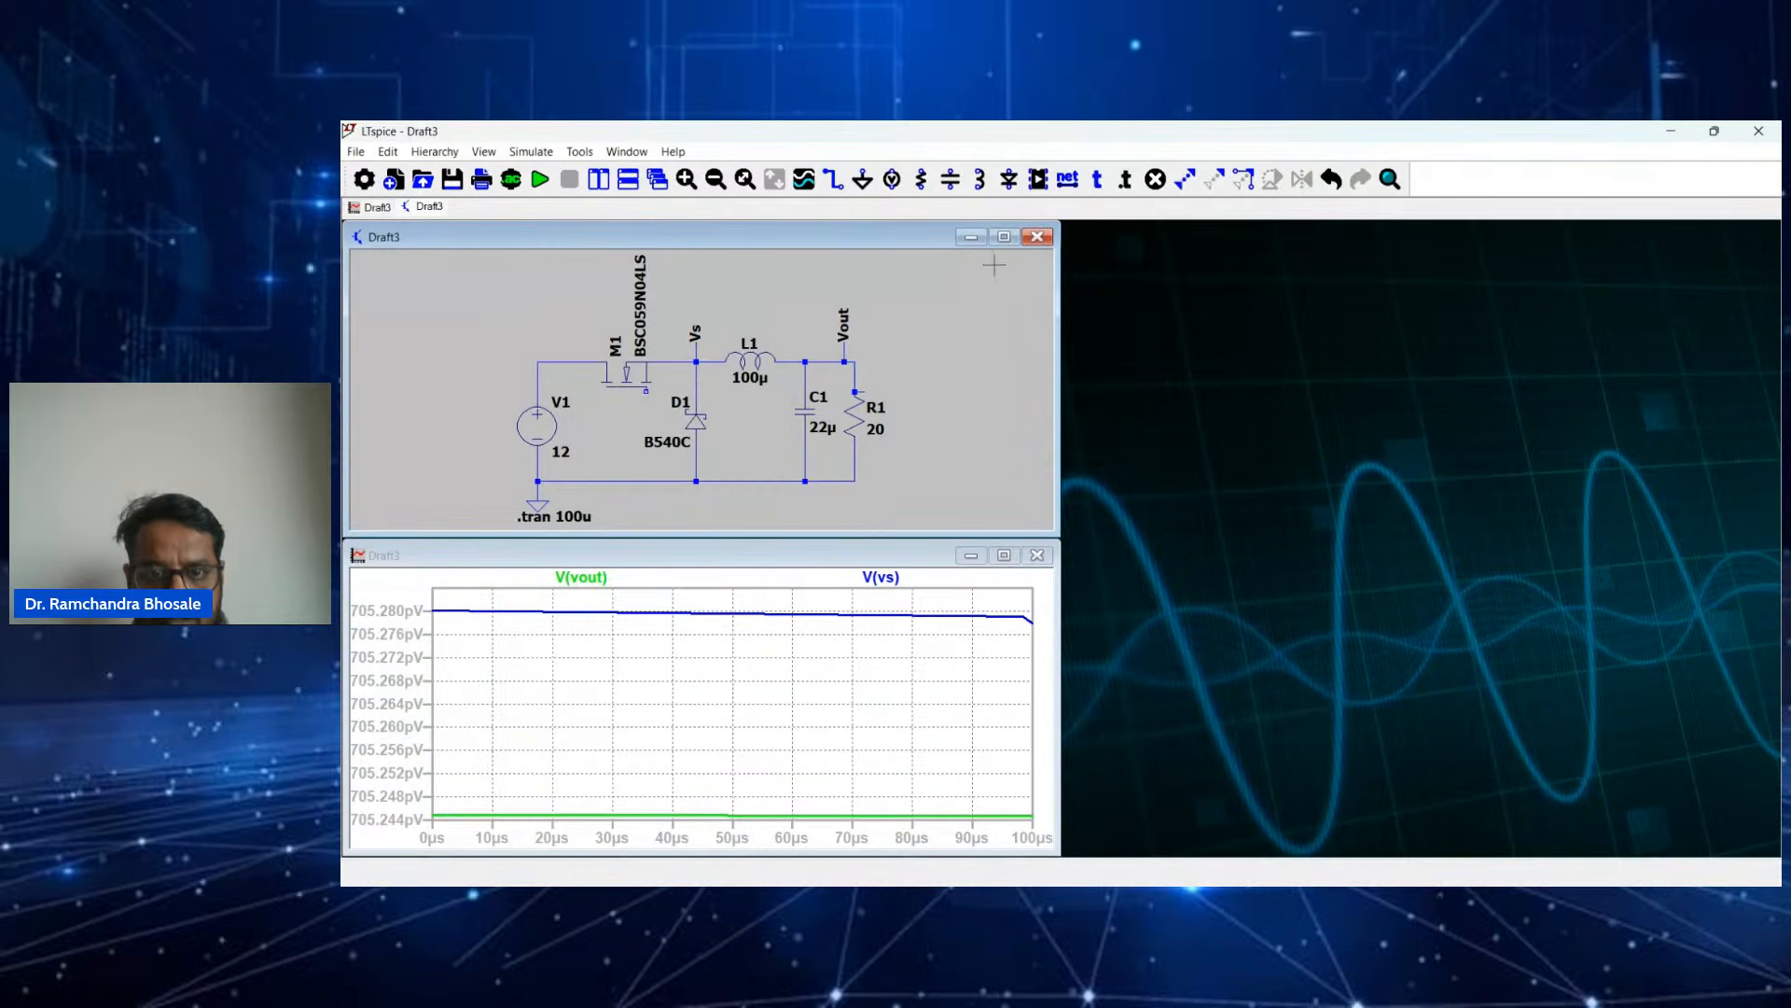
- Maximize the Draft3 schematic, add a net label Vd, and wire it to the line between V1 and M1
click(1003, 236)
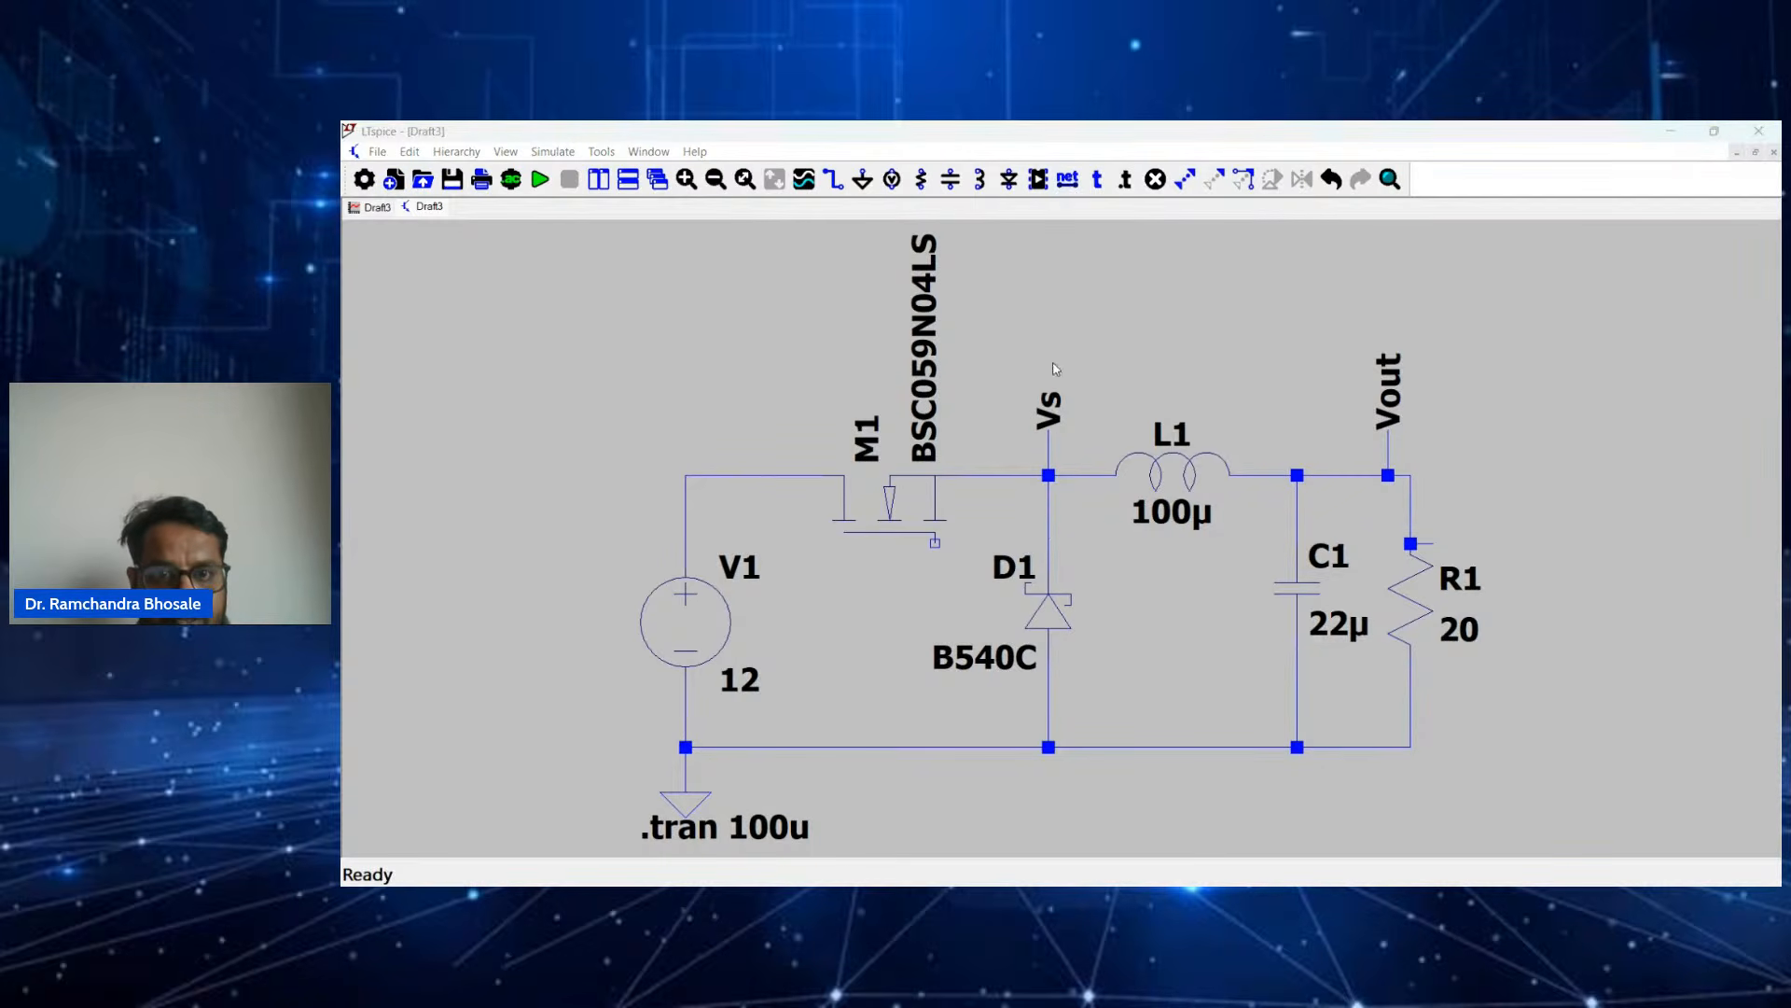
text(Vd)
key(Return)
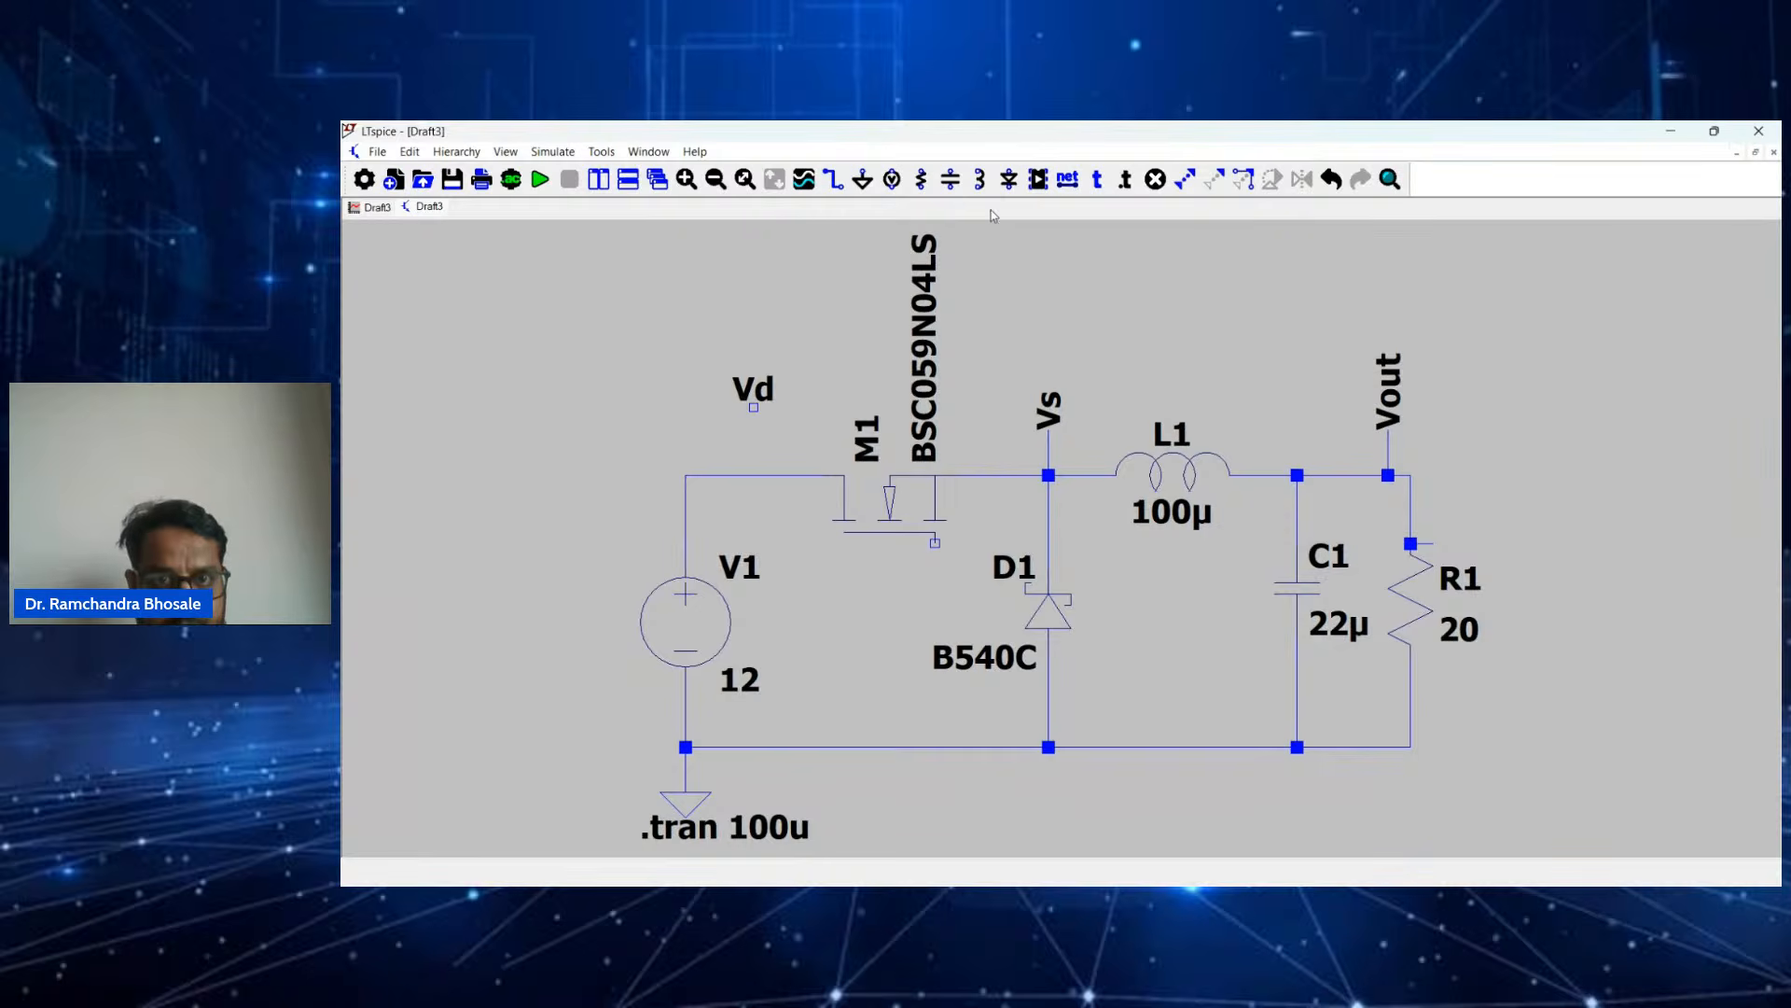
click(833, 179)
click(754, 407)
click(754, 475)
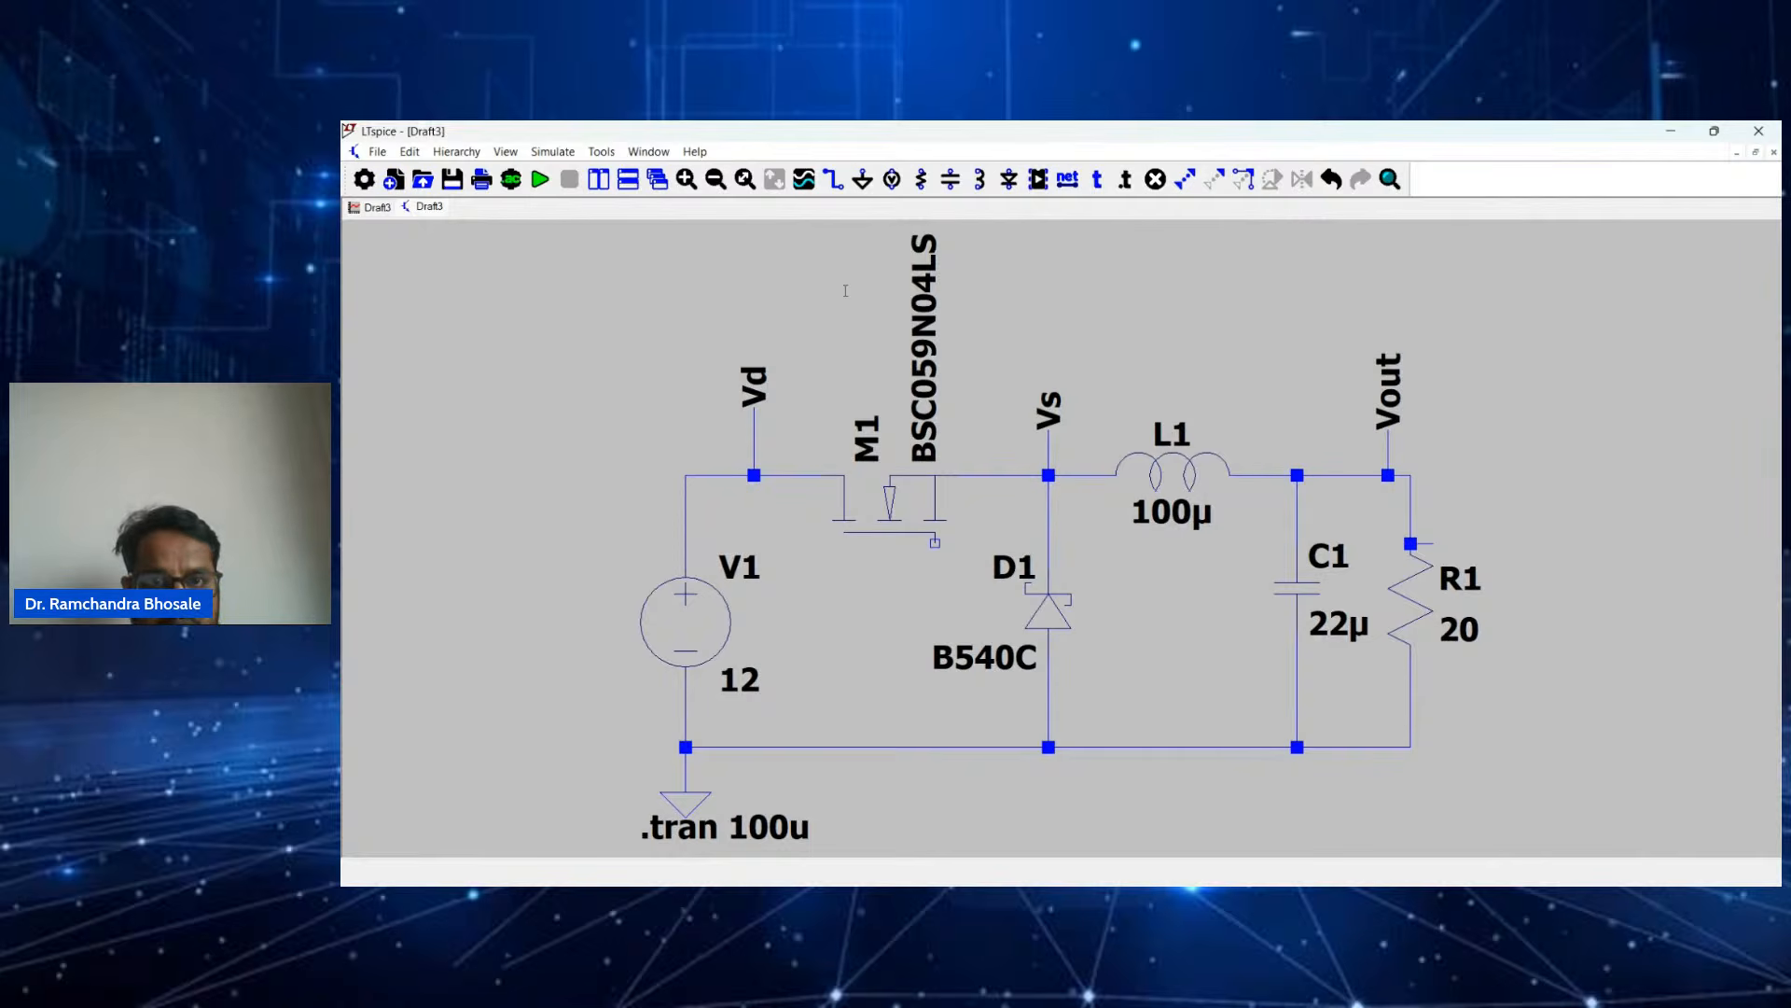
- Place a second voltage source below the return rail, between V1 and D1
click(892, 179)
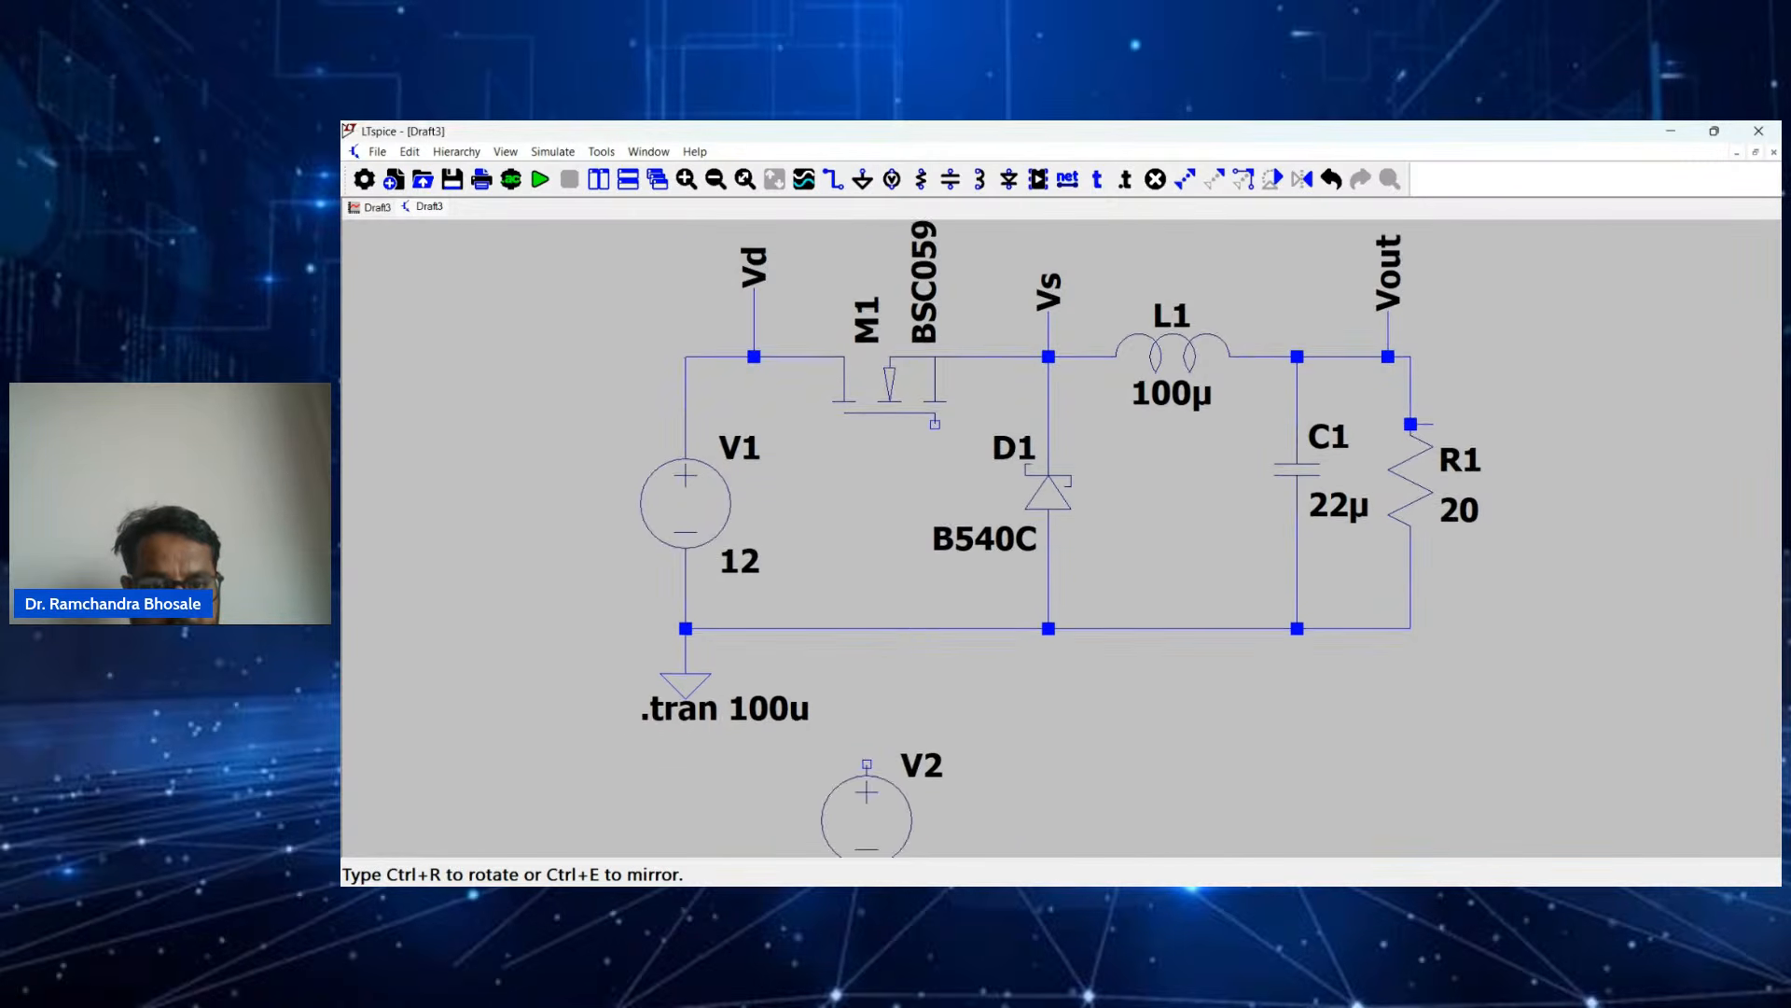
click(912, 617)
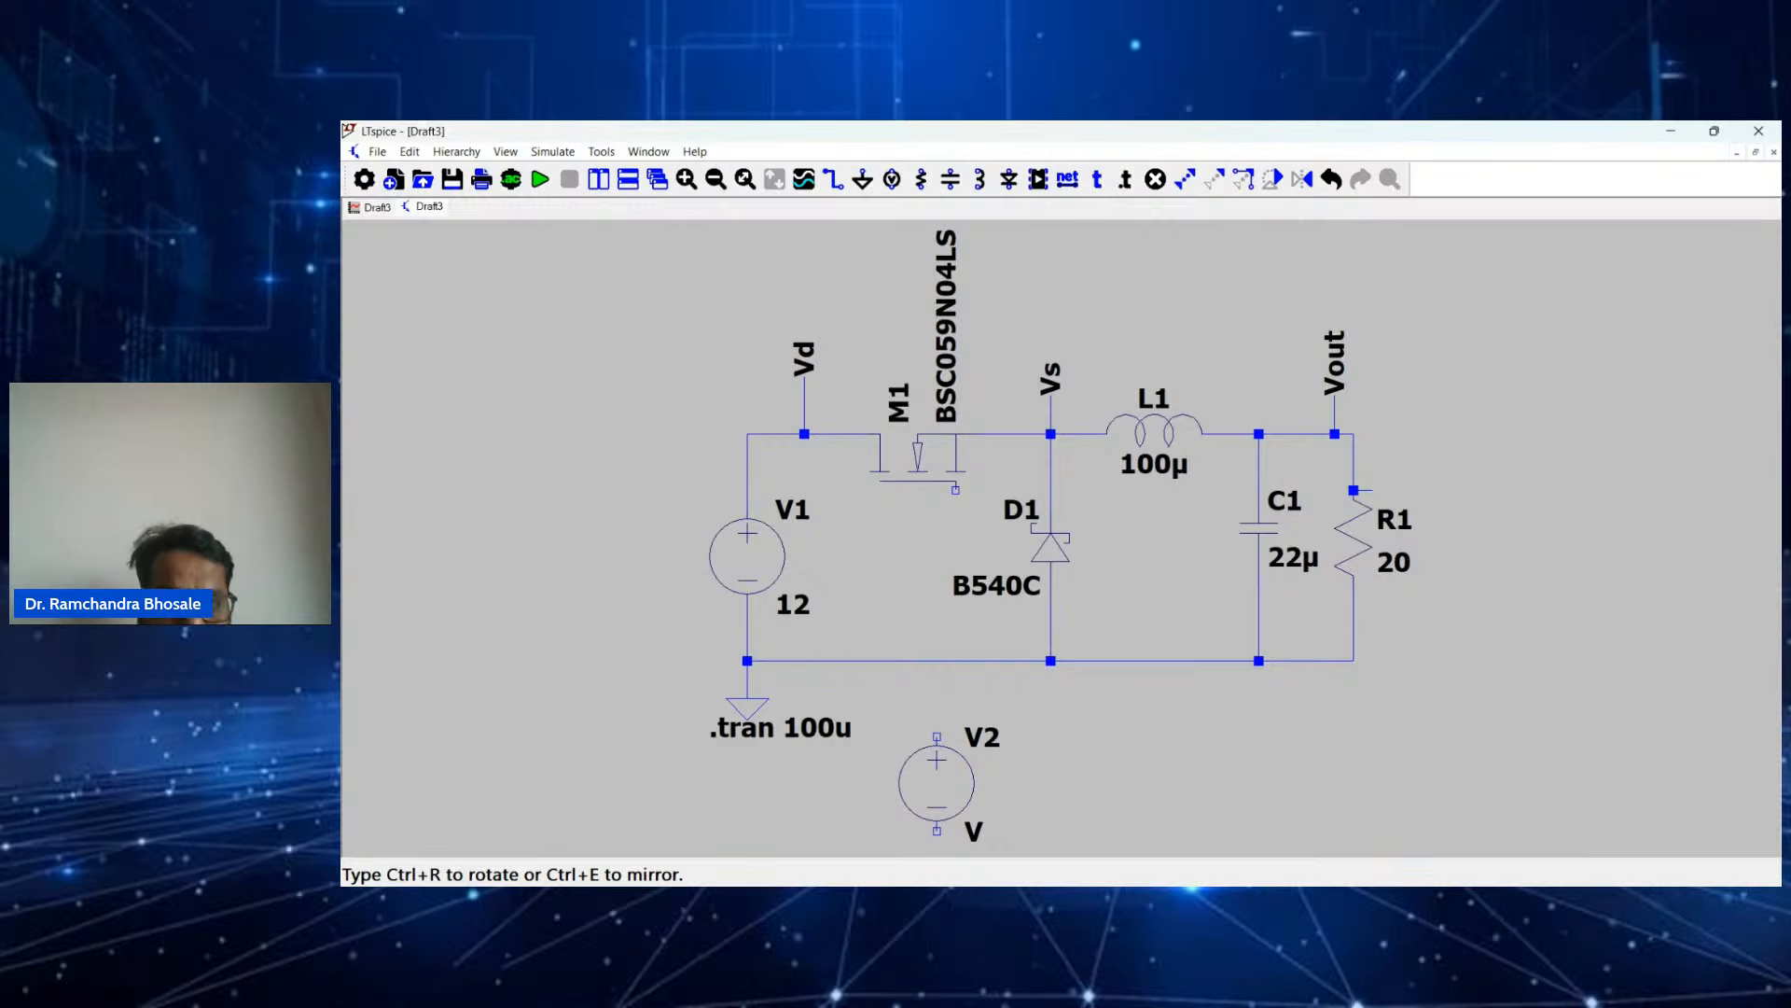
key(Escape)
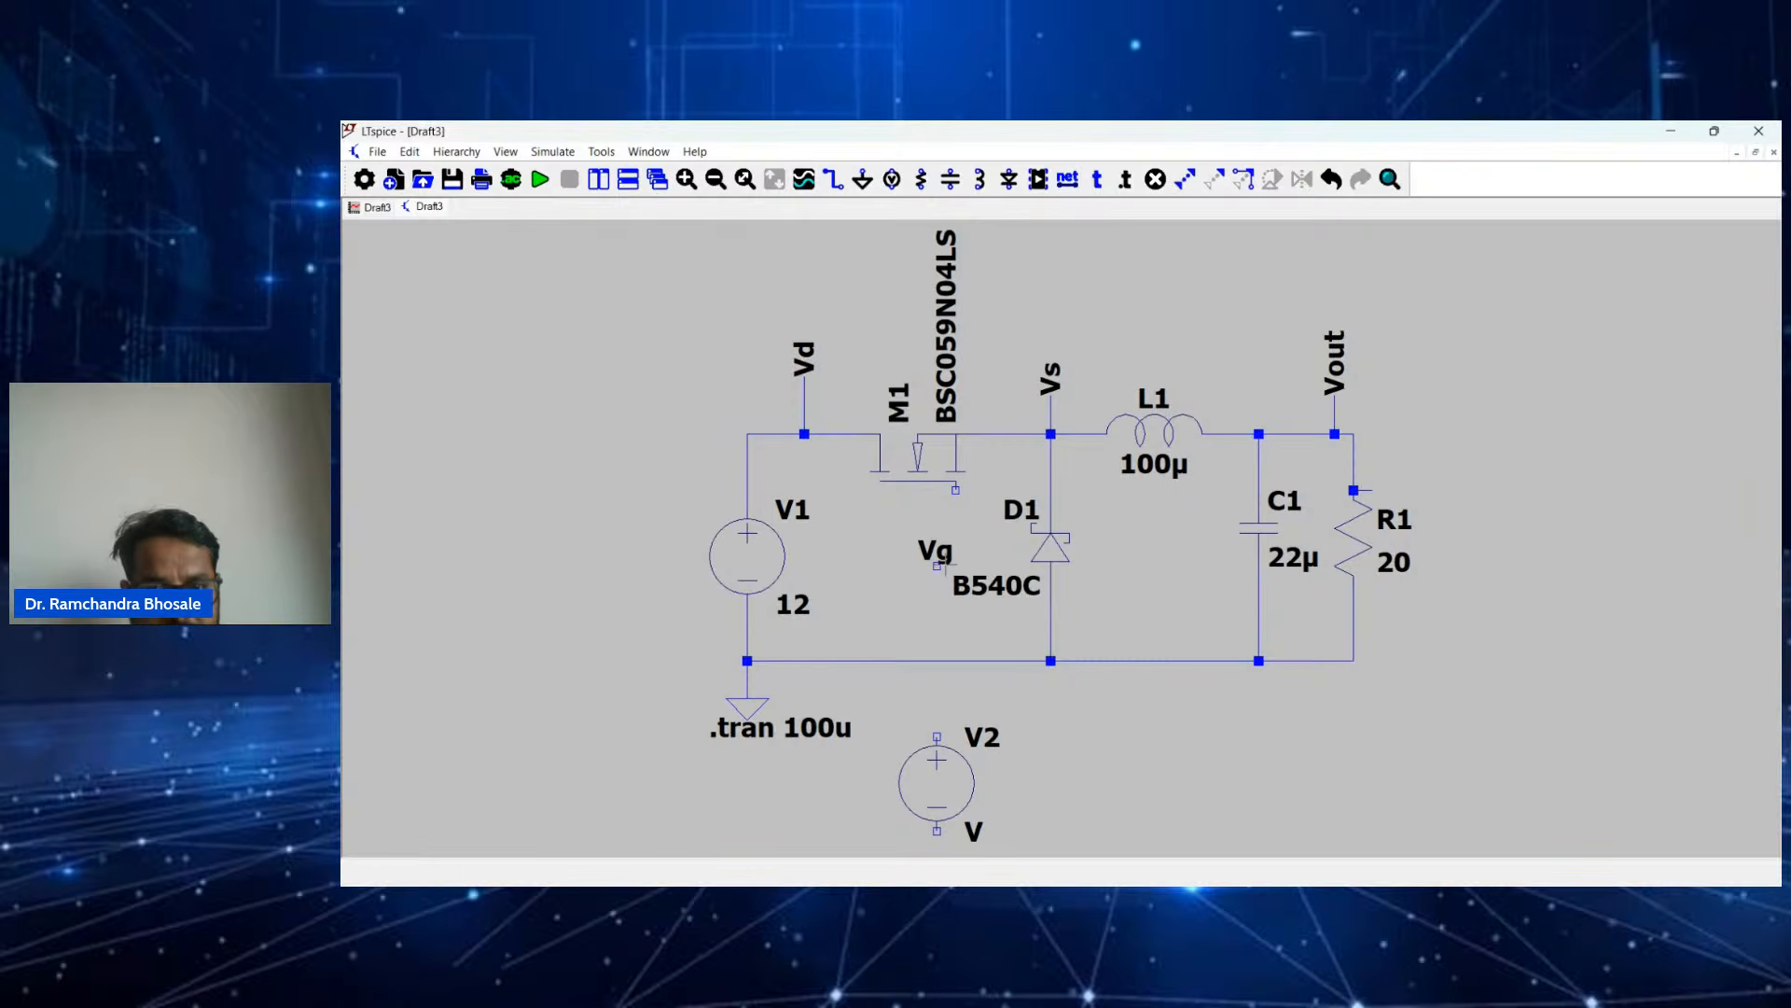
- Place net label Vg below M1 and wire it to the MOSFET's gate
click(936, 565)
click(833, 179)
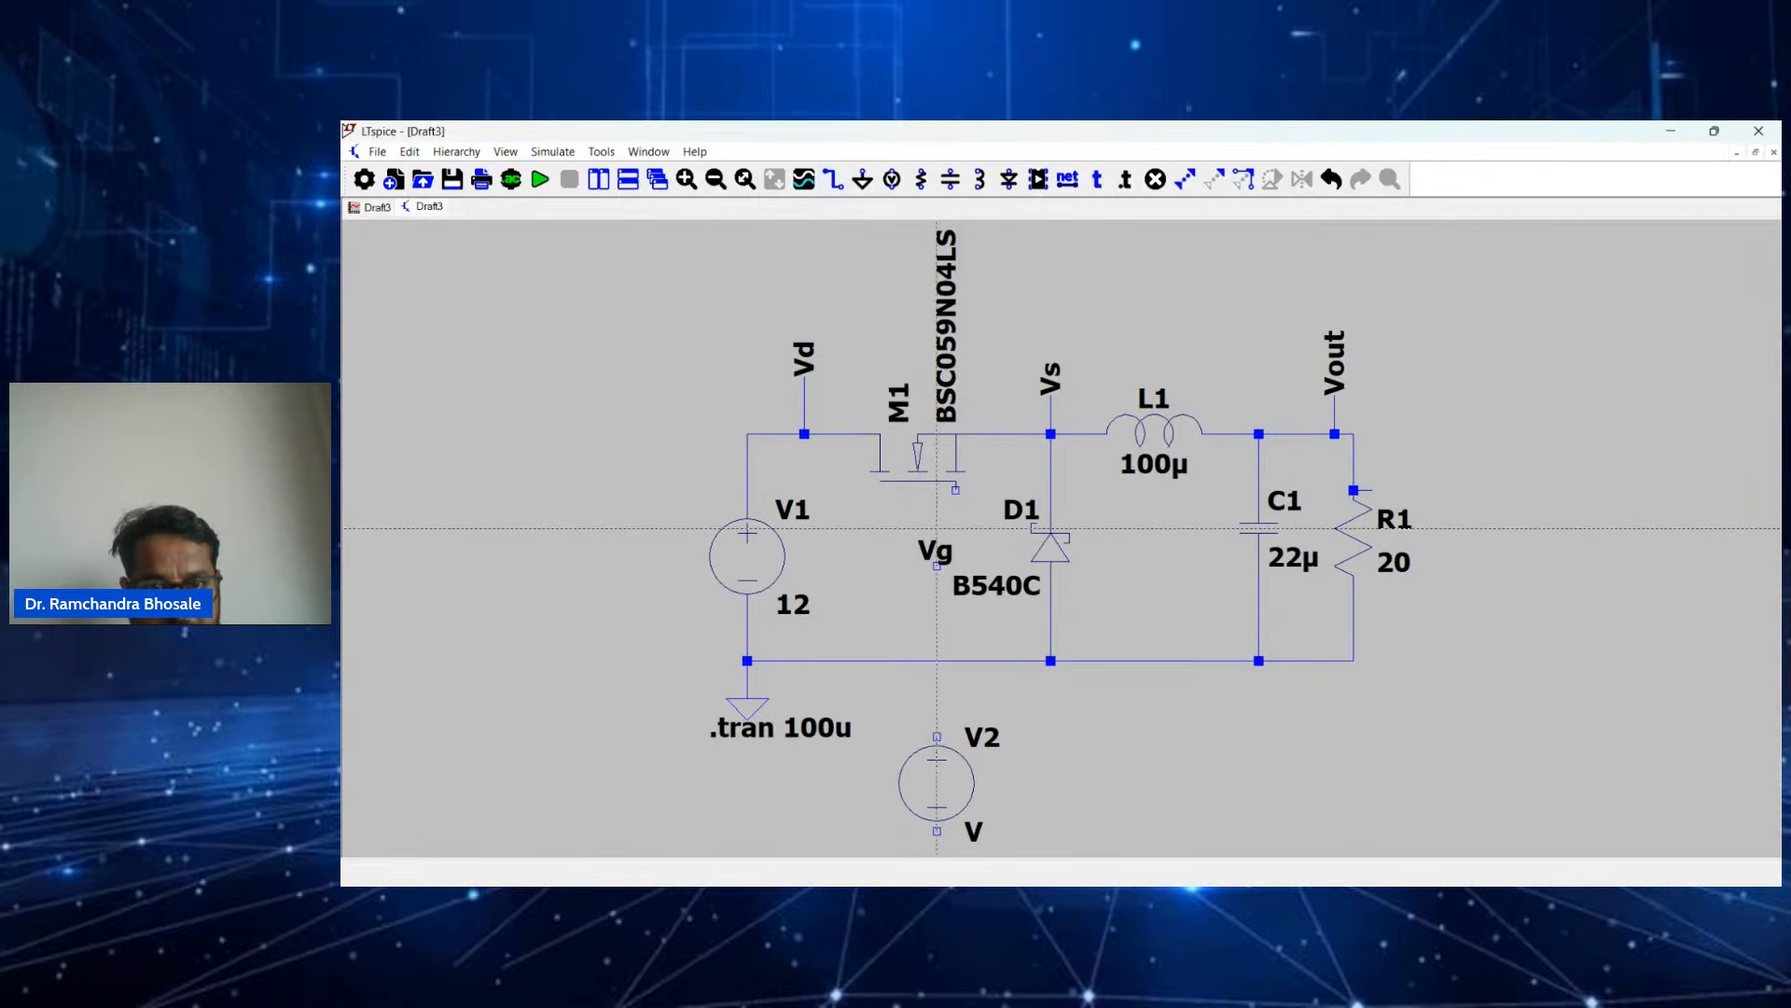
click(936, 565)
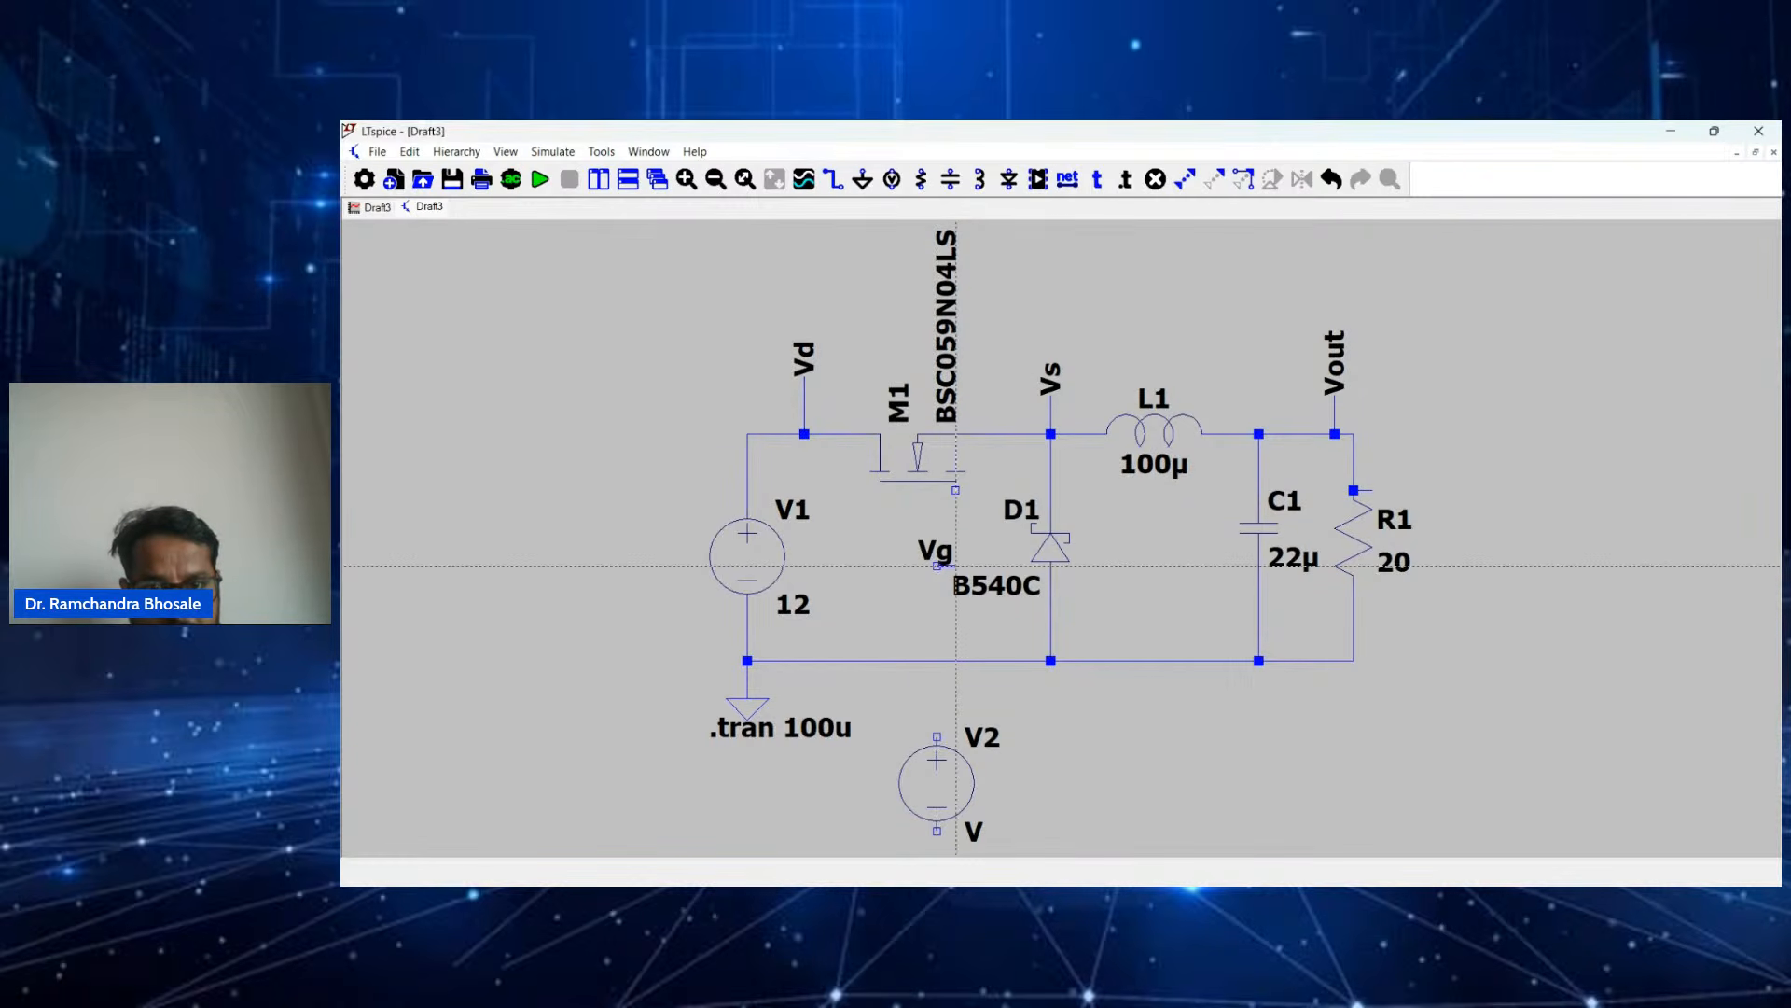
click(955, 487)
key(Escape)
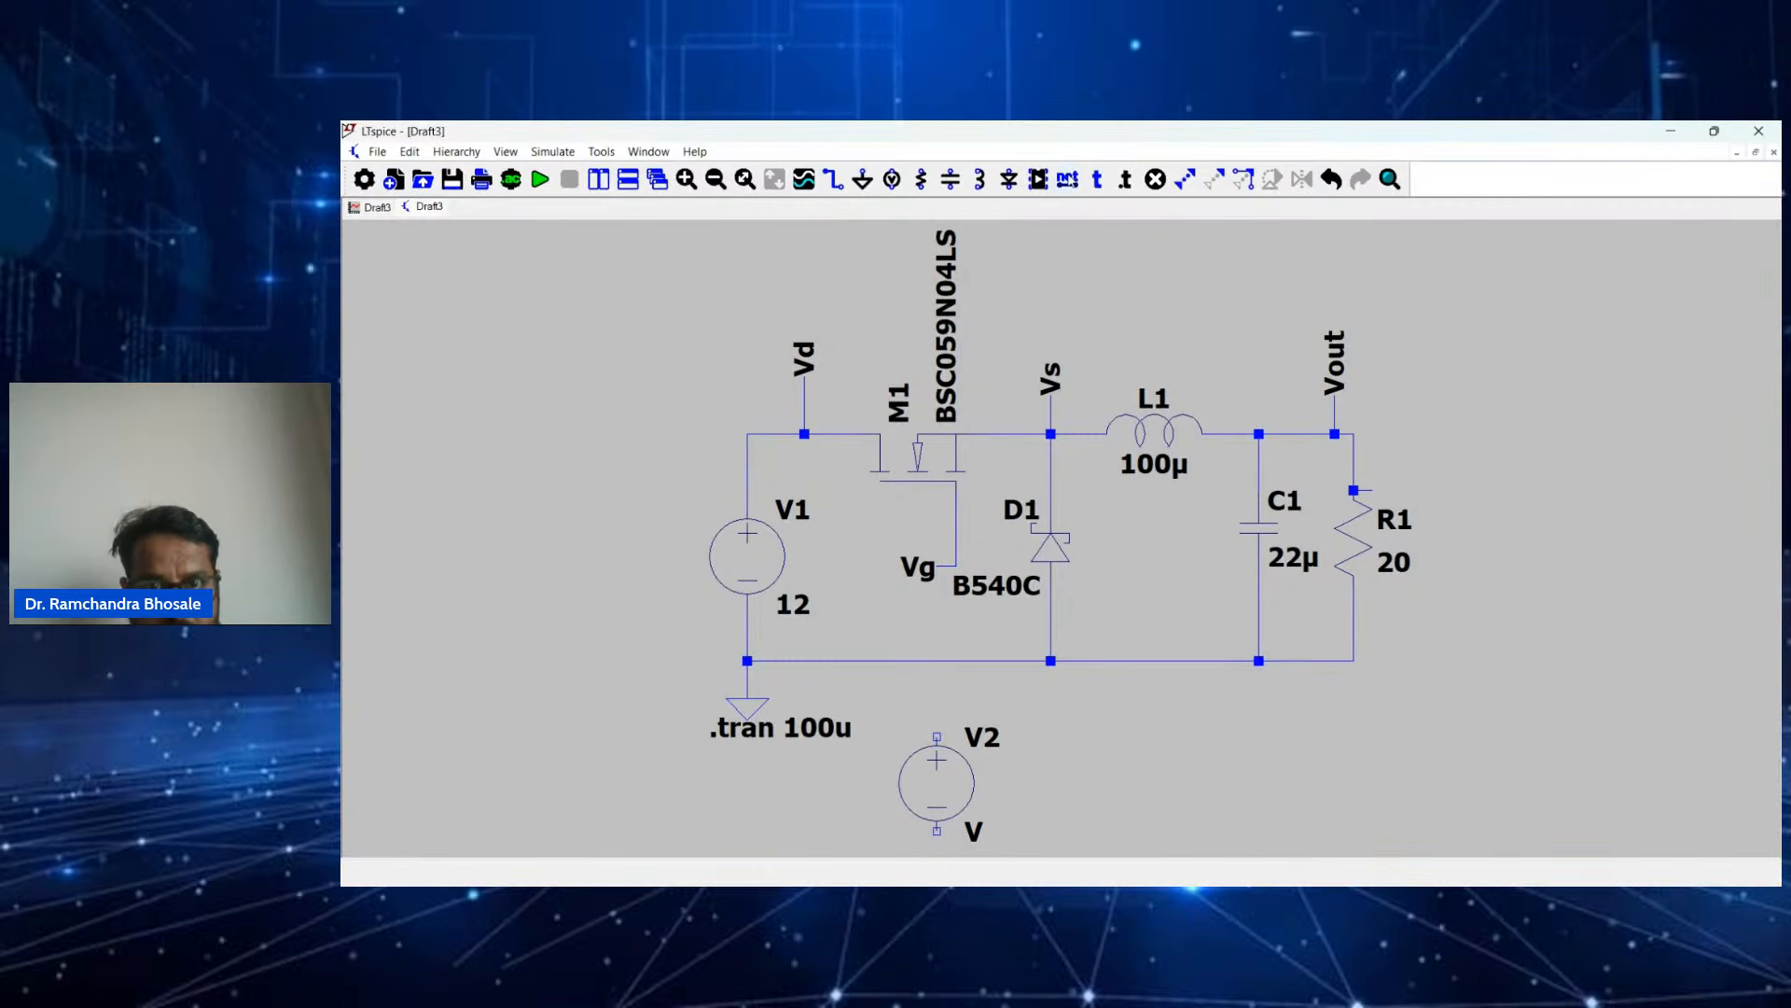
- Place another Vg net label above V2 and wire it to the source's positive terminal
click(1067, 179)
click(1032, 528)
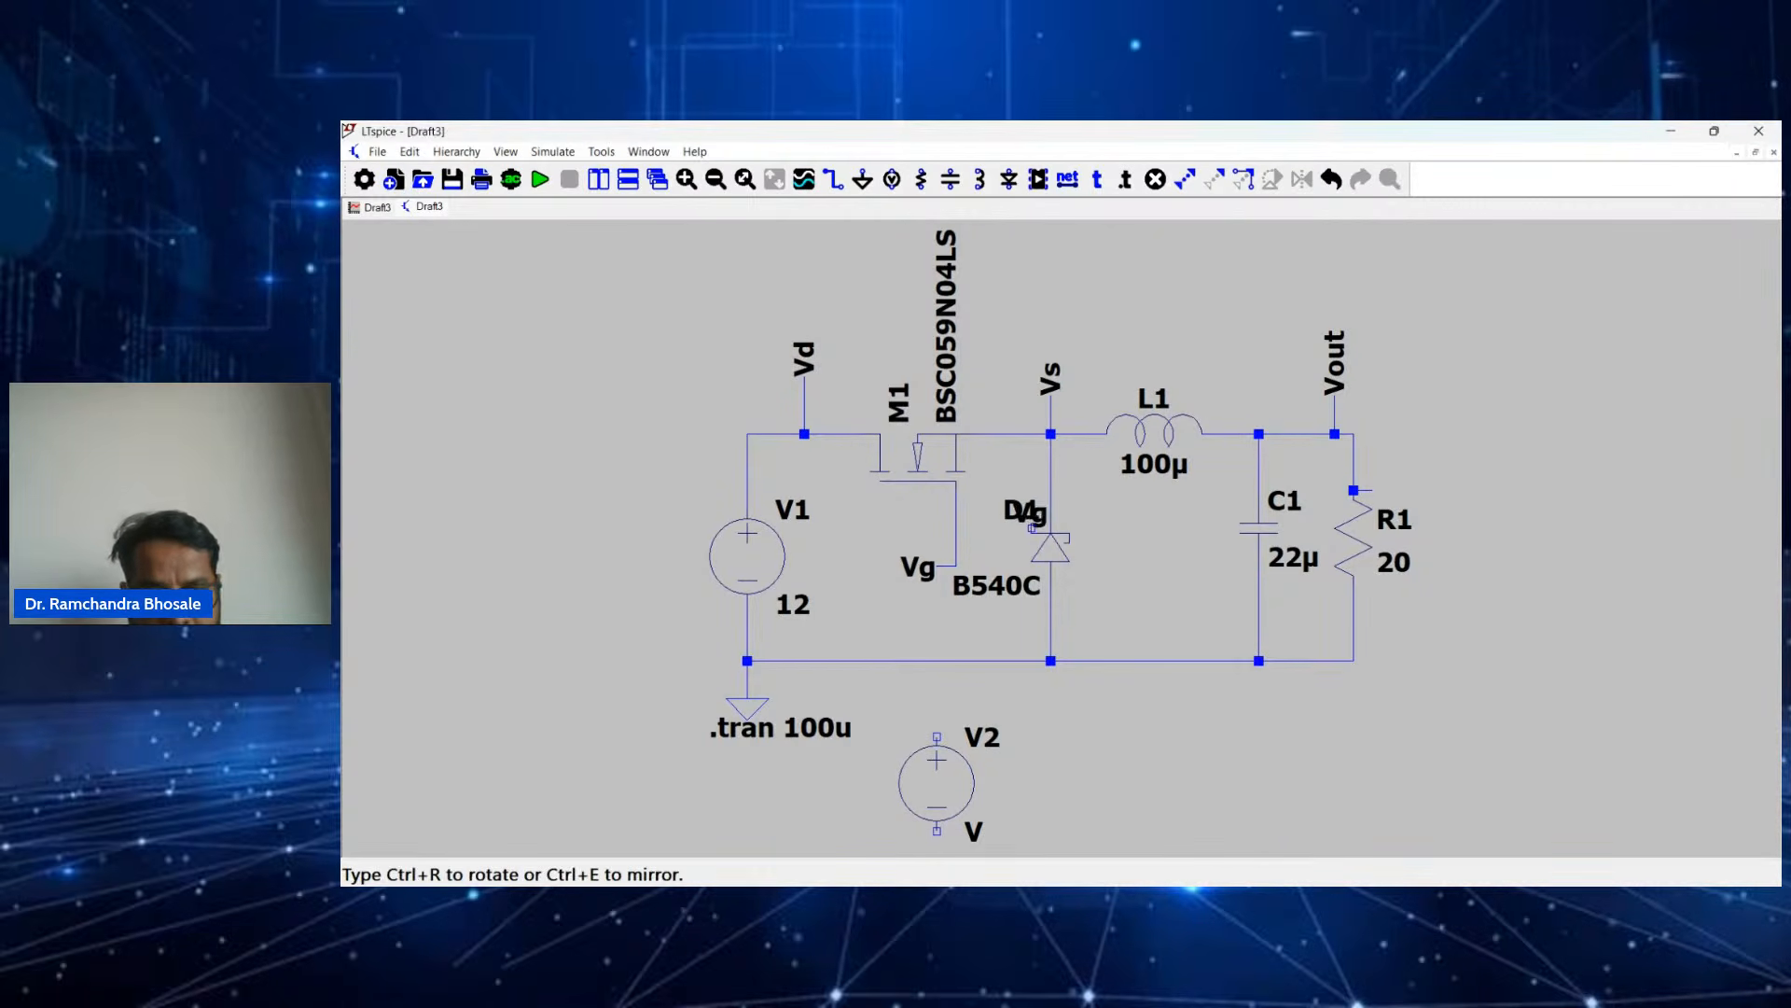
click(937, 698)
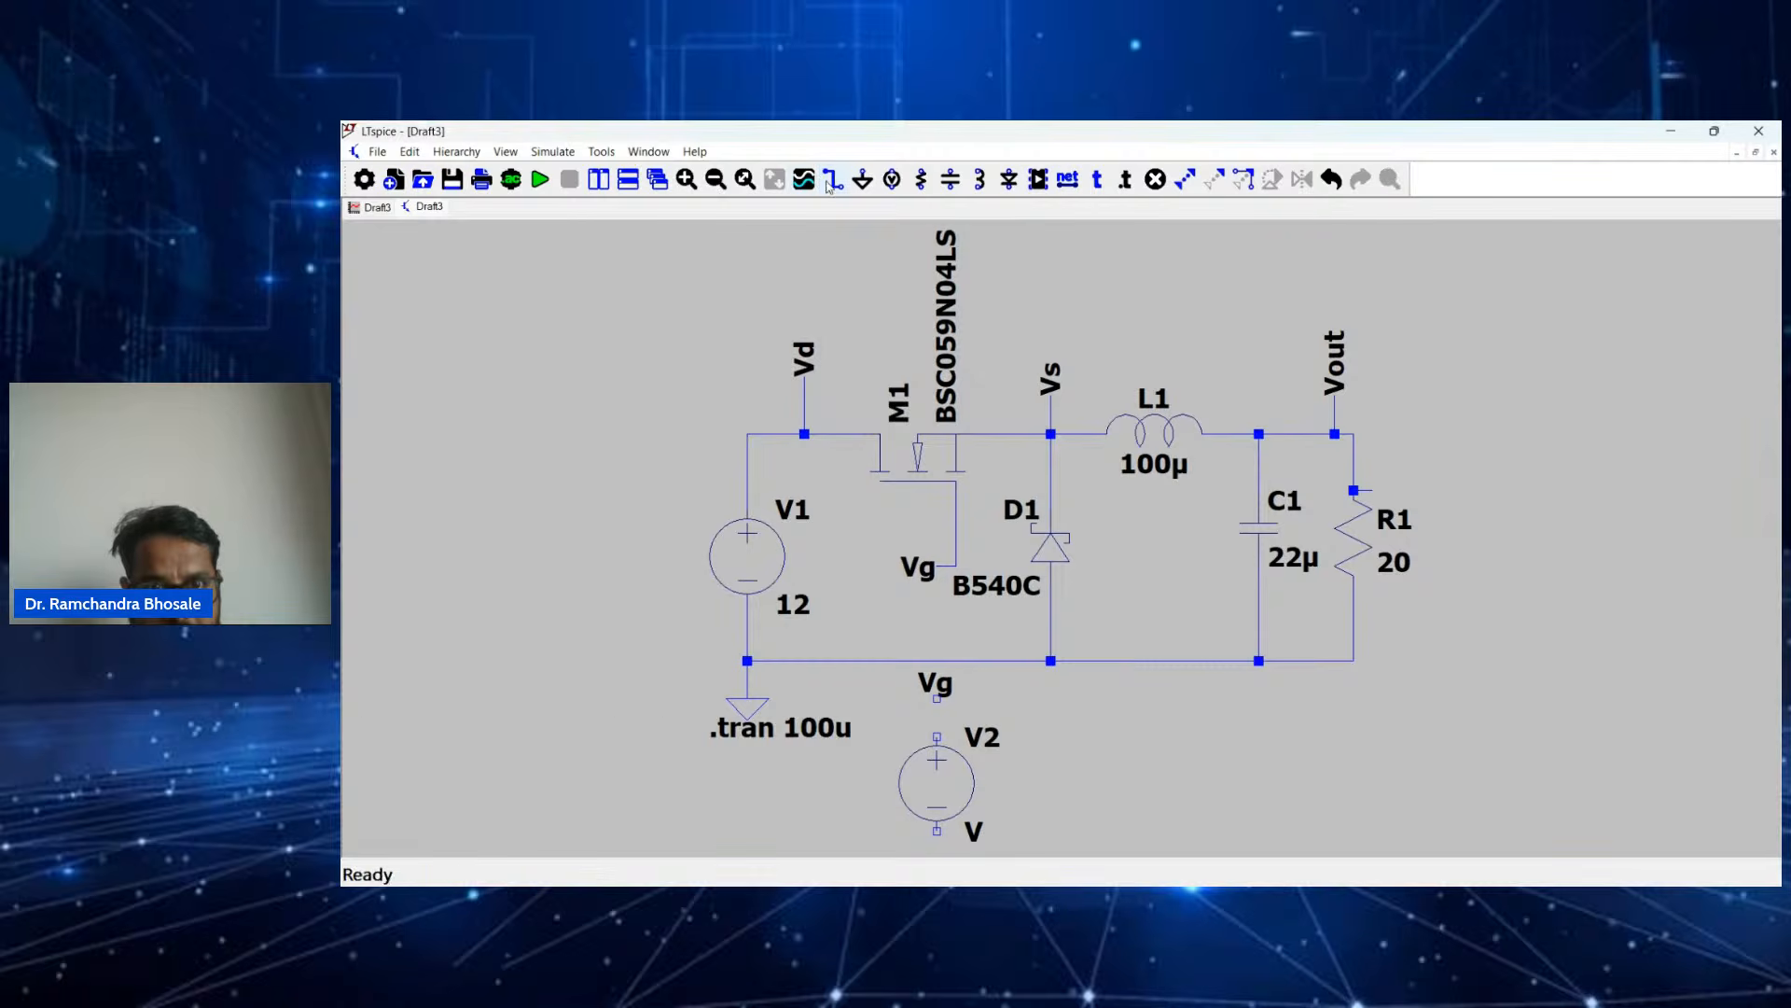
click(936, 698)
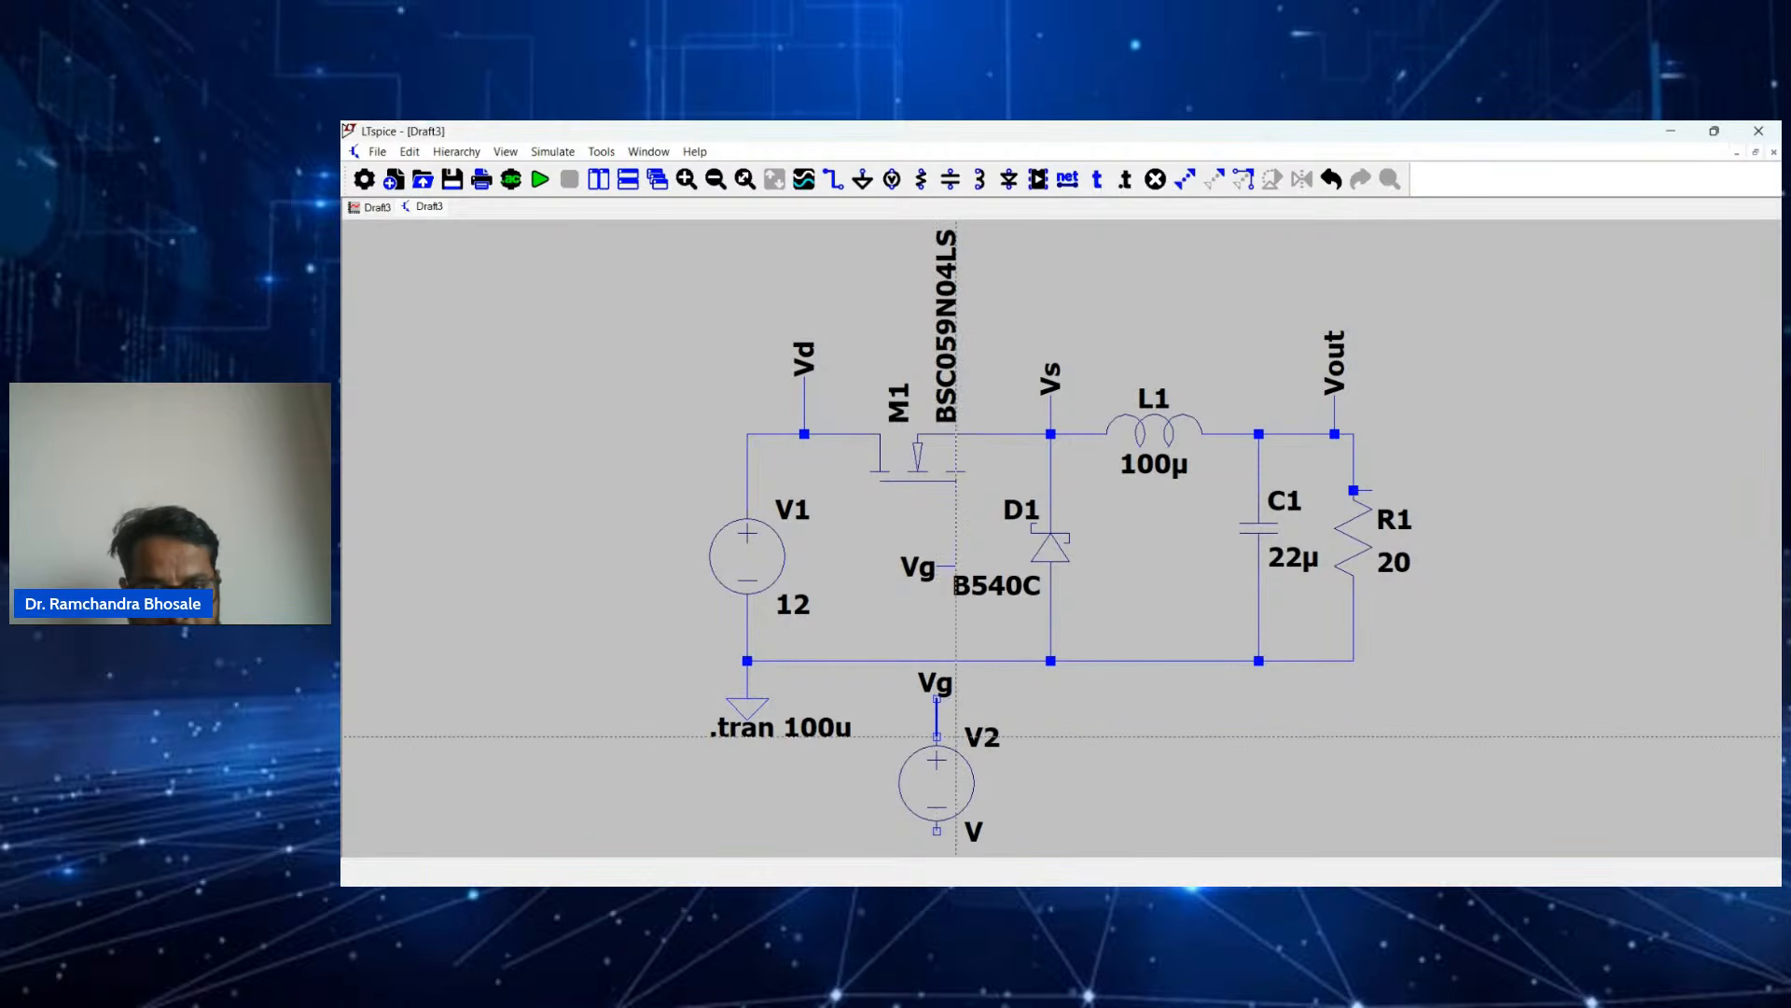
click(936, 736)
key(Escape)
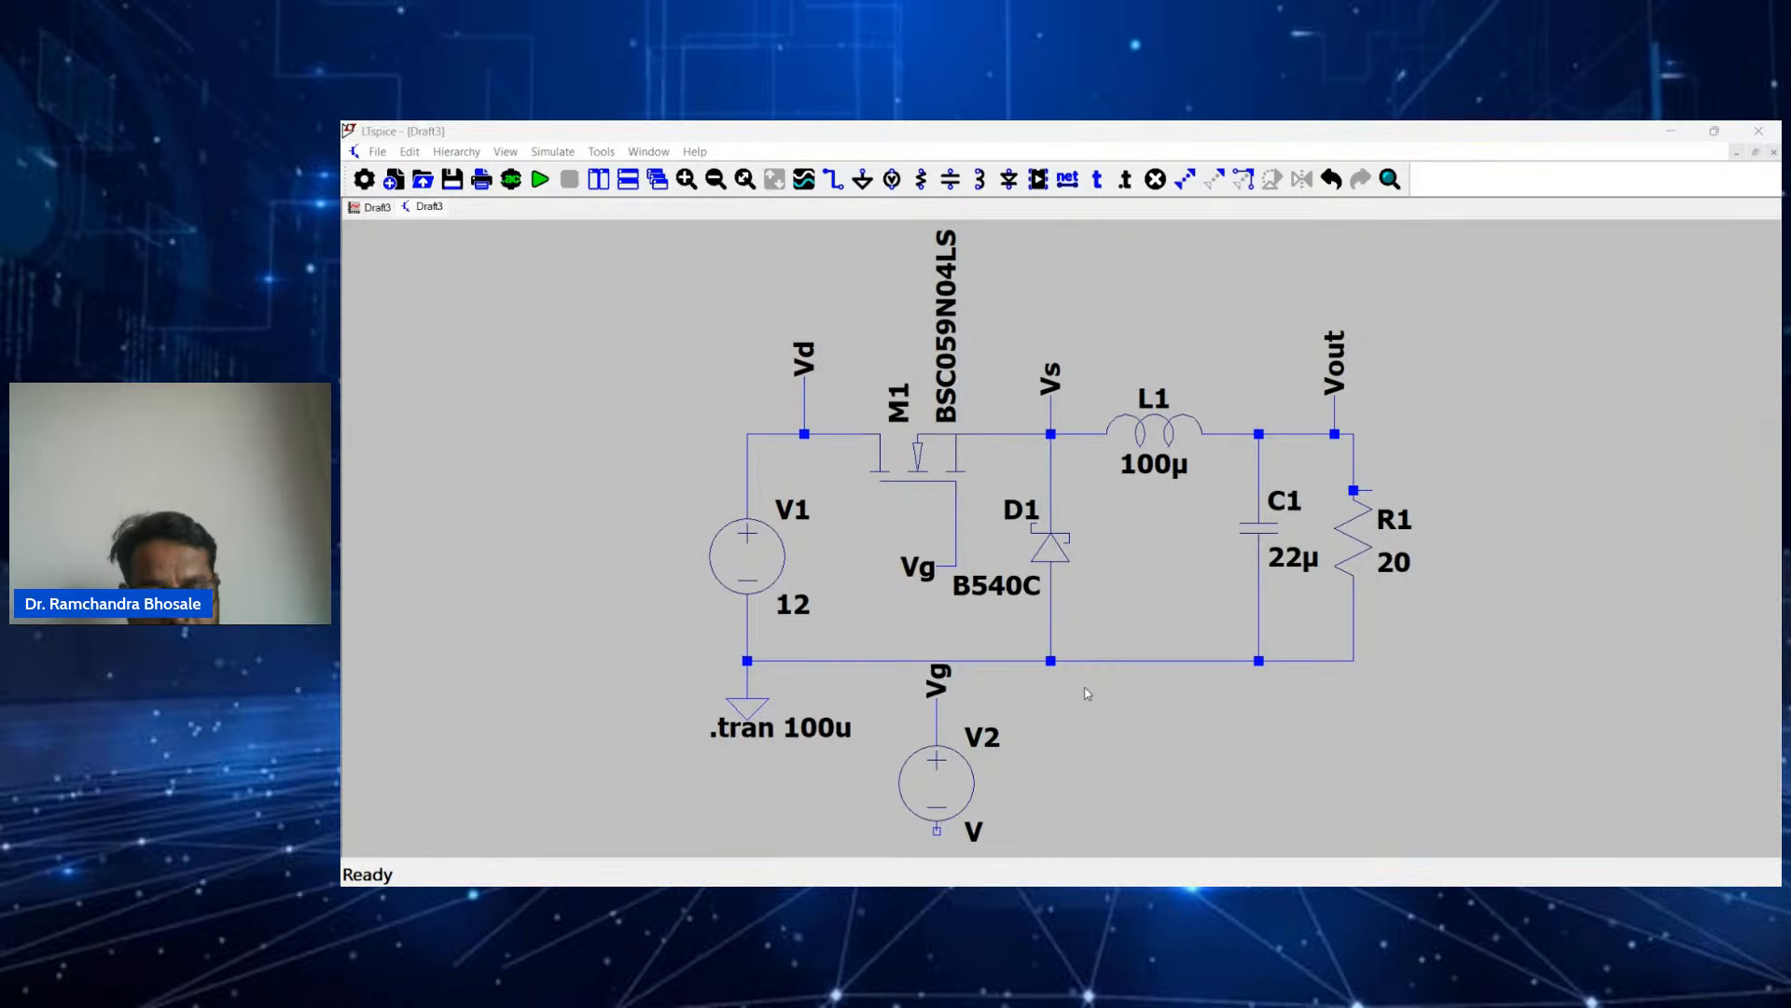
- Place net label Vs below V2, wire it to the source's negative terminal, and fit the schematic in view
text(Vs)
key(Return)
scroll(1012, 811, down, 2)
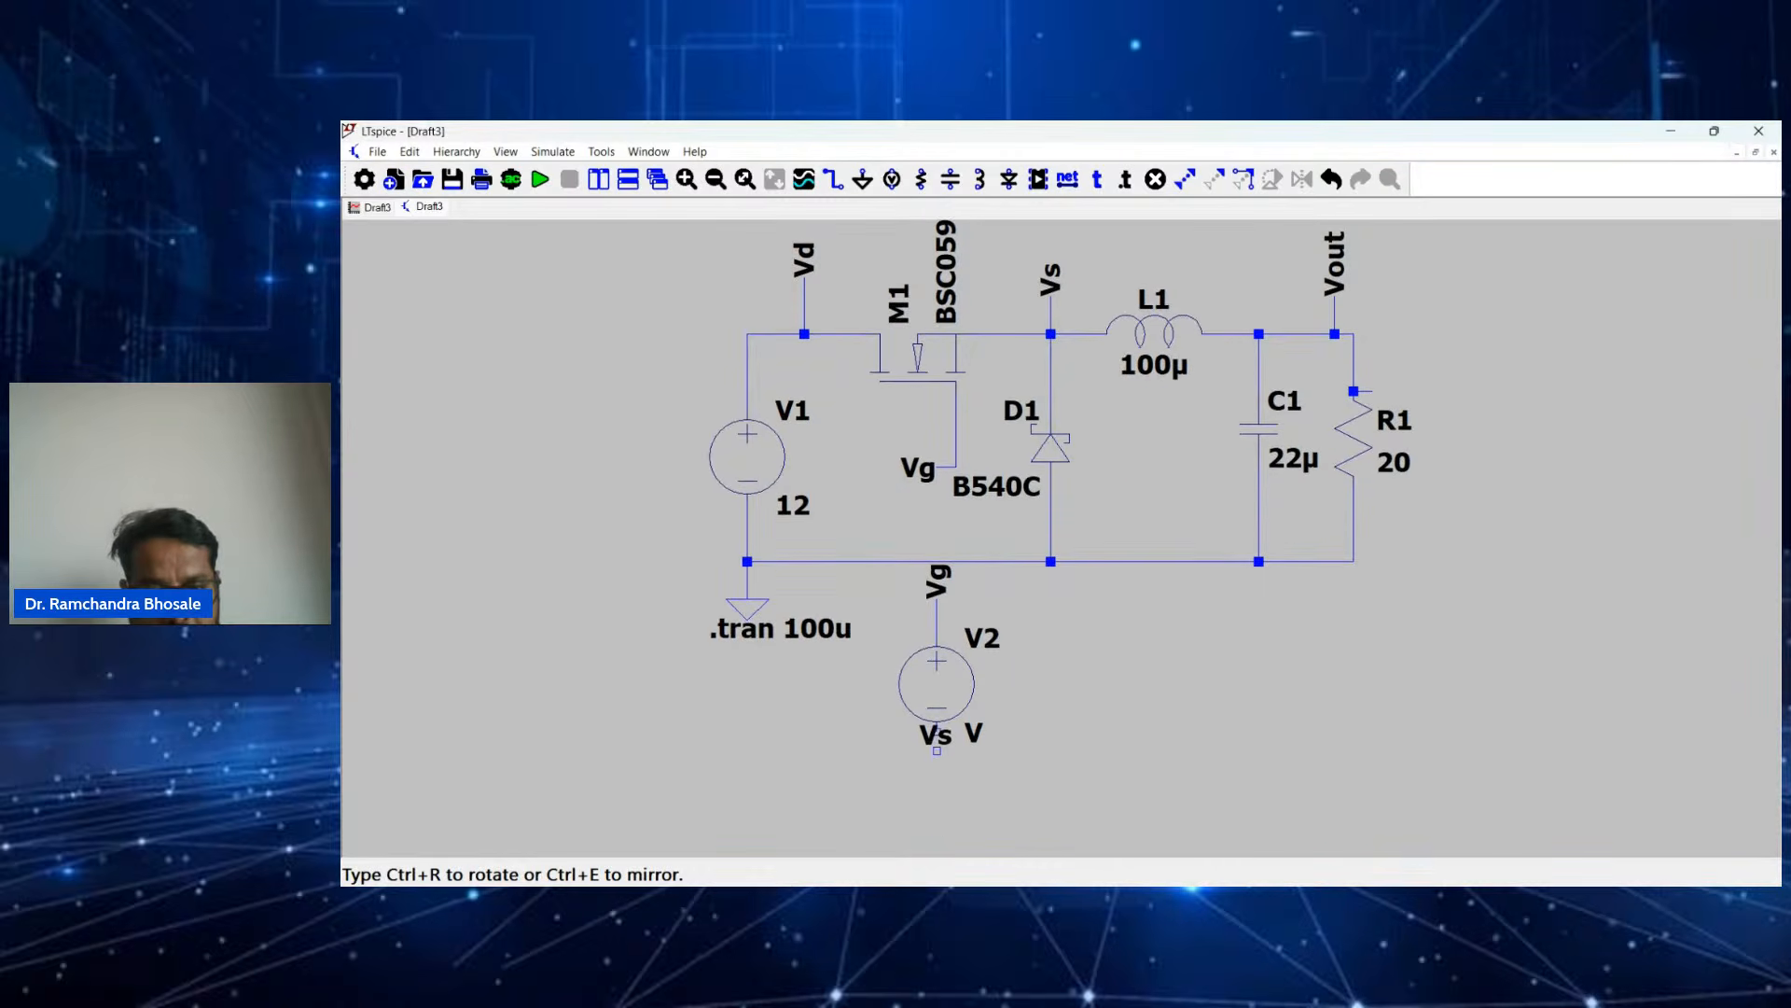
click(936, 788)
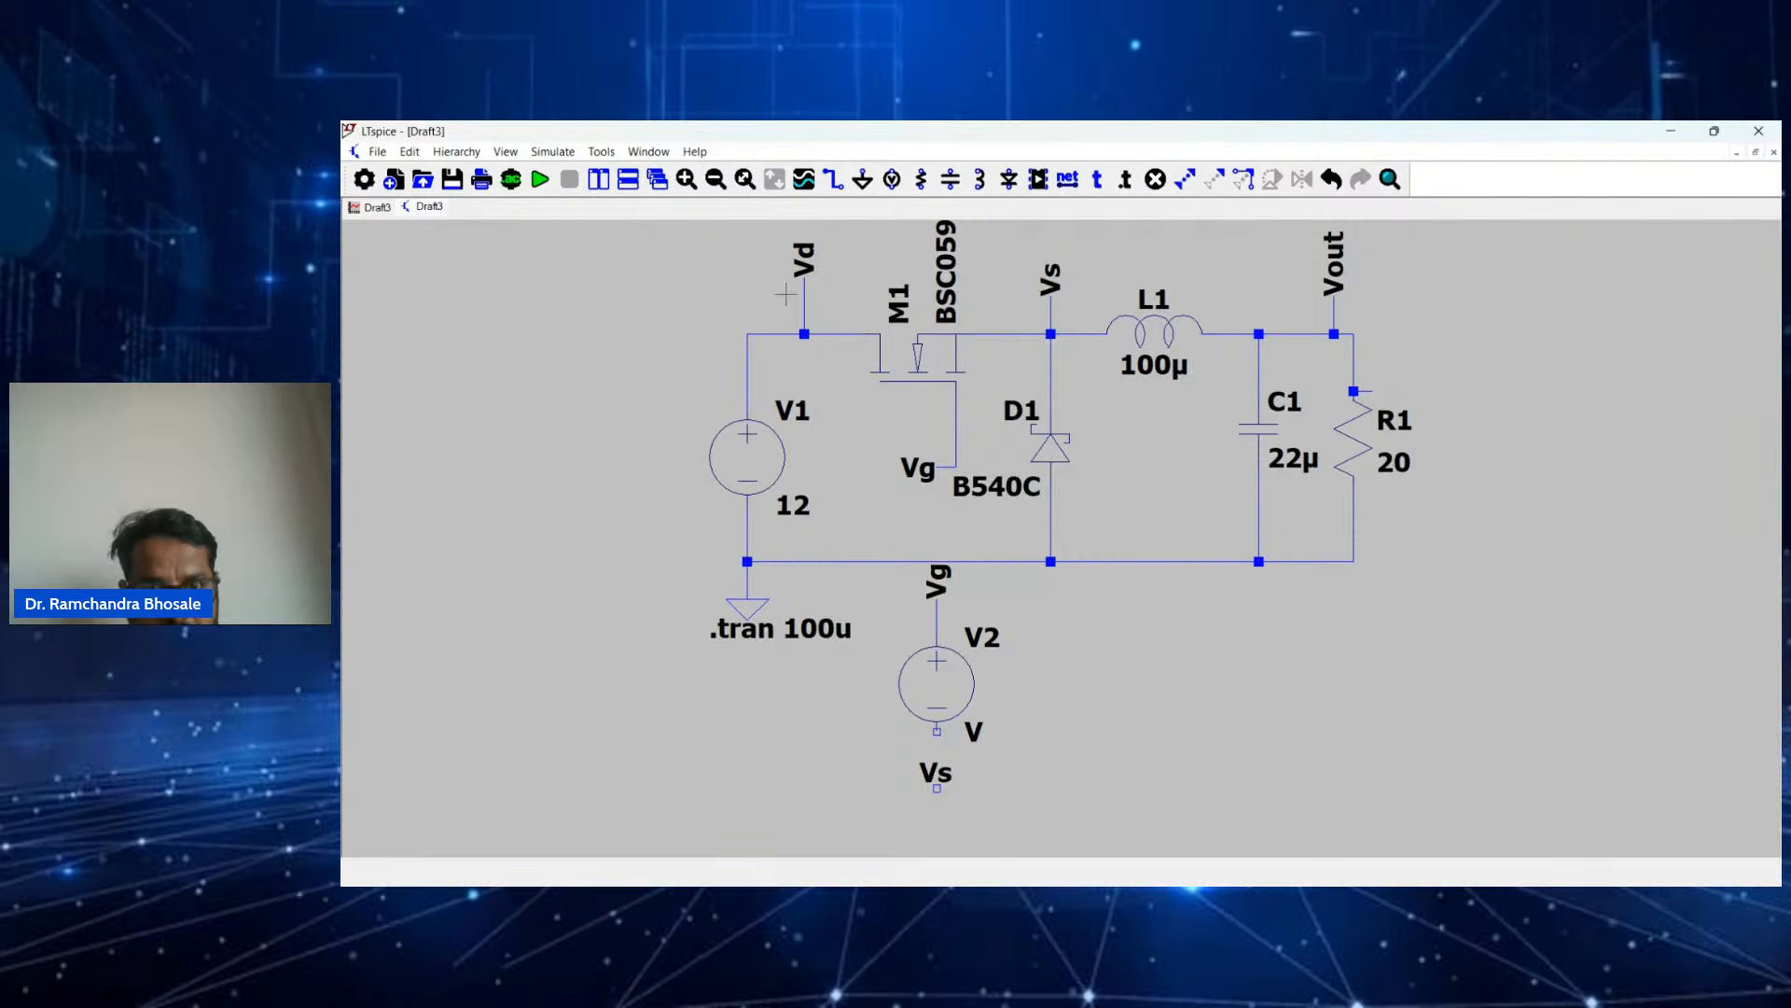
click(834, 179)
scroll(955, 807, down, 4)
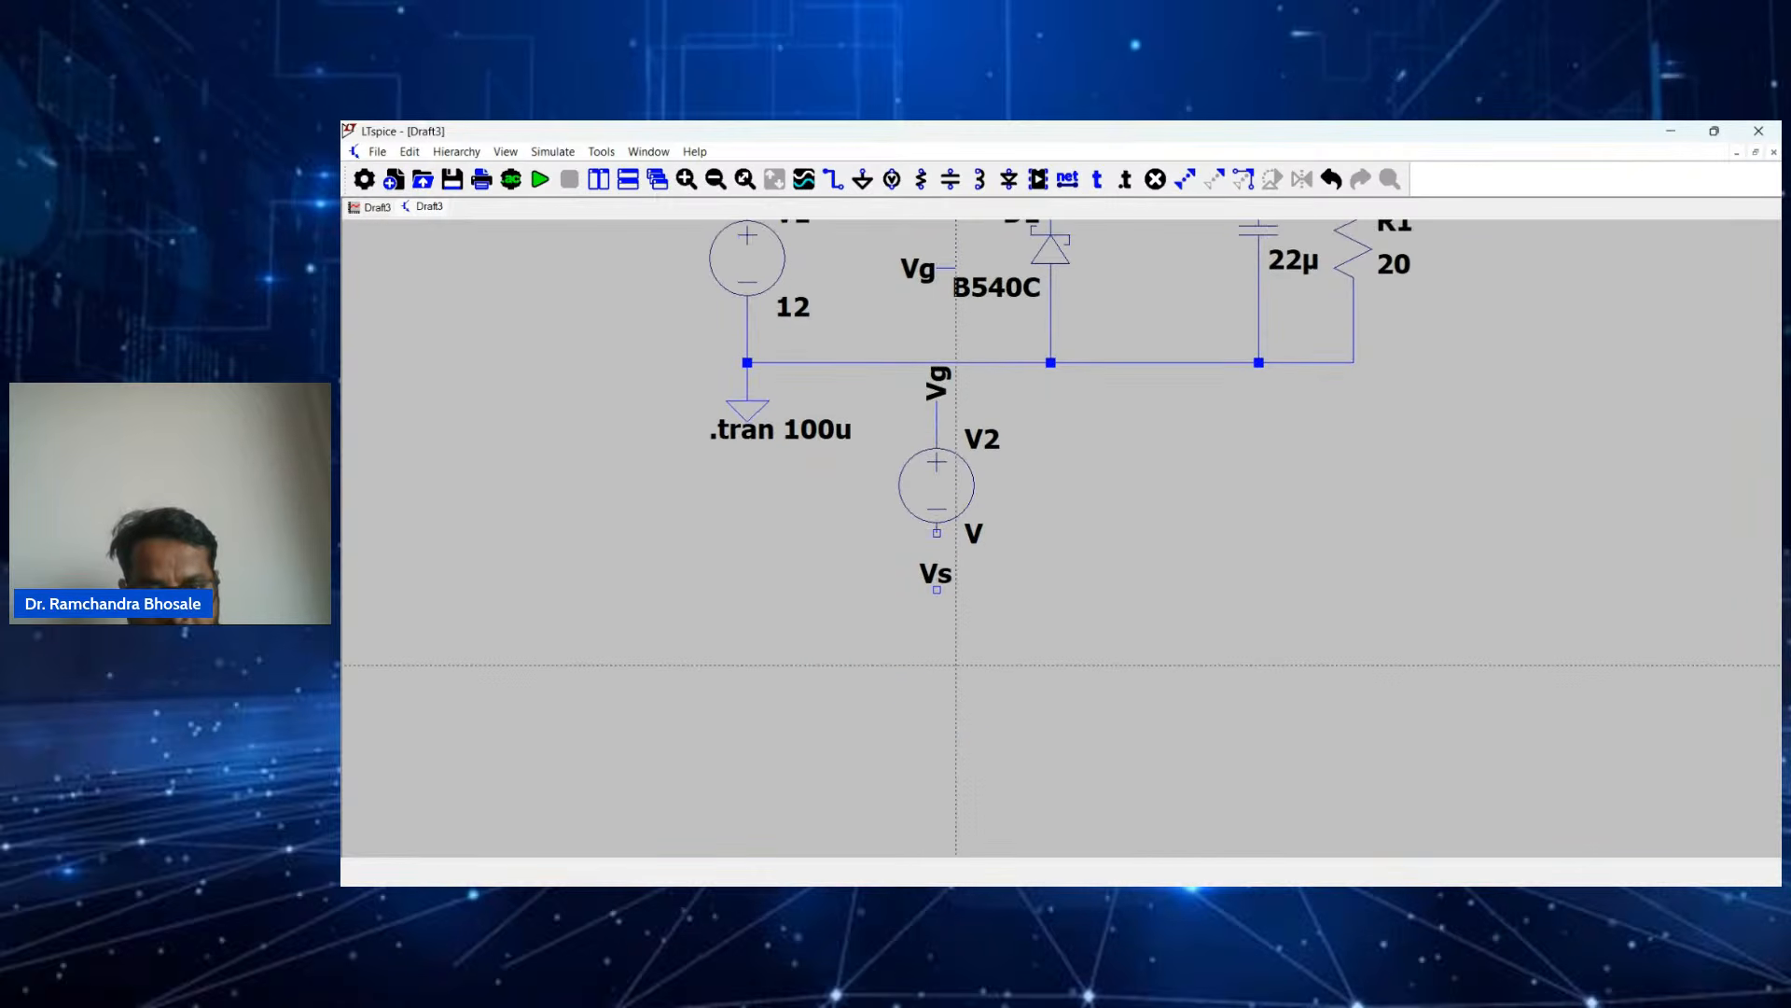
click(937, 589)
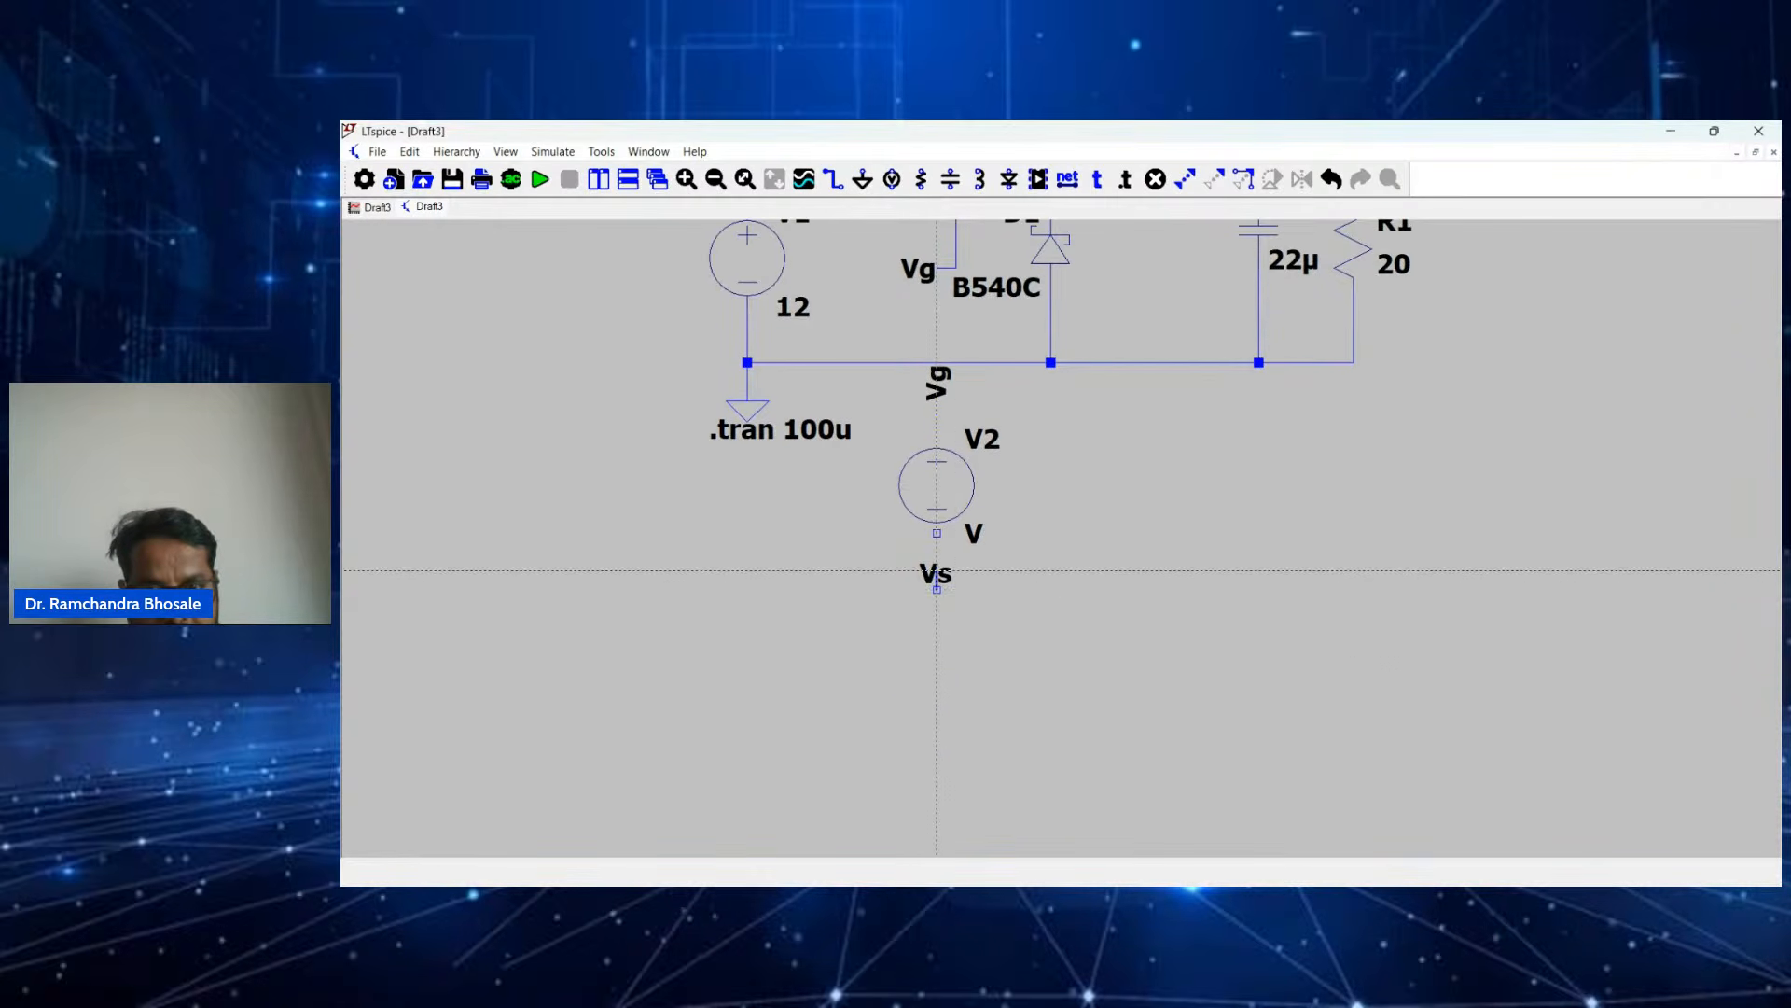
click(937, 533)
key(Escape)
key(space)
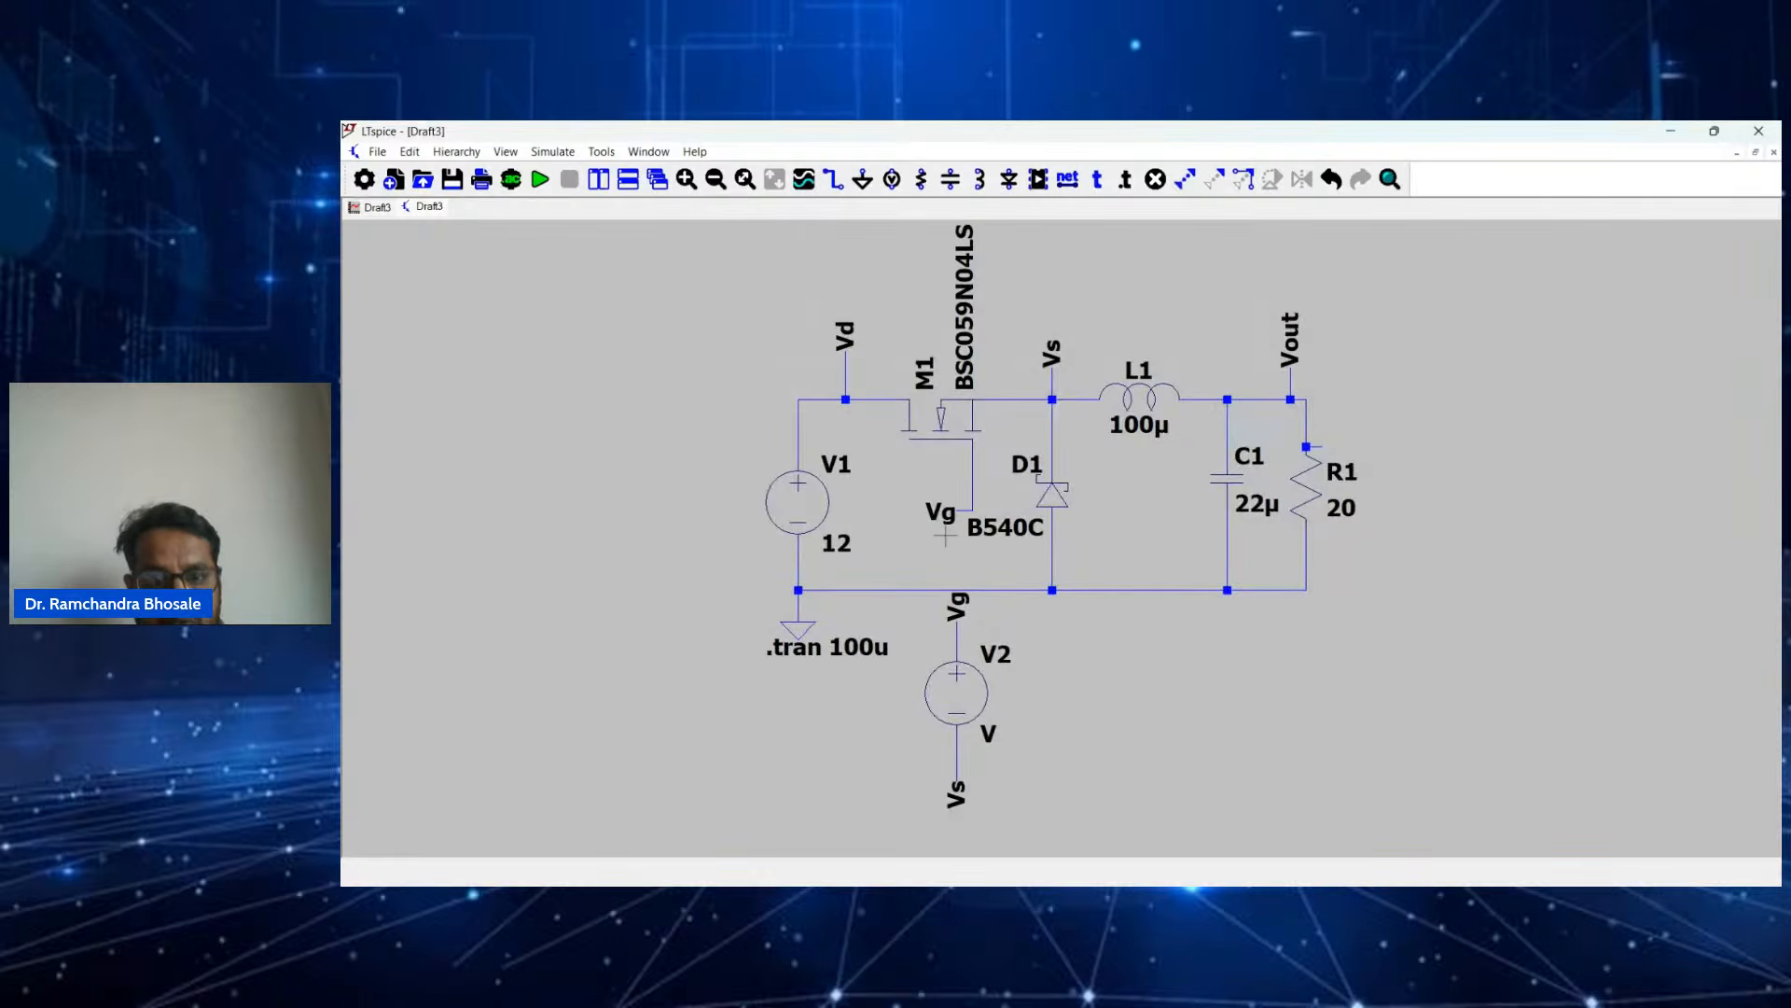
- Open the settings of voltage source V2
right_click(963, 705)
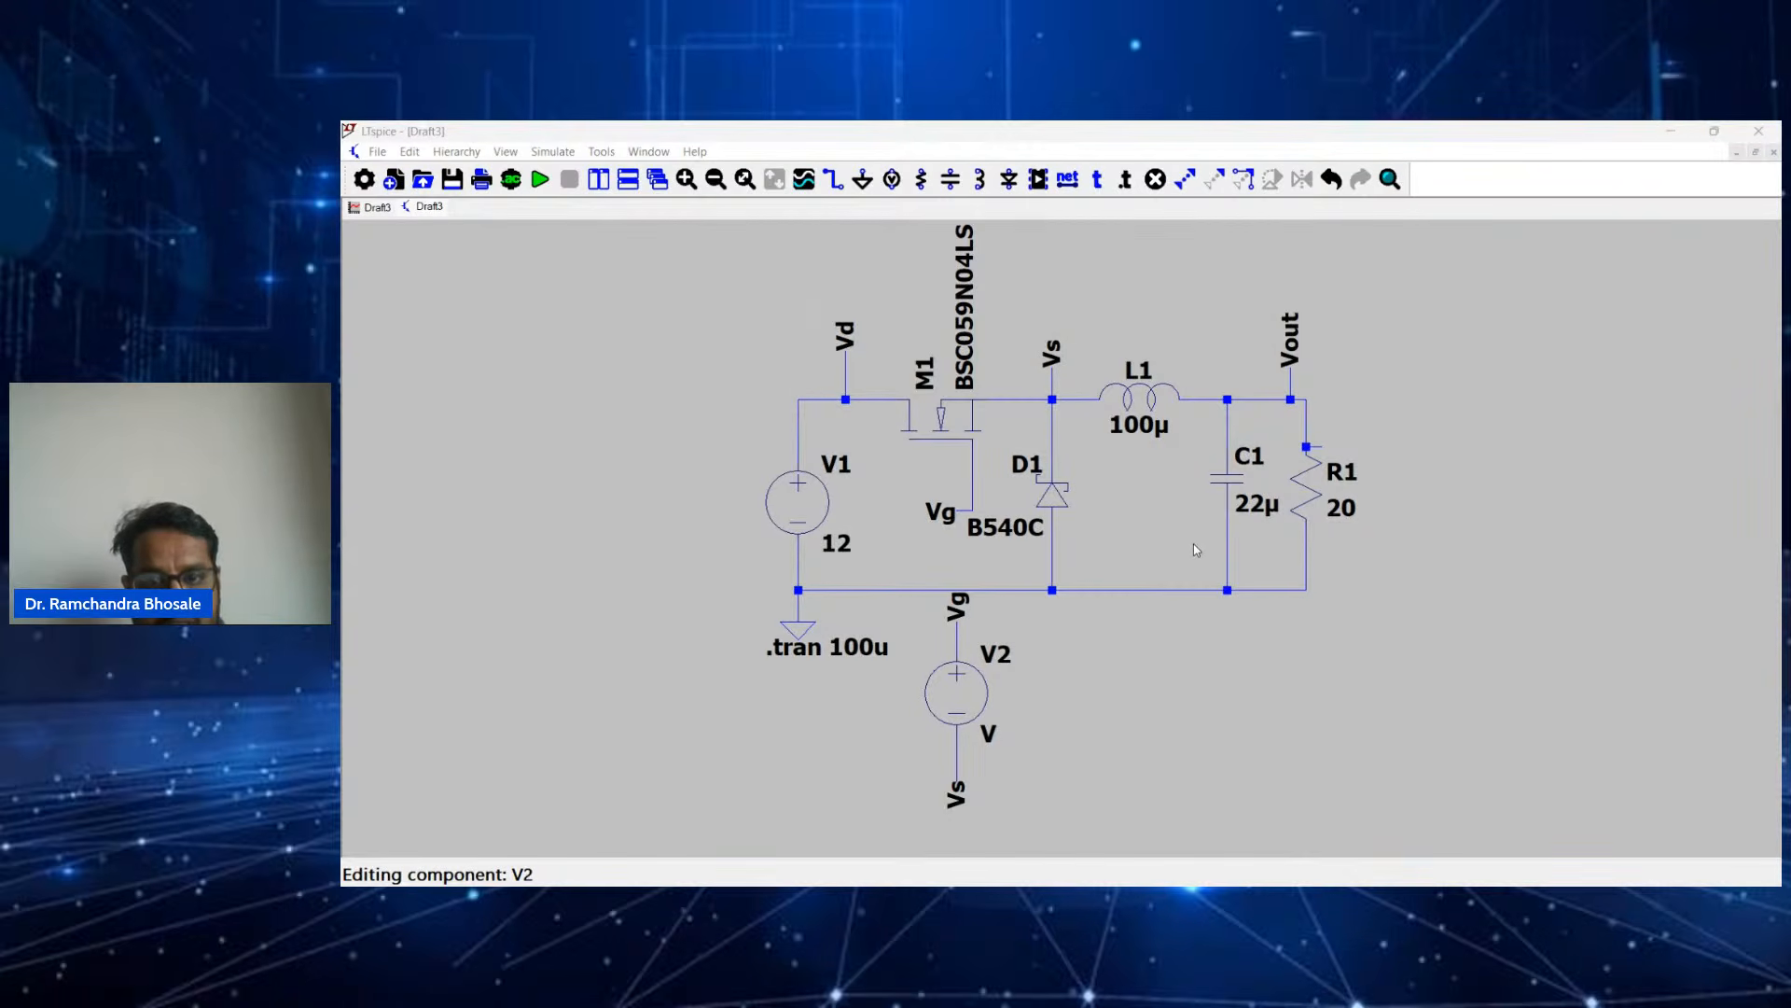
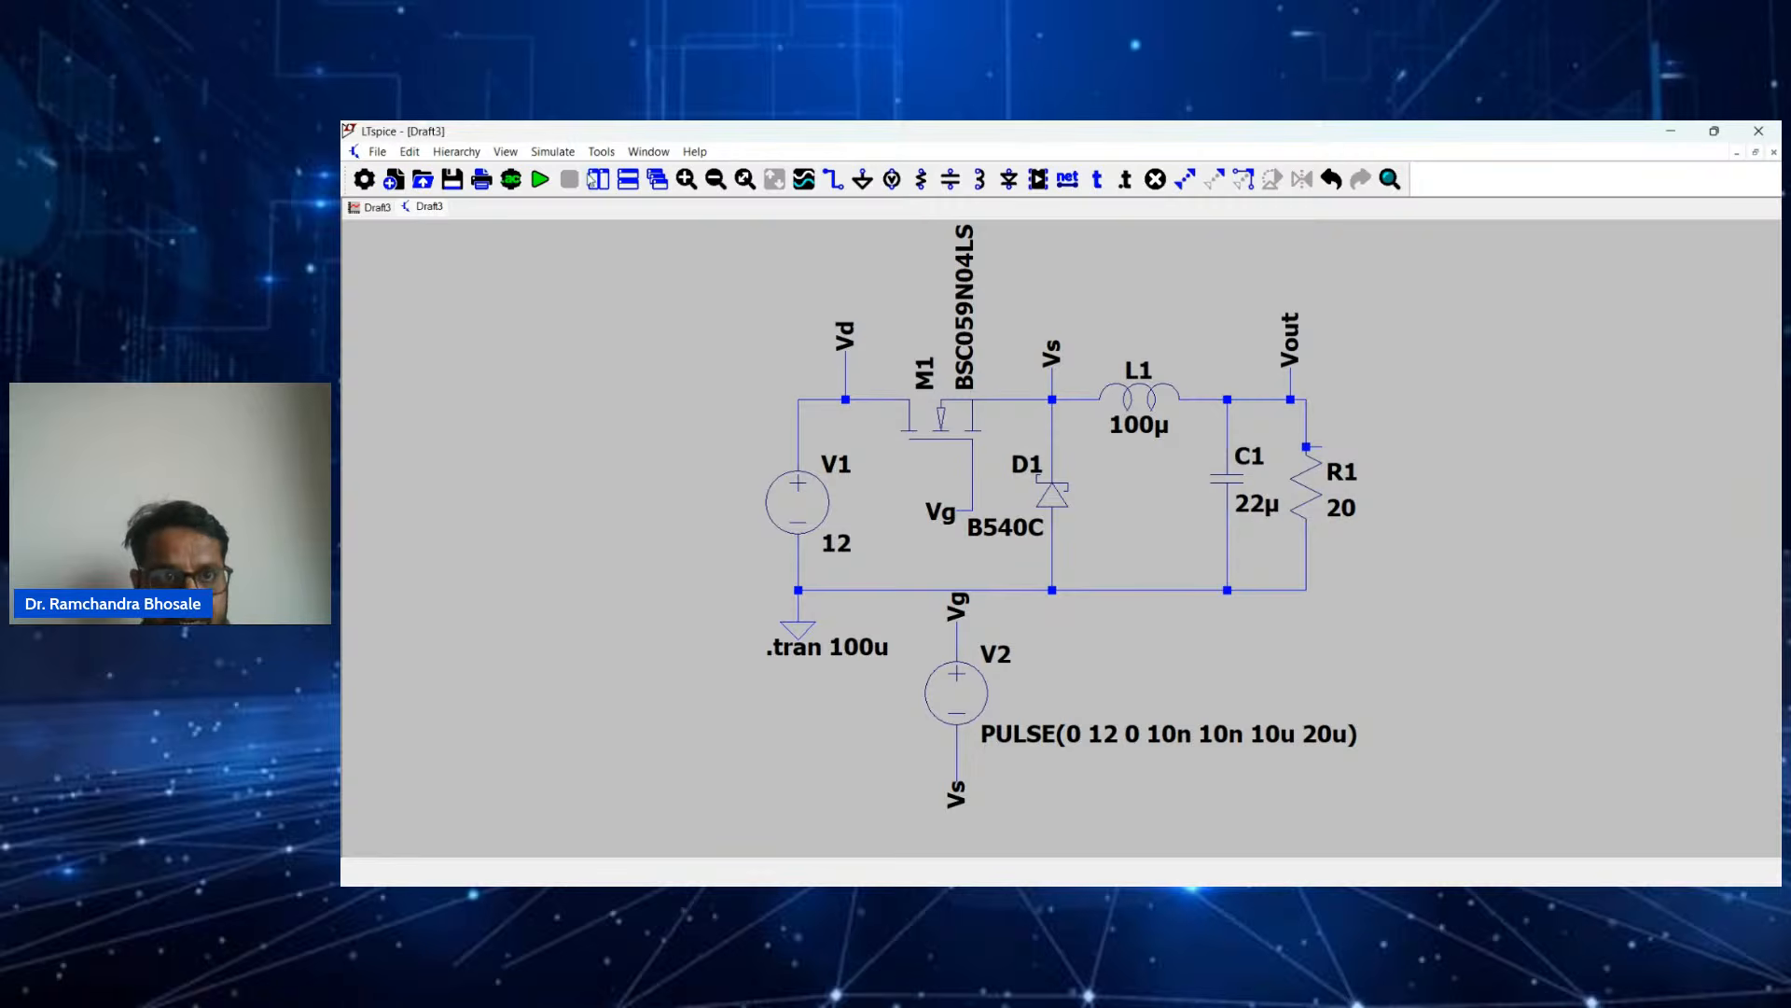
- Run the transient simulation and bring the schematic back to full size
click(539, 180)
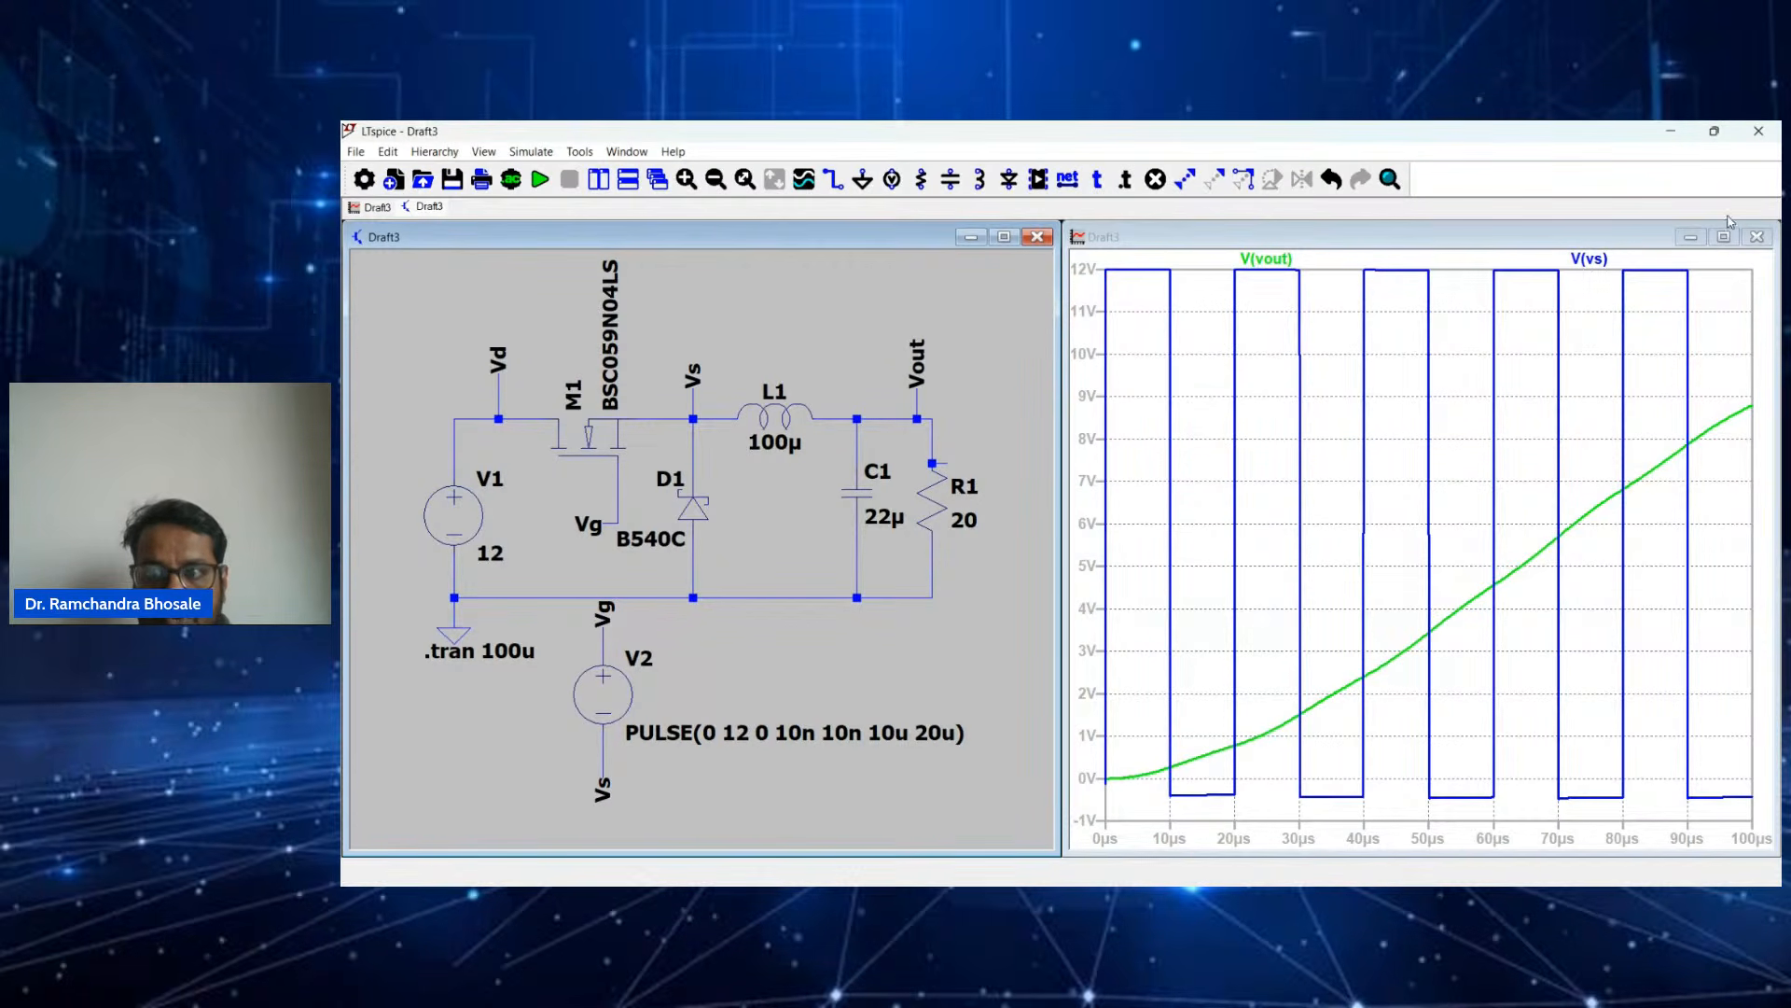
click(1003, 237)
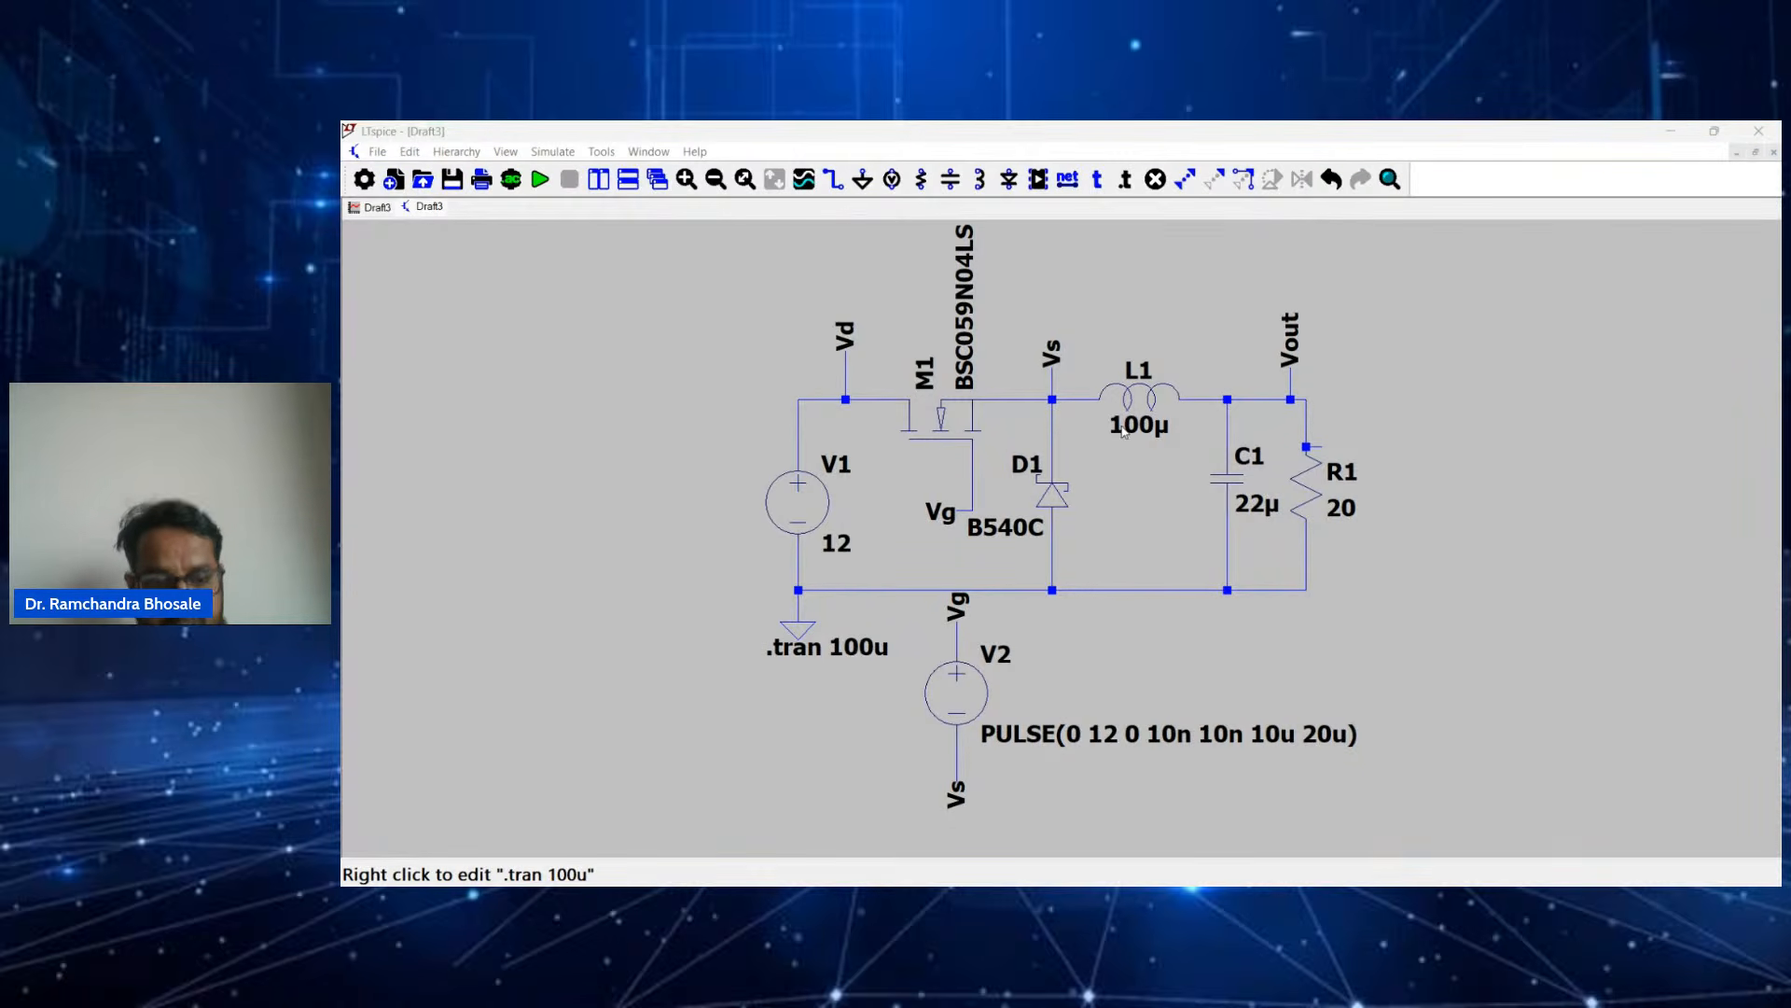
- Set the transient stop time to 200m, rerun the simulation and maximize the waveform view
key(Return)
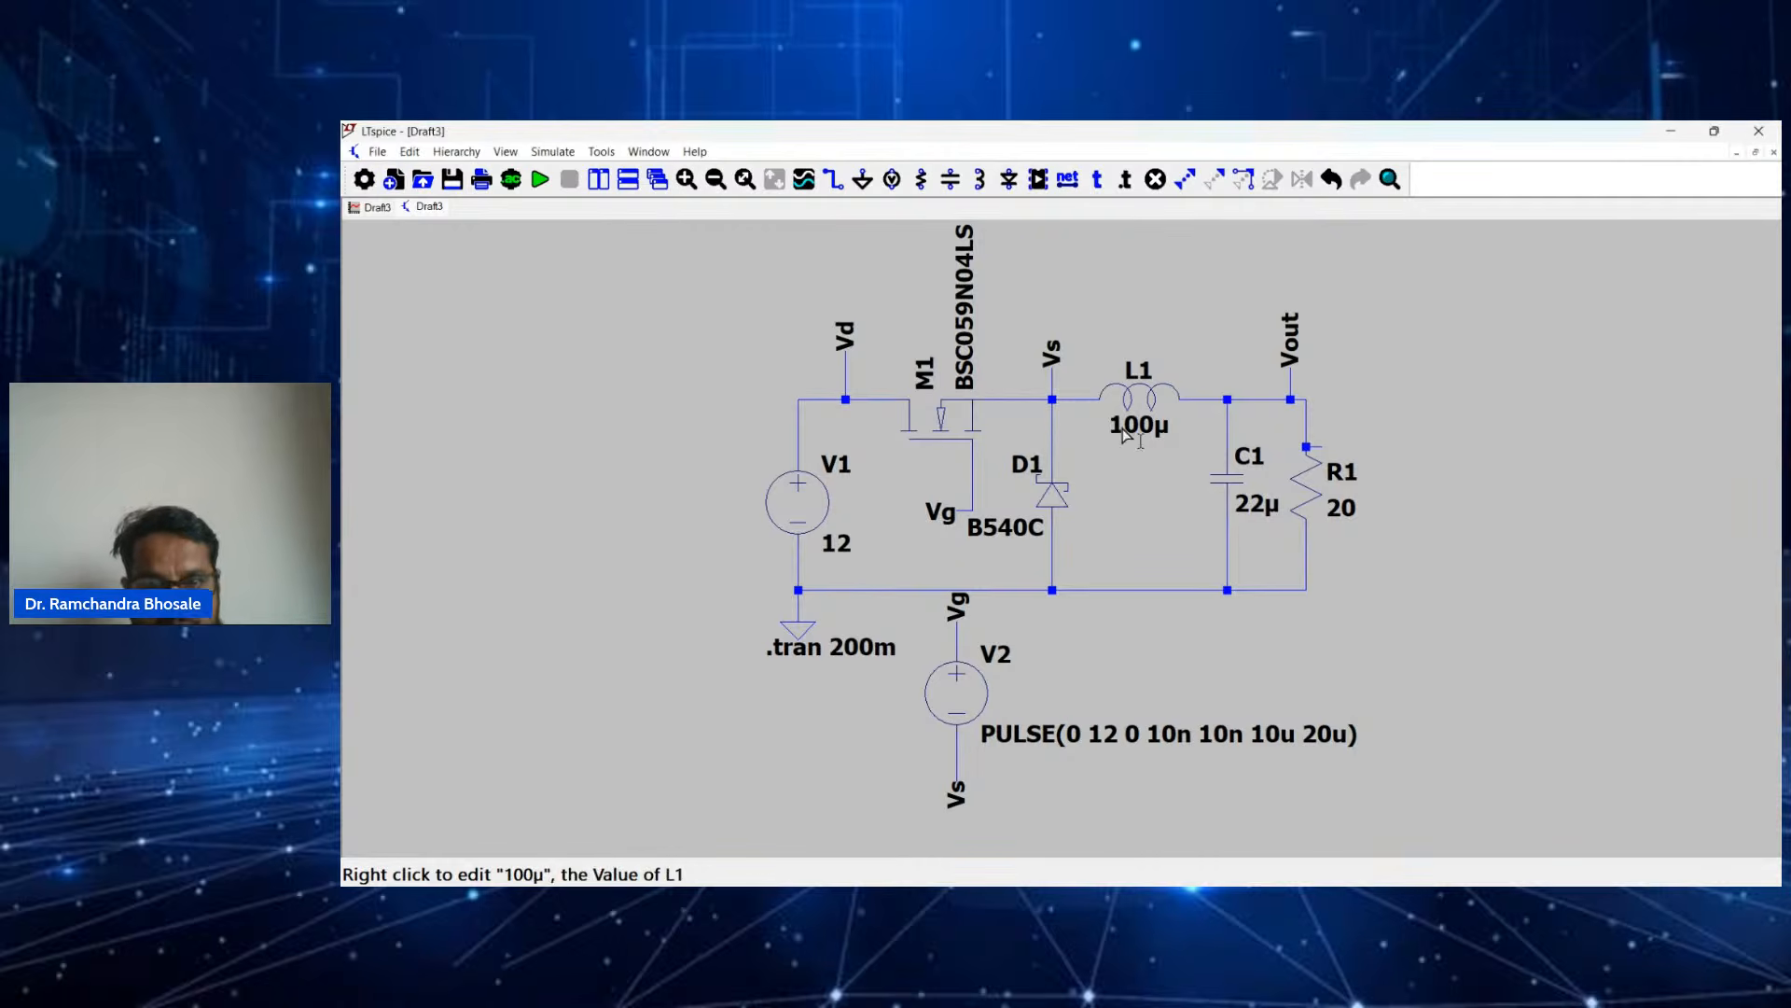
click(541, 180)
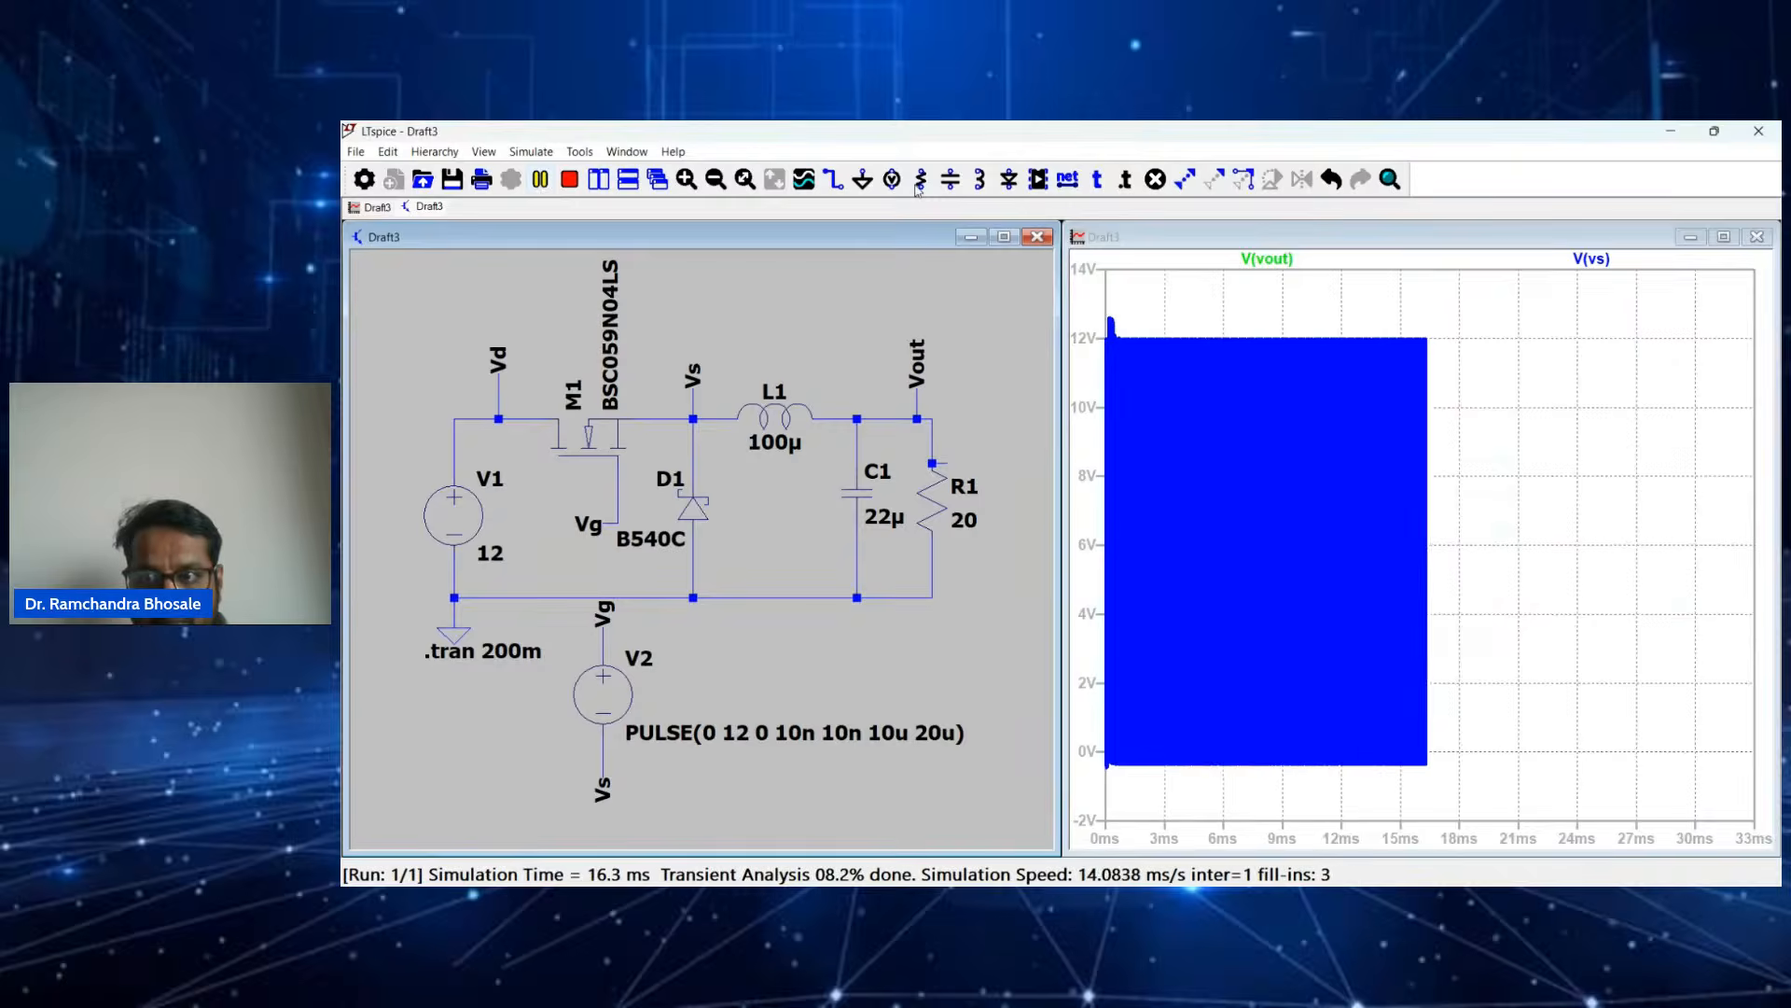
click(1725, 239)
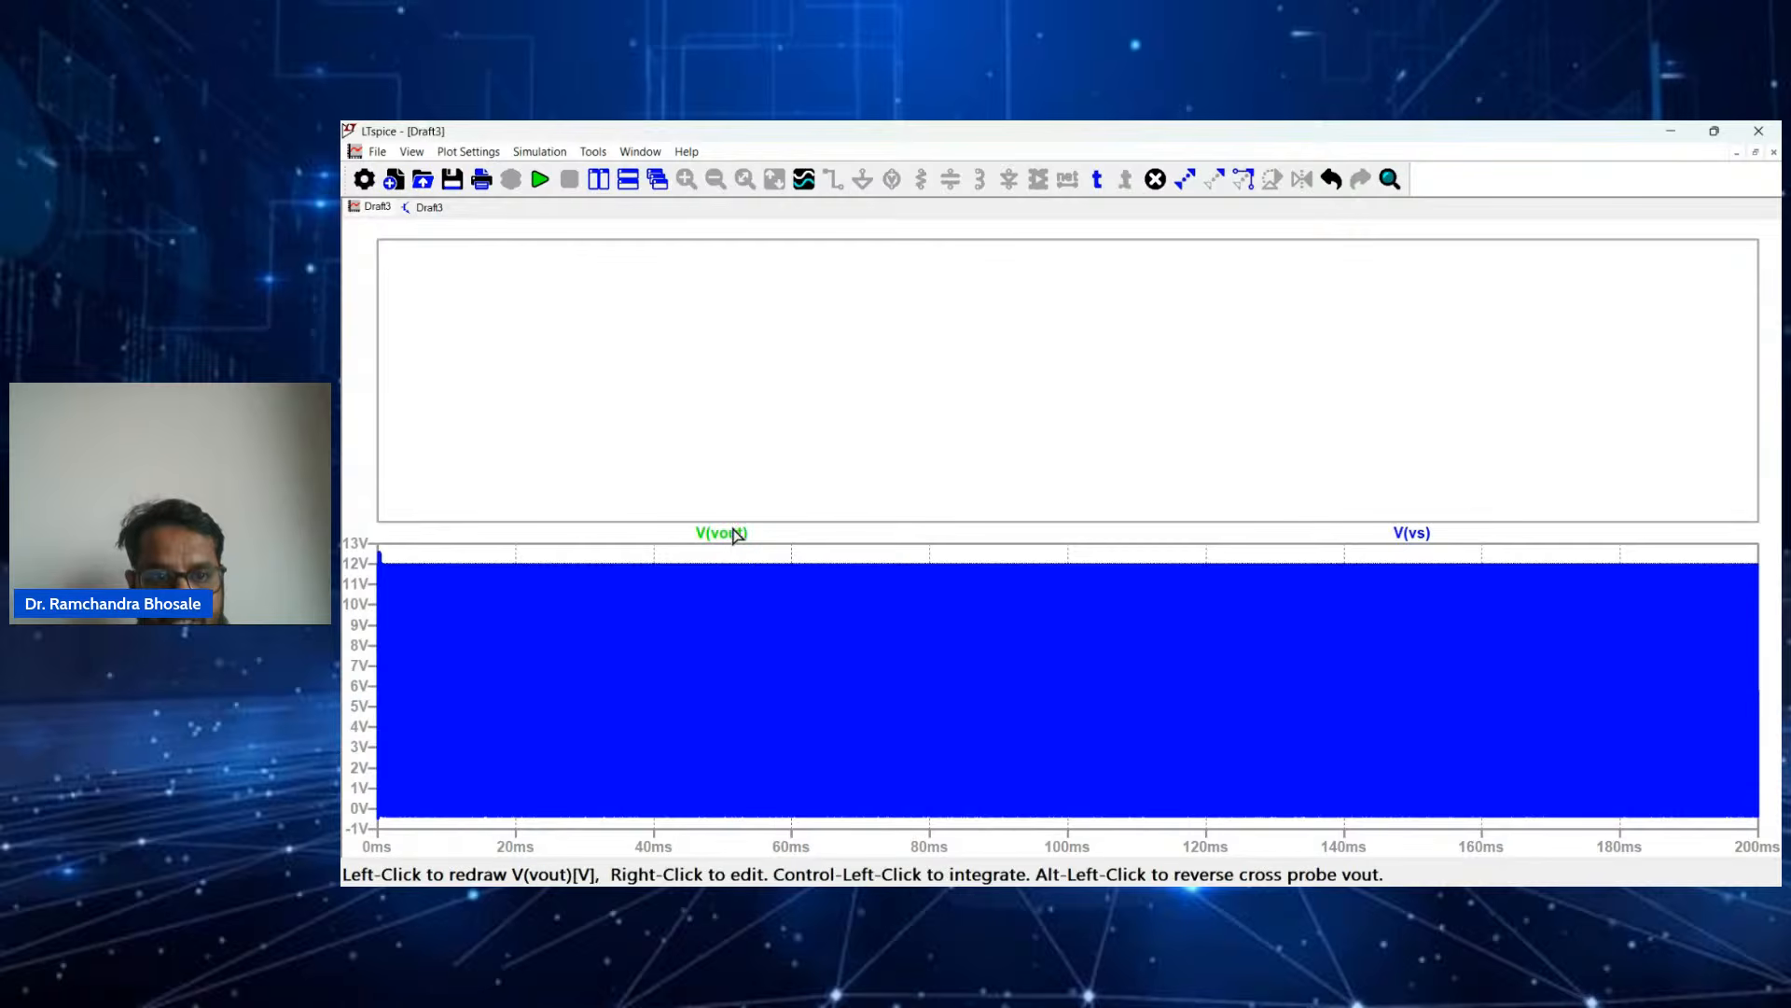
- Move the V(vout) trace into the empty plot pane and zoom in on about 60 to 96 ms
drag(732, 538, 712, 382)
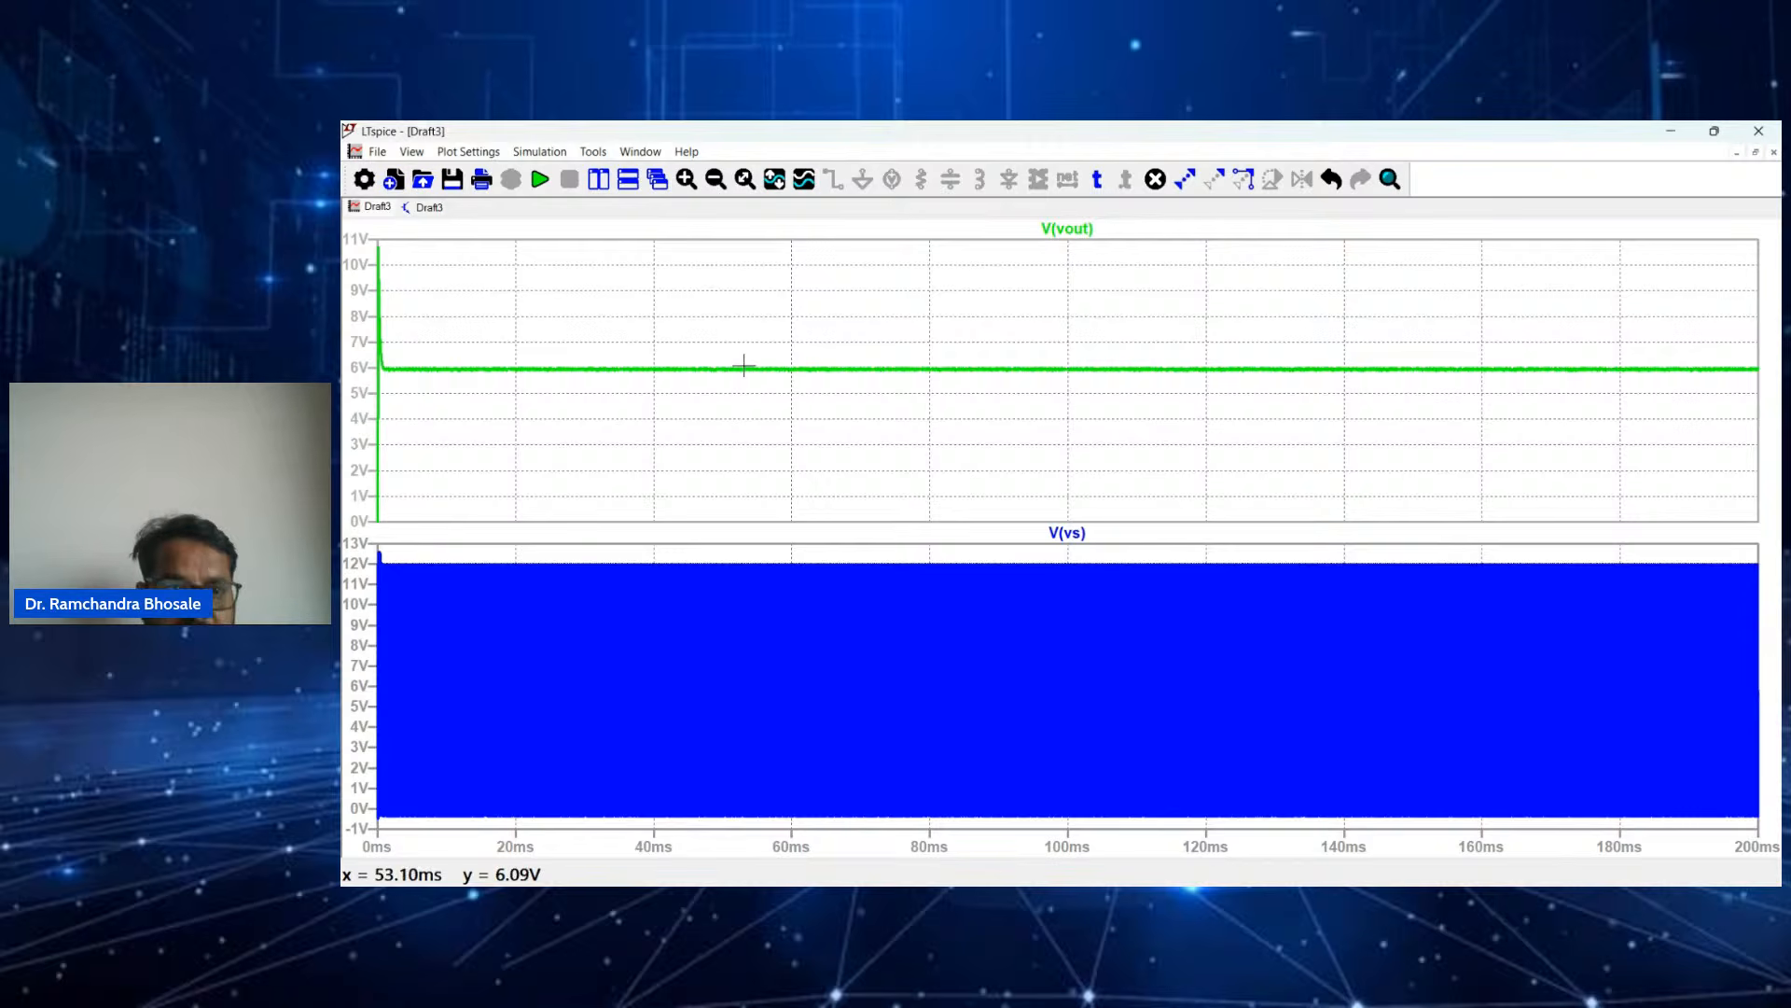
mouse_move(809, 344)
mouse_down()
mouse_move(996, 356)
mouse_move(1023, 381)
mouse_up()
click(435, 213)
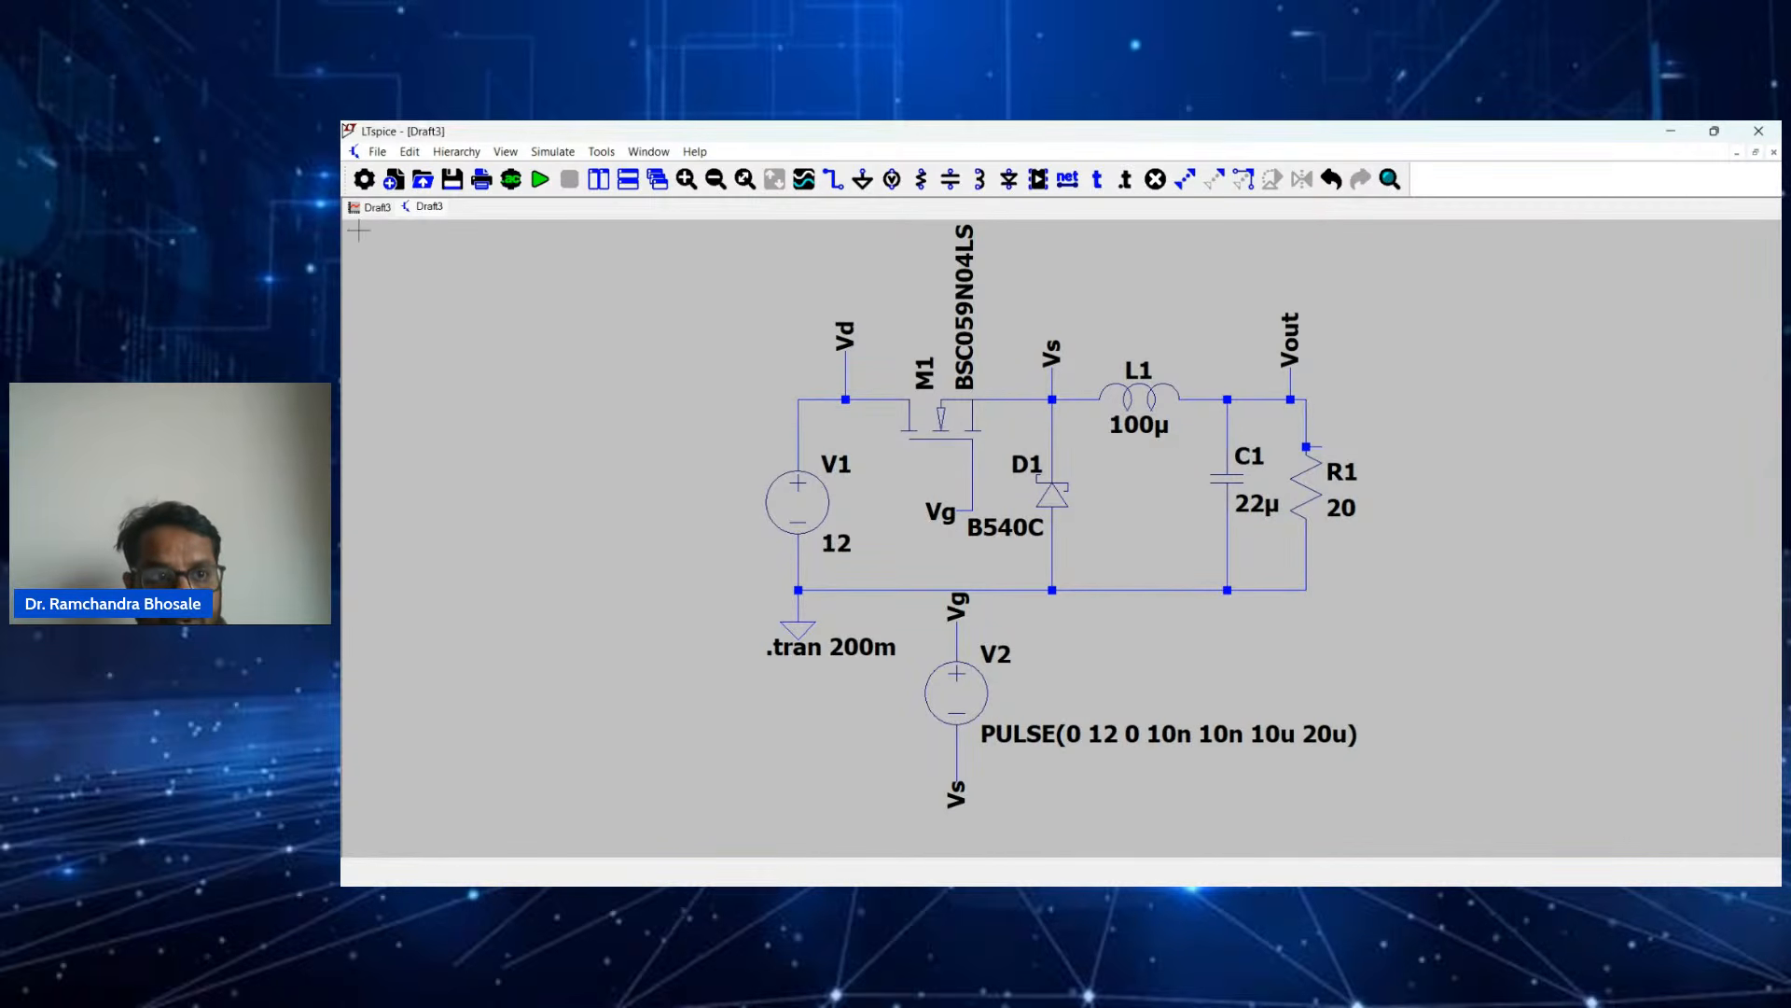
click(373, 206)
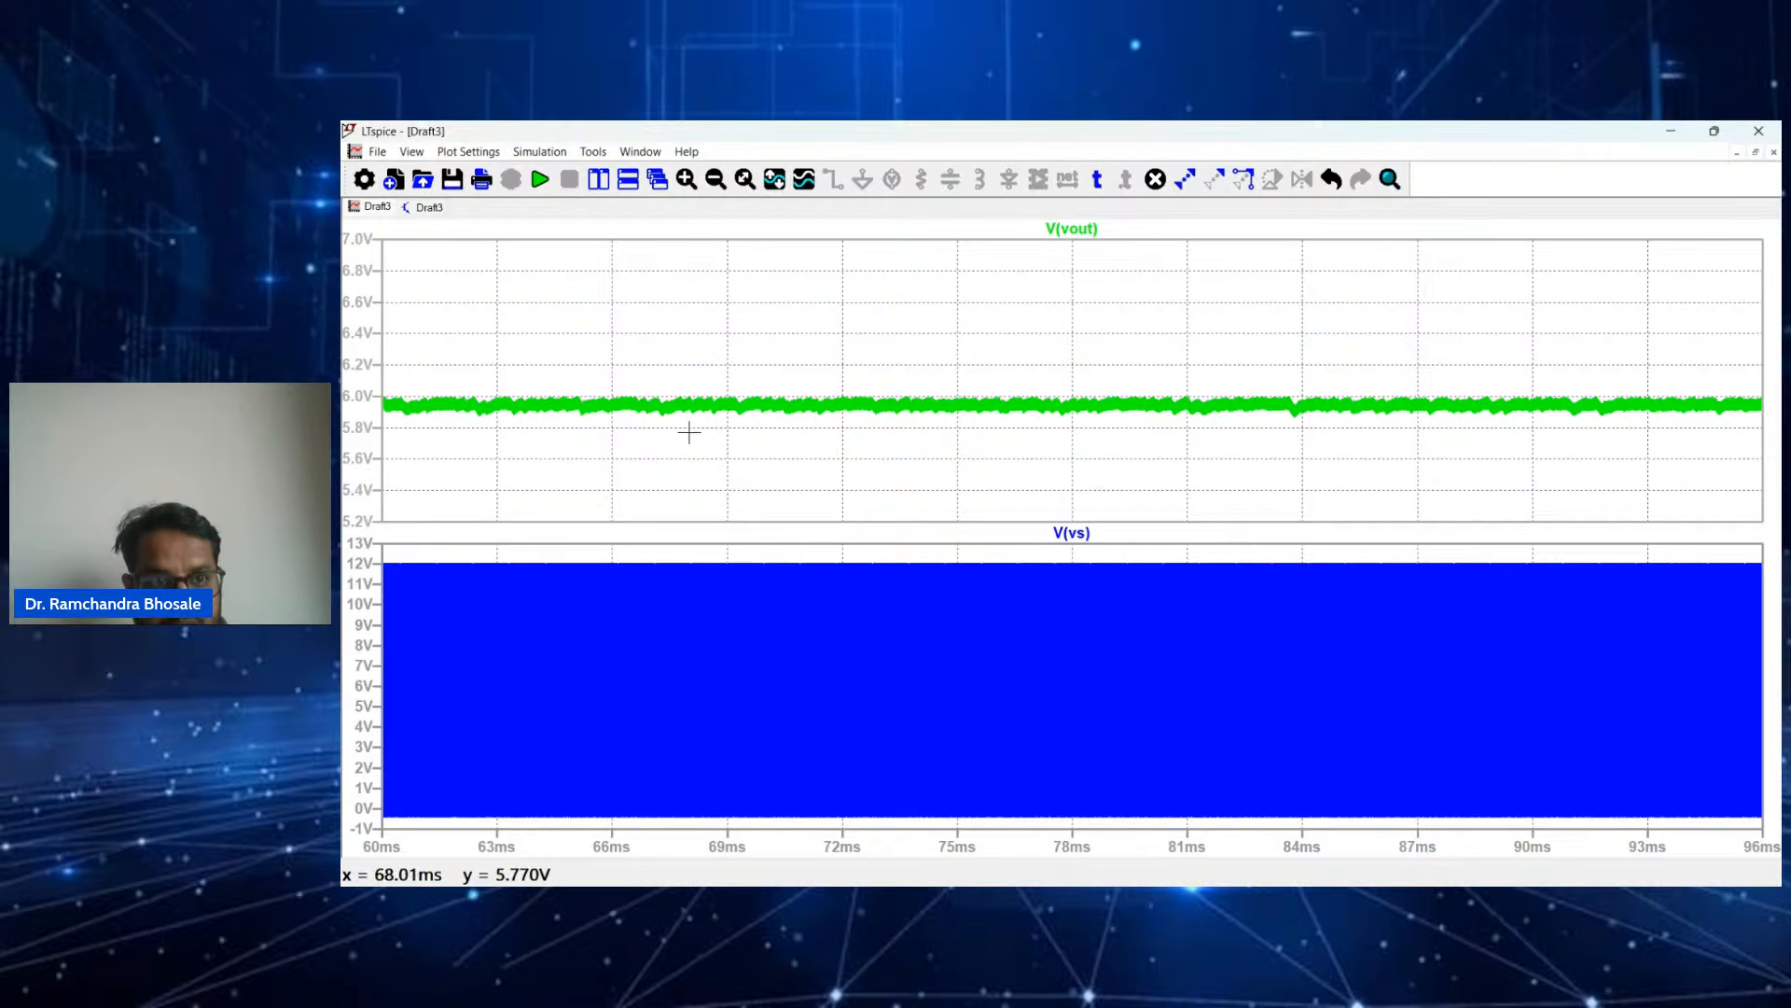
- Plot the voltage difference between net Vg and net Vs at V2 and return to the waveforms
click(425, 207)
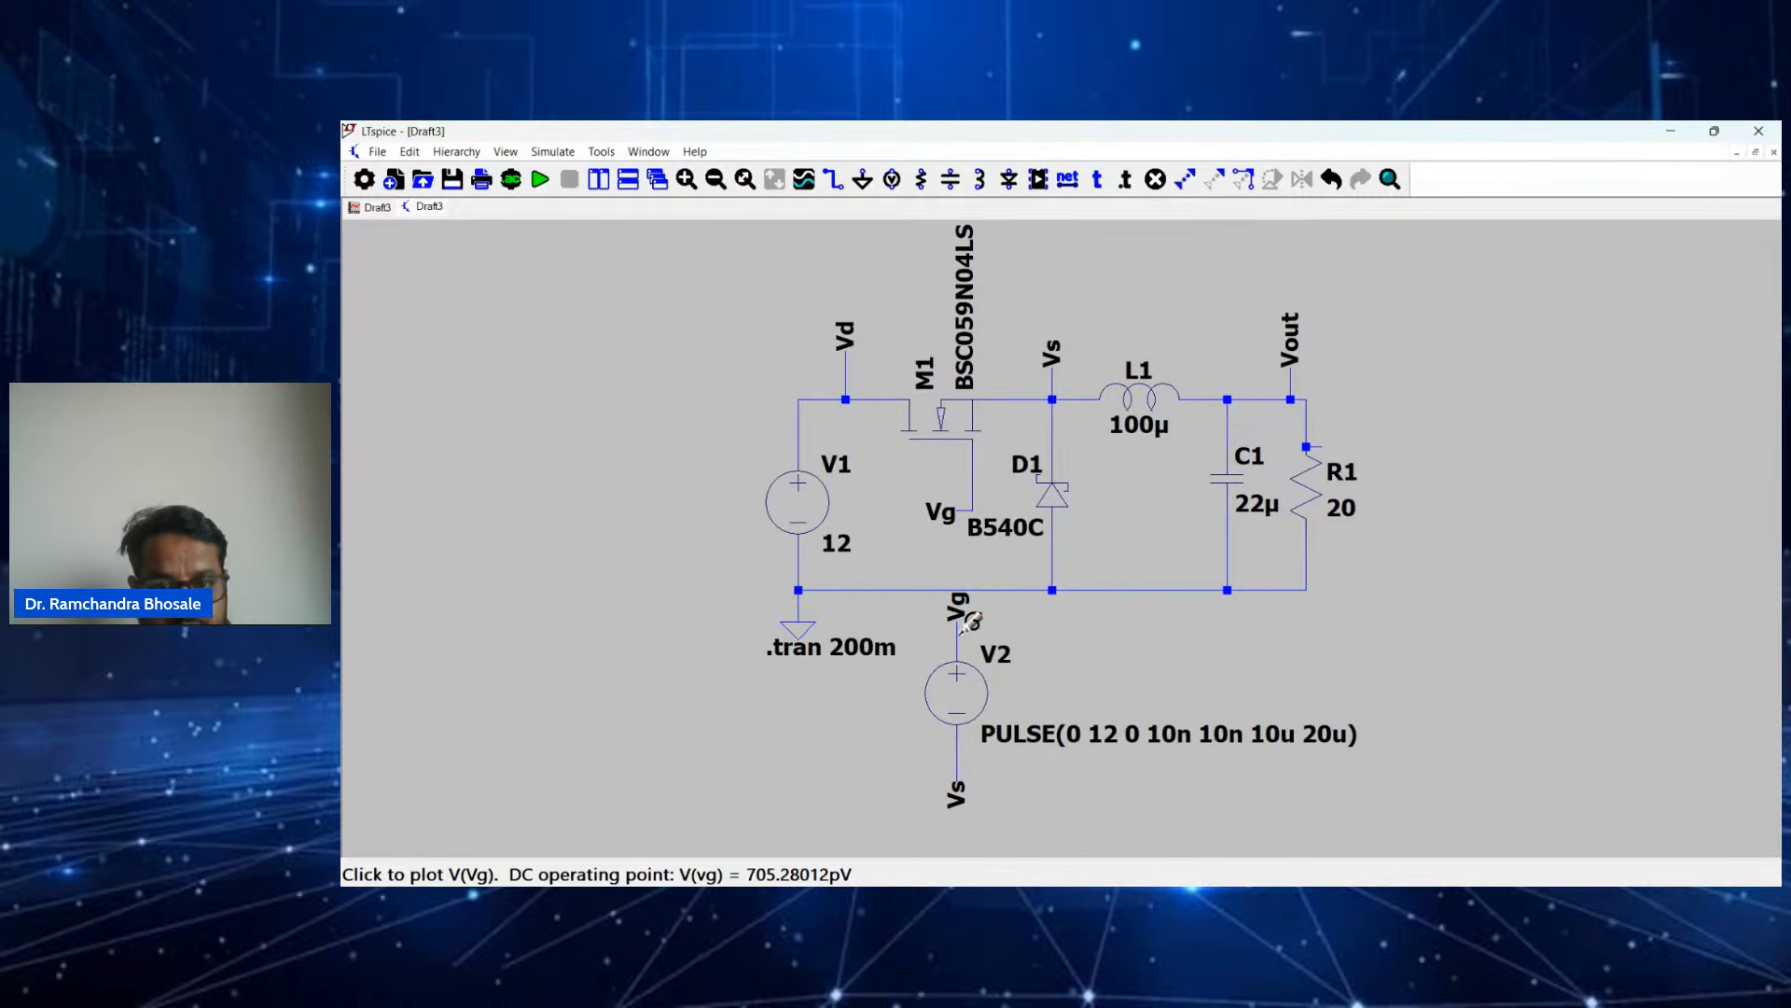
drag(968, 625, 966, 746)
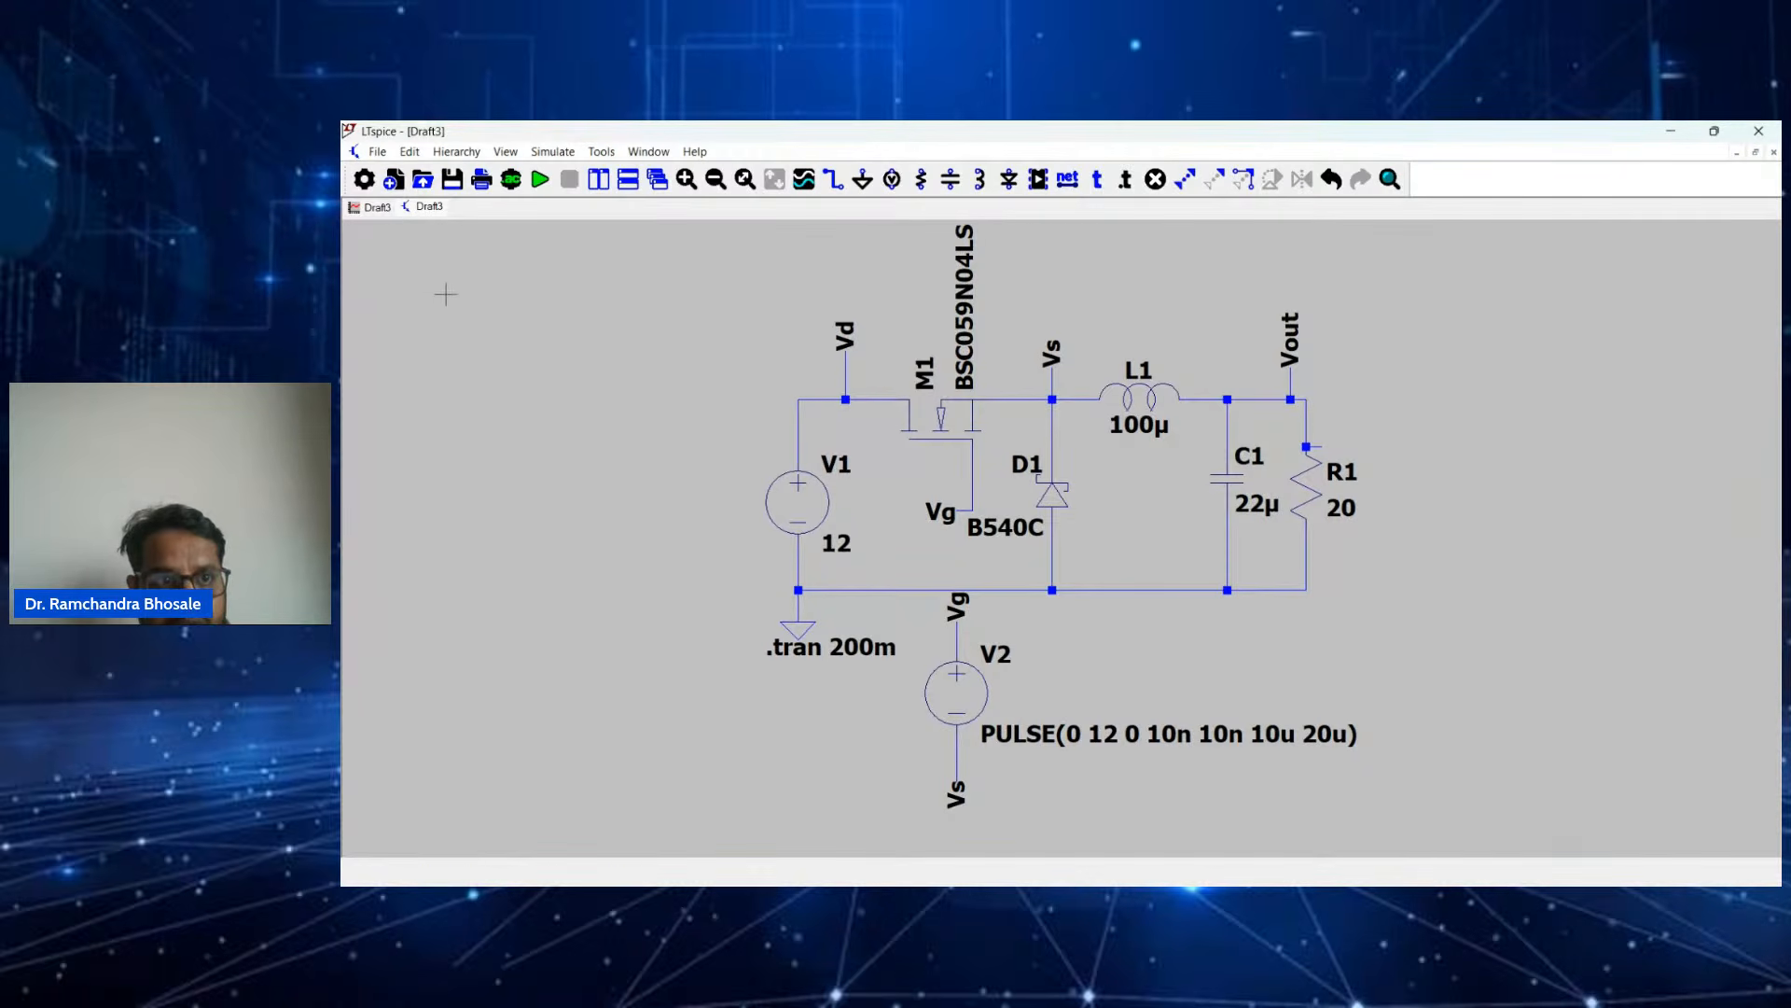
click(382, 207)
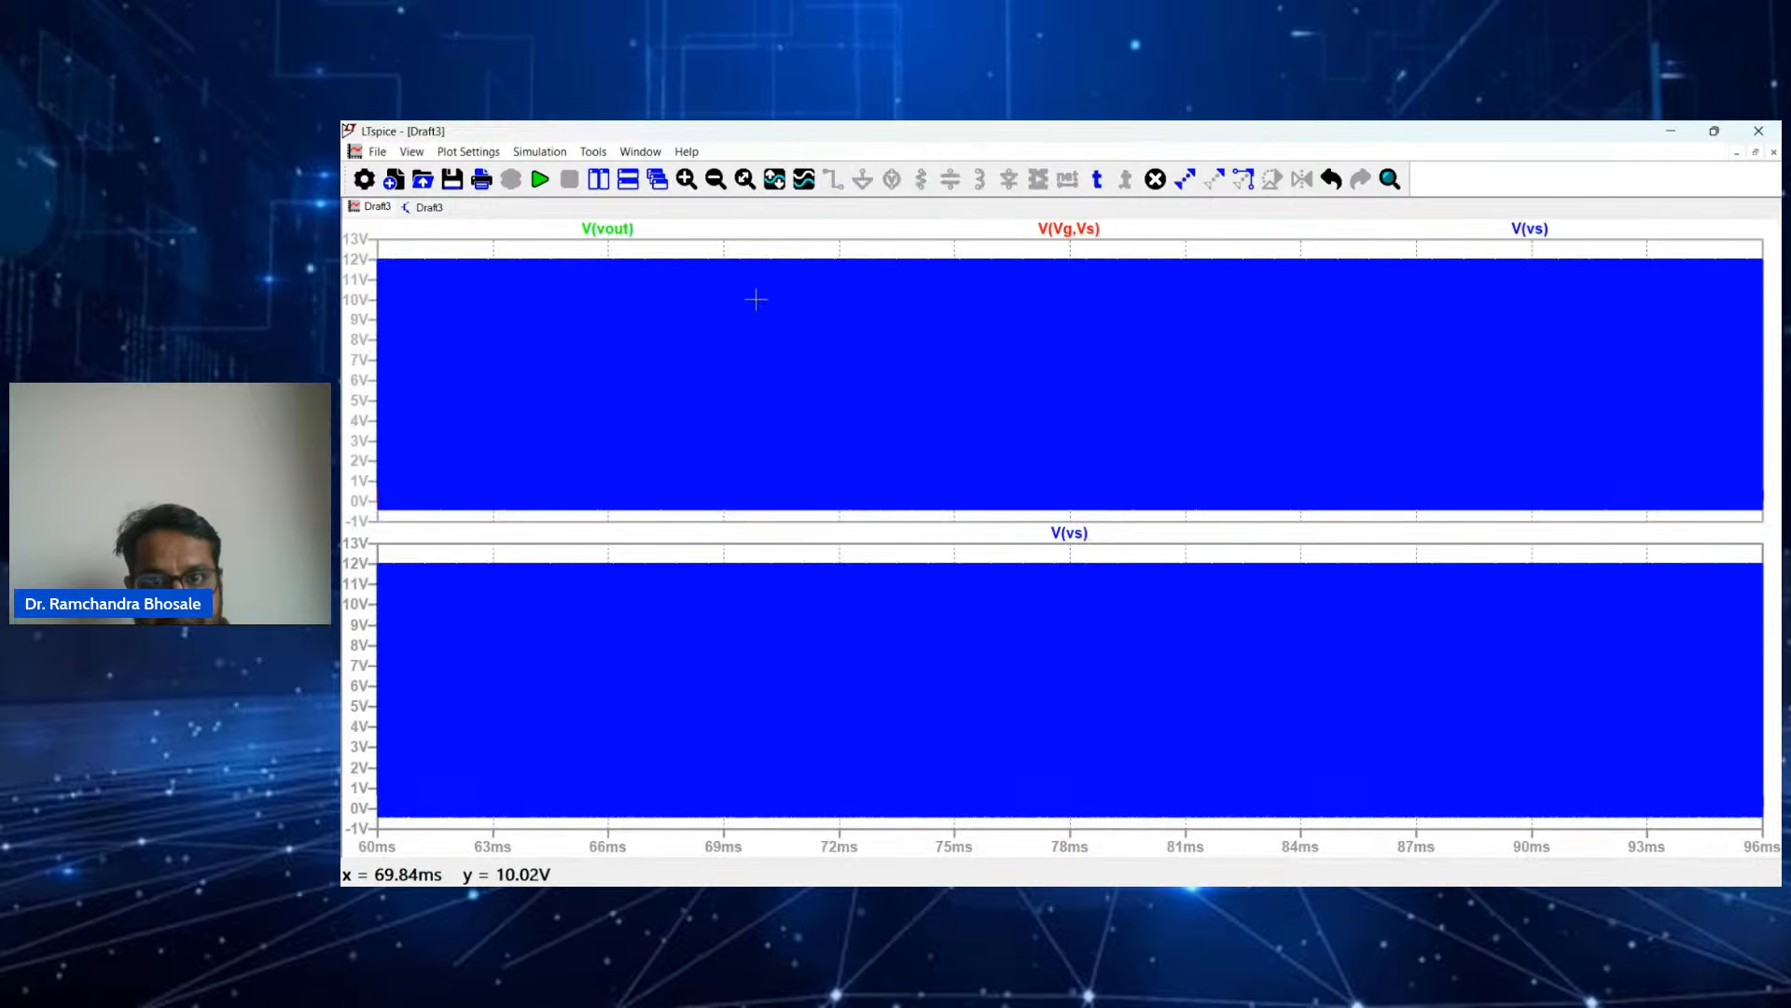
- Add a plot pane above the others and move the V(Vg,Vs) trace into it
right_click(1093, 393)
click(1192, 533)
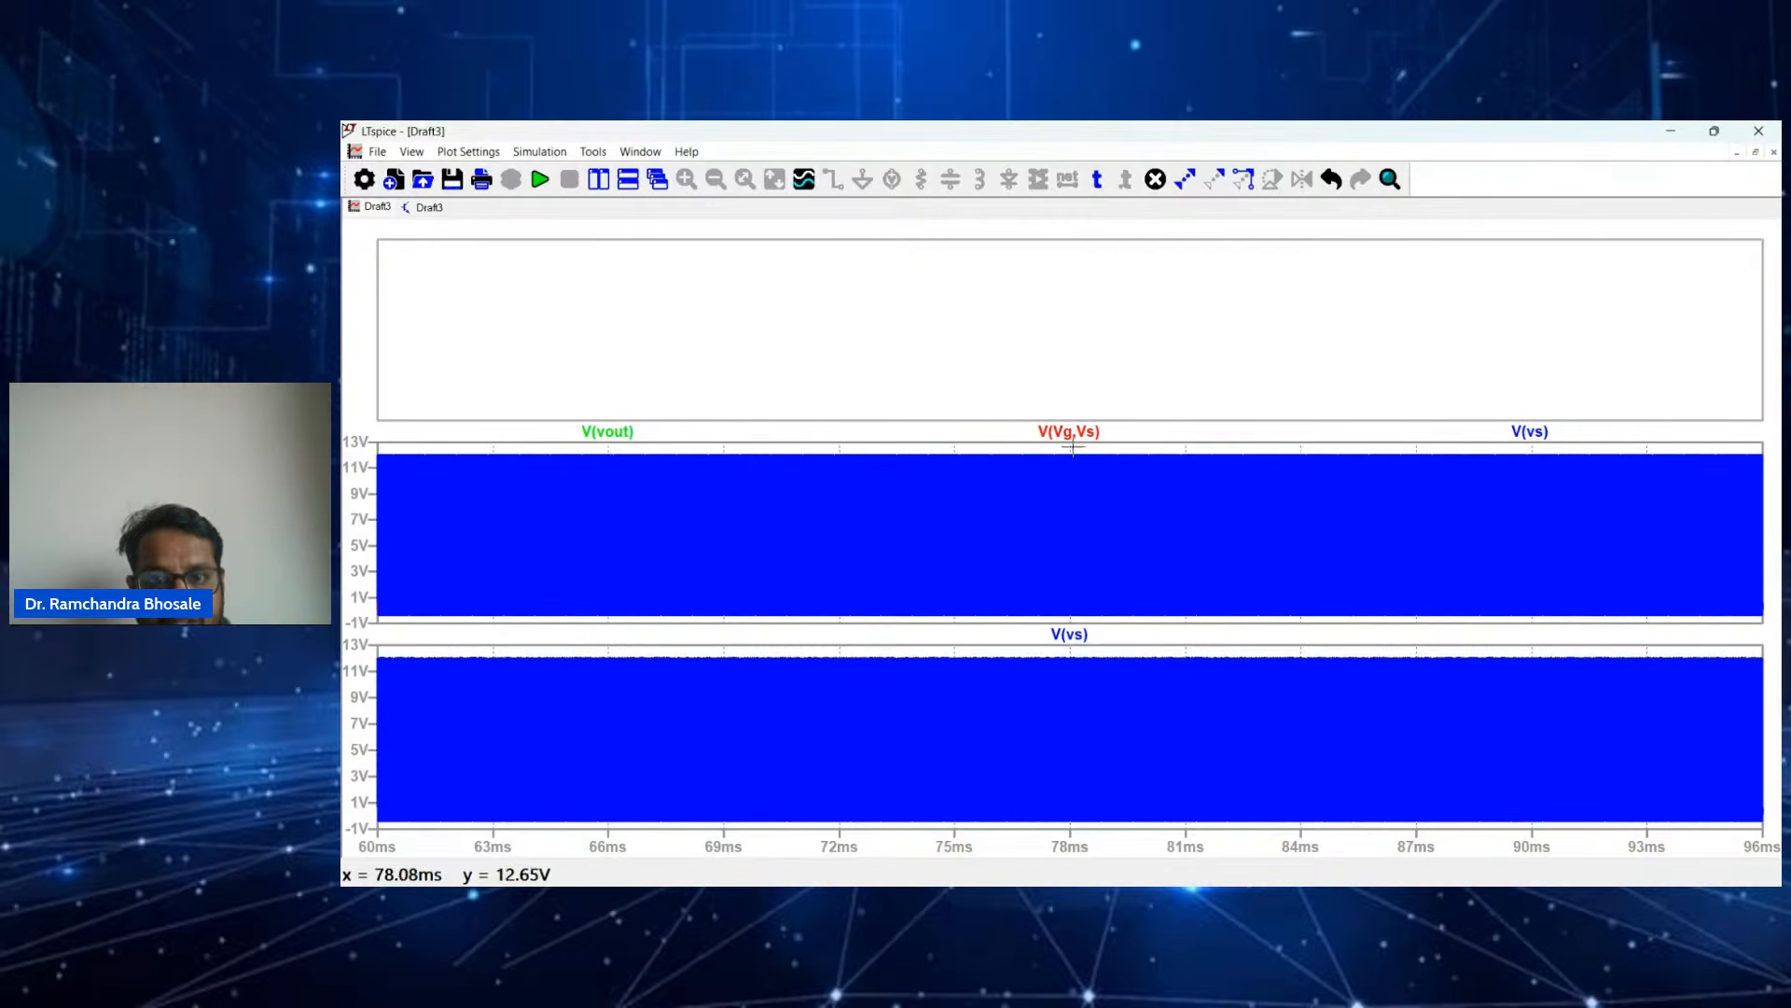
drag(1070, 433, 1036, 335)
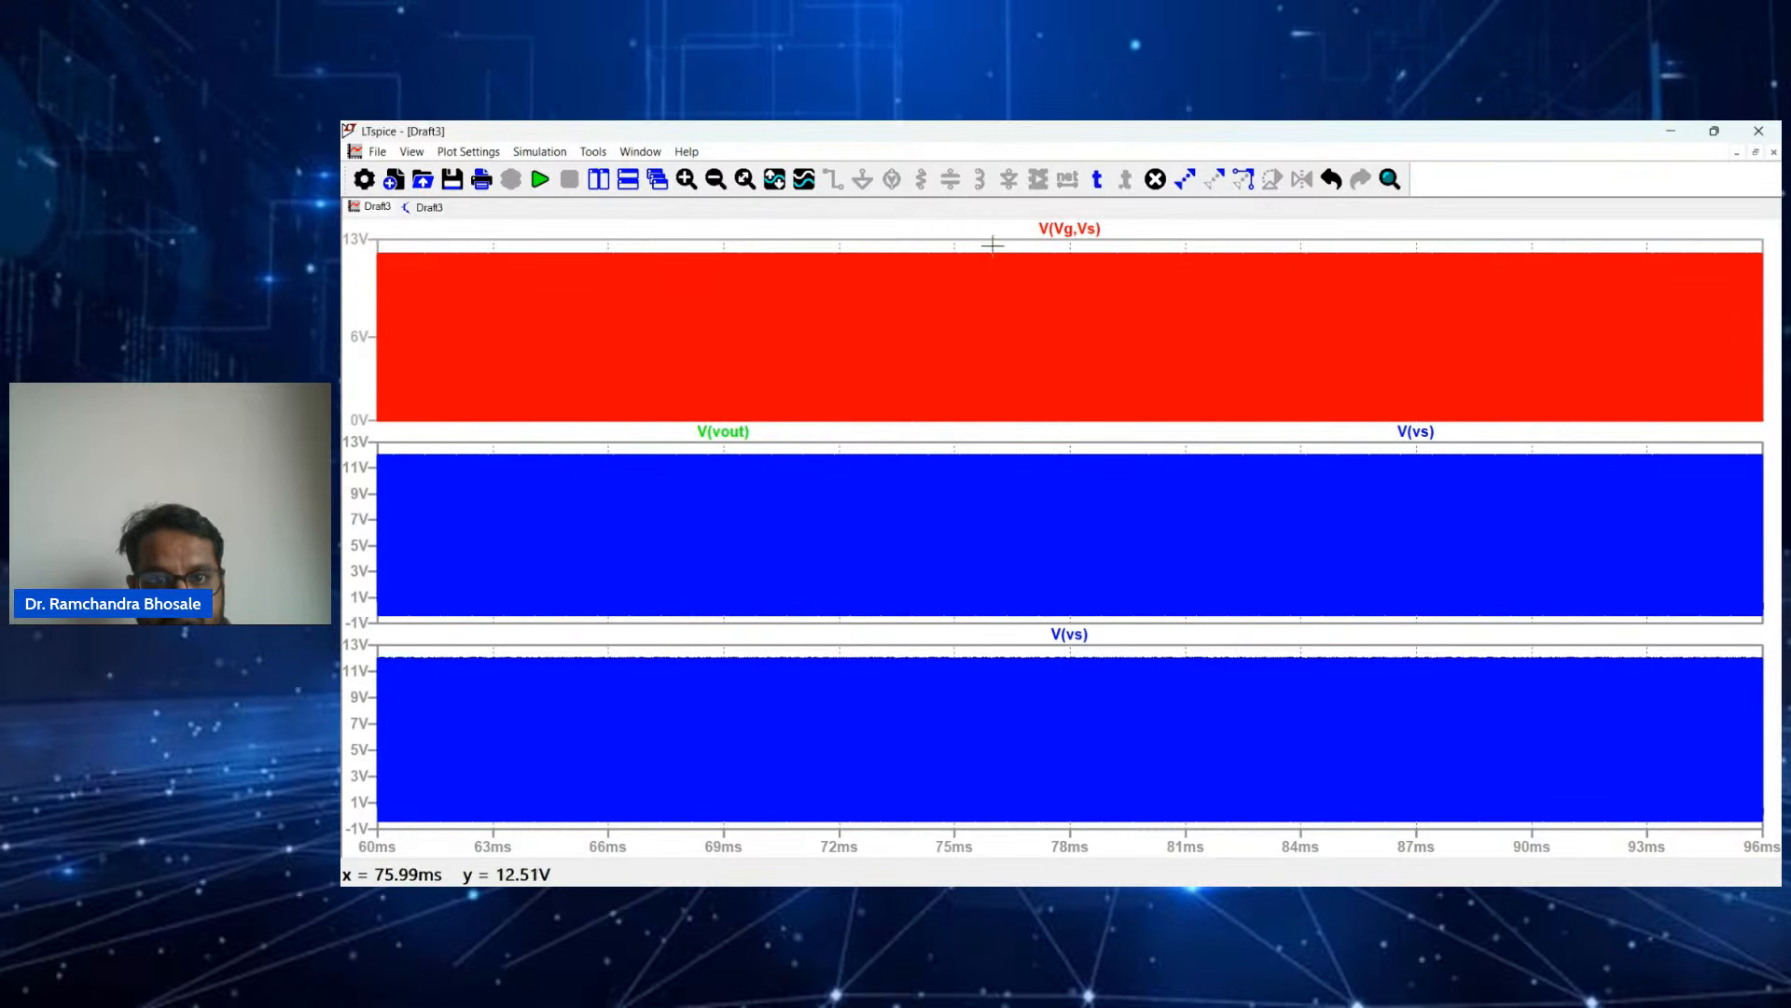
- Zoom in on the switching cycles from about 77.40 to 77.73 ms and delete V(vs) from the V(vout) pane
drag(993, 245, 1112, 434)
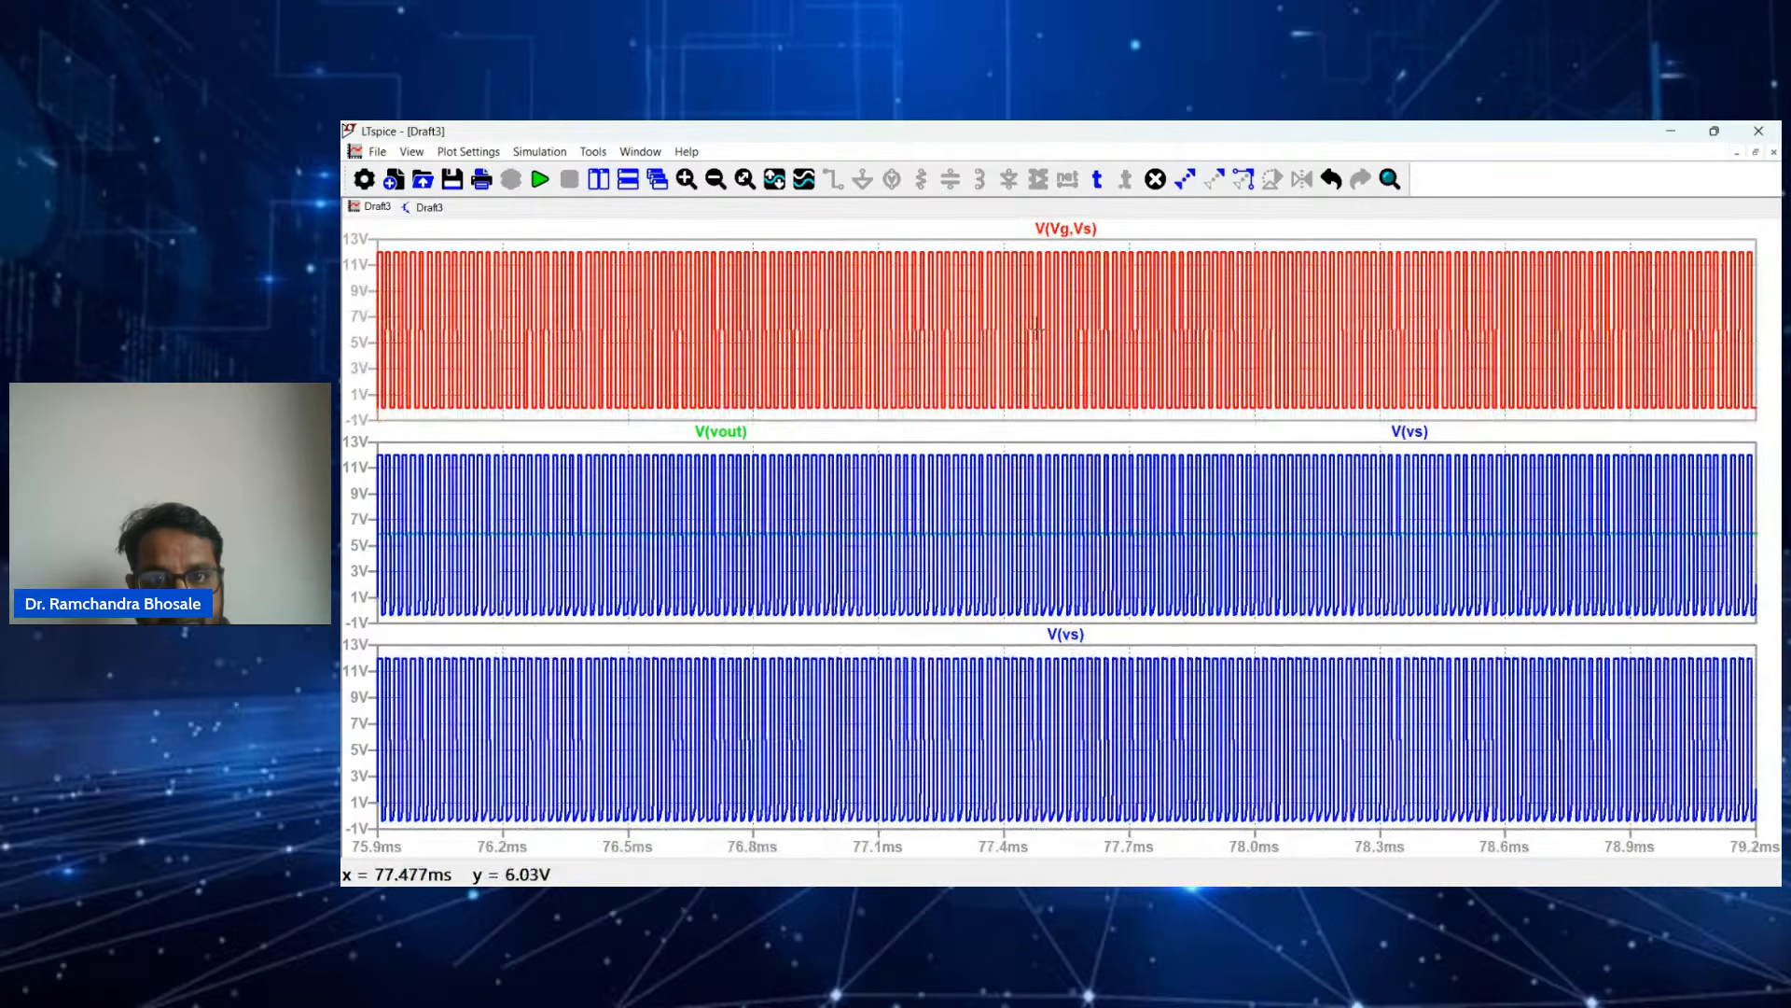
drag(1012, 242, 1138, 412)
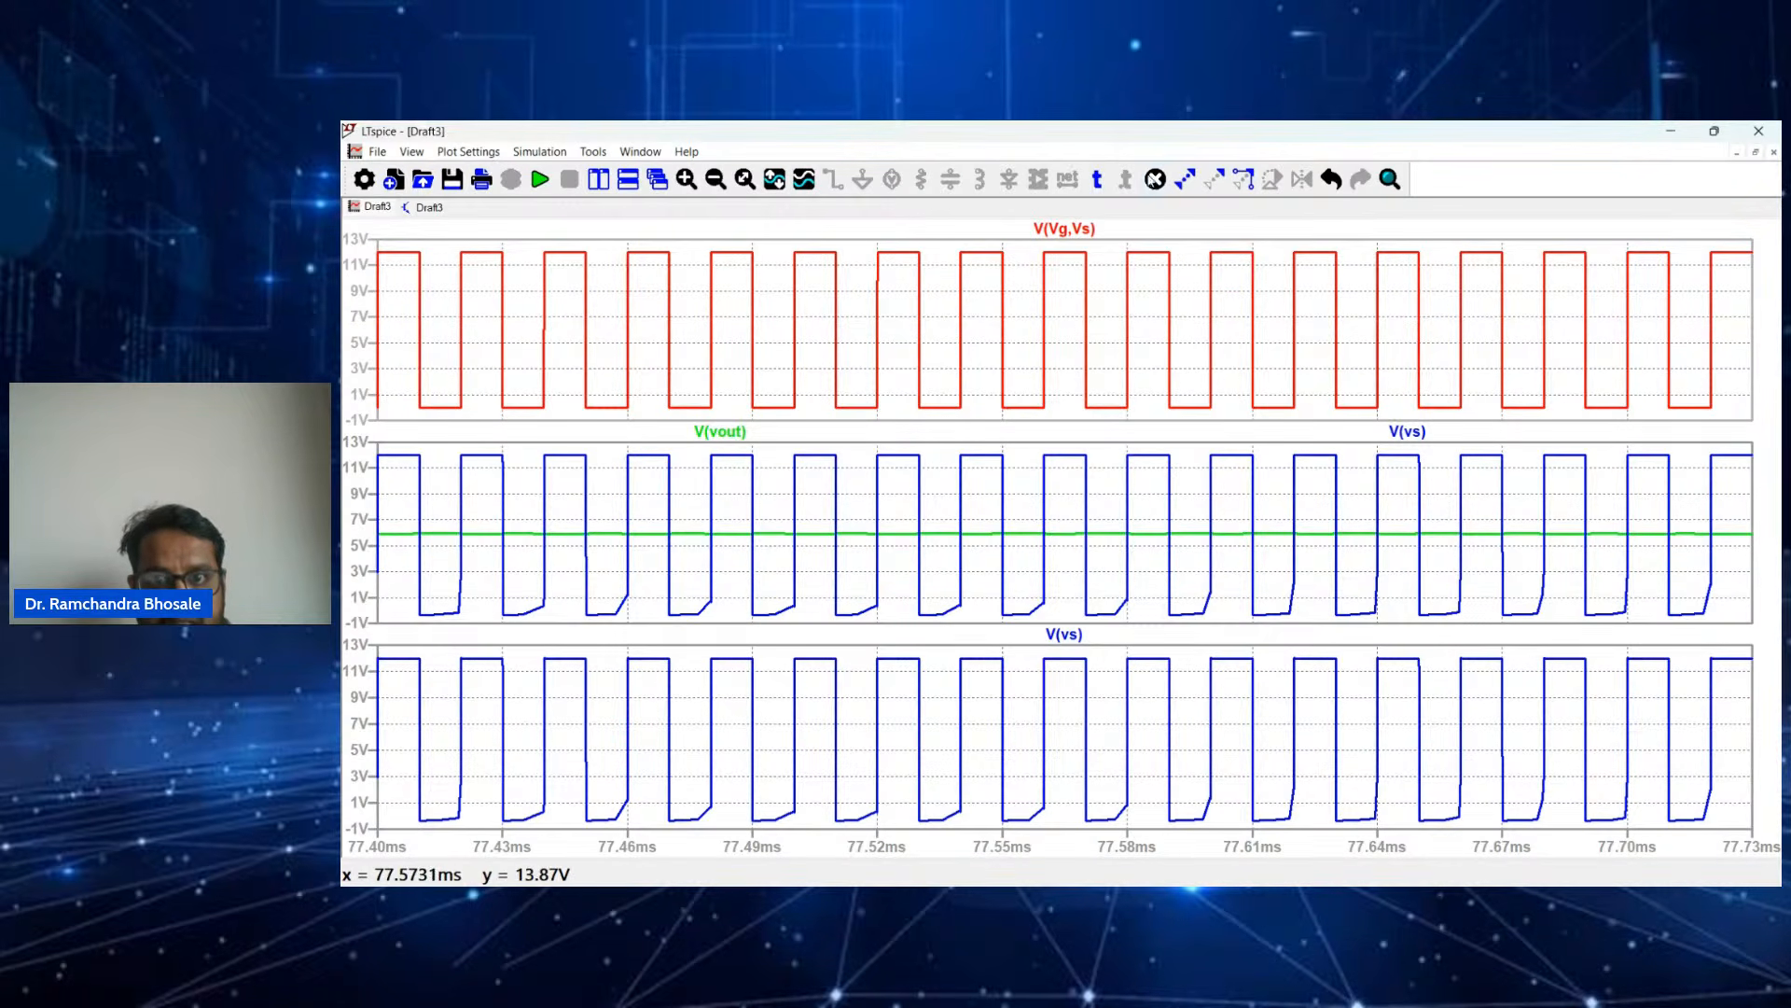
click(1155, 179)
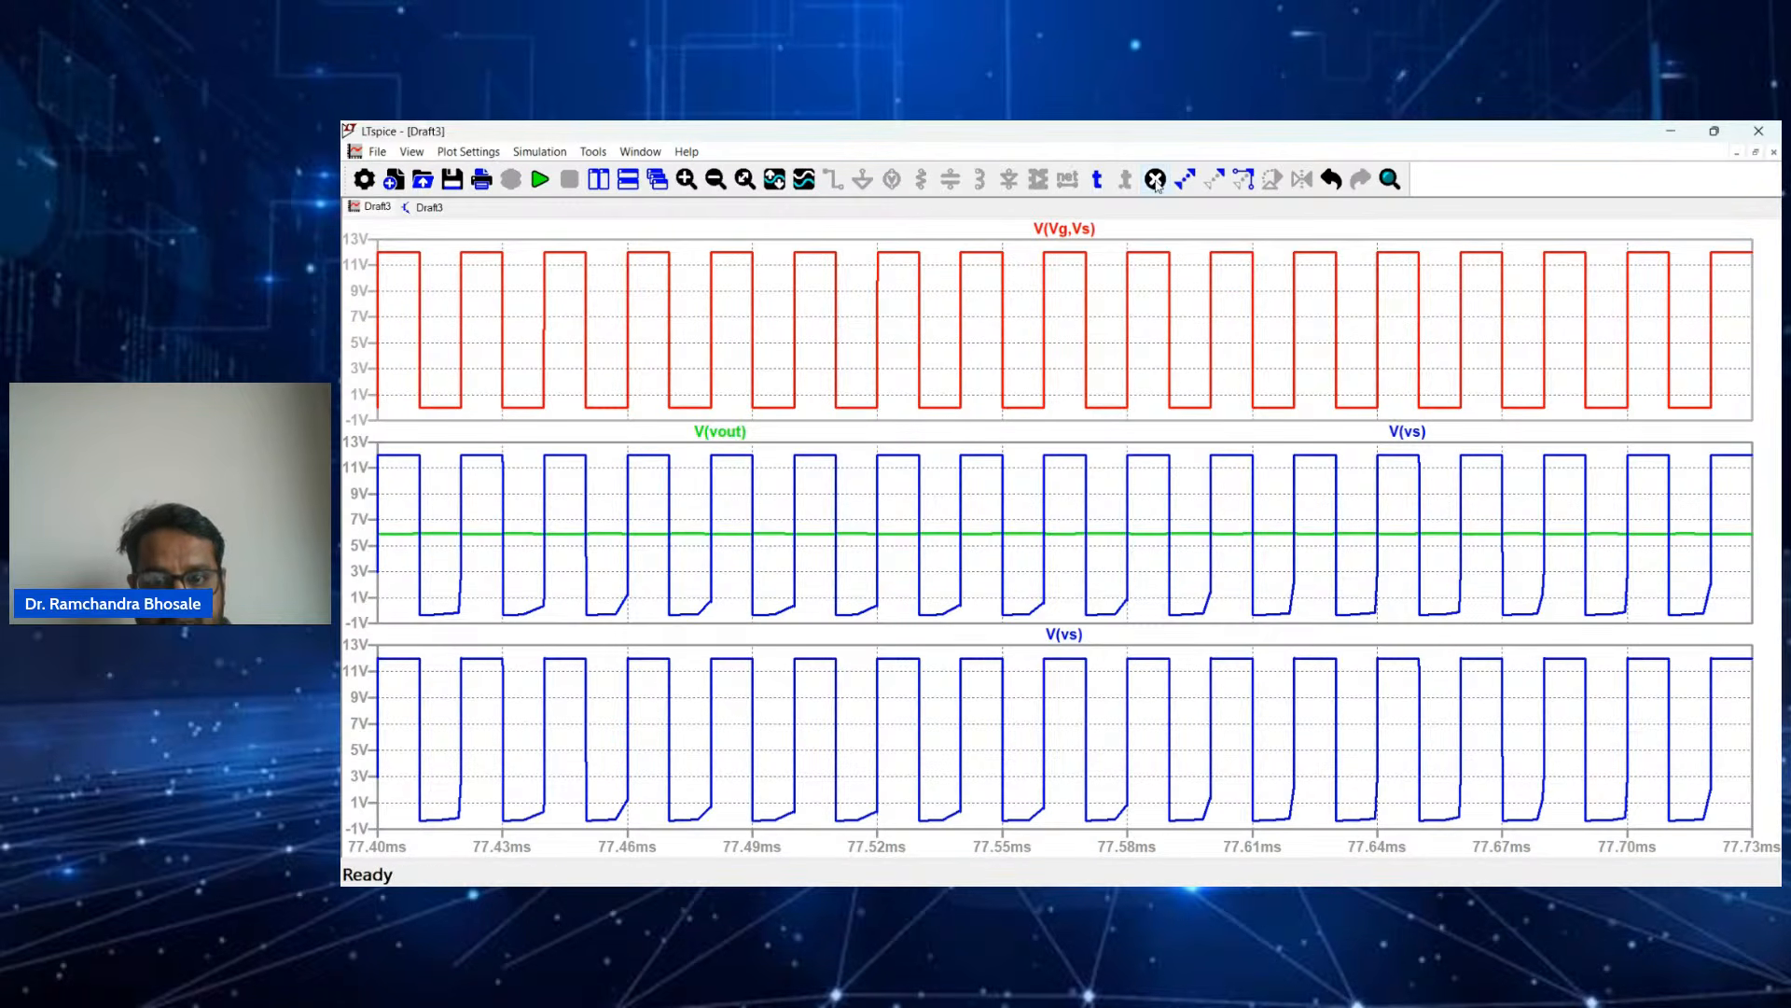
click(1408, 434)
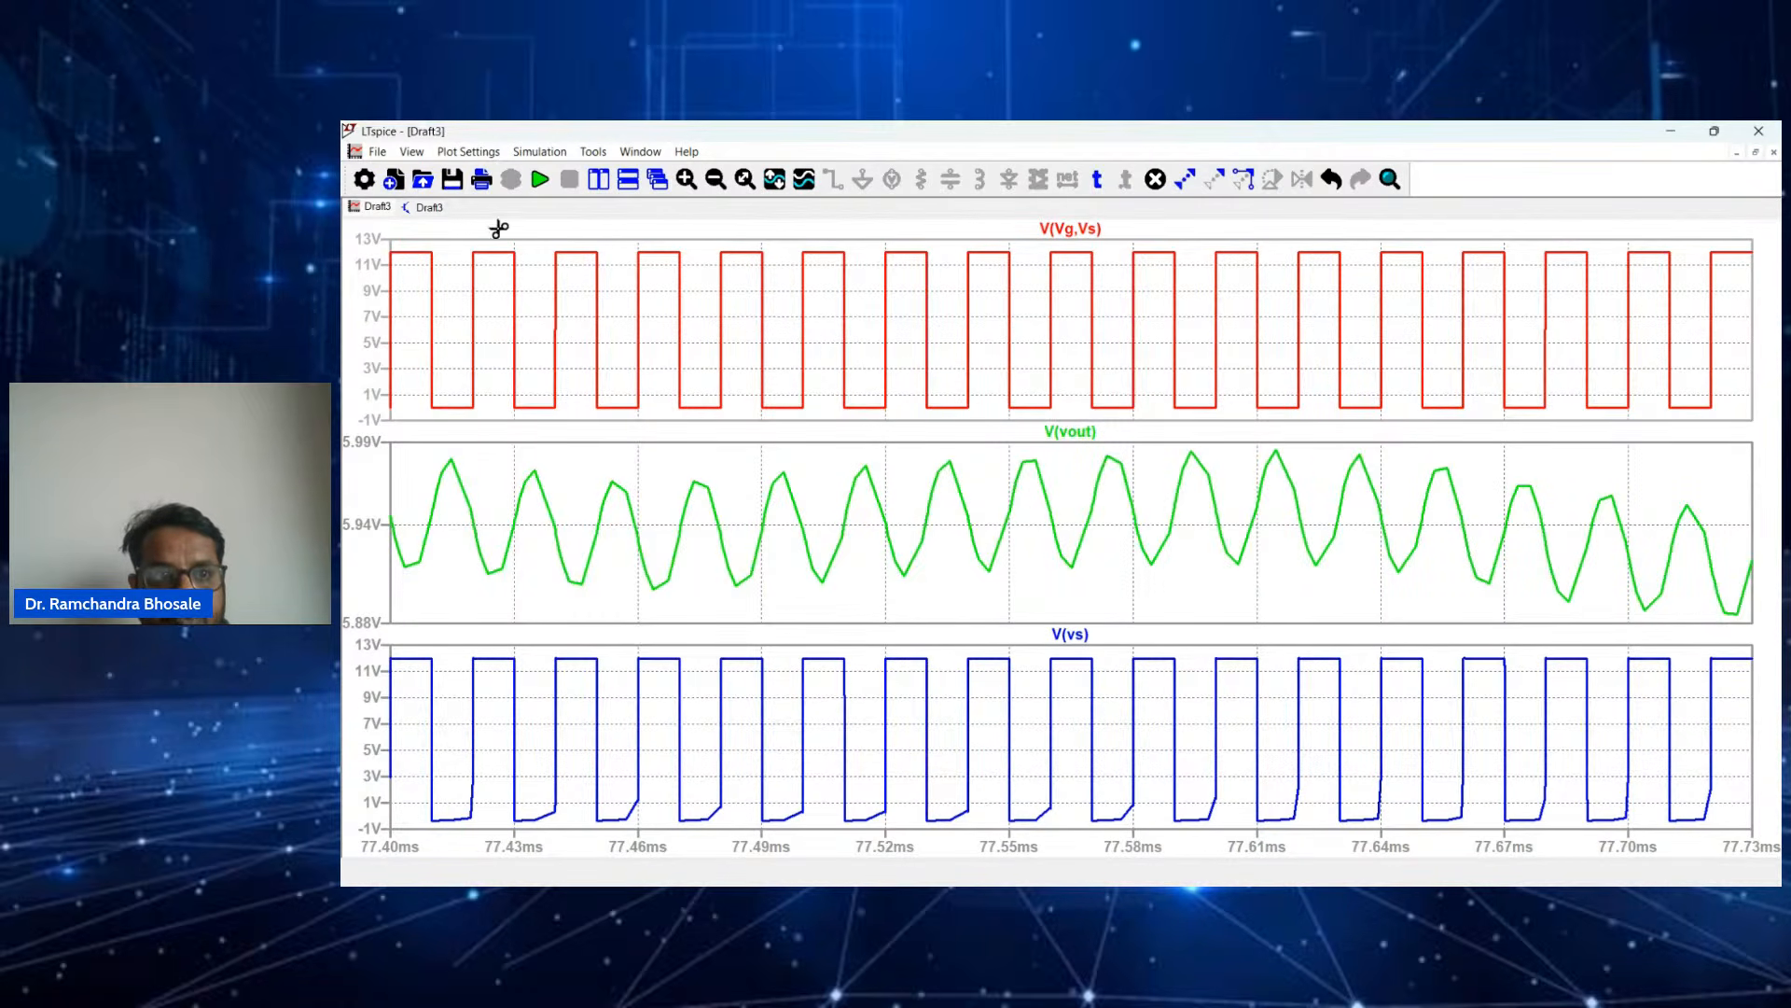
- Set V2's pulse on-time to 5u, rerun the simulation and maximize the waveform view
click(433, 209)
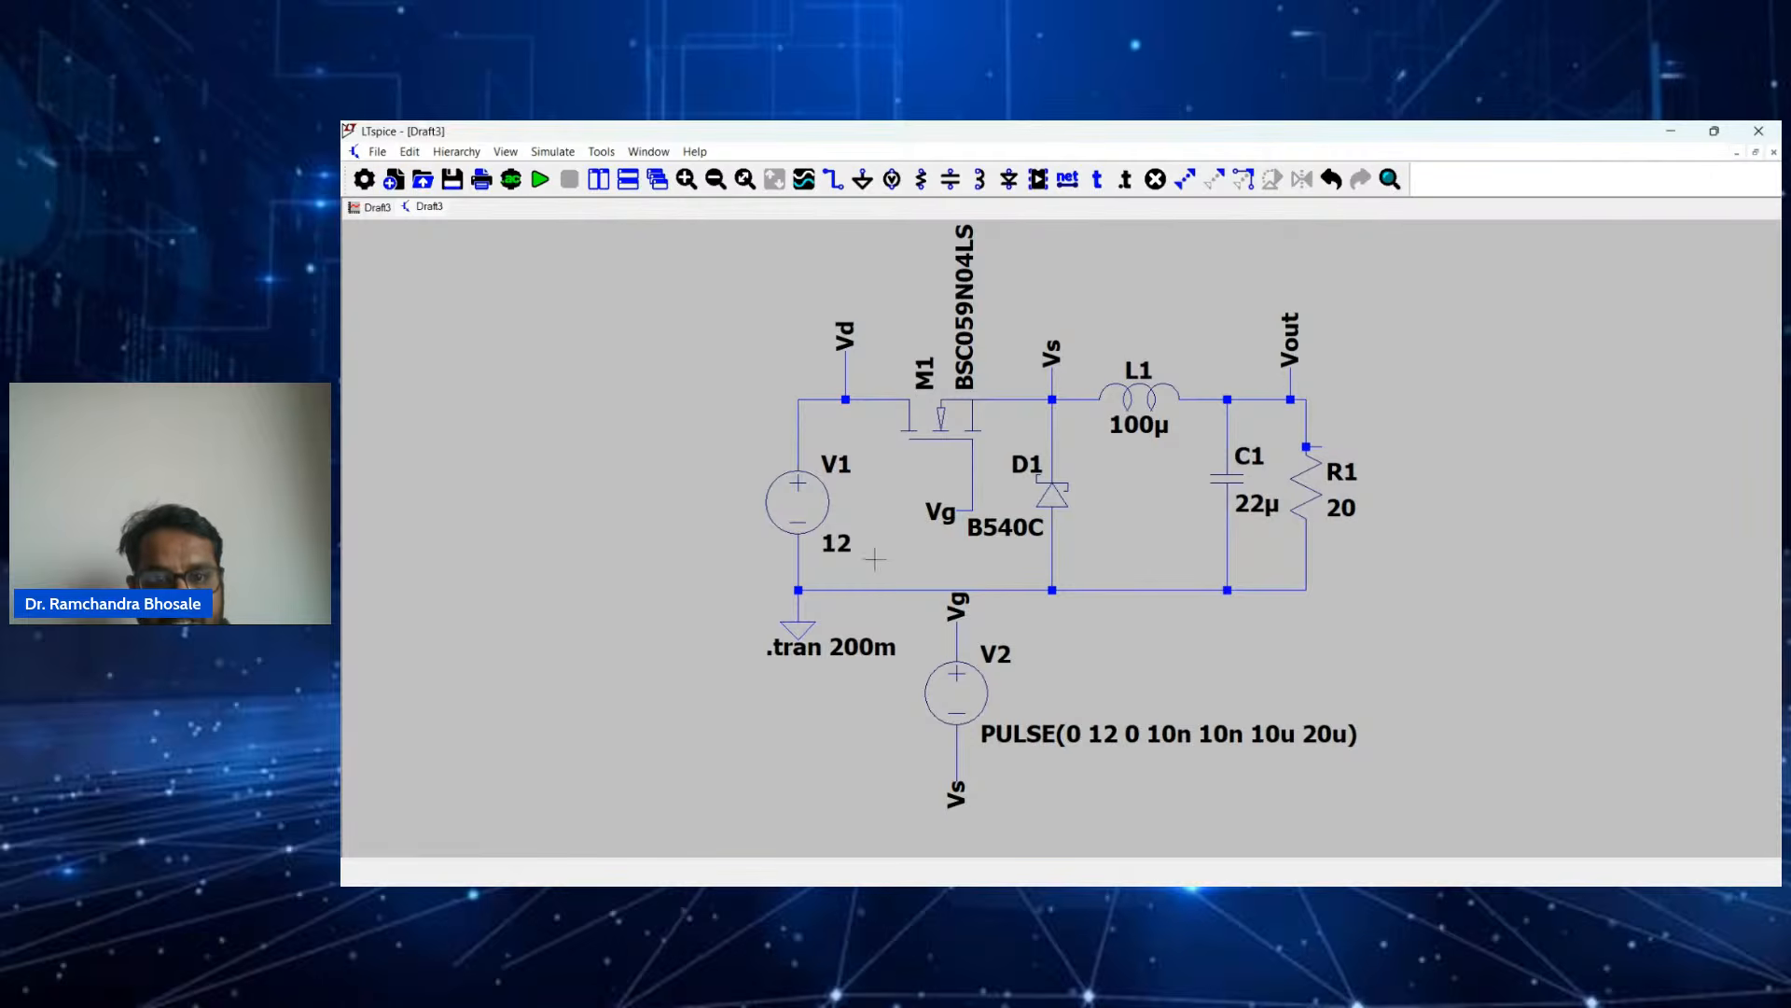
right_click(964, 704)
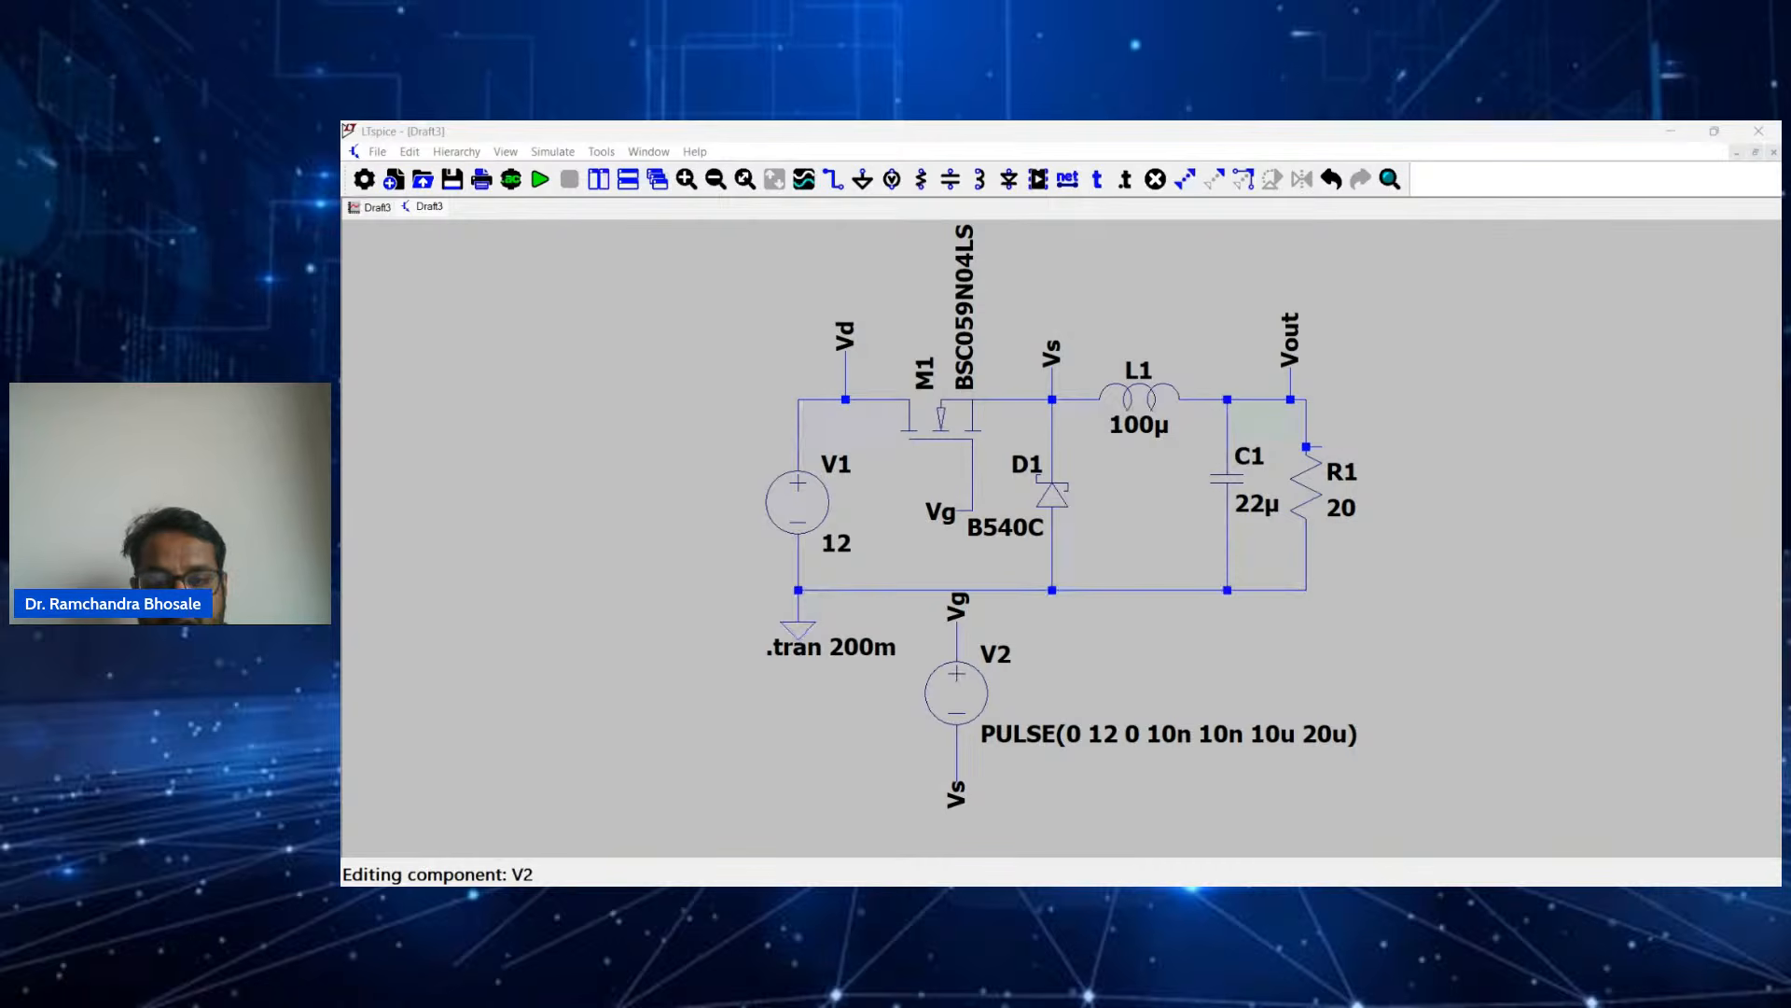
click(1089, 671)
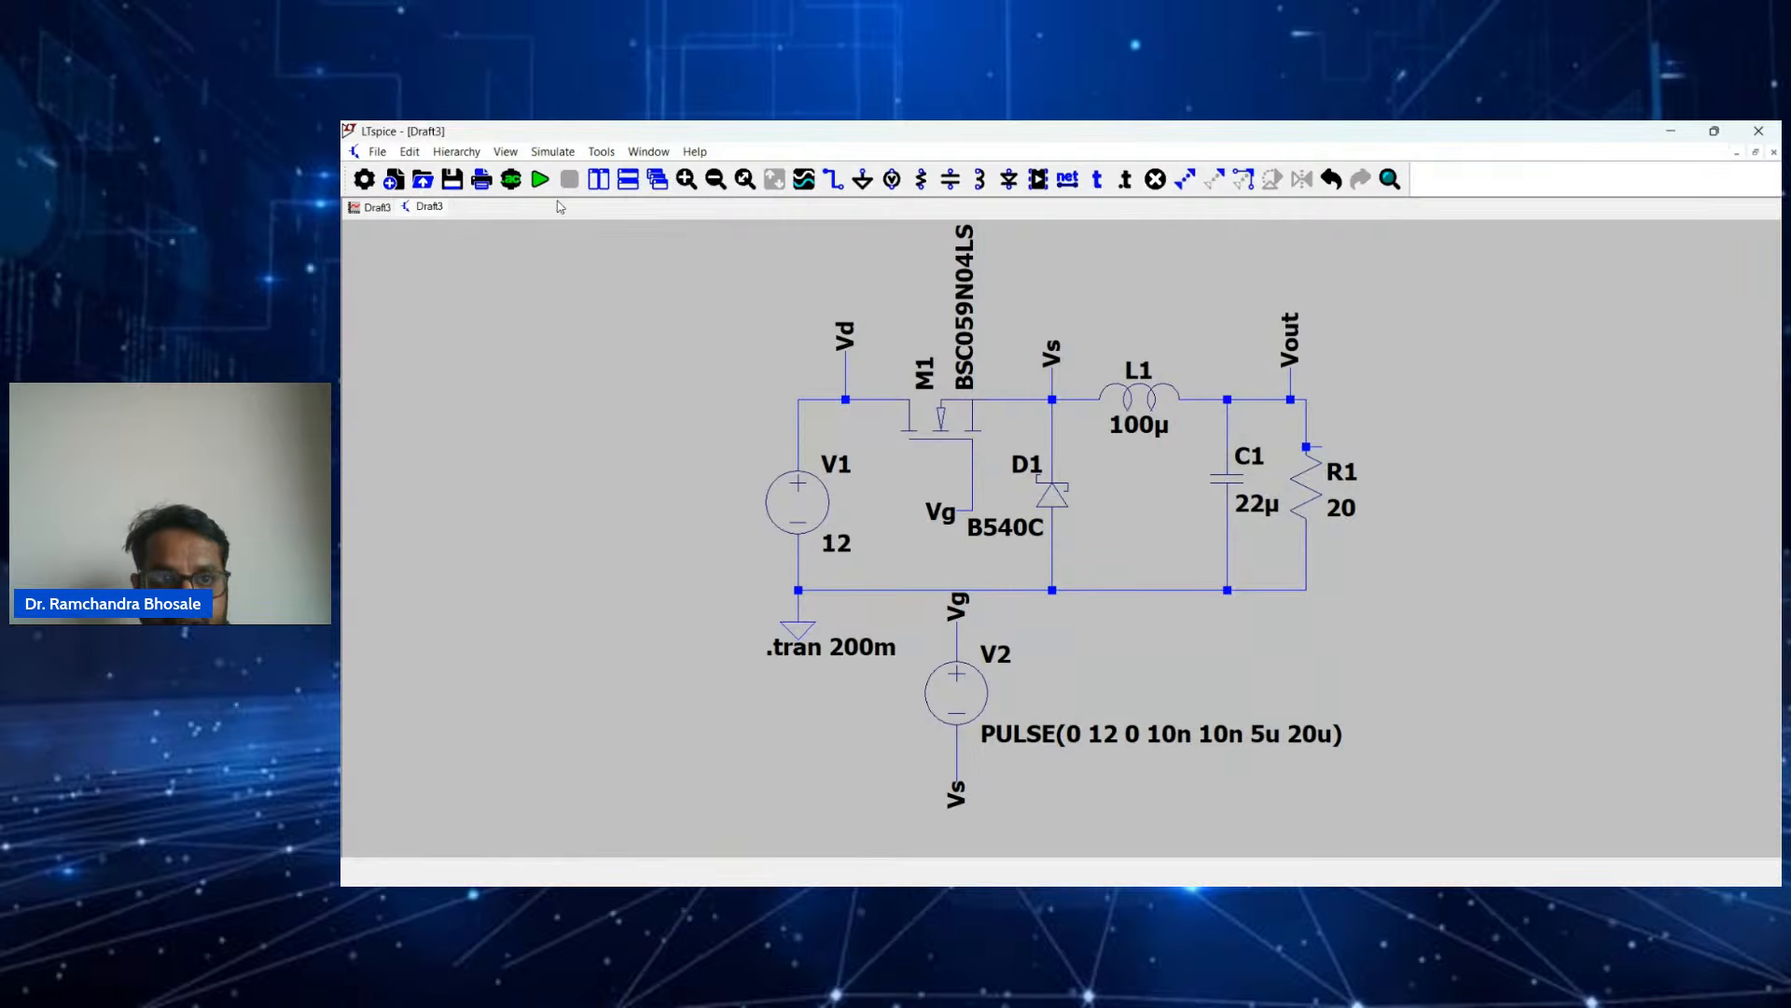
click(541, 180)
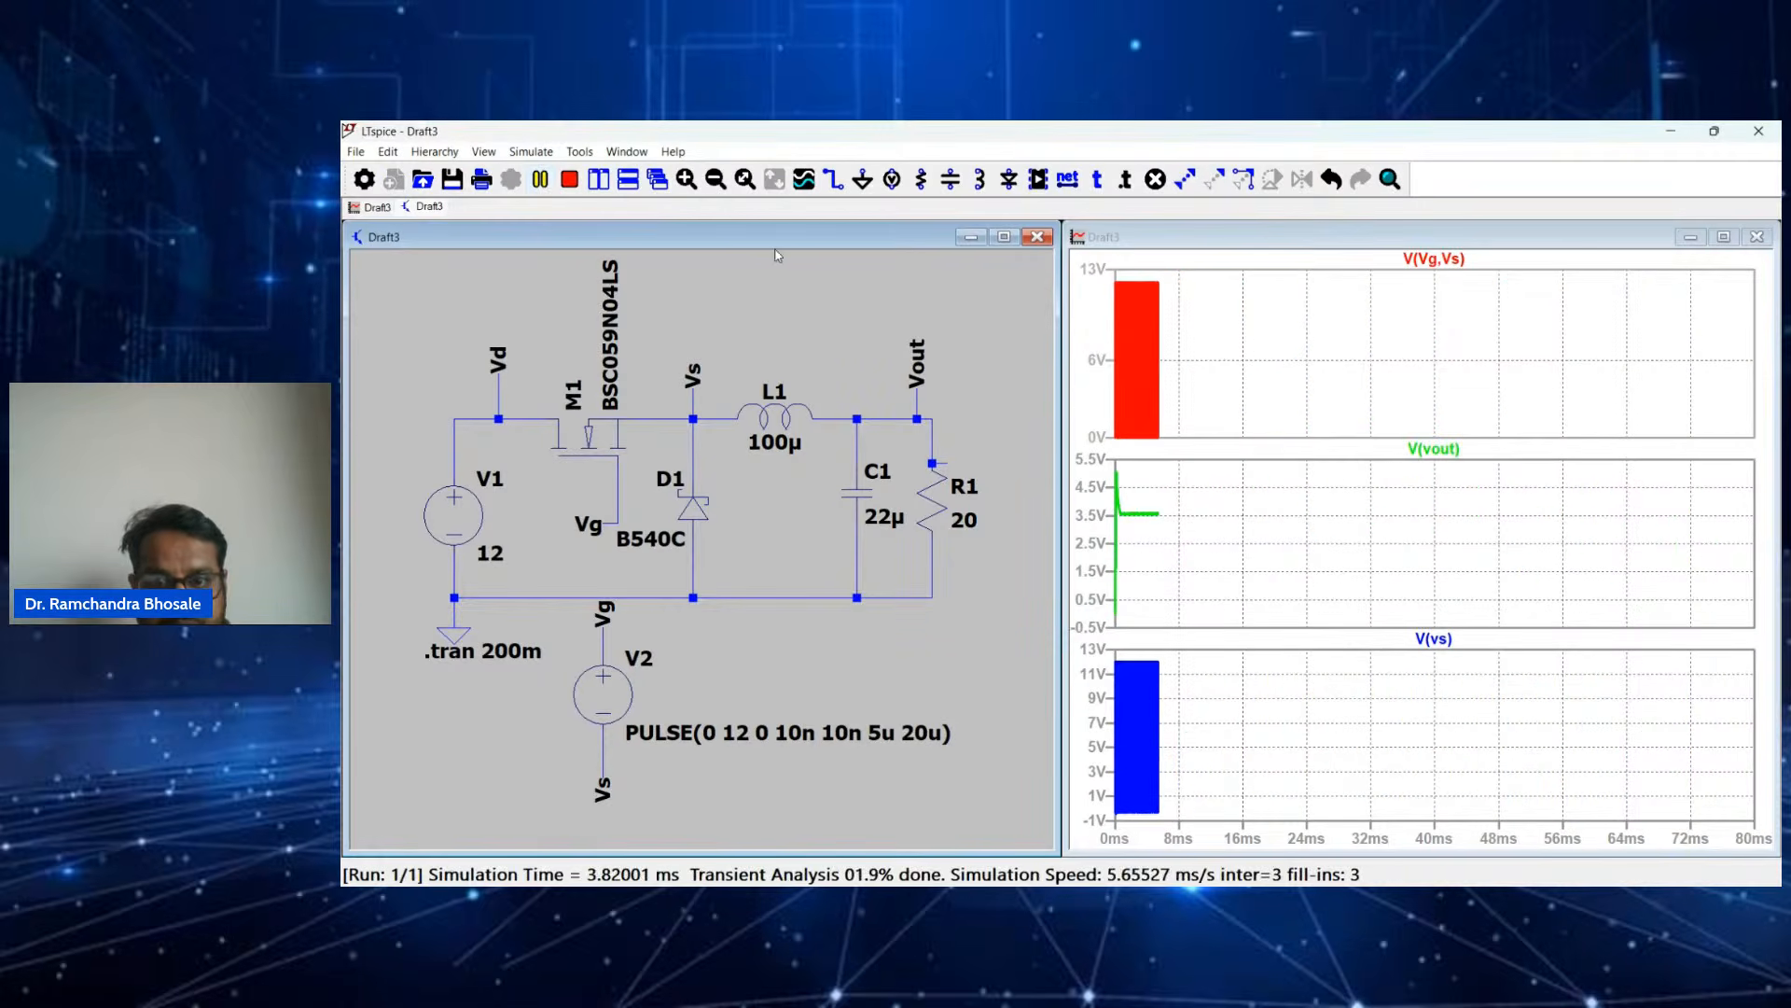
click(1723, 237)
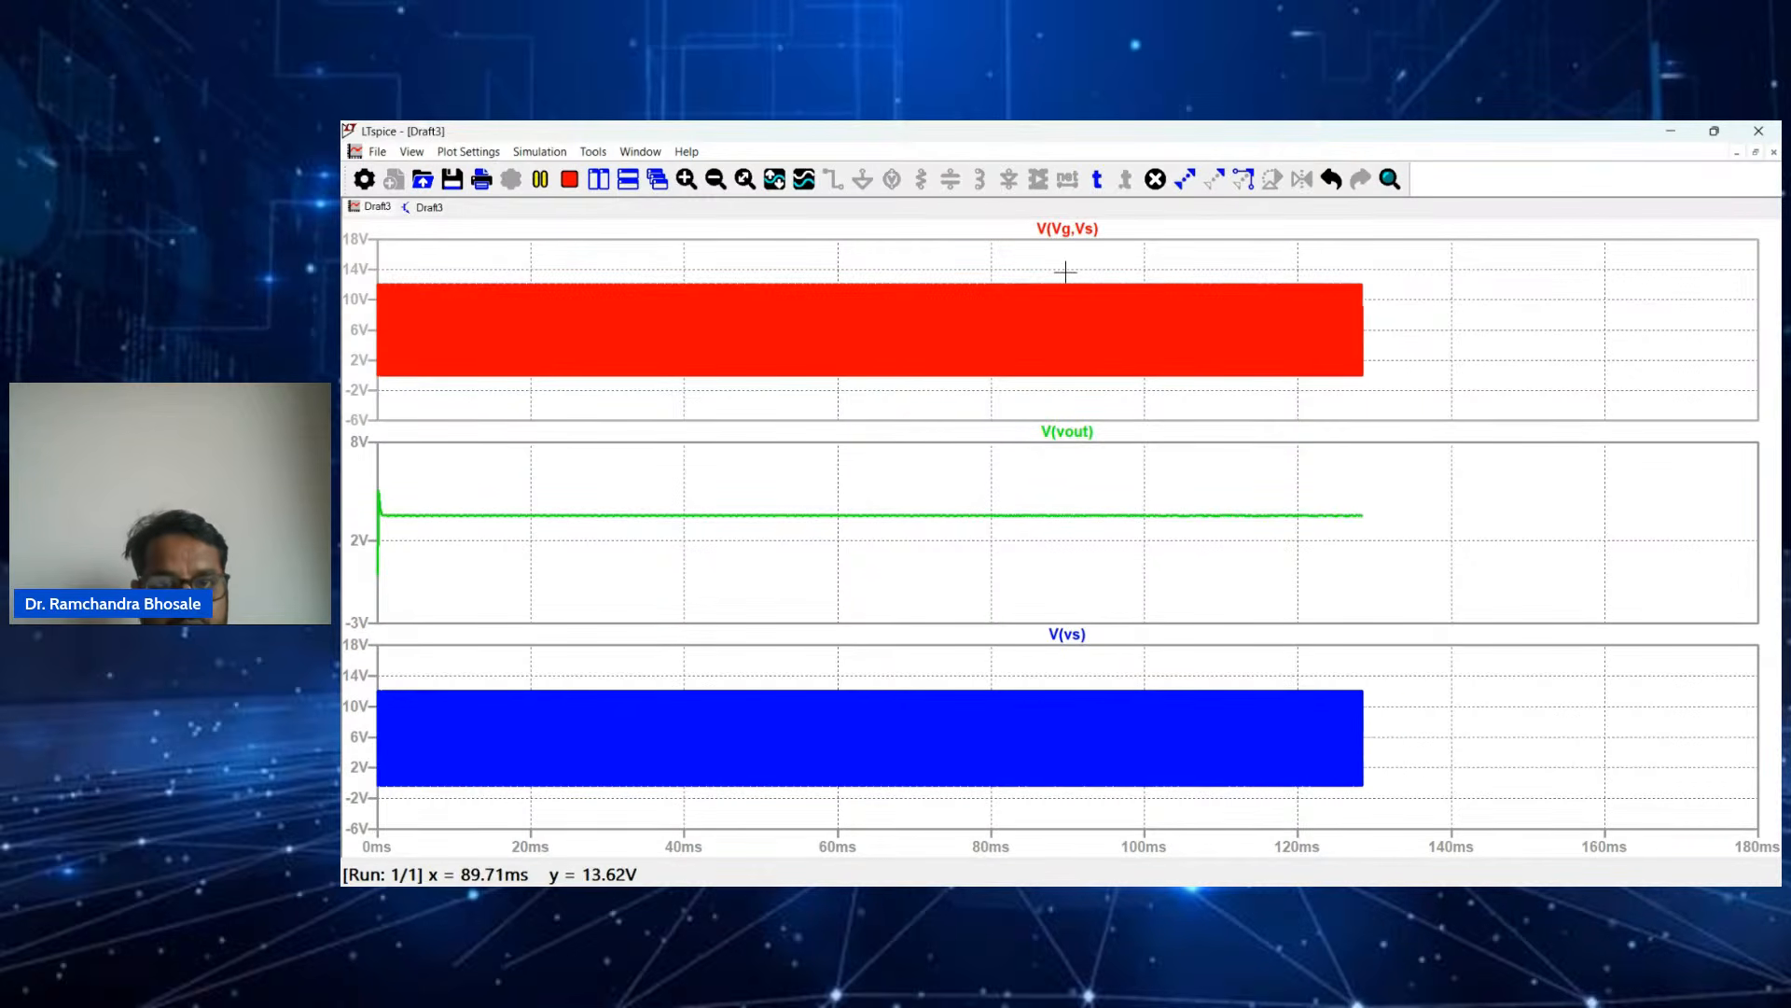
- Add a single empty plot pane above the others, move V(vout) into it and change its expression to V(vout)/V(Vd)
click(437, 208)
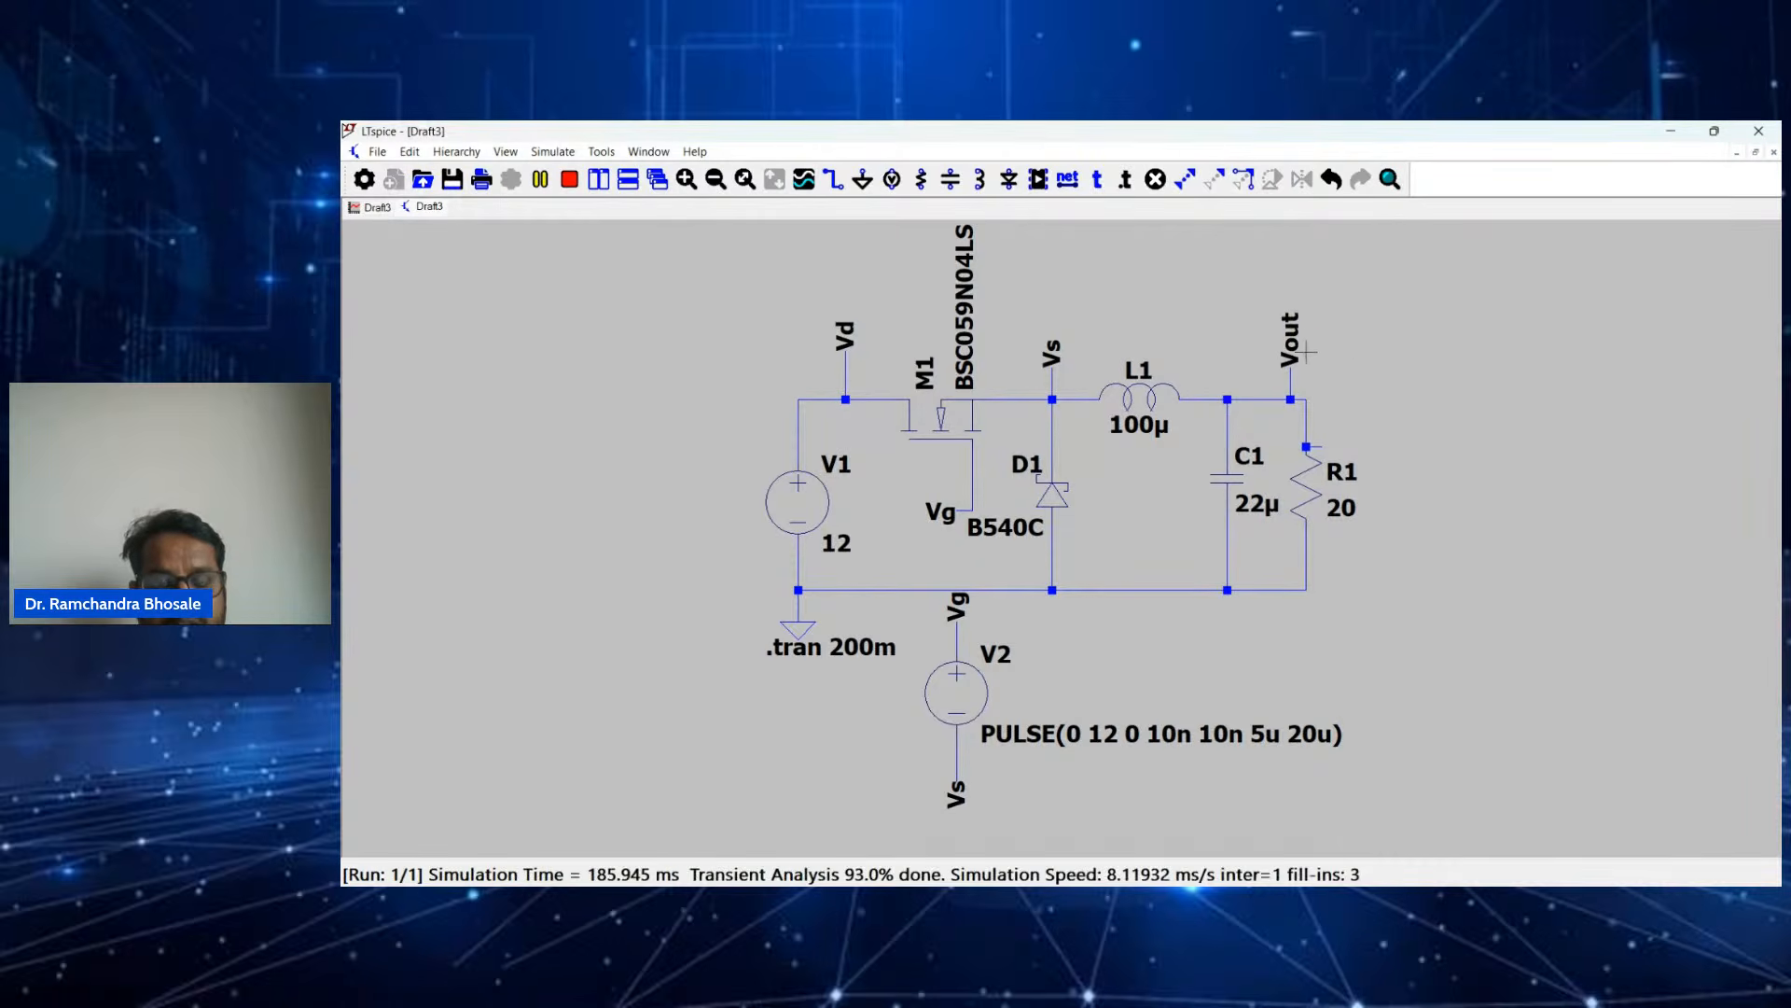
click(372, 209)
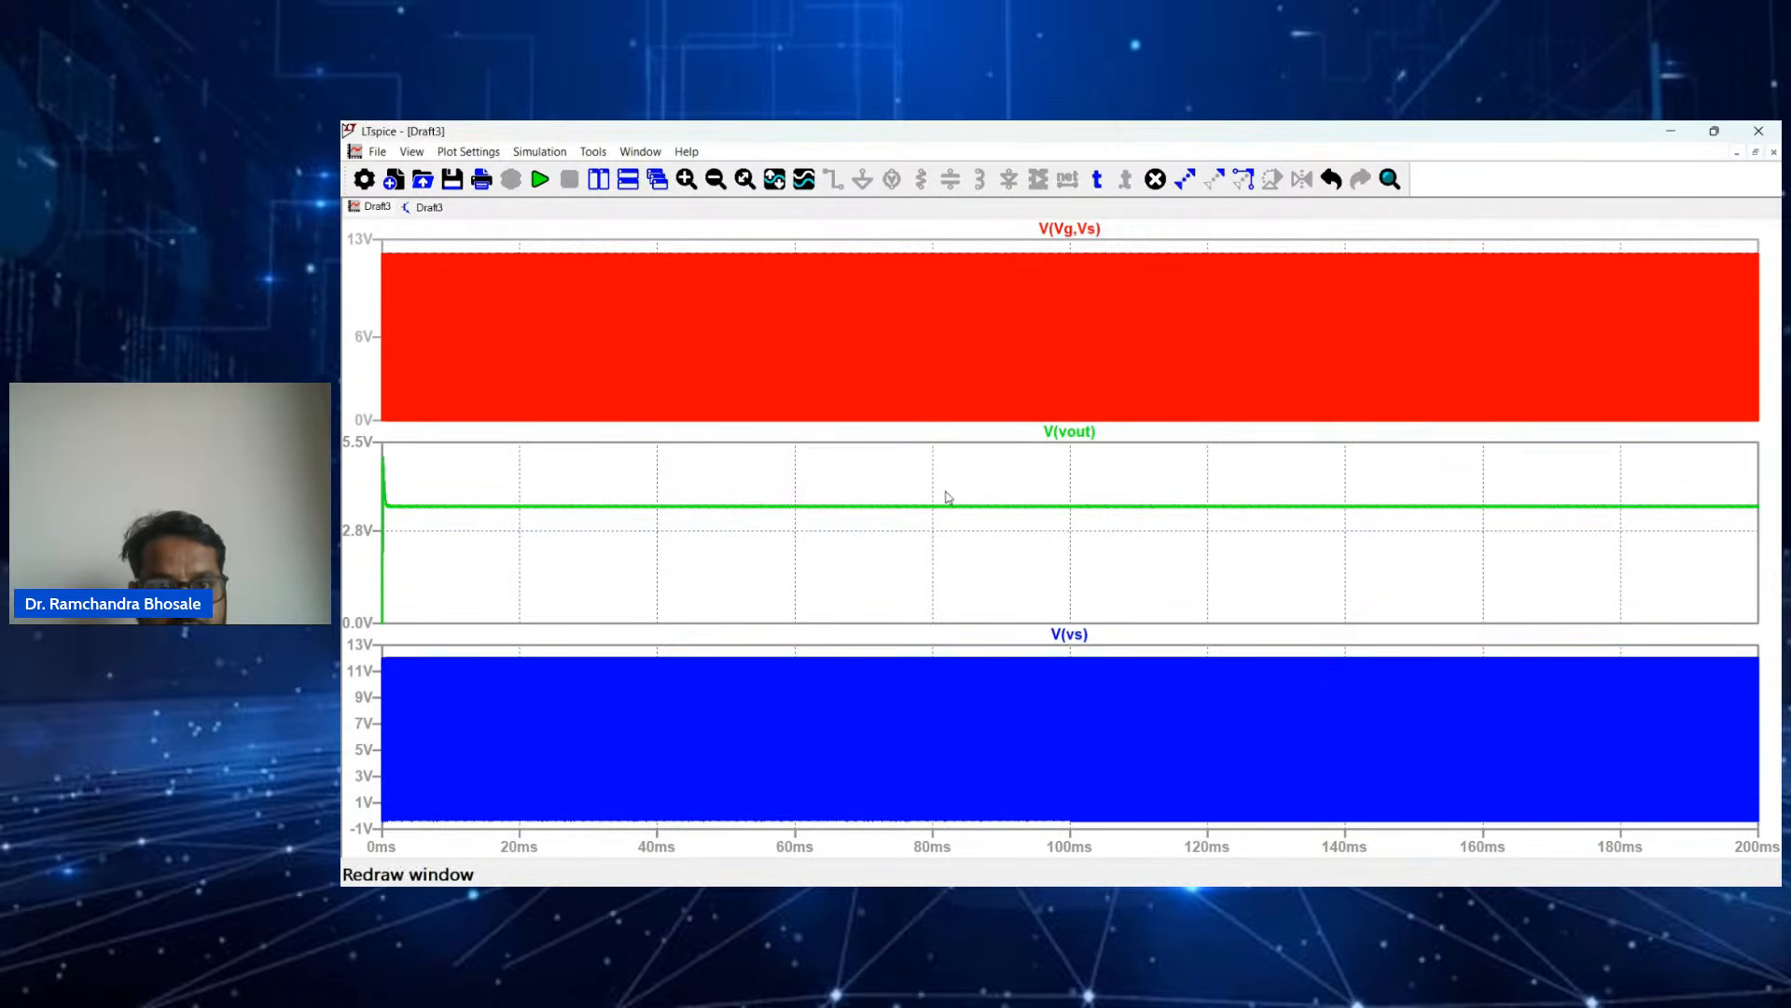
click(952, 511)
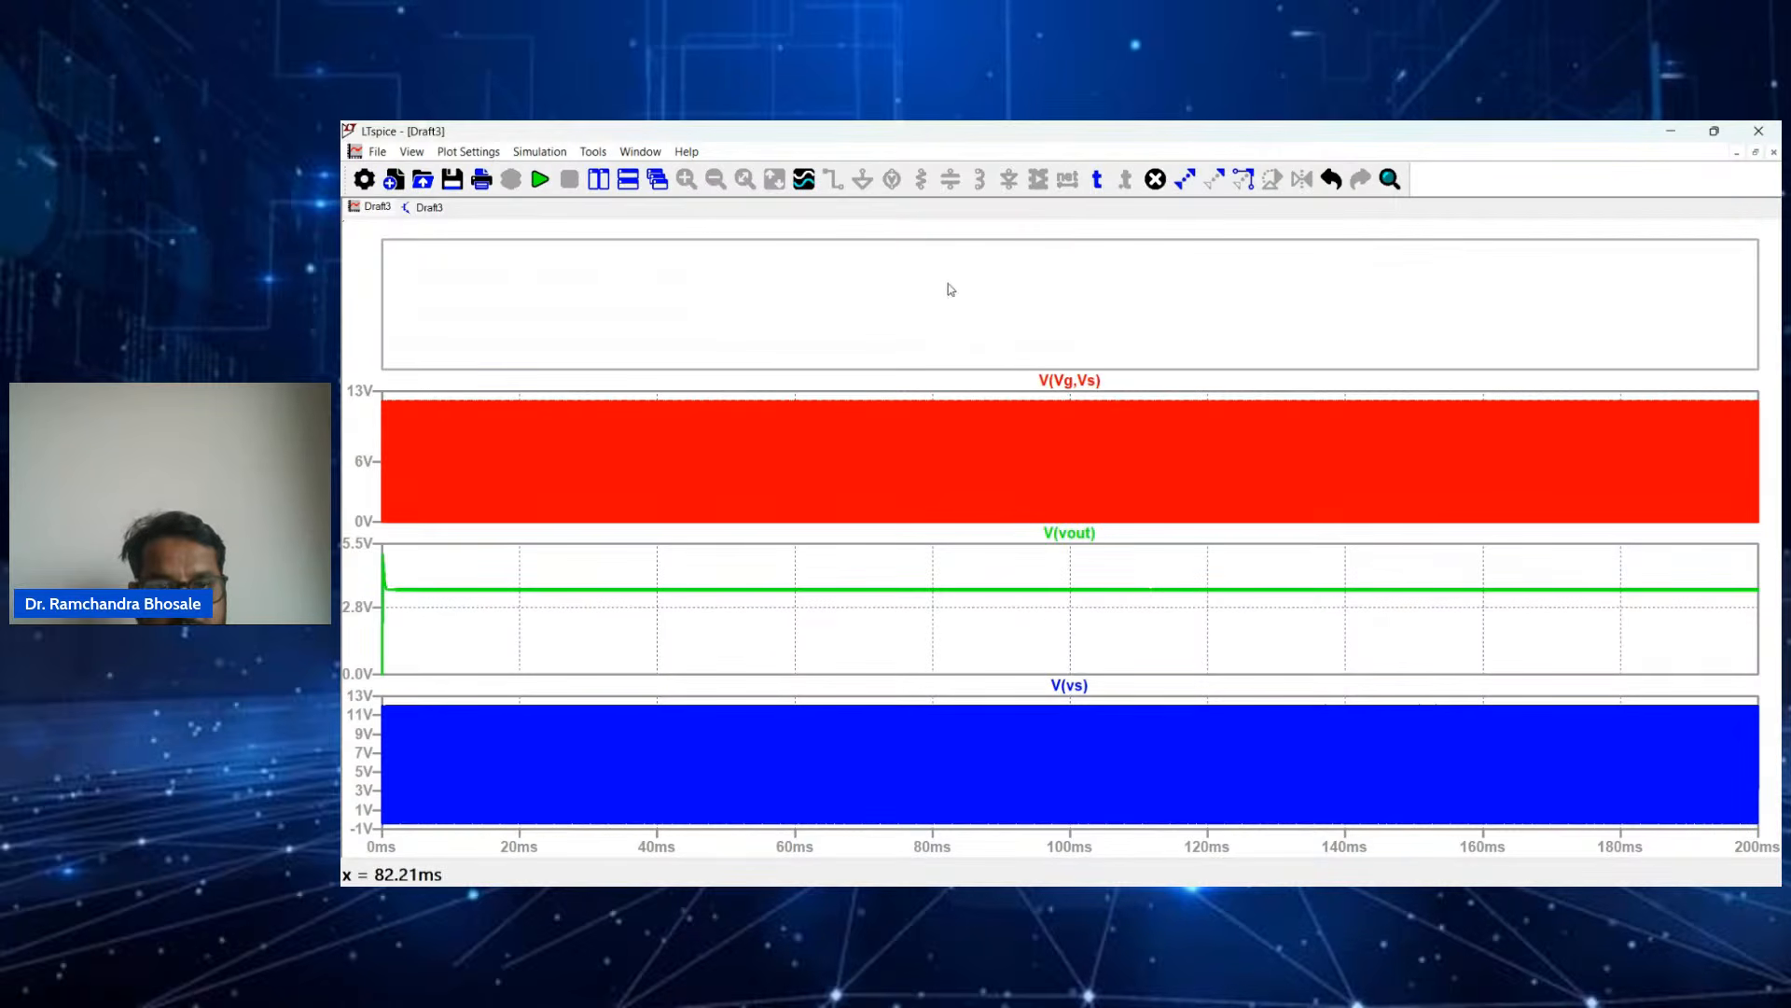
click(1067, 480)
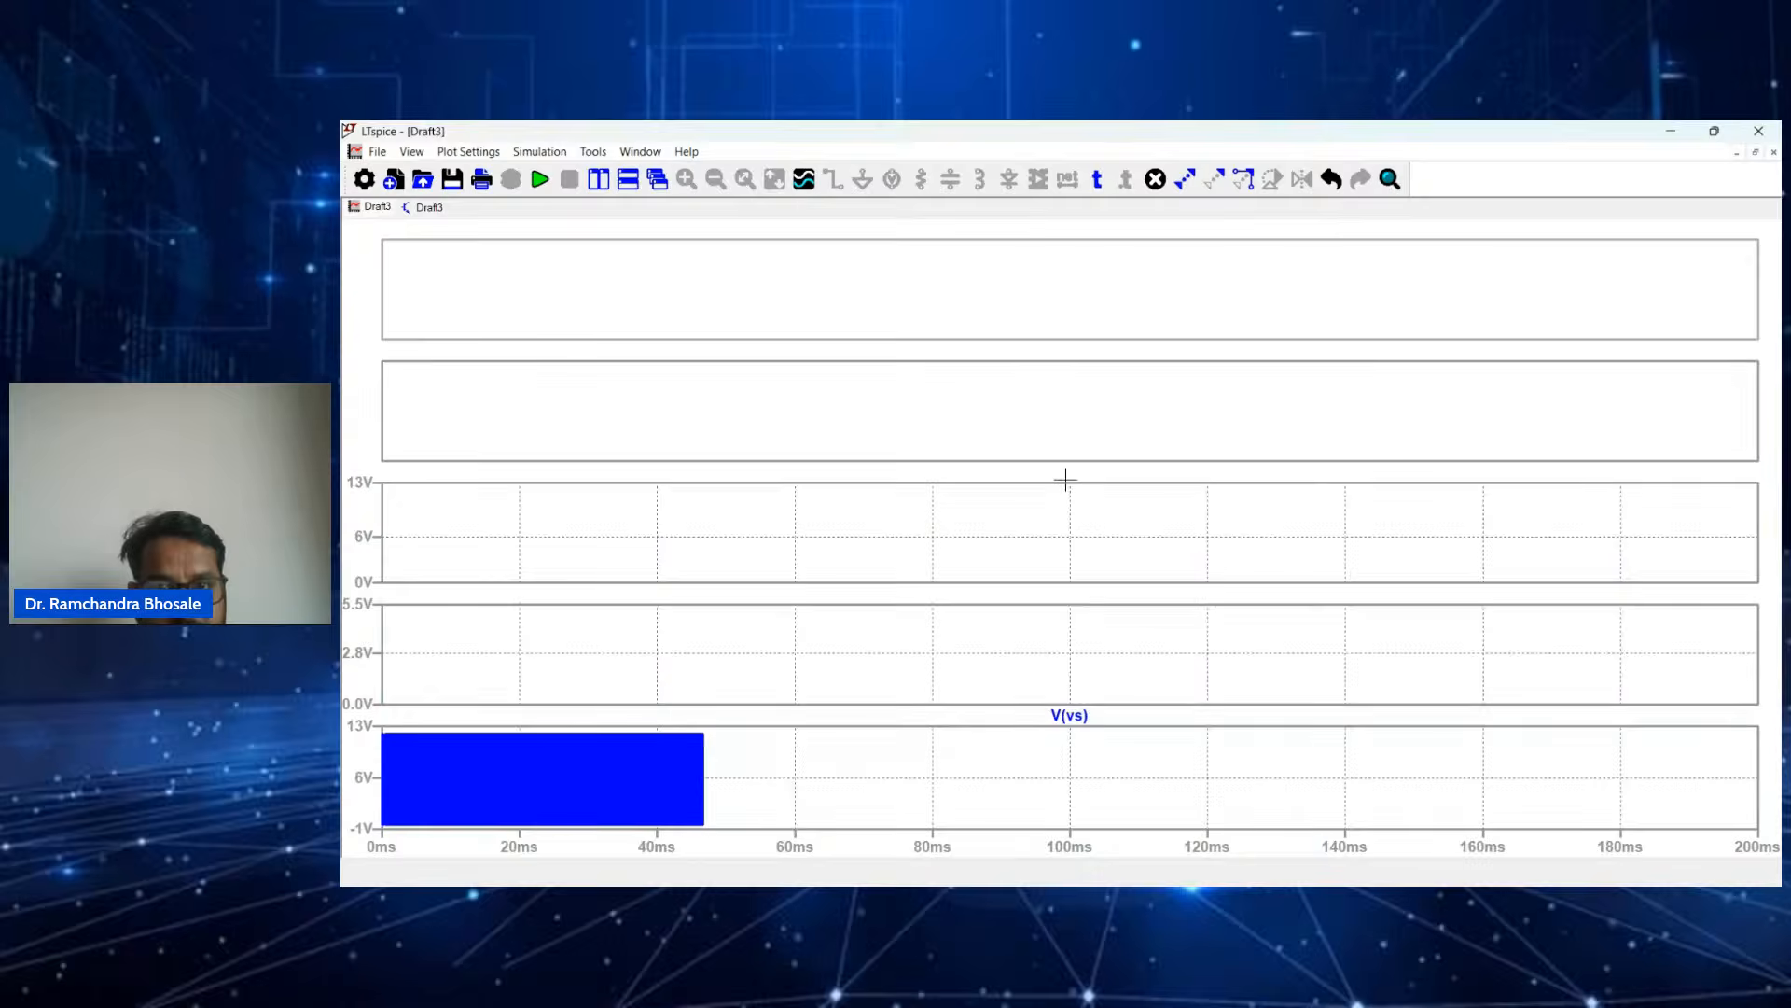
click(1155, 178)
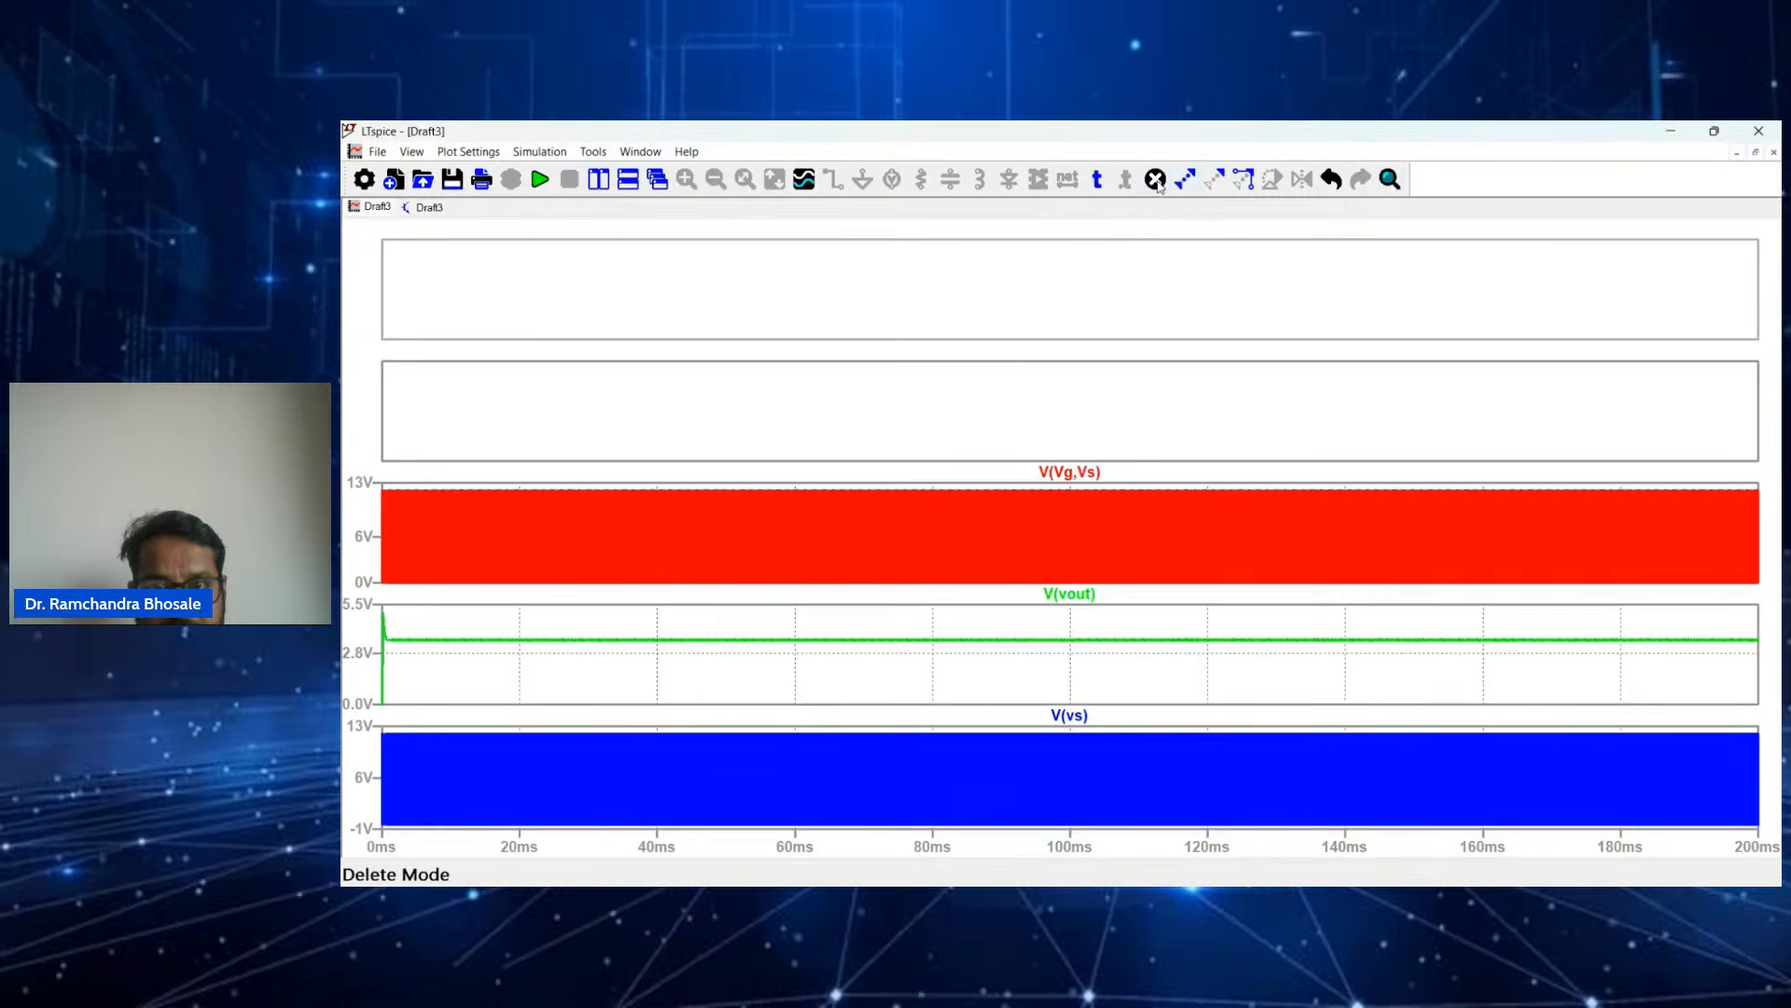
click(1108, 283)
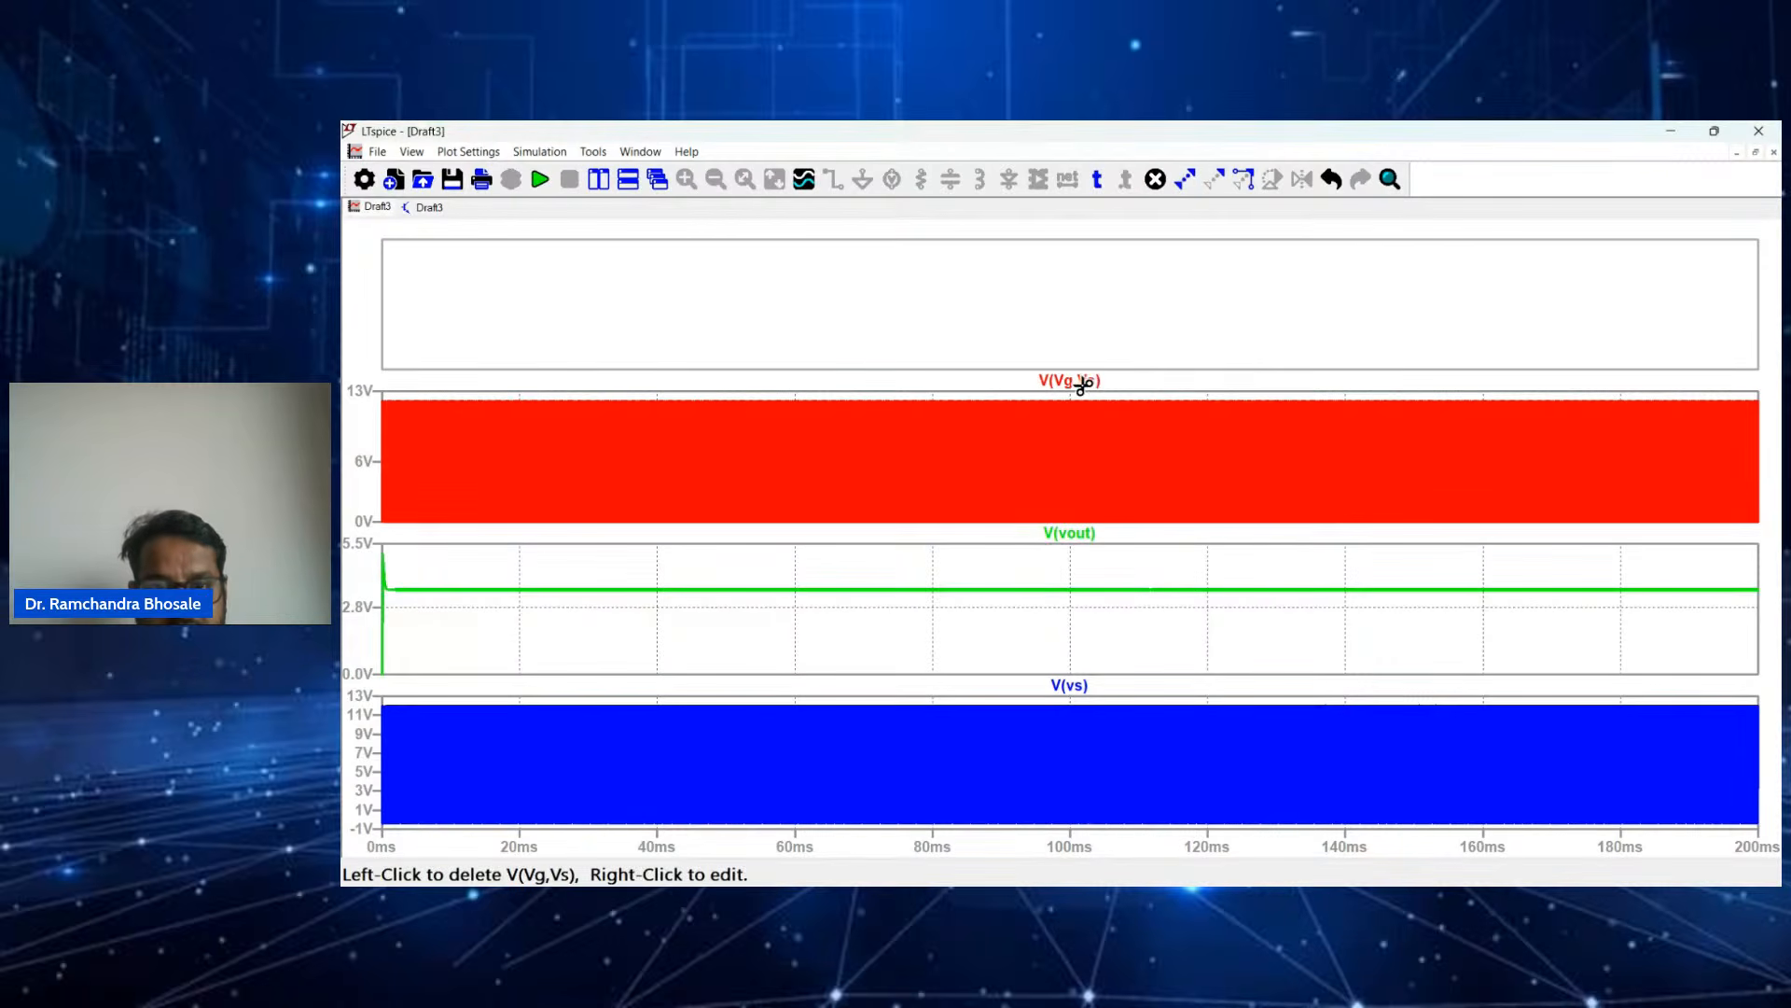
key(Escape)
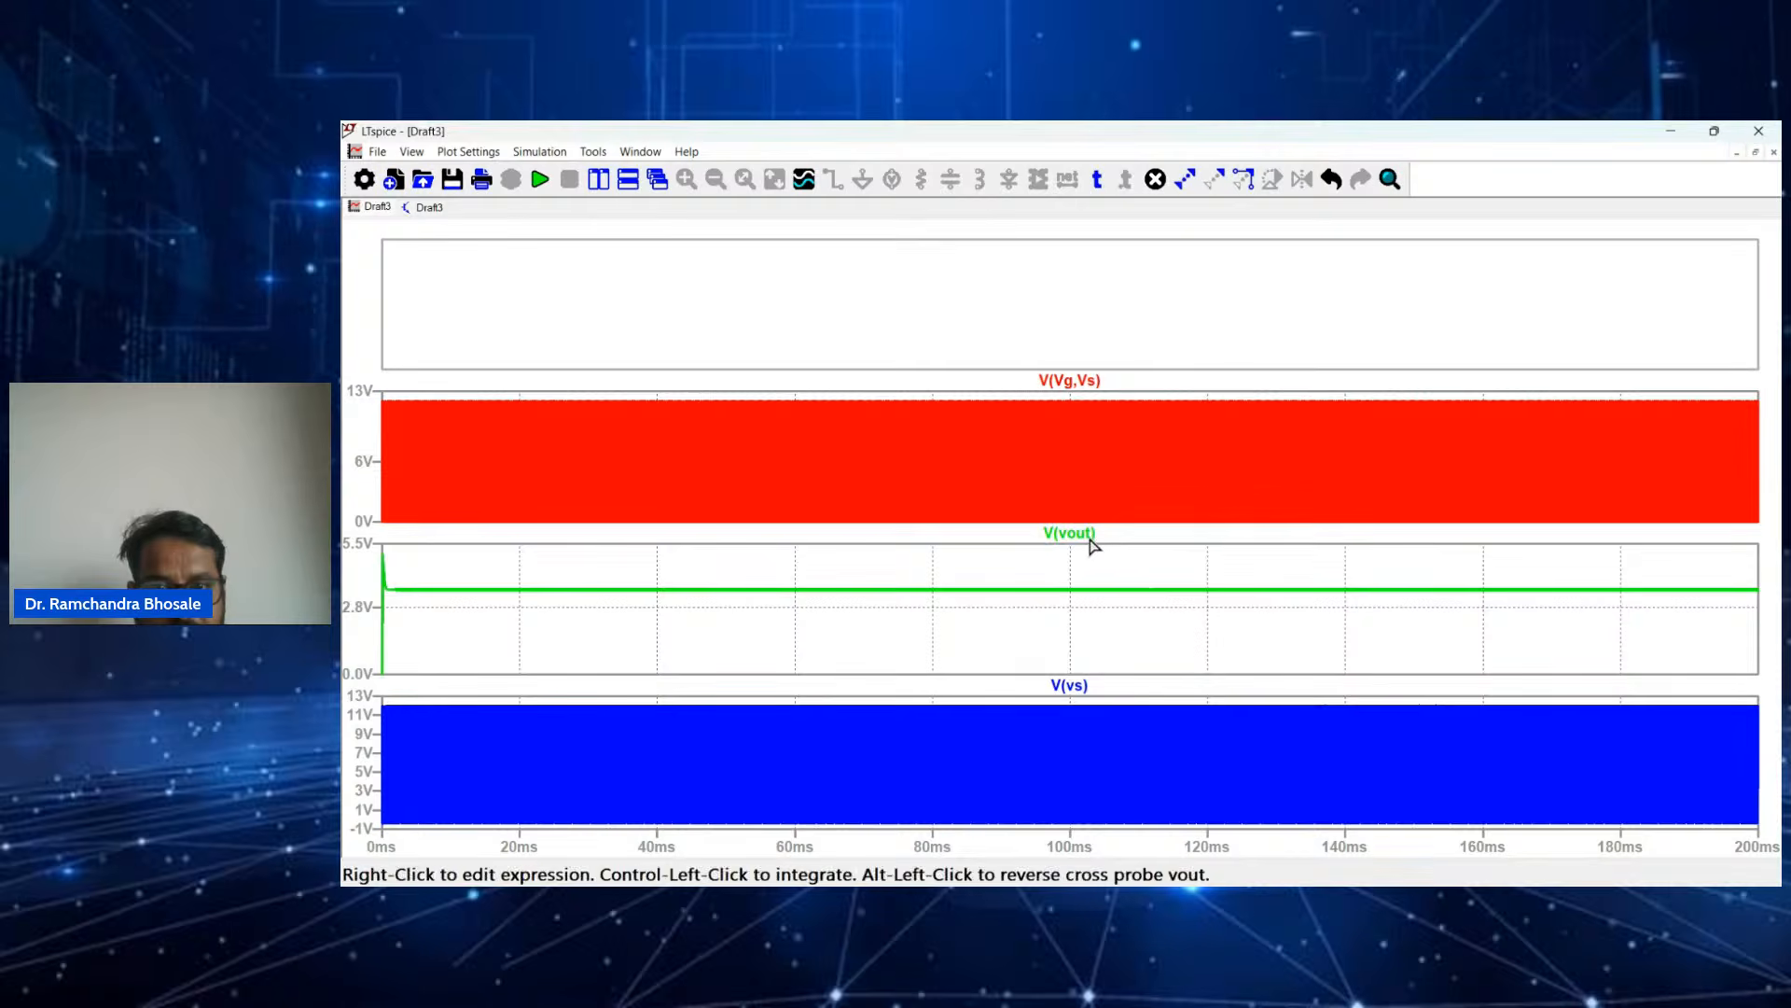
drag(1094, 544, 1079, 294)
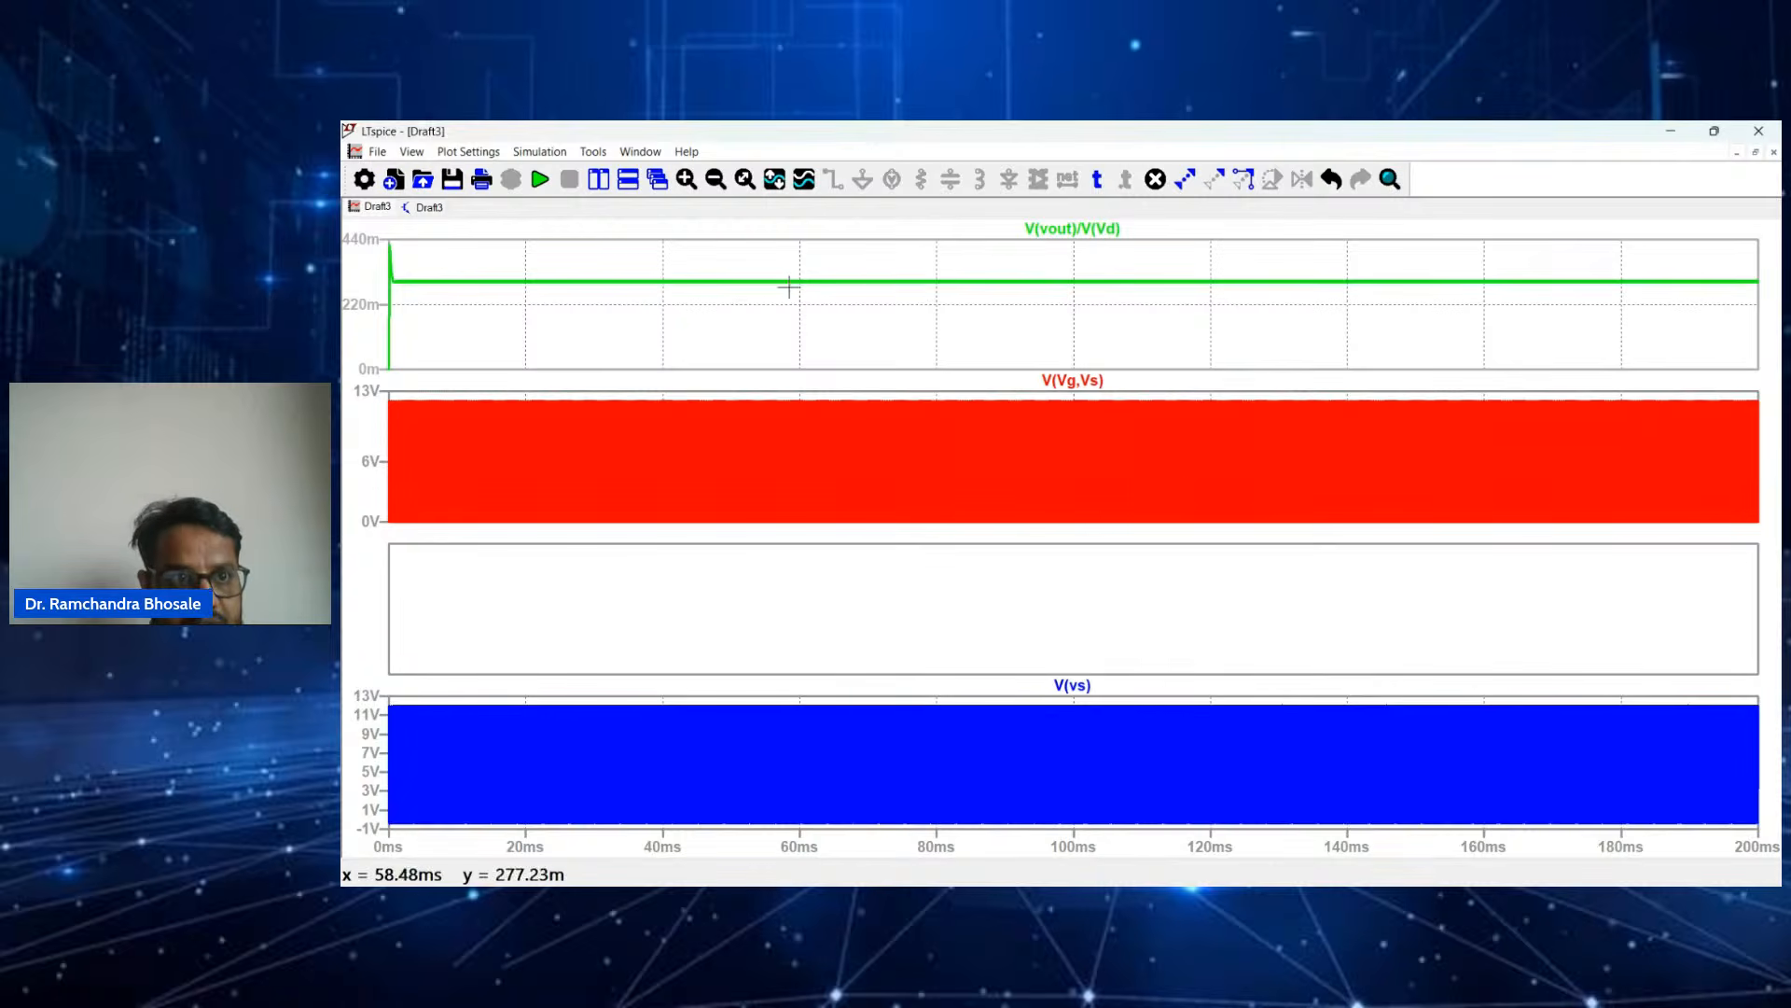
- Examine the V(vout)/V(Vd) ripple zoomed in to about 48.70 to 48.90 ms, and return to the schematic
click(418, 209)
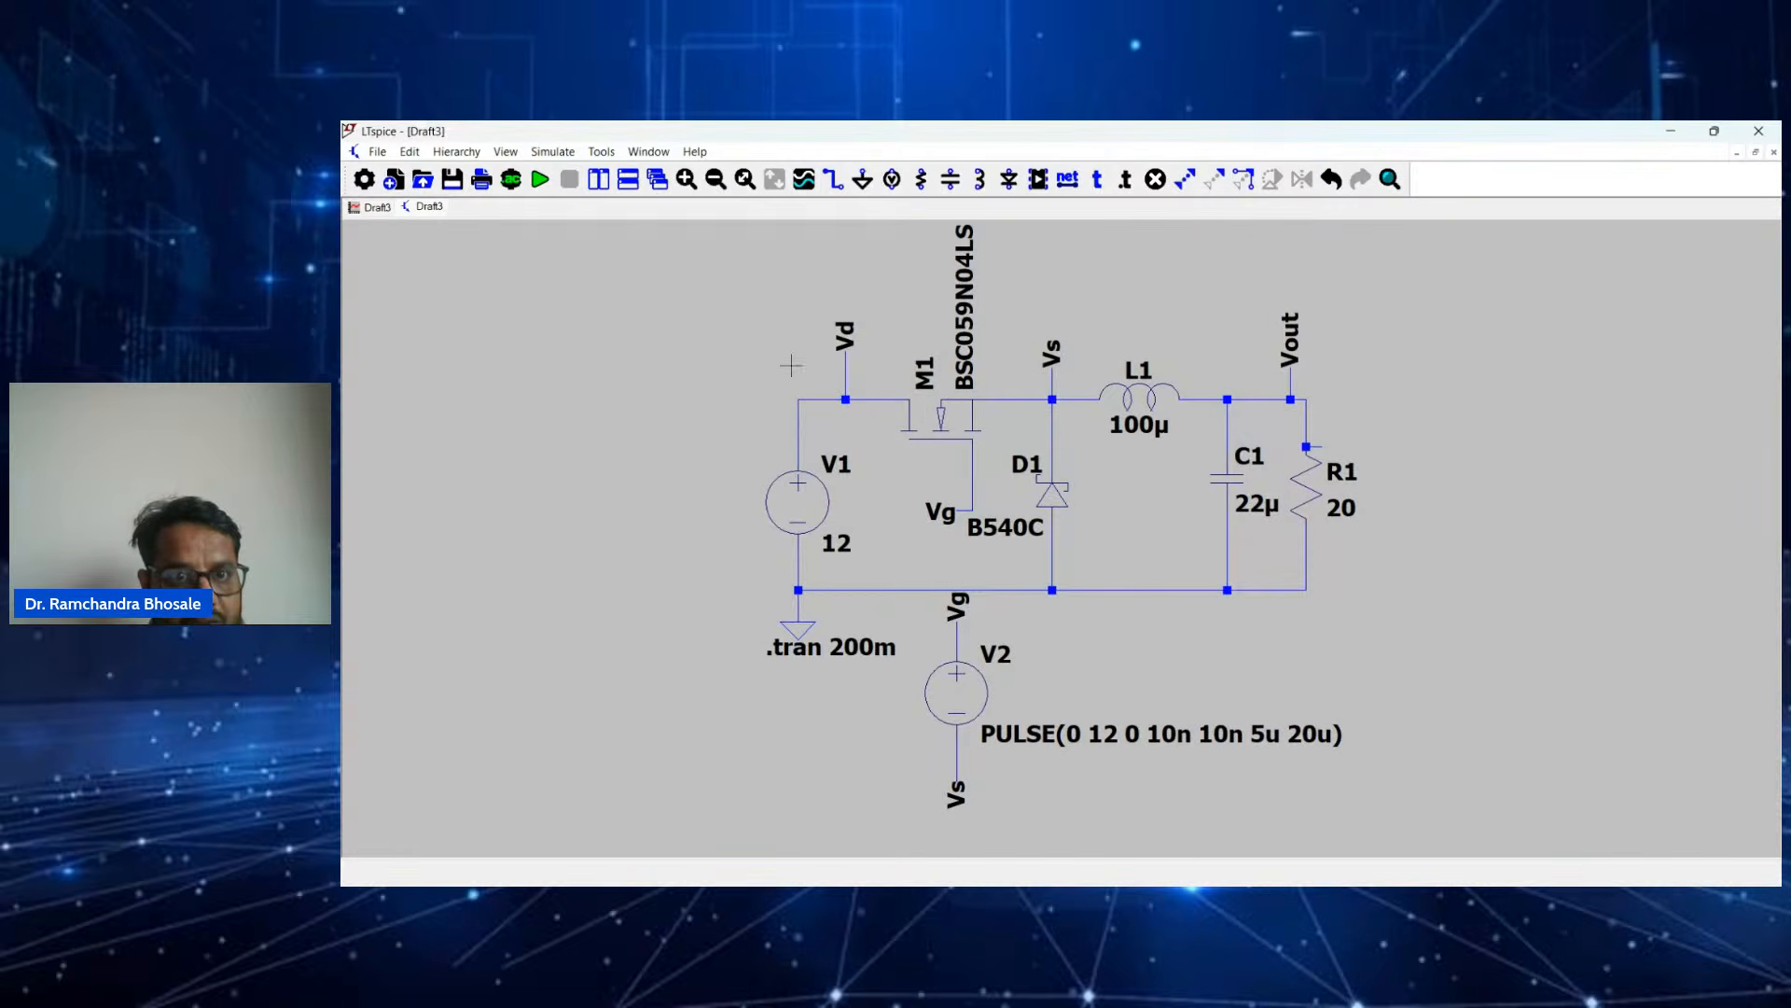
click(377, 208)
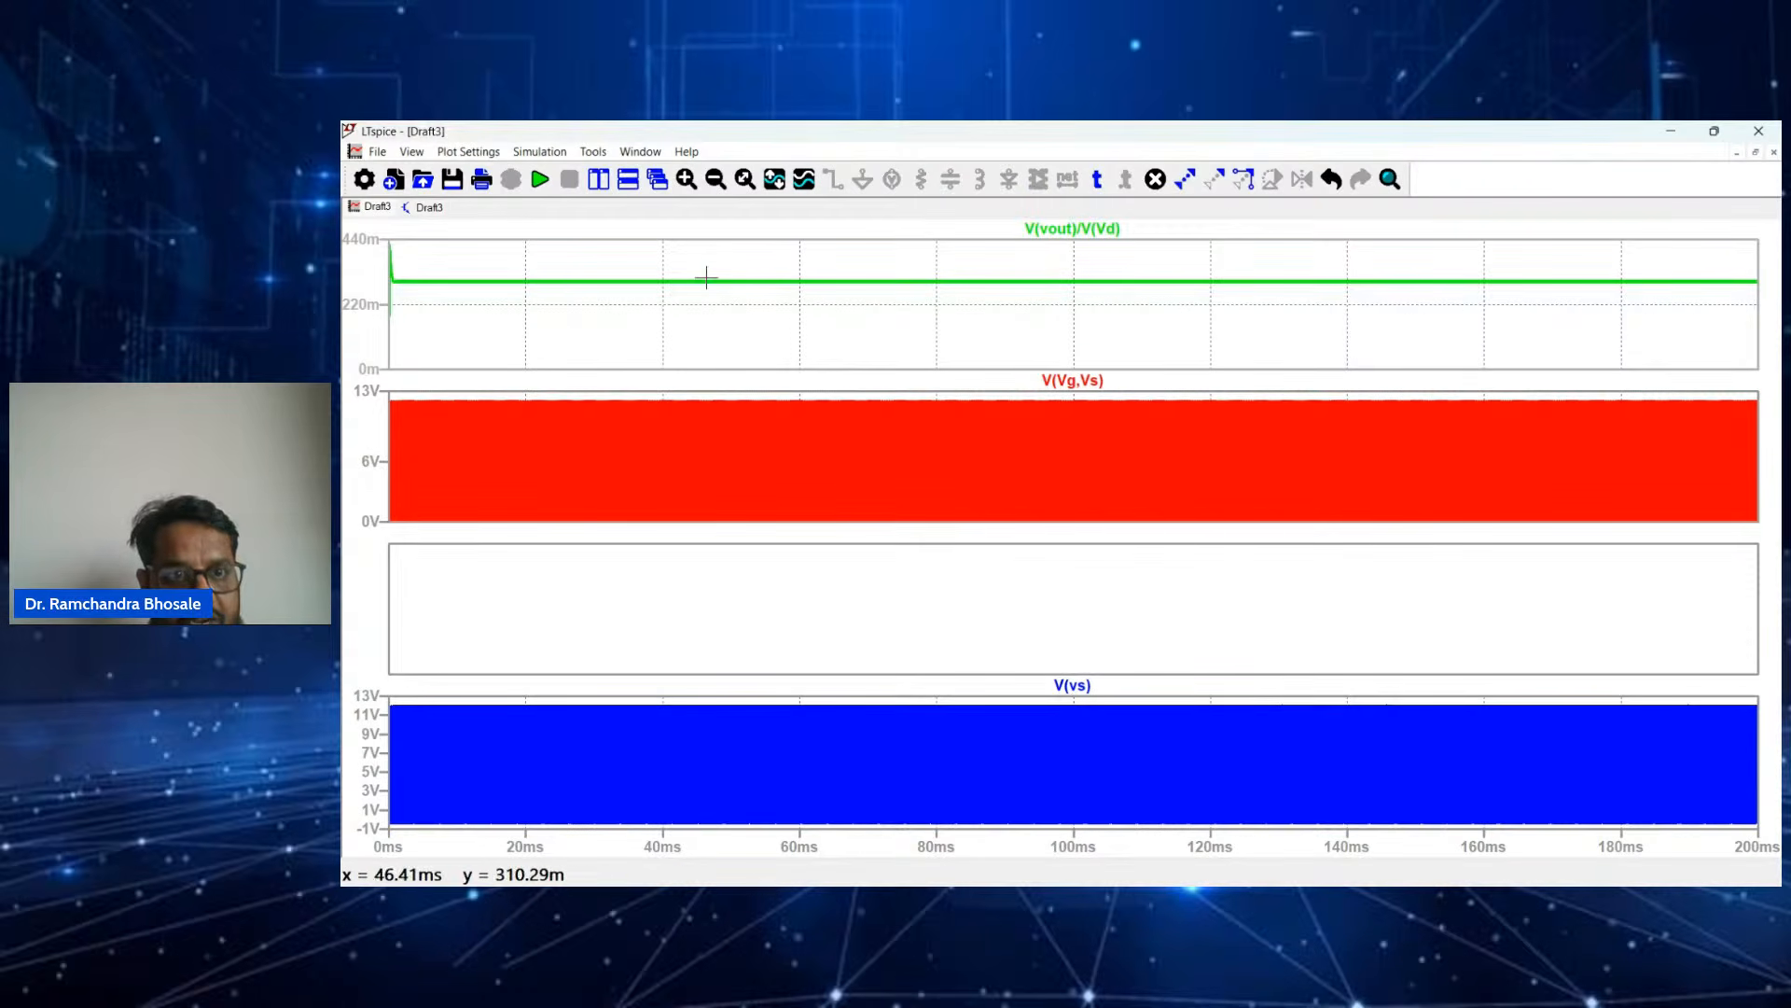
drag(702, 272, 825, 292)
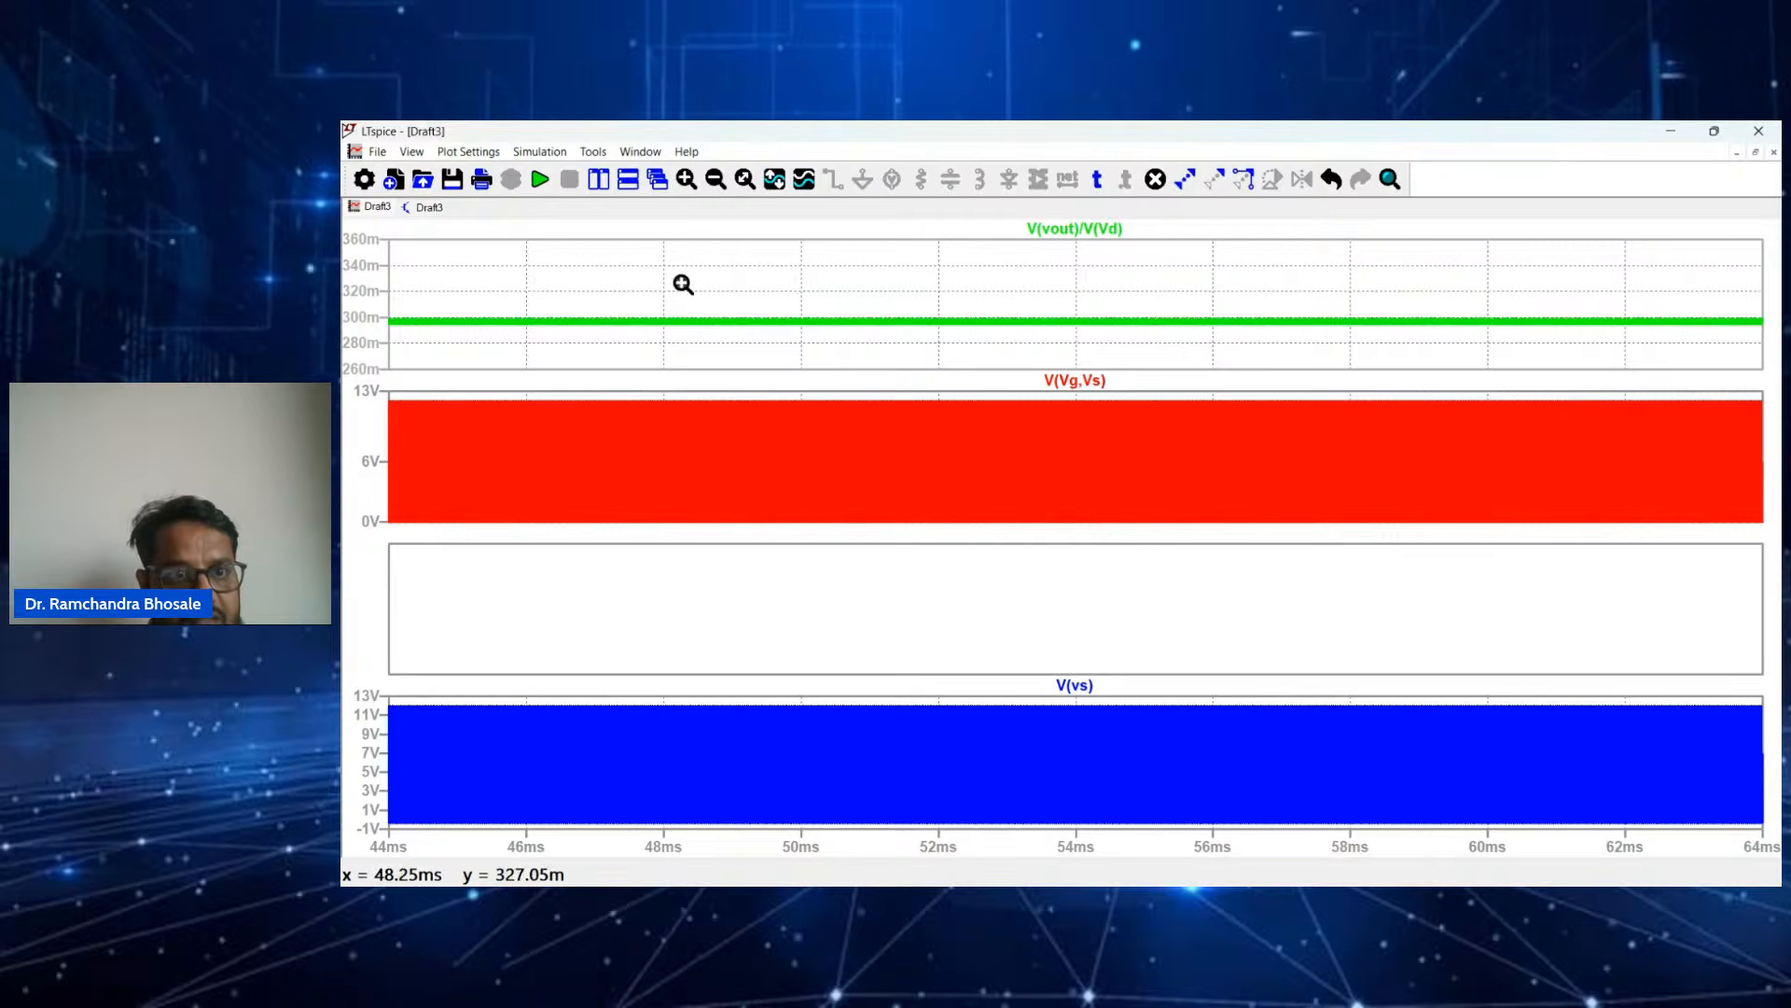
drag(683, 284, 831, 350)
drag(685, 297, 769, 327)
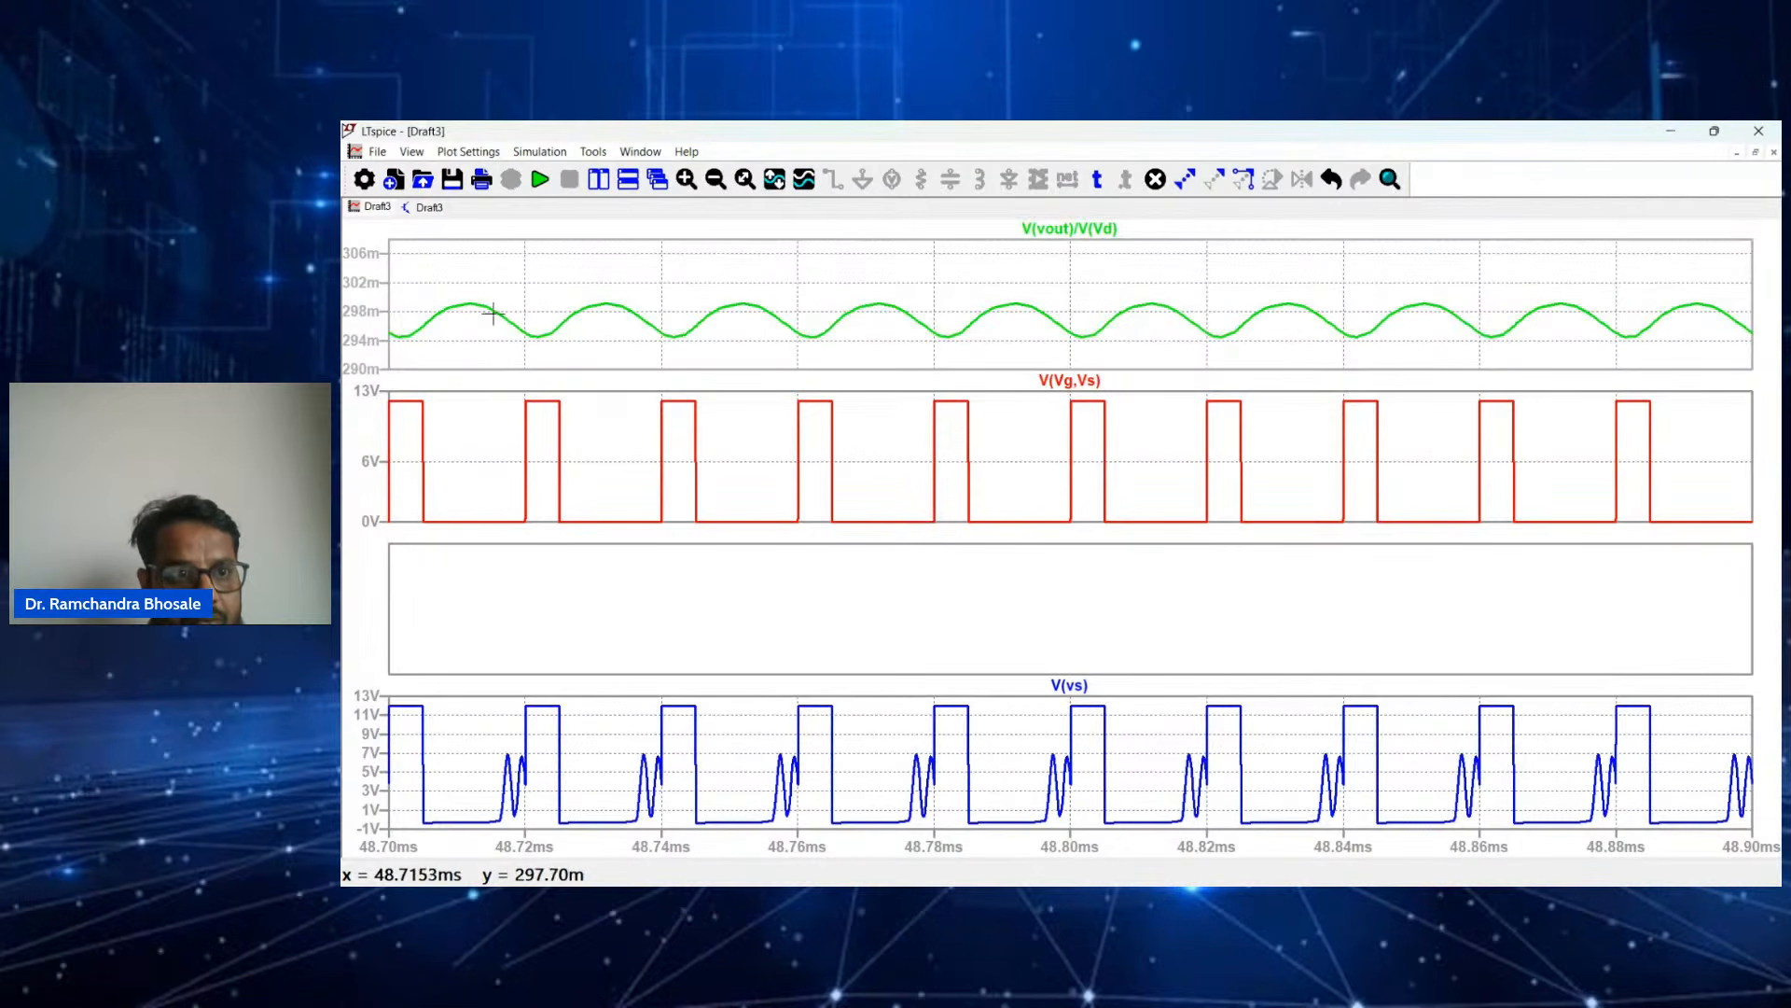
click(446, 210)
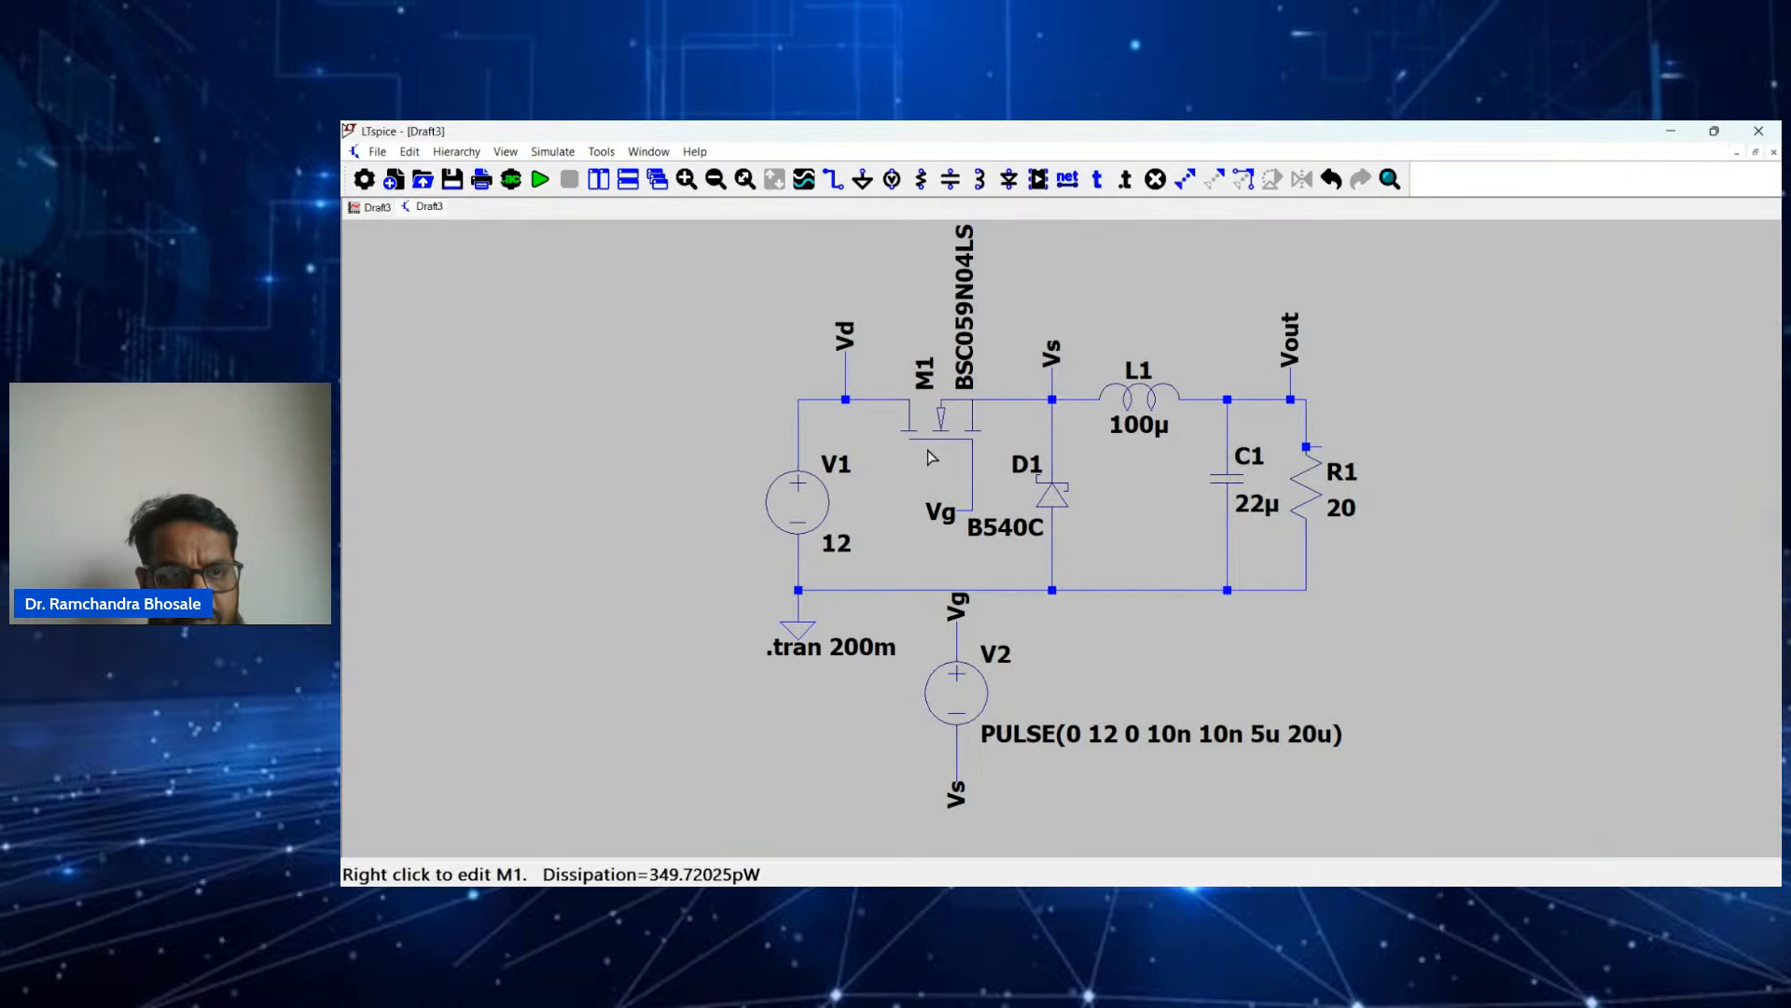
click(376, 209)
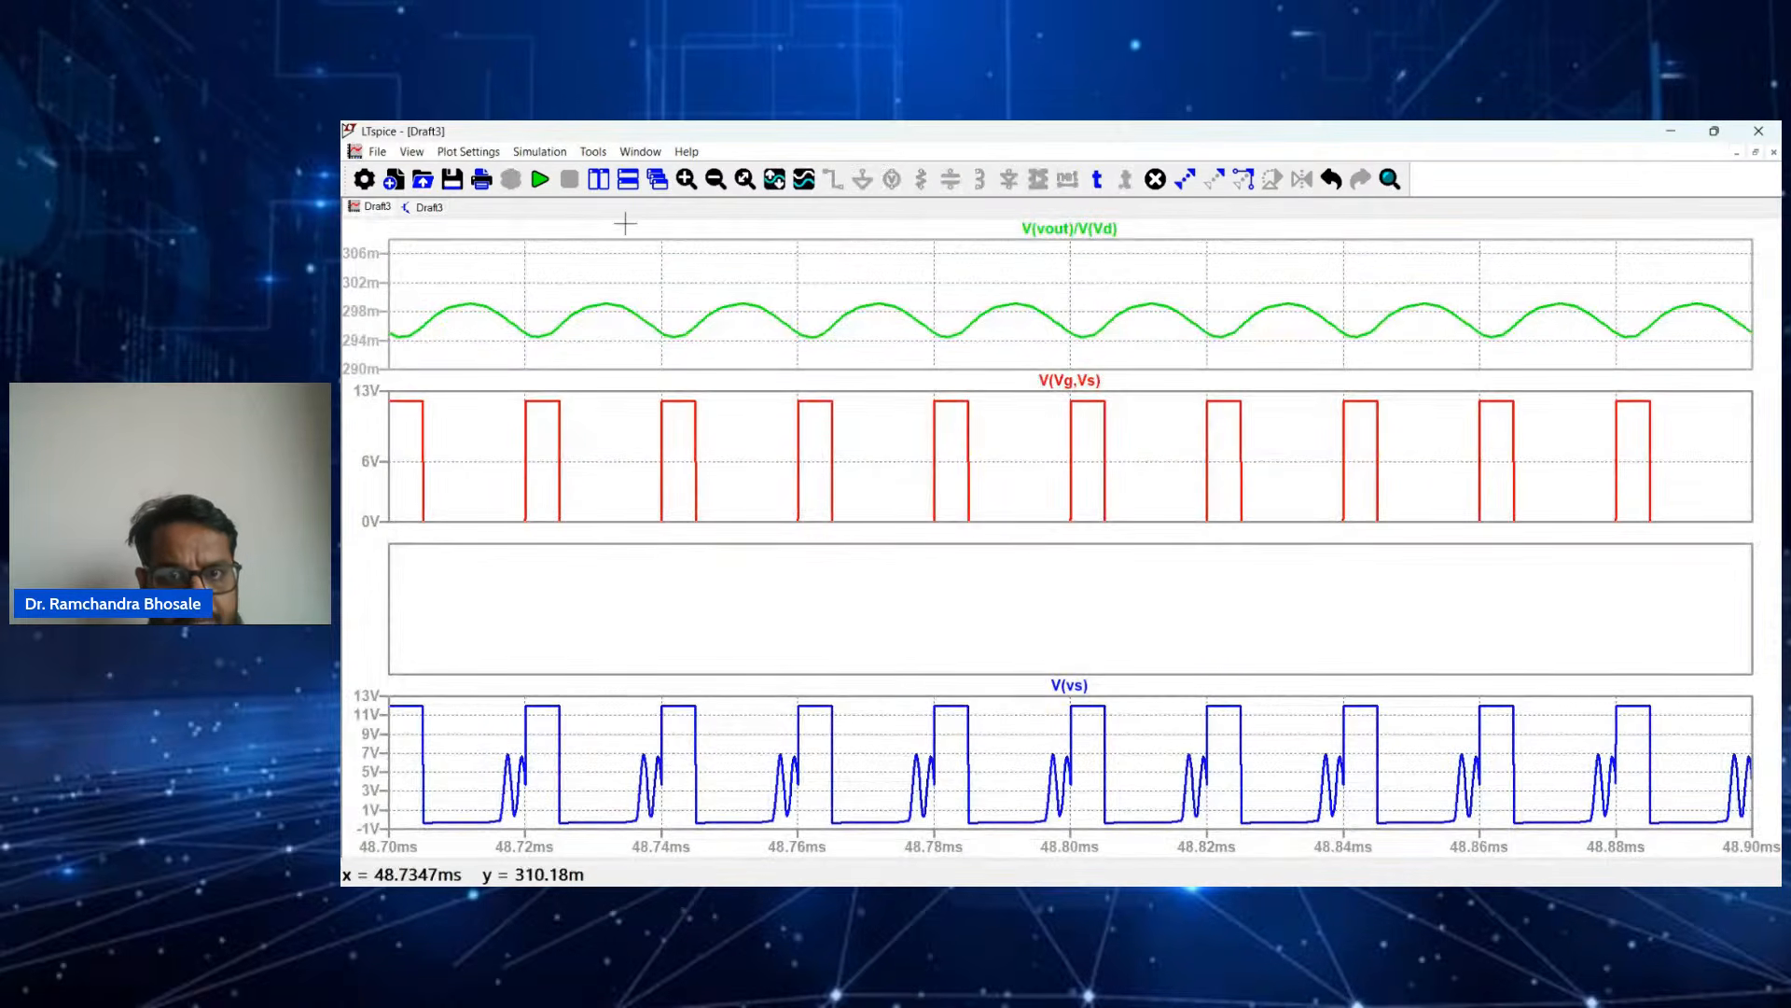
click(438, 209)
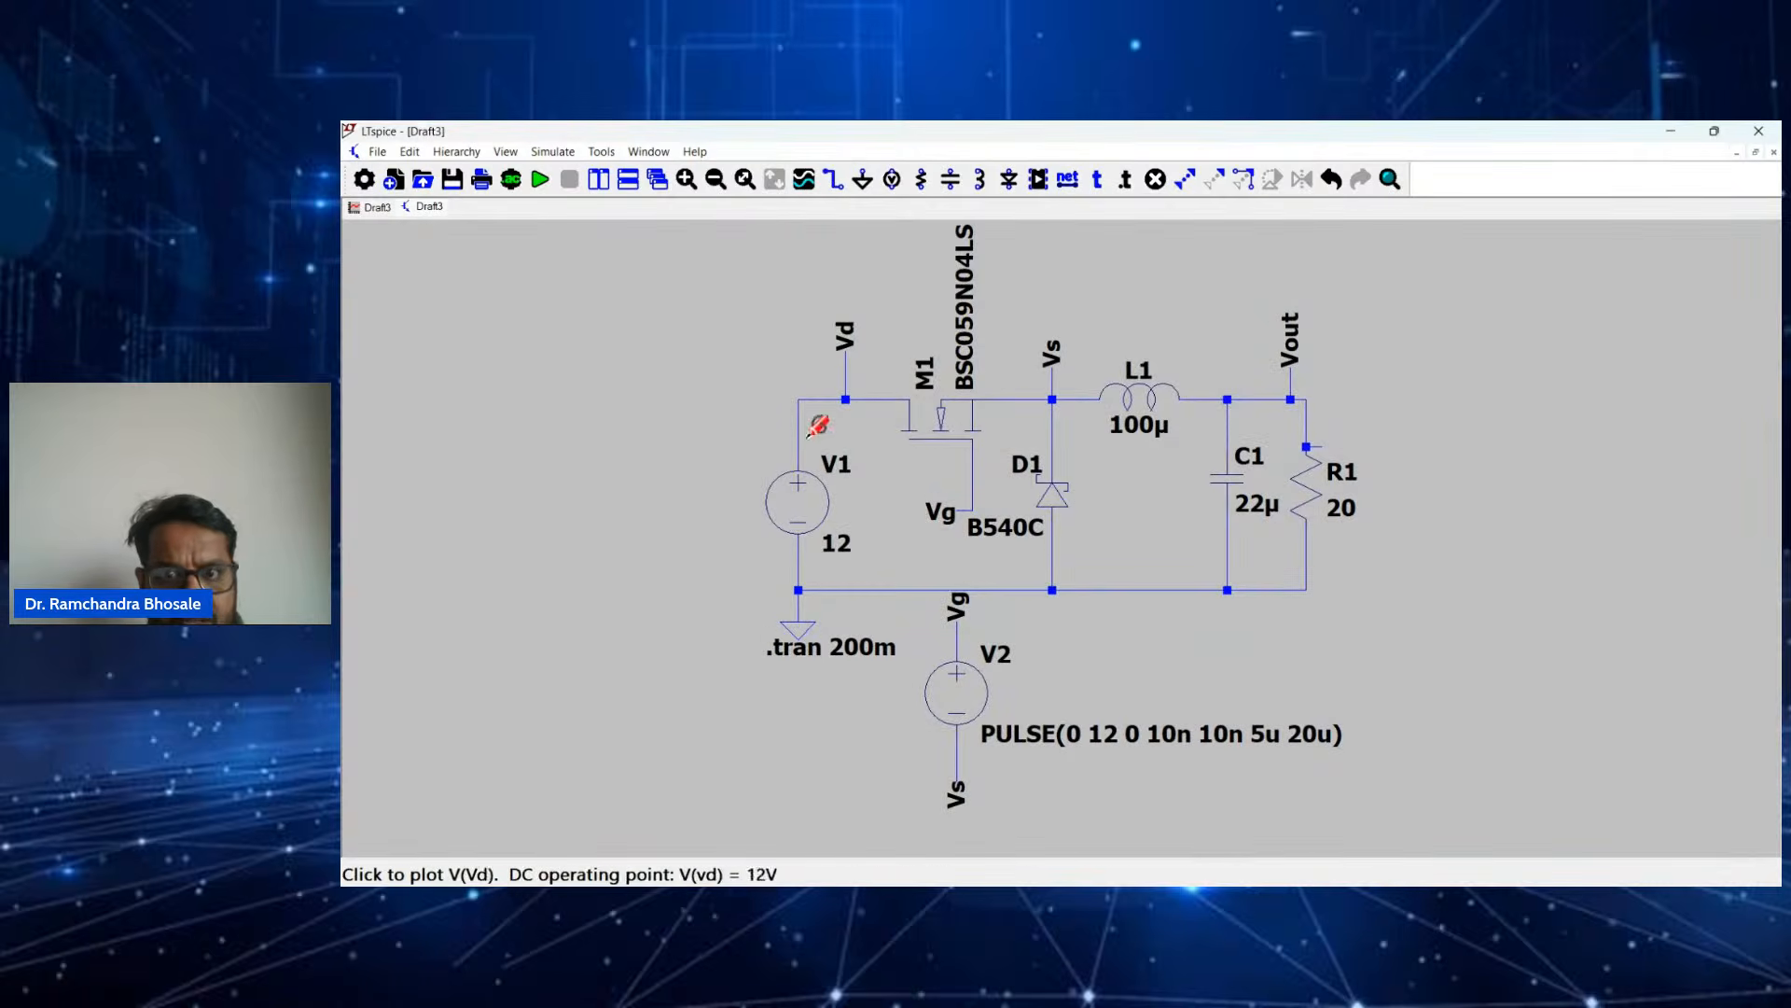
click(376, 208)
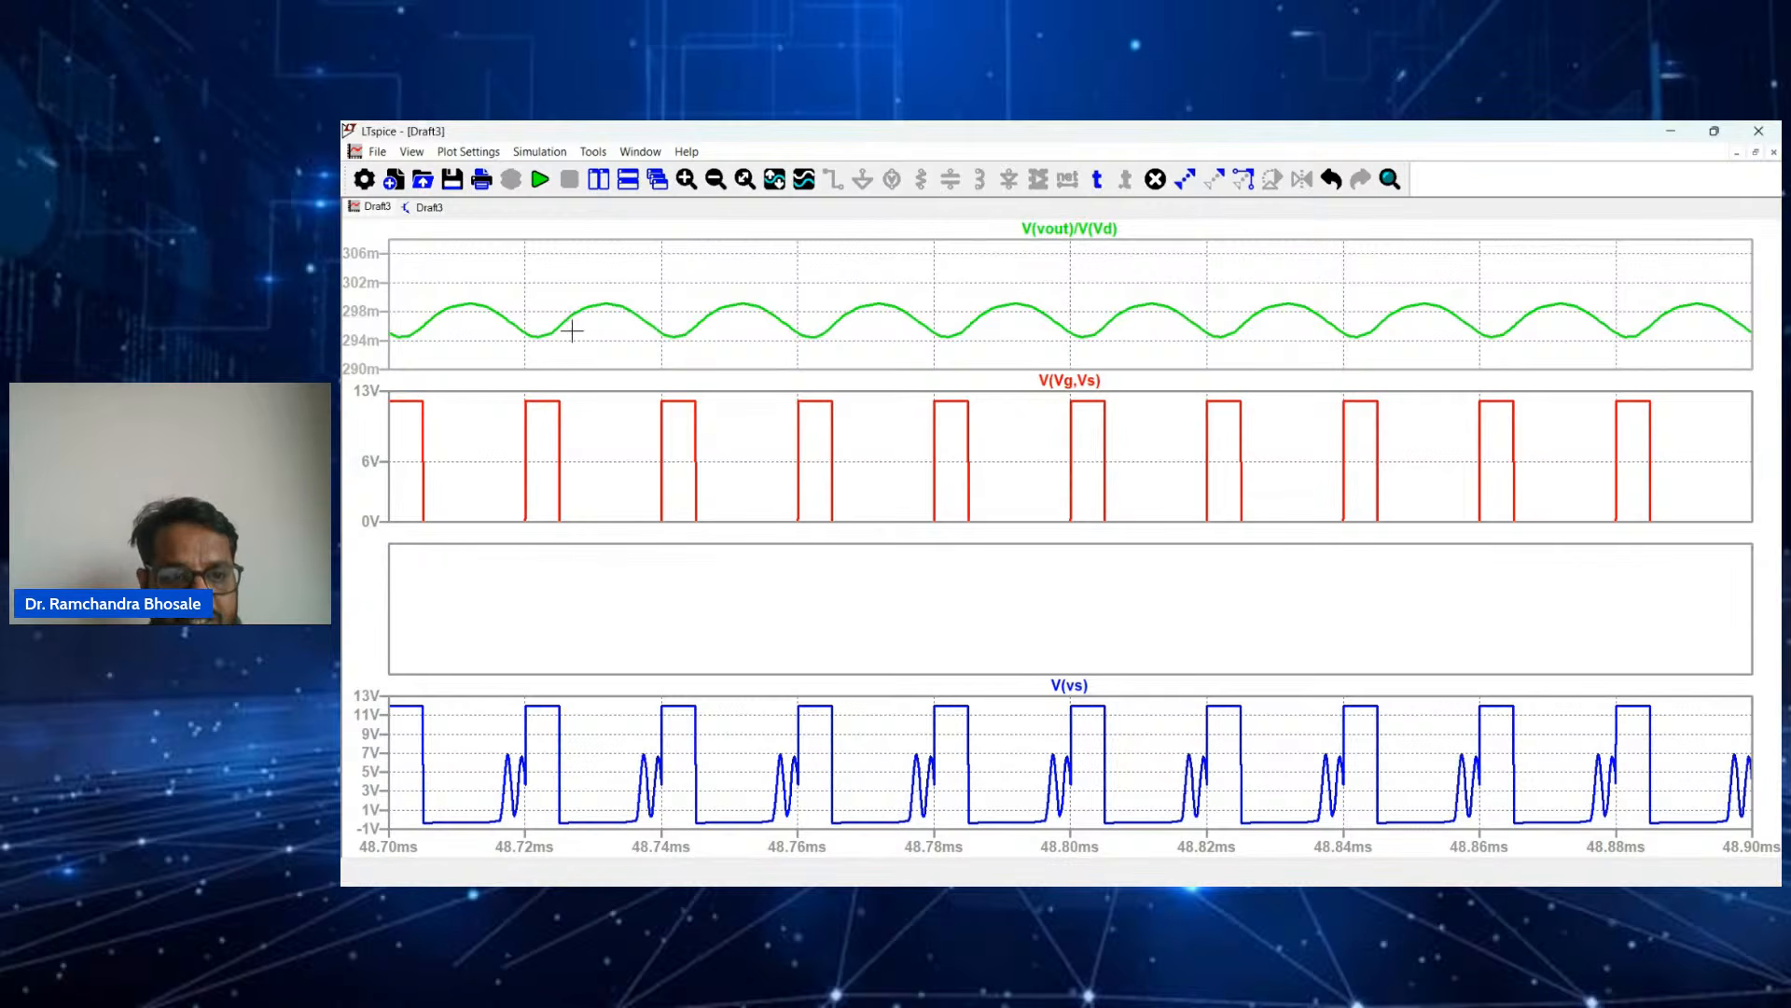
click(429, 207)
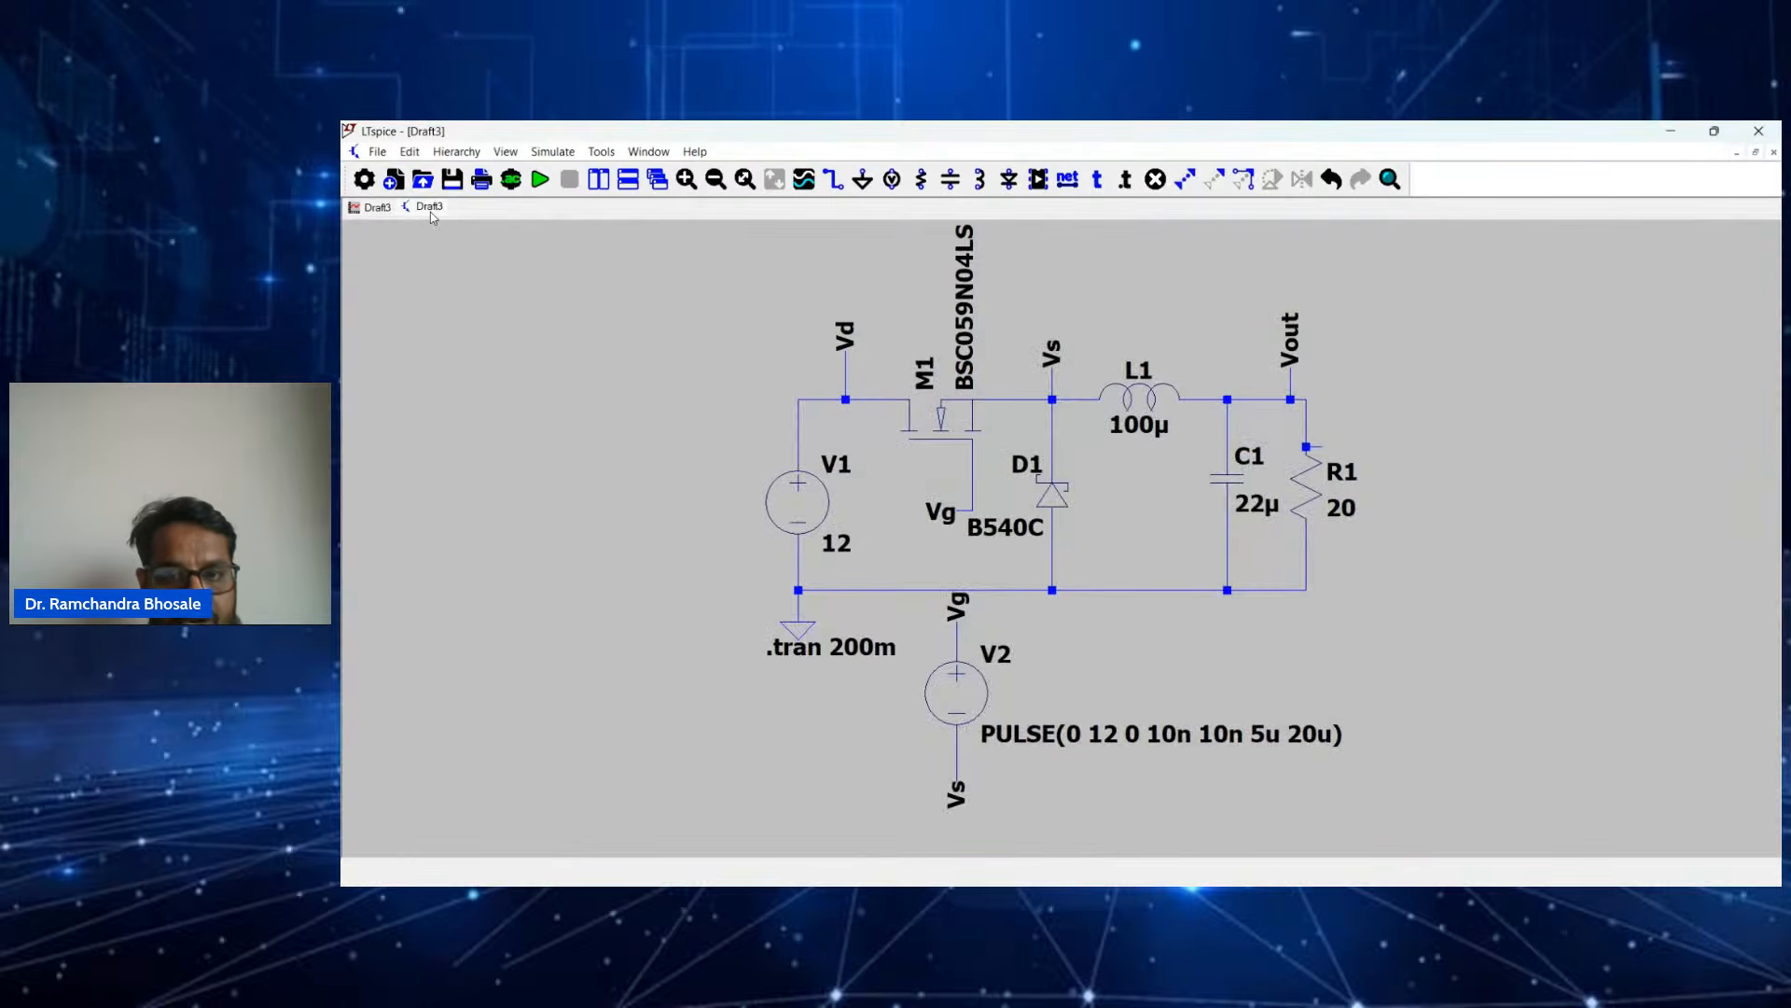
- Set load resistor R1 to 10, rerun the simulation and maximize the waveform view
right_click(1308, 480)
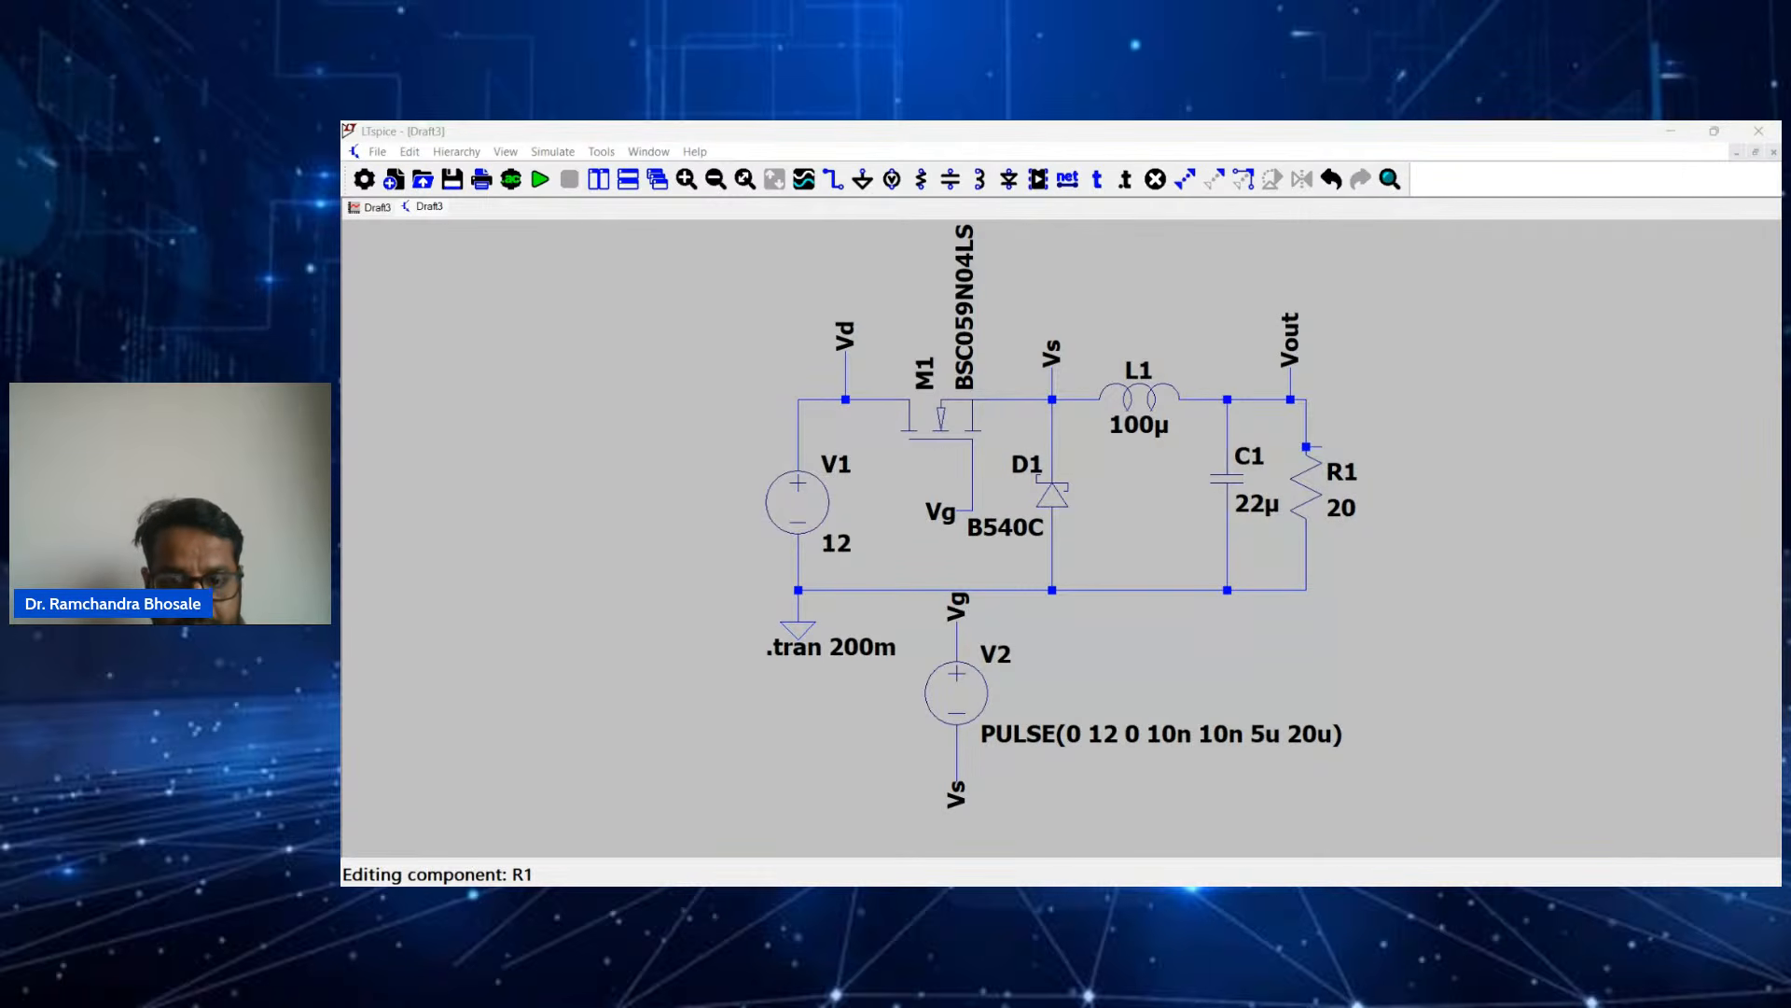
click(1159, 527)
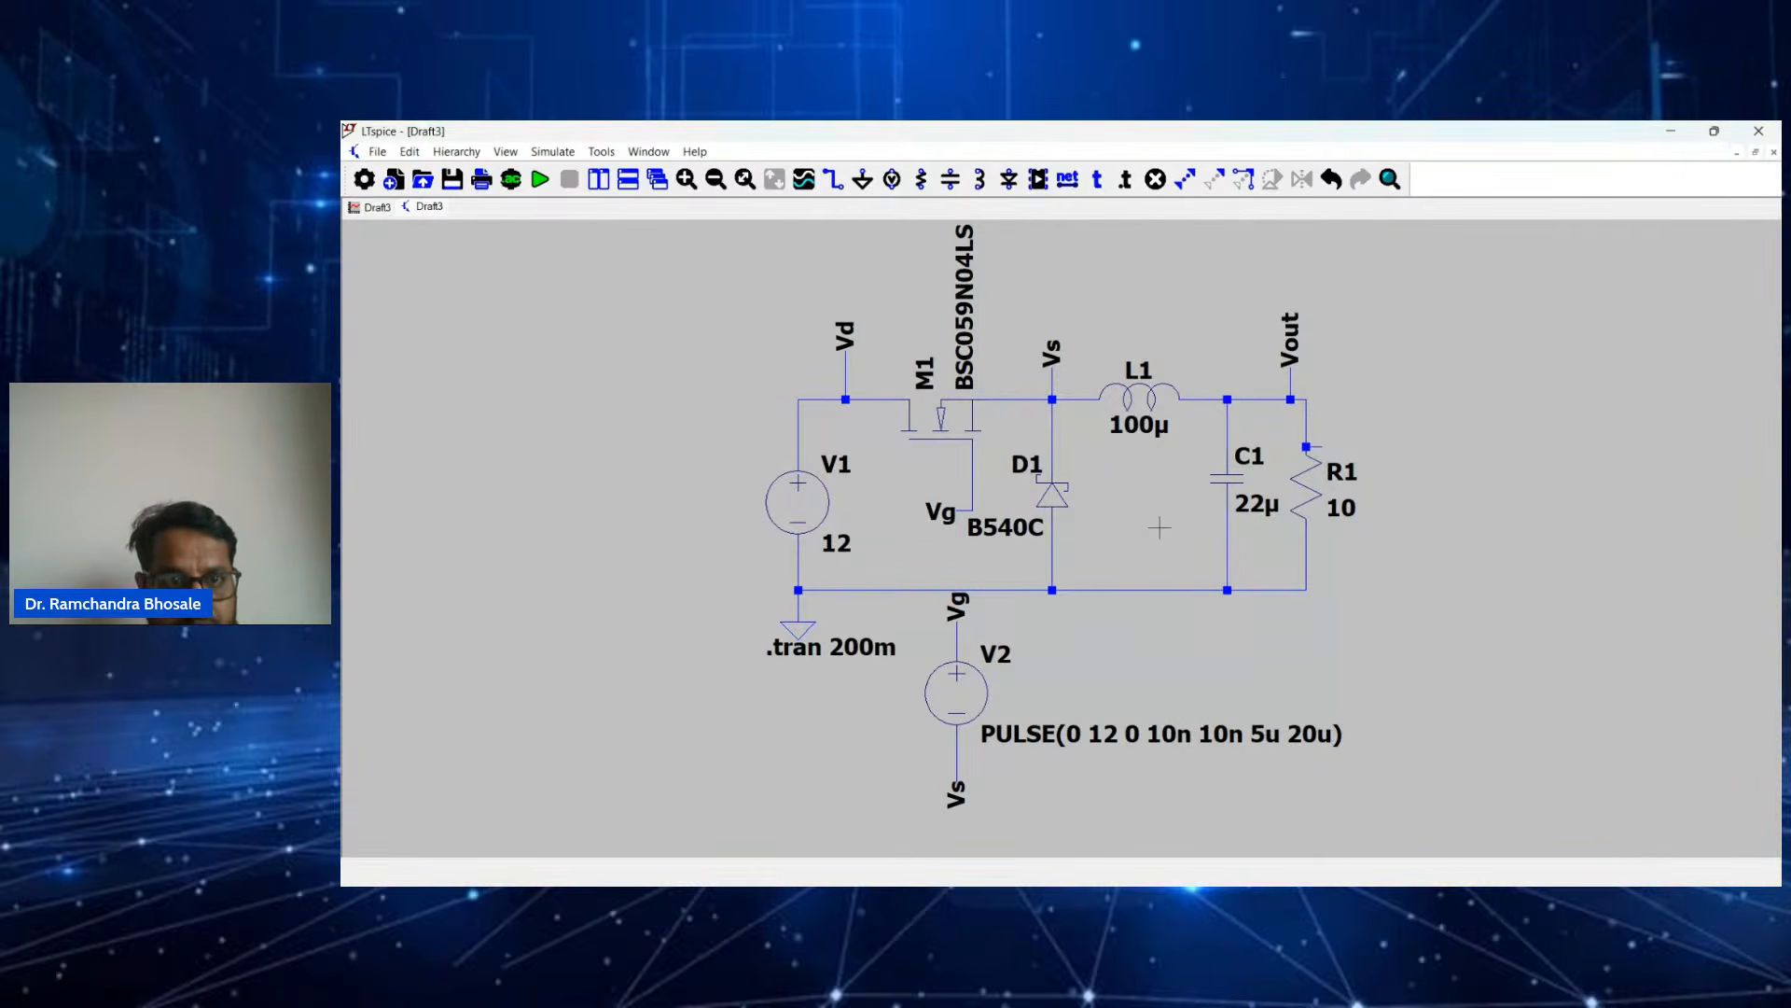
click(539, 178)
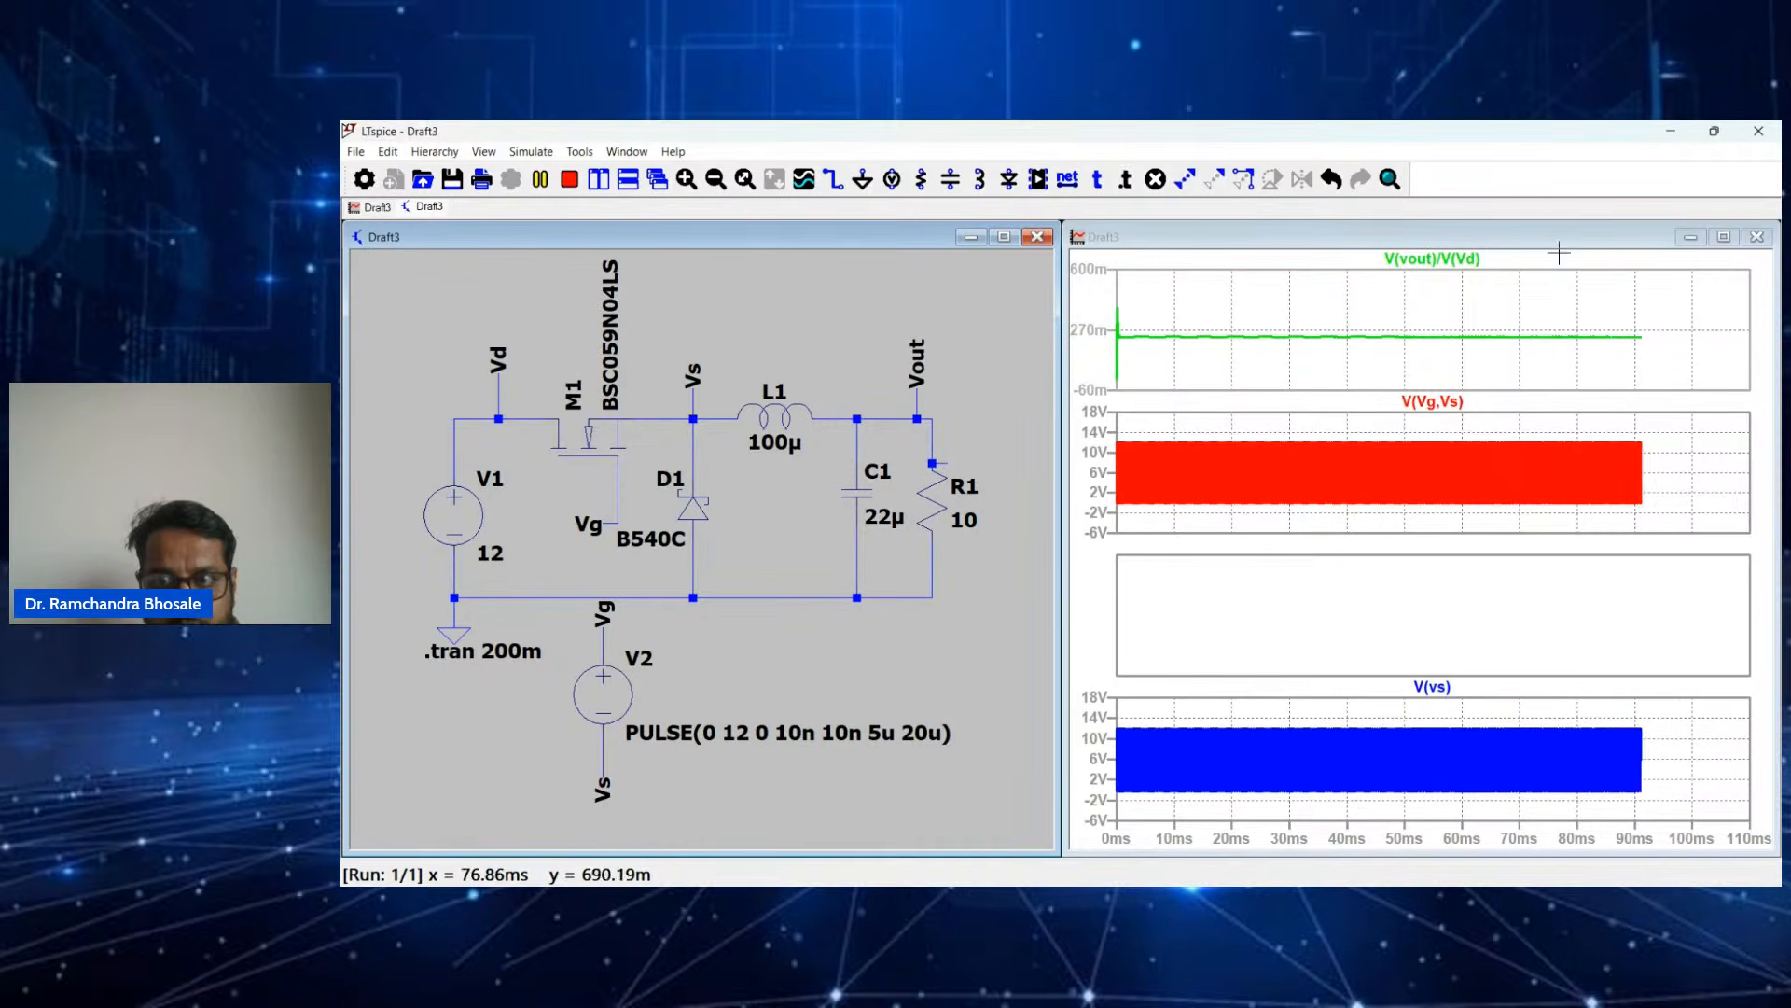
click(1723, 238)
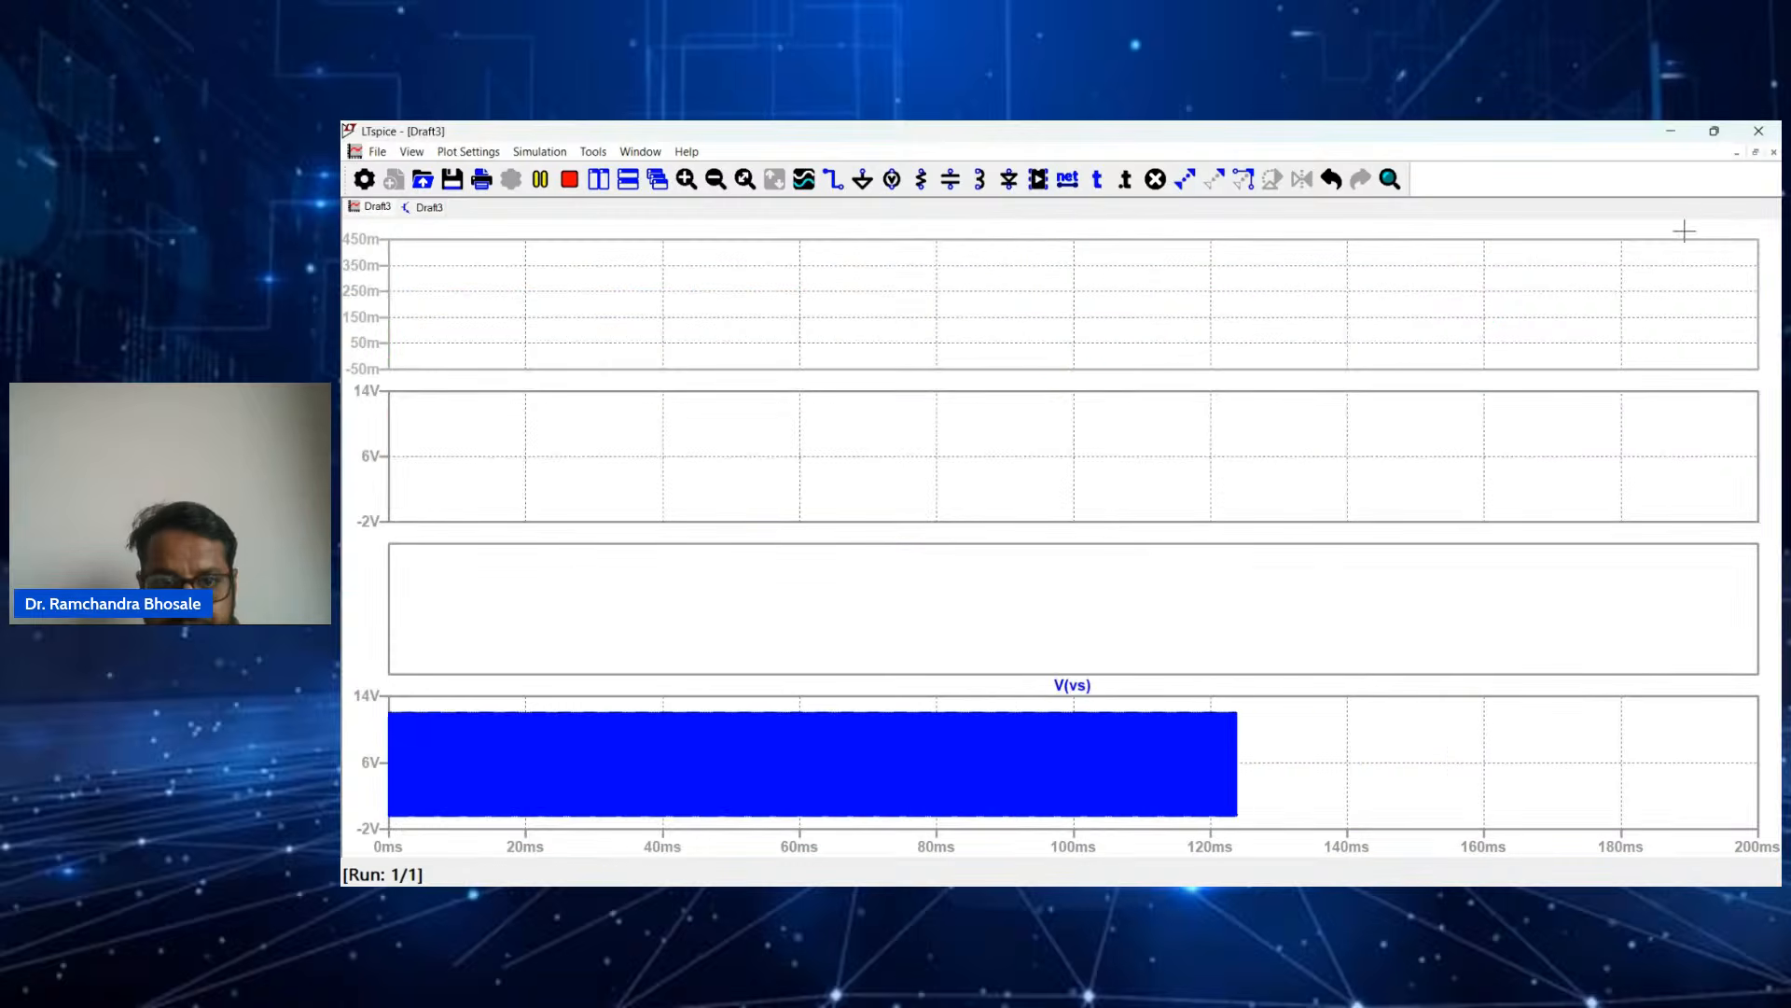
- Delete the empty plot pane, change the V(vout)/V(Vd) expression to V(vout) and zoom in to about 16 to 38 ms
click(1156, 181)
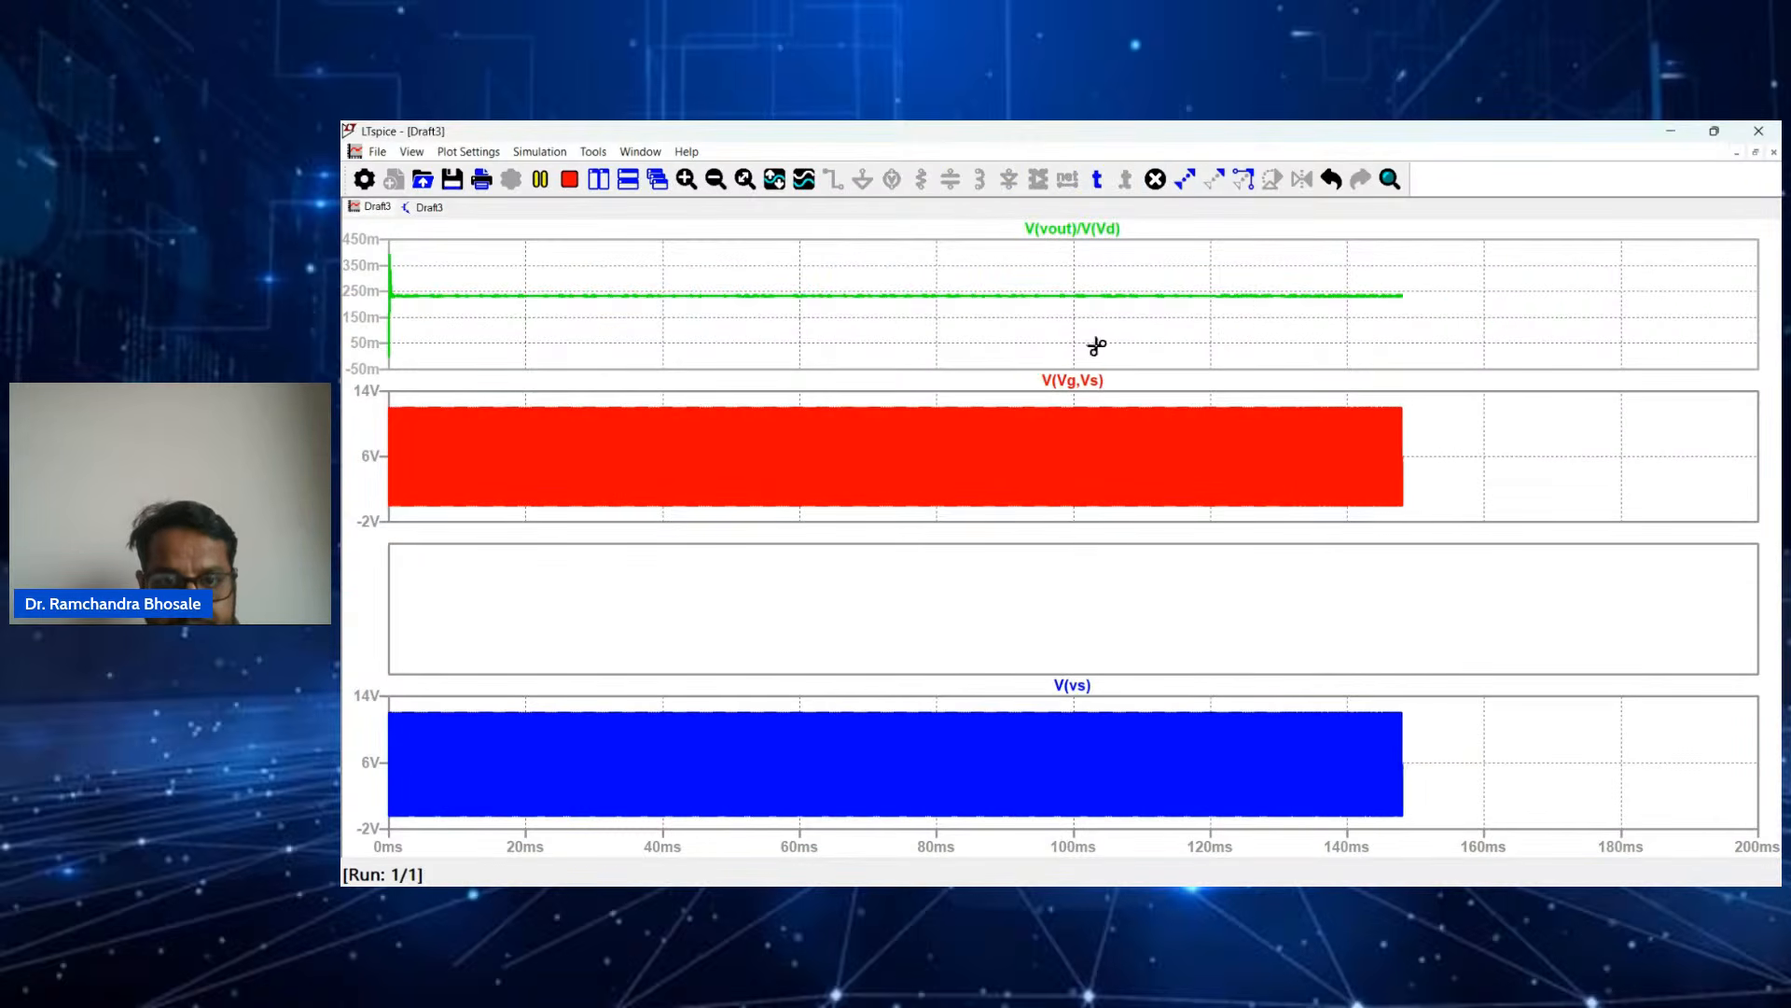
click(1074, 565)
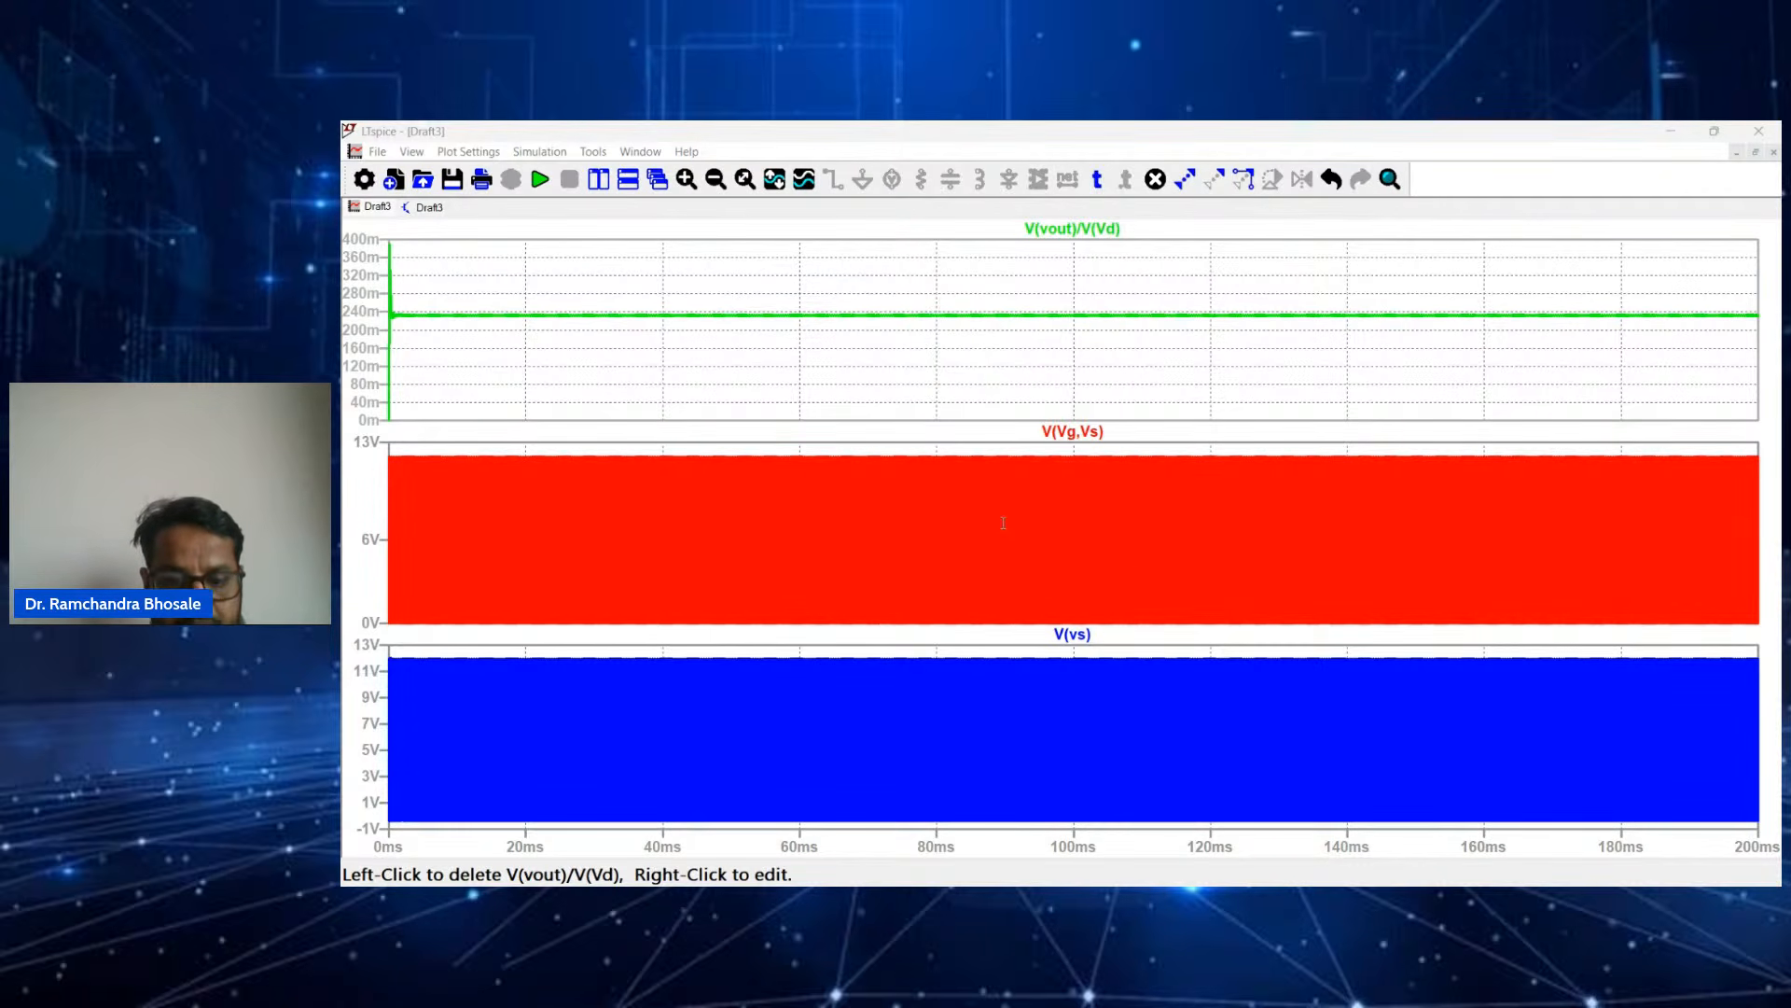
key(Return)
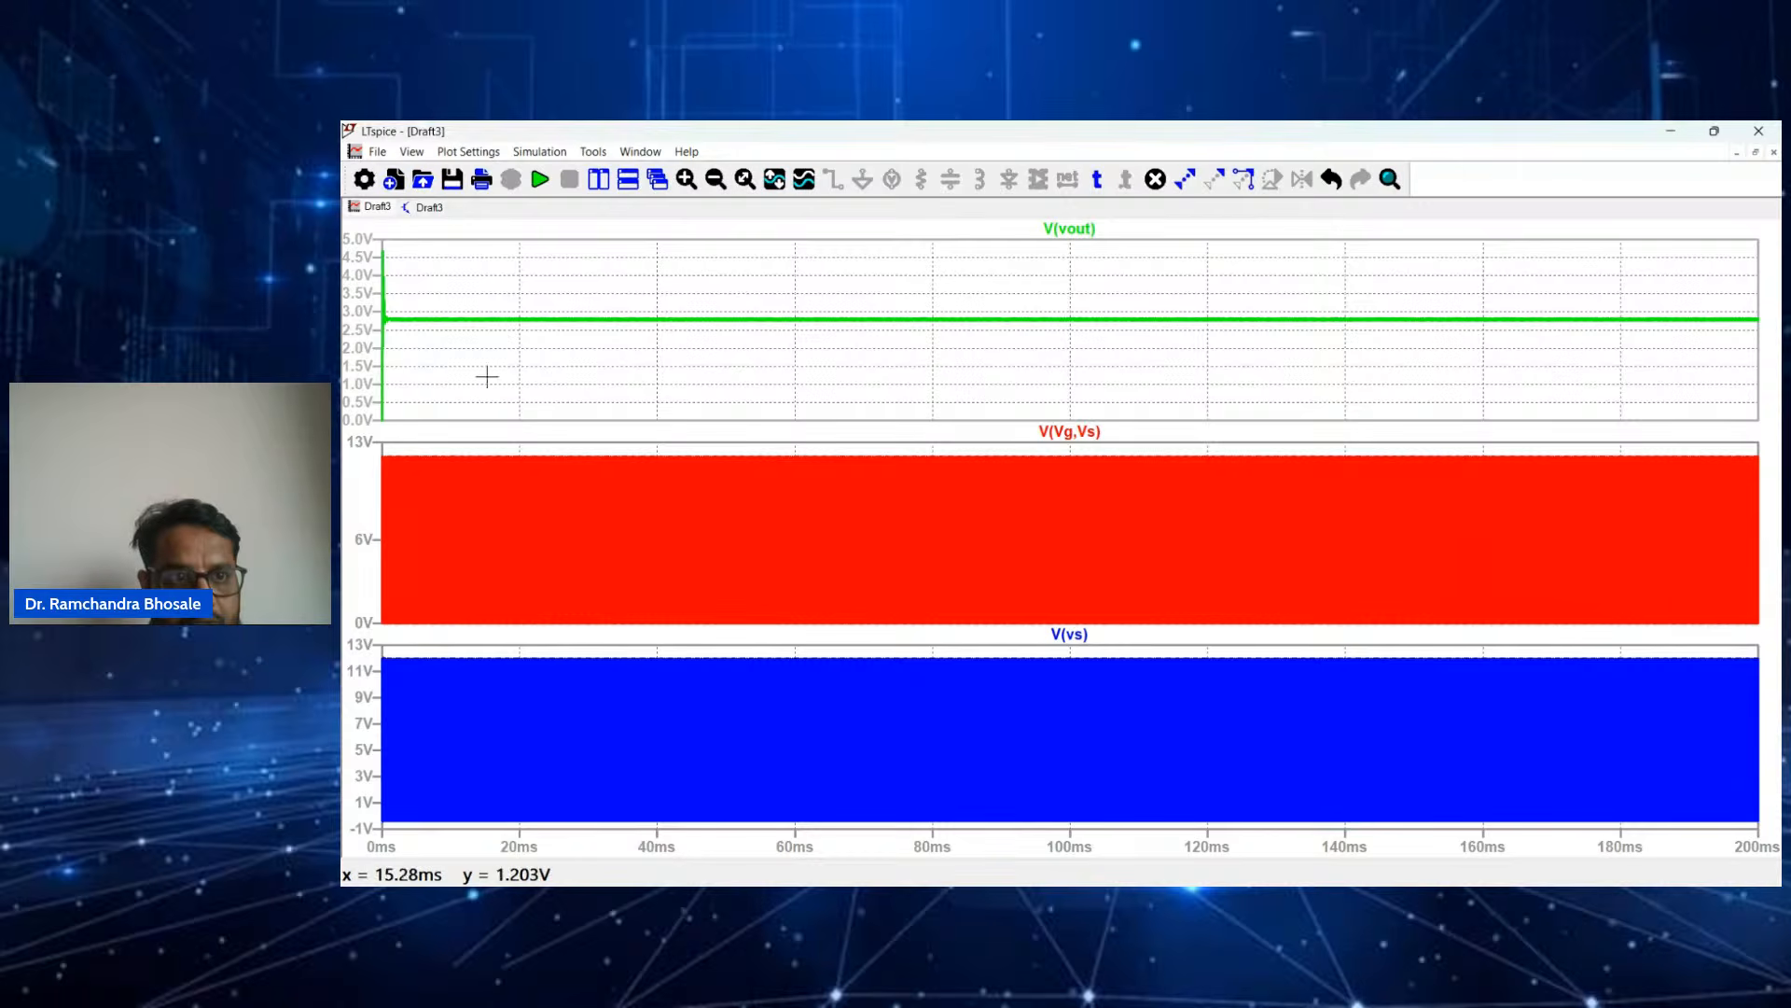
drag(493, 298, 630, 334)
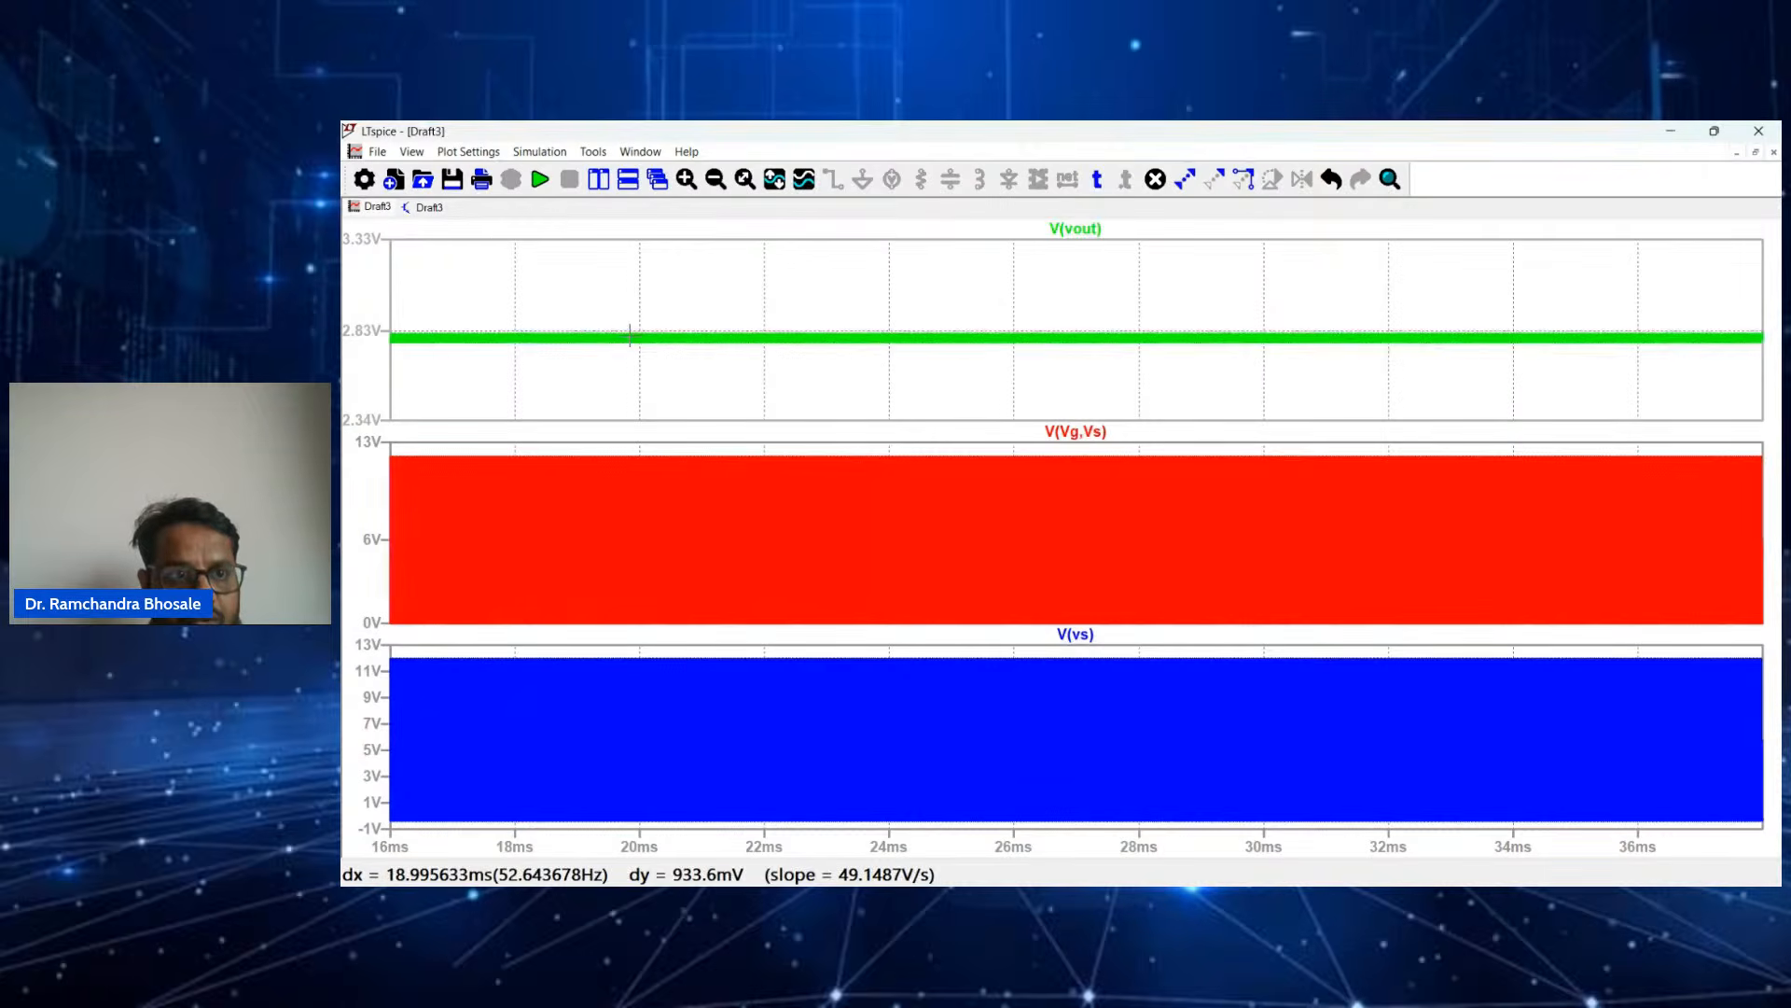
- Set V2's pulse on-time to 15u, rerun the simulation and maximize the waveform view
click(430, 209)
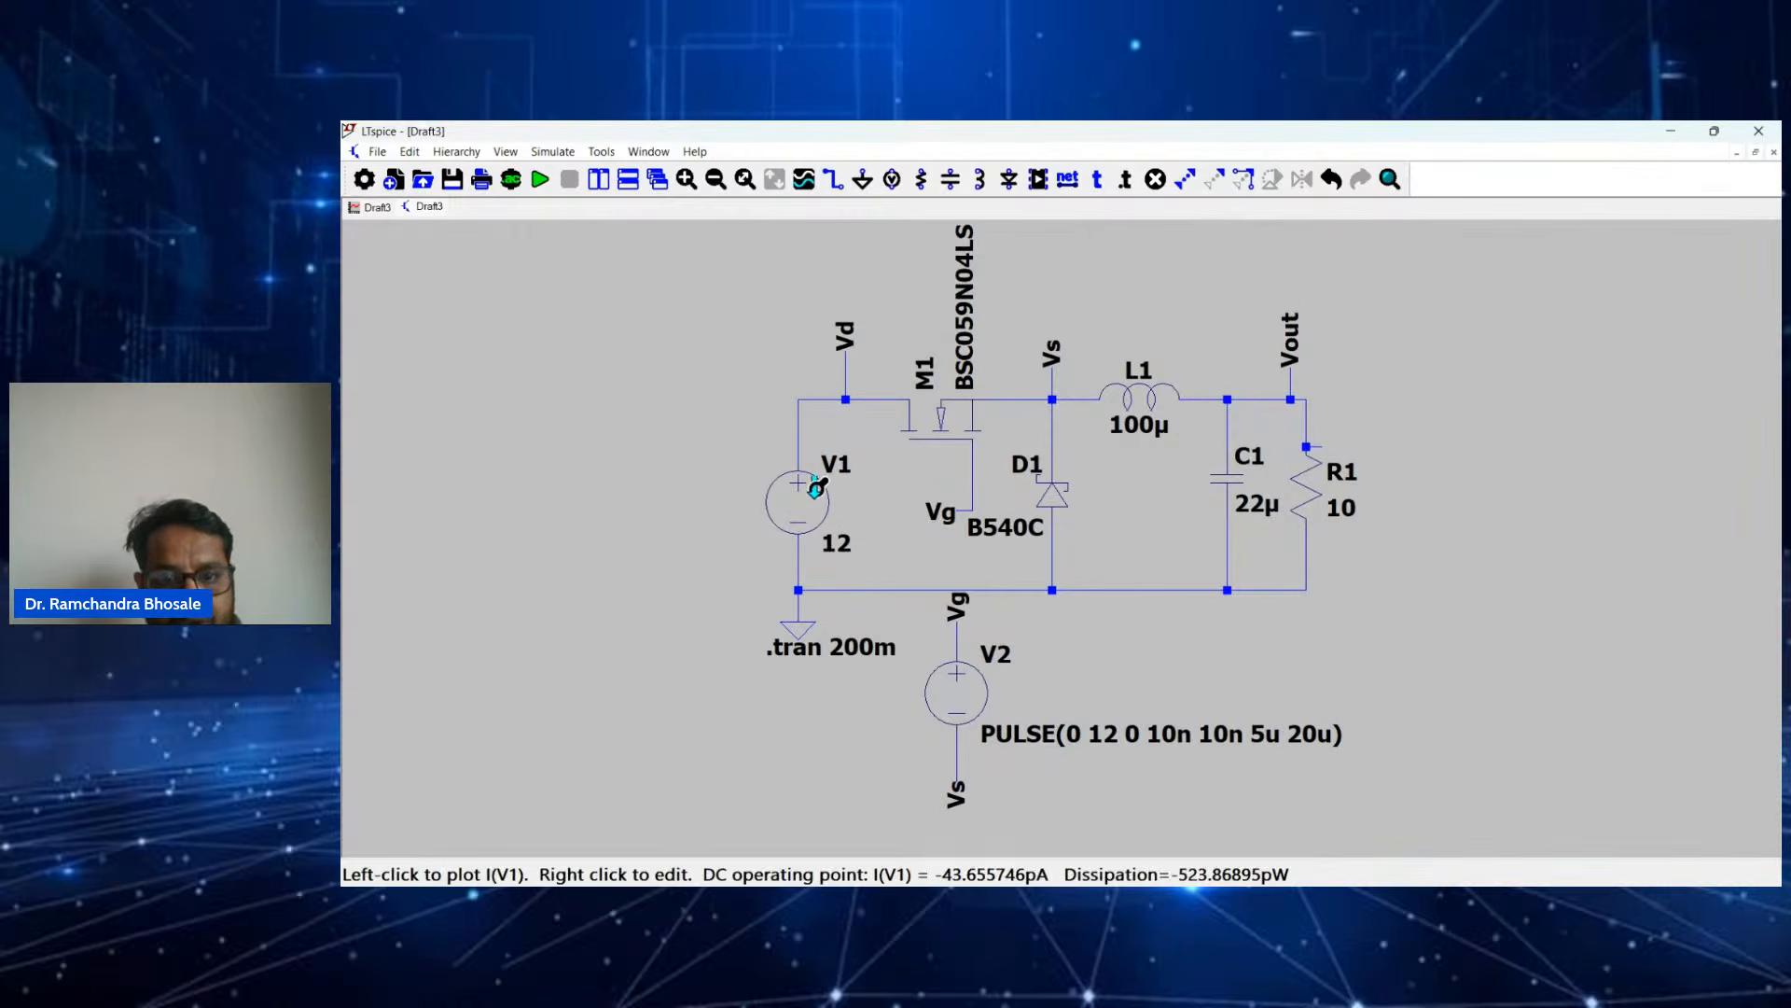
right_click(964, 699)
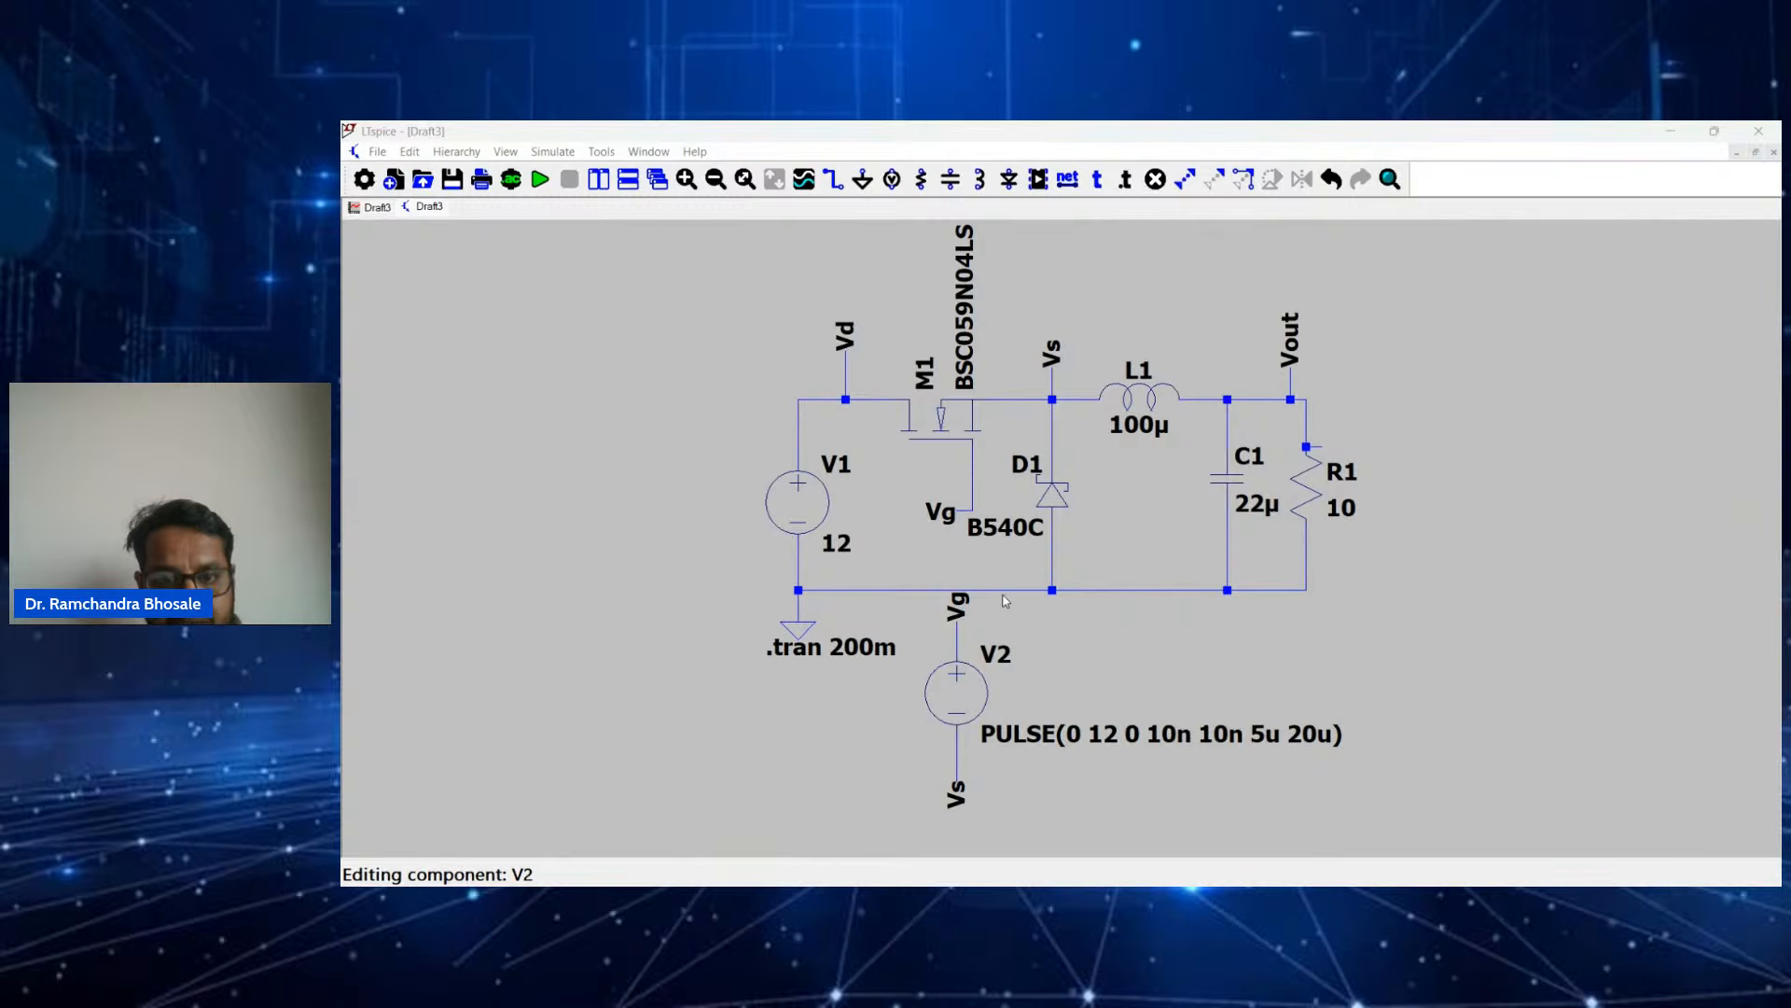
click(1104, 684)
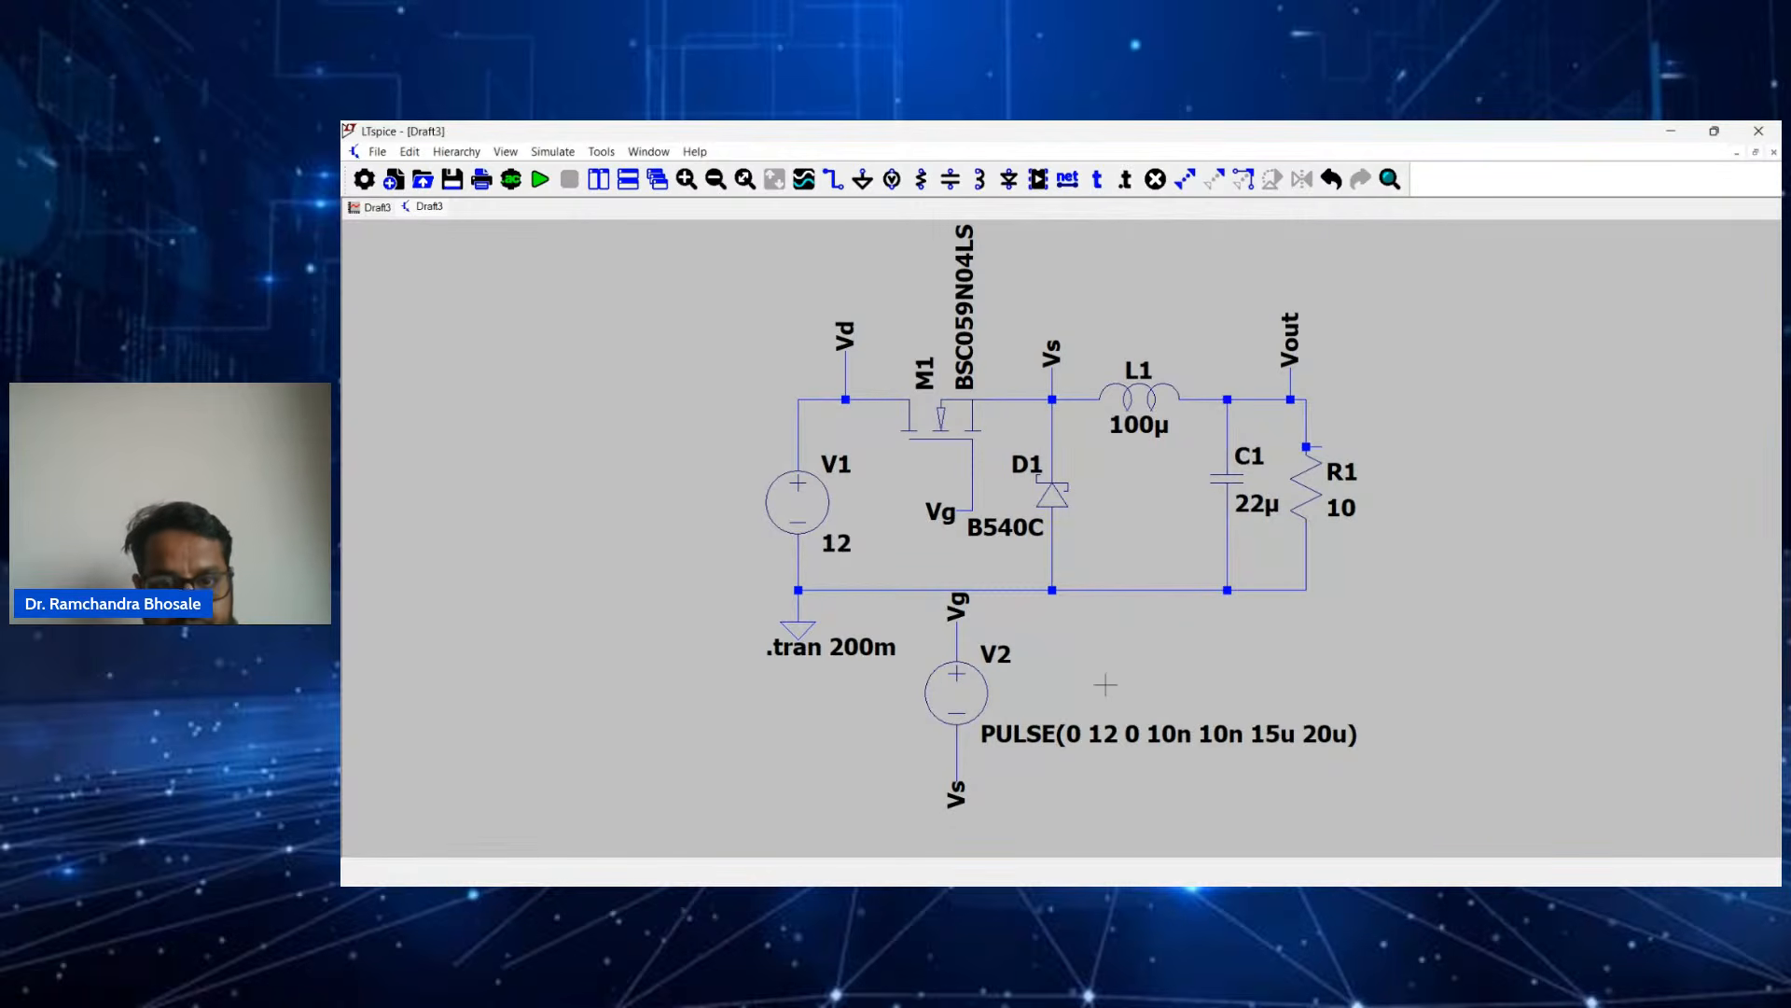
click(541, 179)
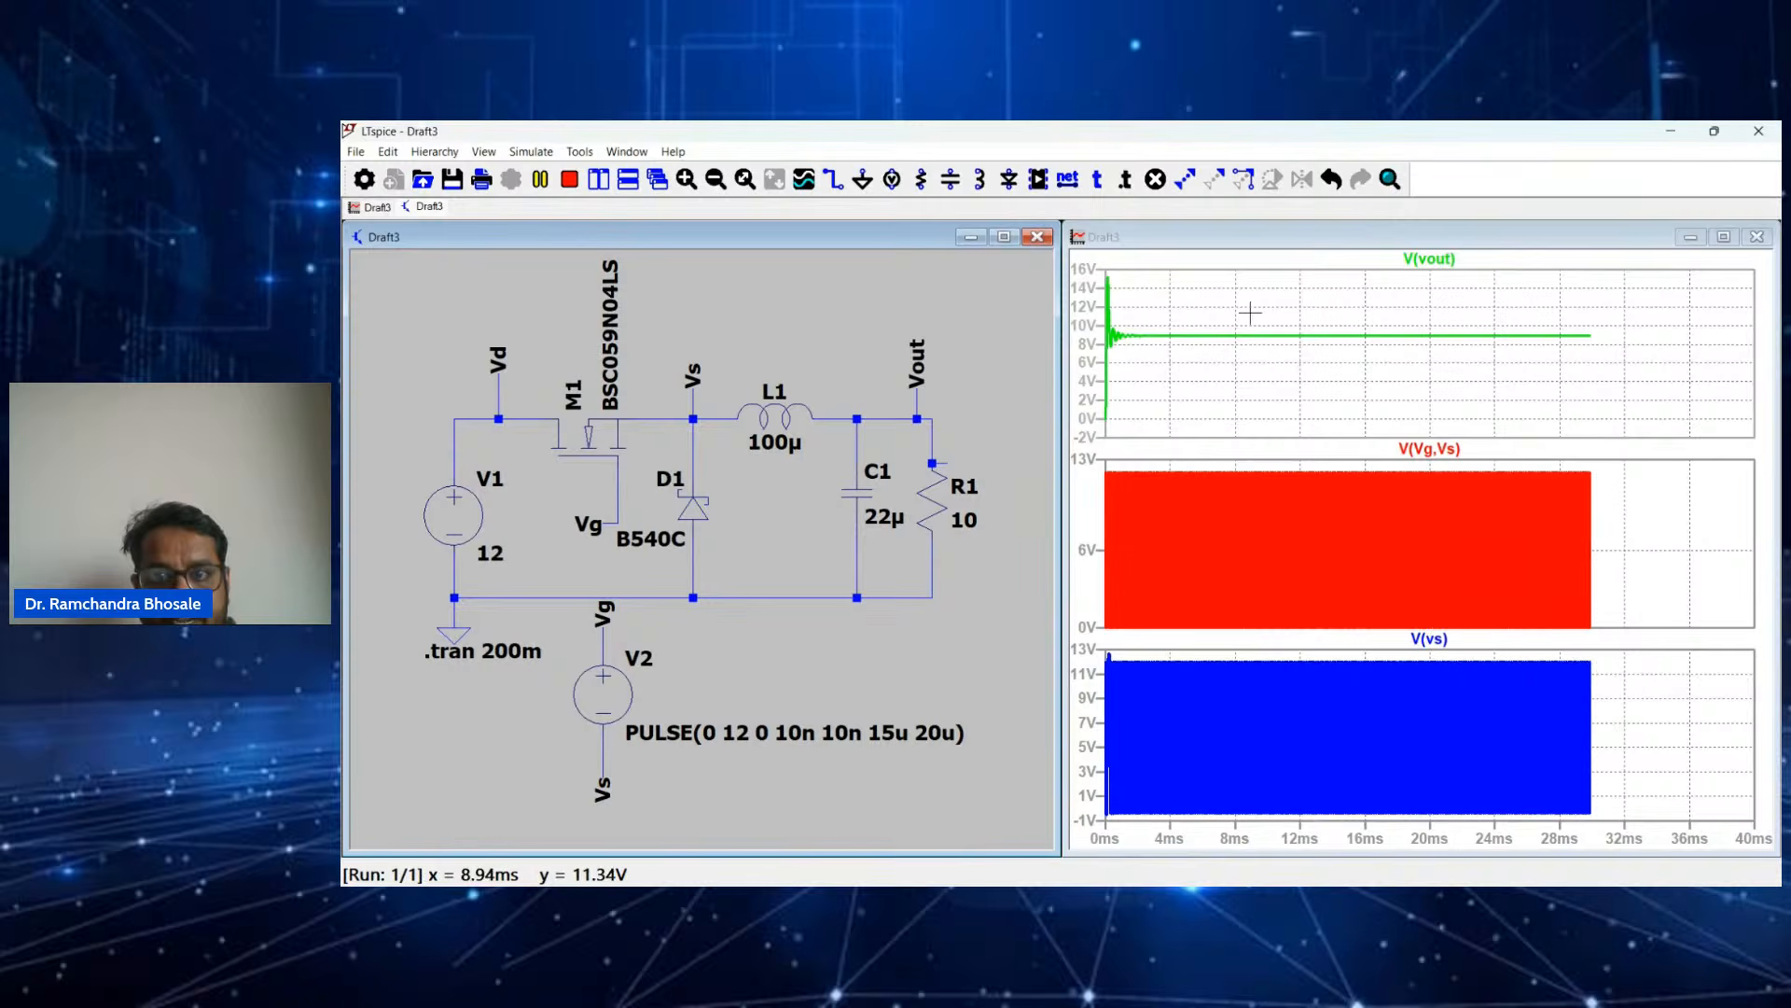
click(1247, 312)
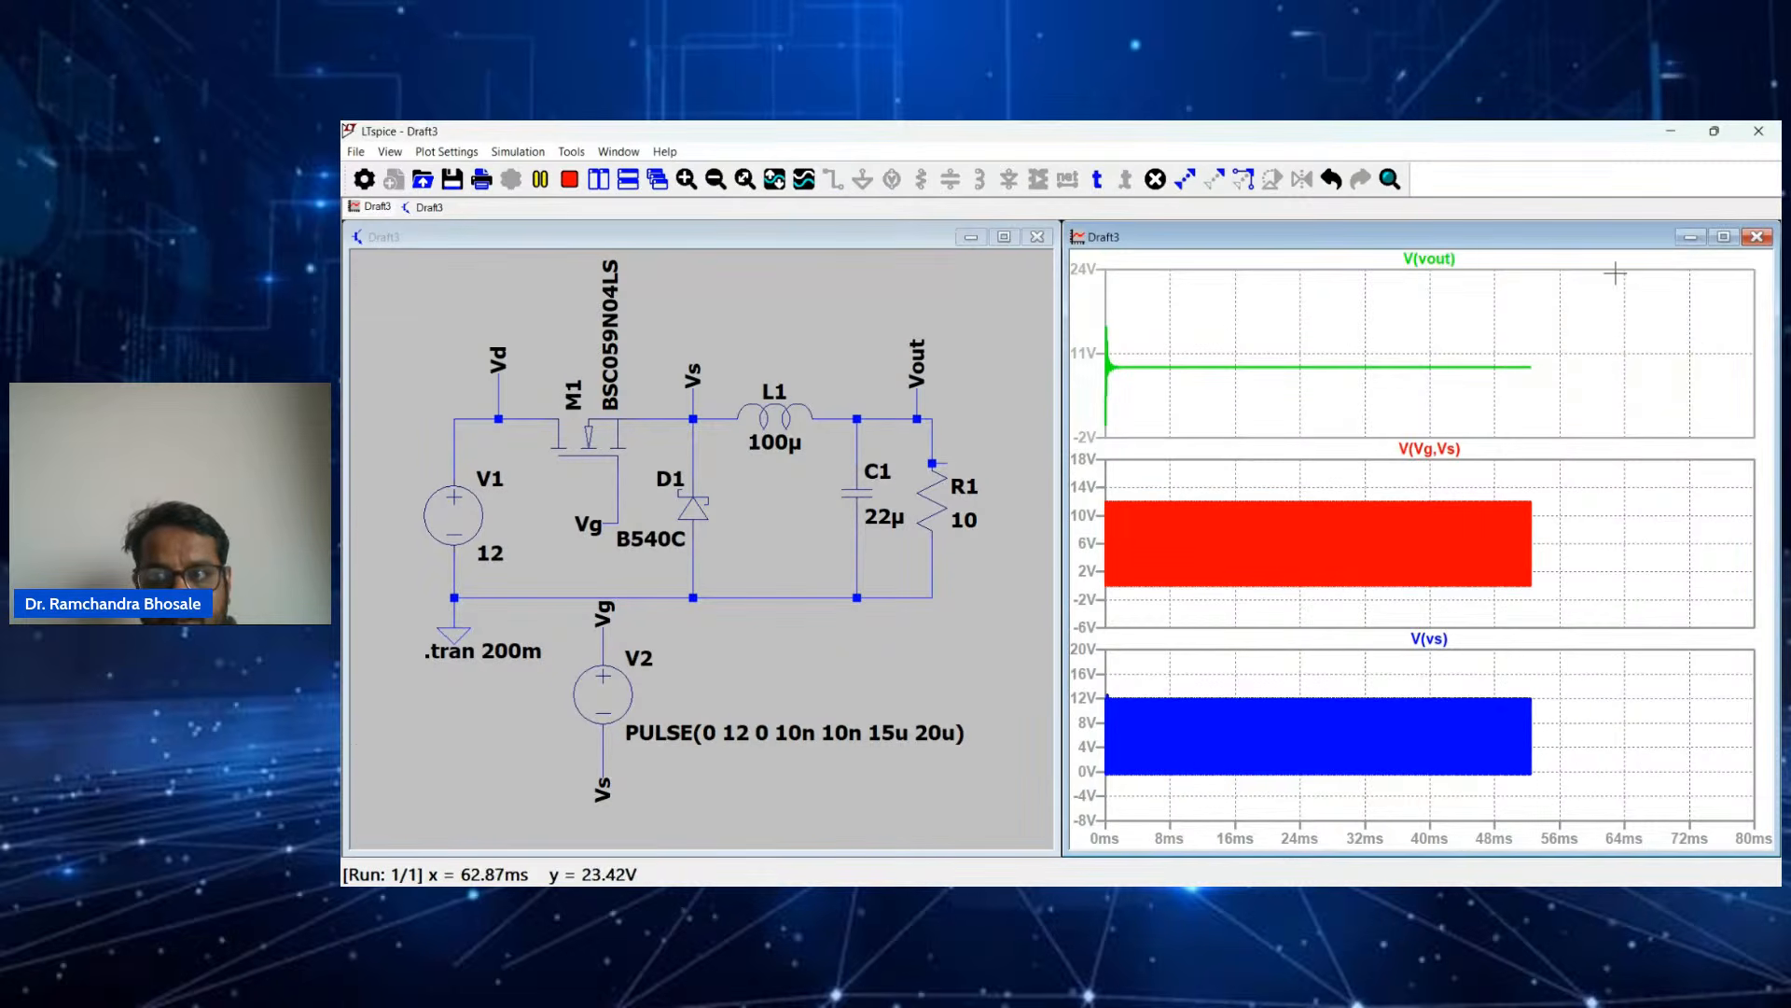
click(1723, 239)
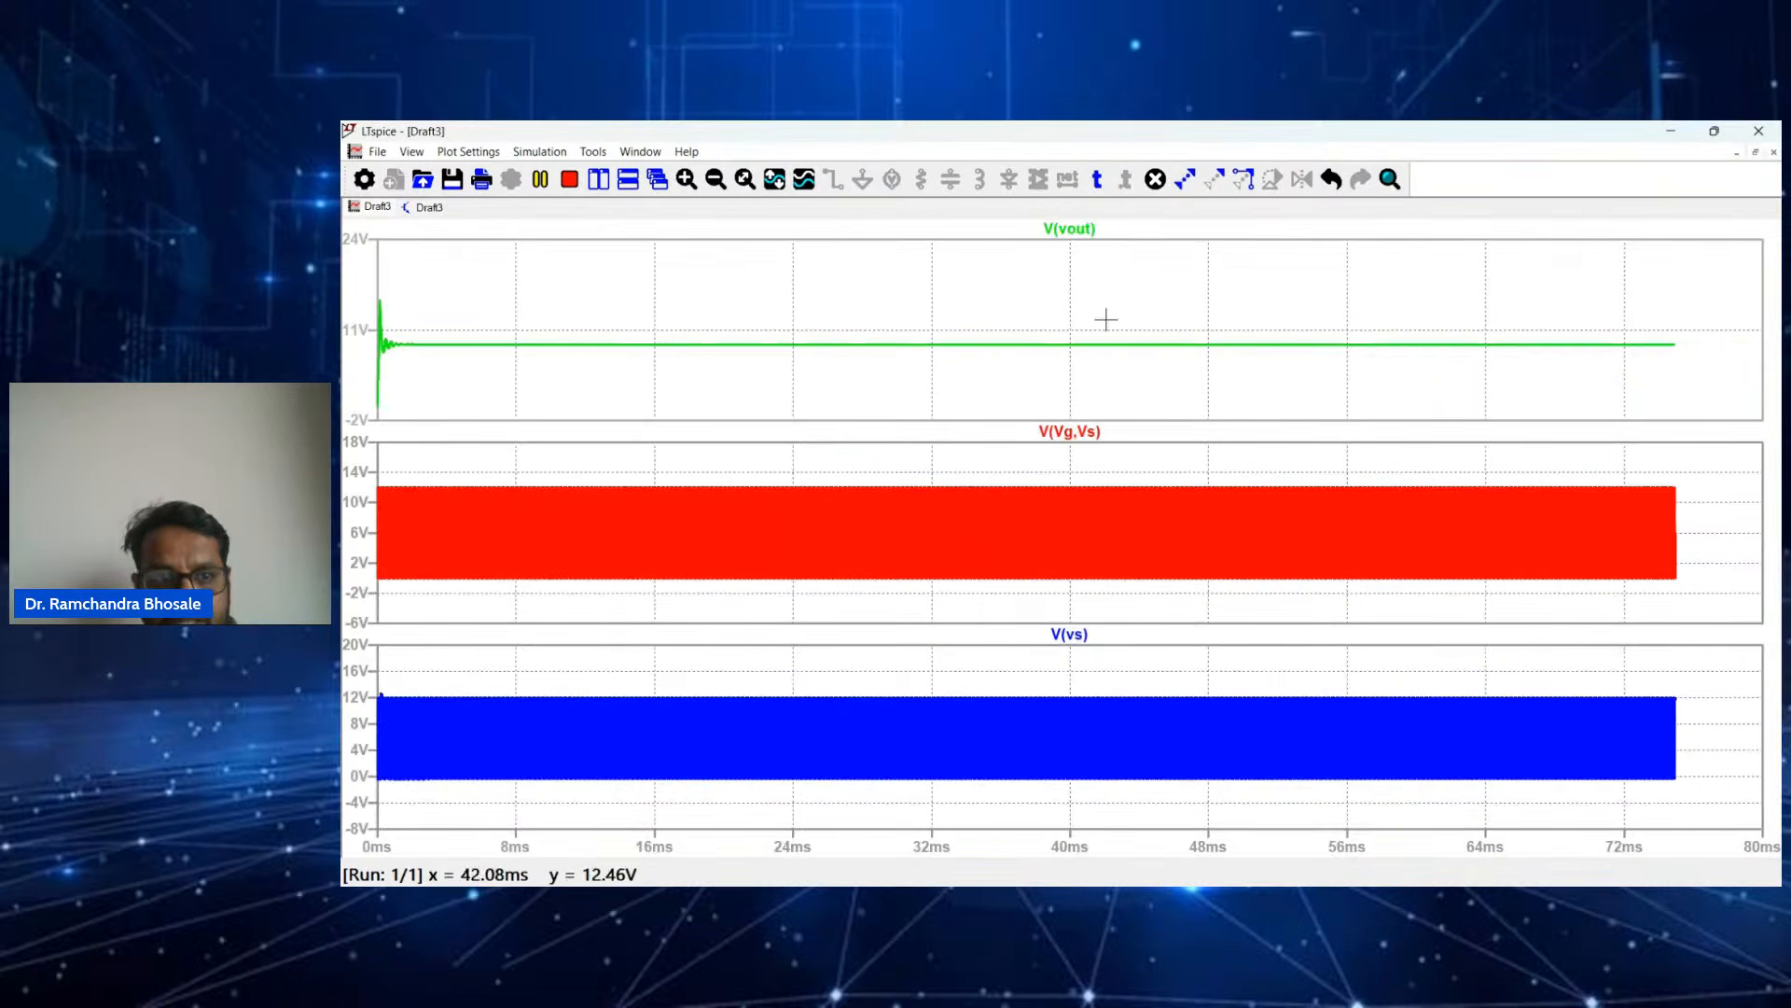
- Examine V(vout) close up around 72 to 74.6 ms, and the gate and Vs switching waveforms from about 100.2 to 103.5 ms
drag(904, 295, 1038, 329)
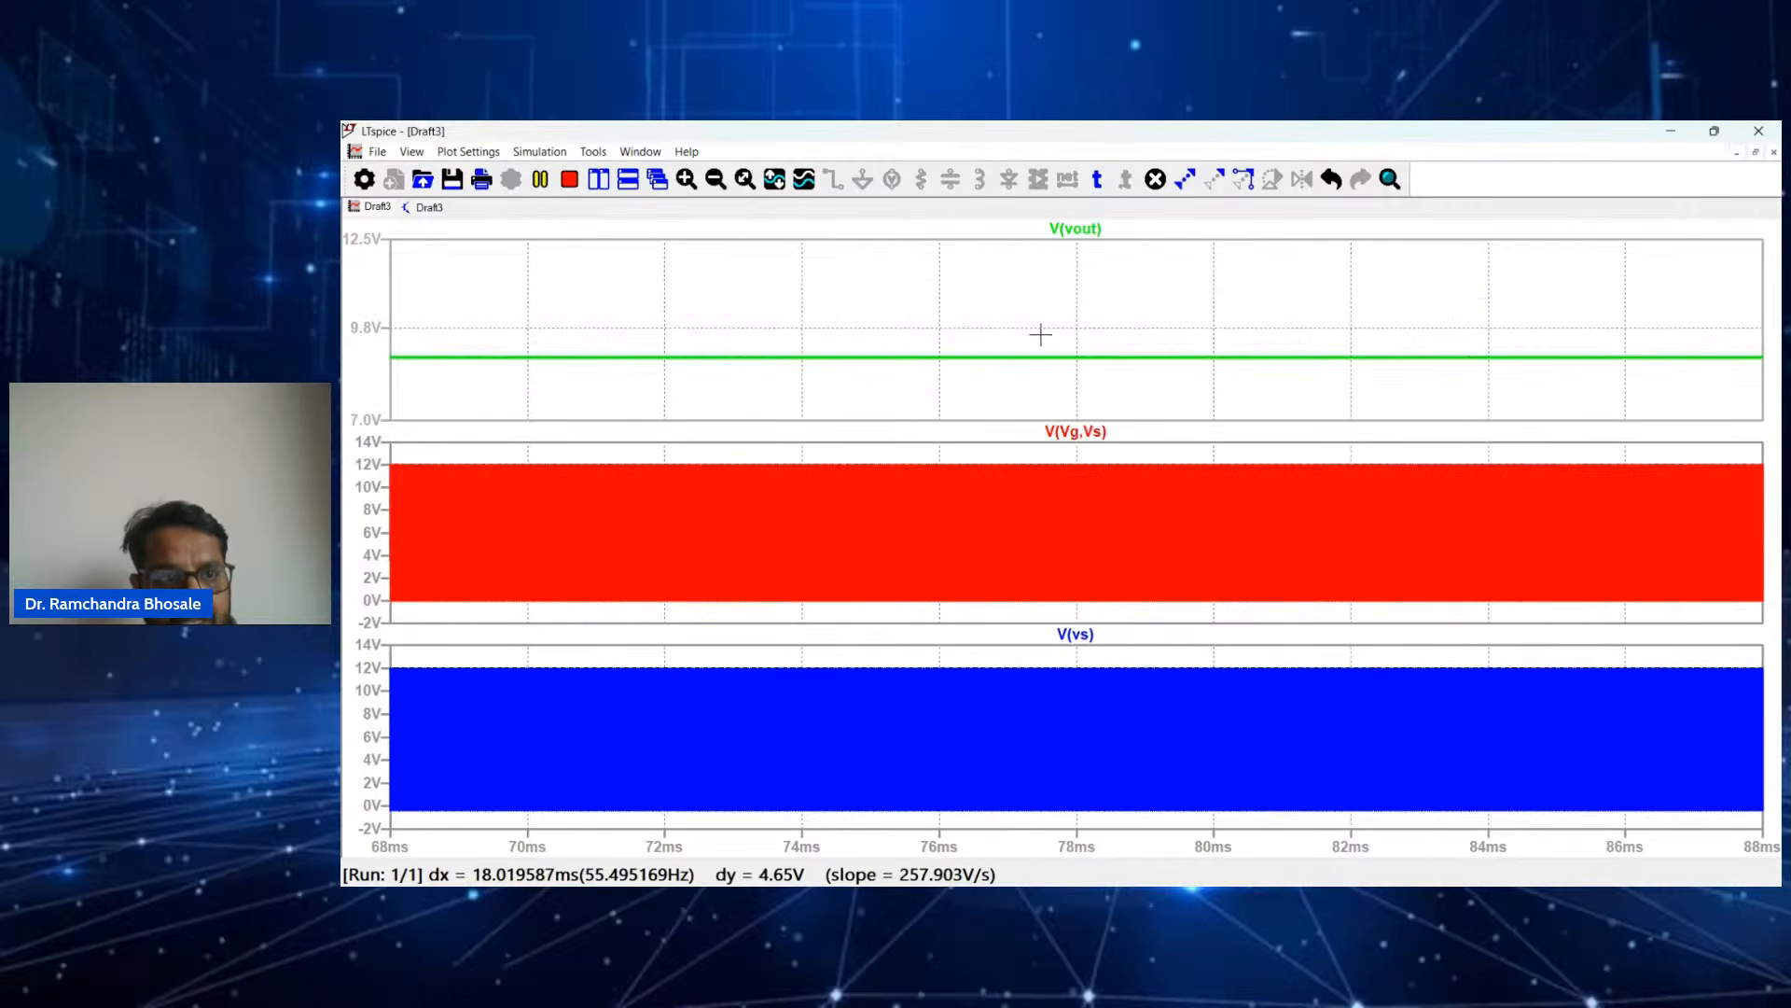
drag(678, 318, 835, 381)
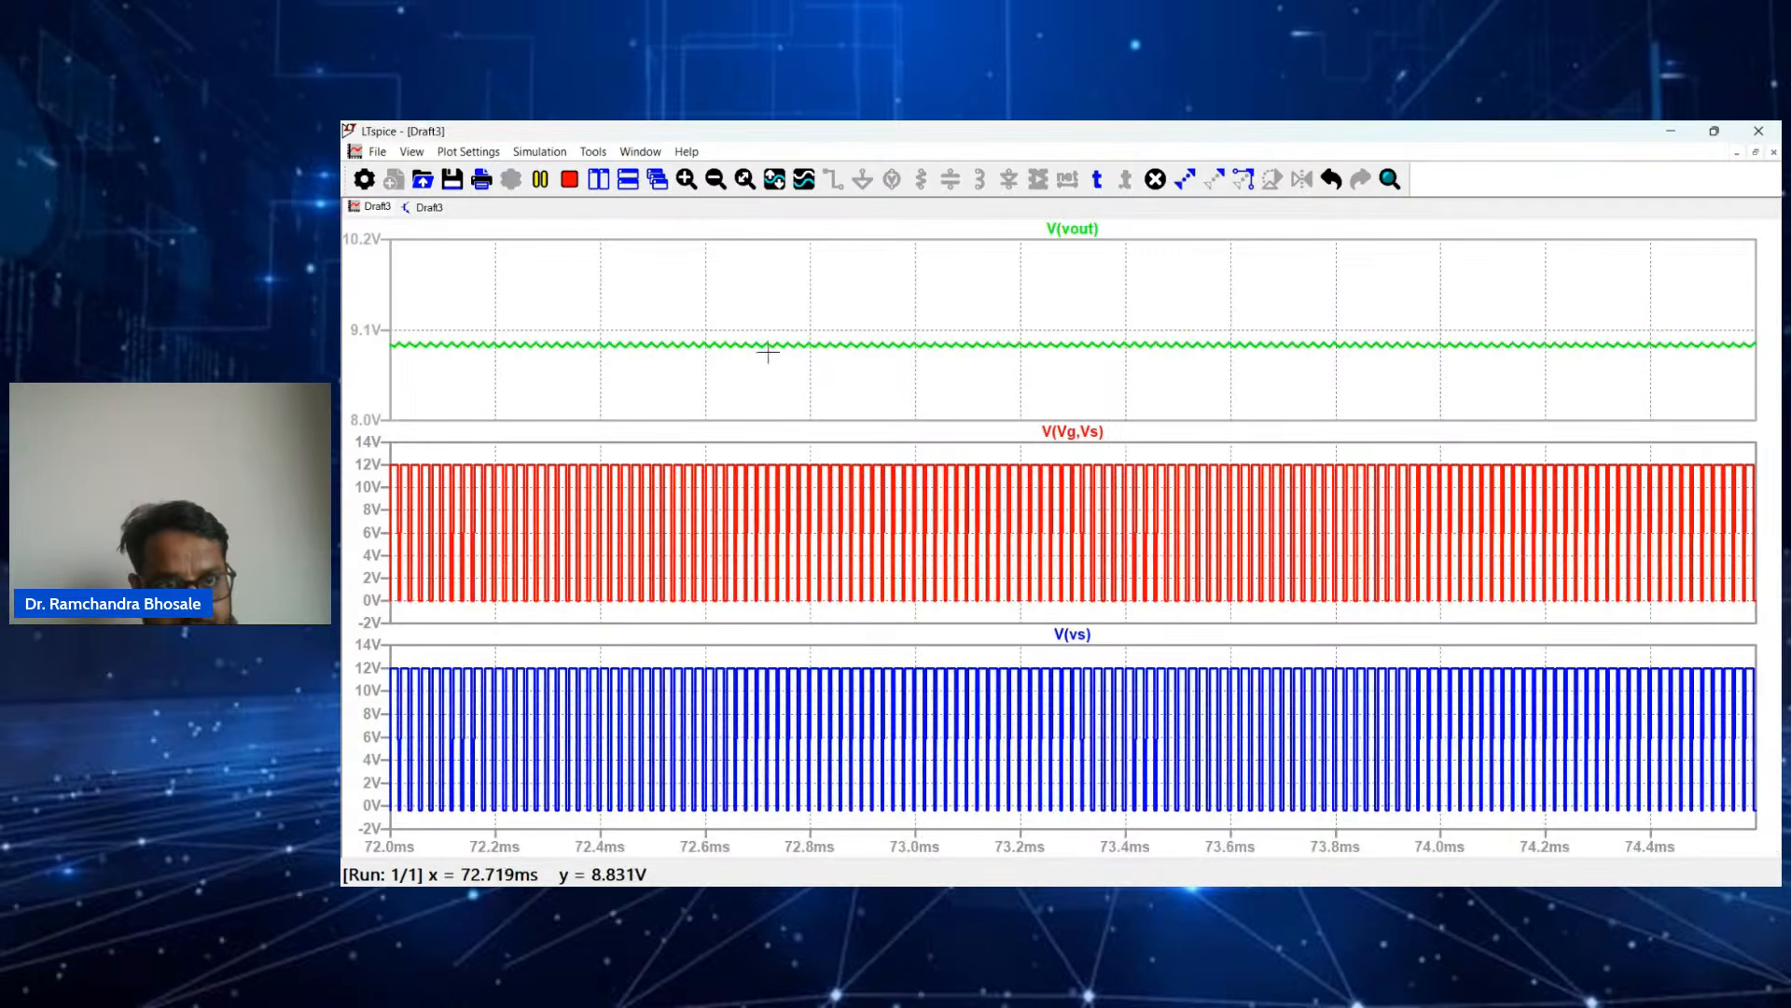
drag(737, 312, 862, 367)
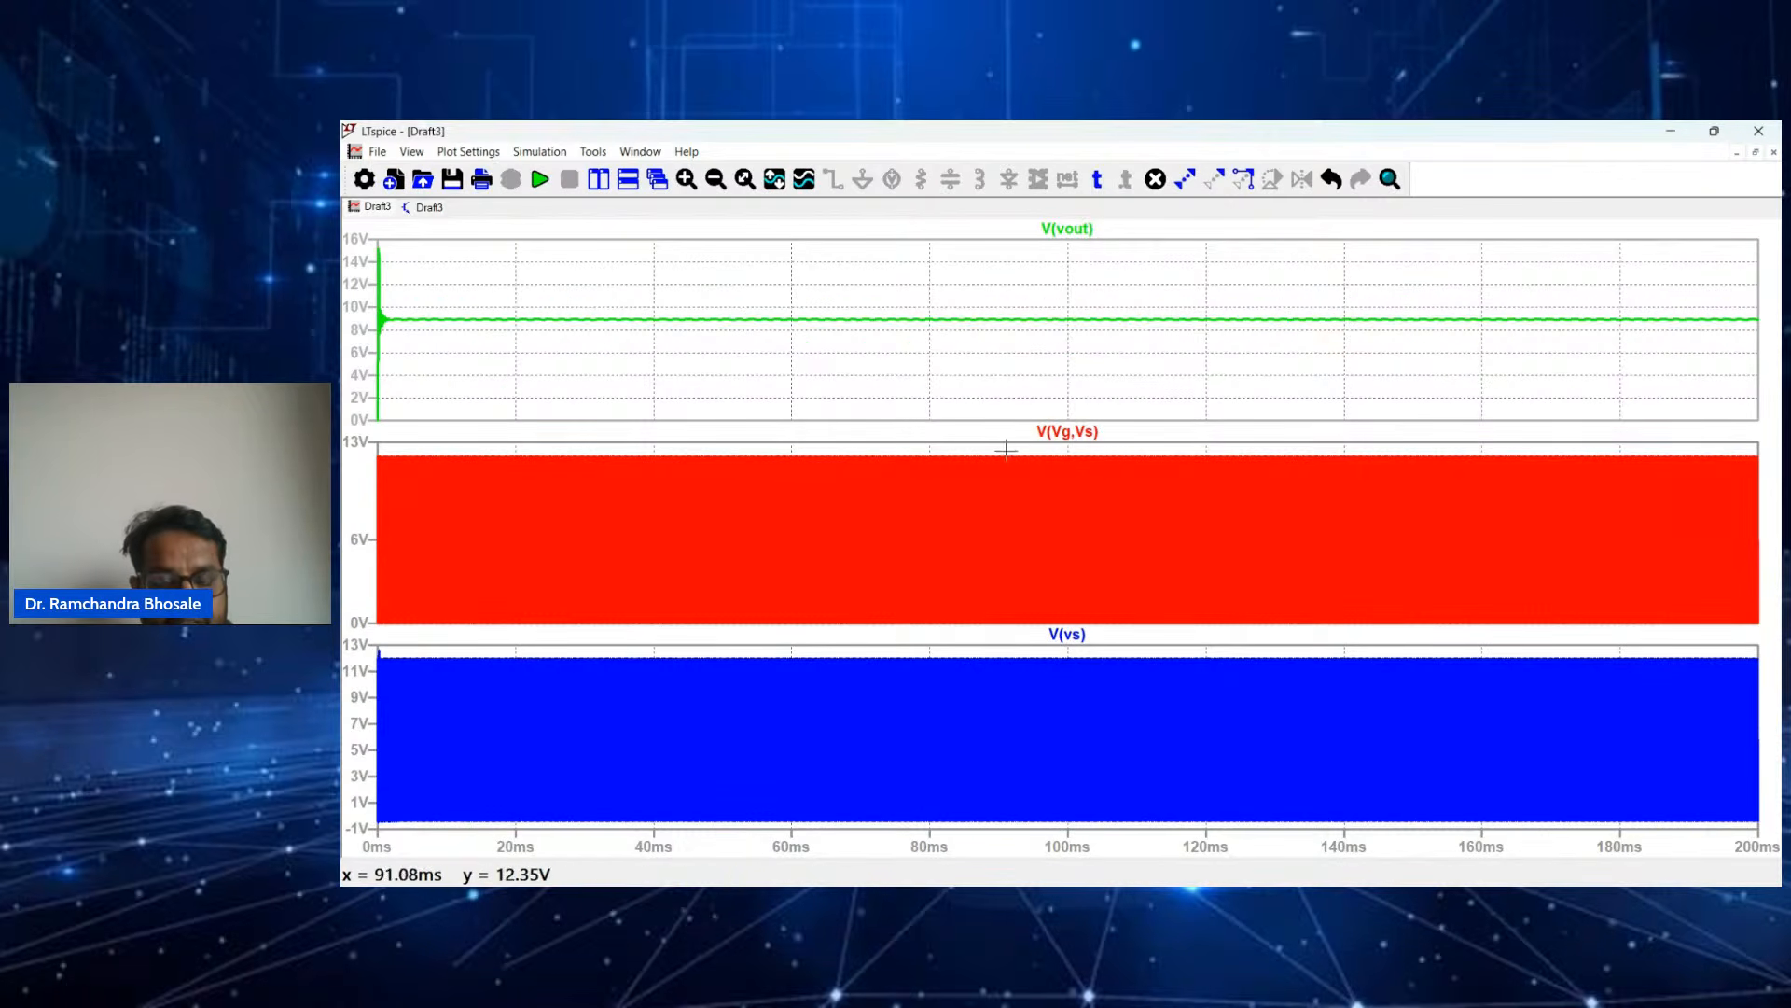
drag(1005, 449, 1170, 644)
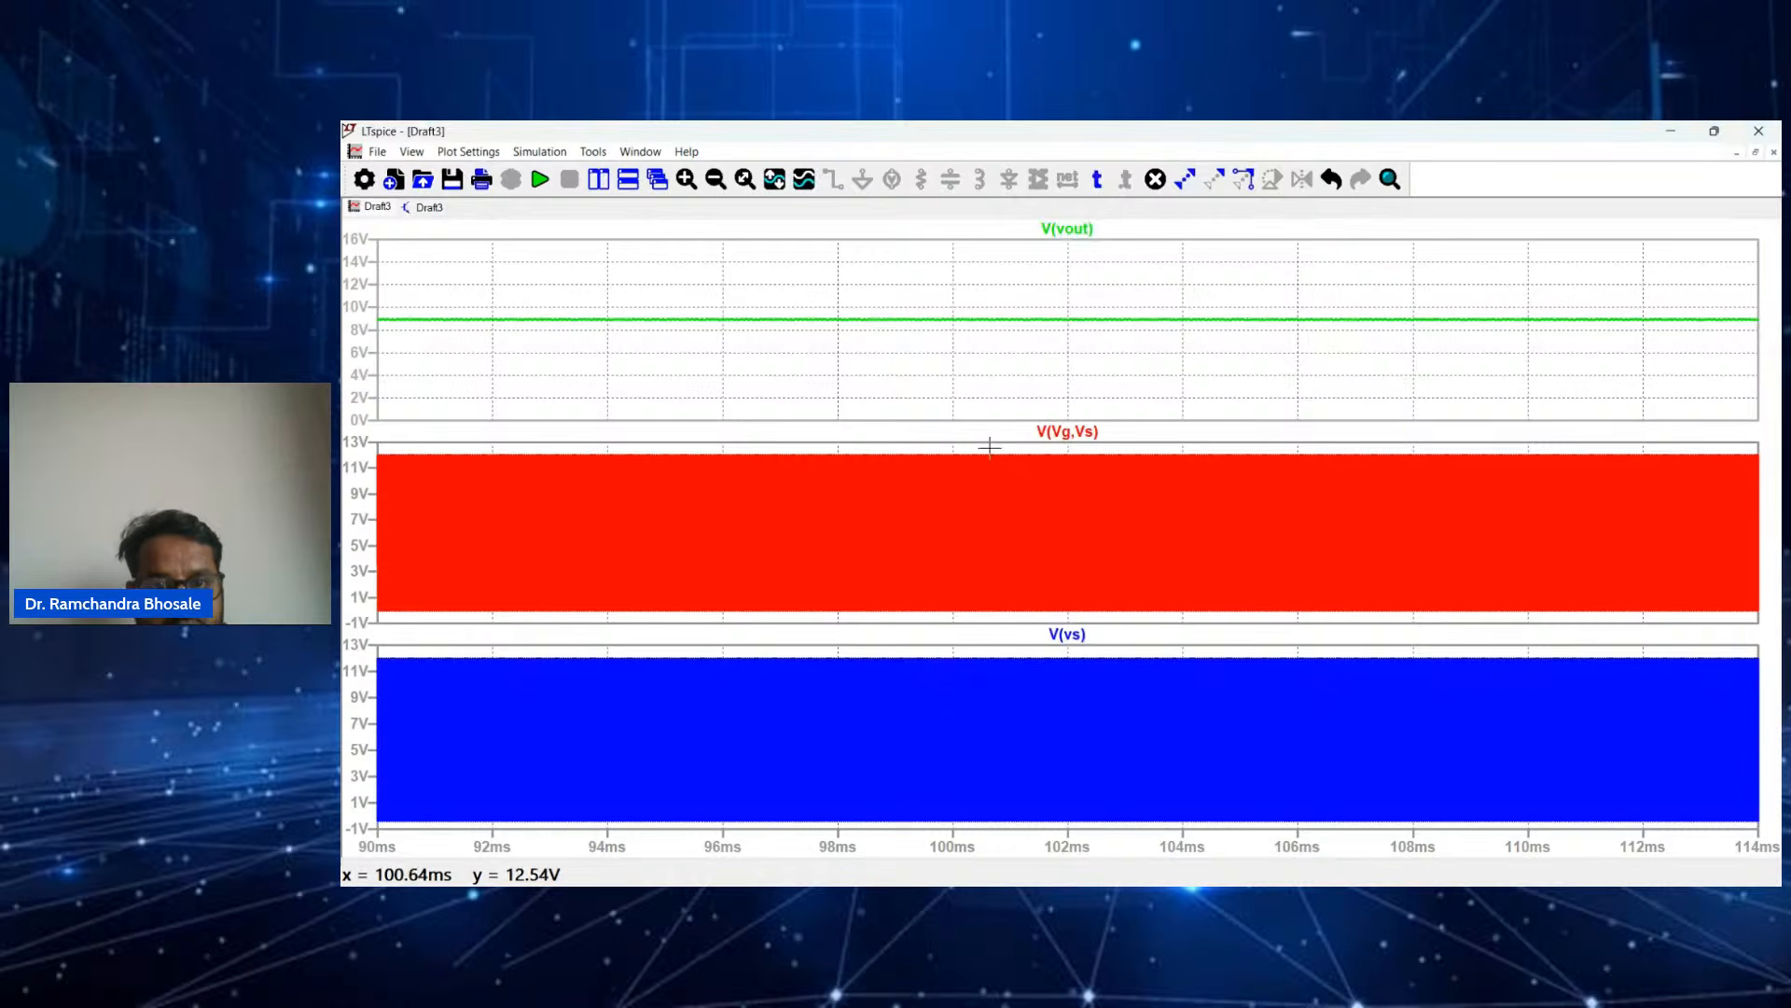
drag(973, 453, 1153, 627)
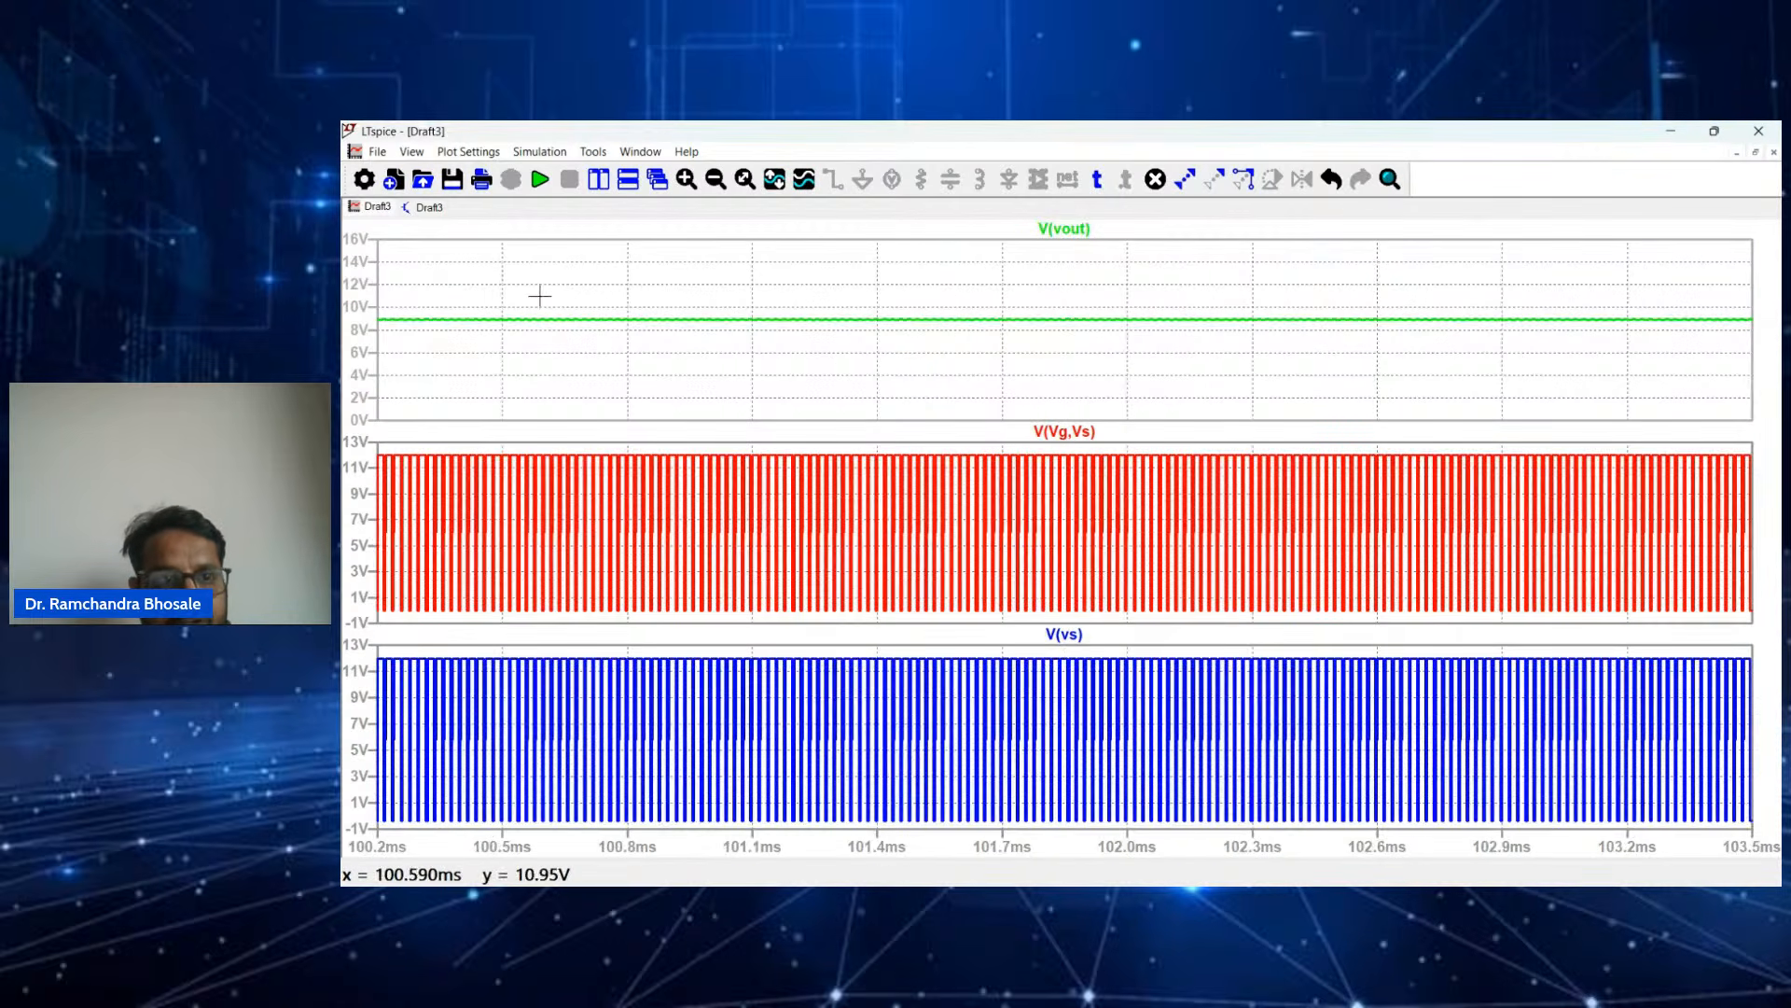
- Return to the schematic and duplicate the whole buck converter circuit beside the original
click(429, 207)
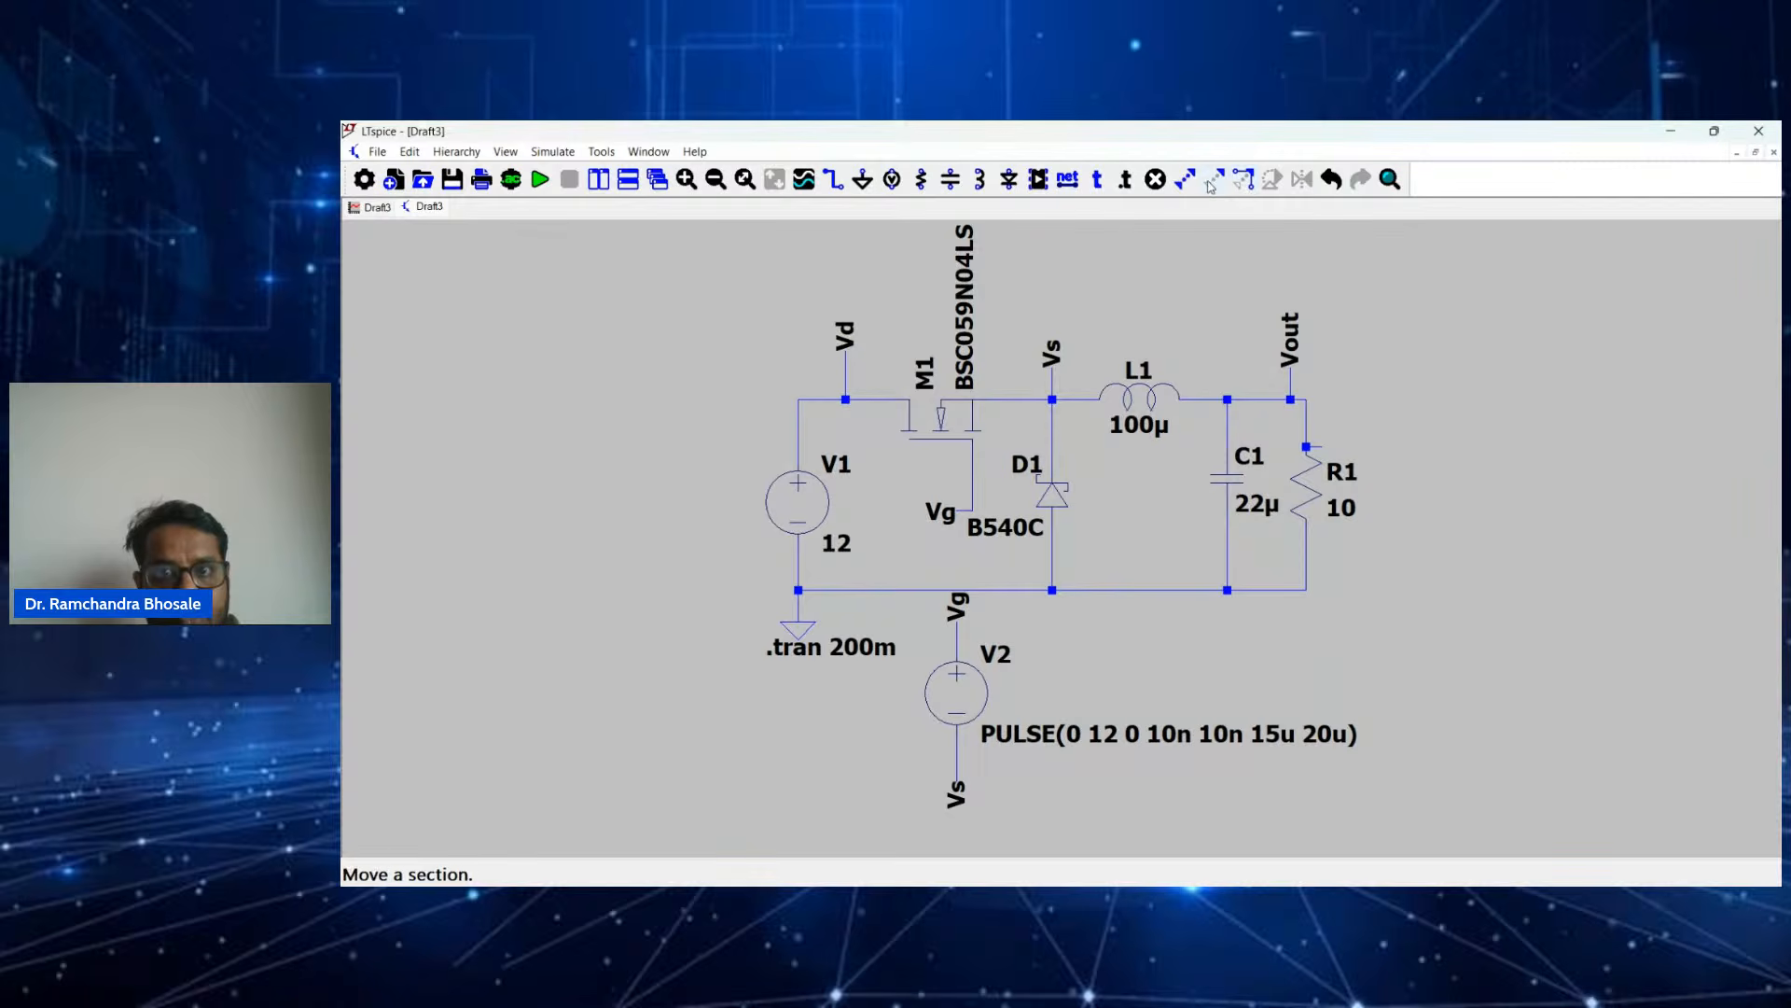
click(1188, 179)
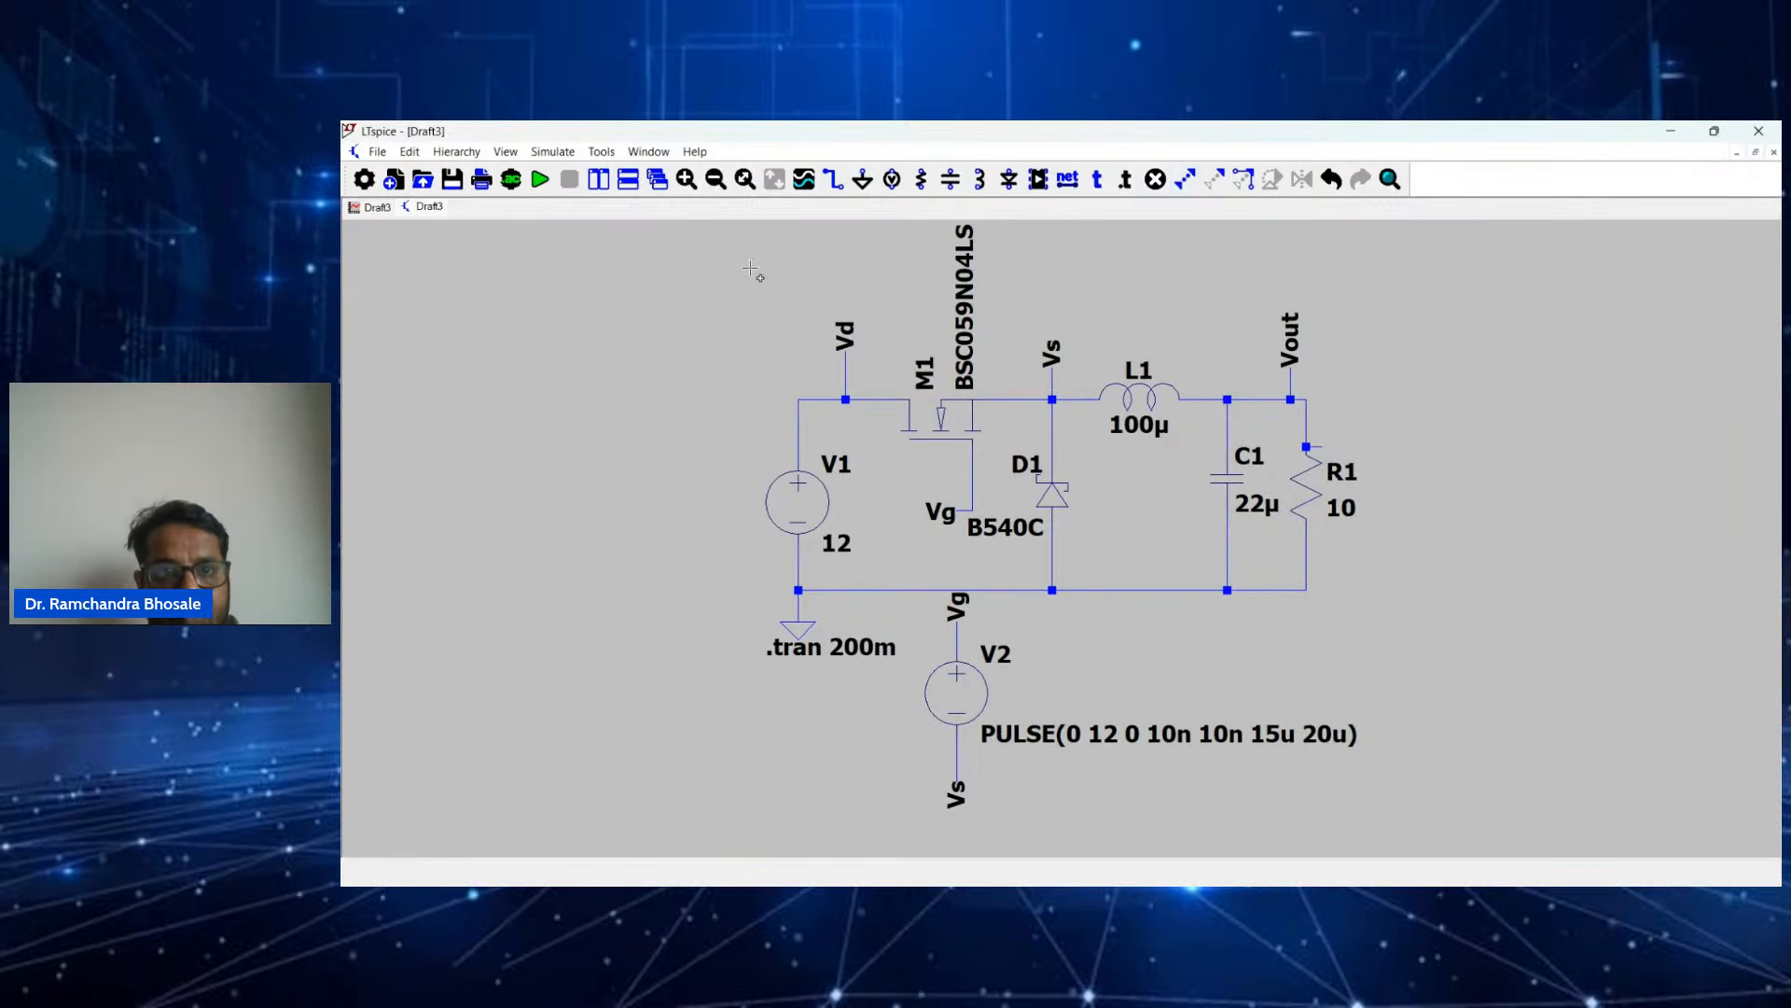
drag(695, 227, 1582, 830)
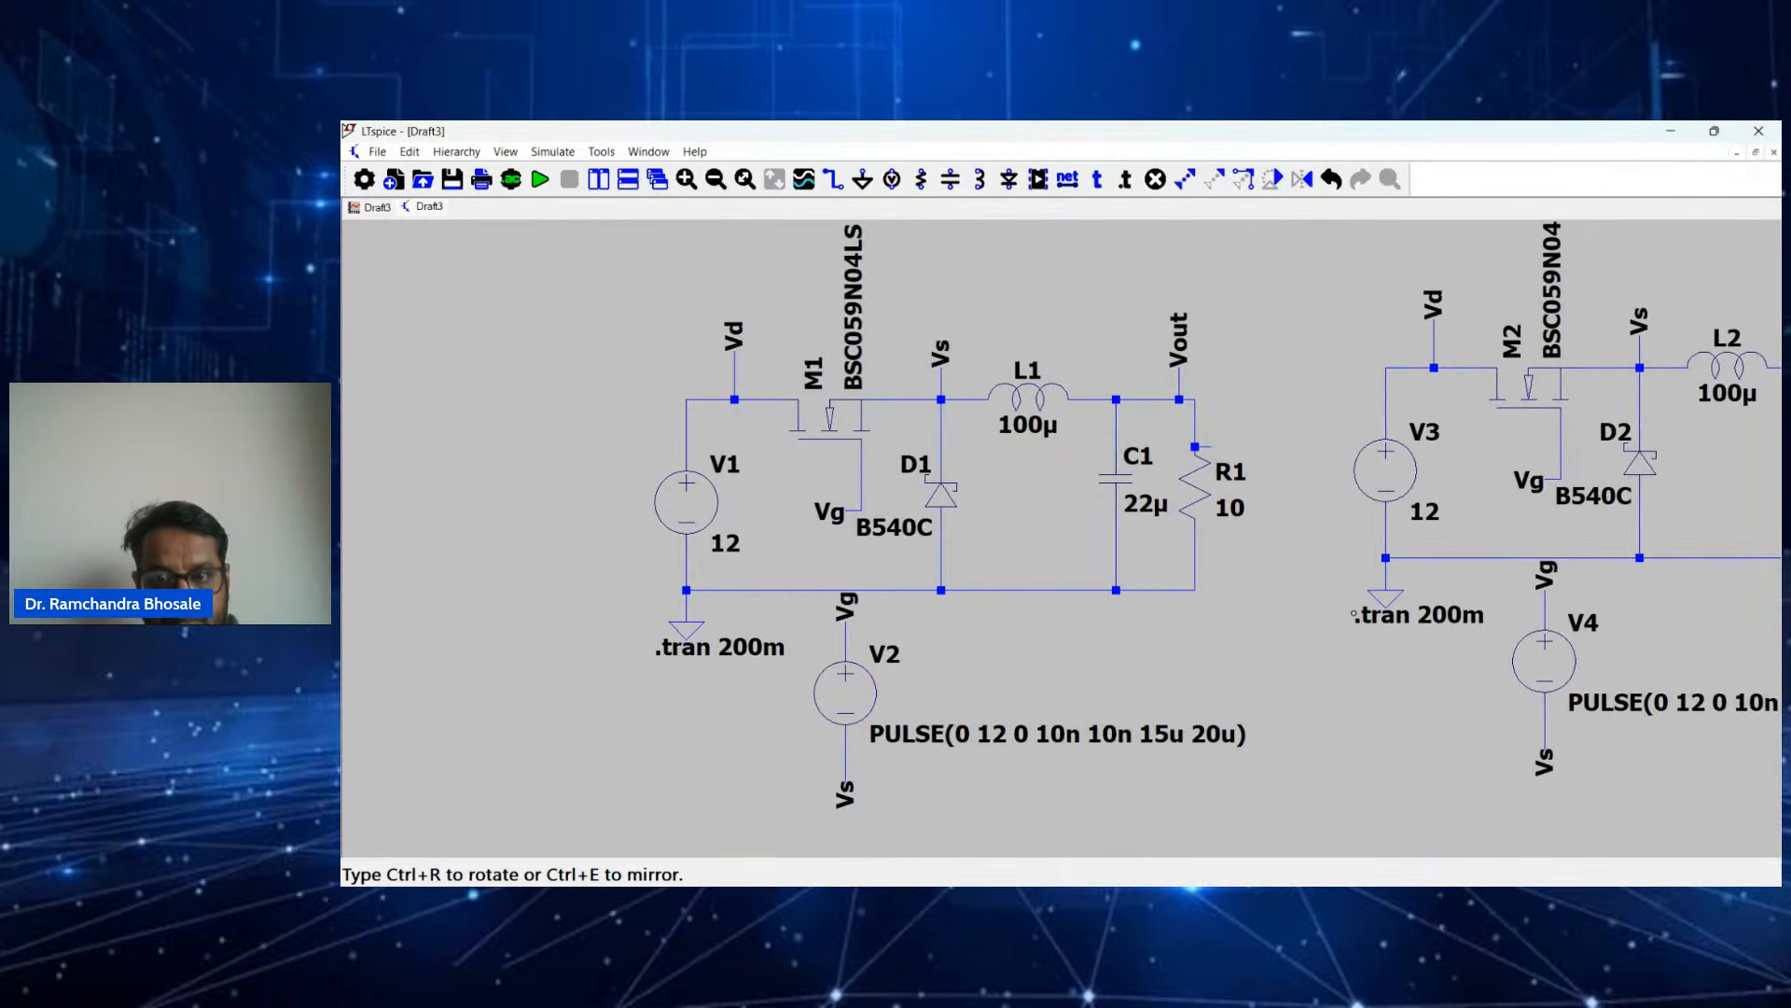
click(1338, 631)
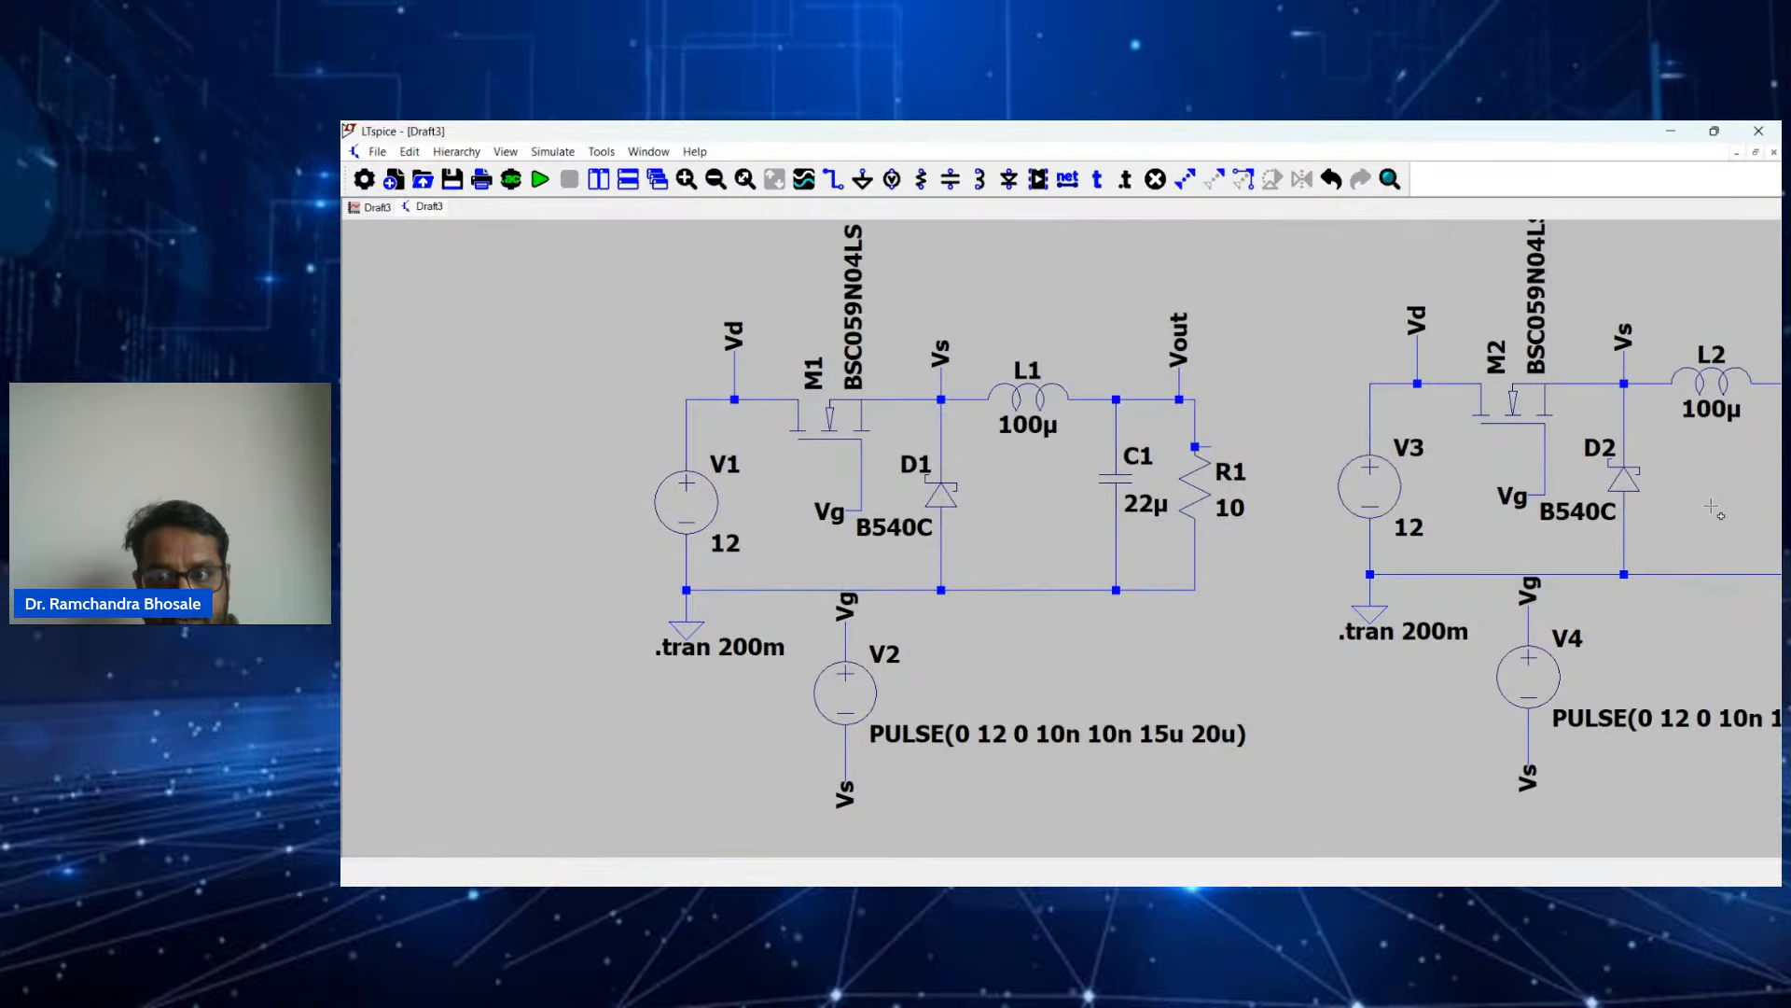
key(space)
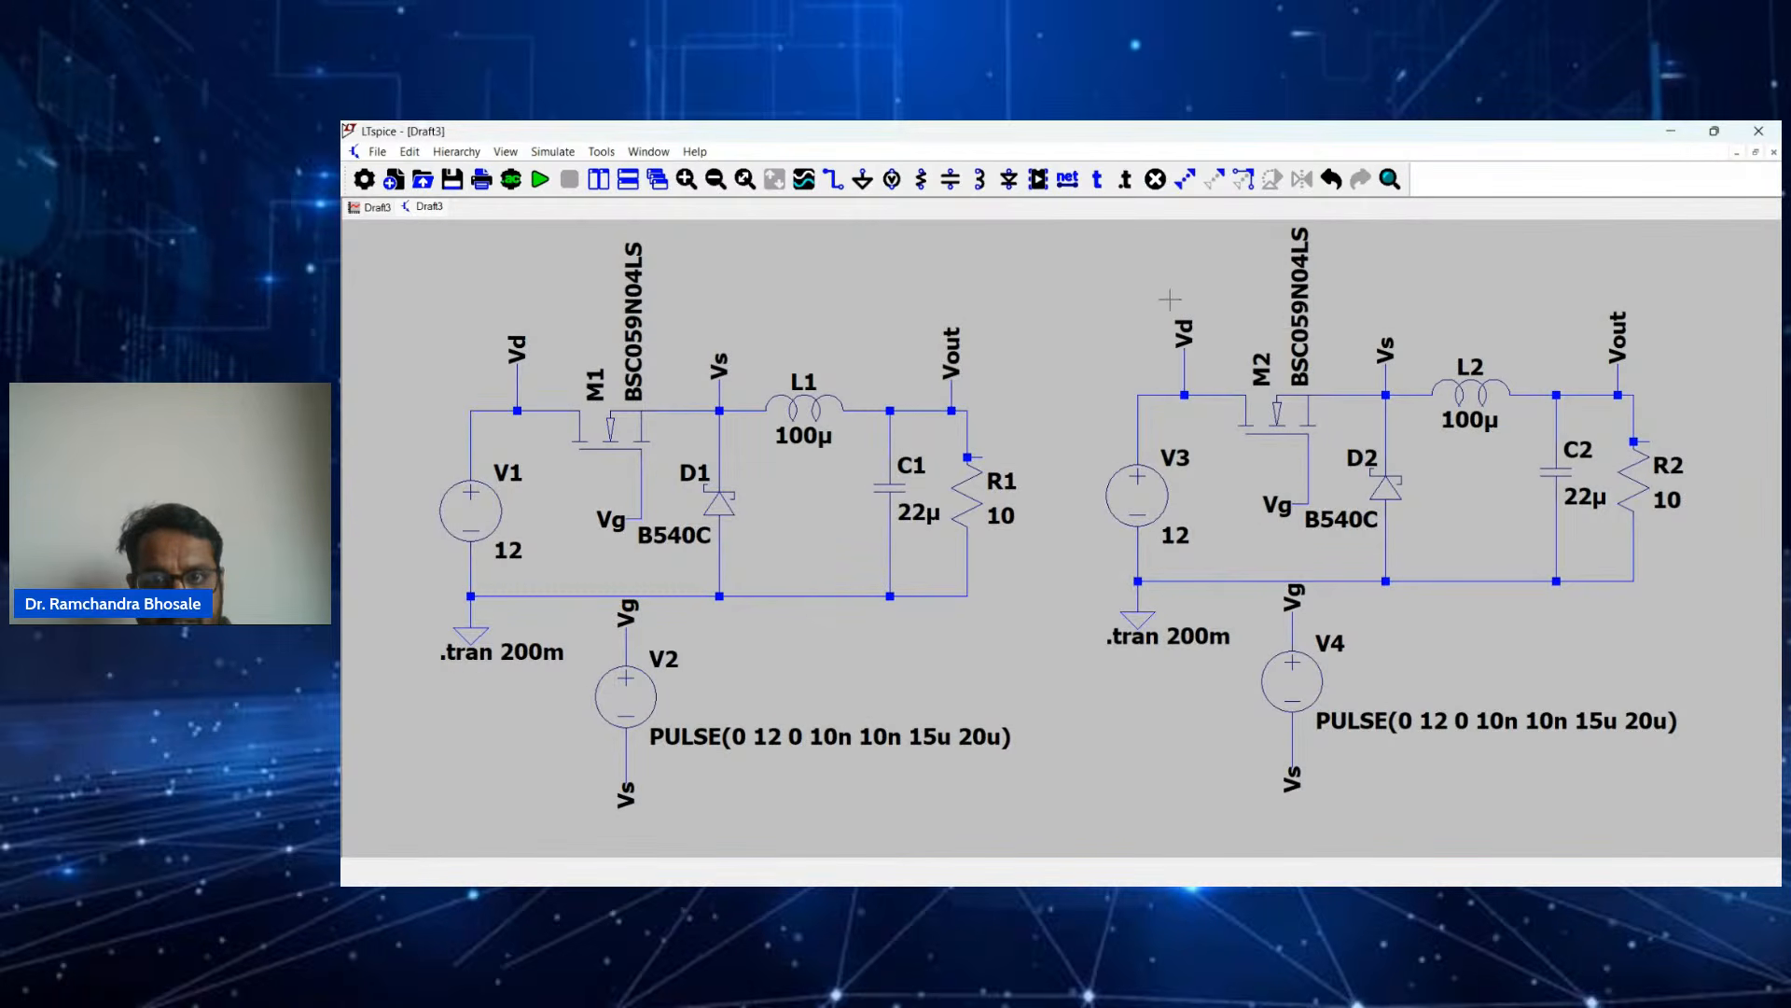
- Undo the duplication of the converter circuit and fit the original schematic in view
click(1154, 180)
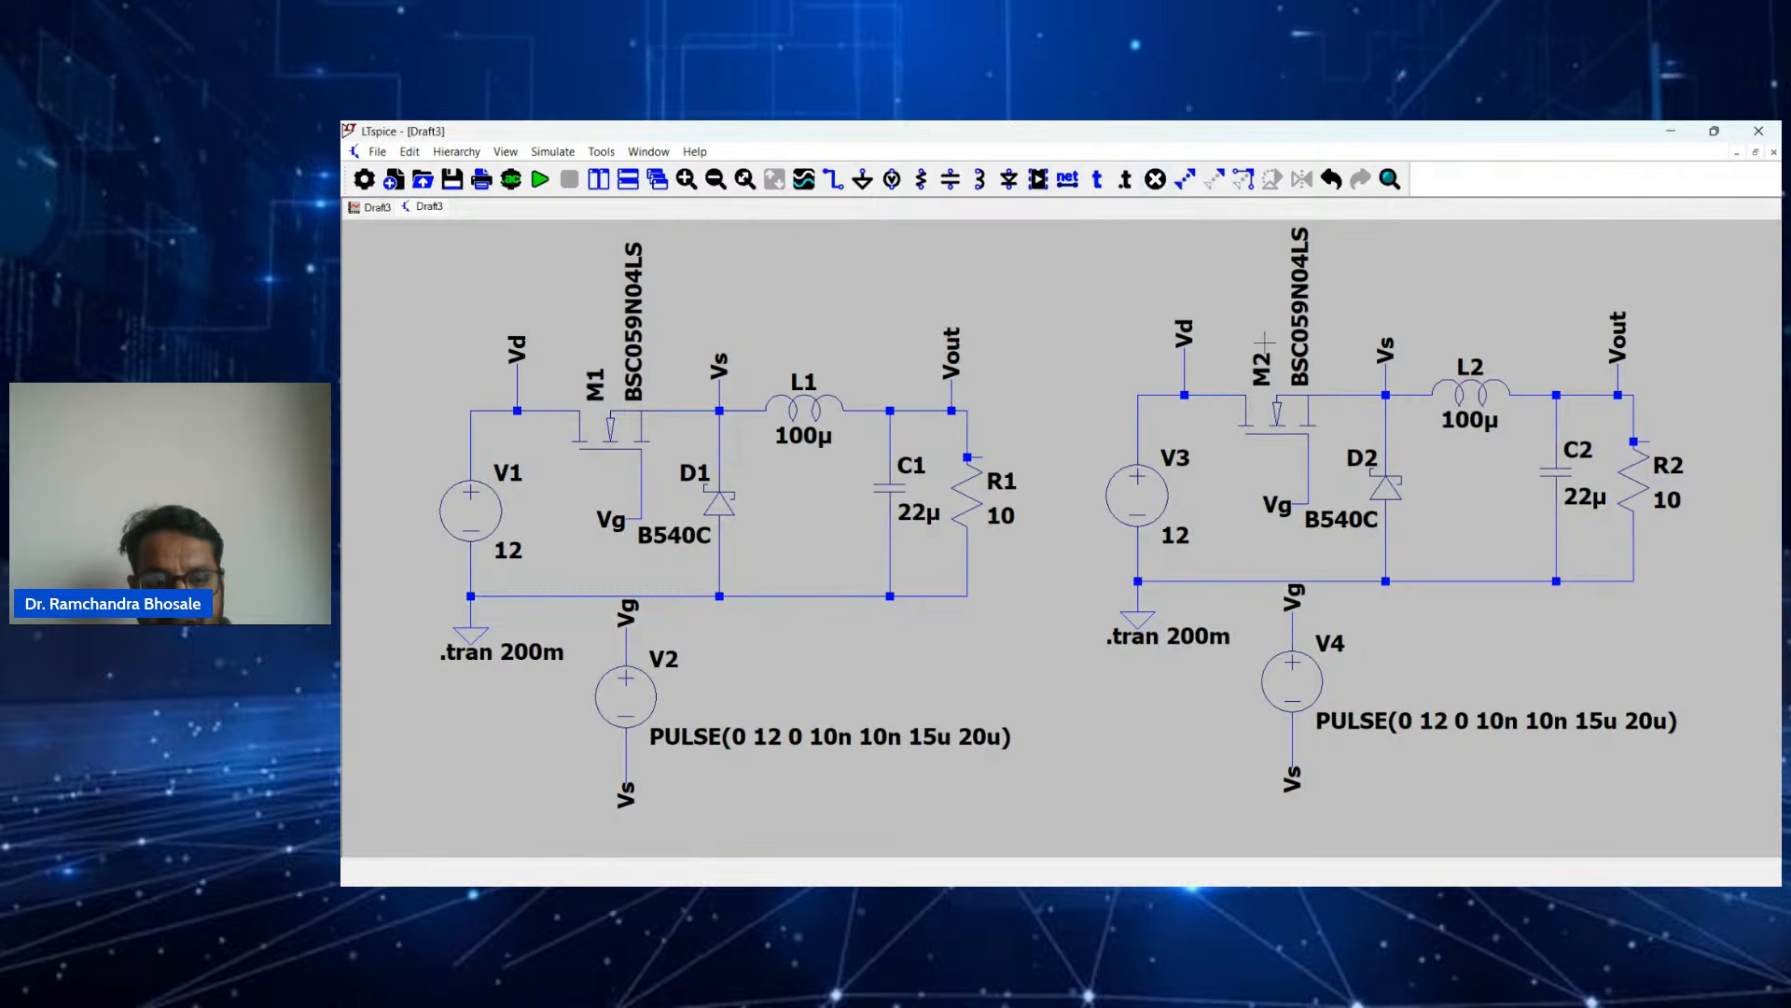
key(ctrl+z)
key(space)
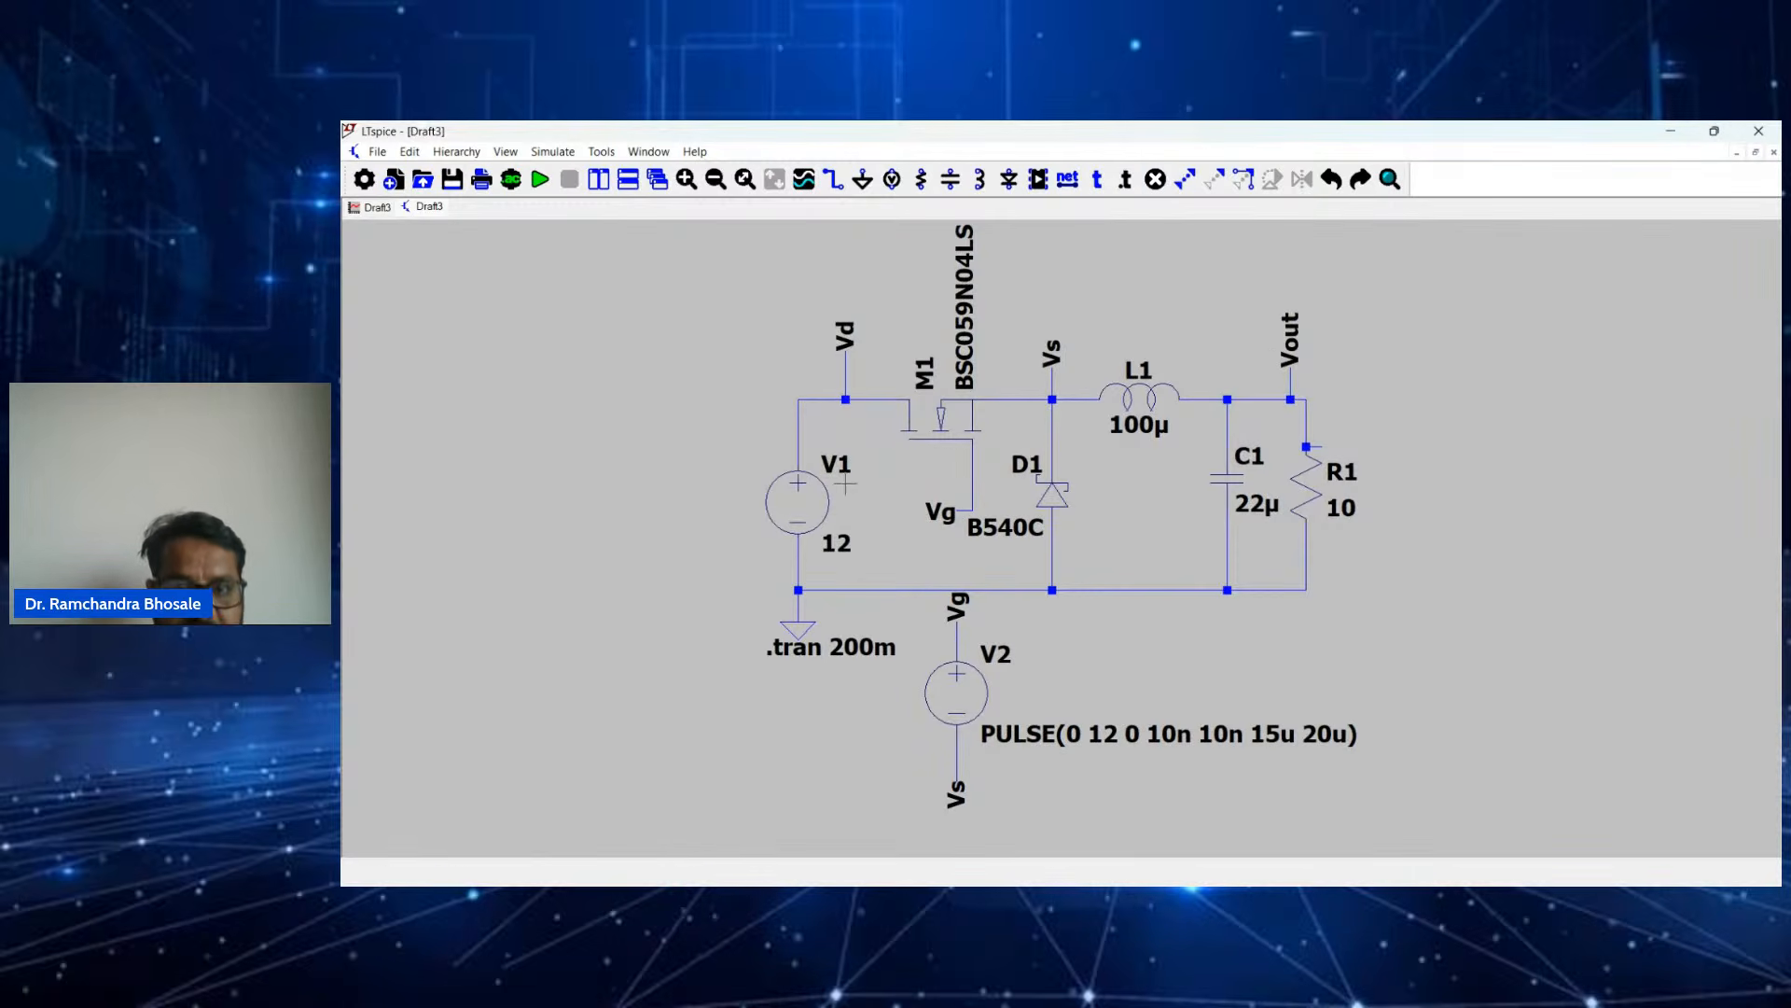
- Delete the wires connecting MOSFET M1 and diode D1 to the rest of the converter circuit
key(Delete)
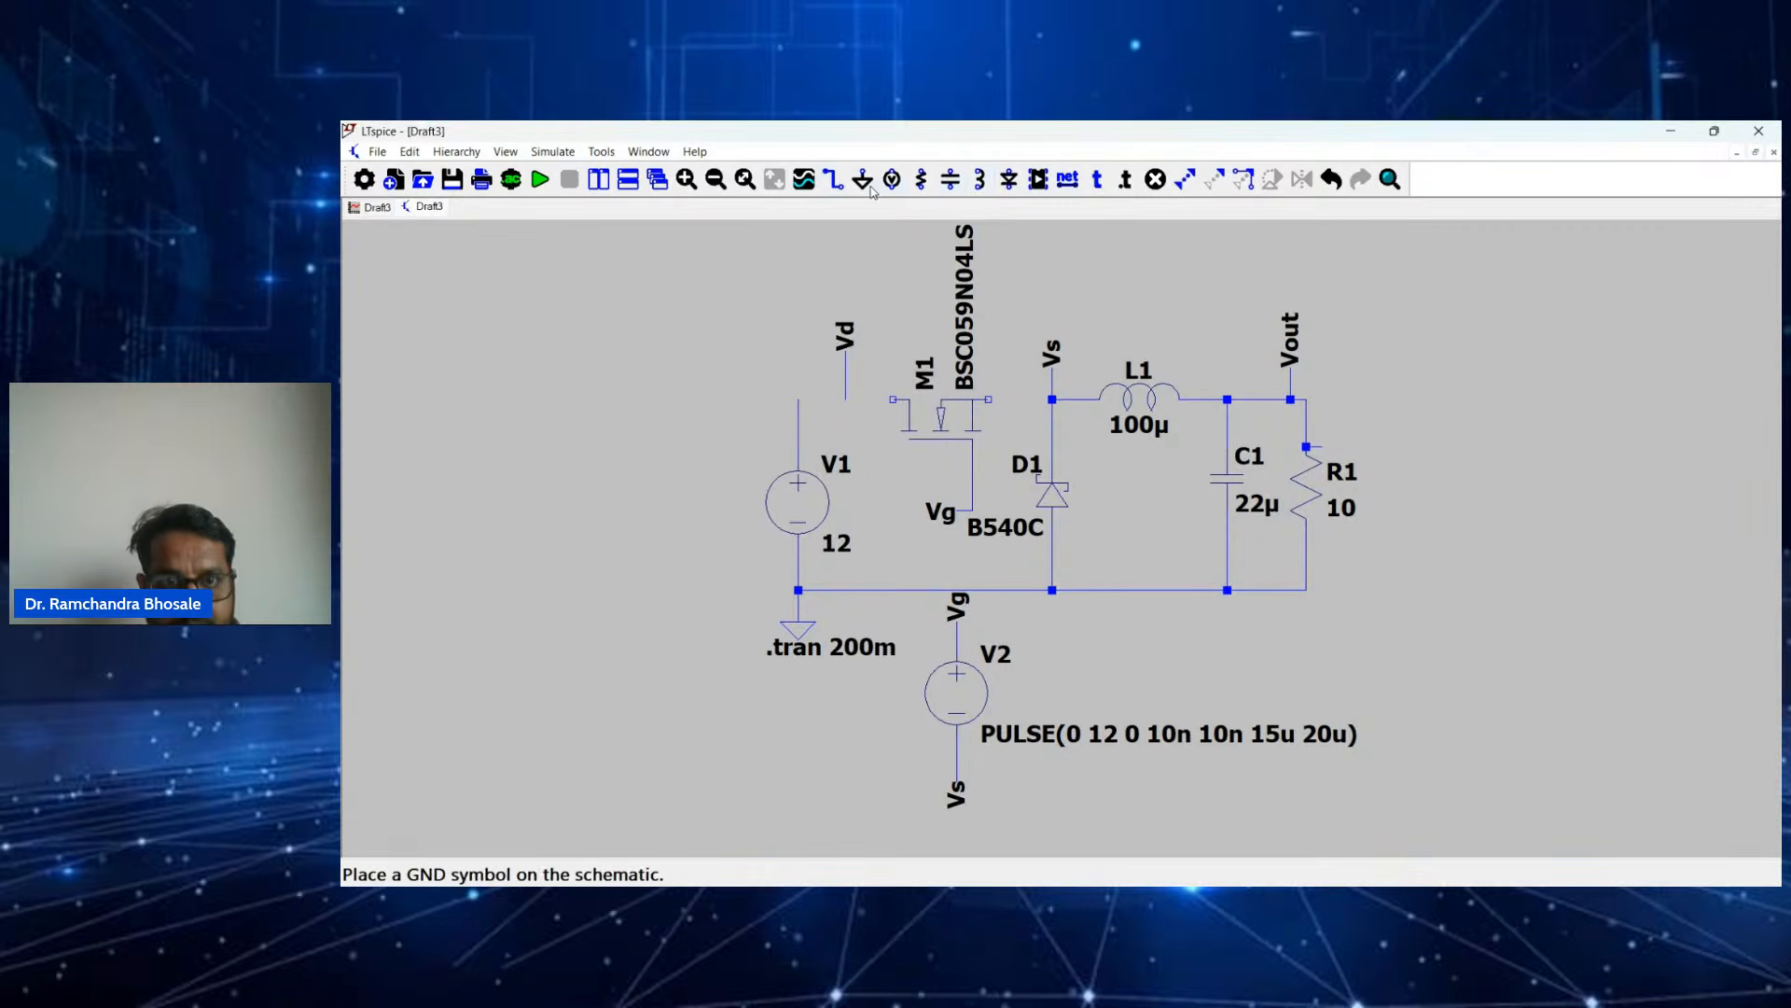
click(833, 179)
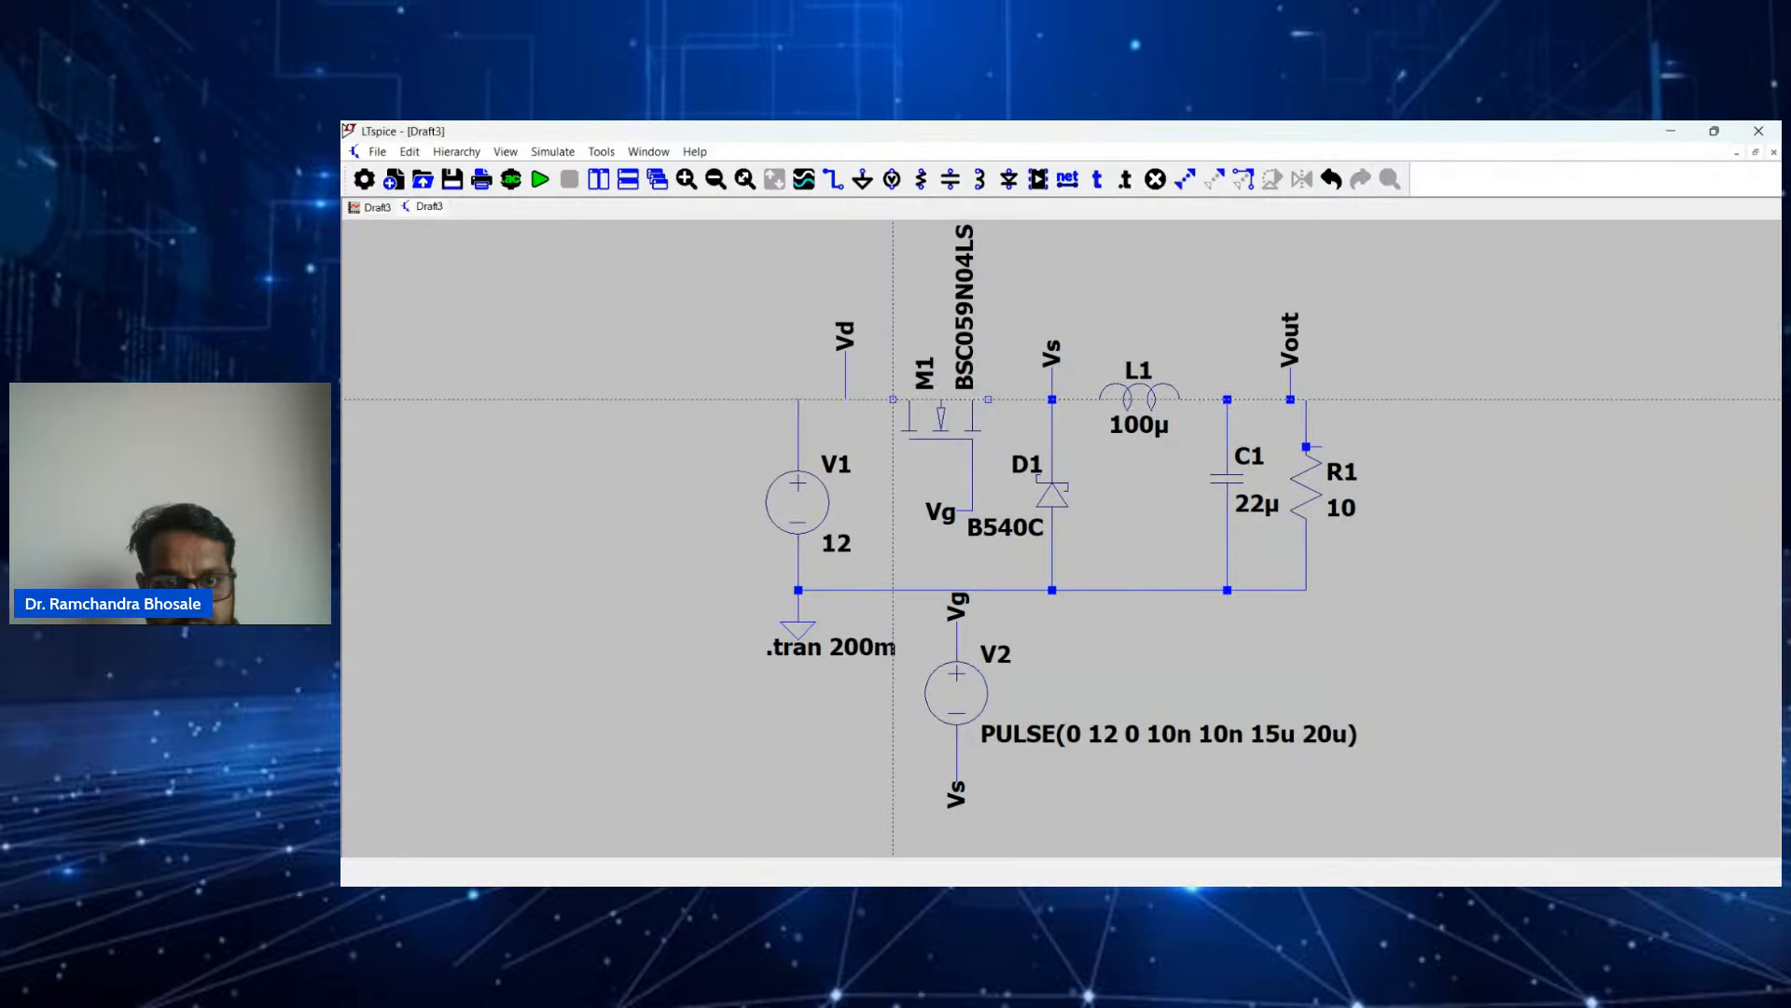
click(893, 399)
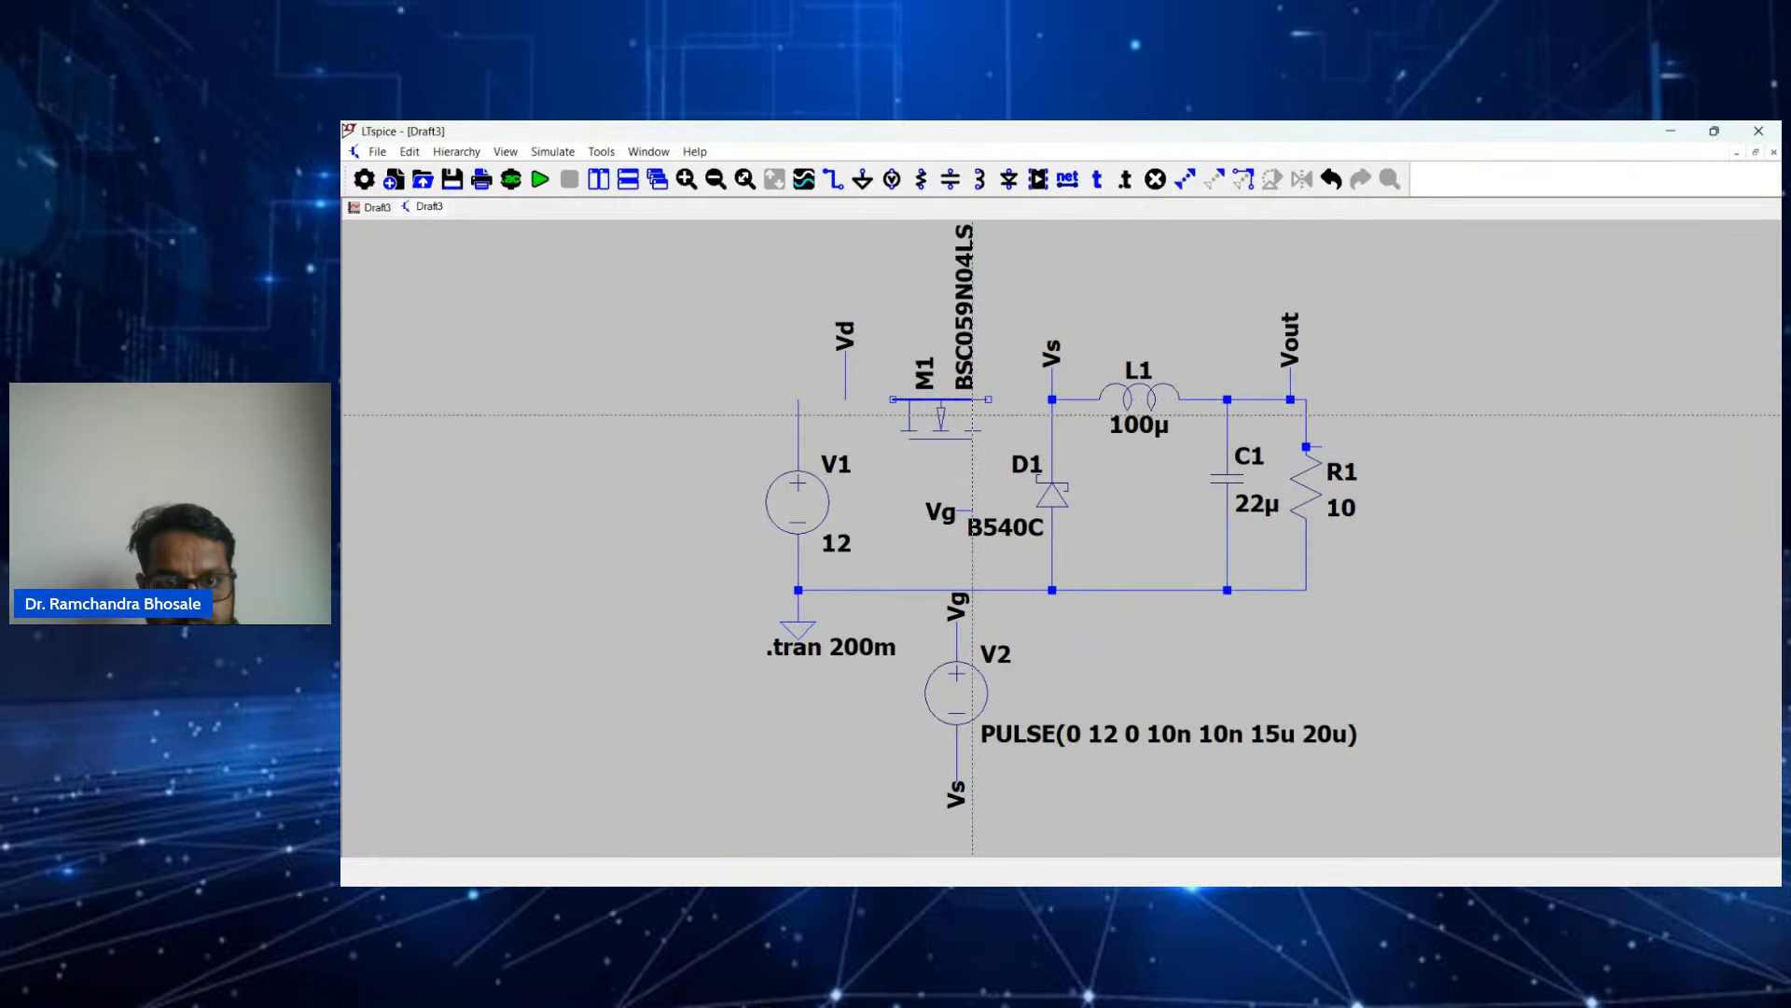
right_click(984, 414)
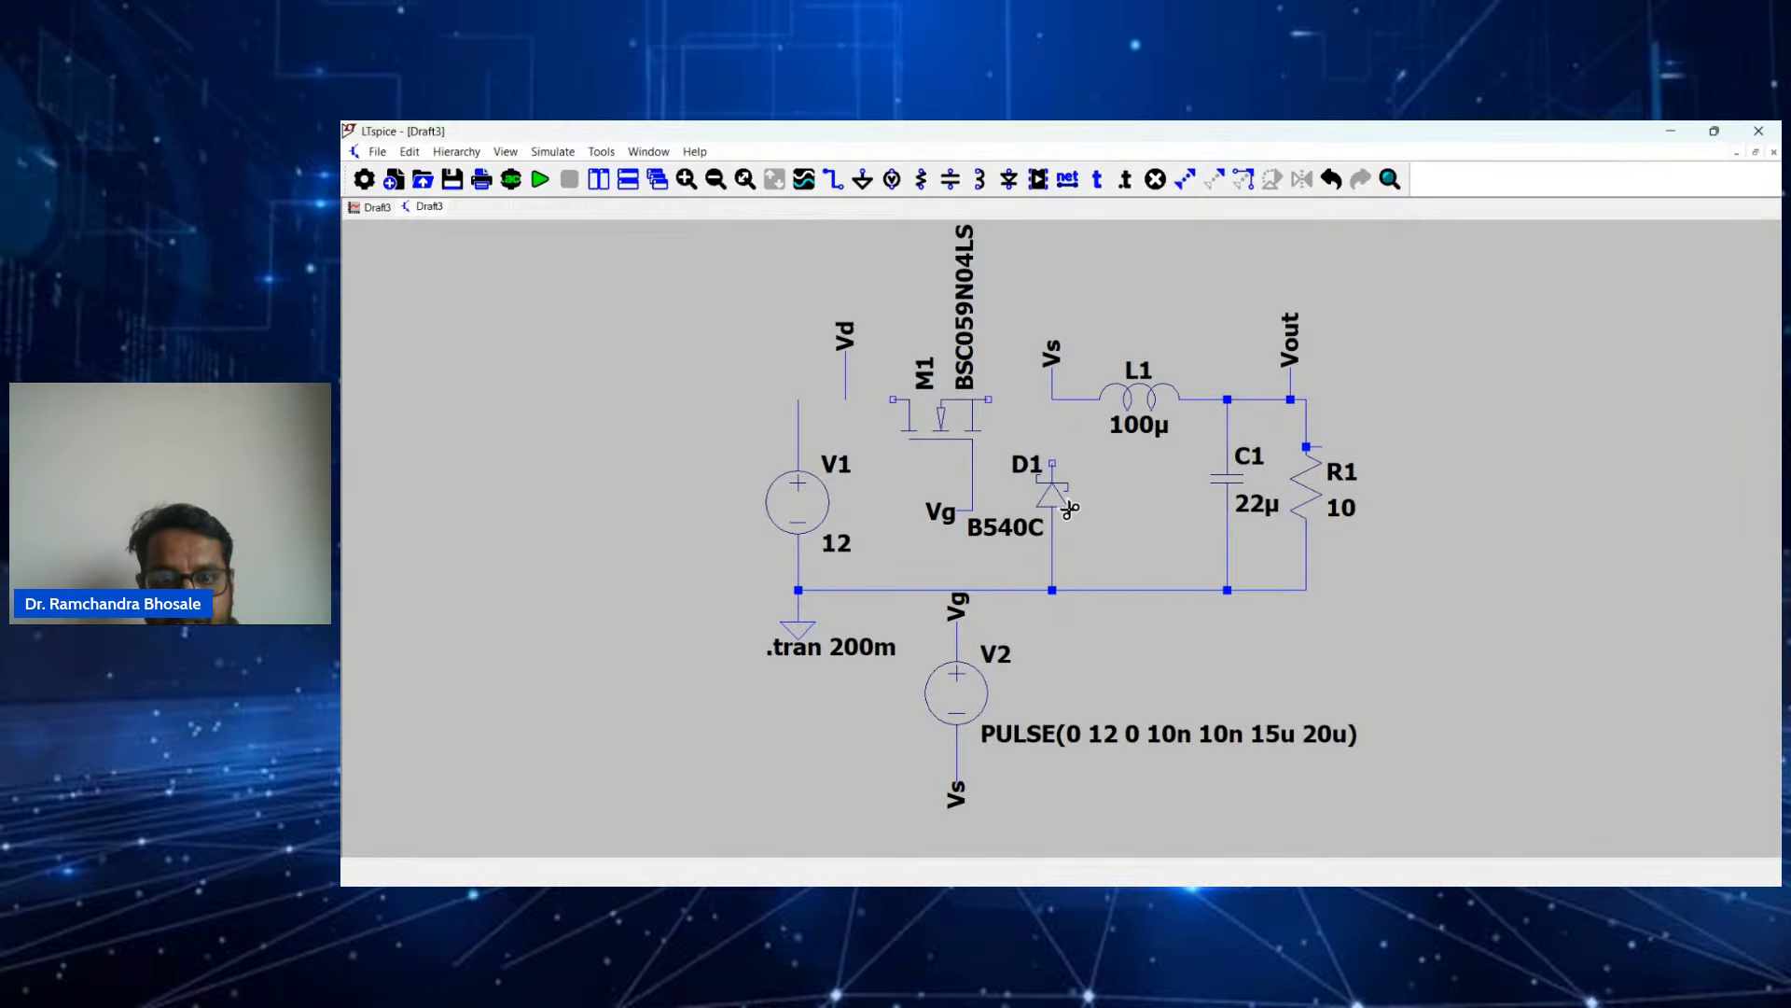
right_click(825, 392)
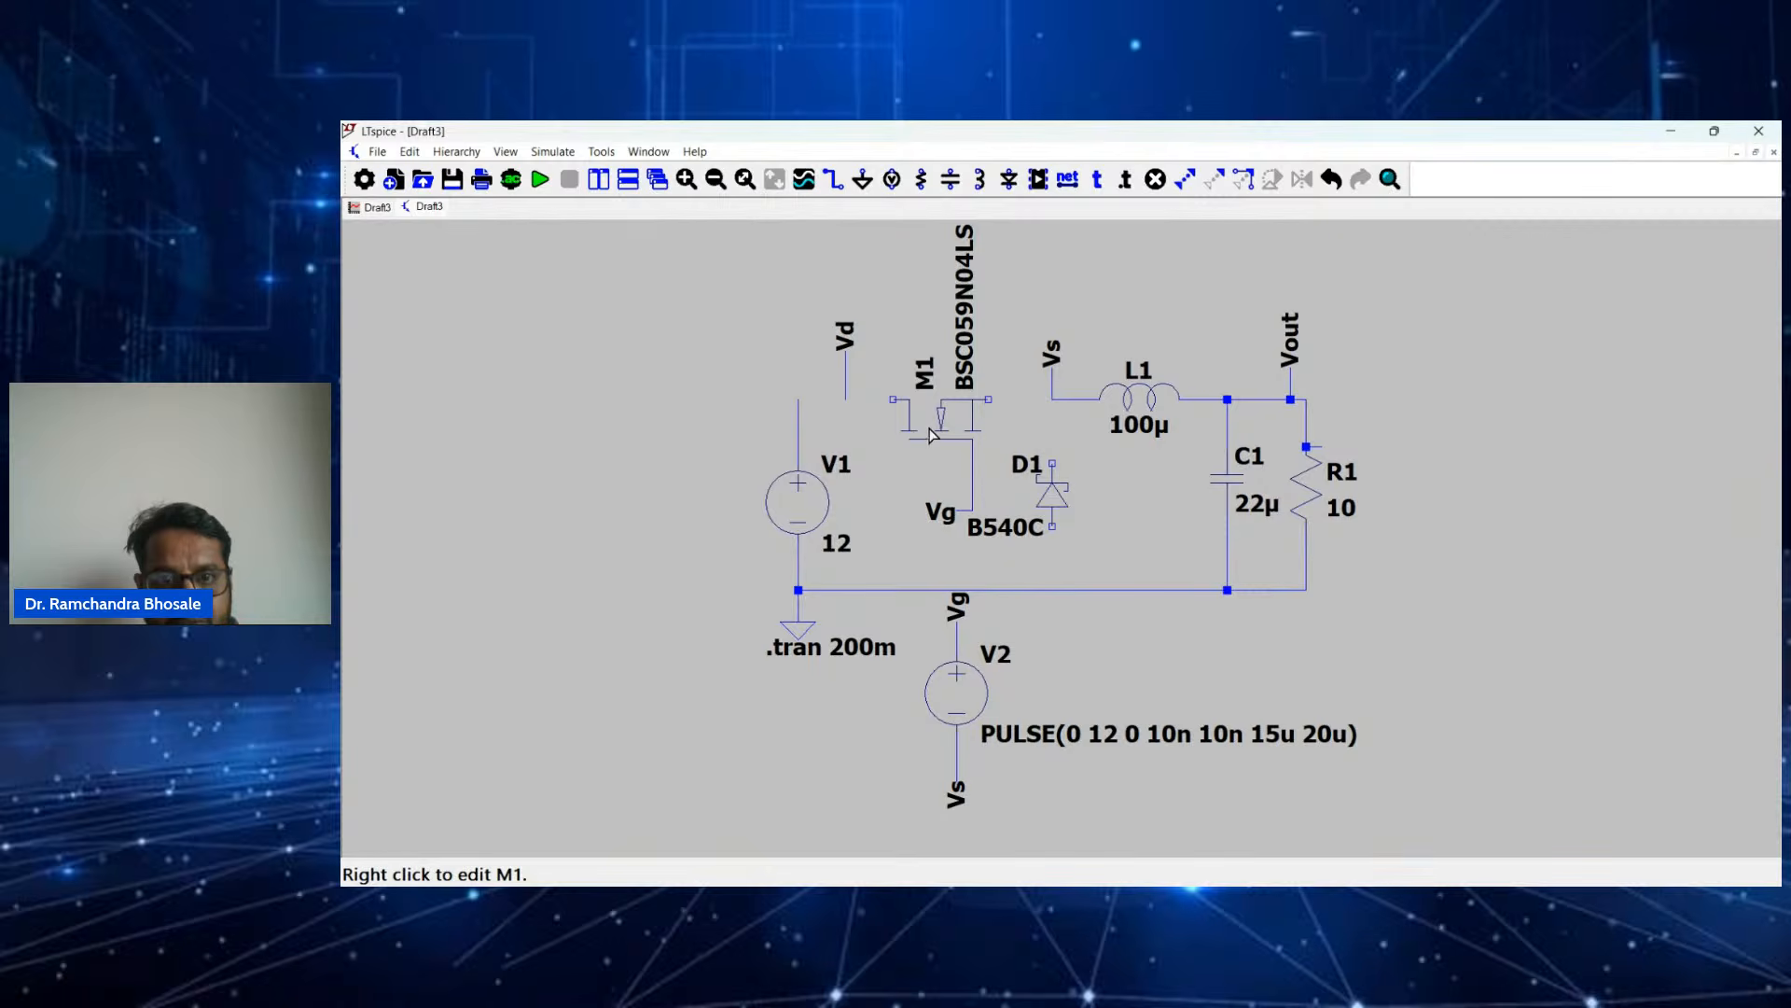
- Move MOSFET M1 out of the converter circuit to the empty area beside source V1
drag(930, 434, 1023, 568)
key(space)
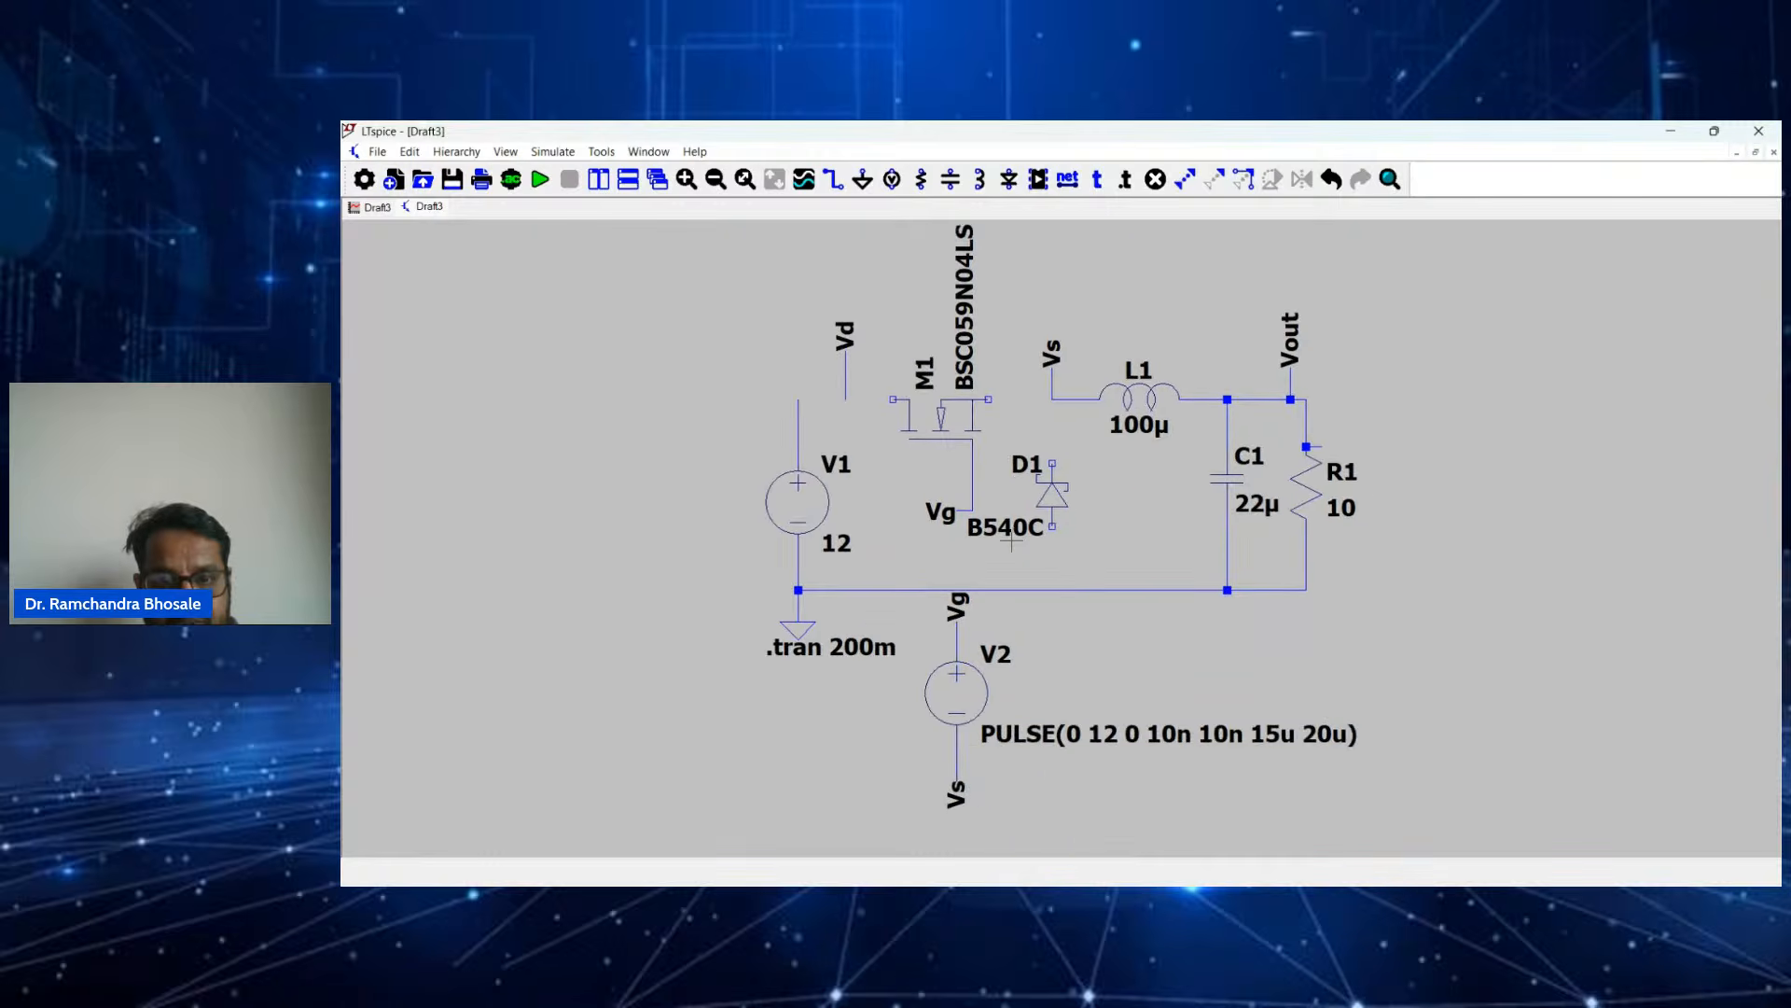
click(1212, 179)
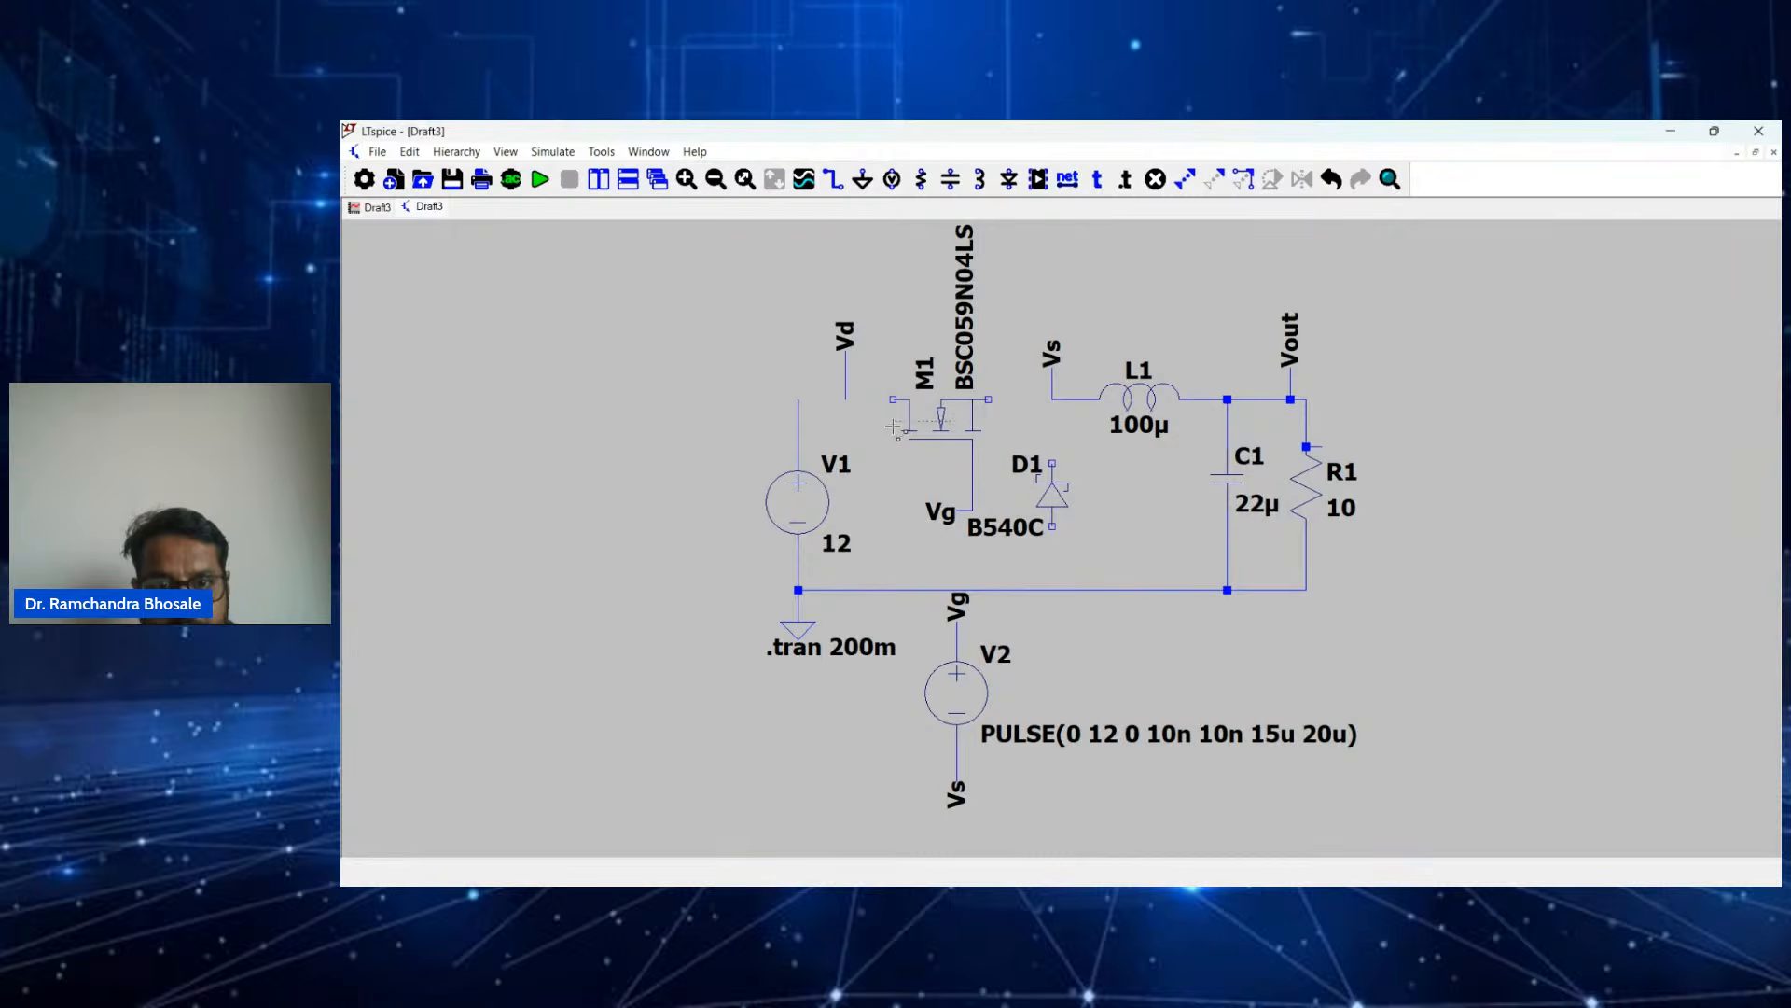
drag(893, 427, 609, 481)
click(941, 425)
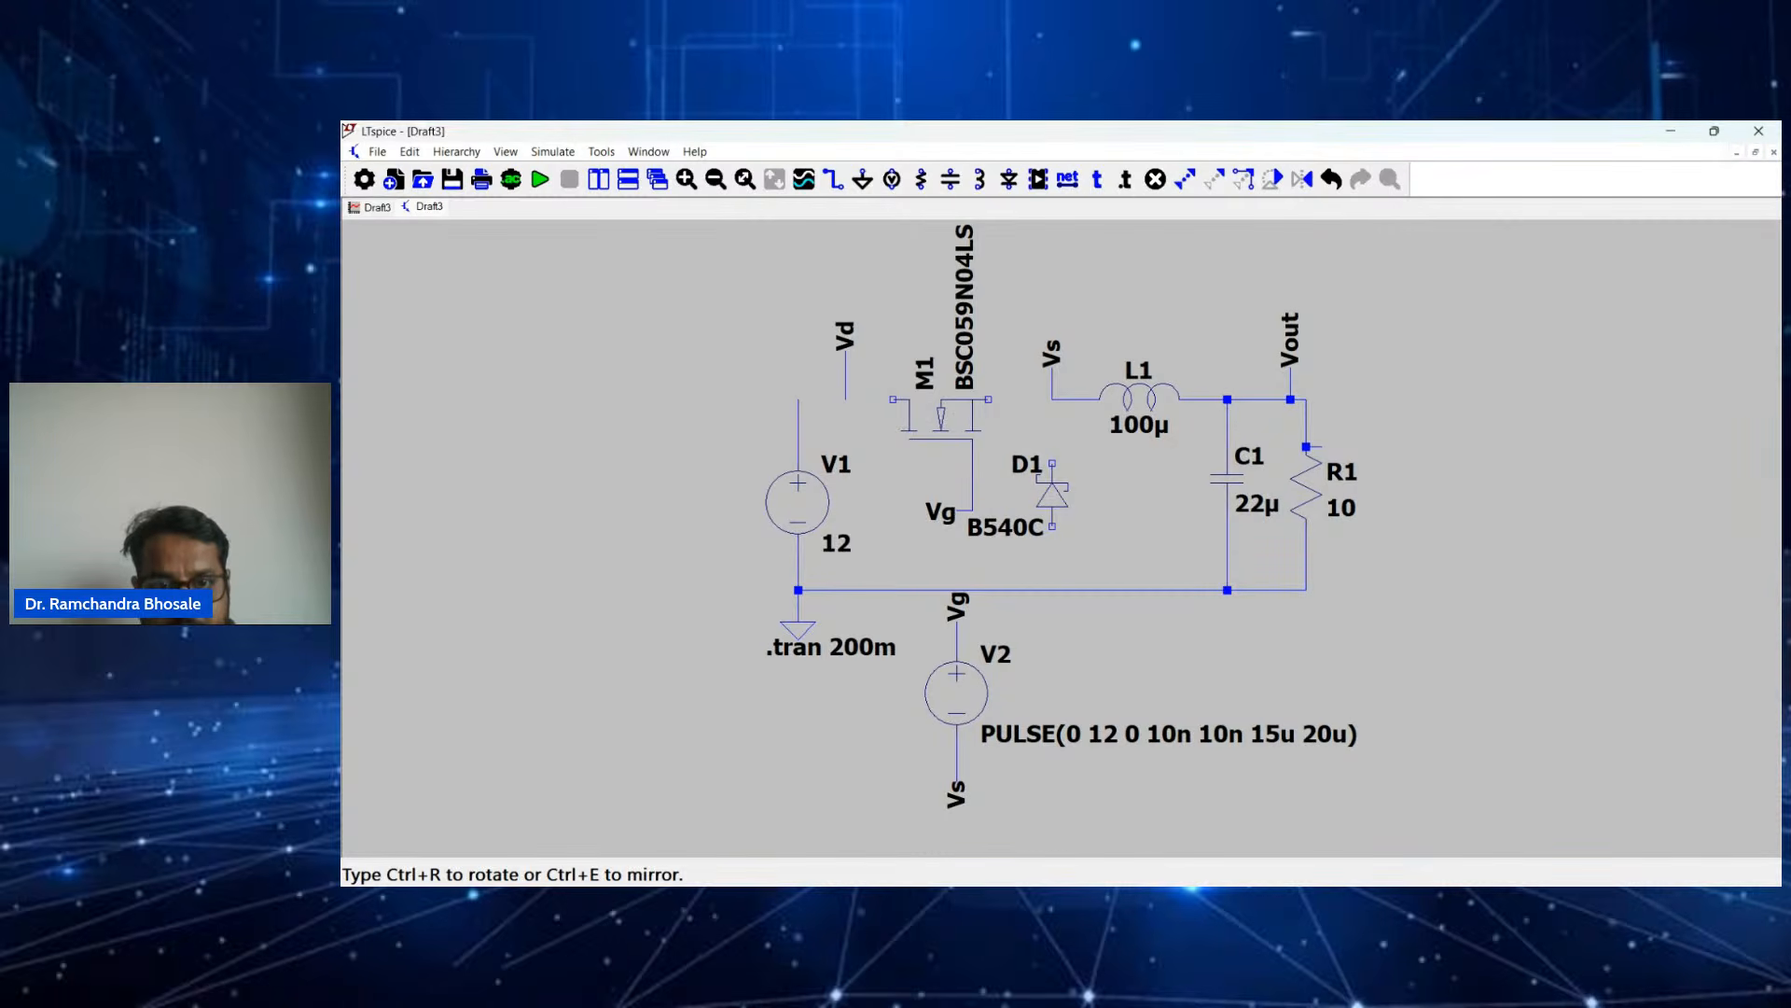
click(550, 613)
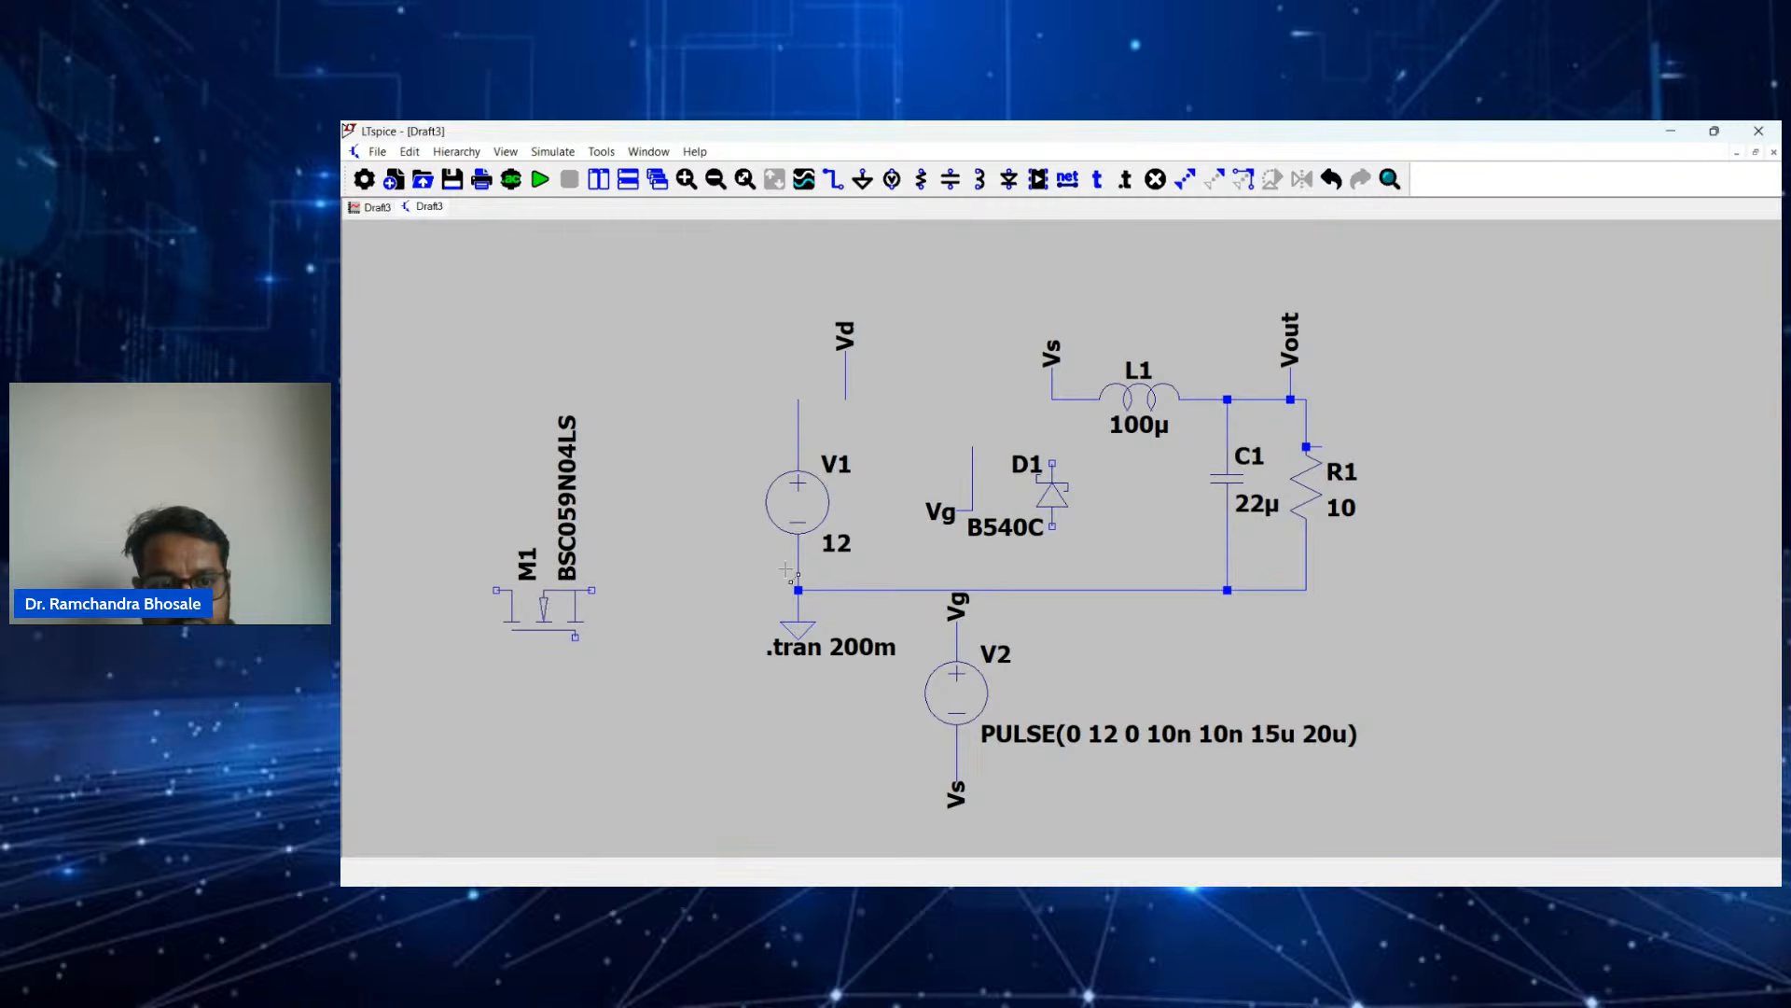
- Move inductor L1 into M1's former place and wire its input end to the positive terminal of V1
click(1136, 393)
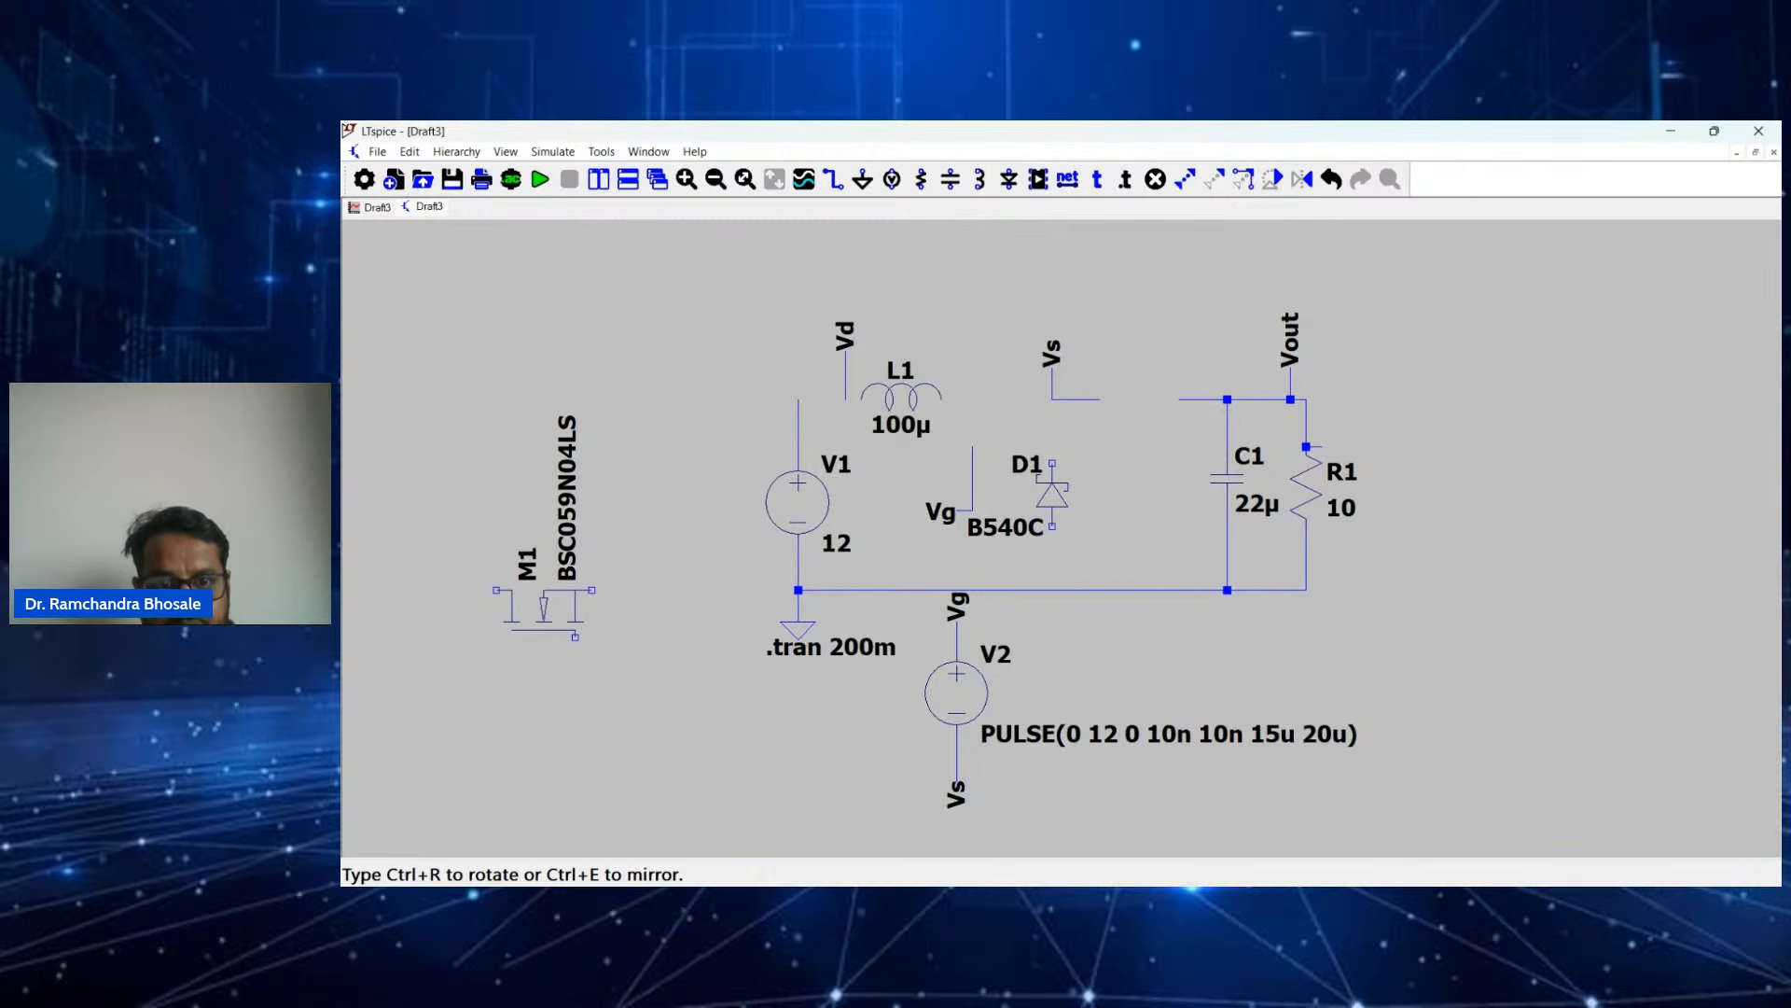
click(889, 390)
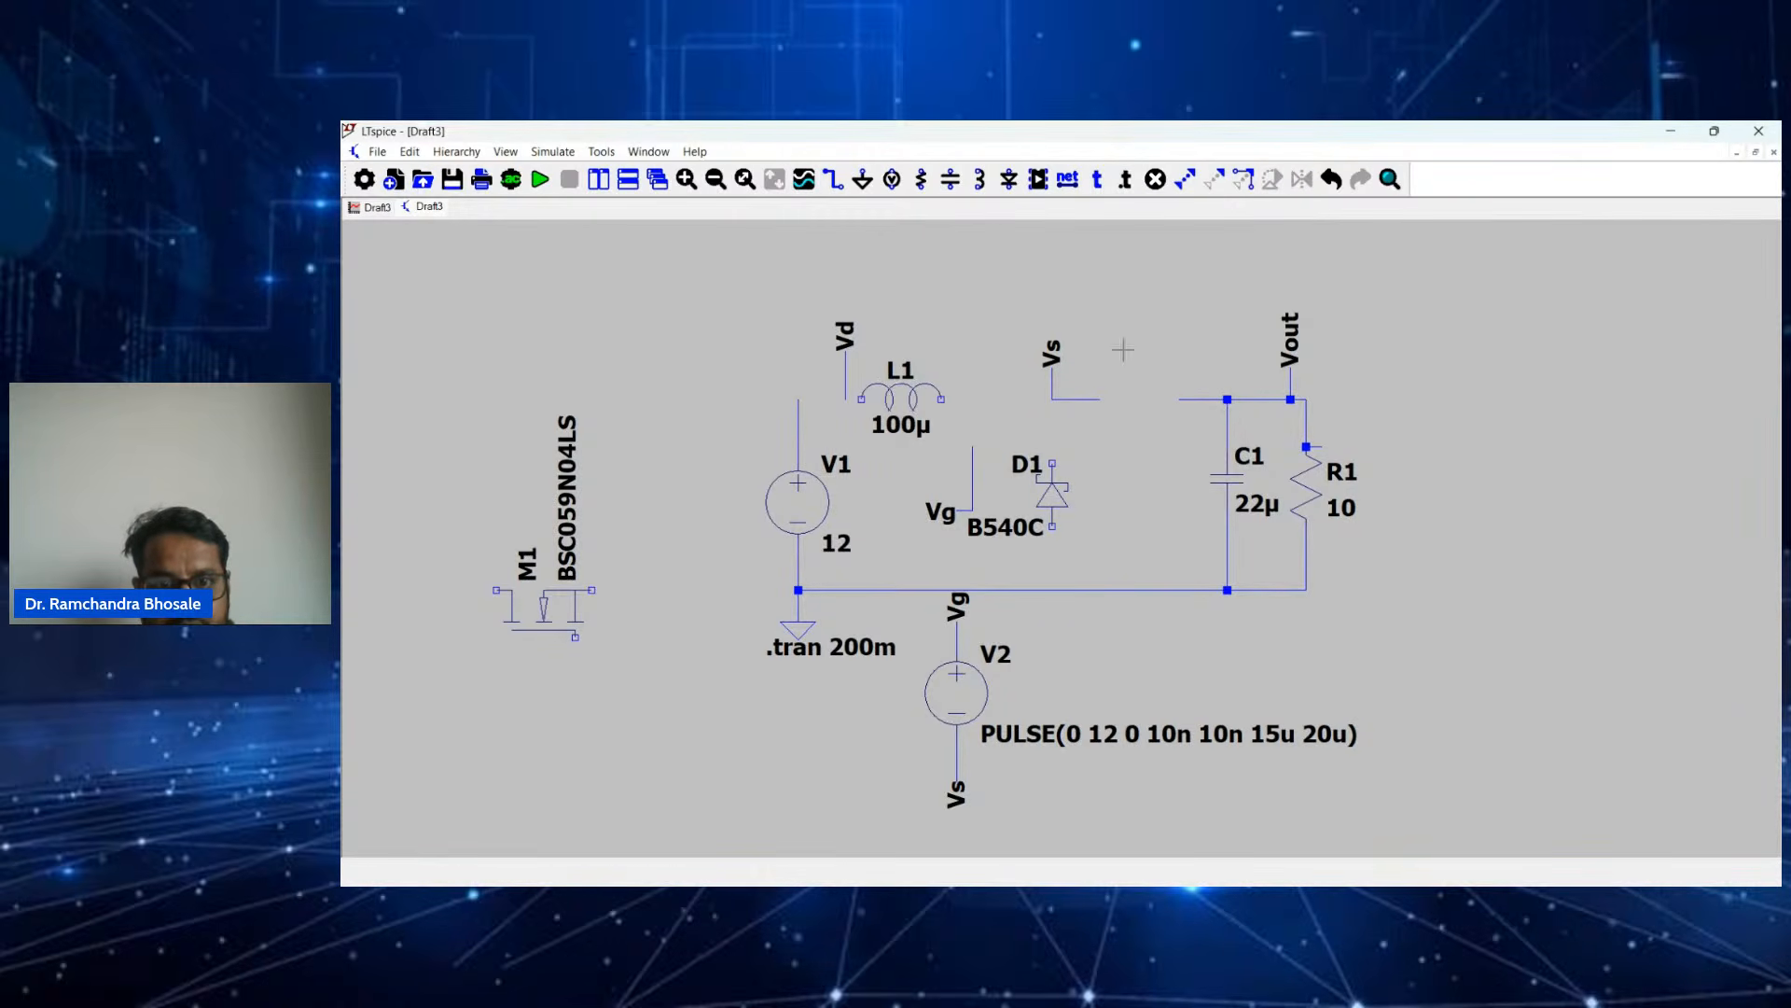
click(835, 181)
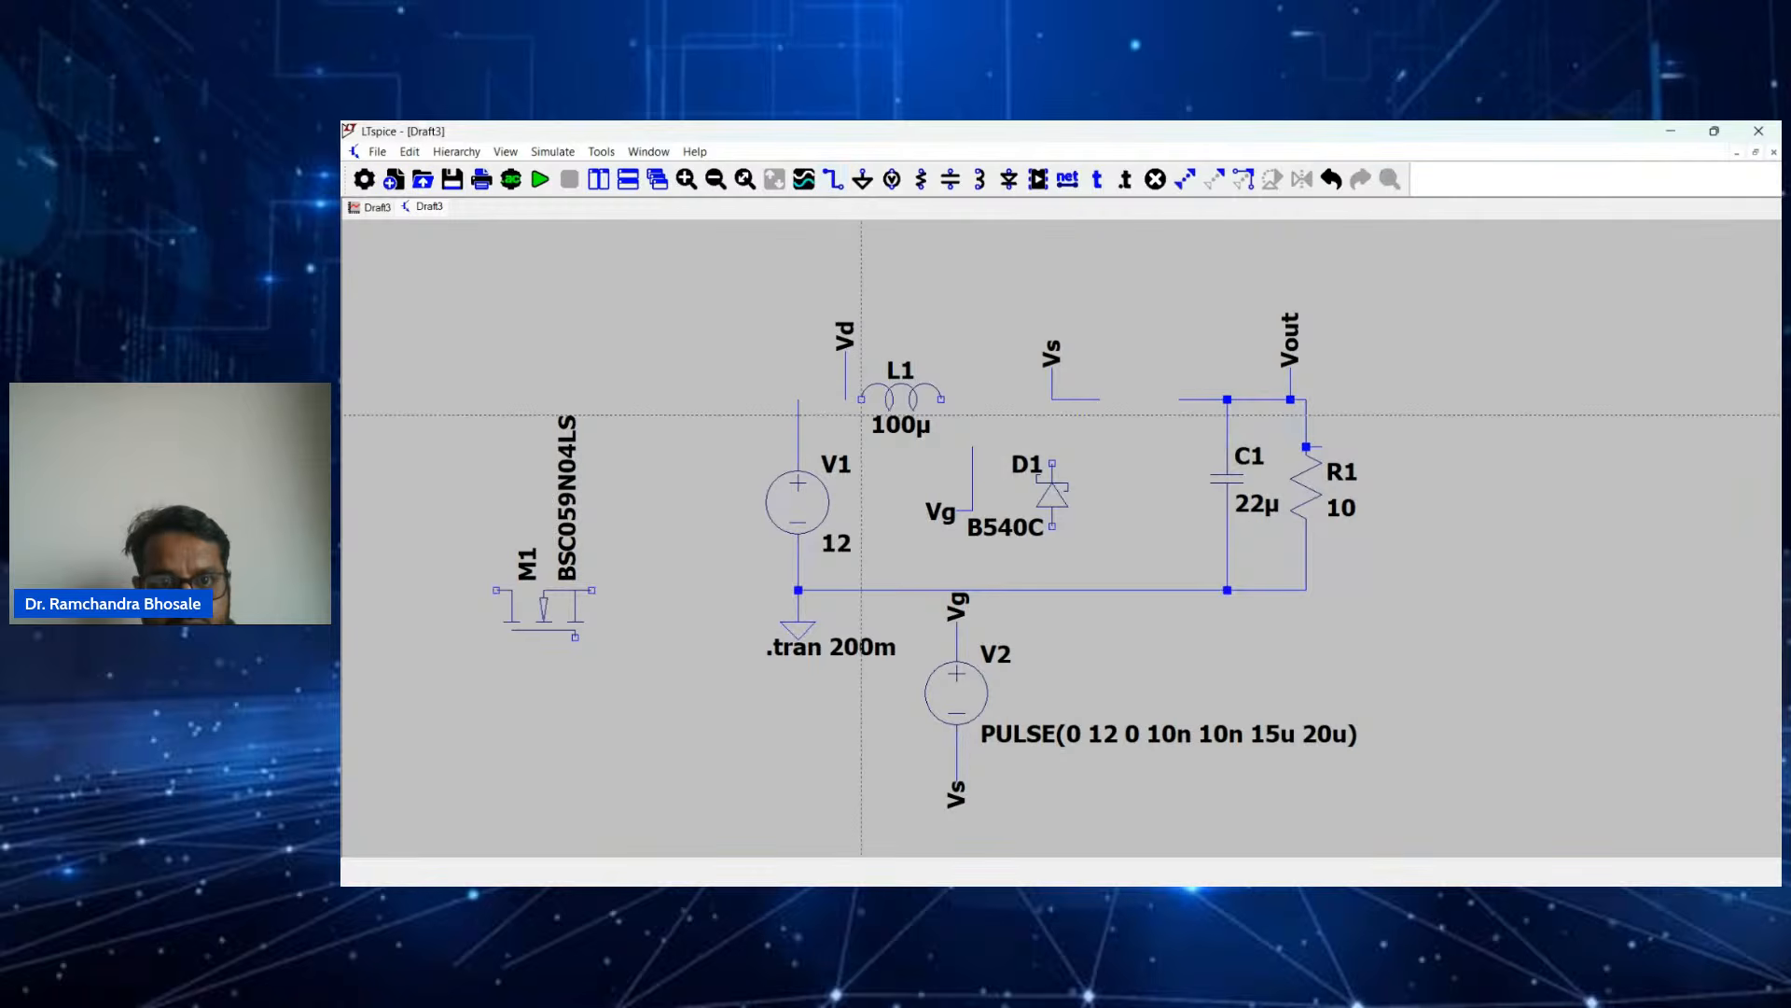
click(861, 399)
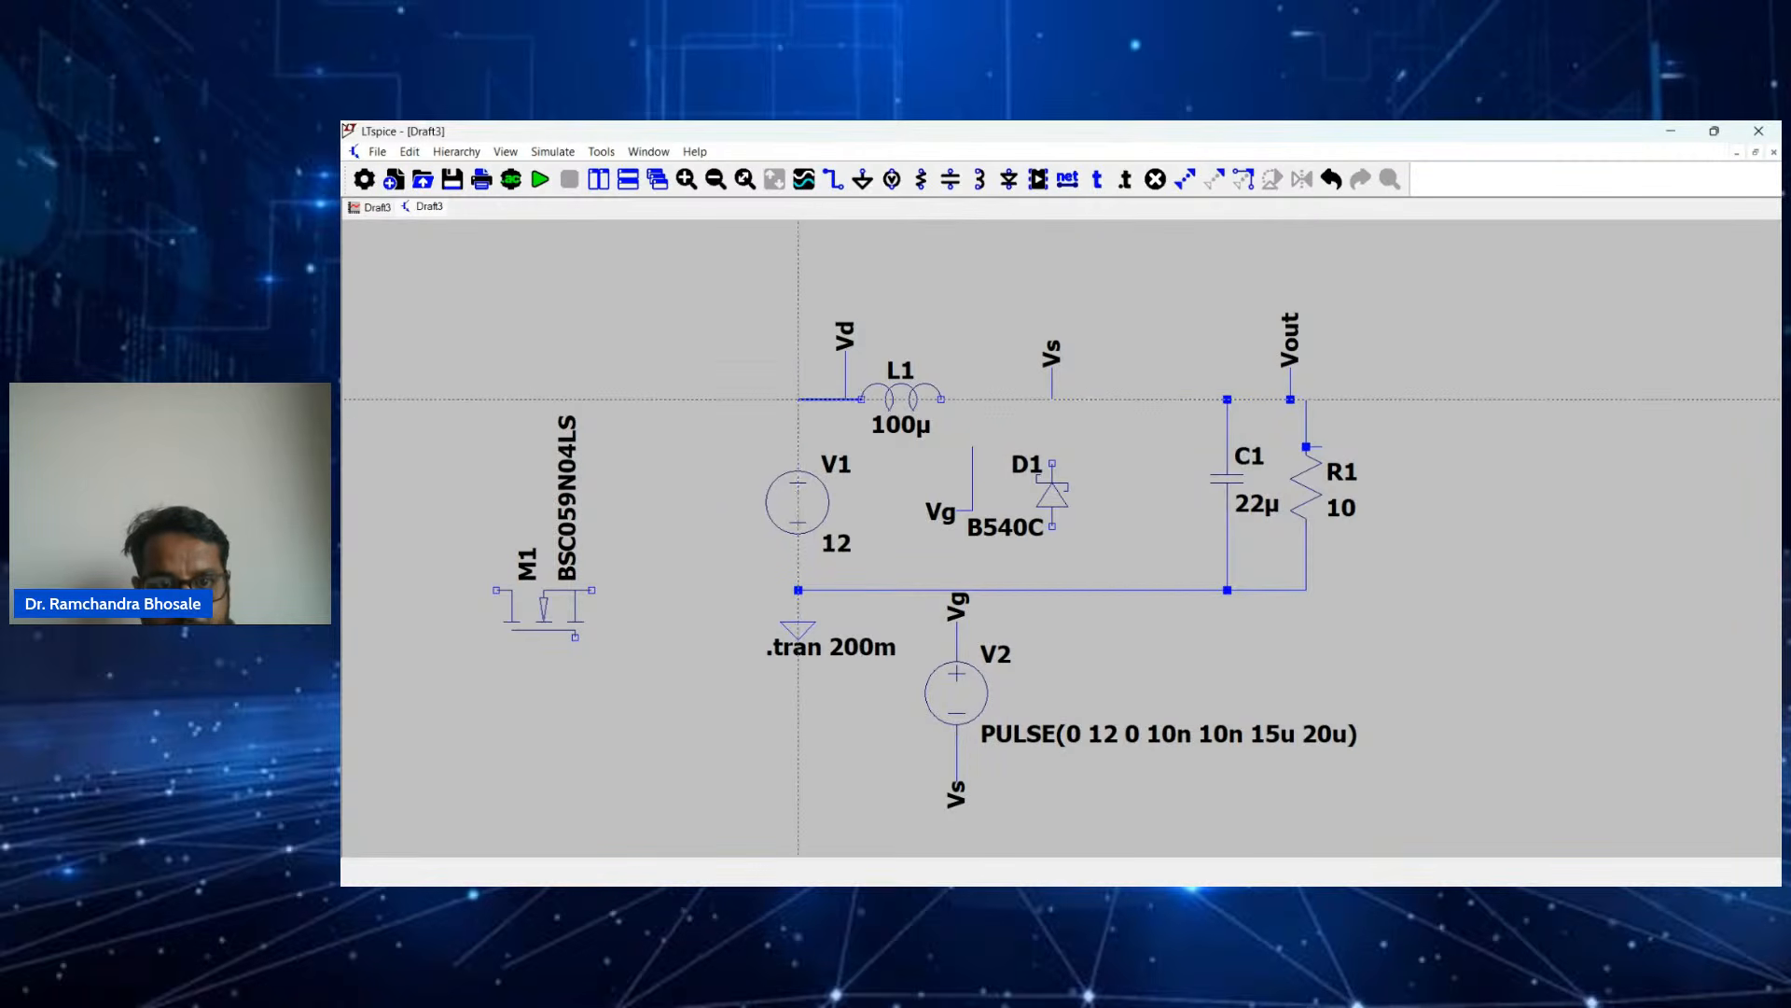
click(798, 399)
key(Escape)
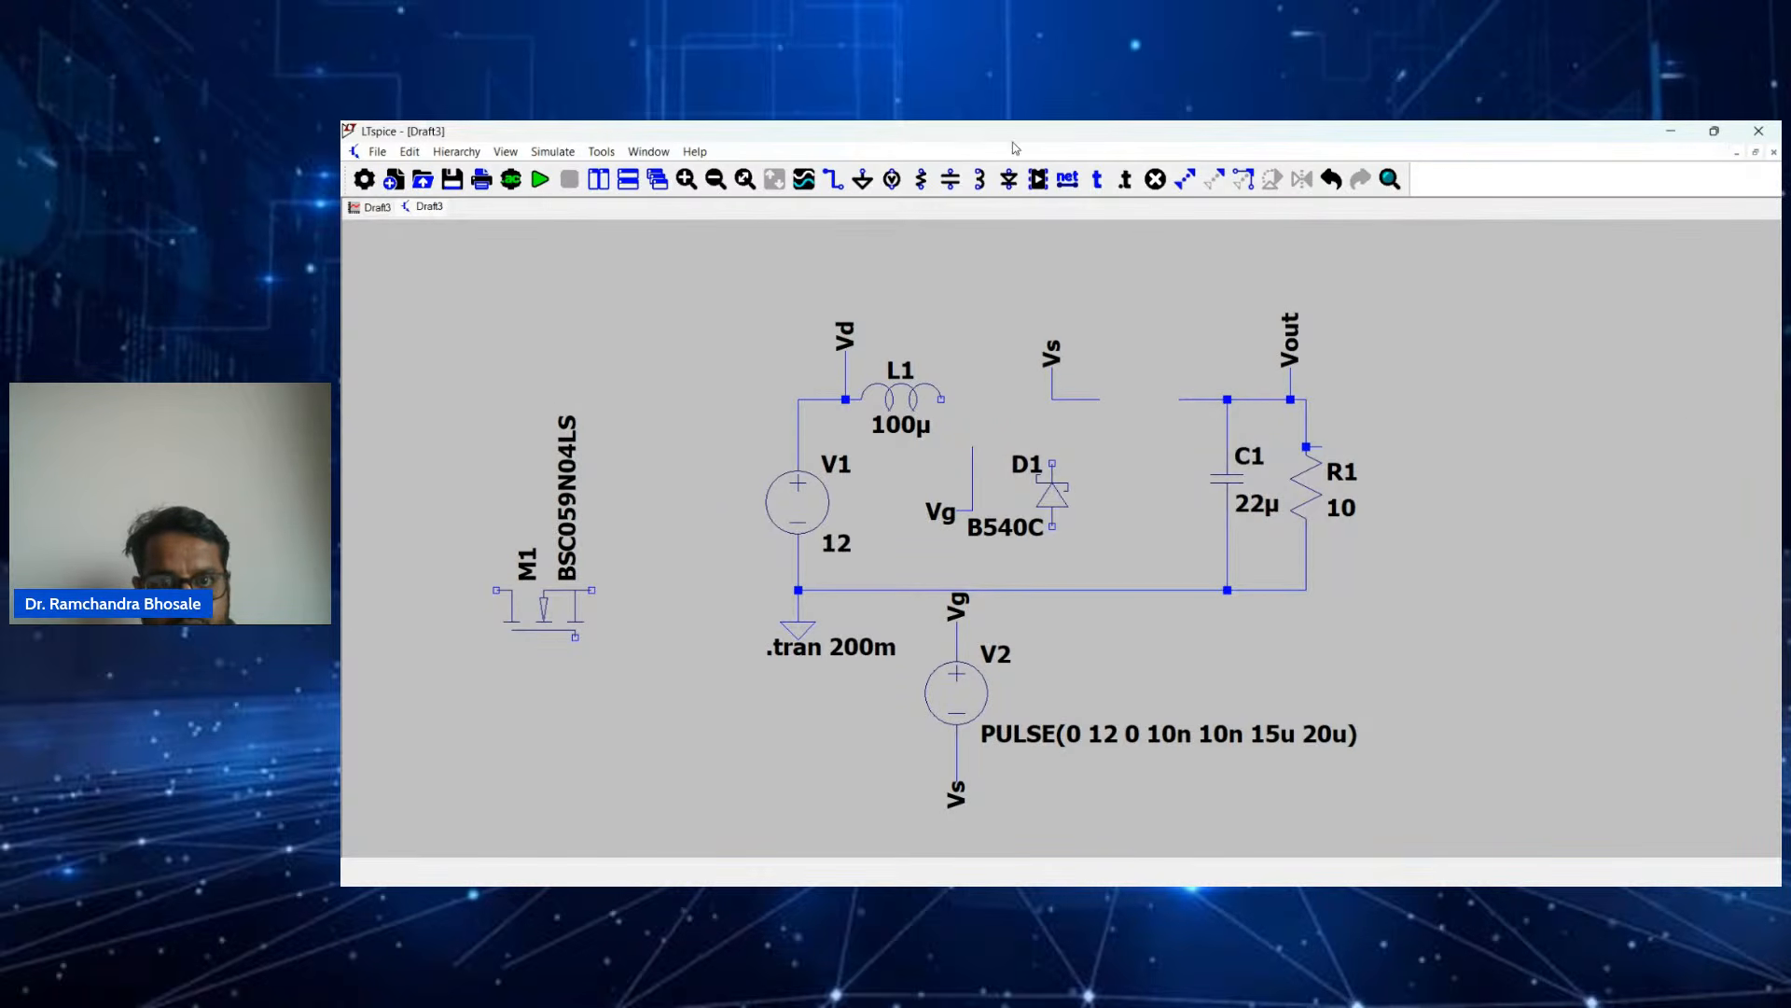
- Delete the wire stub joining the Vd label to the wire between V1 and L1
click(1157, 179)
click(845, 373)
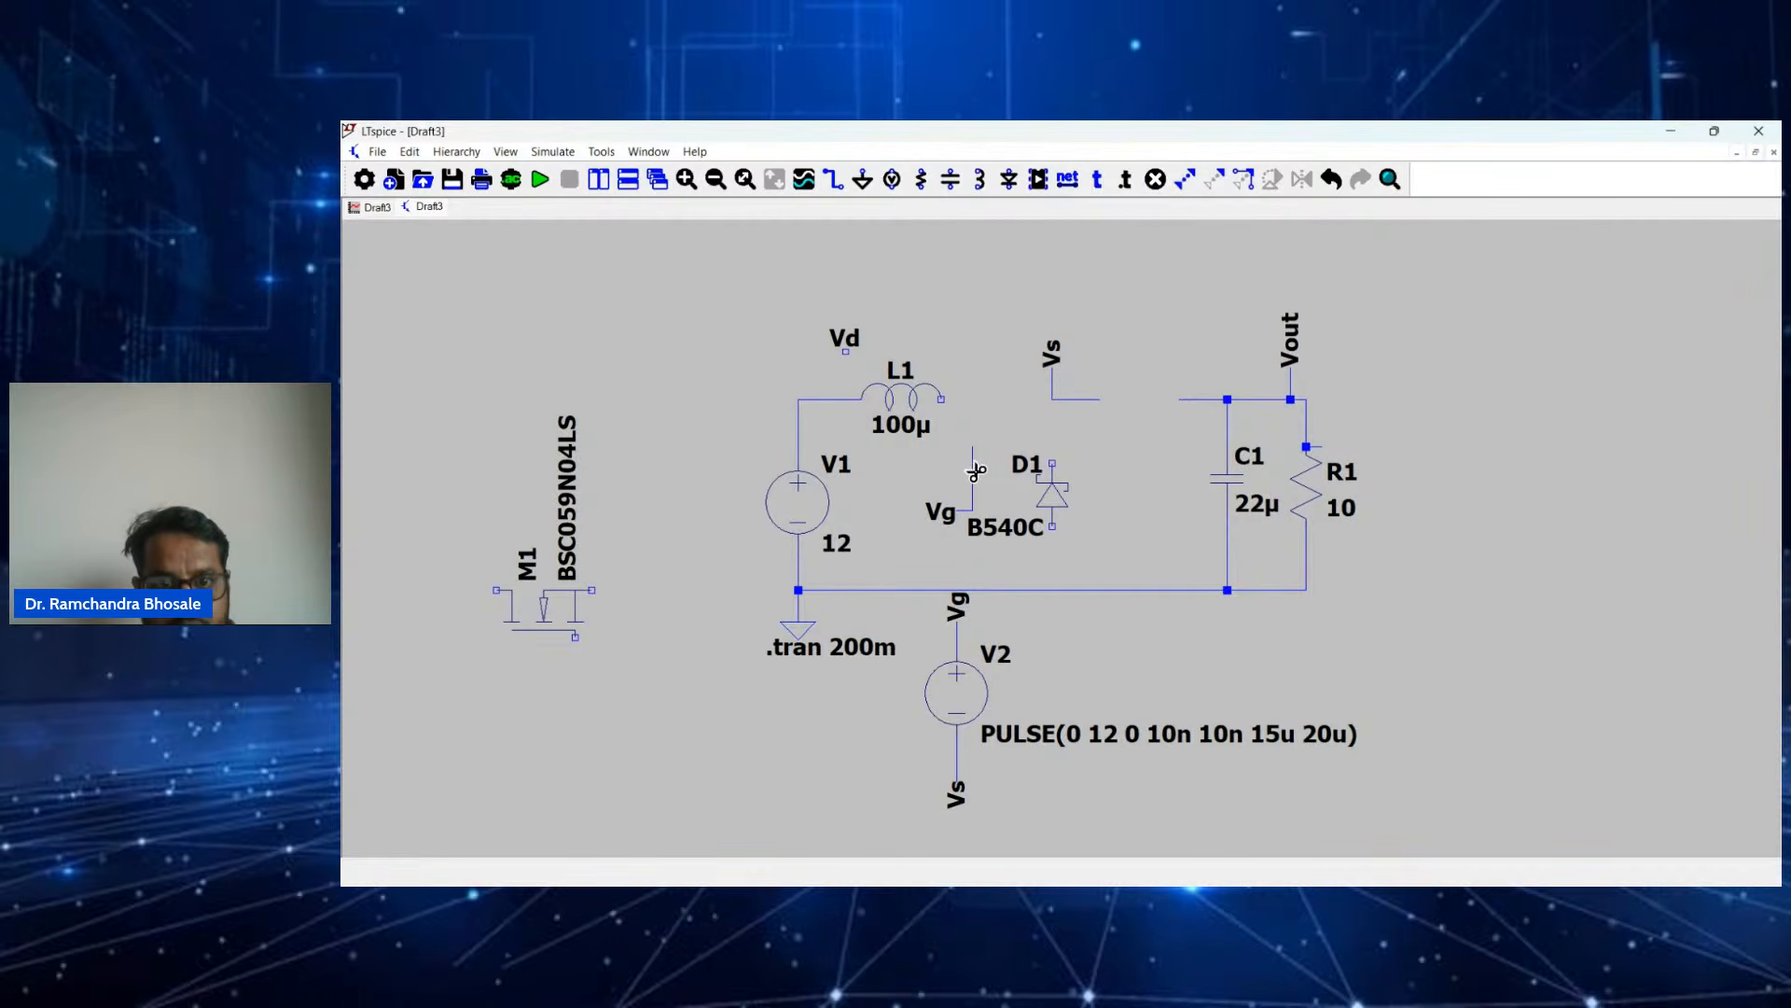
key(Escape)
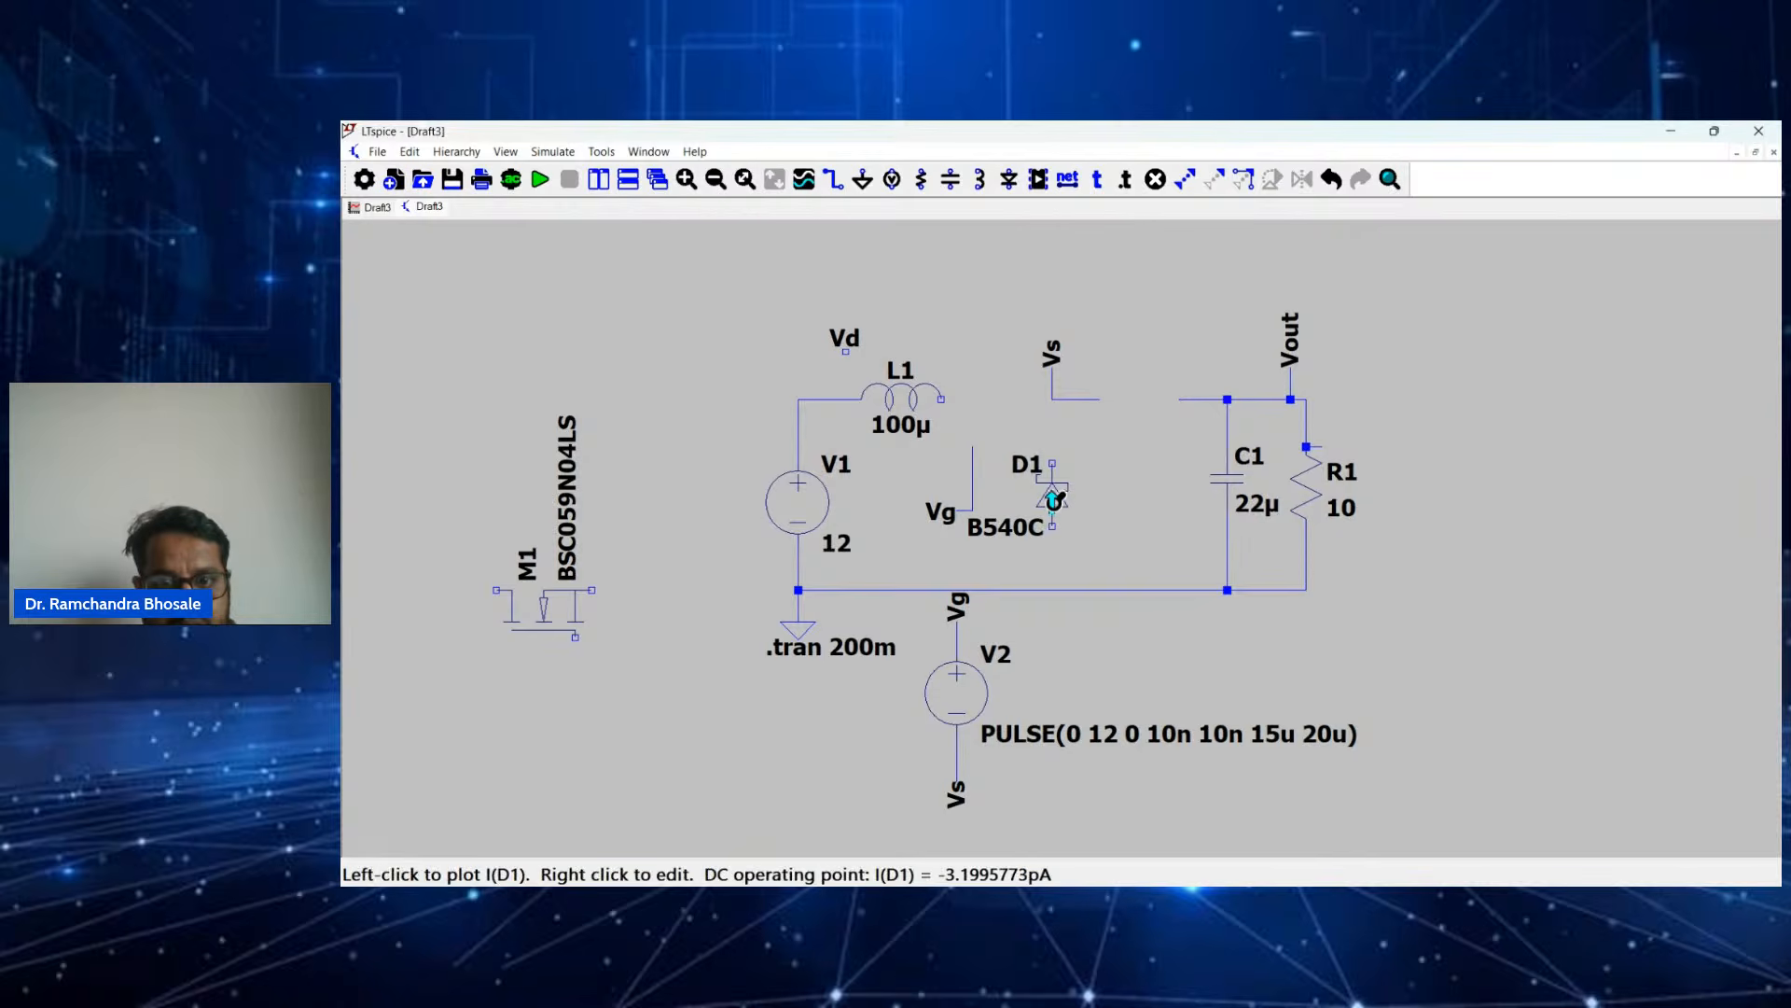
- Rotate diode D1 to horizontal, place it in L1's former position with its cathode towards C1, and wire its anode to Vs
click(1213, 181)
click(1065, 516)
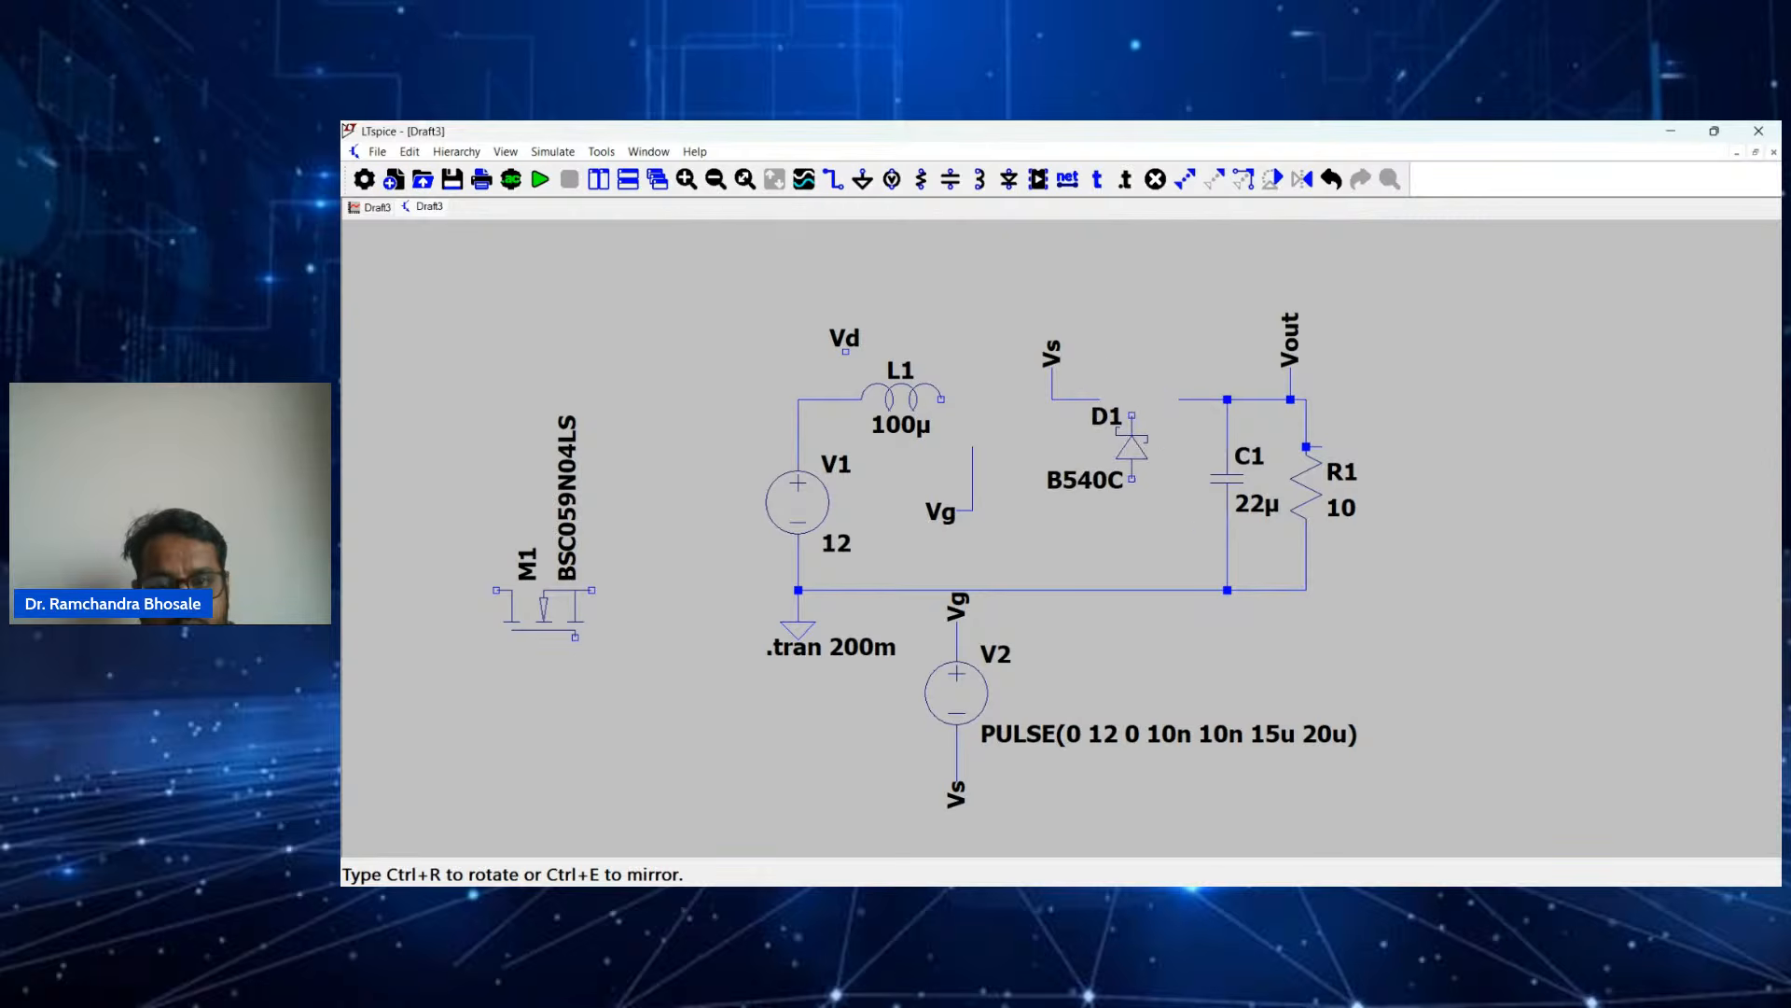
key(ctrl+r)
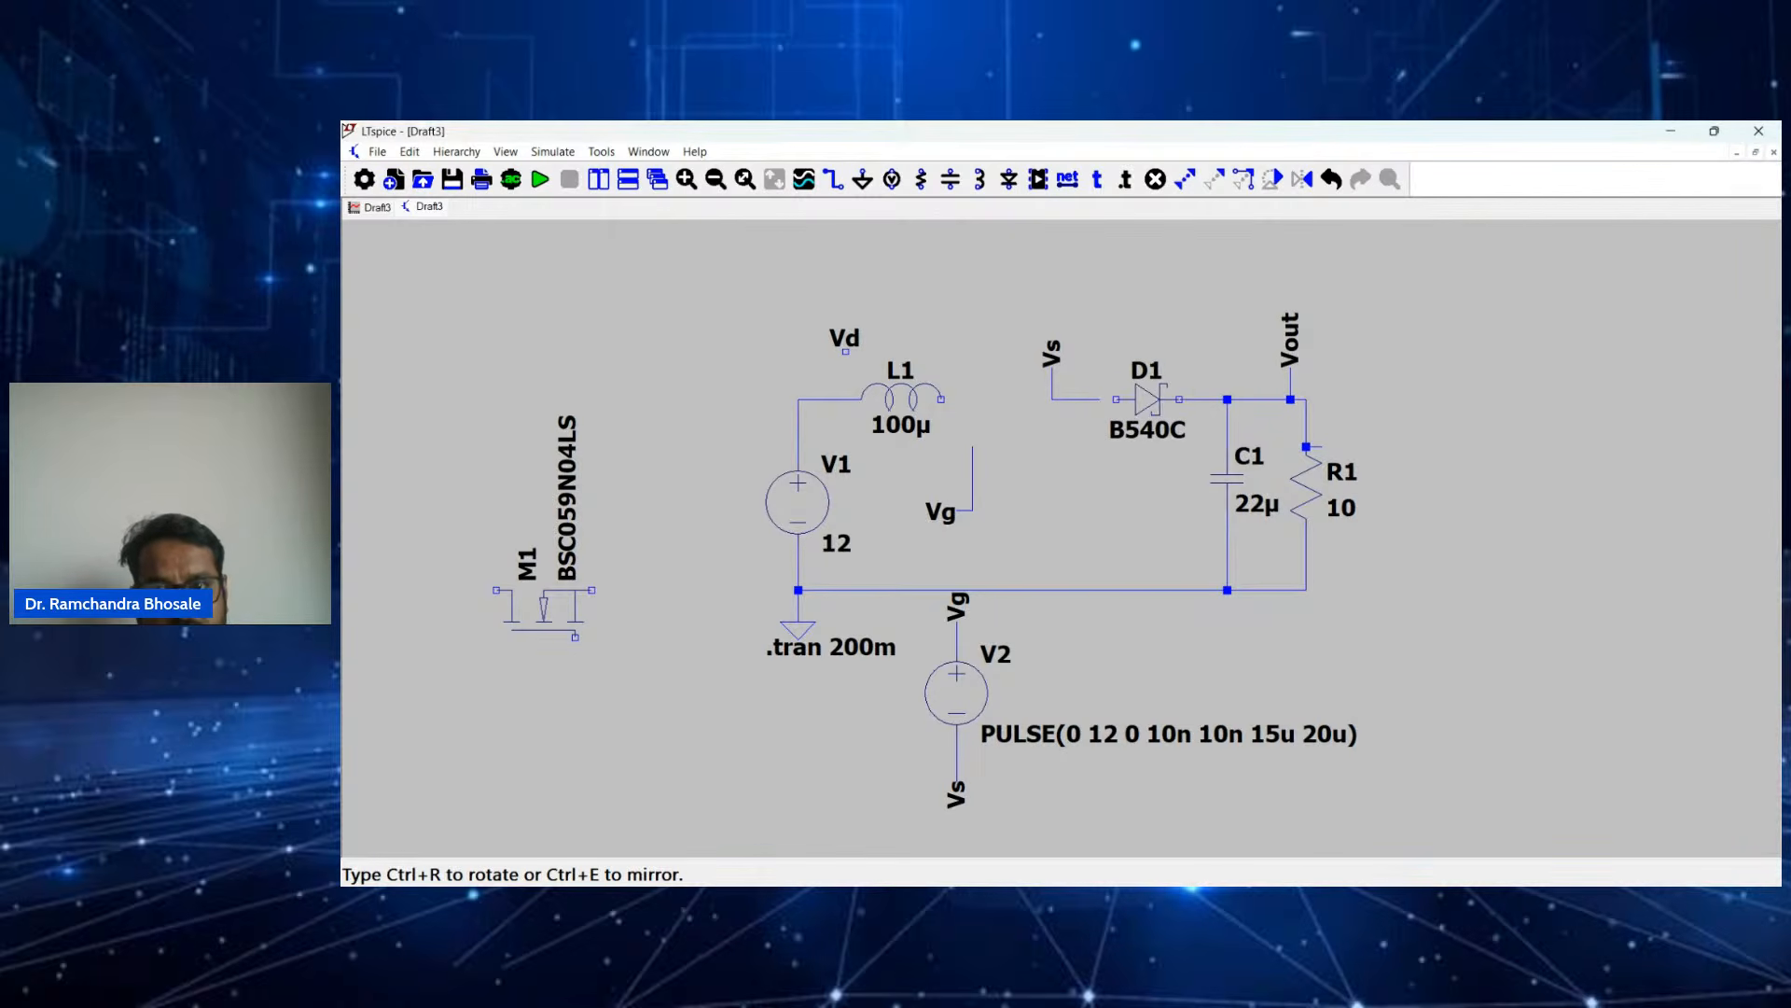
click(1148, 400)
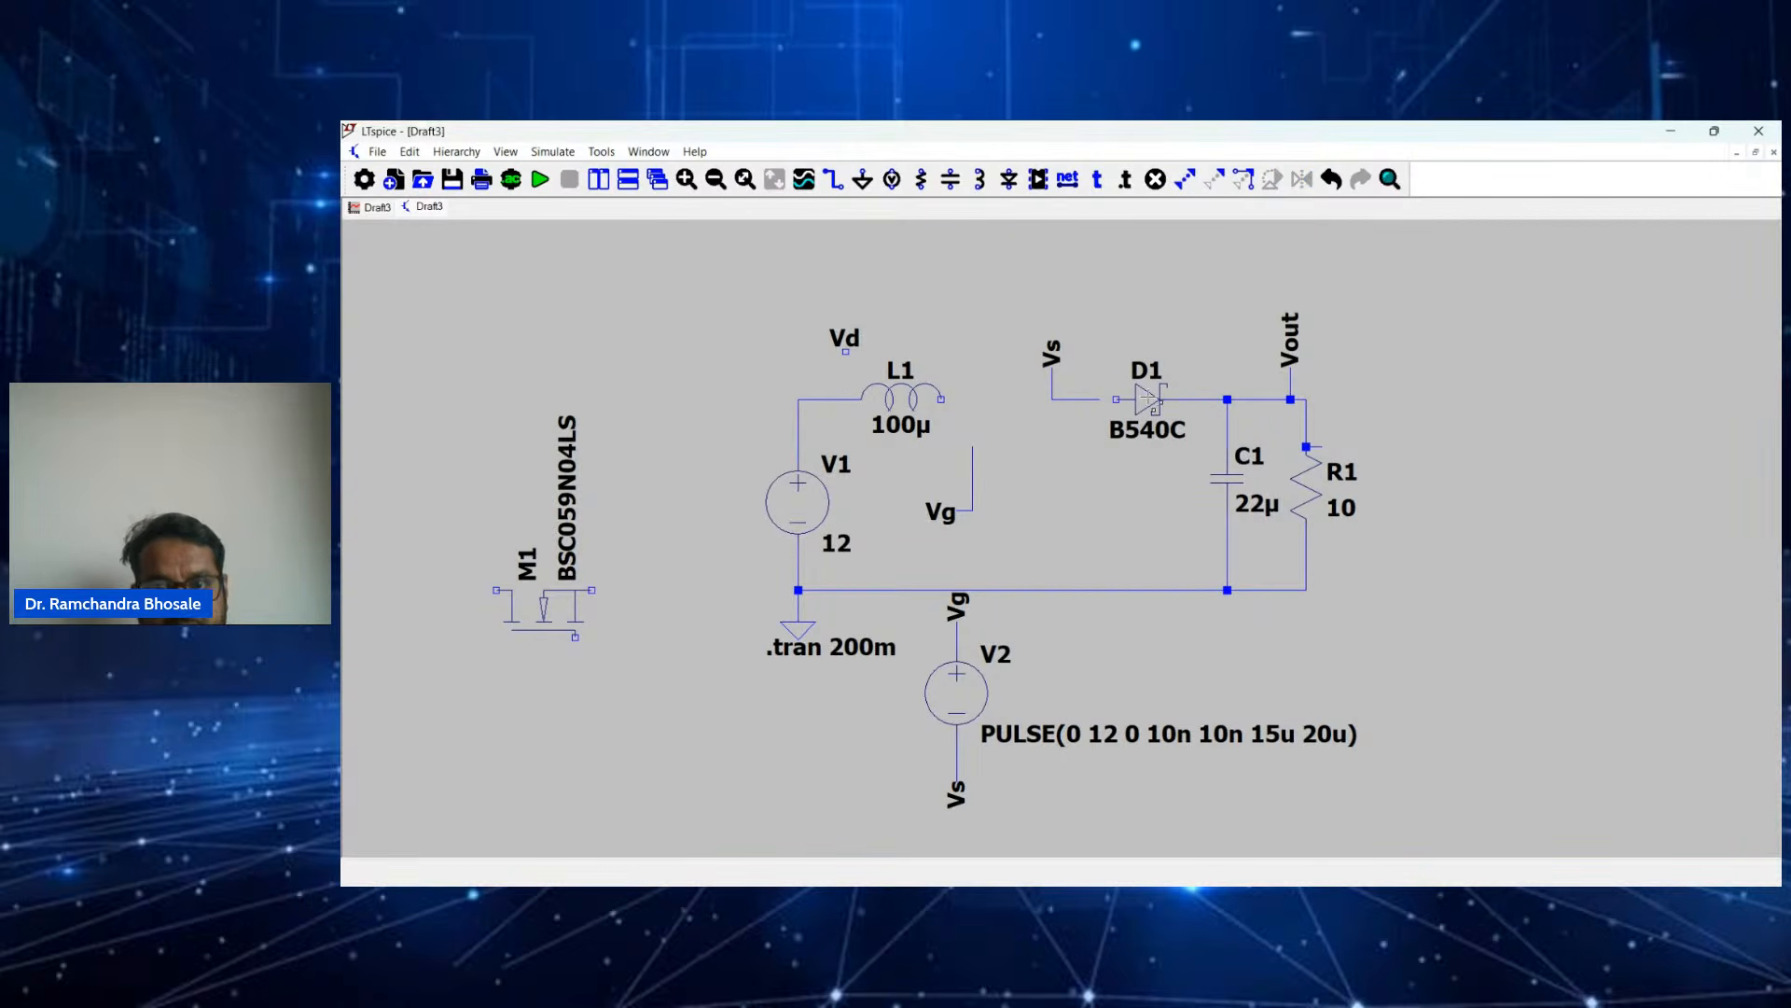
click(833, 182)
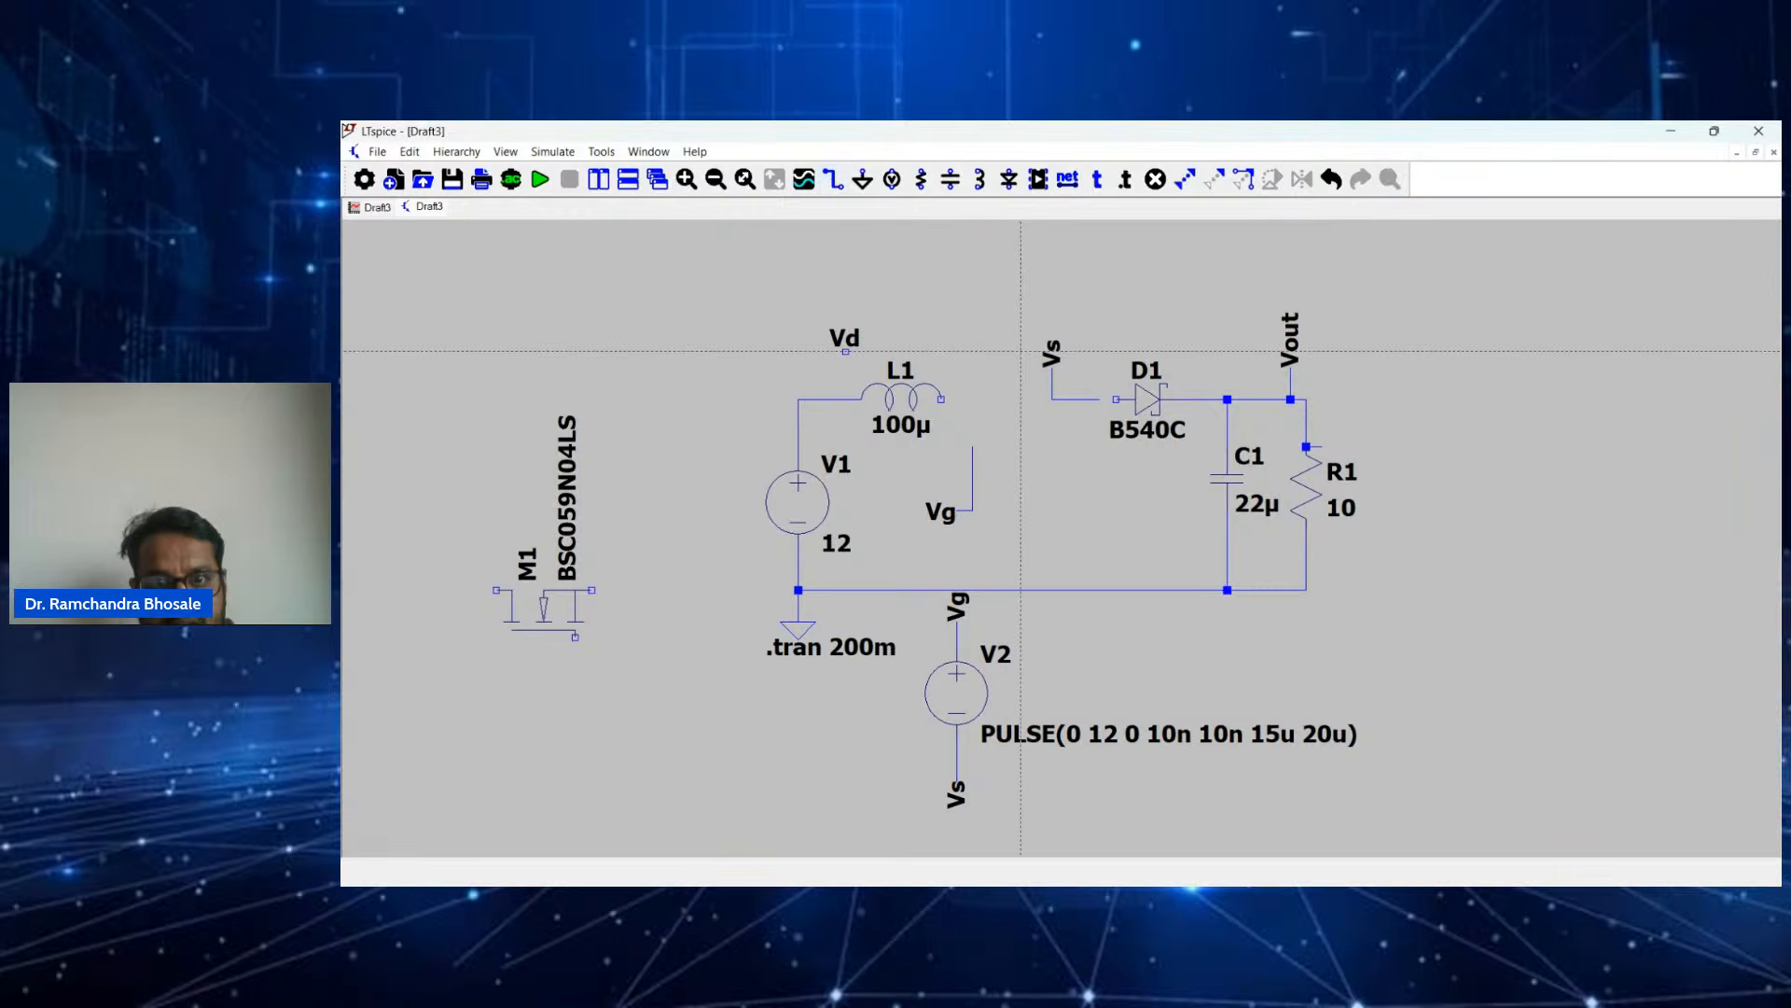
click(1116, 399)
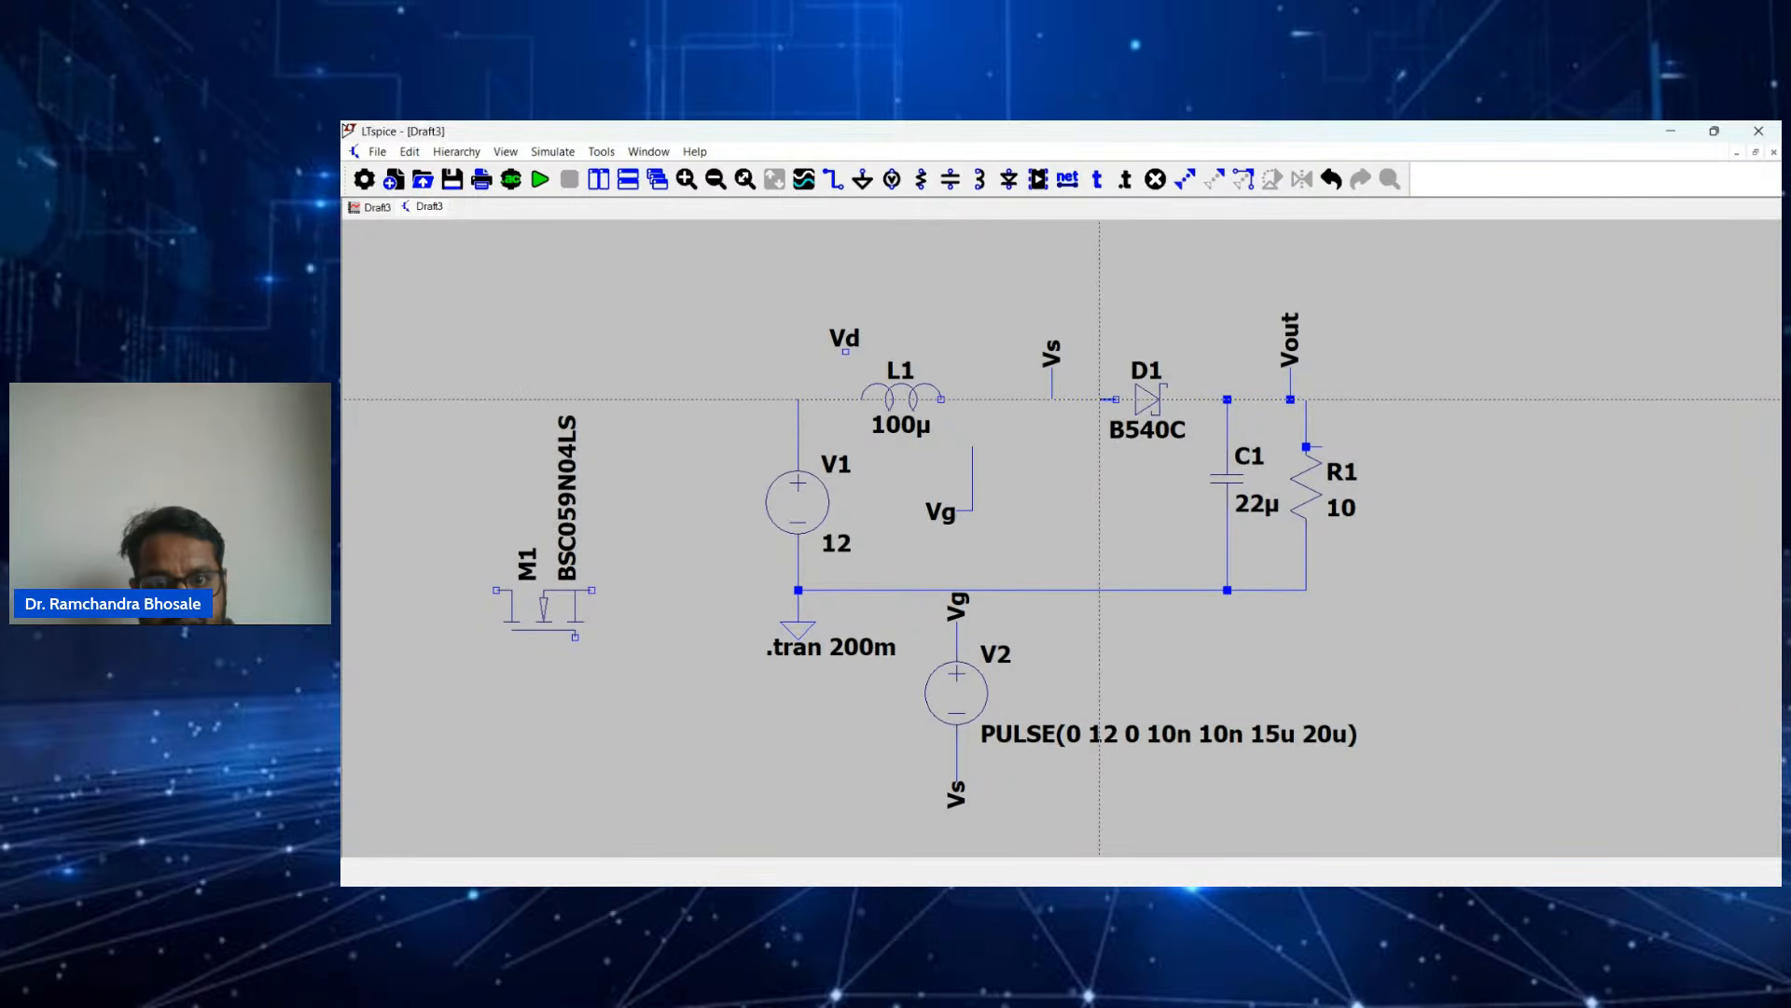
click(1051, 399)
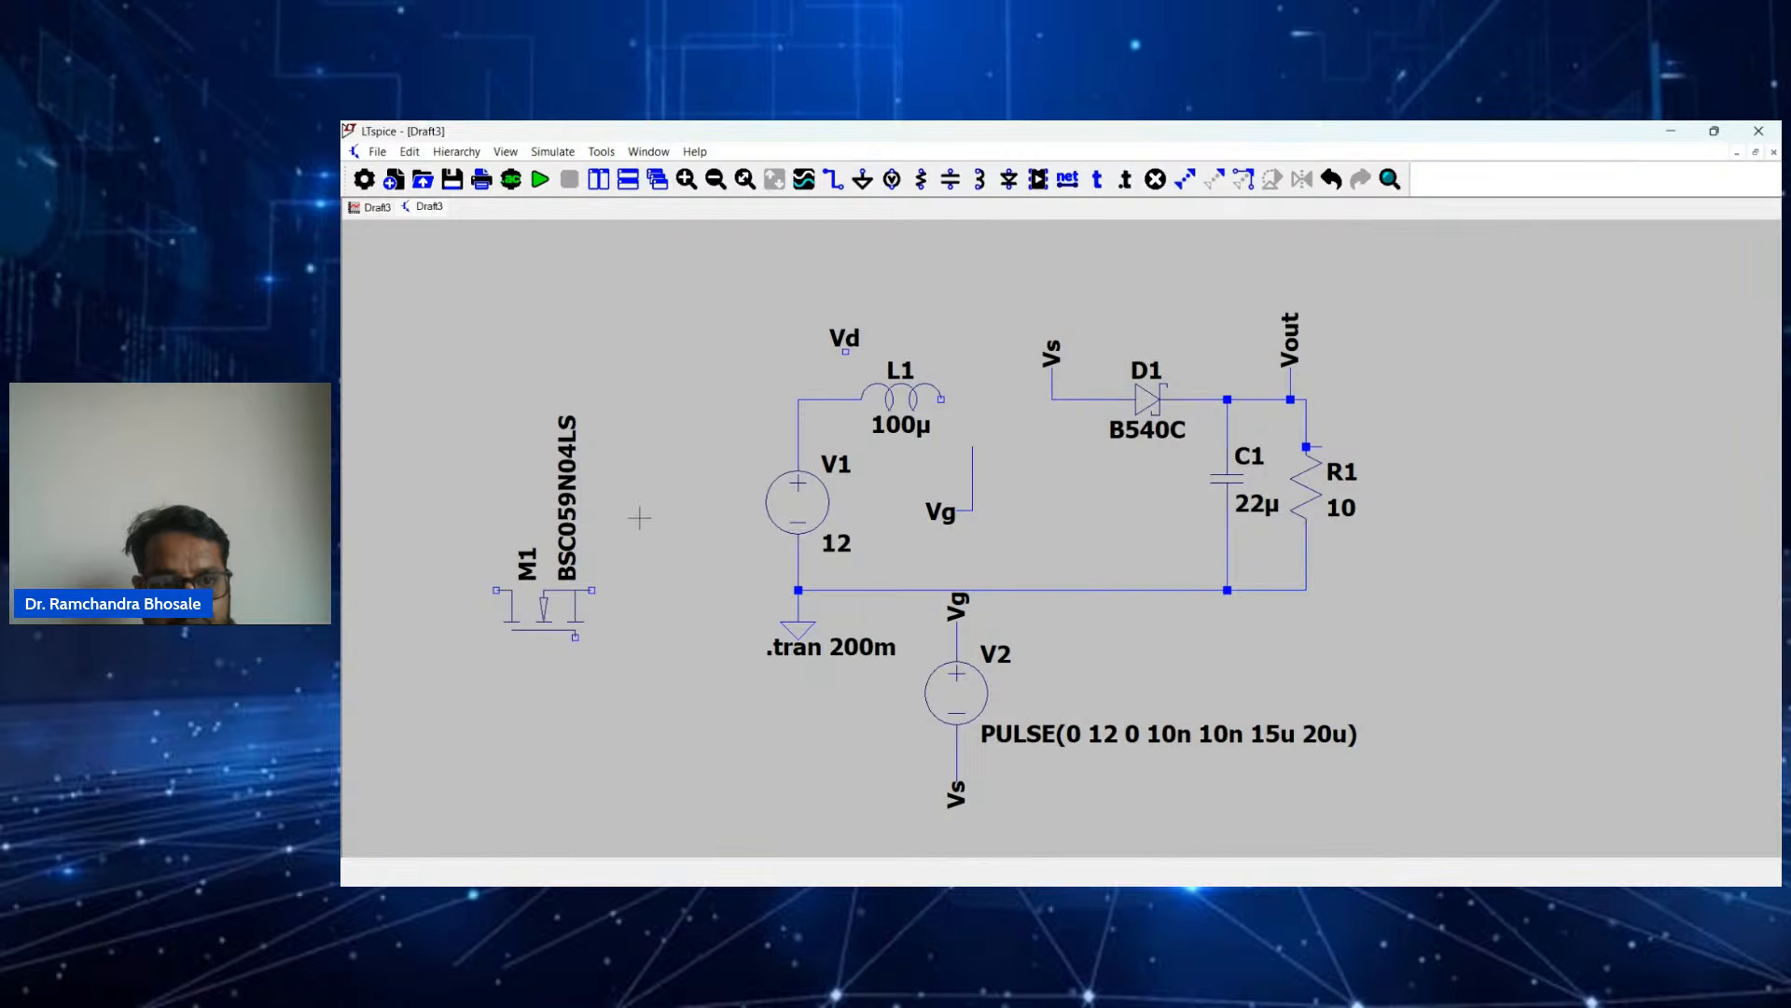
- Rotate MOSFET M1 upright and place it below the Vs node, with its drain facing the node and its source the ground rail
scroll(579, 578, up, 2)
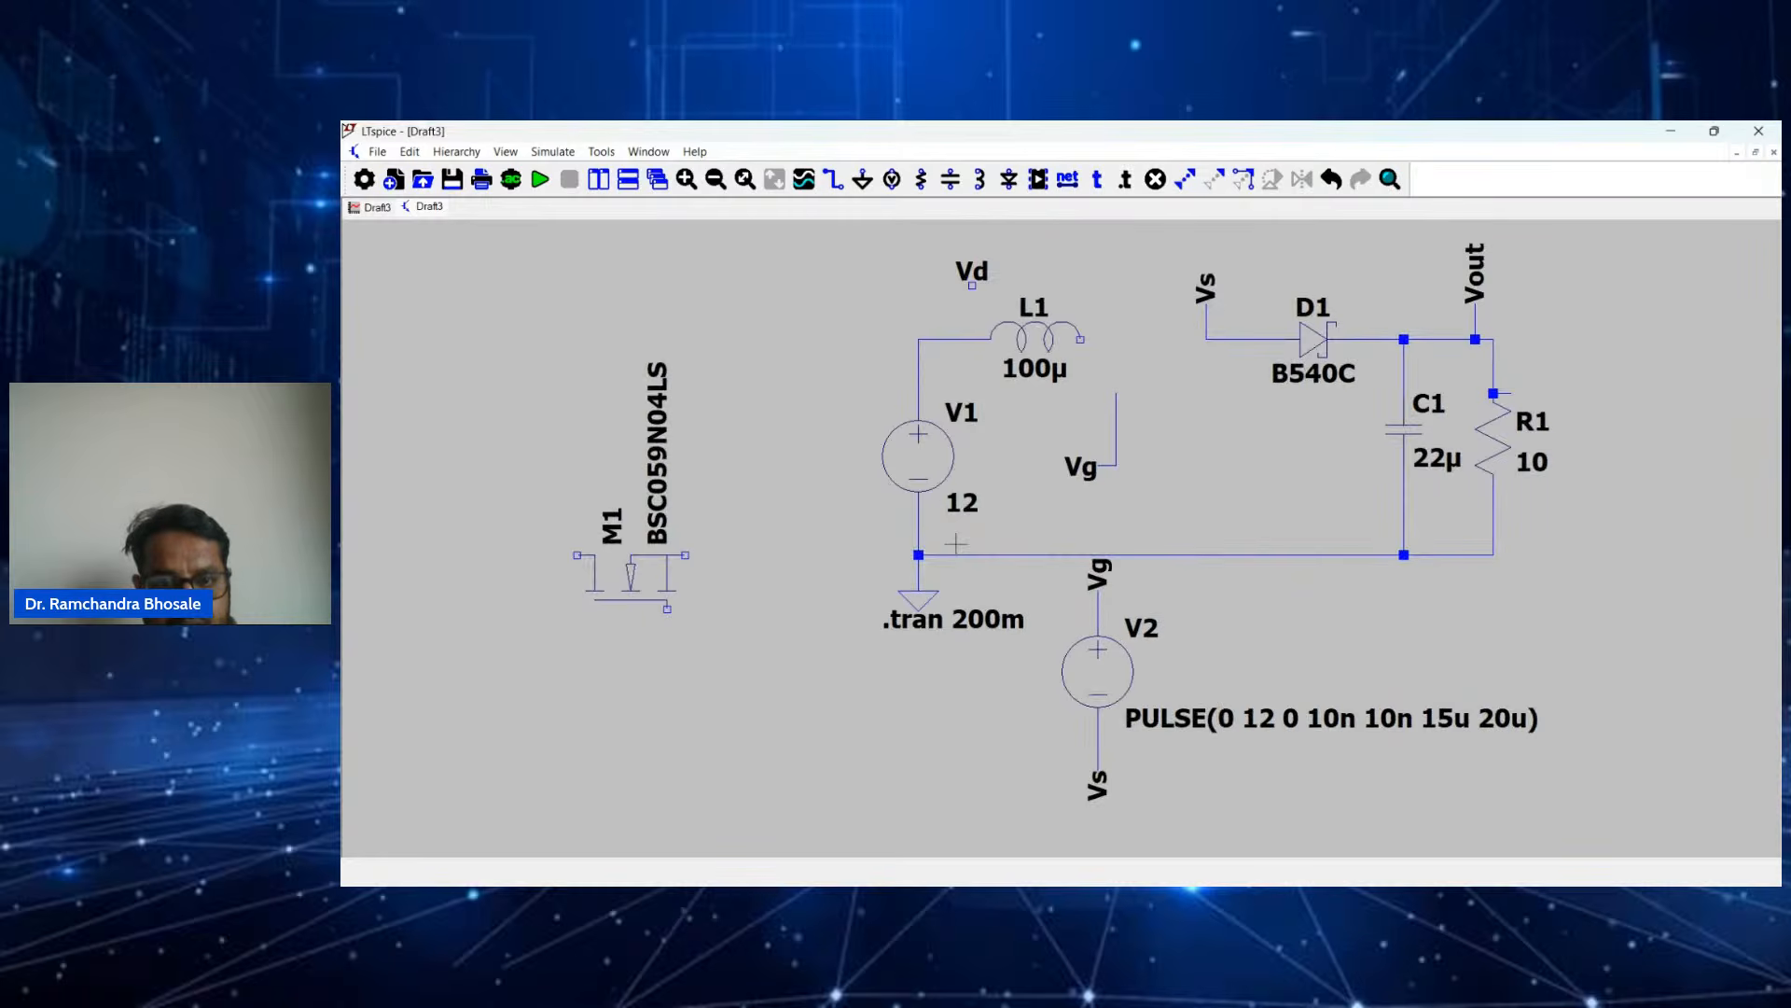
drag(629, 582, 767, 562)
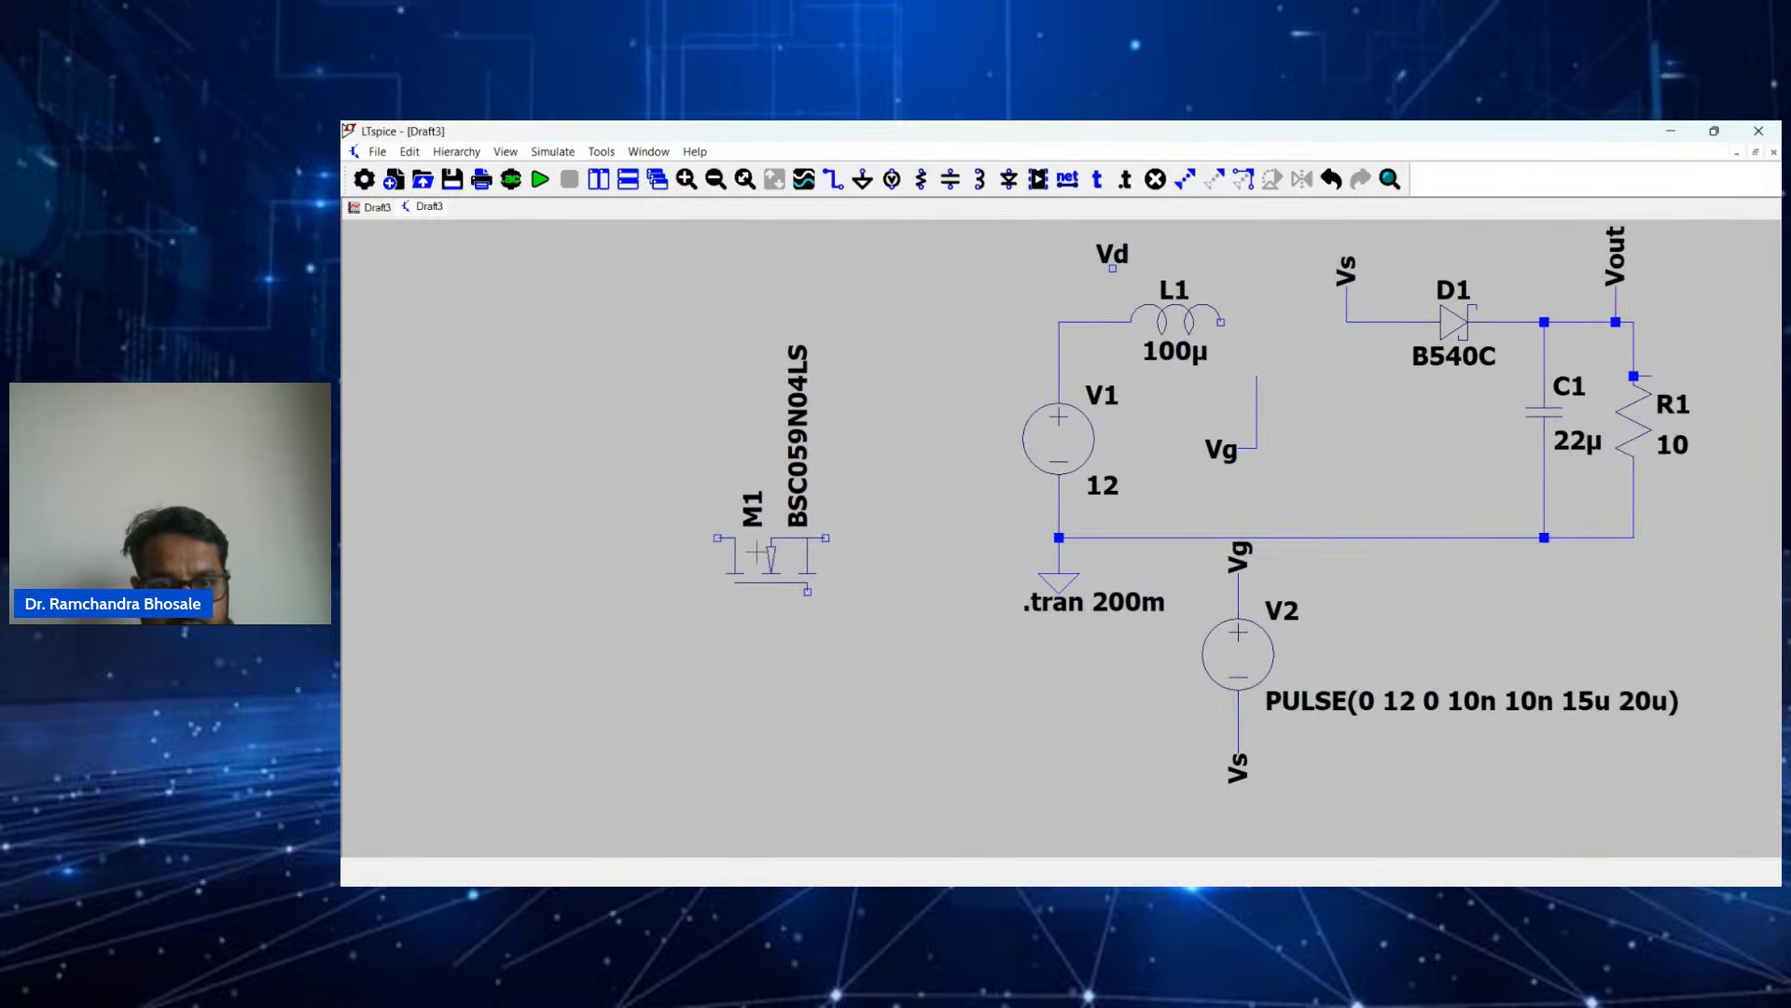
key(space)
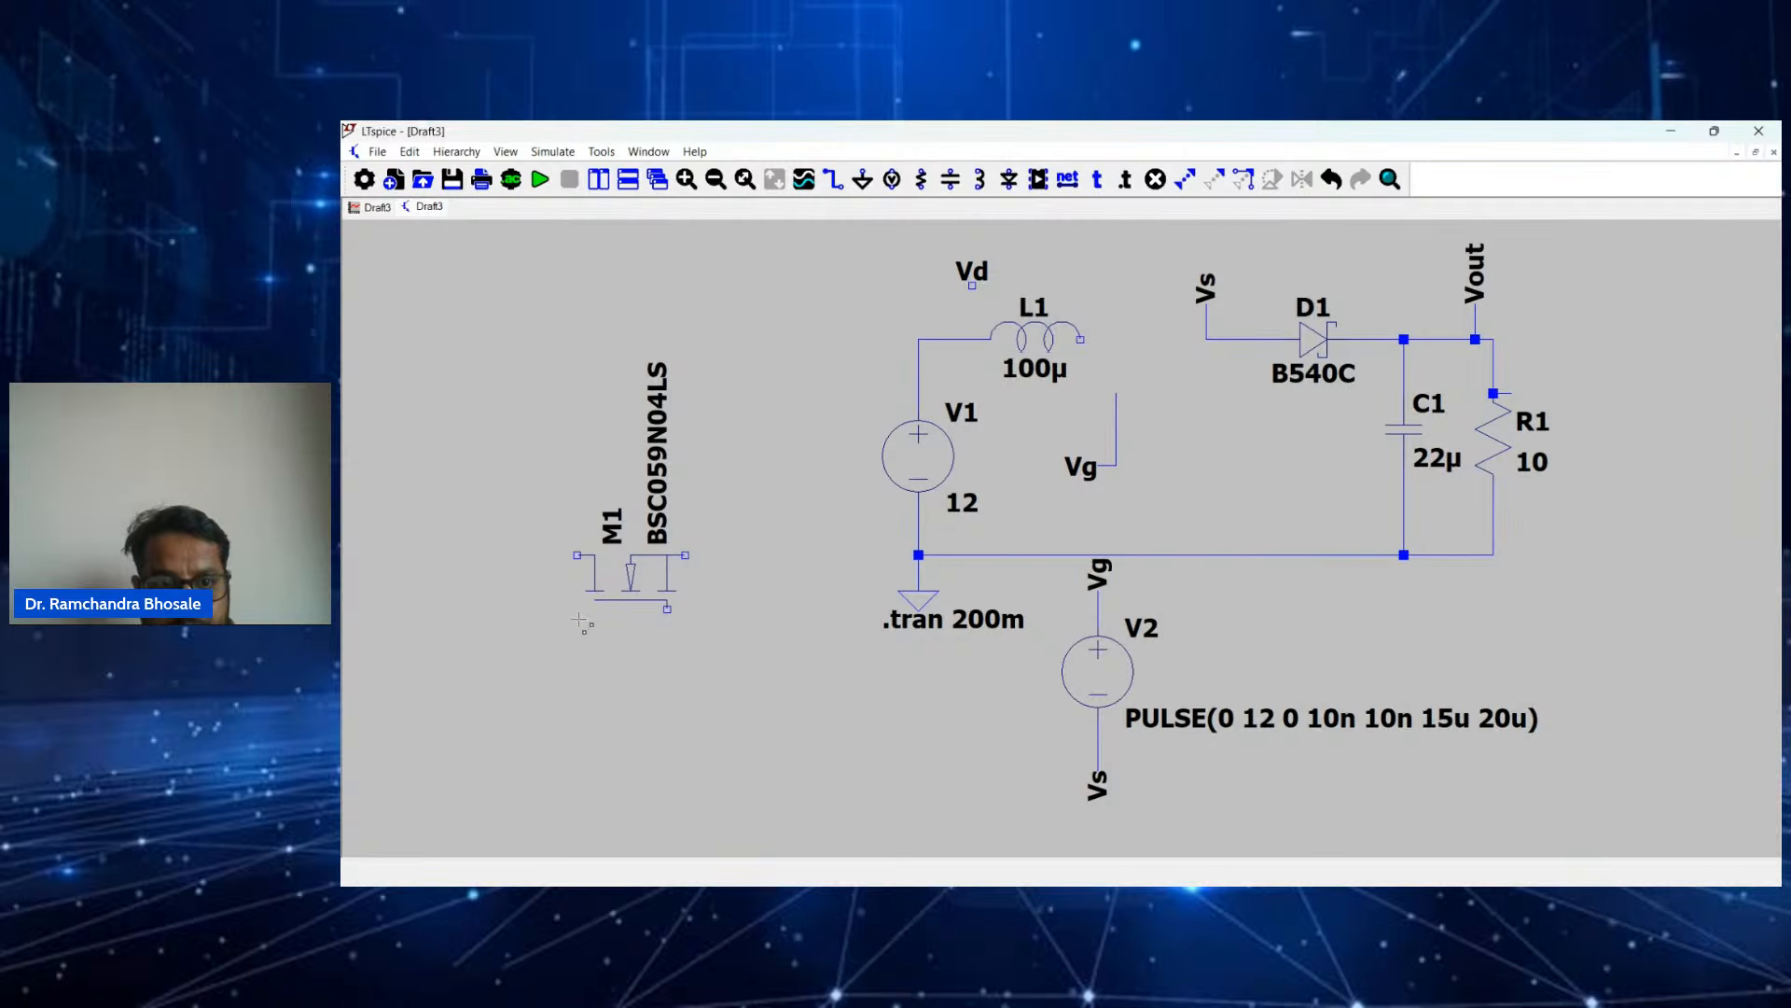
click(622, 597)
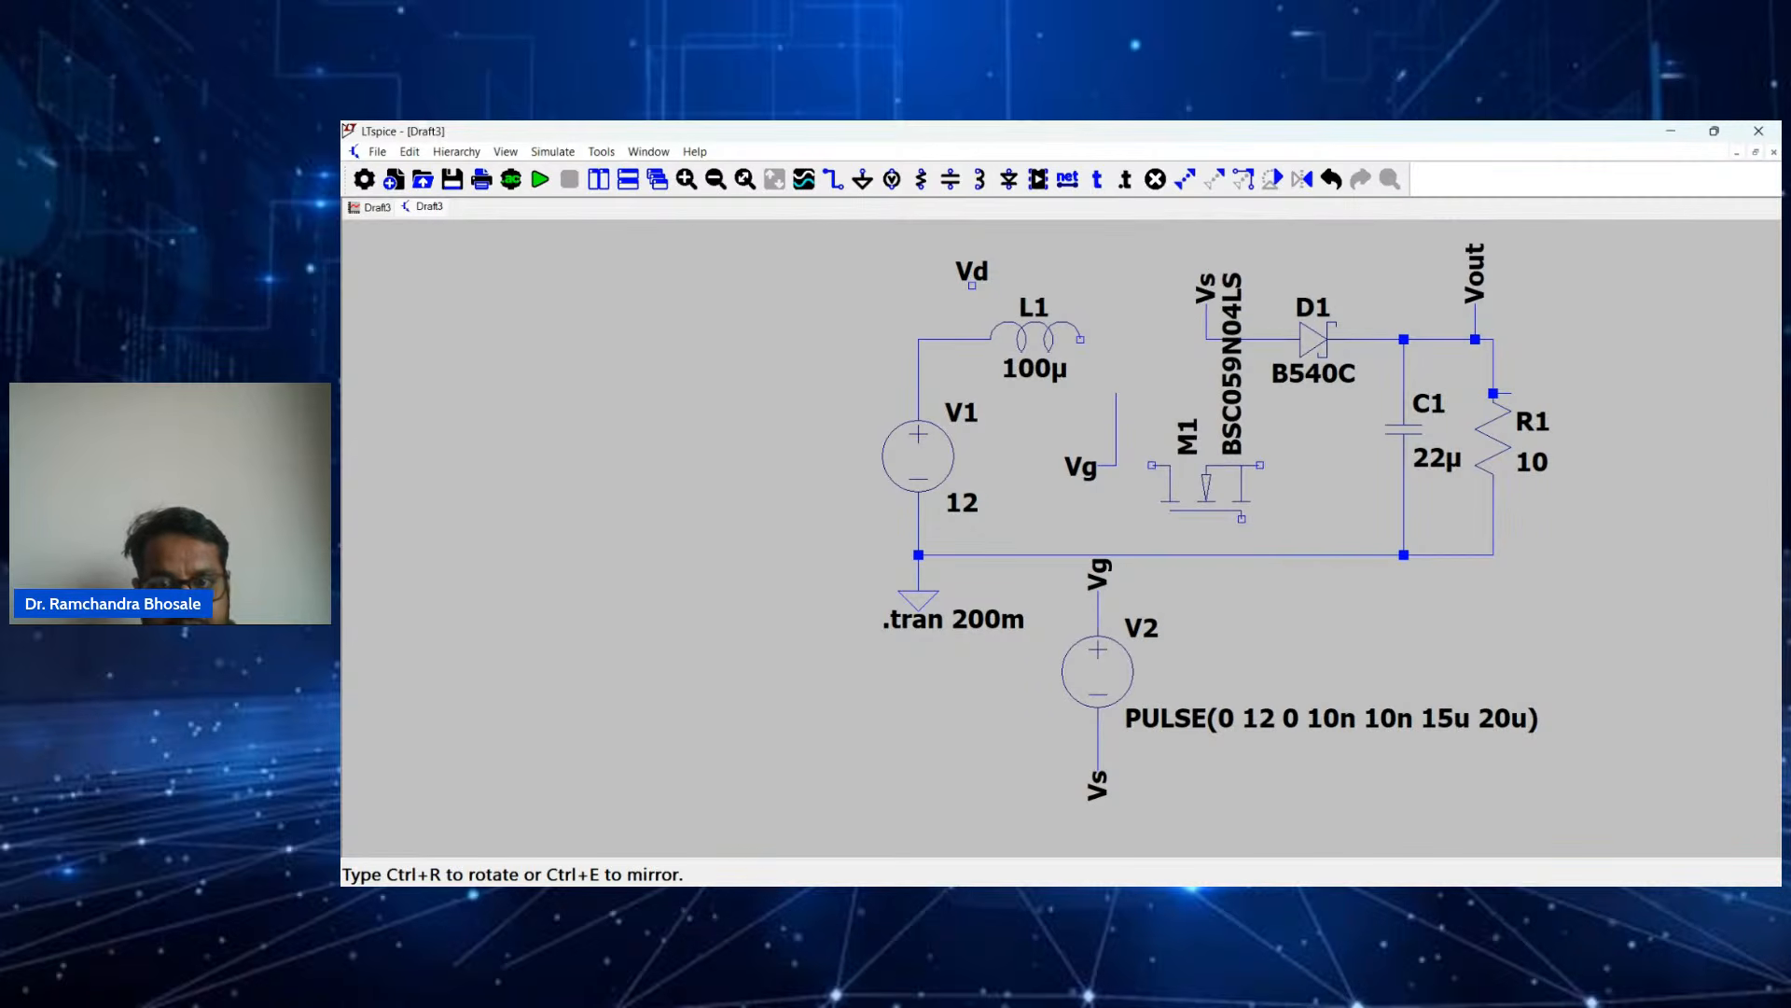
key(ctrl+r)
key(ctrl+r)
key(ctrl+r)
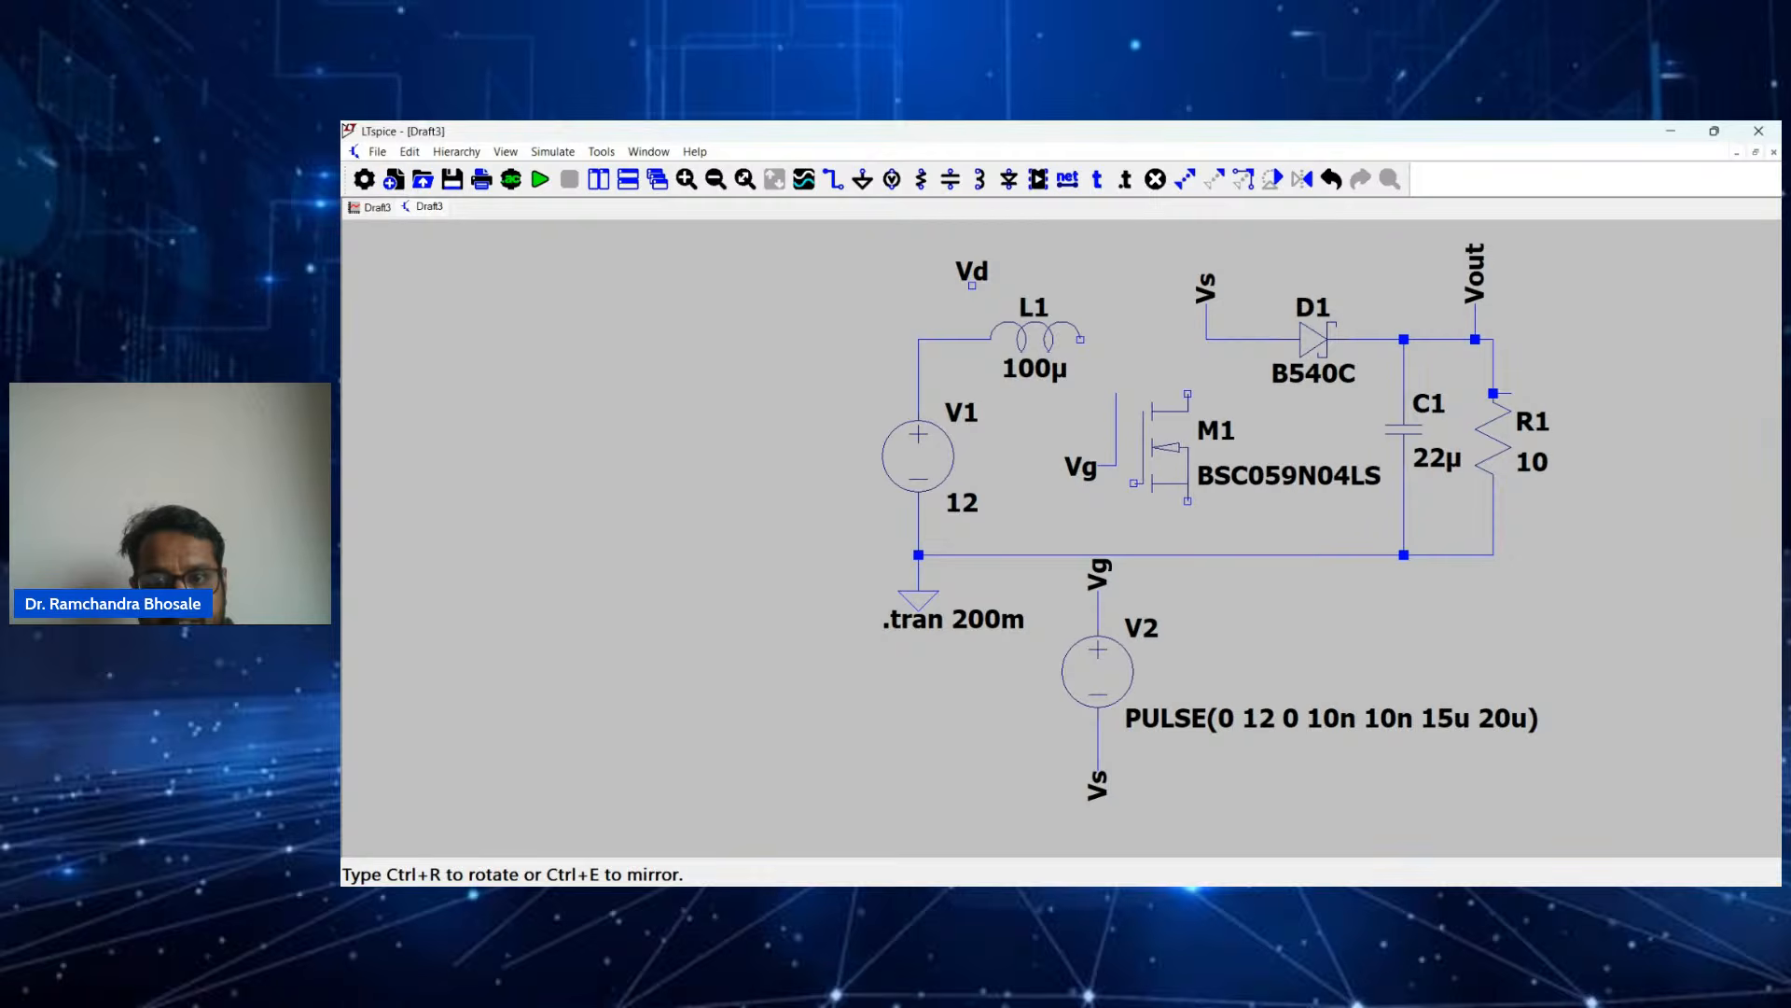
click(1168, 428)
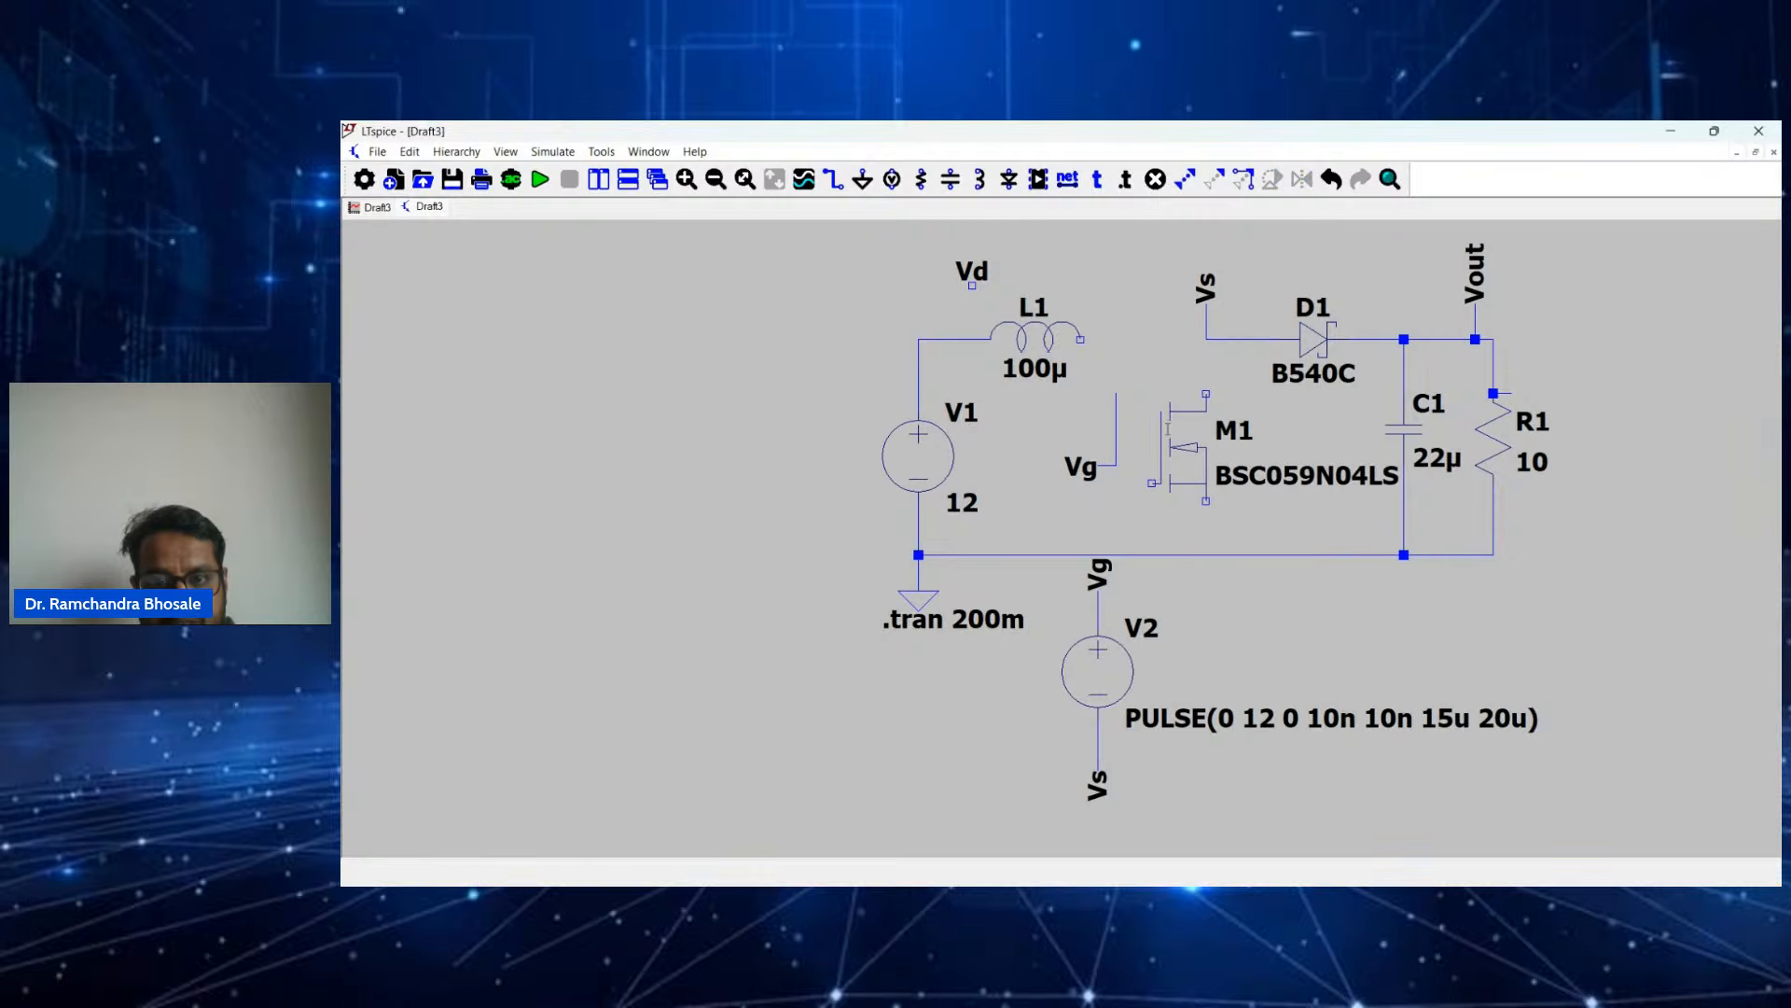
- Wire M1's drain and the free end of L1 to the Vs node, and M1's source to the ground rail
click(833, 178)
click(1206, 393)
click(1206, 338)
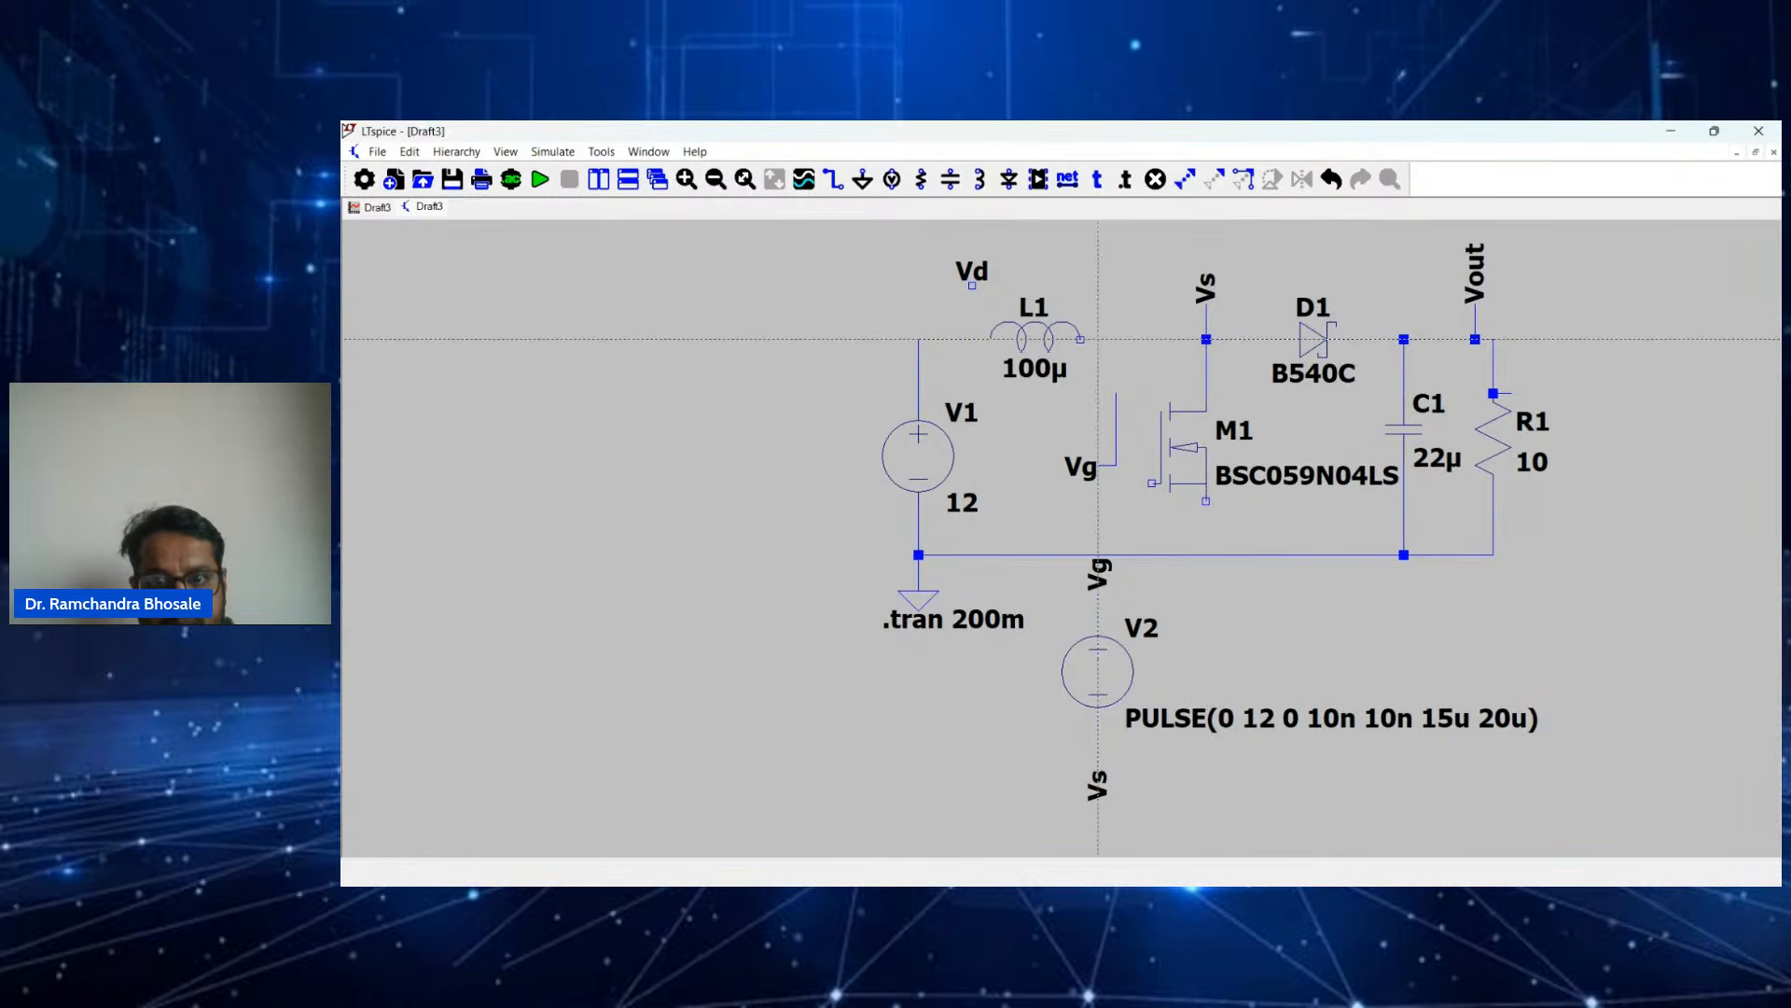
click(1081, 339)
click(1206, 339)
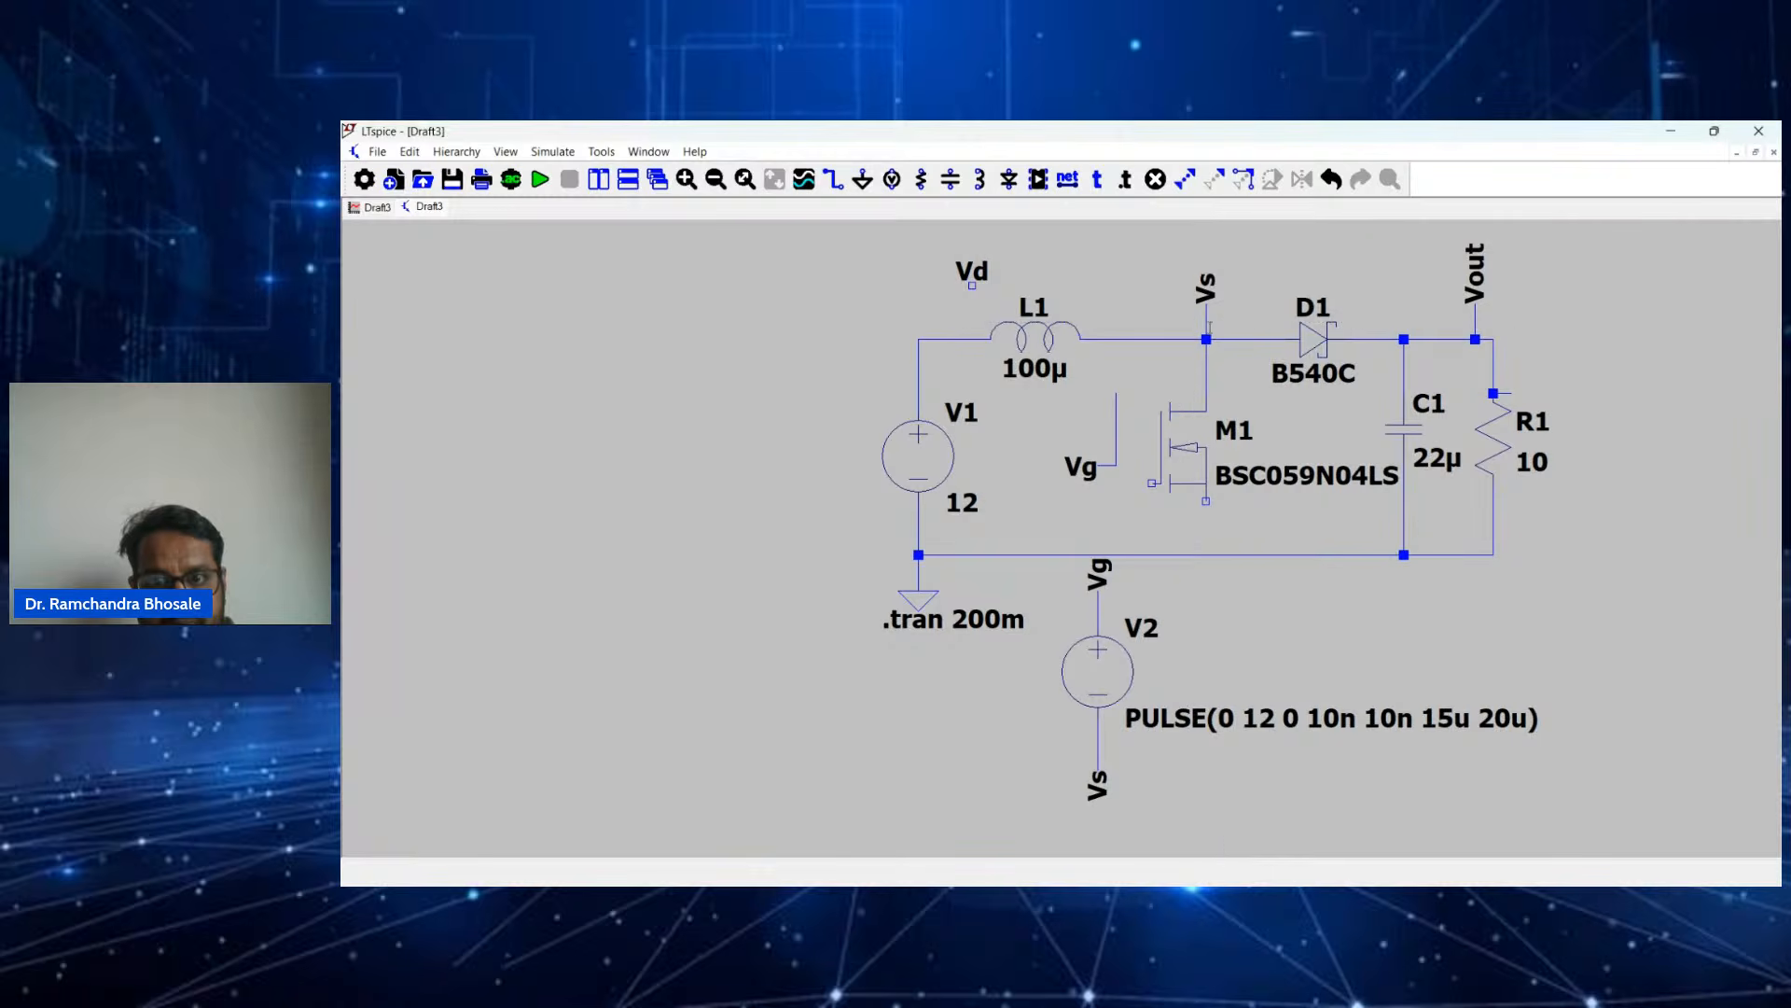
click(1207, 501)
click(1206, 555)
click(745, 179)
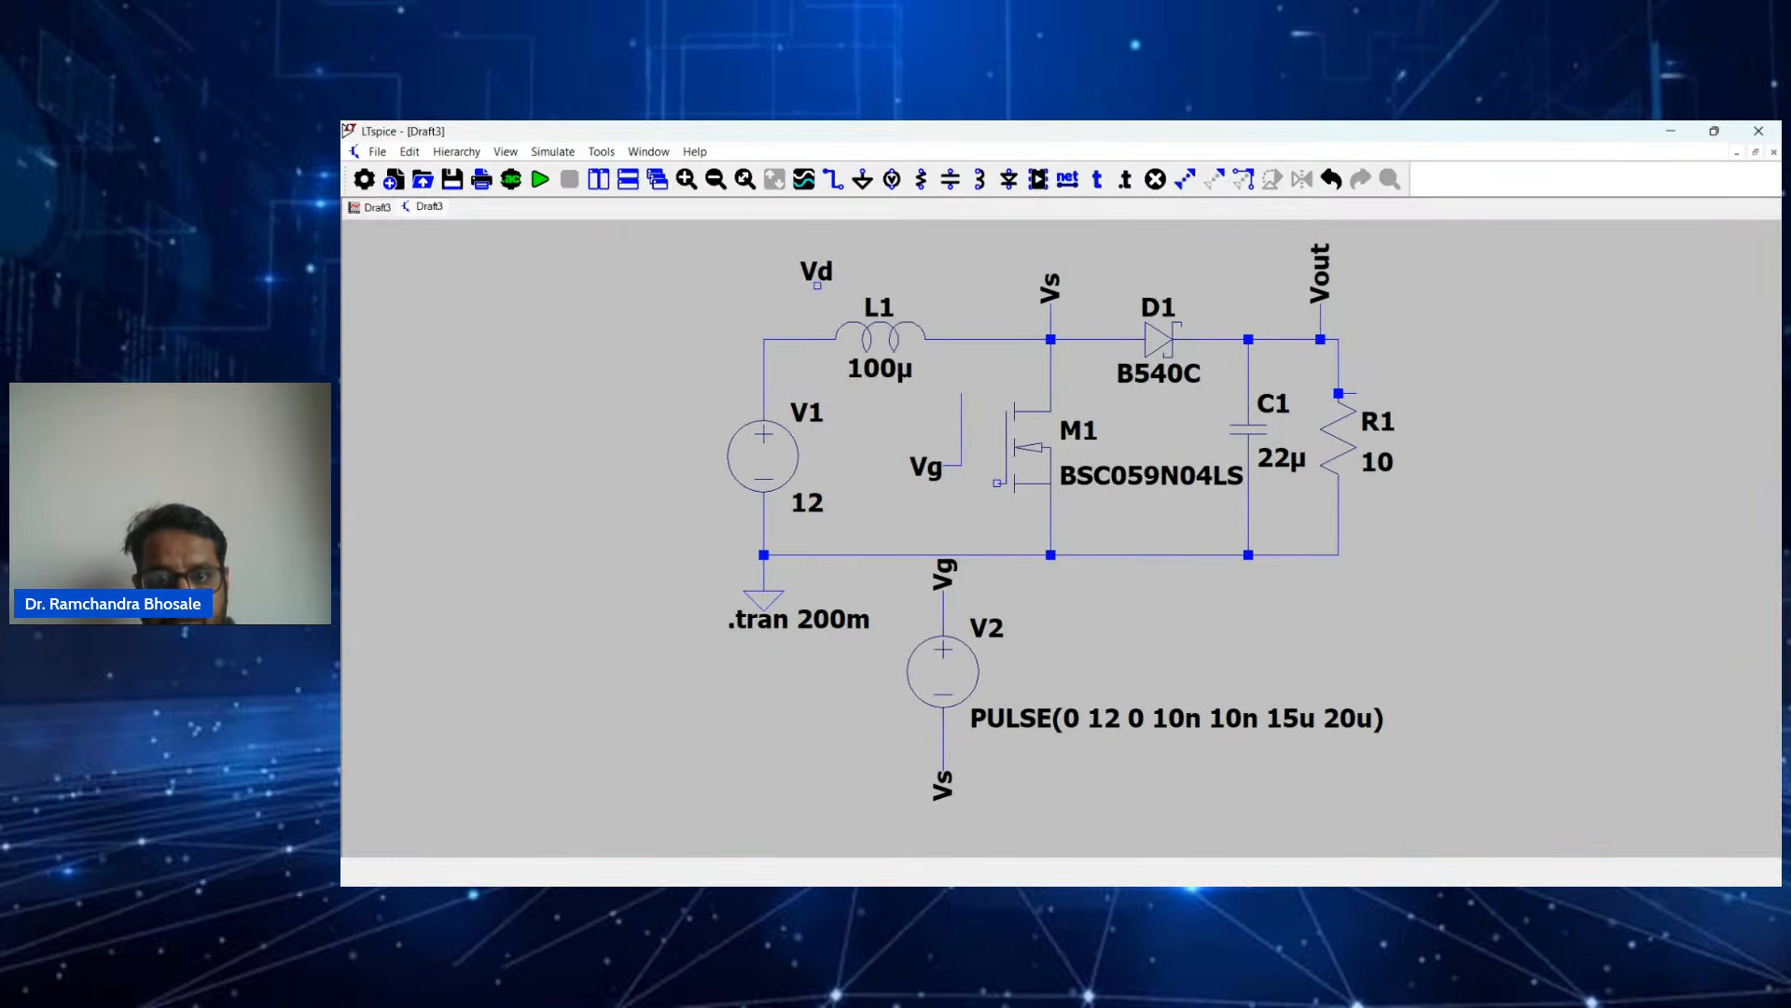
key(Escape)
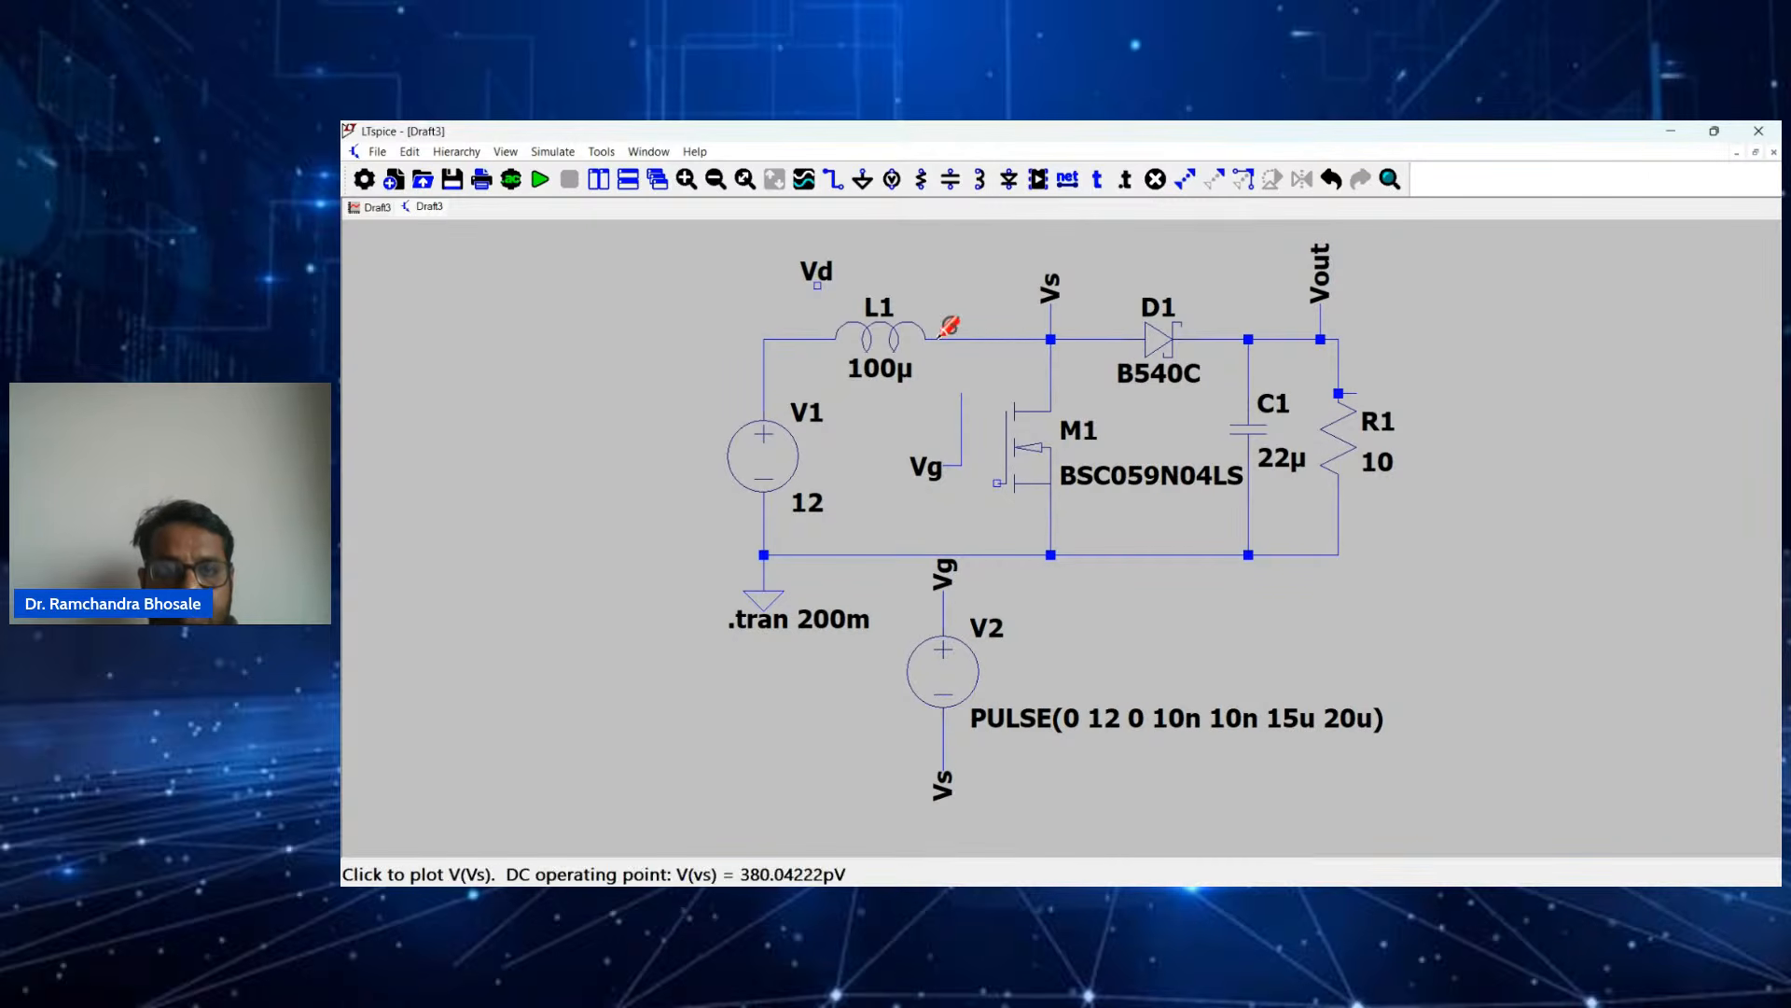
- Wire the gate of M1 to the Vg label
click(833, 179)
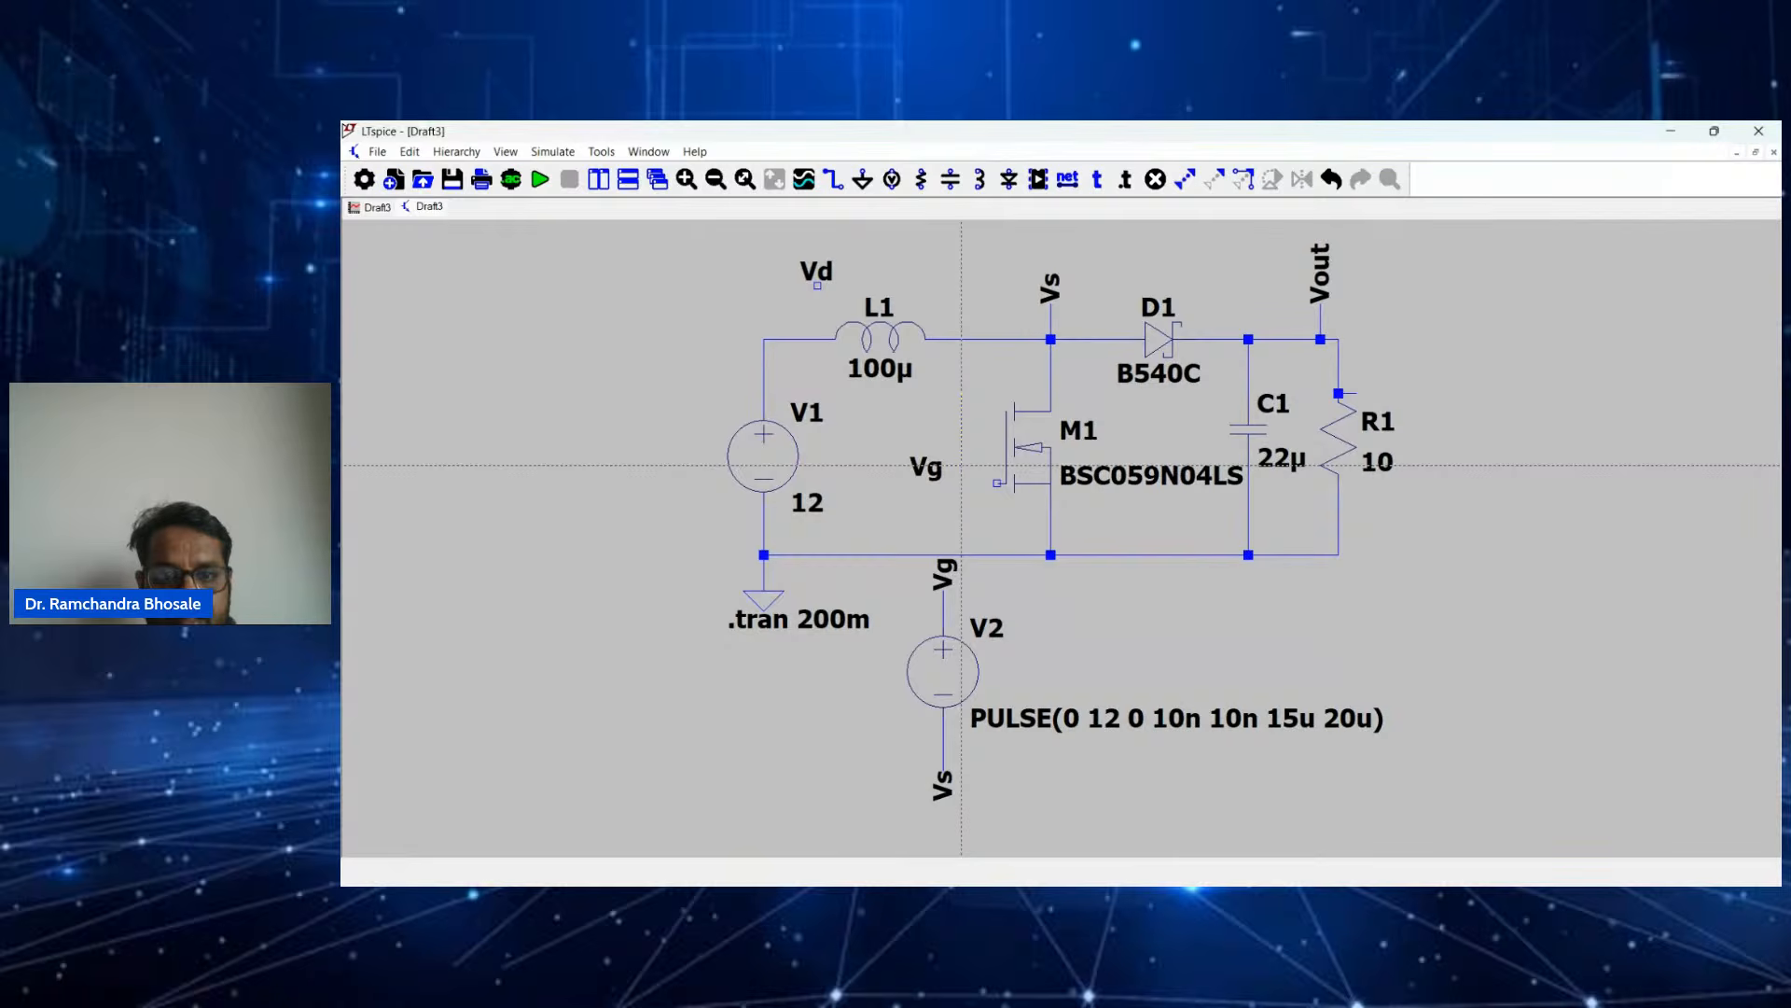
click(961, 465)
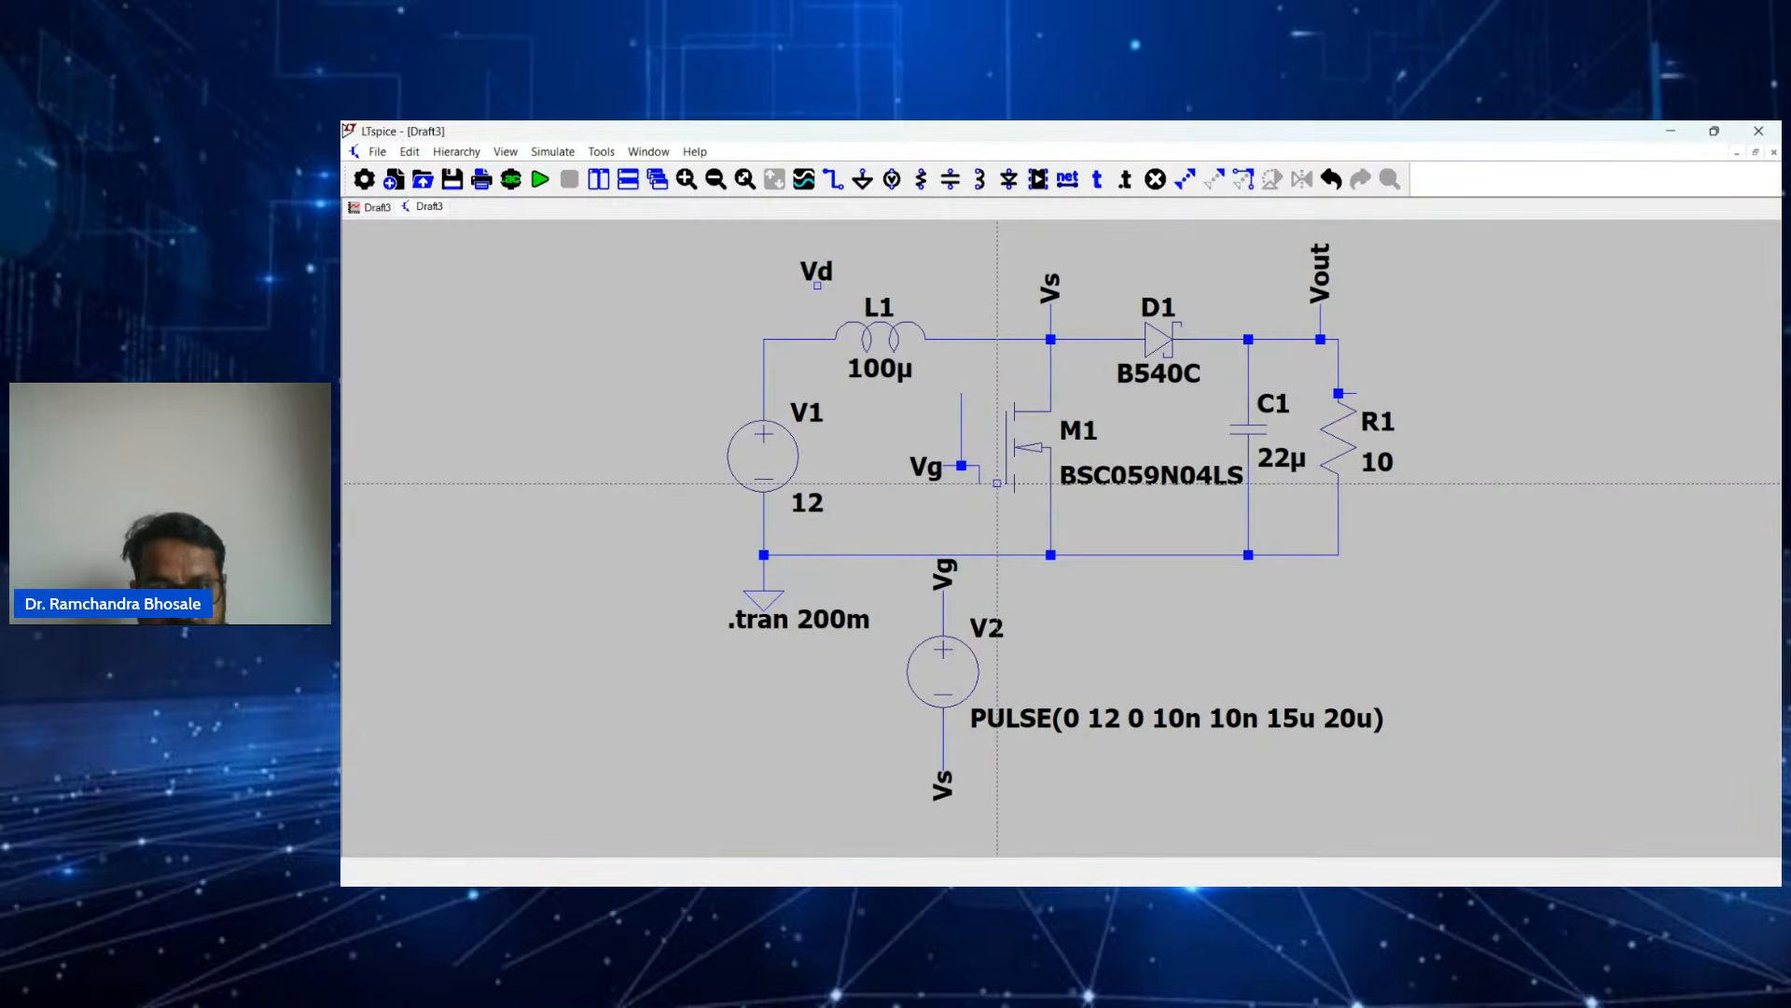
click(998, 483)
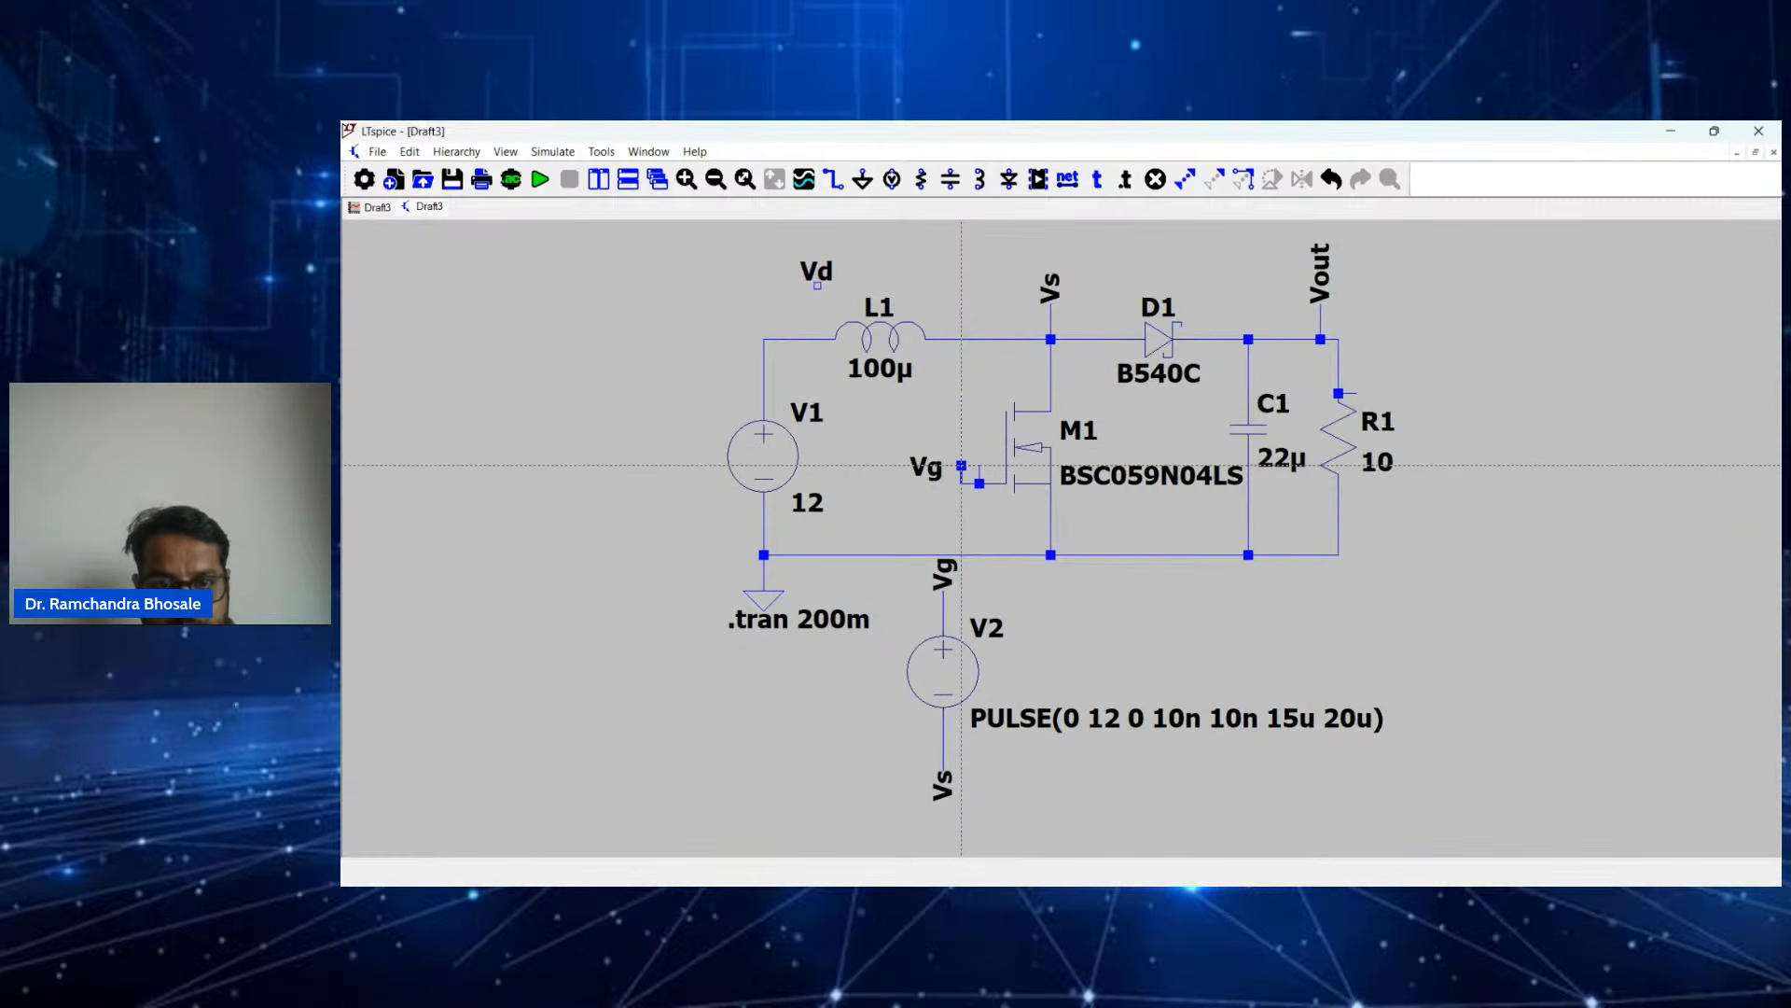
click(960, 464)
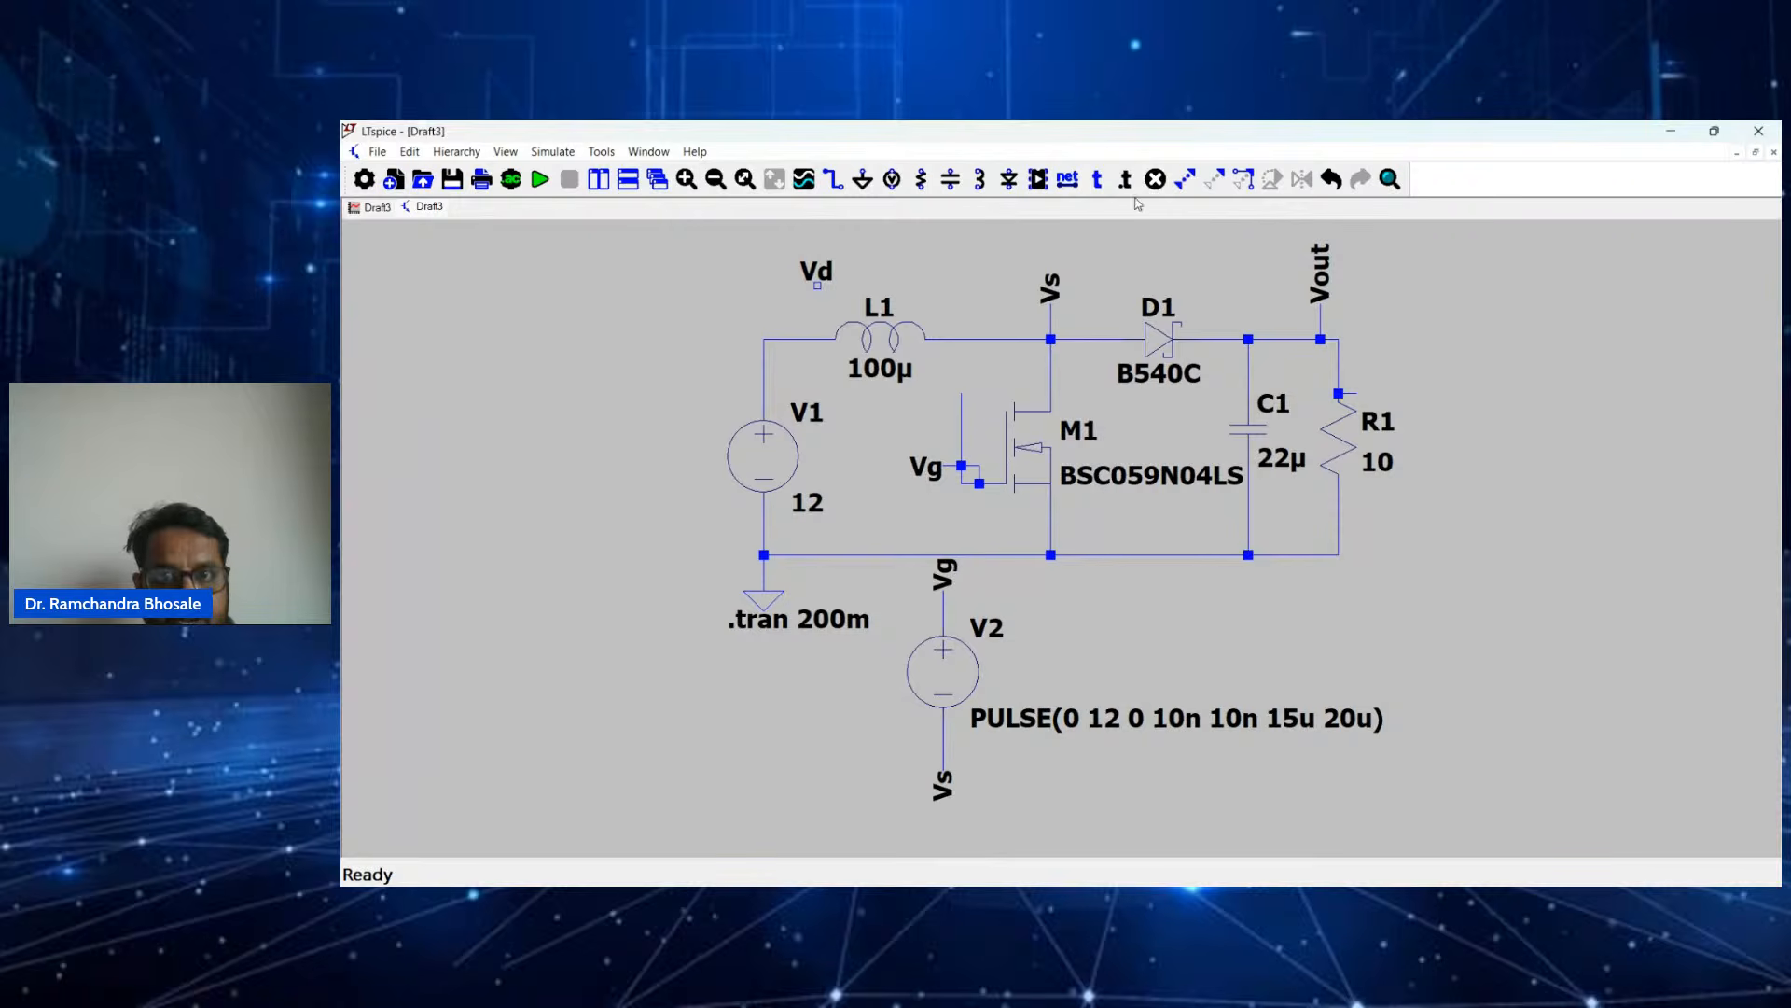
right_click(965, 415)
- Delete the Vs label's wire stub and the stray wire above M1's gate, and move the Vs label, rotated vertically, to M1's source
click(1155, 179)
click(1052, 323)
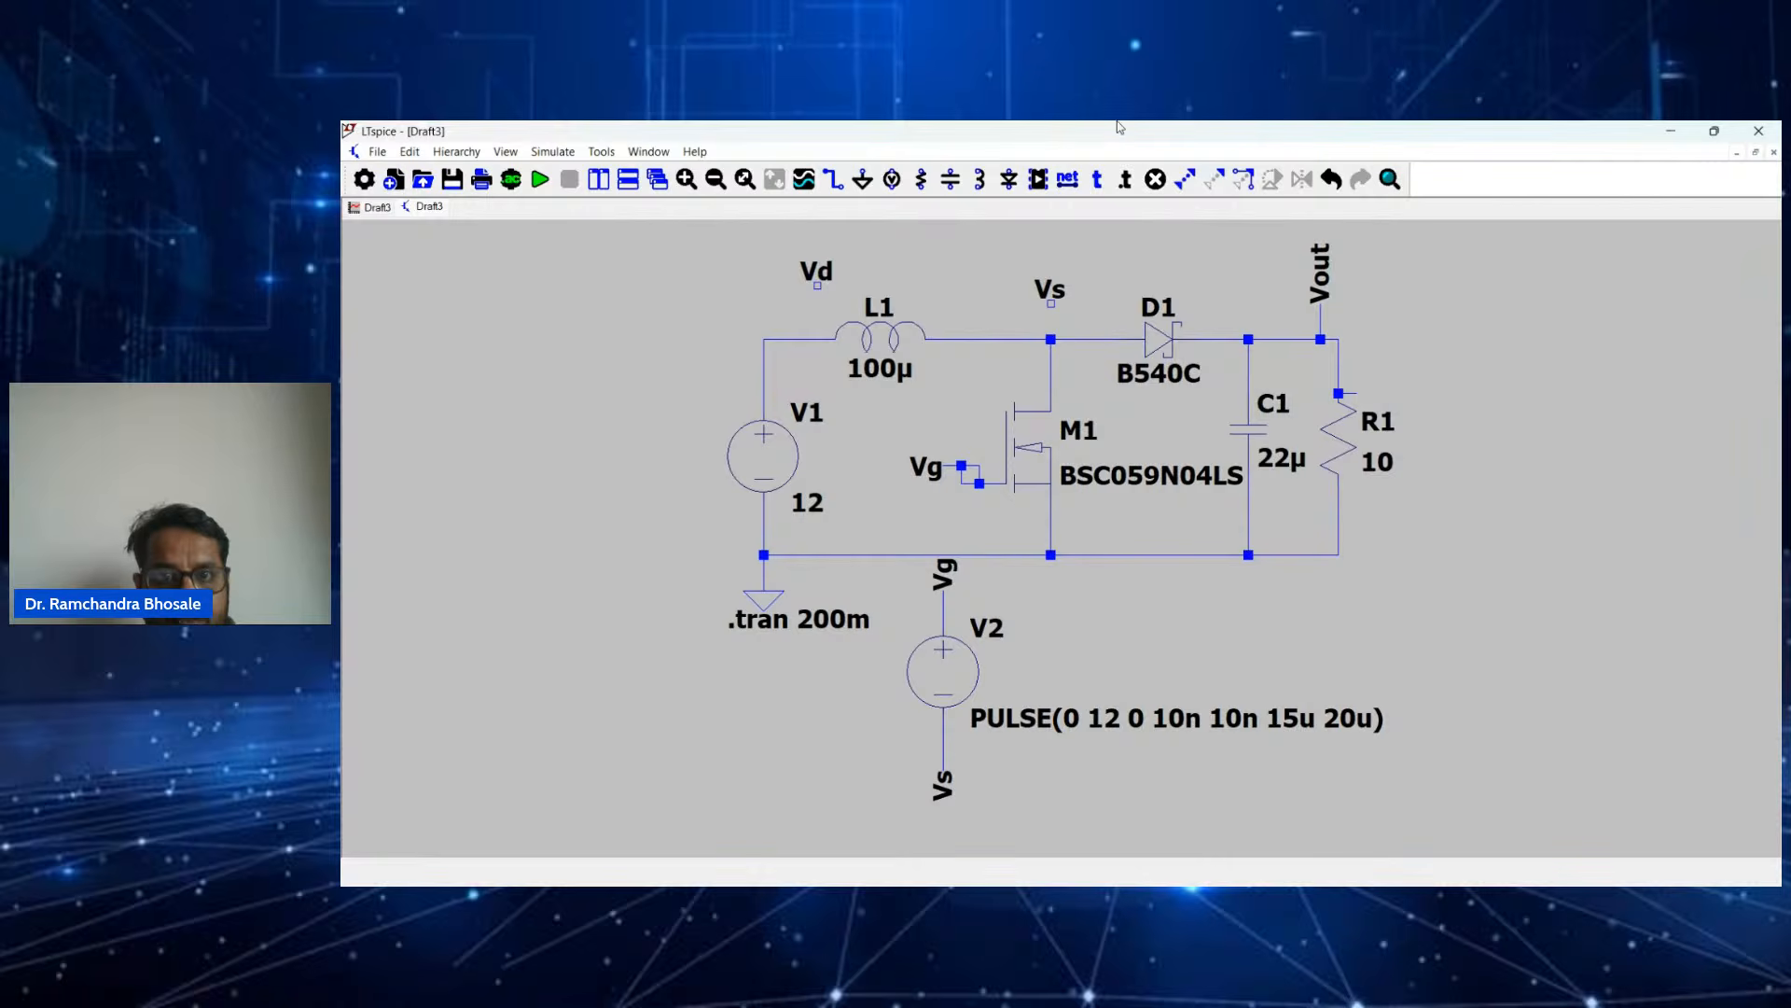
click(1216, 186)
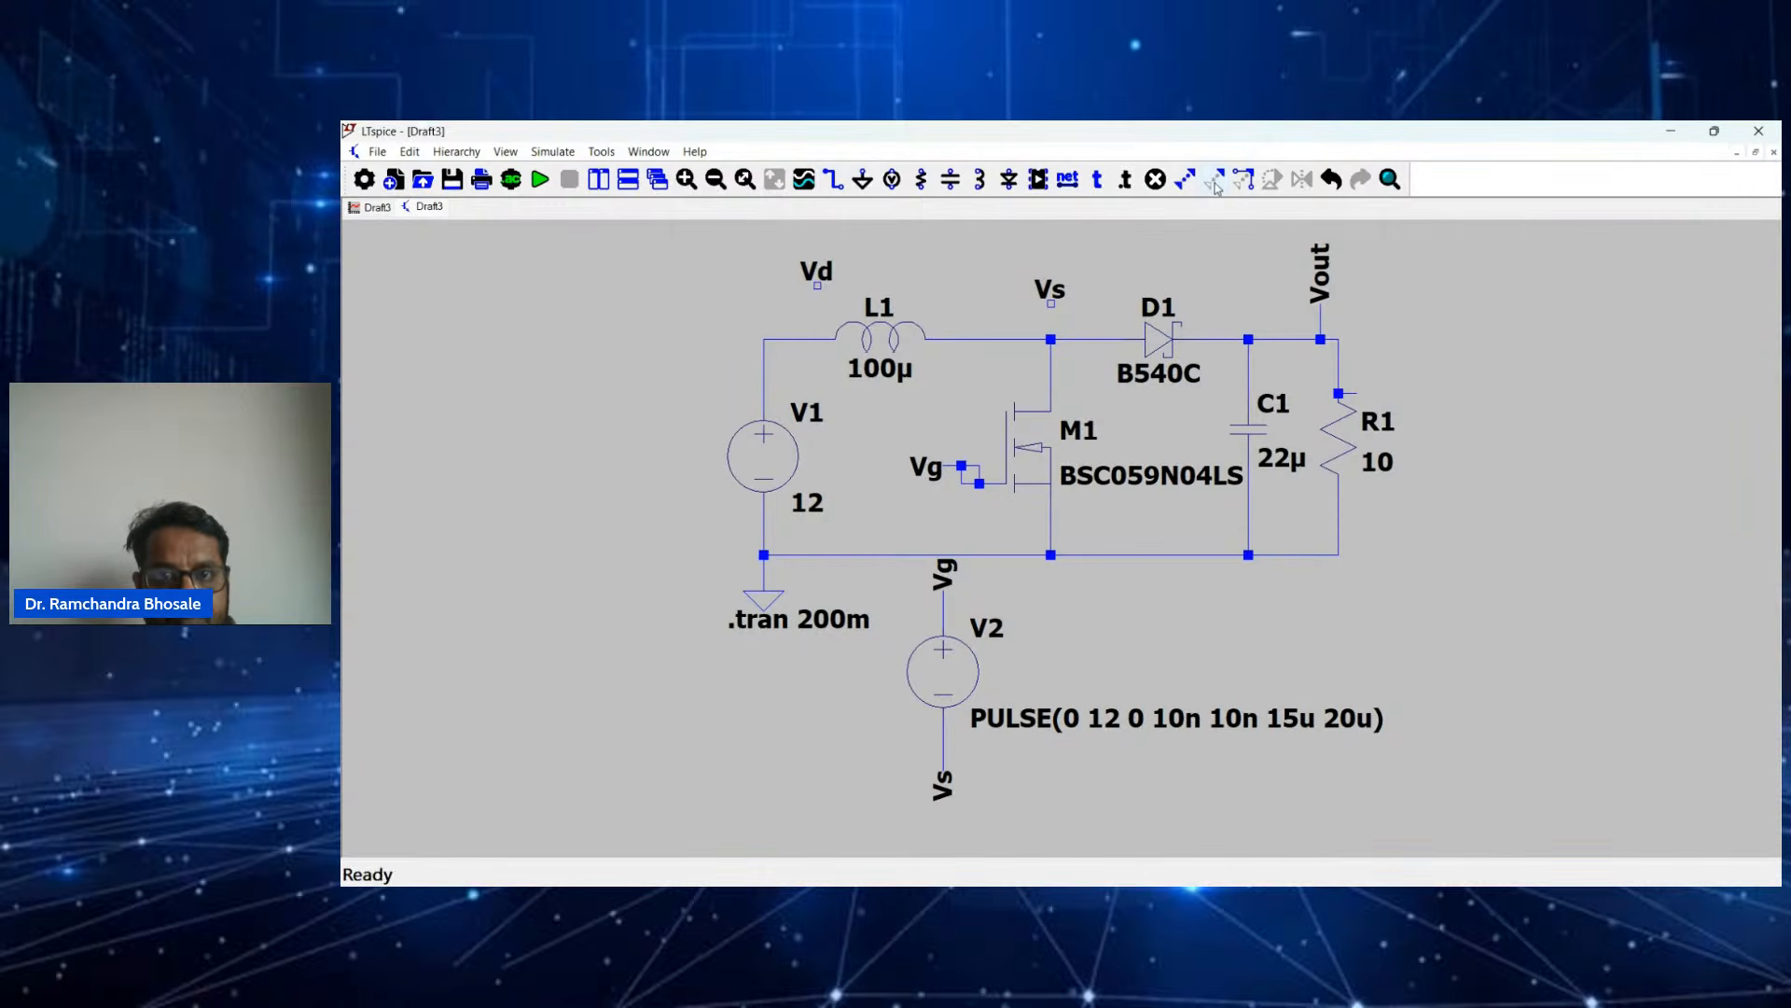
click(1055, 306)
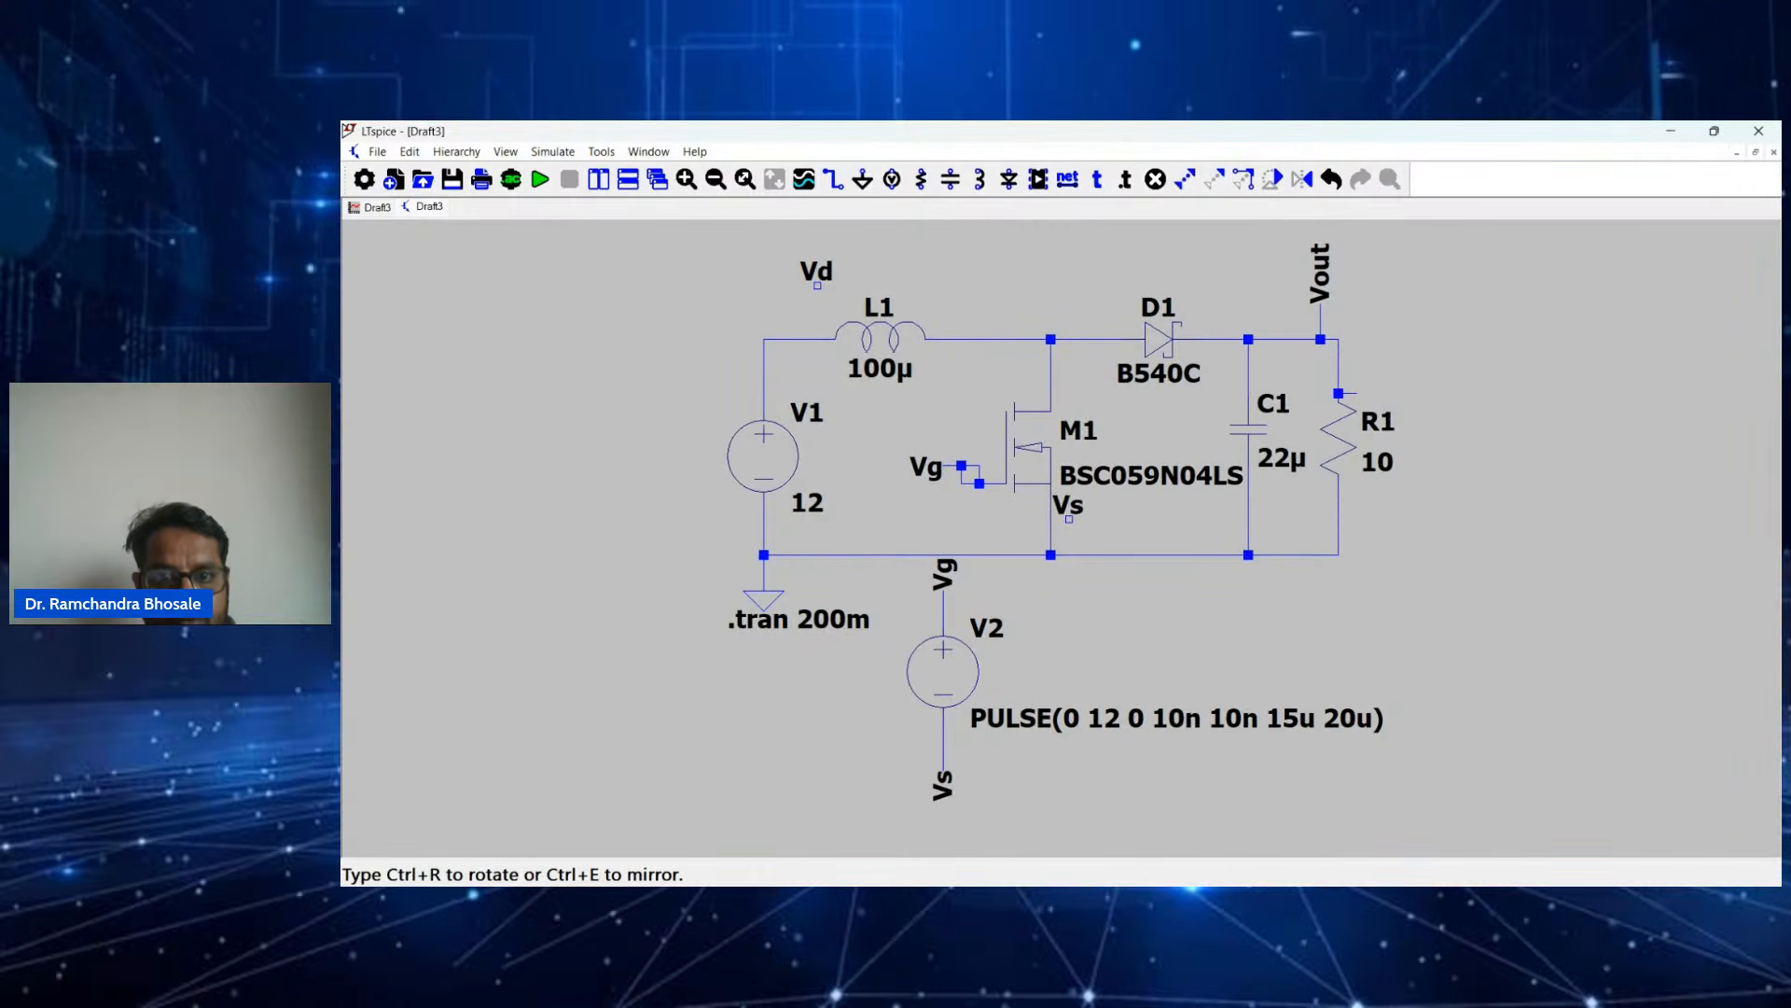
key(ctrl+r)
click(1054, 521)
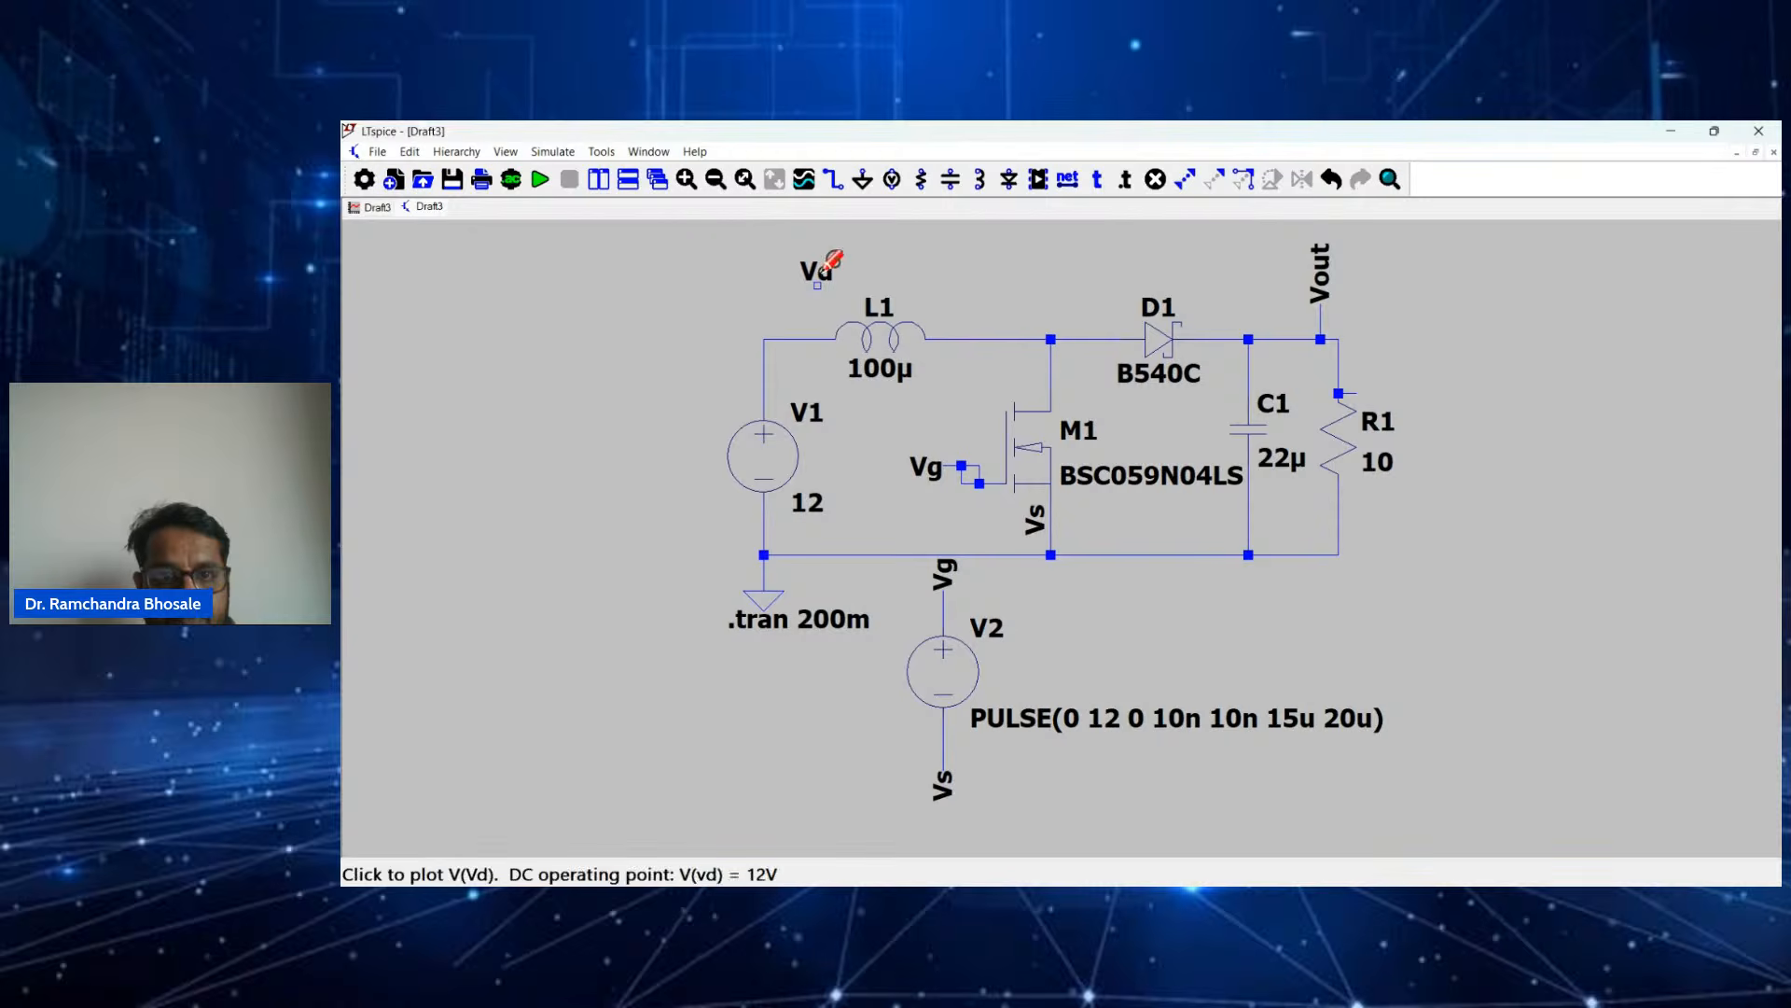
- Move the unconnected Vd label above the node joining L1, M1 and D1, and wire it to M1's drain
click(830, 184)
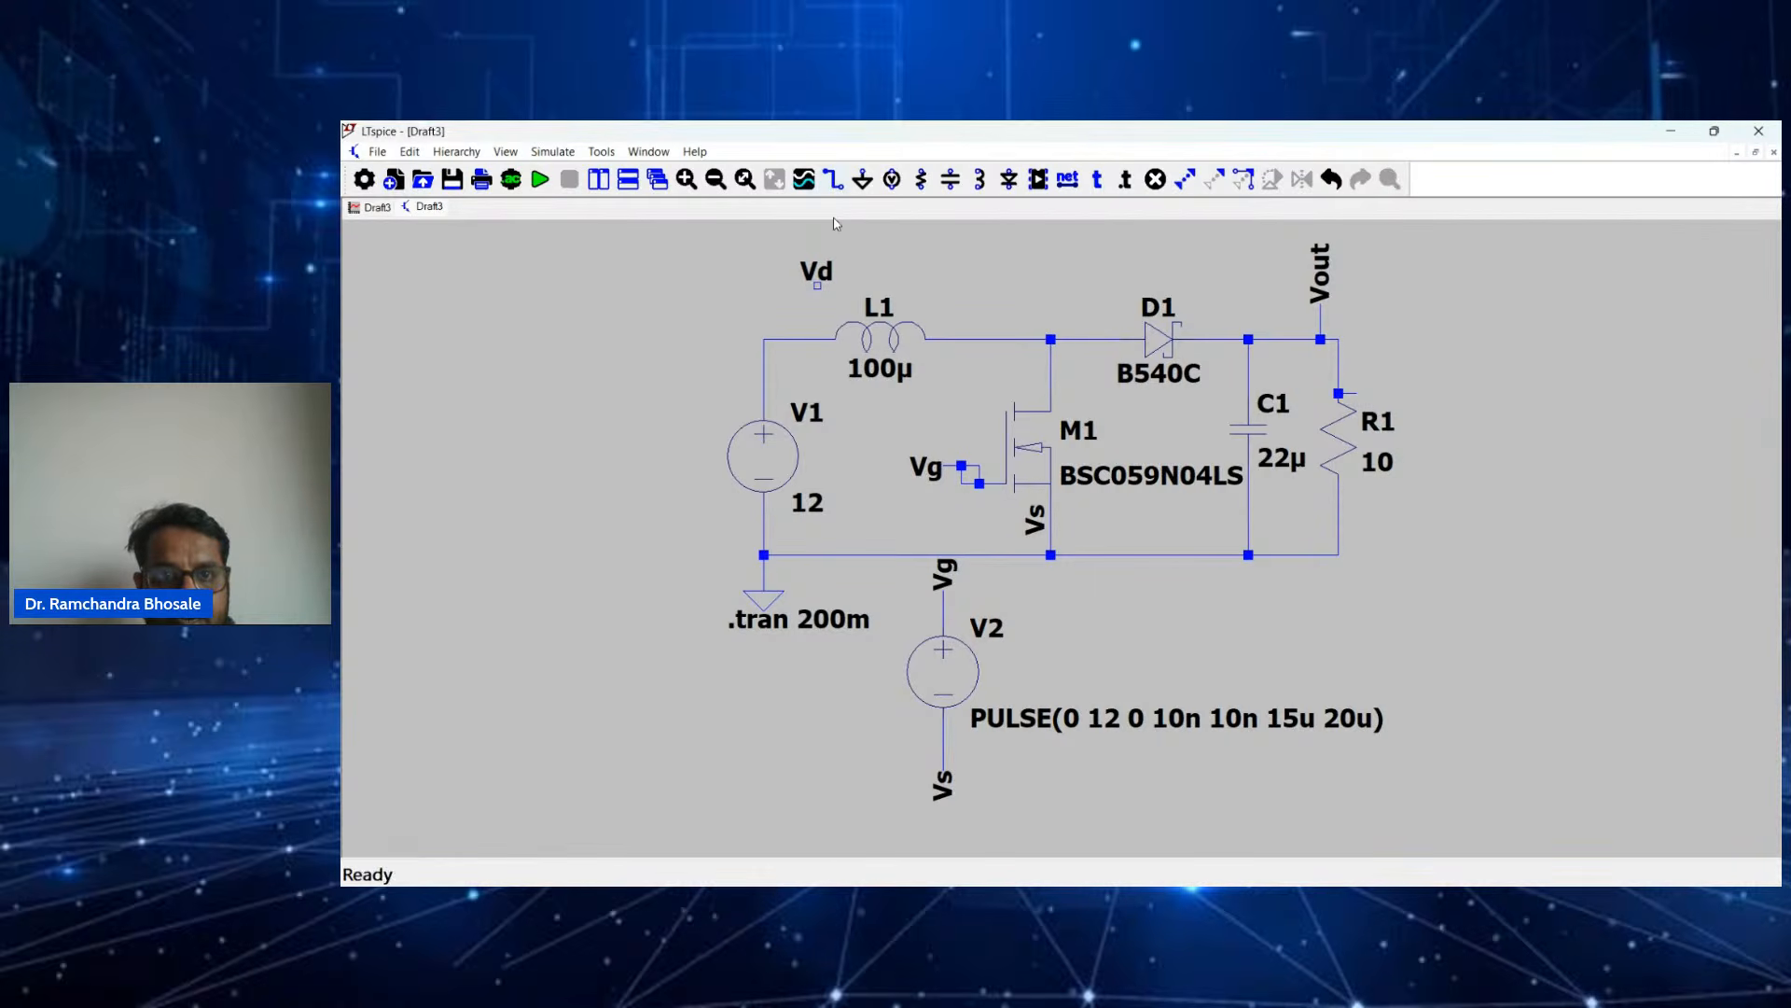
click(1214, 176)
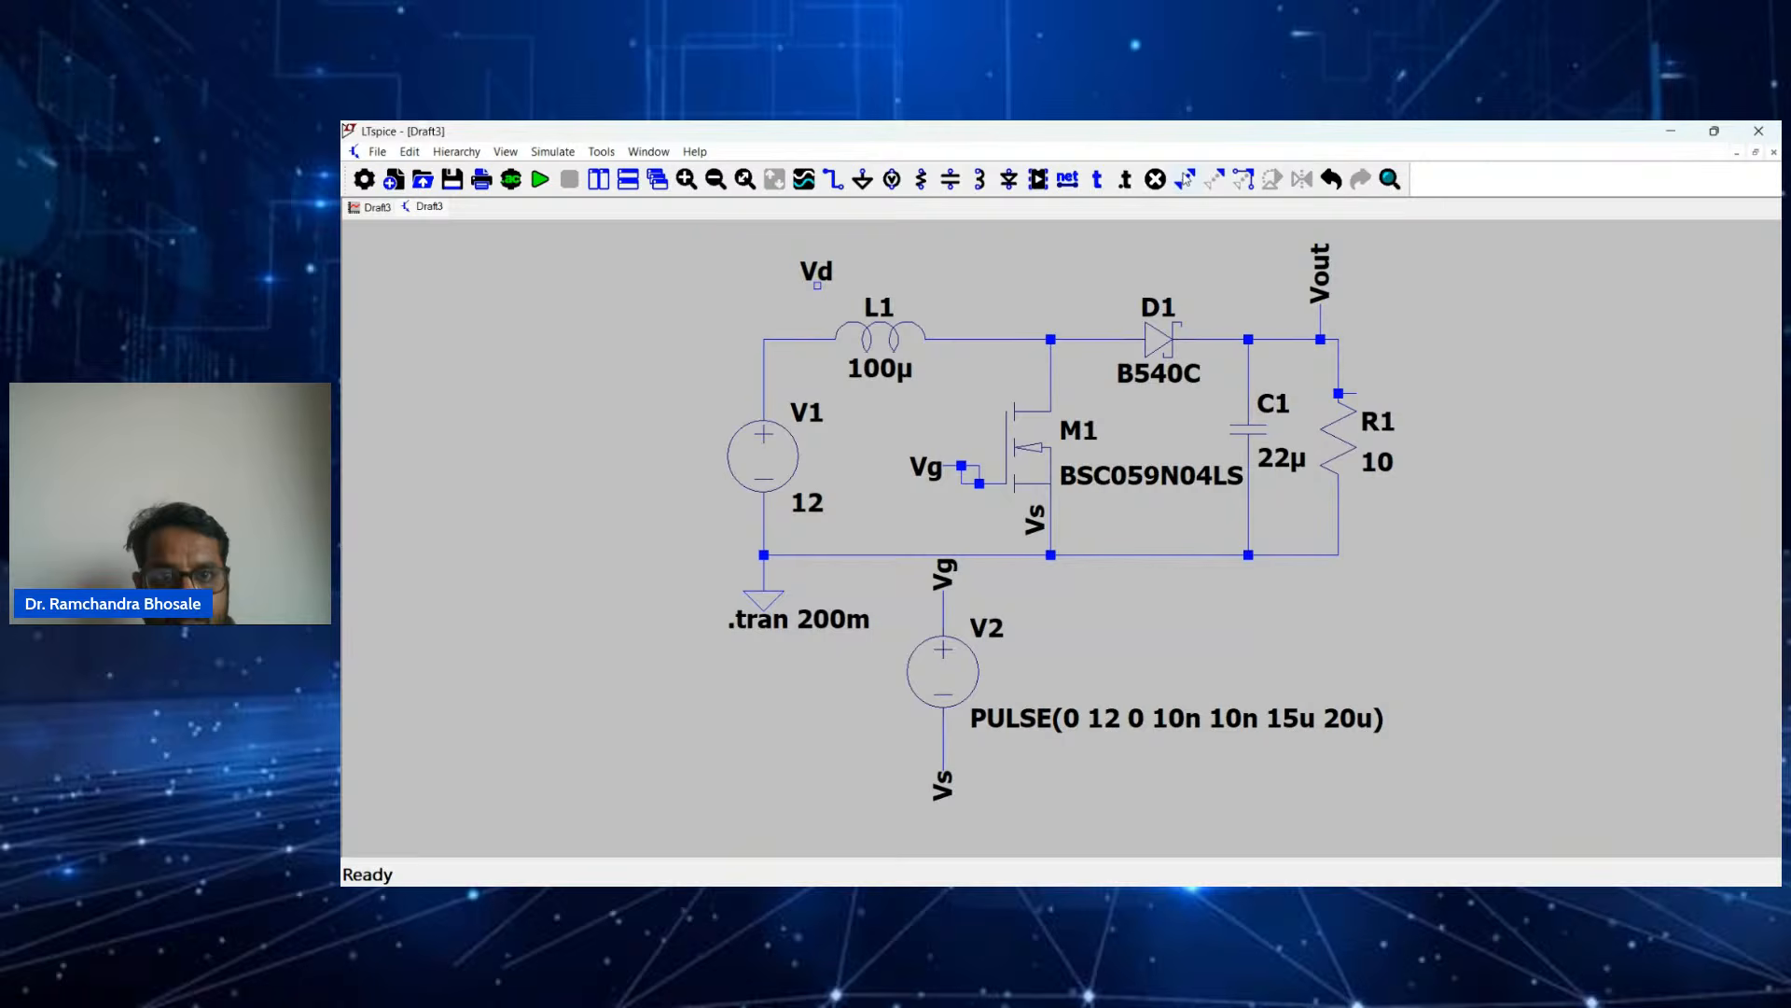
click(819, 286)
click(1050, 297)
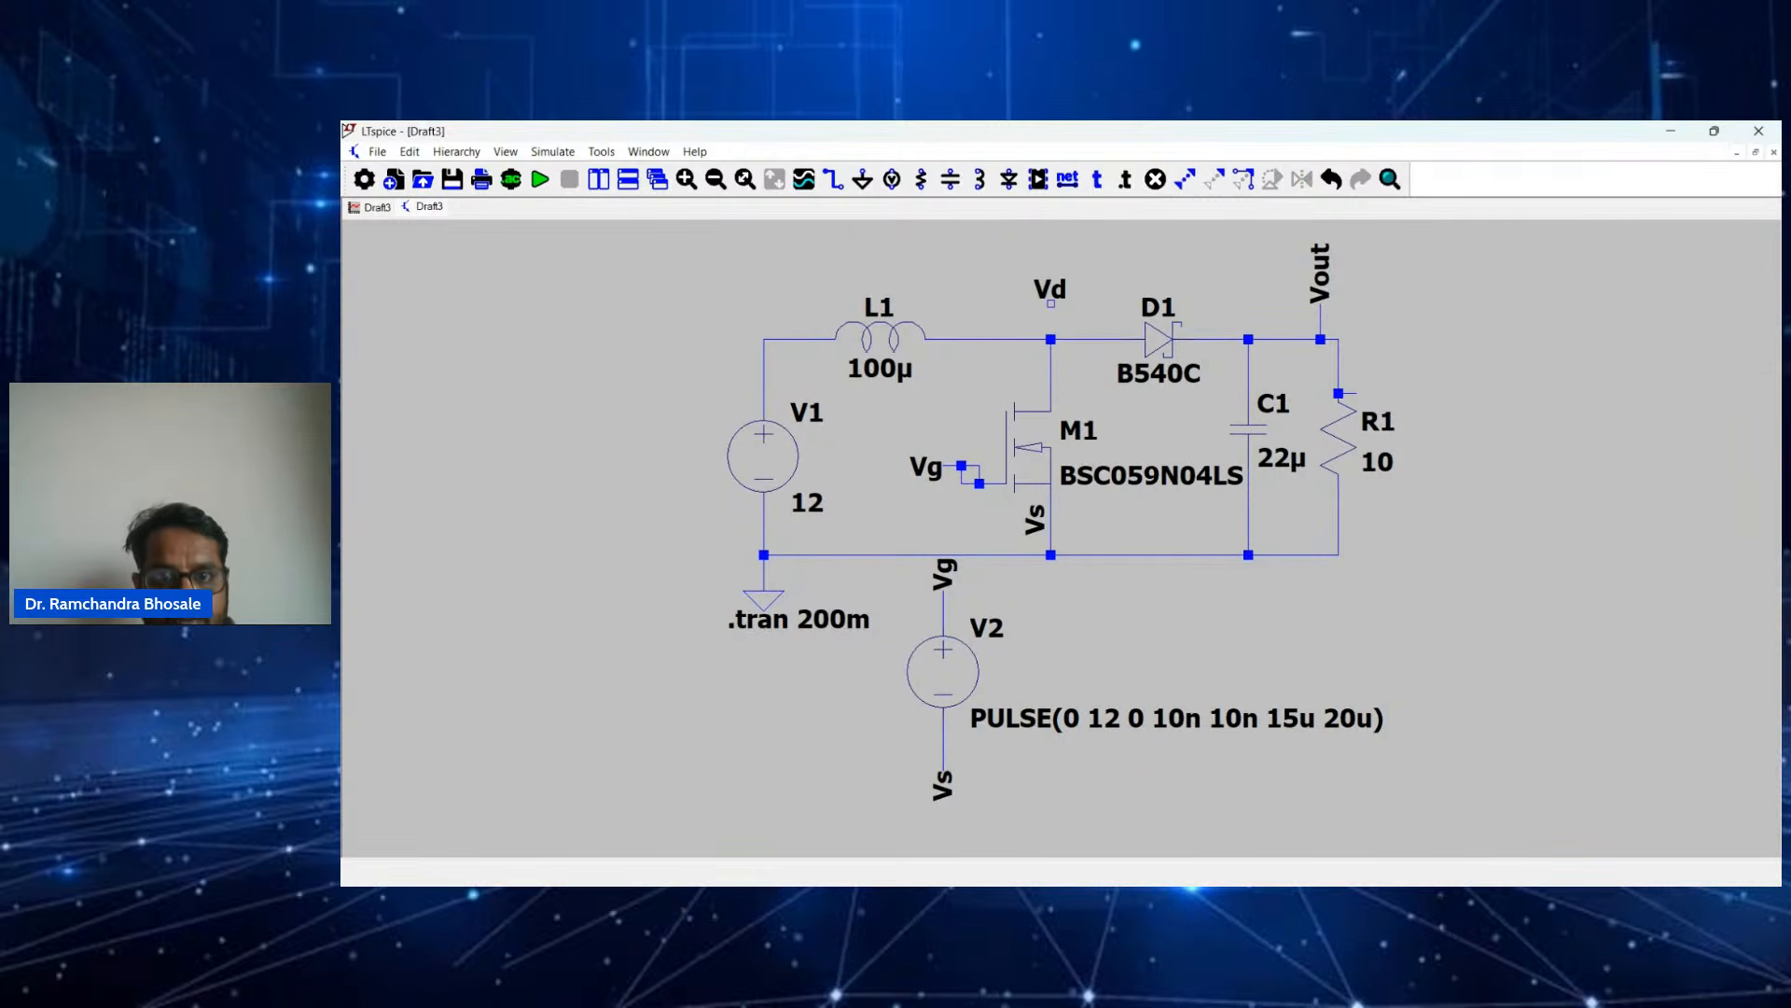
click(834, 183)
click(1051, 304)
click(1051, 411)
key(Escape)
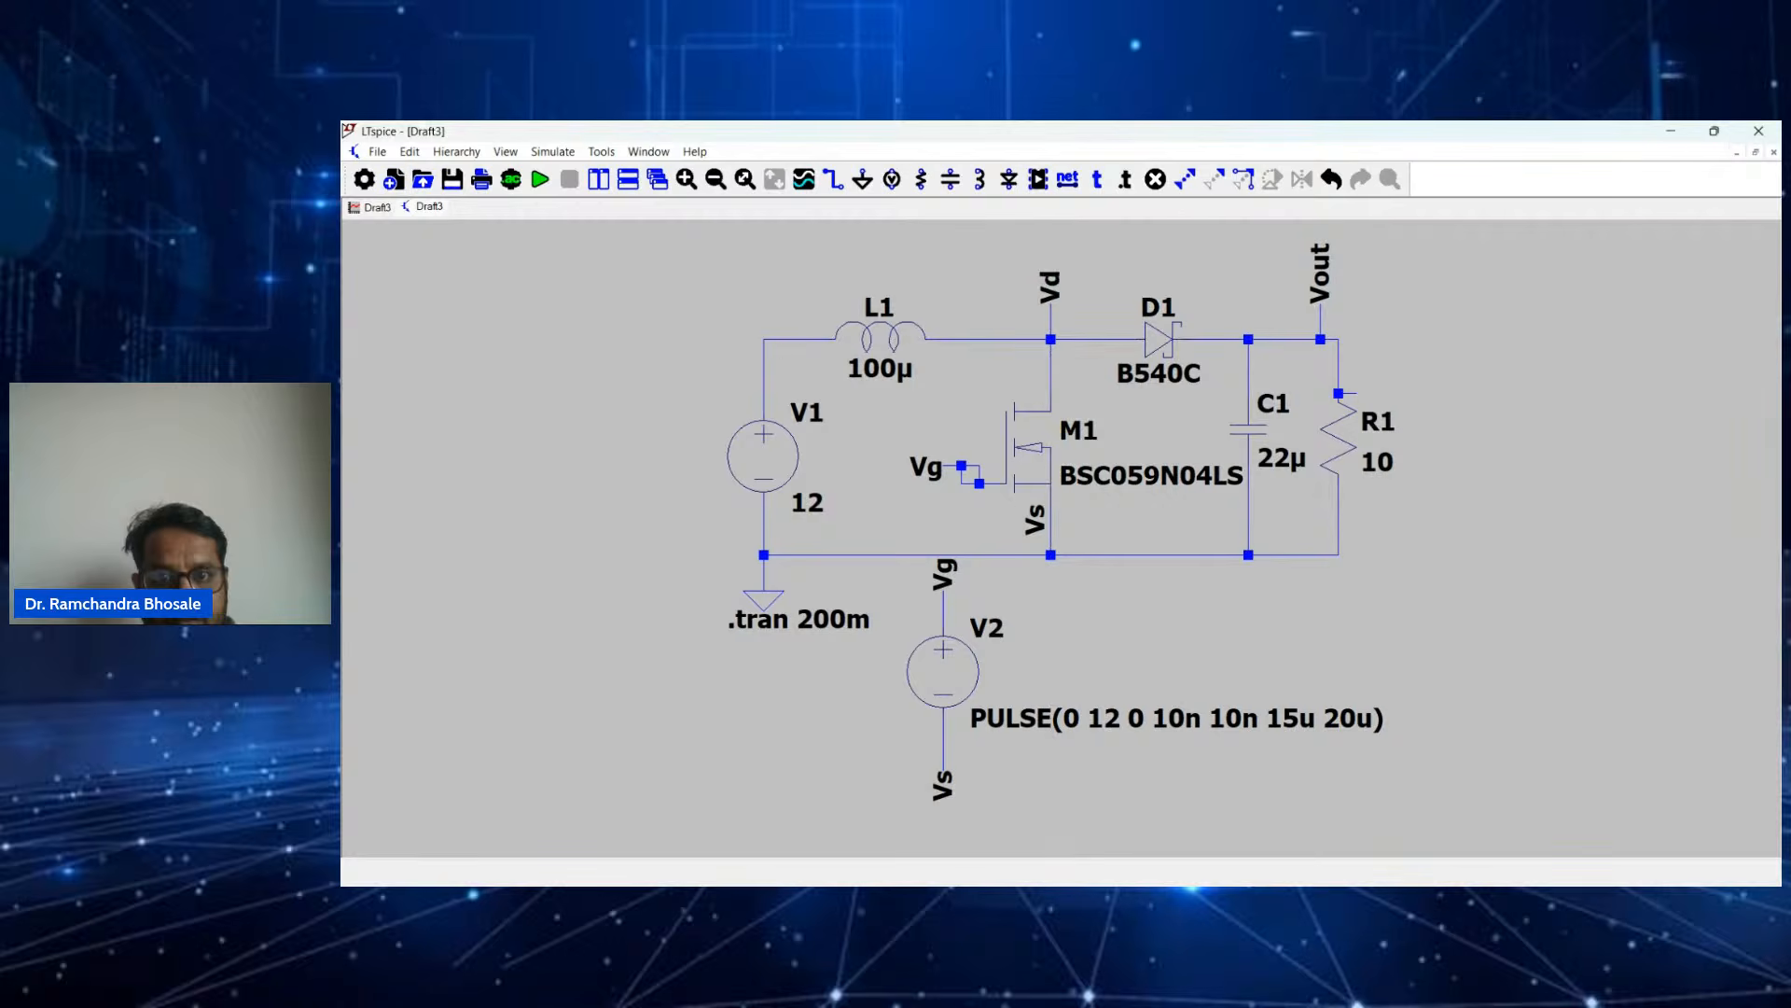
- Add a net label Vin above V1's positive terminal and wire it to the node between V1 and L1
click(1097, 179)
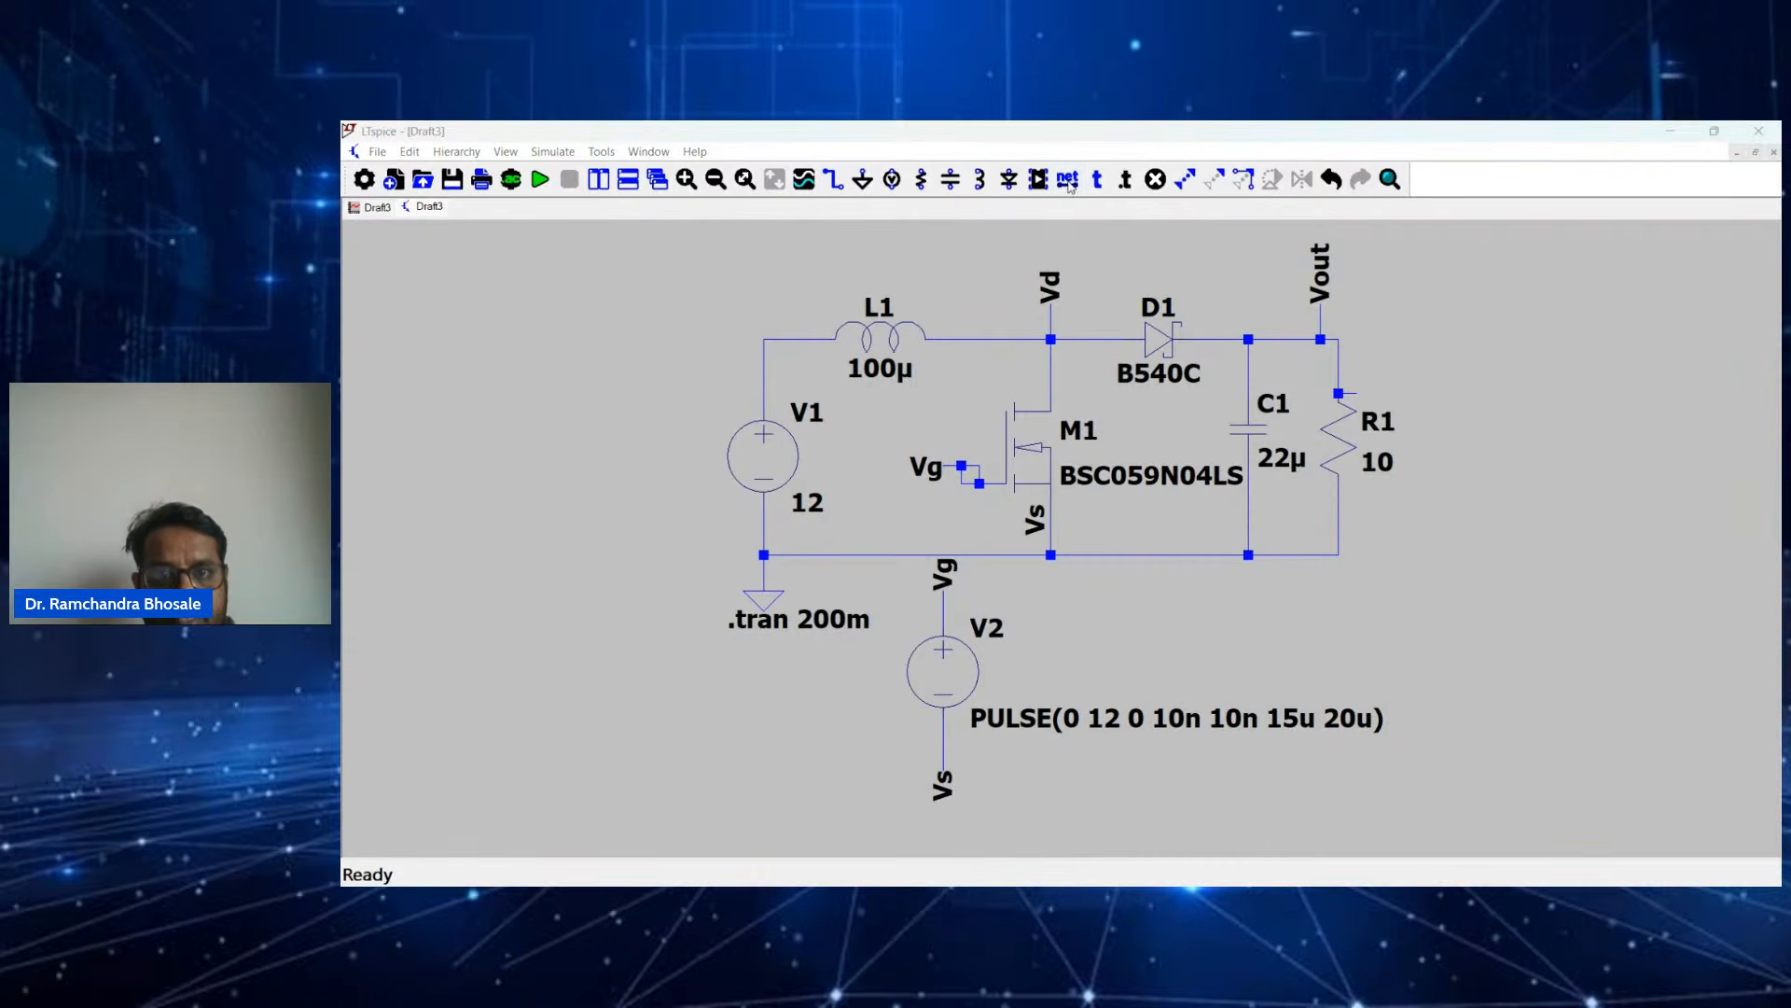
key(Return)
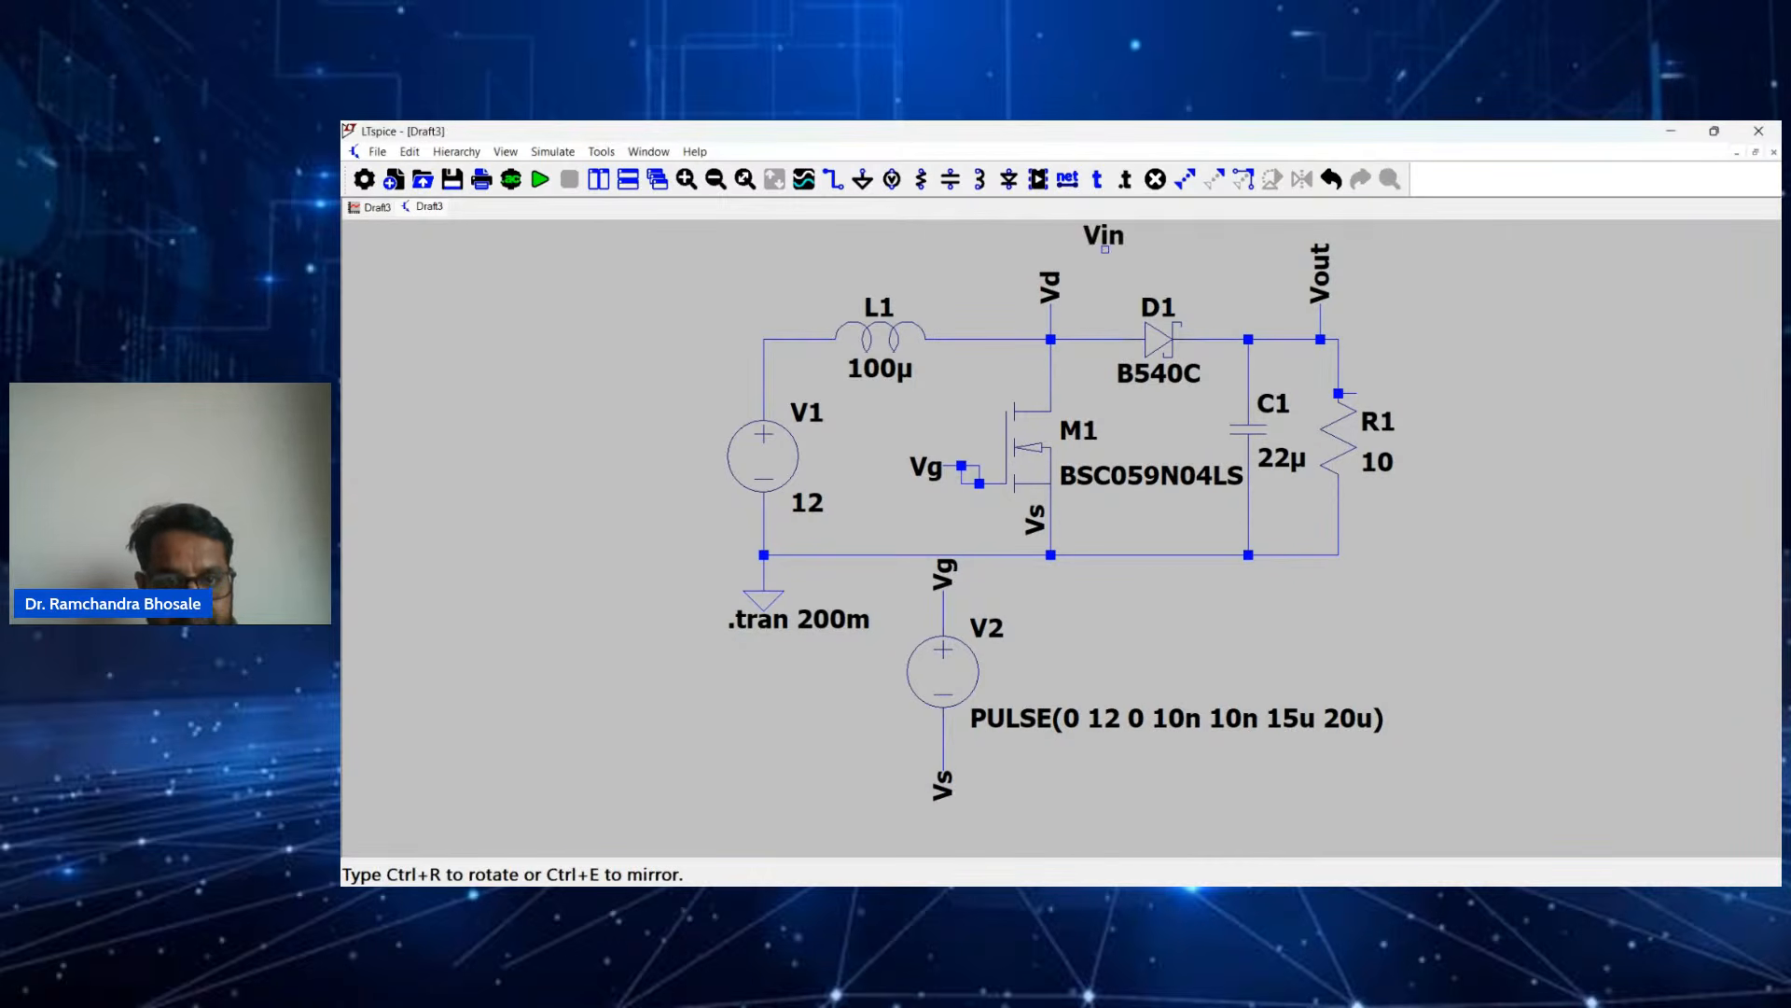
click(763, 303)
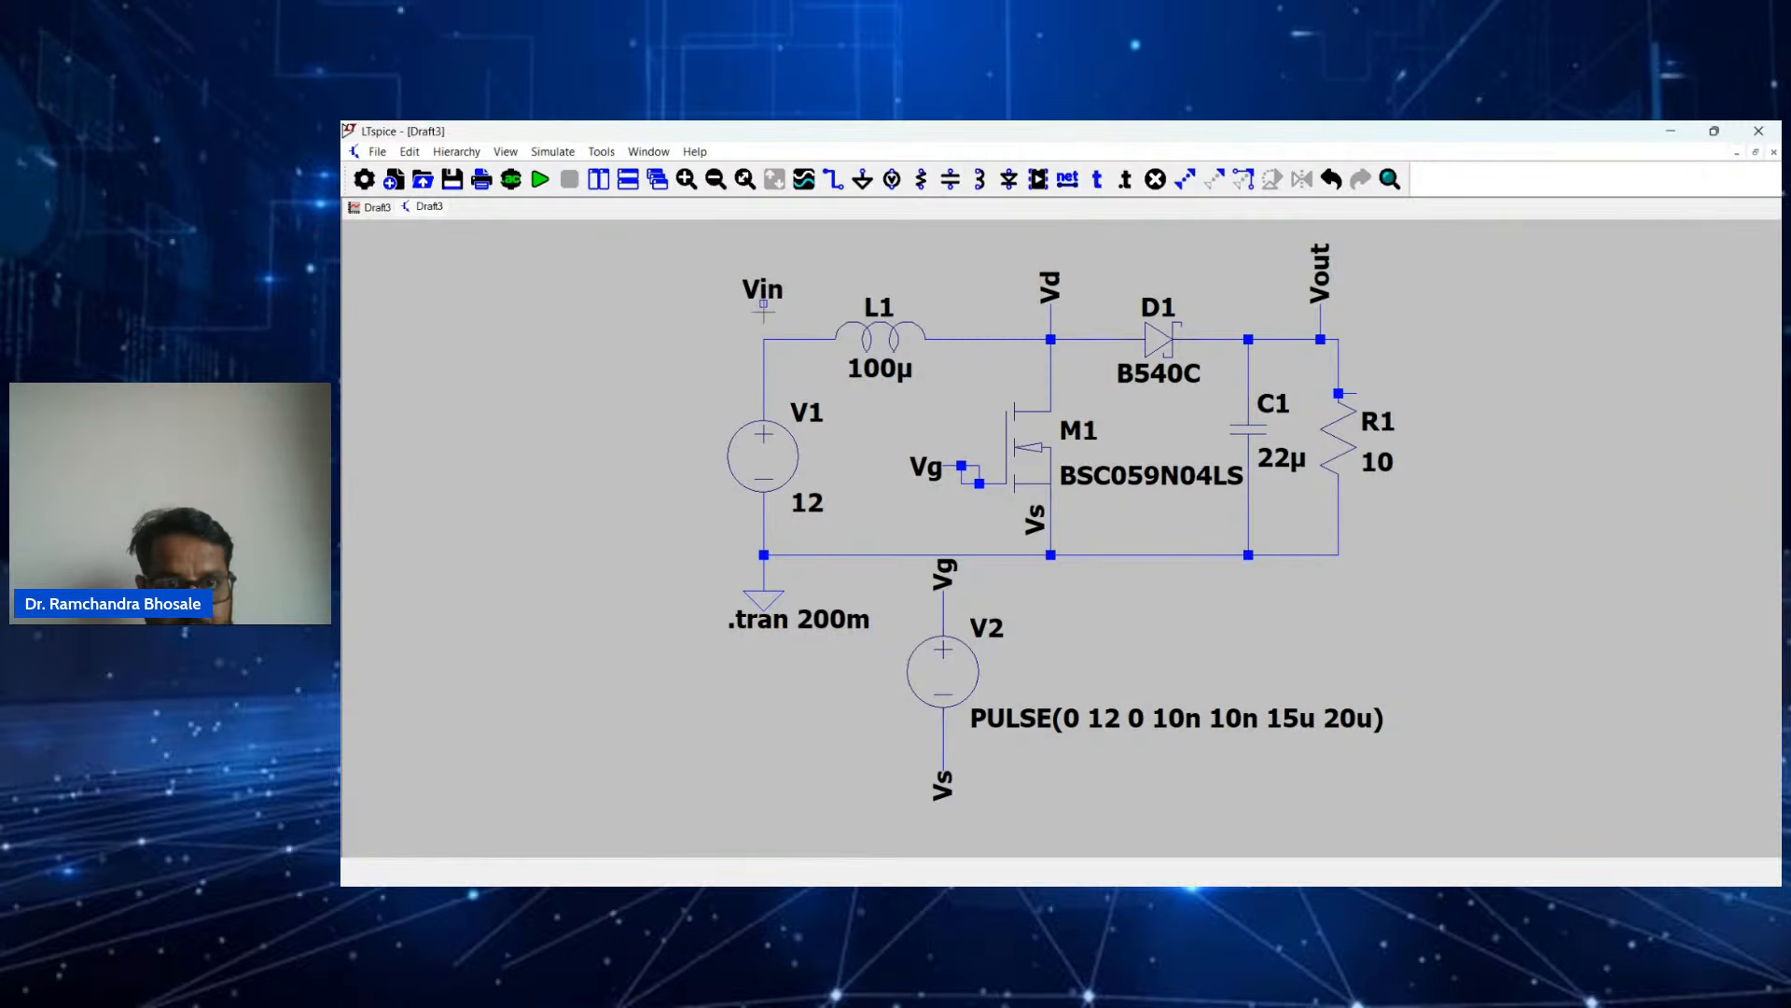
click(833, 179)
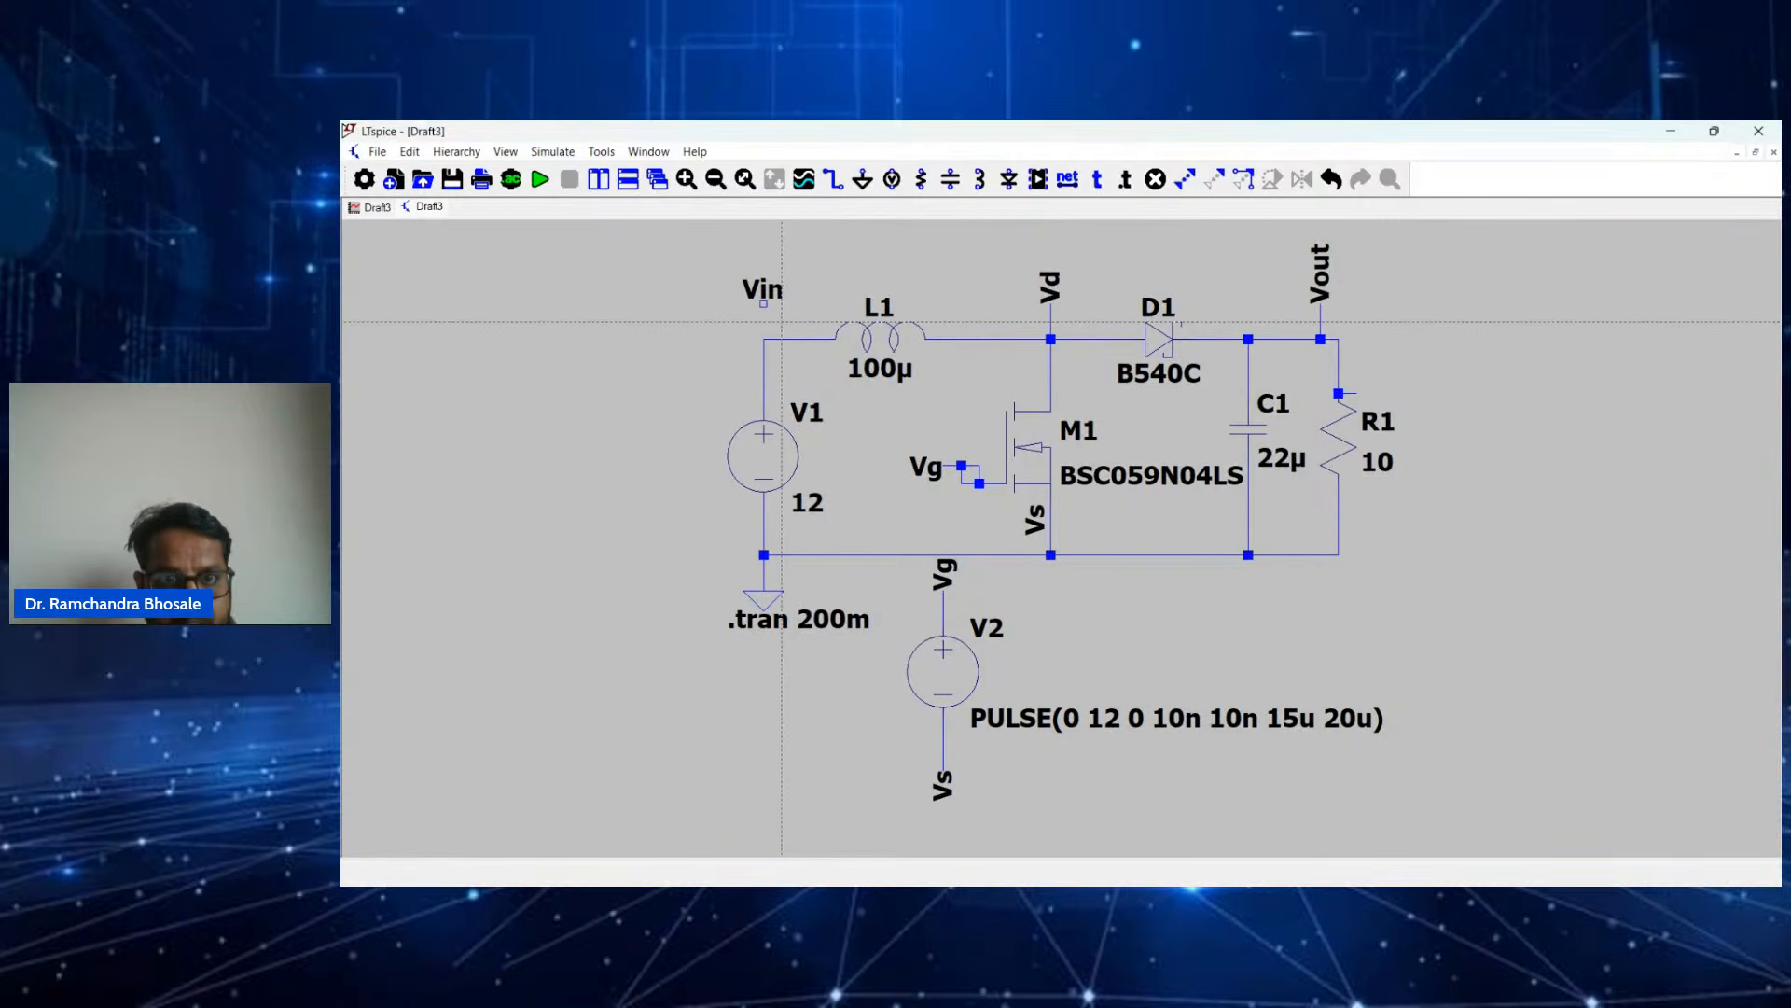
click(763, 304)
click(763, 338)
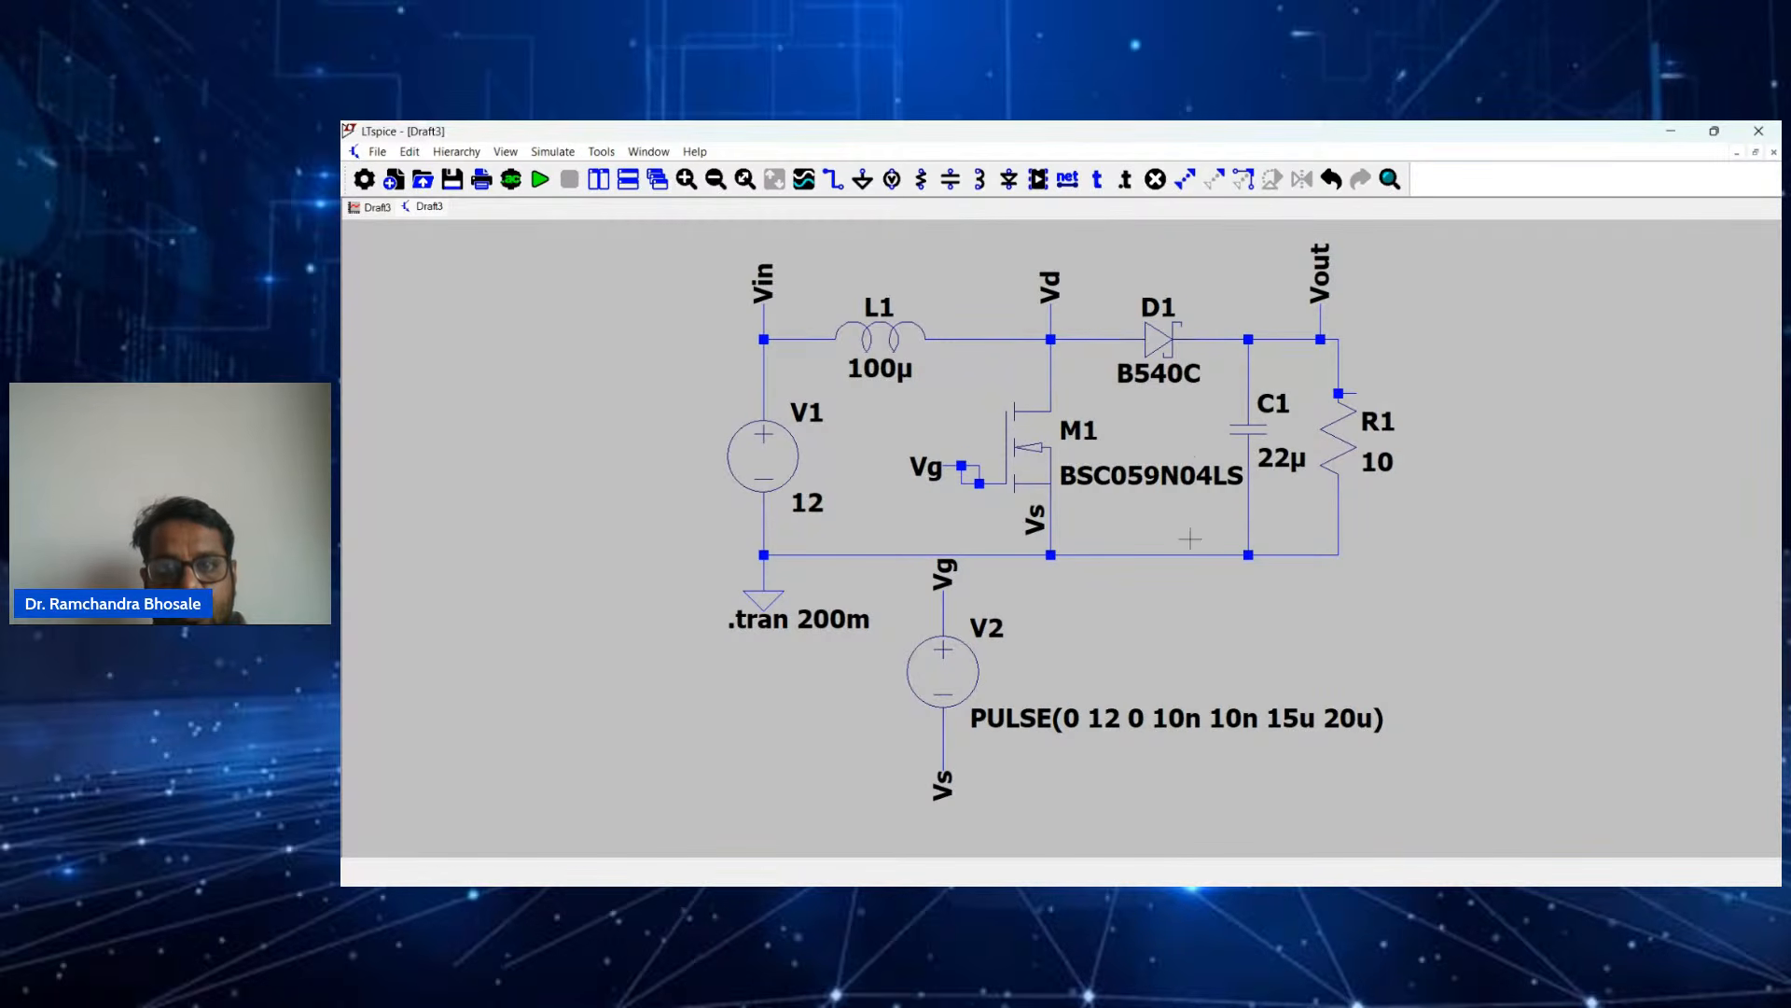
- Change D1 to the RFN5BM2S diode and M1 to the IRFP4668 MOSFET, and set V2's pulse on-time to 10u
right_click(1157, 350)
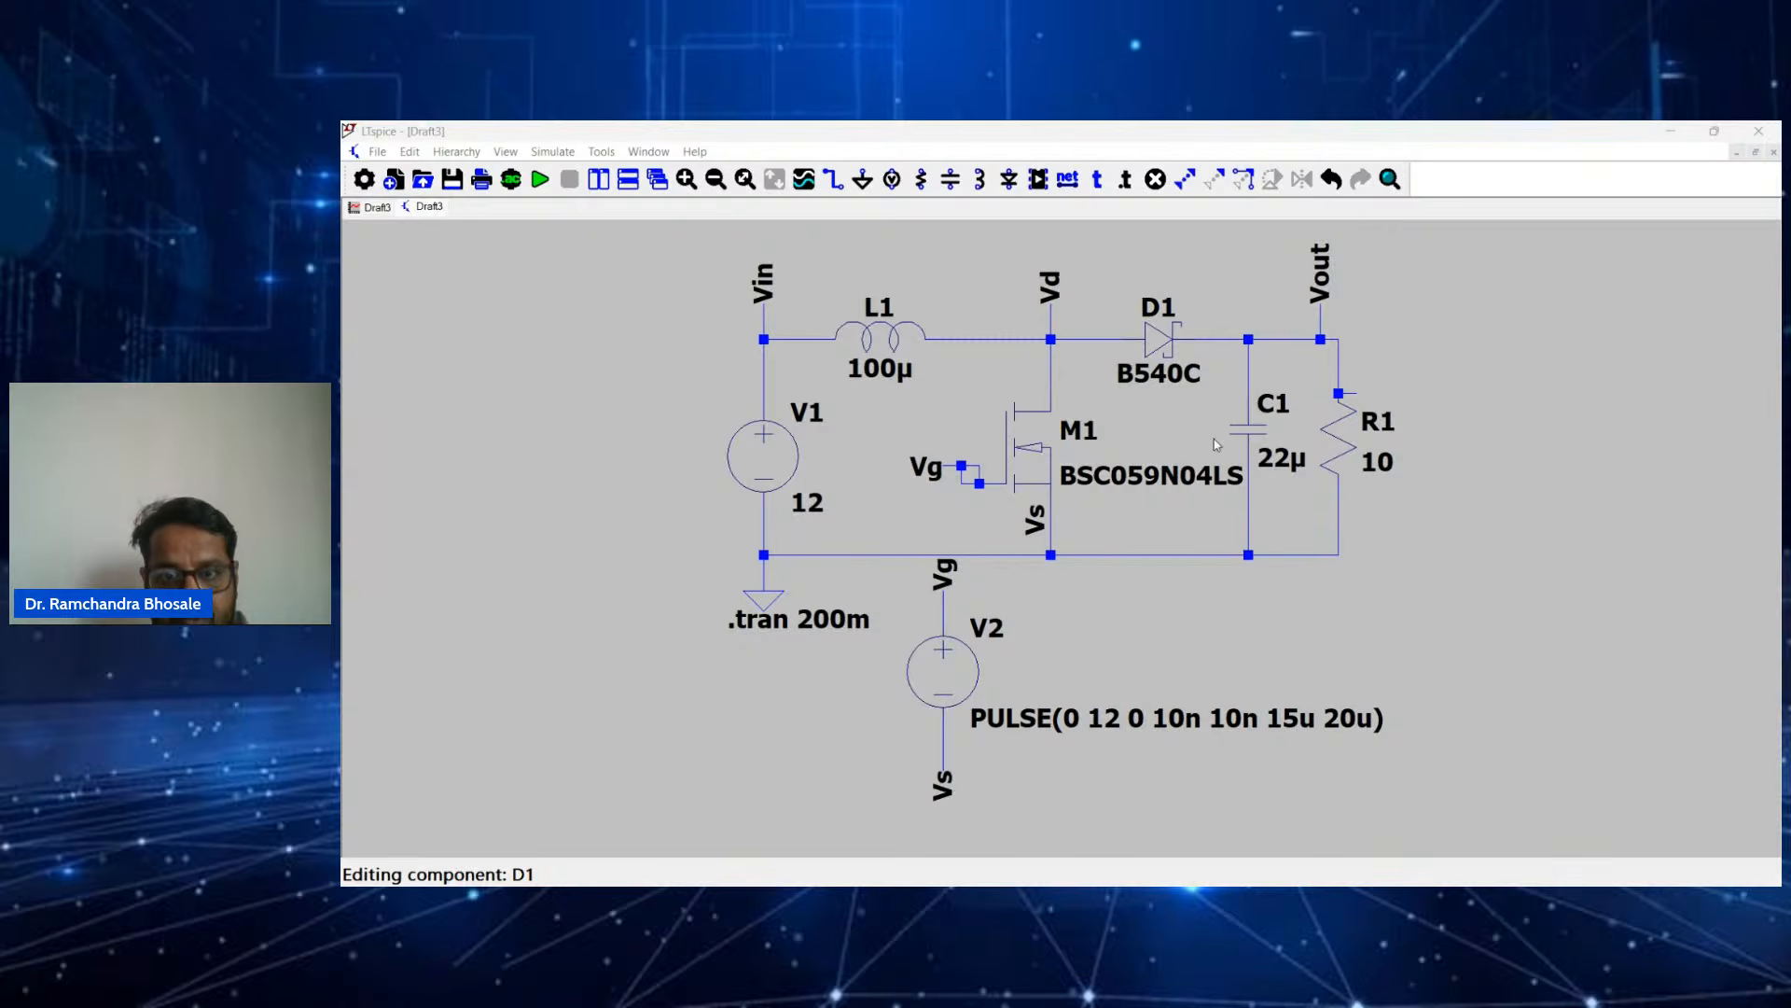
click(1260, 416)
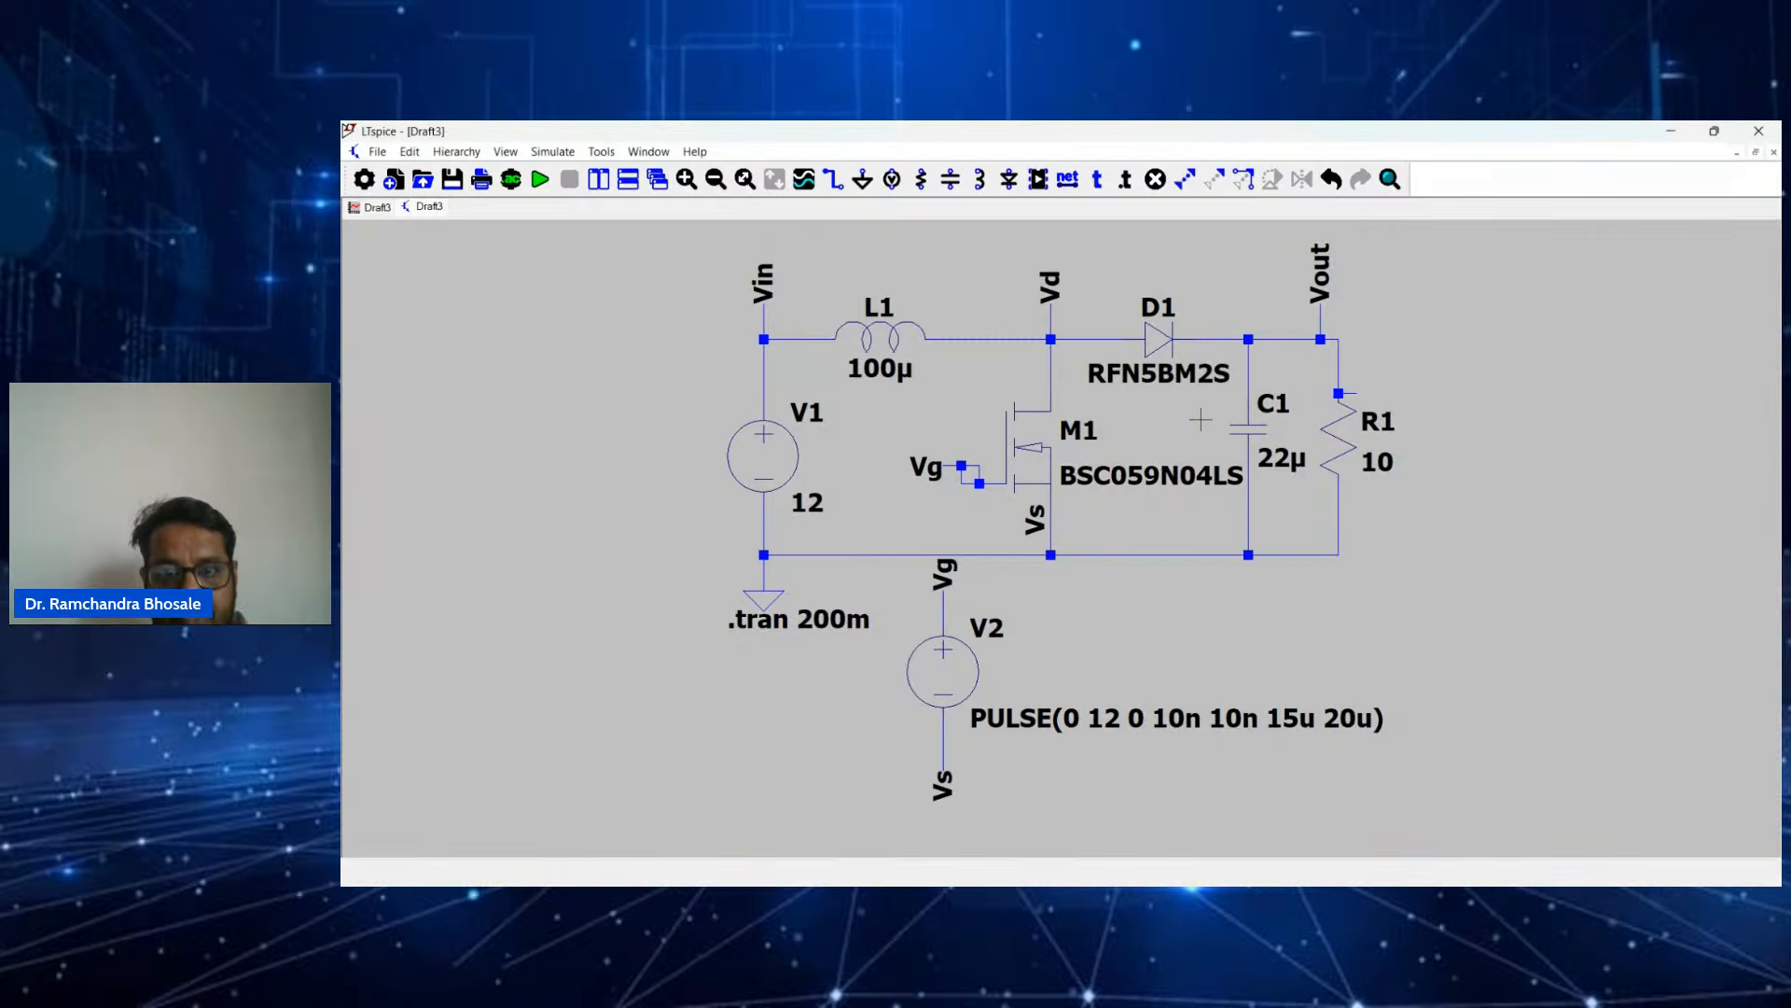
right_click(1040, 464)
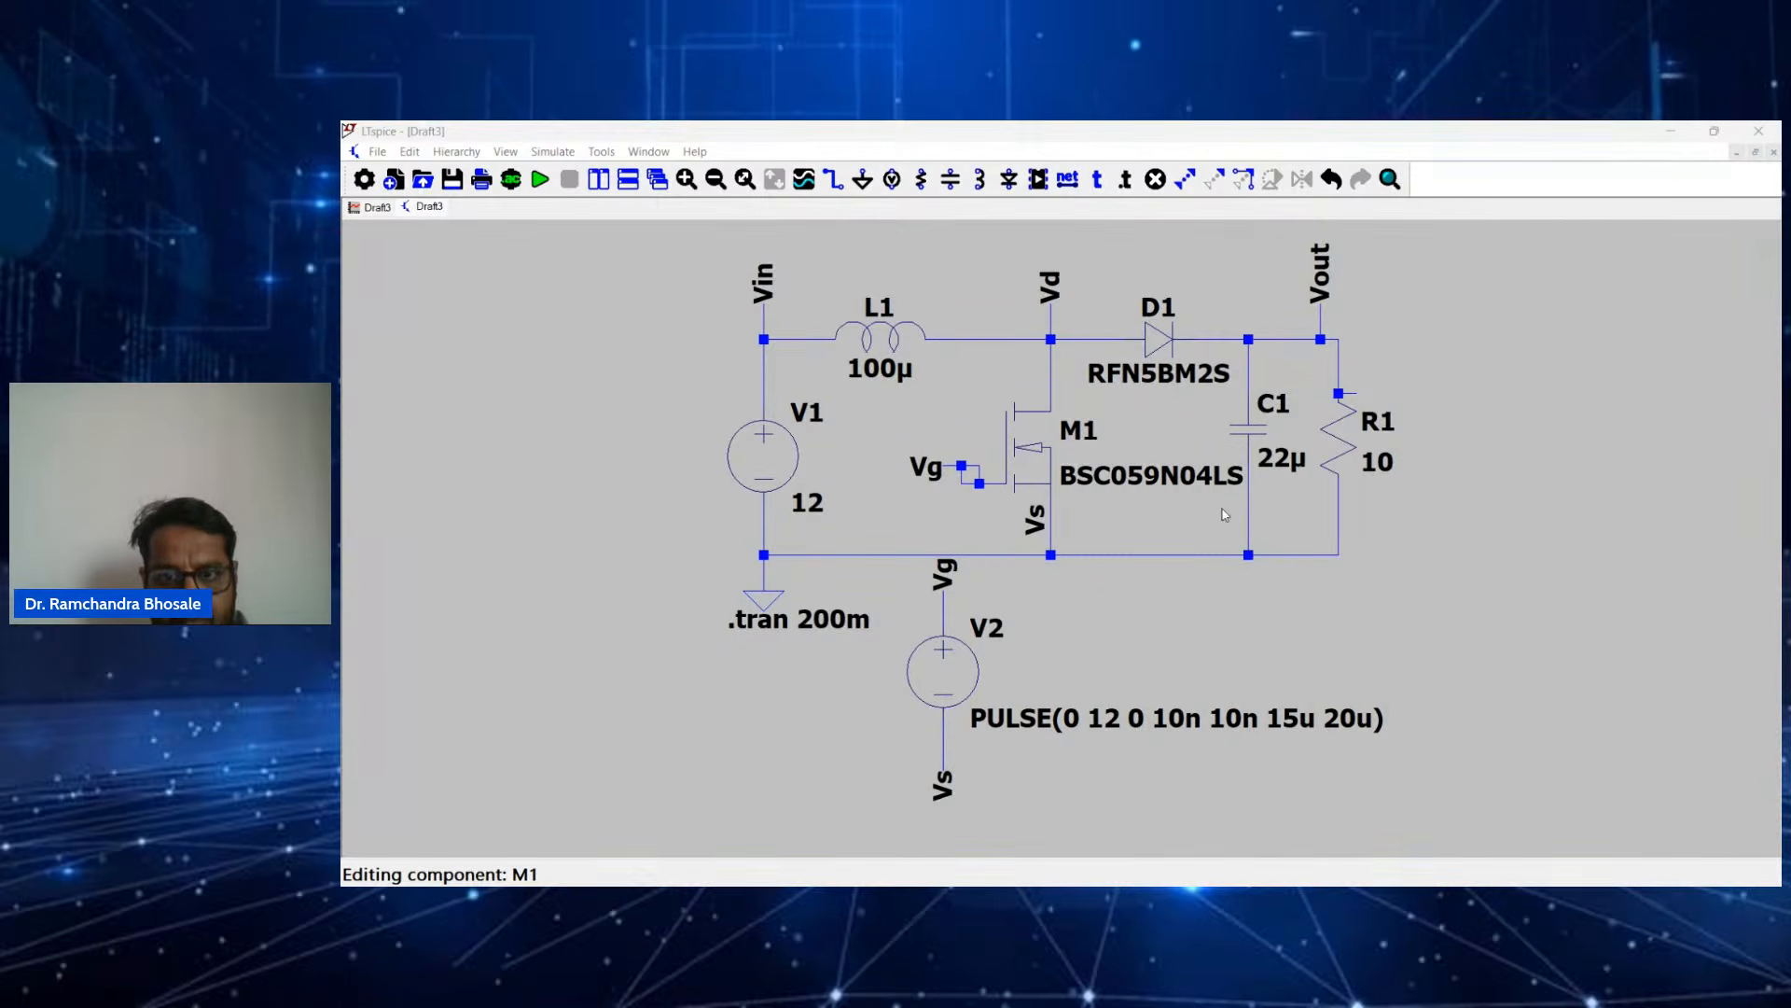
click(1279, 414)
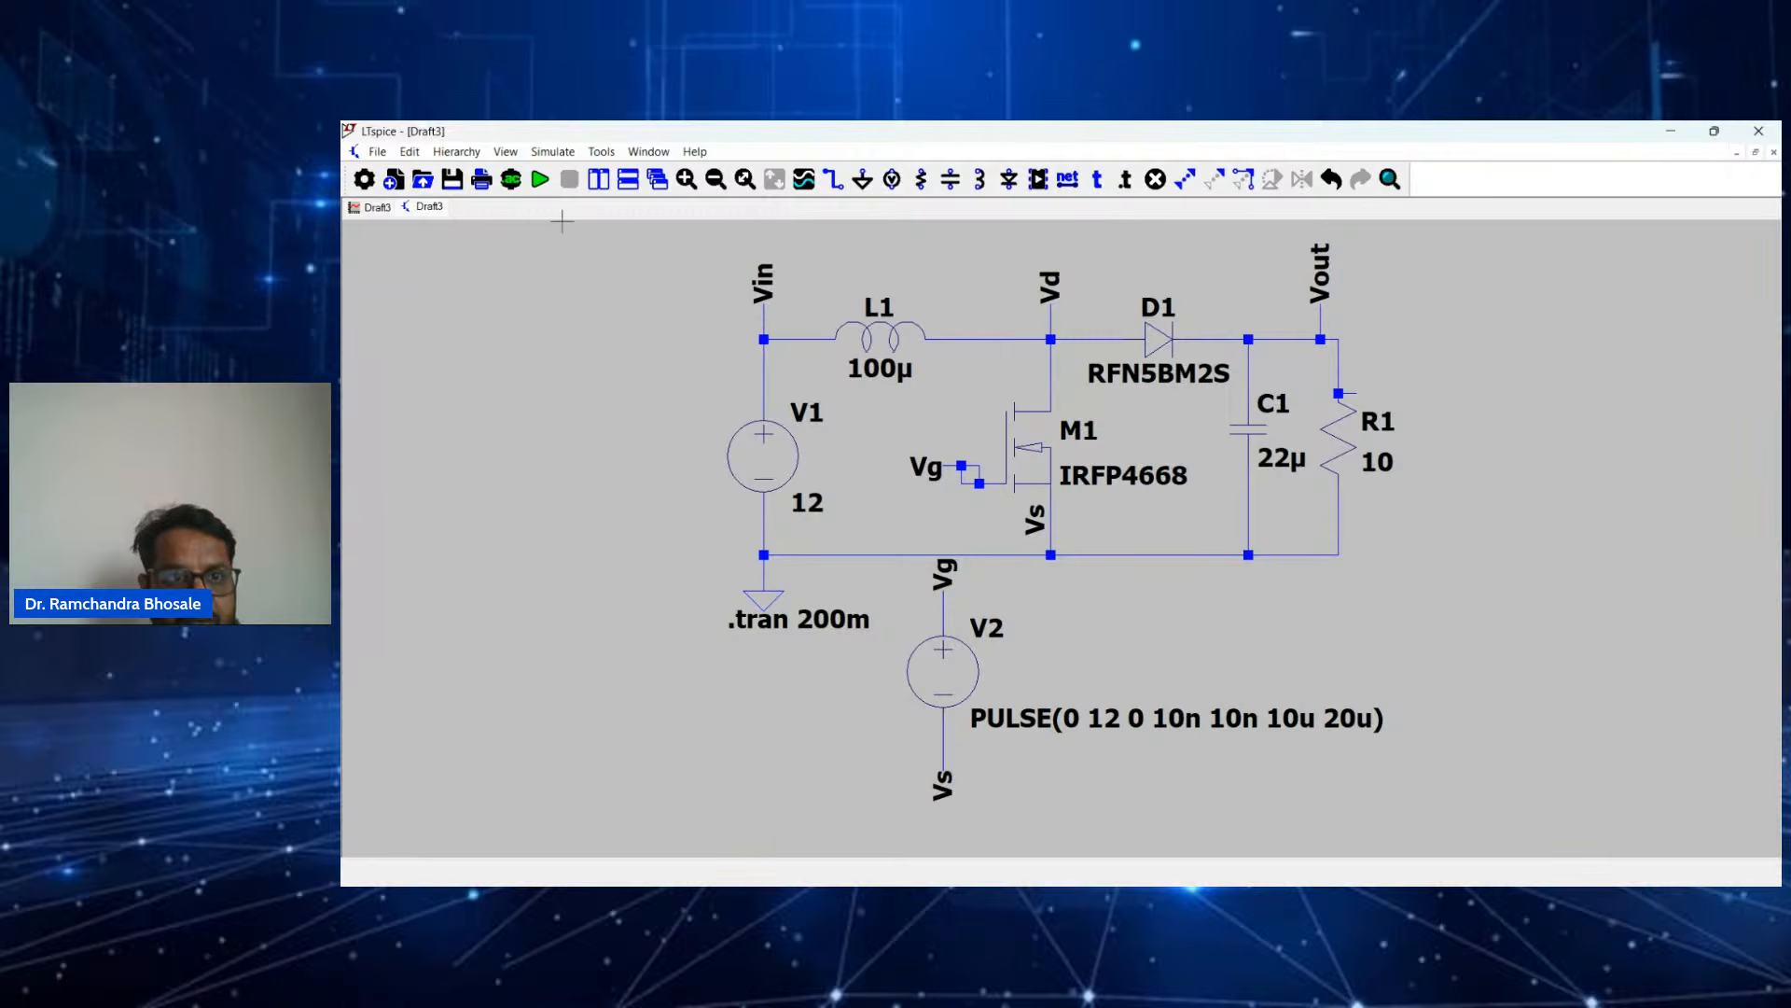
- Run the transient simulation and zoom the maximized V(vout) plot to about 70.2–73.5 ms
click(540, 179)
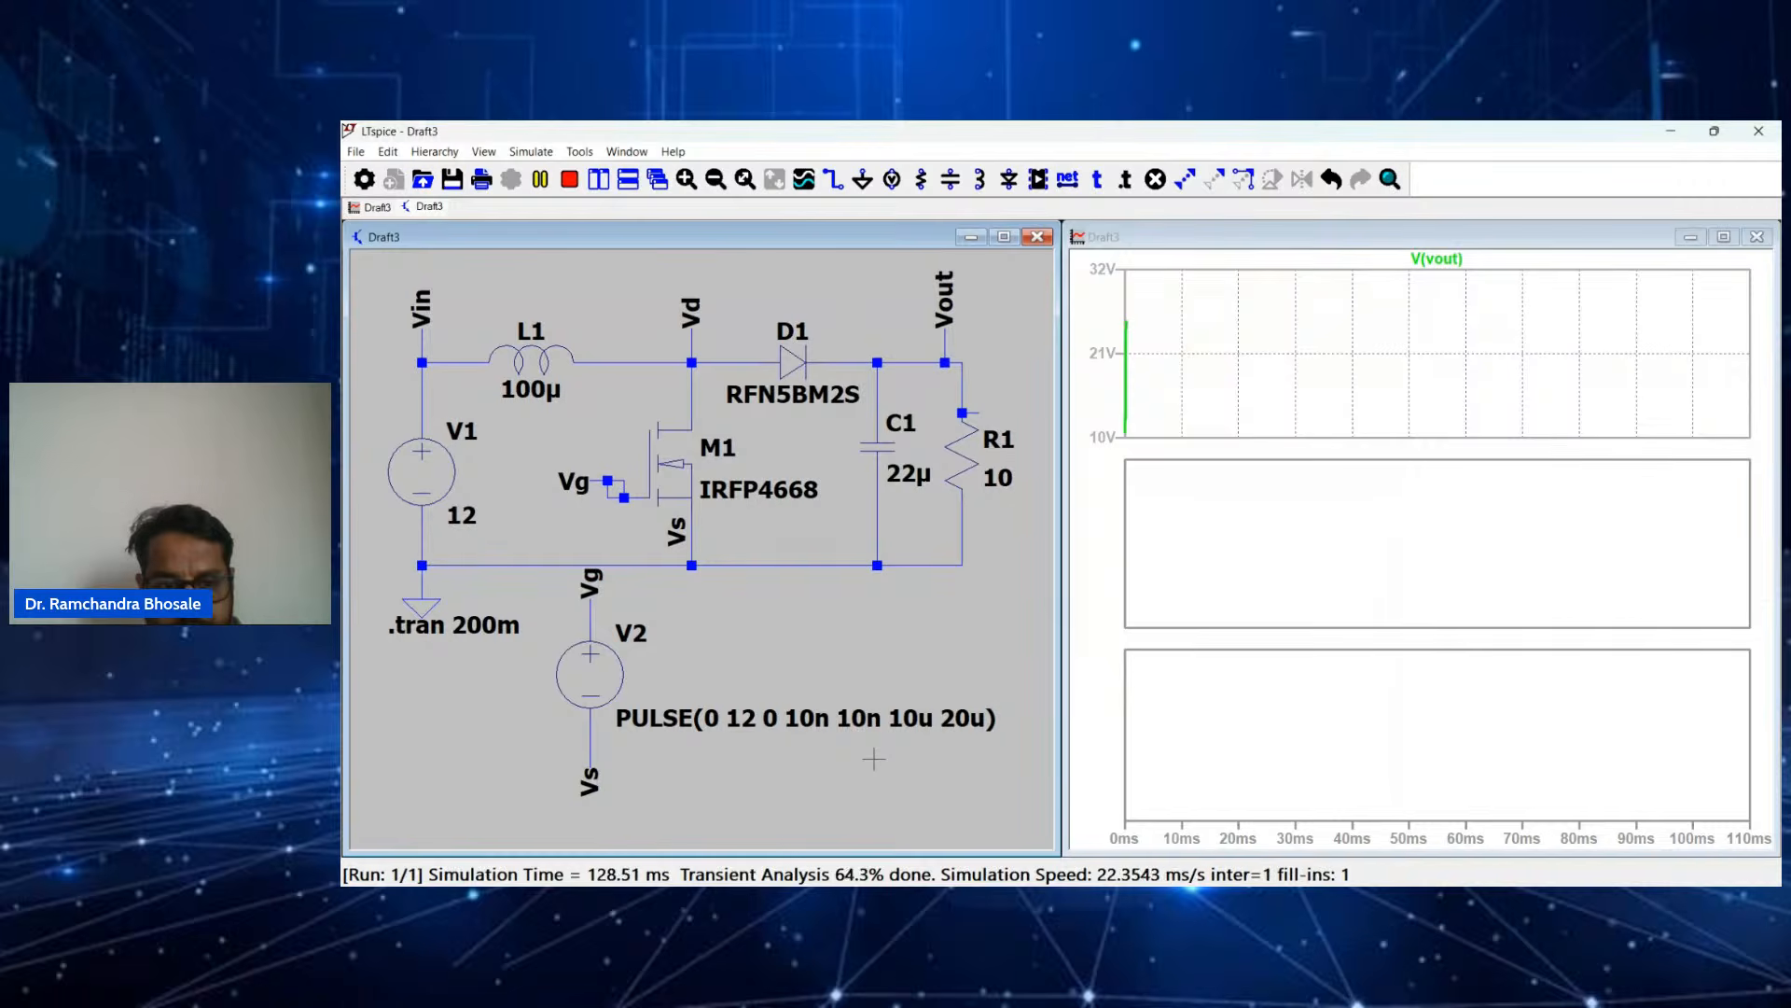
click(1724, 238)
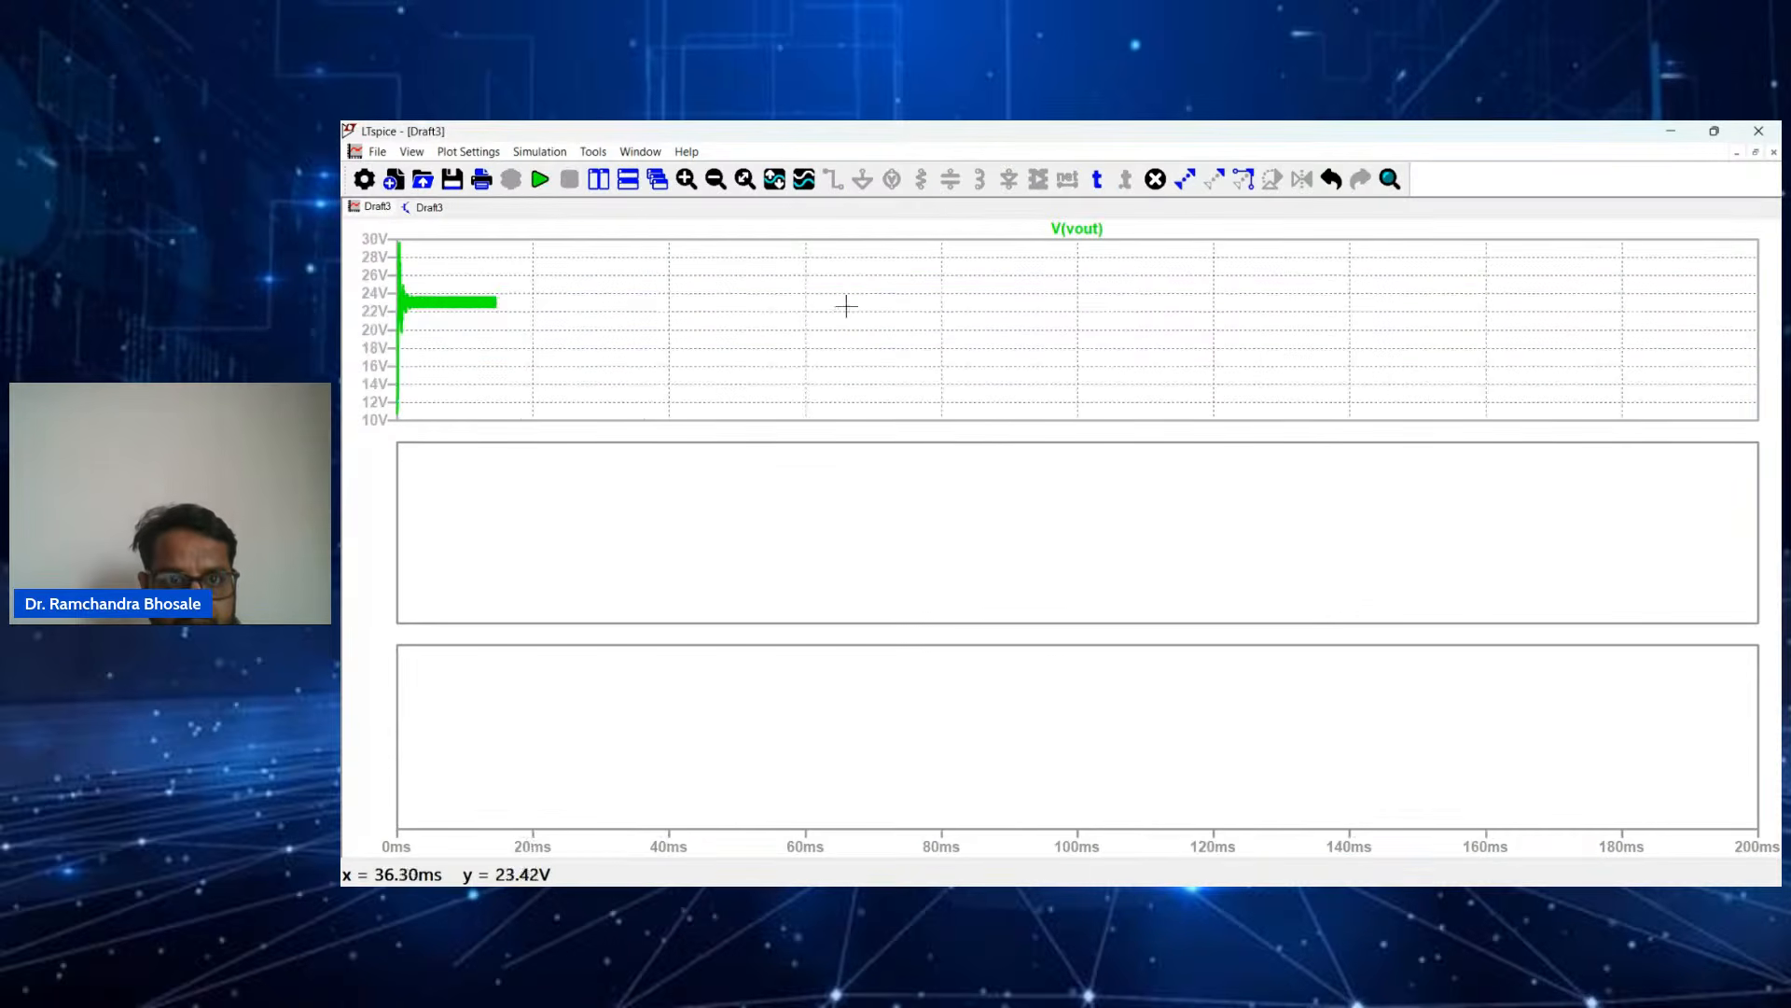
drag(1001, 345, 999, 343)
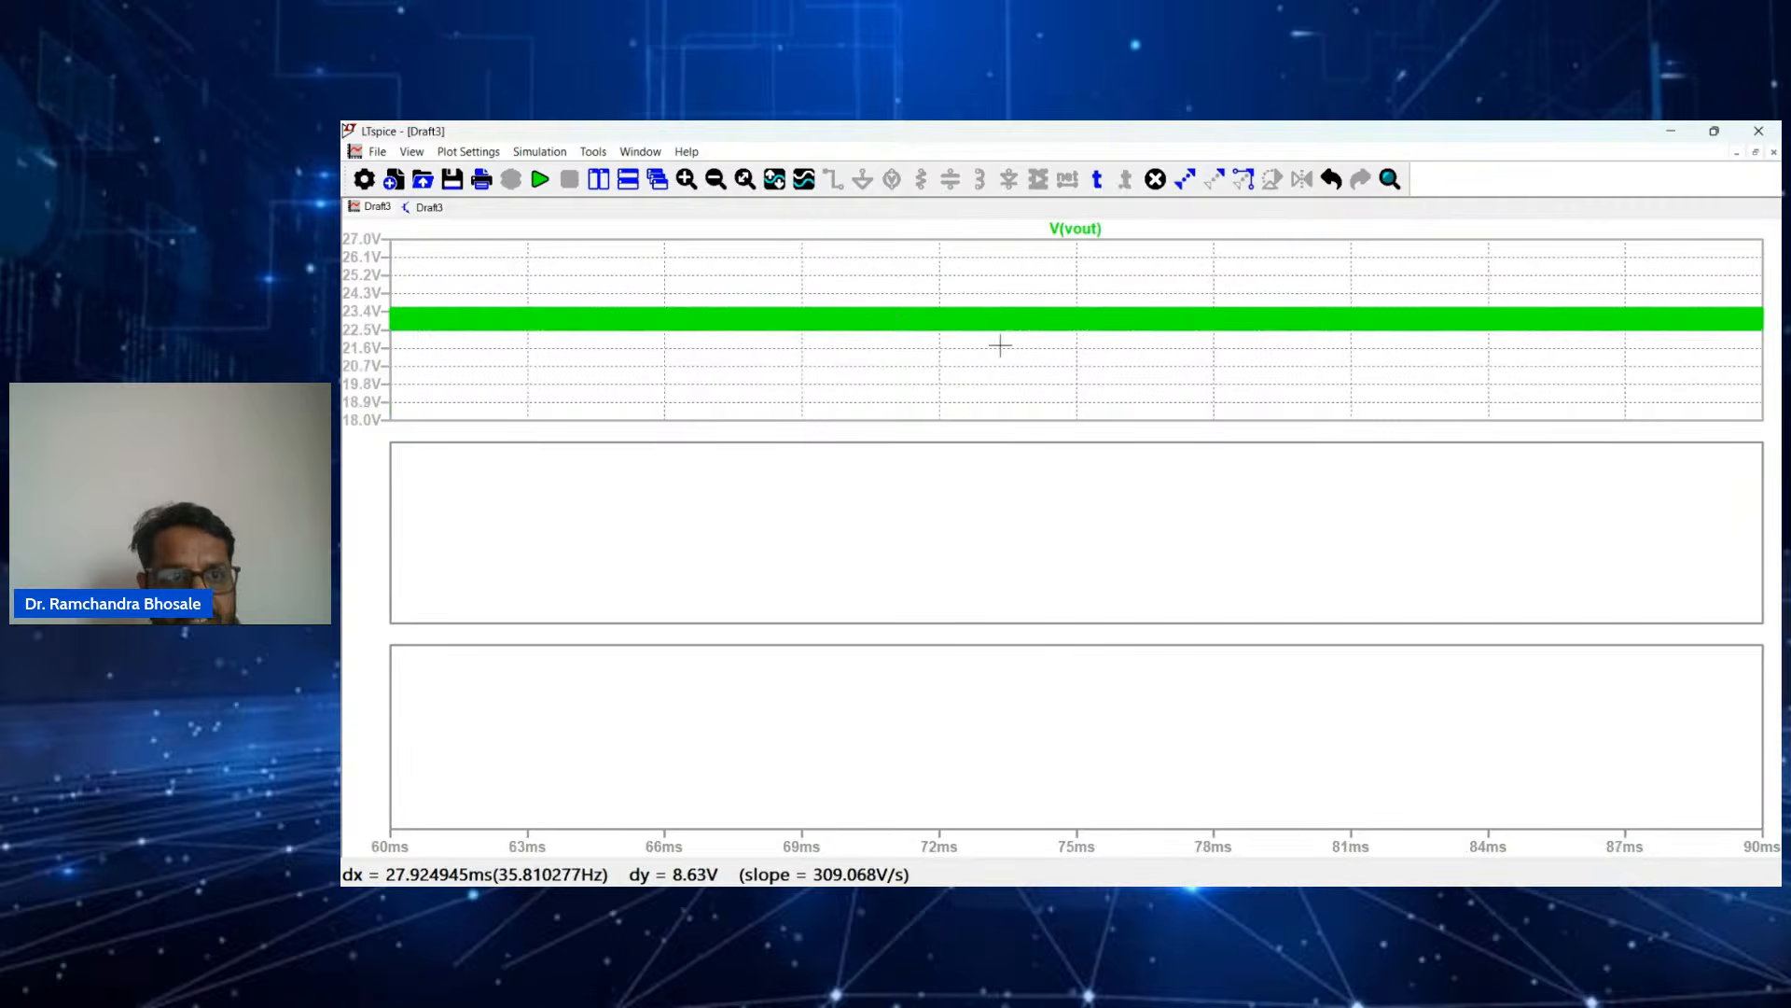
drag(864, 288, 998, 349)
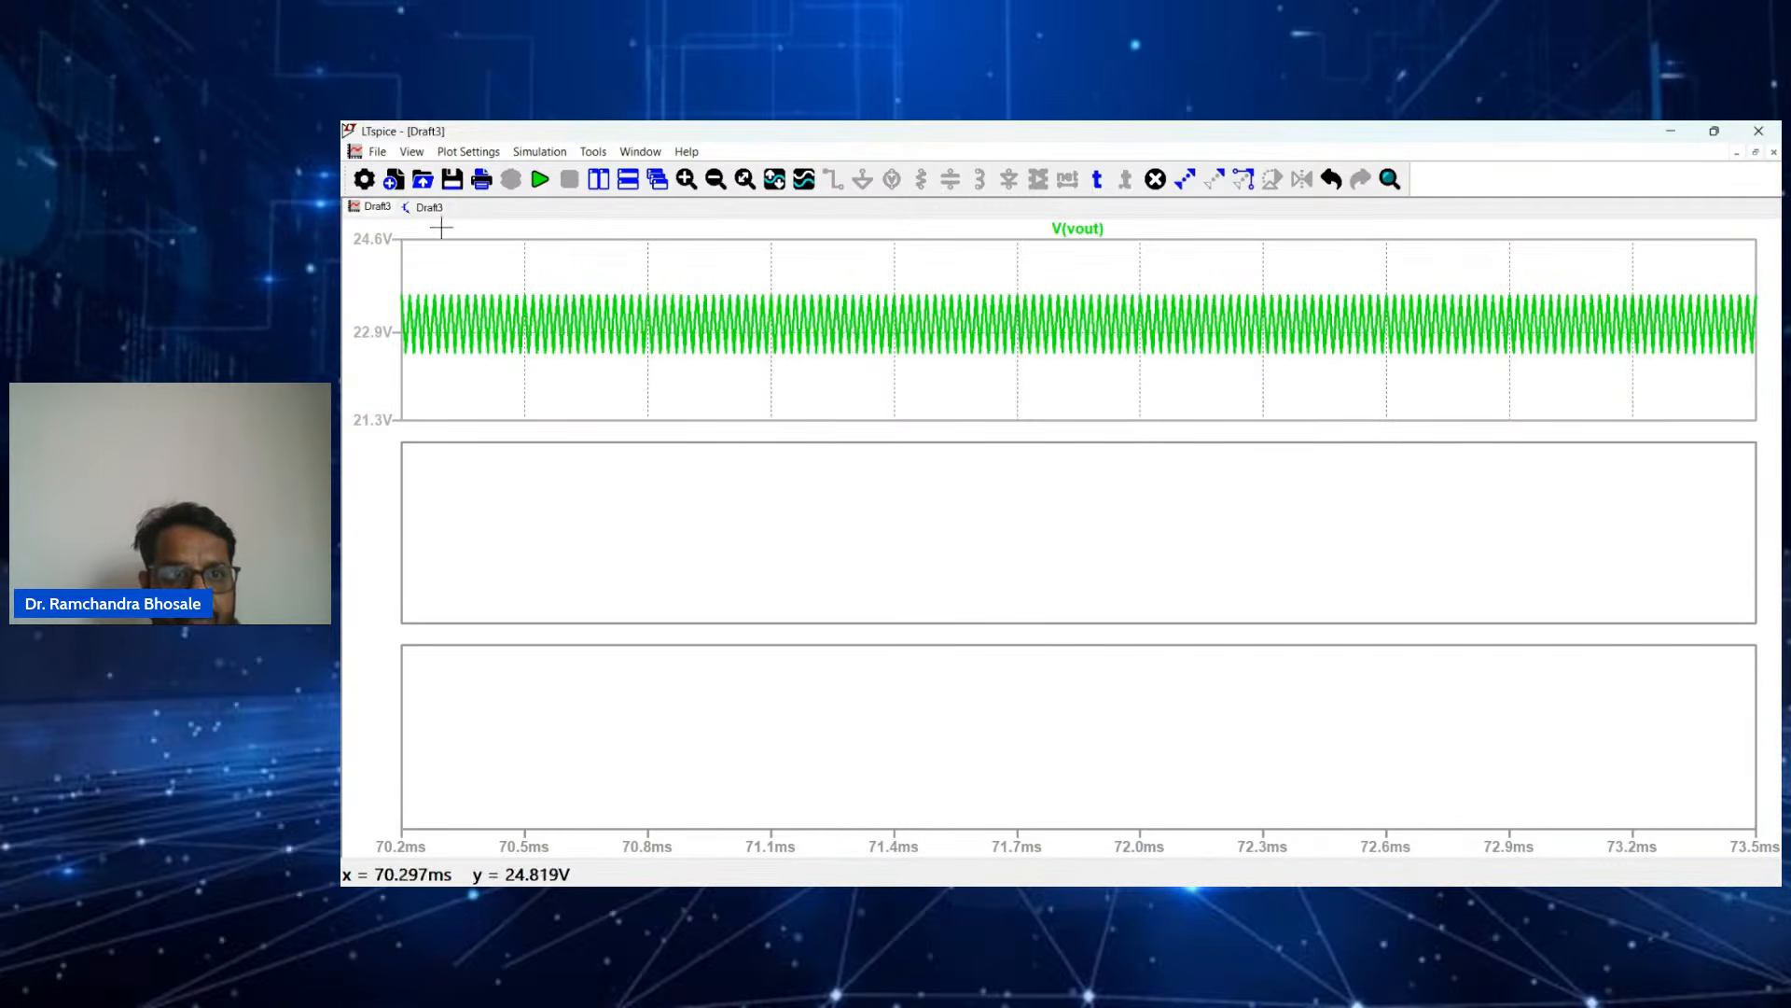
- Plot the Vd node voltage in the second pane and zoom the waveforms to 71.92–72.00 ms
click(377, 206)
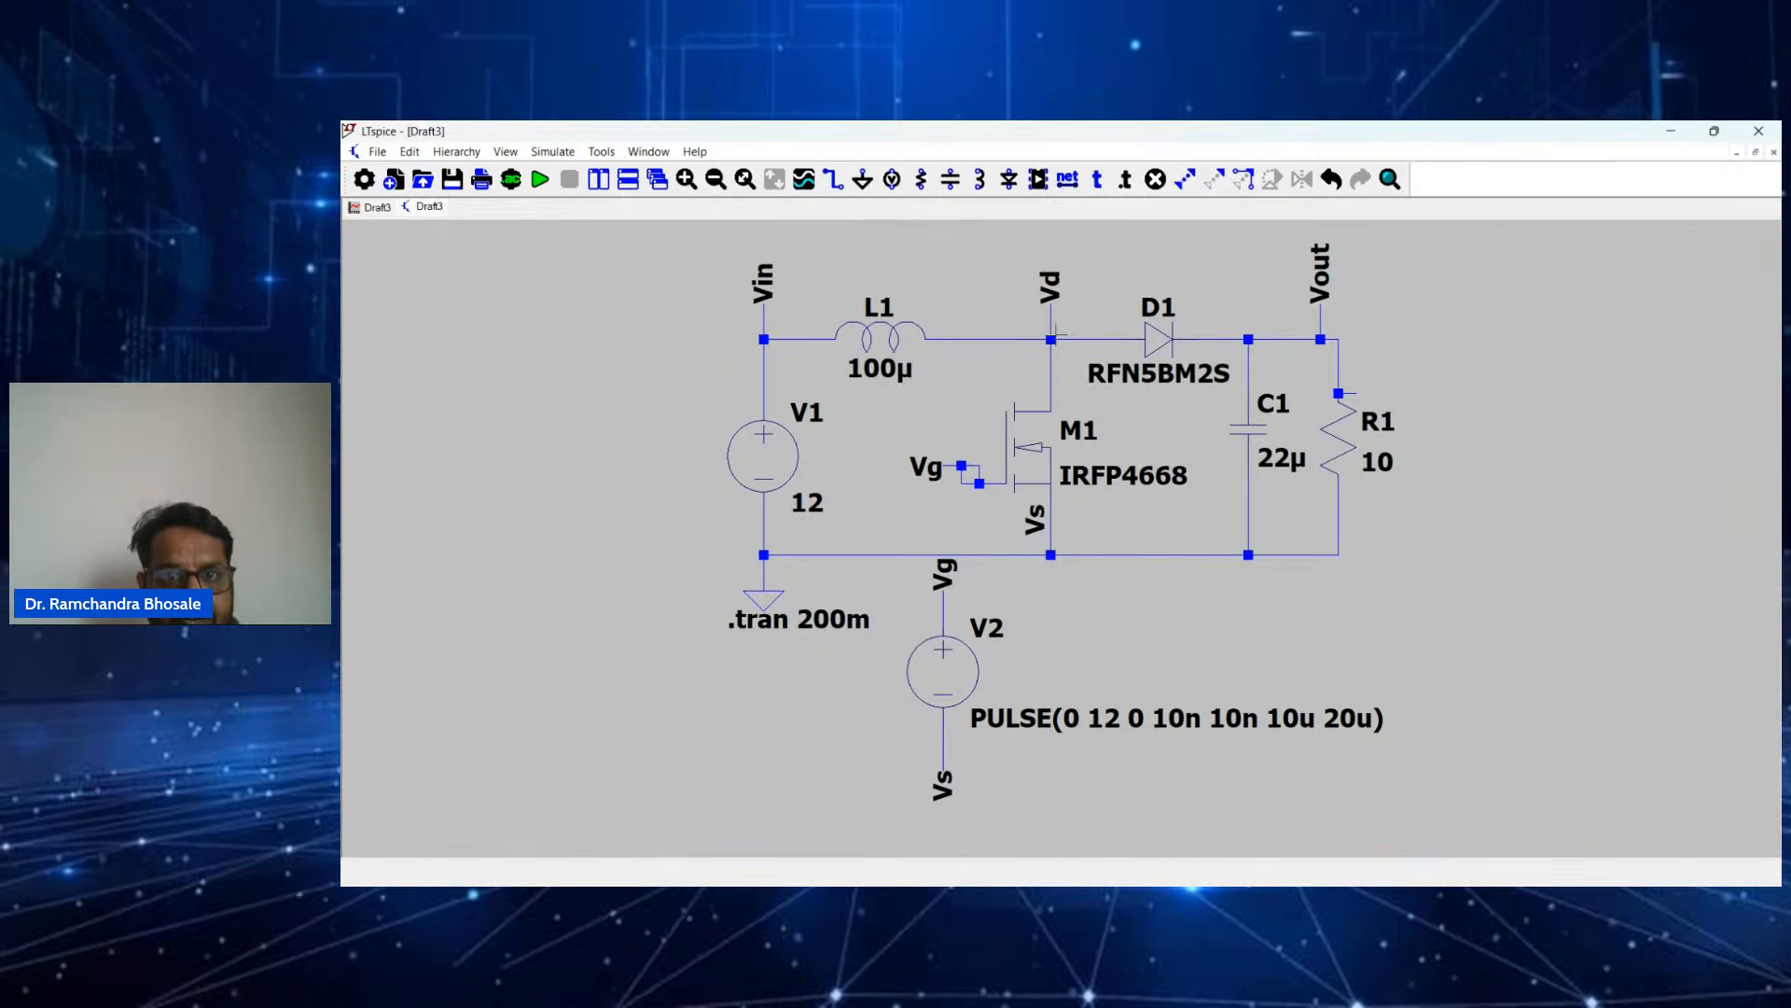
click(379, 209)
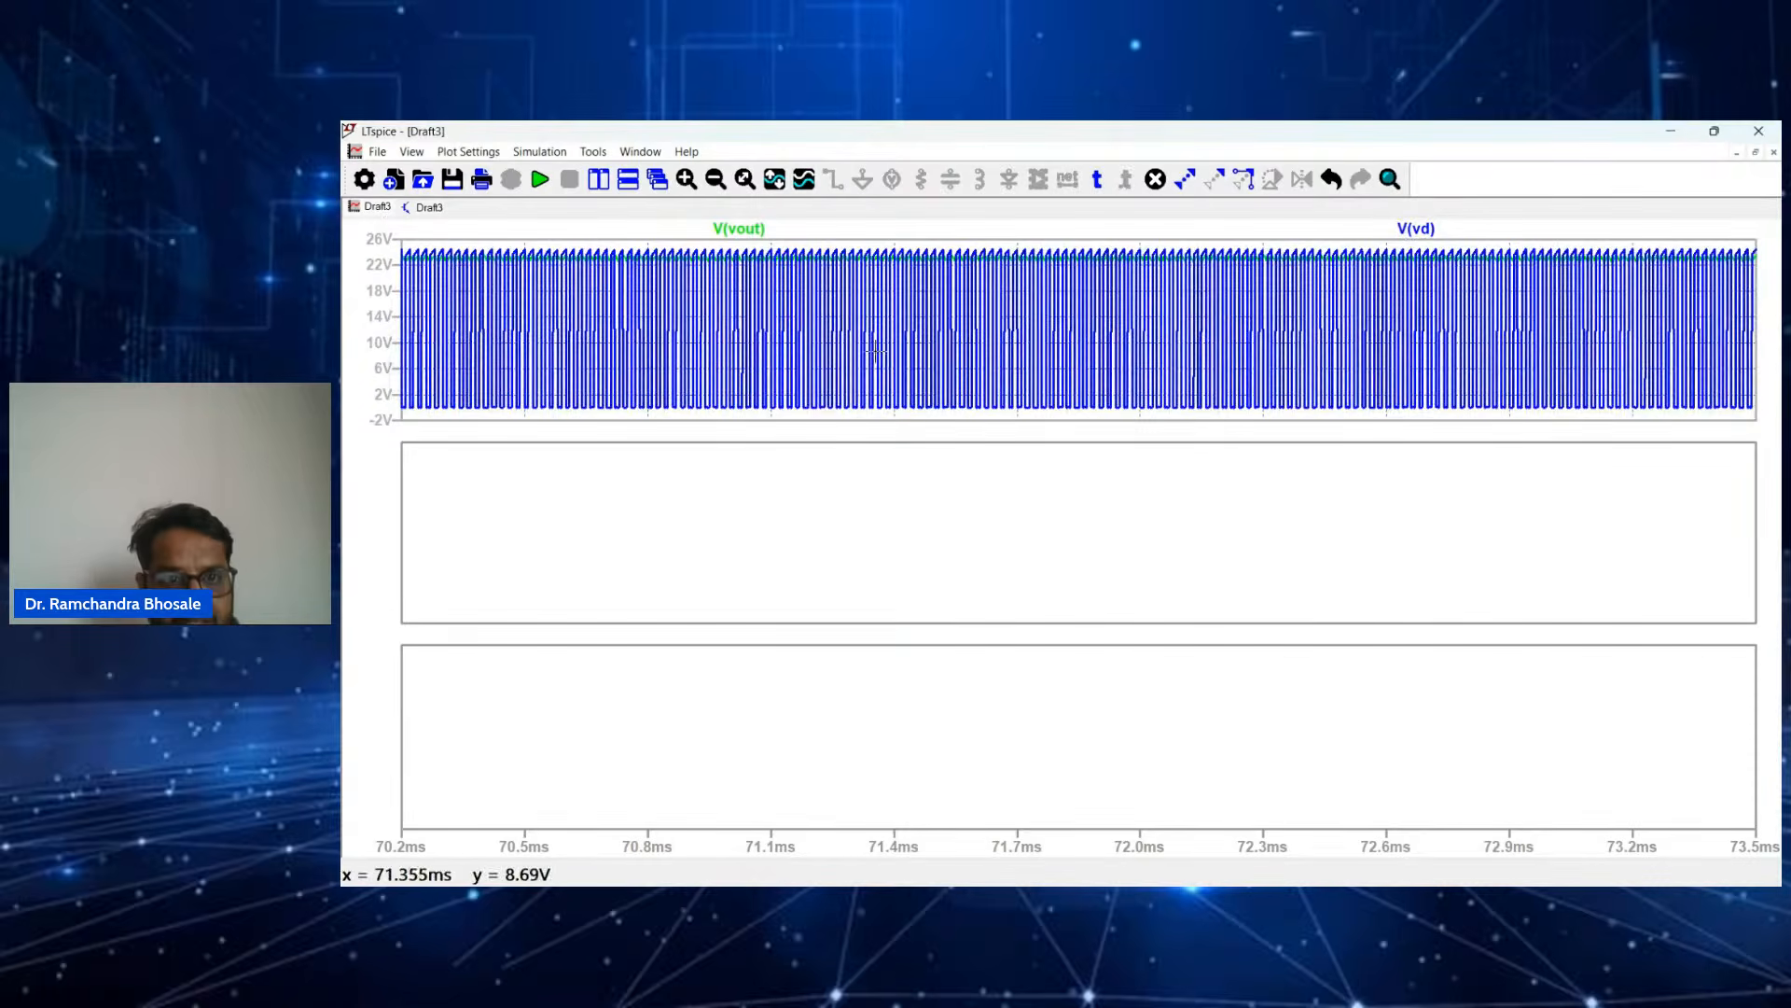
drag(1415, 237, 1367, 485)
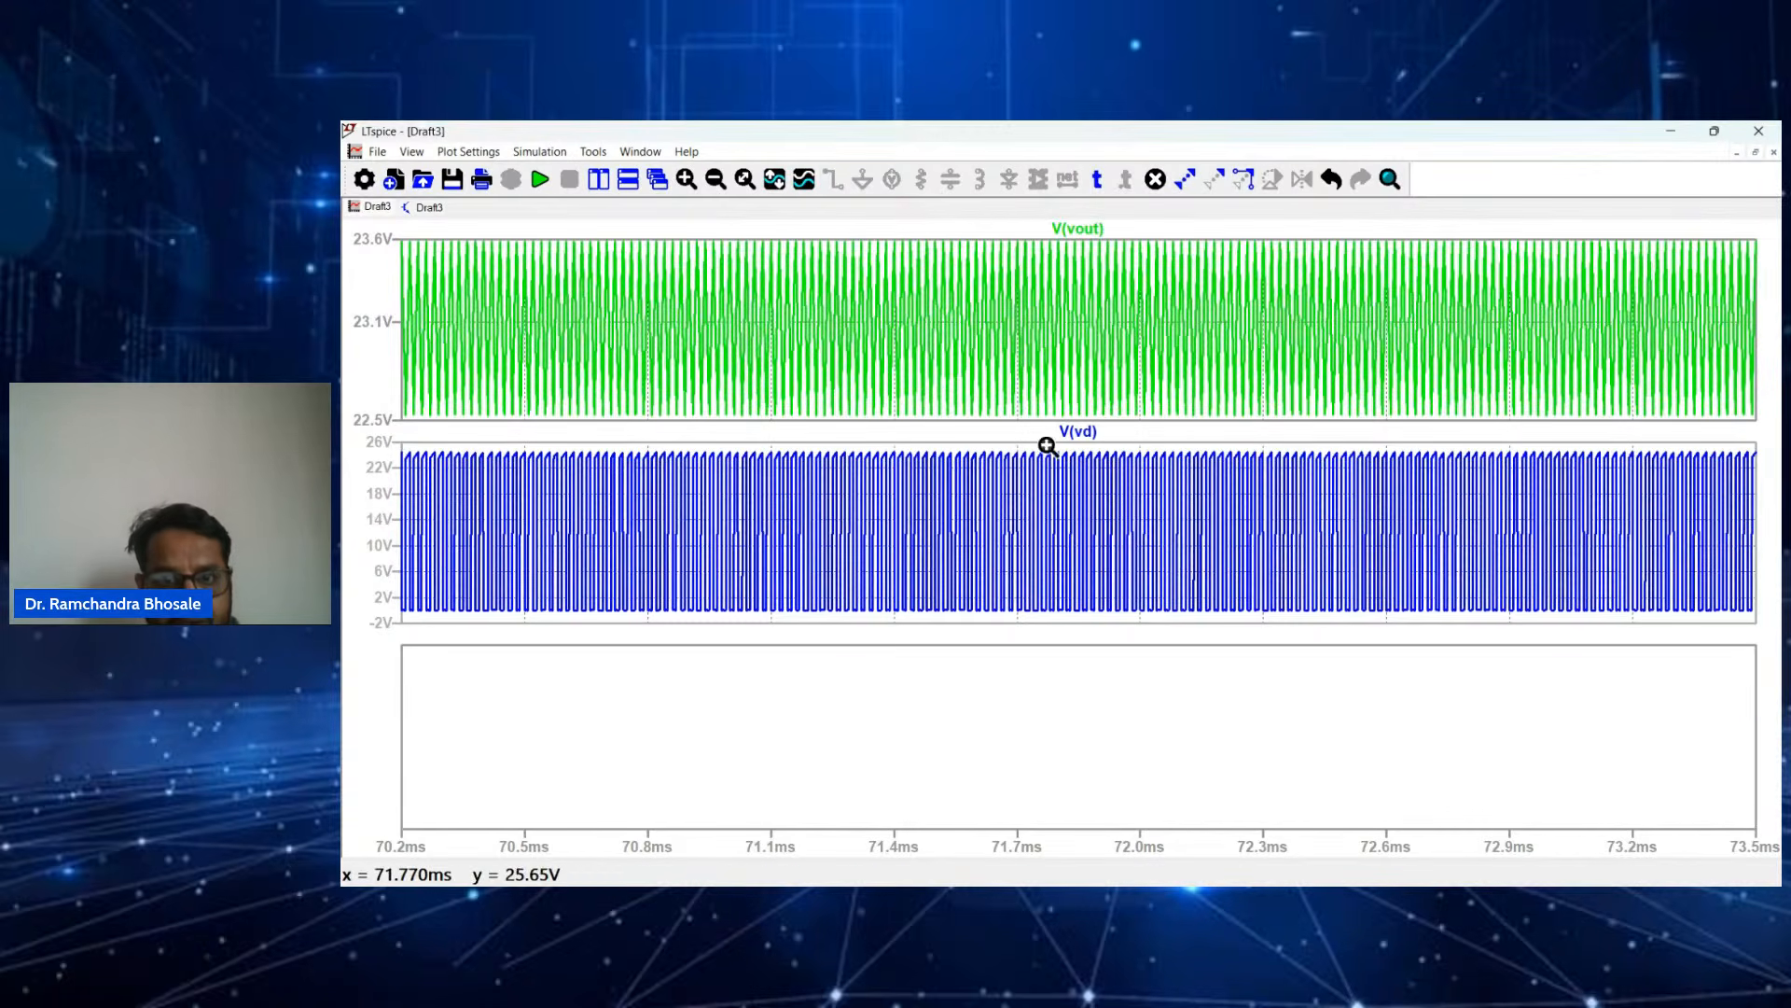
drag(1045, 446, 1216, 611)
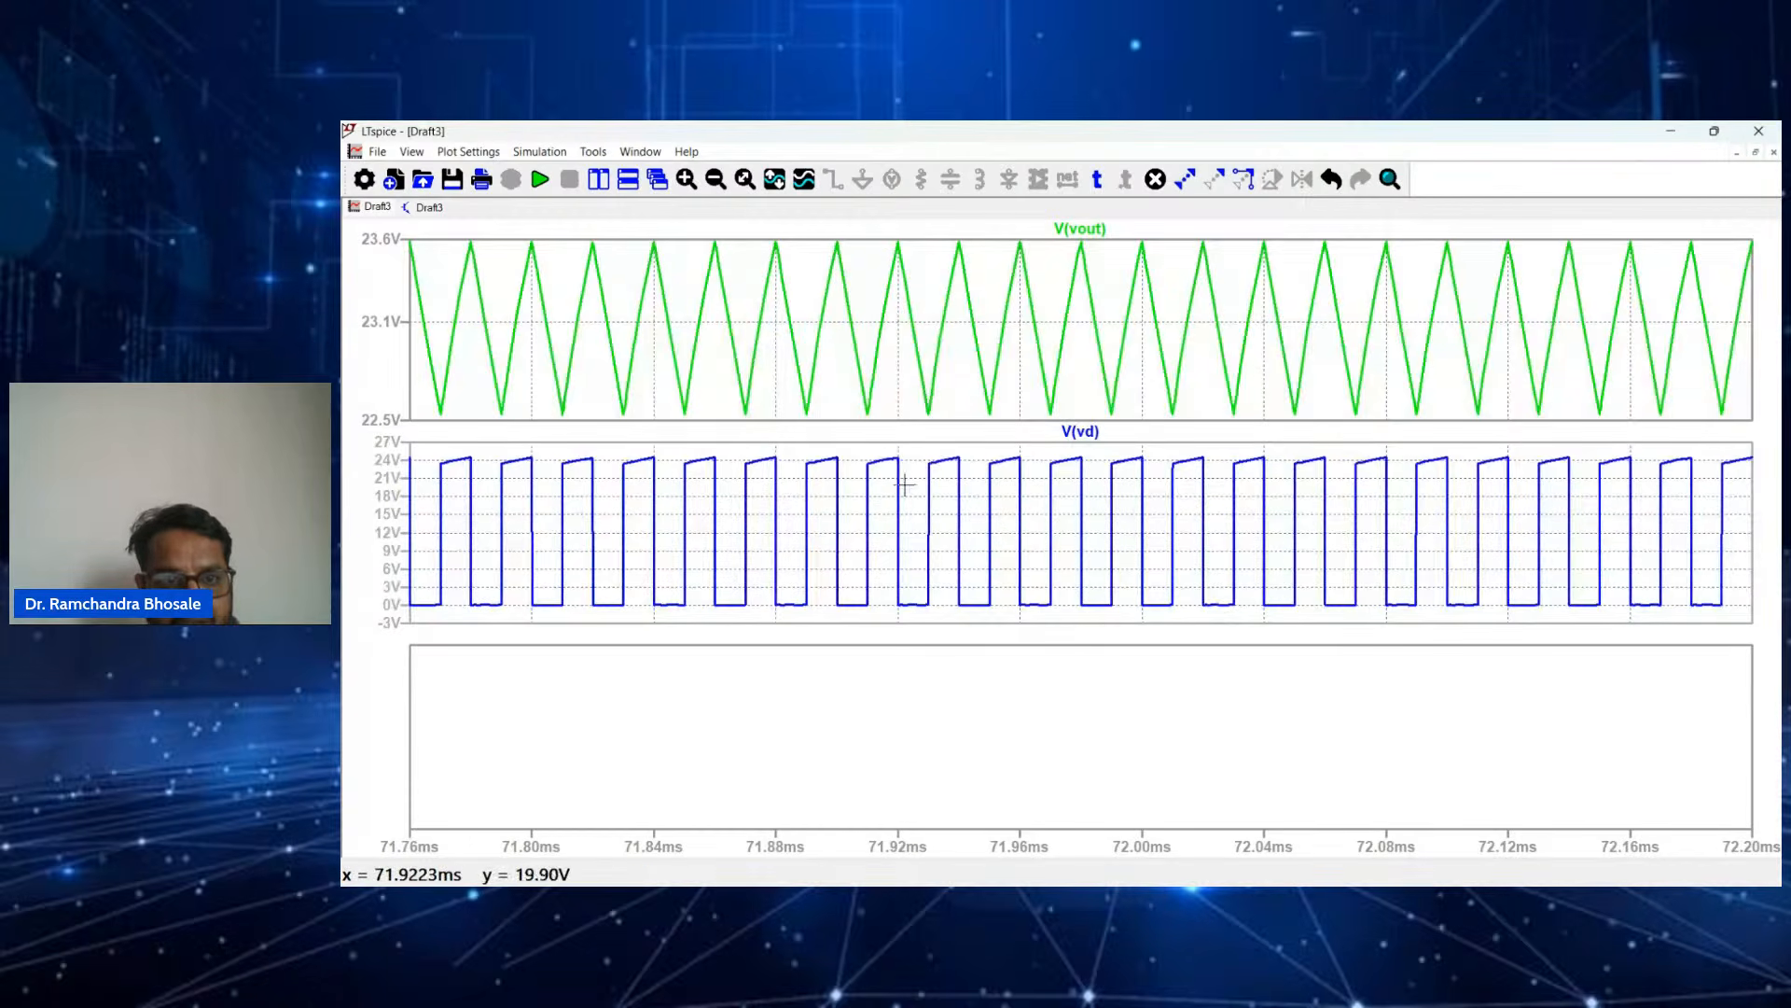
drag(897, 445, 1142, 640)
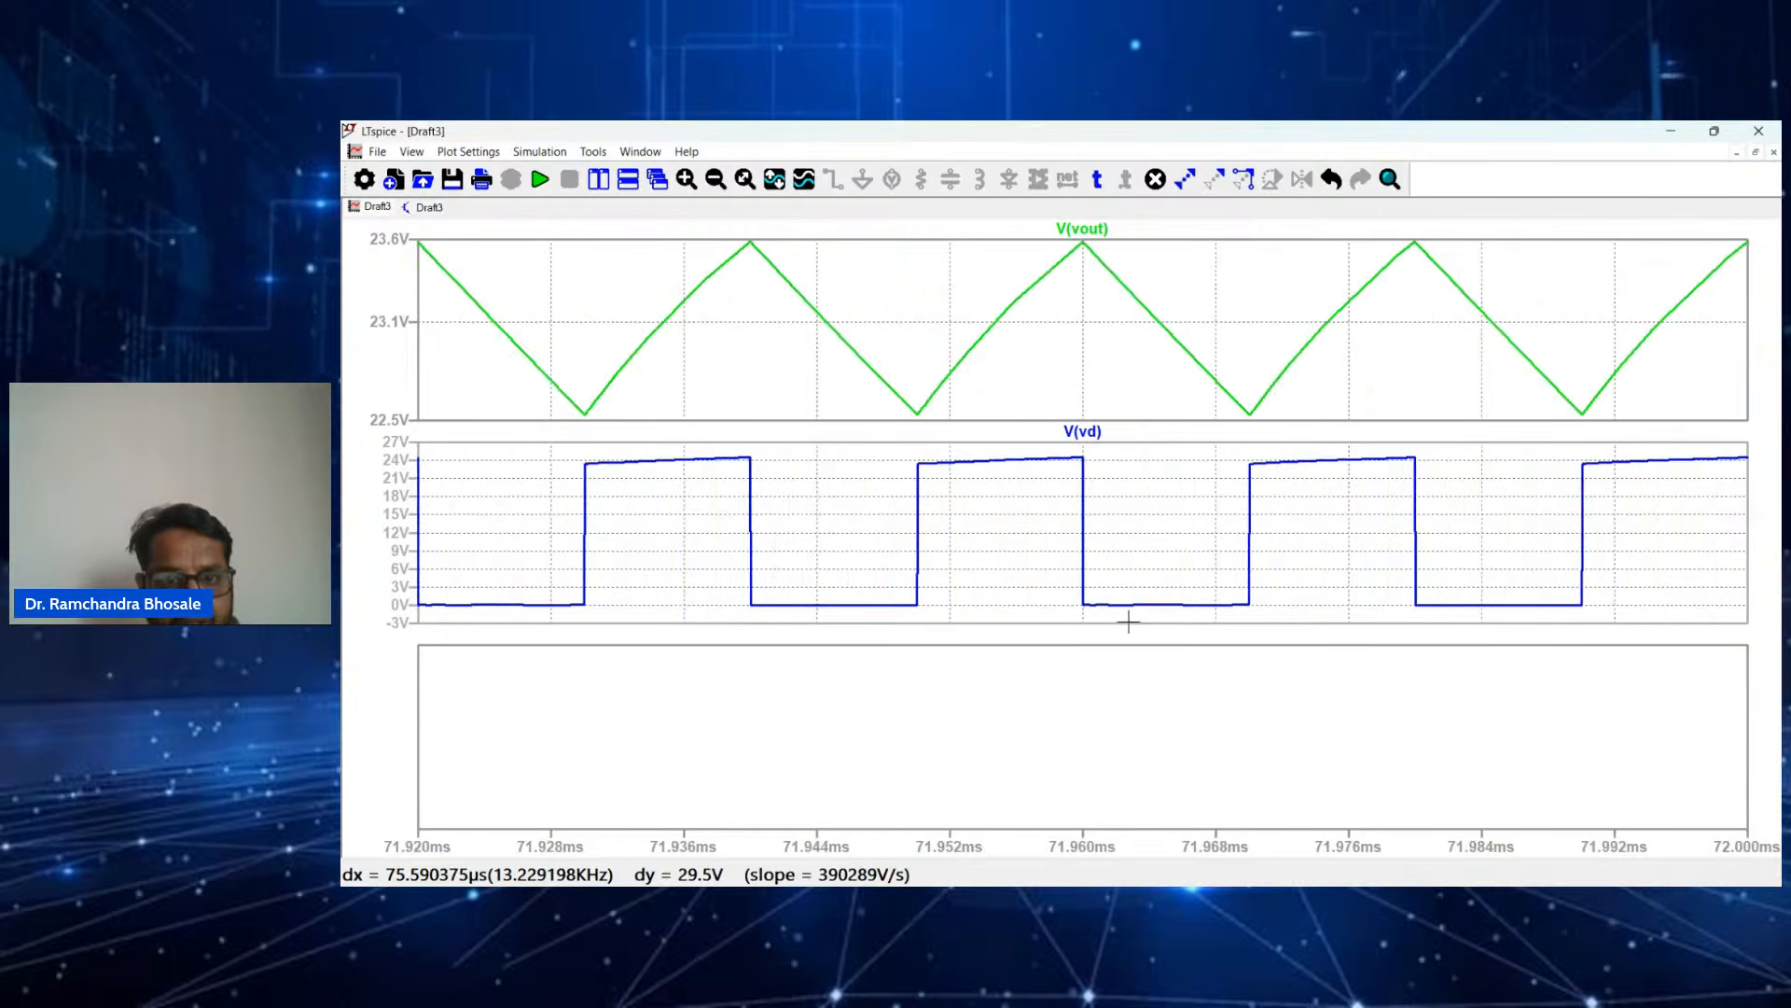
- Plot the inductor current I(L1) in the third pane
click(424, 206)
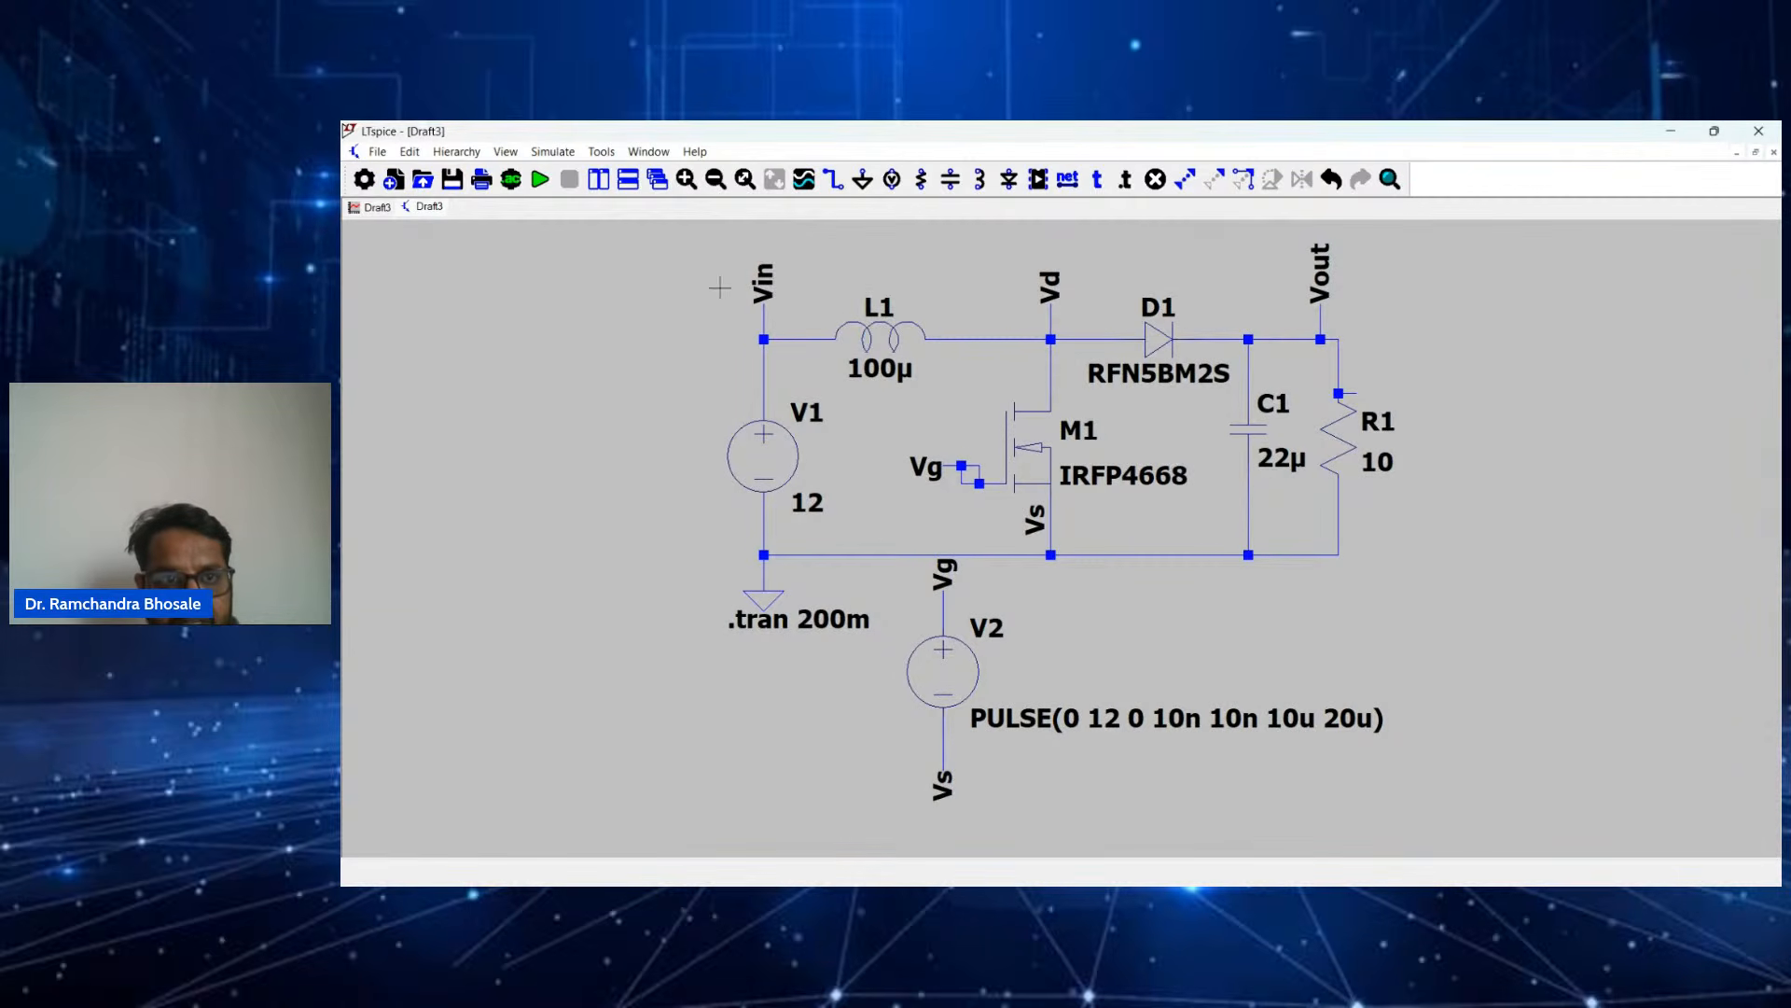
click(378, 207)
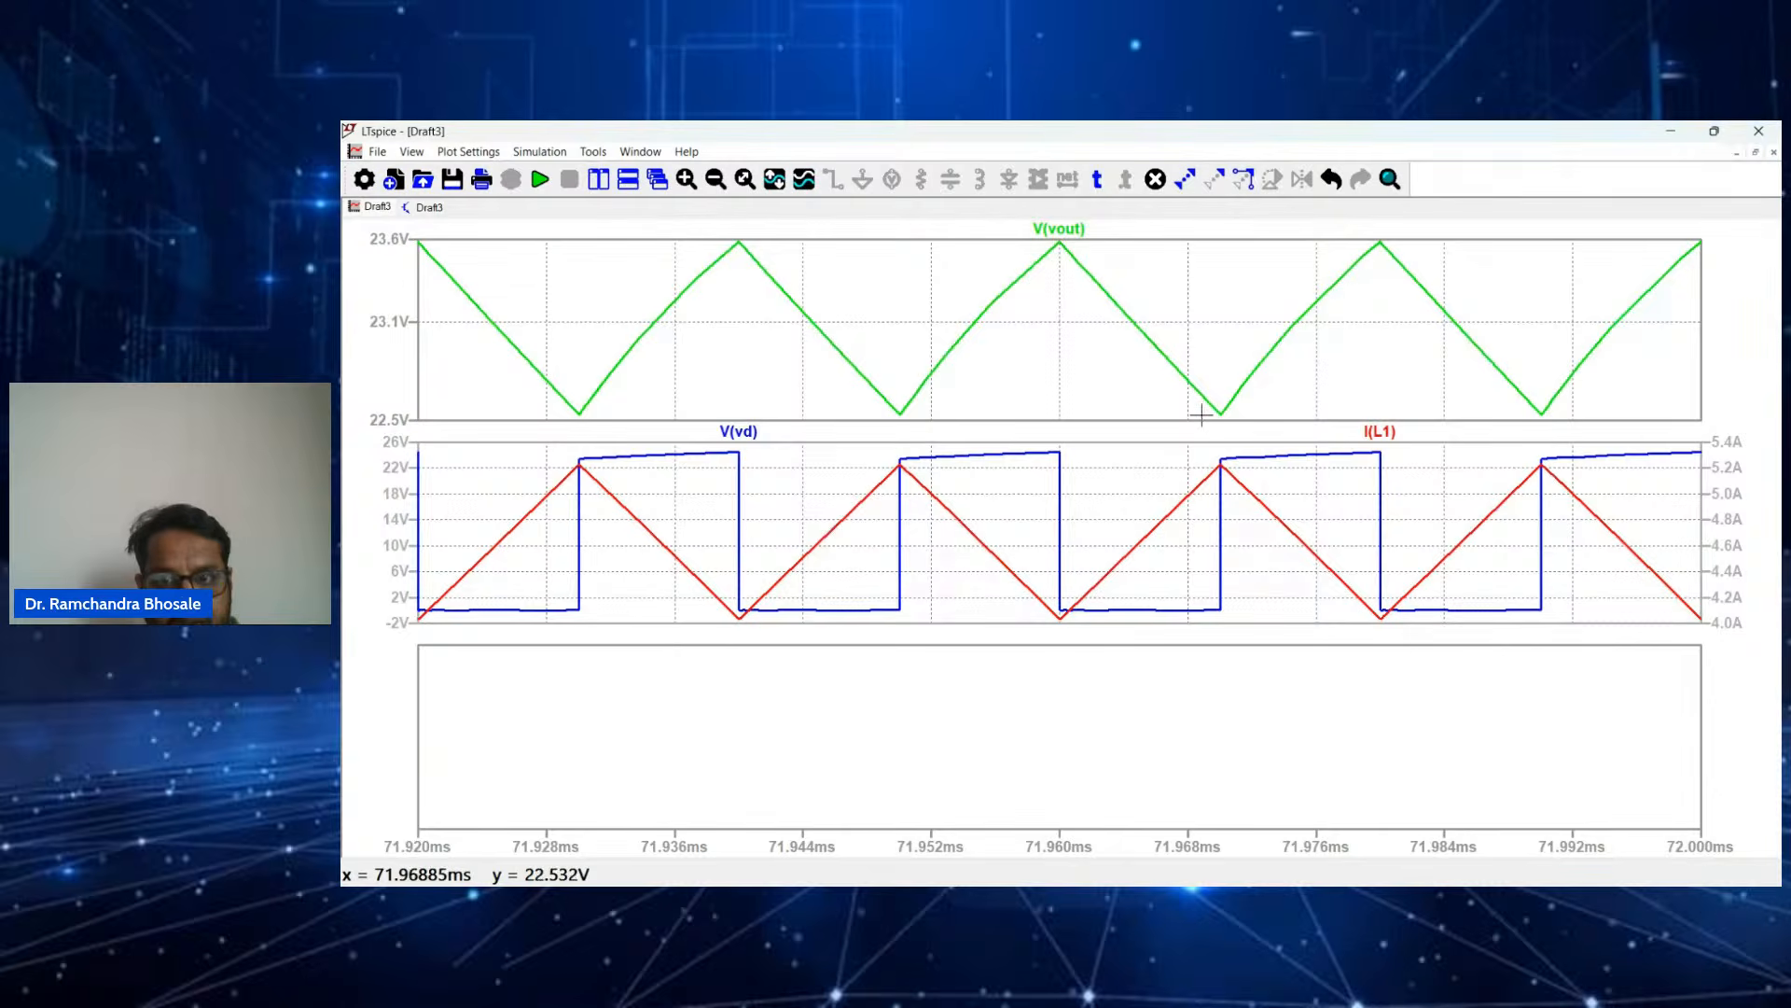
drag(1380, 431, 1373, 689)
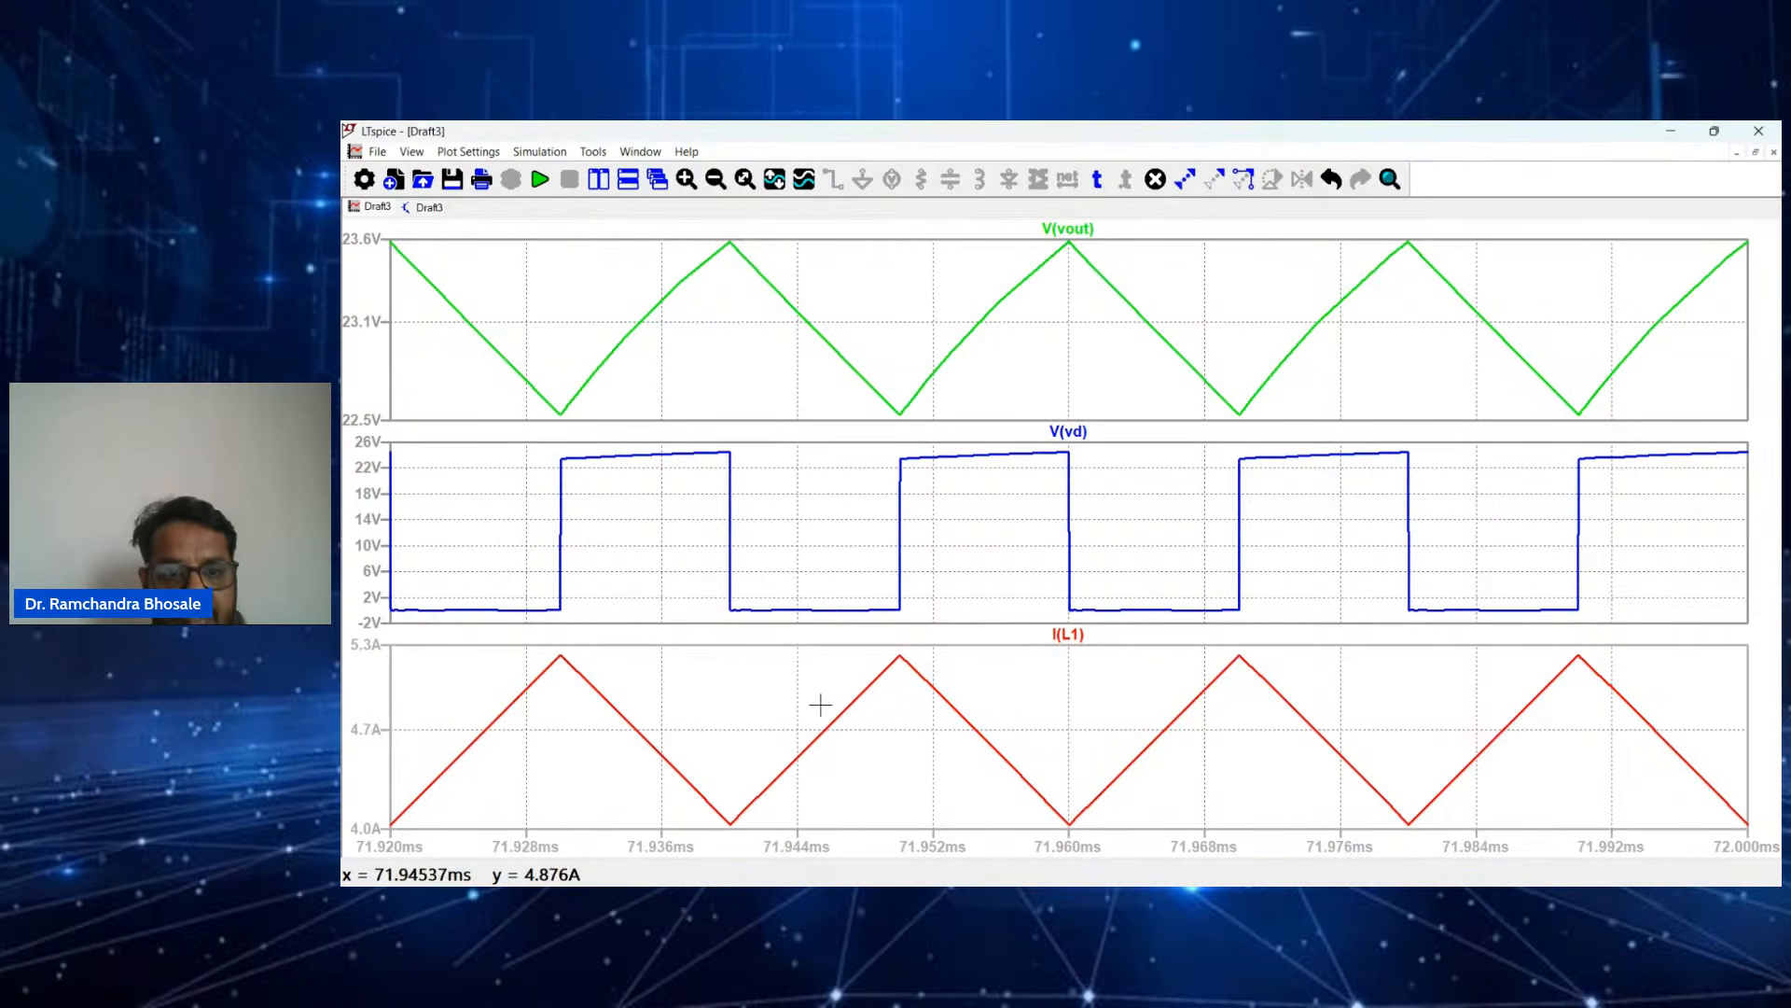
- Compare the V(vout), V(vd) and I(L1) waveforms with the boost converter schematic over the switching cycle
click(430, 208)
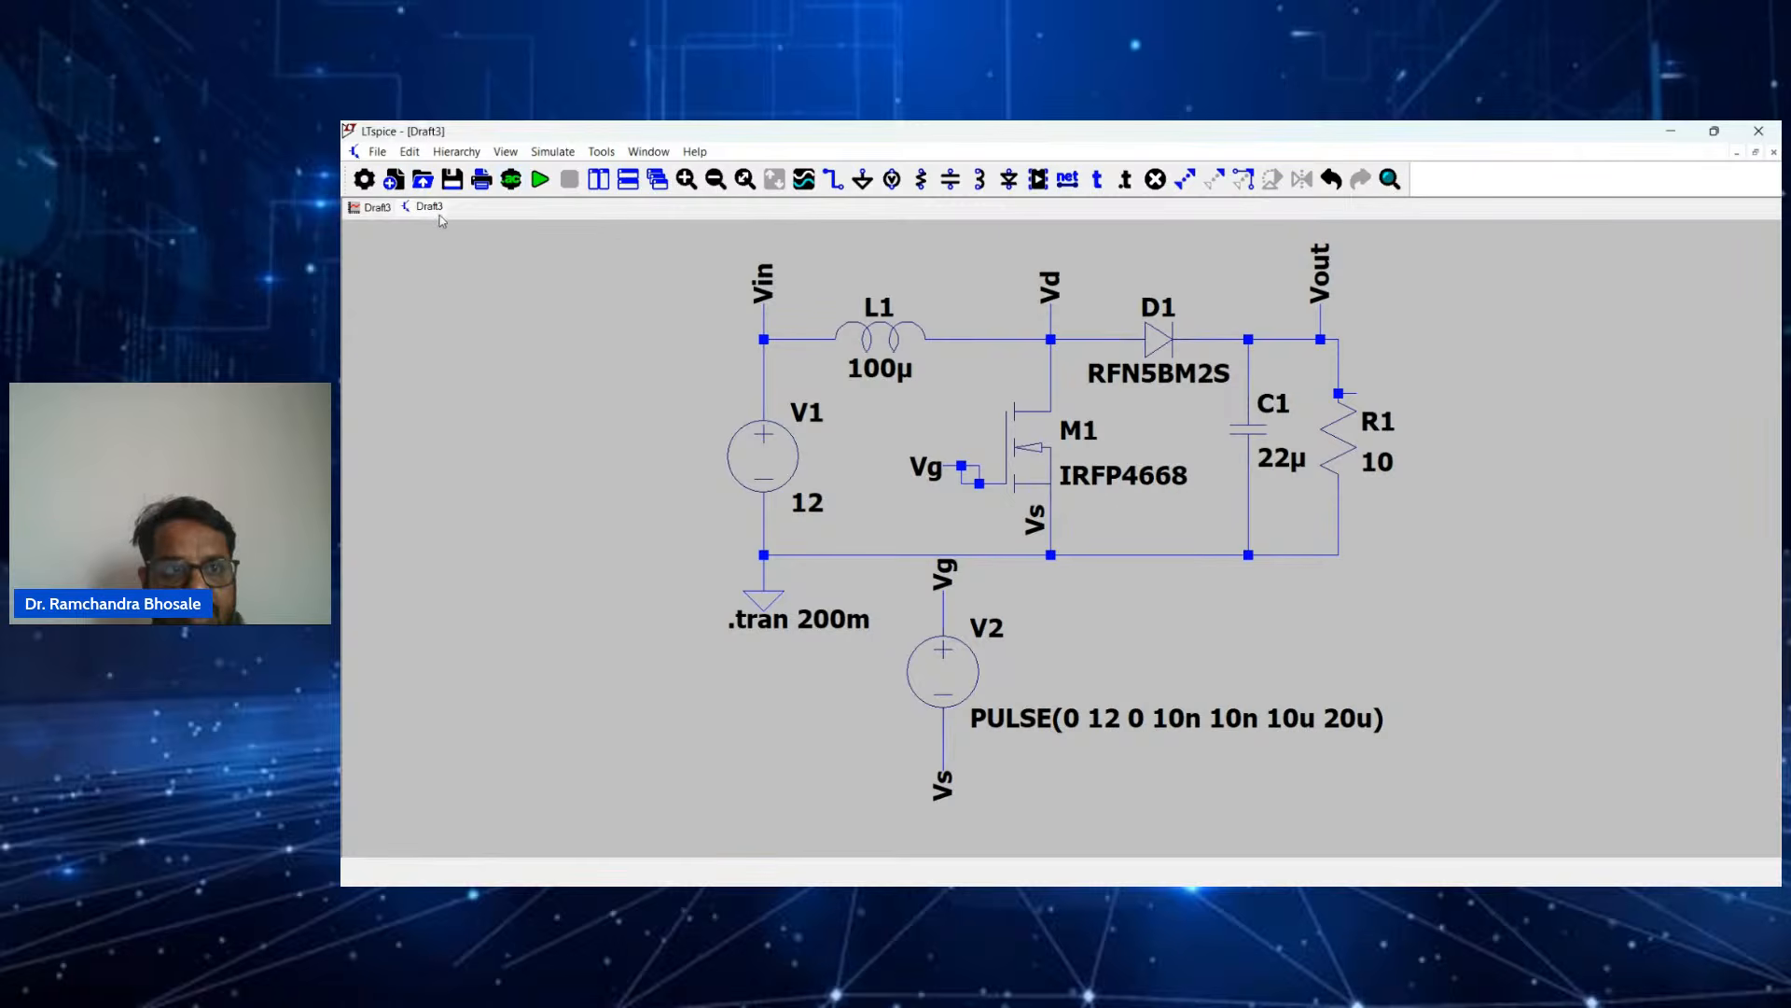
click(373, 207)
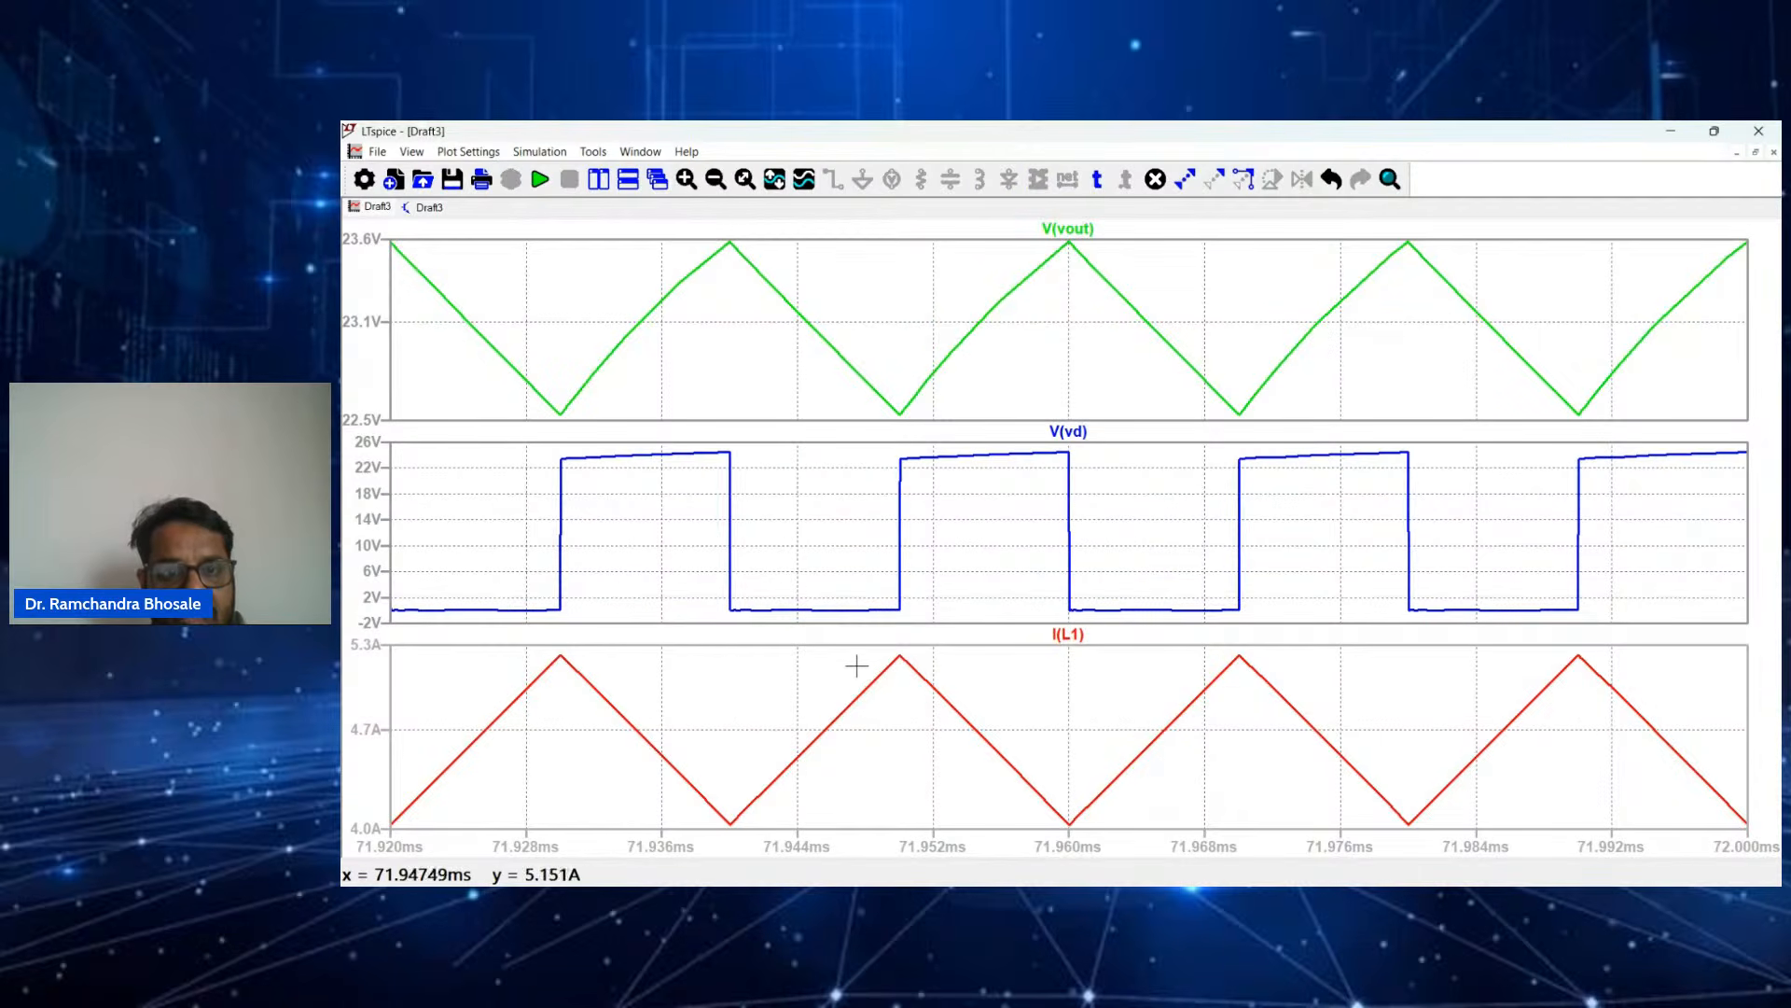
click(429, 207)
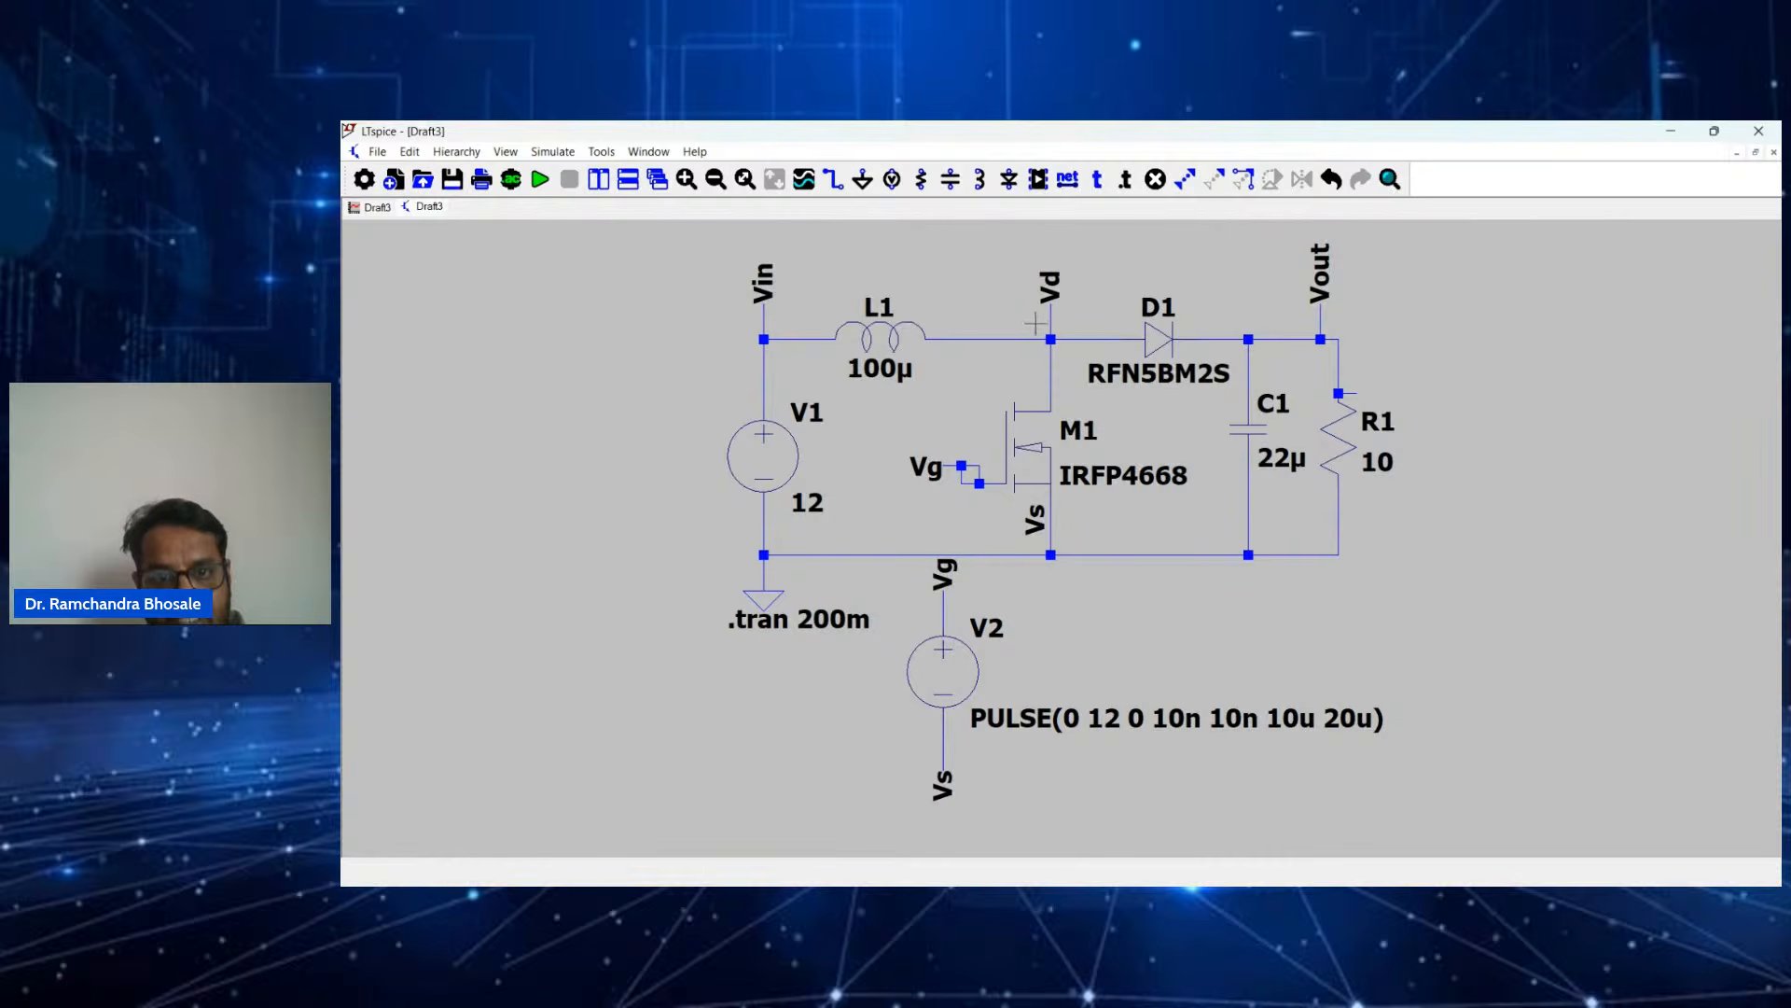
click(386, 211)
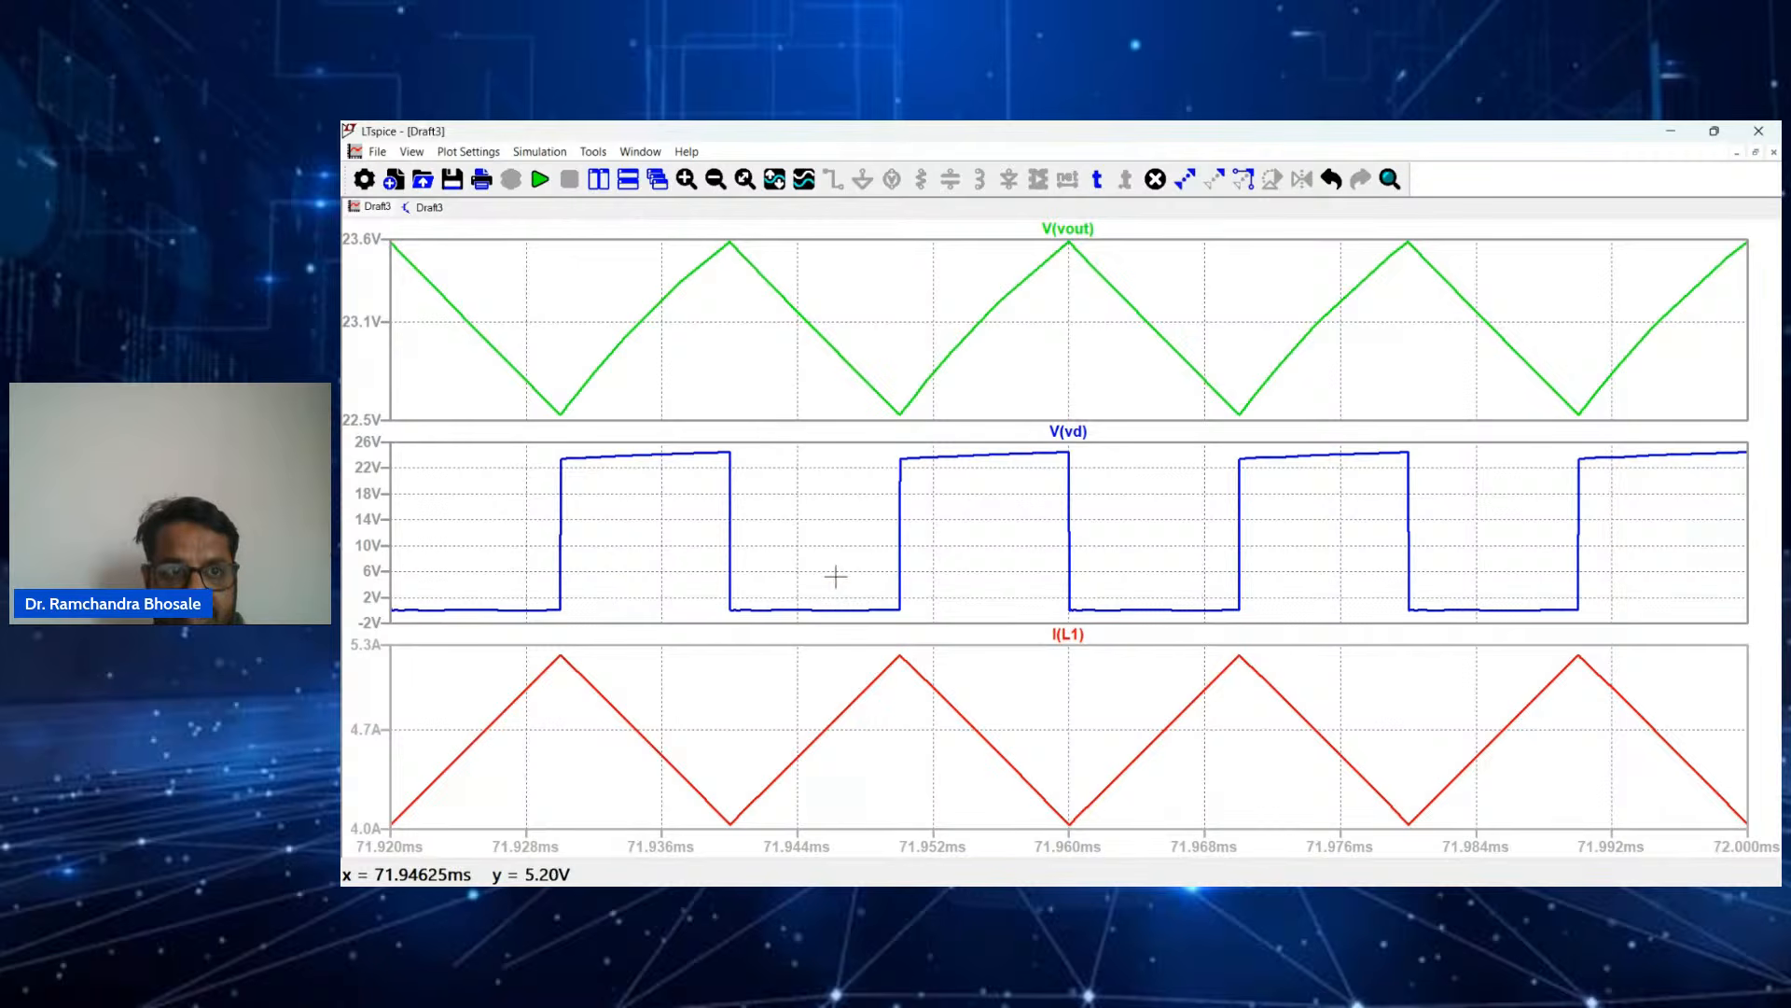
click(430, 209)
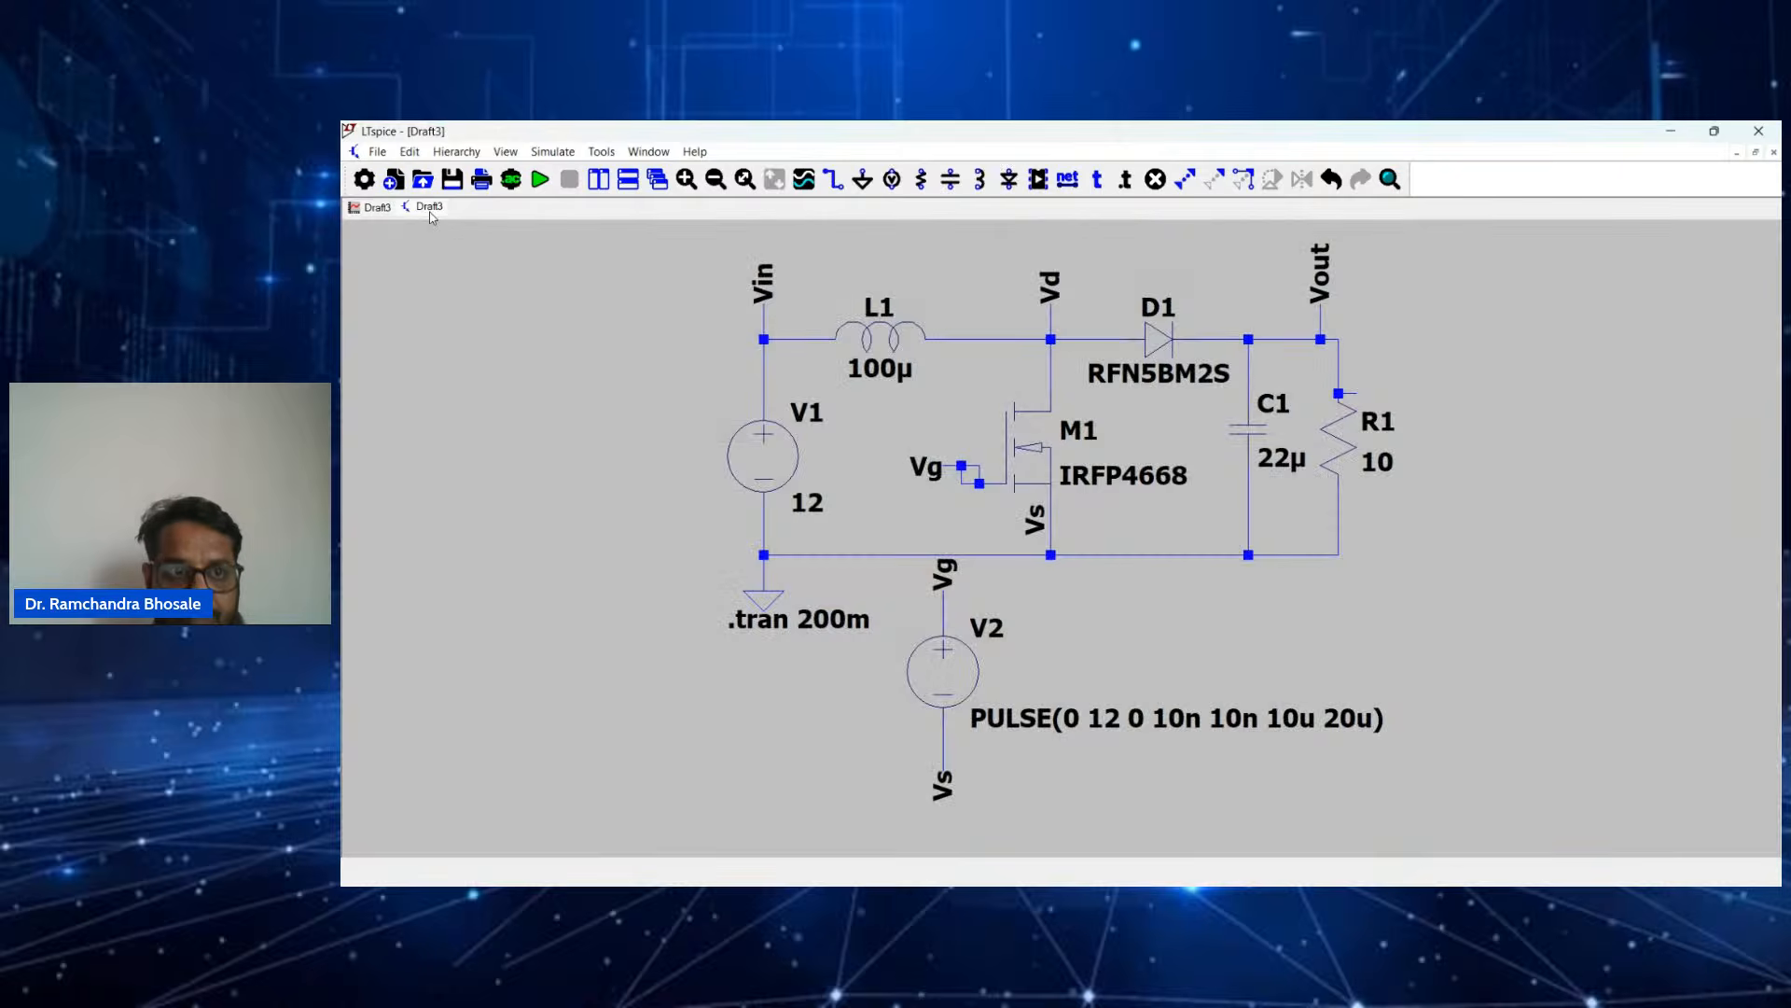
click(380, 209)
click(430, 208)
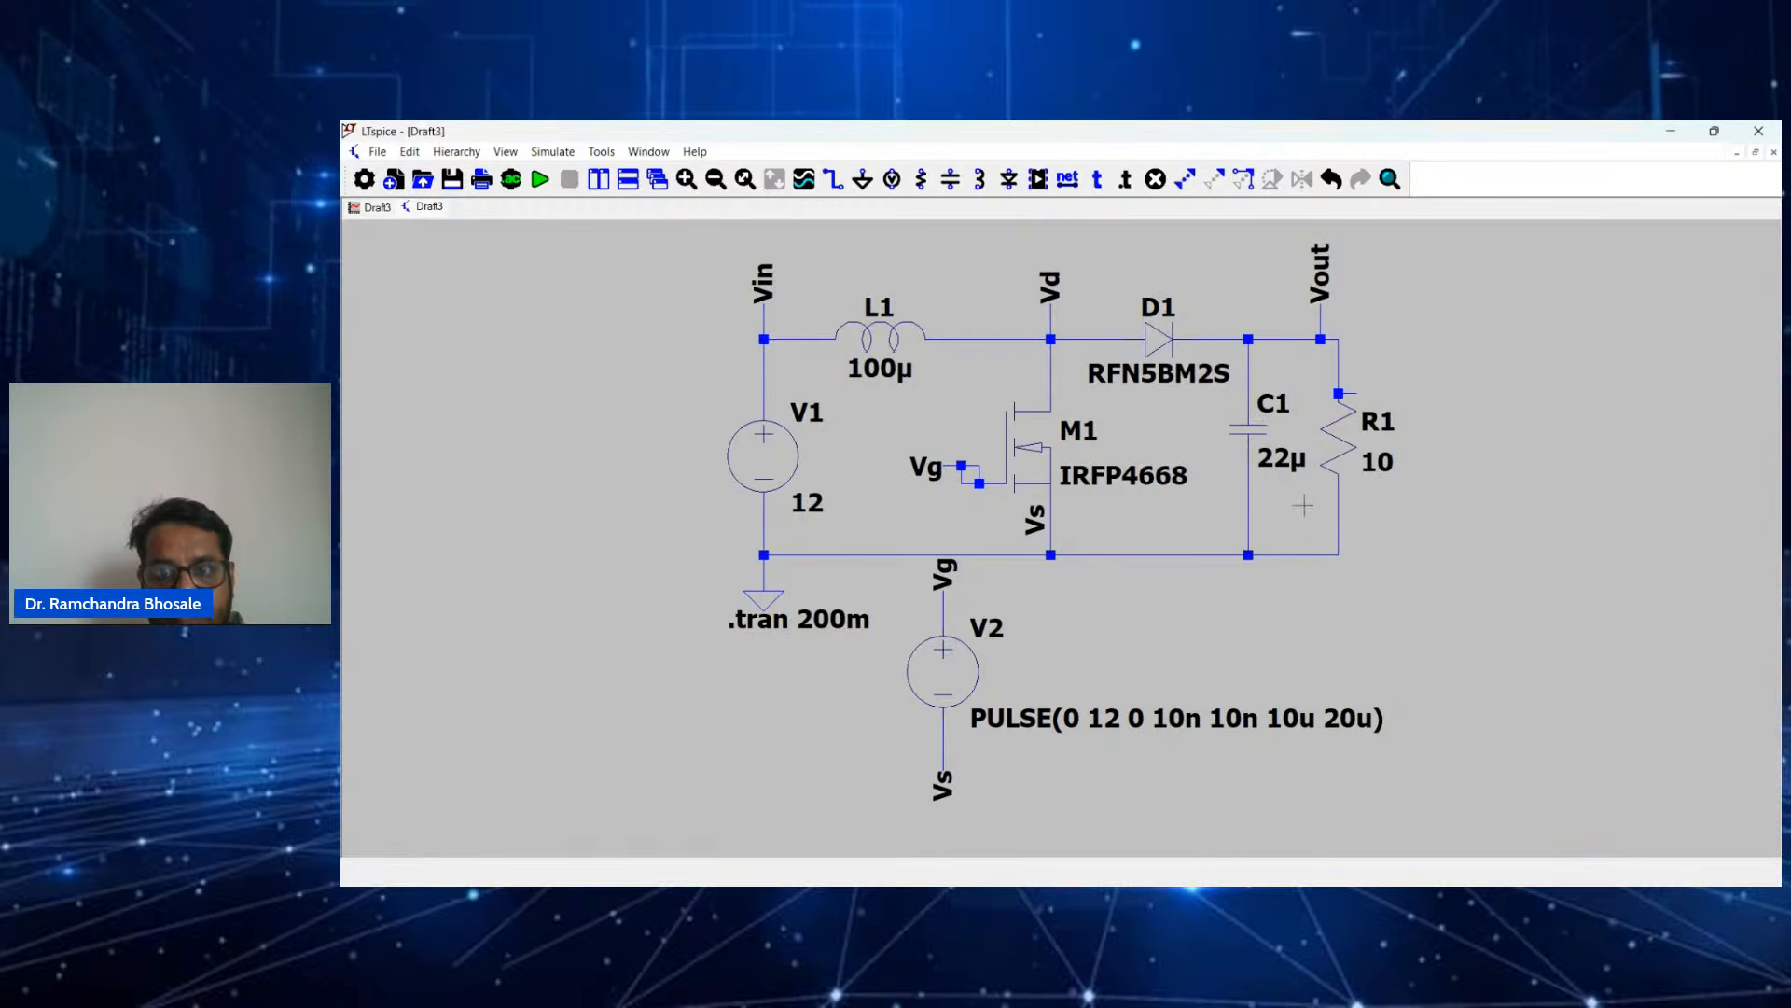
click(383, 211)
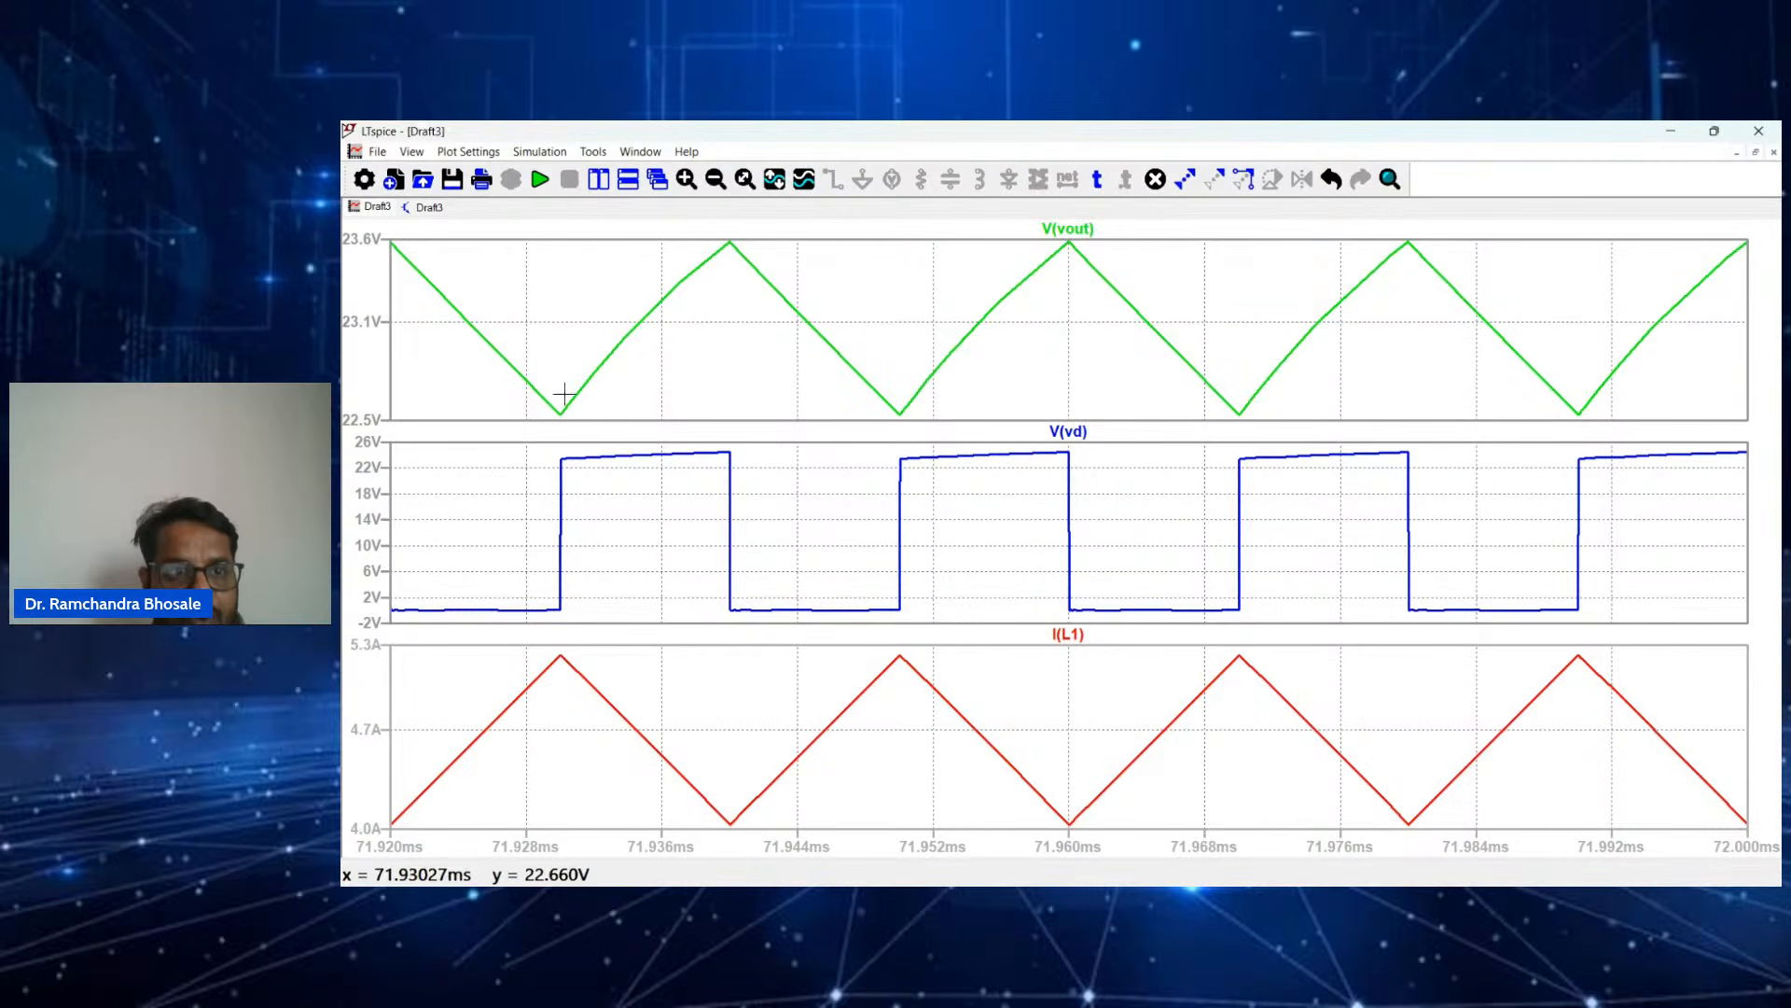
click(425, 209)
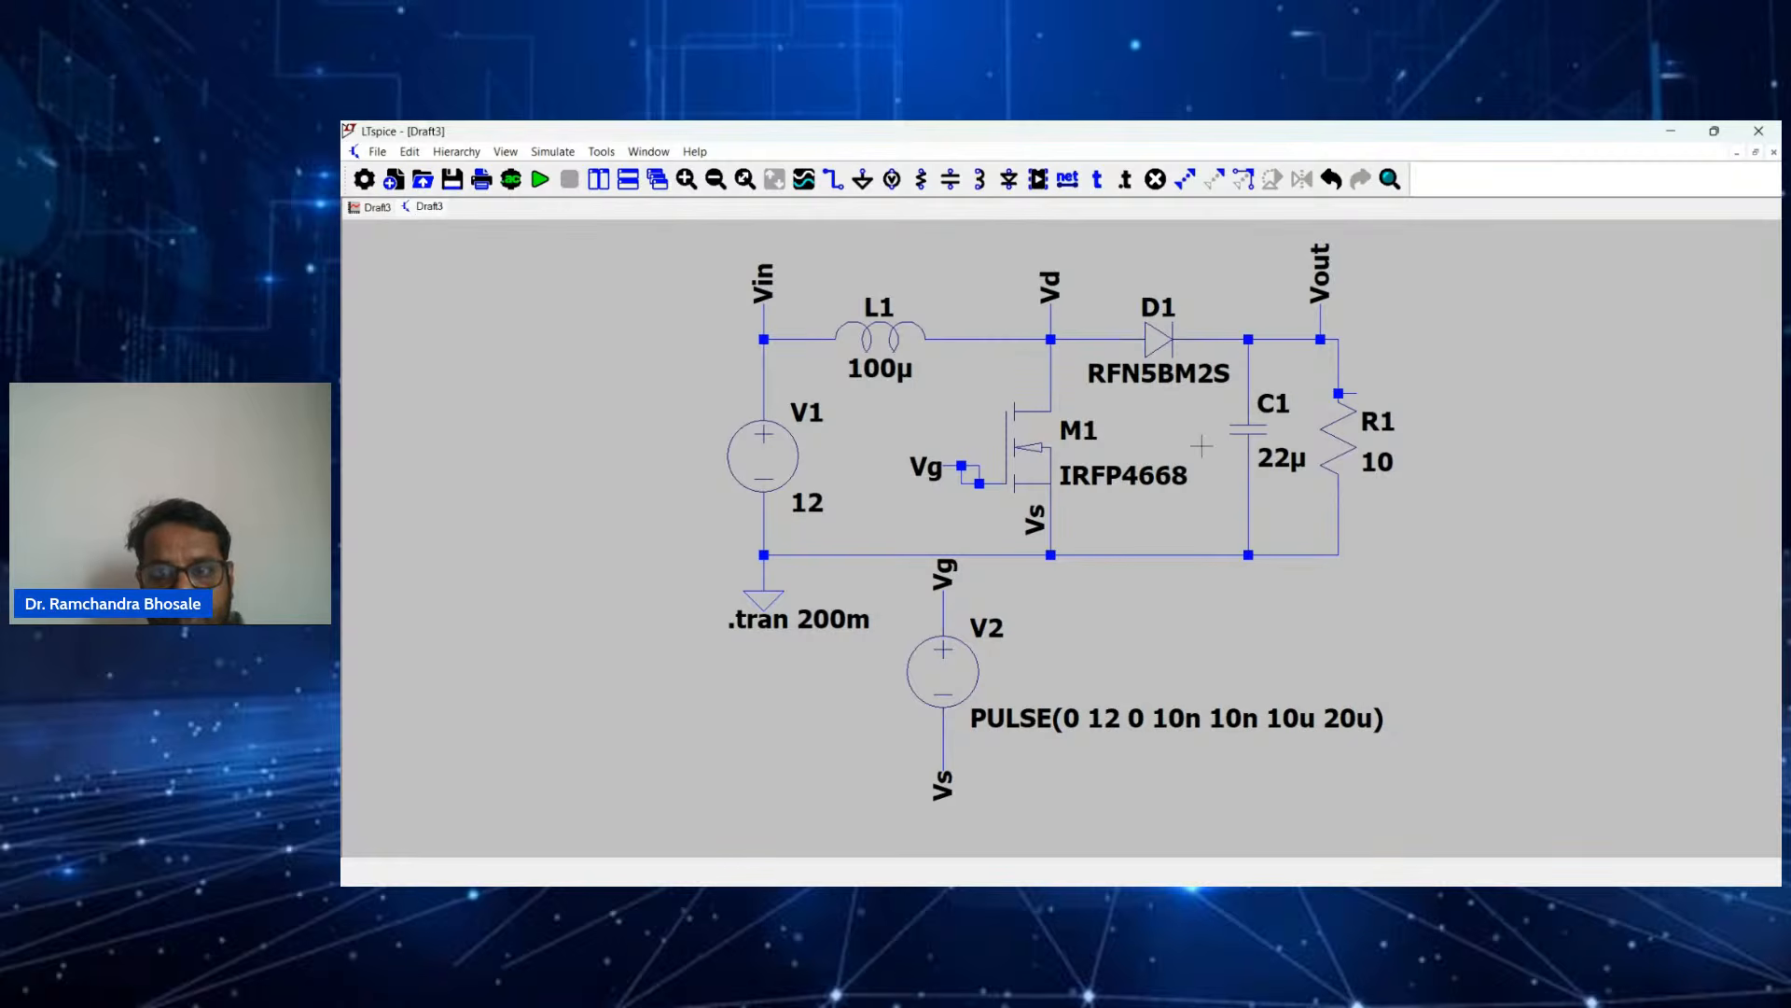
- Set the capacitance of output capacitor C1 to 220µ
click(1250, 432)
right_click(1250, 432)
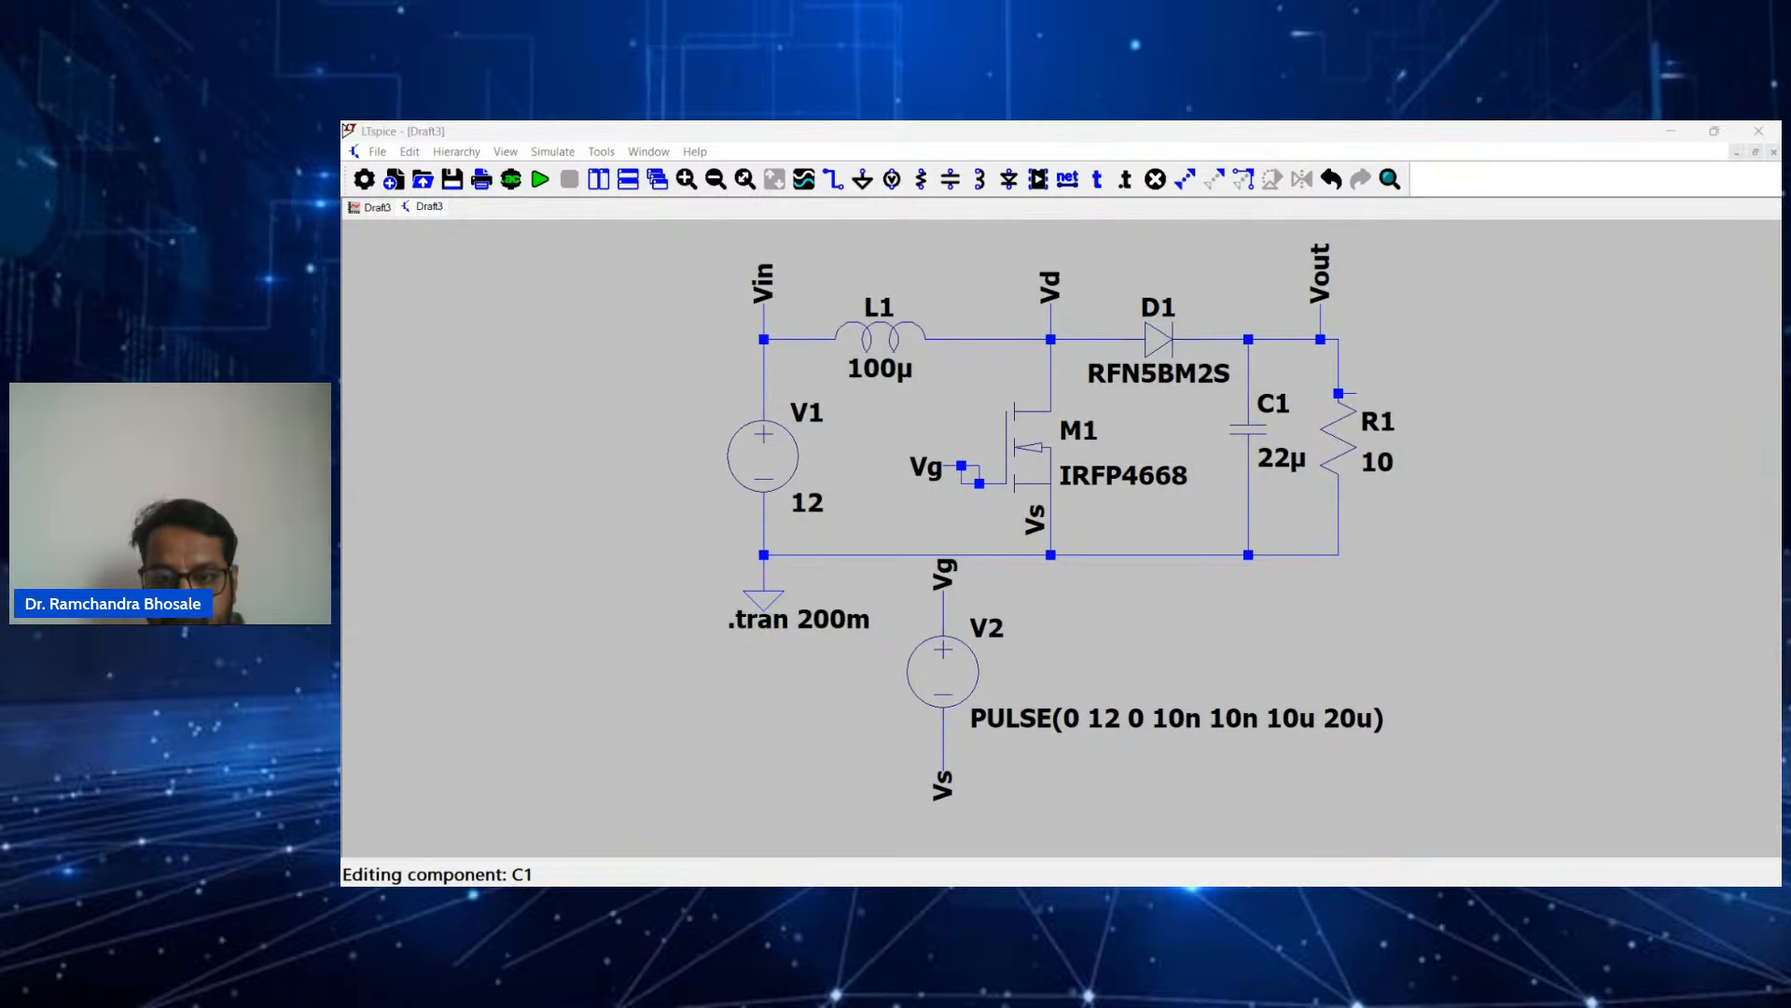
key(Return)
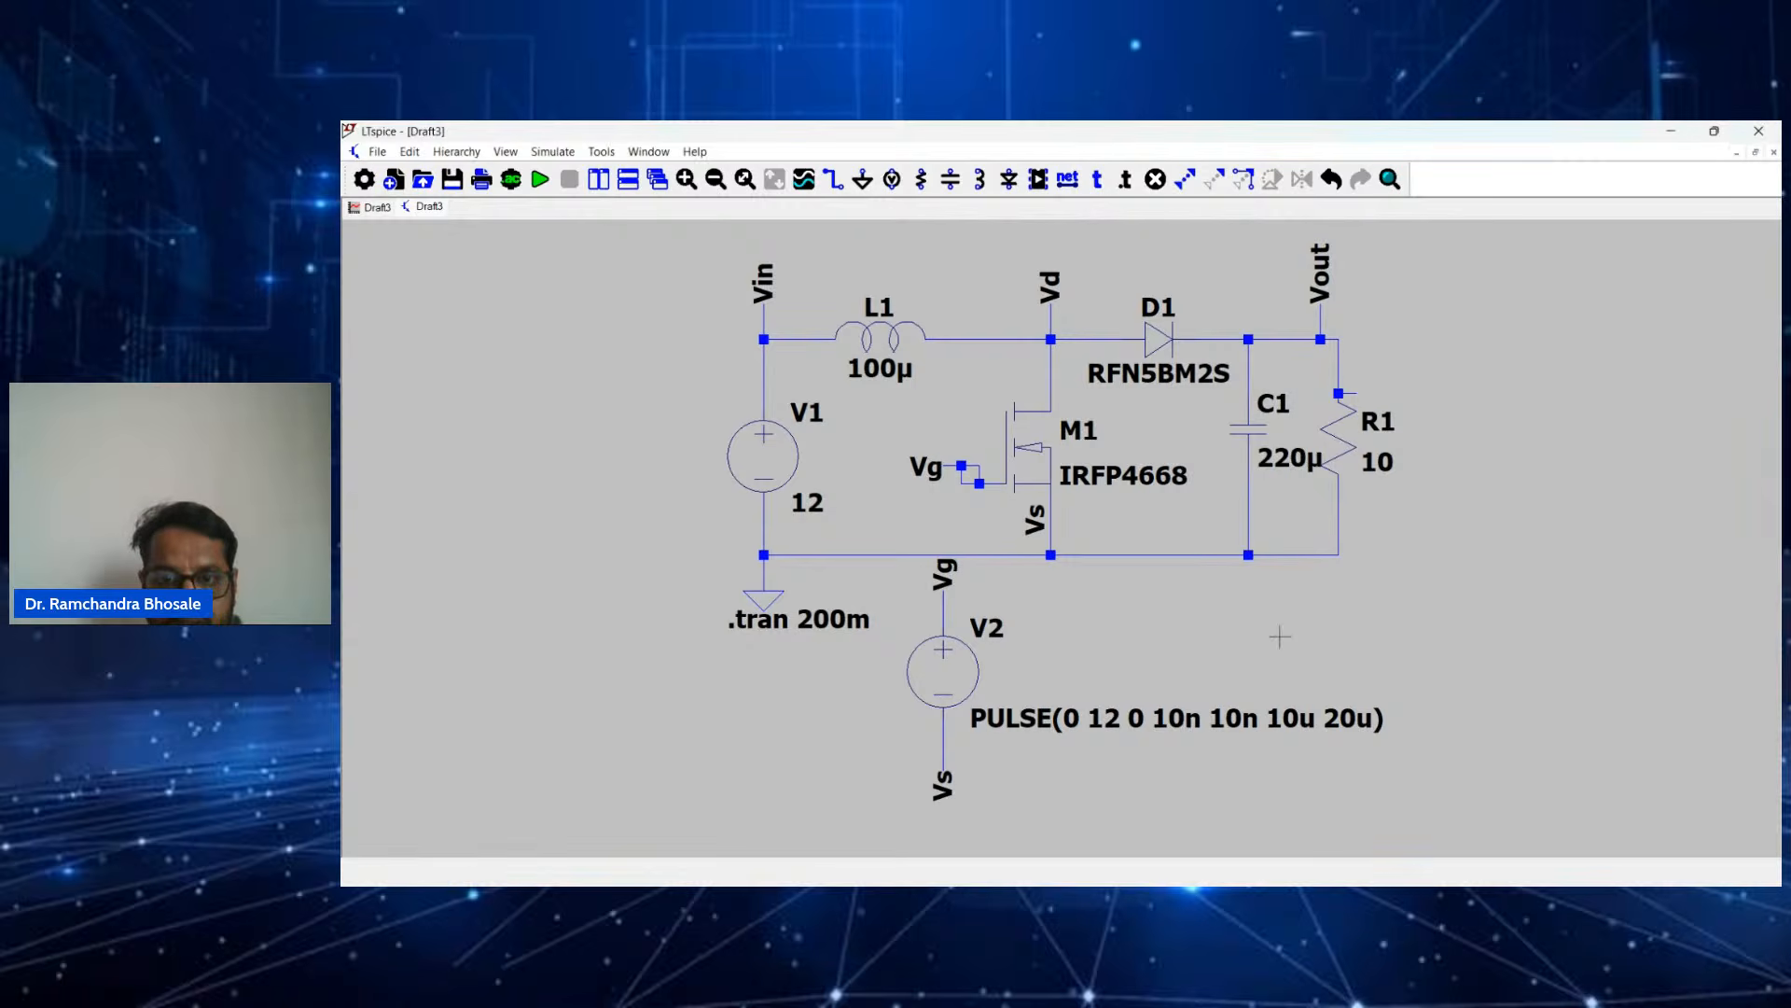
- Rerun the transient simulation and zoom the maximized V(vout) plot to about 55.65–55.92 ms
click(539, 179)
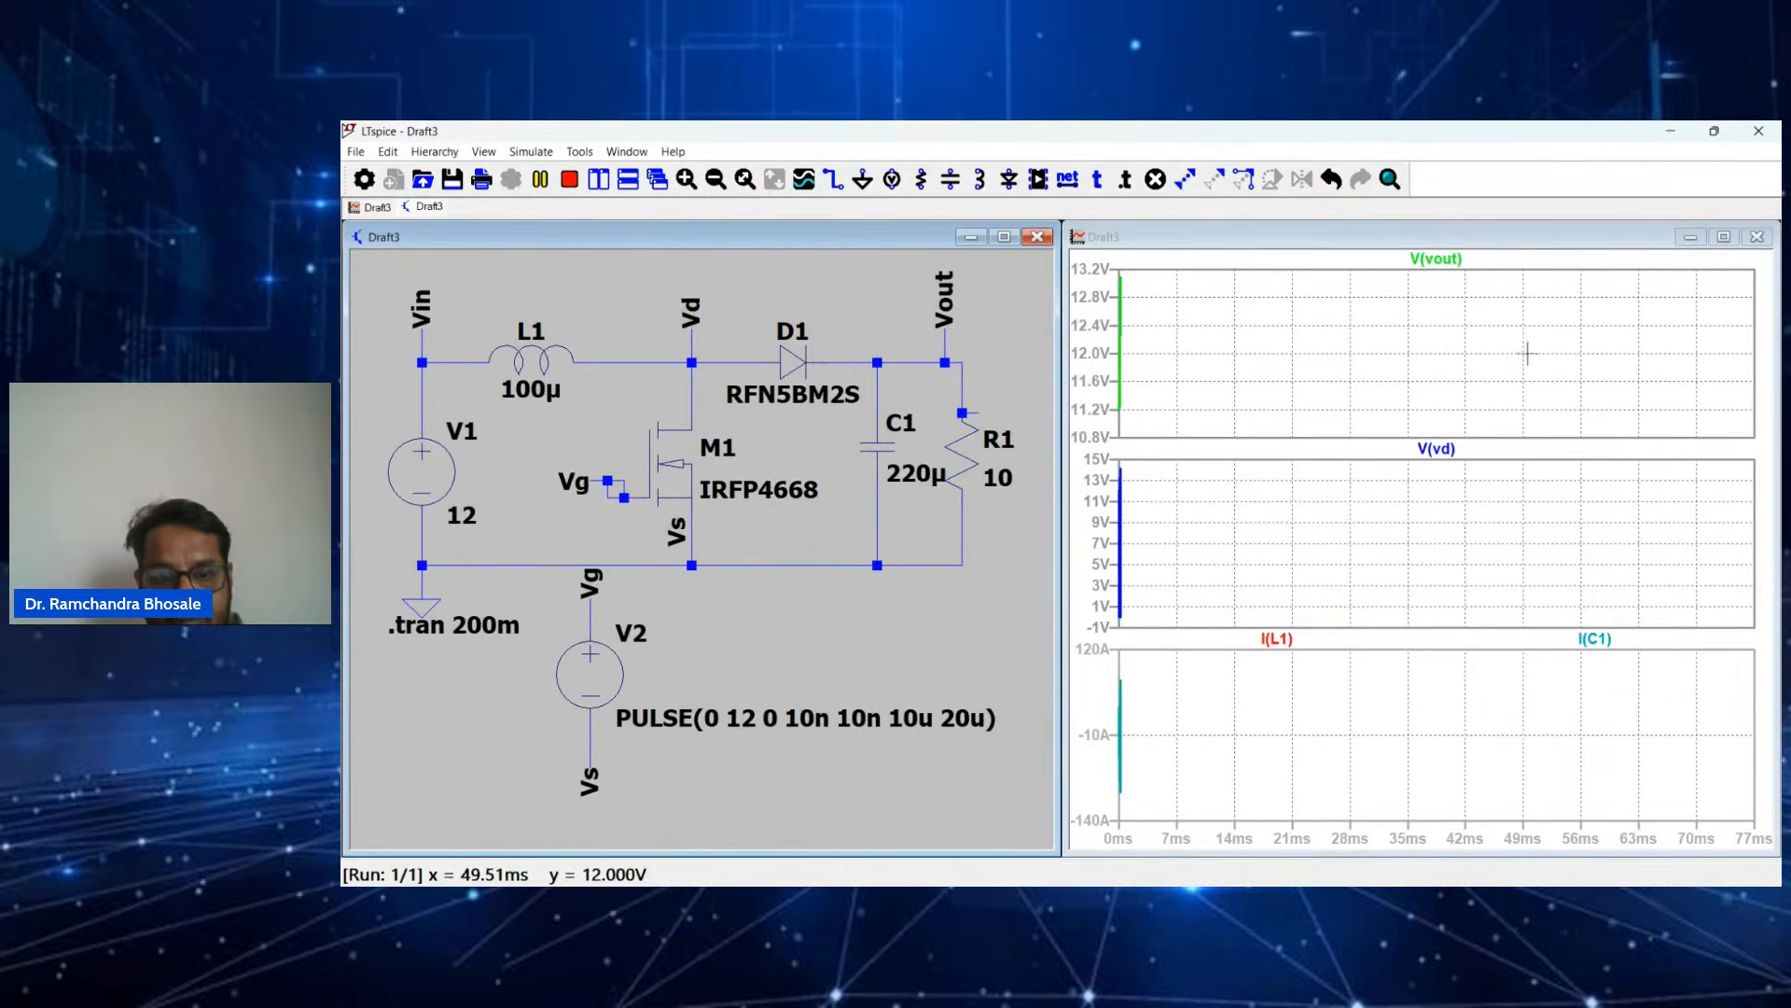
click(1725, 238)
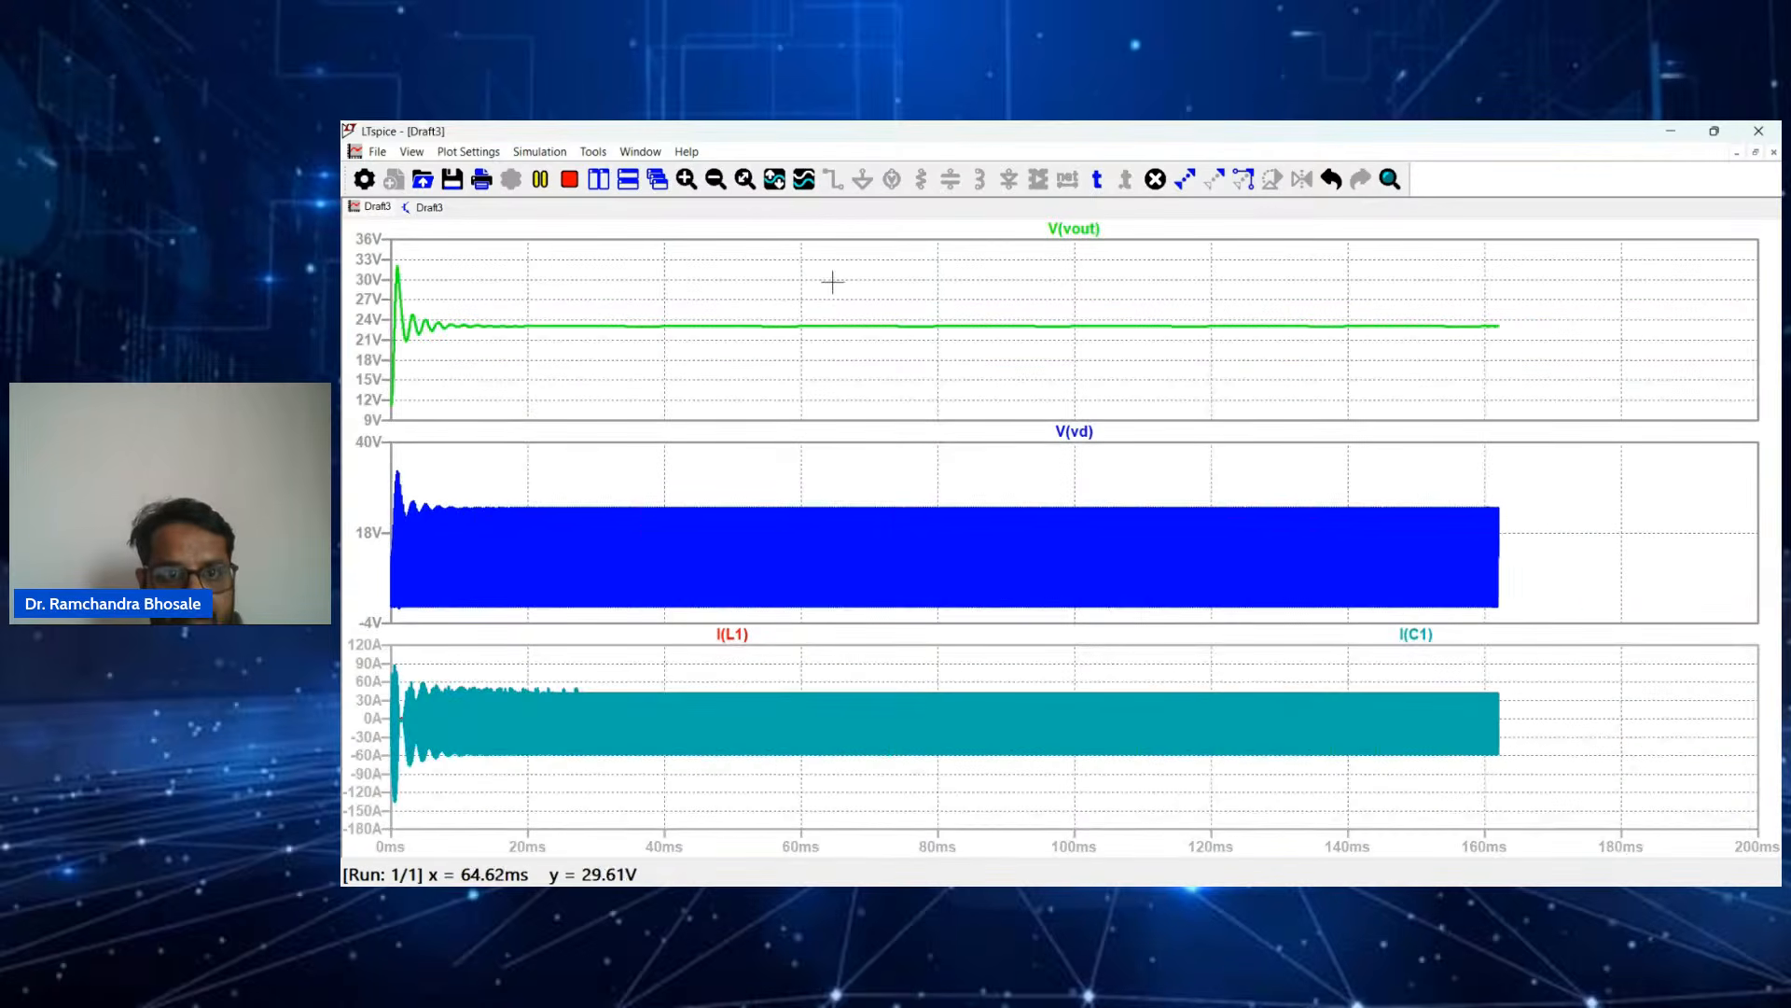
drag(807, 300, 900, 341)
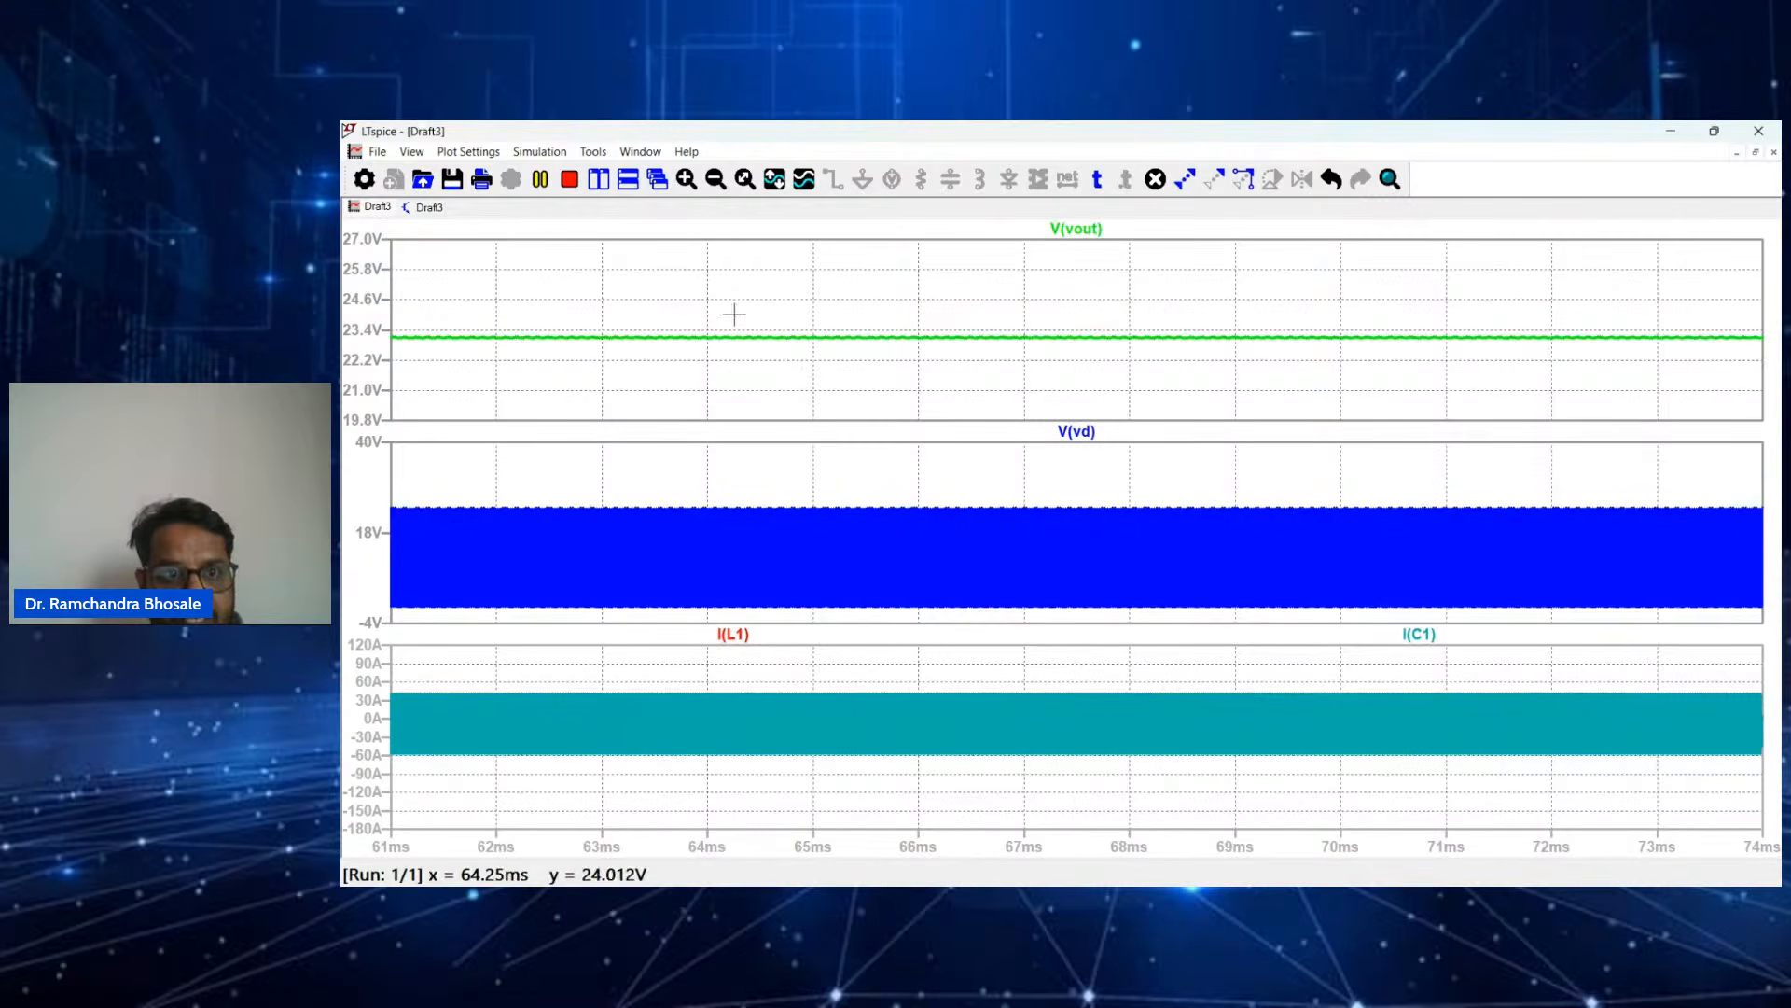
drag(734, 314, 867, 344)
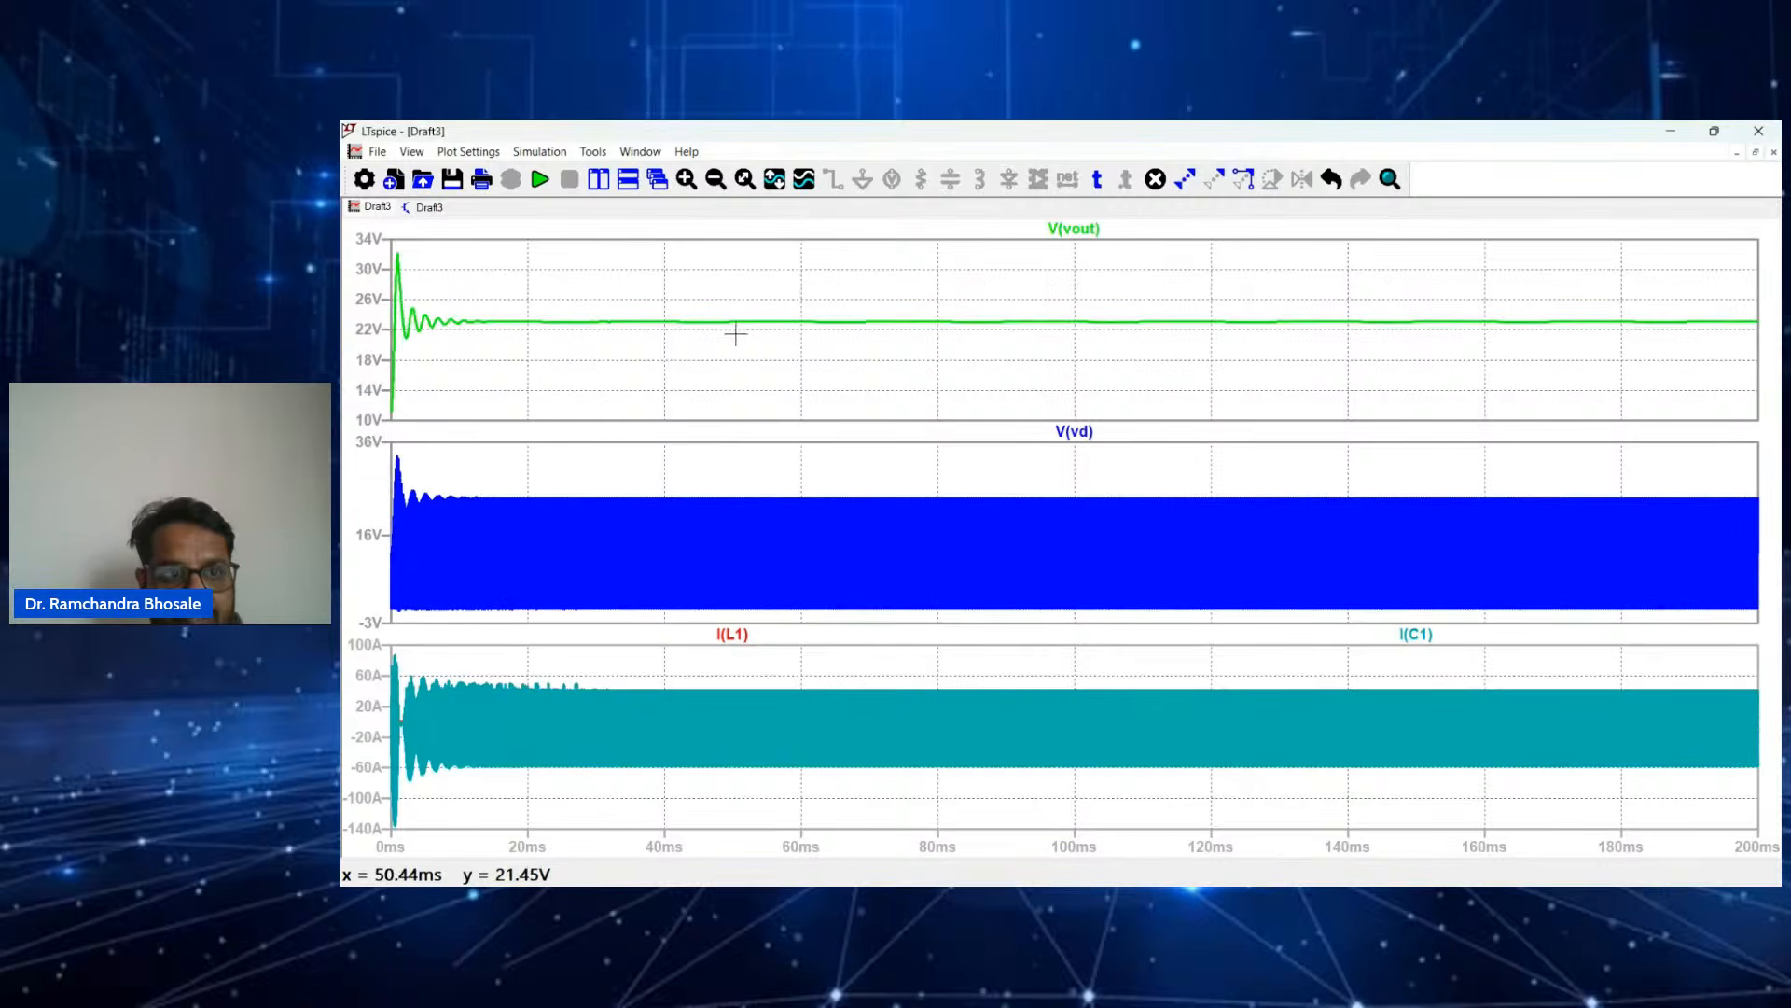
drag(719, 285, 903, 352)
drag(768, 327, 887, 368)
drag(764, 299, 911, 353)
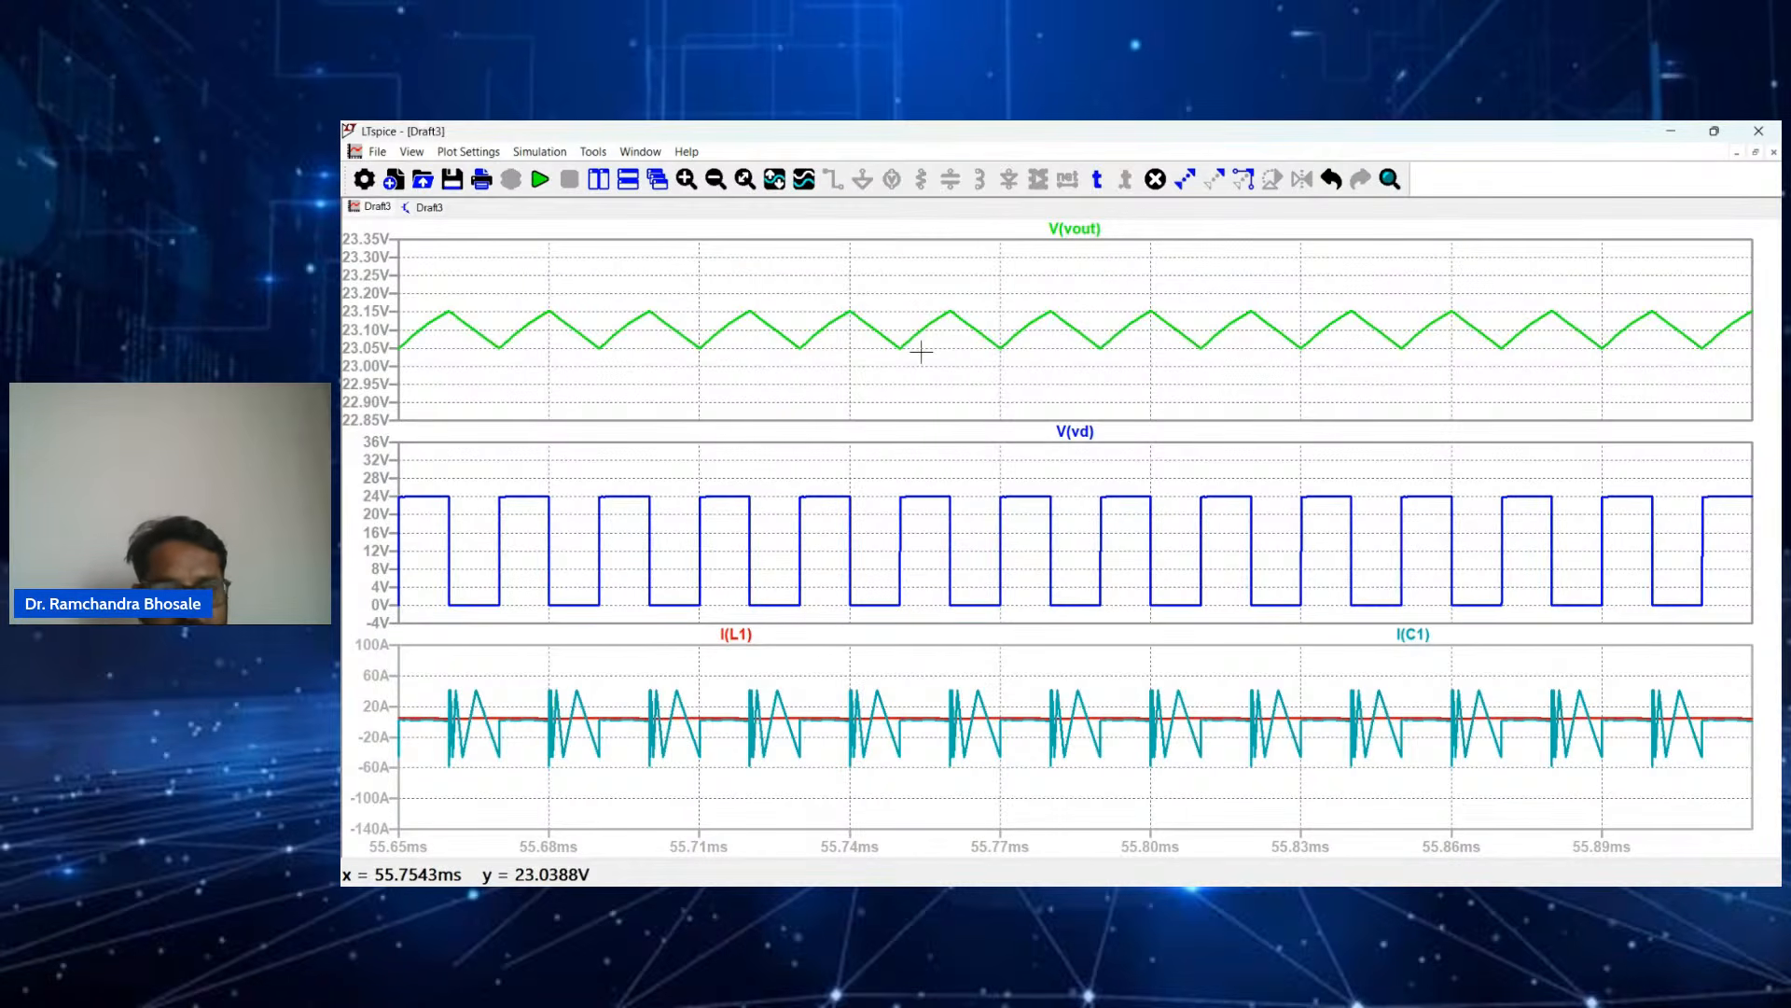
- Delete the I(C1) trace from the third pane, keeping only I(L1) there
click(1126, 180)
click(1404, 635)
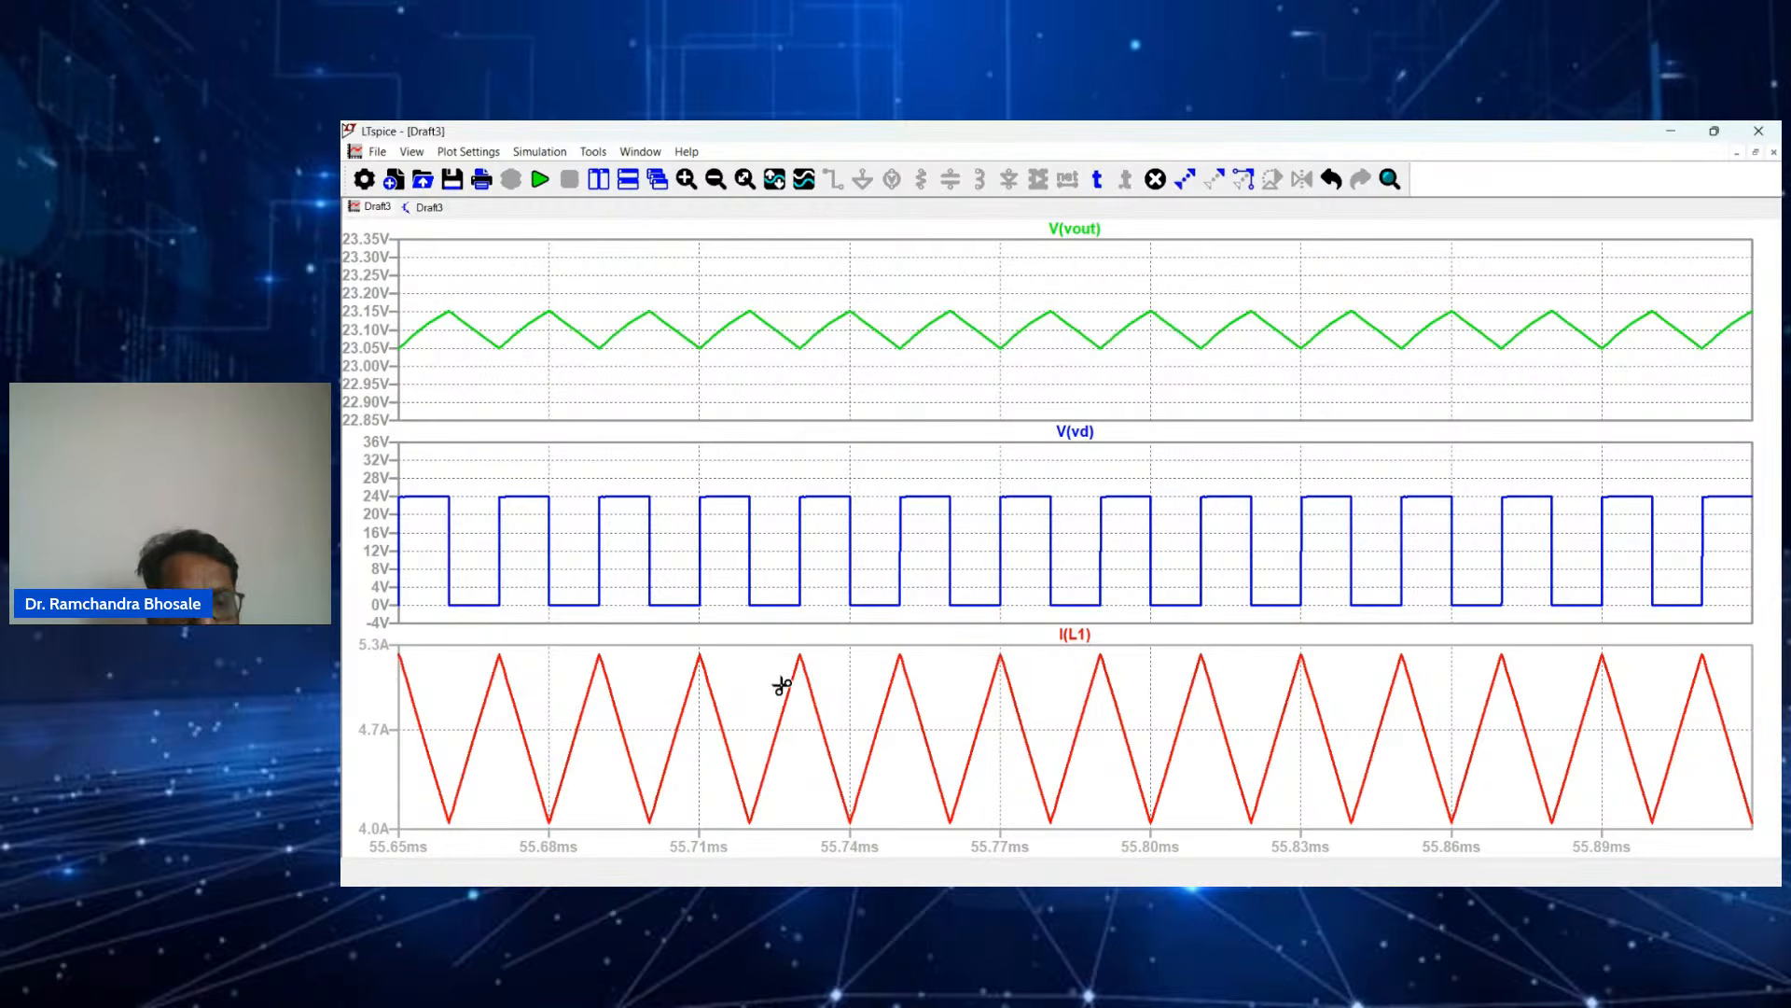
key(Escape)
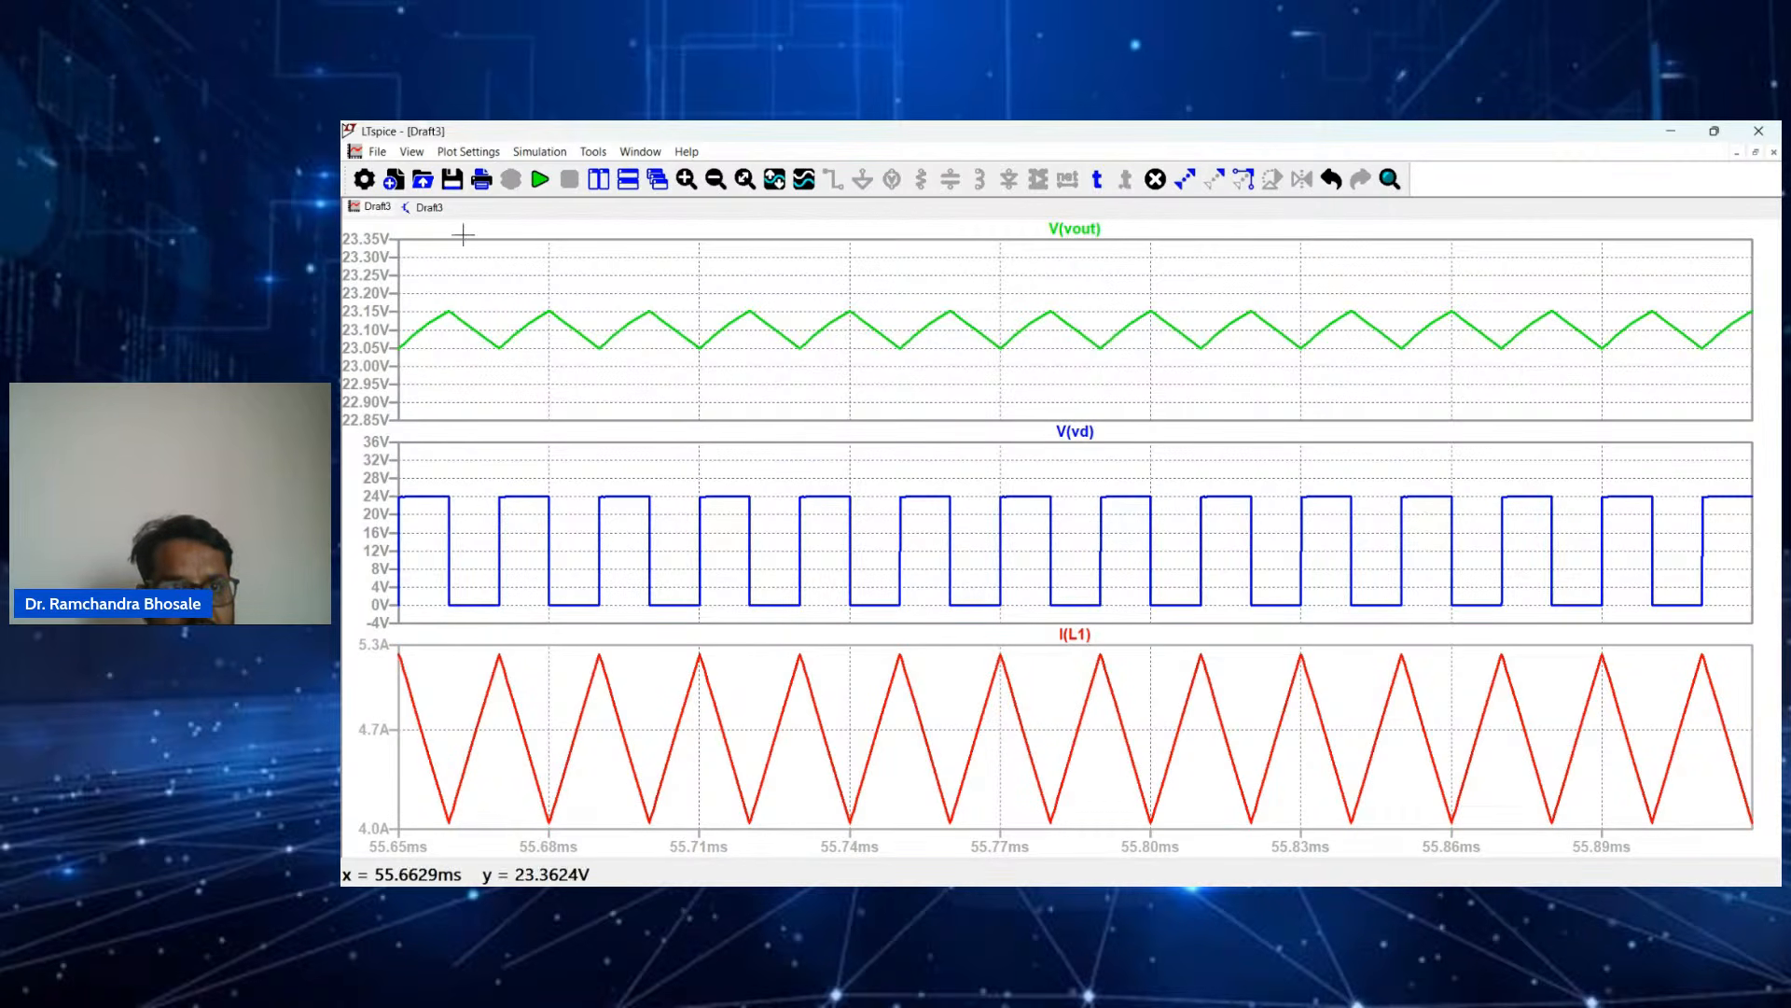
- Set the inductance of L1 in the boost converter schematic to 220µ
click(428, 207)
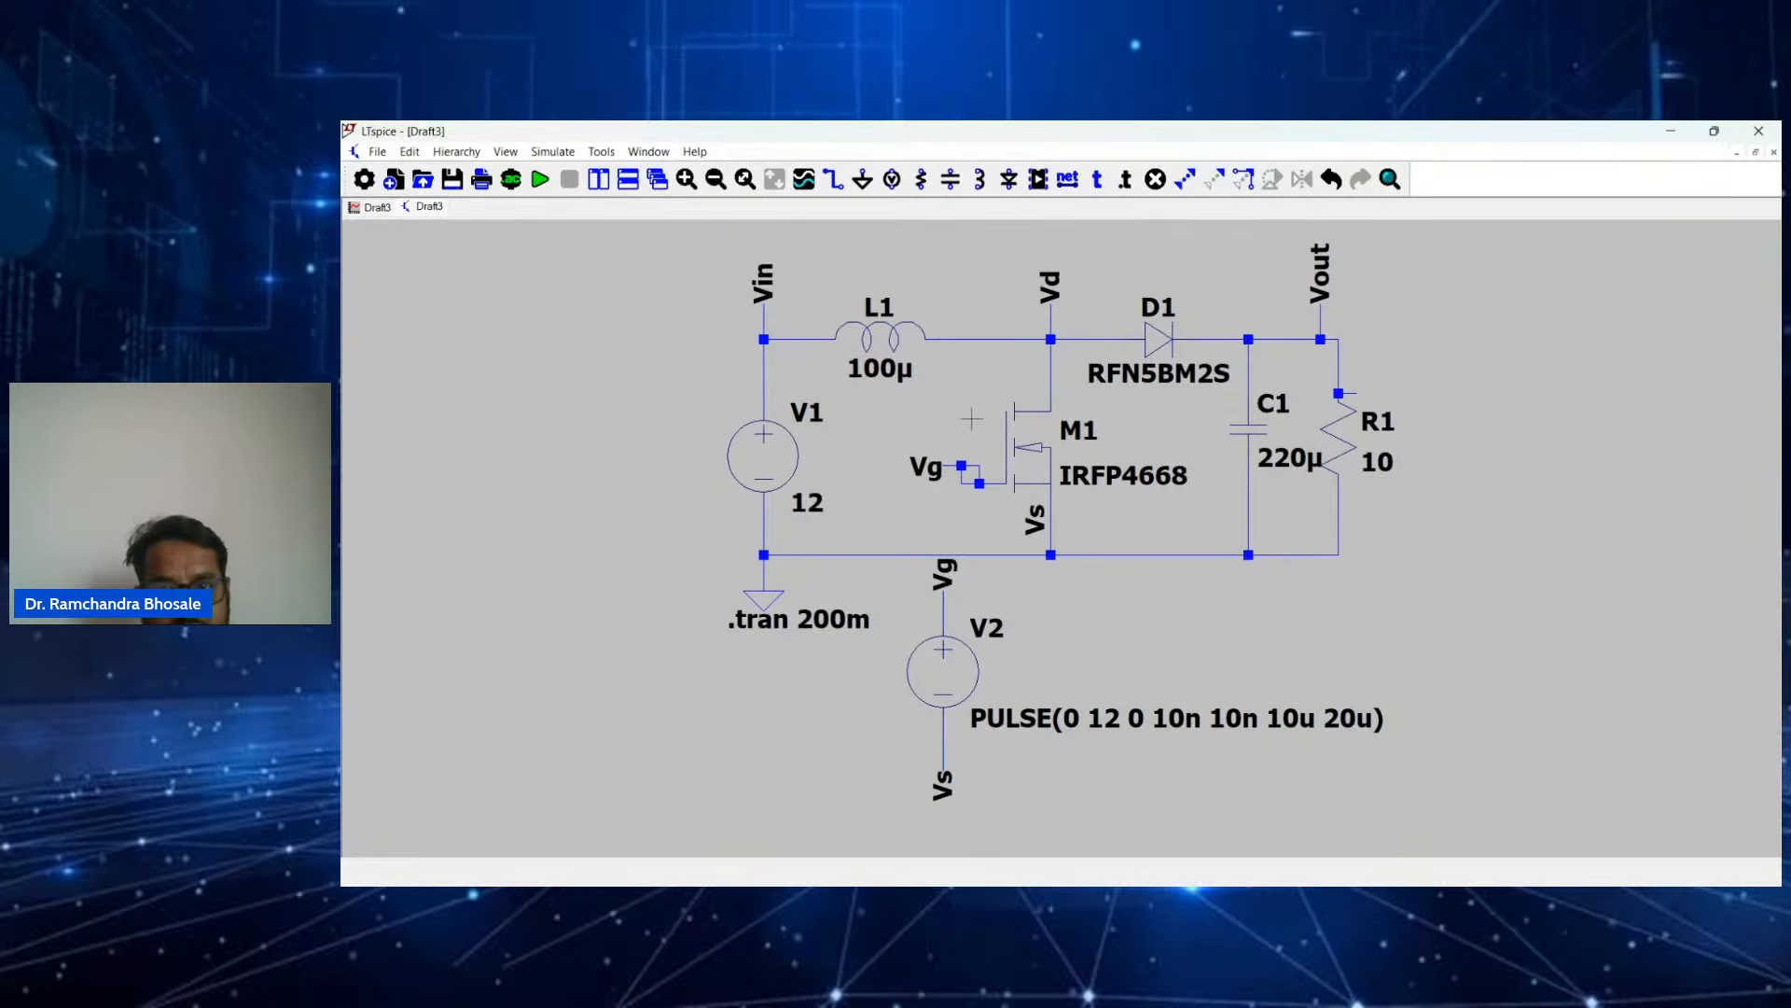
right_click(878, 338)
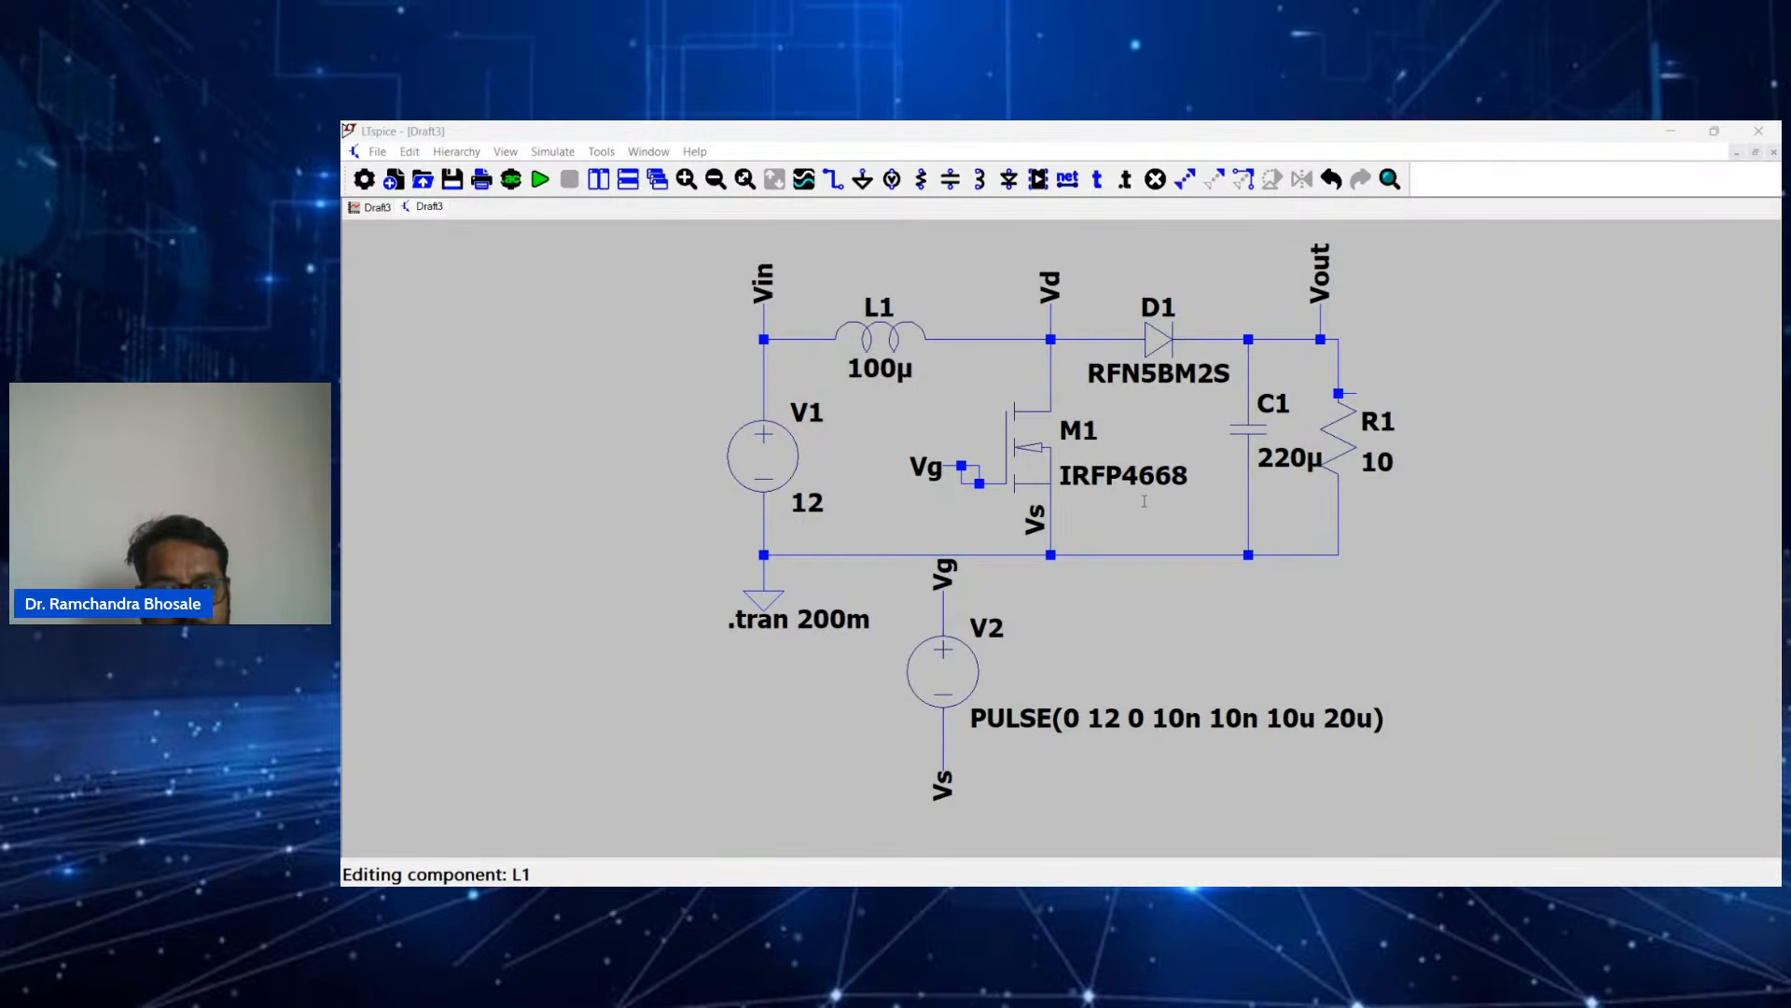
click(1199, 552)
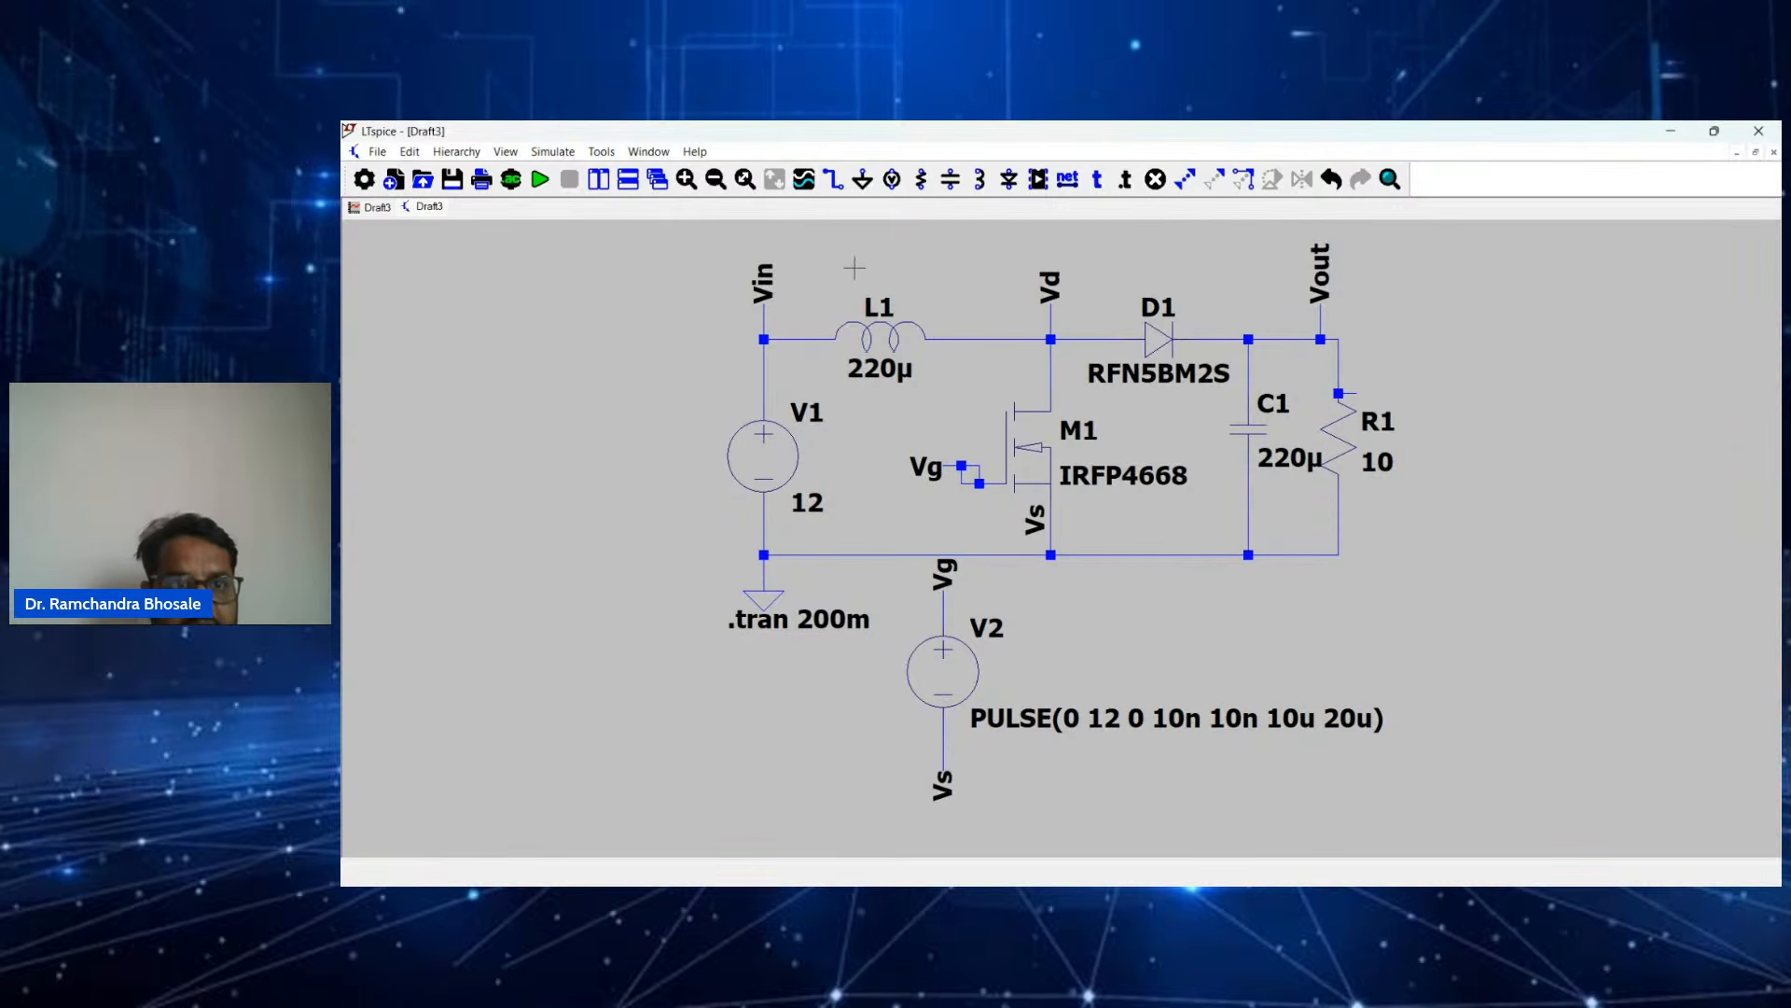
- Rerun the transient simulation with the plots maximized and examine the I(L1) waveform up close
click(539, 178)
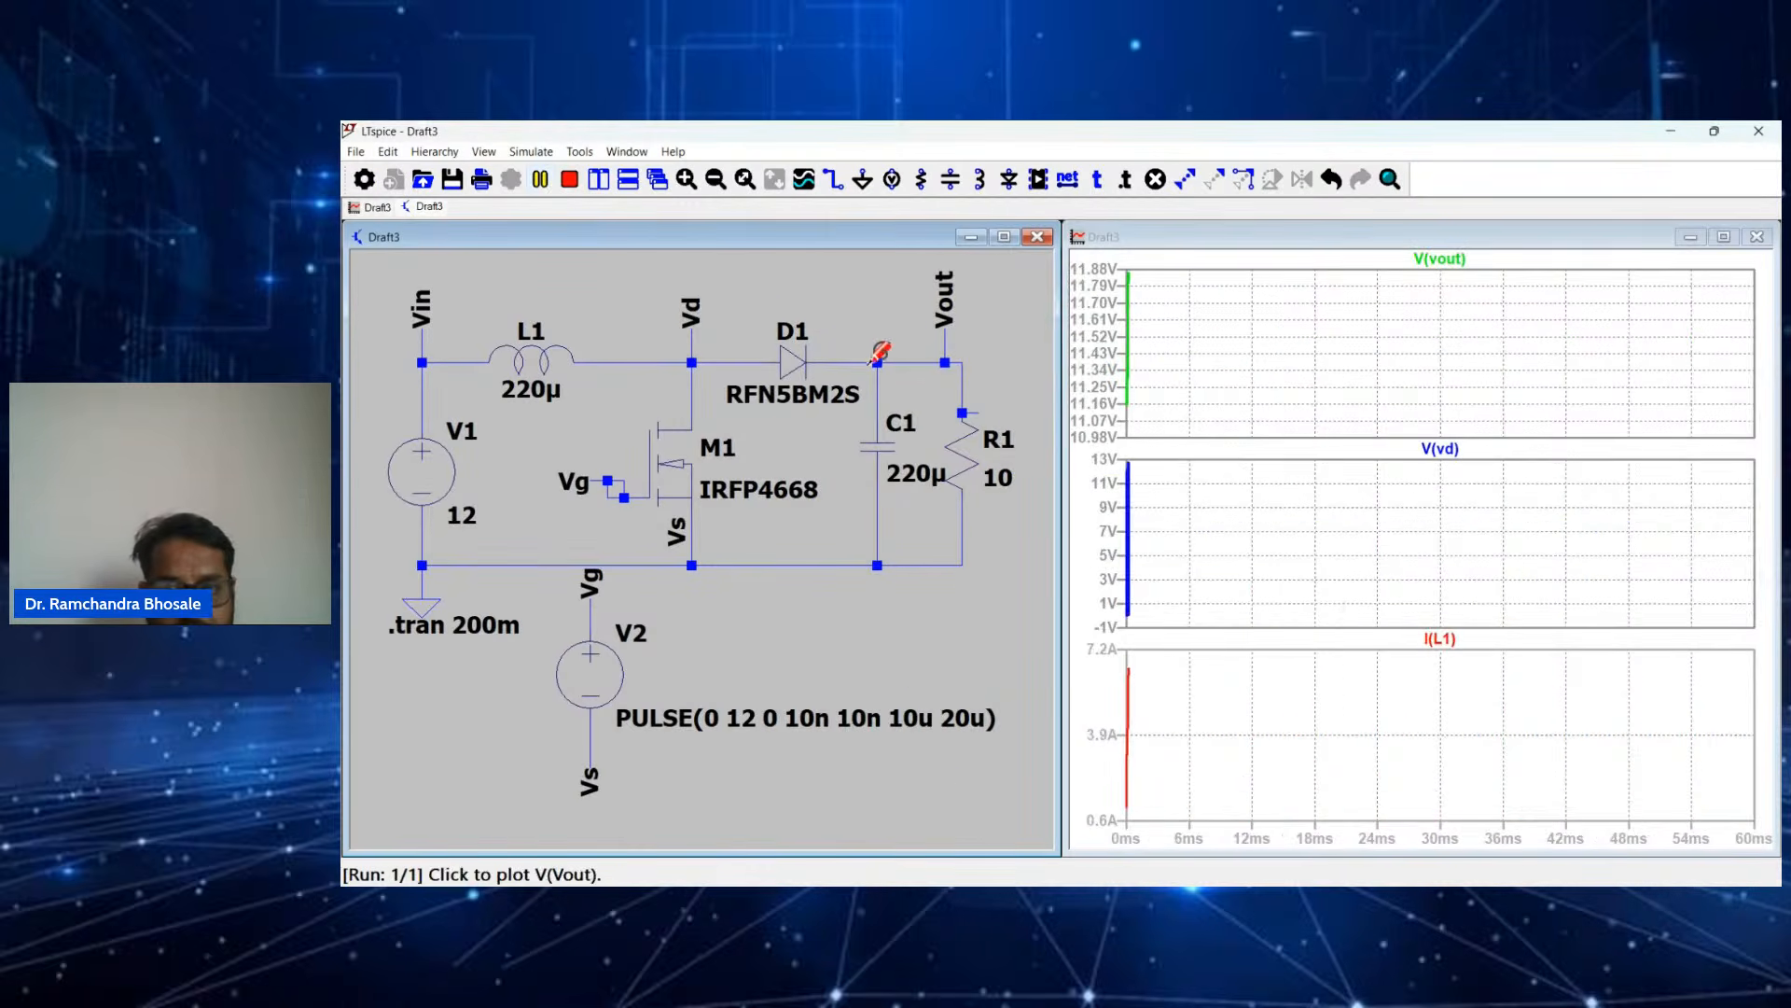
click(1723, 236)
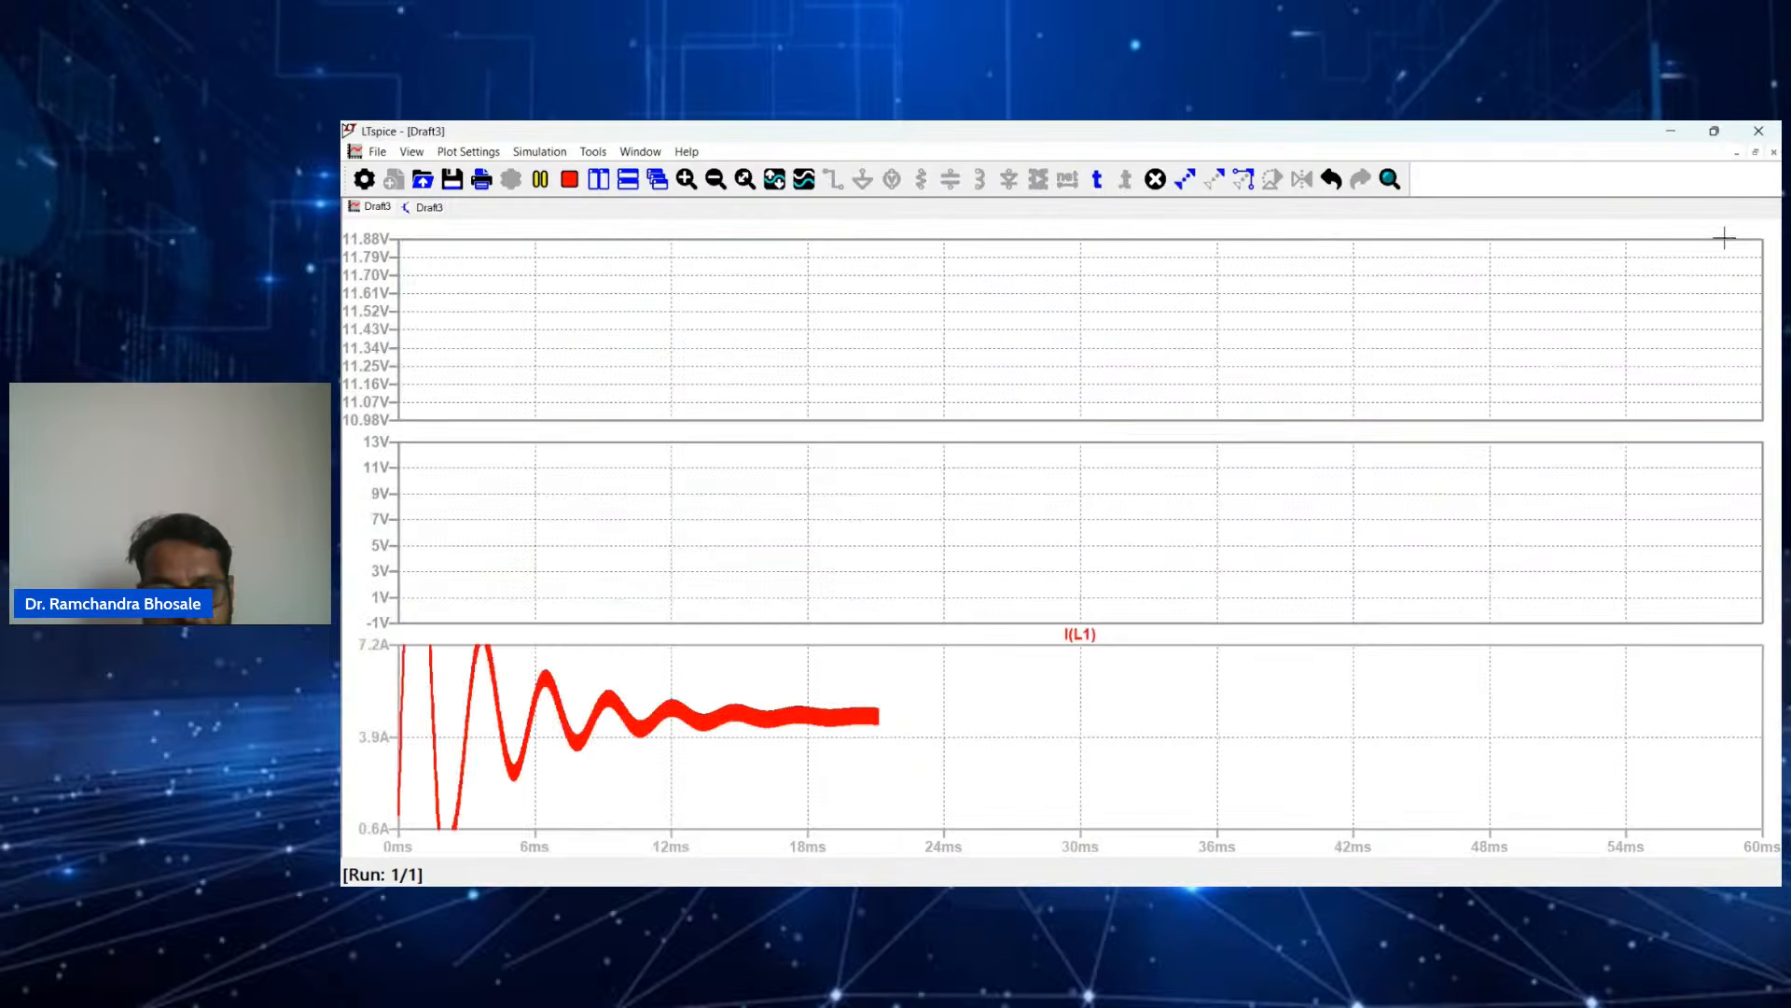
drag(1194, 674, 1353, 744)
drag(1031, 714, 1200, 812)
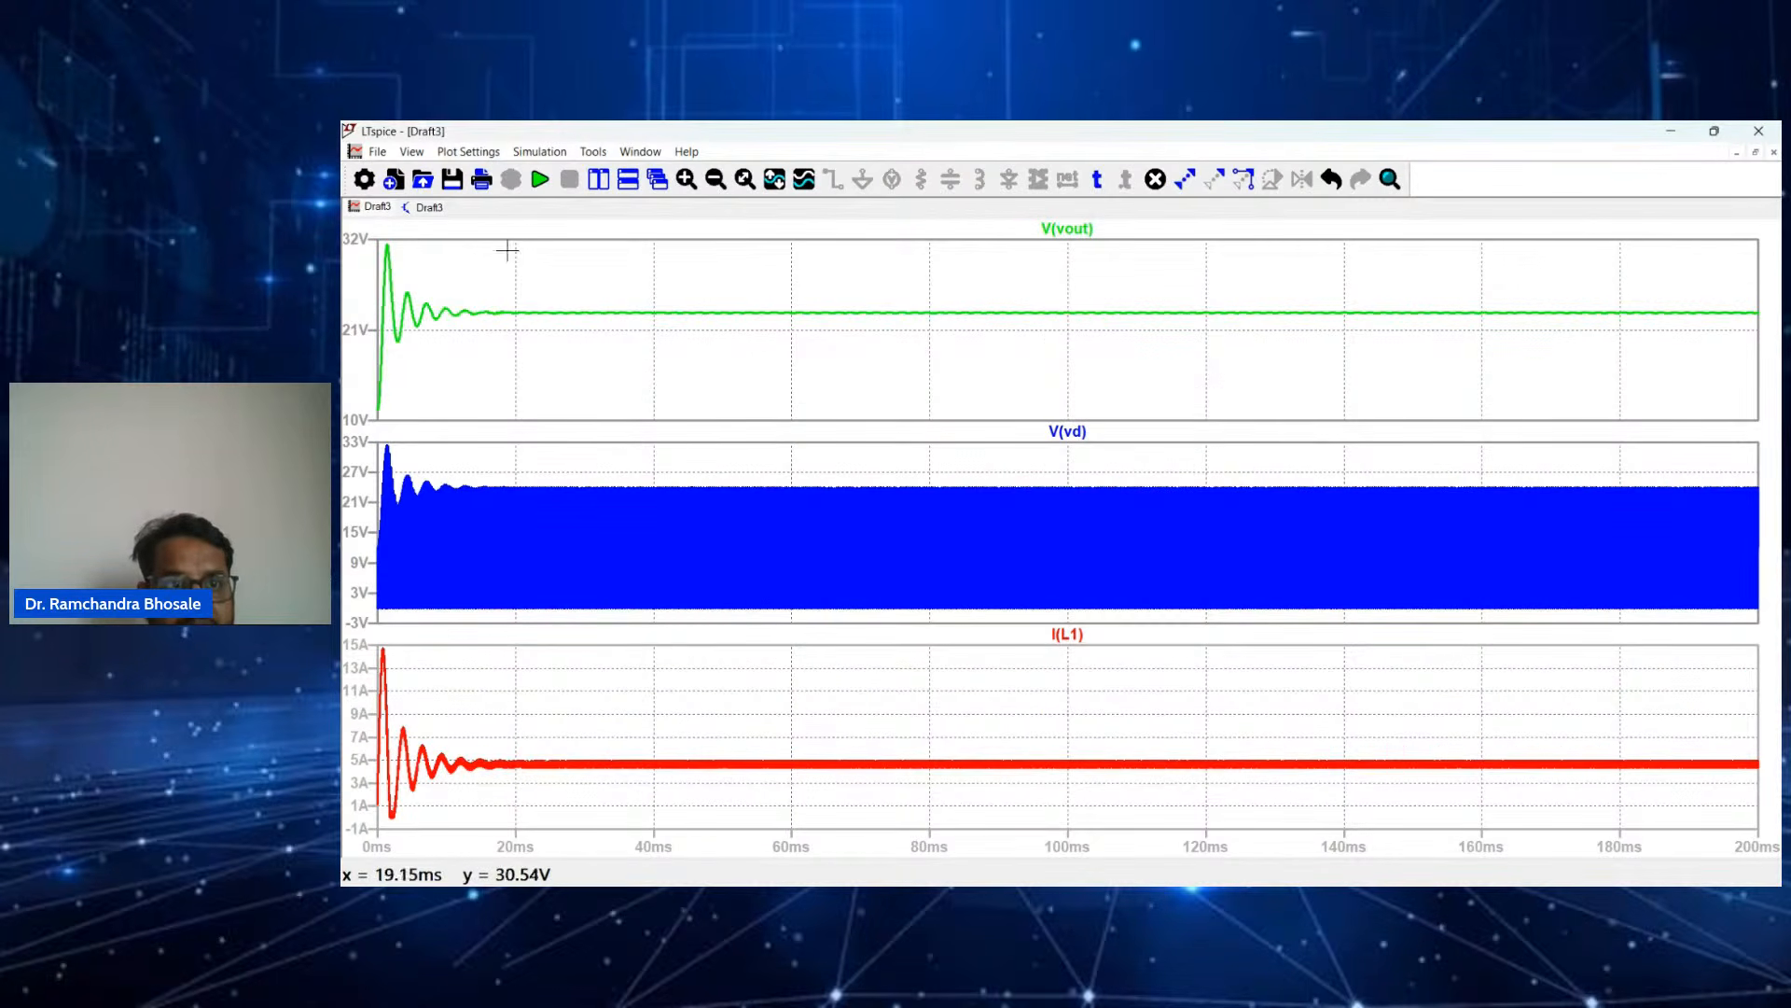
- Set the V2 gate pulse in the schematic to a 5u on-time and a 10u period
click(429, 207)
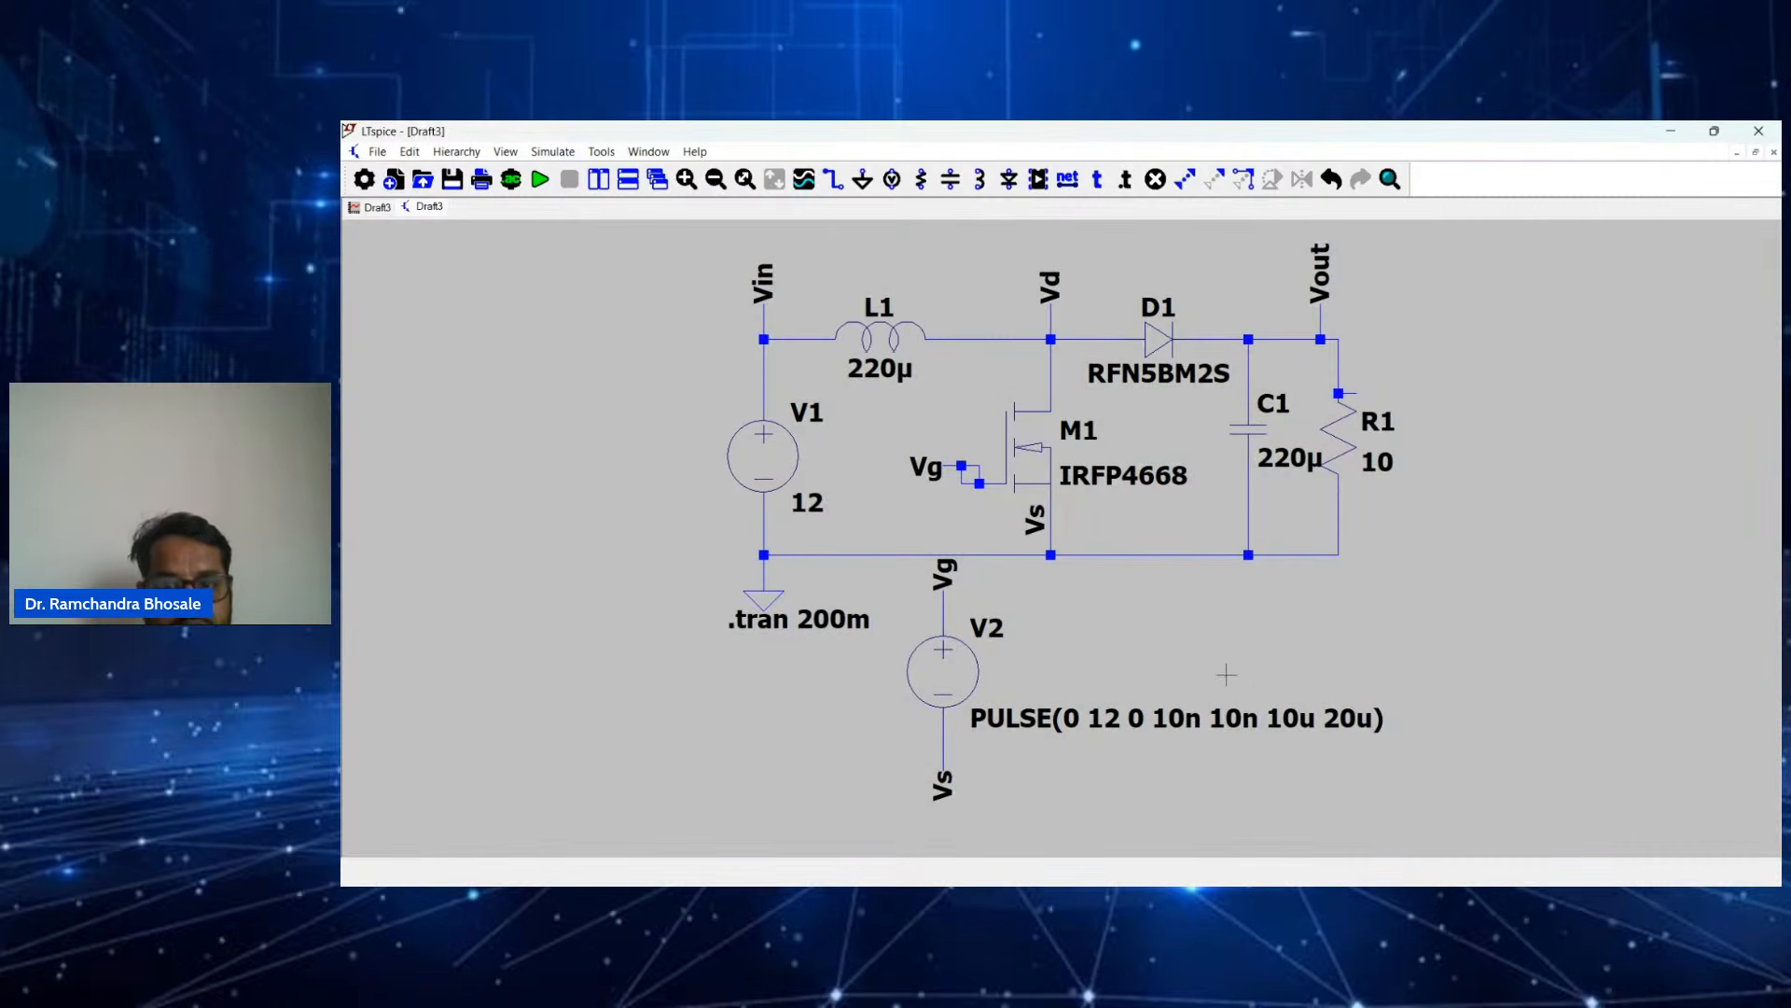
right_click(1306, 728)
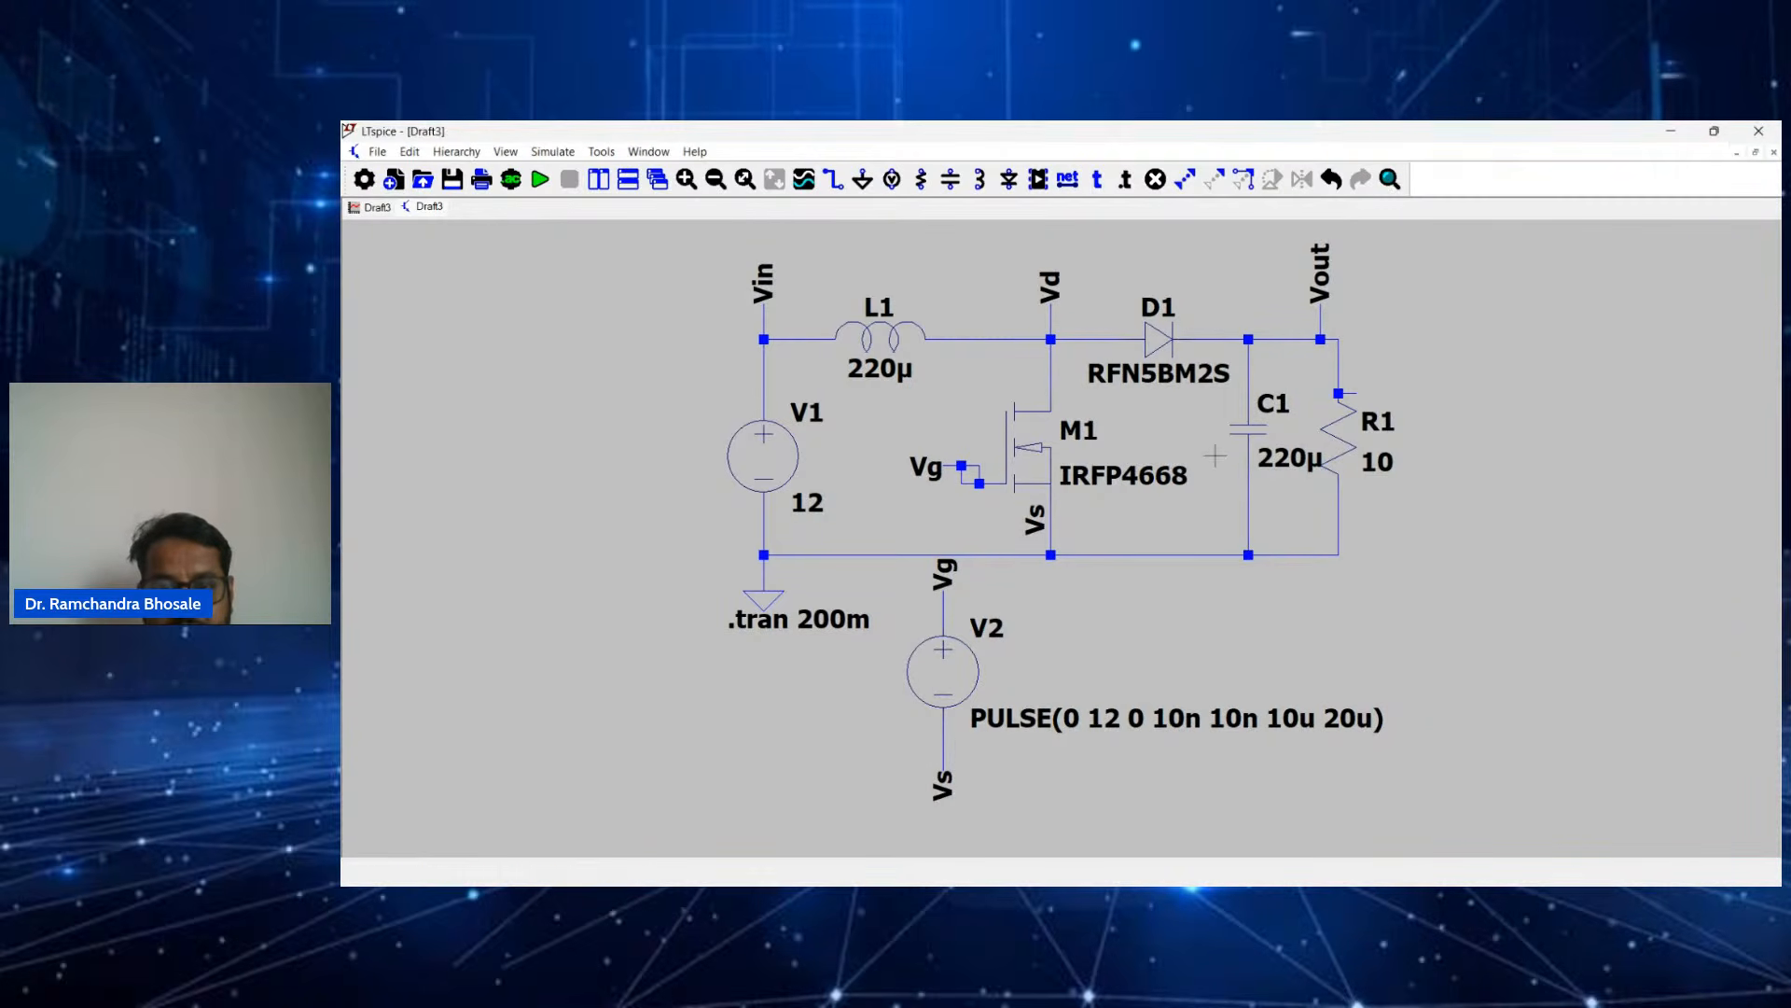
right_click(950, 686)
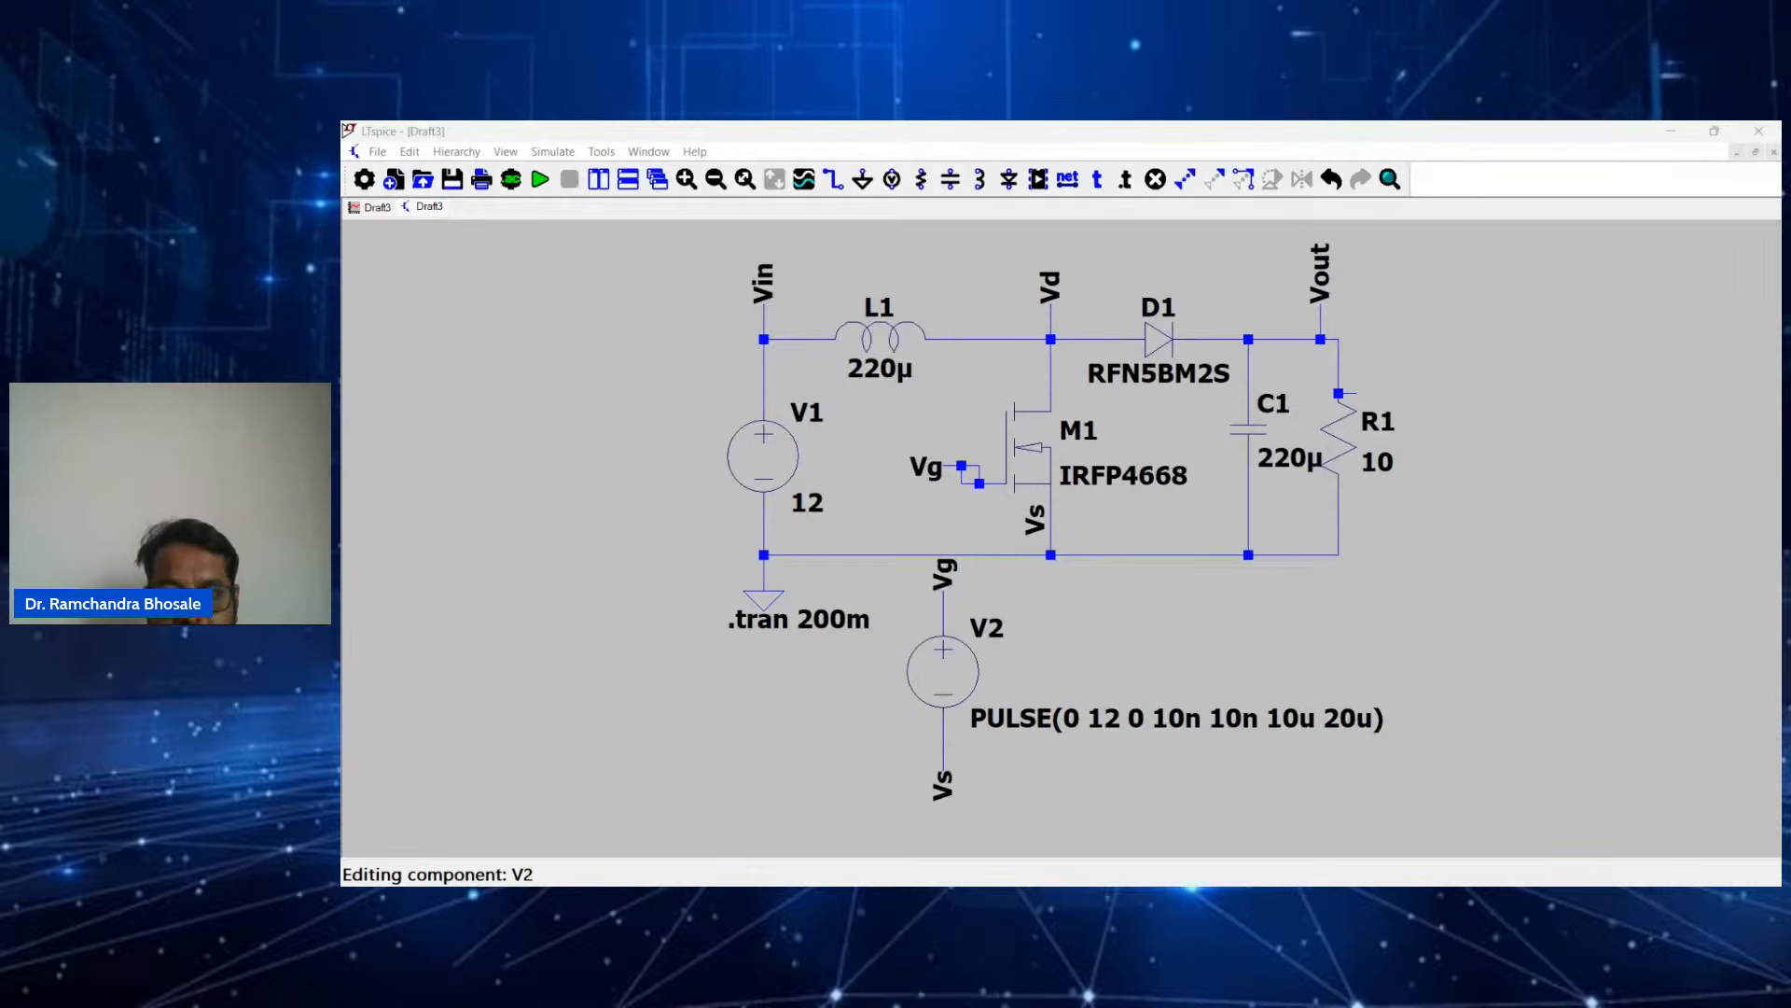
key(Return)
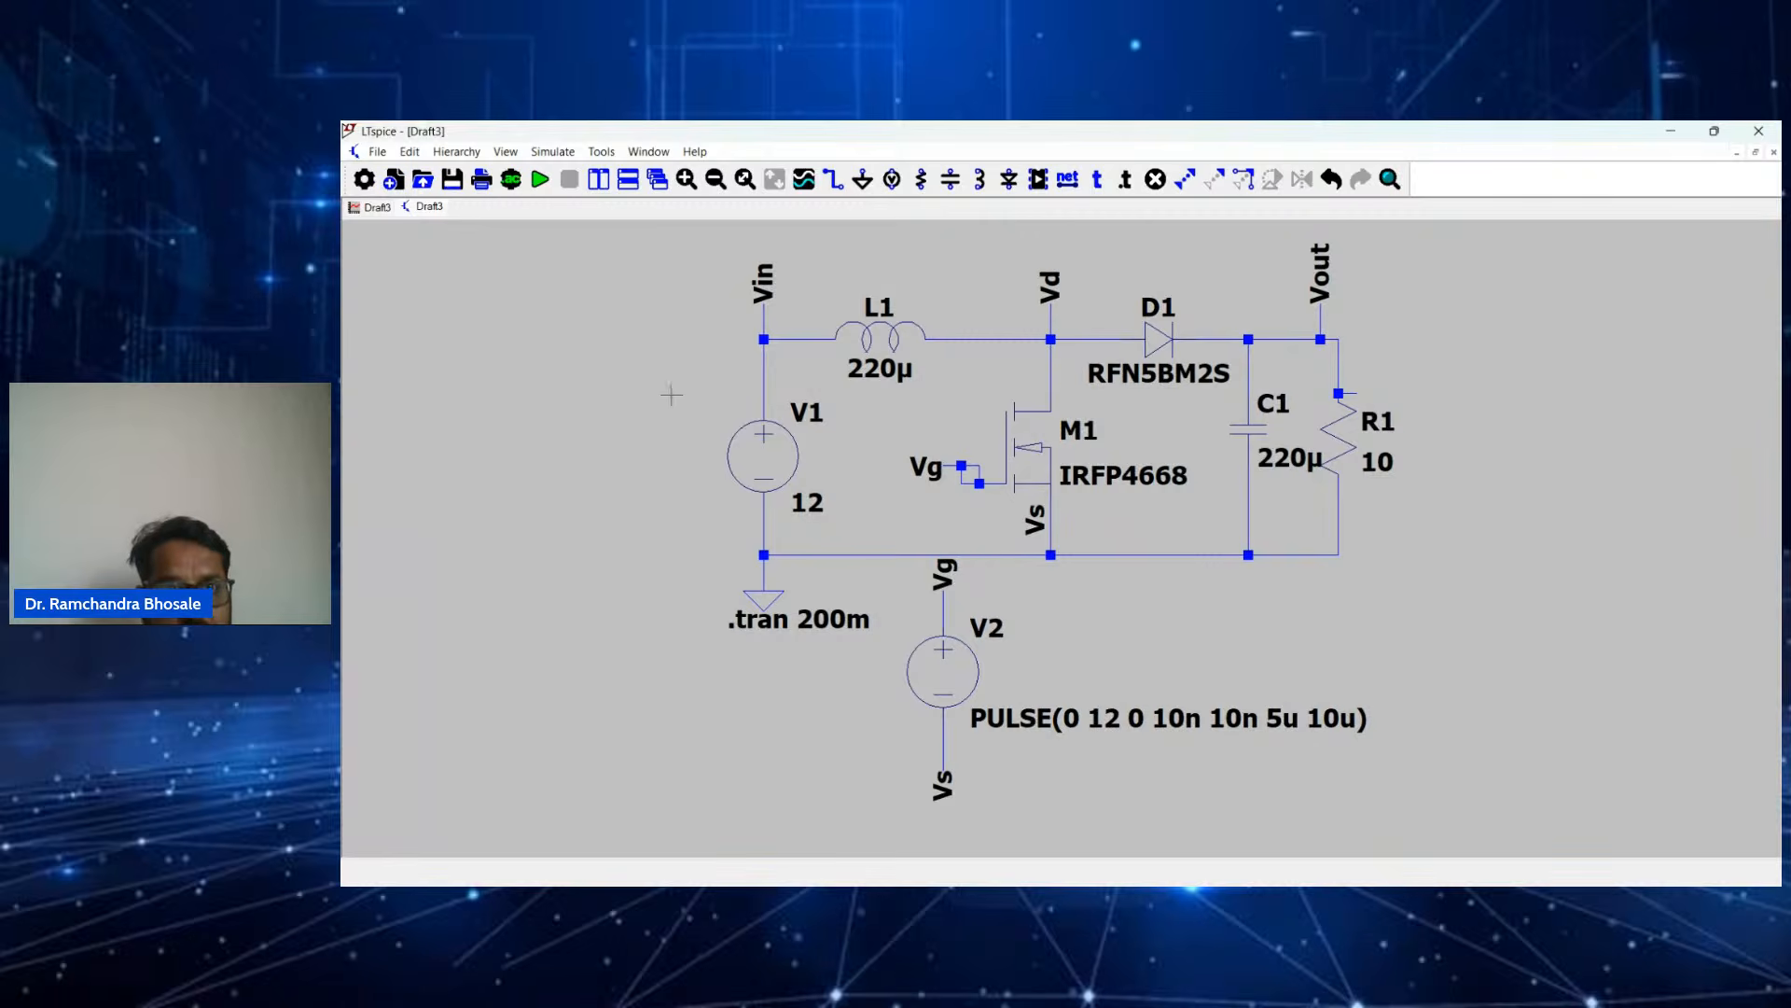
- Rerun the transient simulation, autorange the maximized plots and zoom V(vout) to about 59.895–59.908 ms
click(539, 179)
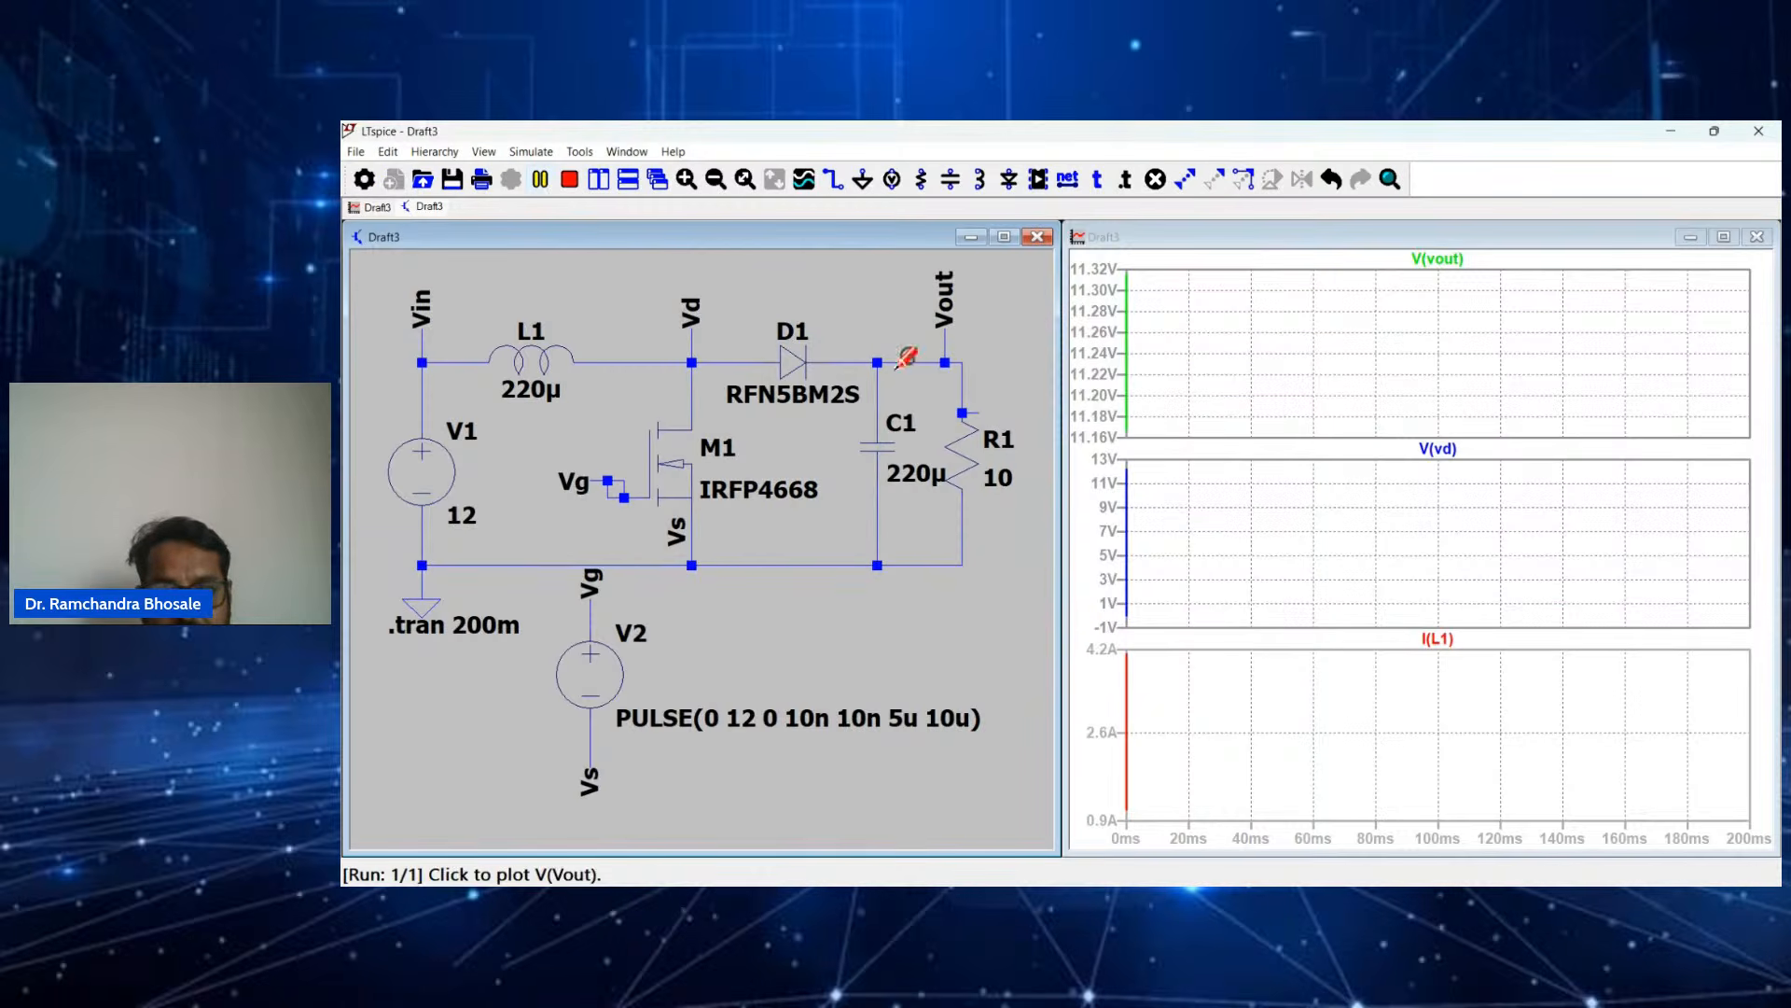
click(1724, 237)
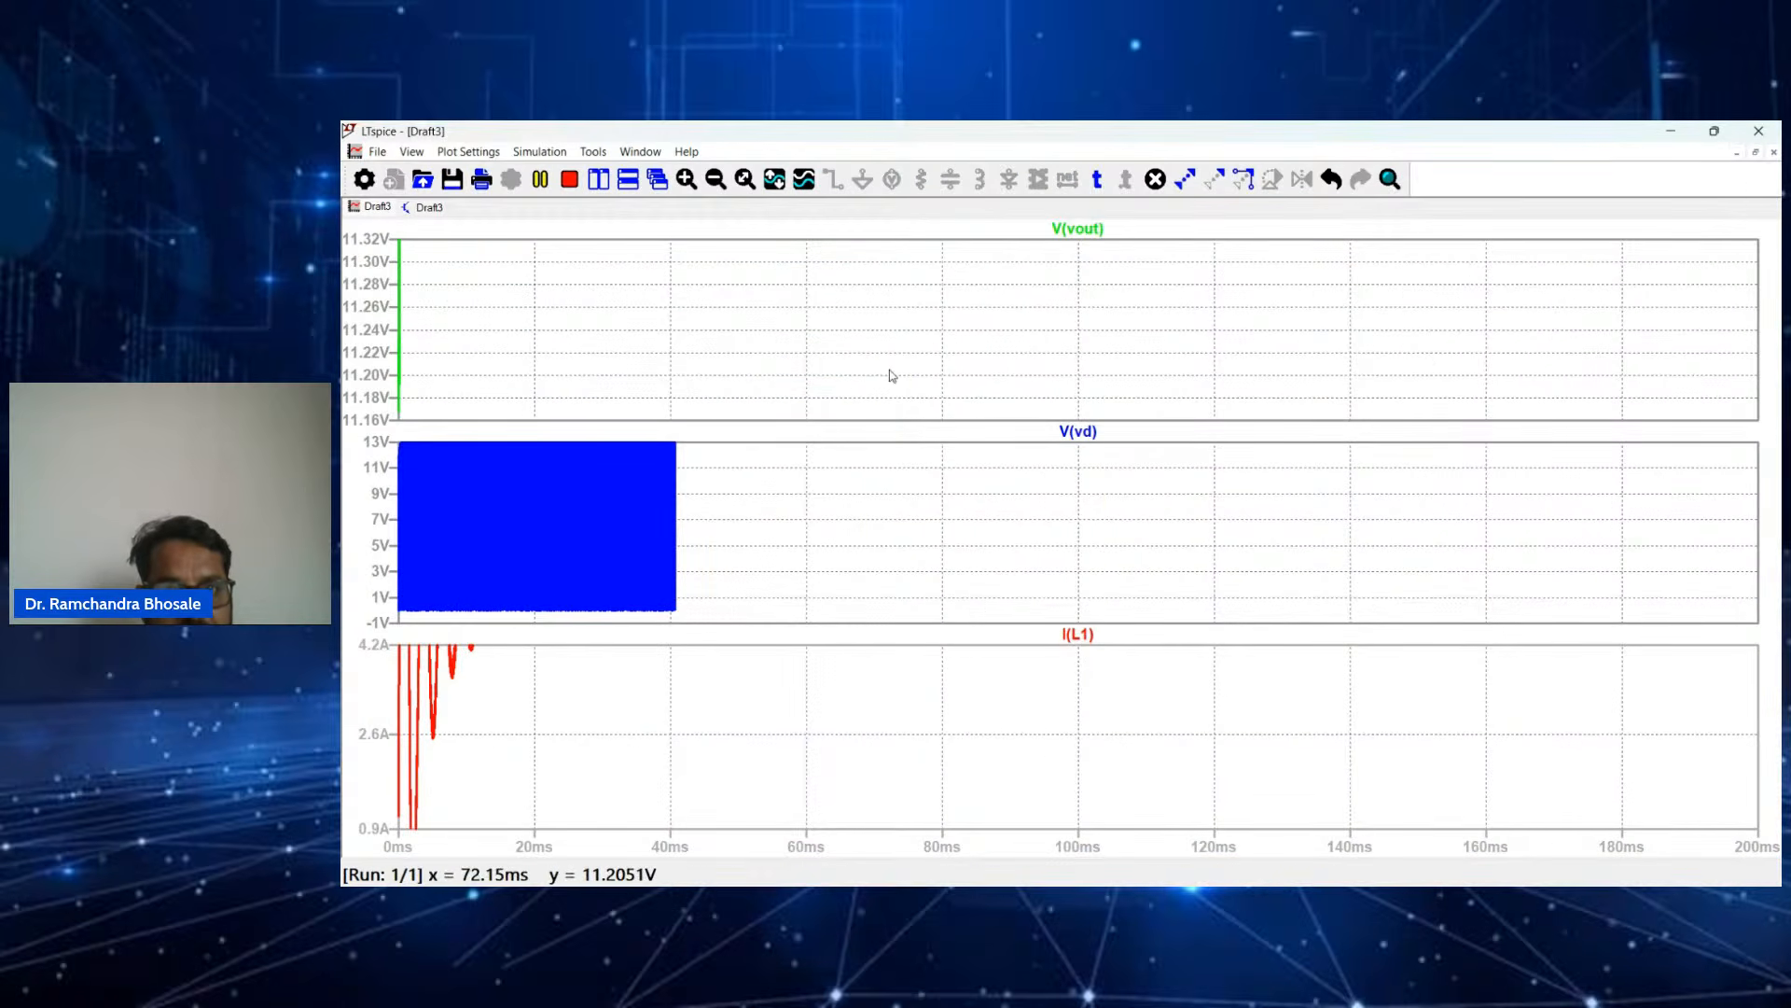
click(930, 345)
drag(905, 297, 982, 342)
drag(823, 301, 972, 361)
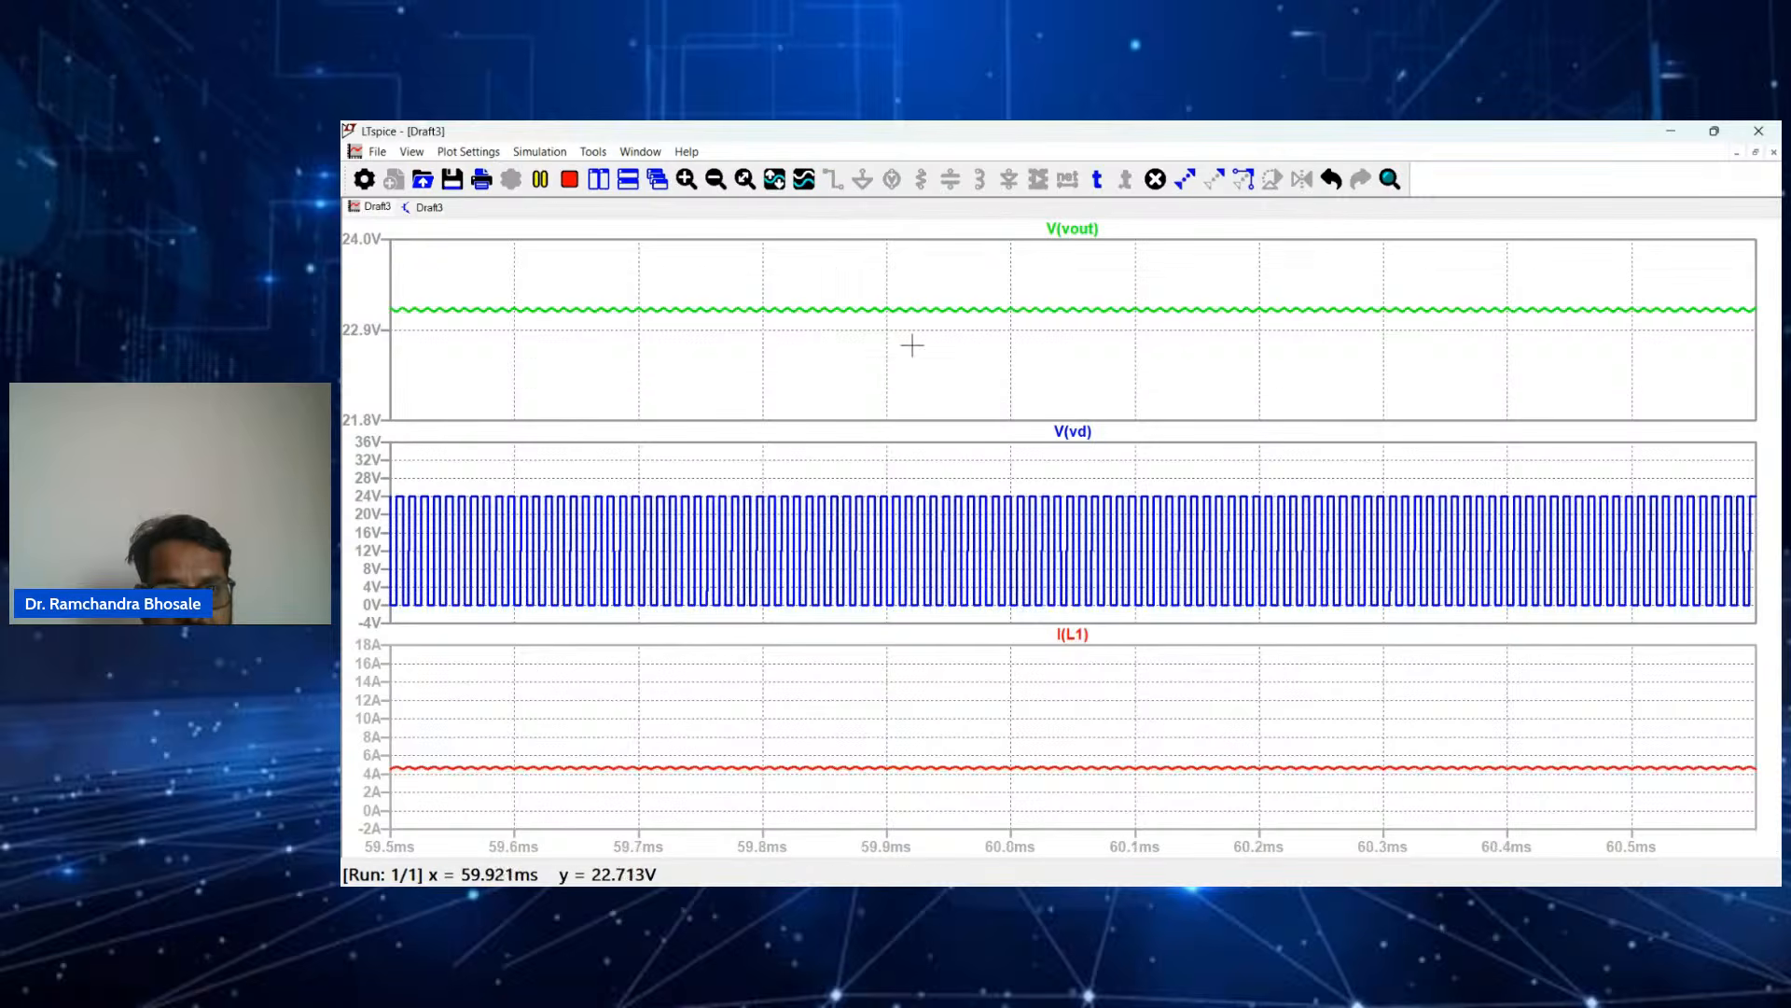
drag(833, 274, 983, 338)
drag(864, 310, 1000, 380)
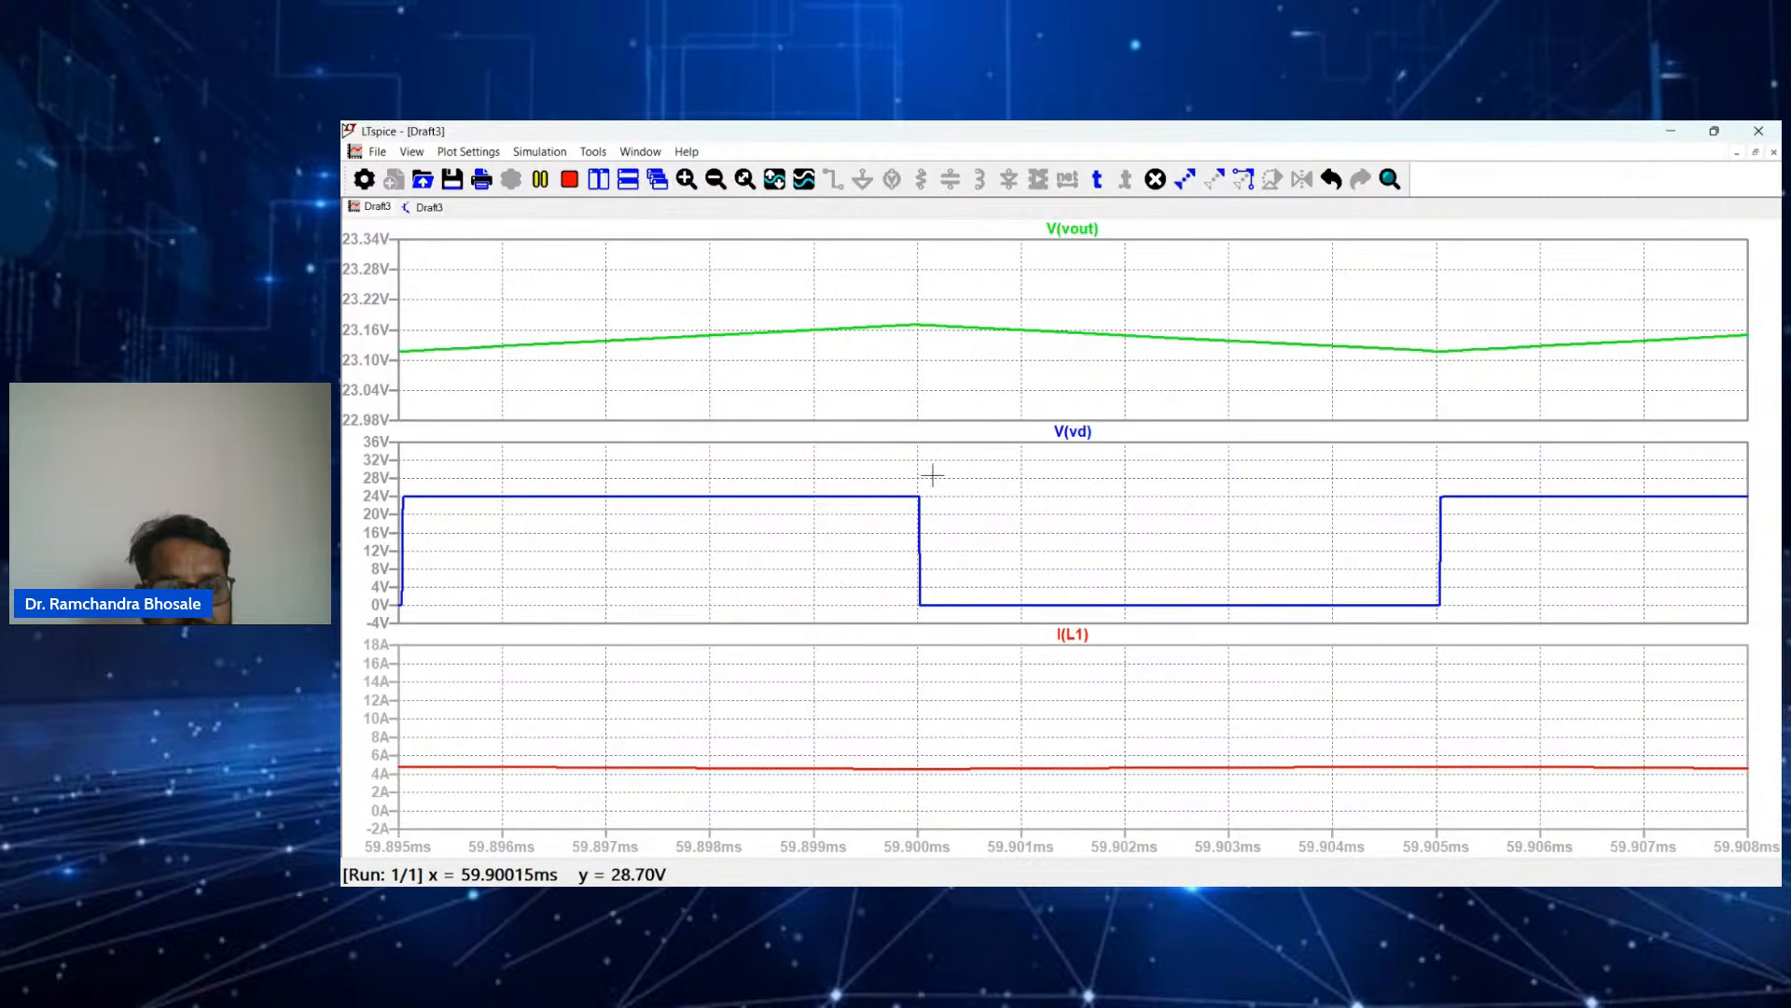
- Examine the I(L1) ripple closely, zooming the inductor current to about 109.928–110.016 ms over the full simulation run
drag(876, 748, 1013, 796)
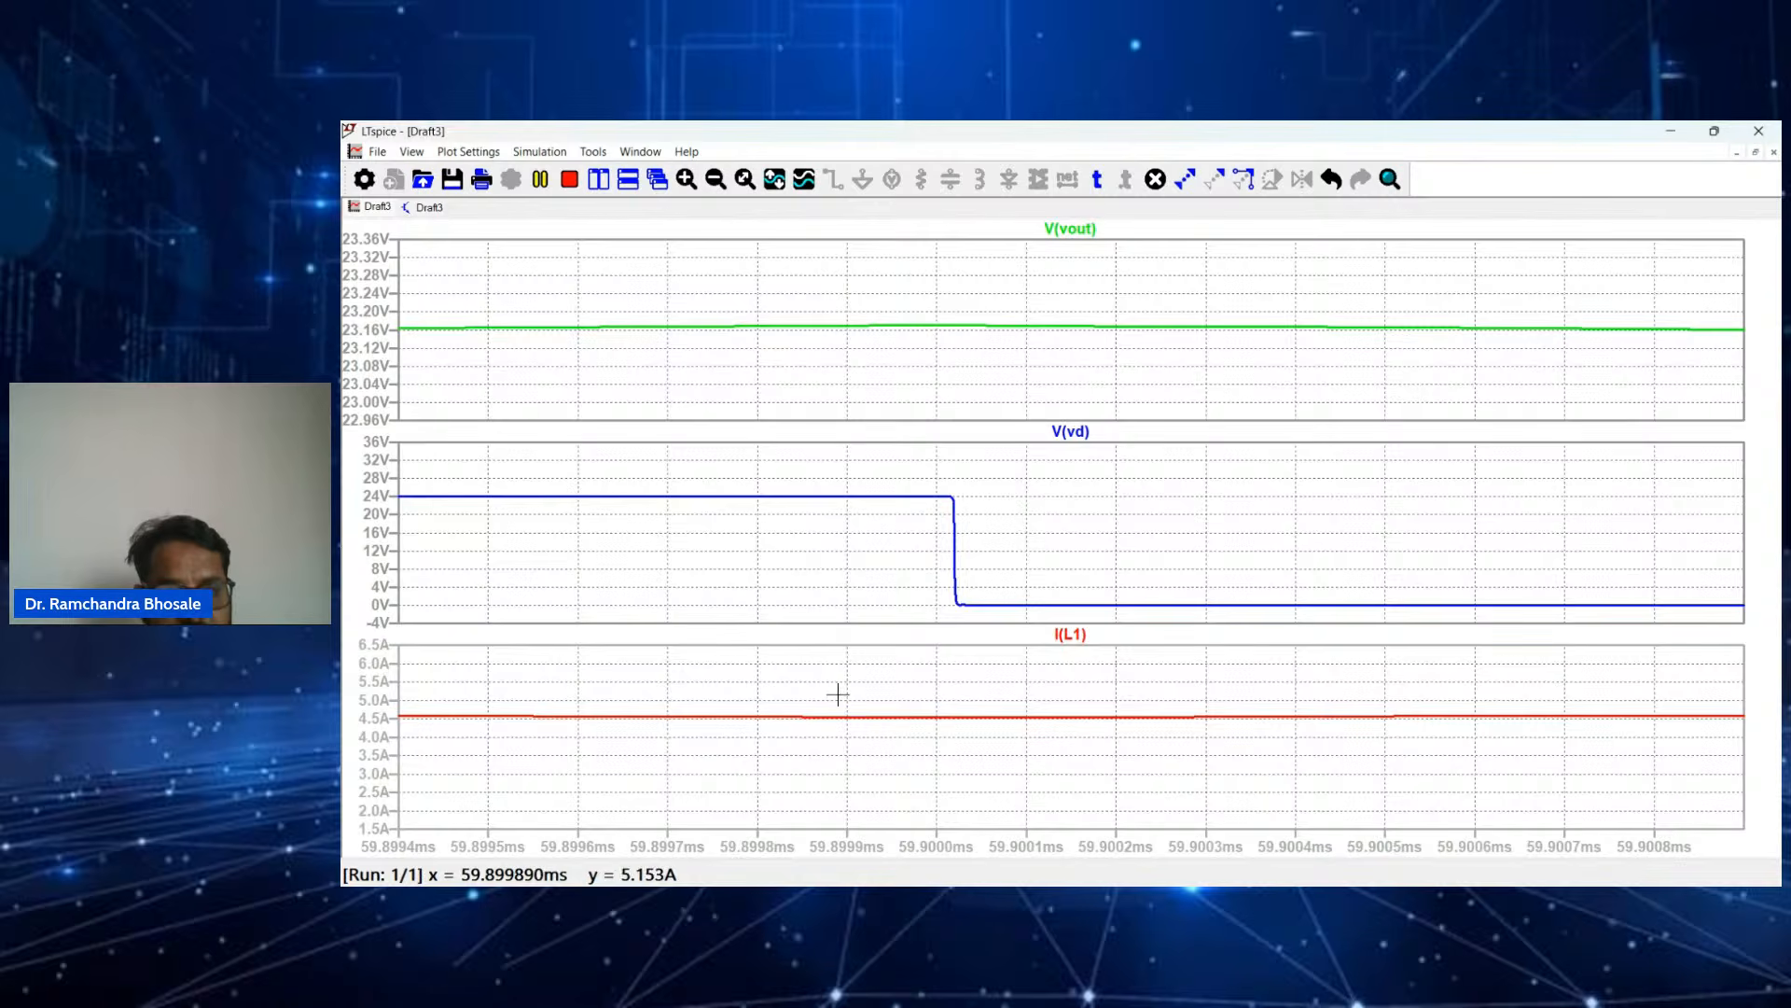
drag(838, 693, 980, 744)
drag(820, 711, 985, 758)
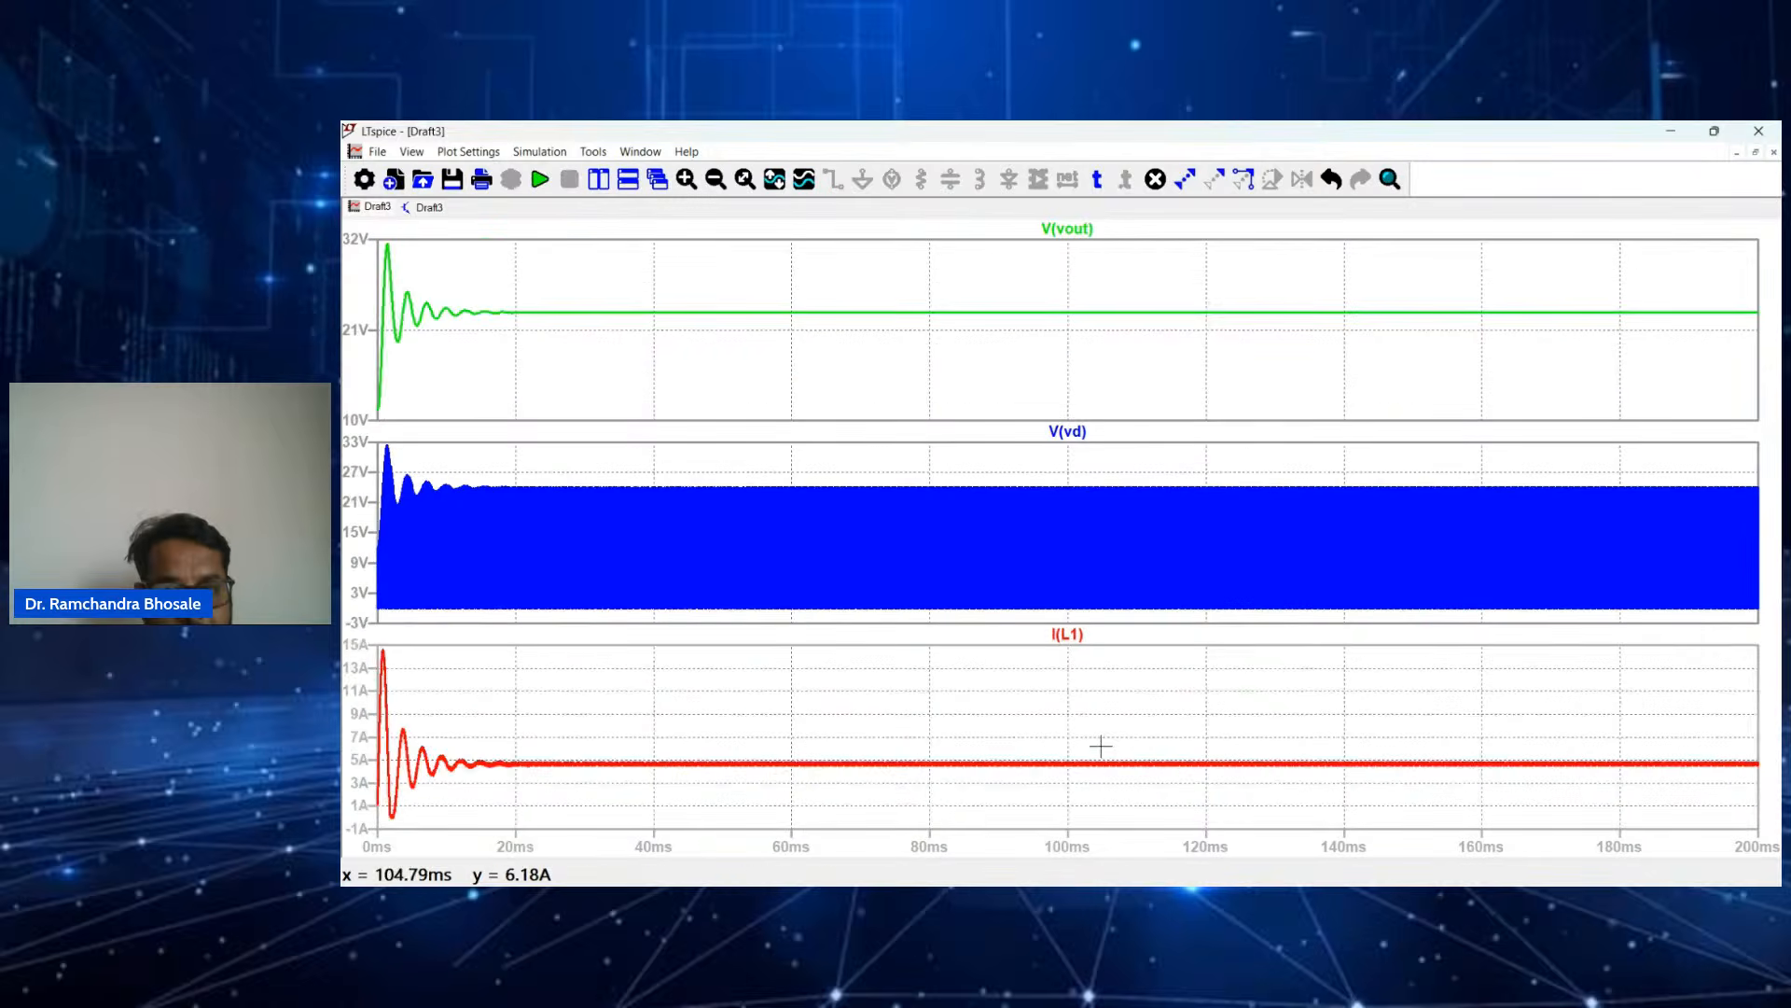
drag(1106, 741, 1187, 798)
drag(1017, 703, 1116, 755)
drag(1017, 703, 1144, 787)
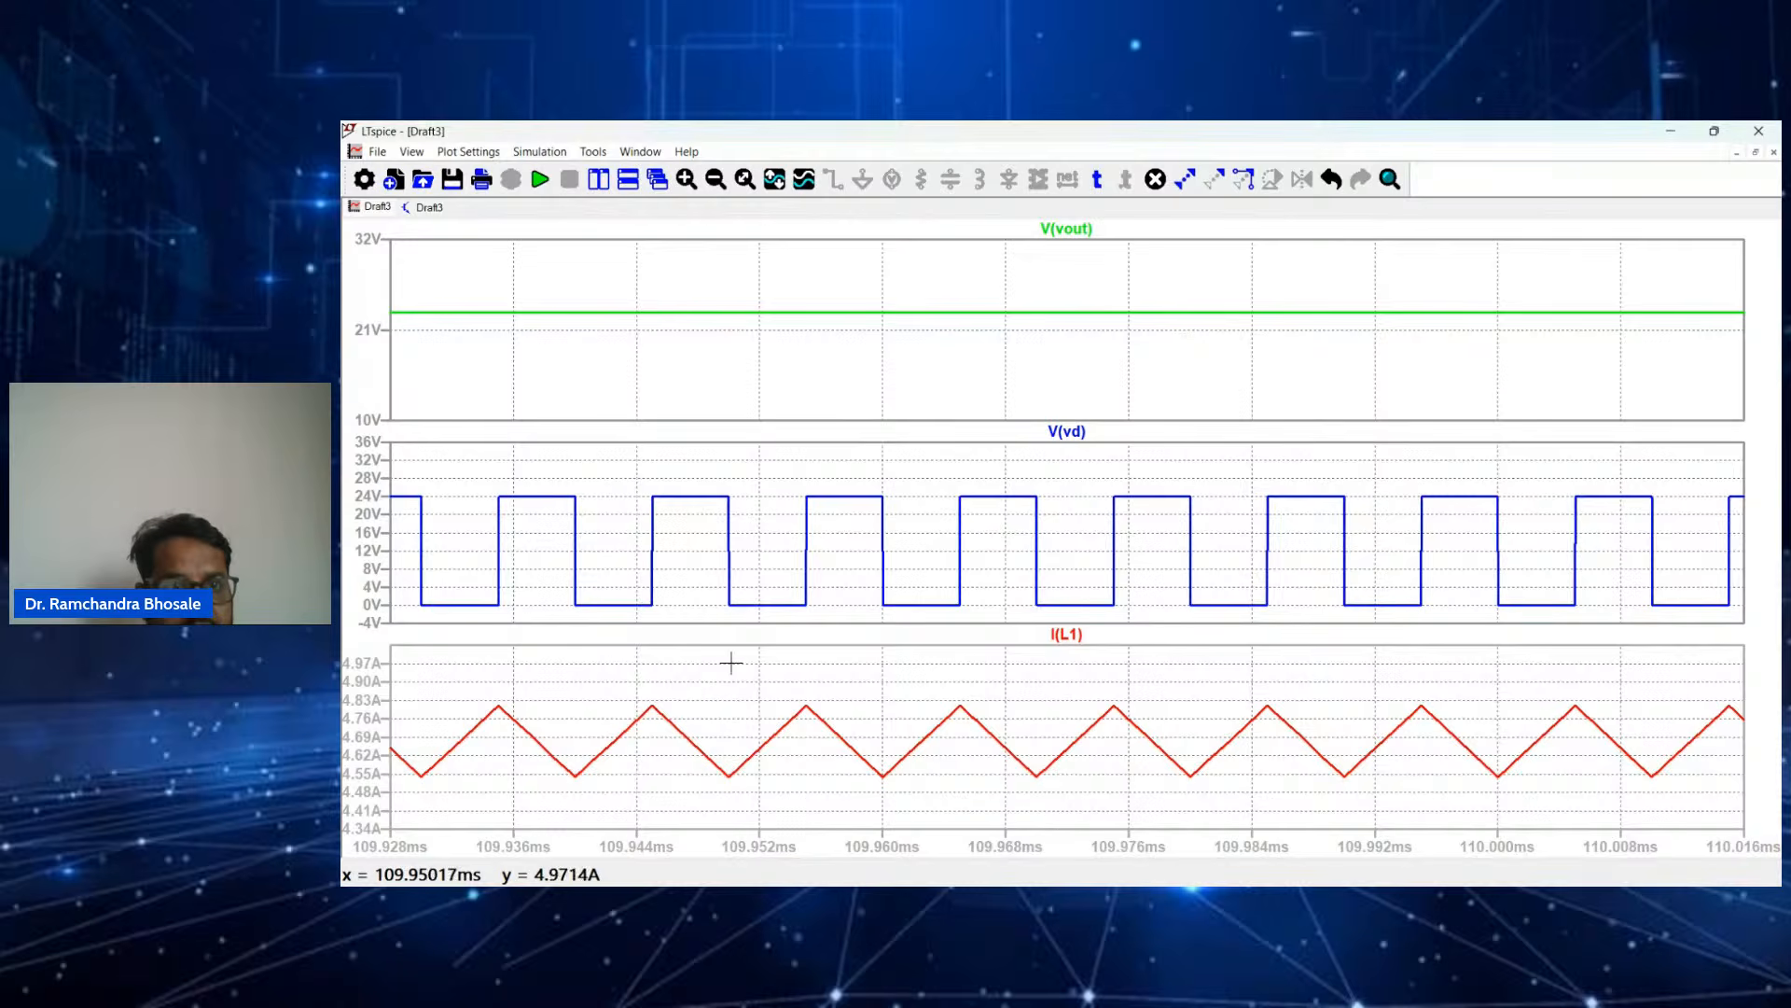
- Set the on-time of the V2 gate pulse in the schematic to 7.5u
click(431, 209)
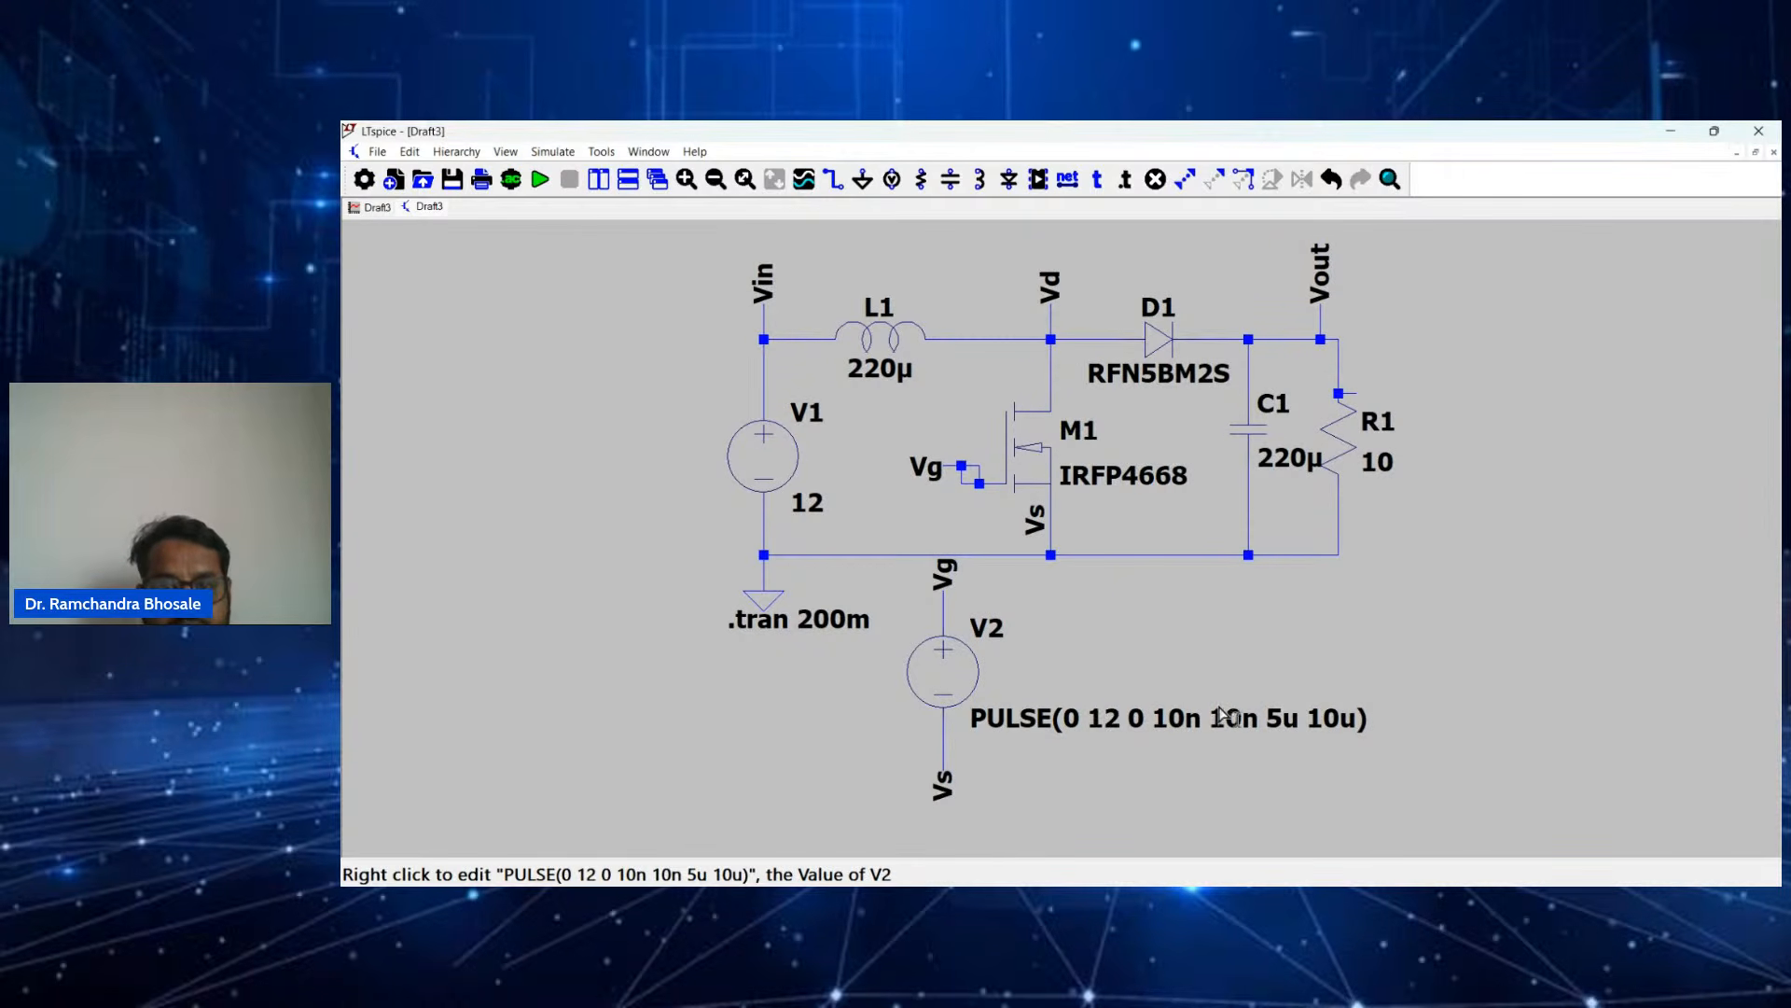
right_click(958, 669)
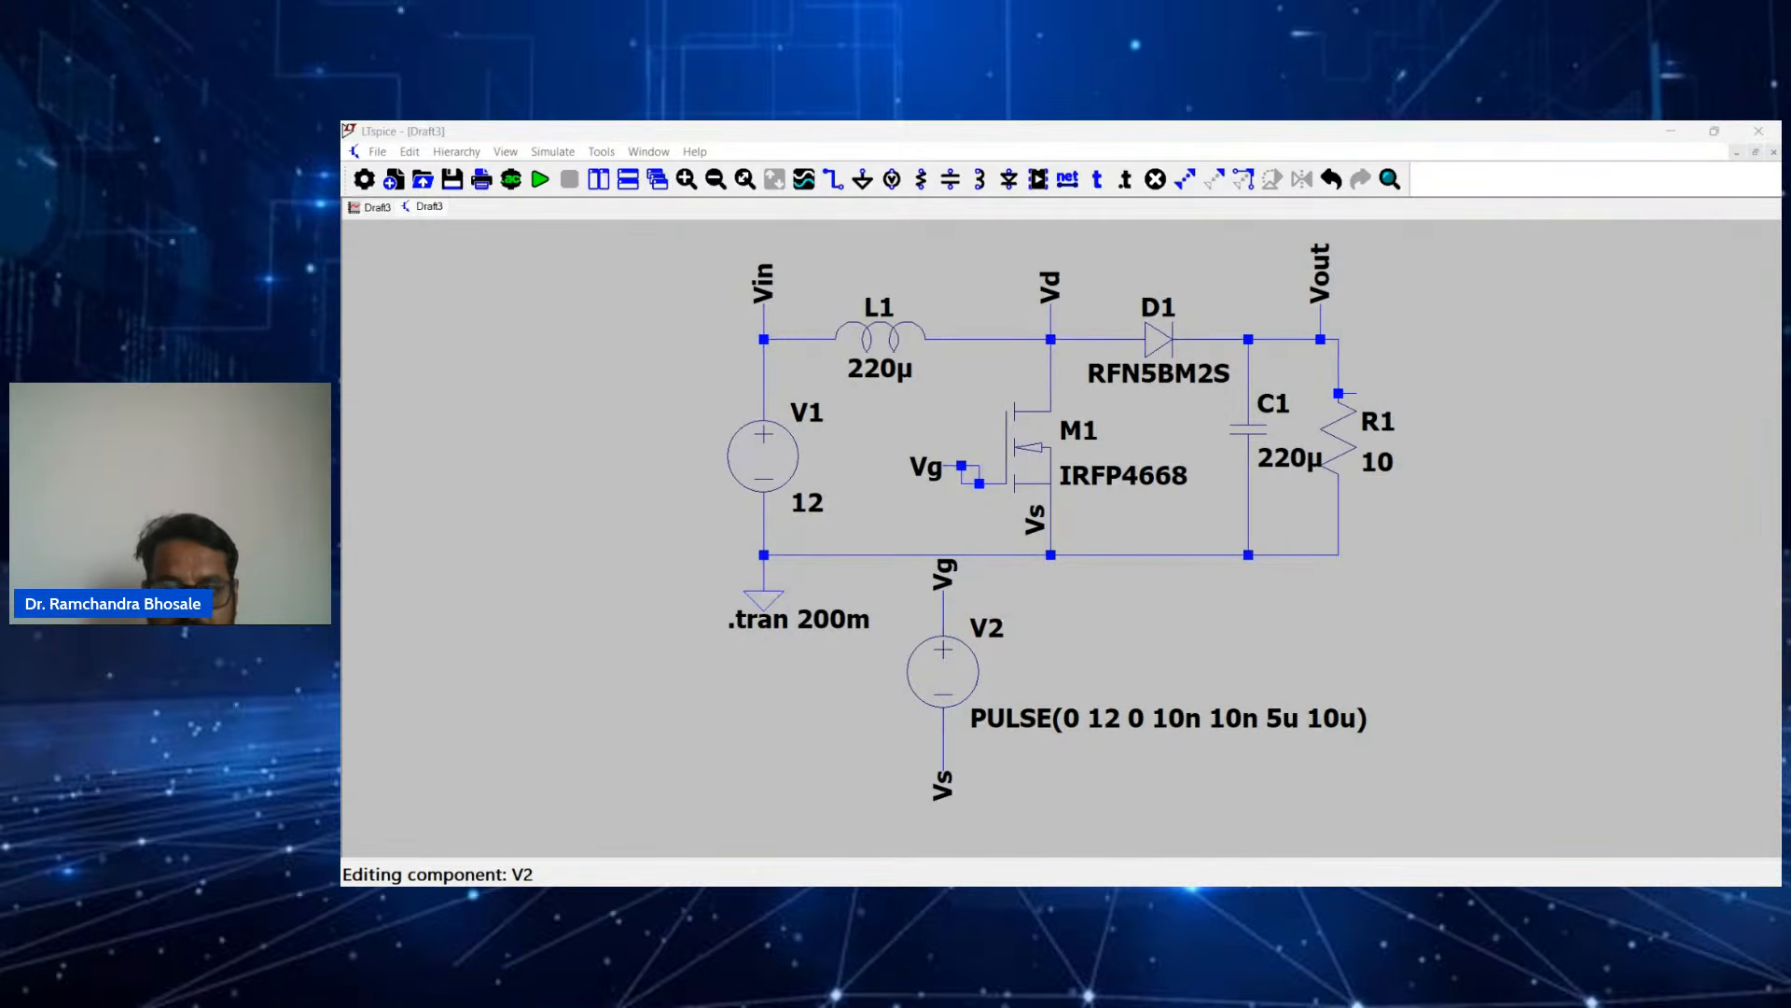
key(Return)
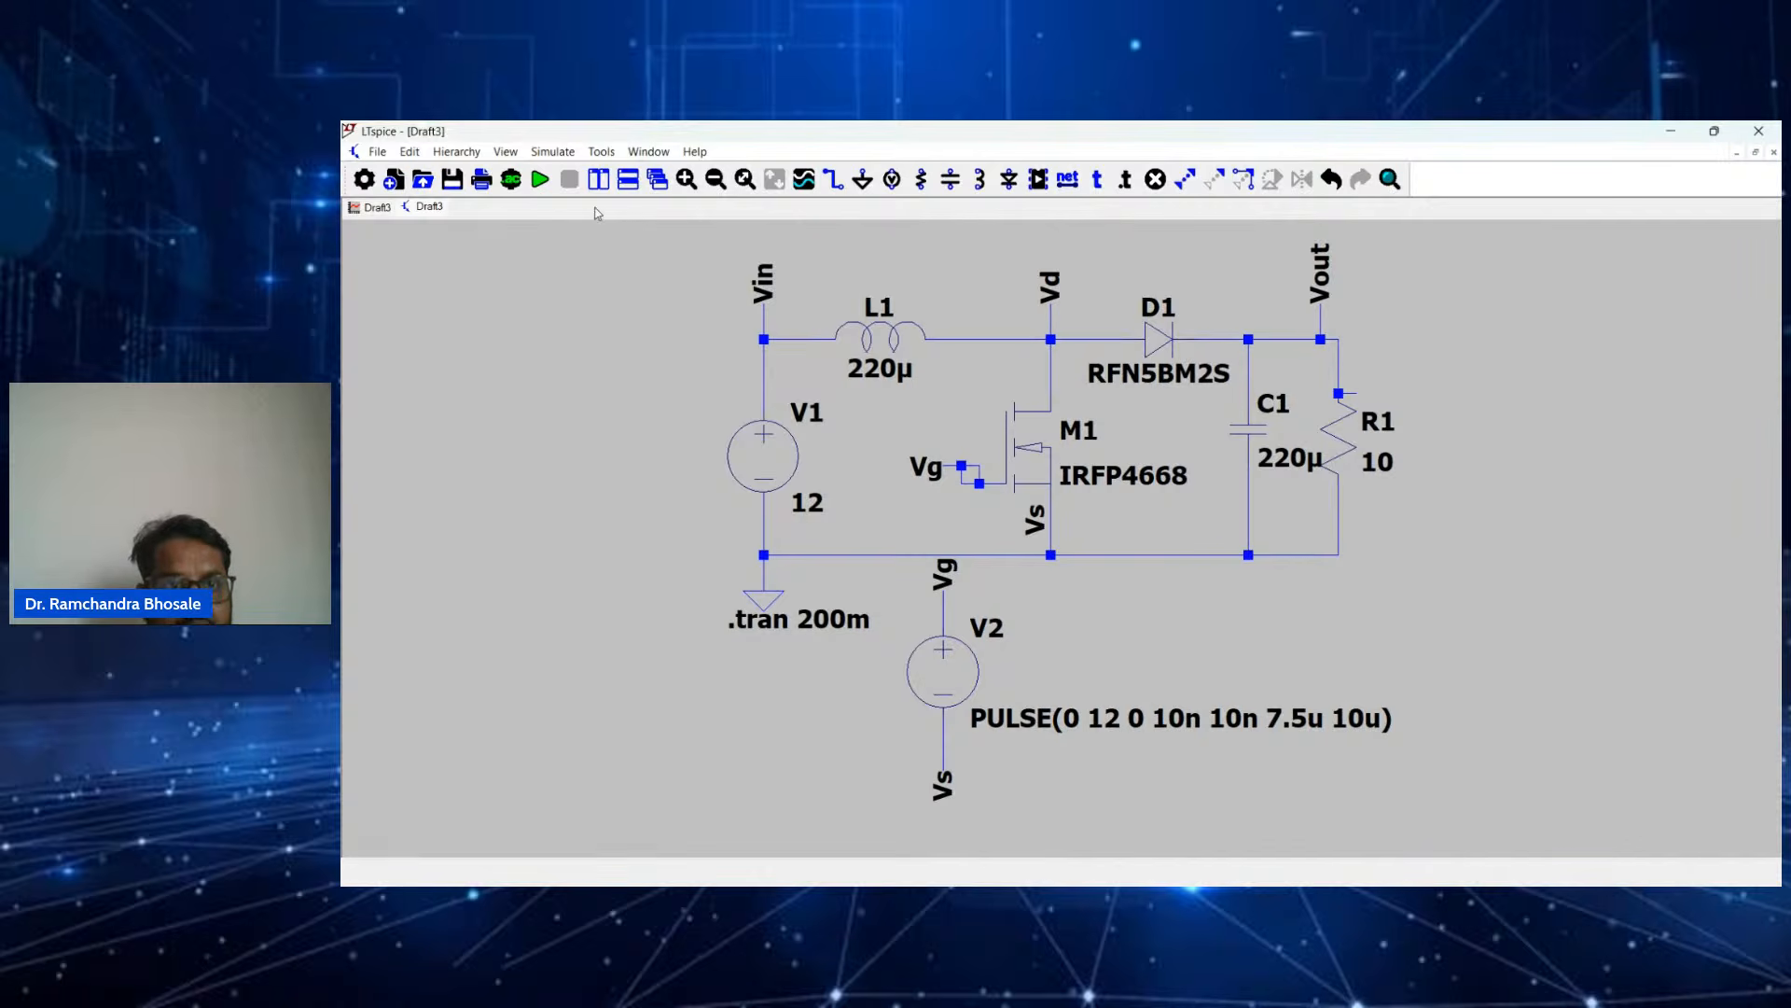
- Rerun the transient simulation, zoom the maximized V(vout) plot to about 42.438–42.458 ms and return to the schematic
click(541, 180)
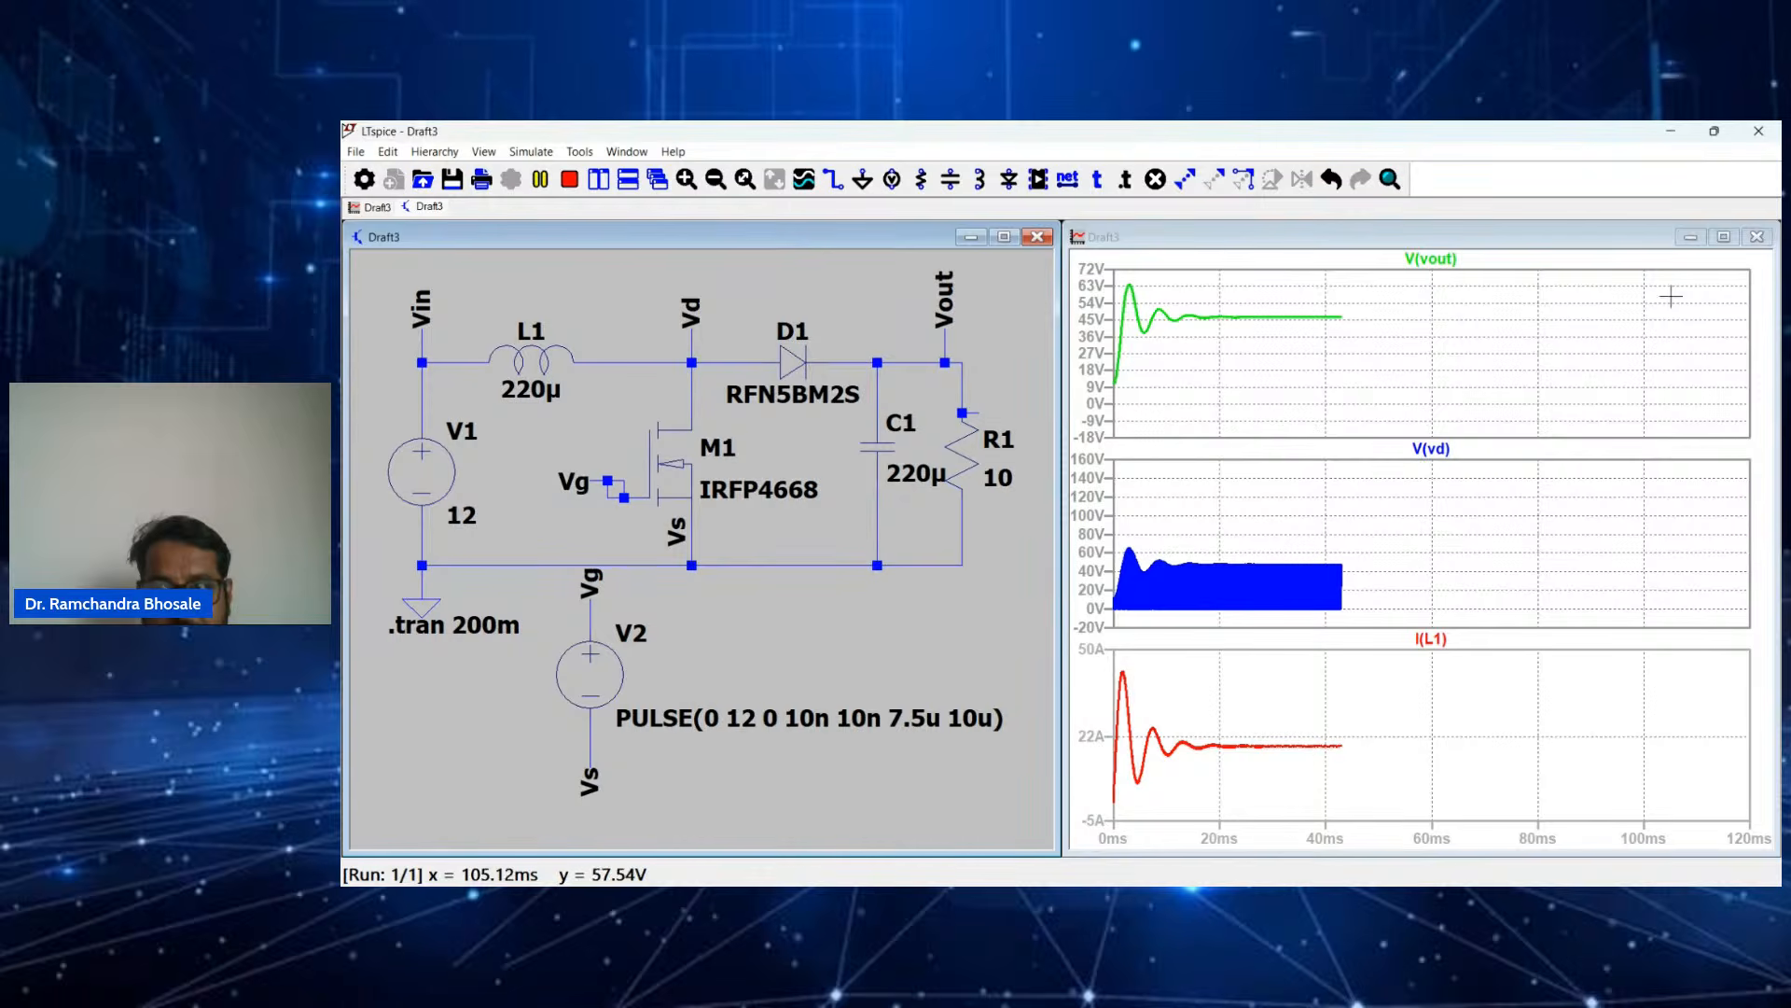
click(1723, 237)
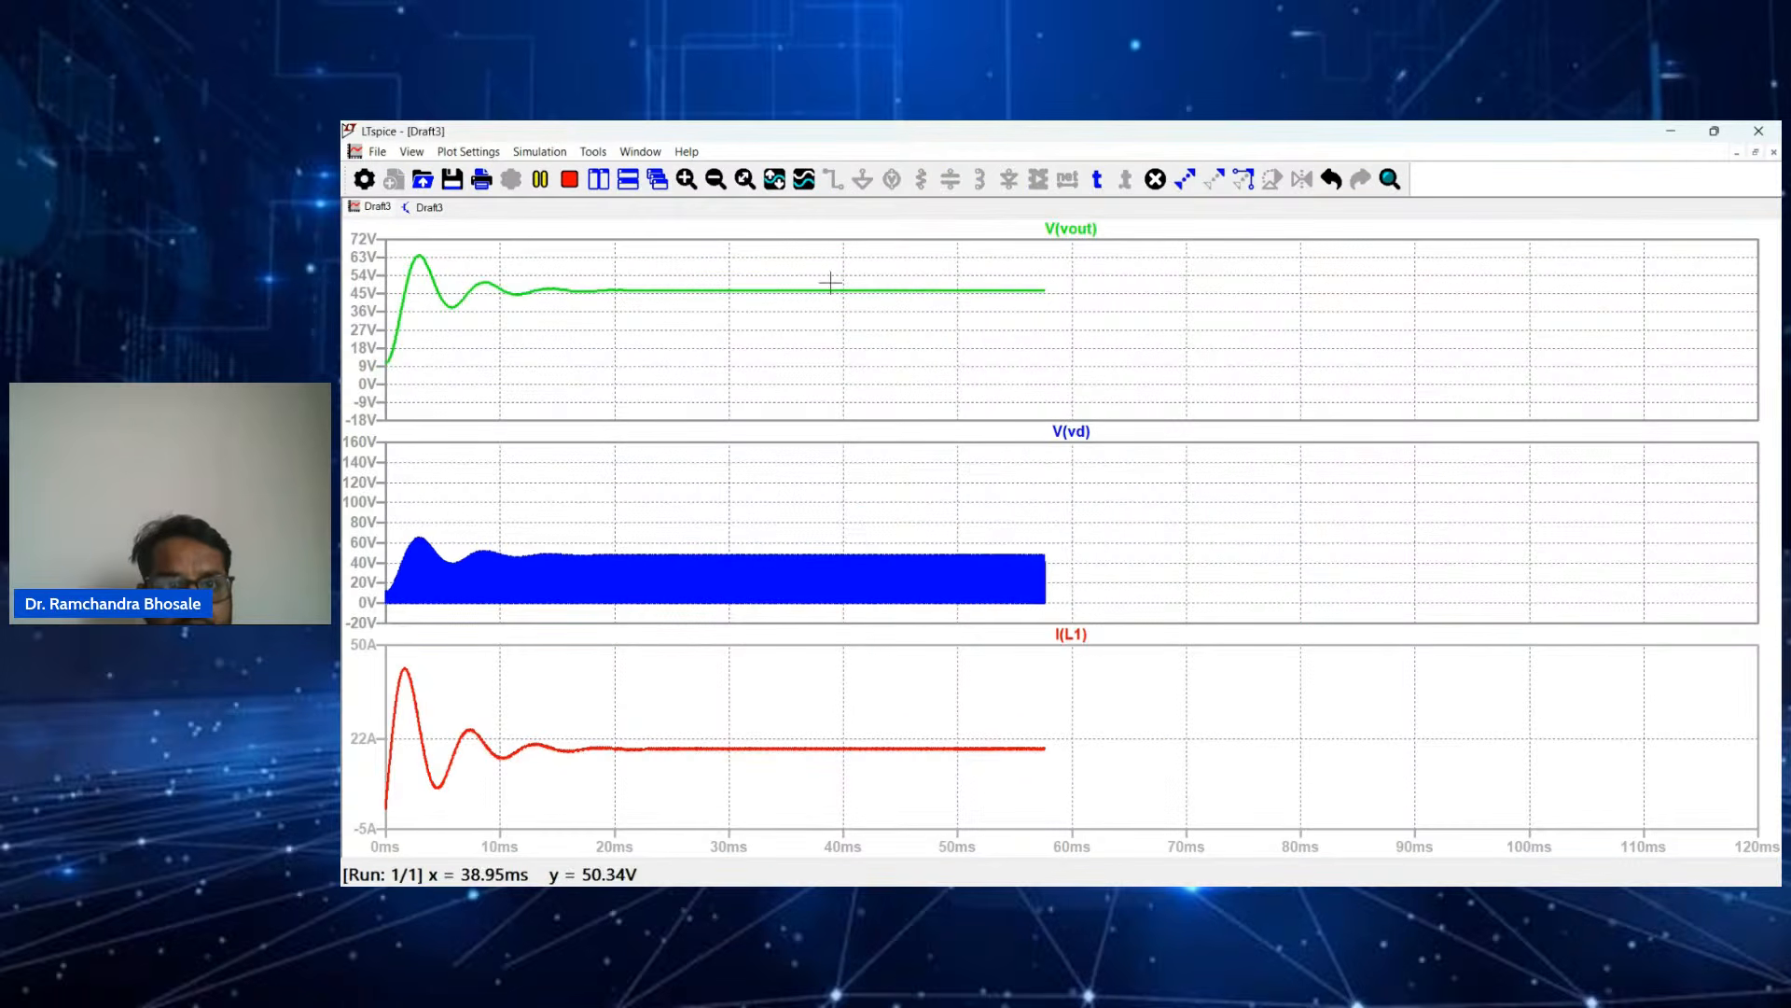
drag(830, 278, 961, 313)
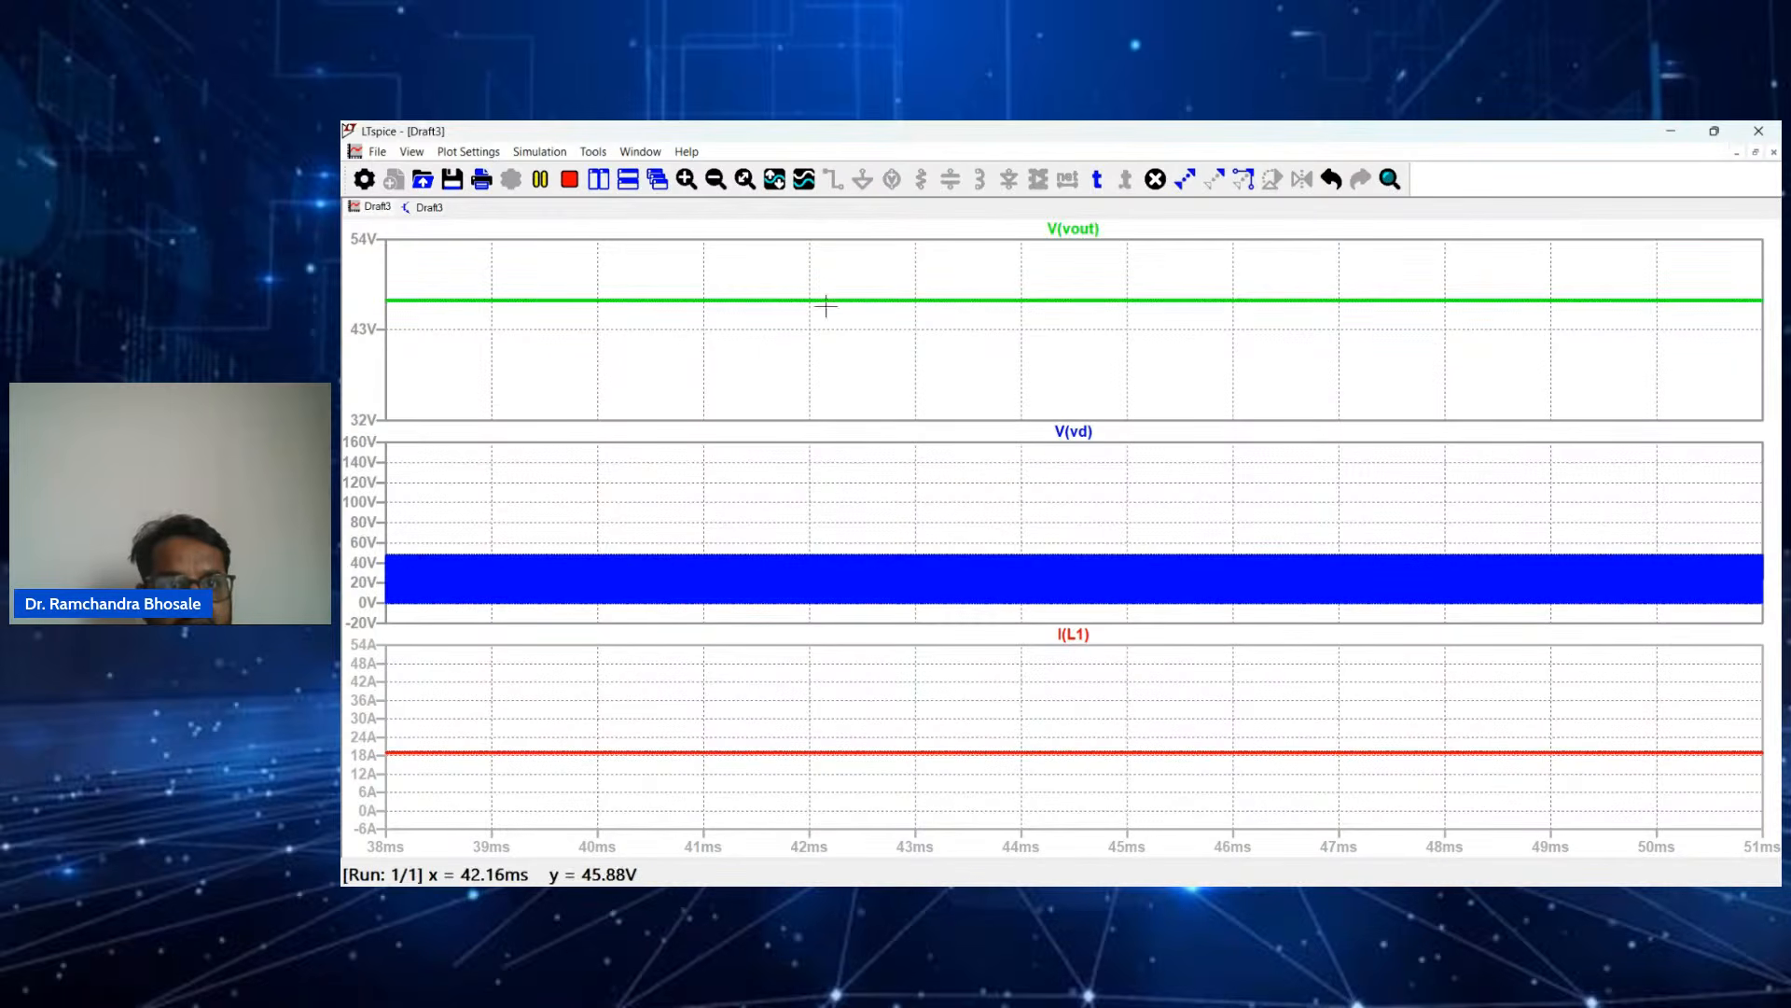
drag(810, 284, 940, 317)
drag(808, 288, 942, 350)
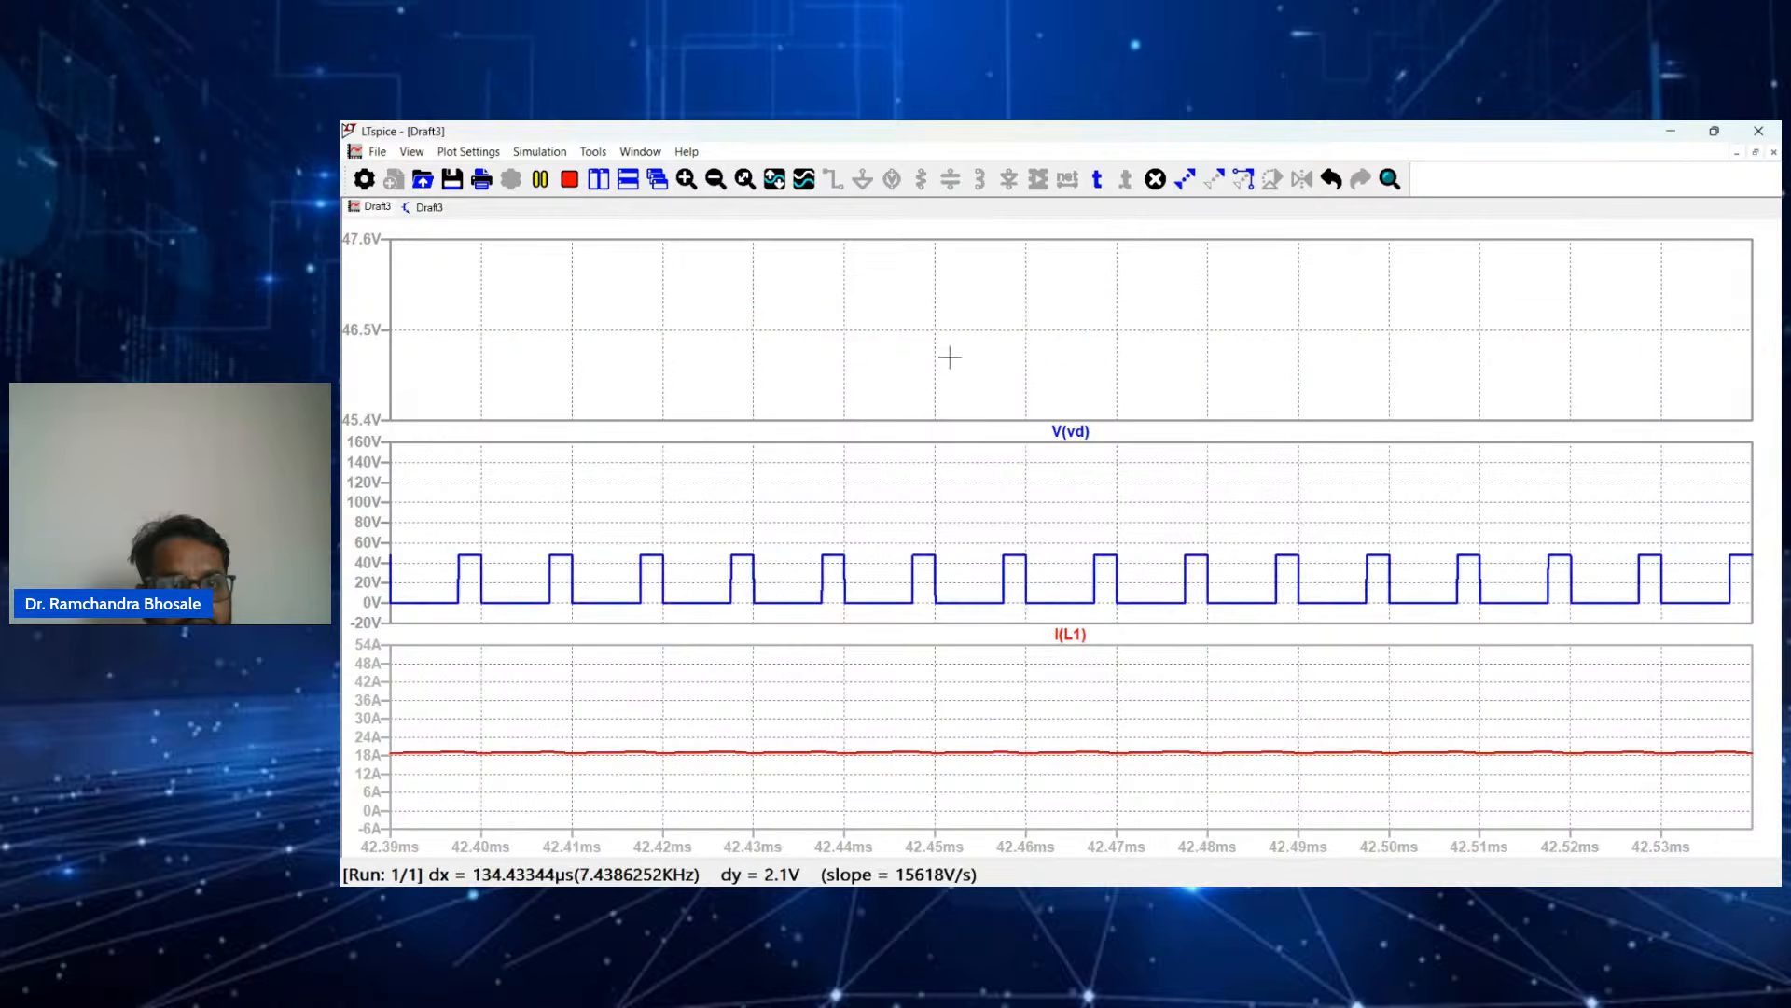
drag(810, 244, 833, 260)
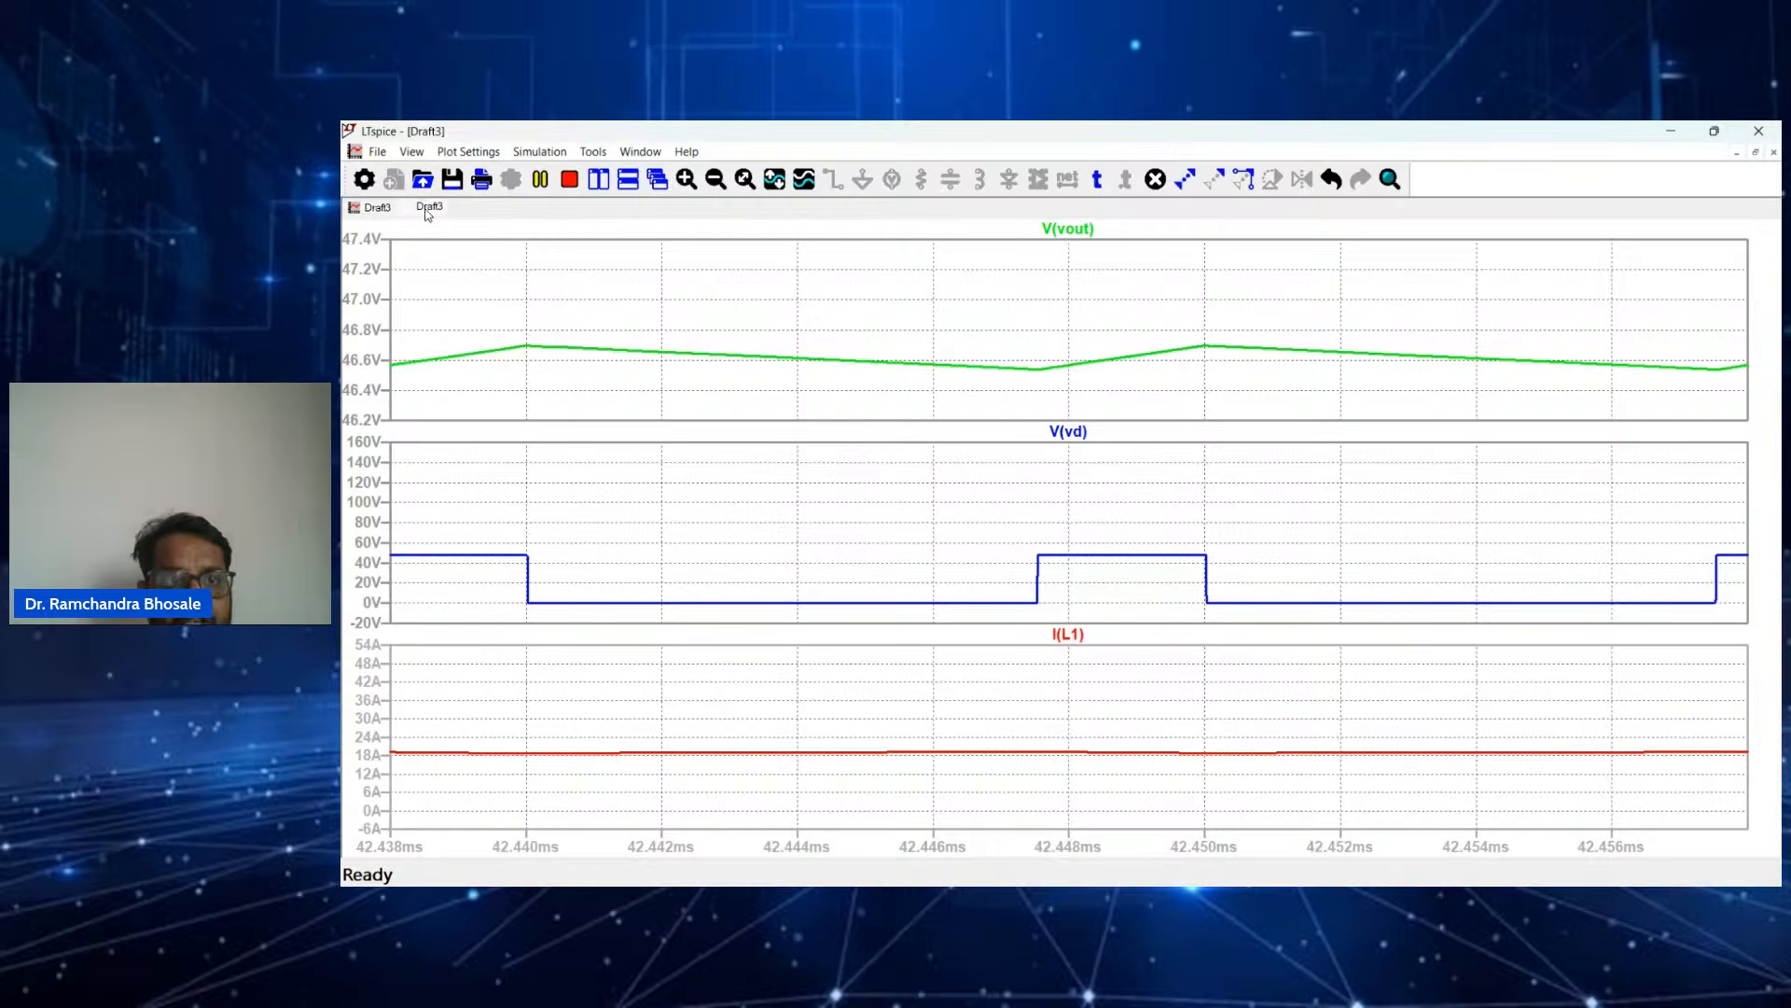
click(427, 207)
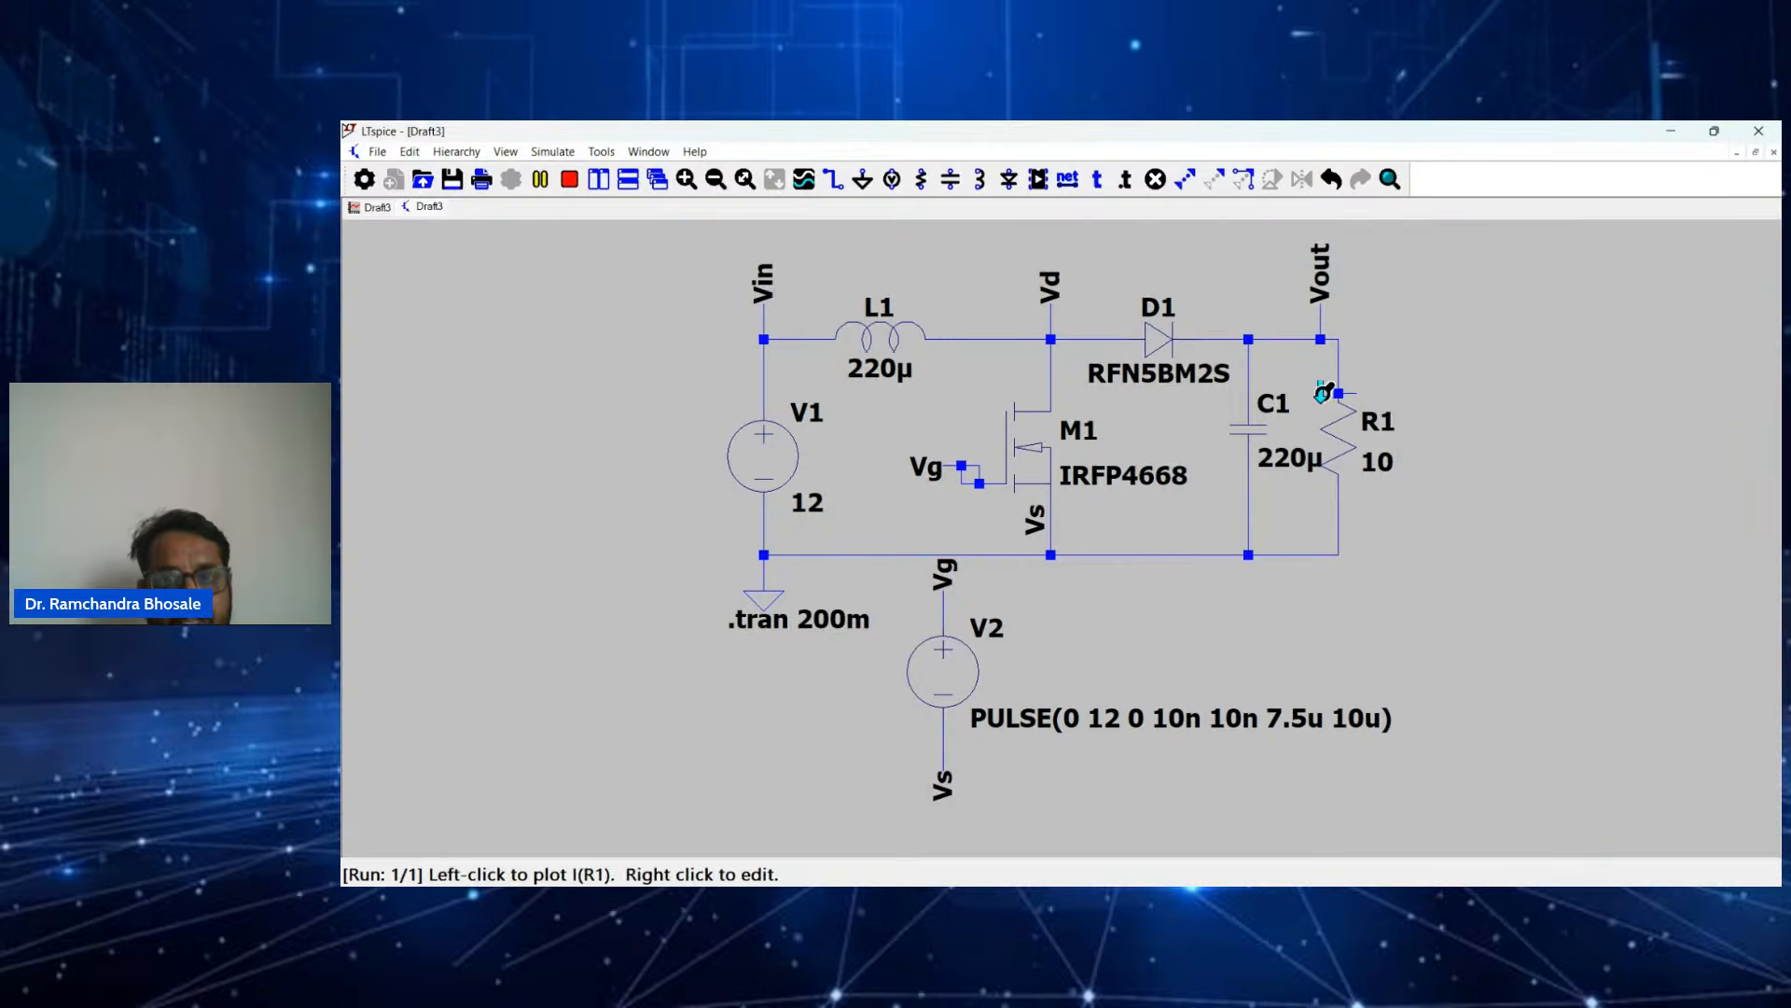
- Examine the I(L1) ripple over the completed run, zooming the inductor current plot to about 101.40–101.68 ms
click(376, 207)
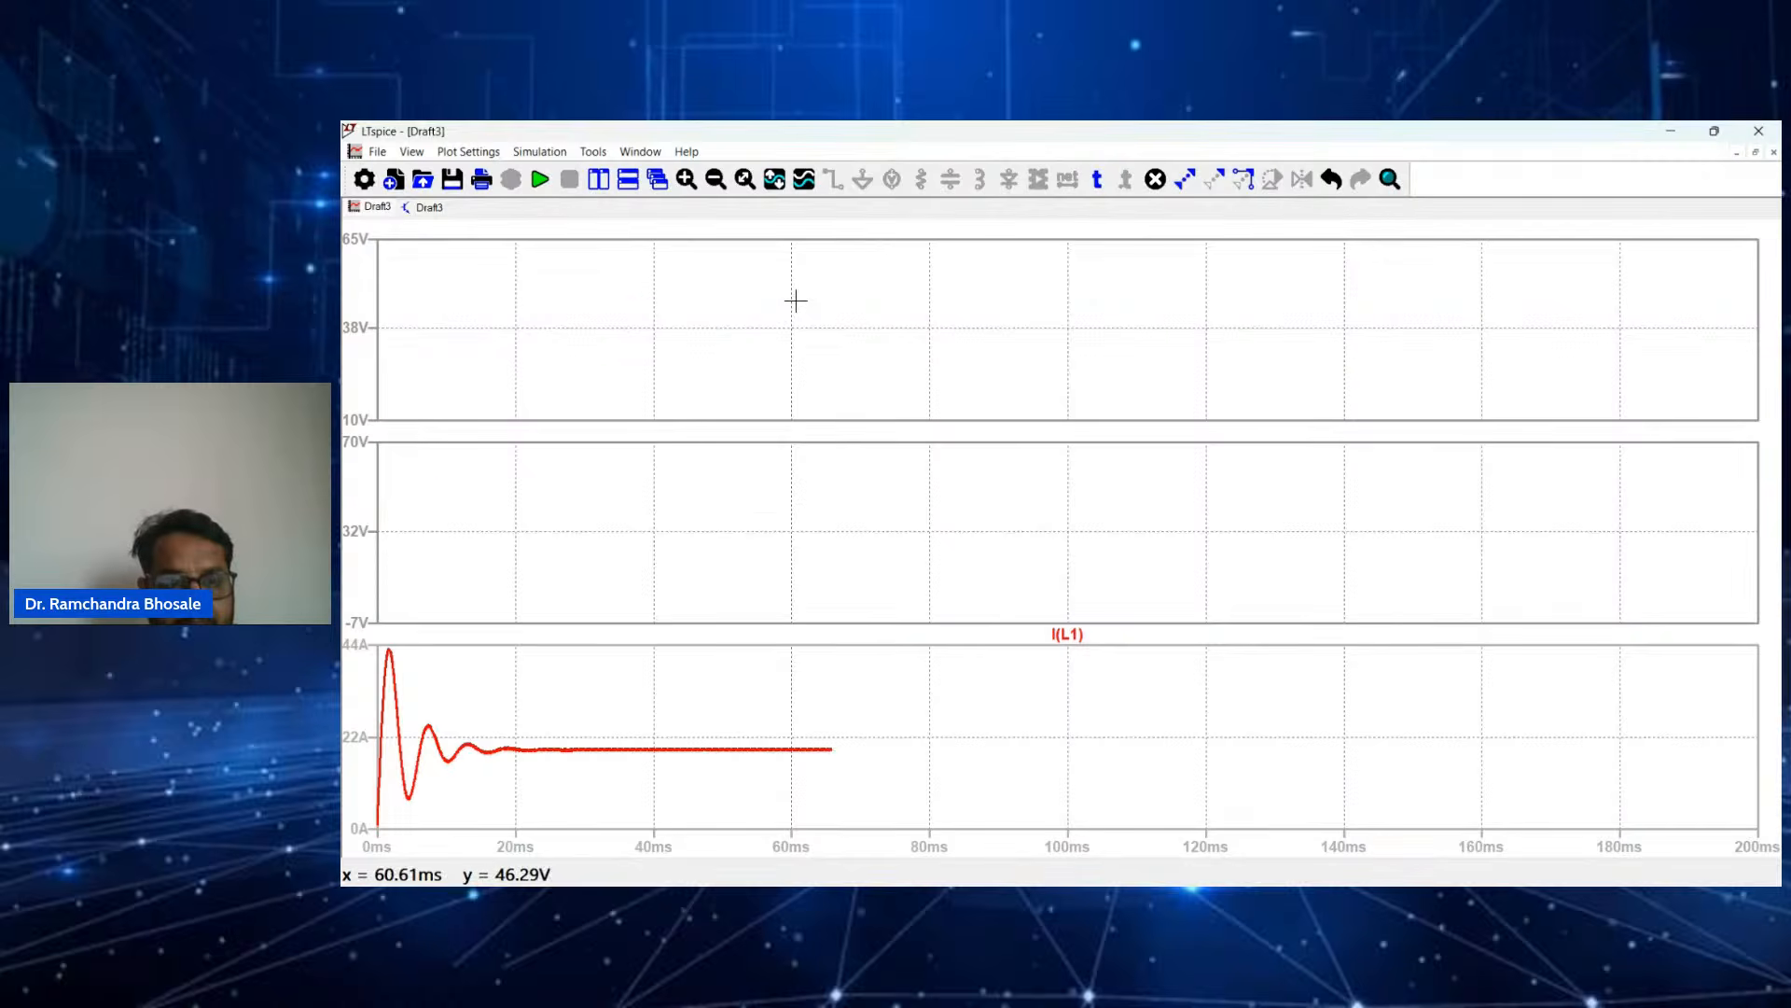
drag(990, 715, 1151, 772)
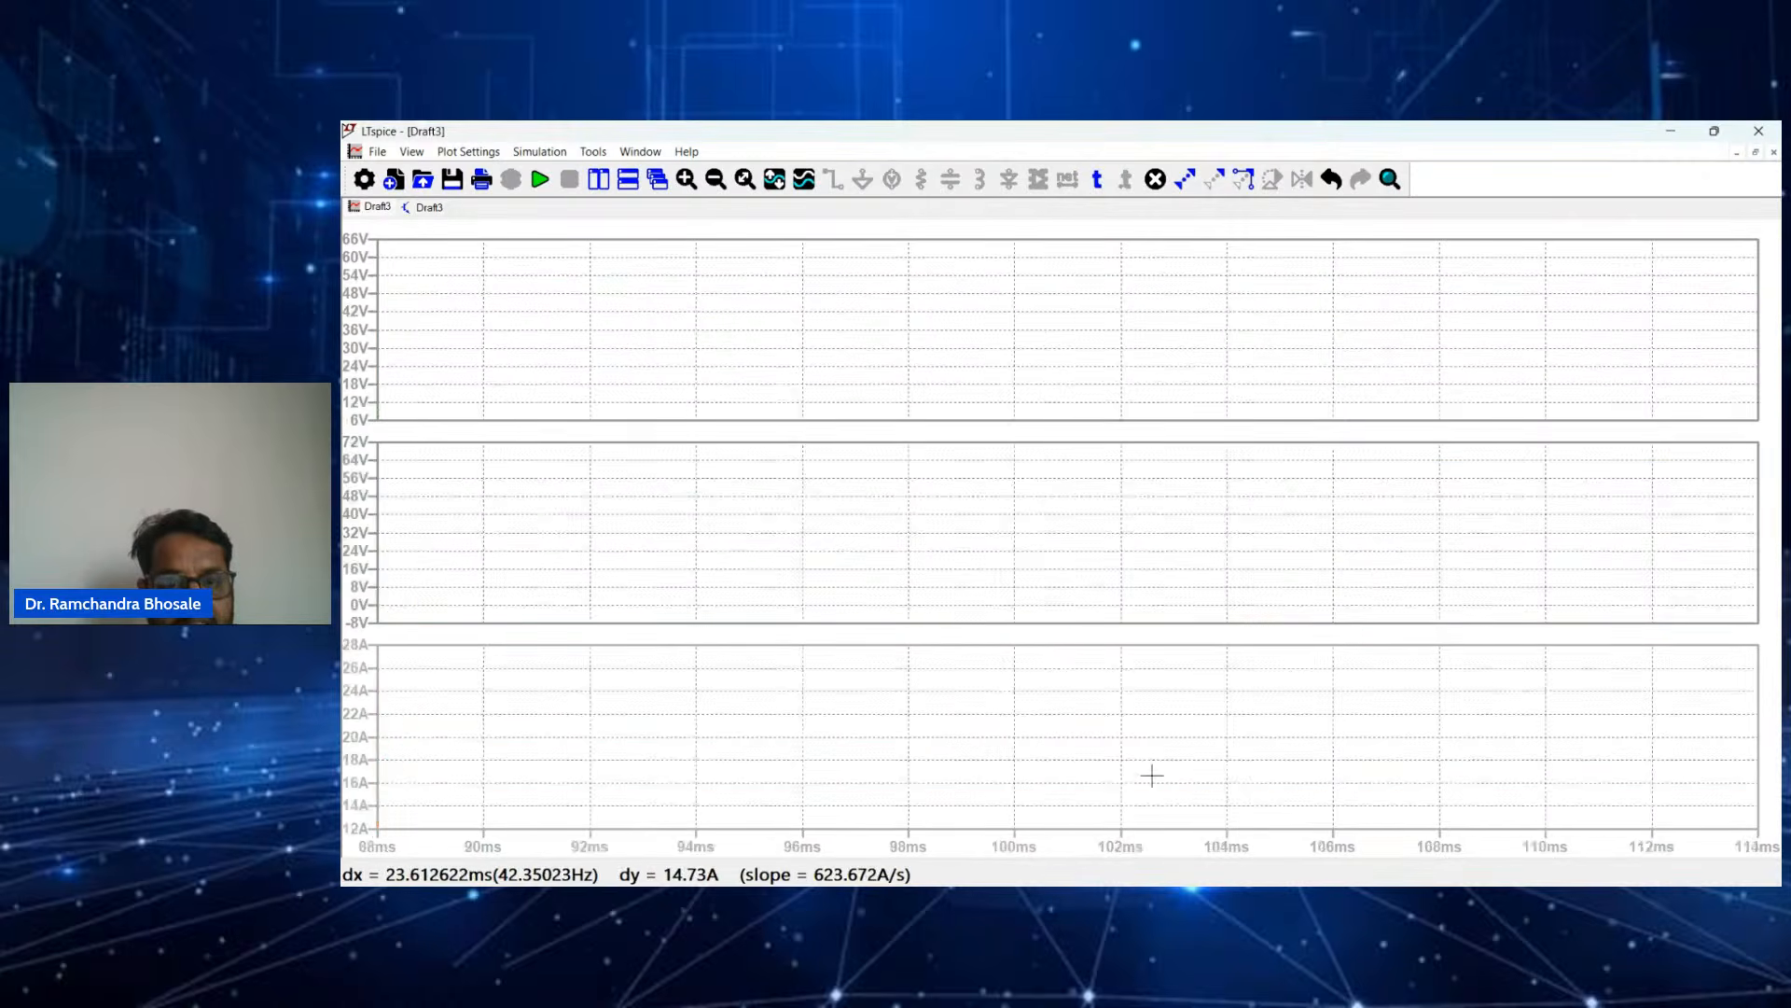
drag(1032, 728, 1166, 772)
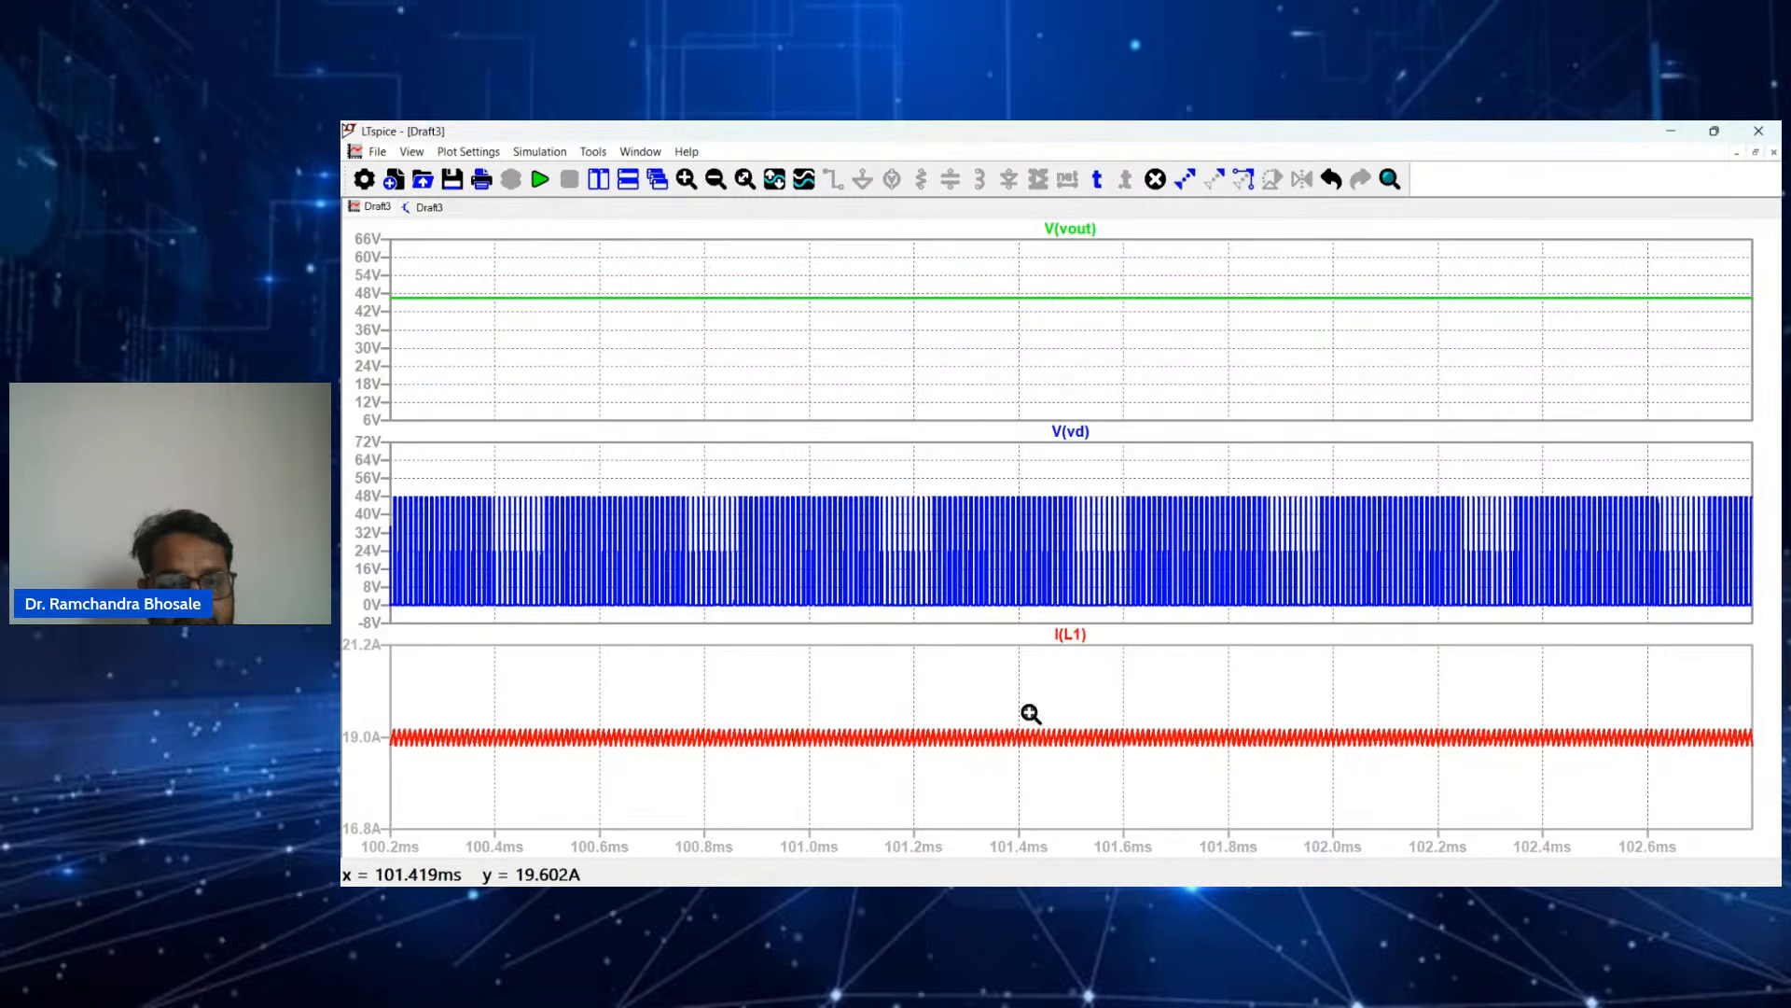
drag(1021, 707, 1158, 763)
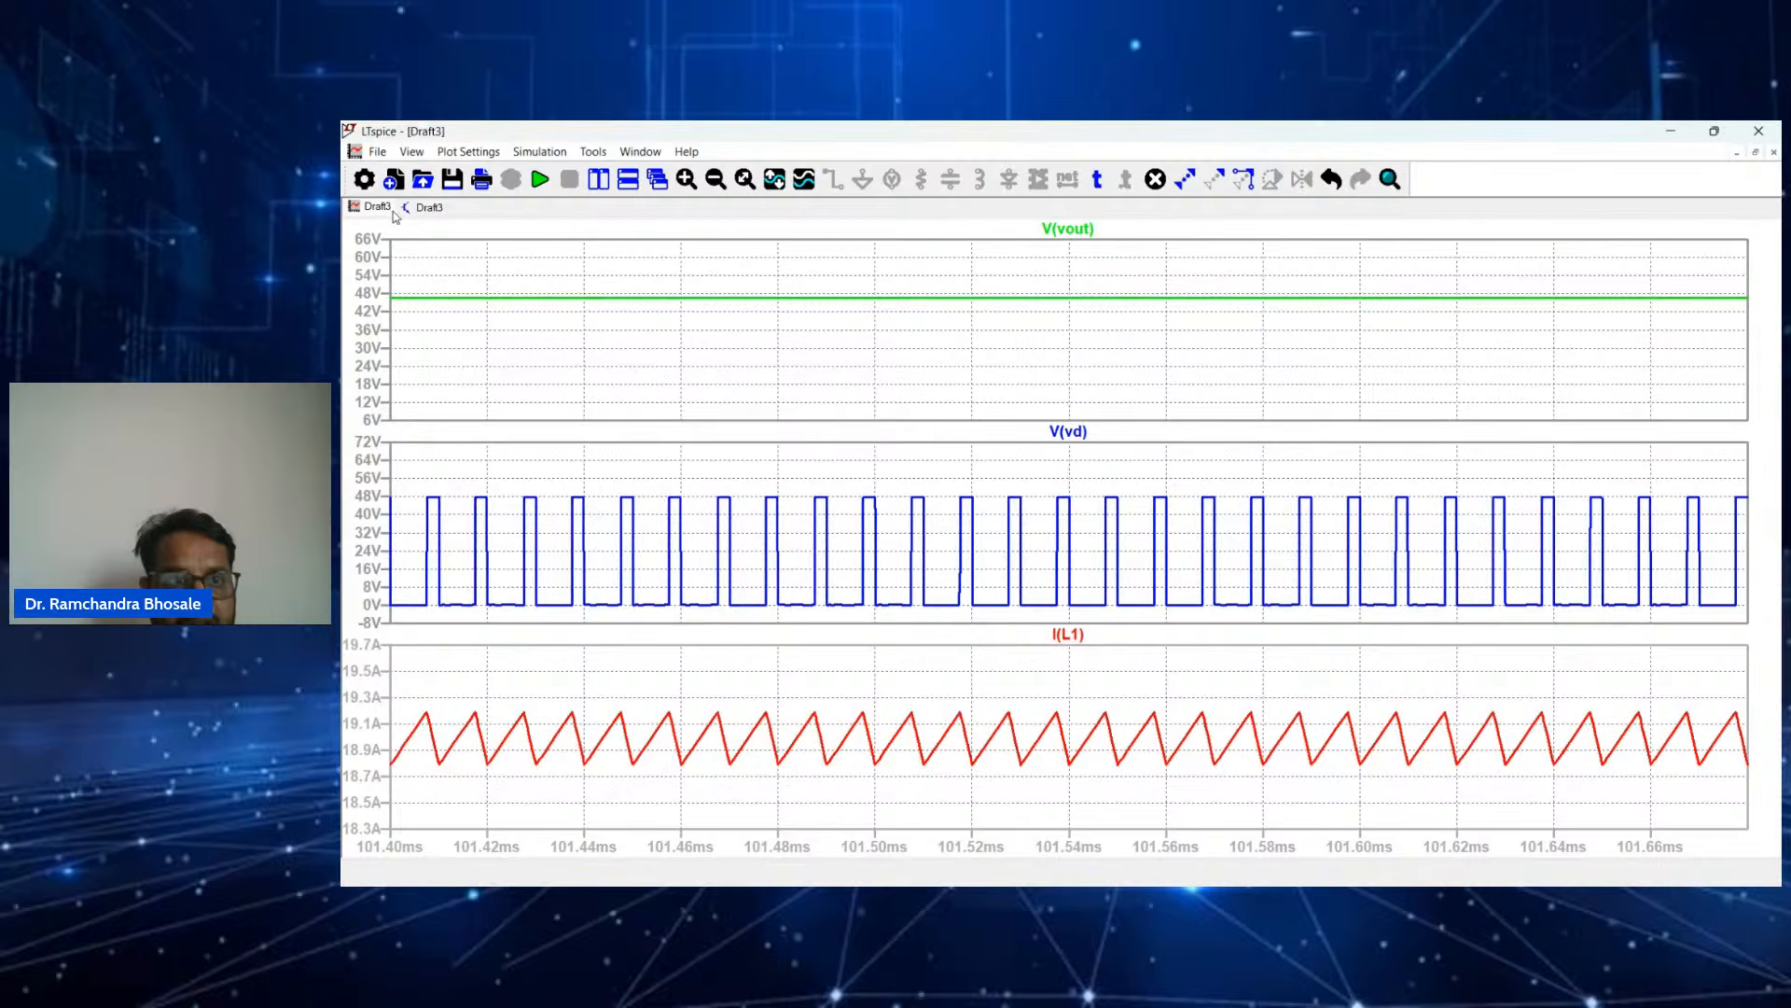
- Set the value of load resistor R1 to 60 in the schematic
click(425, 206)
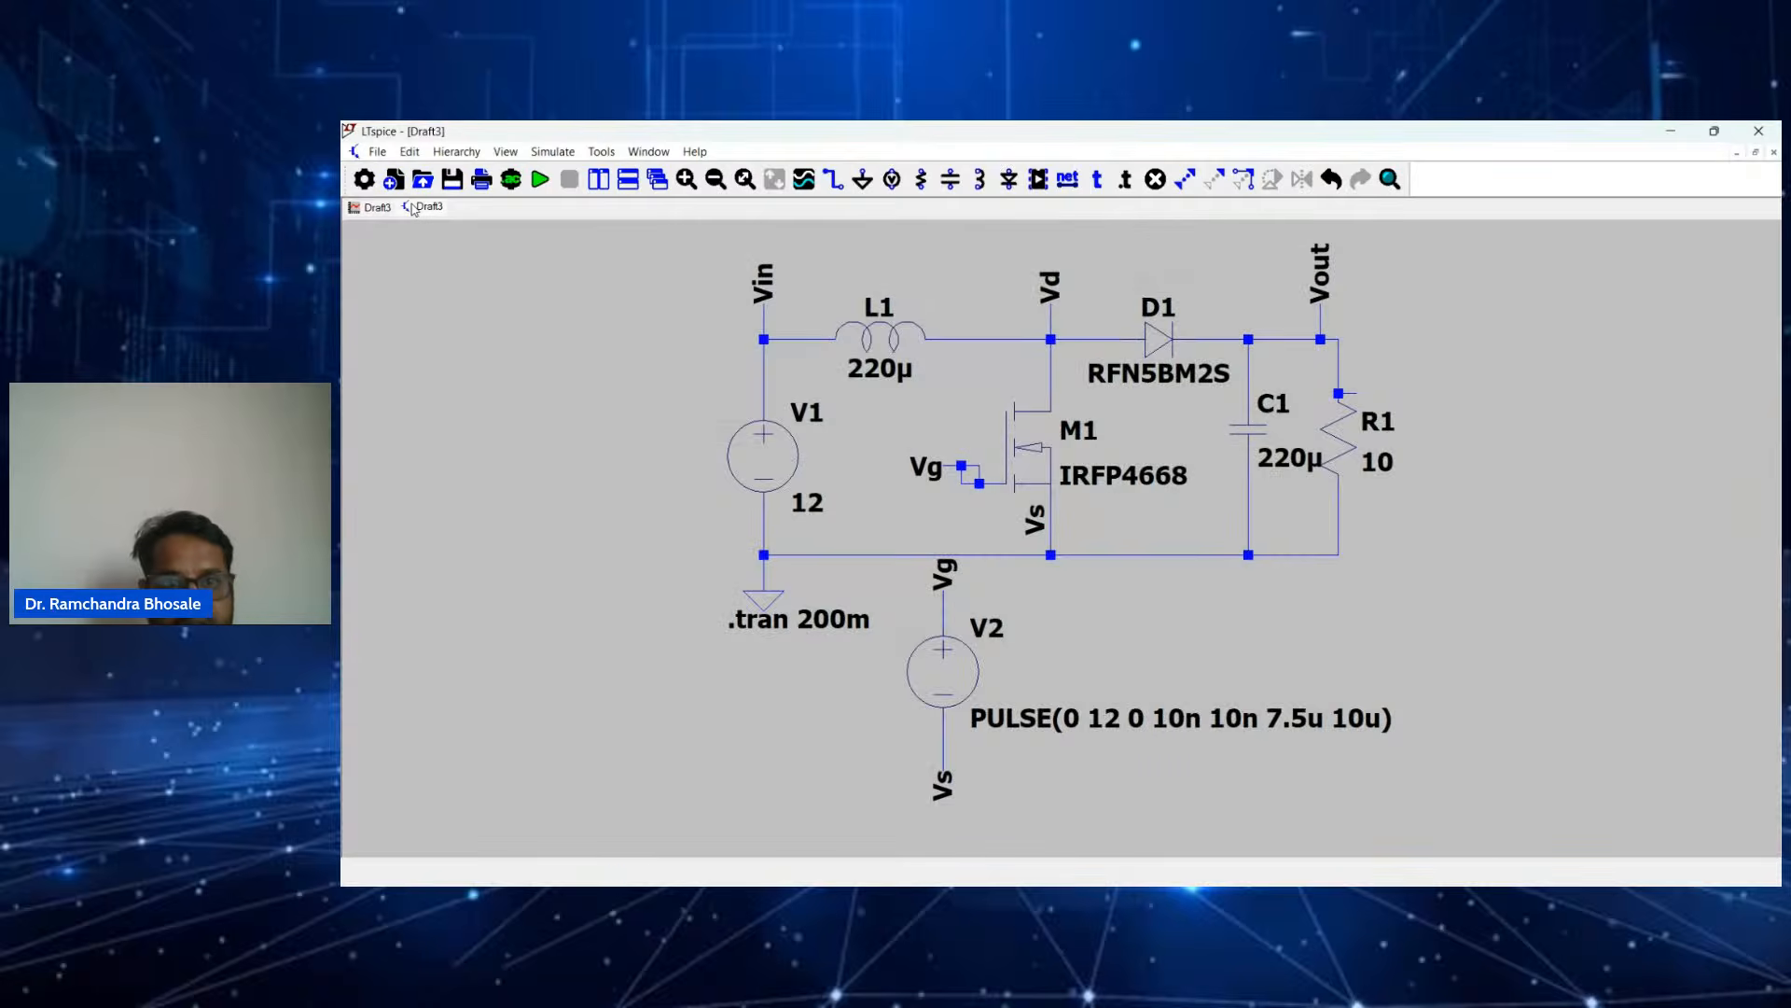
right_click(1353, 437)
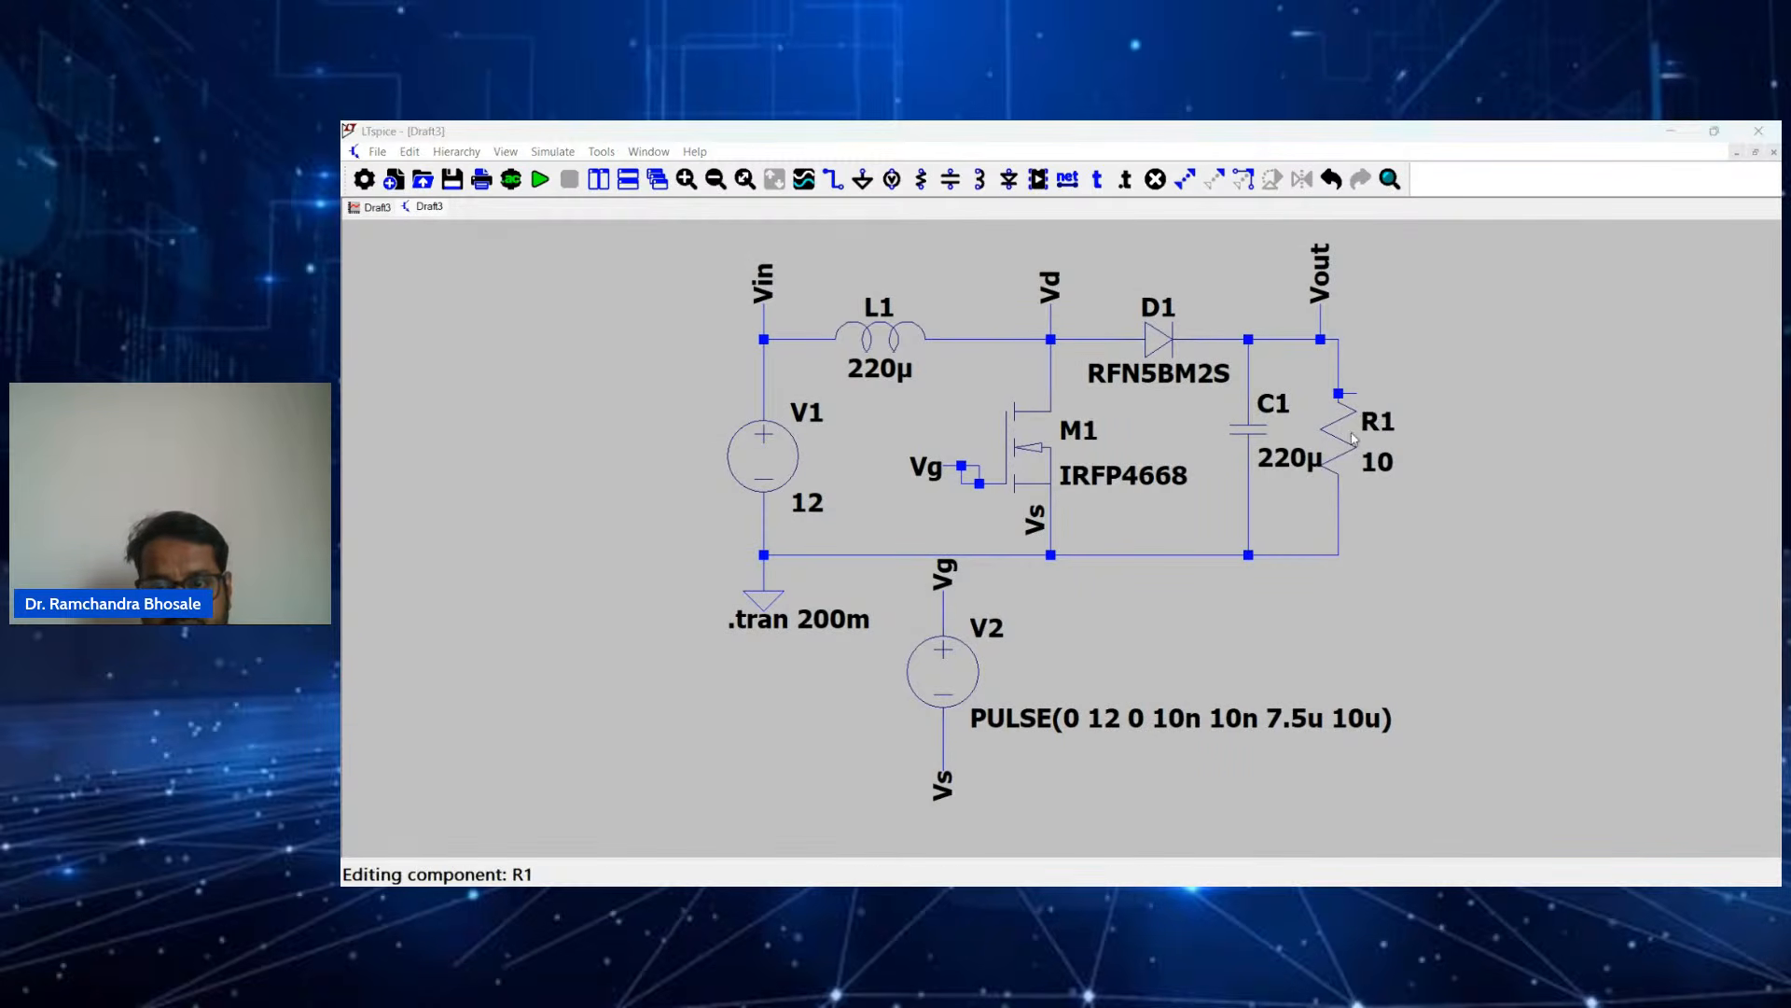
click(1180, 554)
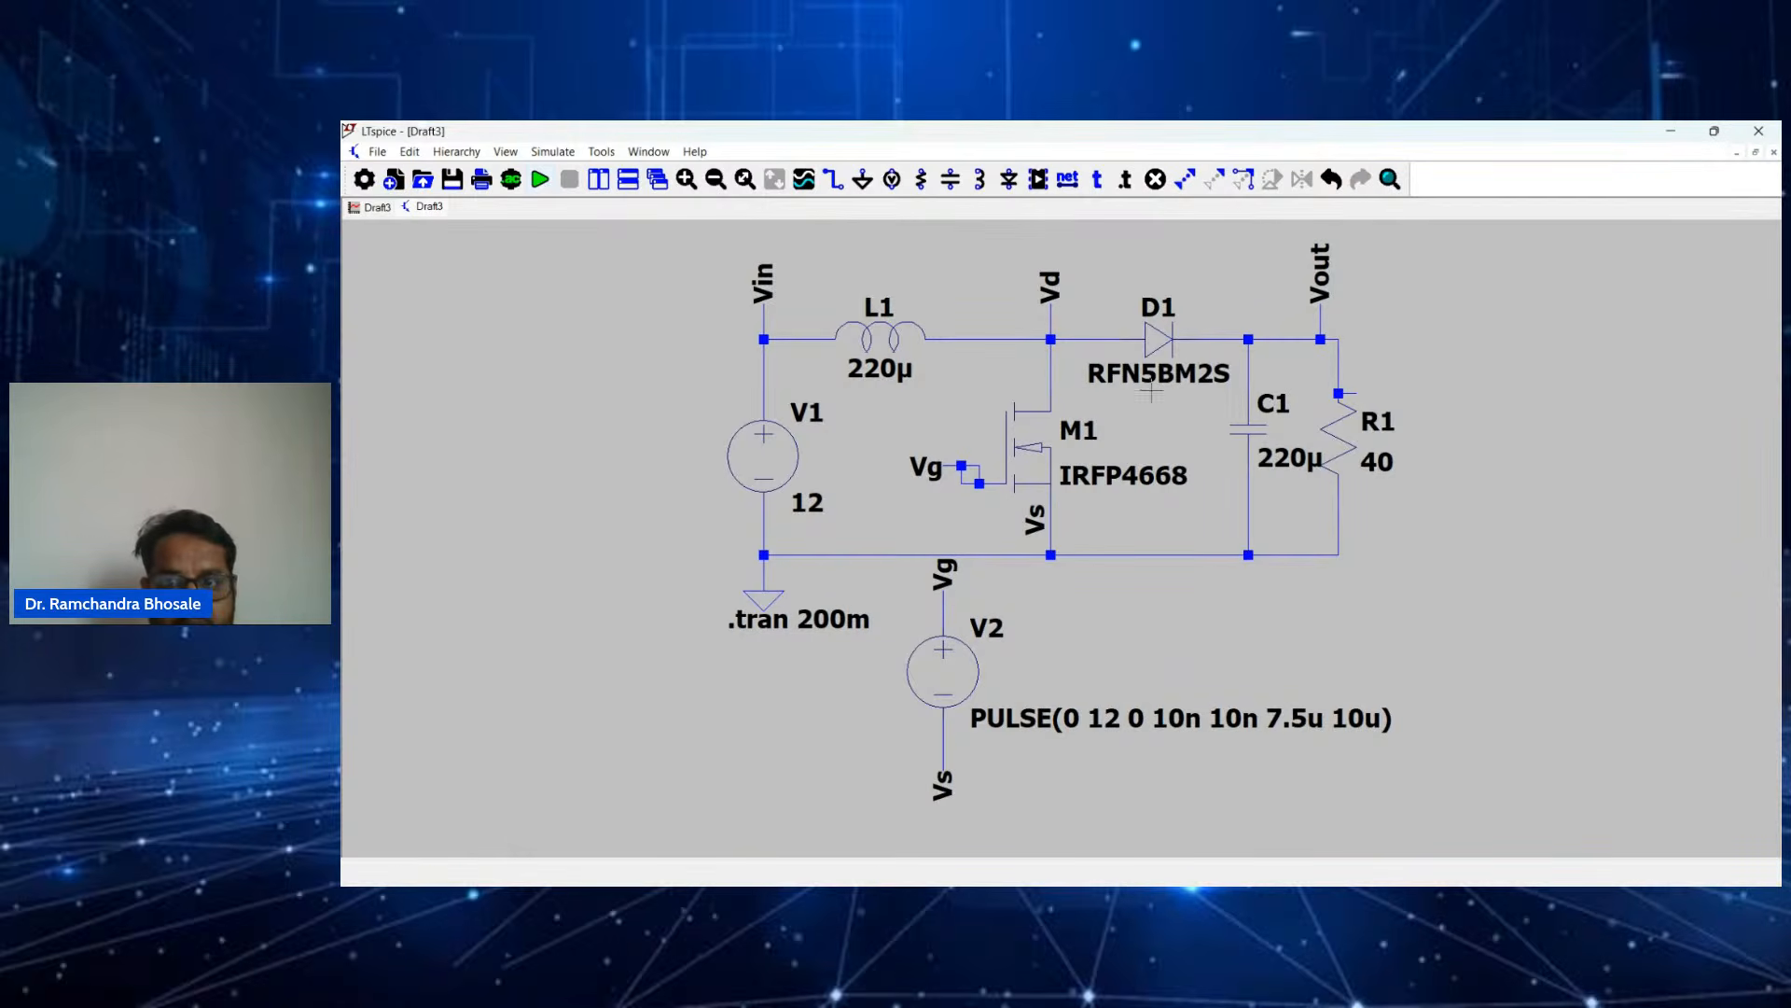
right_click(1341, 446)
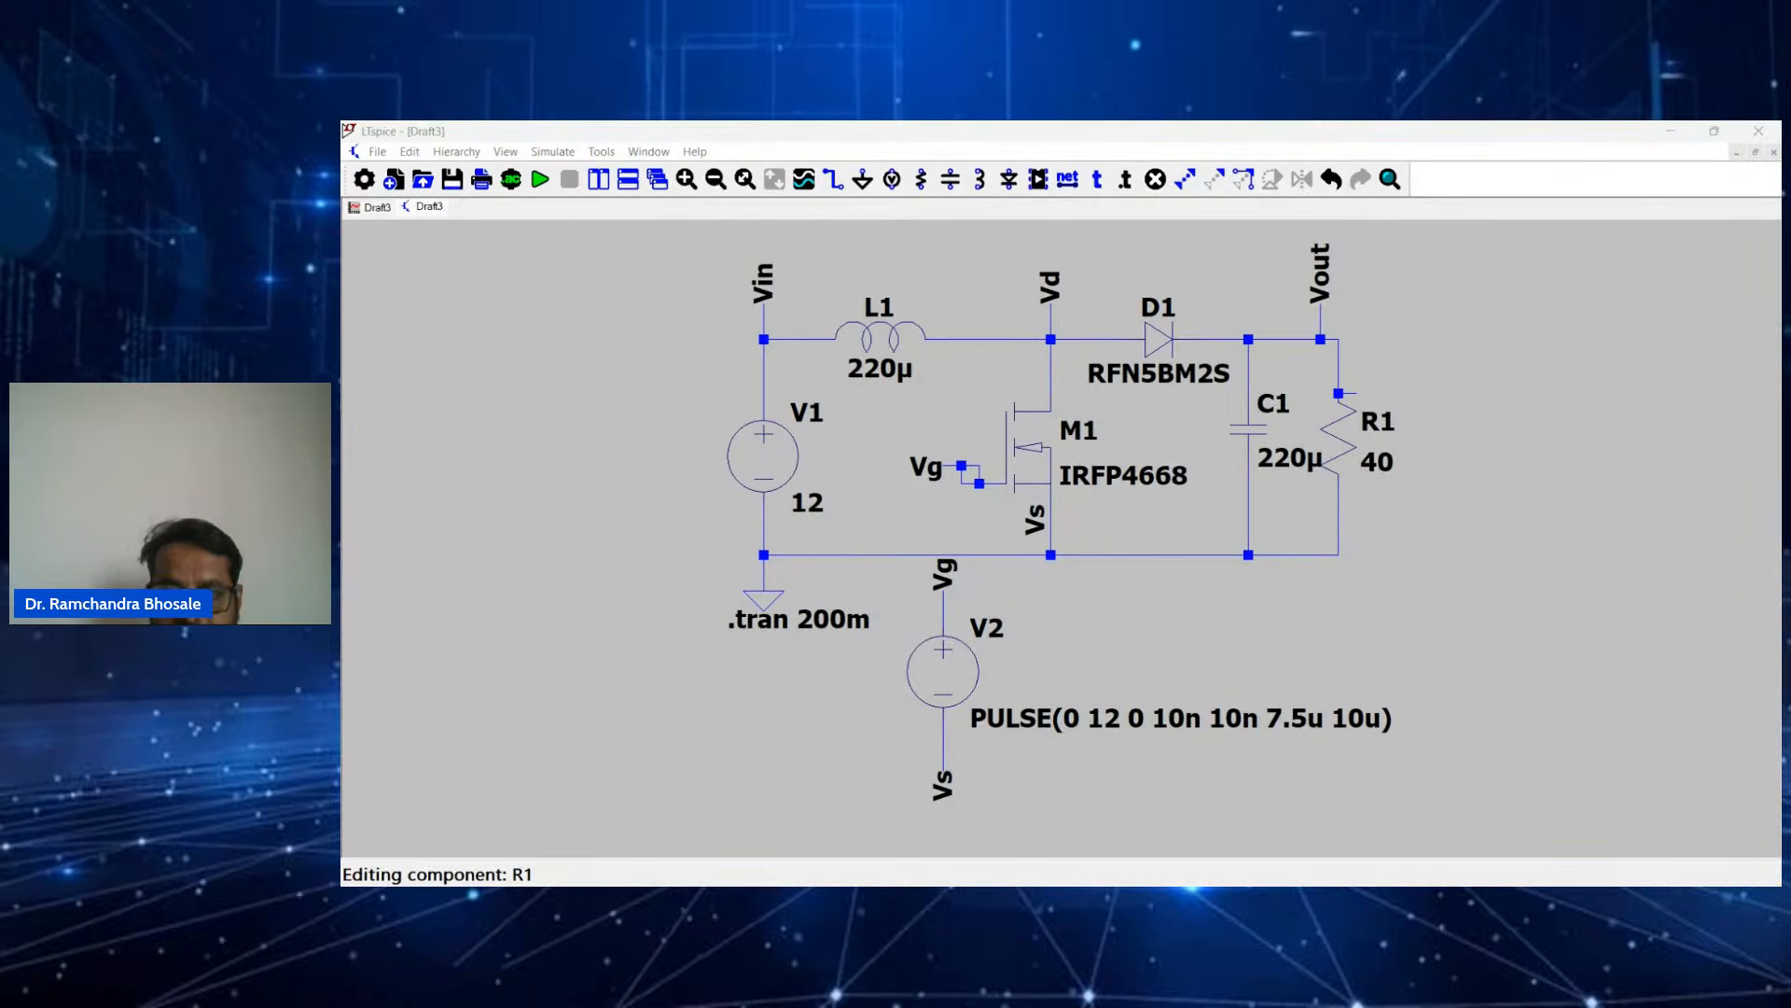
click(1133, 533)
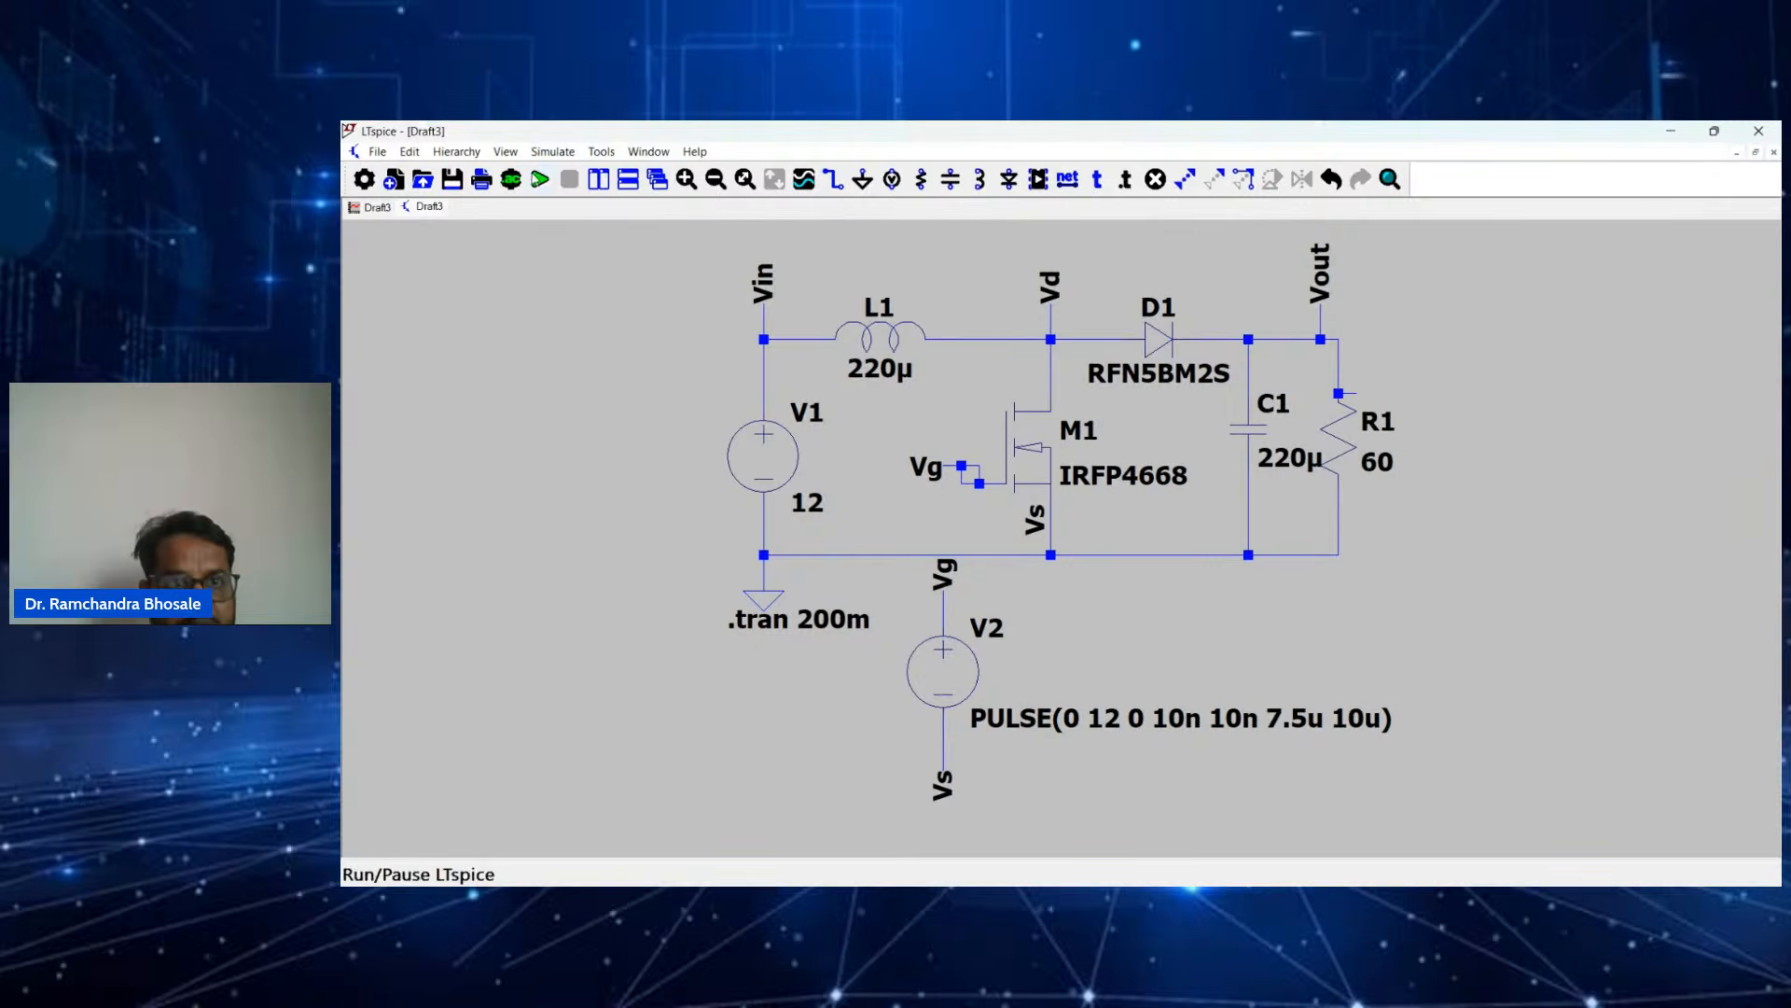
- Rerun the transient simulation, maximize the plots and zoom V(vout) to about 42.494–42.505 ms
click(539, 179)
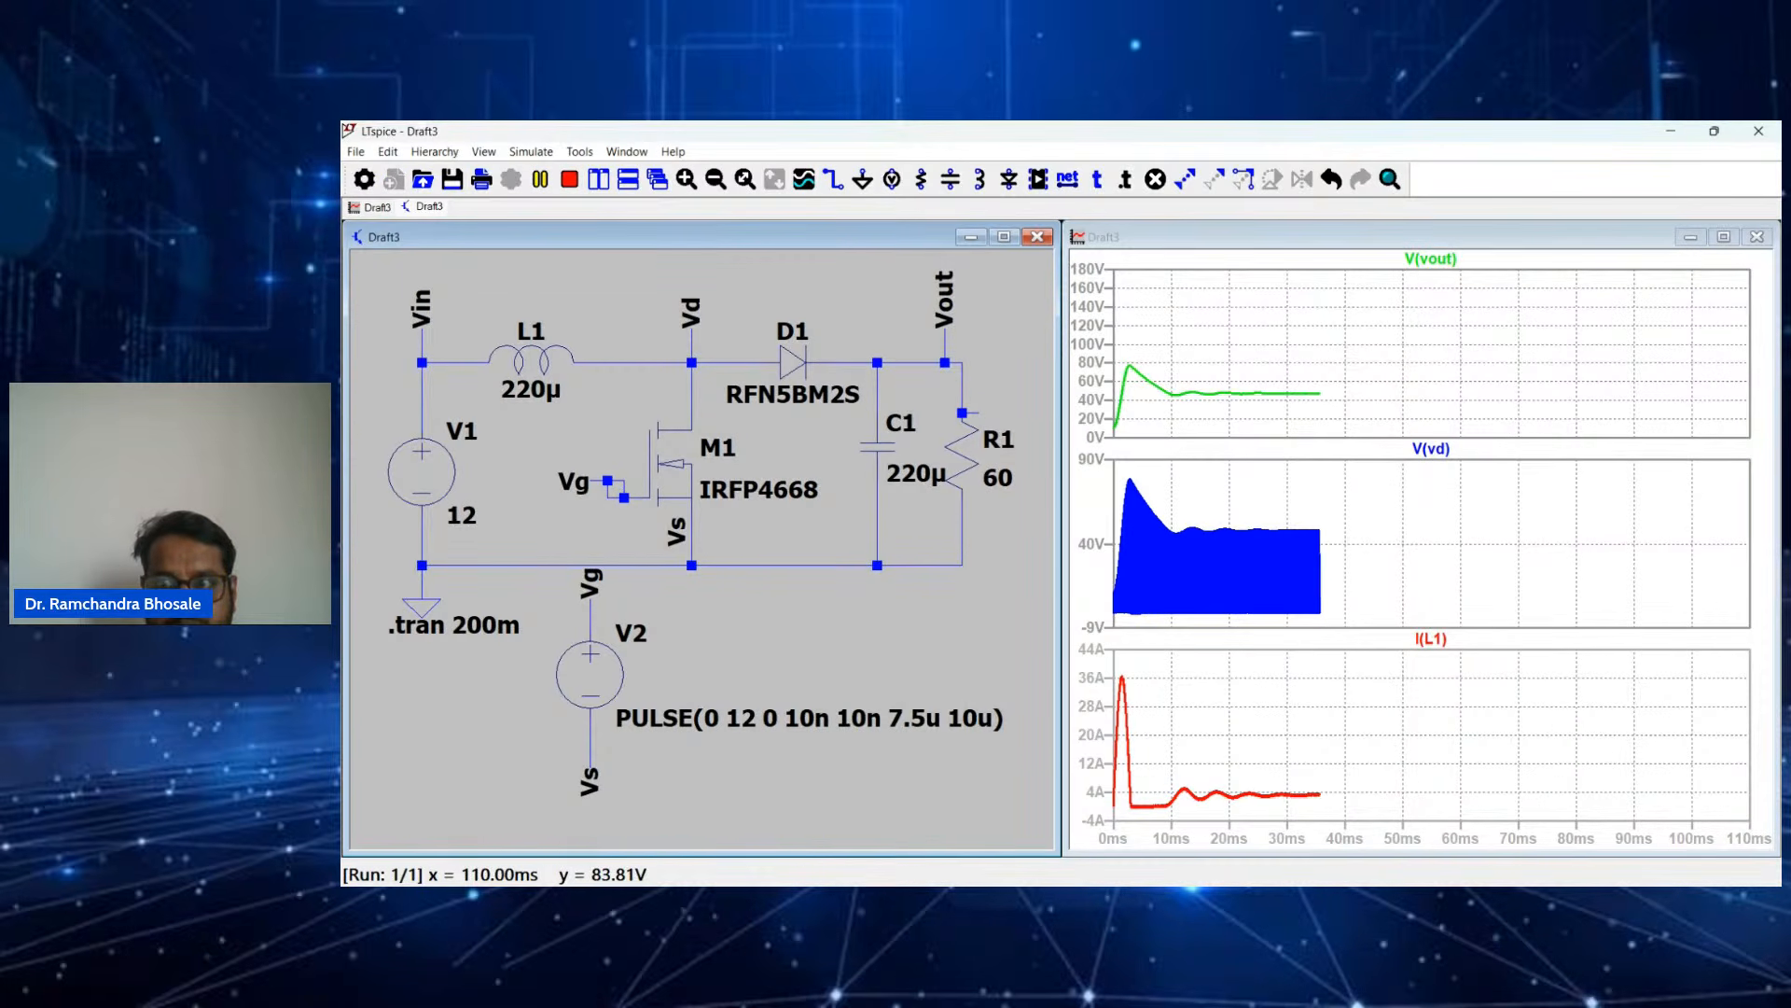
click(1723, 239)
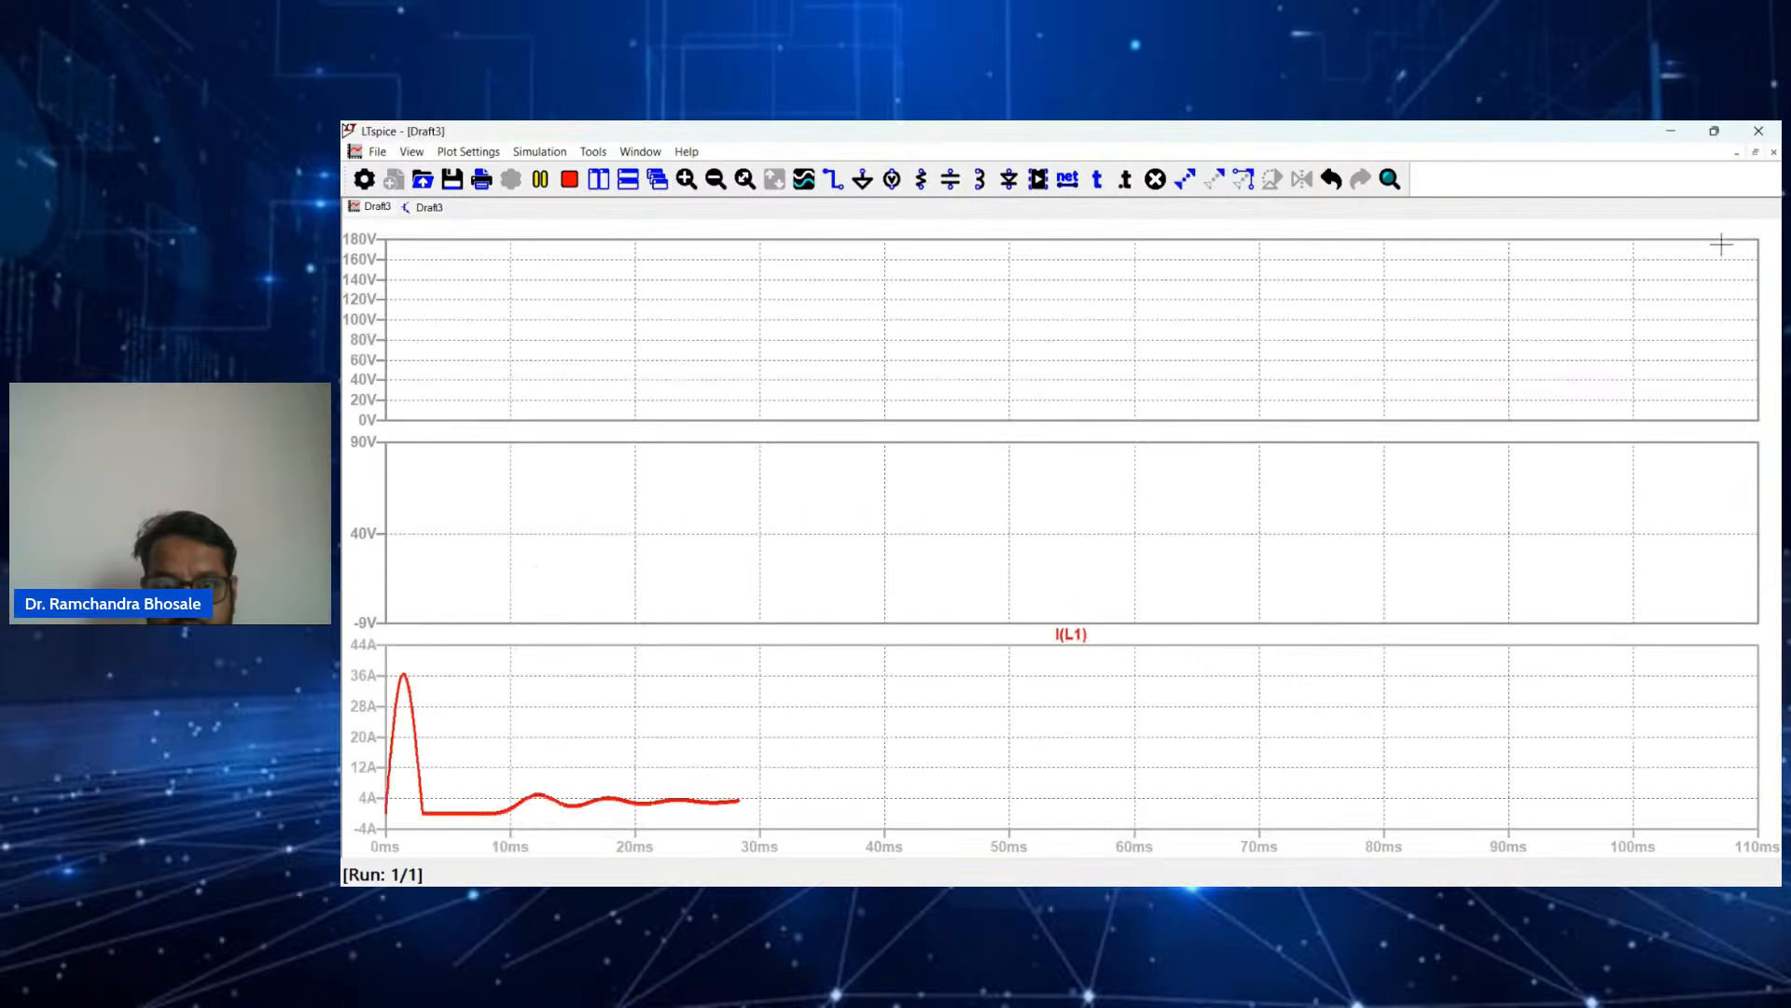
drag(854, 347, 1043, 406)
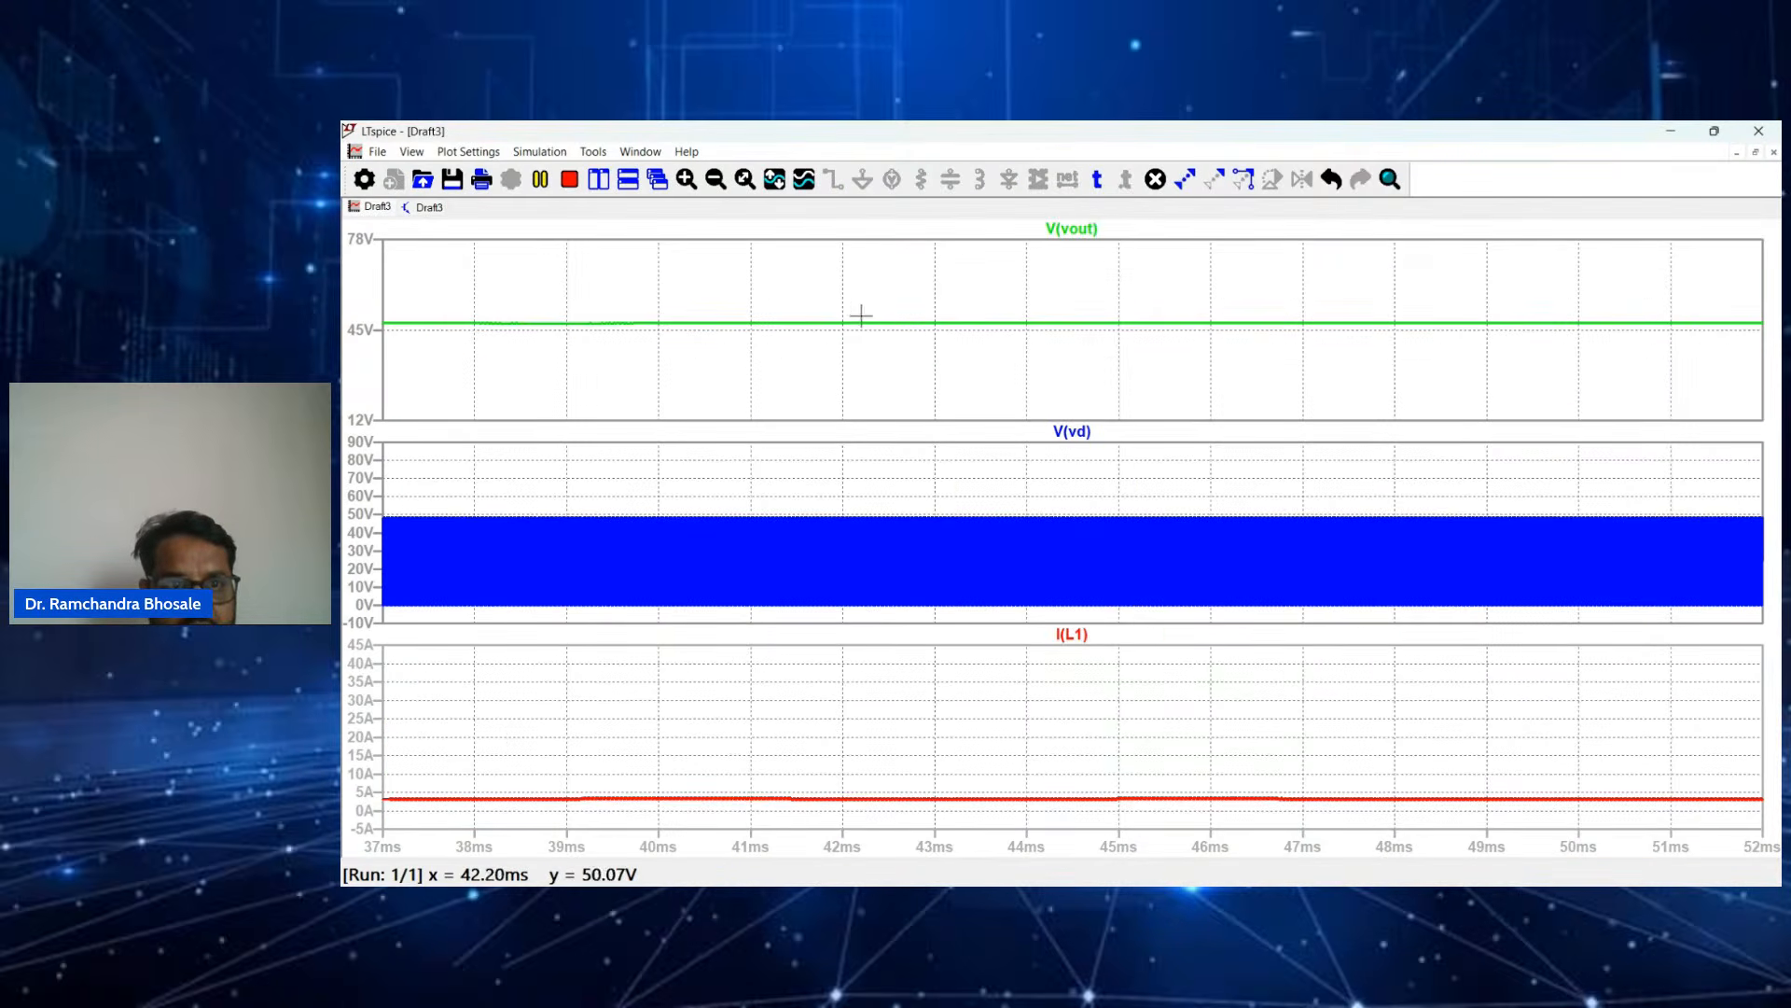
drag(855, 312, 952, 335)
drag(788, 296, 961, 353)
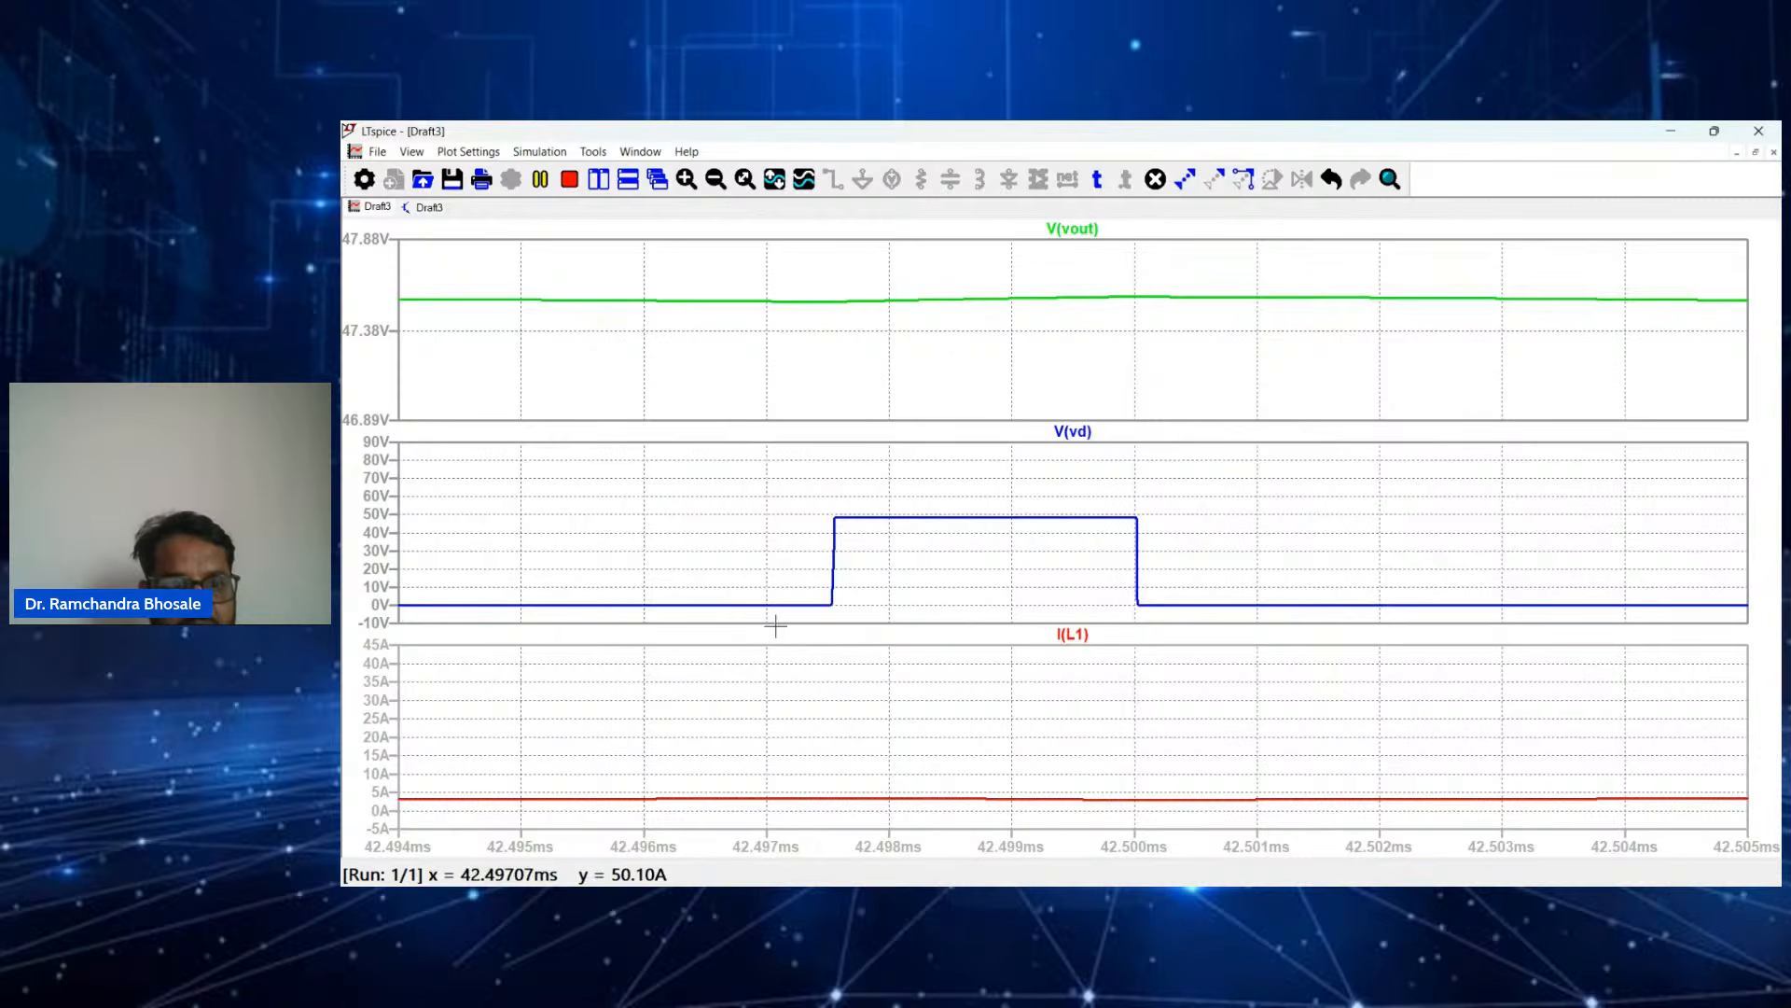
- Examine the inductor current I(L1) closely, zooming its plot to about 42.497362–42.497367 ms
drag(770, 767, 900, 821)
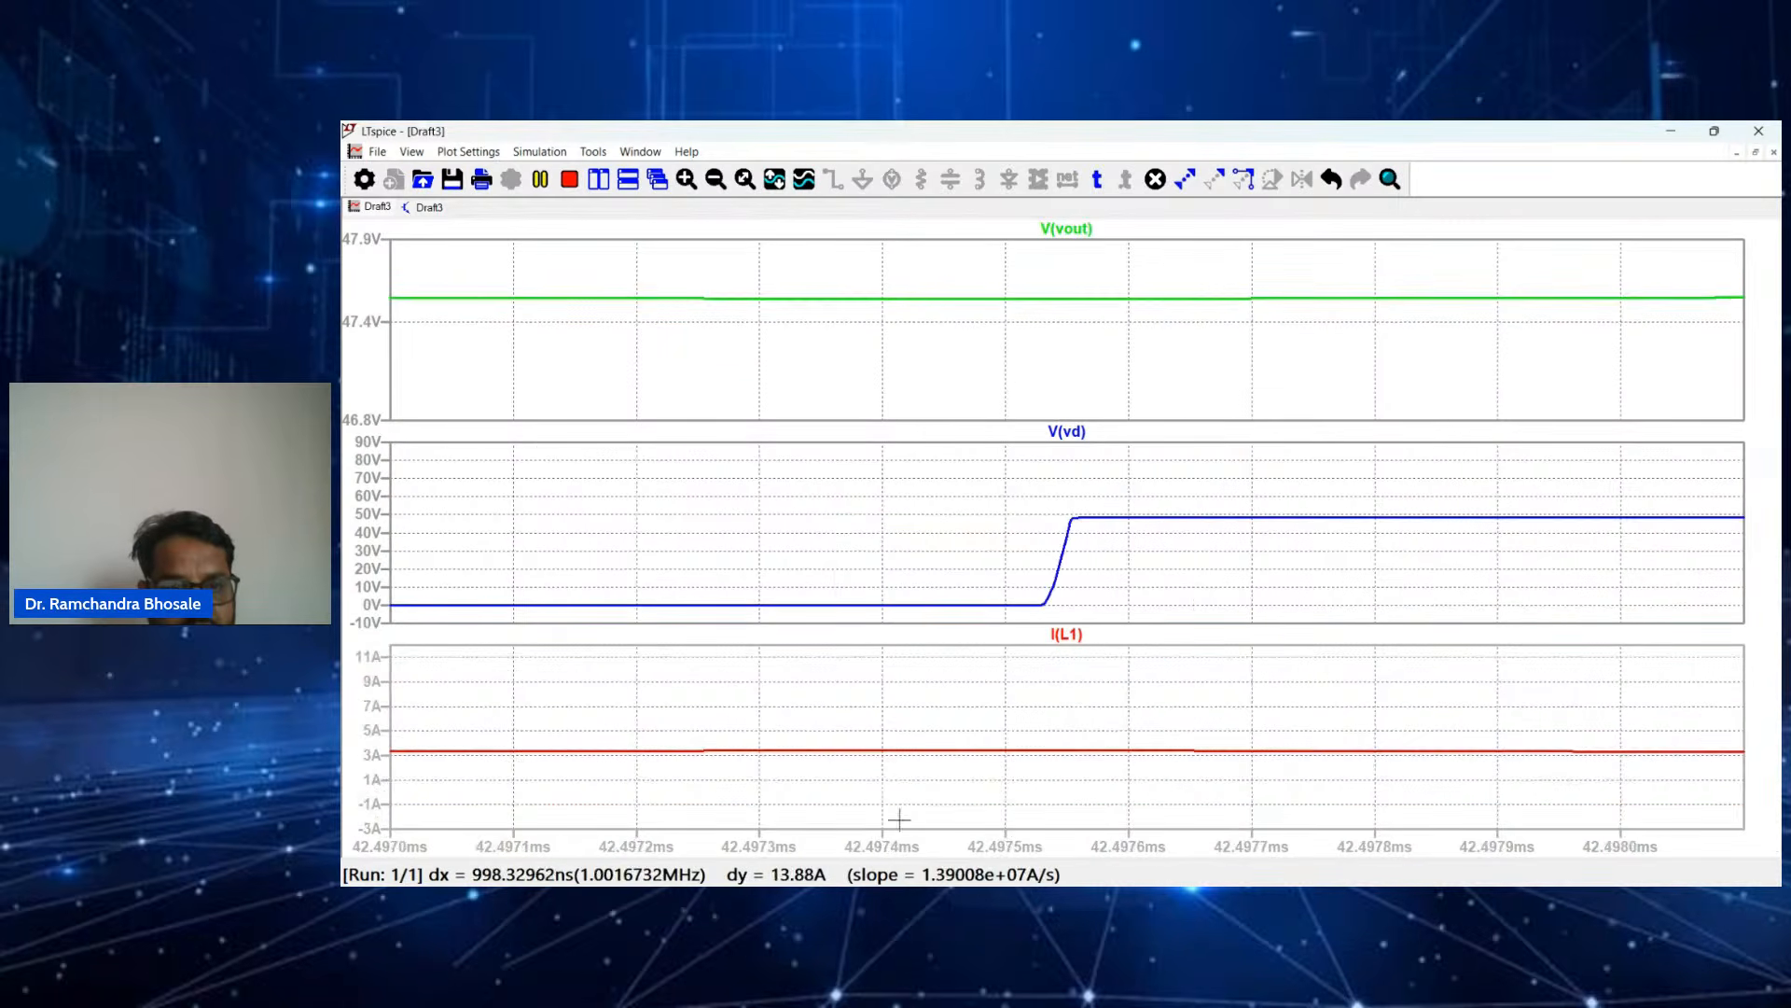
drag(821, 751, 895, 780)
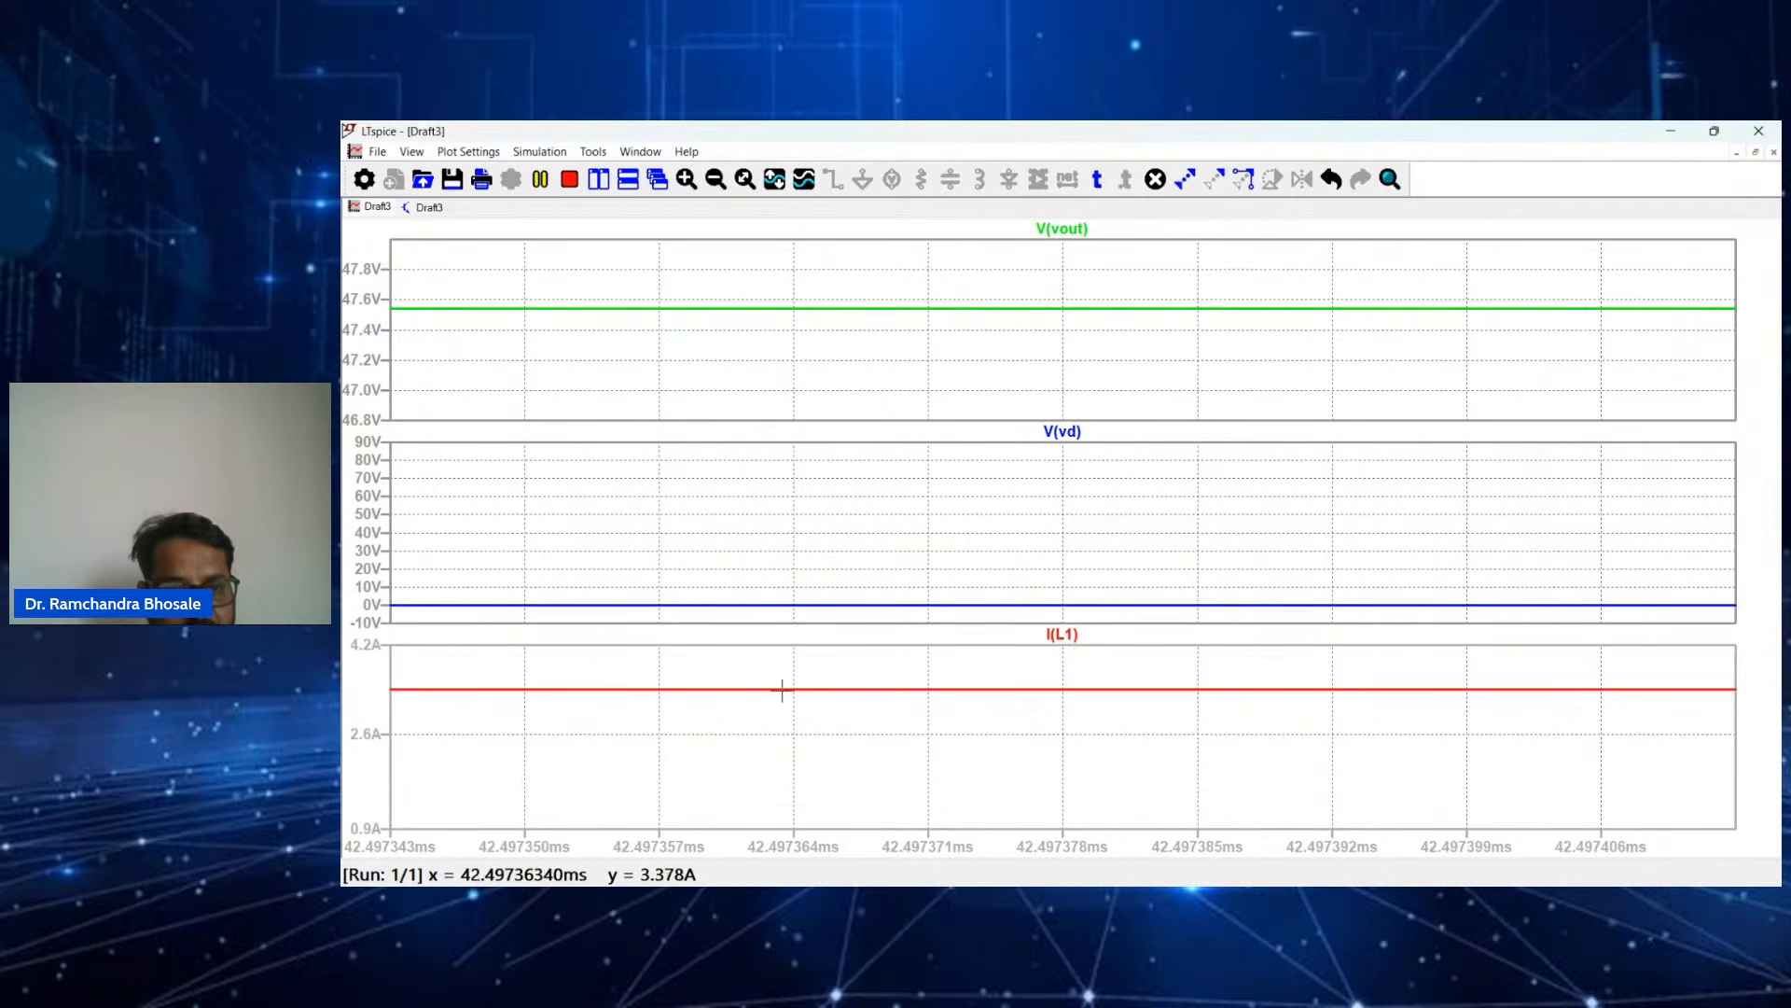
drag(767, 666, 887, 728)
drag(809, 678, 928, 729)
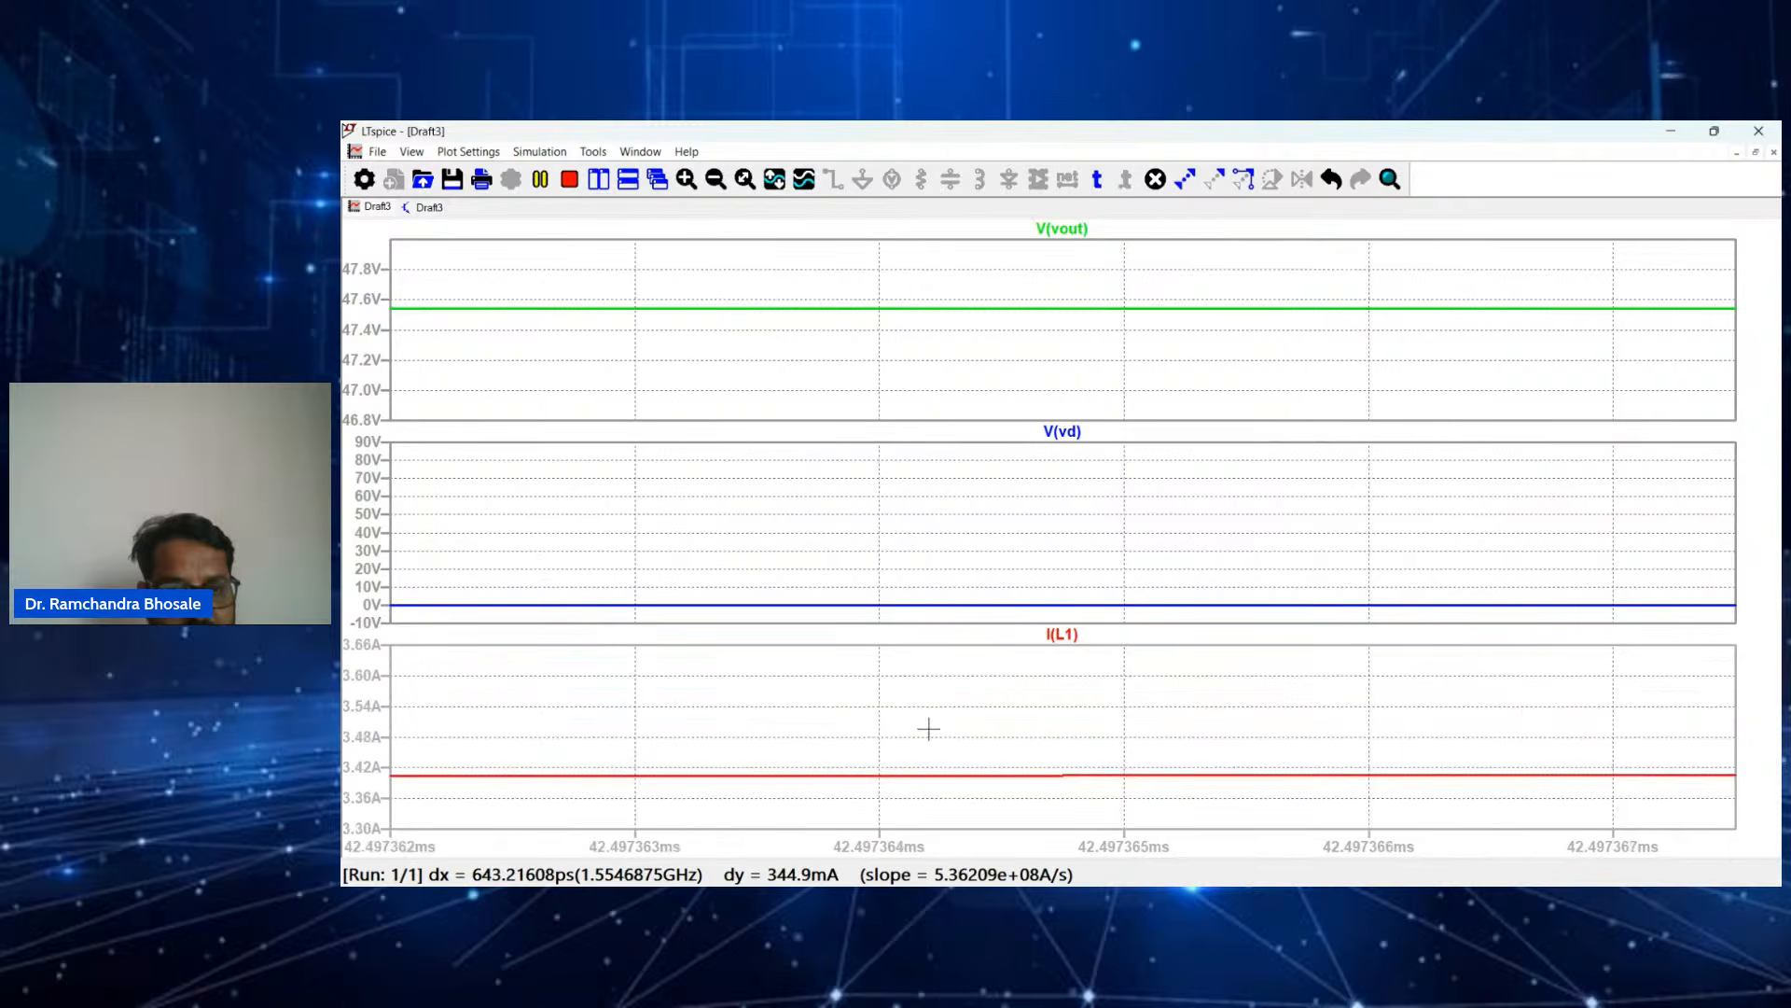
- Halt the running simulation and set the on-time of the V2 gate pulse in the schematic to 2.5u
click(405, 213)
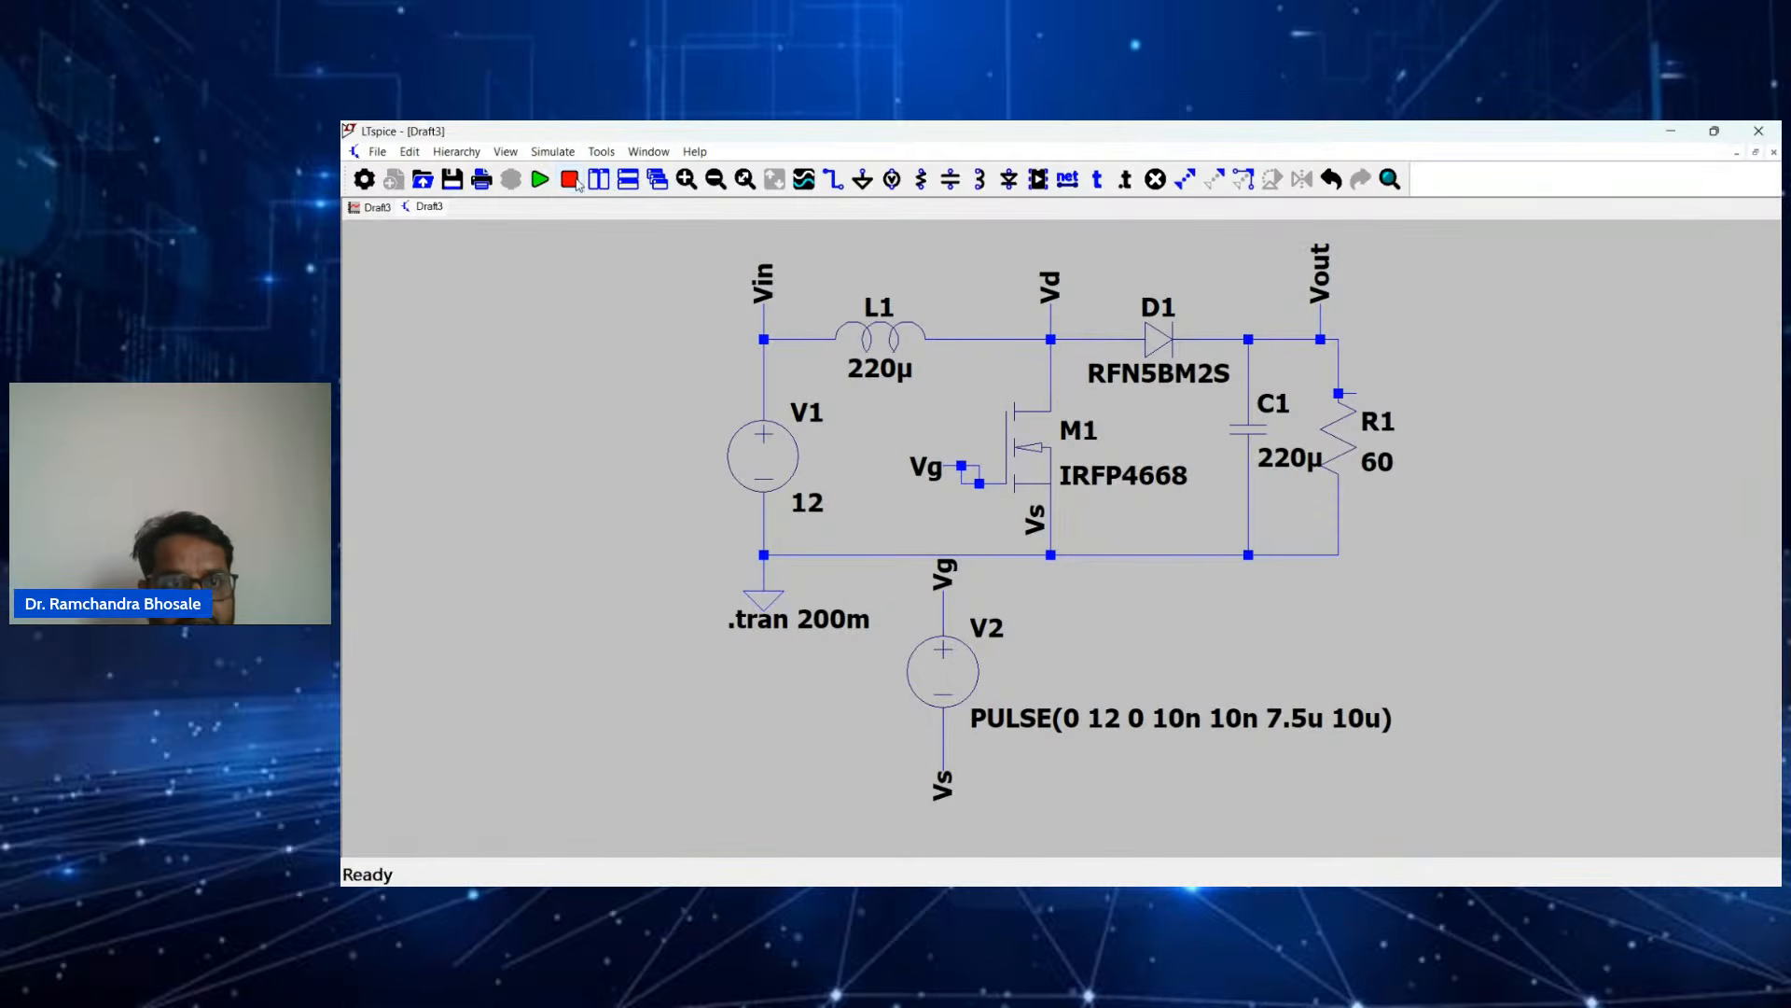
right_click(961, 682)
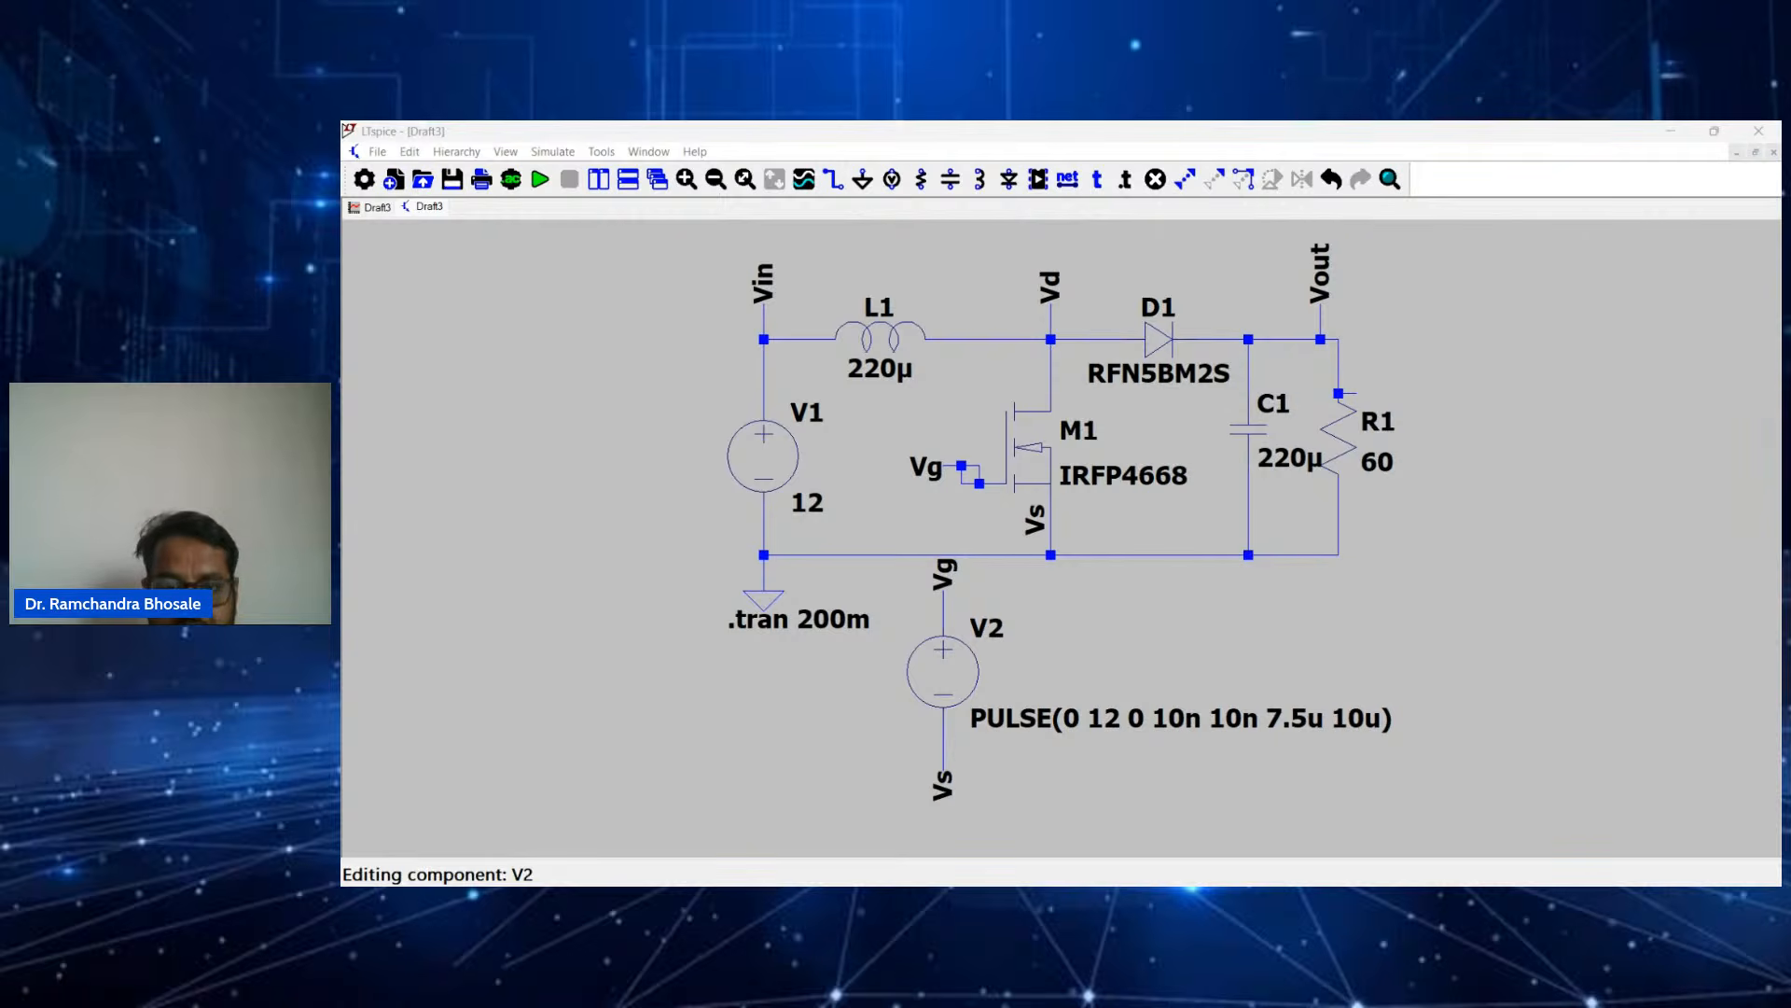
key(Return)
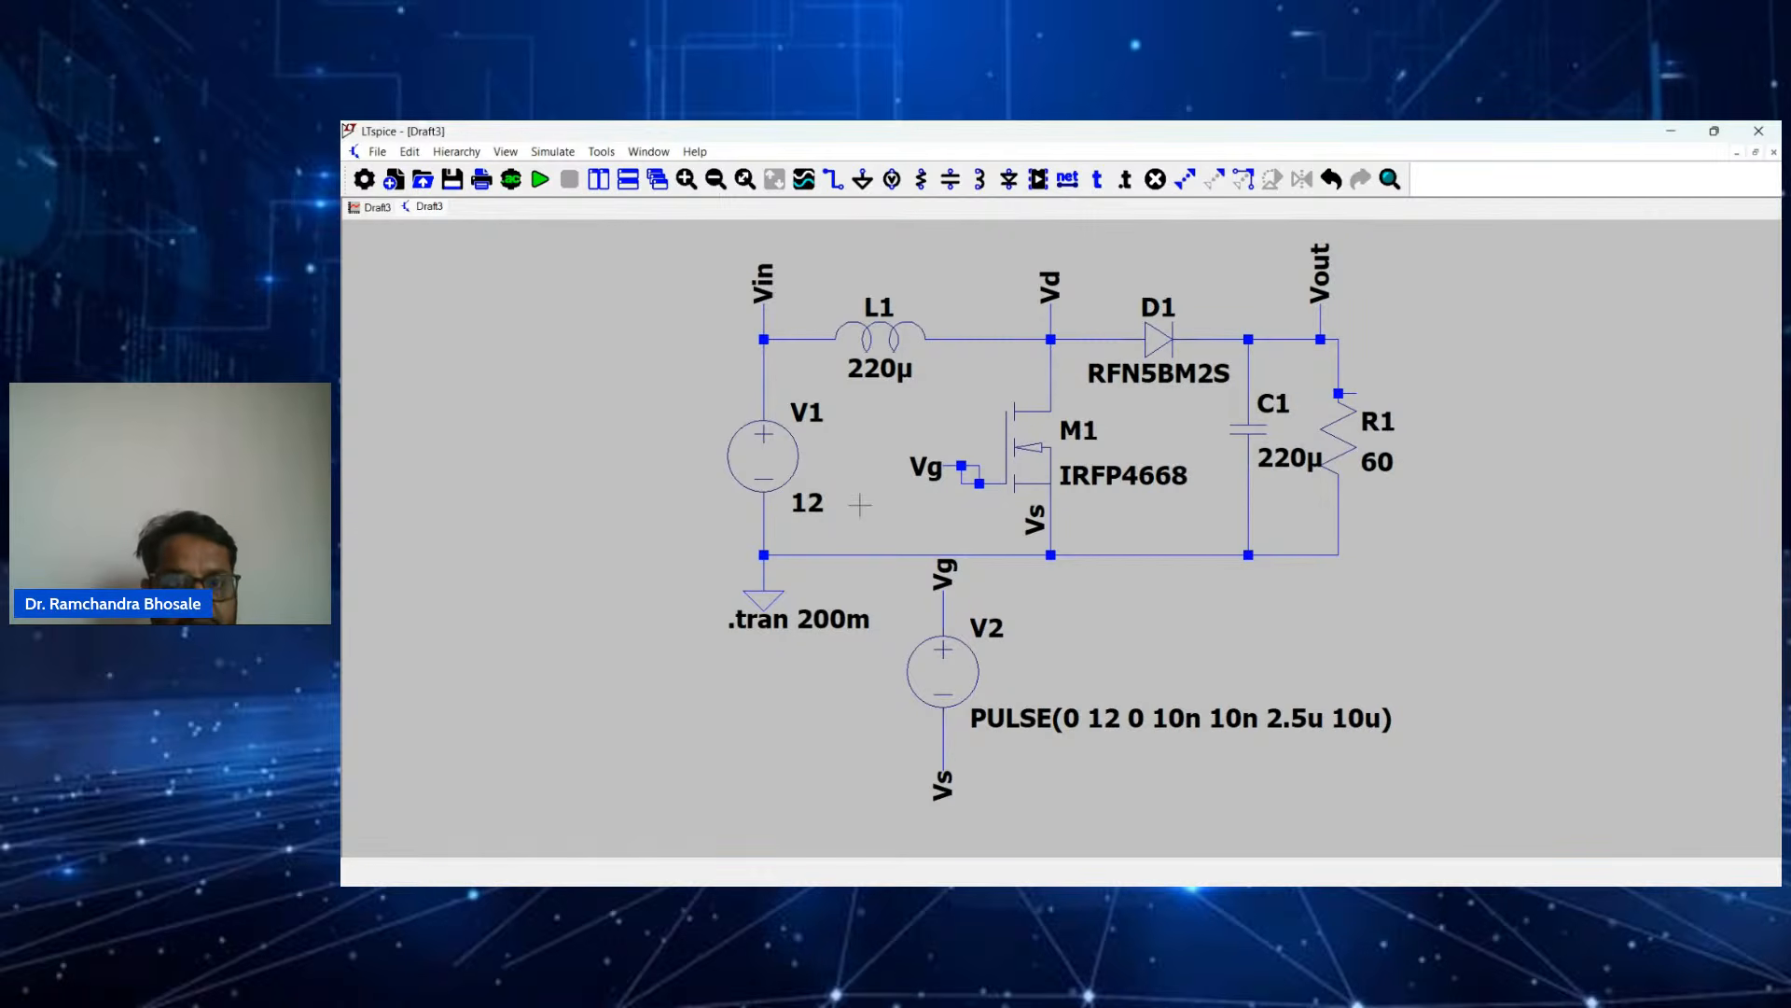
- Rerun the transient simulation, maximize the plots and zoom V(vout) to about 63.8–65.1 ms
click(543, 180)
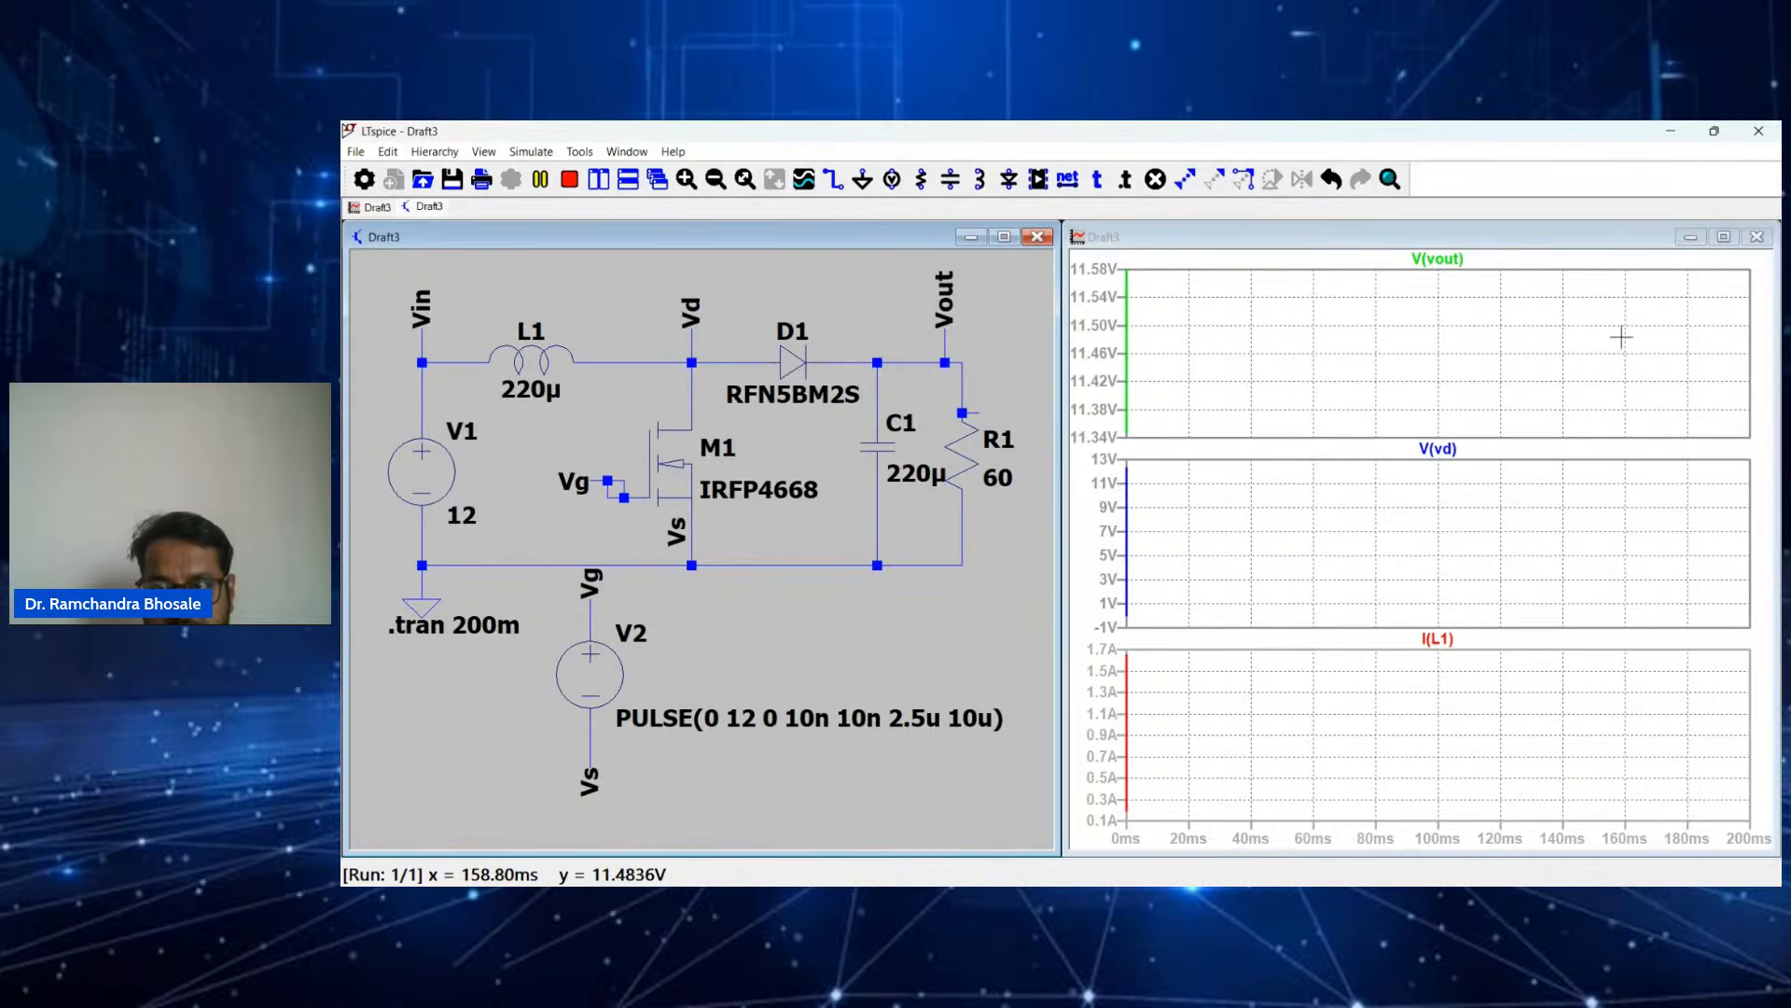
click(1724, 237)
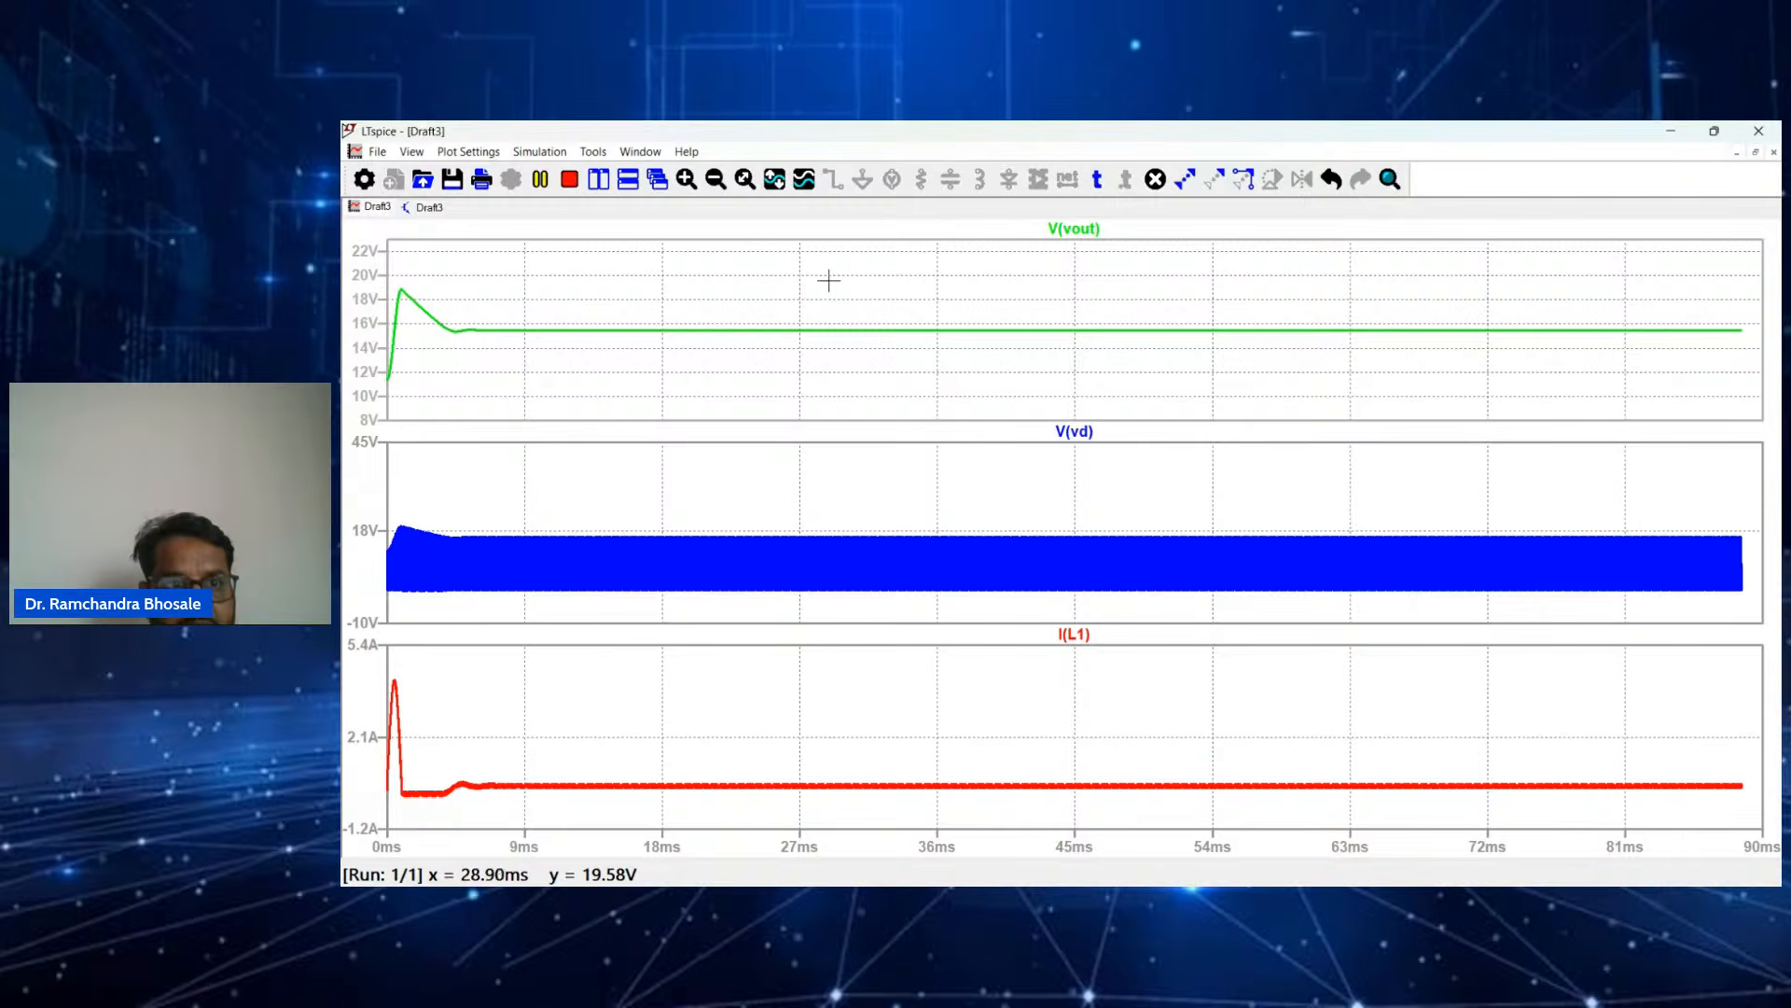
drag(807, 302, 896, 328)
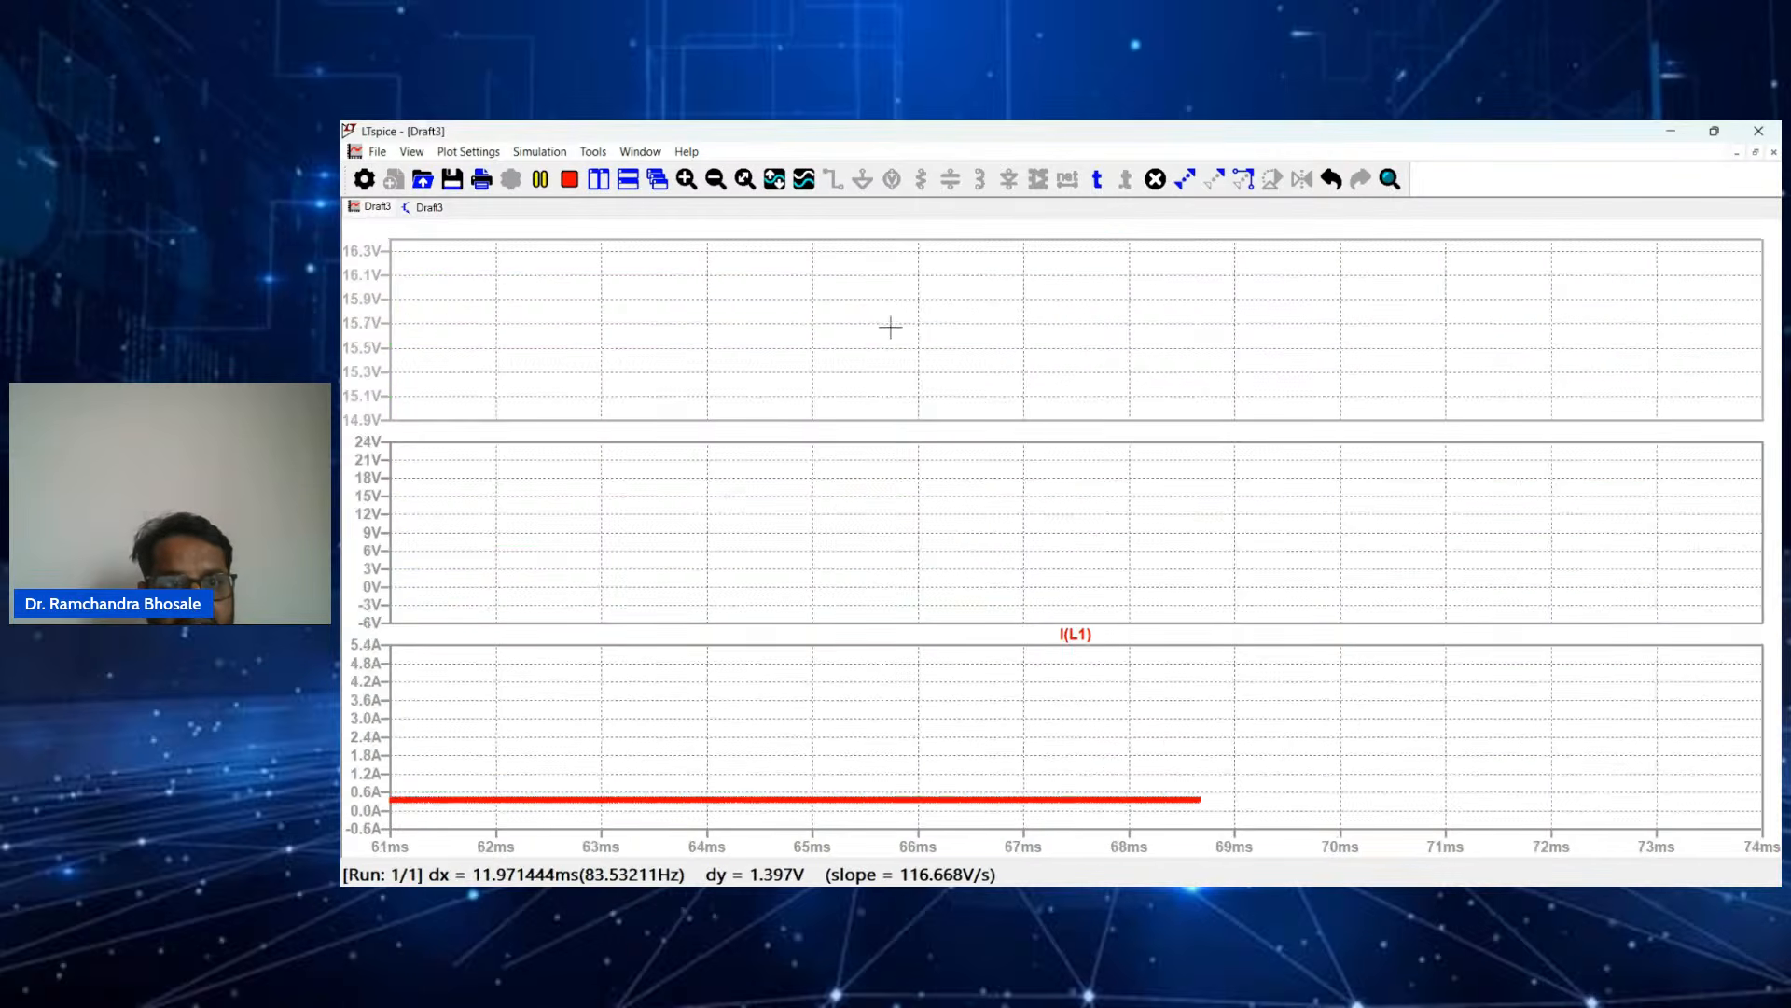
drag(693, 320, 814, 375)
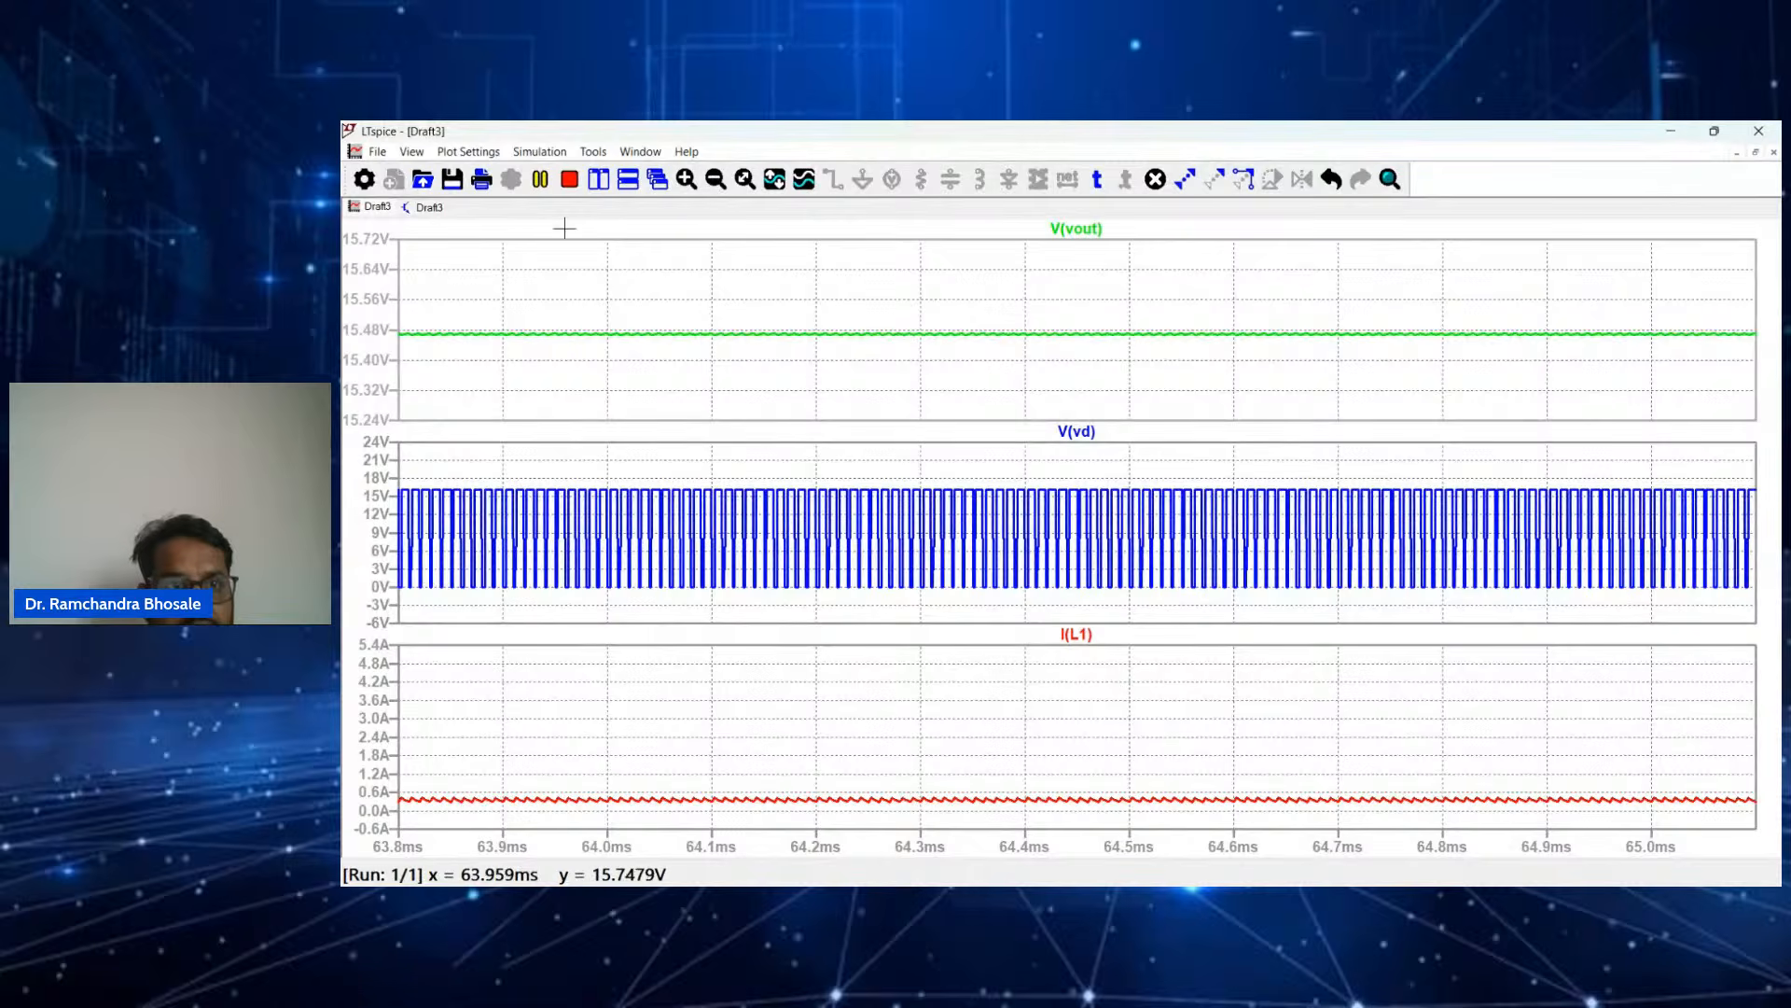
- Compare the schematic with the V(vout), V(vd) and I(L1) waveforms over the full 200 ms
click(430, 207)
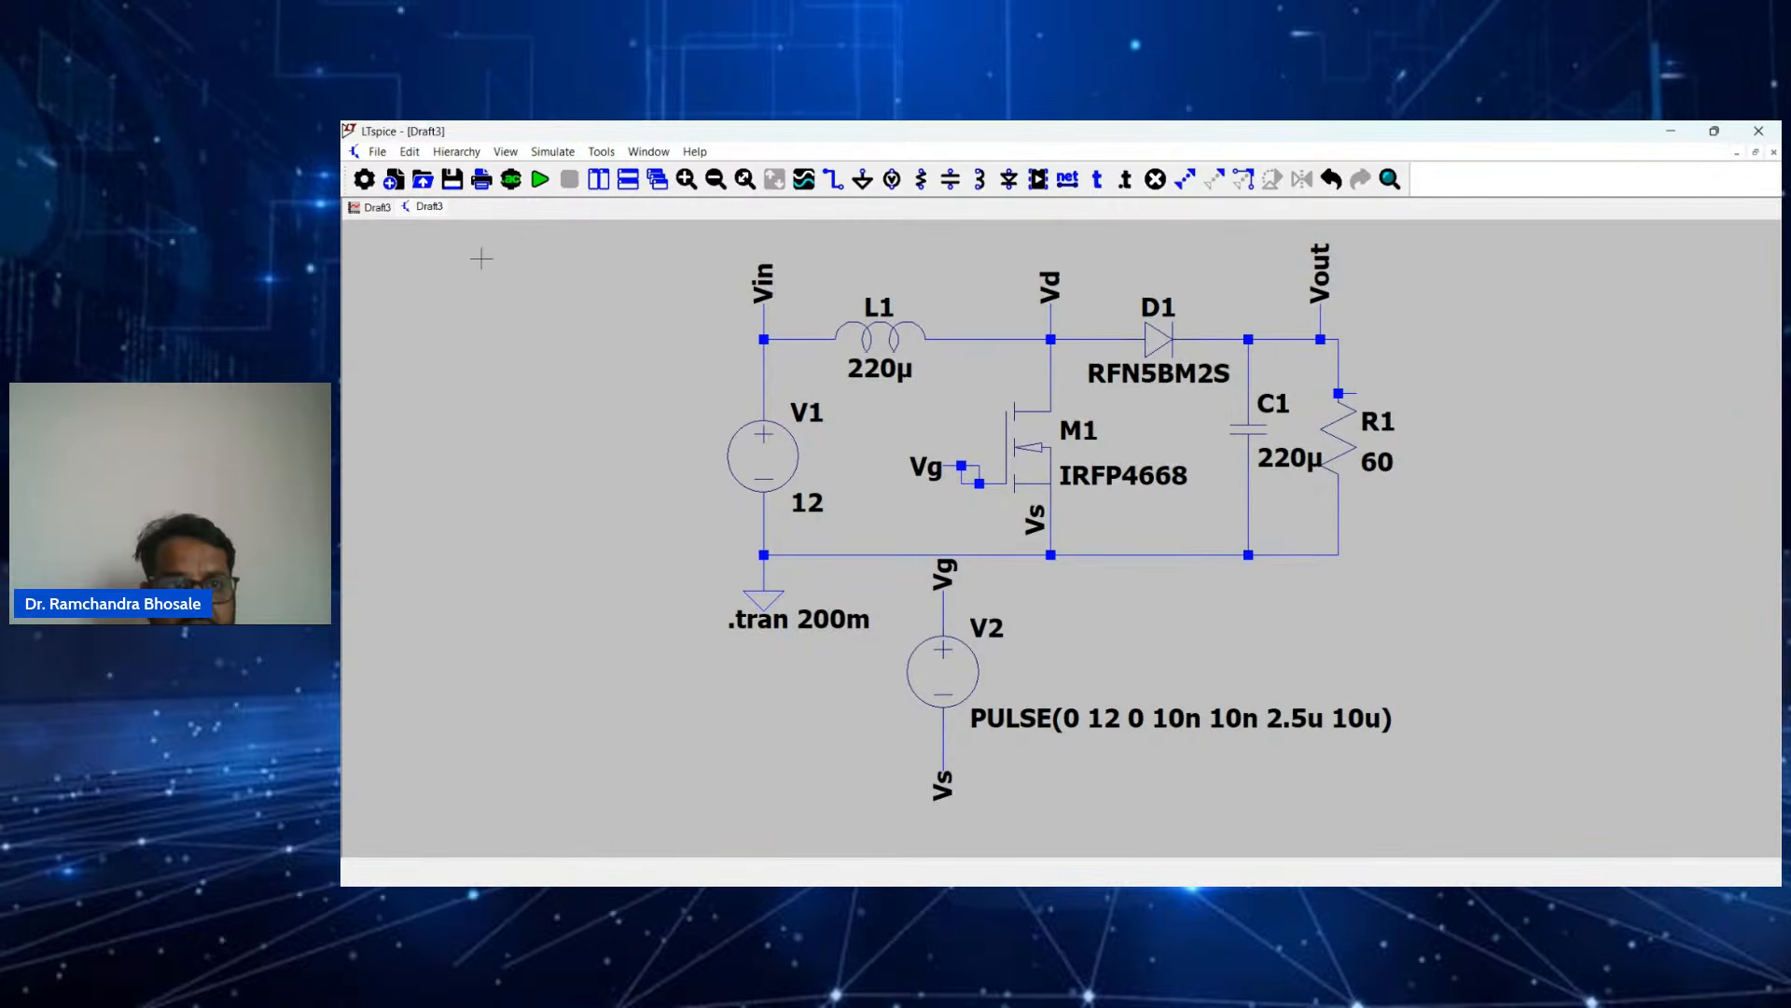
click(357, 213)
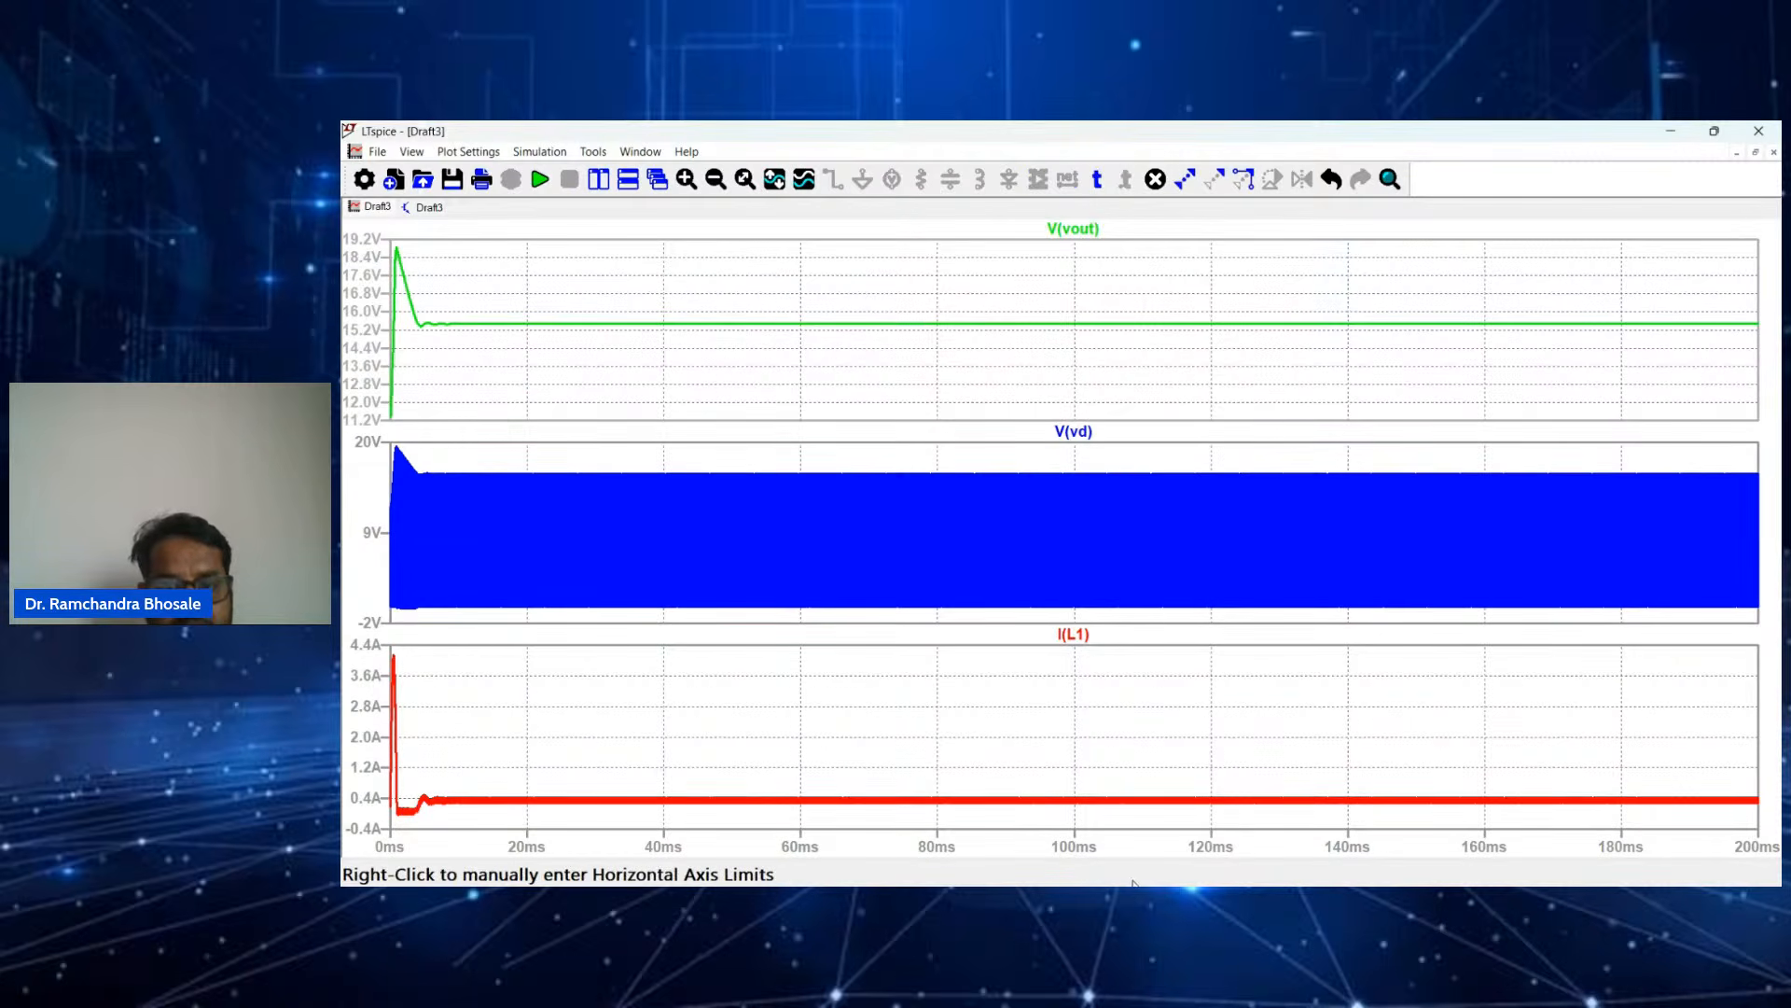
key(alt+Tab)
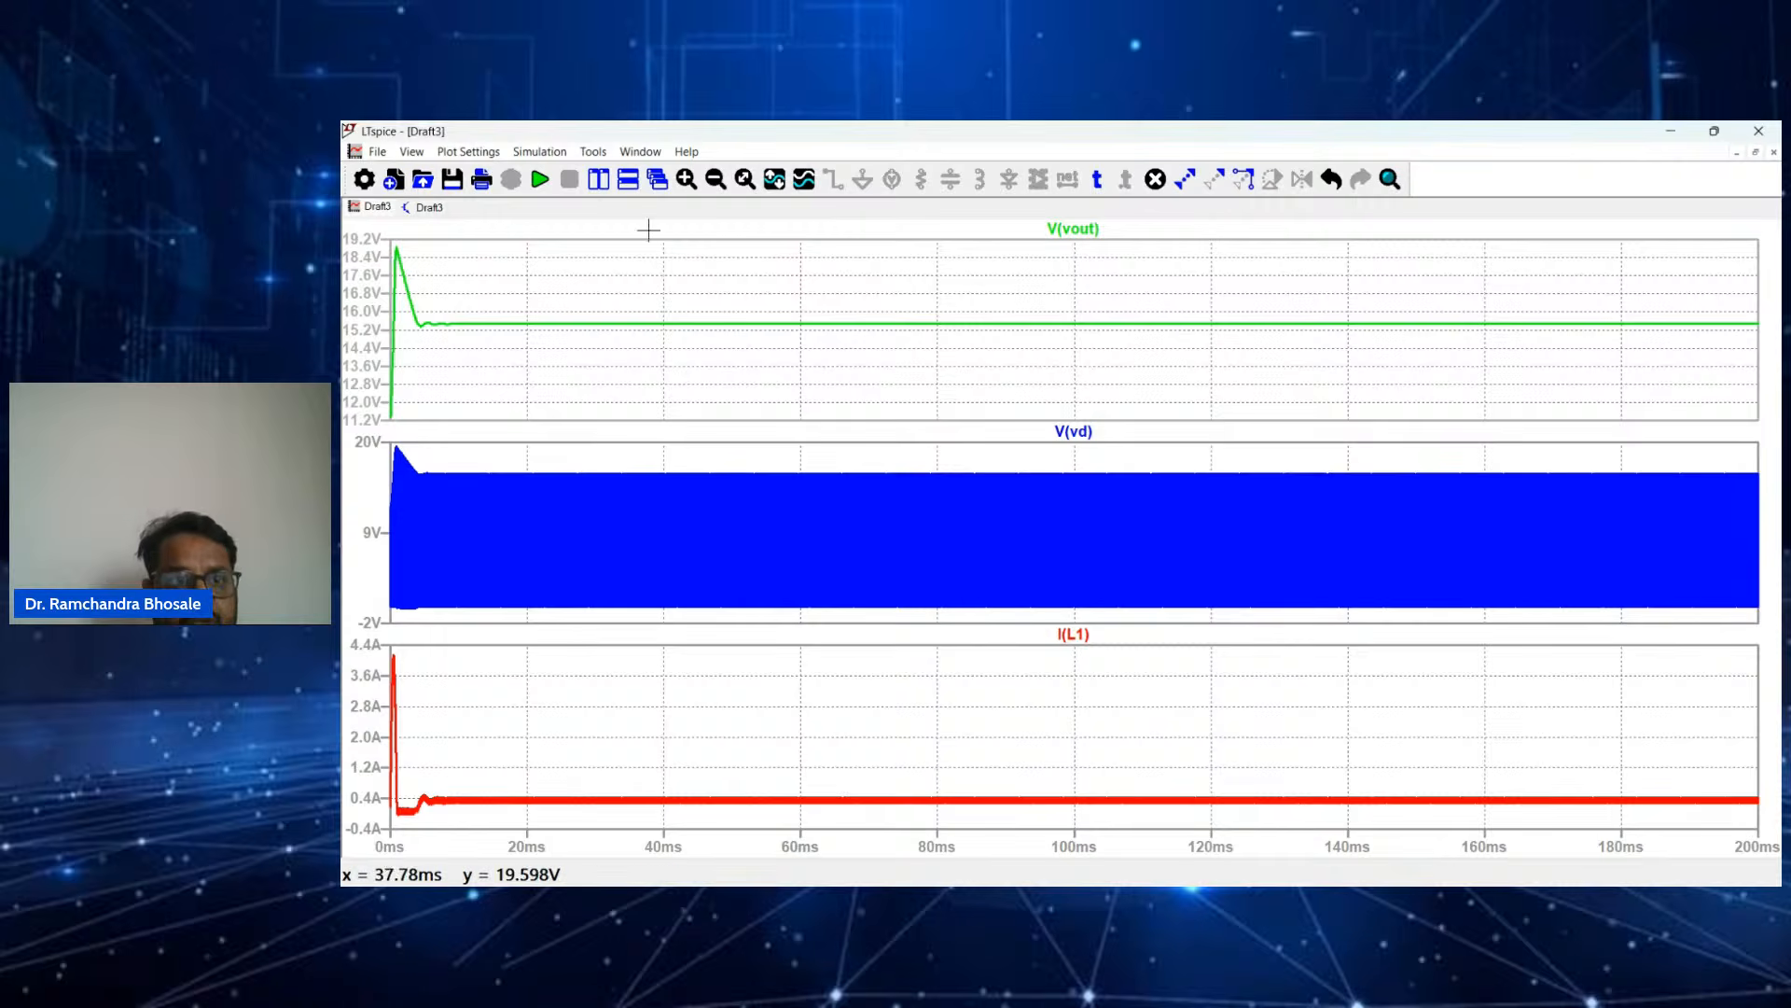
click(435, 209)
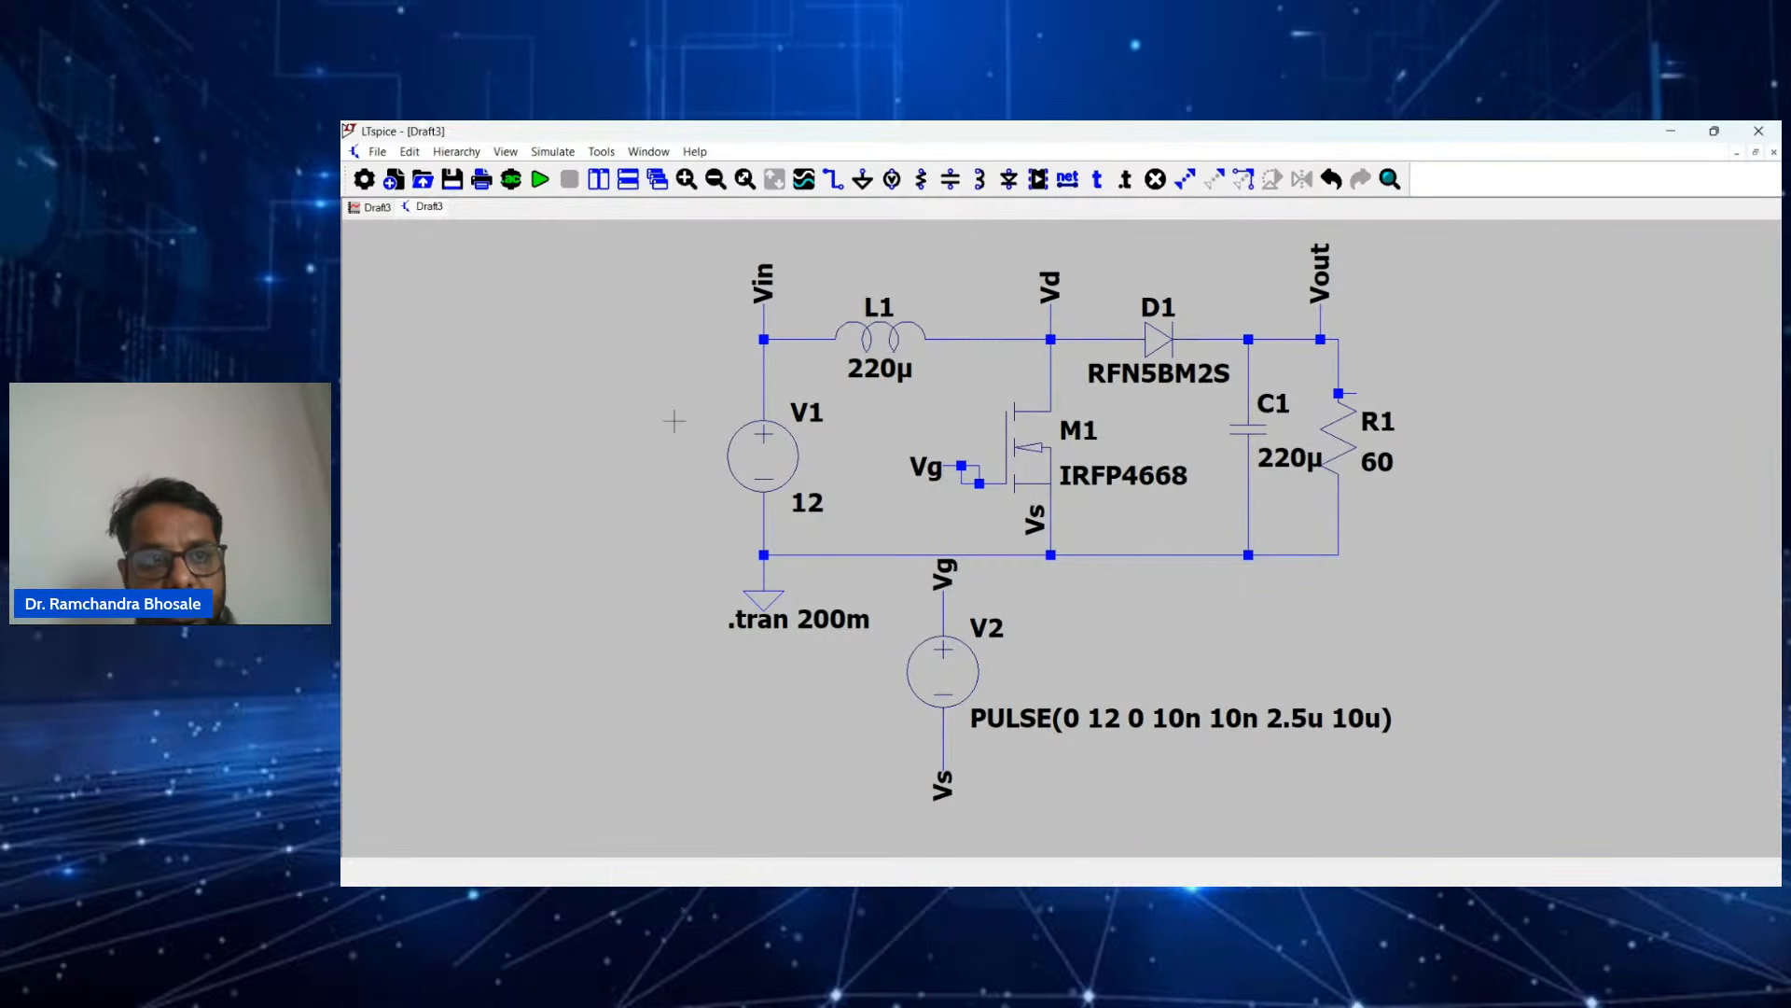
click(389, 210)
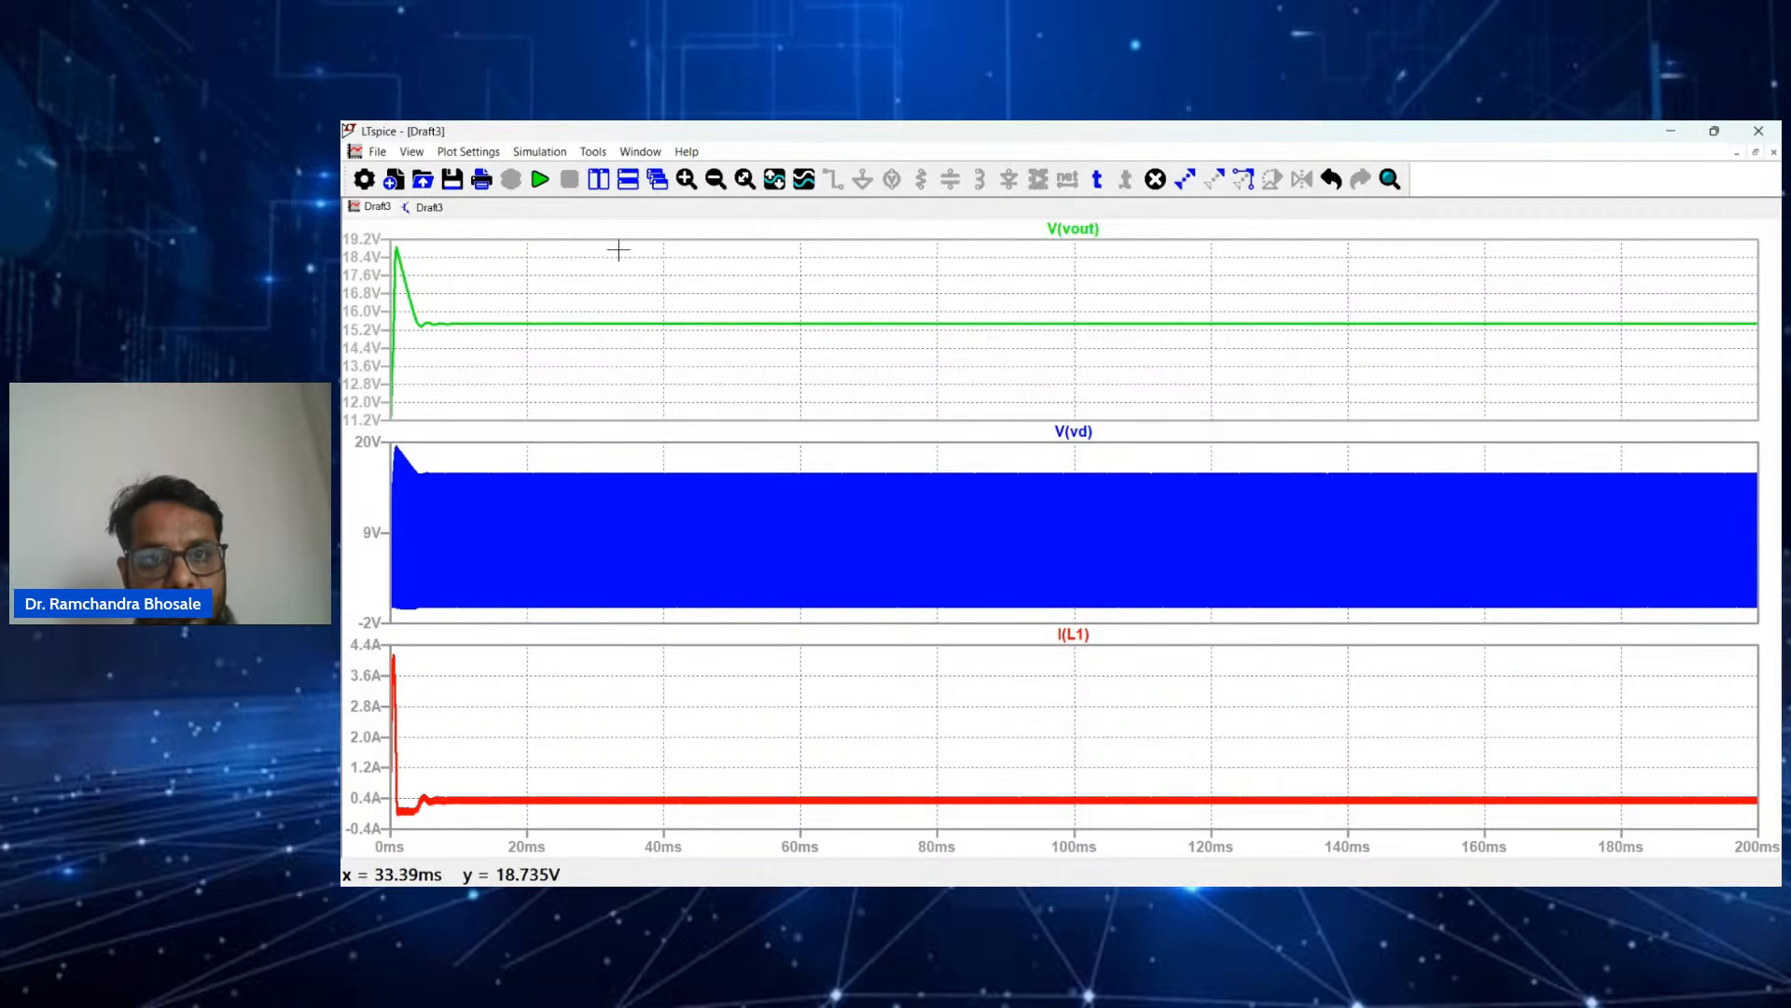
- Plot the current through load resistor R1 together with V(vout) and return to the schematic
click(435, 208)
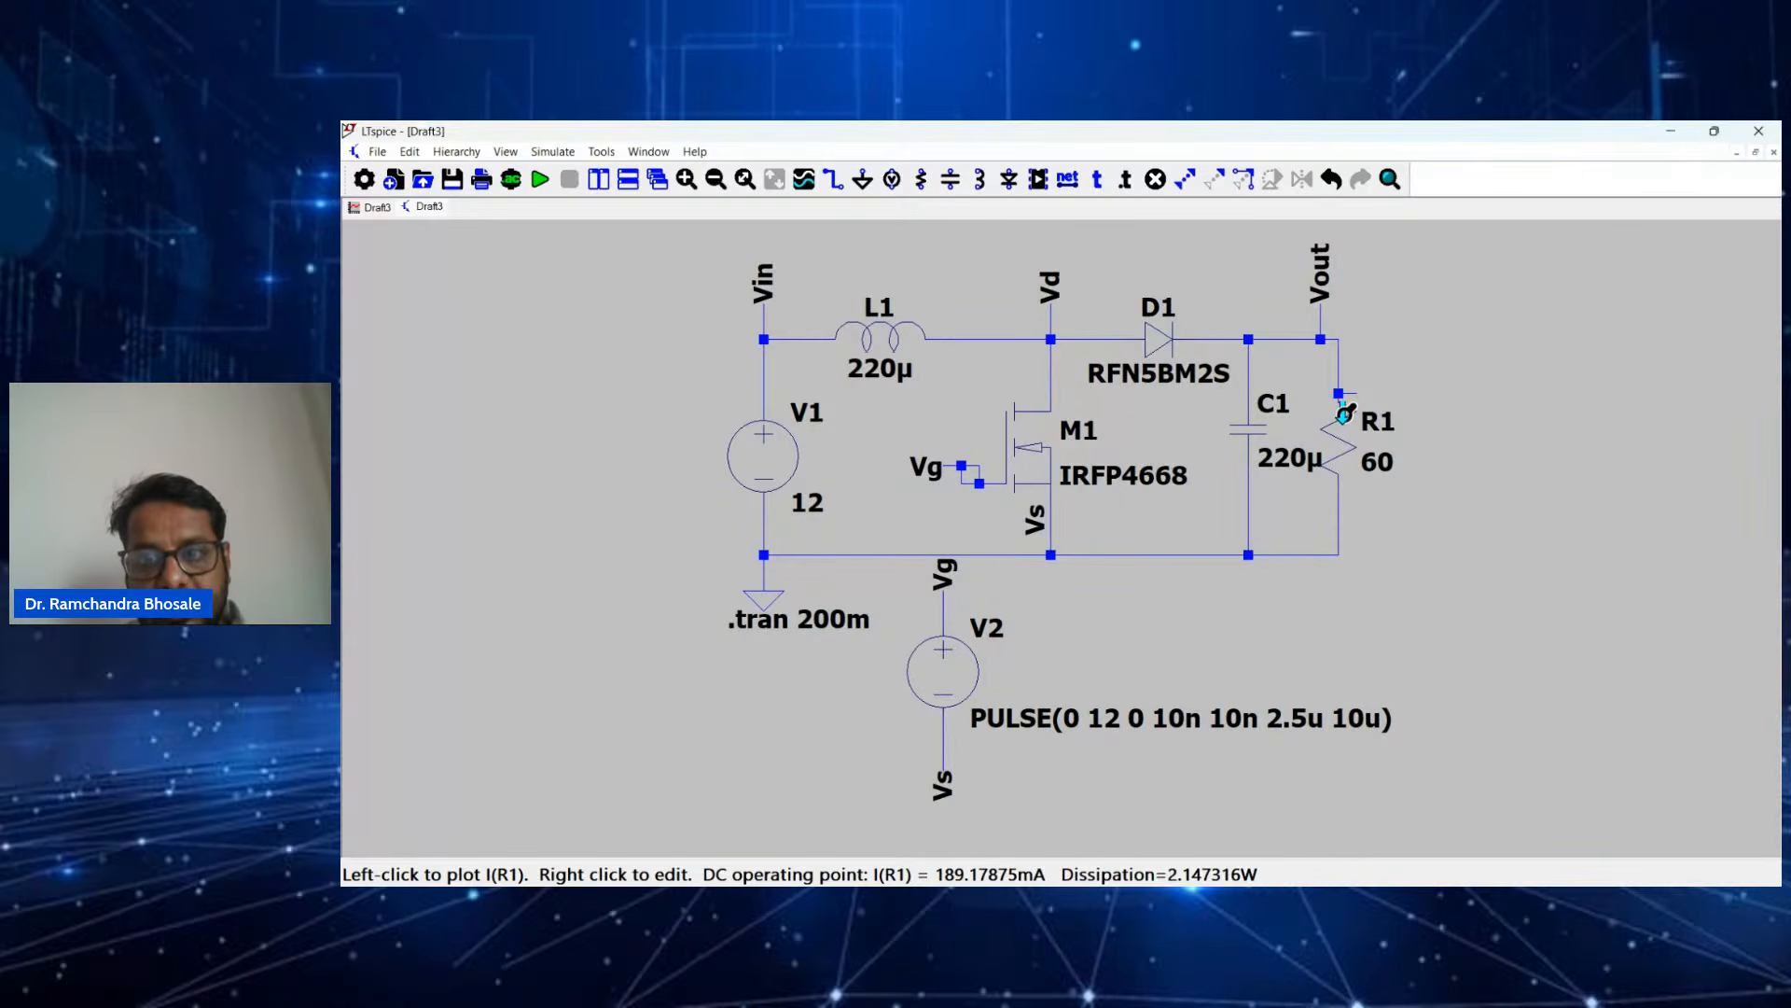
click(377, 209)
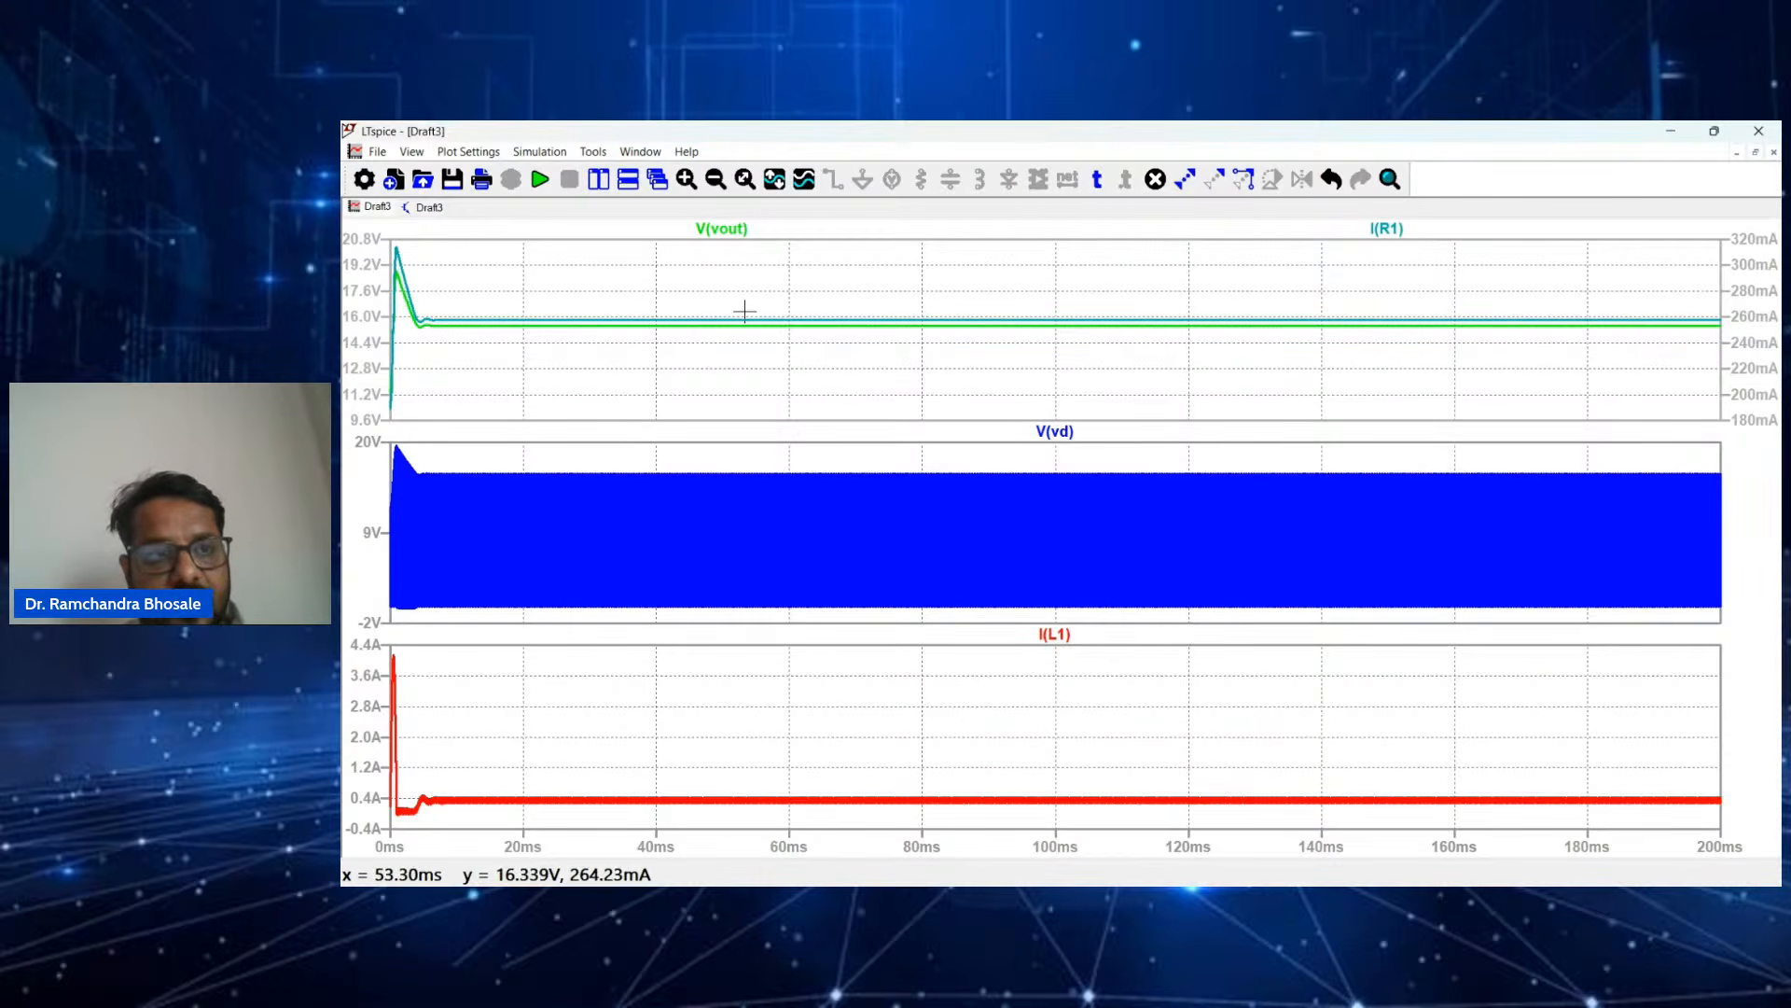
click(425, 207)
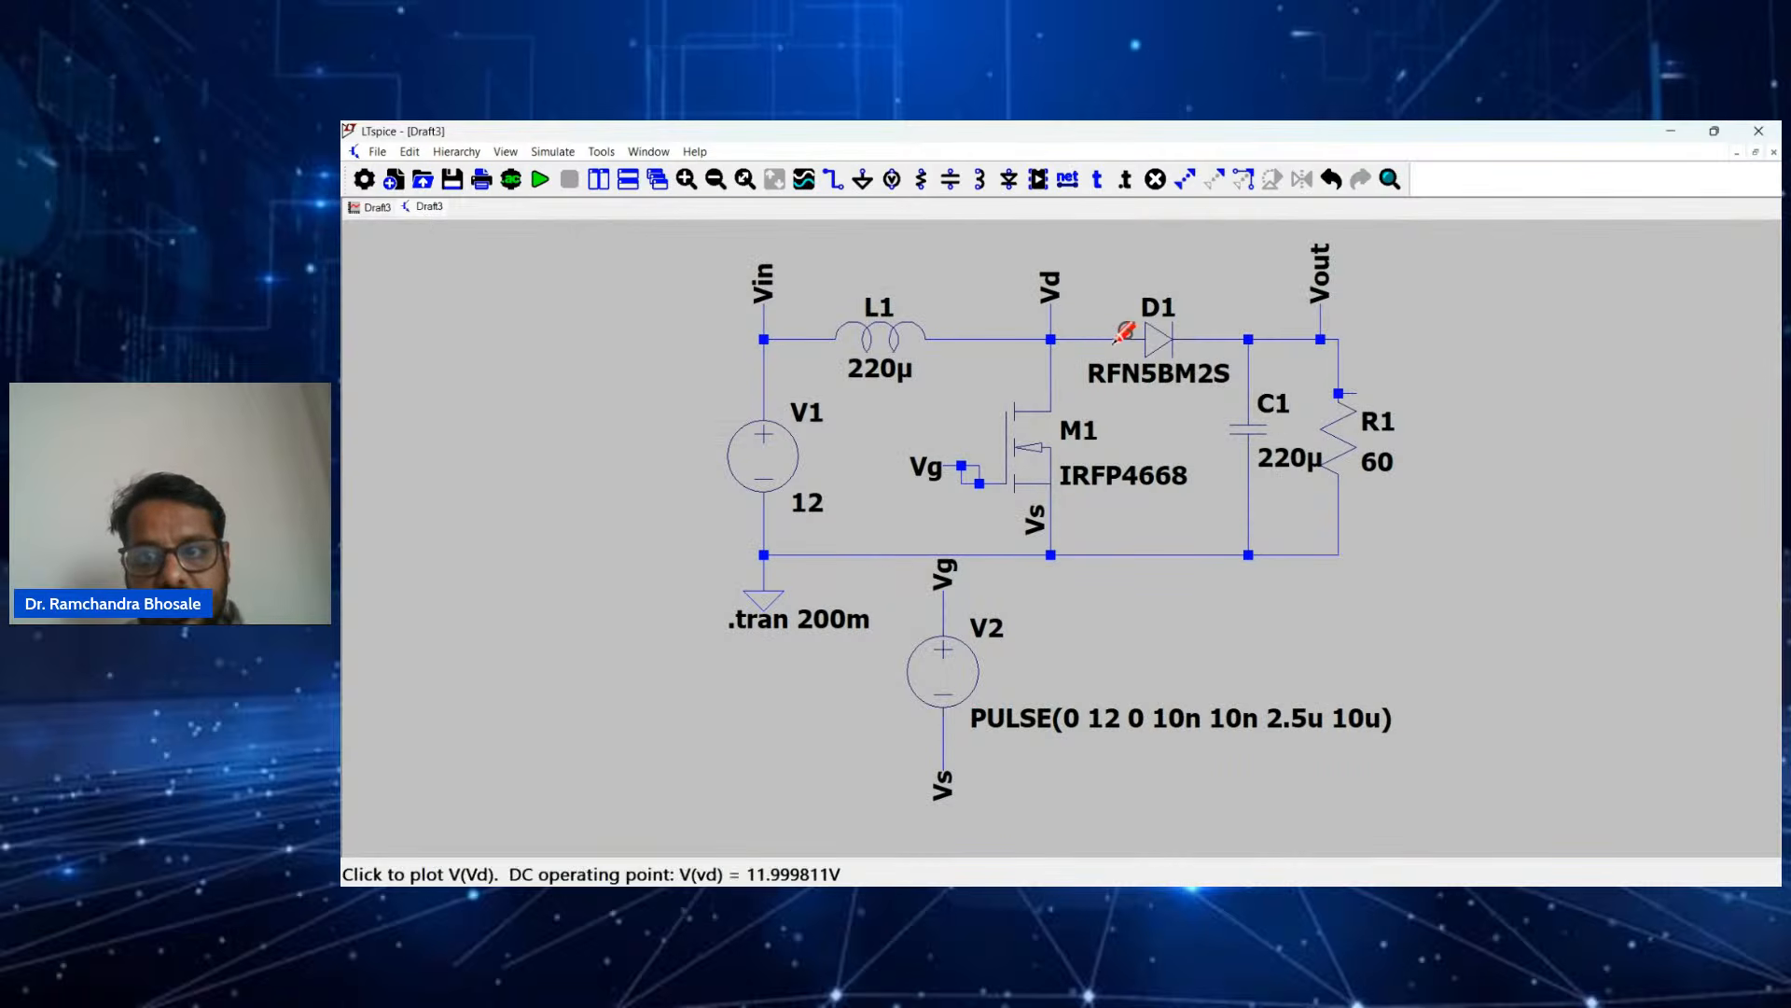
- Add a plot pane above V(vout), move the I(R1) trace into it and return to the schematic
click(376, 208)
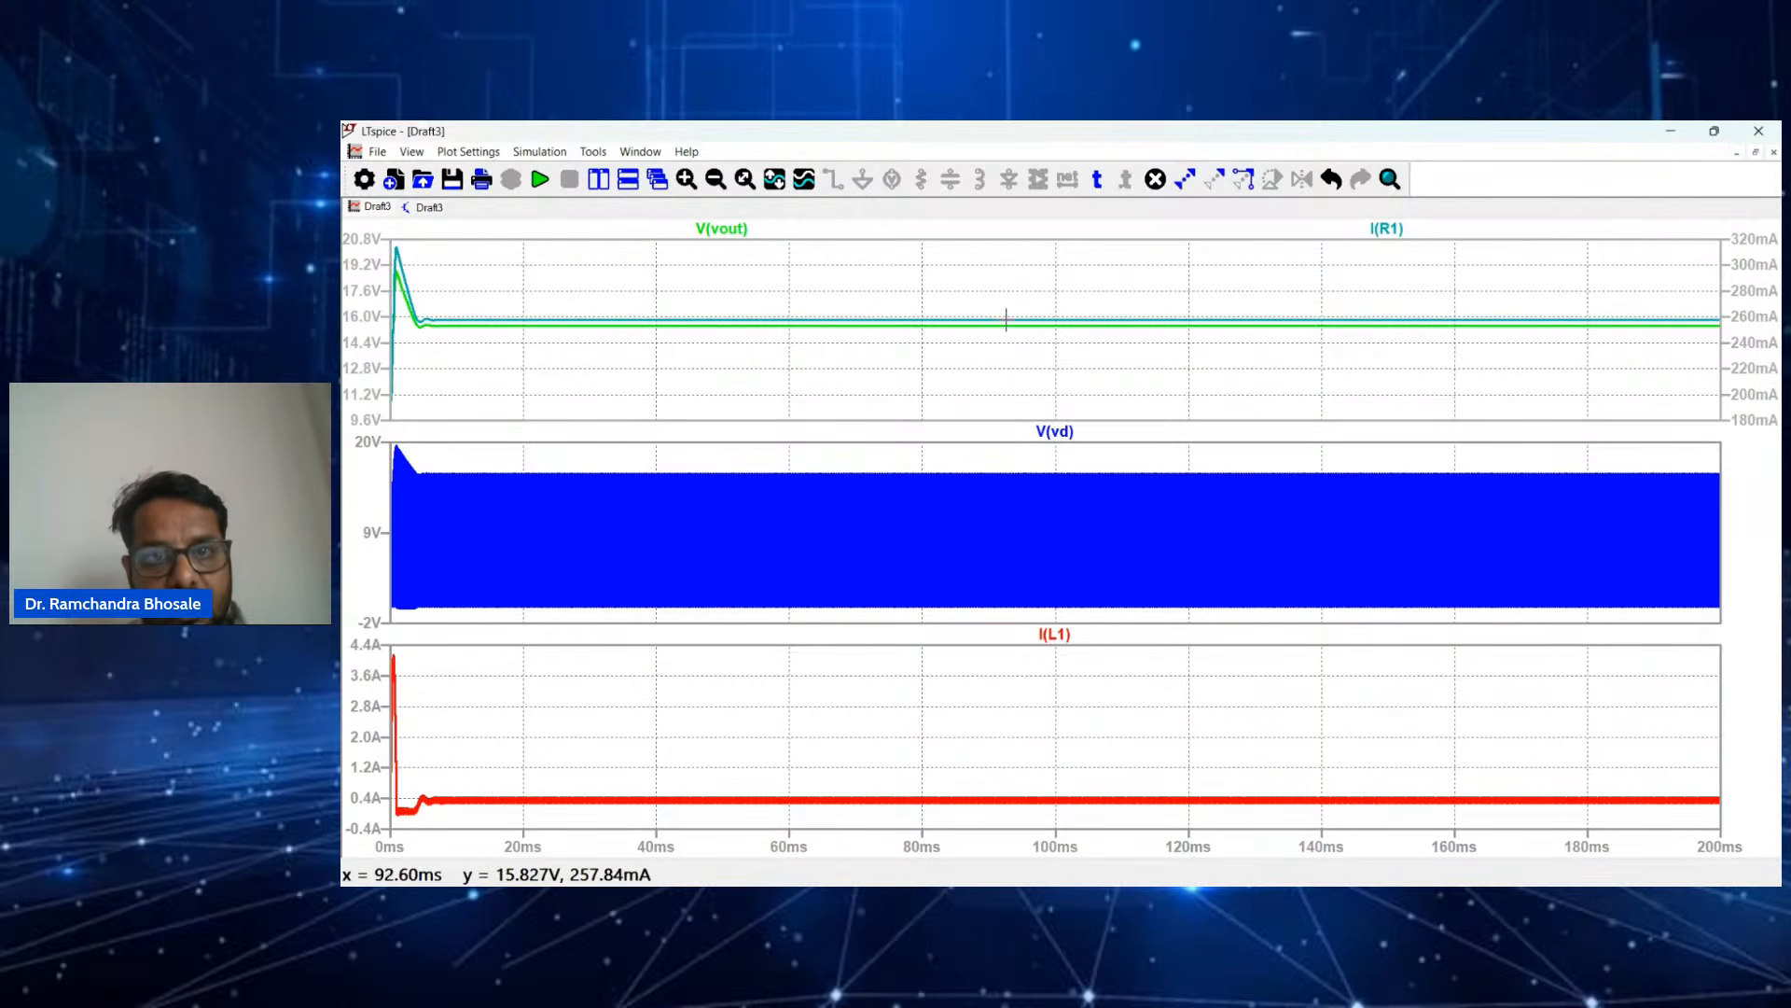
click(1132, 528)
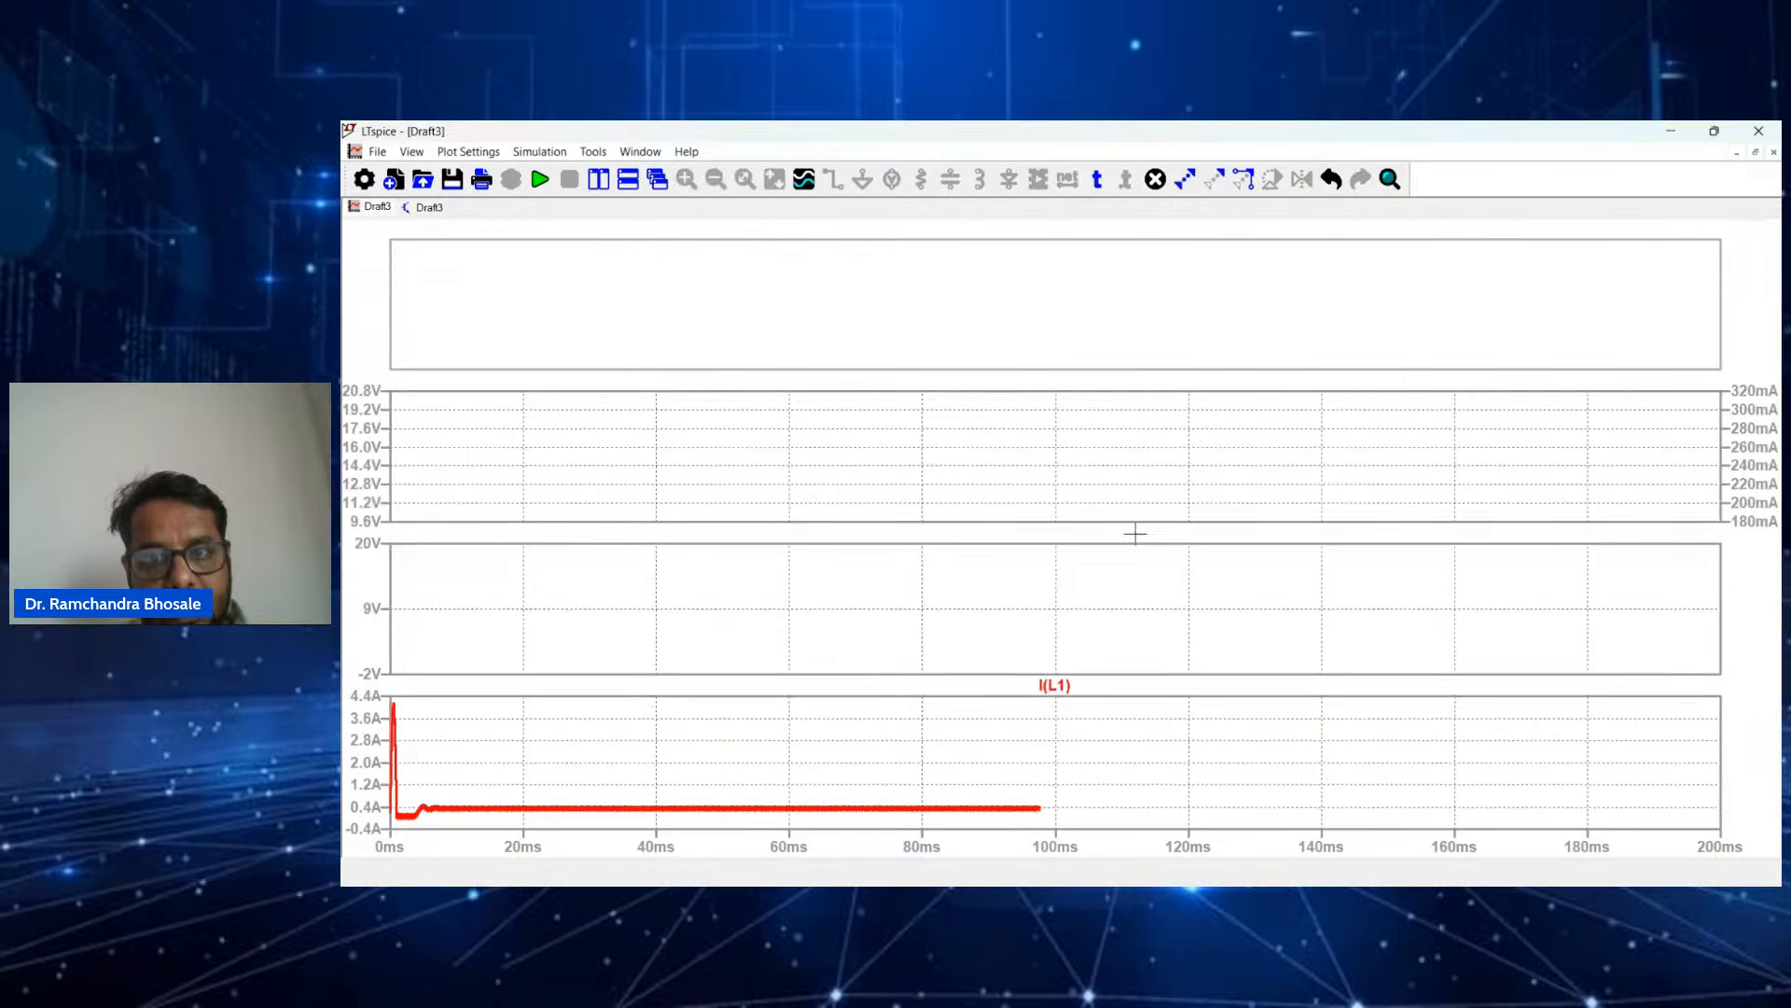
drag(1386, 381, 1363, 320)
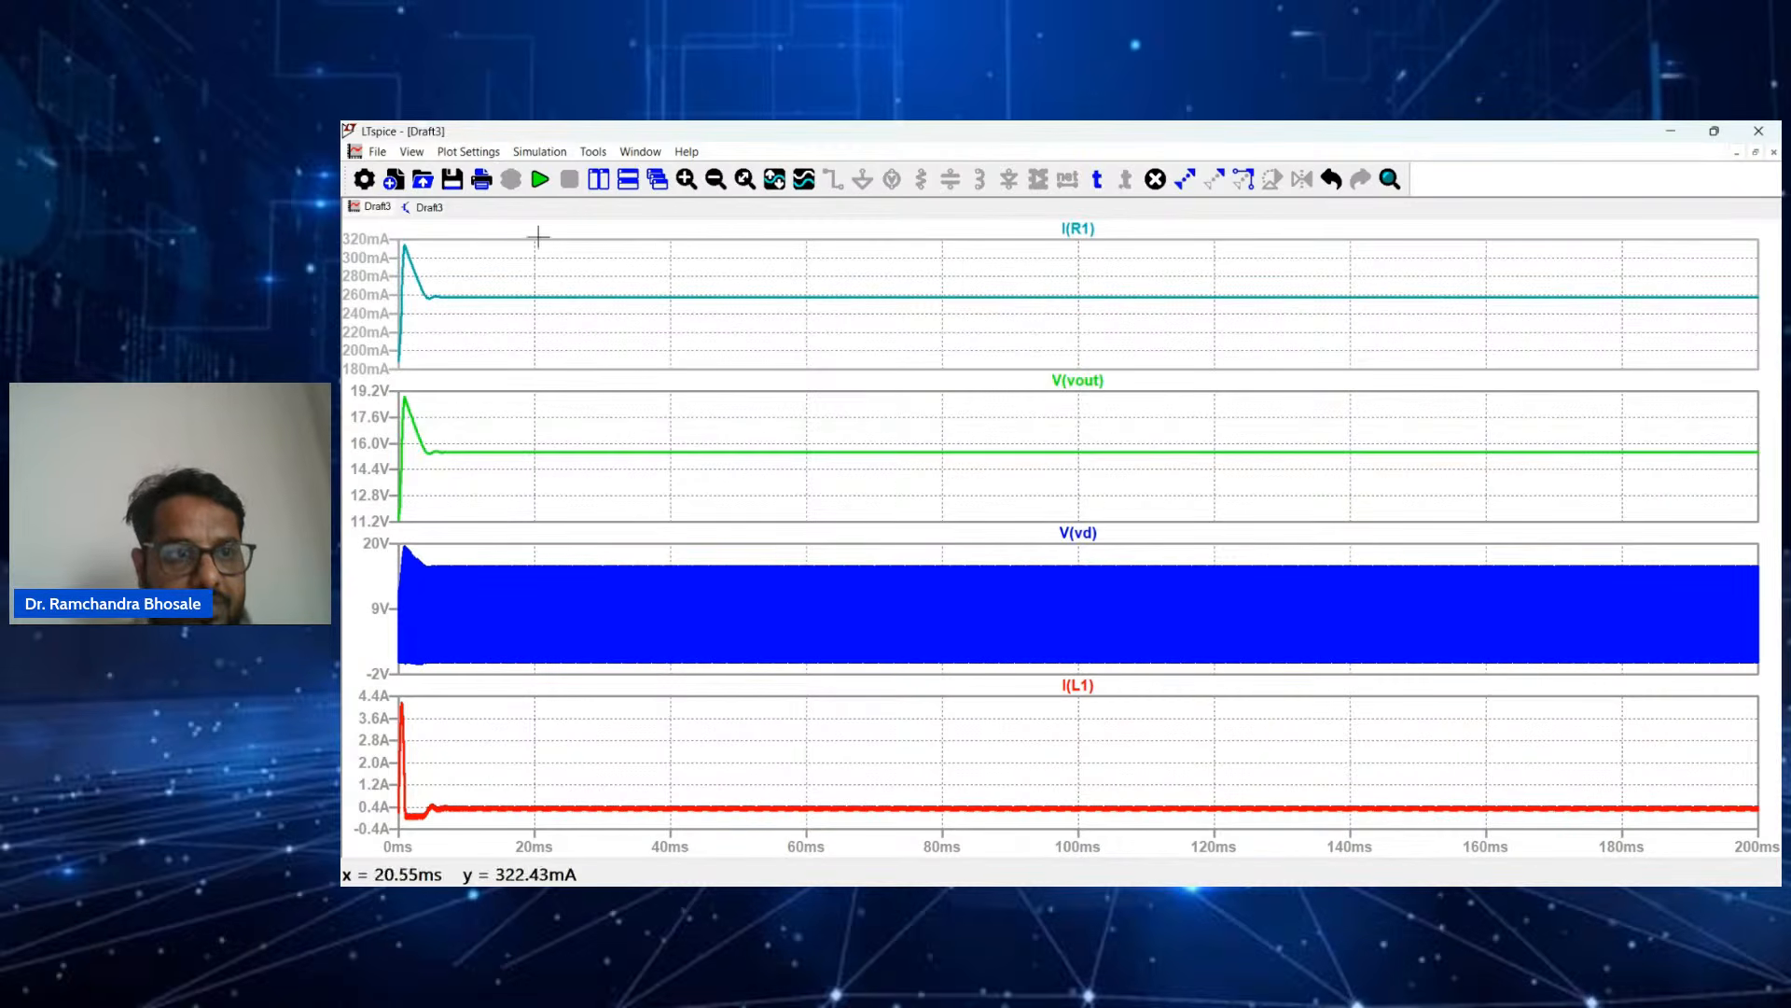
click(423, 208)
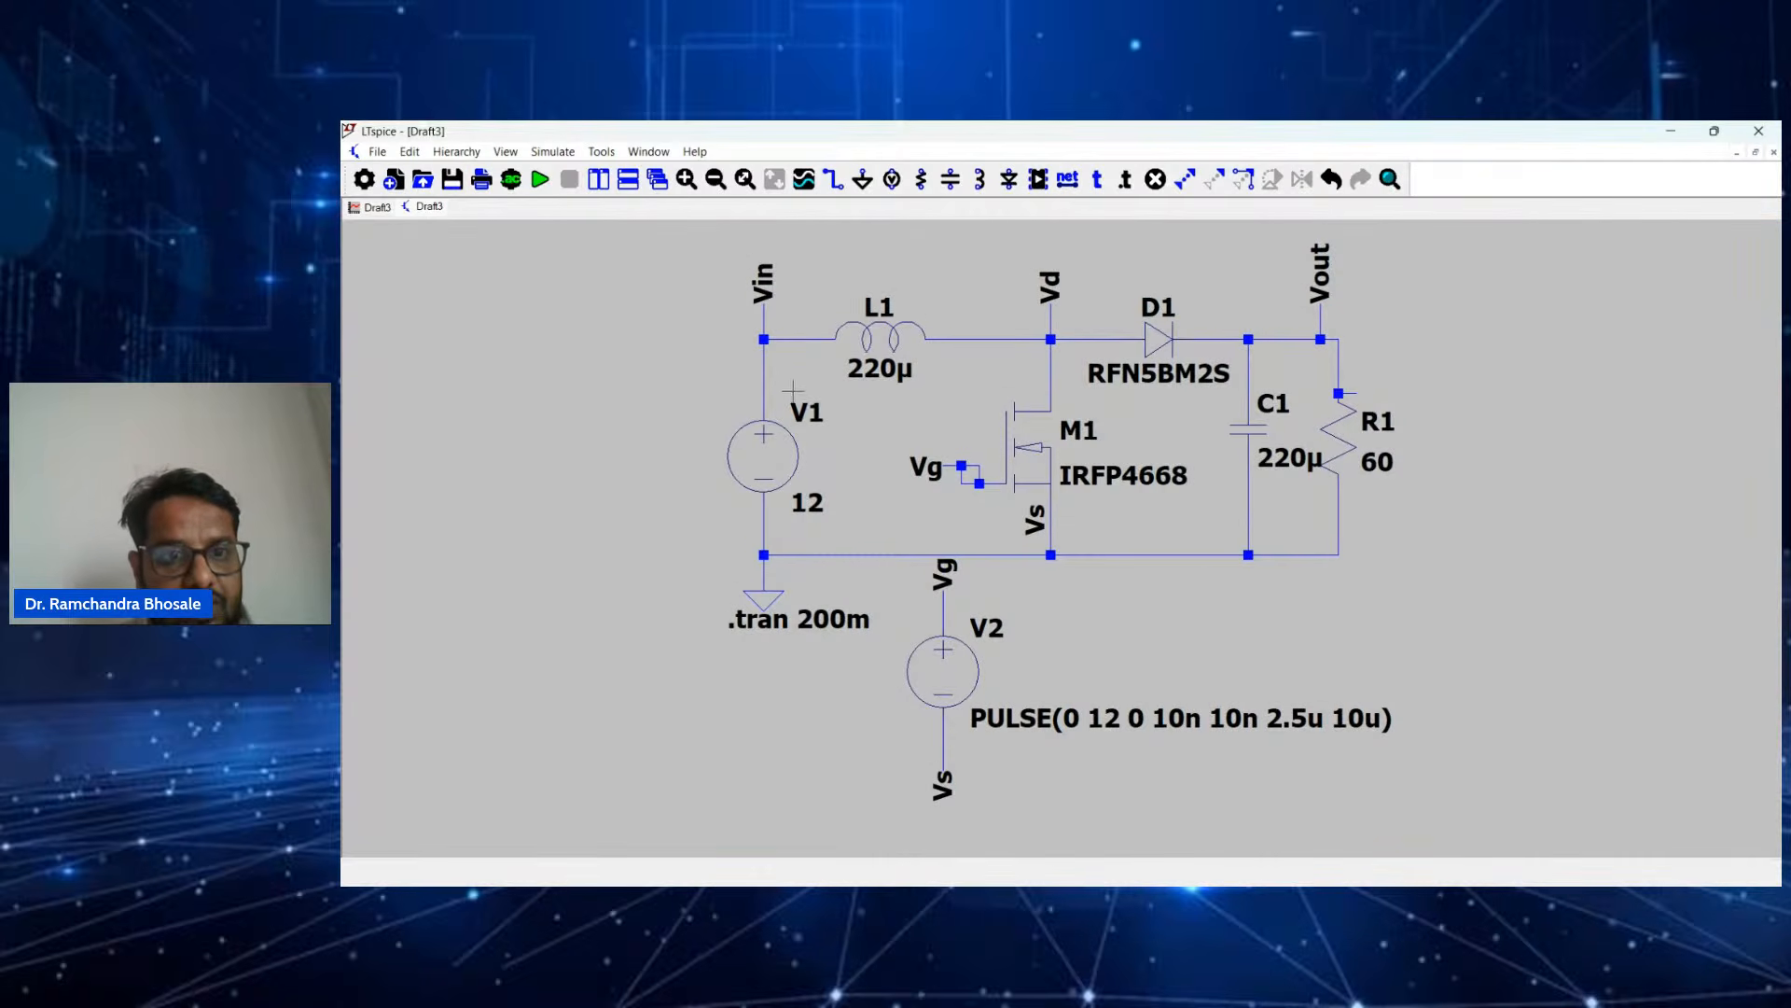
- Plot V(vin) from the schematic and move the I(L1) and V(vout) traces into the pane holding I(R1) and V(vin)
click(377, 207)
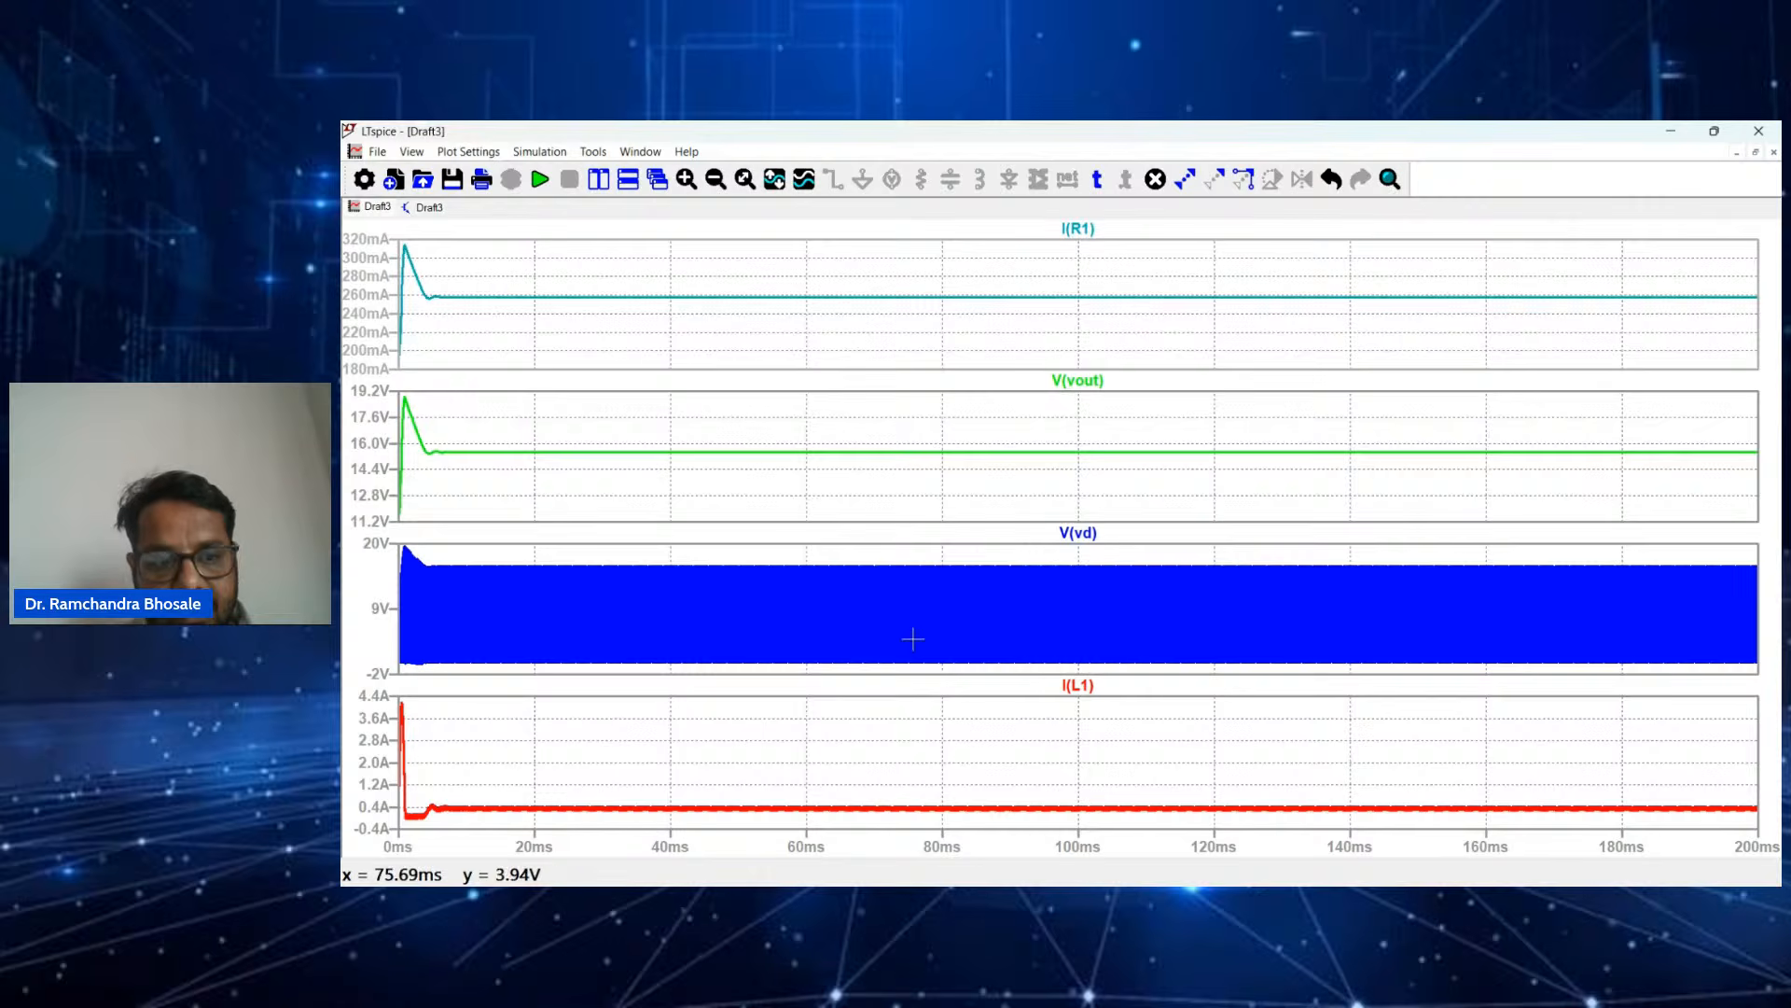
click(425, 206)
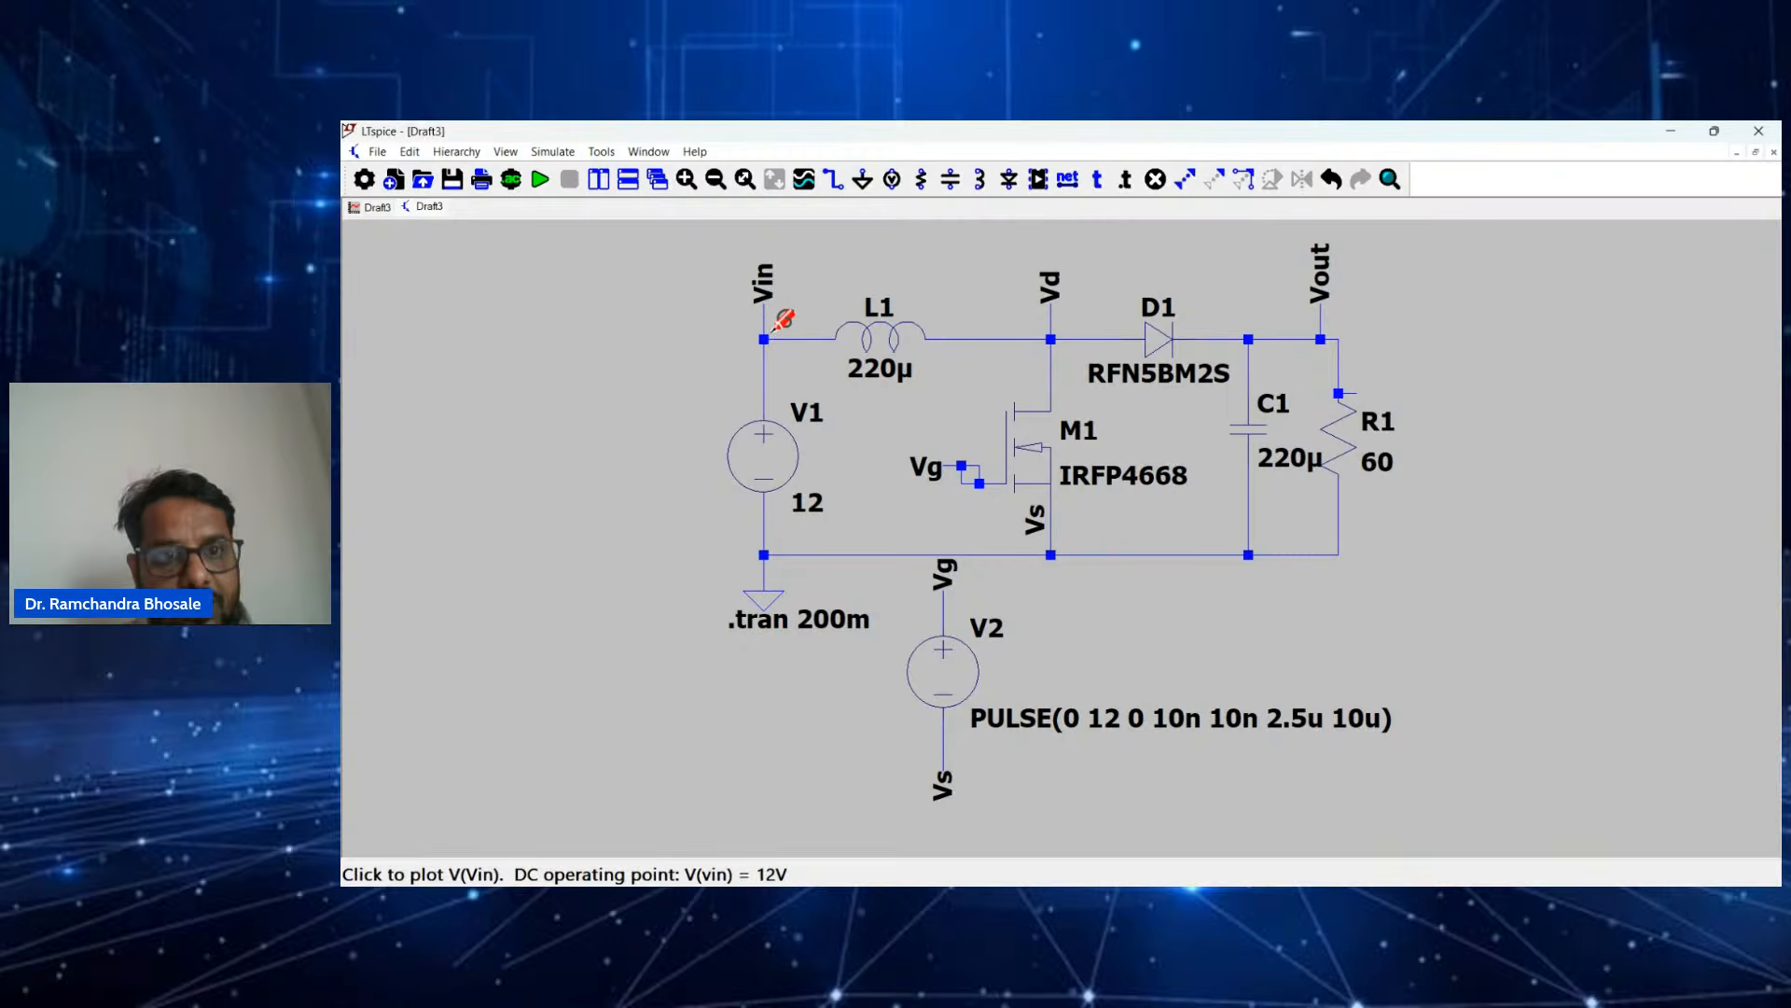
click(377, 208)
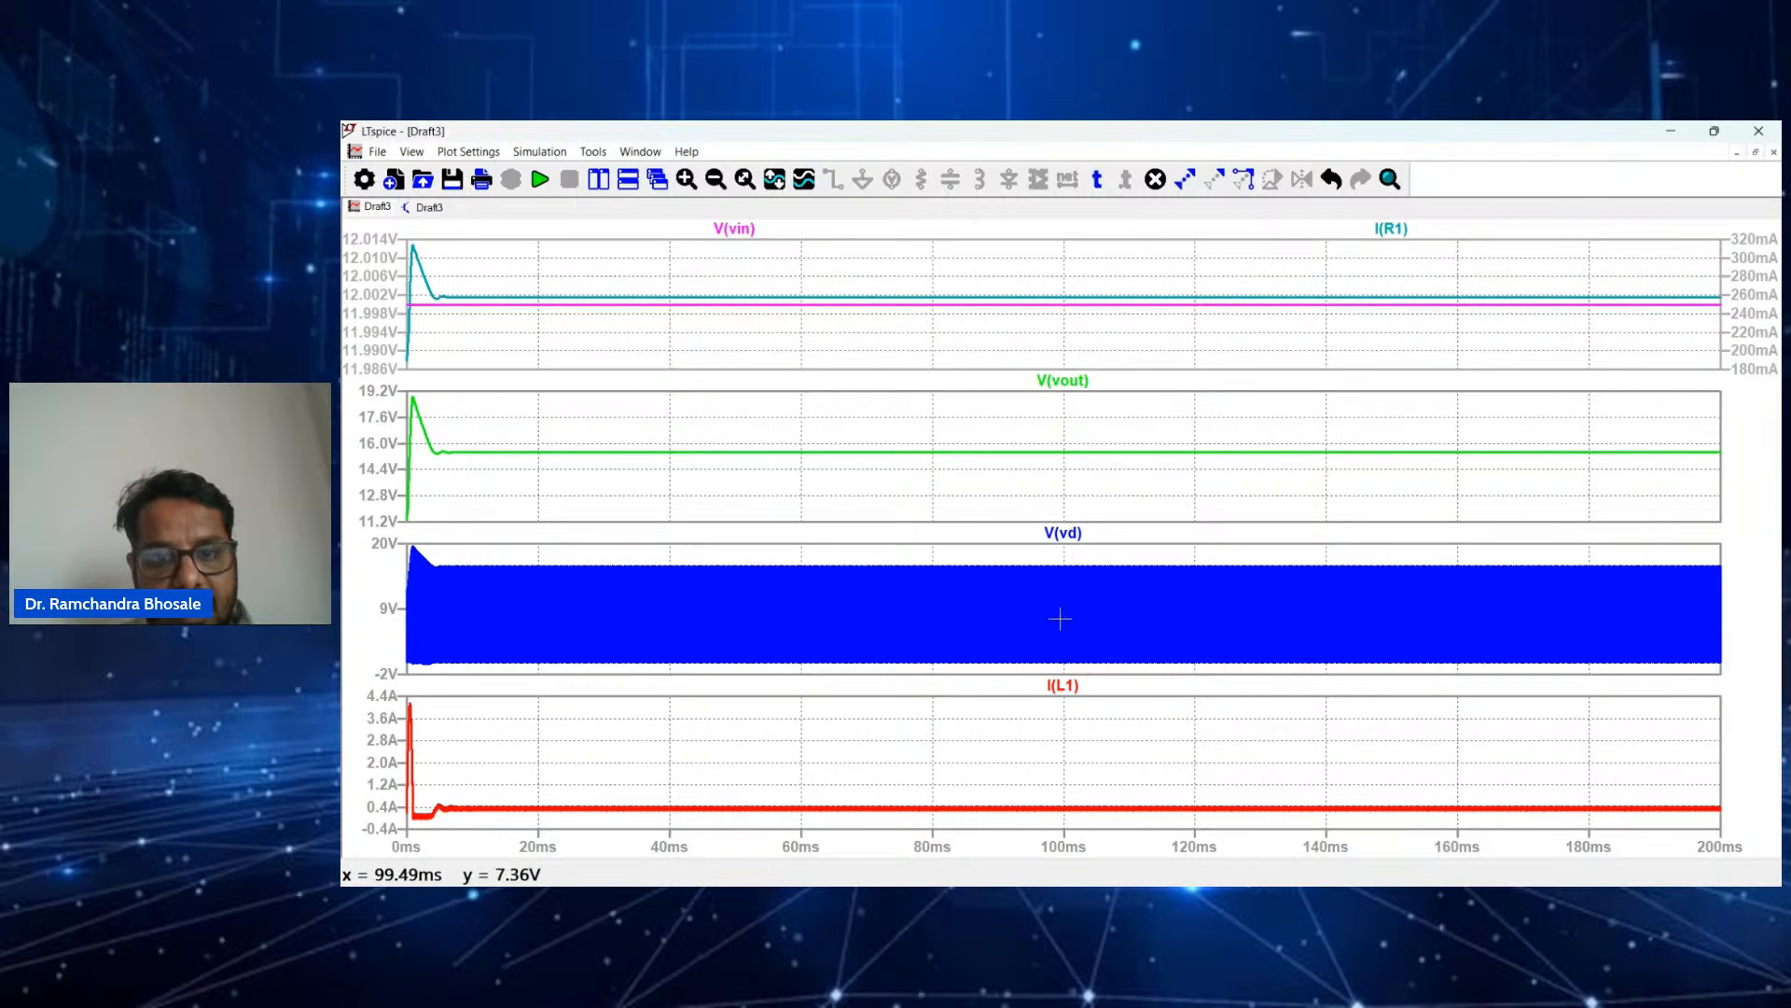
drag(1064, 690, 952, 311)
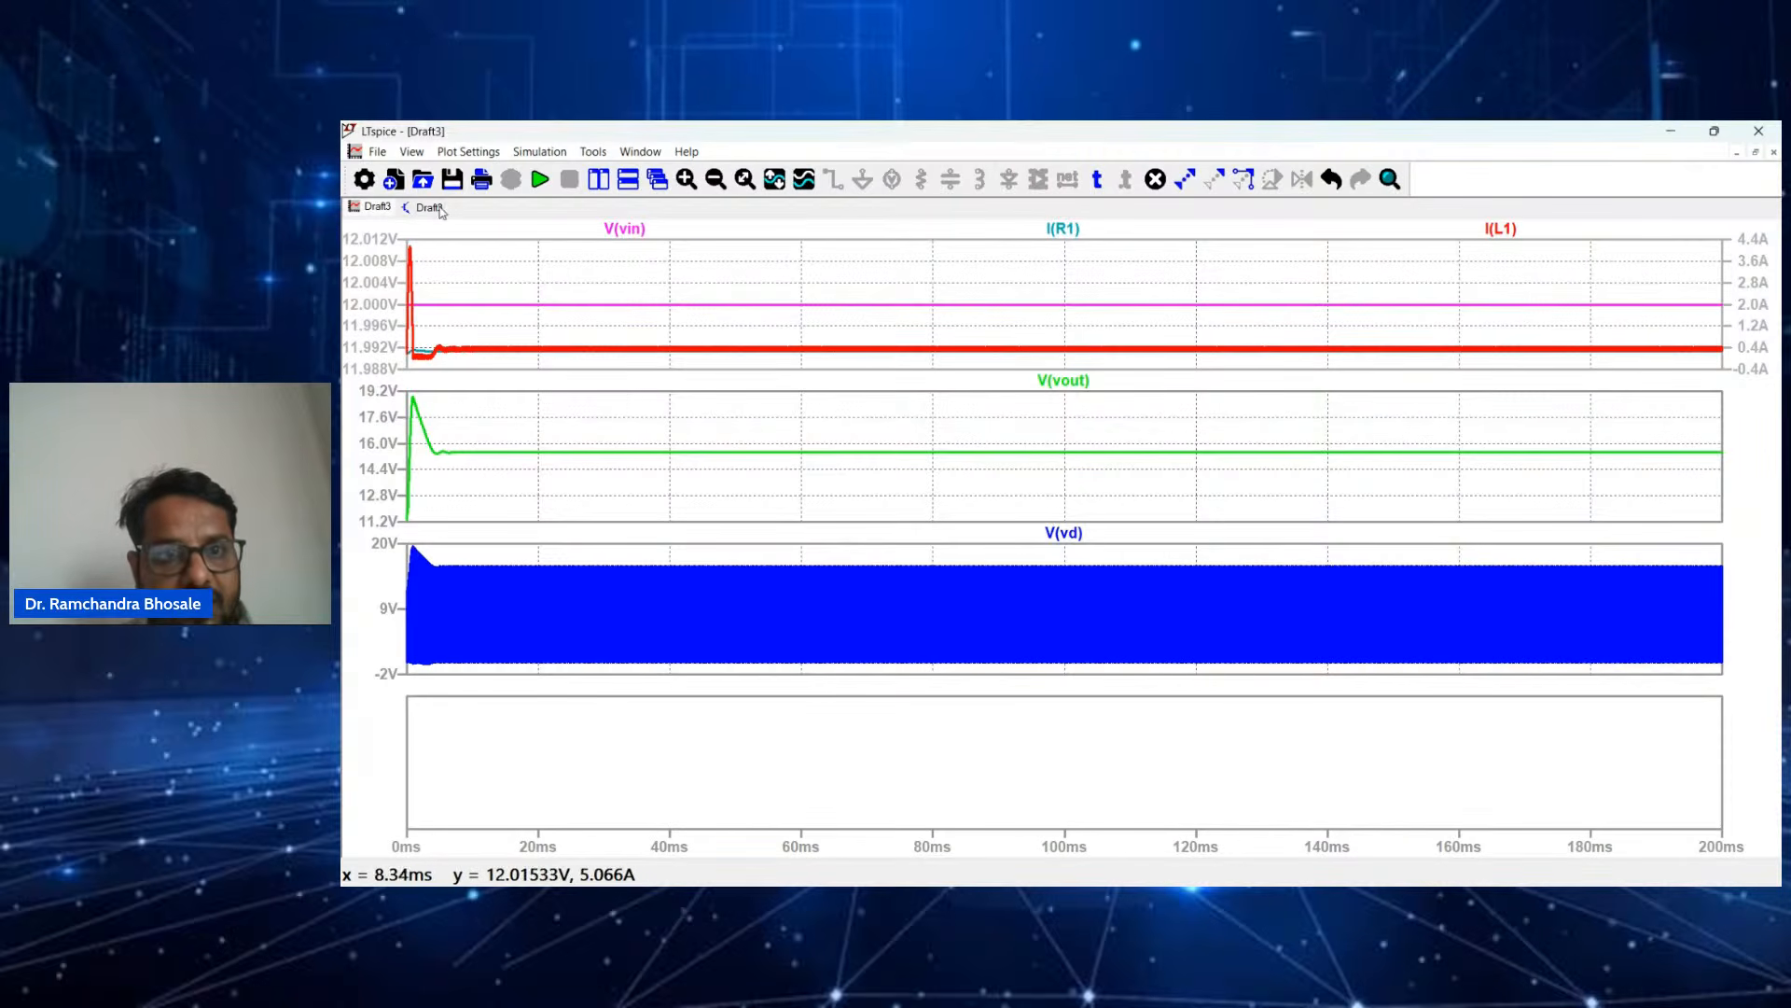
drag(1068, 380, 1071, 273)
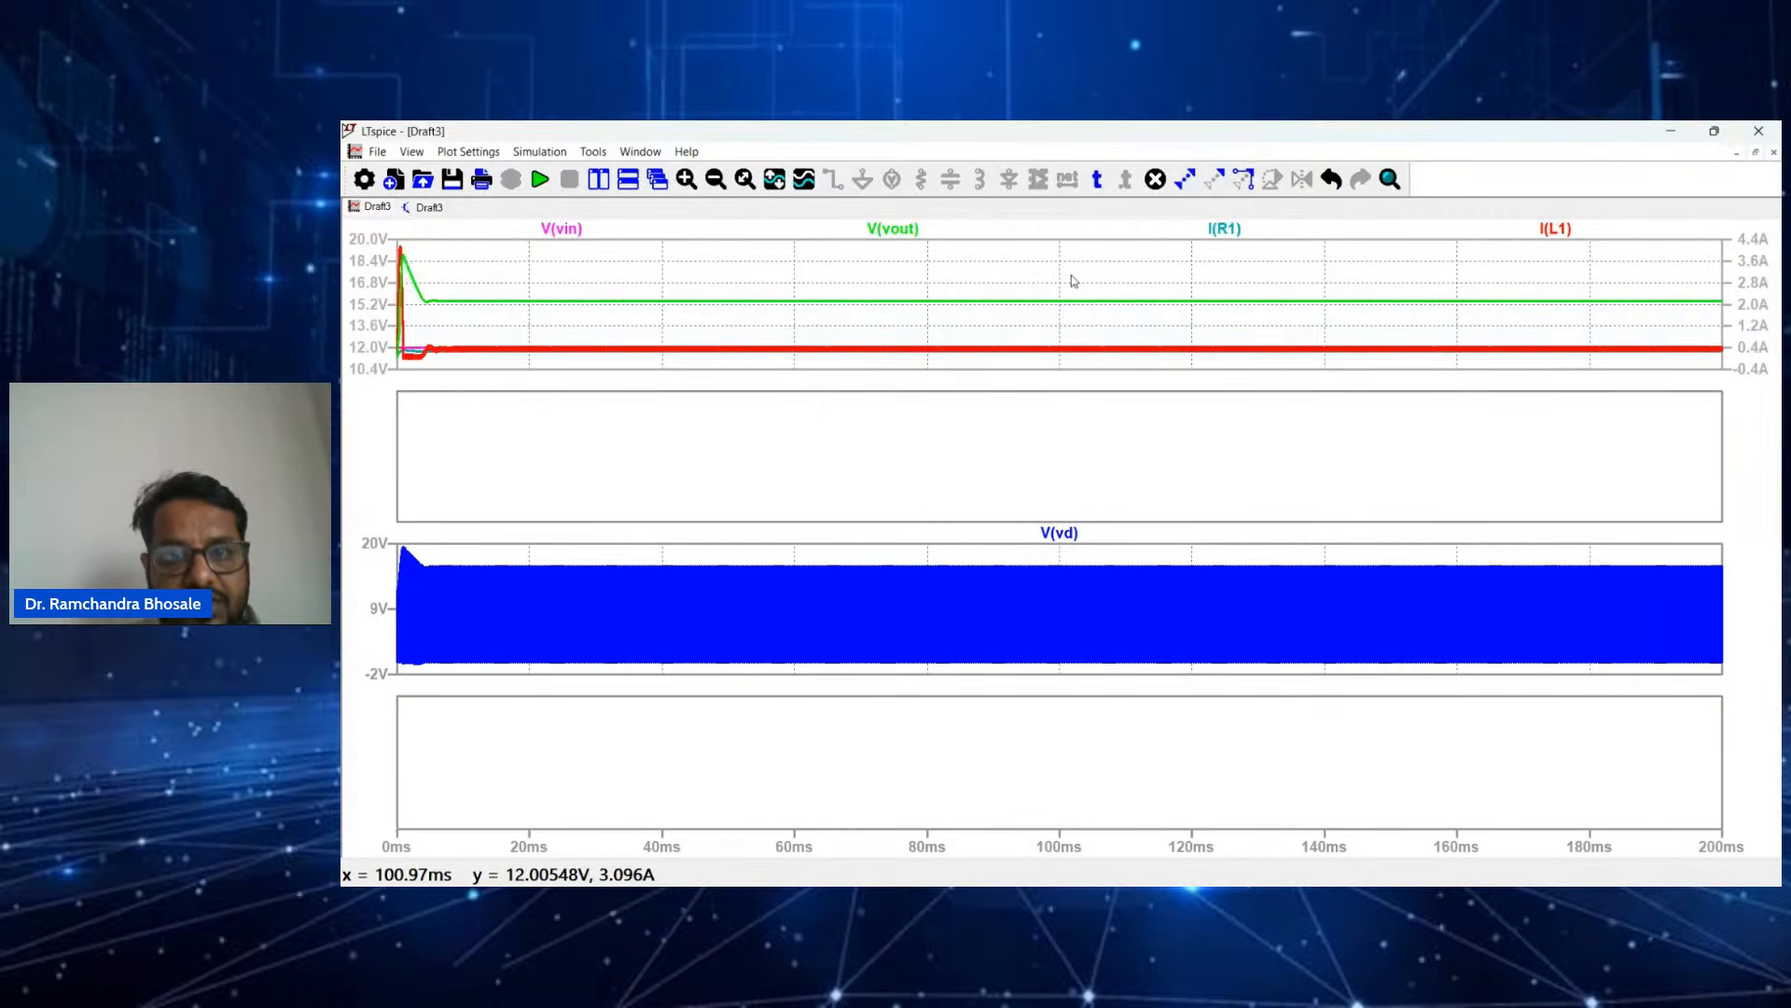
- Add a plot pane above the combined traces and move the V(vin) trace into it
right_click(1072, 277)
click(1139, 474)
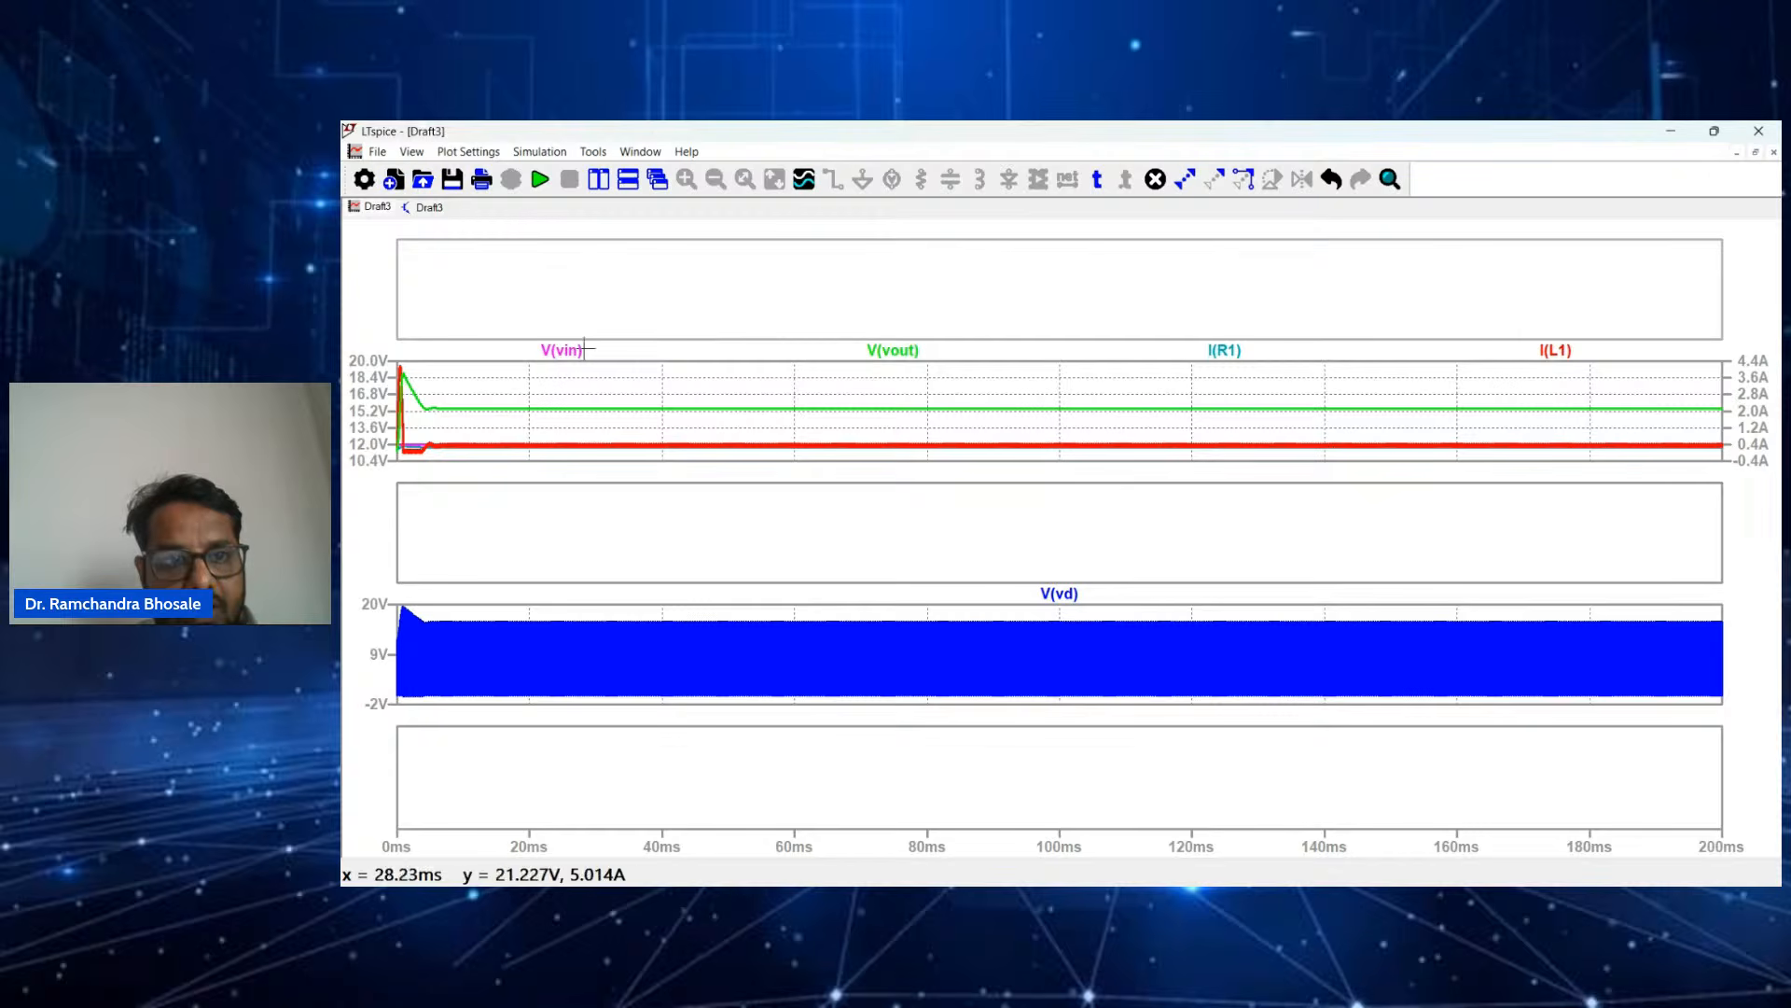
drag(572, 353, 576, 292)
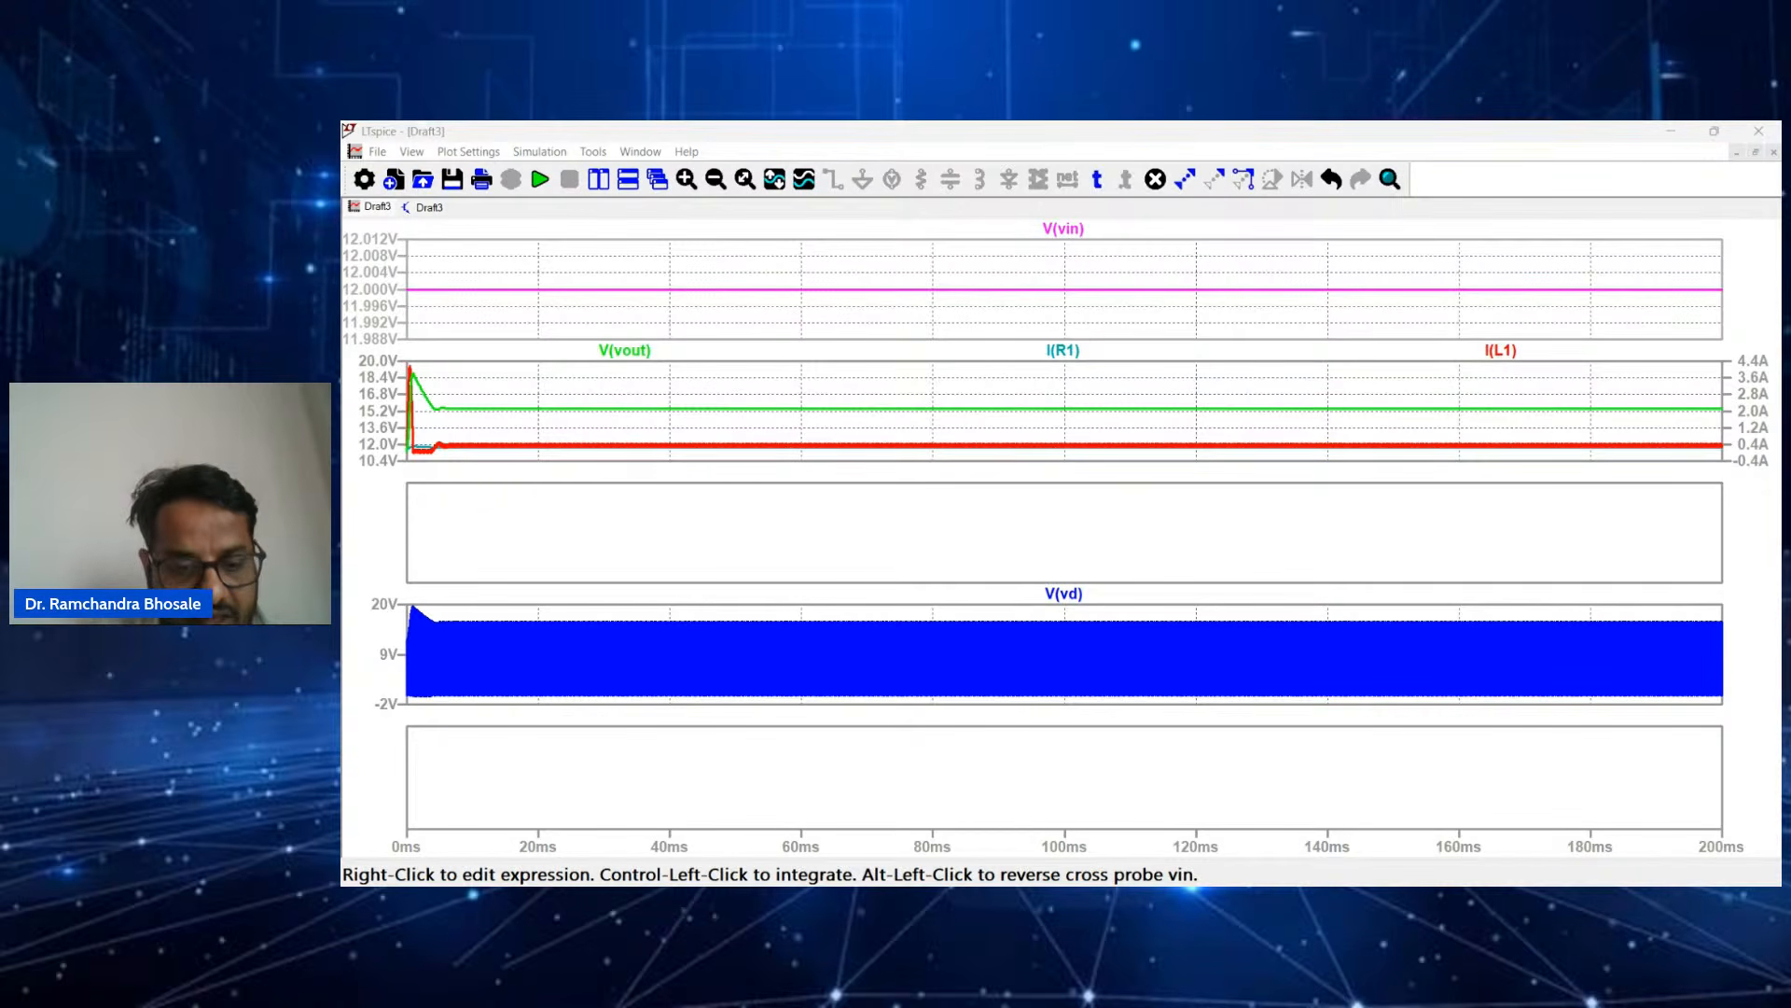
- Change the V(vin) trace to the input power V(vin)*I(L1) and zoom it to about 65.592–65.608 ms
key(Return)
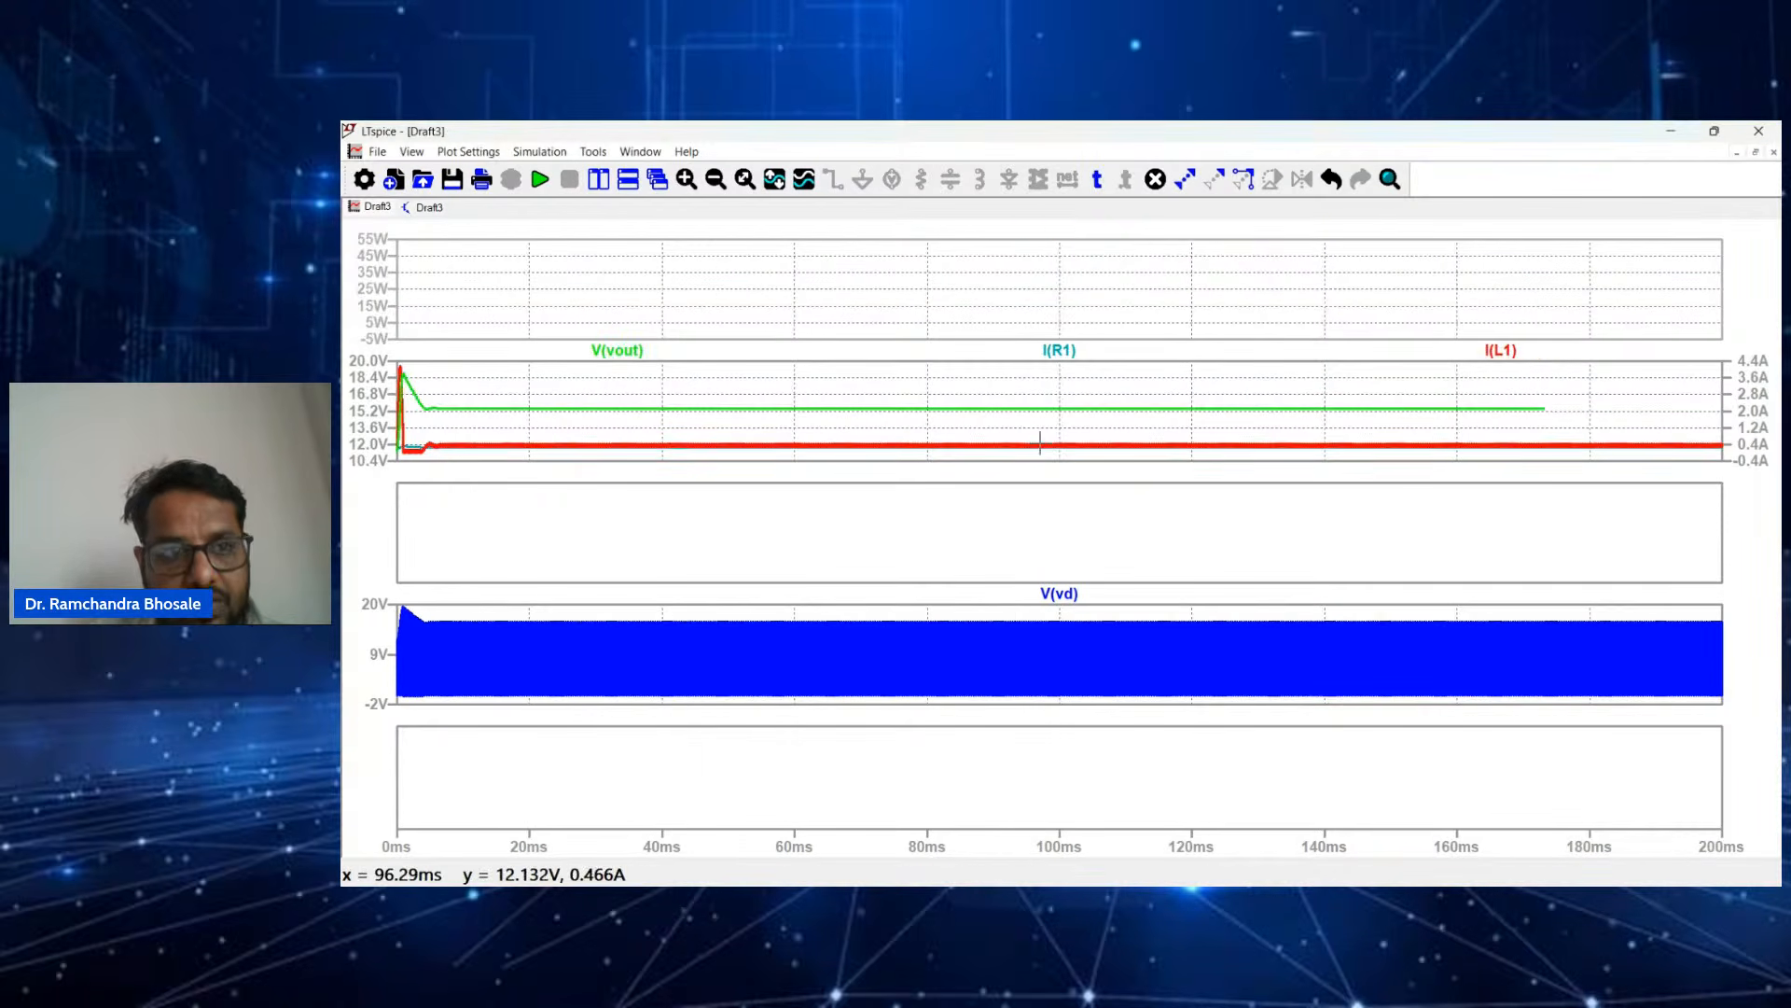
drag(793, 305, 912, 343)
mouse_move(848, 268)
mouse_down()
mouse_move(976, 293)
mouse_move(964, 339)
mouse_move(991, 351)
mouse_up()
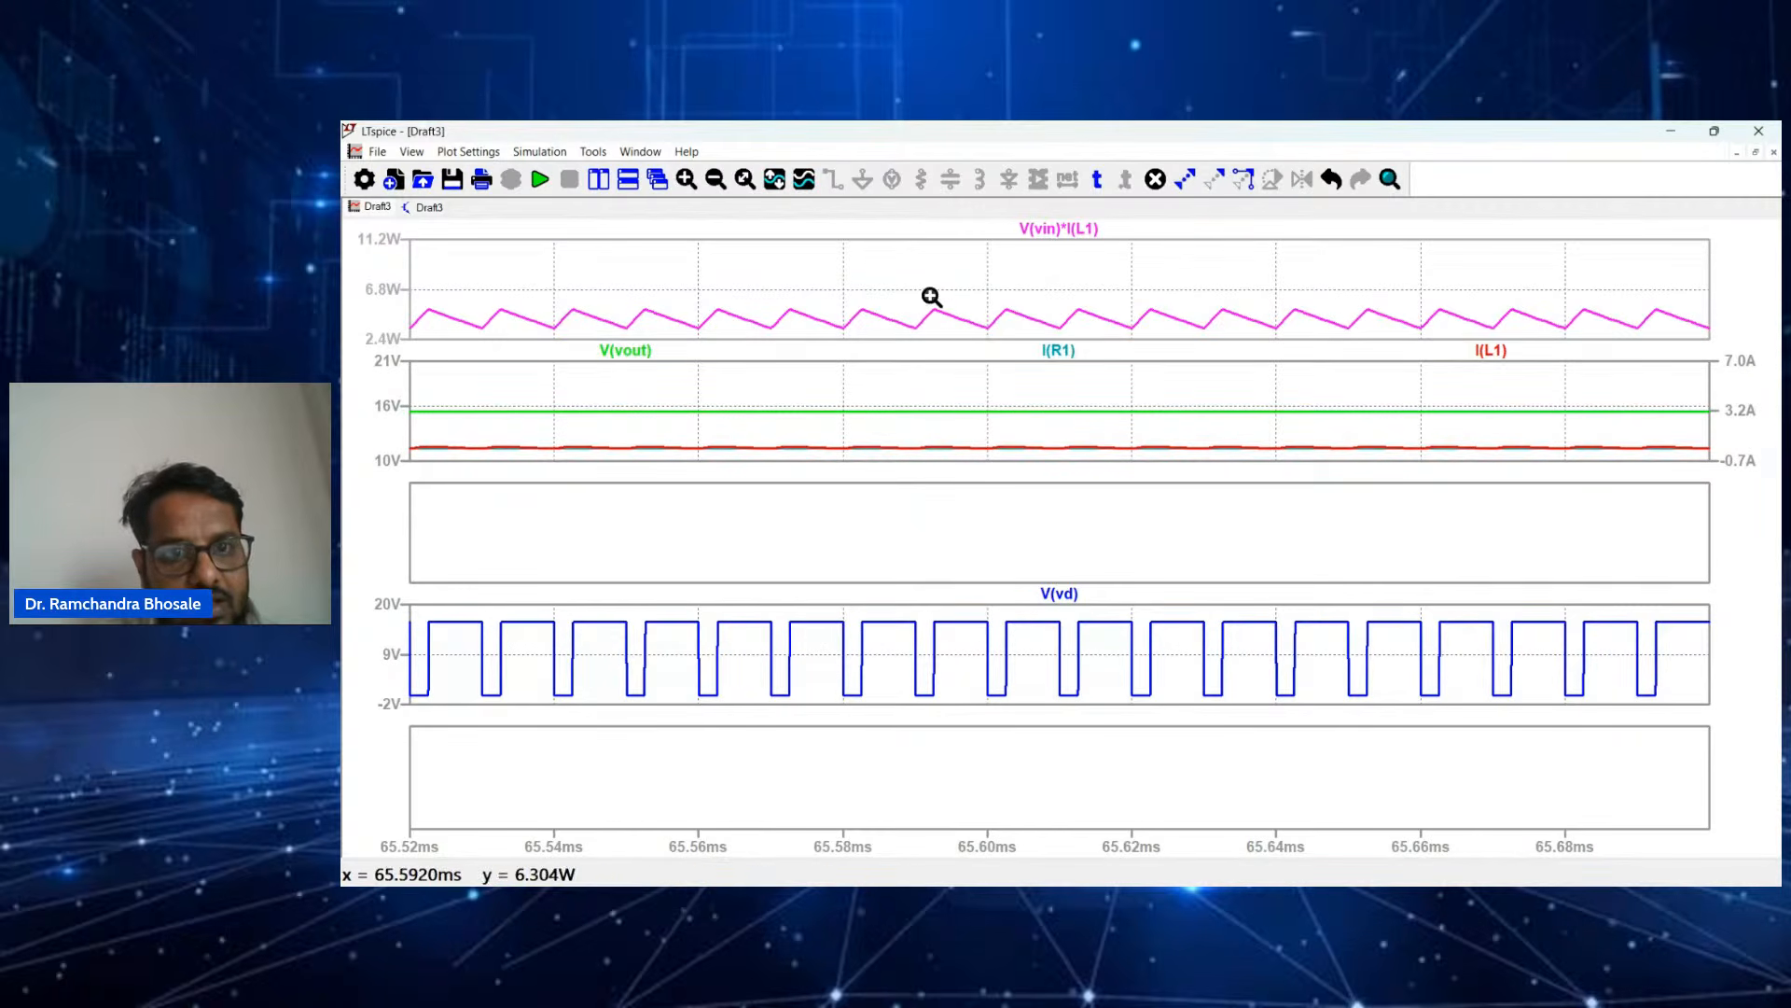
drag(929, 291, 1043, 334)
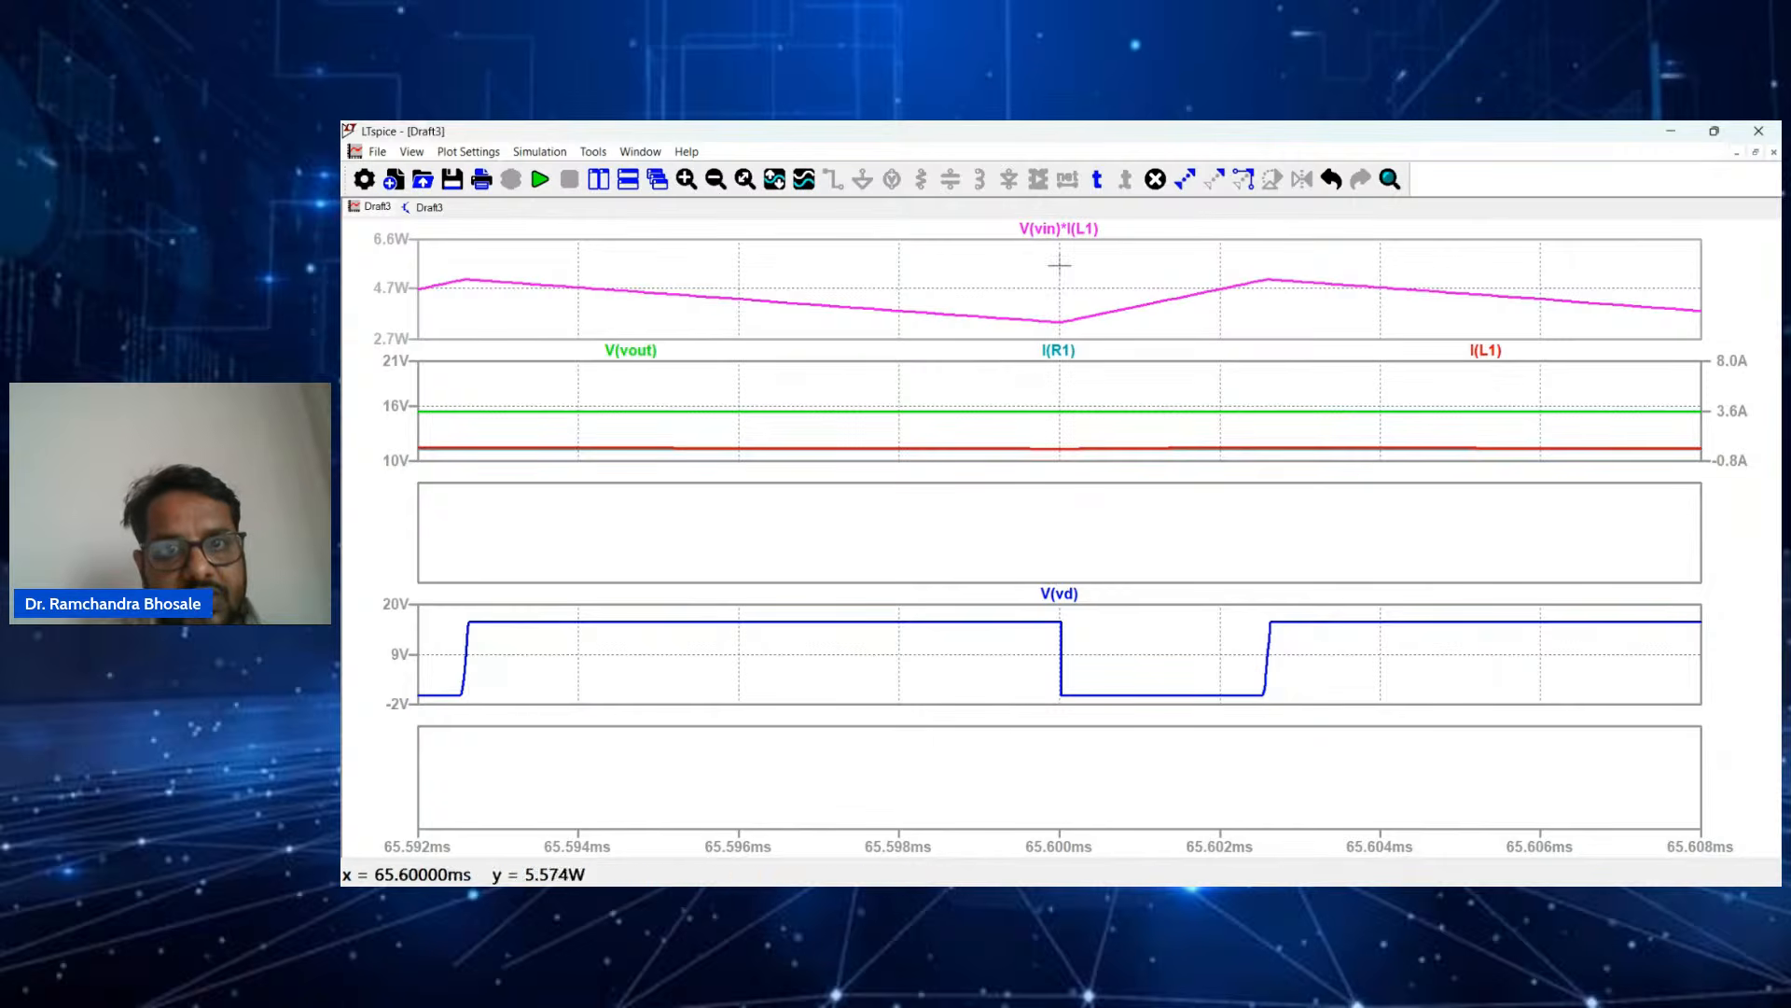
- Change the input power trace to the efficiency expression (V(vout)*I(R1))*100/(V(vin)*I(L1))
ctrl+click(1043, 233)
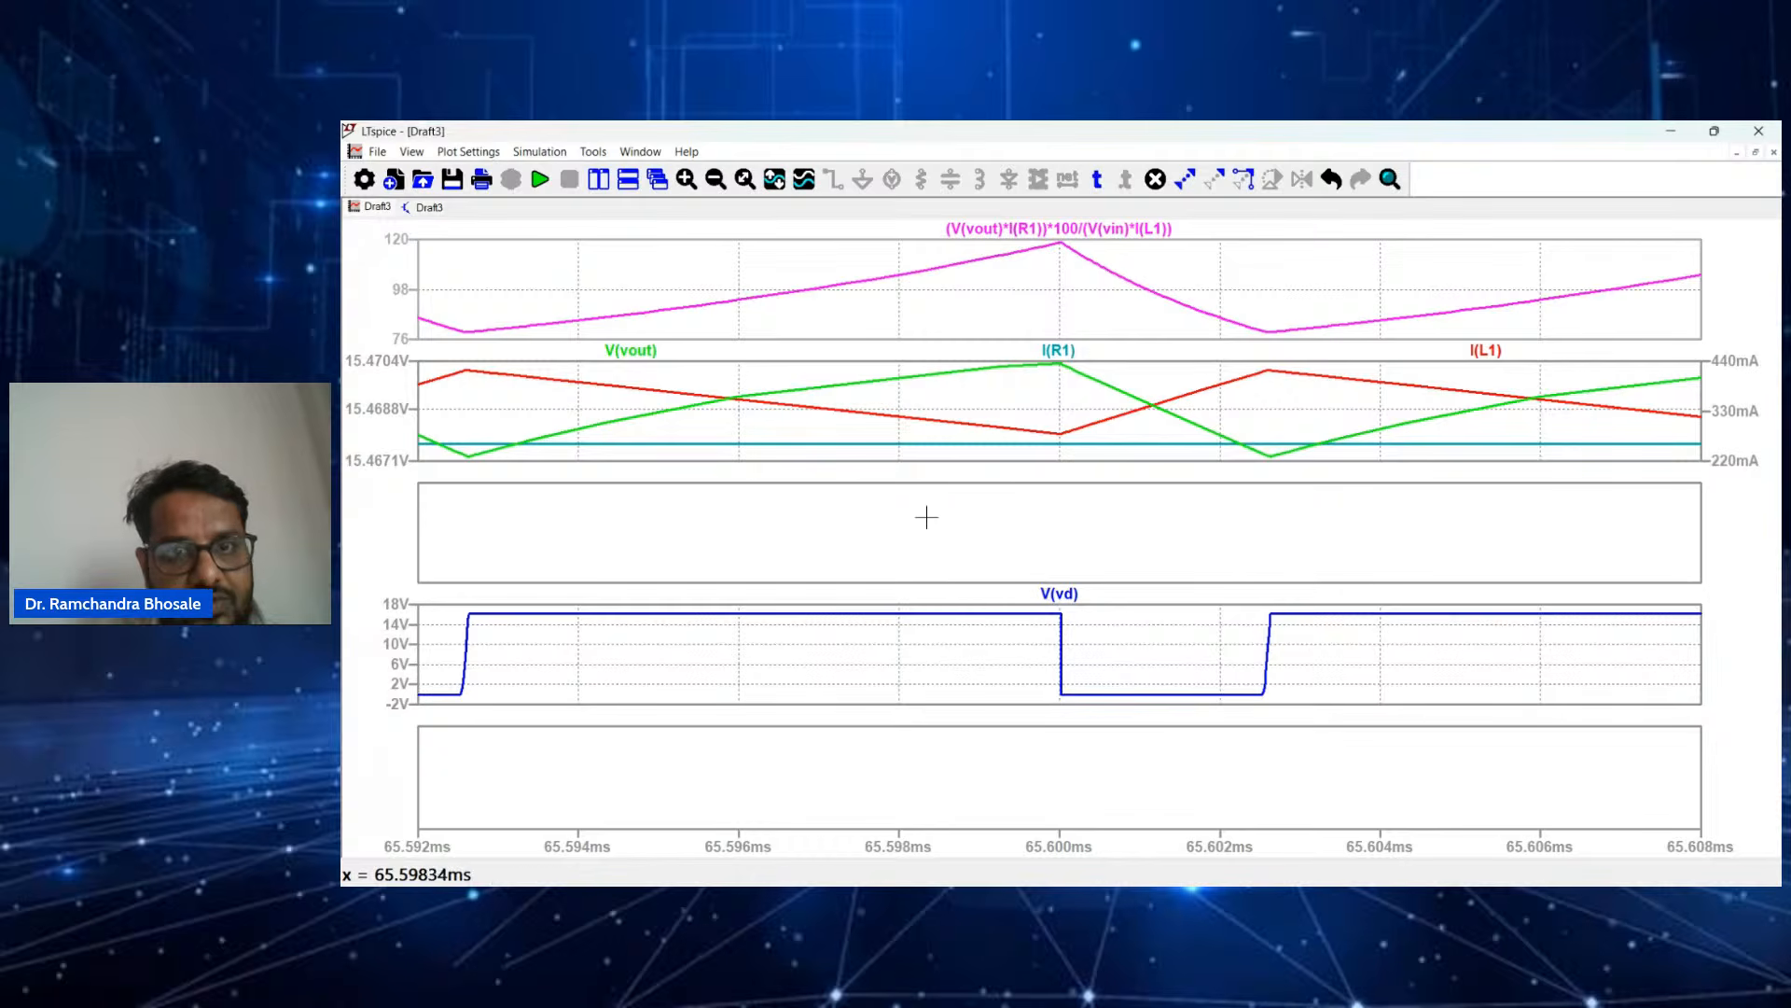
right_click(1122, 236)
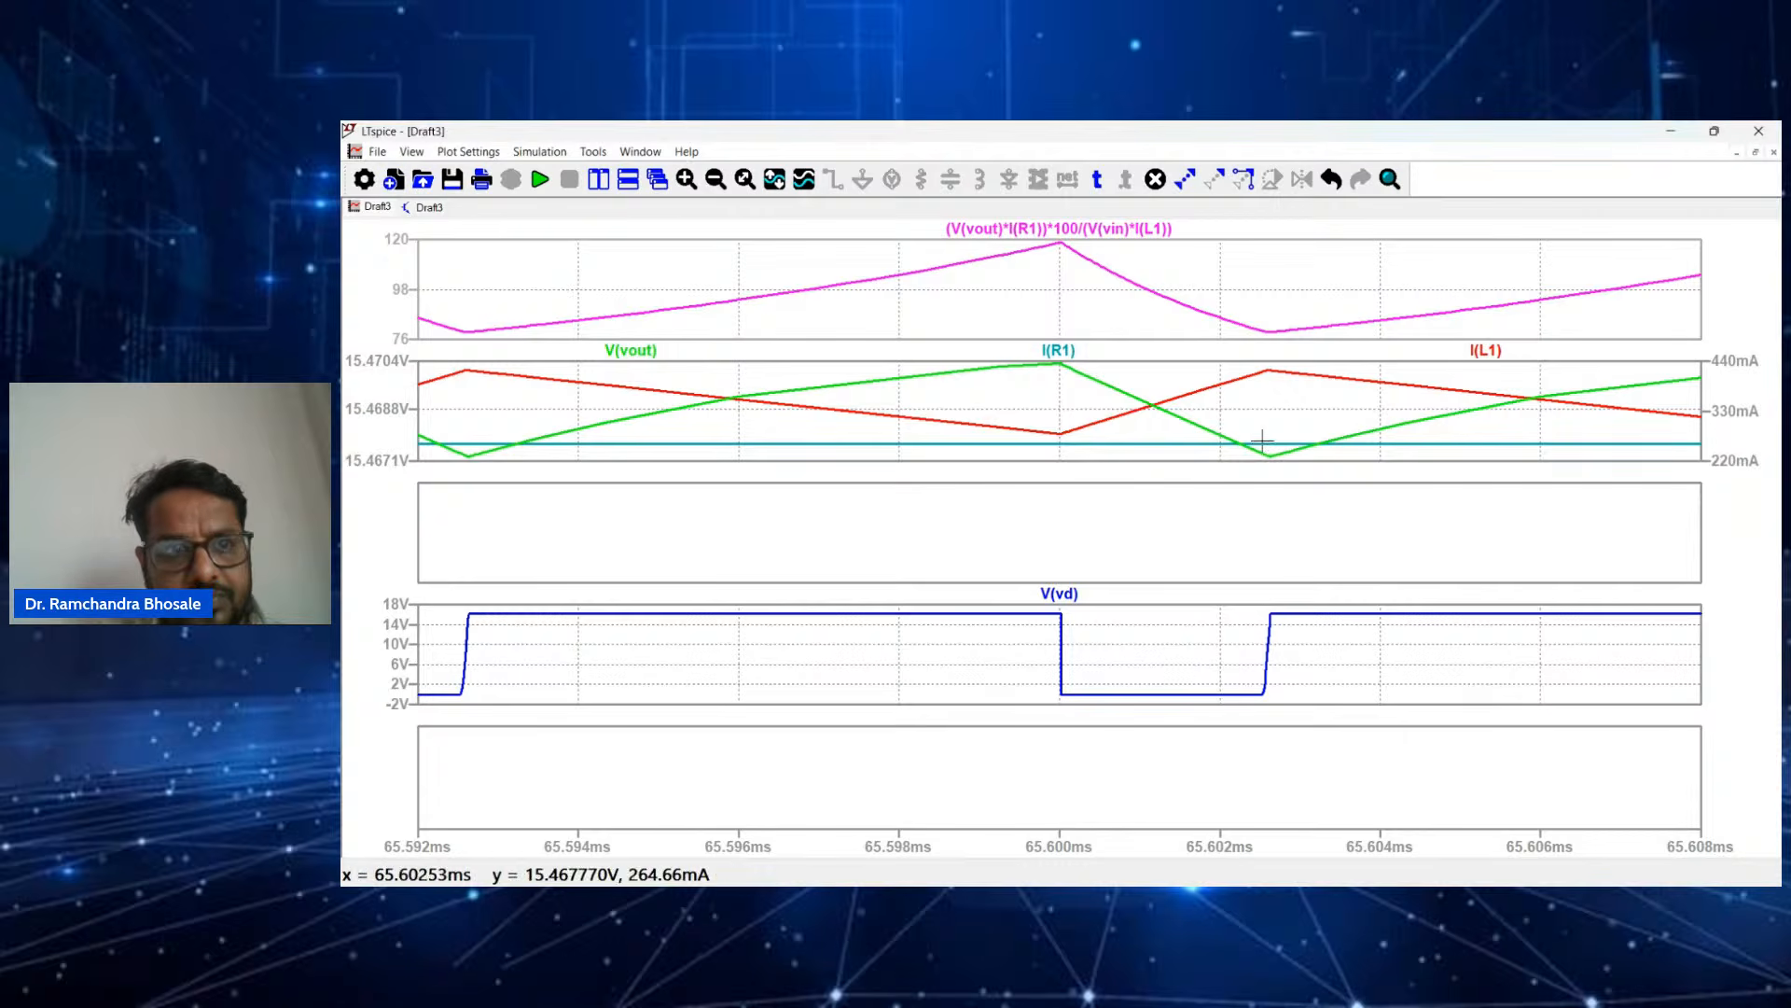
- Restore the full 200 ms time range and delete the efficiency trace
key(ctrl+e)
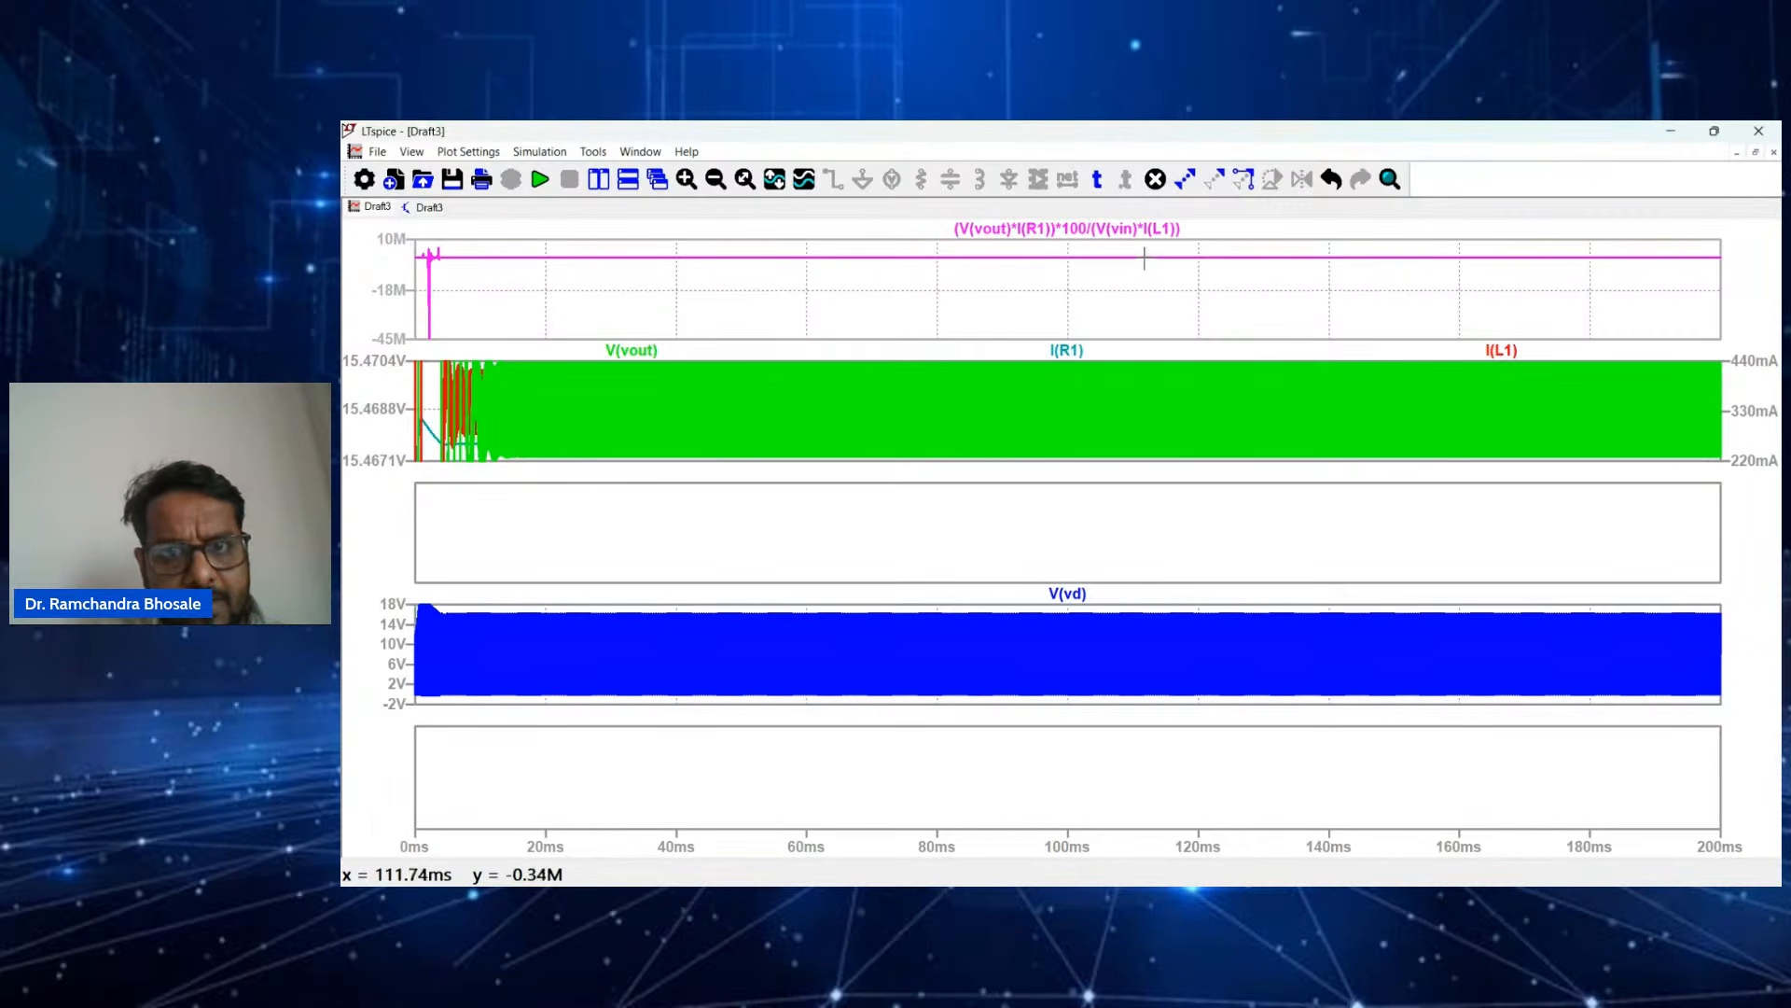
click(1147, 241)
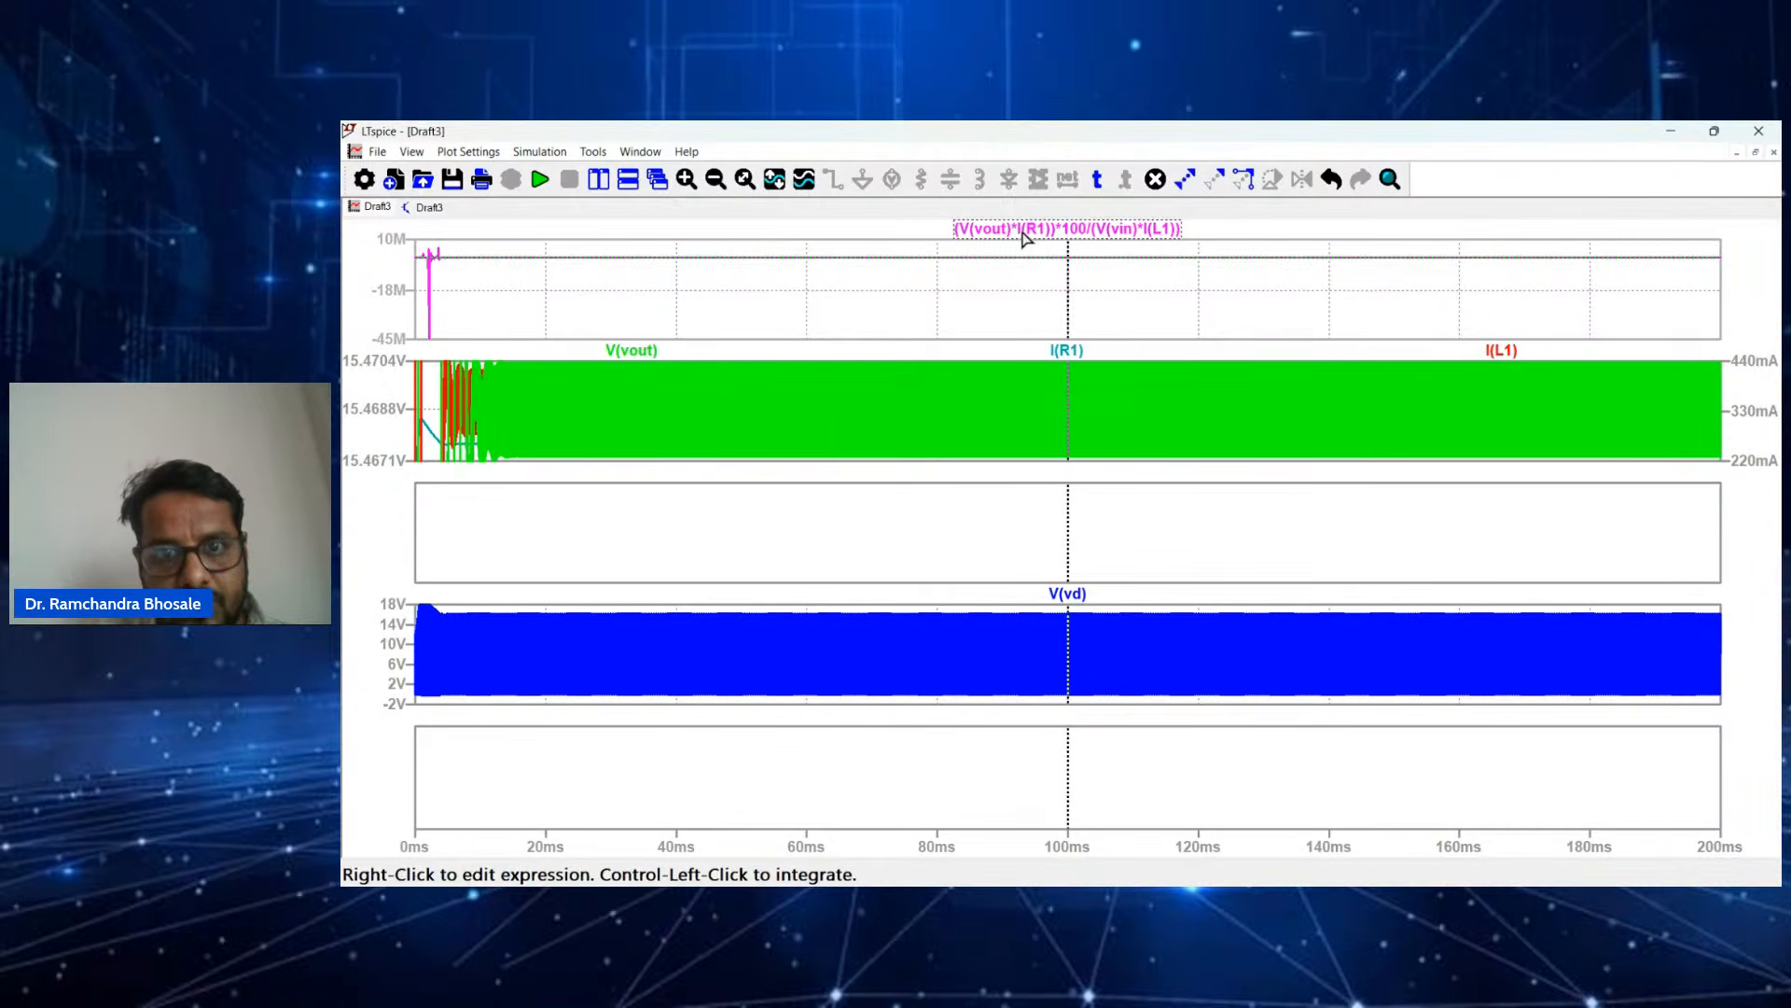
click(1127, 247)
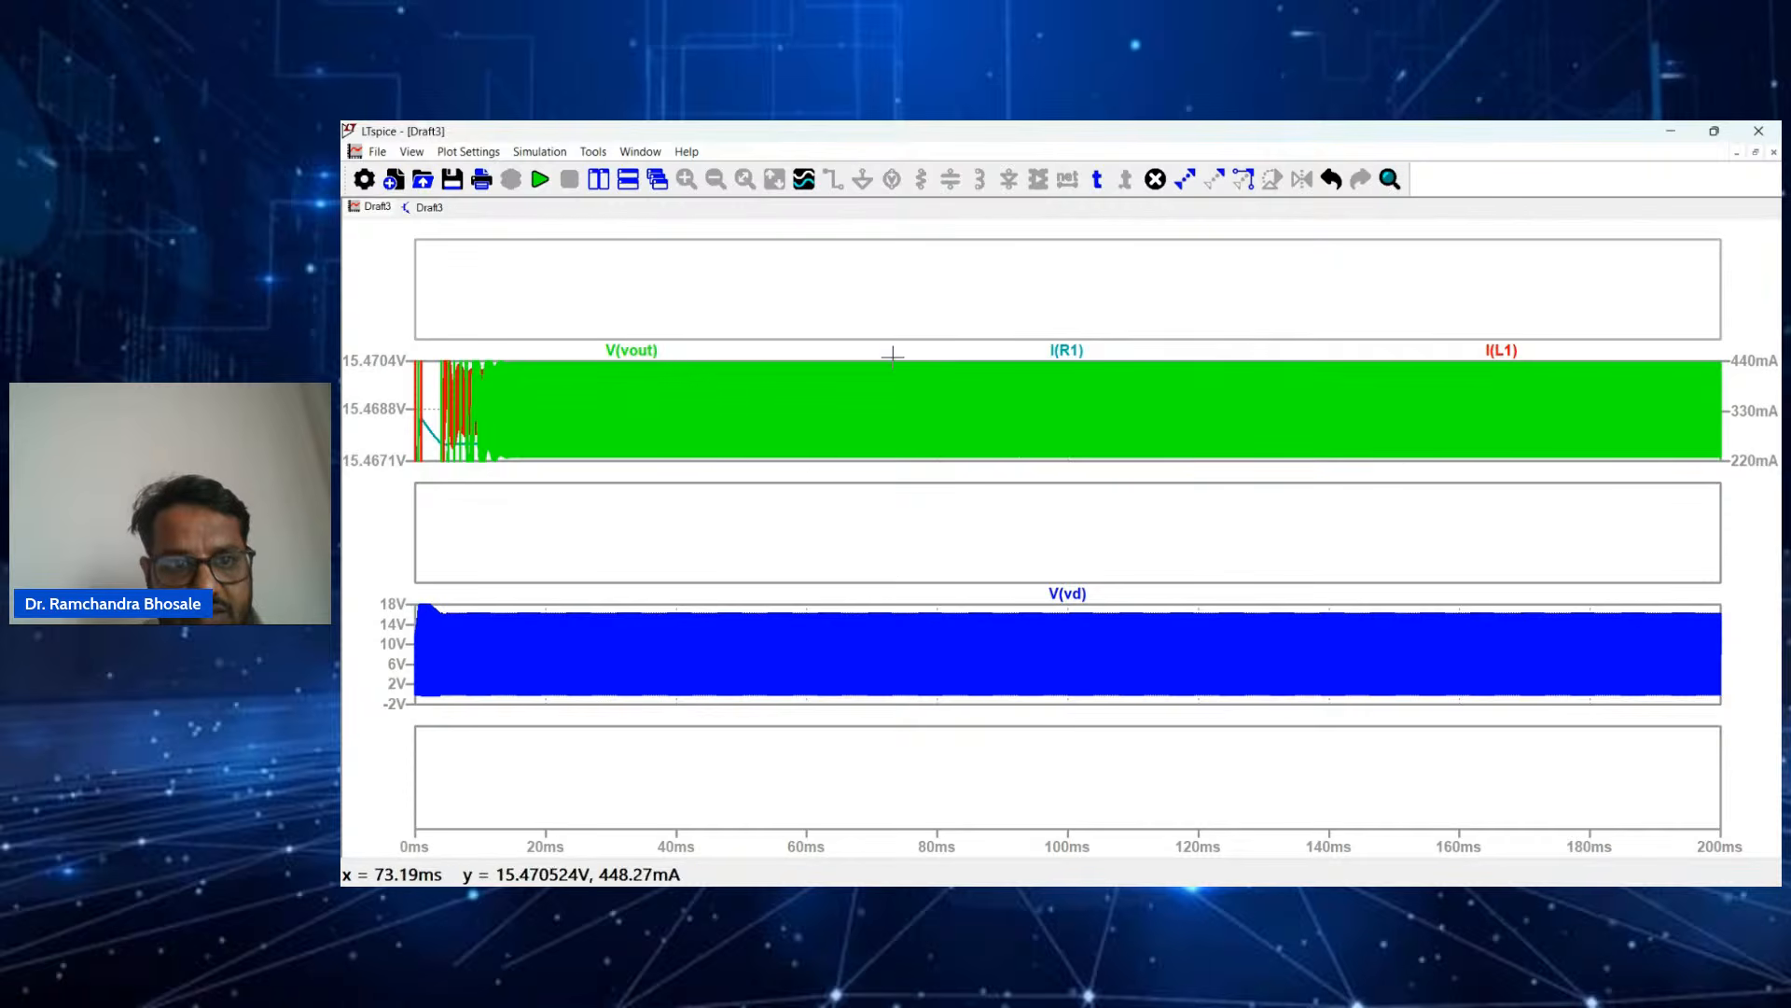
- Move the V(vout) trace into the empty pane above and zoom it to about 90.70685–90.70698 ms
drag(651, 352, 644, 299)
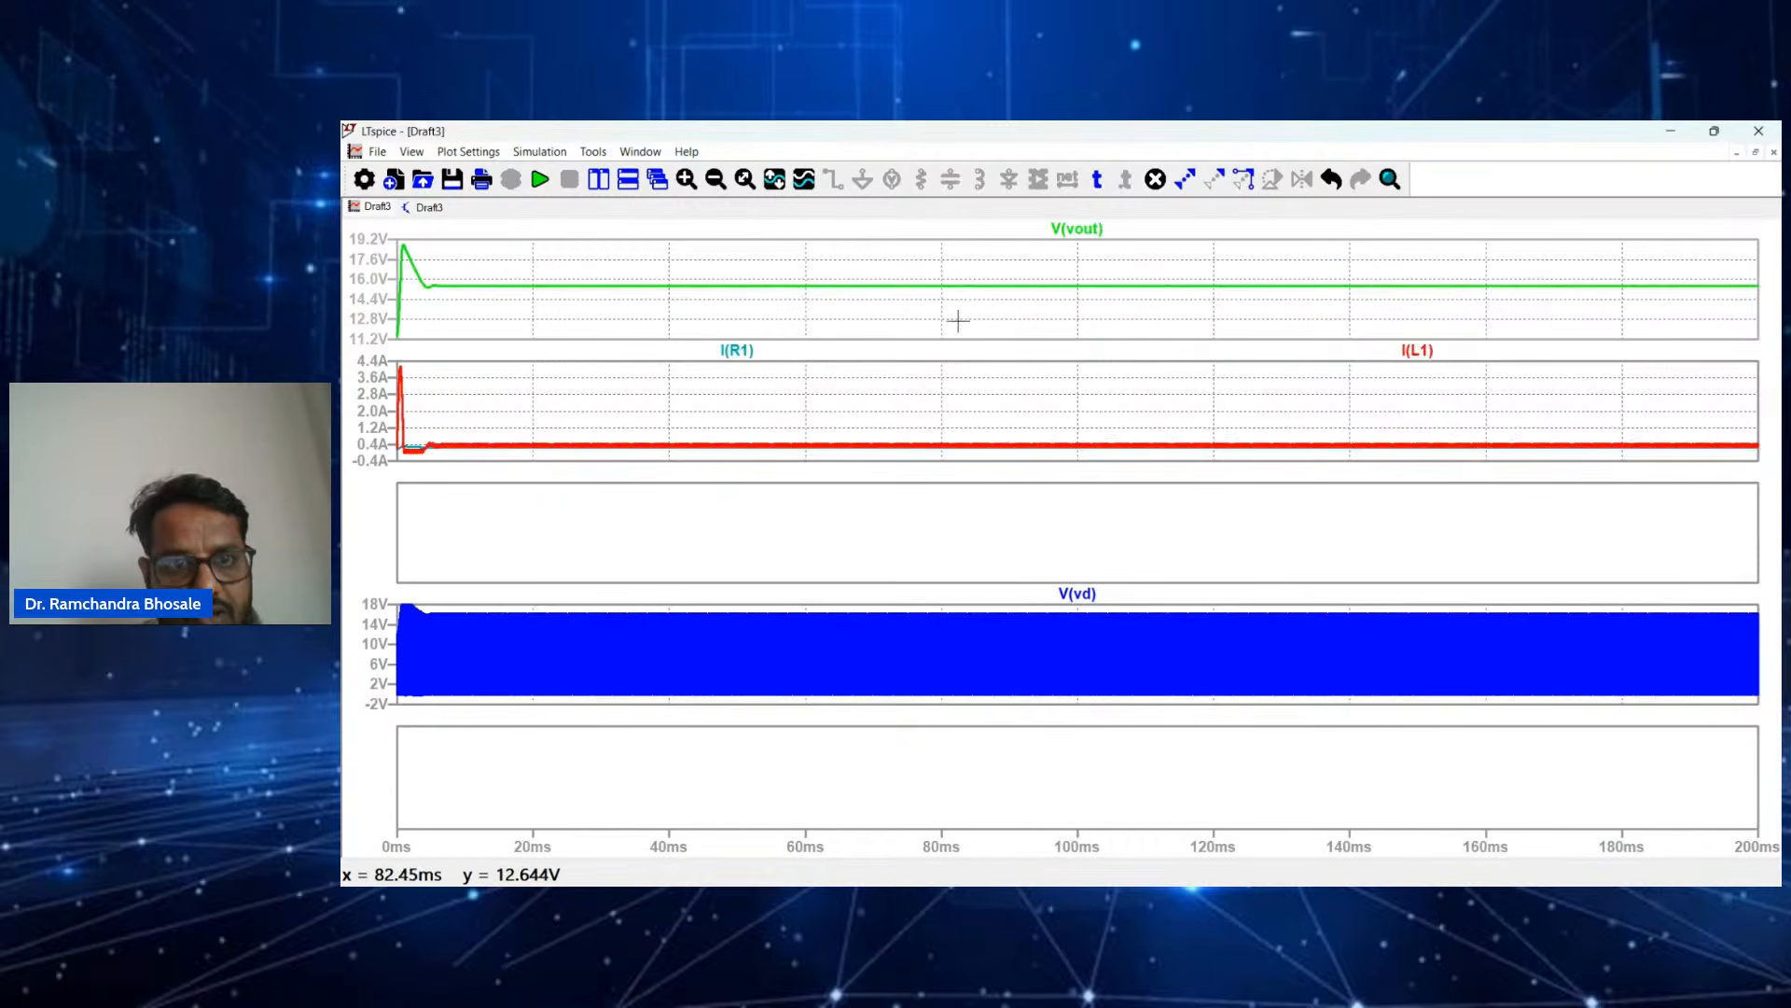
drag(955, 261, 1138, 309)
drag(1011, 276, 1153, 322)
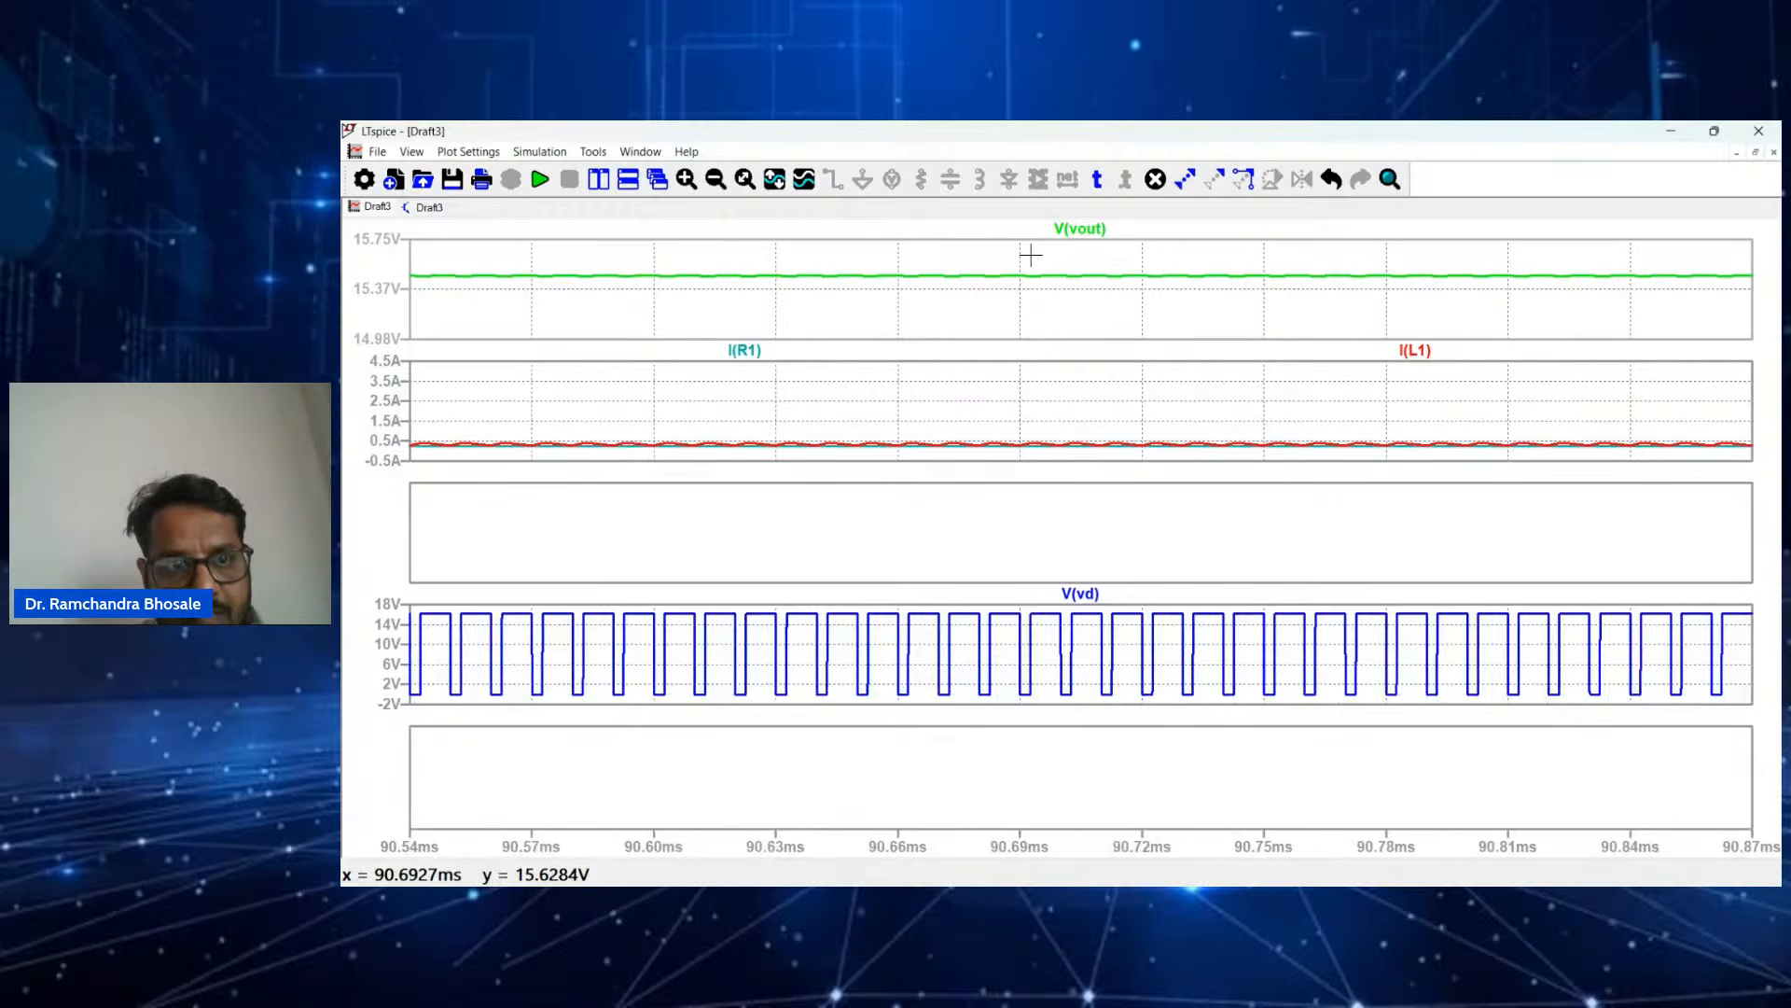
drag(1031, 248, 1147, 309)
drag(1054, 274, 1125, 311)
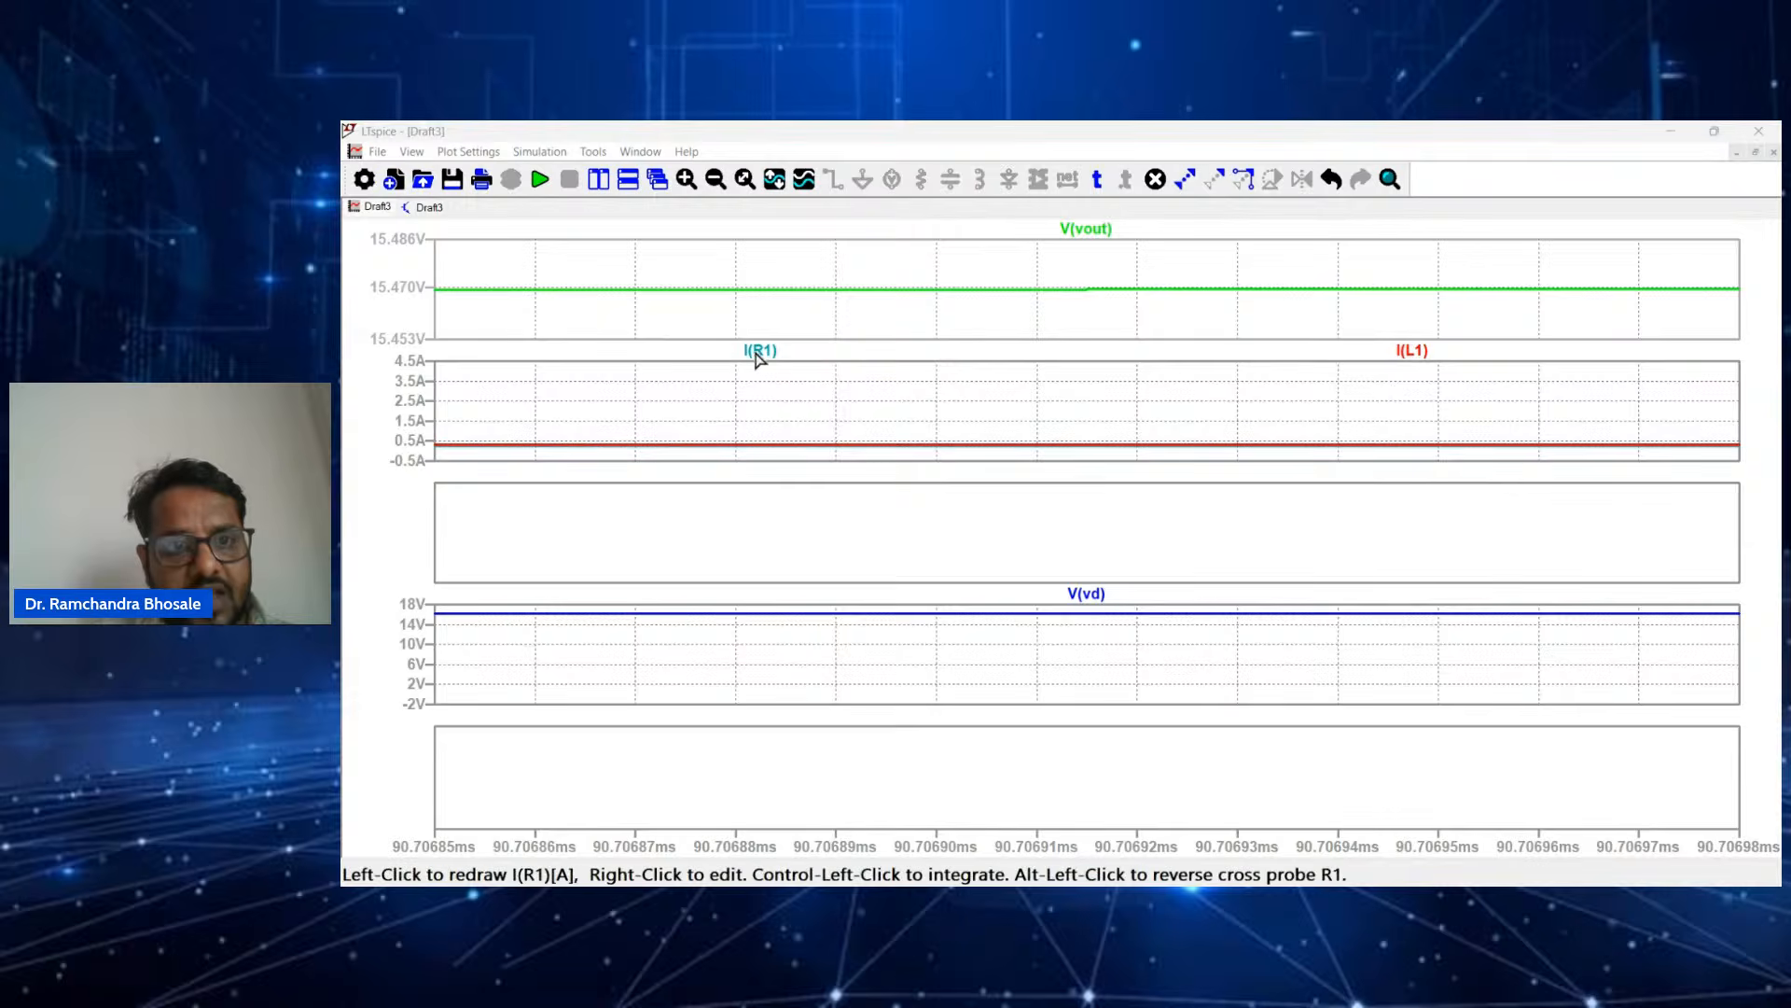
- Add a plot pane above V(vout) and move the I(R1) trace into it
drag(759, 352, 752, 246)
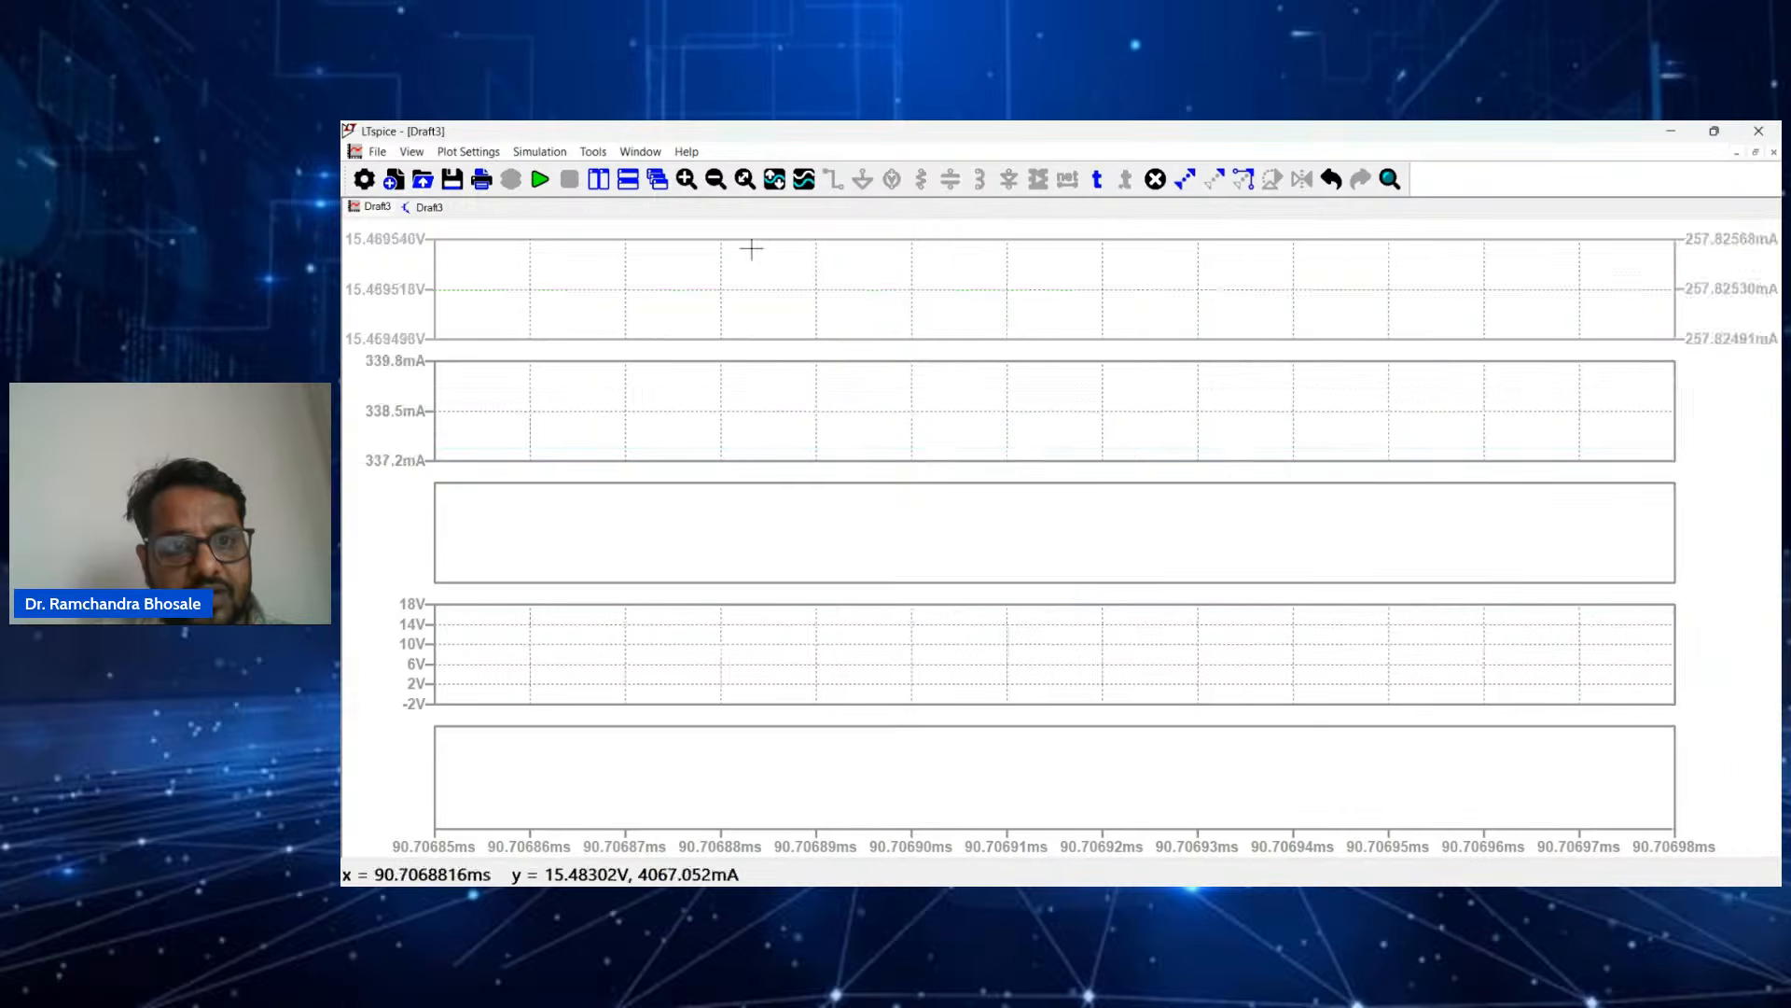
right_click(1166, 261)
click(1253, 461)
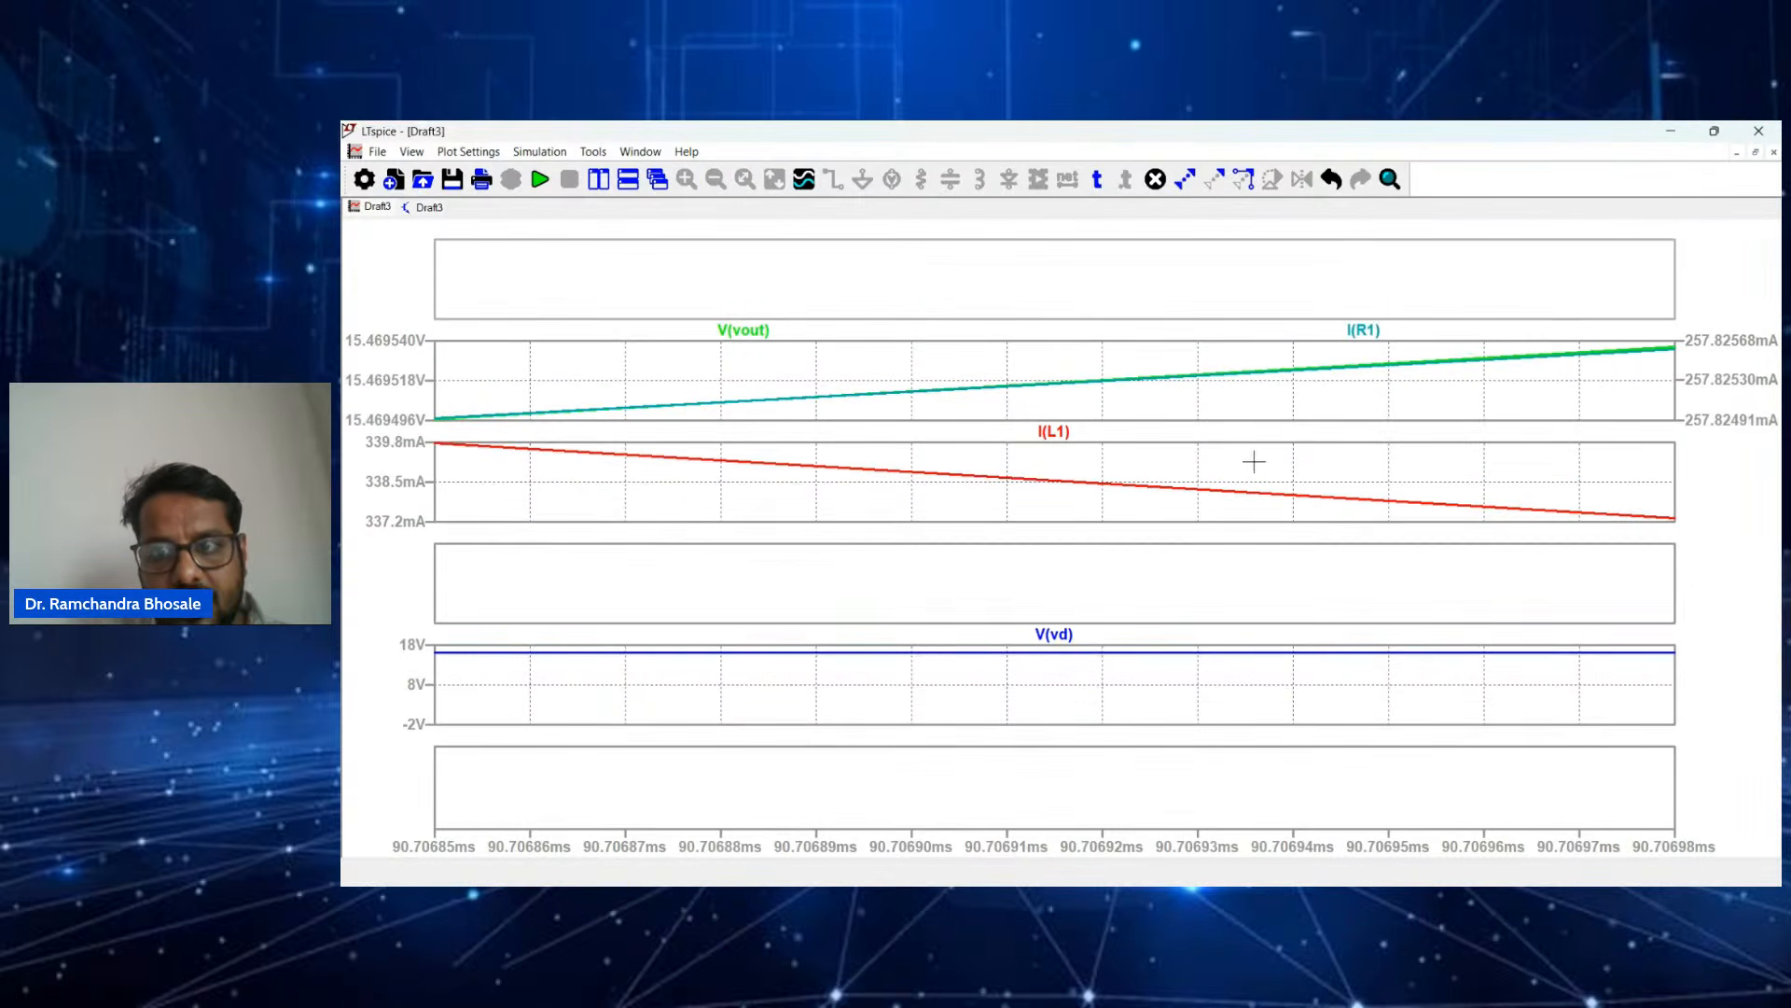
drag(1360, 331, 1334, 288)
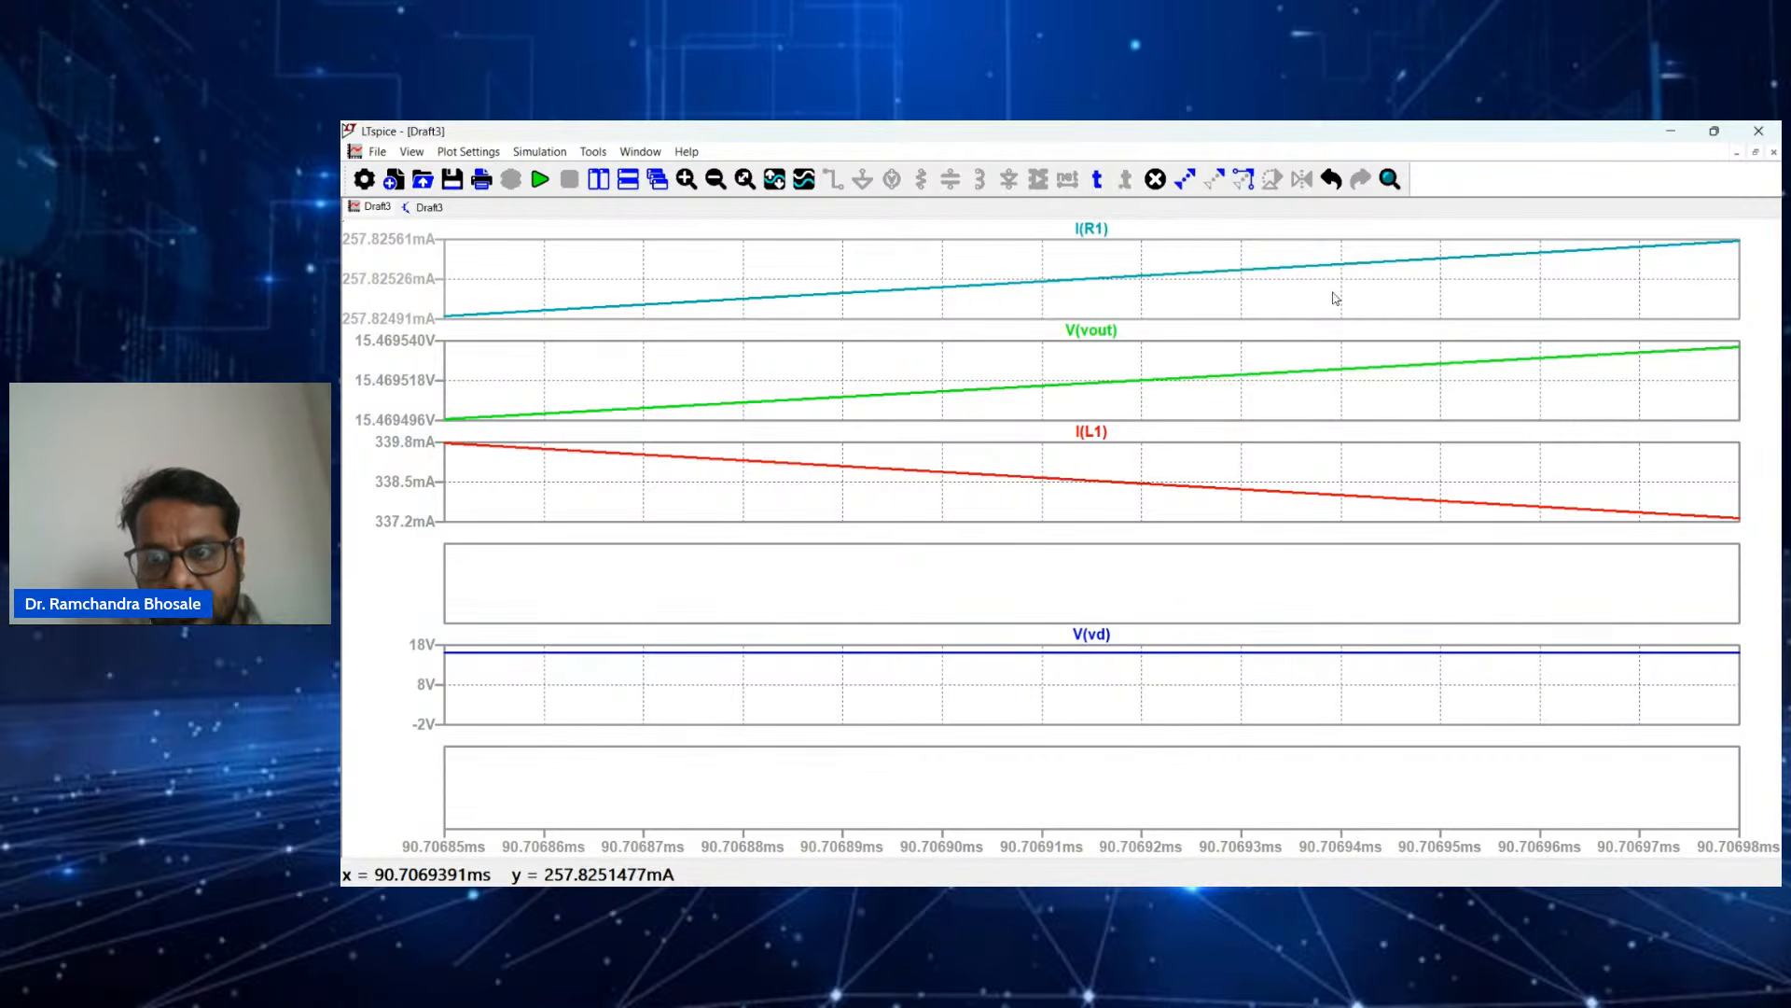
- Zoom the I(R1) waveform from the full time range to about 102.4713–102.4749 ms
key(ctrl+e)
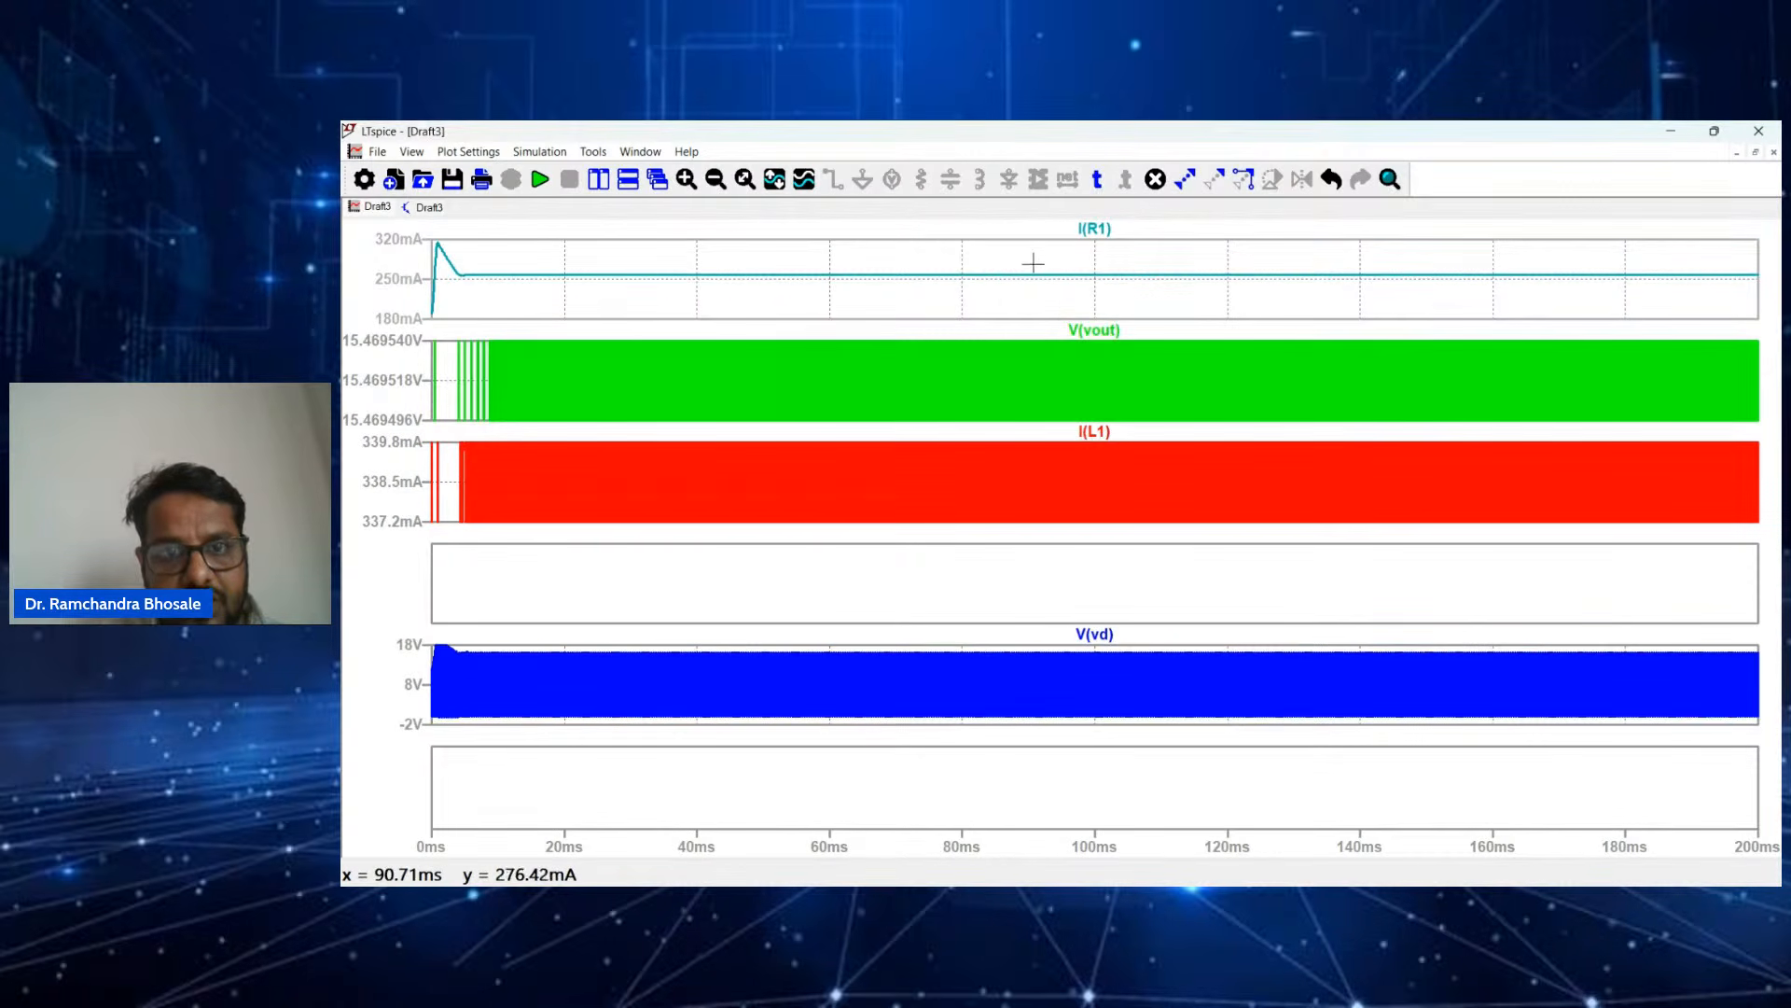
drag(1033, 263, 1182, 291)
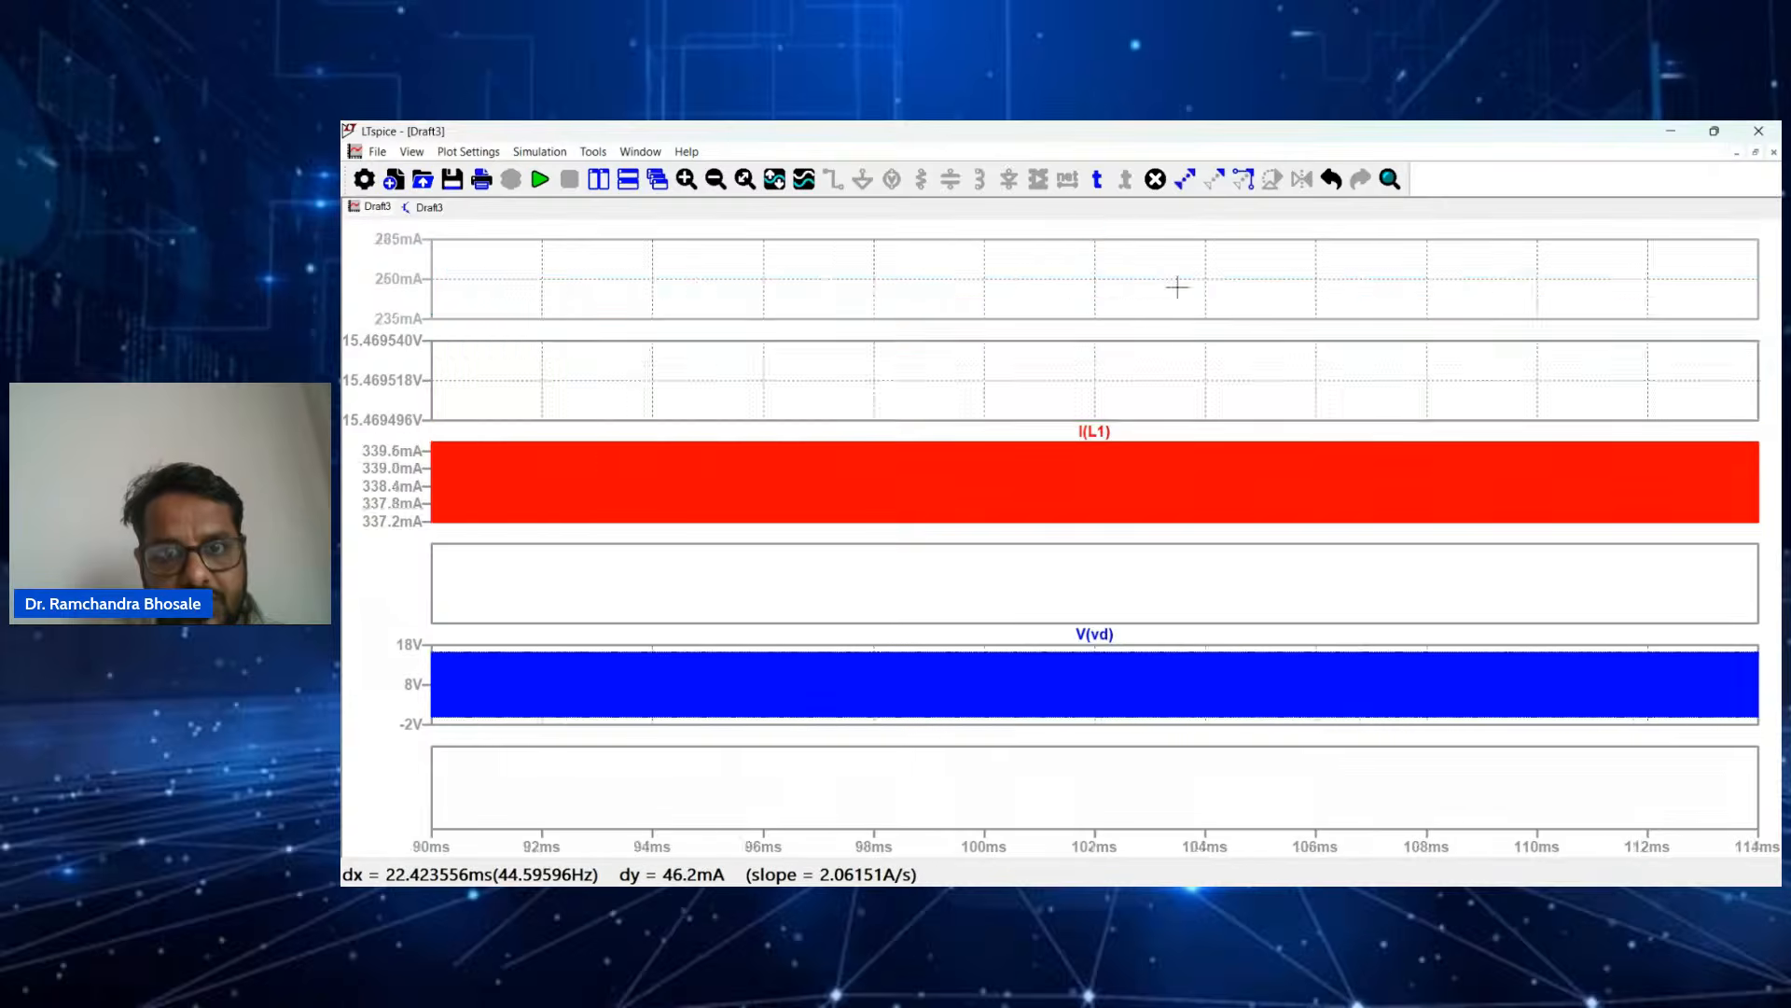
drag(1028, 265, 1194, 293)
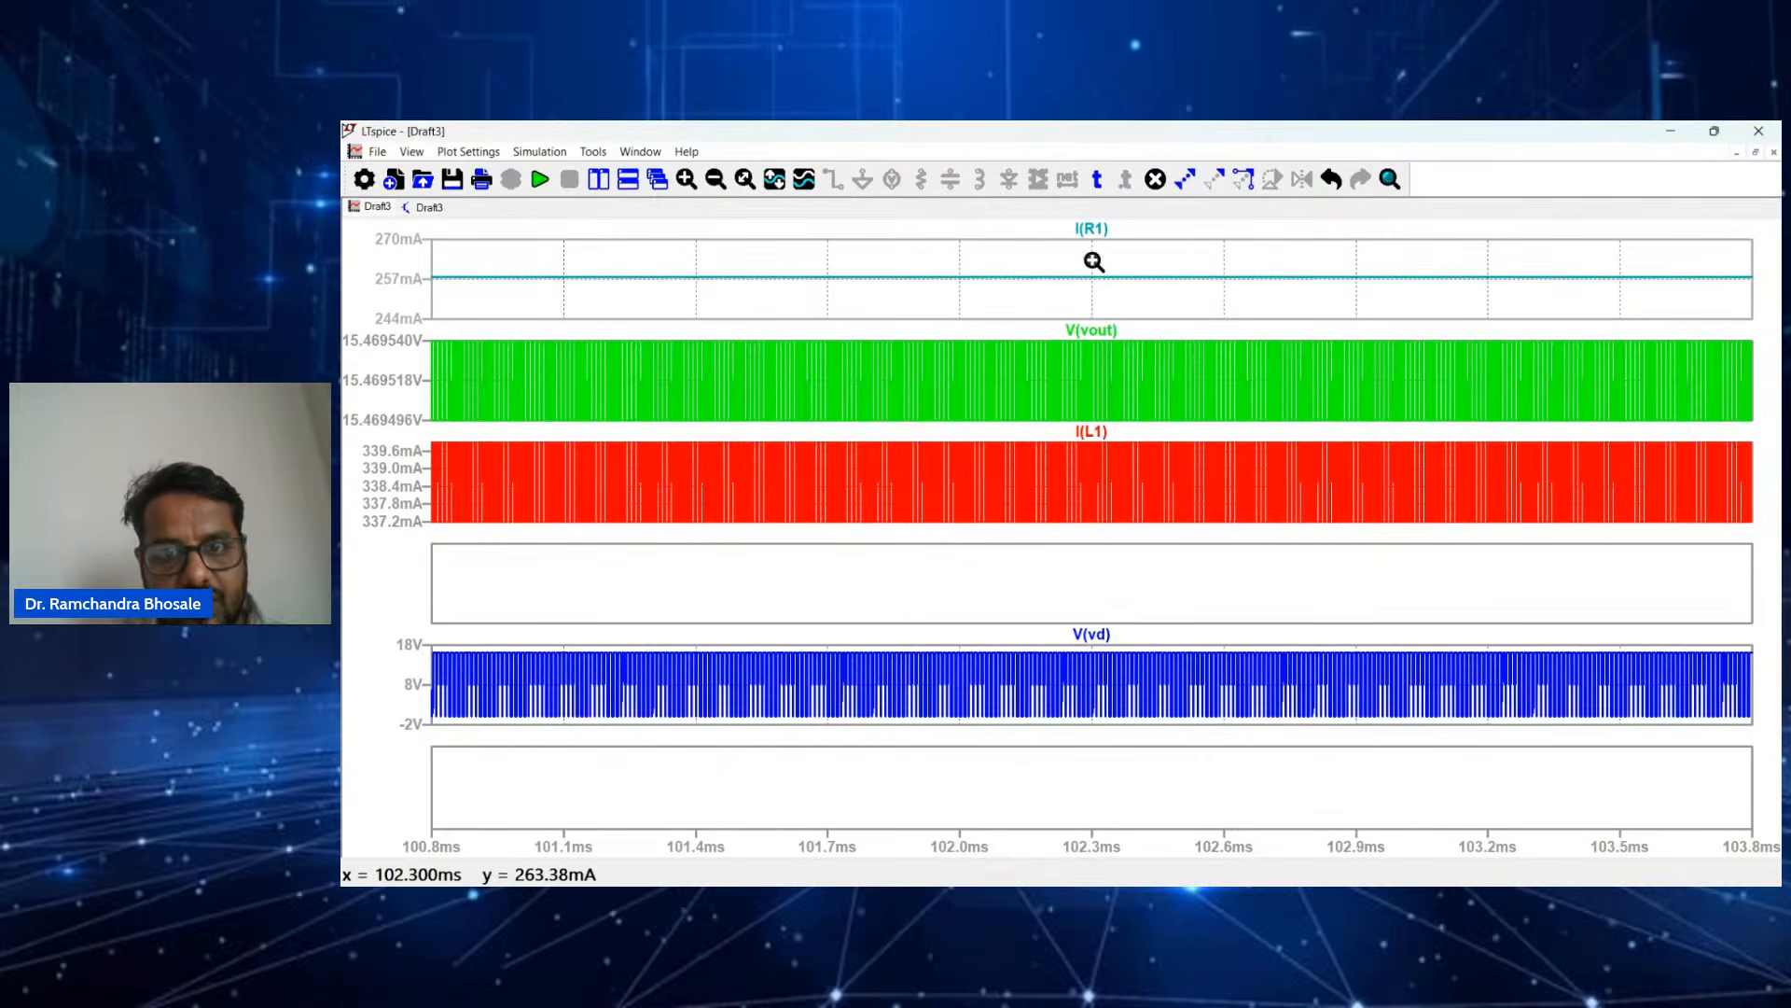
drag(1094, 262, 1228, 288)
drag(1111, 271, 1227, 292)
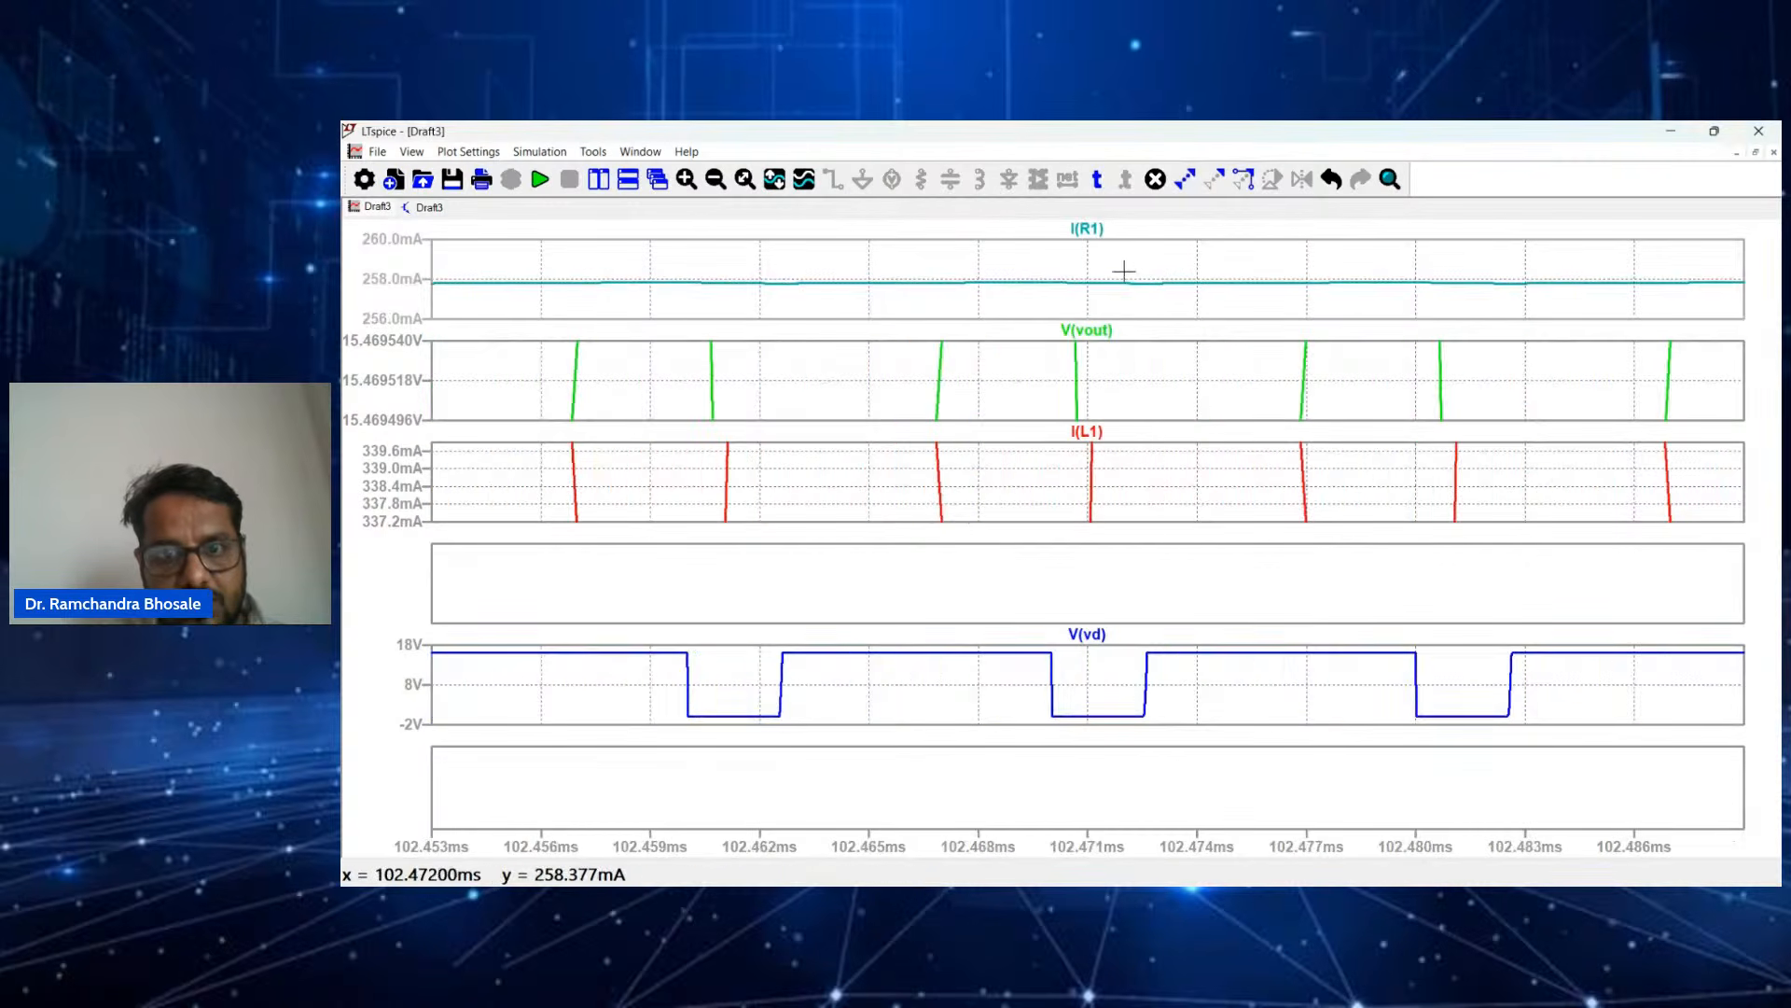
drag(1113, 266, 1227, 296)
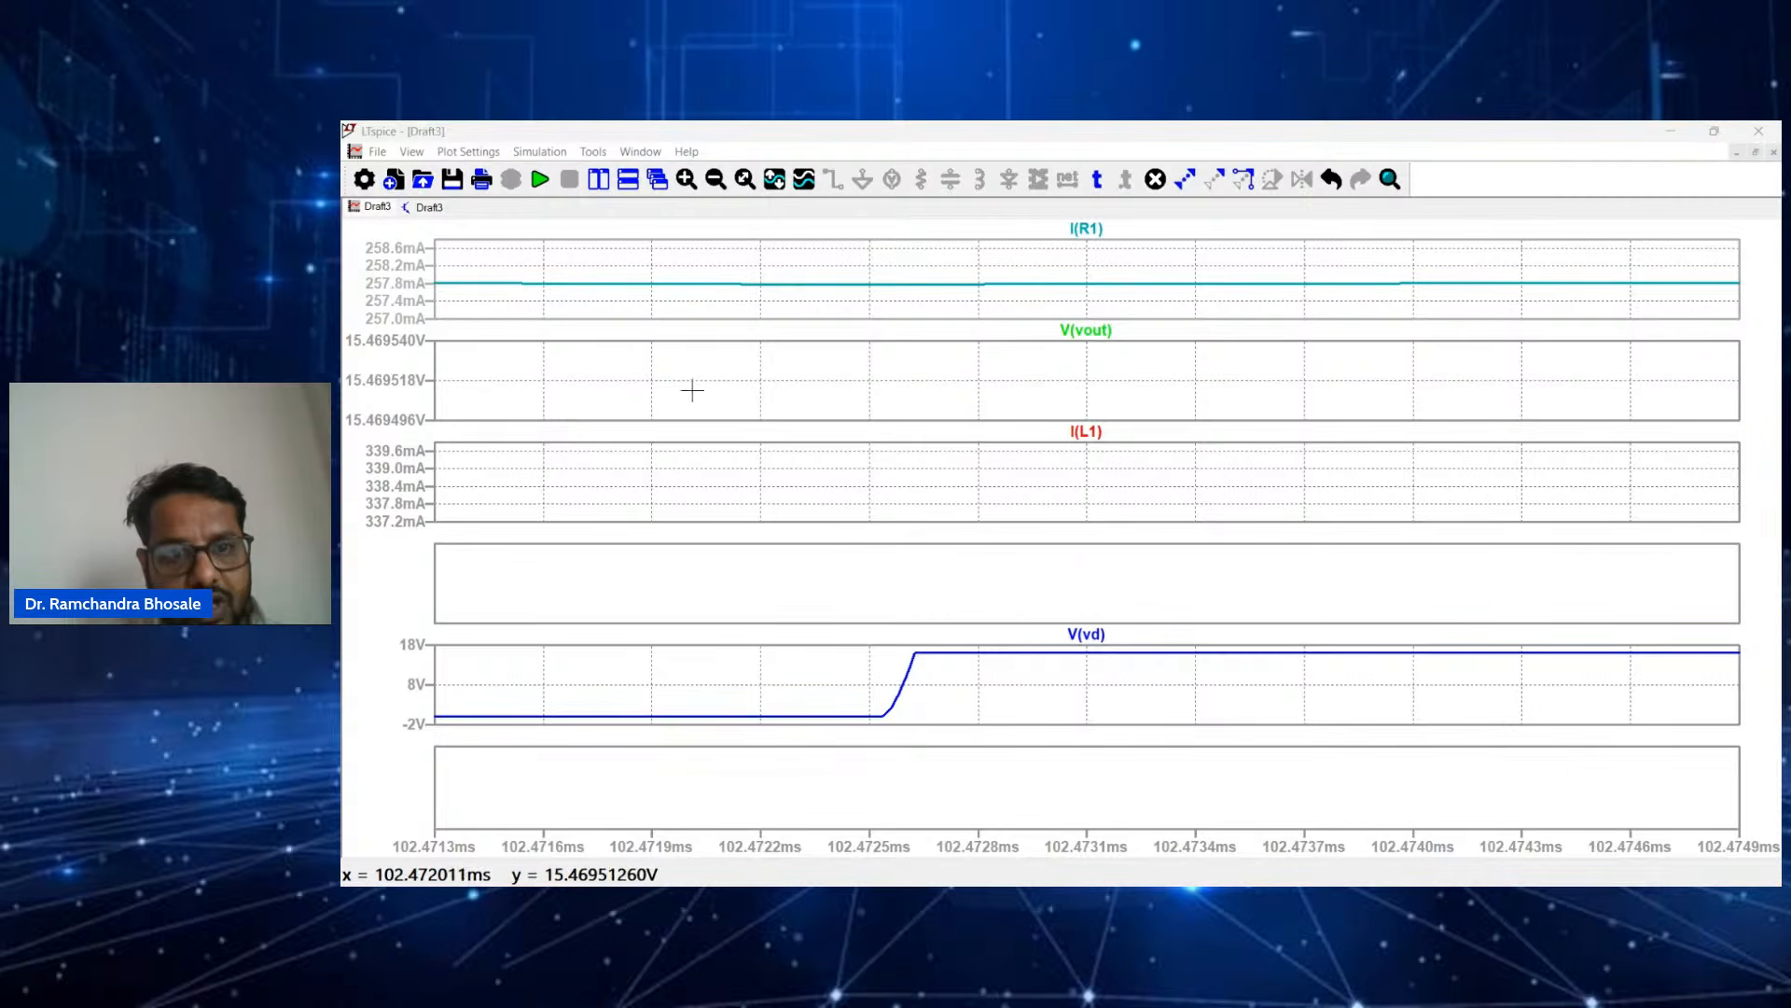
- Restore the full 200 ms range and autorange the vertical scales of the V(vout) and I(L1) panes
click(724, 414)
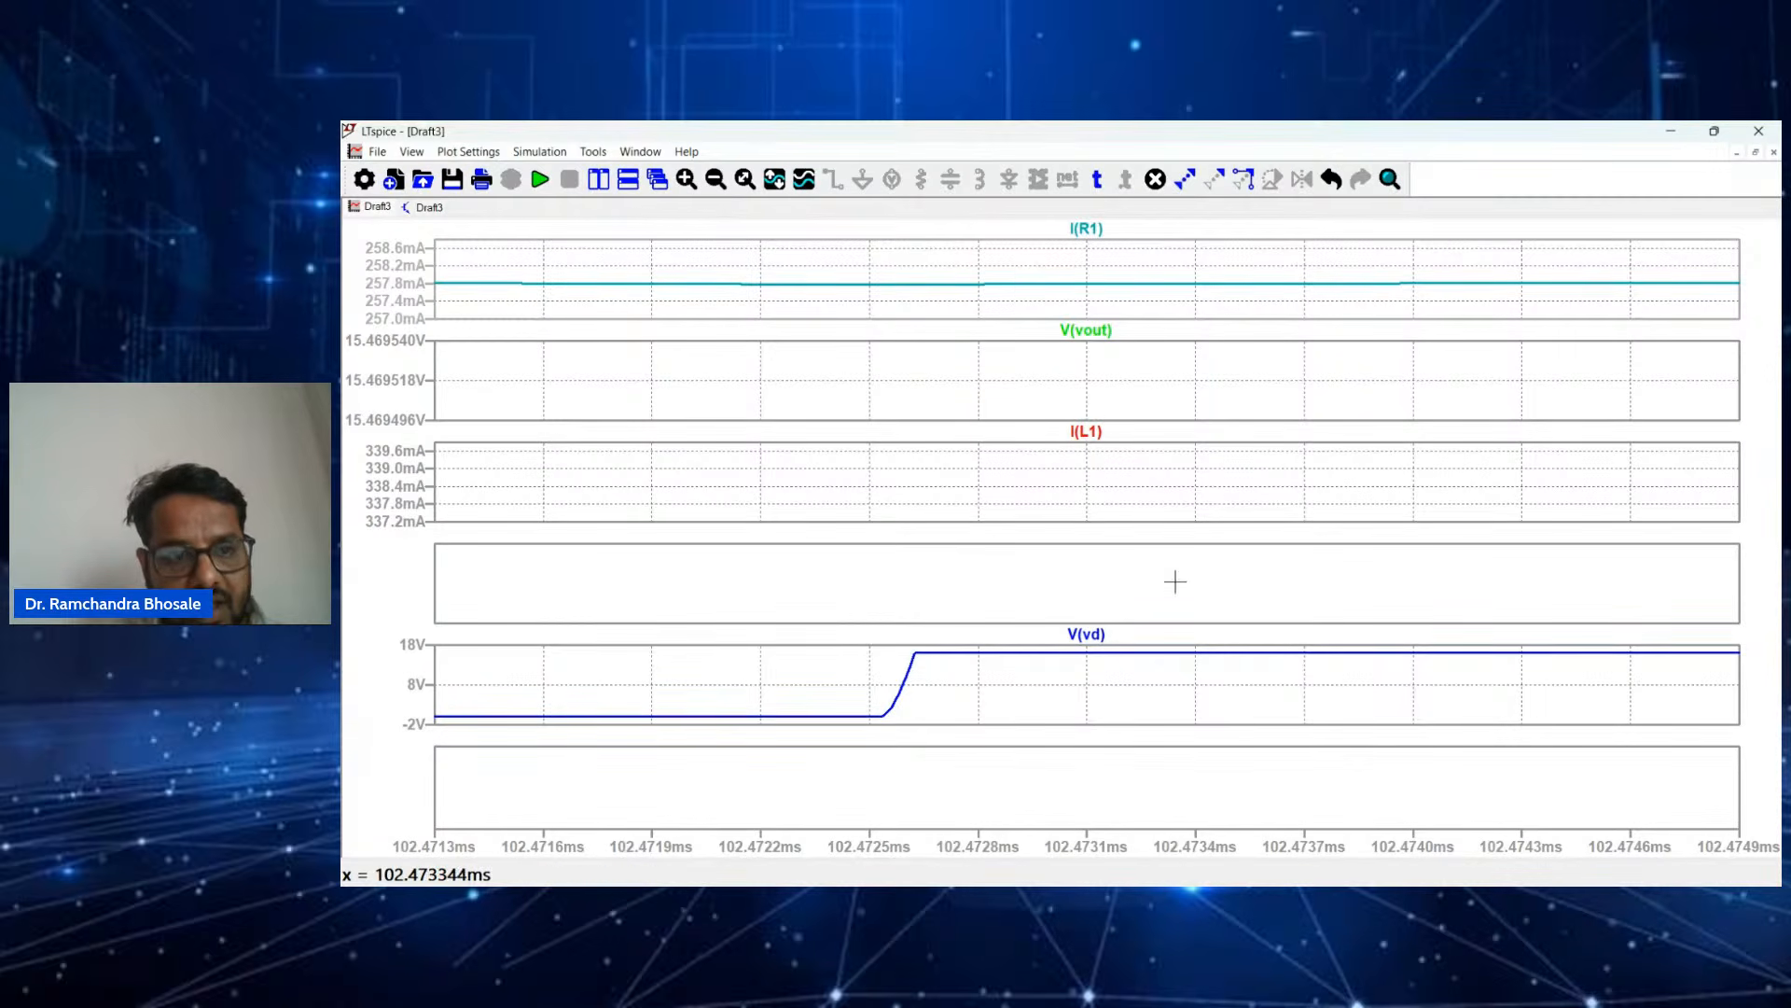
right_click(1011, 385)
click(1072, 347)
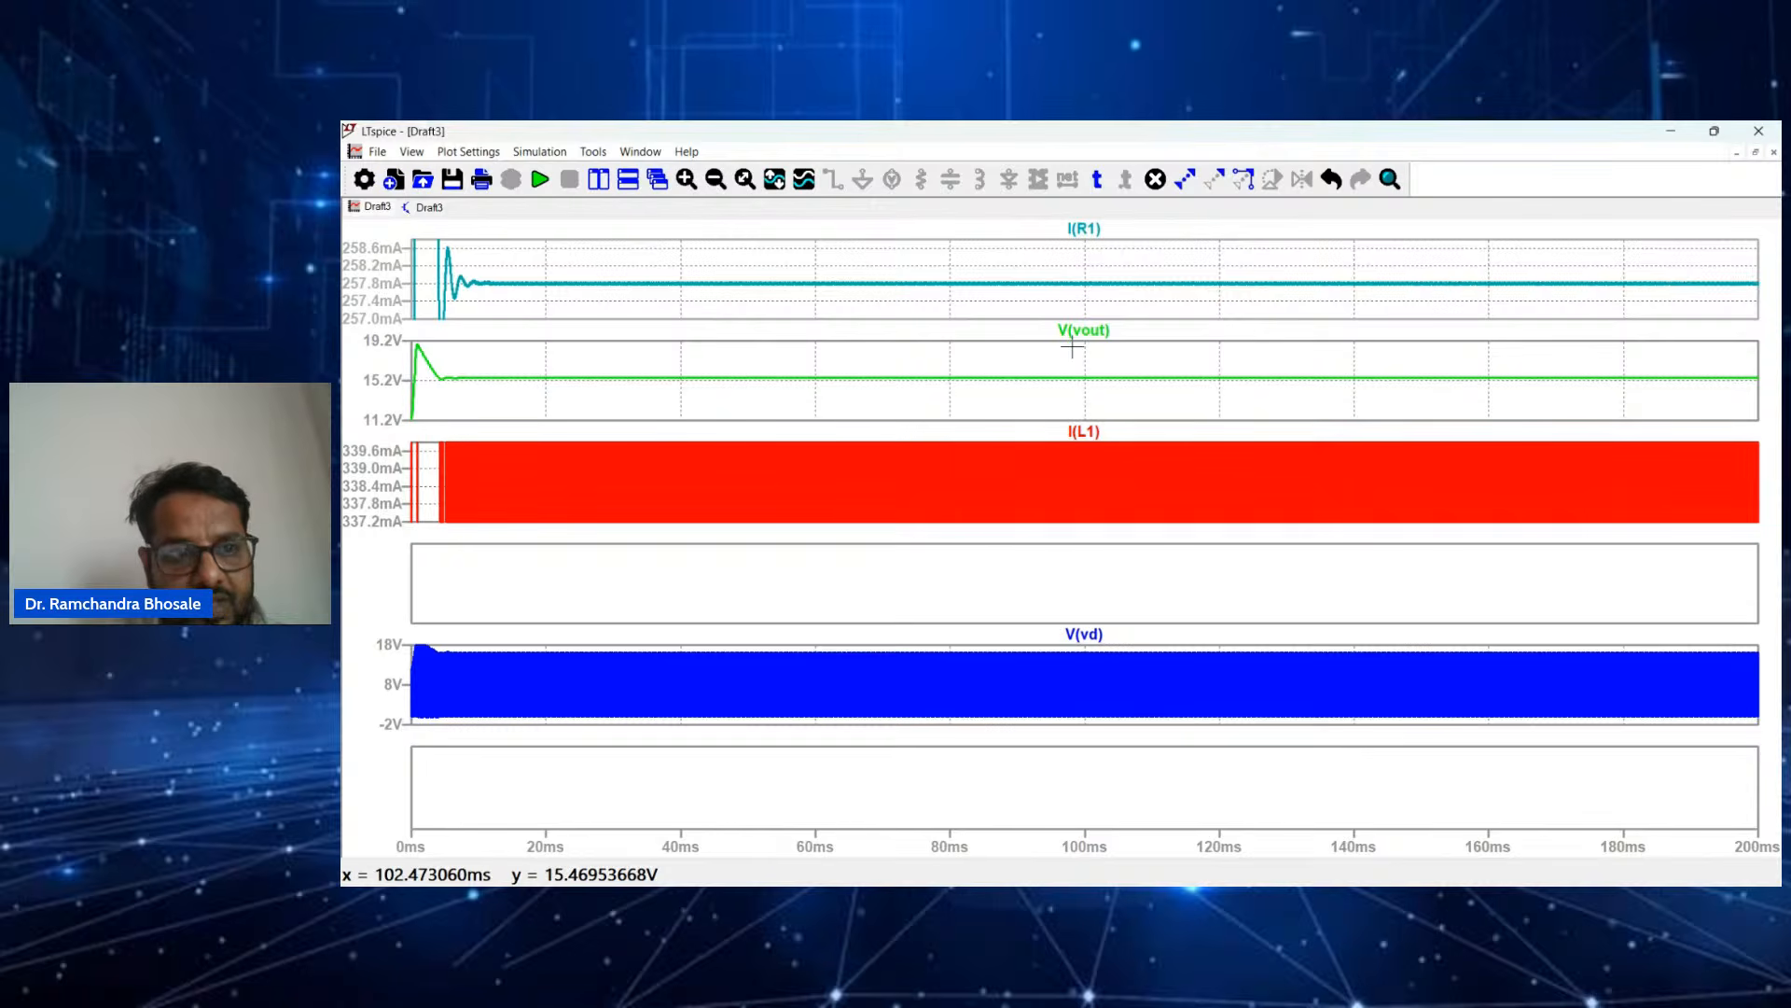
right_click(1107, 410)
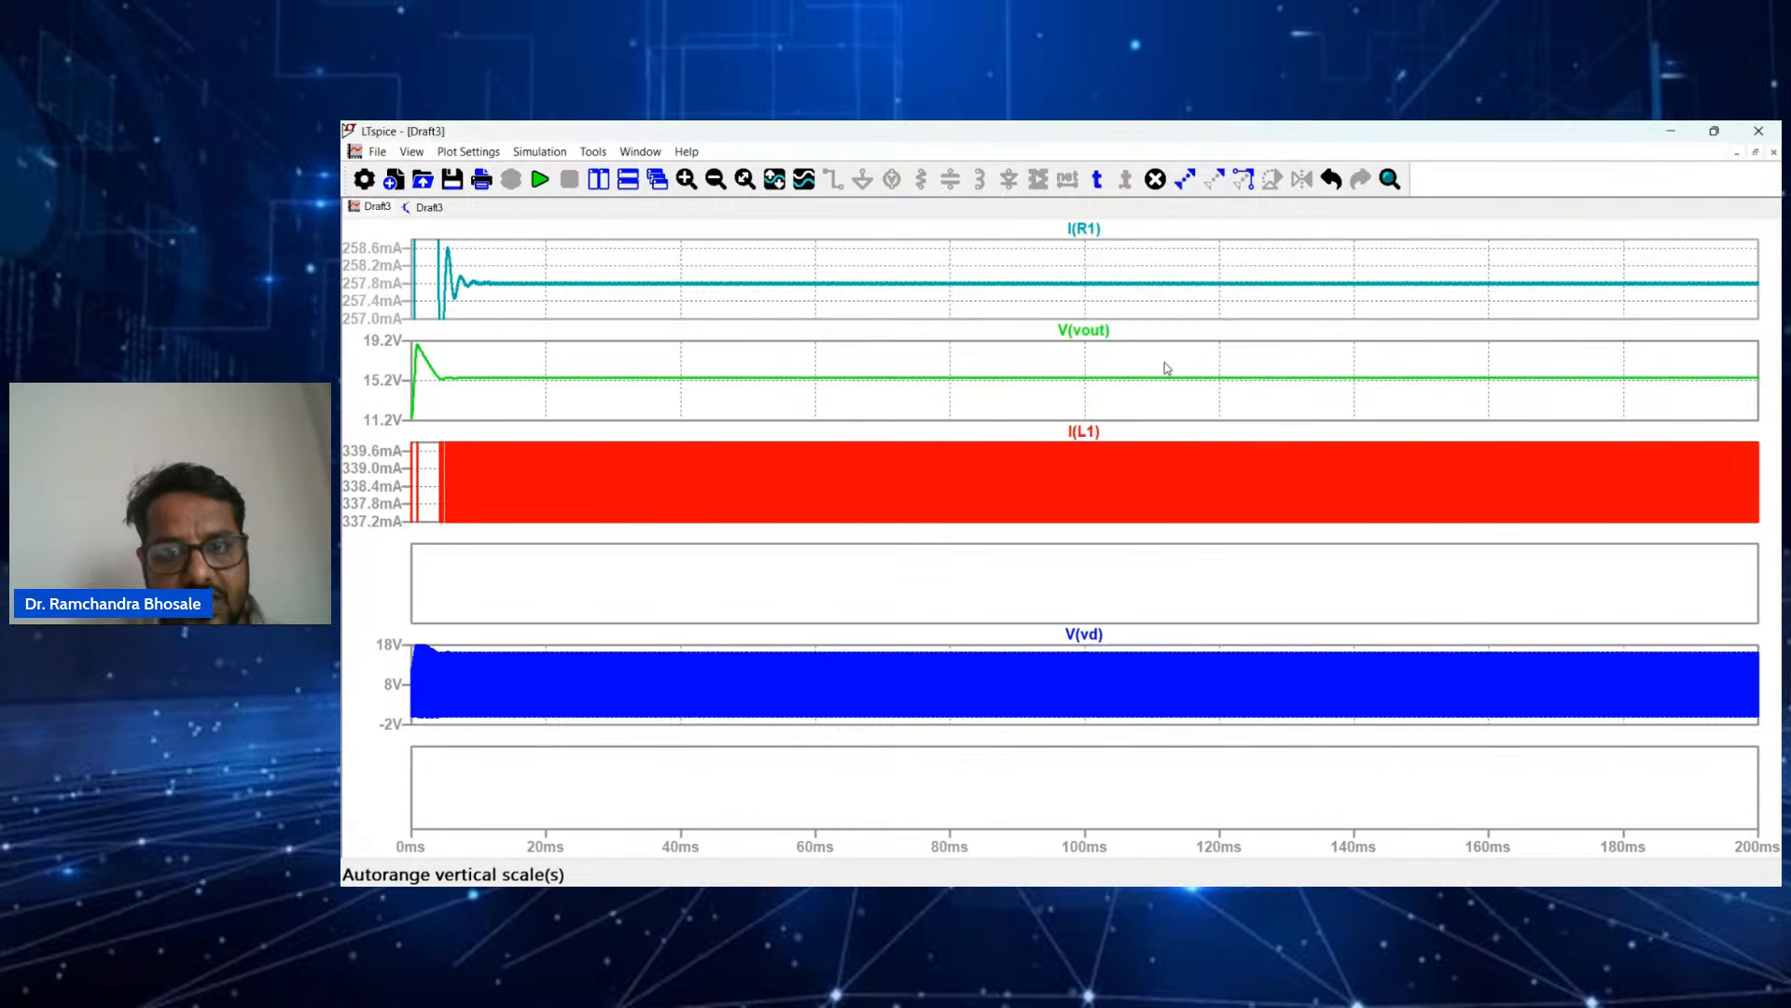
click(1169, 348)
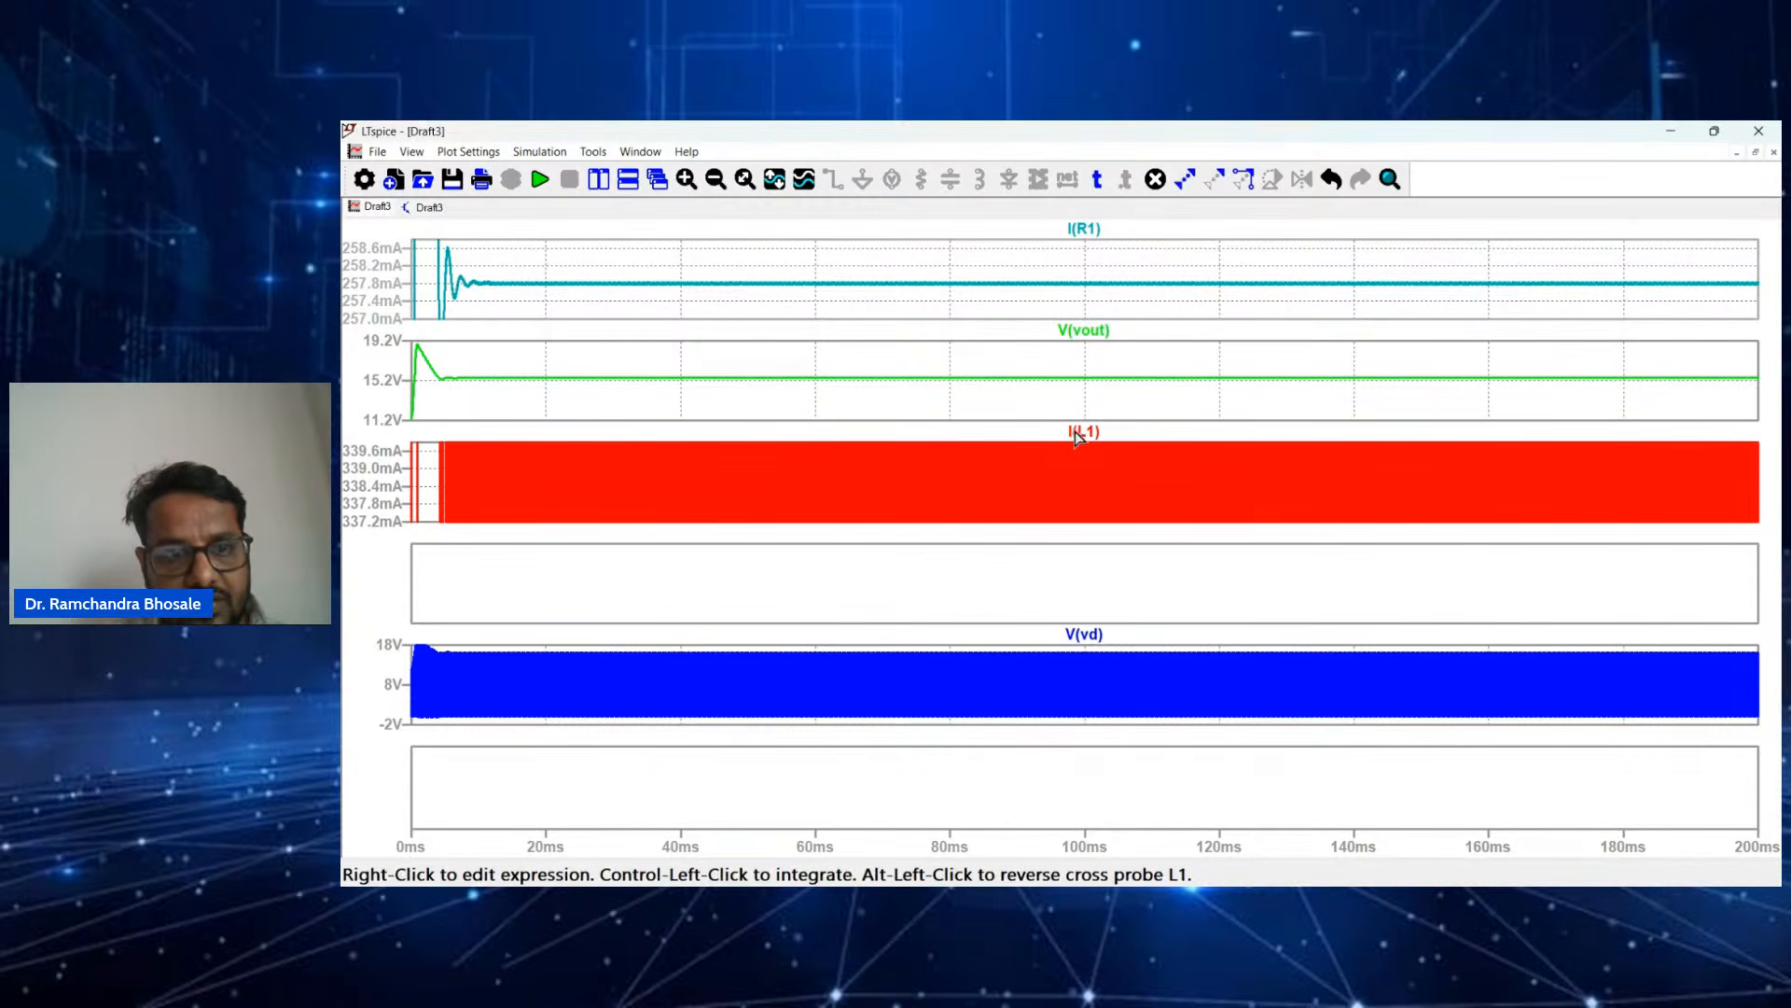
right_click(1117, 469)
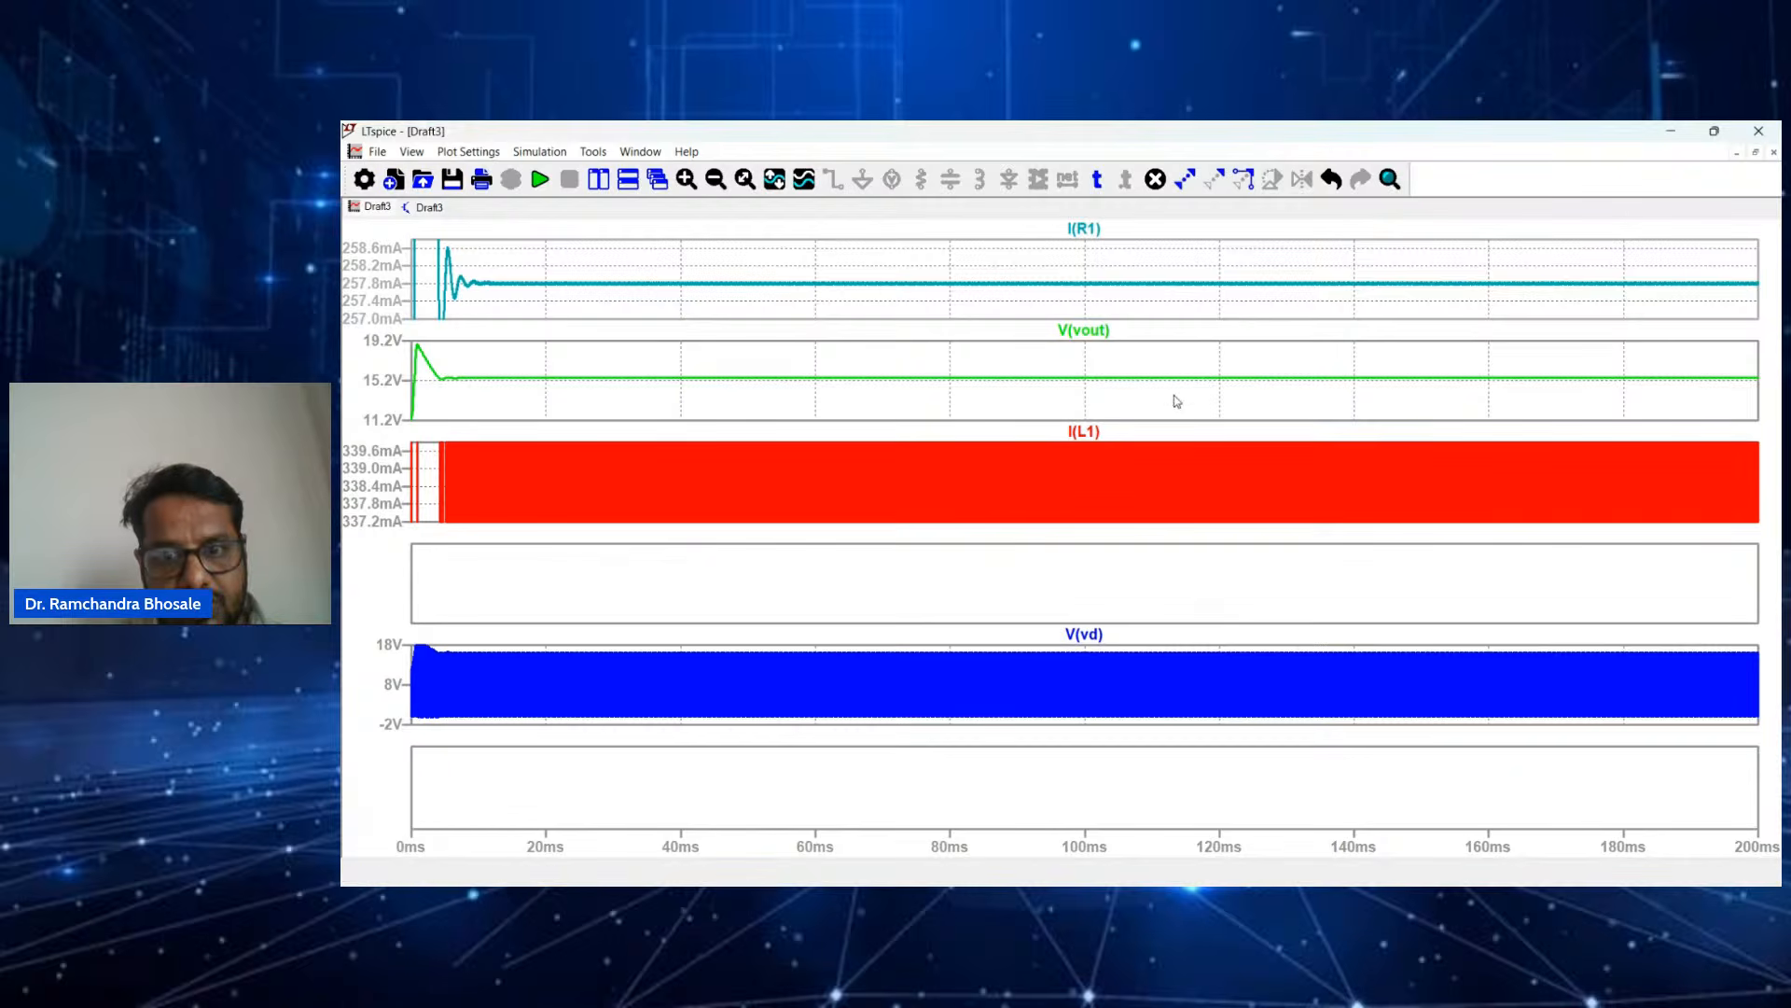
click(1184, 355)
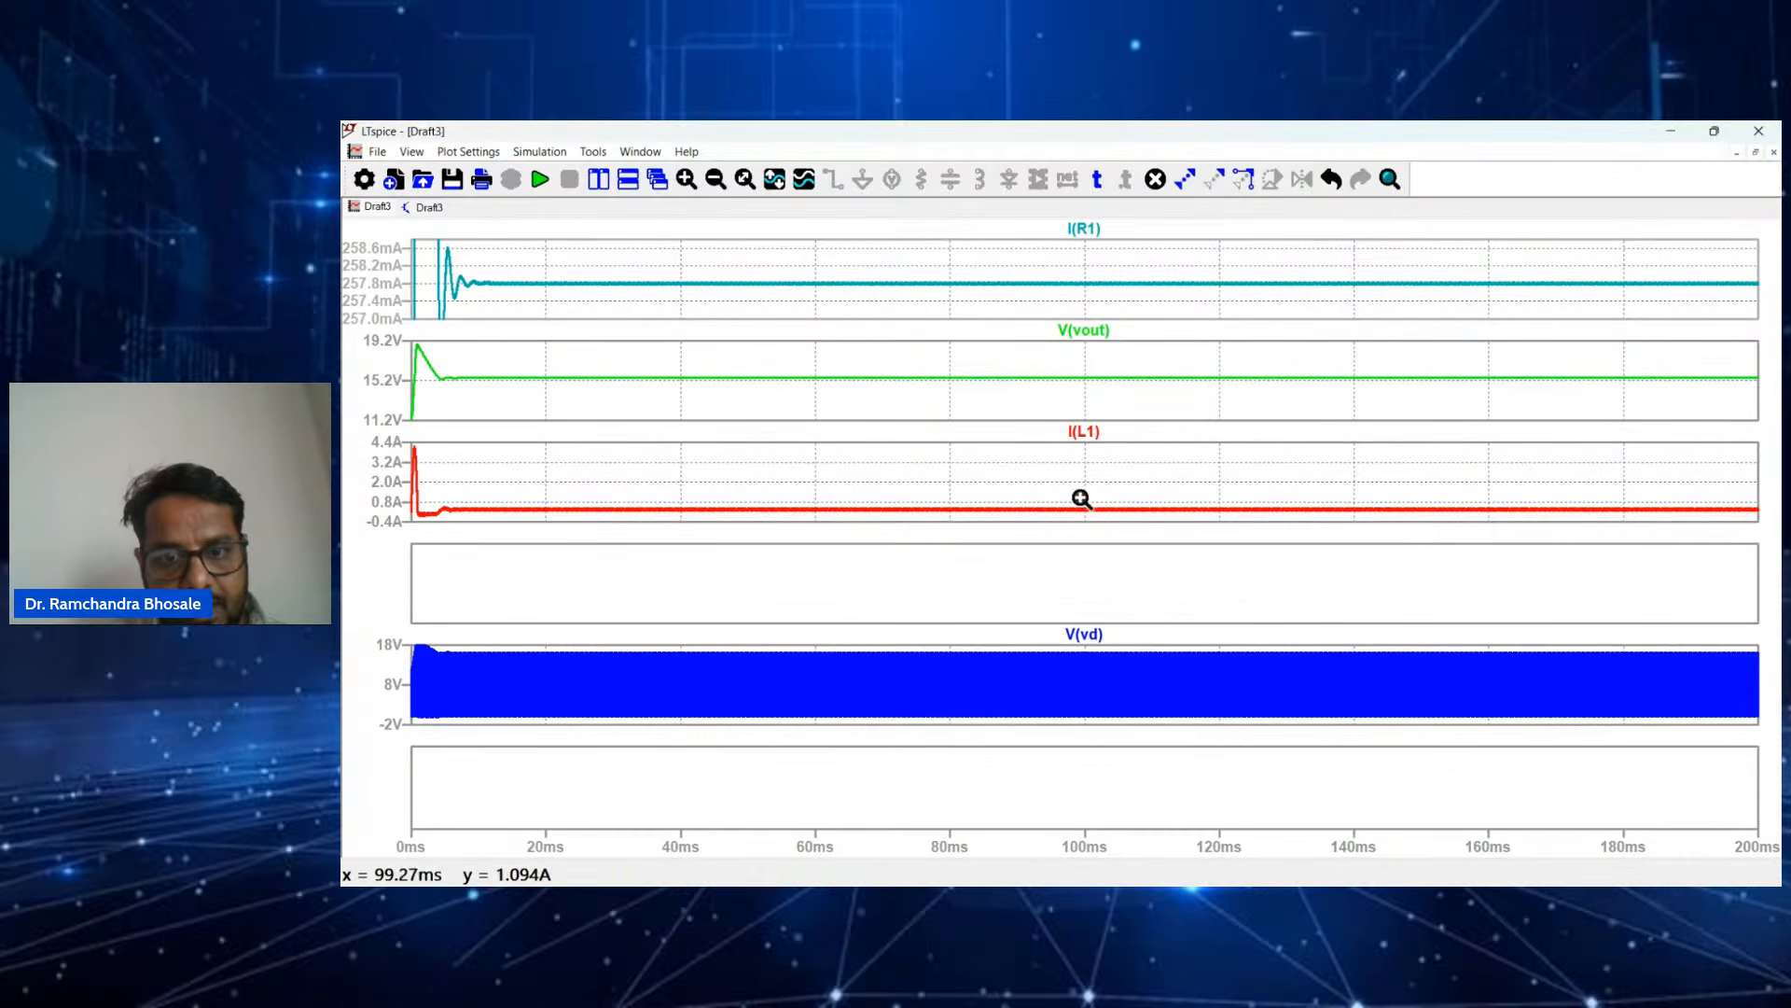
- Zoom the I(L1) waveform to about 102.96–103.84 ms and integrate the trace over that interval
drag(1080, 496, 1135, 516)
drag(1047, 470, 1179, 514)
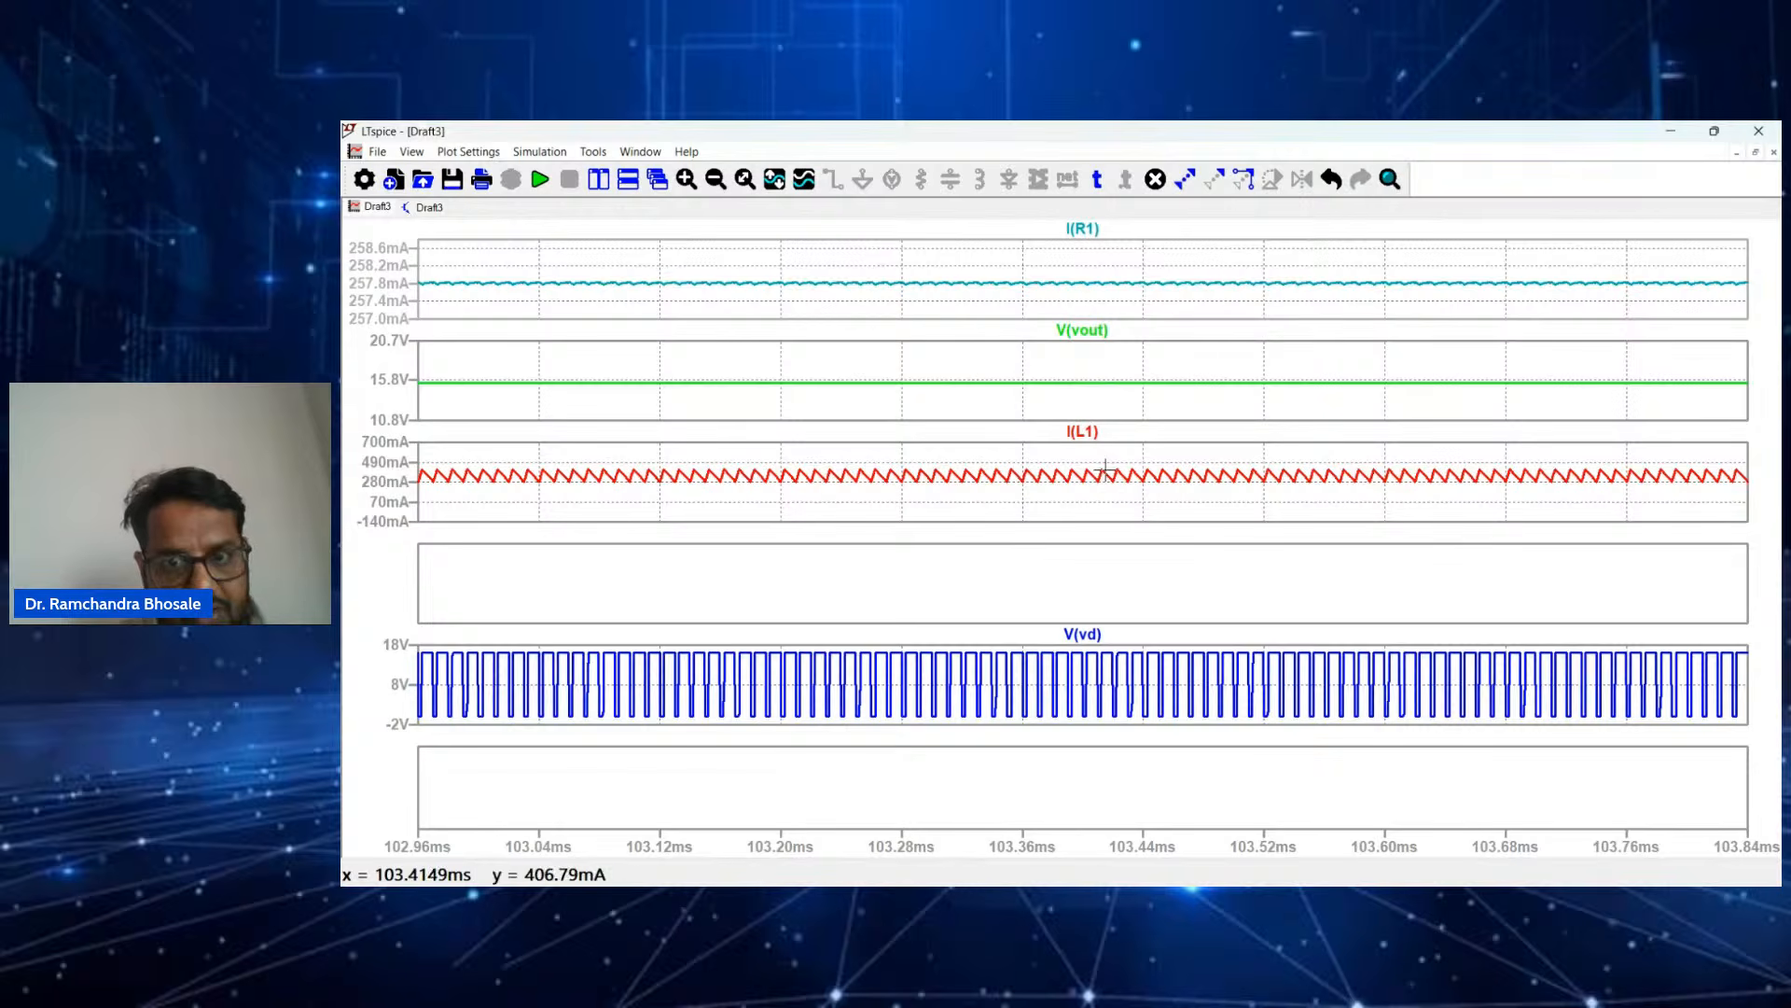
ctrl+click(1092, 436)
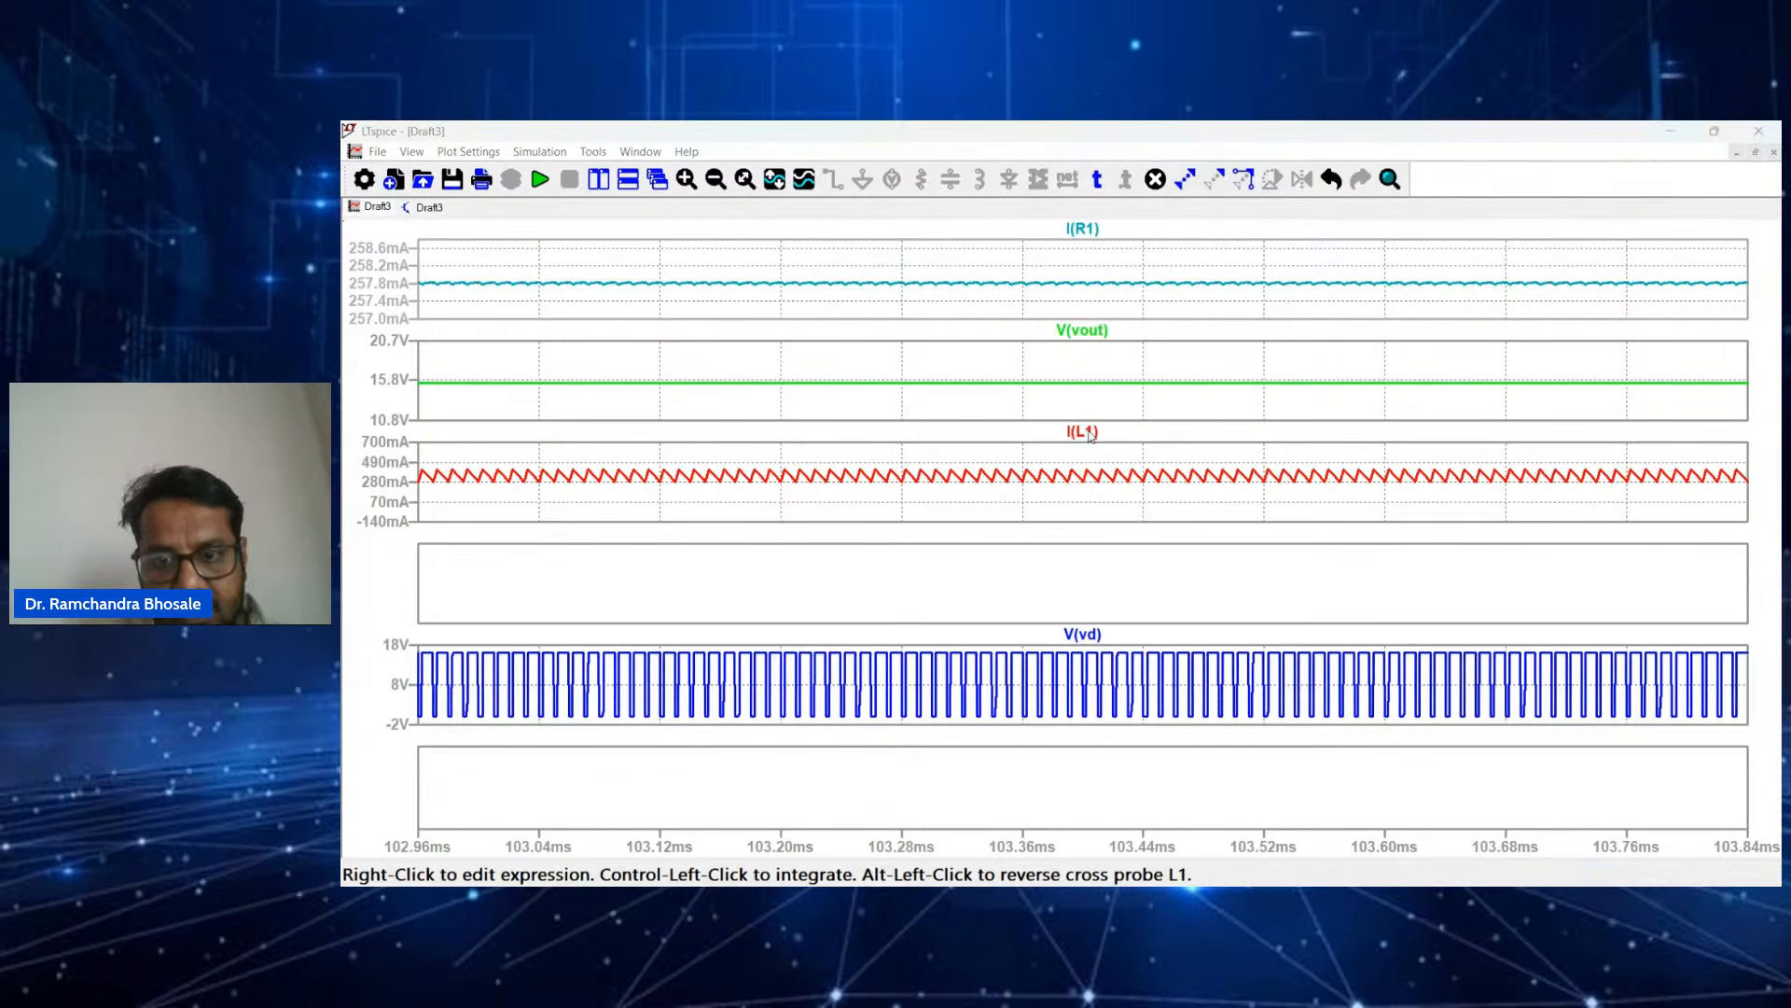
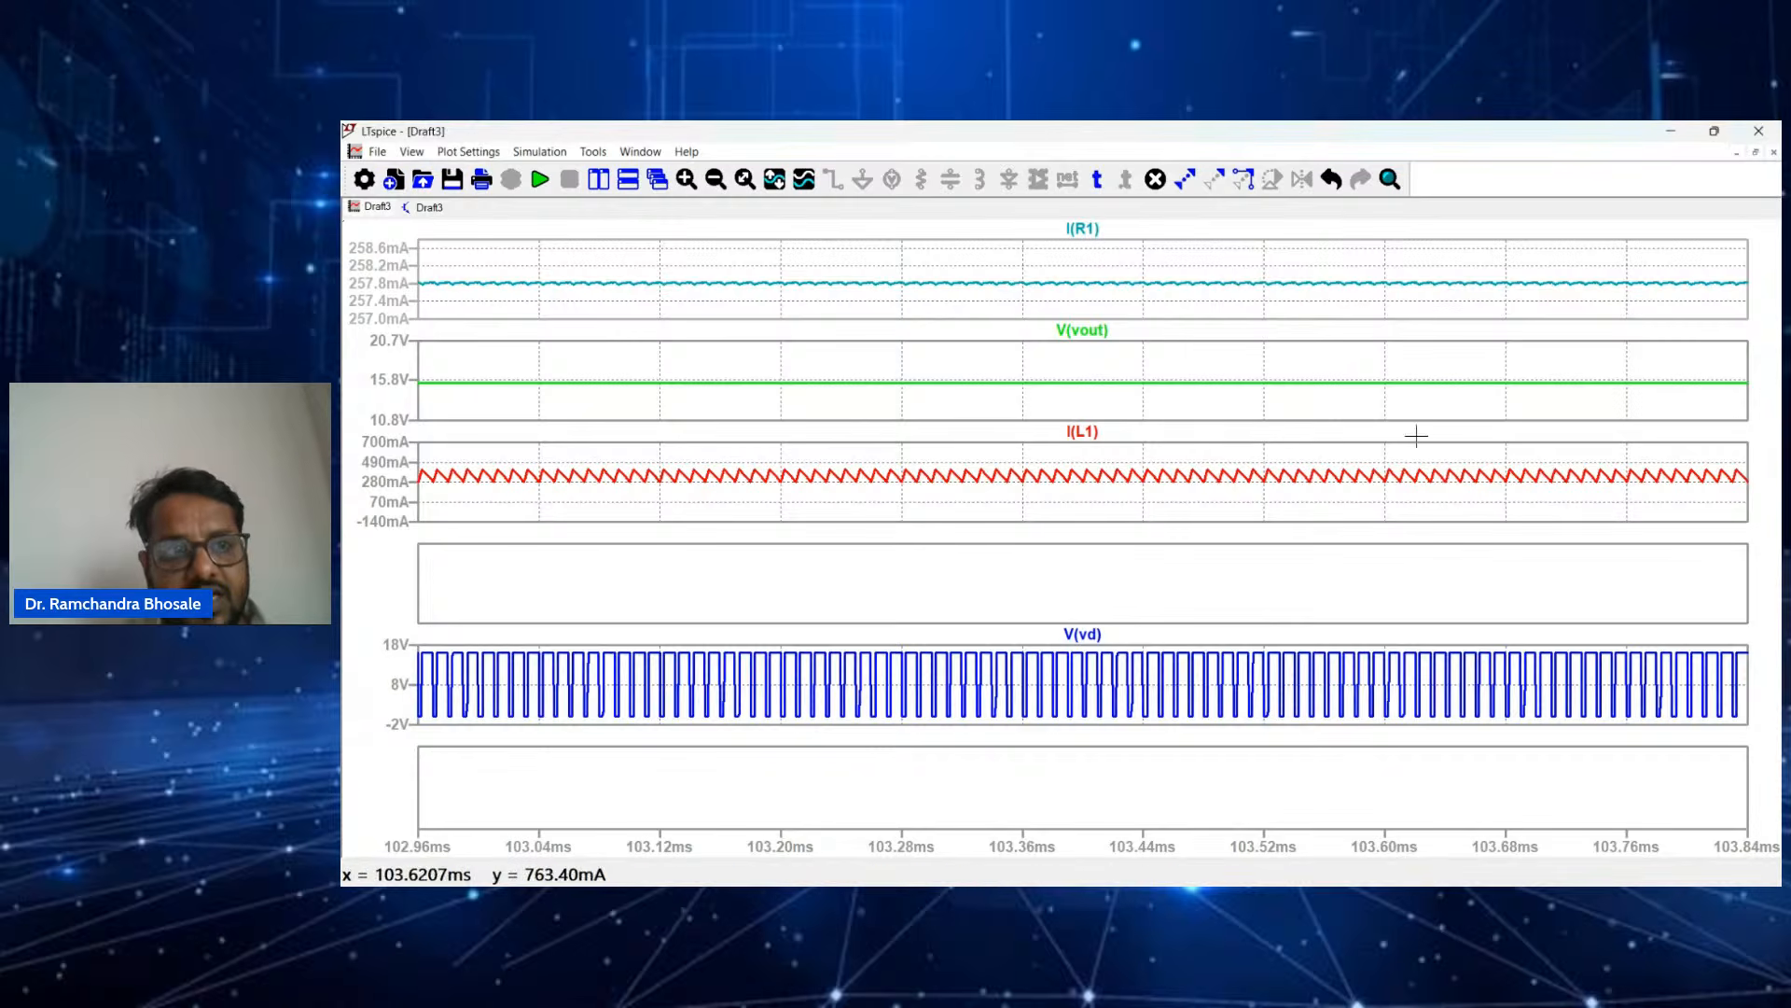
- Return to the Draft3 schematic and create a new blank schematic
click(434, 208)
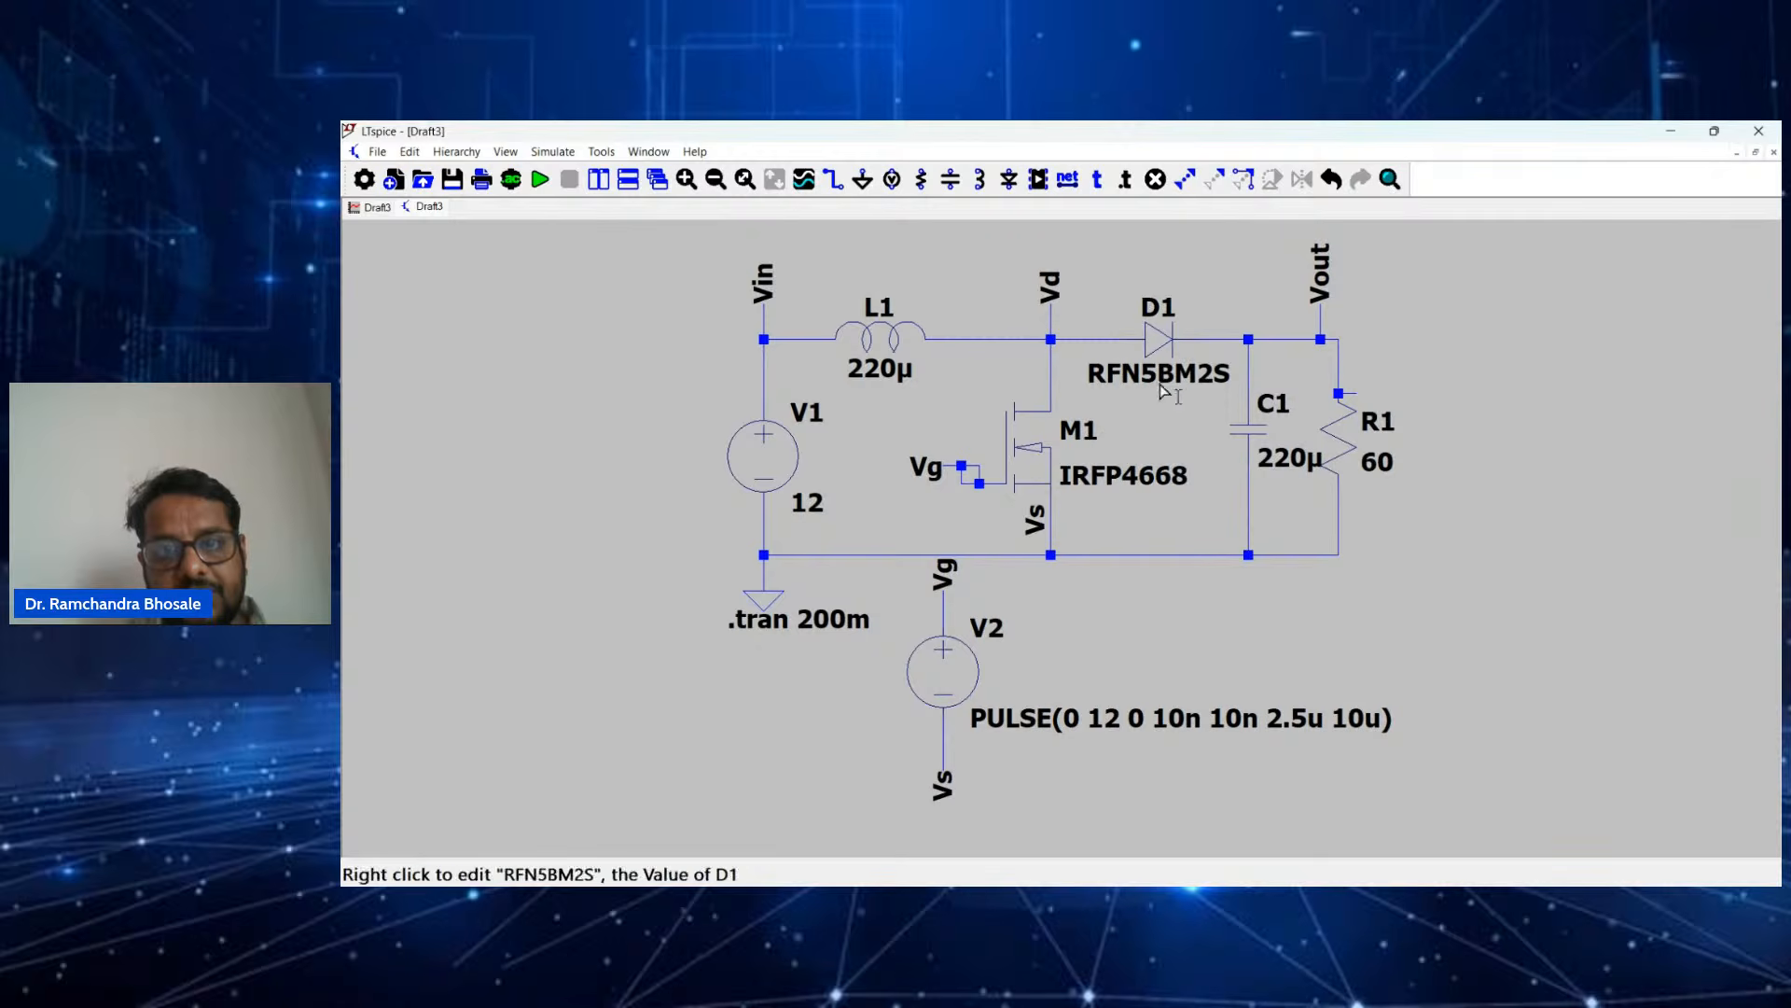
click(377, 208)
click(429, 207)
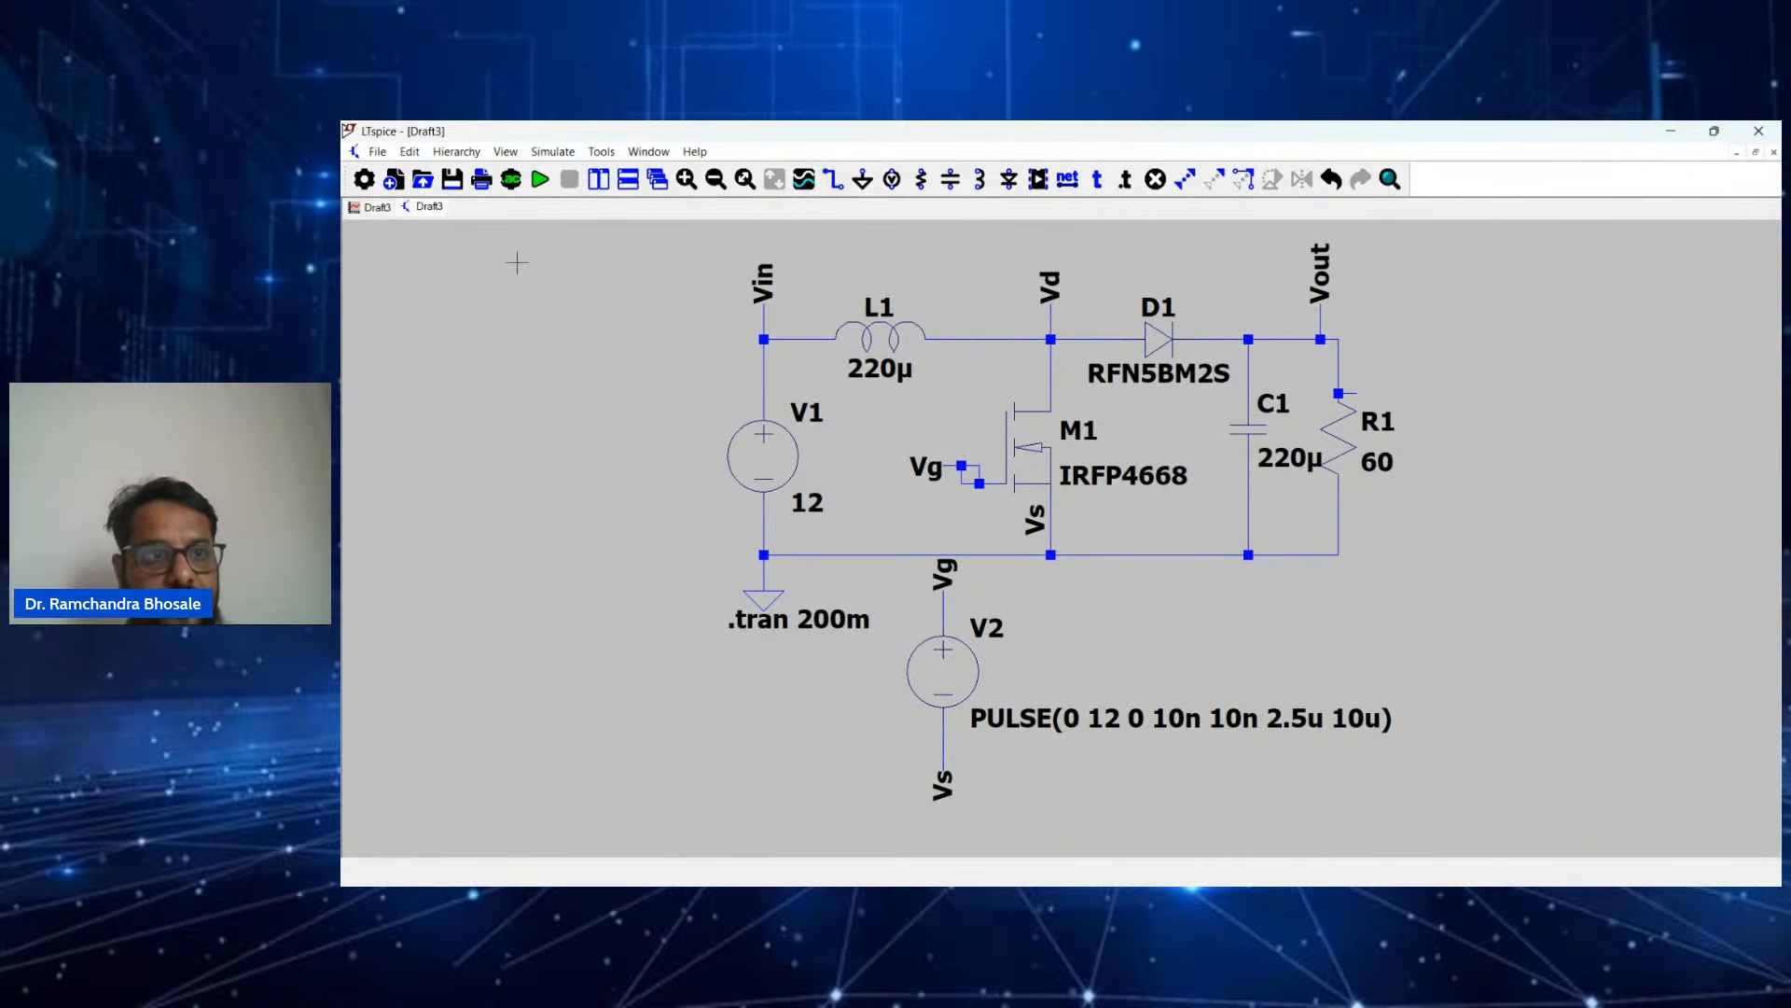
click(378, 152)
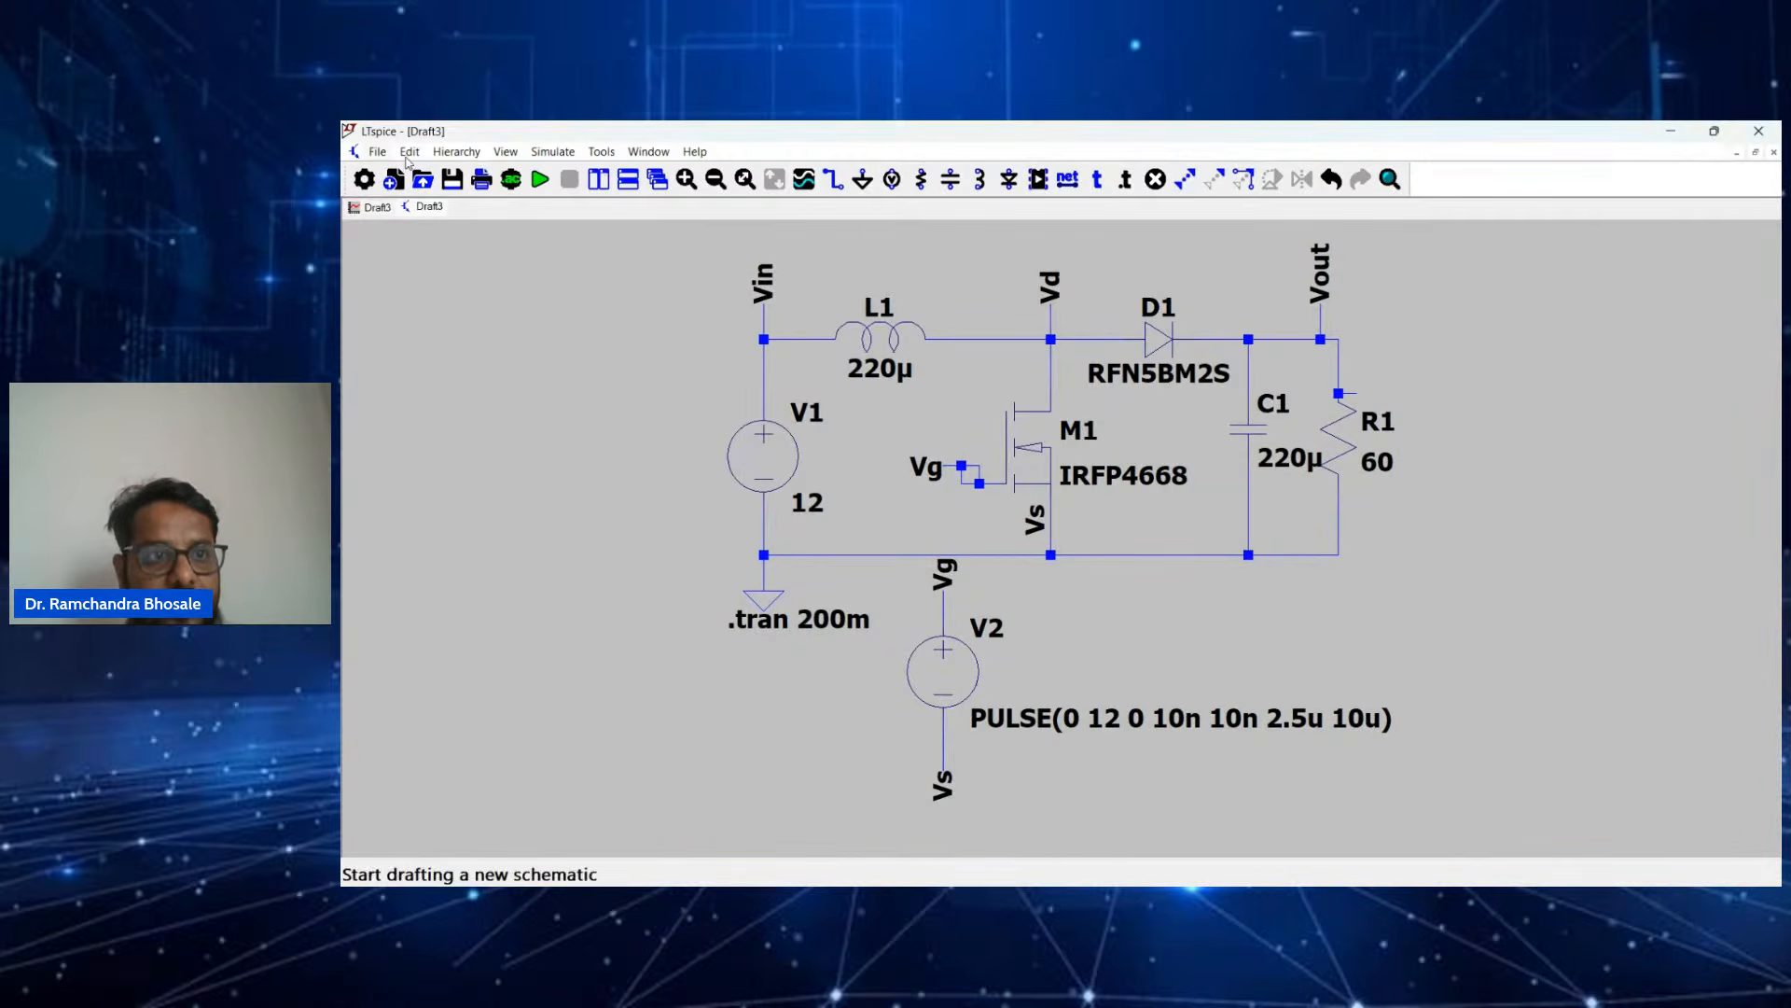
click(414, 167)
- Copy the entire boost converter circuit from Draft3, including V2 and the .tran directive, into the new schematic
click(431, 207)
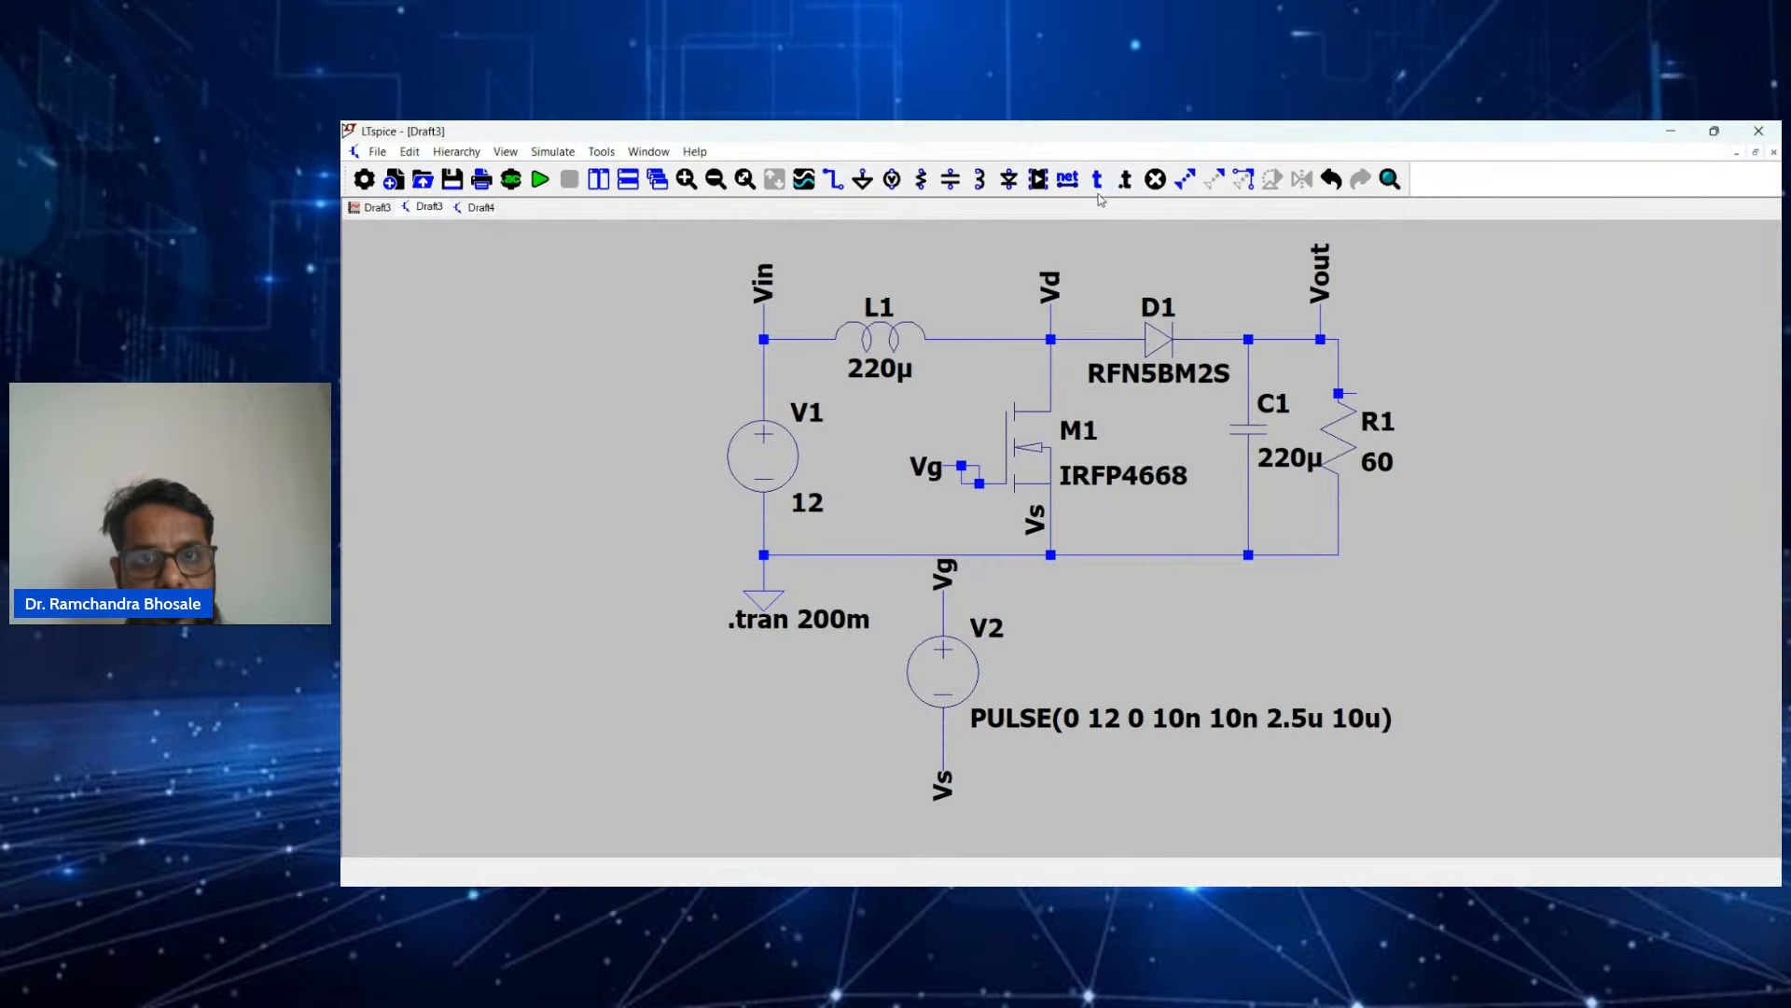
click(1185, 179)
drag(700, 241, 1550, 826)
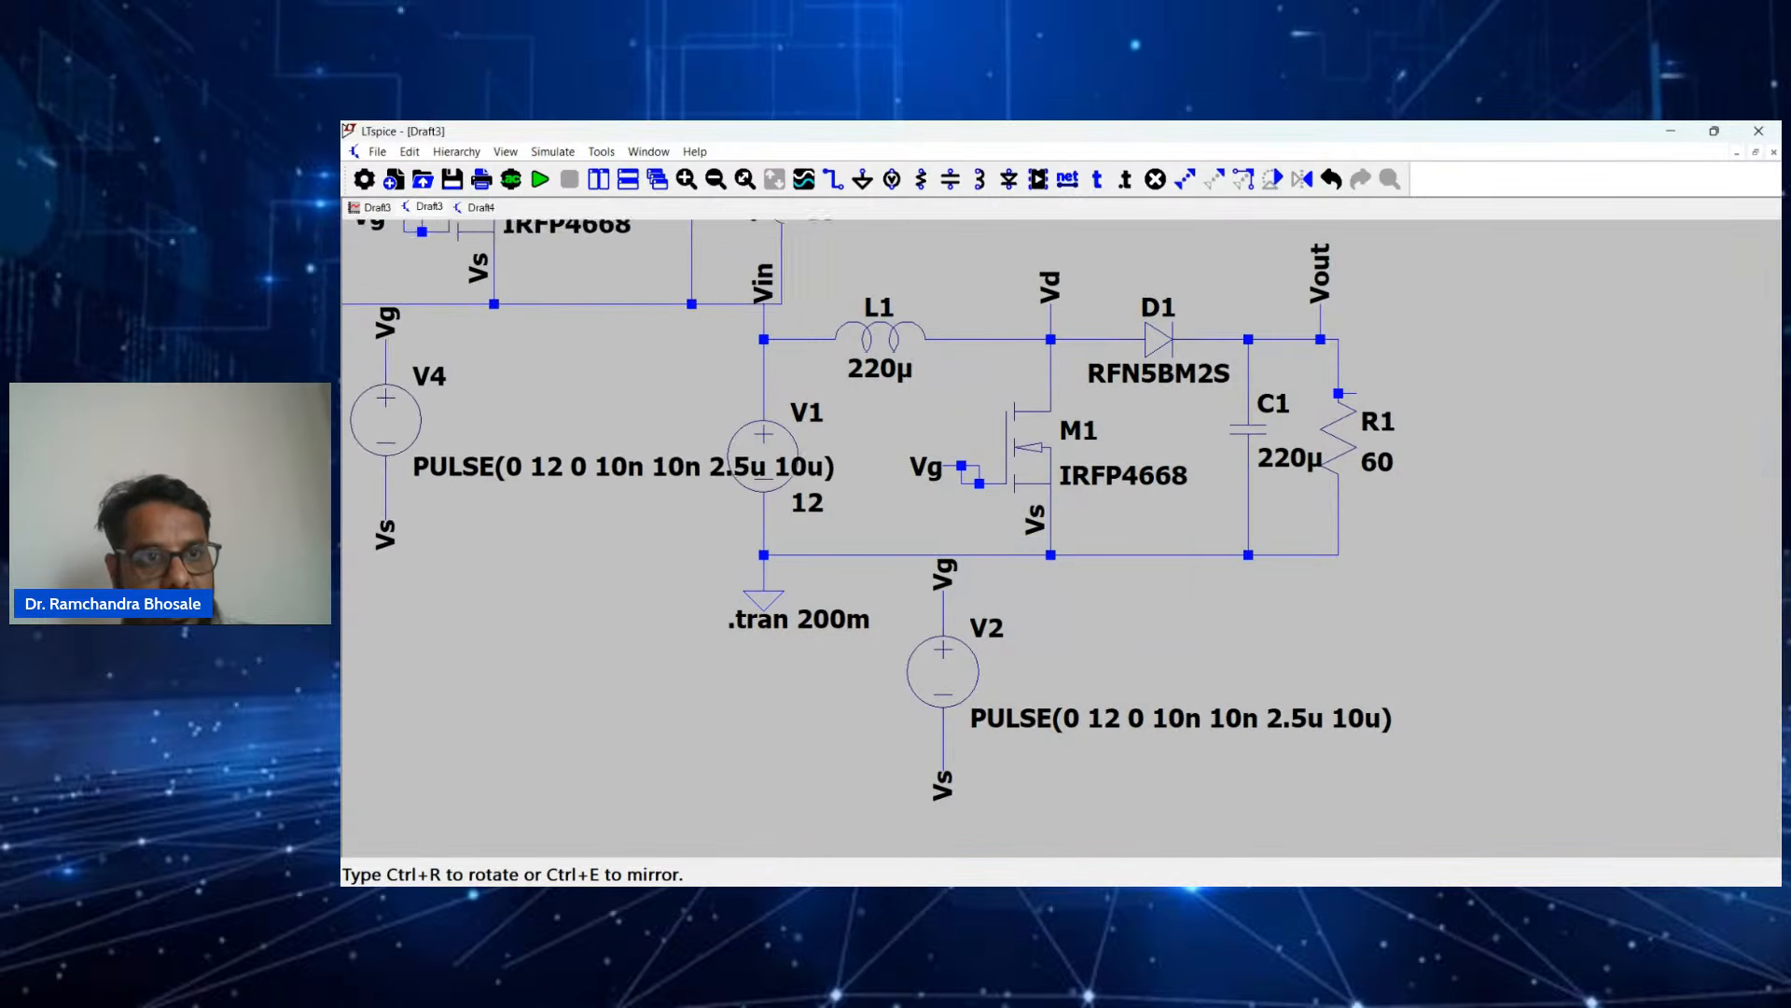
click(484, 208)
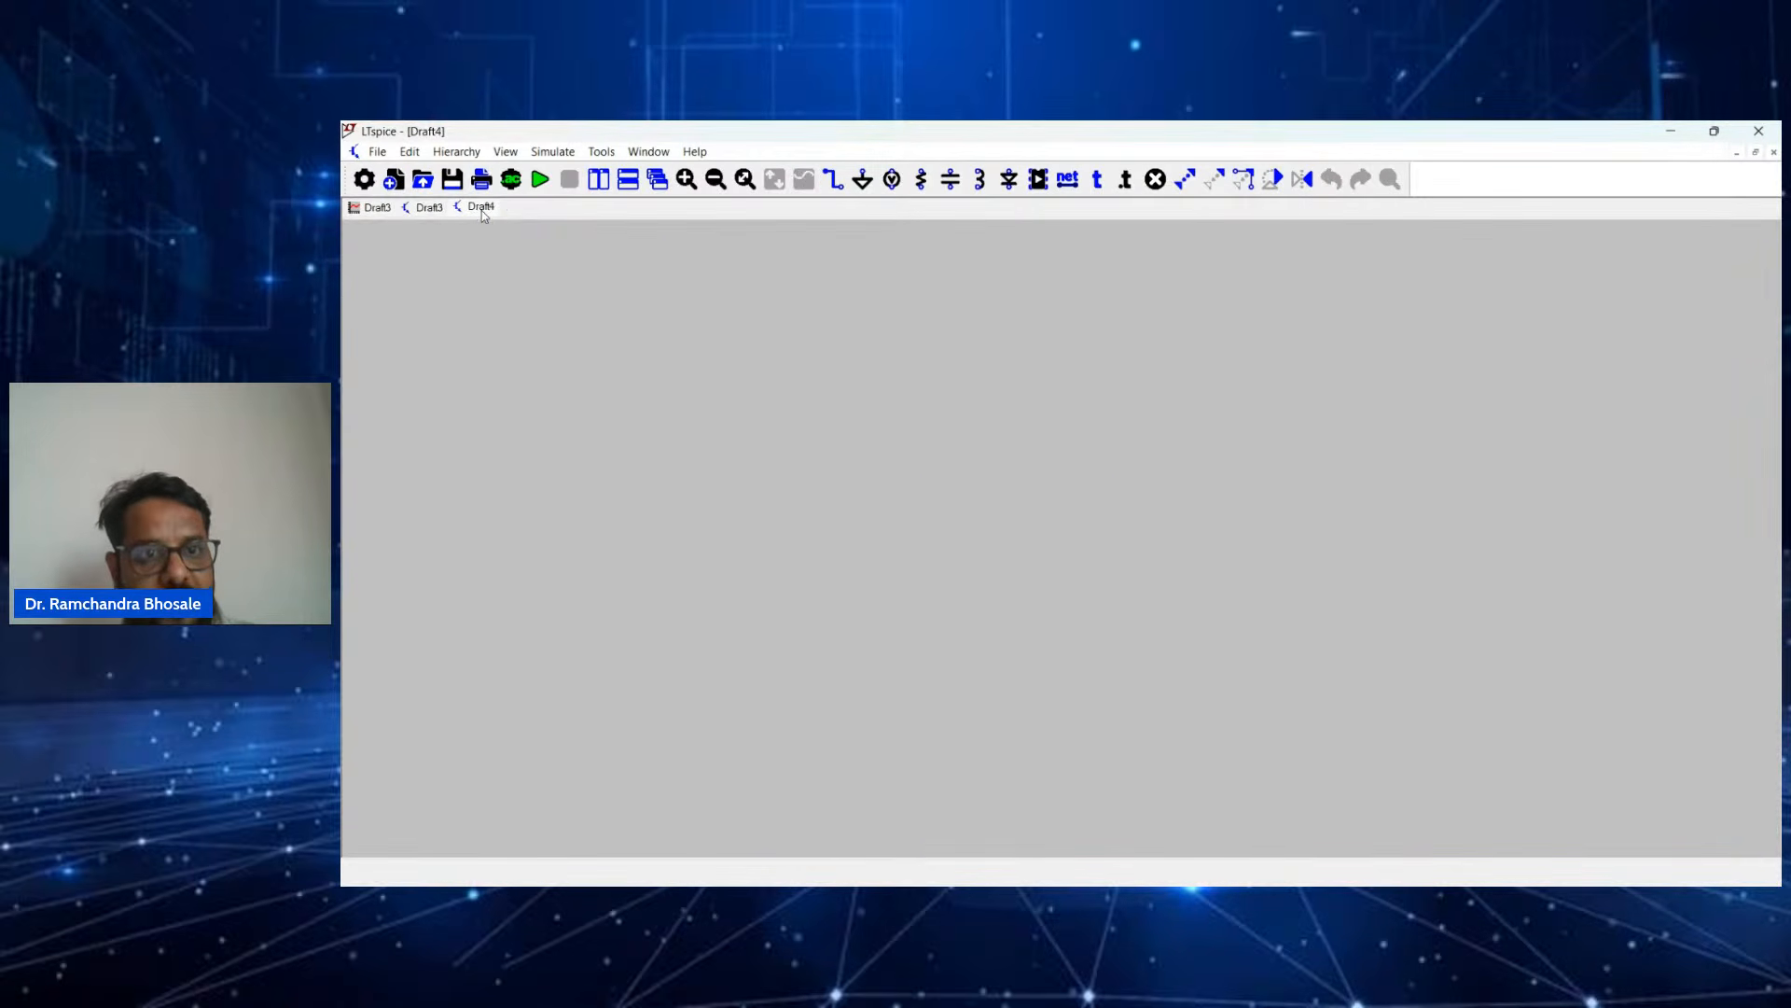
click(1132, 697)
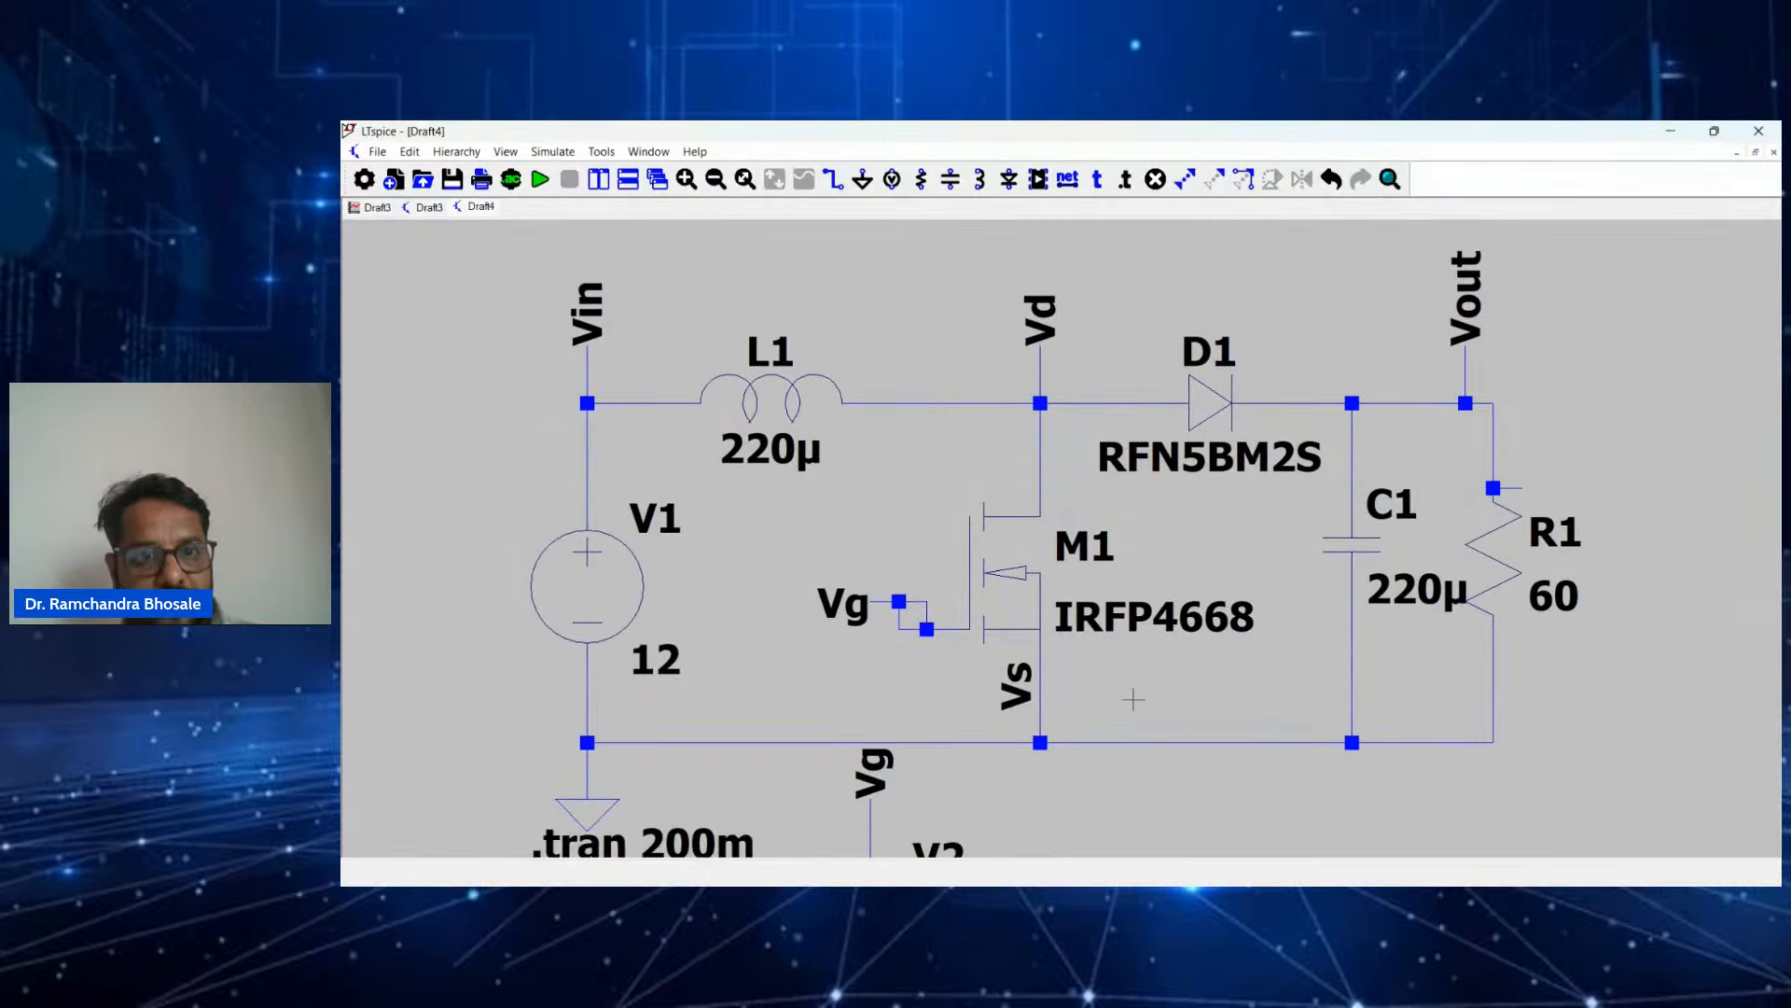
key(space)
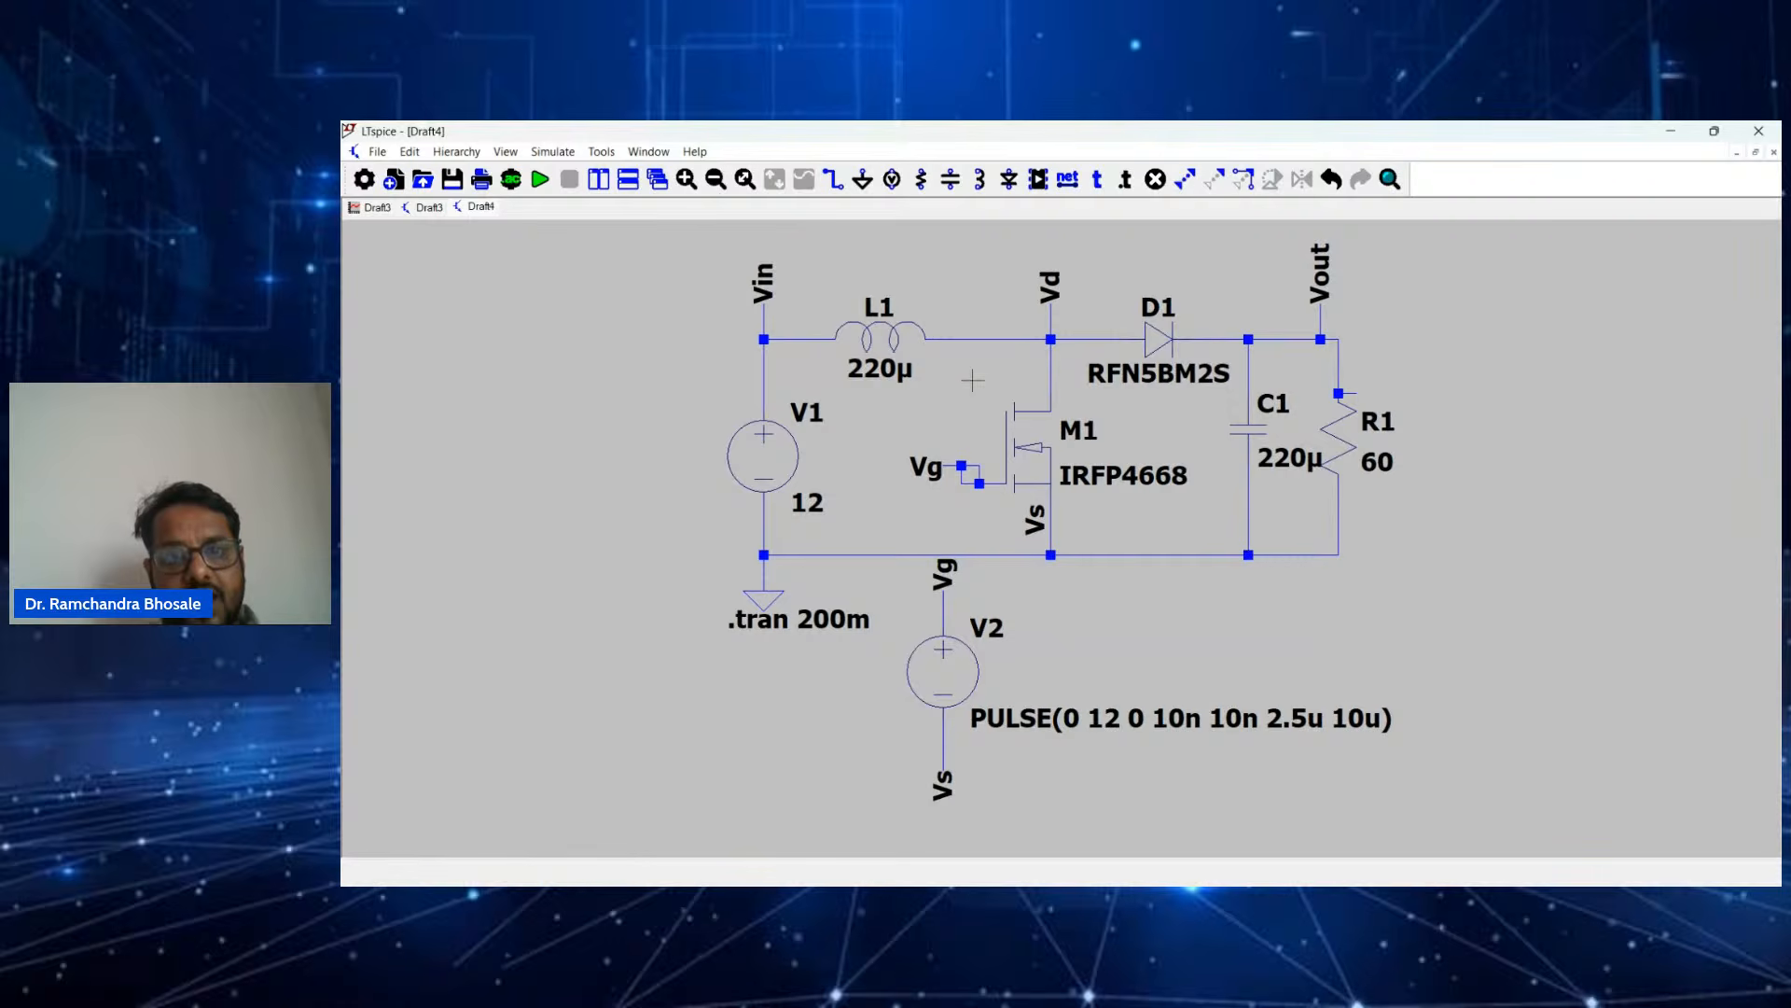
- Delete the wires on both sides of D1 and L1 and those at the drain and source of M1
click(1155, 179)
click(1105, 338)
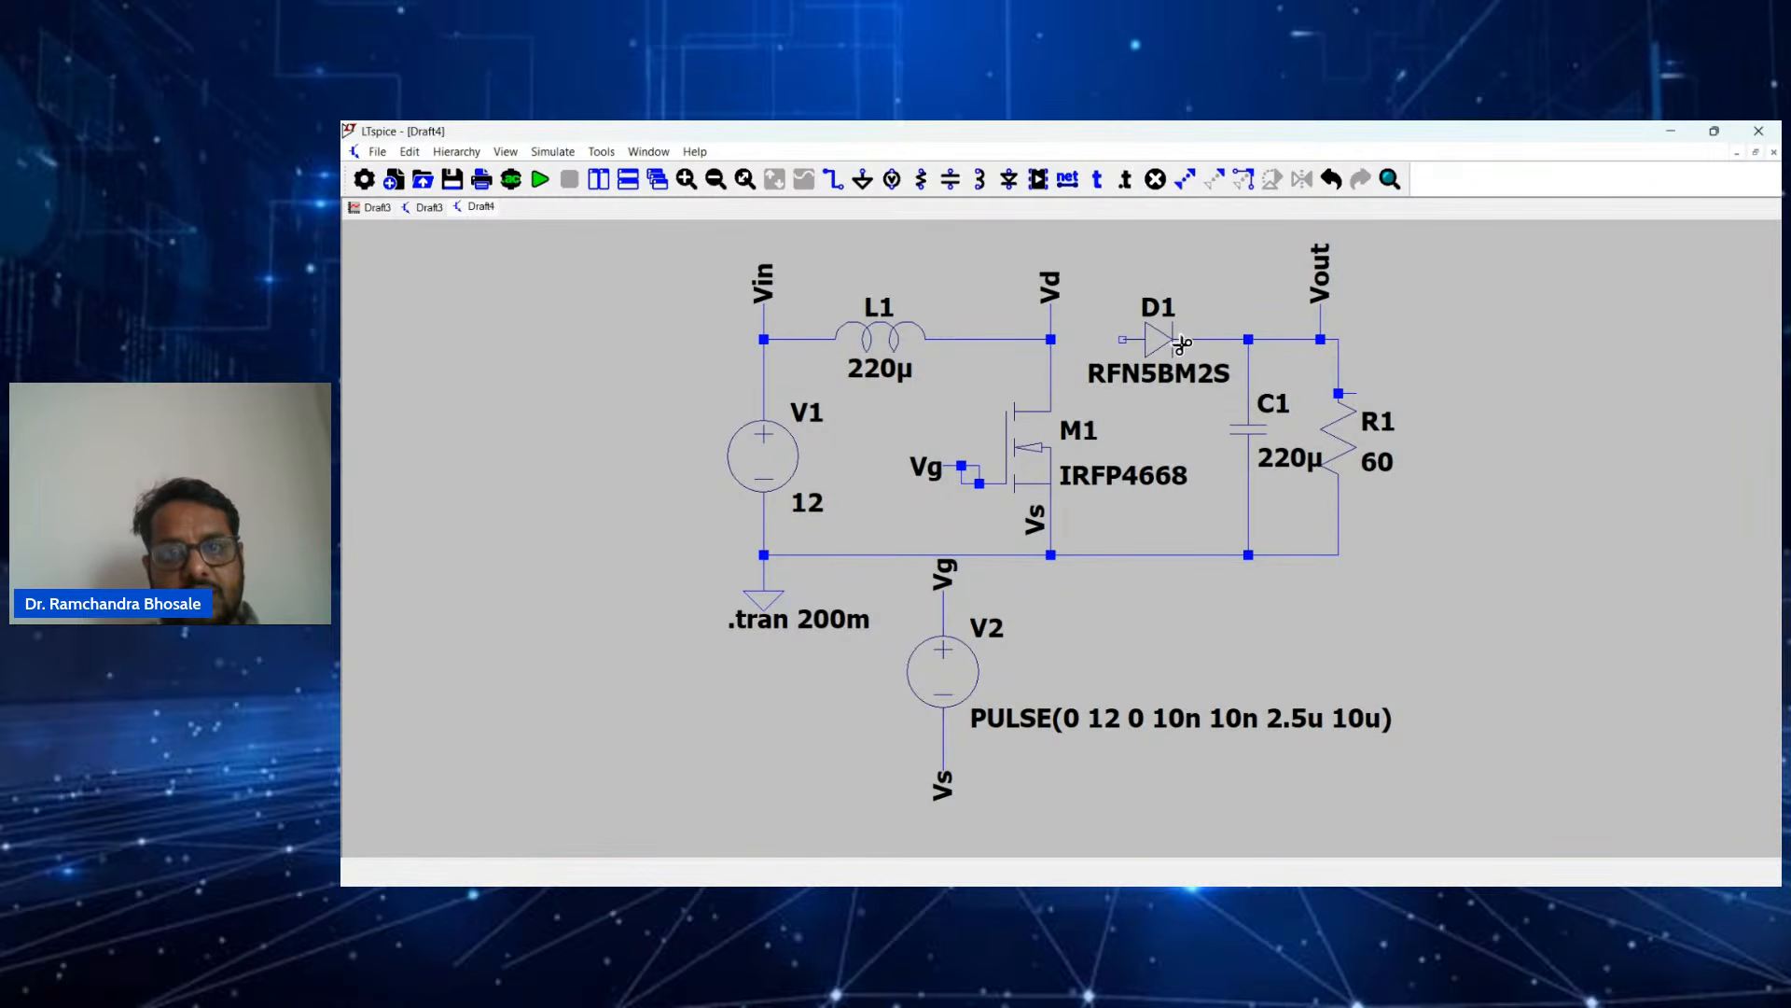
click(1213, 339)
click(1058, 371)
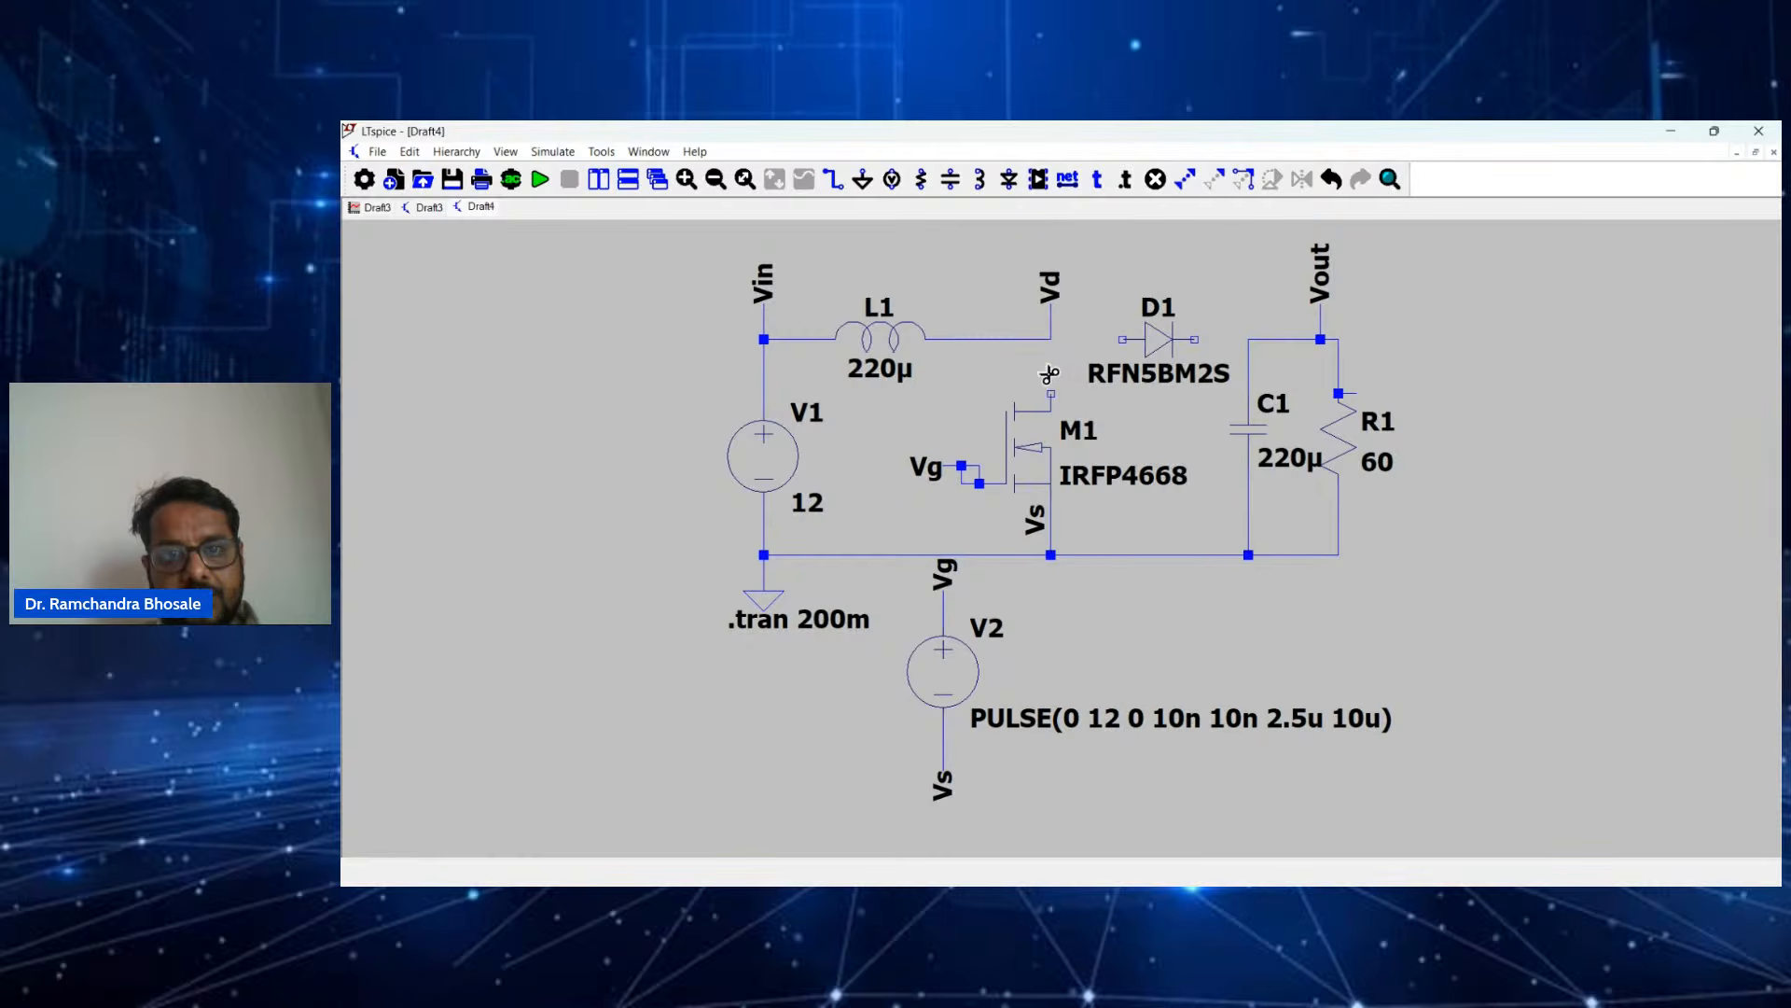
click(1051, 525)
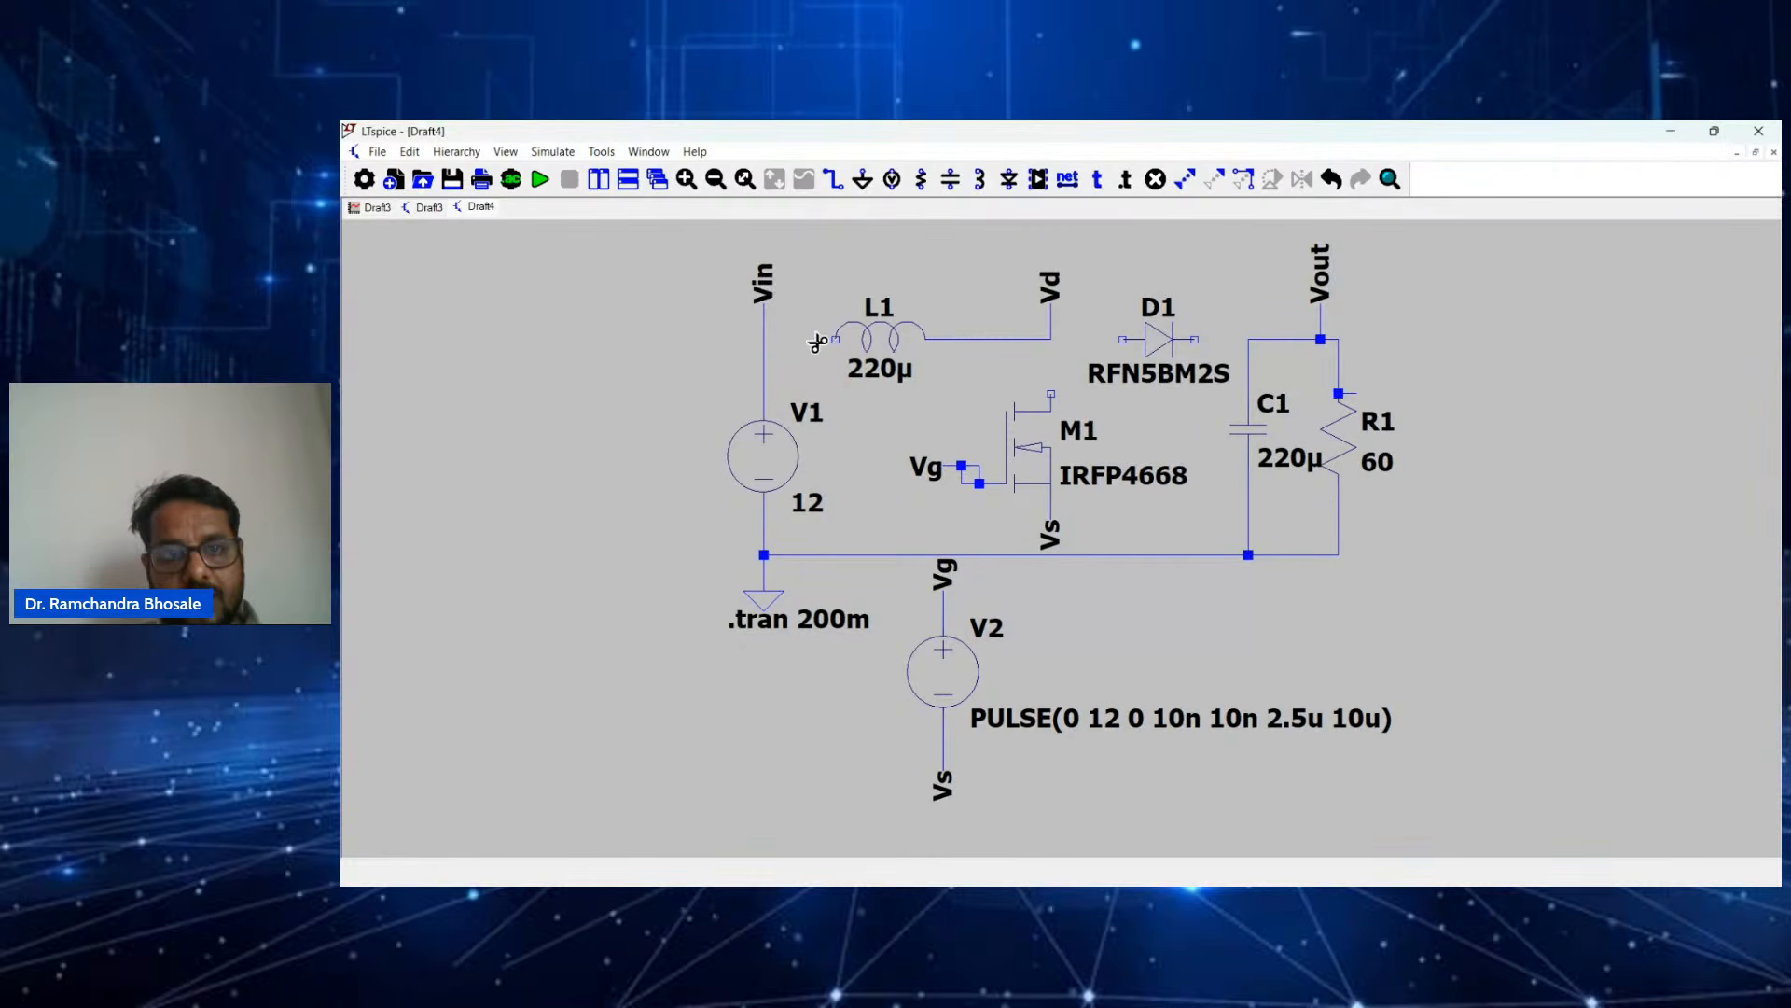
click(955, 338)
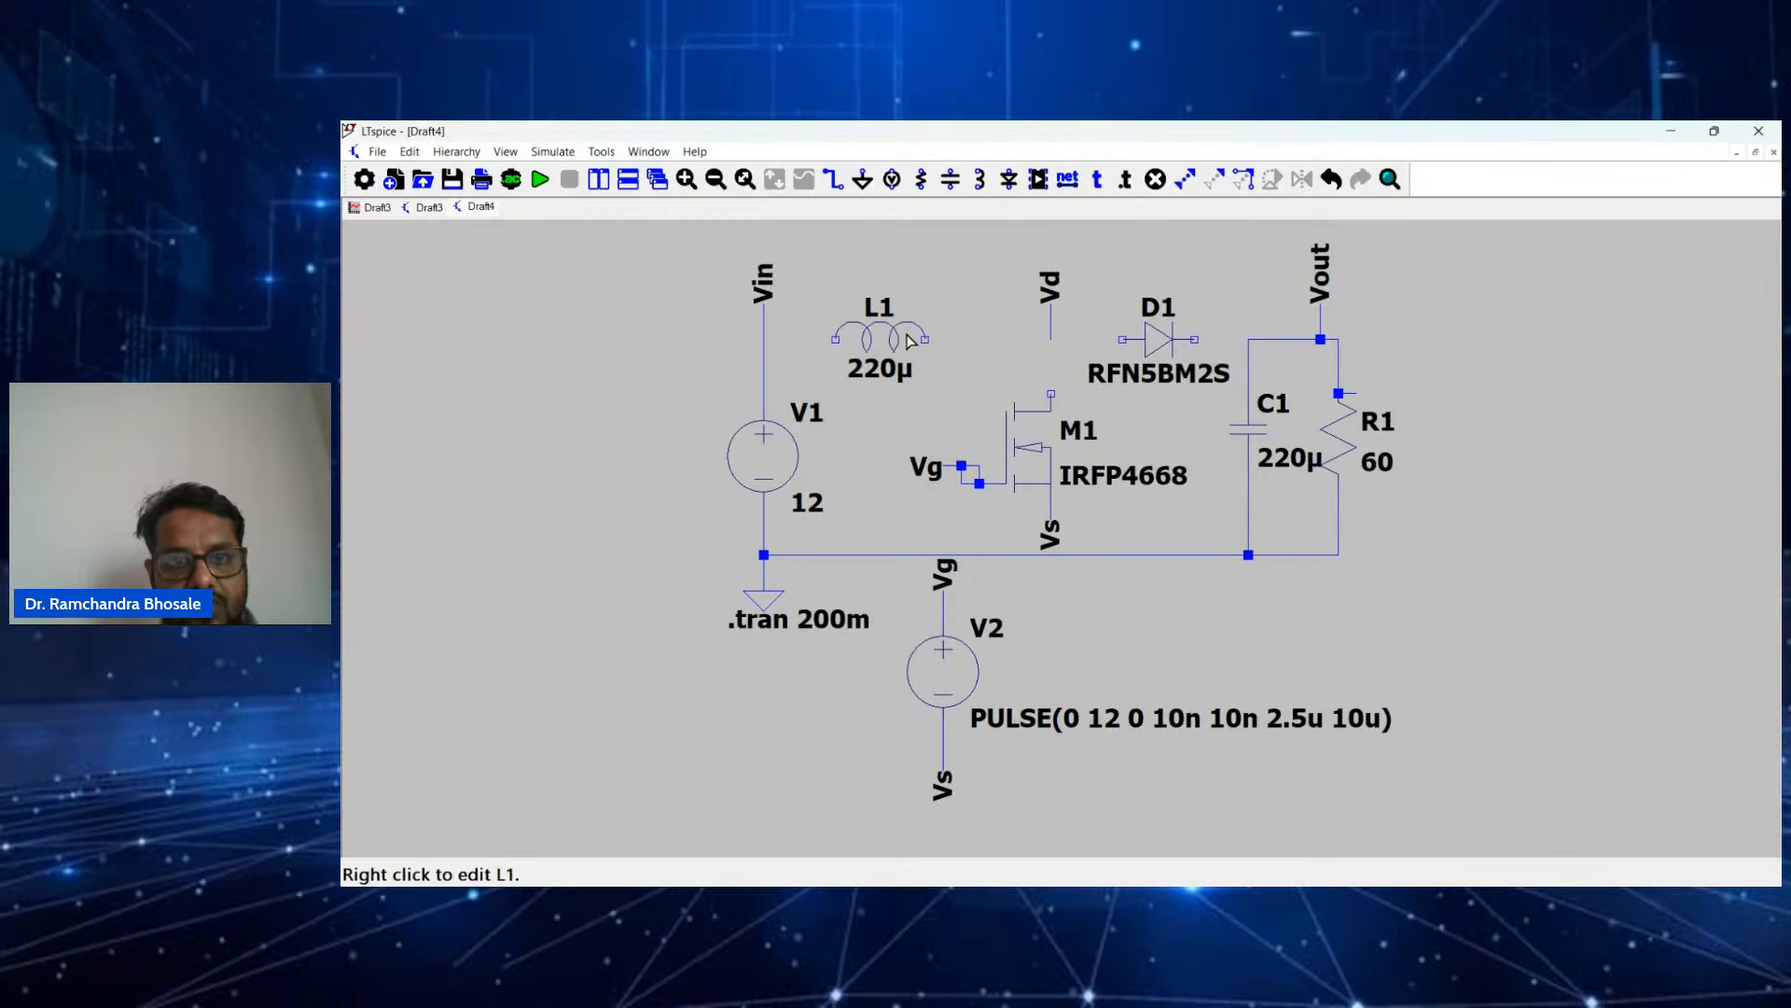
- Move inductor L1 out of the circuit to the empty area left of source V1
drag(912, 340, 673, 427)
key(space)
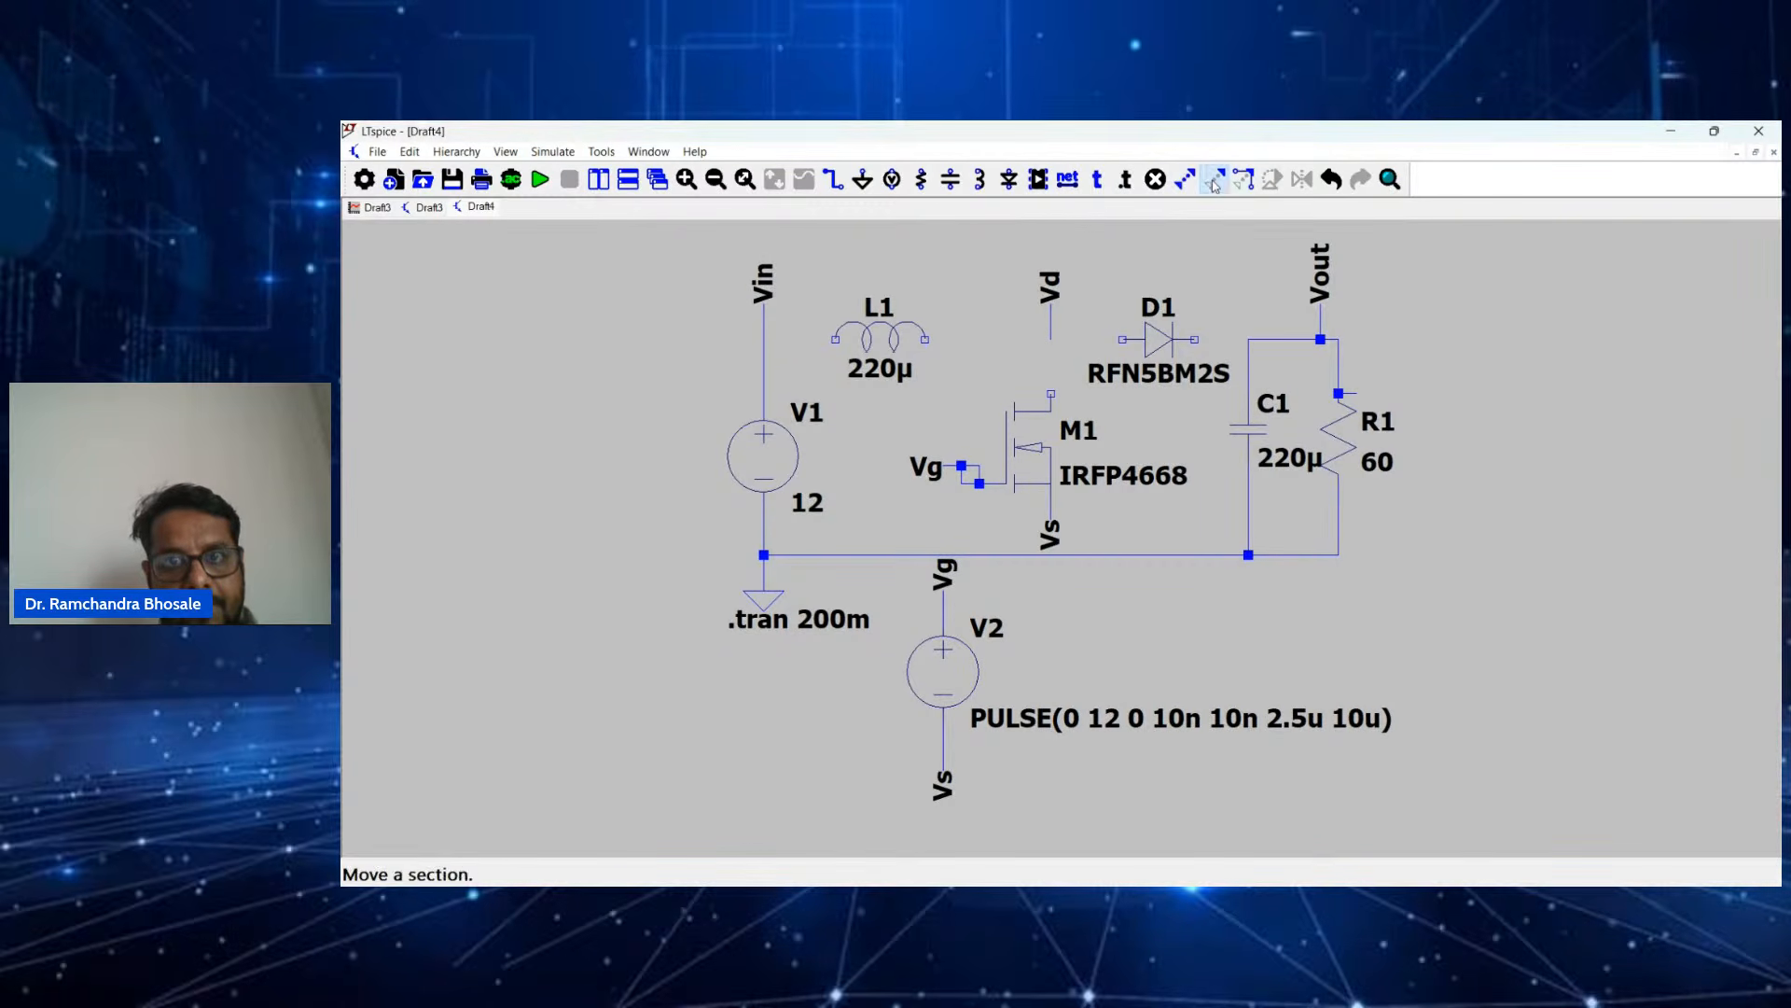
click(1214, 182)
click(898, 343)
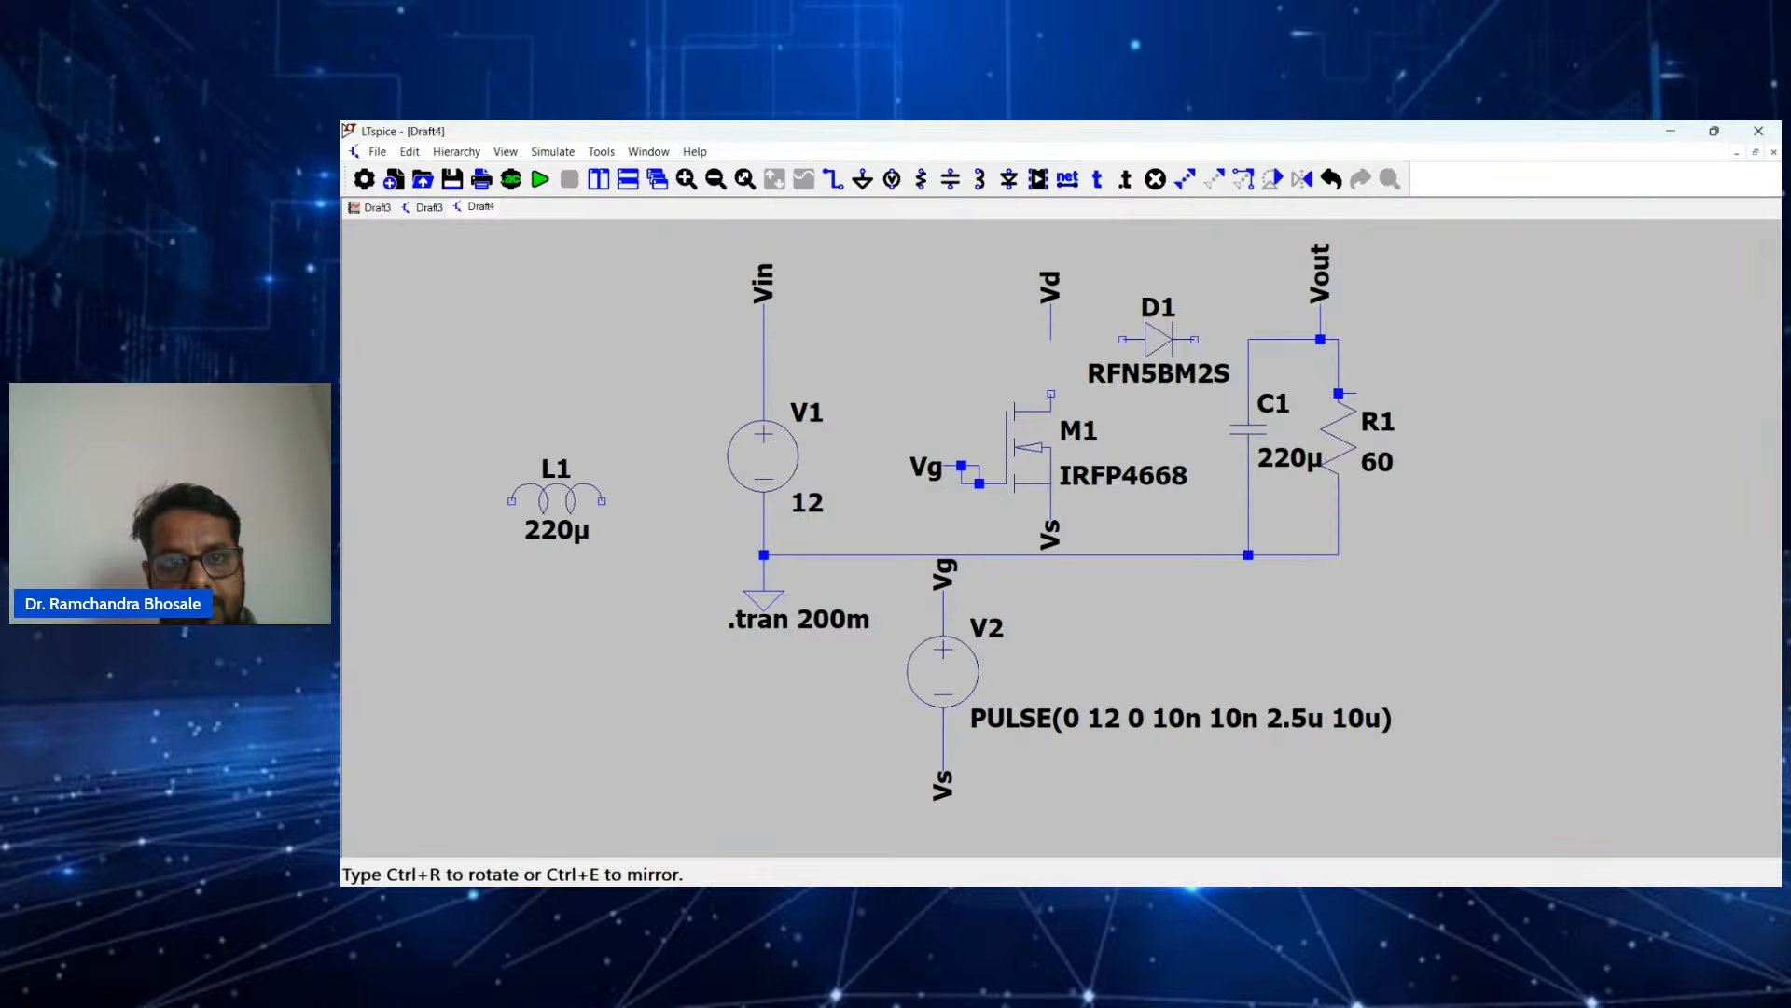
click(574, 504)
- Move MOSFET M1 between Vin and Vd, rotated 270 degrees so its drain faces Vin and its gate points down
drag(1027, 444, 866, 314)
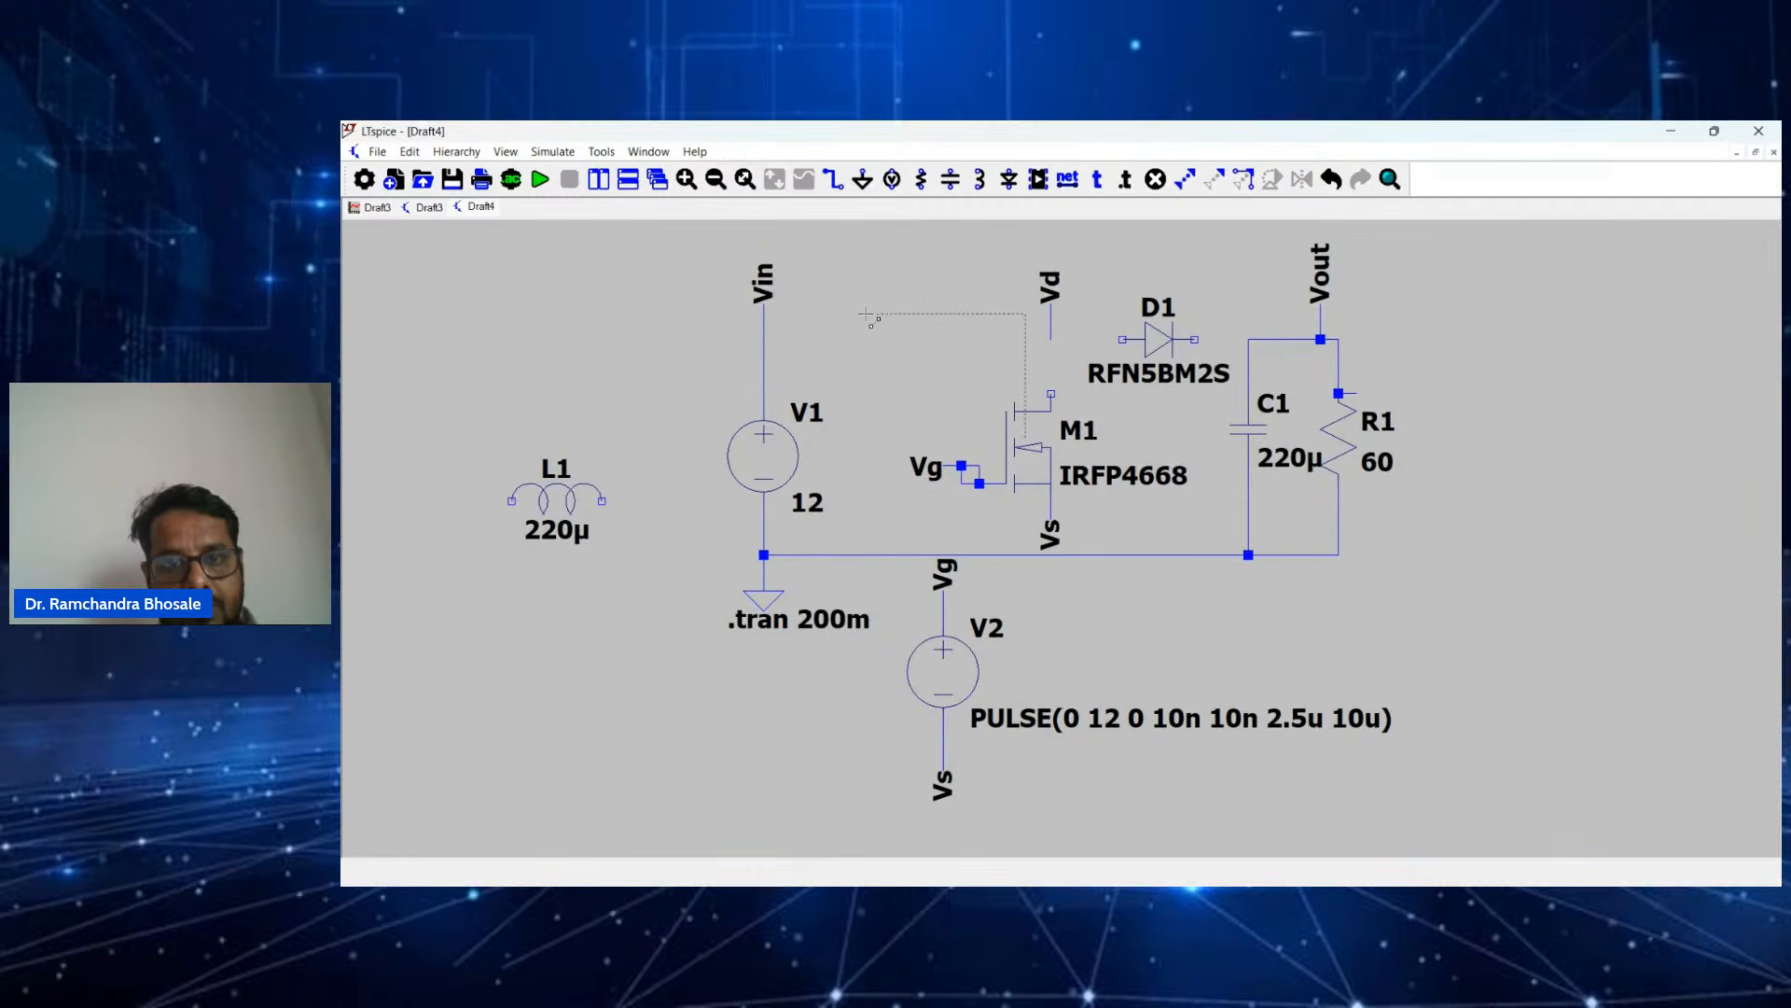
click(1017, 446)
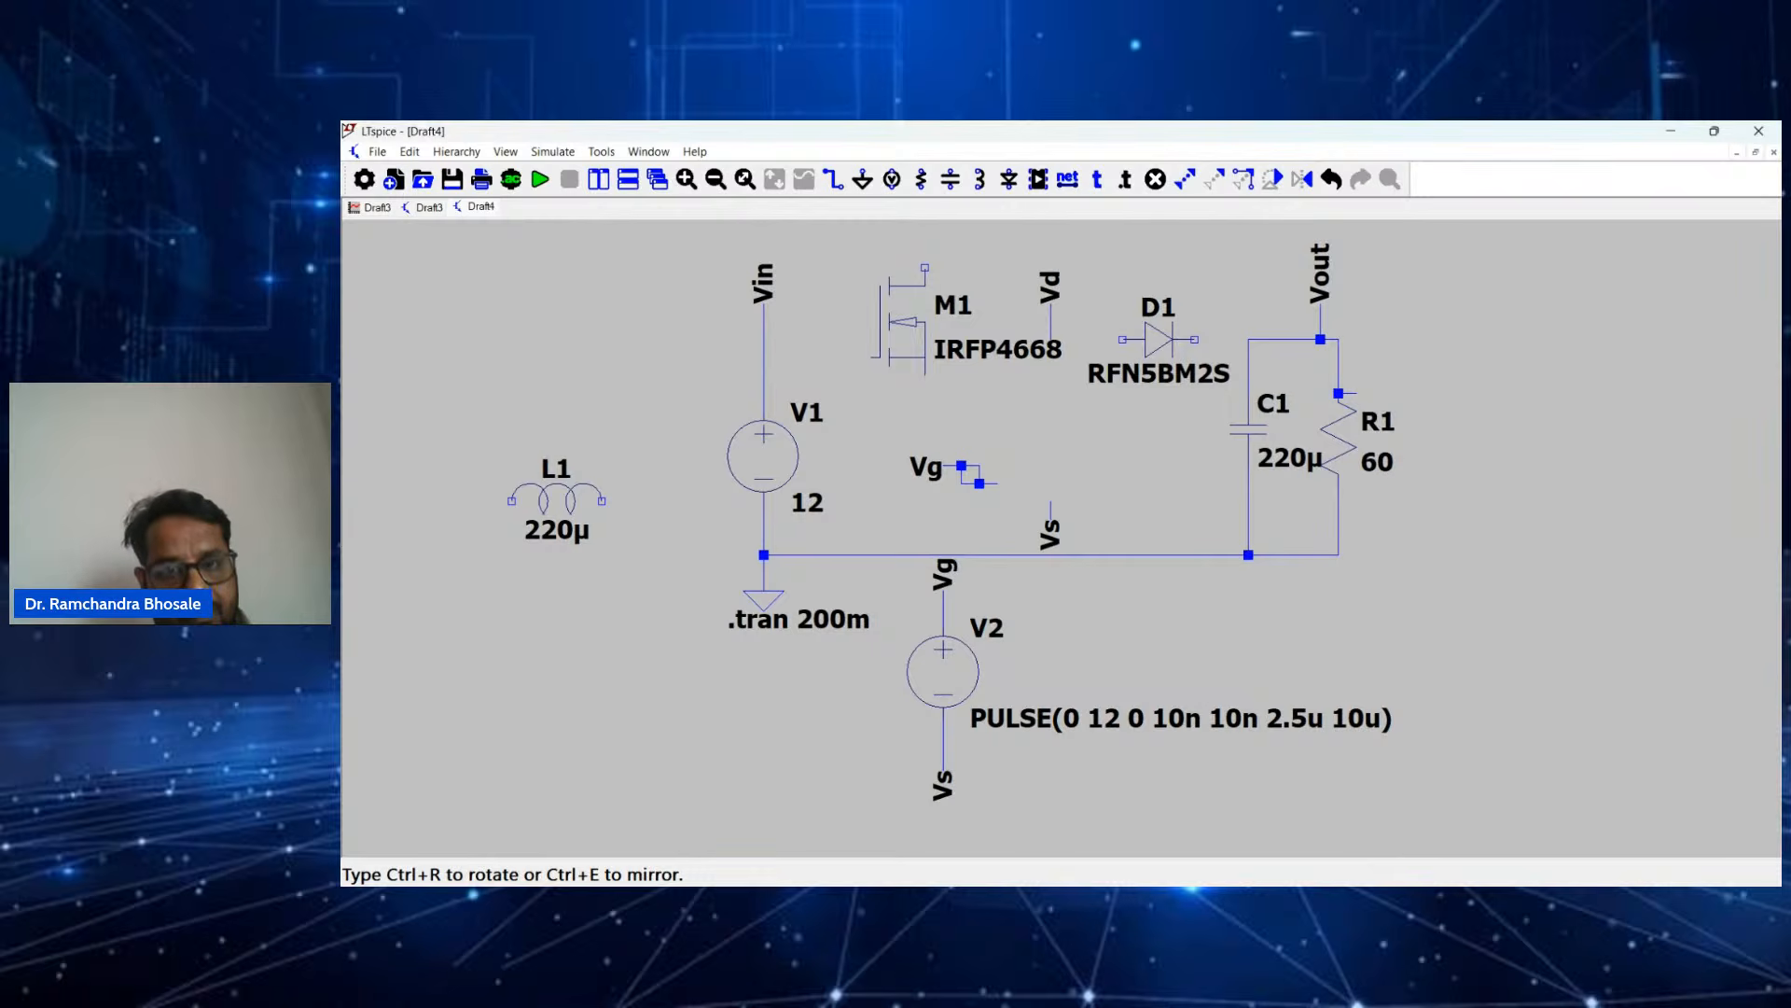
key(ctrl+r)
key(ctrl+r)
key(ctrl+r)
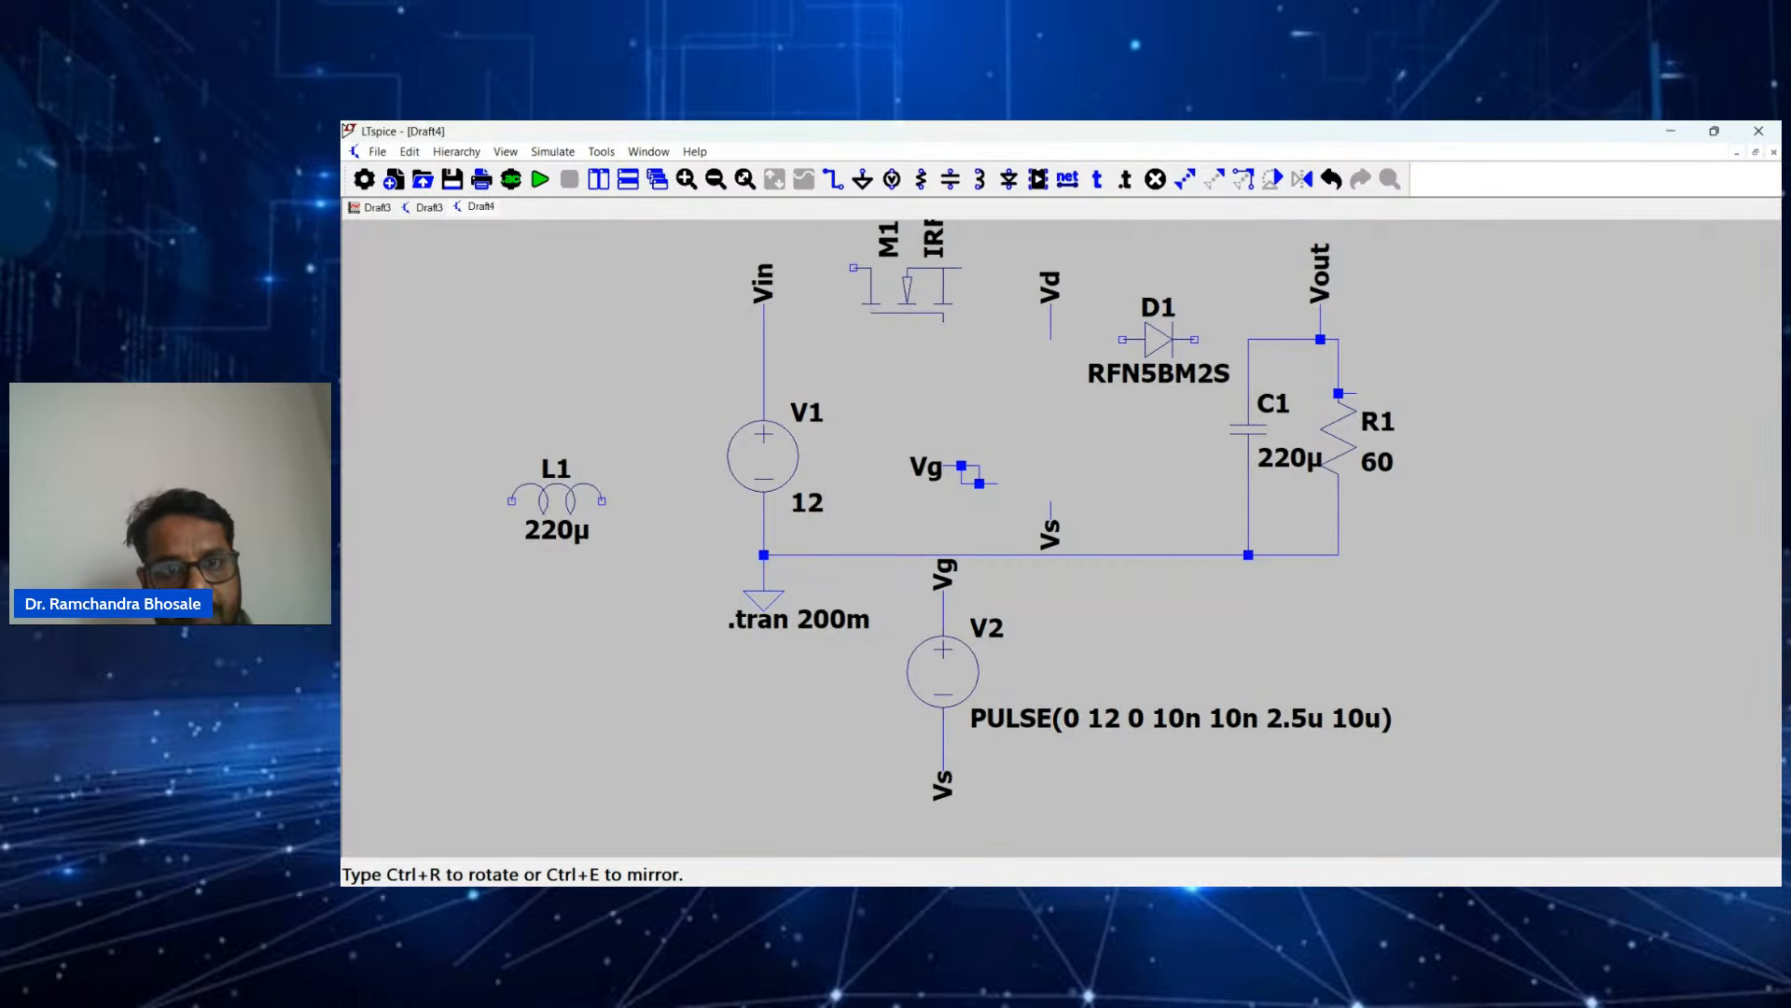
click(924, 338)
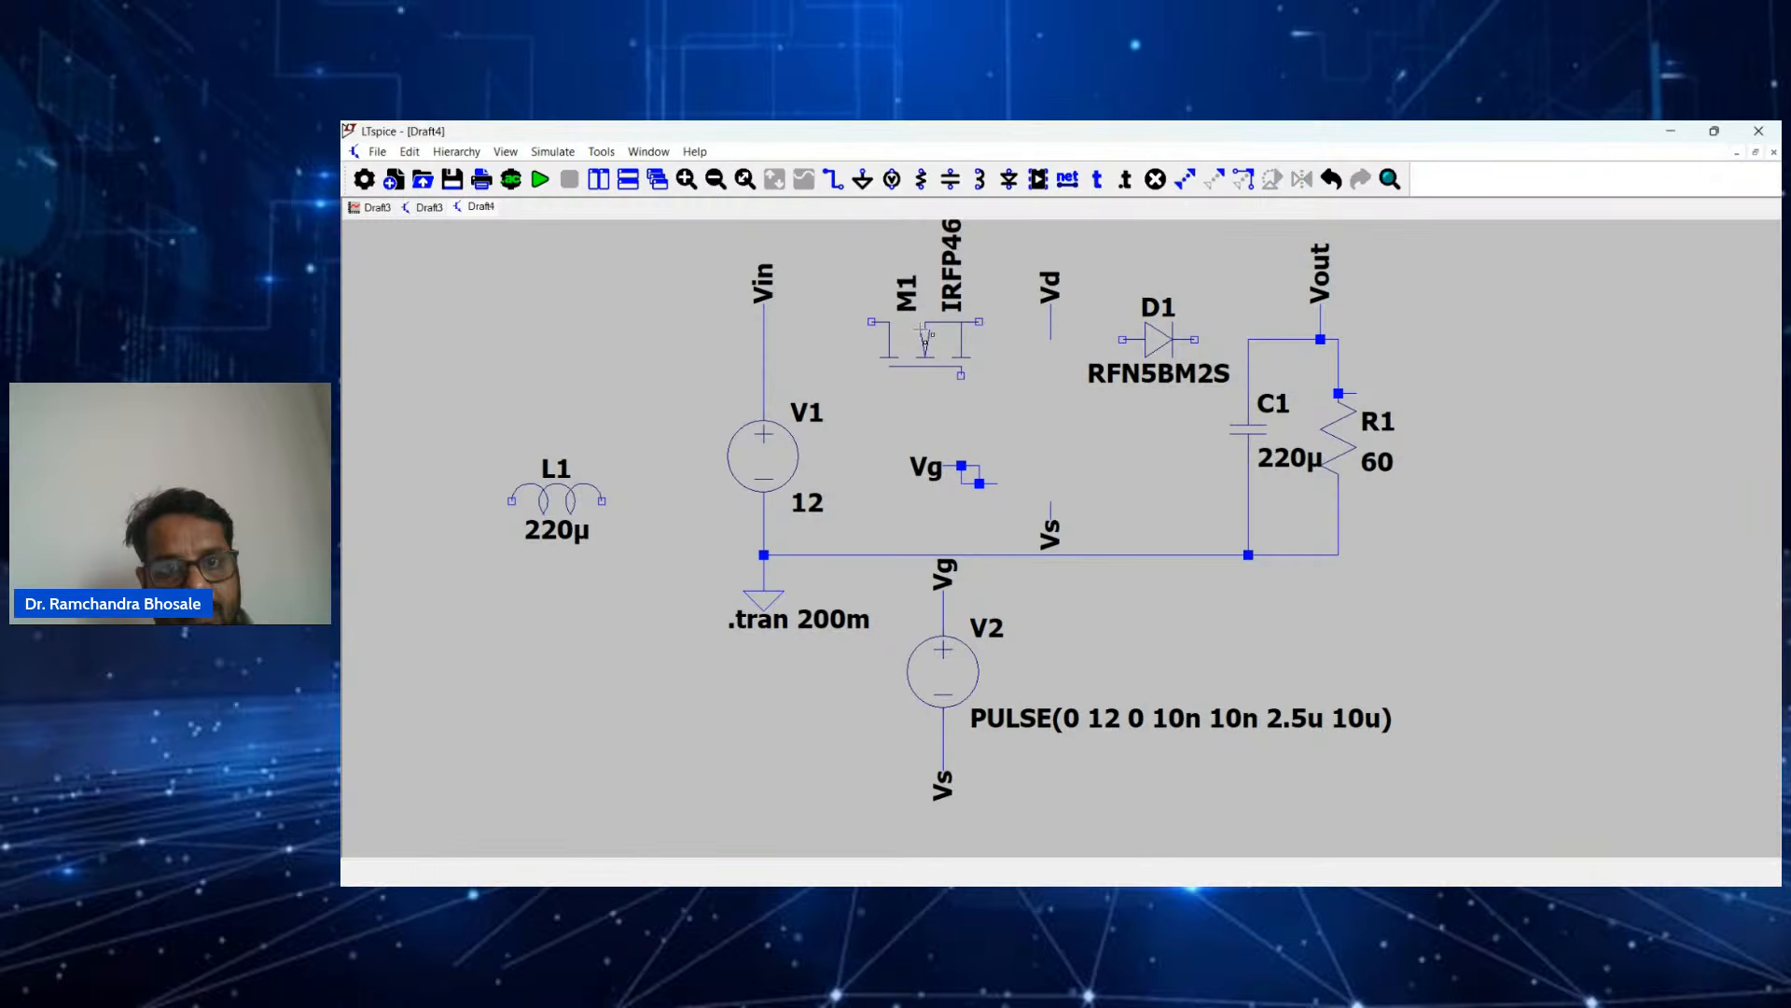
key(space)
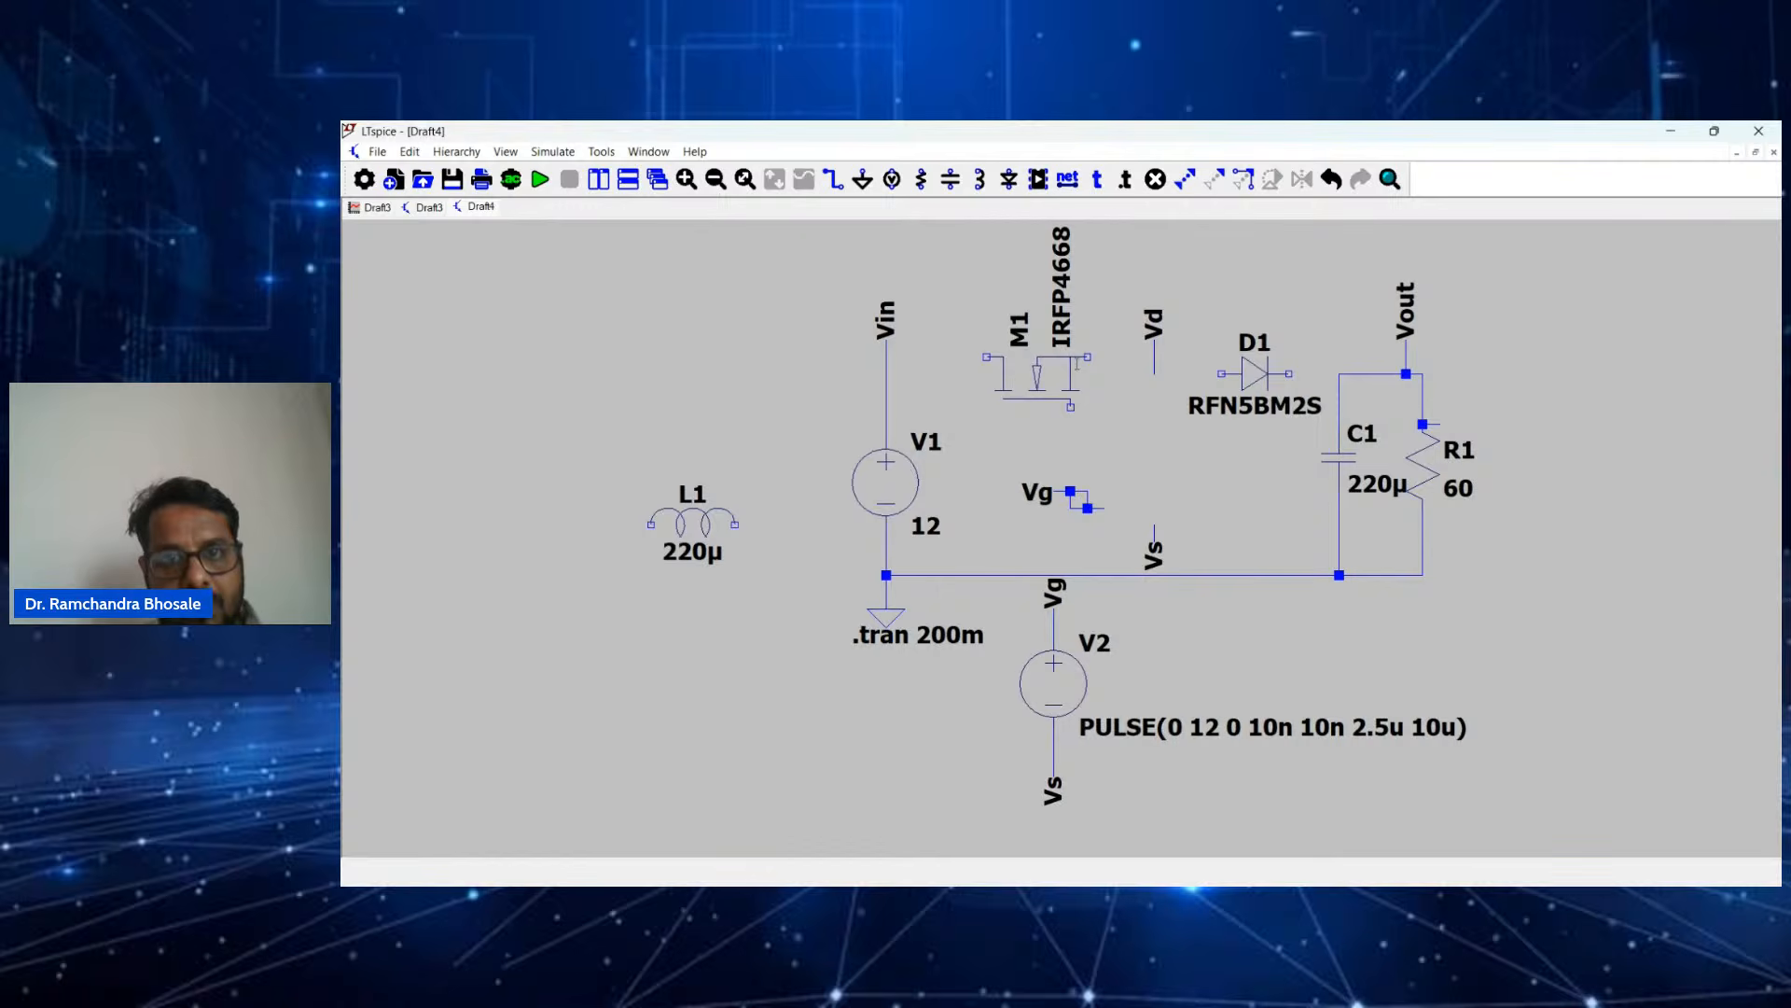
- Wire M1's drain to the Vin node and its source to the Vd node
click(836, 185)
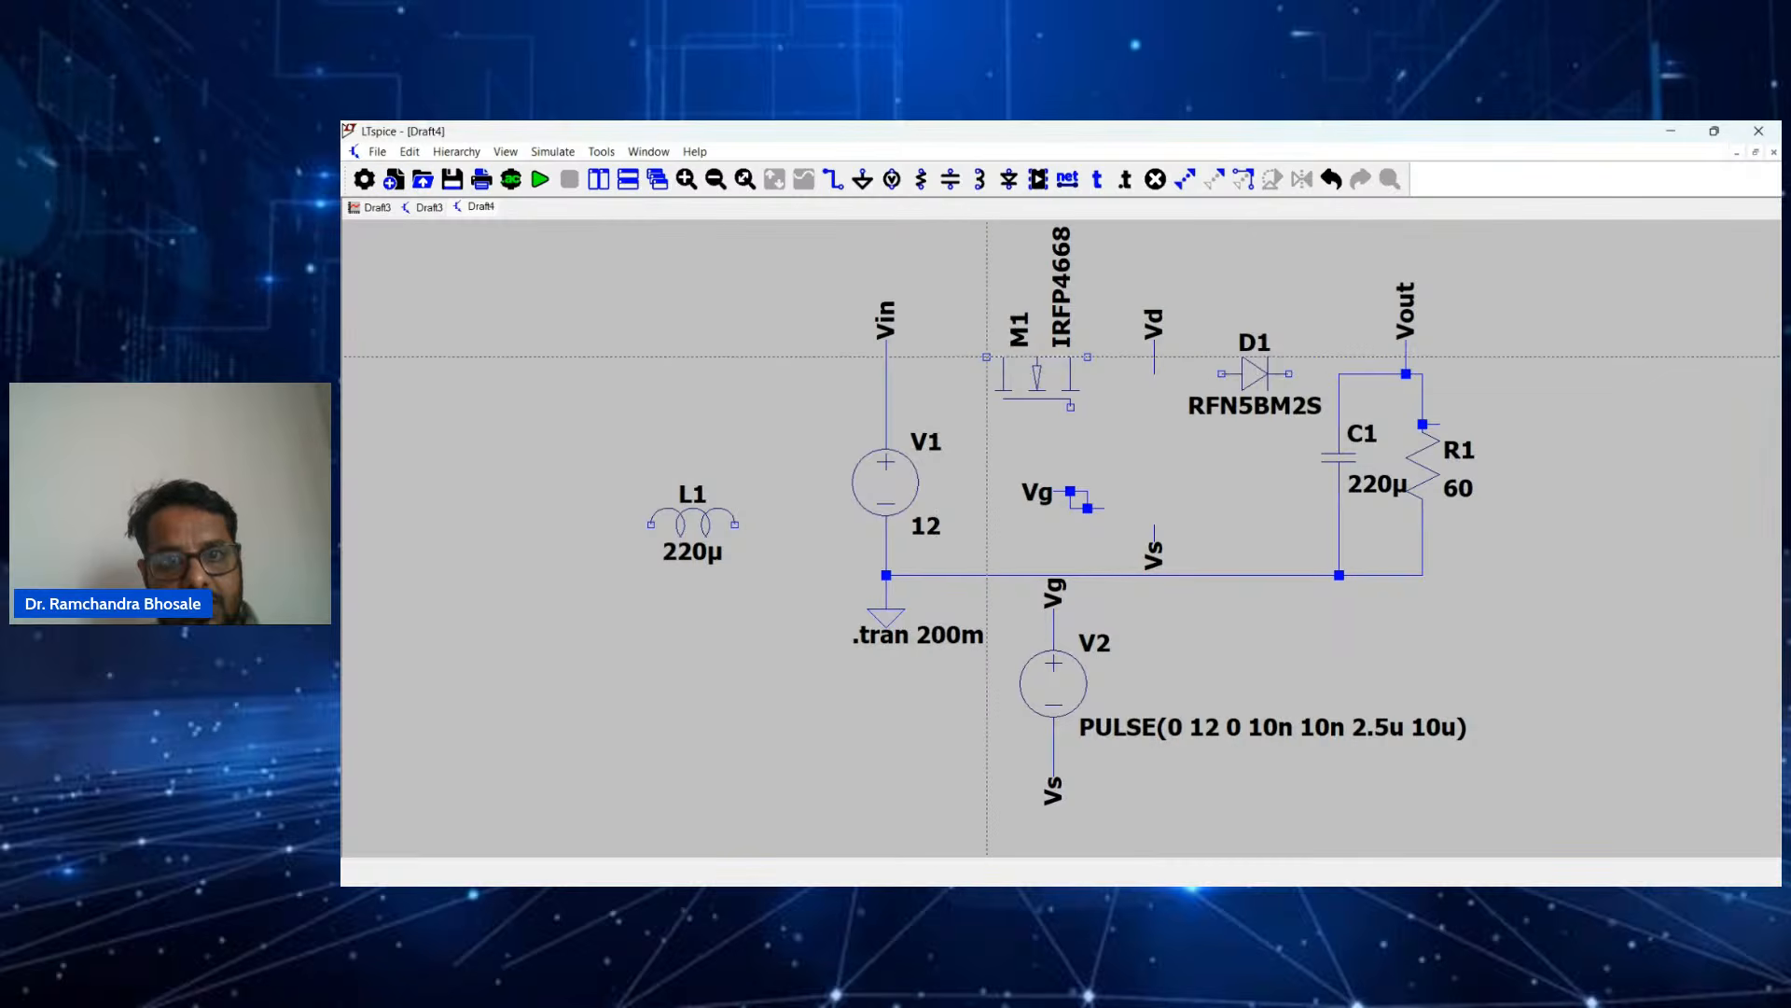
click(987, 357)
click(887, 357)
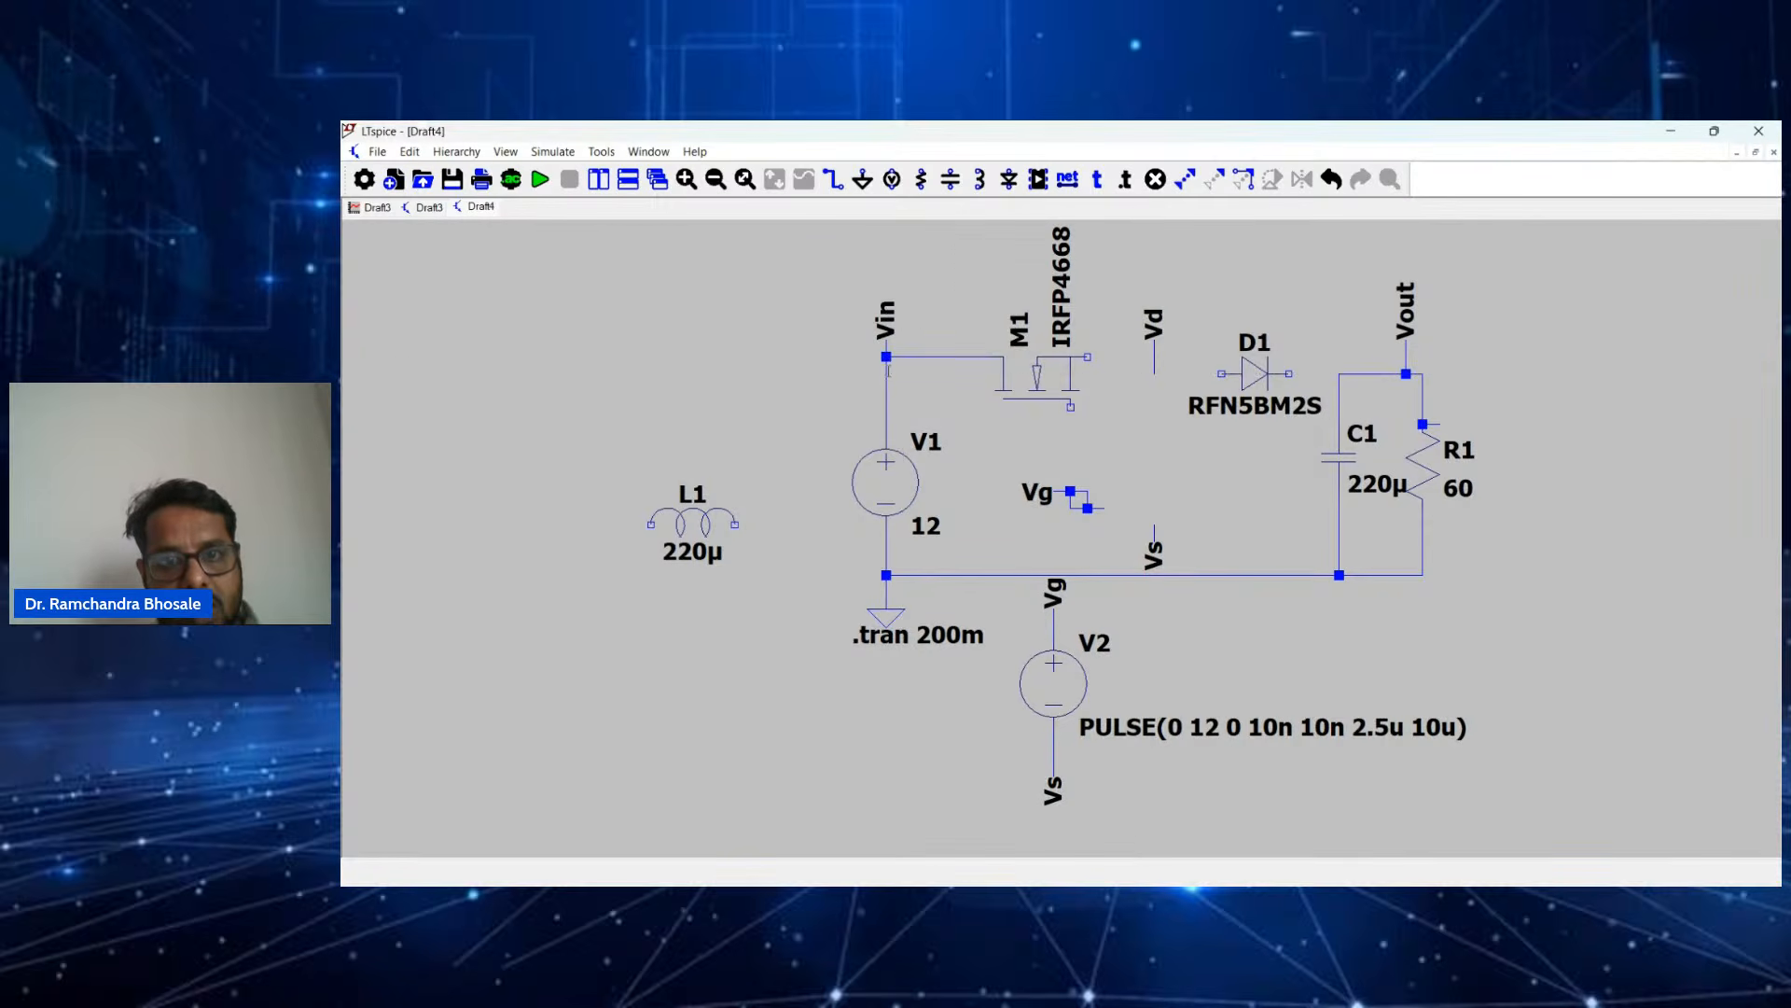
click(1088, 356)
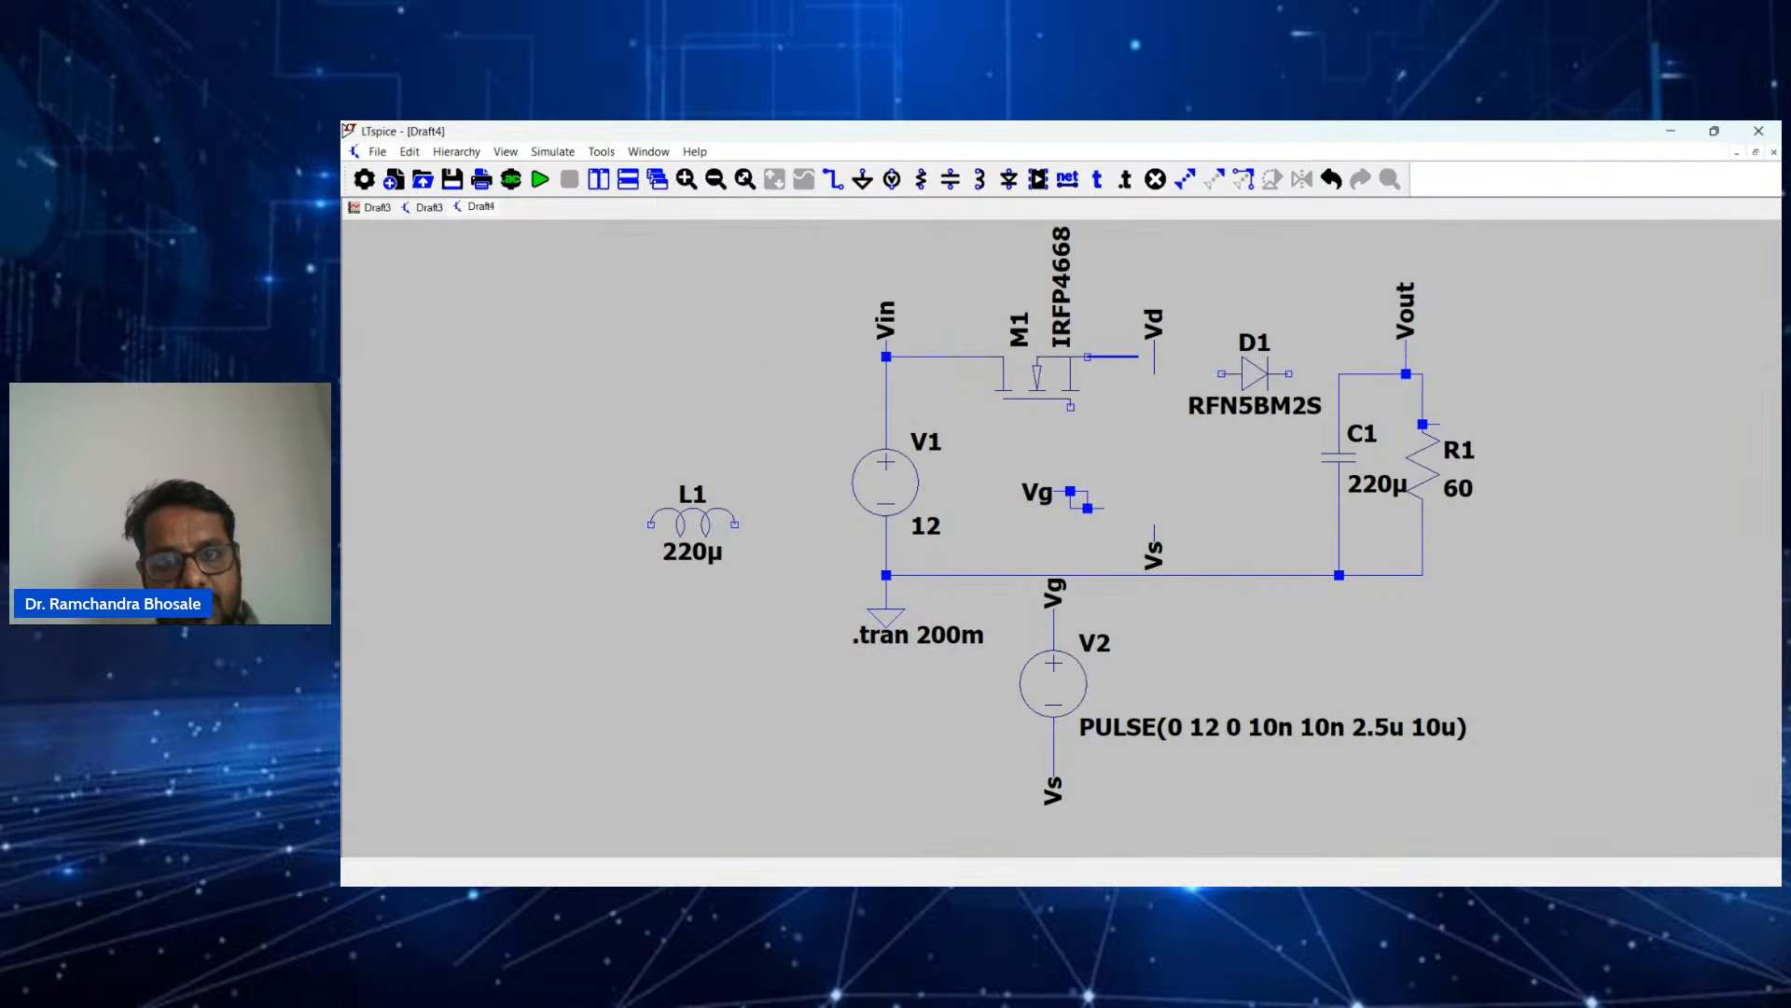
click(1154, 356)
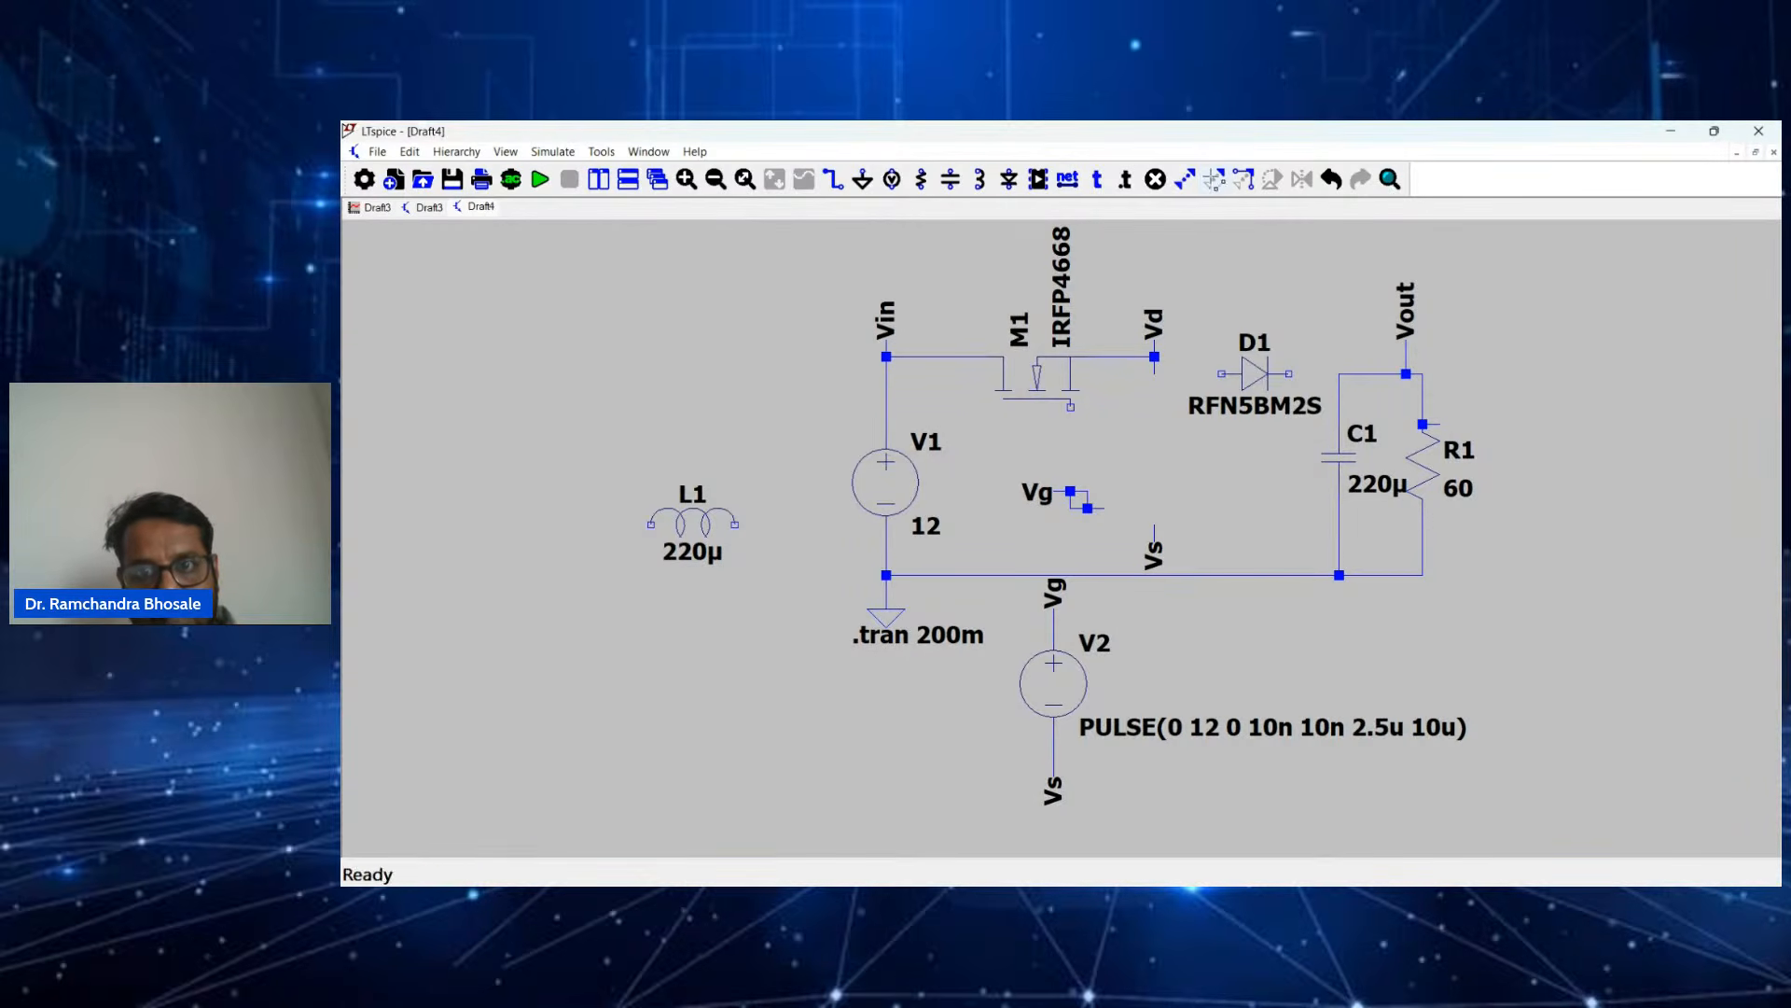
- Flip diode D1 so its cathode faces Vd, align it with the Vd wire, and wire it between Vd and C1's upper node
click(1248, 374)
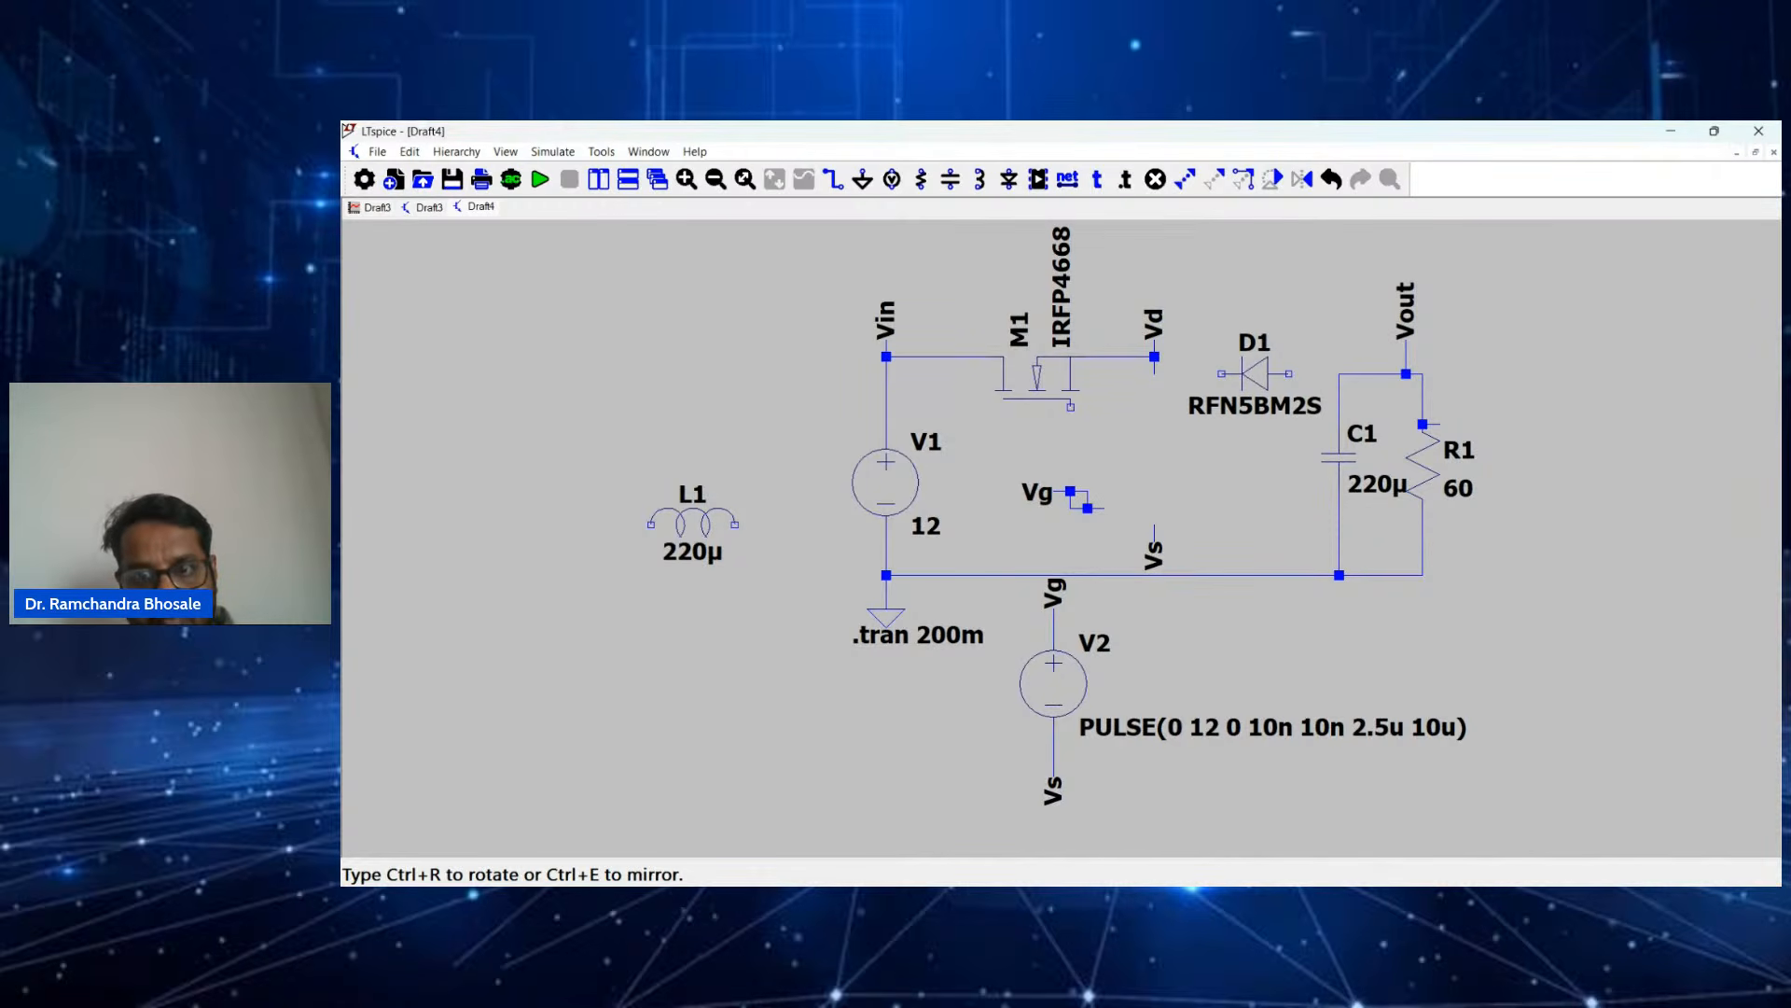
click(1253, 365)
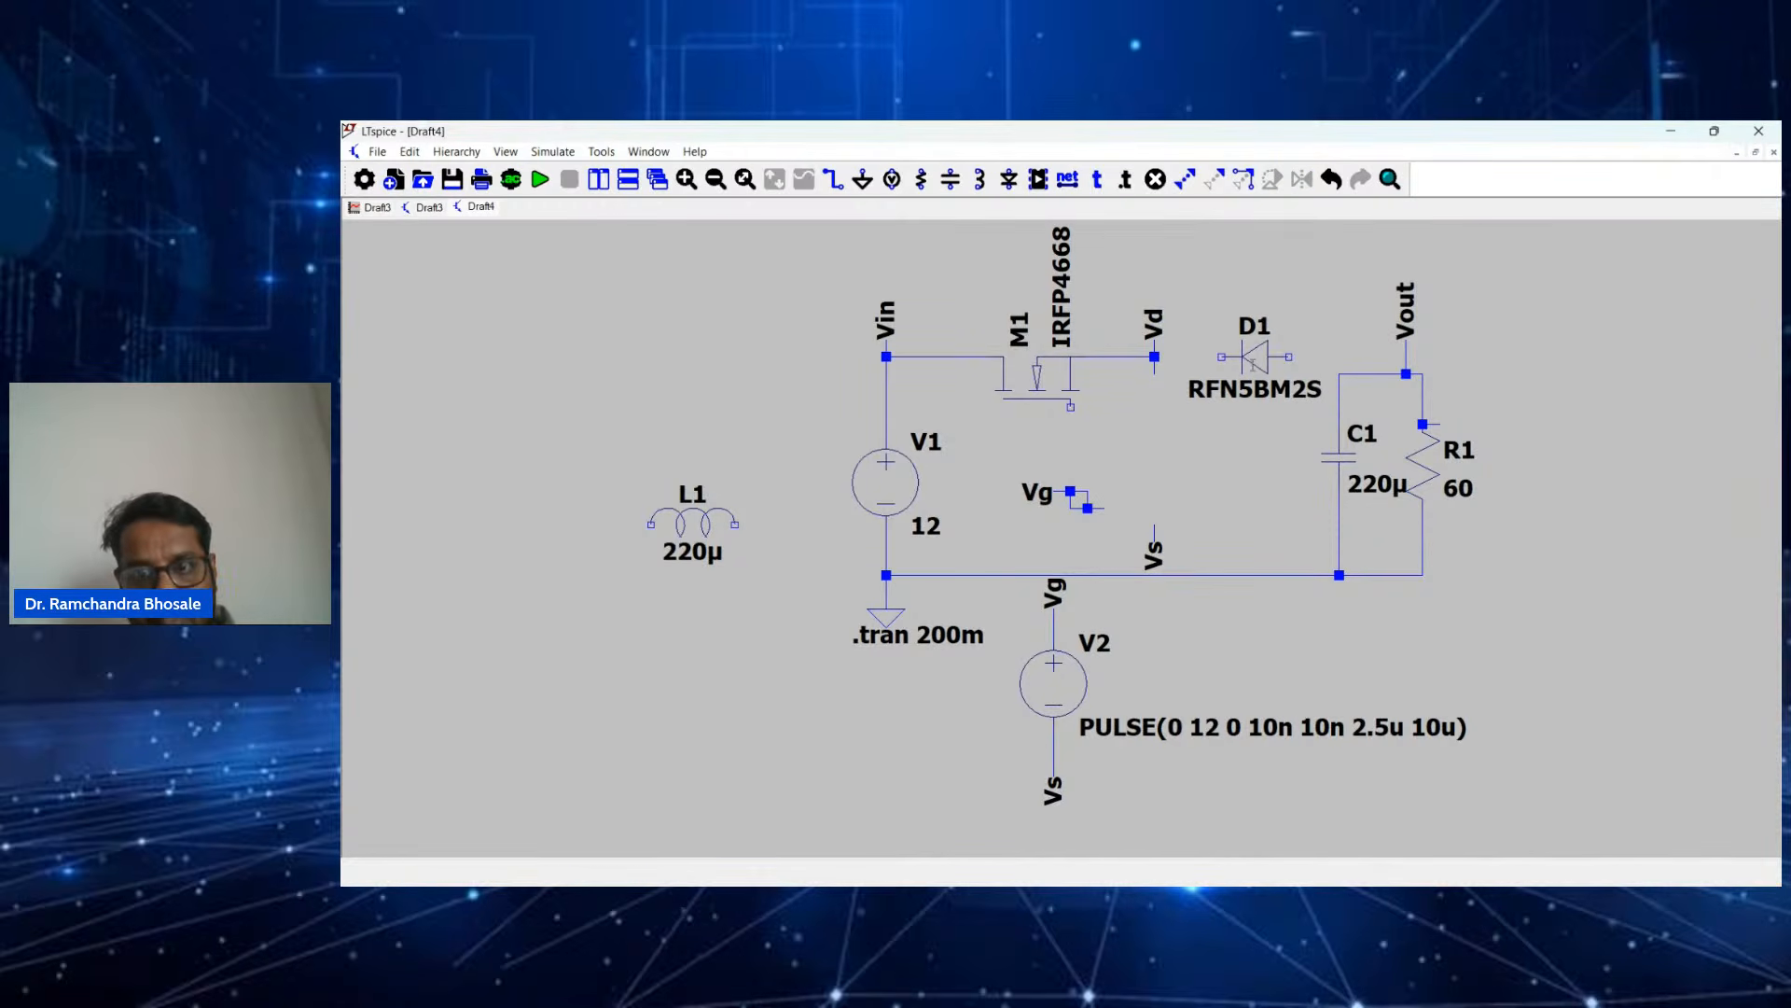
click(826, 176)
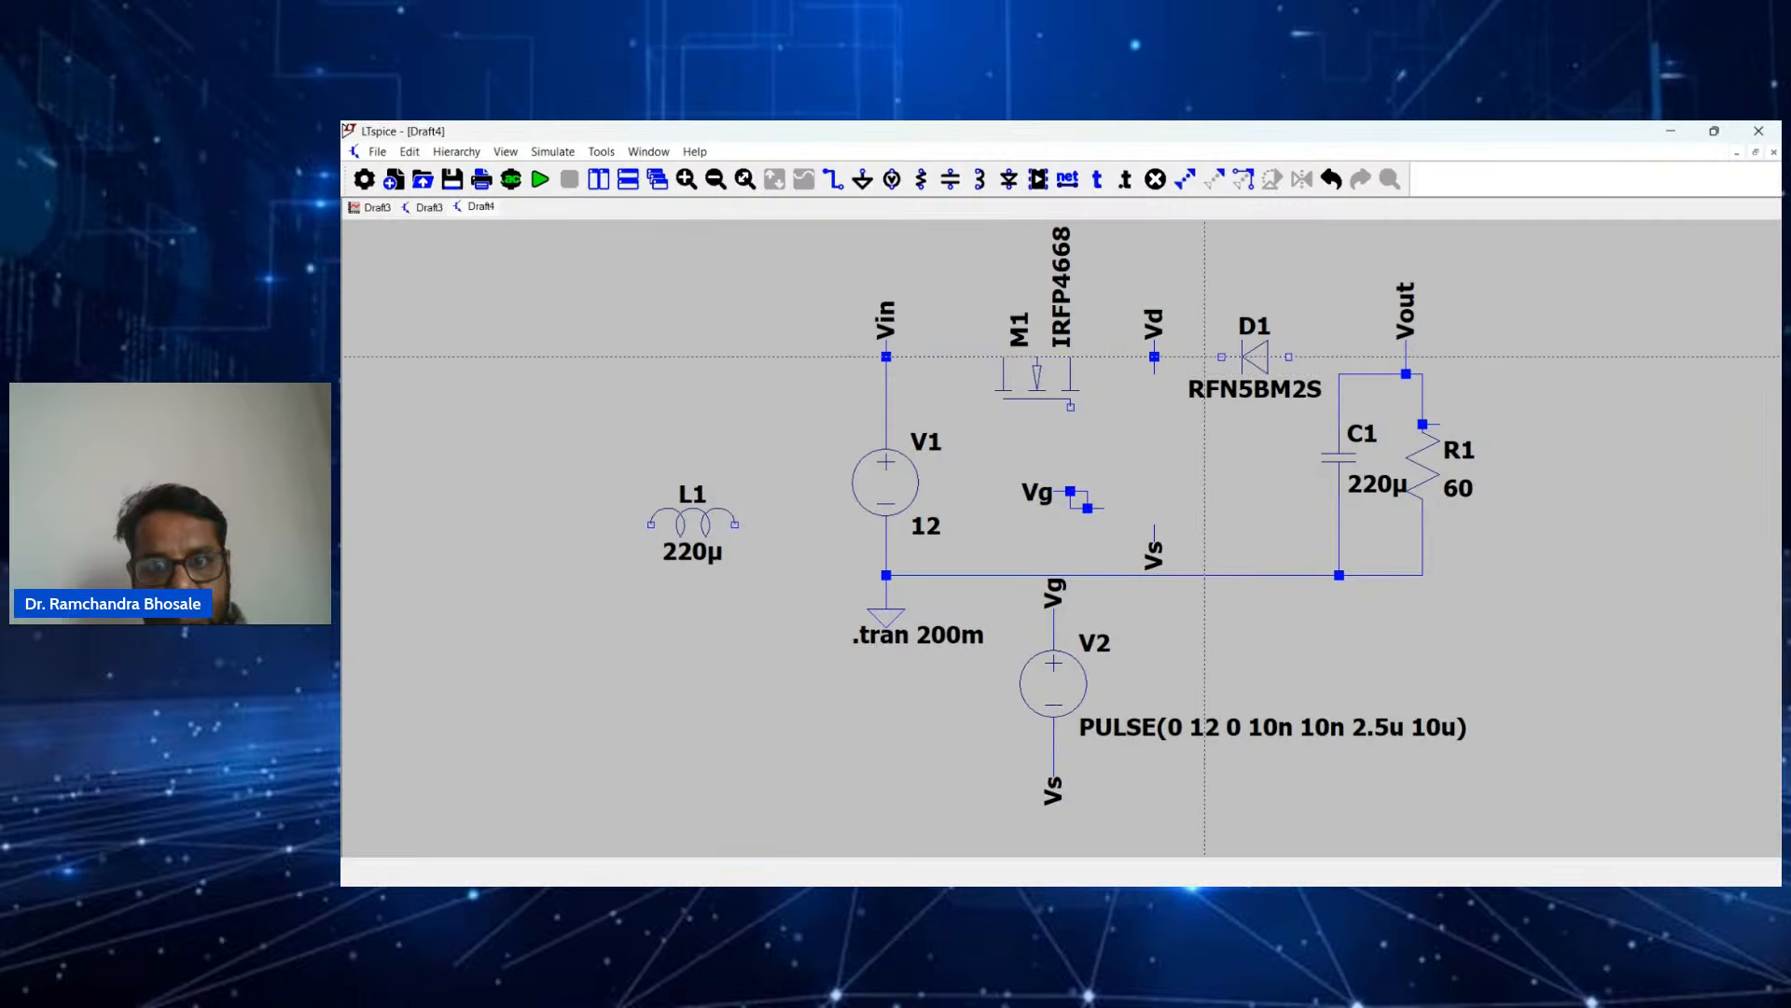
click(1221, 357)
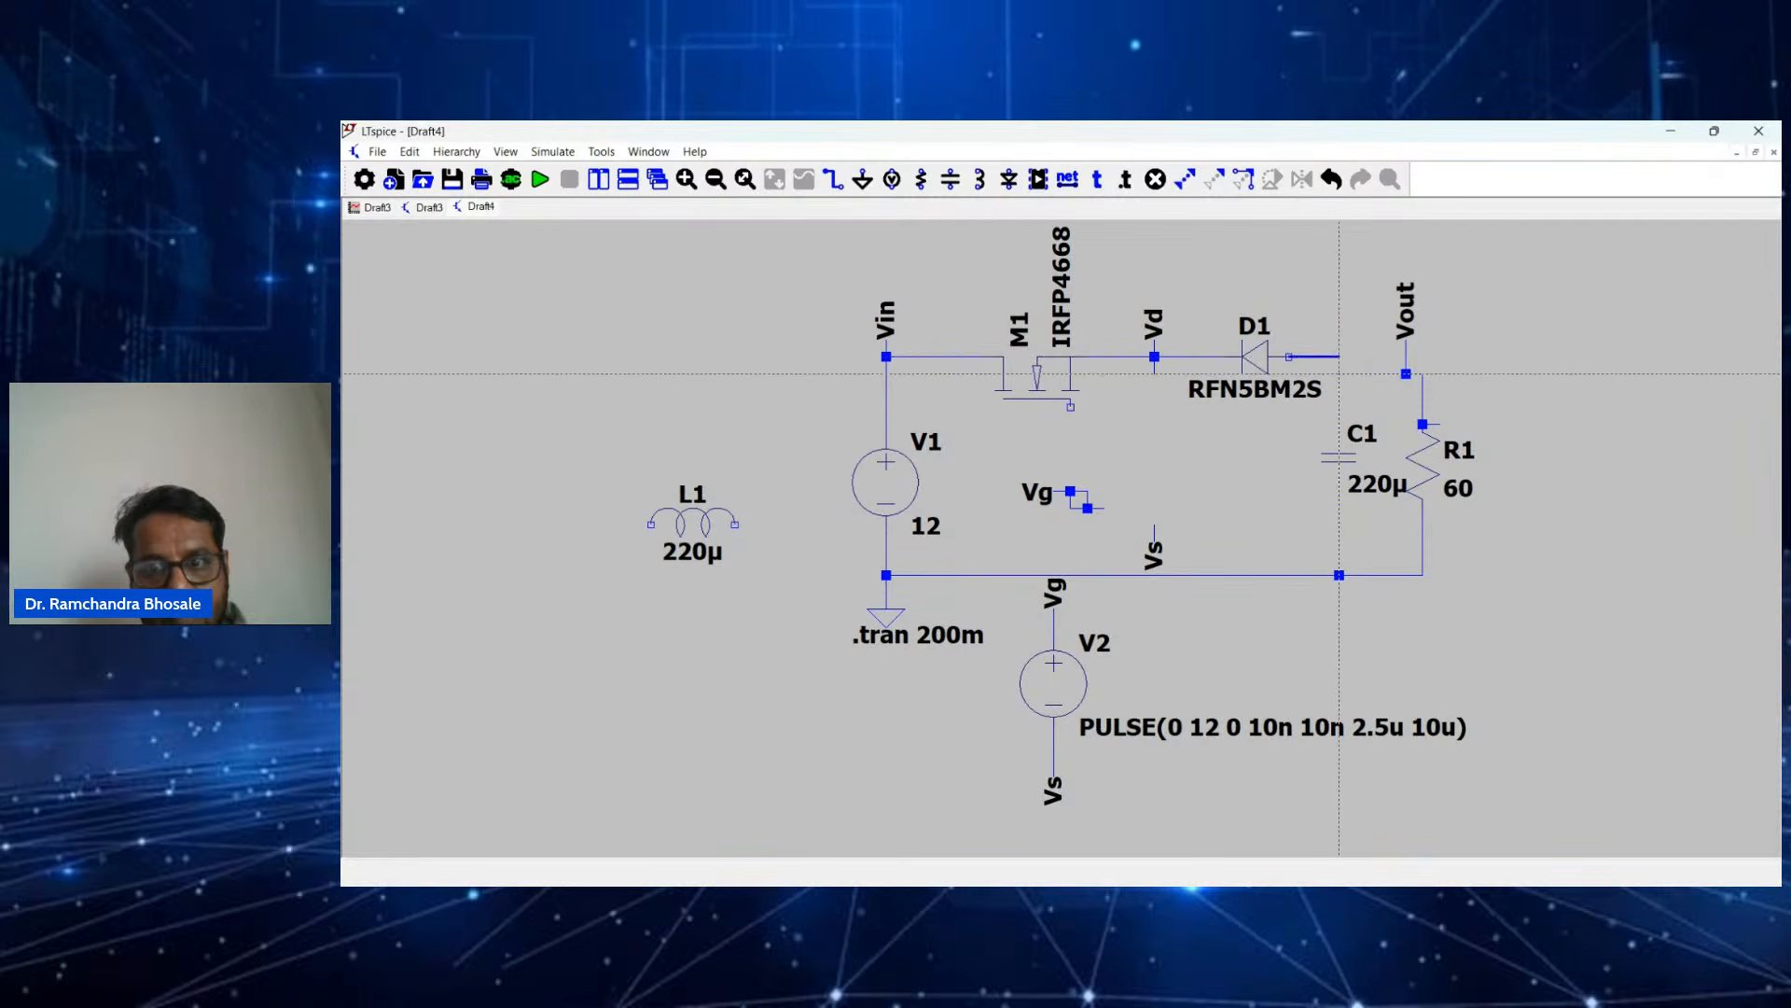
click(1338, 373)
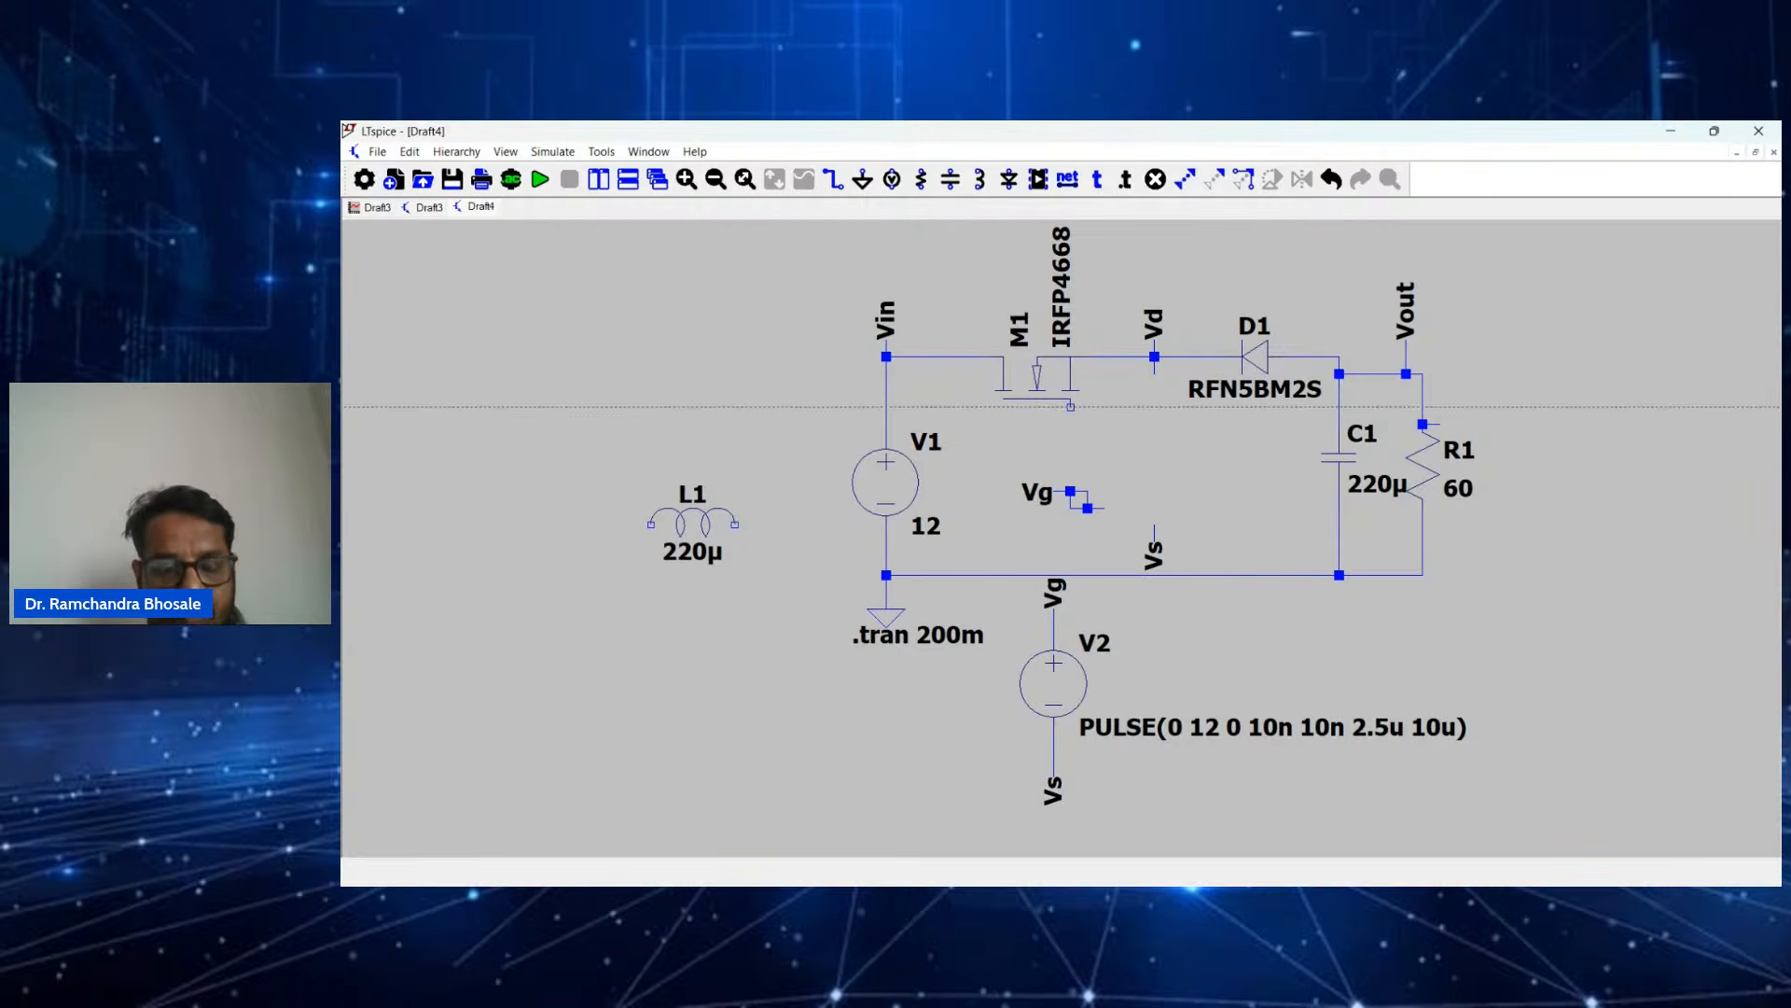
key(Escape)
- Move inductor L1 directly below the Vd node, turned to a vertical orientation
drag(704, 534, 990, 483)
key(Escape)
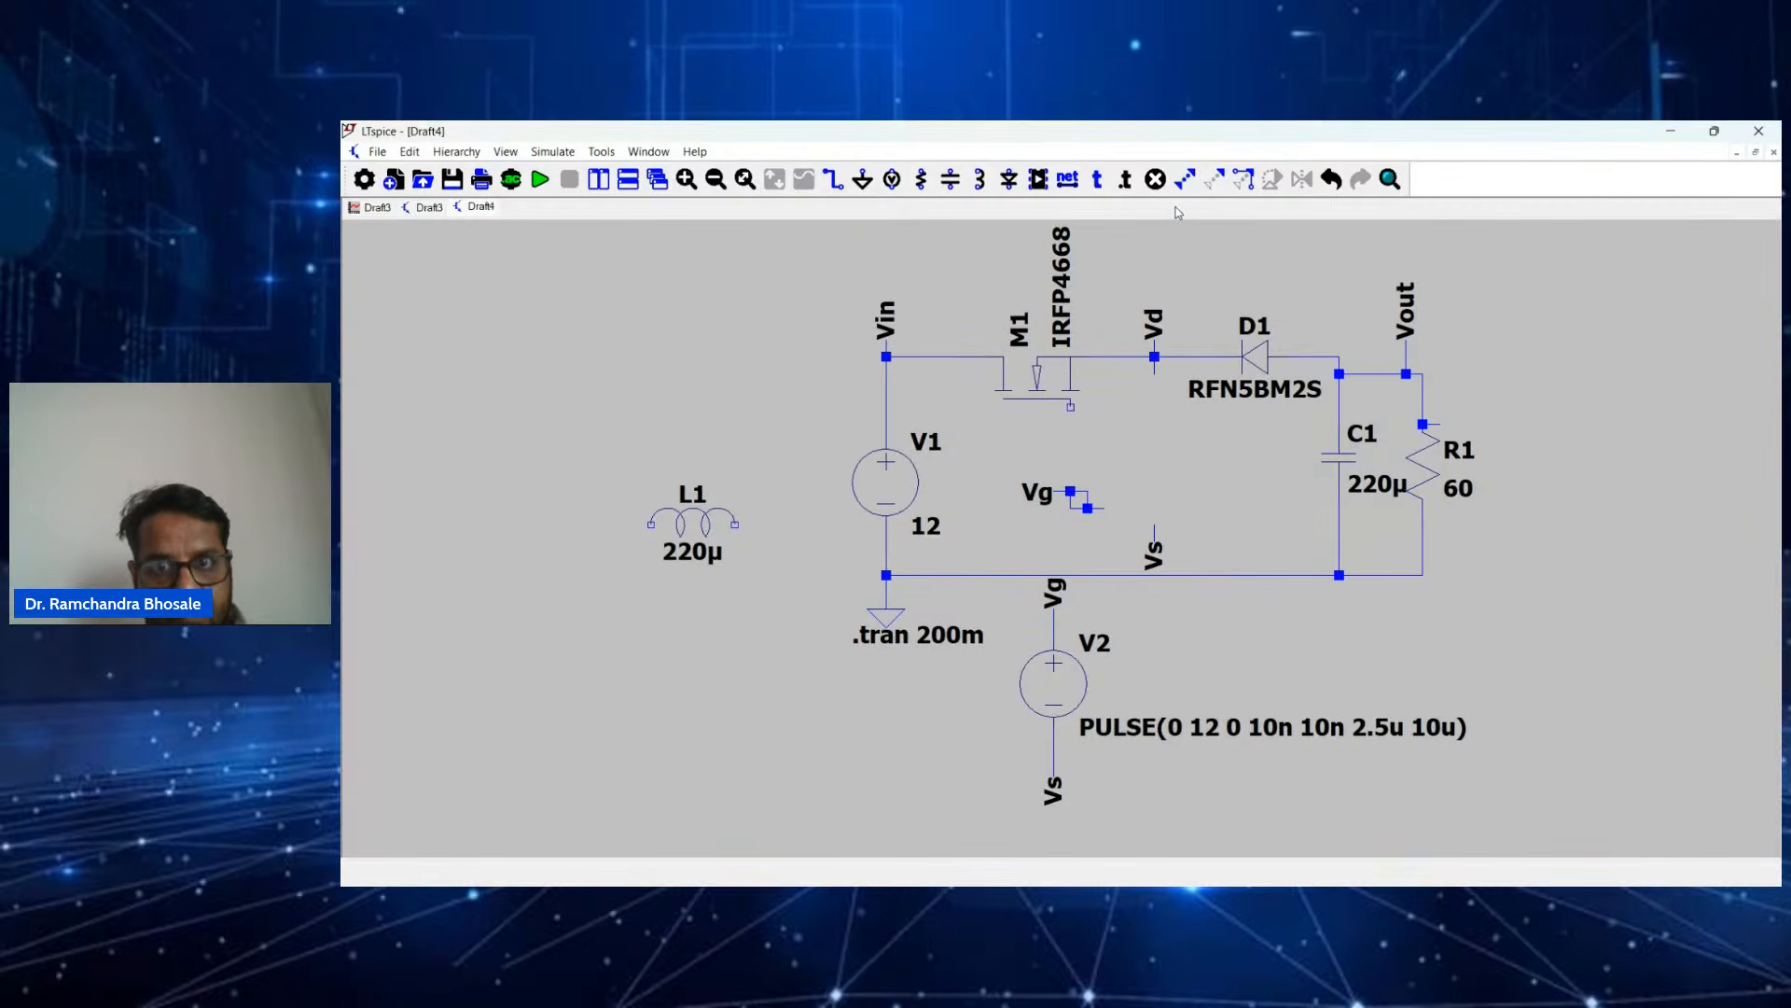
click(1217, 181)
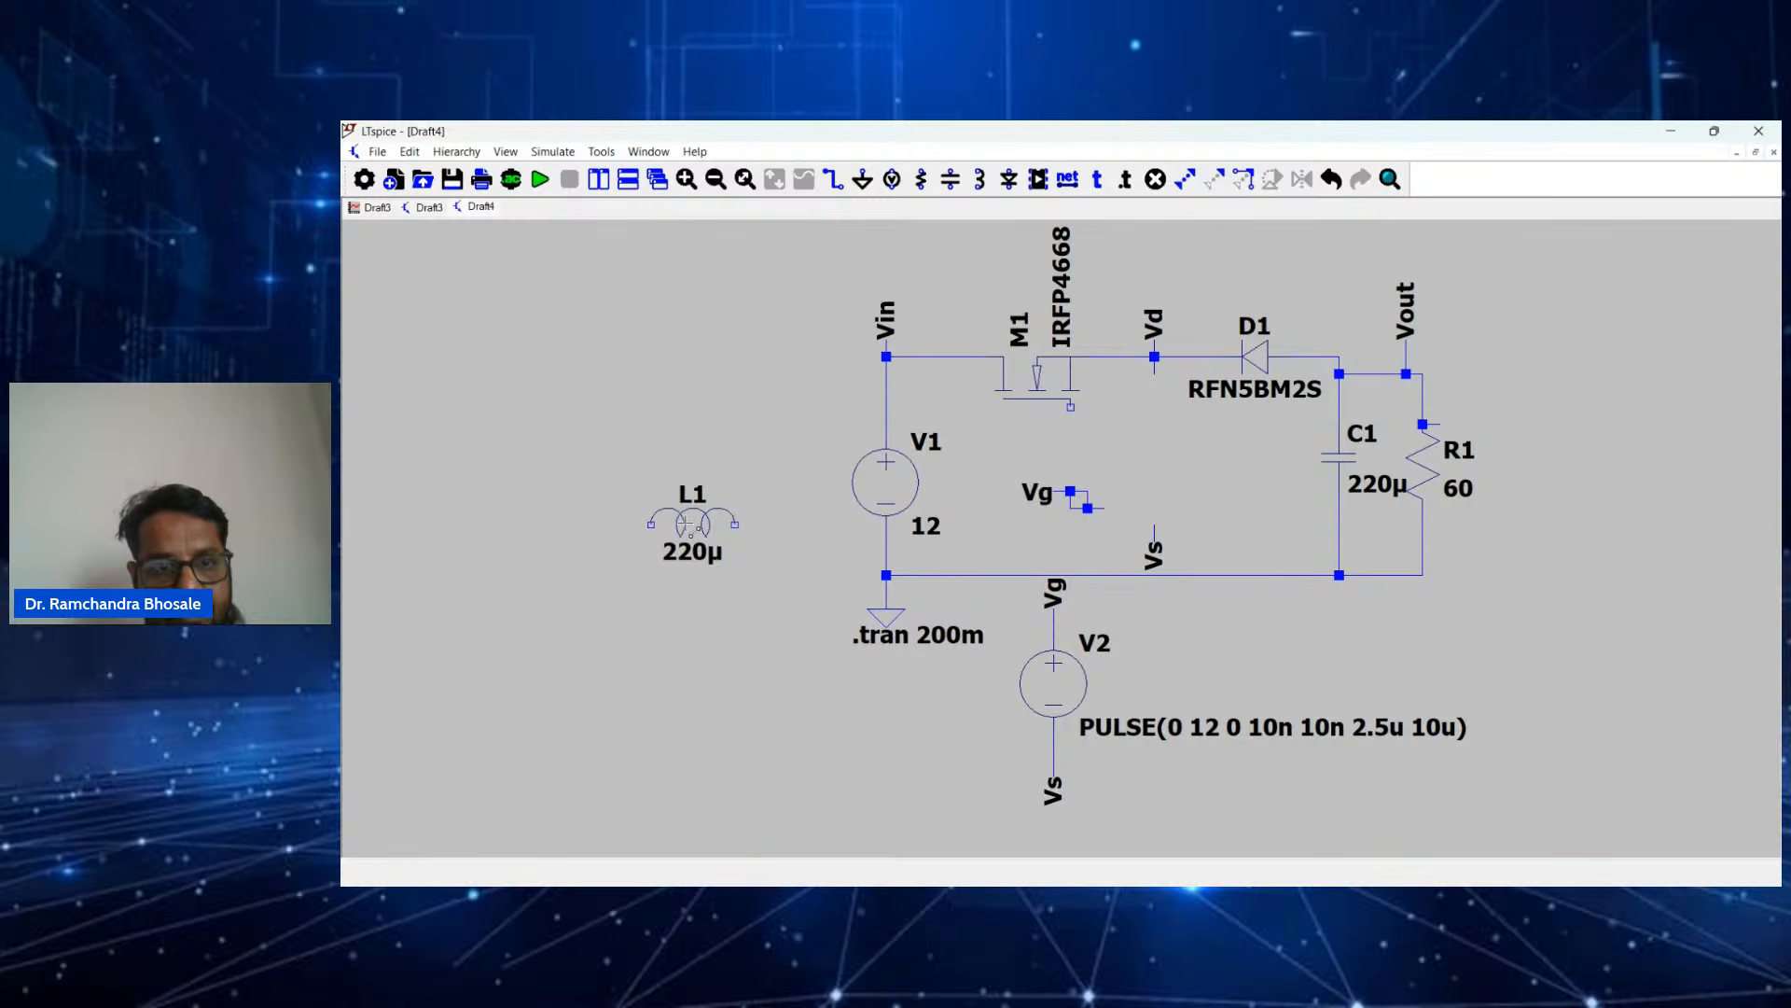
click(690, 525)
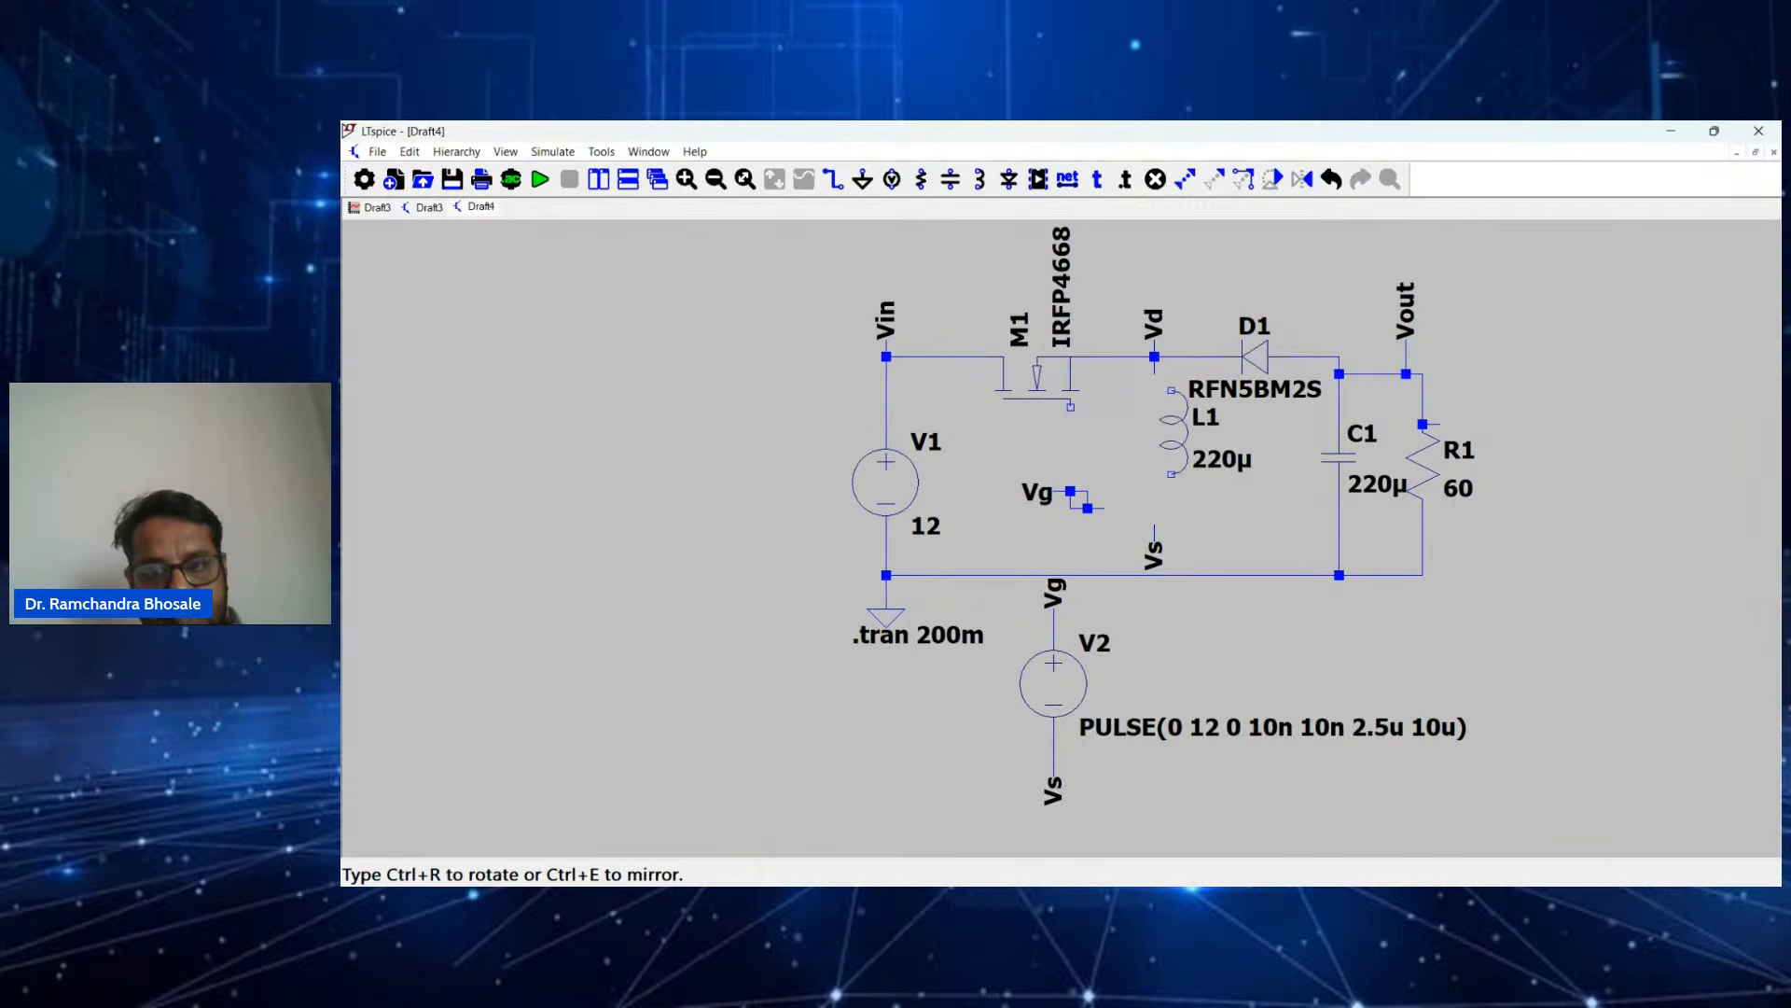
key(ctrl+r)
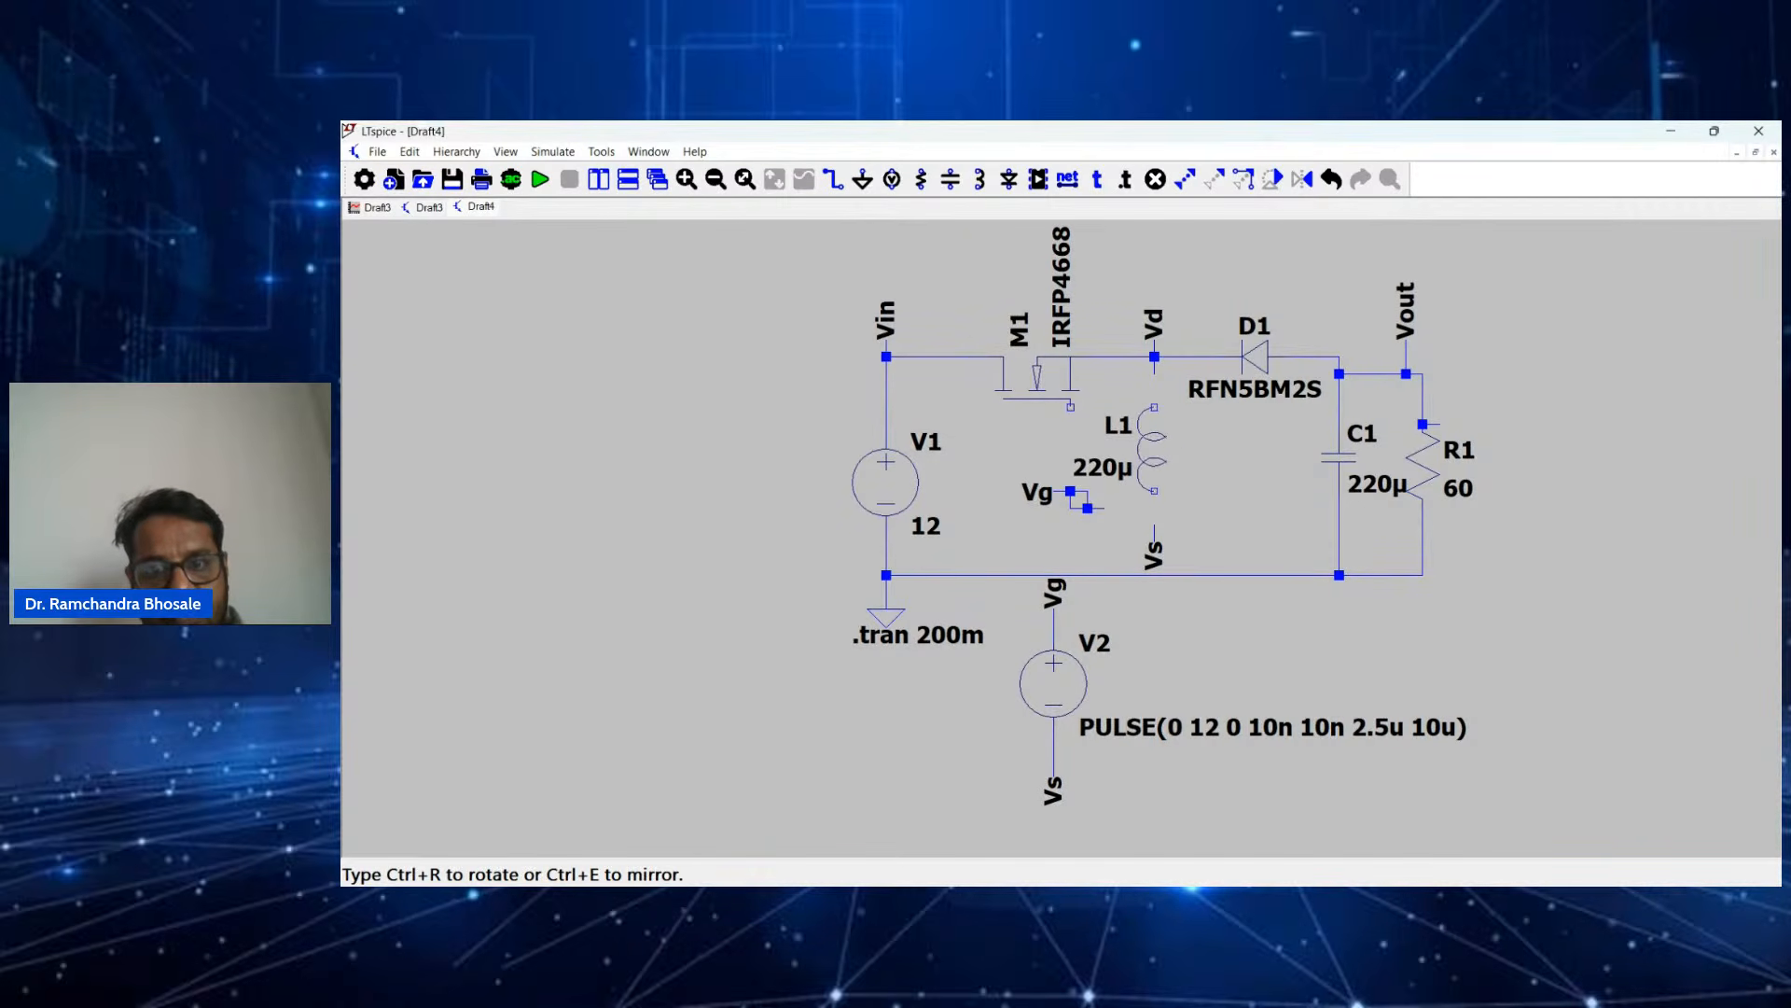
click(1141, 453)
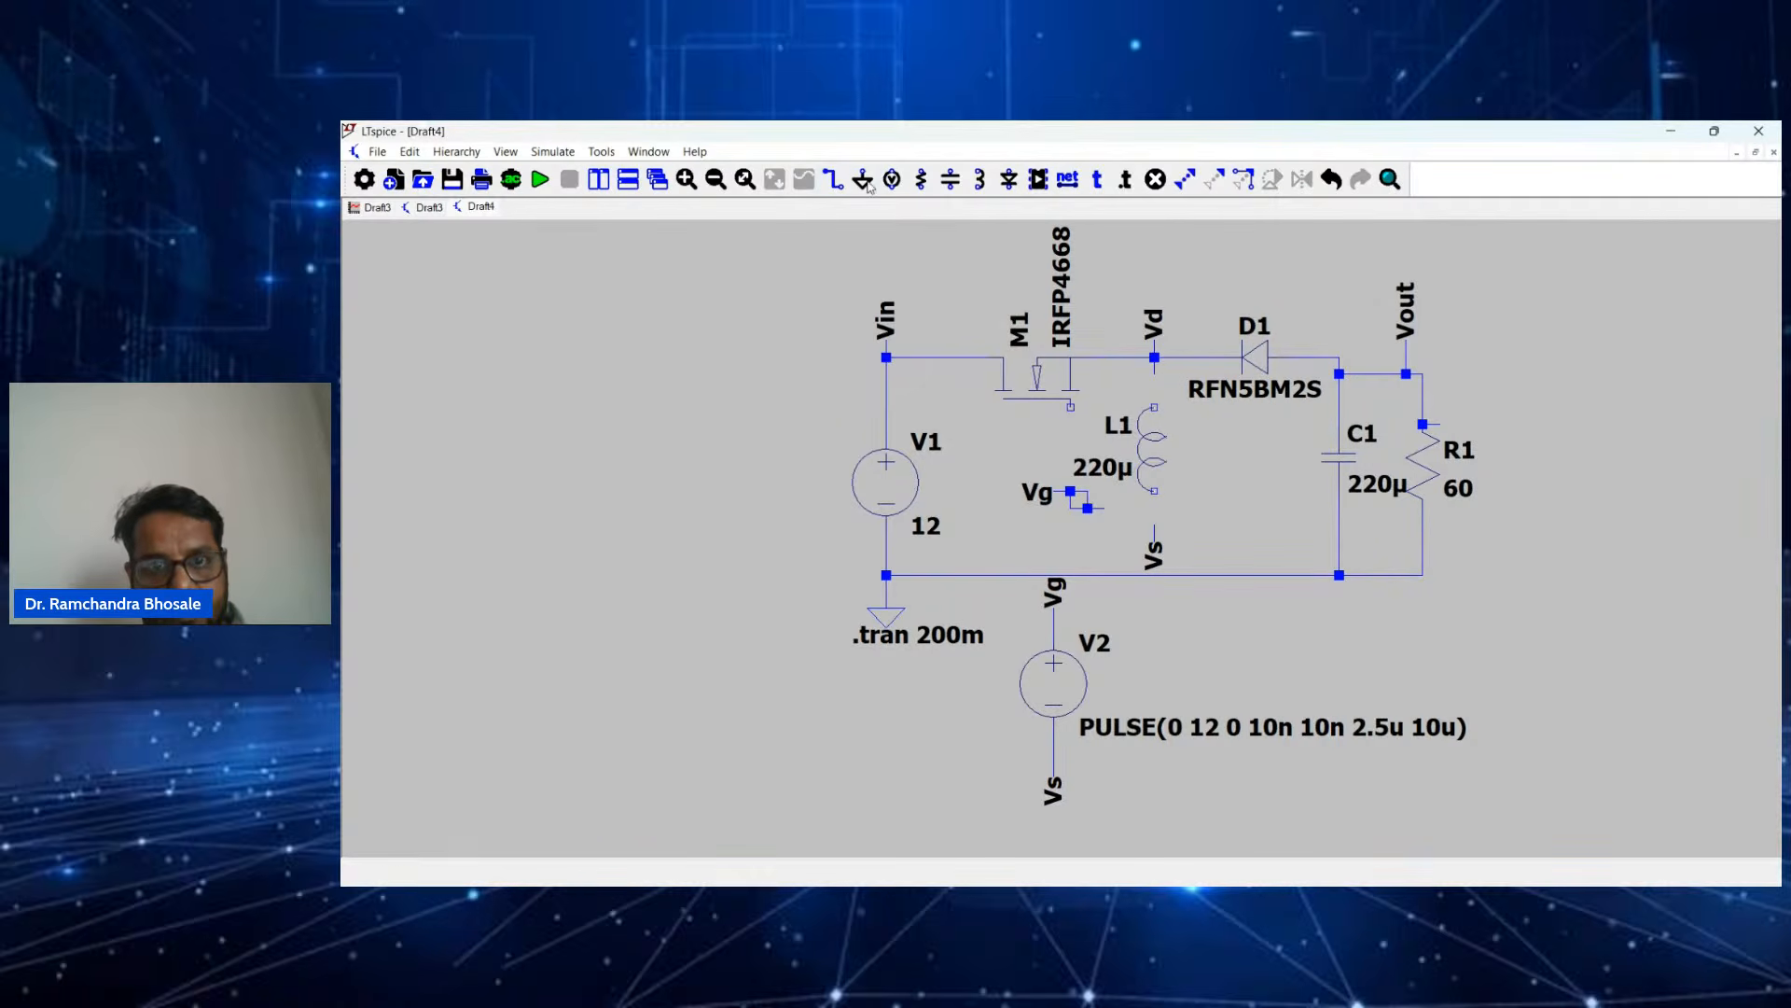
- Wire L1's upper end to Vd and its lower end to the ground rail, routing around the Vs label
click(835, 180)
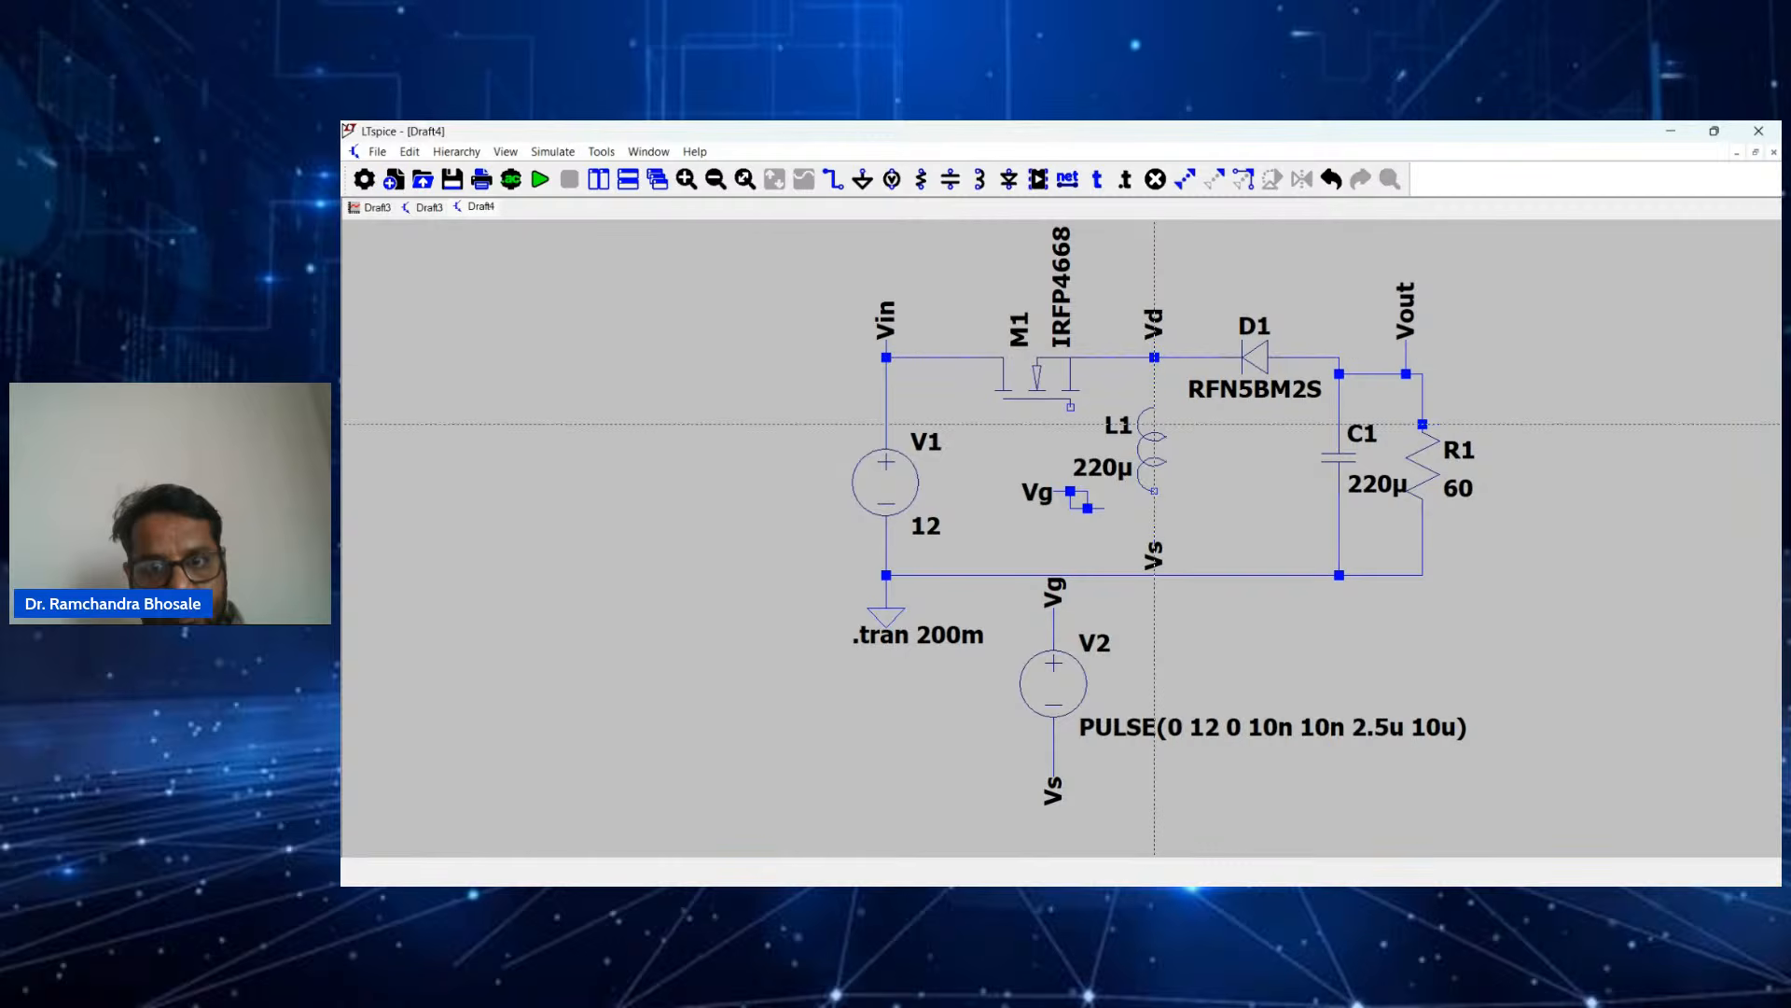
click(1154, 491)
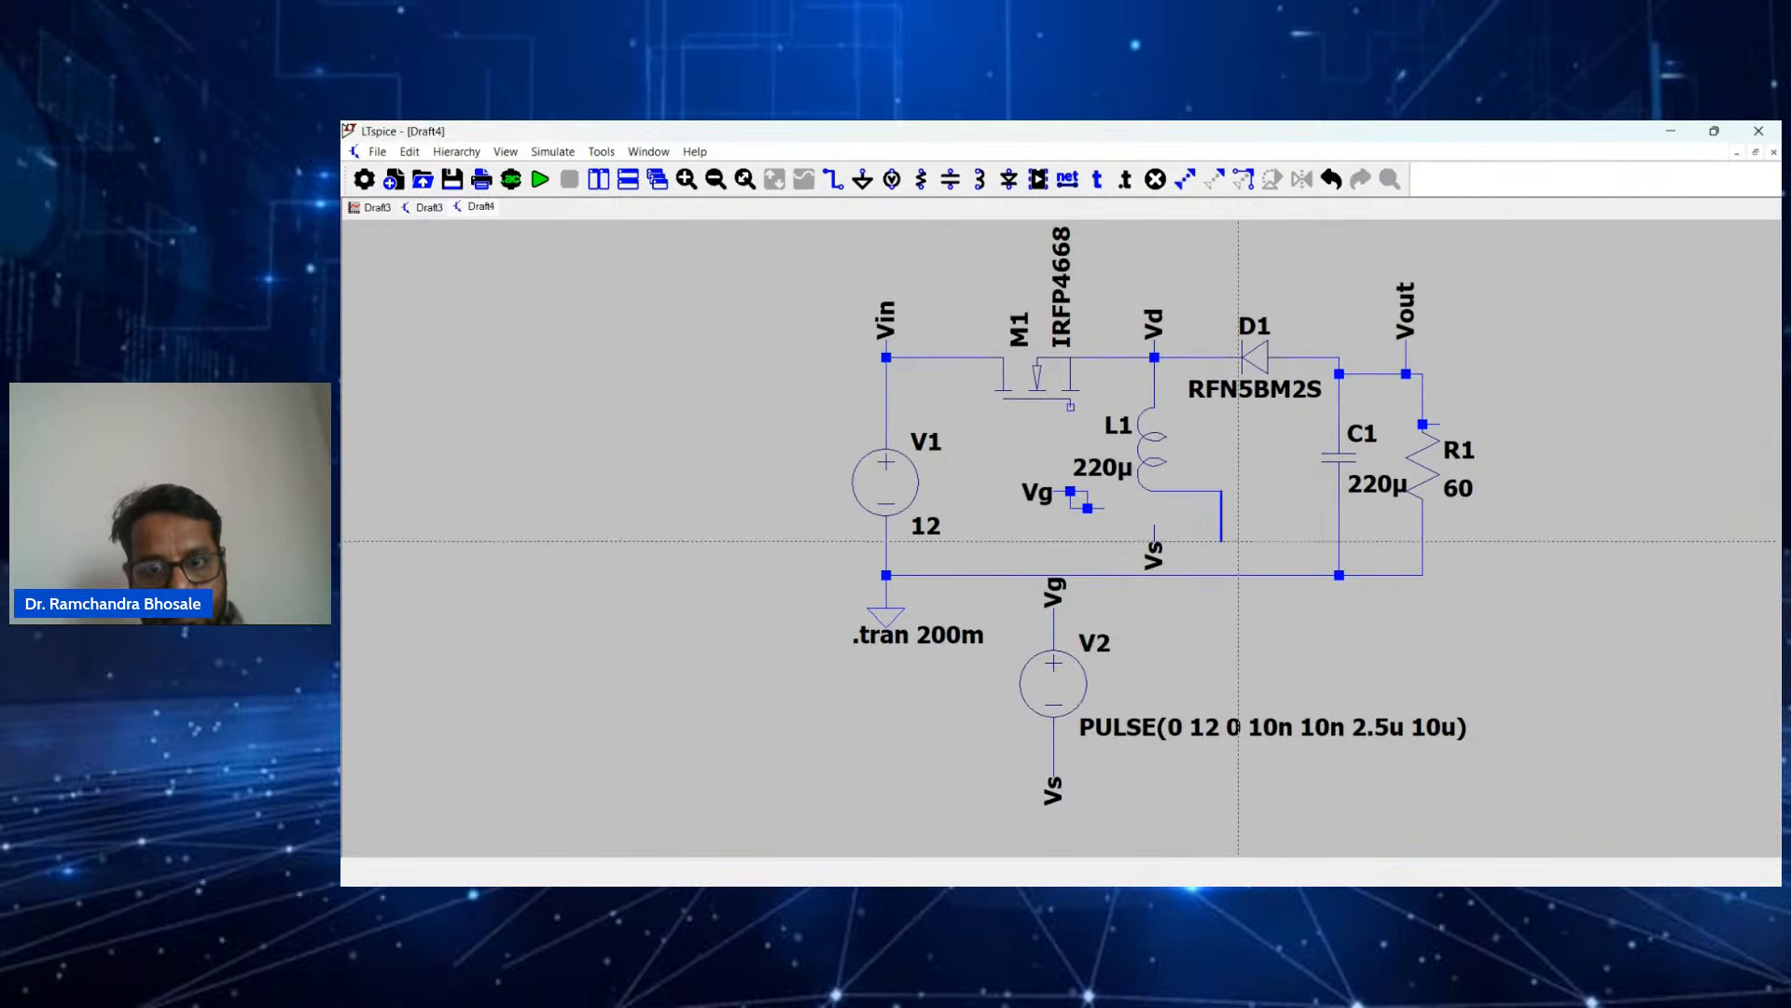
click(1221, 575)
key(Escape)
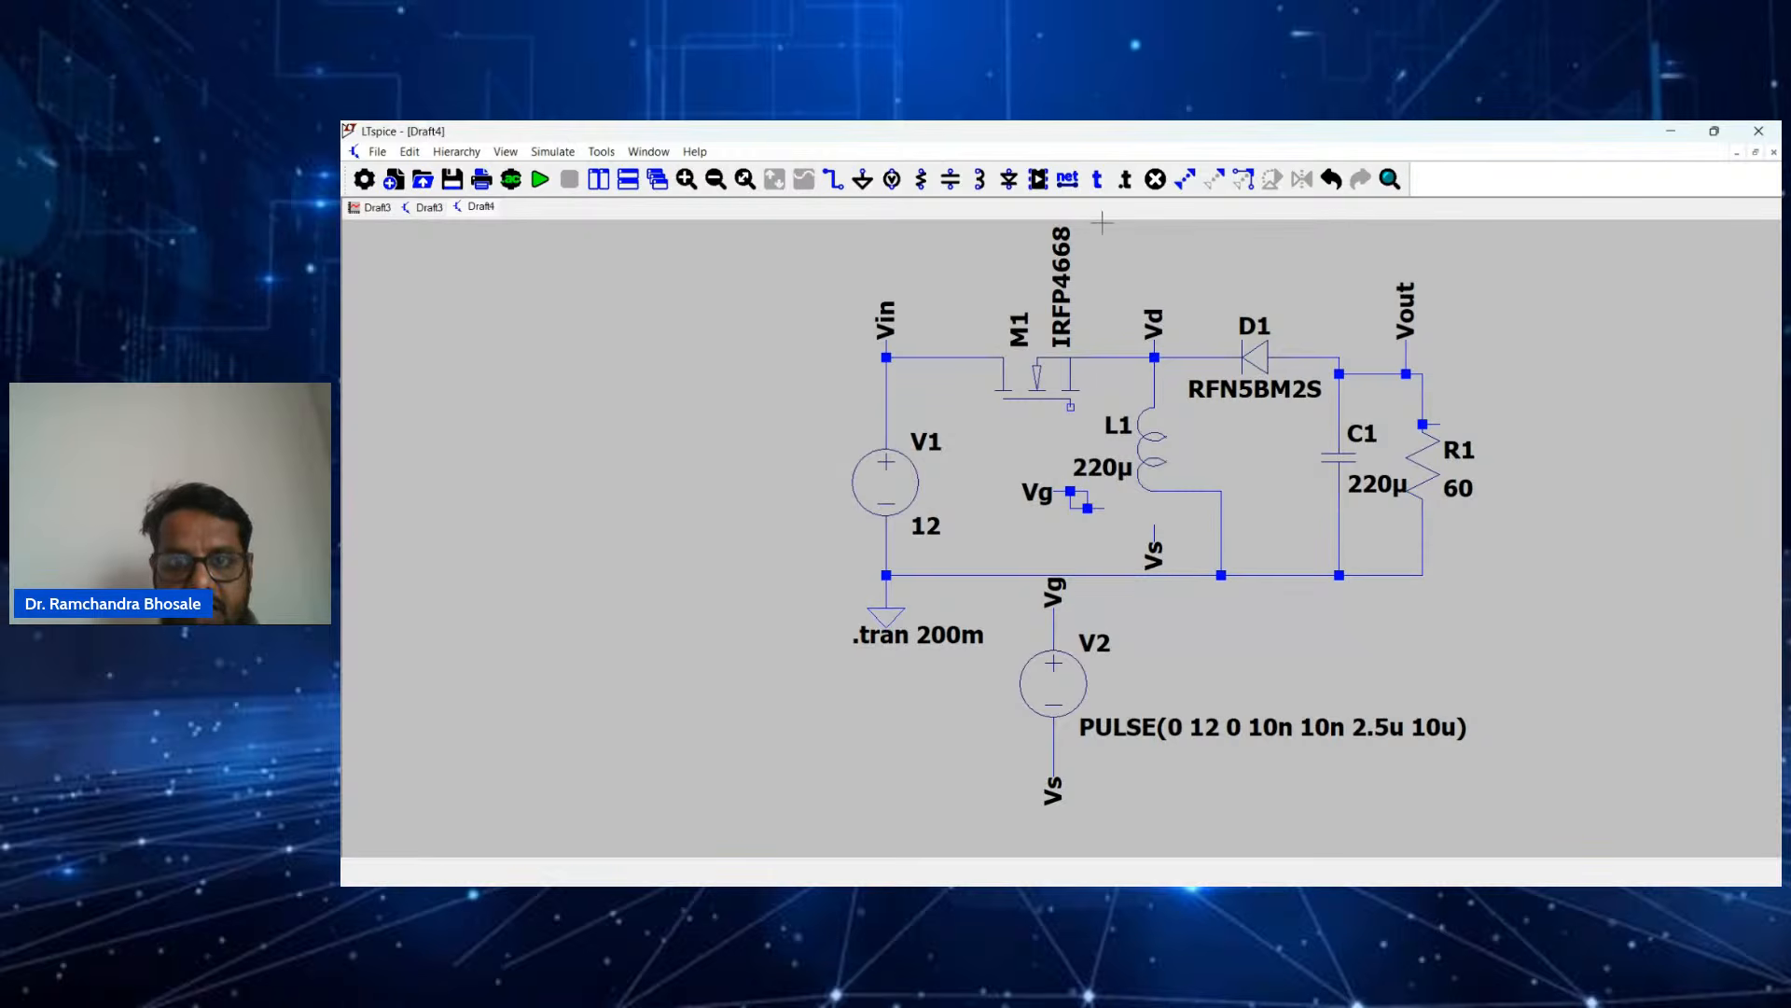
- Delete the leftover wire segments beside the disconnected Vg label below M1
click(1161, 183)
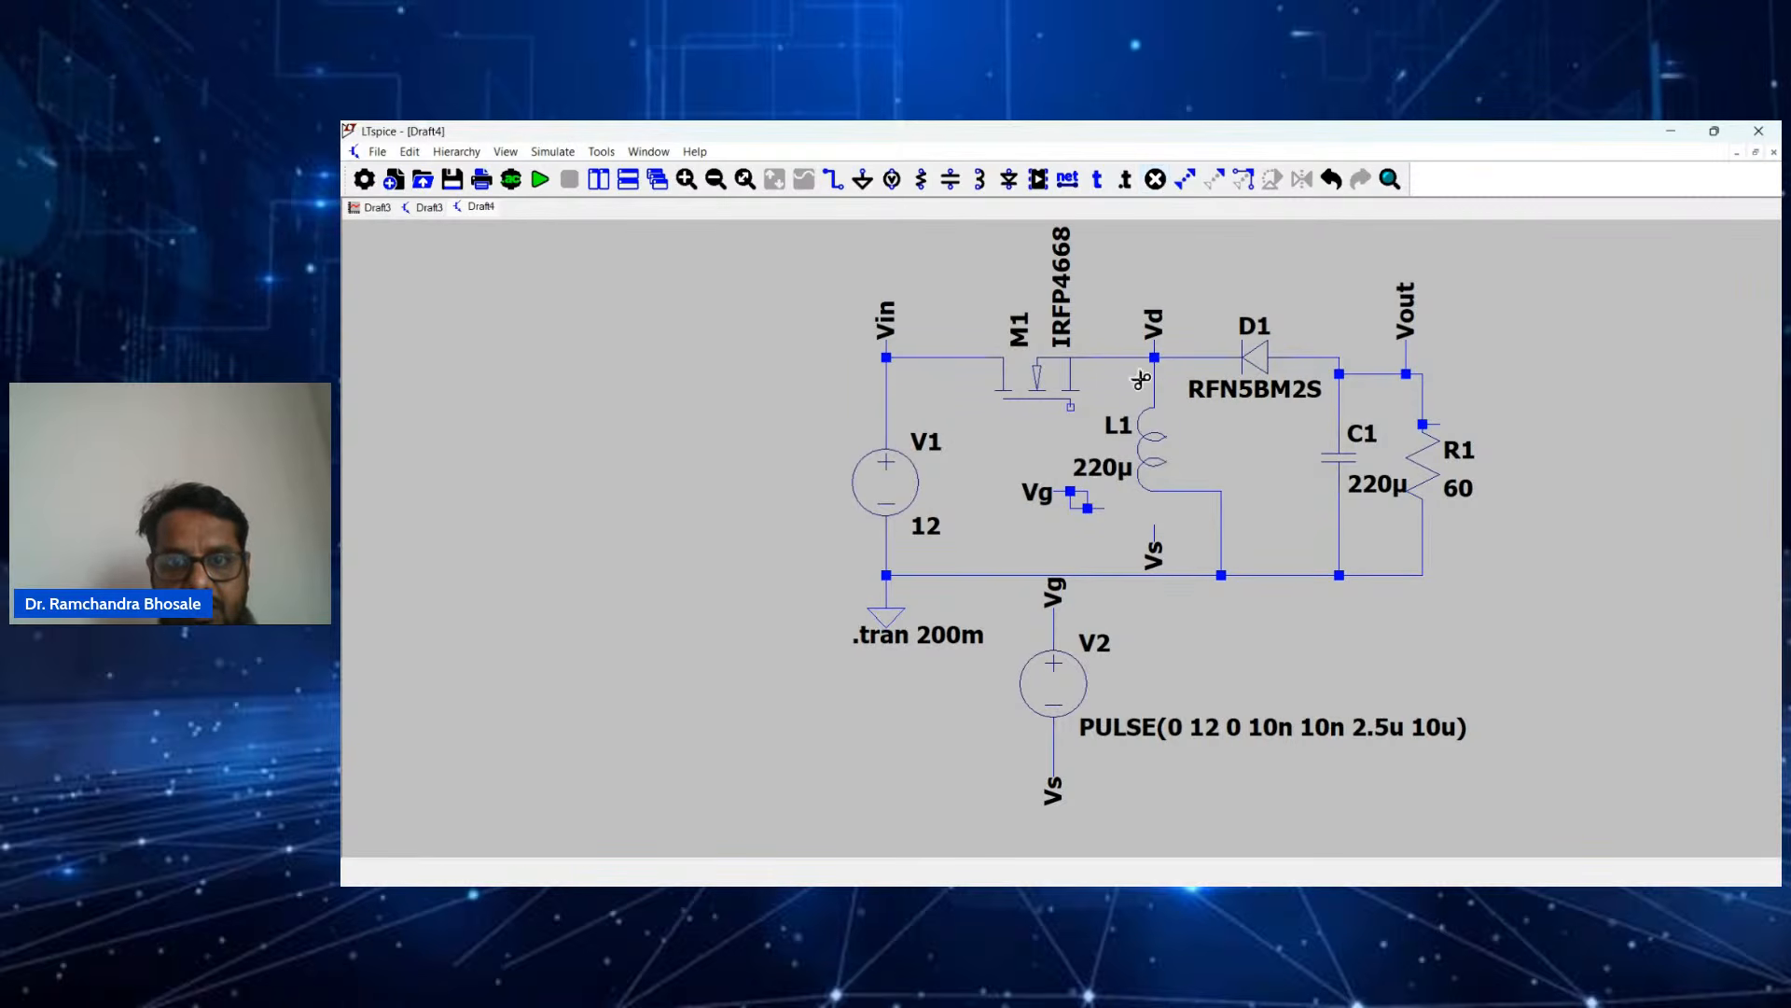
click(1088, 508)
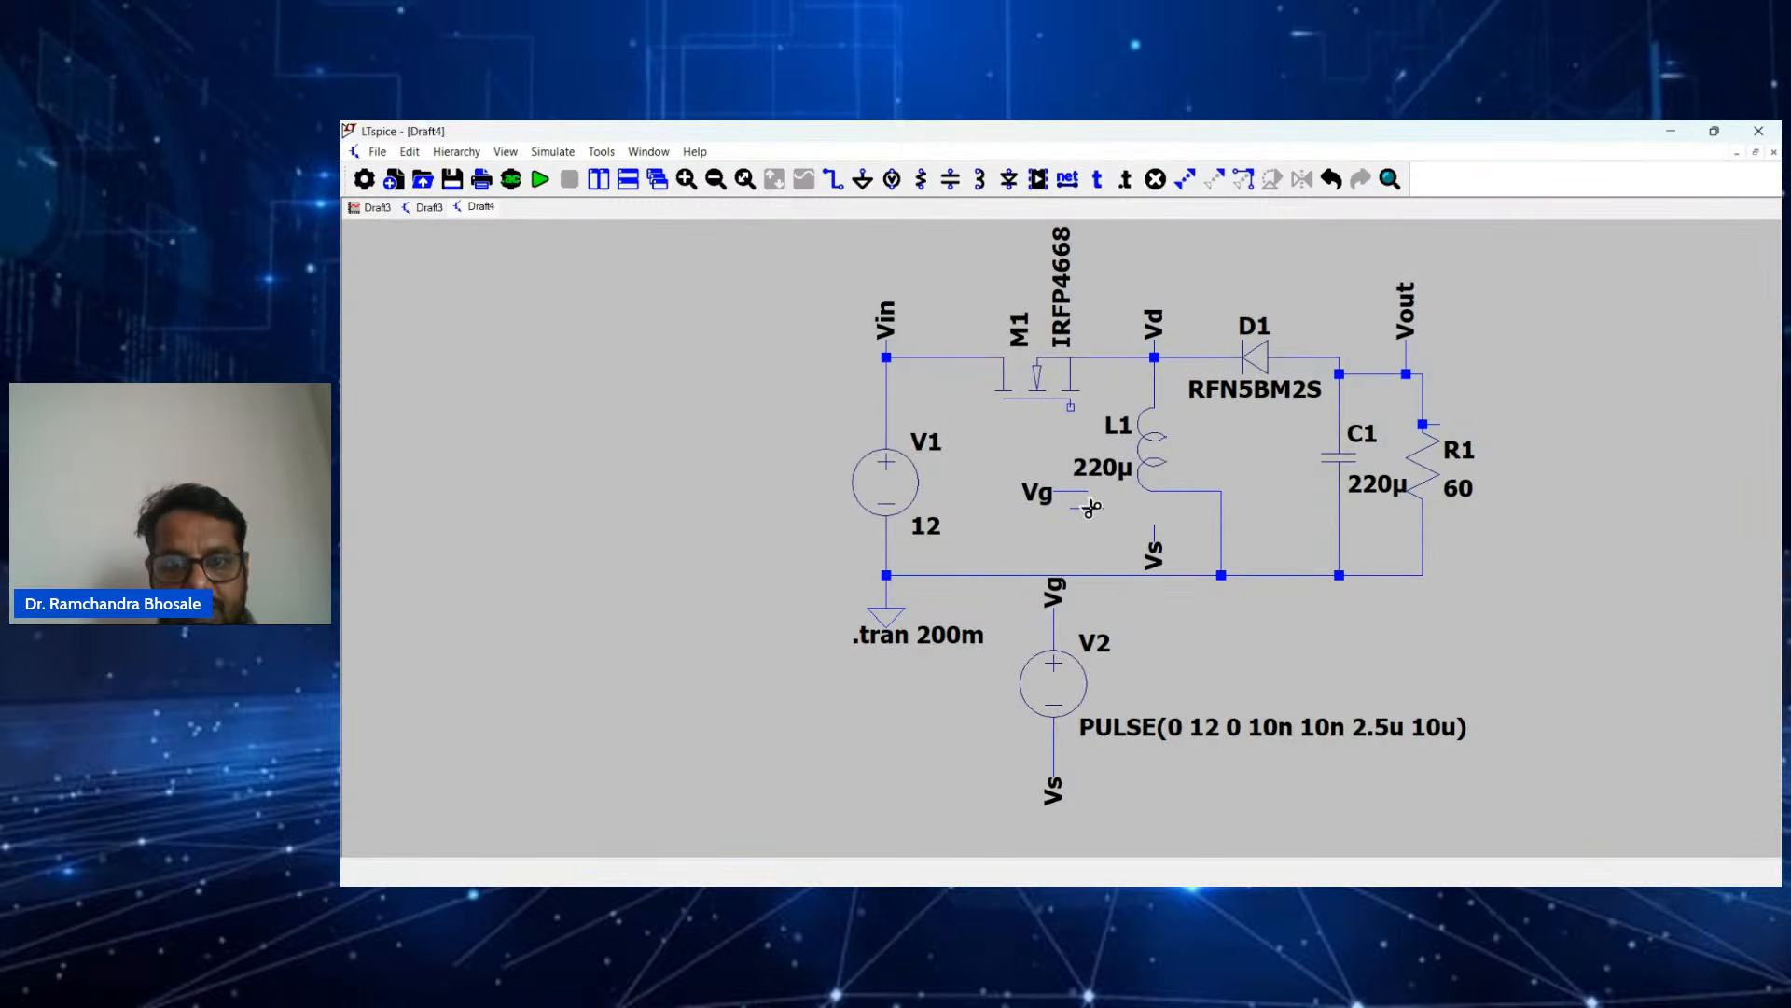
click(1082, 501)
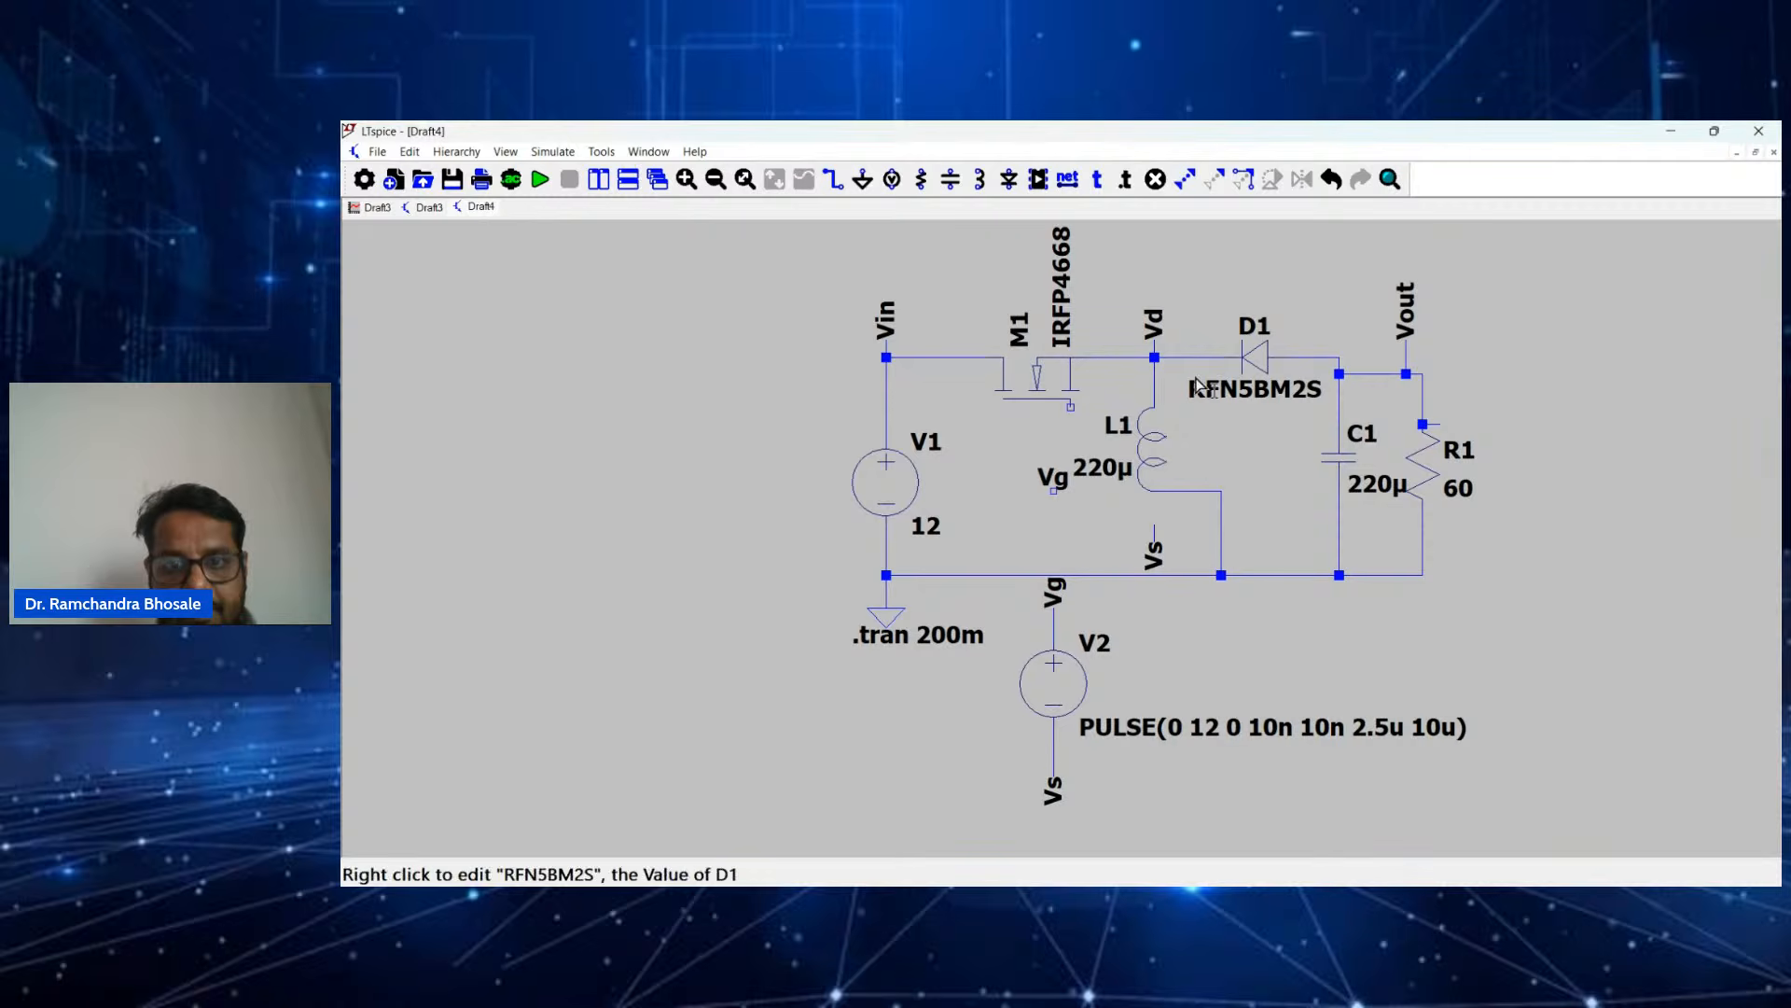
- Wire the Vg label up to M1's gate
click(831, 180)
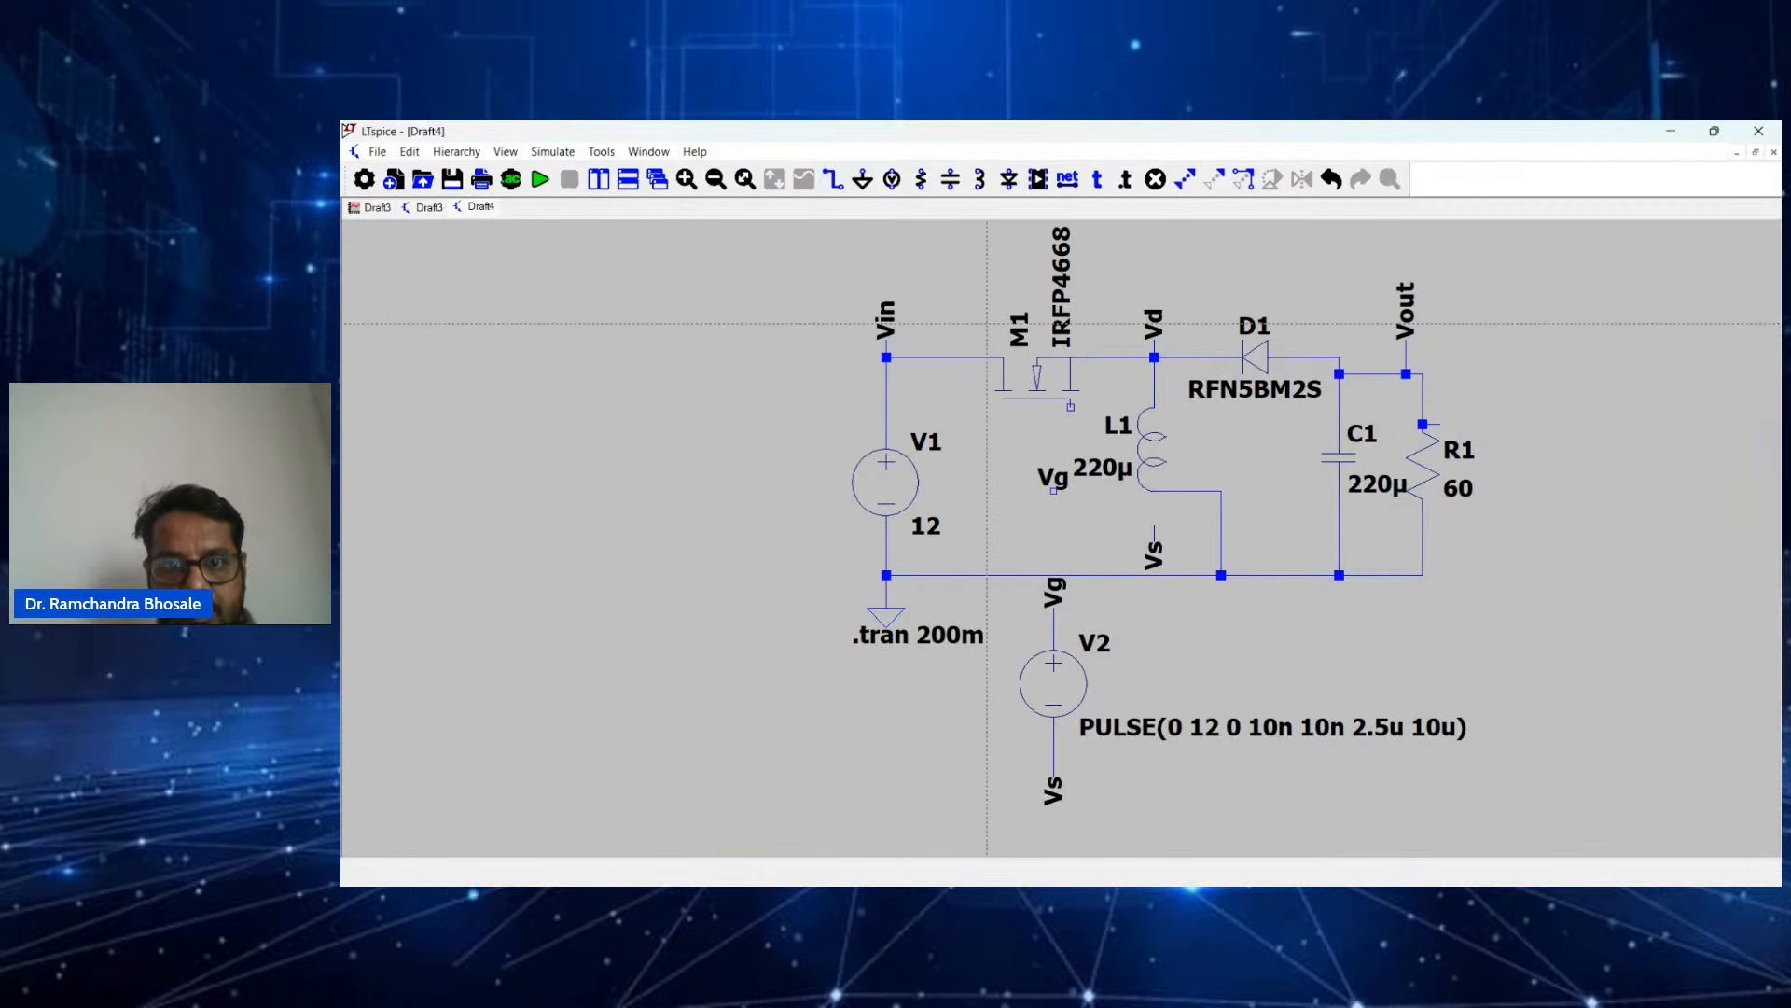
click(1053, 491)
click(1053, 424)
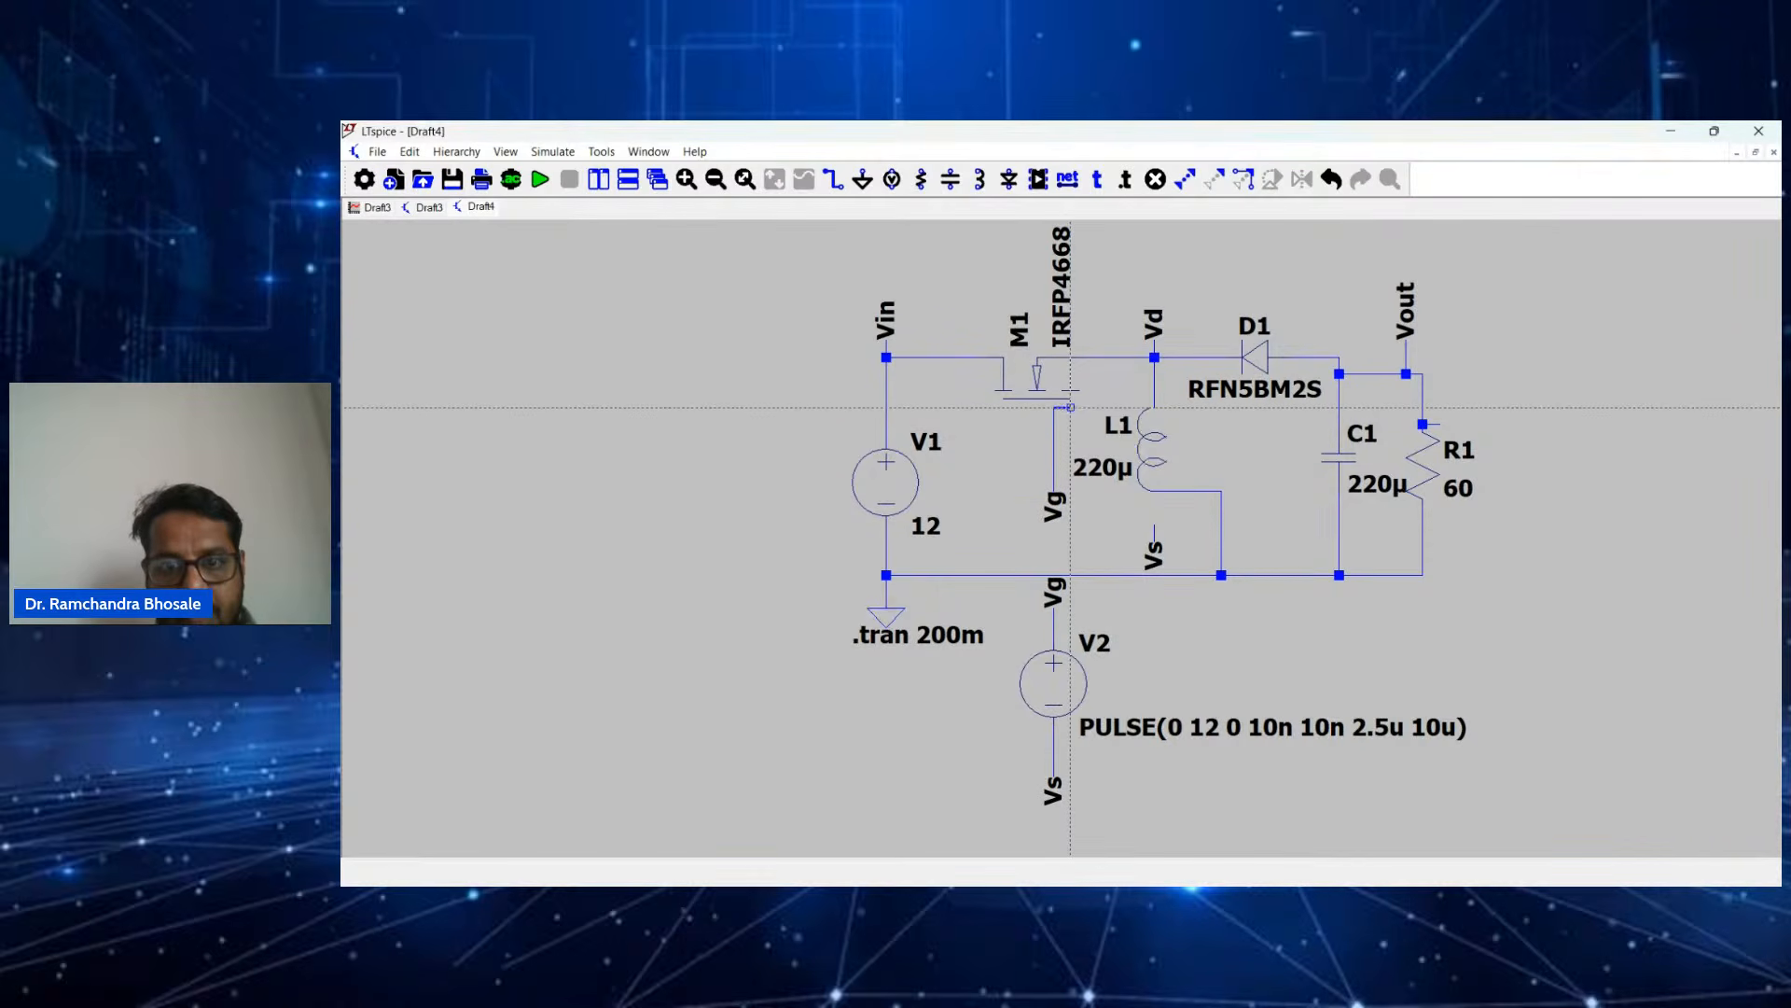
click(1070, 407)
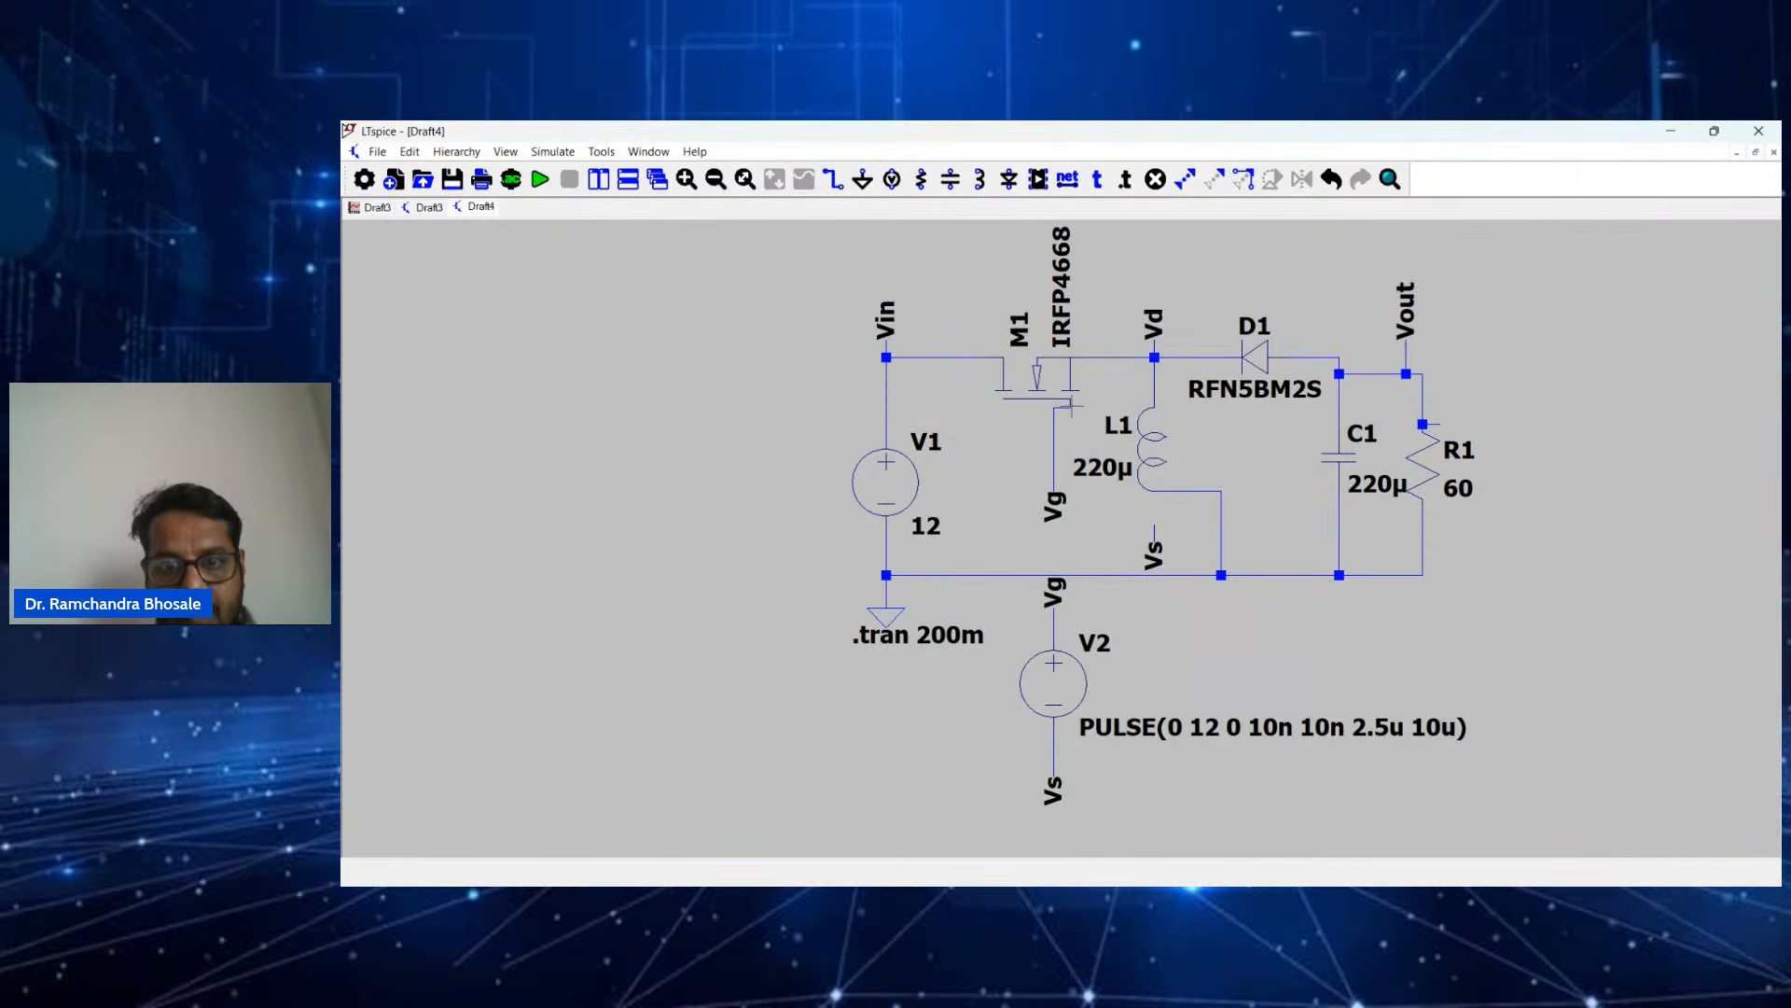
- Rename the Vd node label to Vs and delete the unconnected Vs label below L1
right_click(1159, 322)
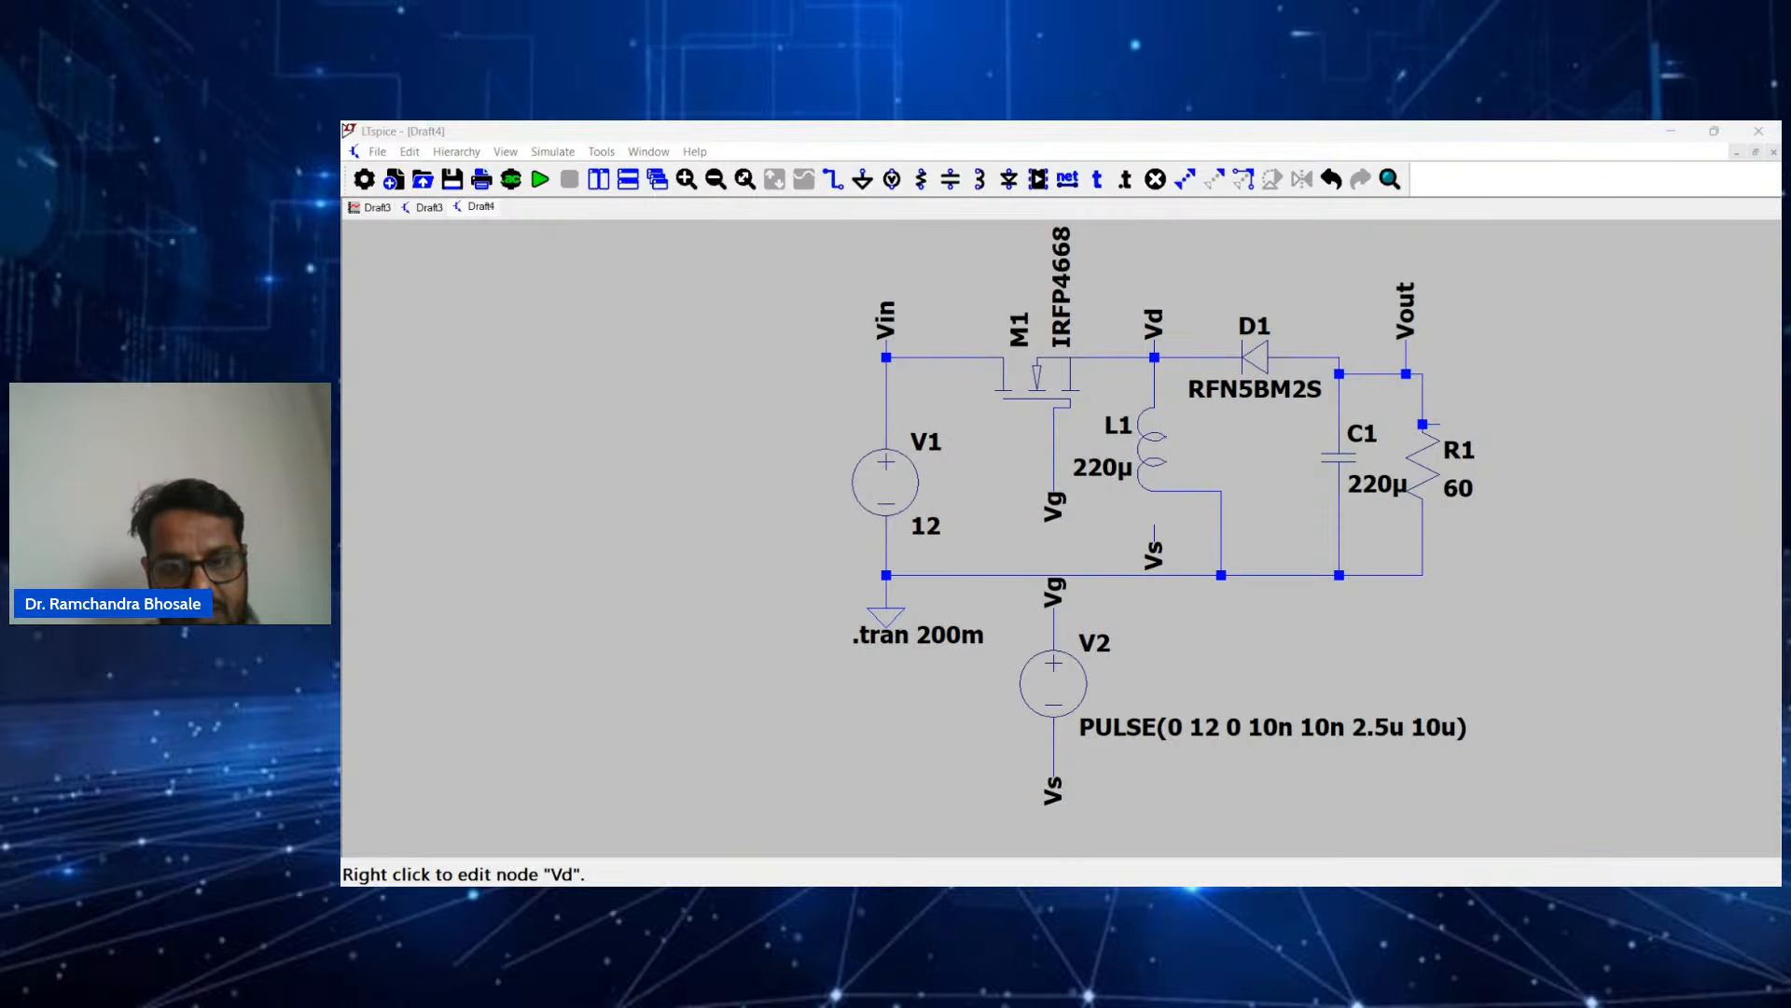
key(Return)
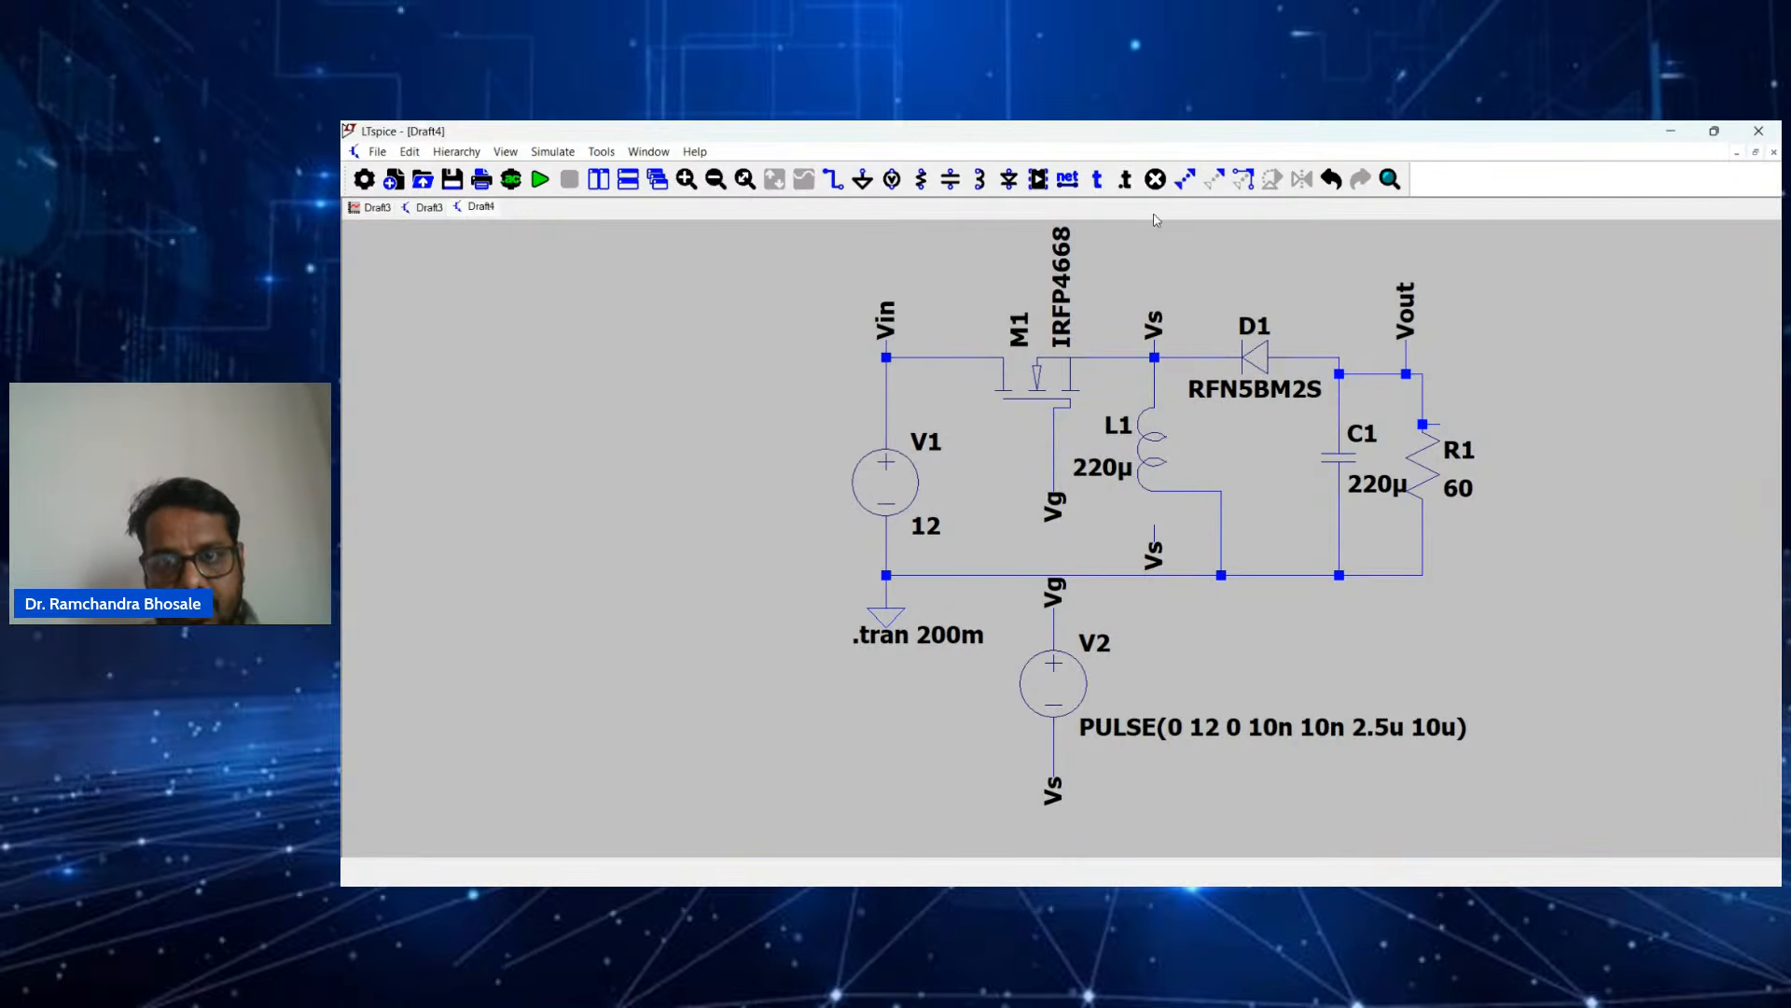
click(1155, 183)
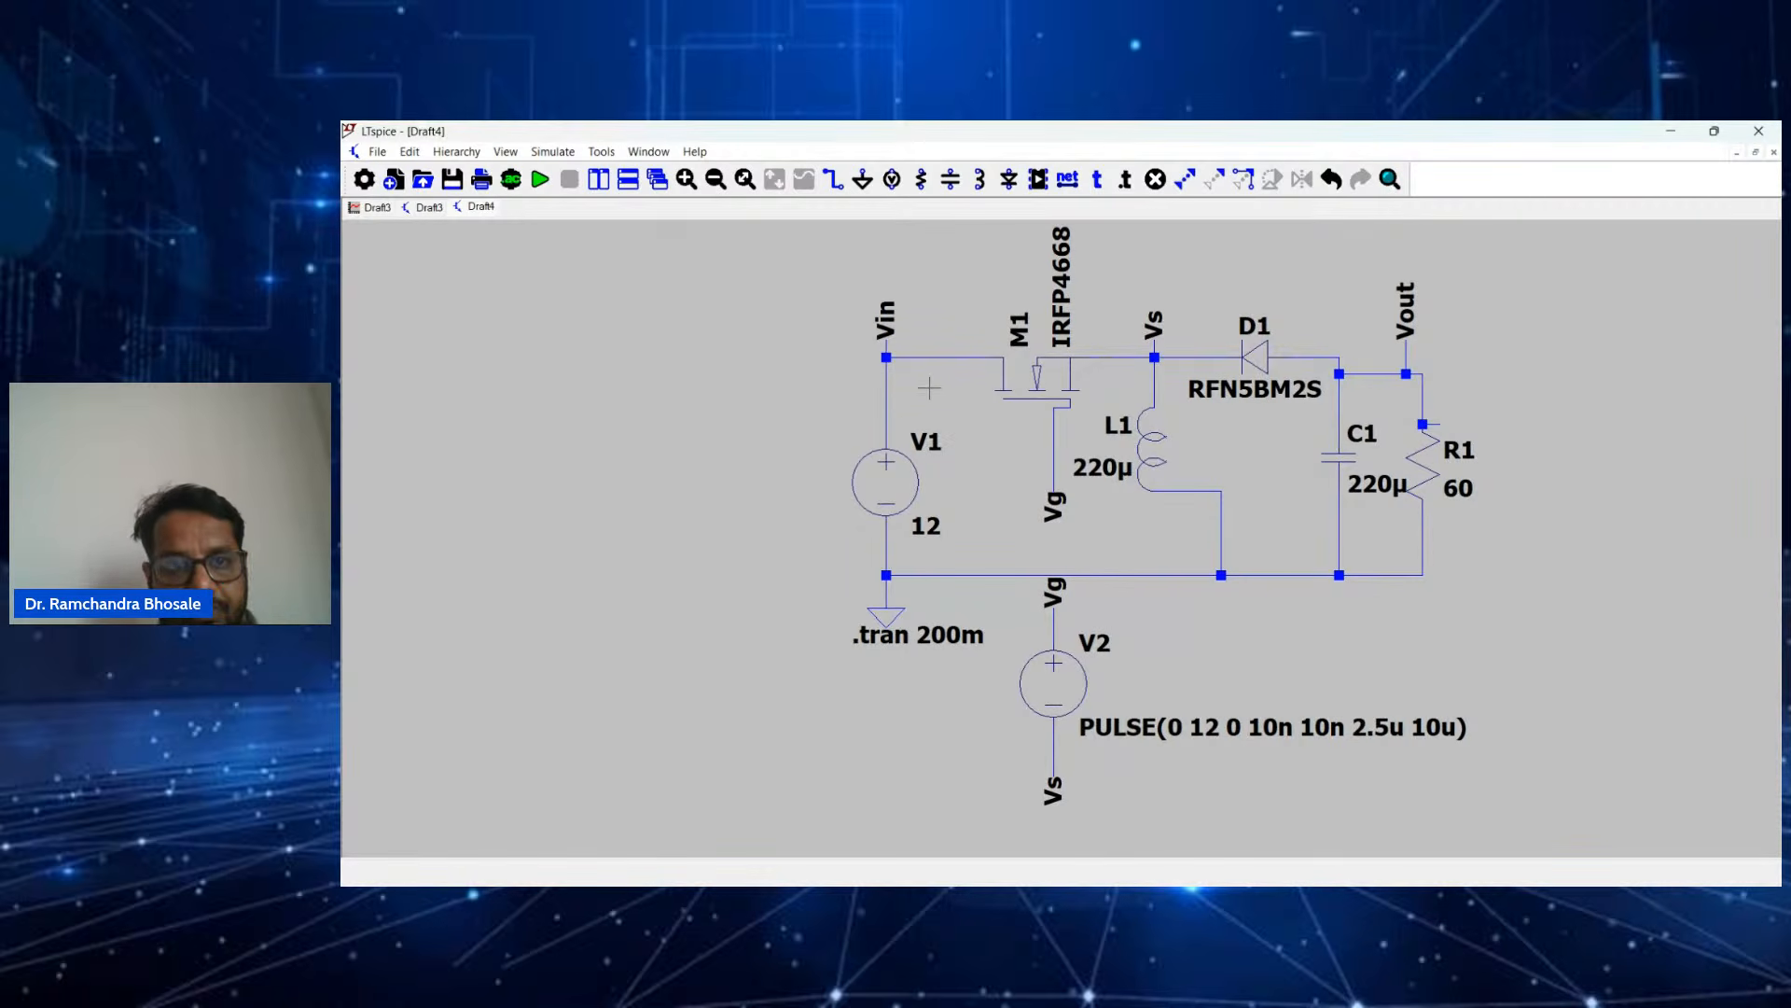
- Run the Draft4 transient simulation, plot the Vout node voltage, and enlarge the waveform window
click(540, 183)
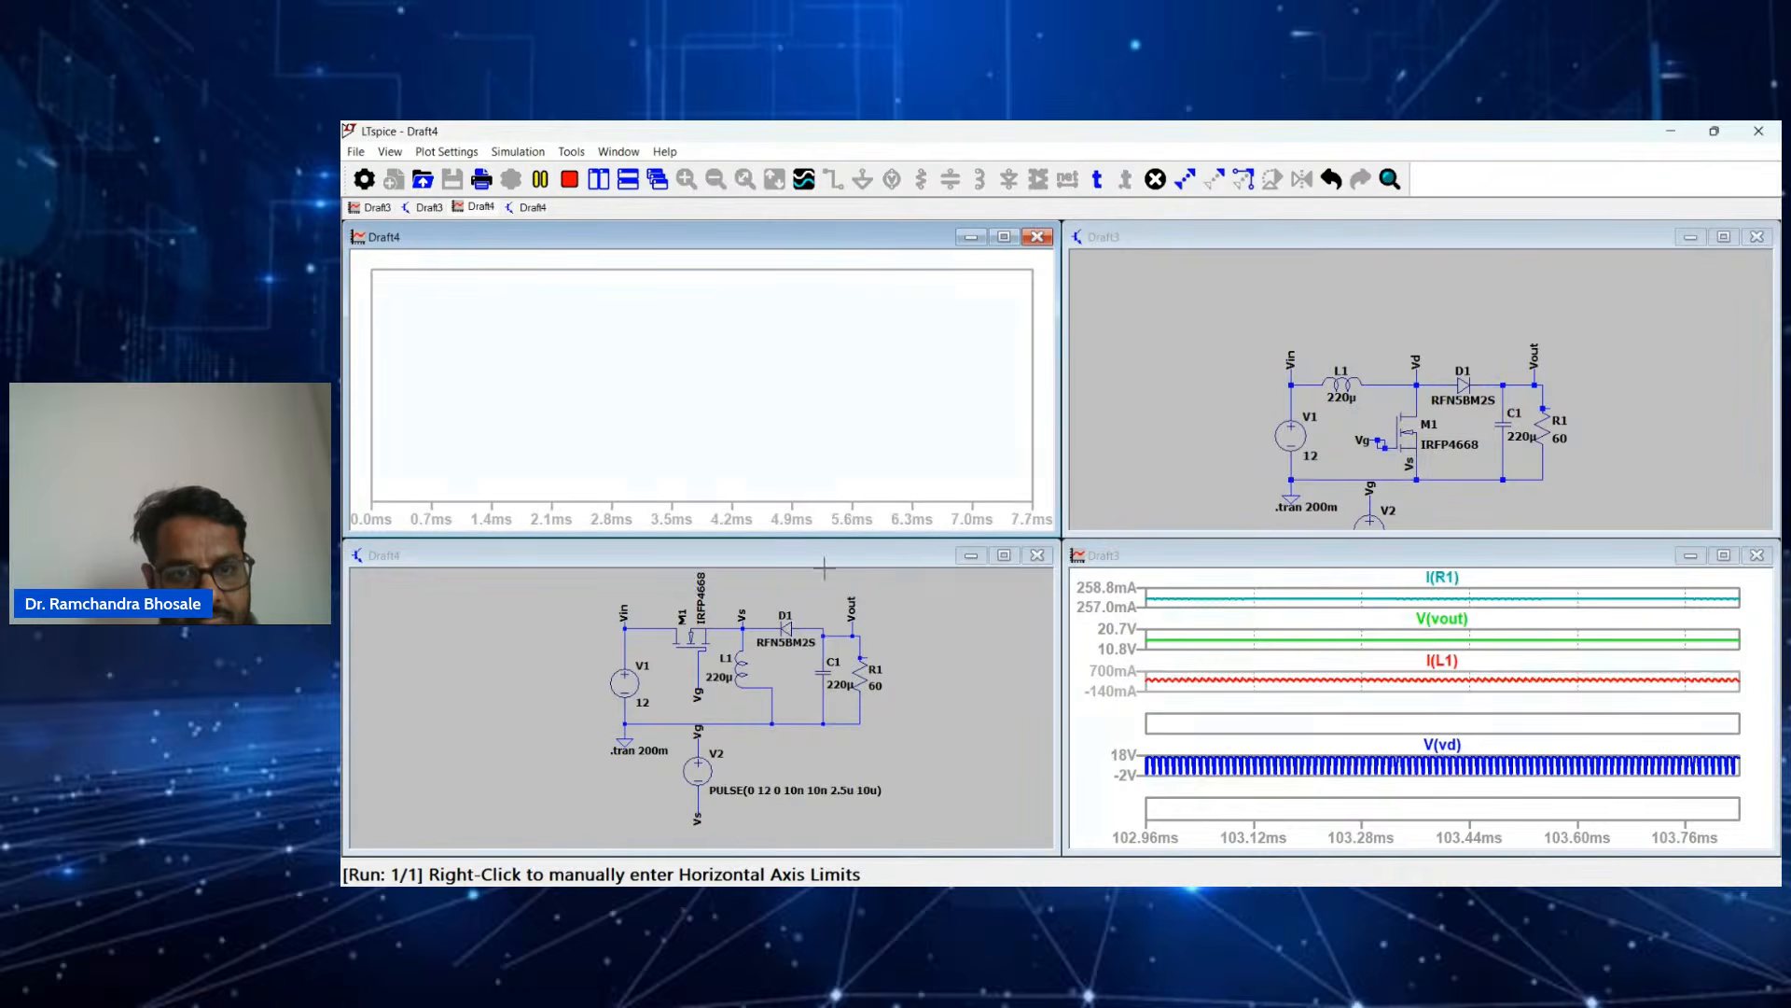
click(854, 631)
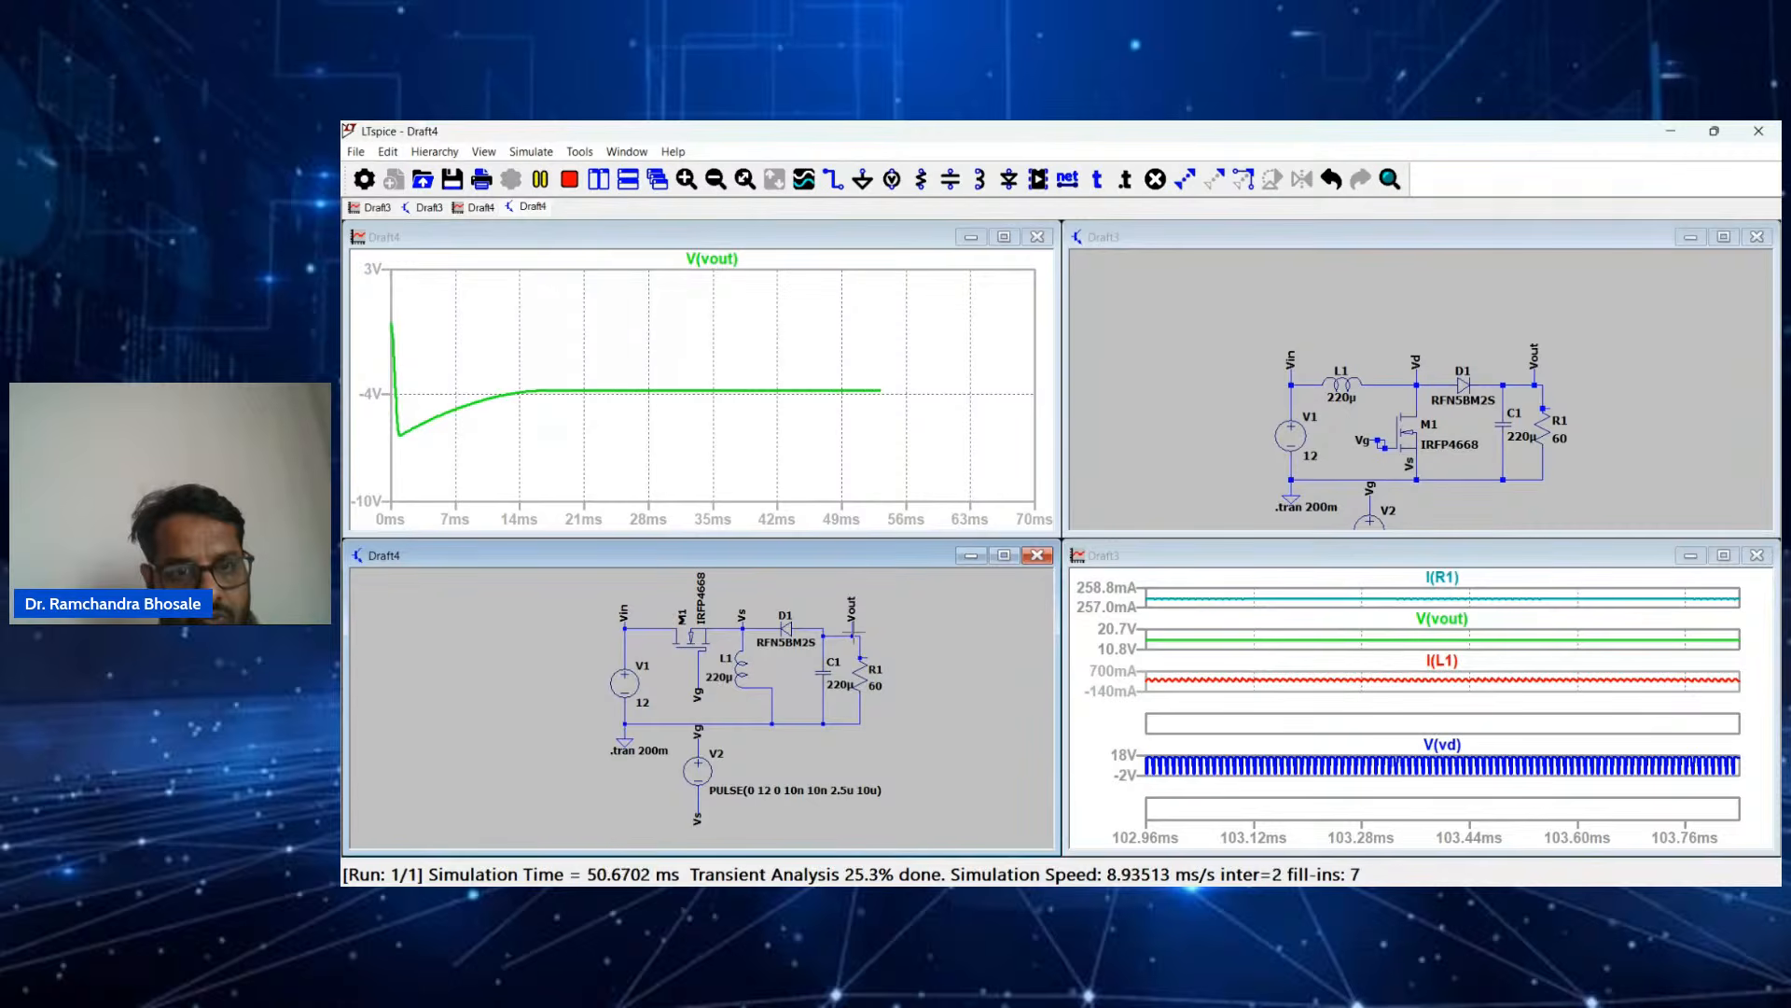
click(1004, 239)
- Examine the steady-state level of V(vout) around 60 ms, then restore the full waveform range
drag(844, 532, 1071, 594)
drag(961, 585, 1143, 675)
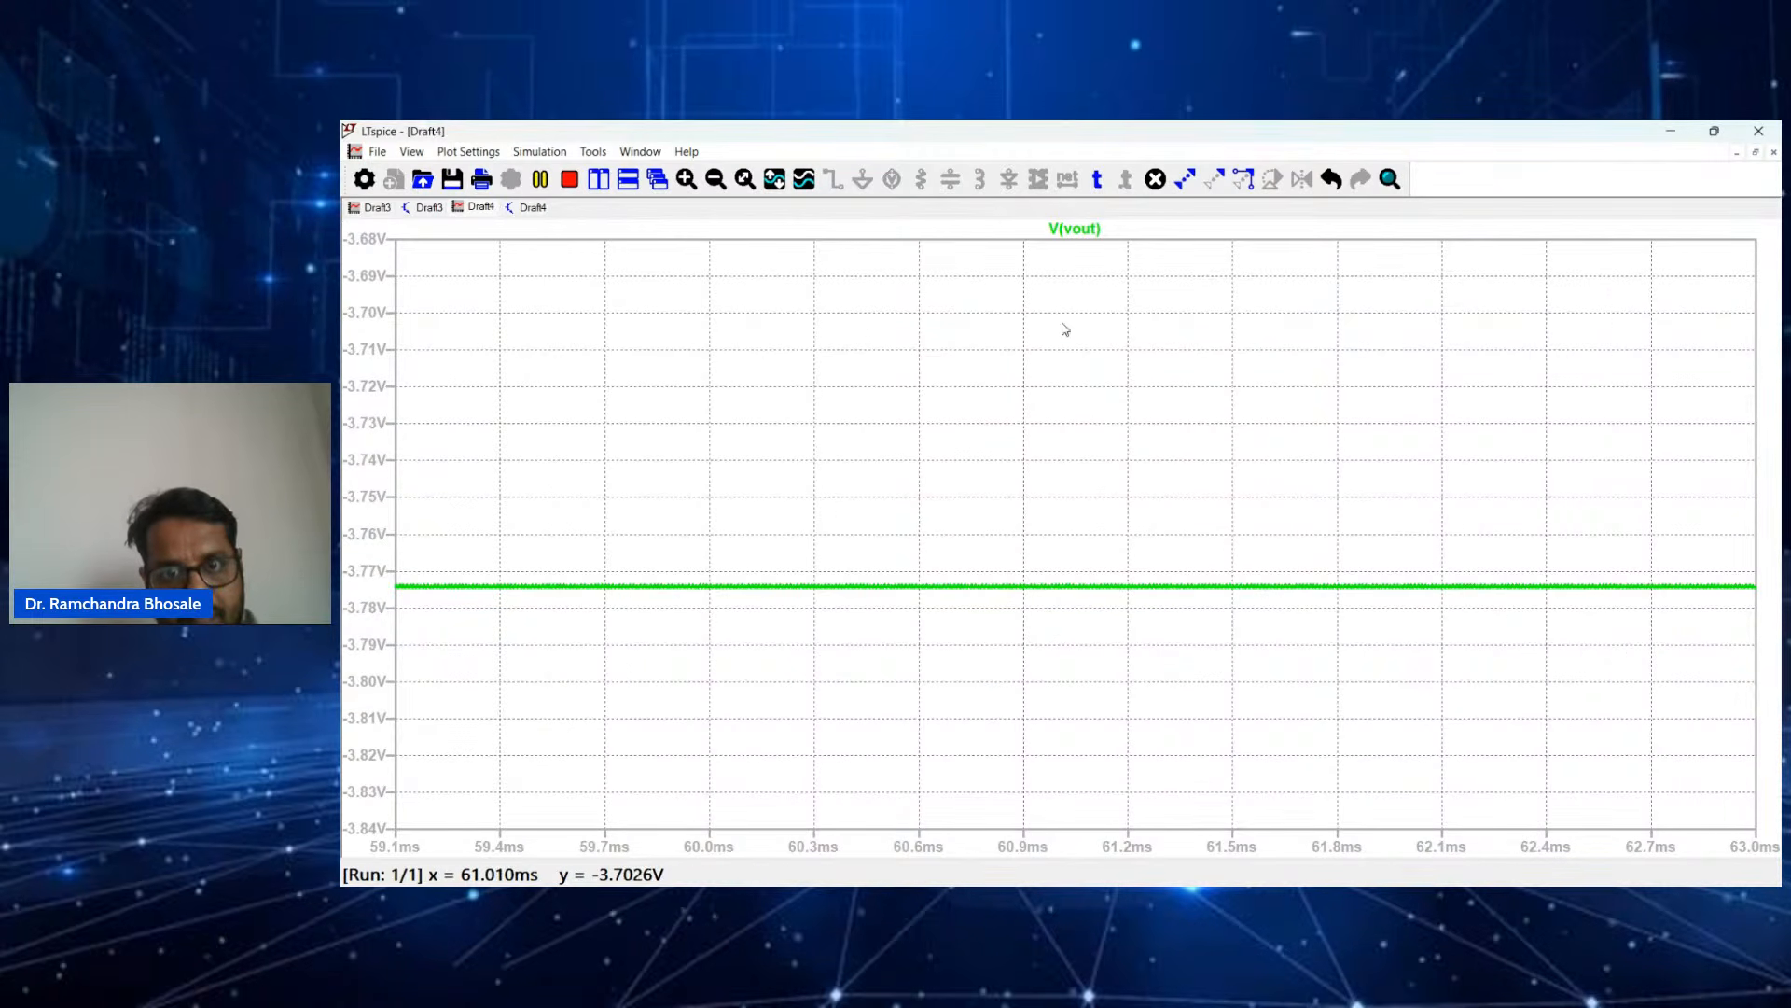
key(ctrl+e)
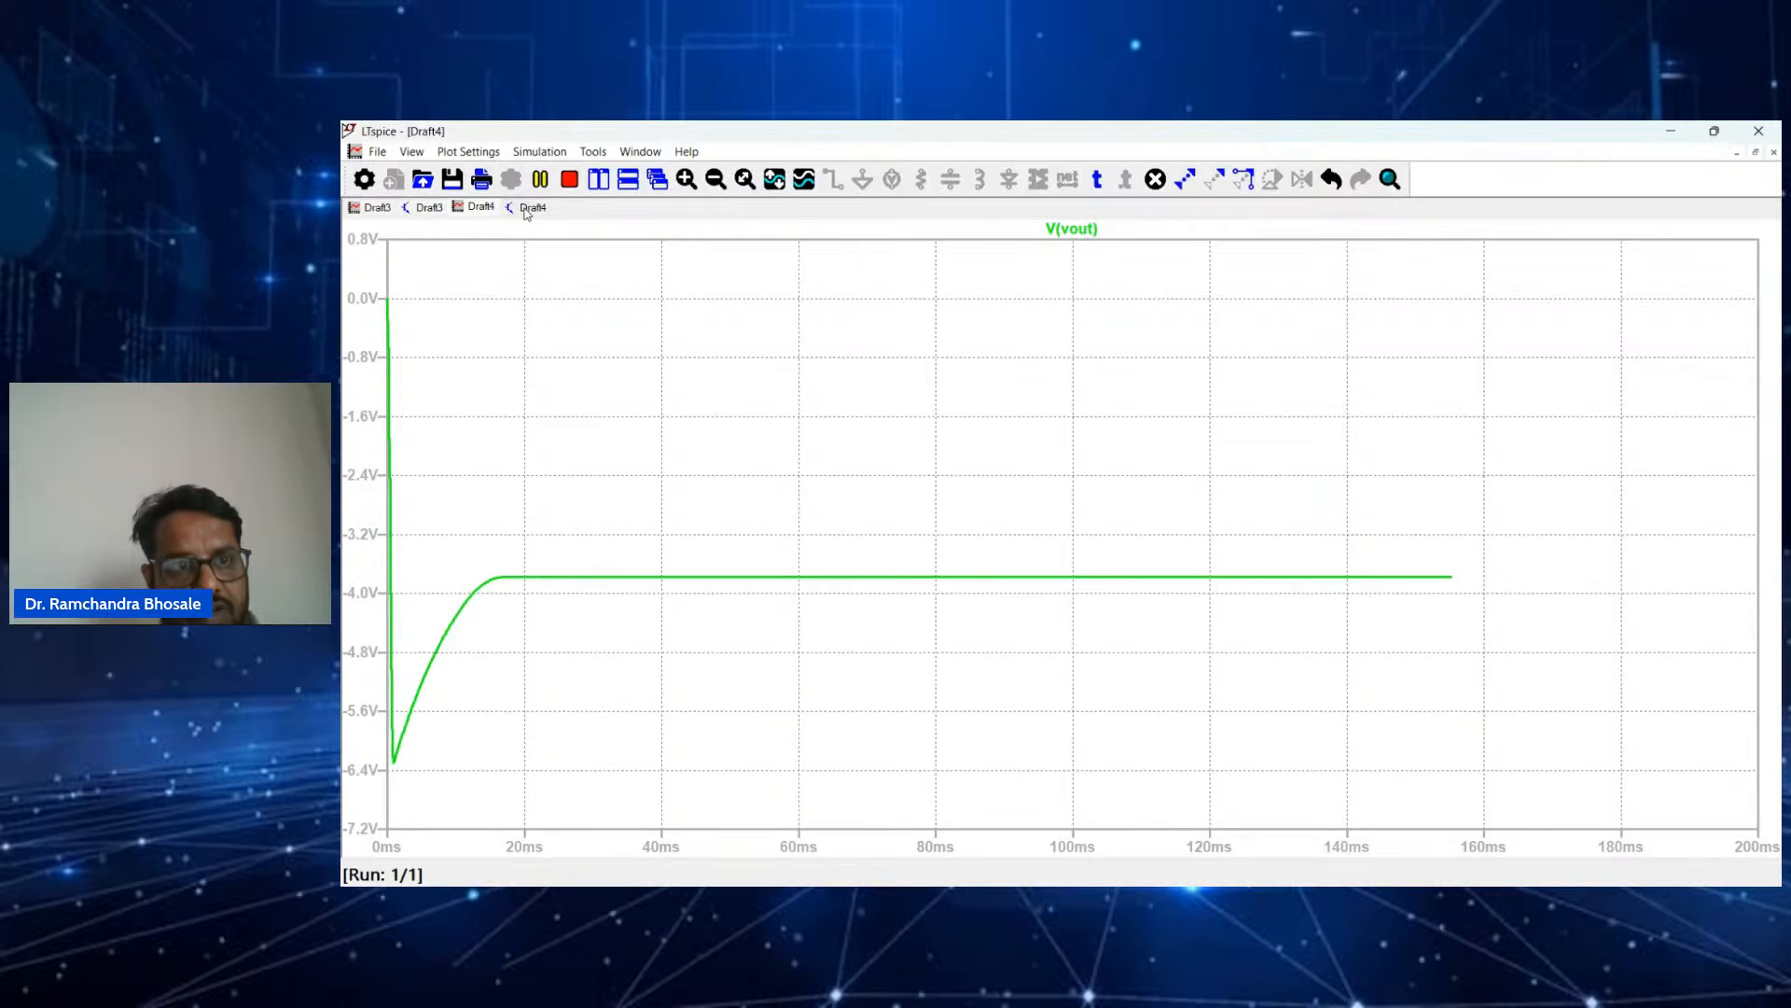
- Add L1's current to the waveform plot and split I(L1) and V(vout) into separate panes, with I(L1) above
click(529, 208)
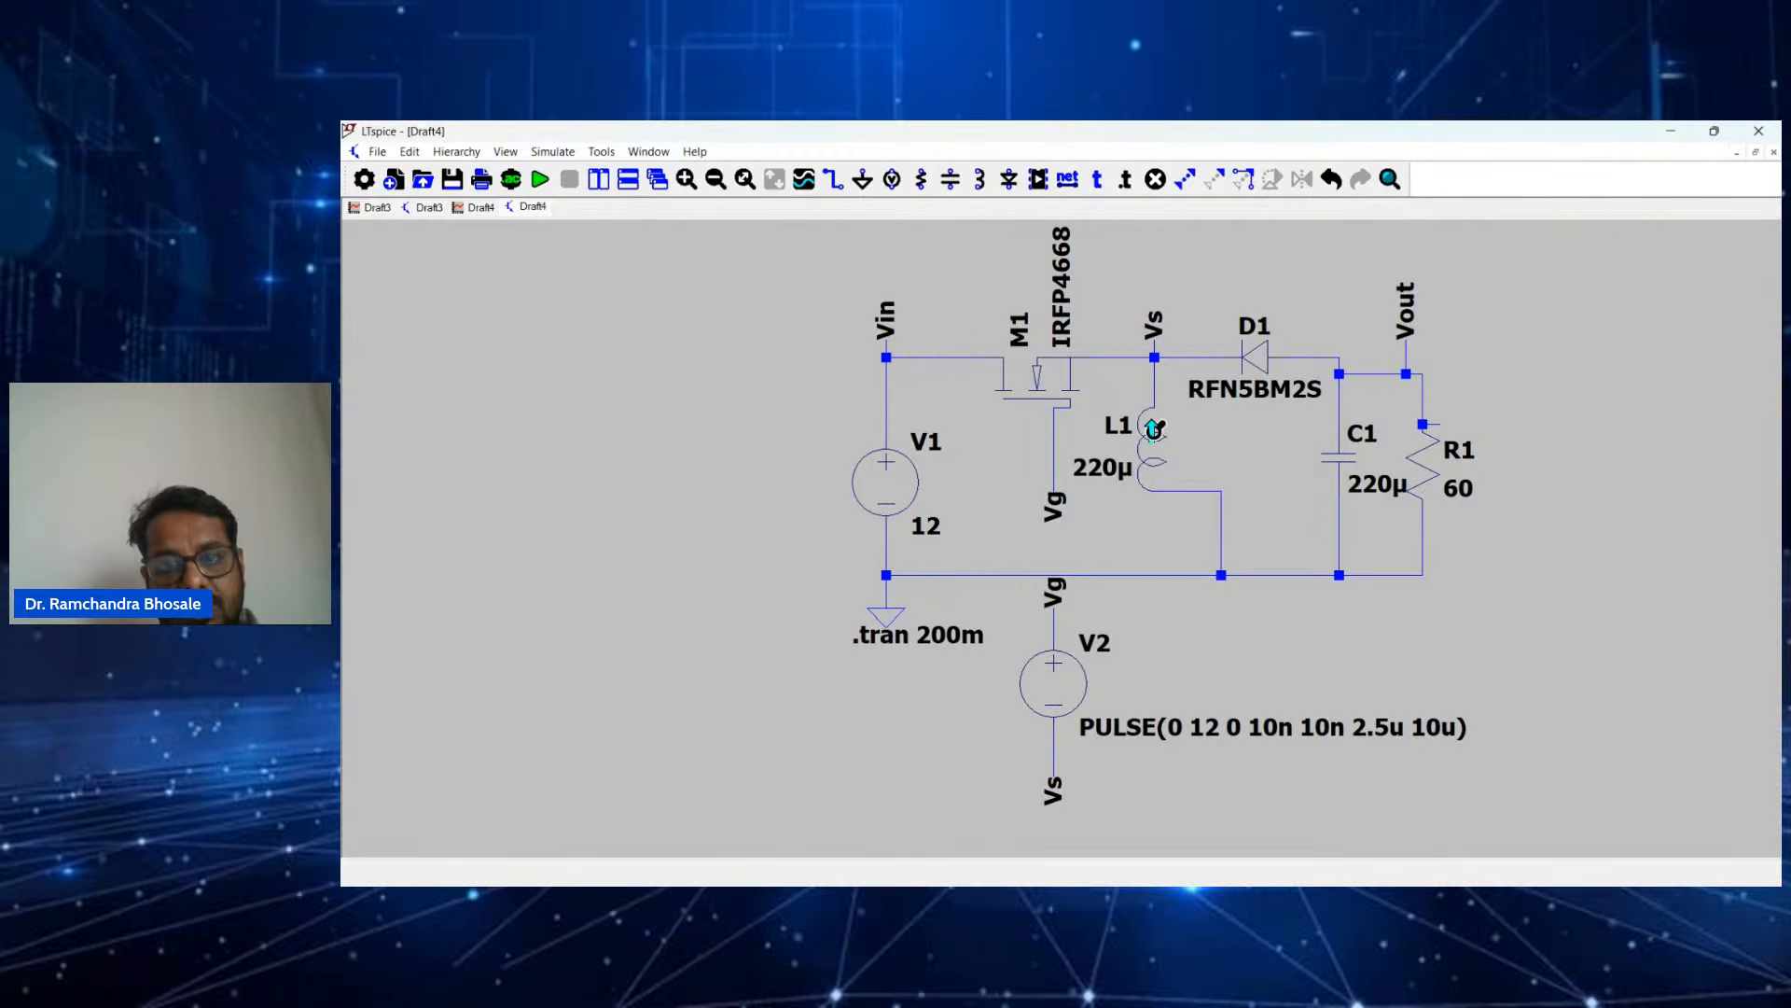
click(481, 208)
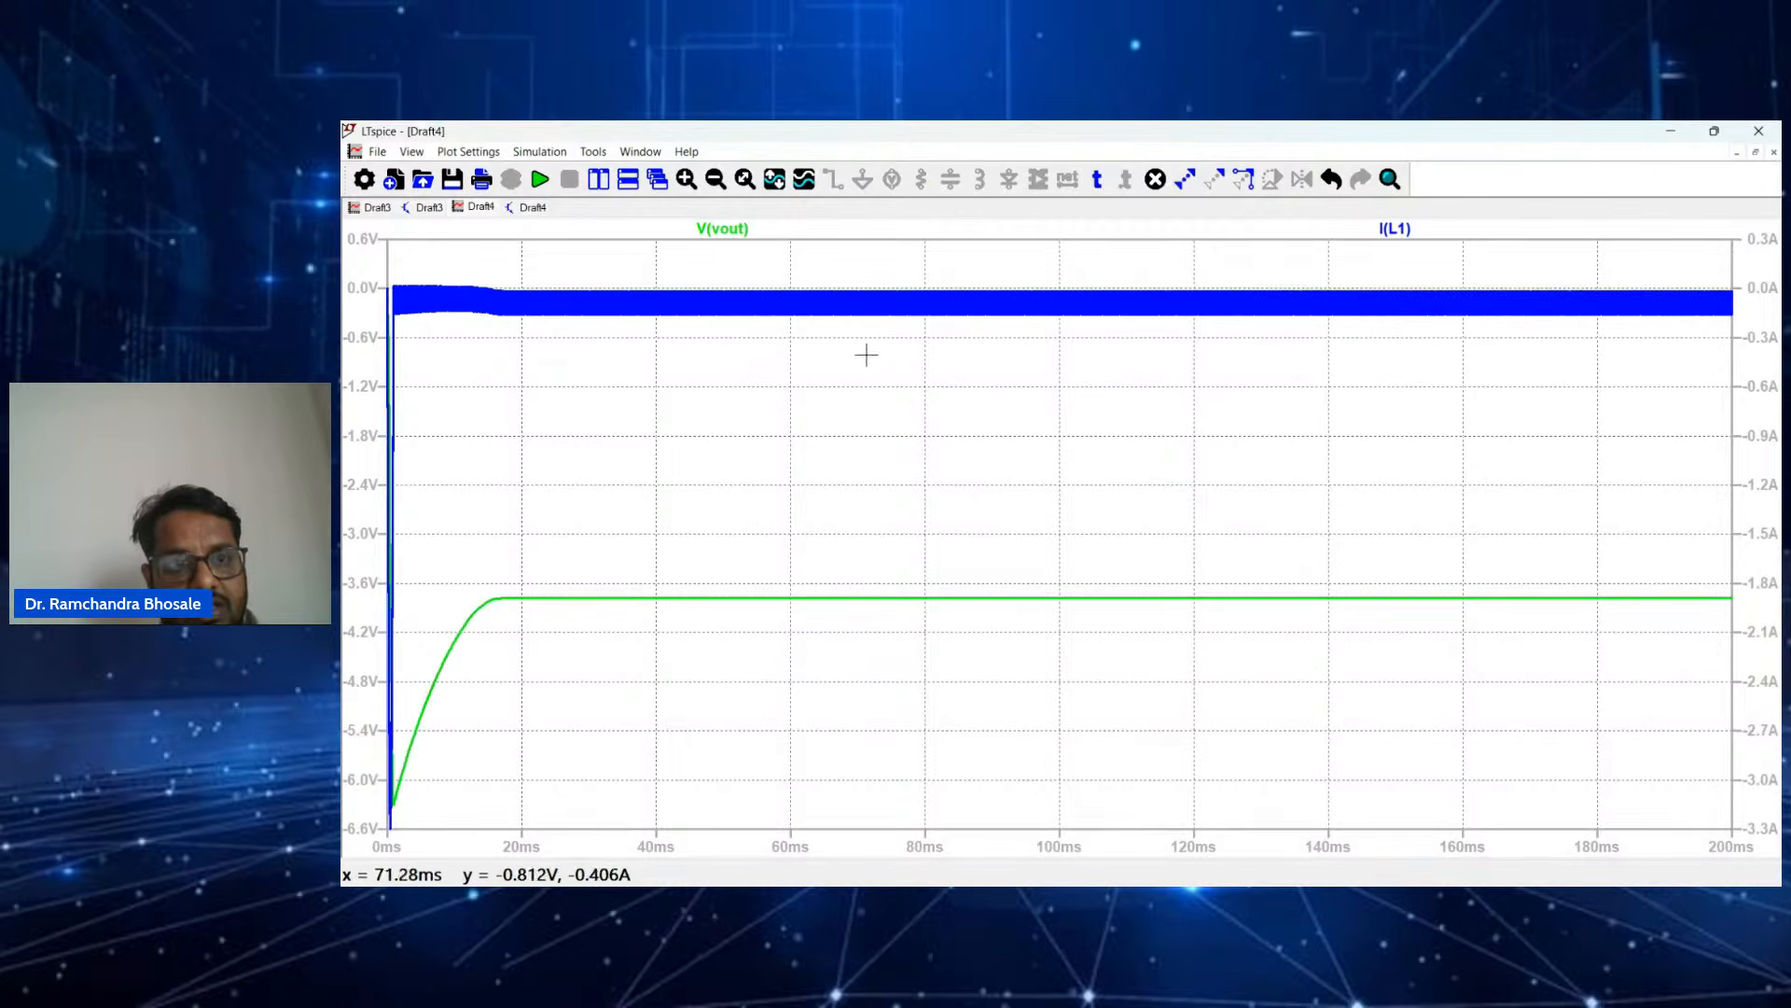
click(1006, 525)
drag(1395, 533, 1340, 428)
- Examine the steady-state ripple of I(L1) over individual switching cycles, around 93.32 to 93.52 ms
drag(947, 252, 1108, 294)
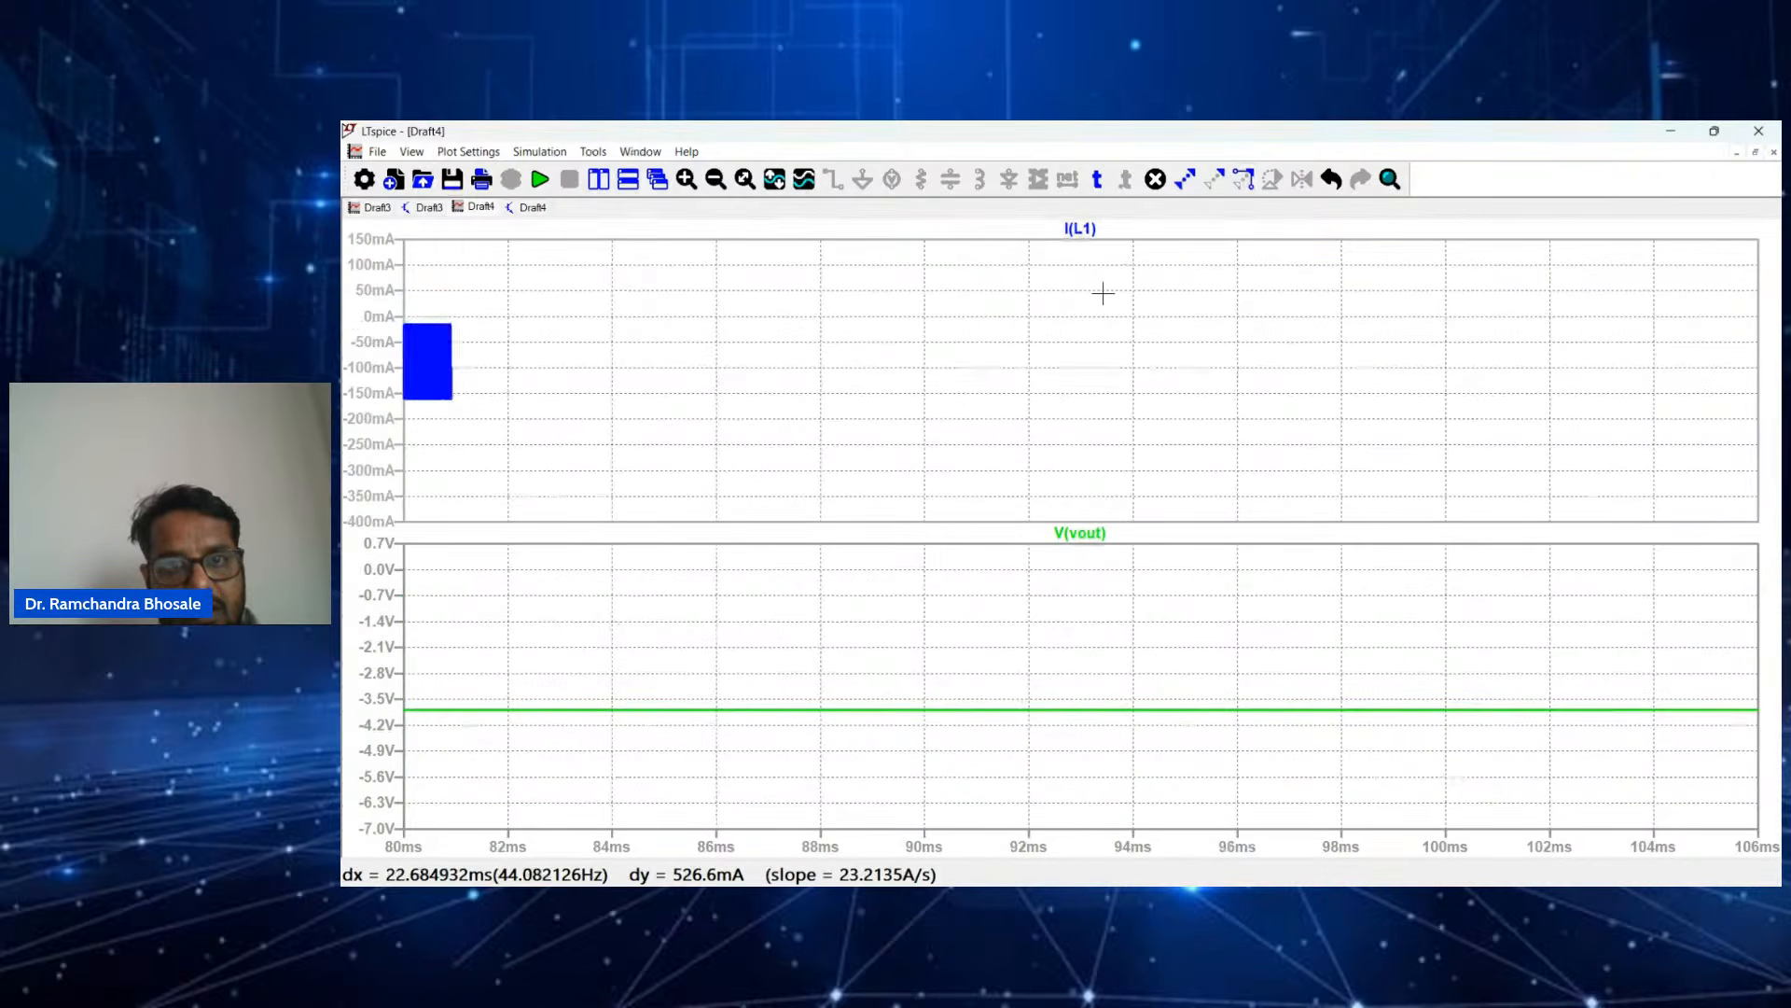
drag(990, 297, 1166, 425)
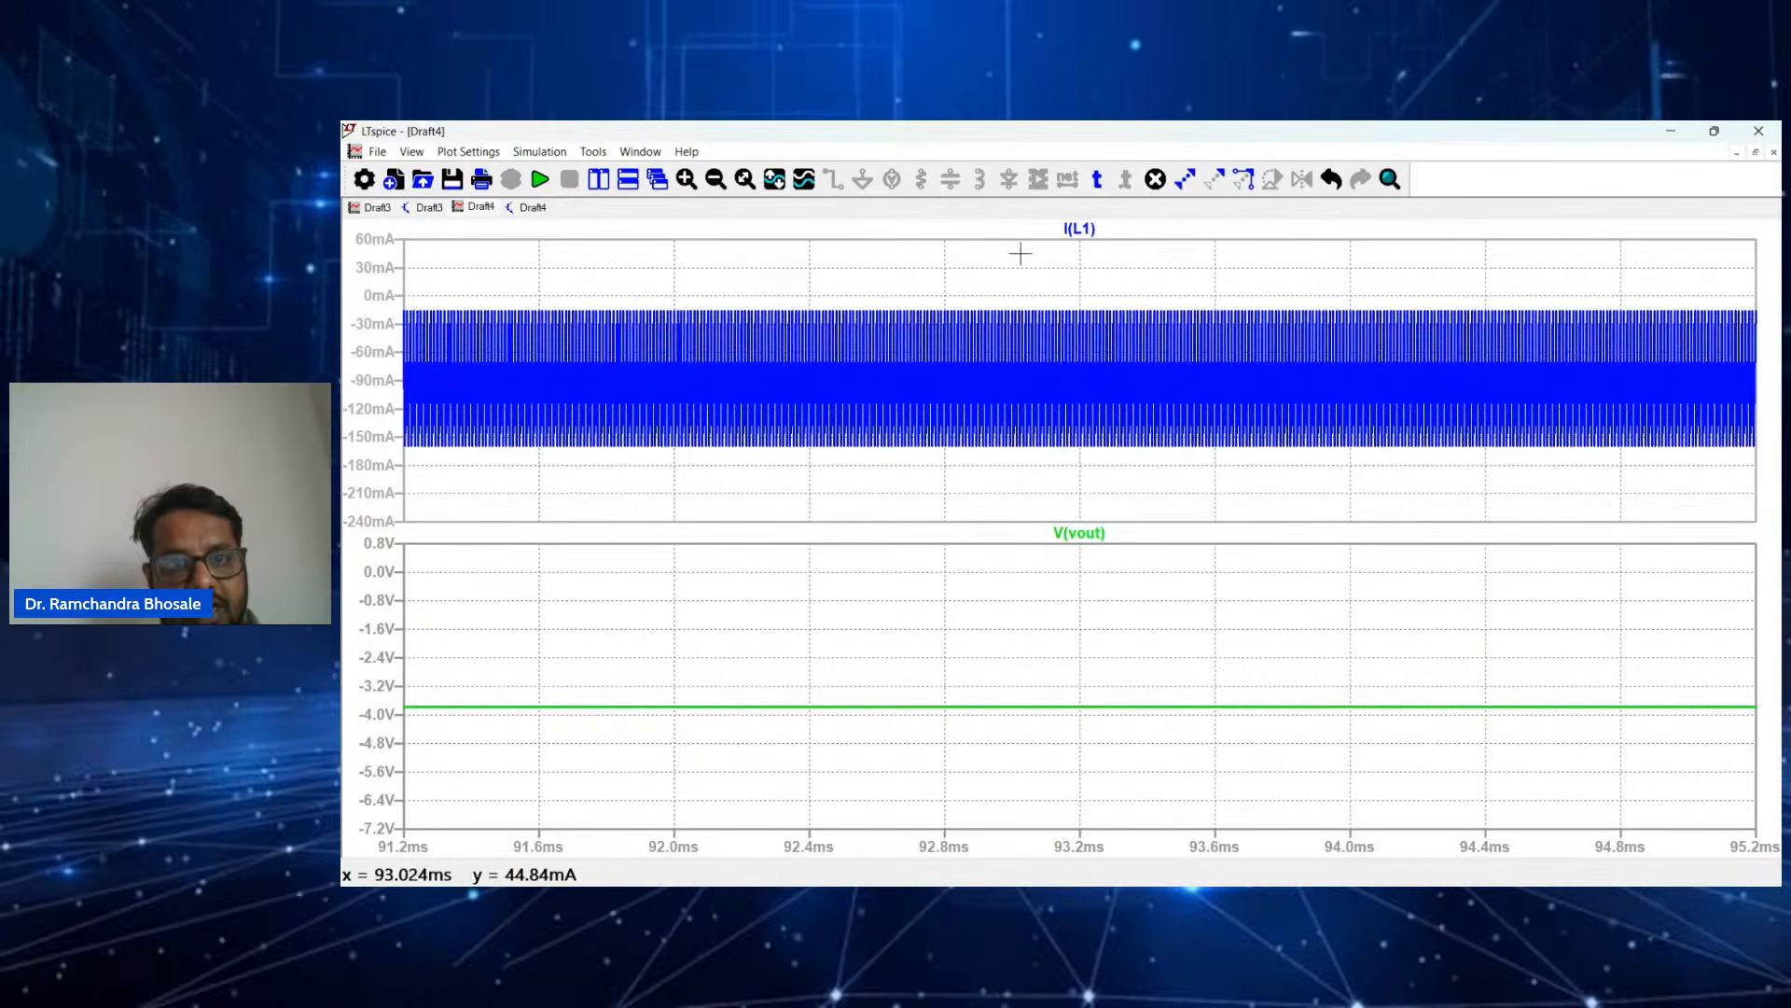
drag(1020, 251, 1346, 523)
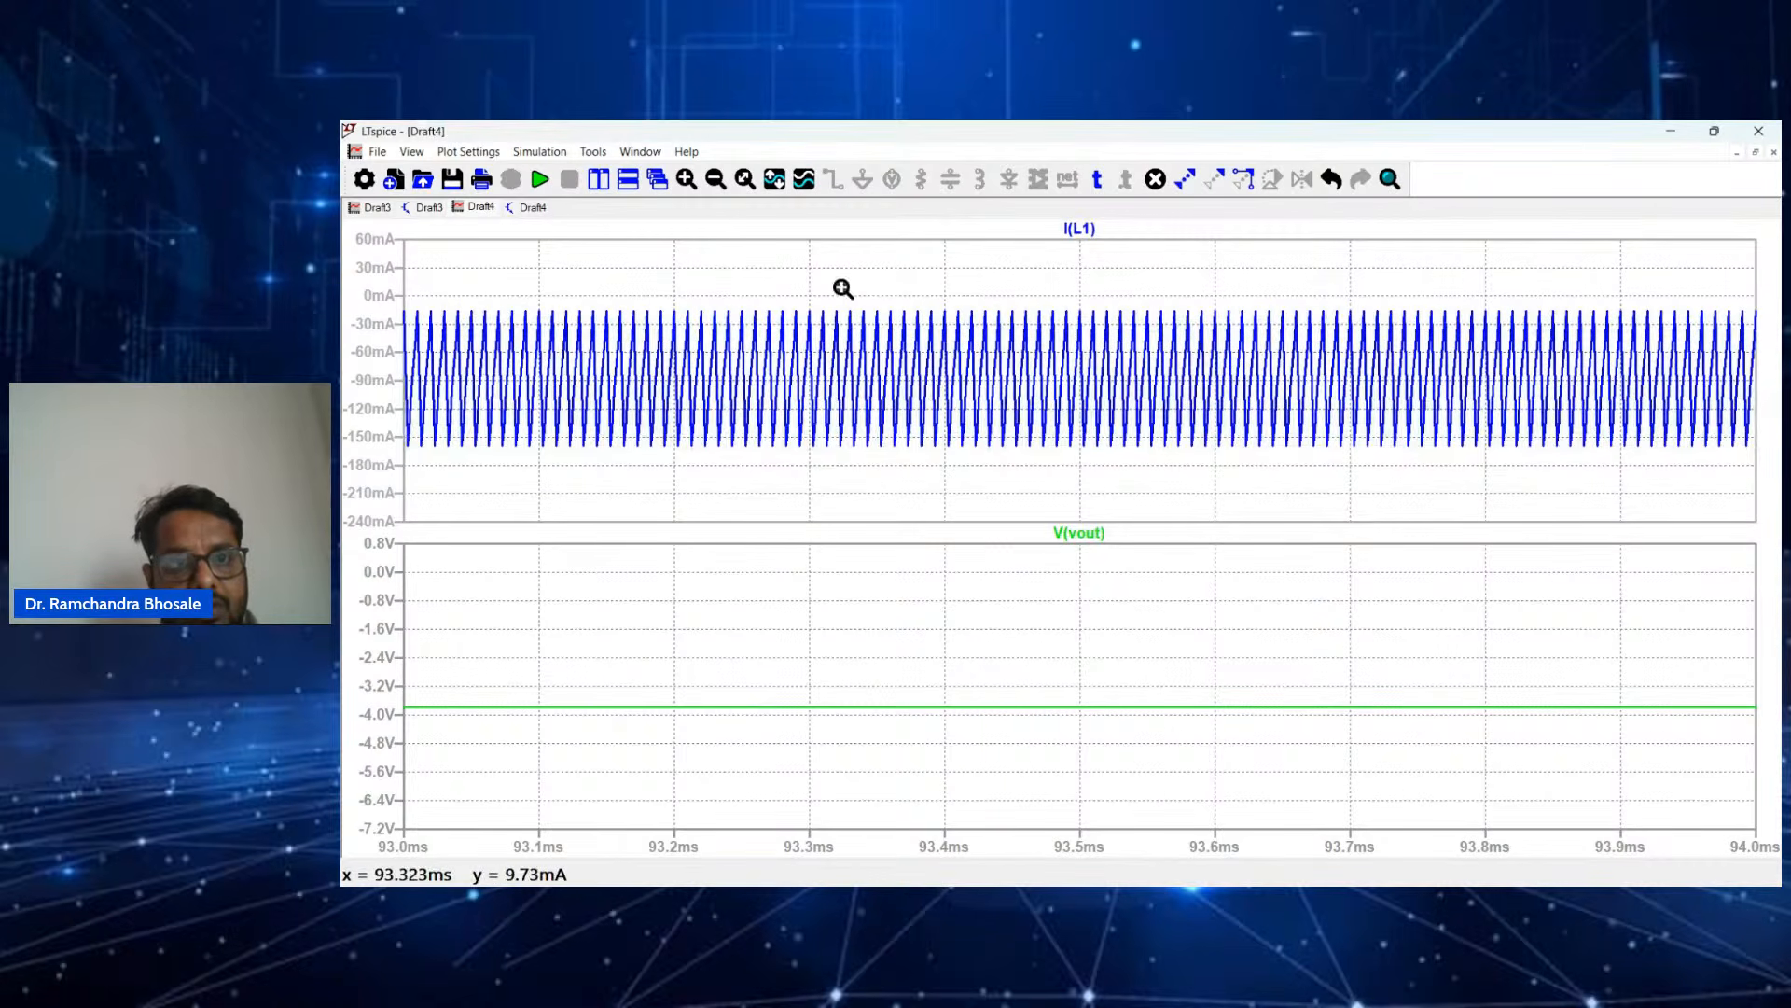
drag(844, 286, 1099, 451)
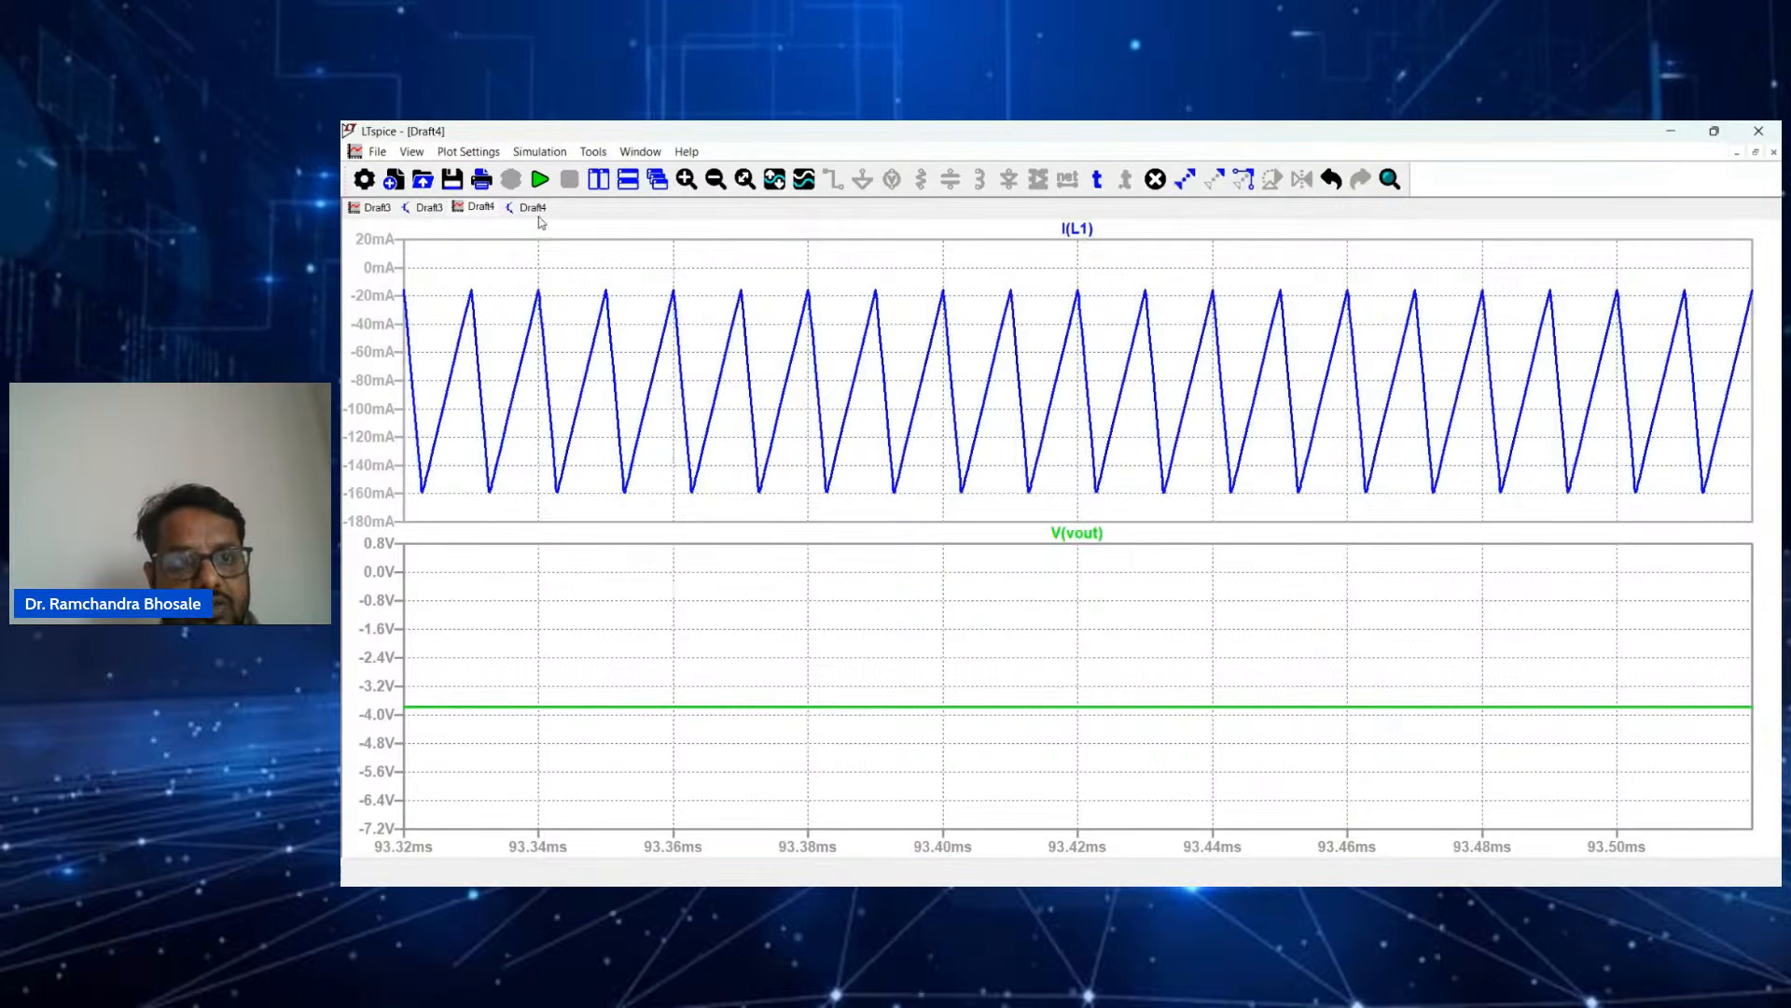
- Set load resistor R1 to 10 and rerun the simulation with the waveform window enlarged
click(532, 208)
right_click(1425, 475)
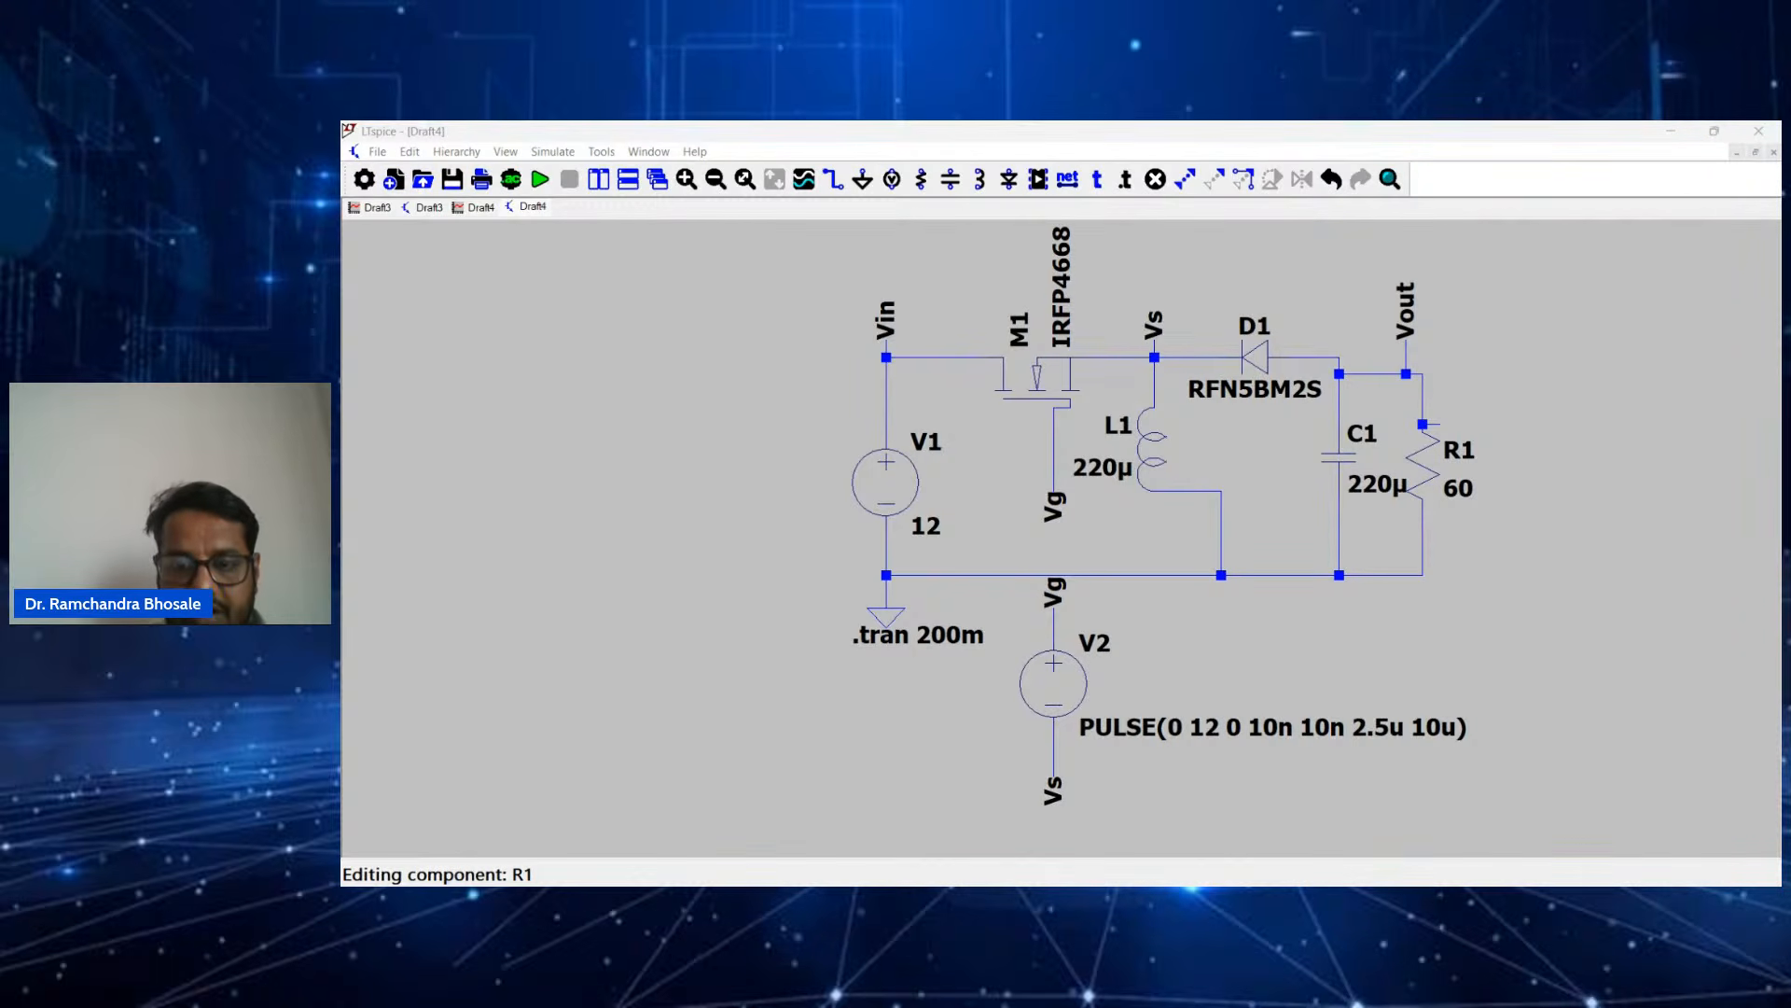
click(1187, 464)
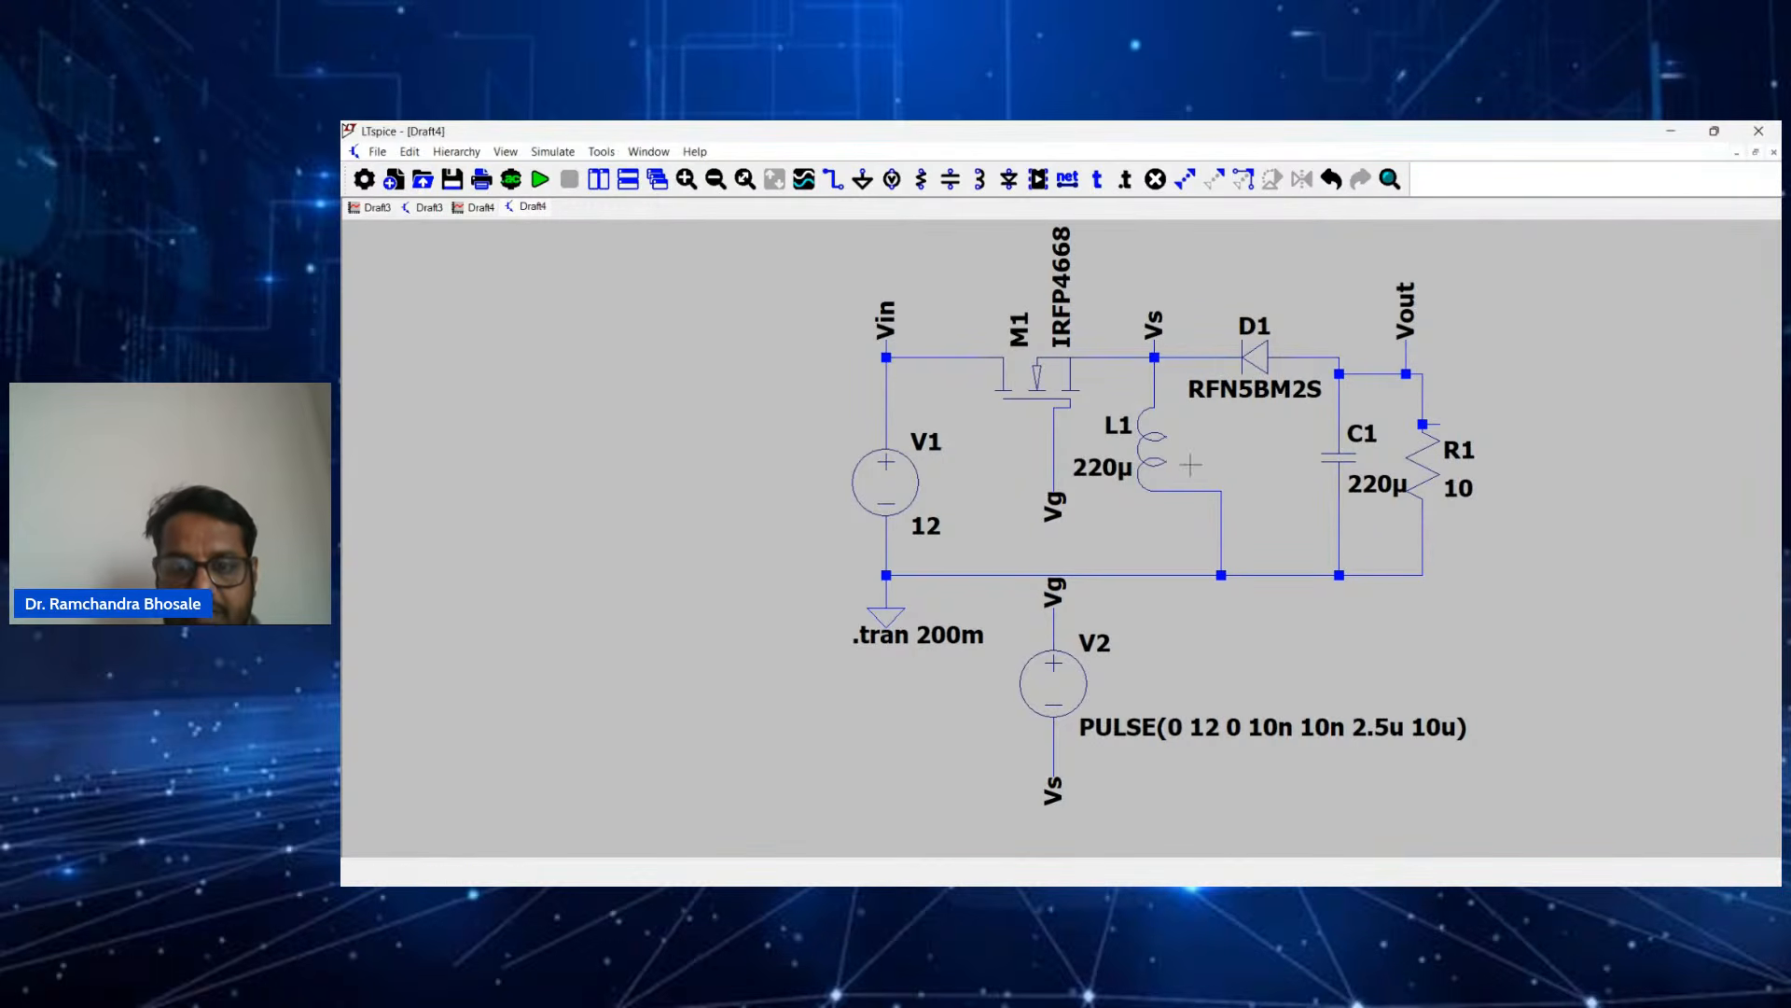
click(547, 182)
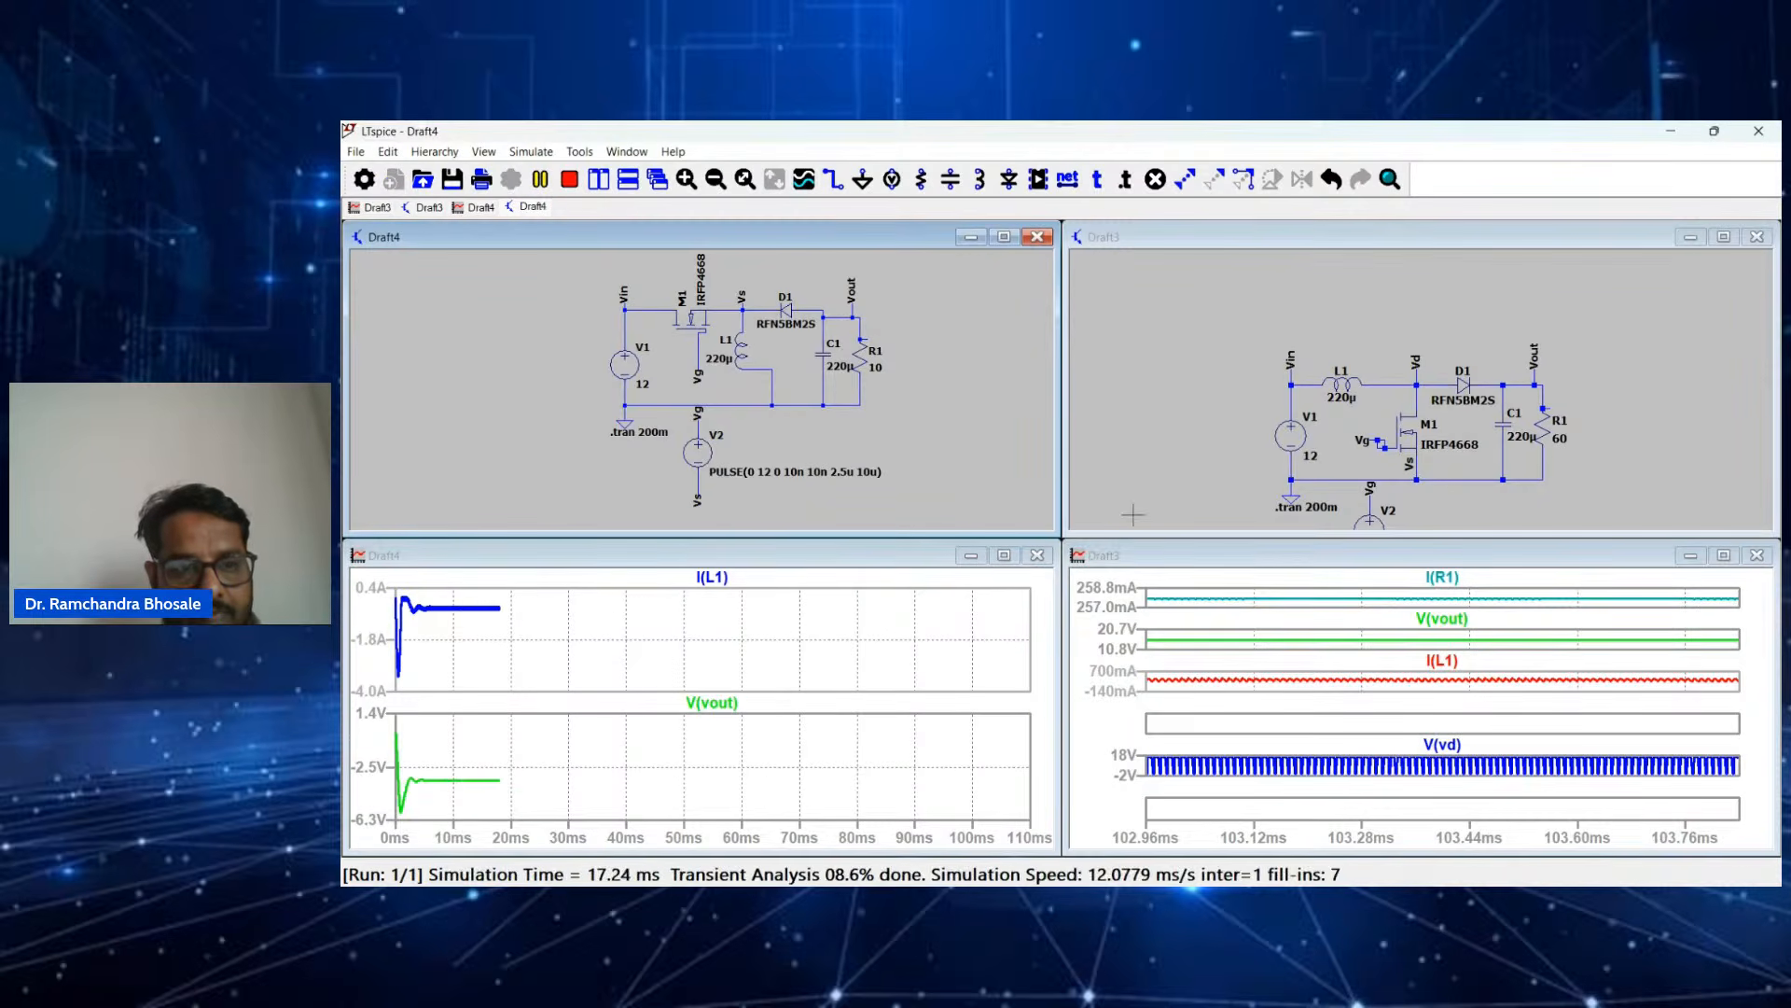
click(1004, 555)
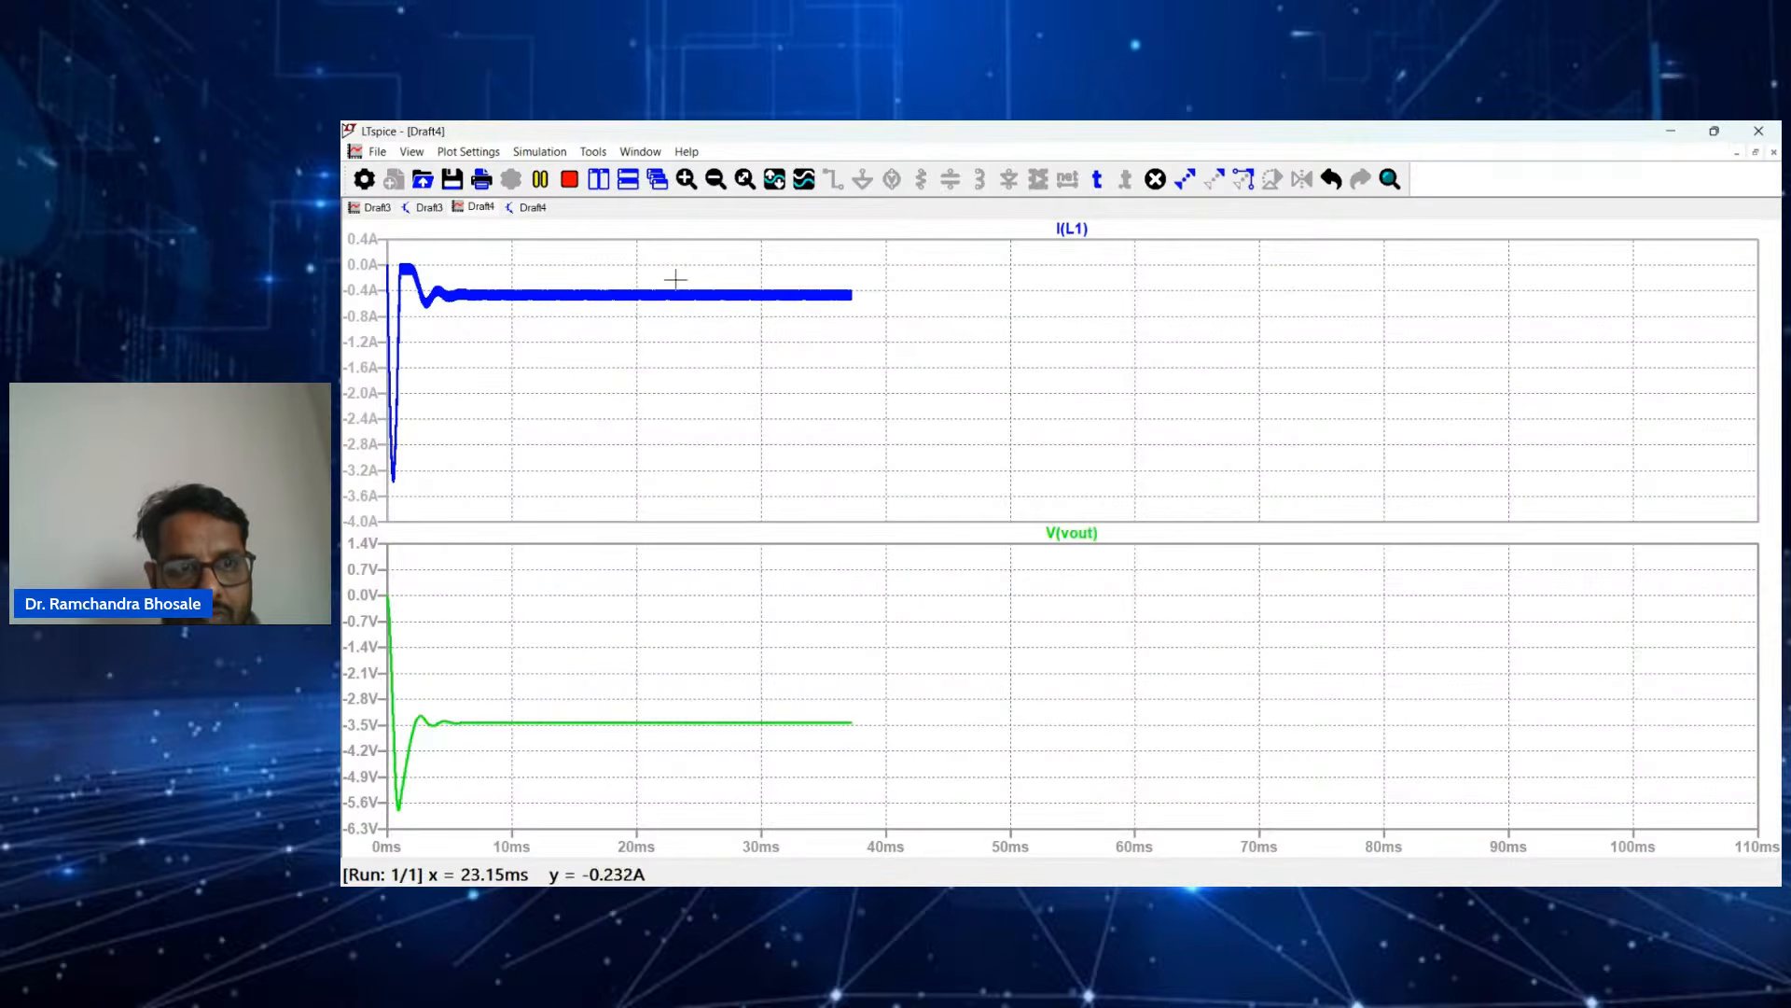
- Inspect the I(L1) ripple with the new load, around 29.76 to 30.16 ms
drag(706, 266, 911, 334)
drag(788, 321, 967, 431)
drag(820, 344, 1008, 427)
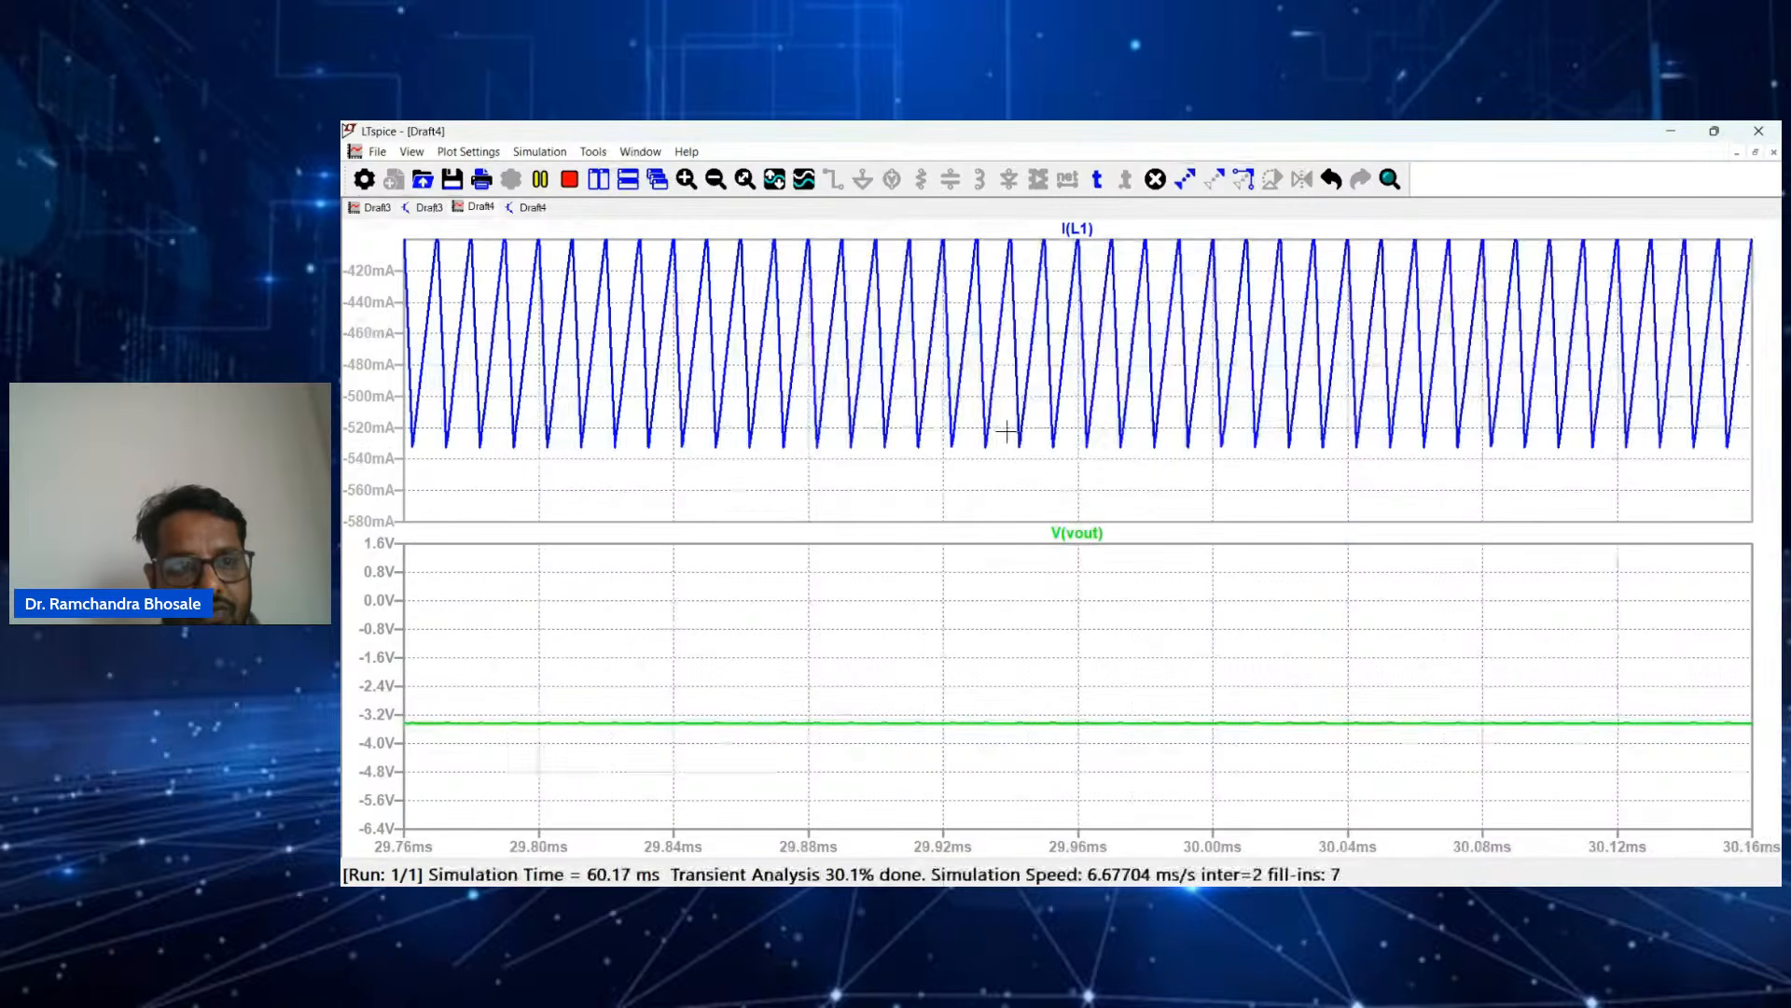
- Set V2's pulse on-time to 5u and rerun the simulation with the waveform window enlarged
click(527, 207)
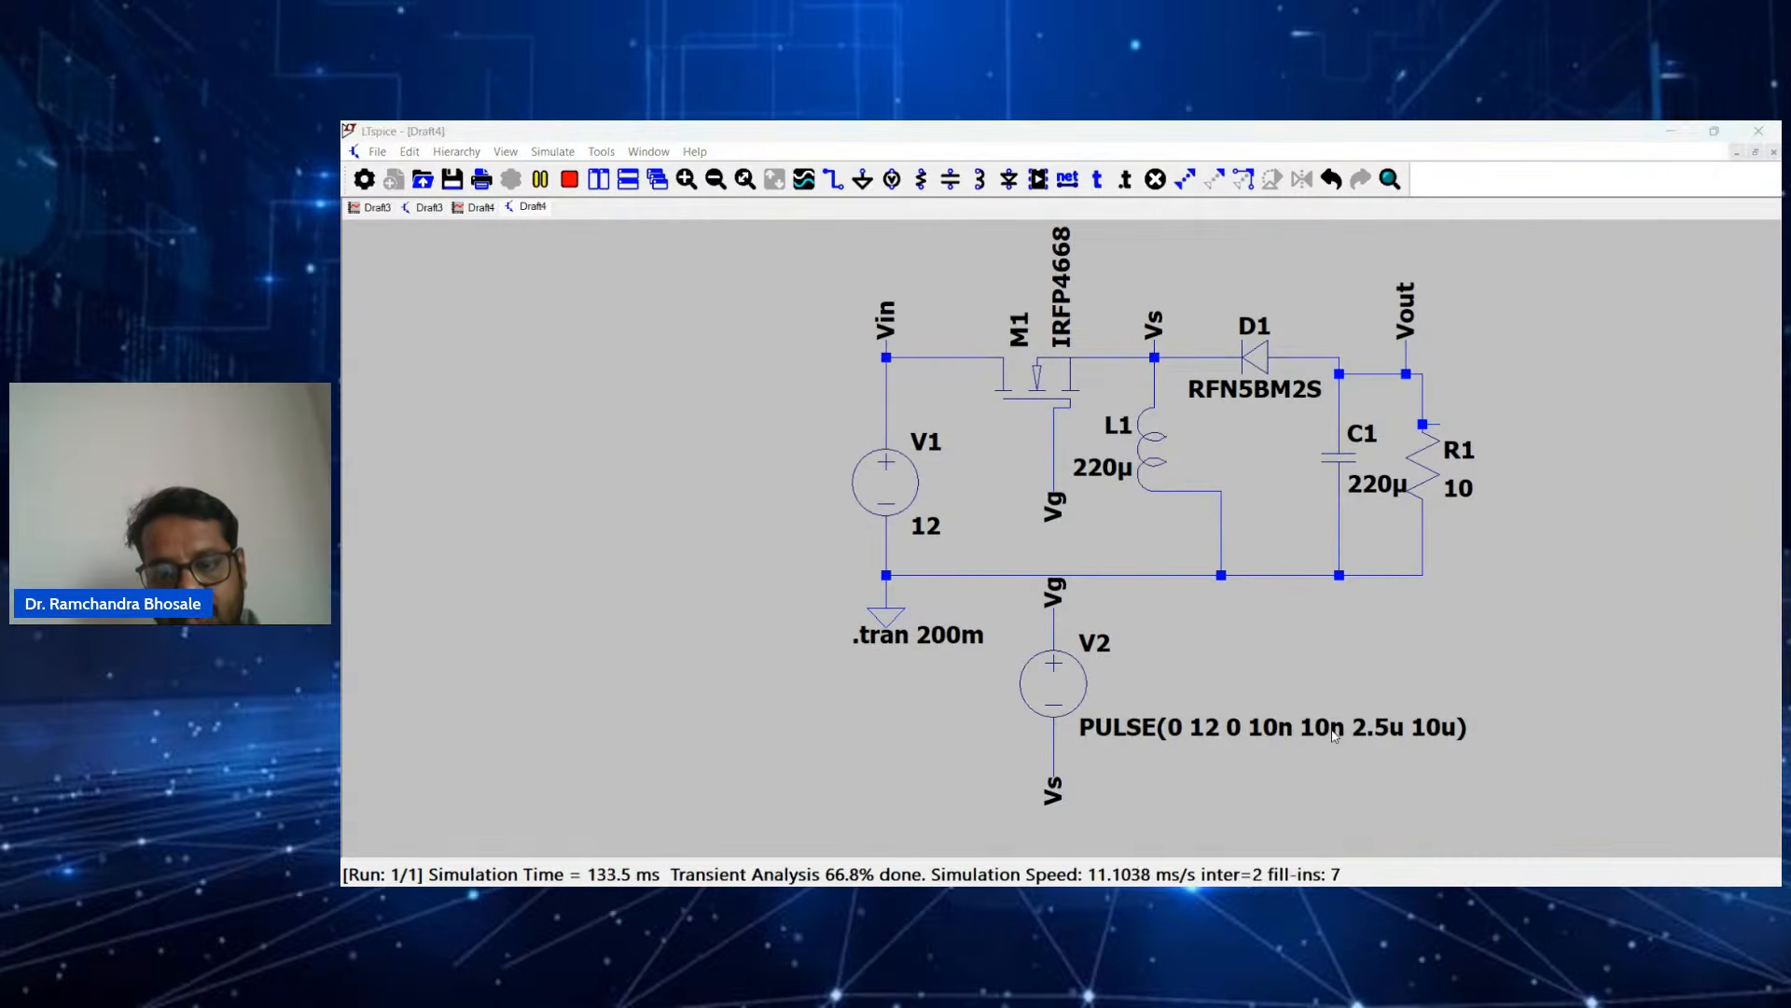
click(1215, 463)
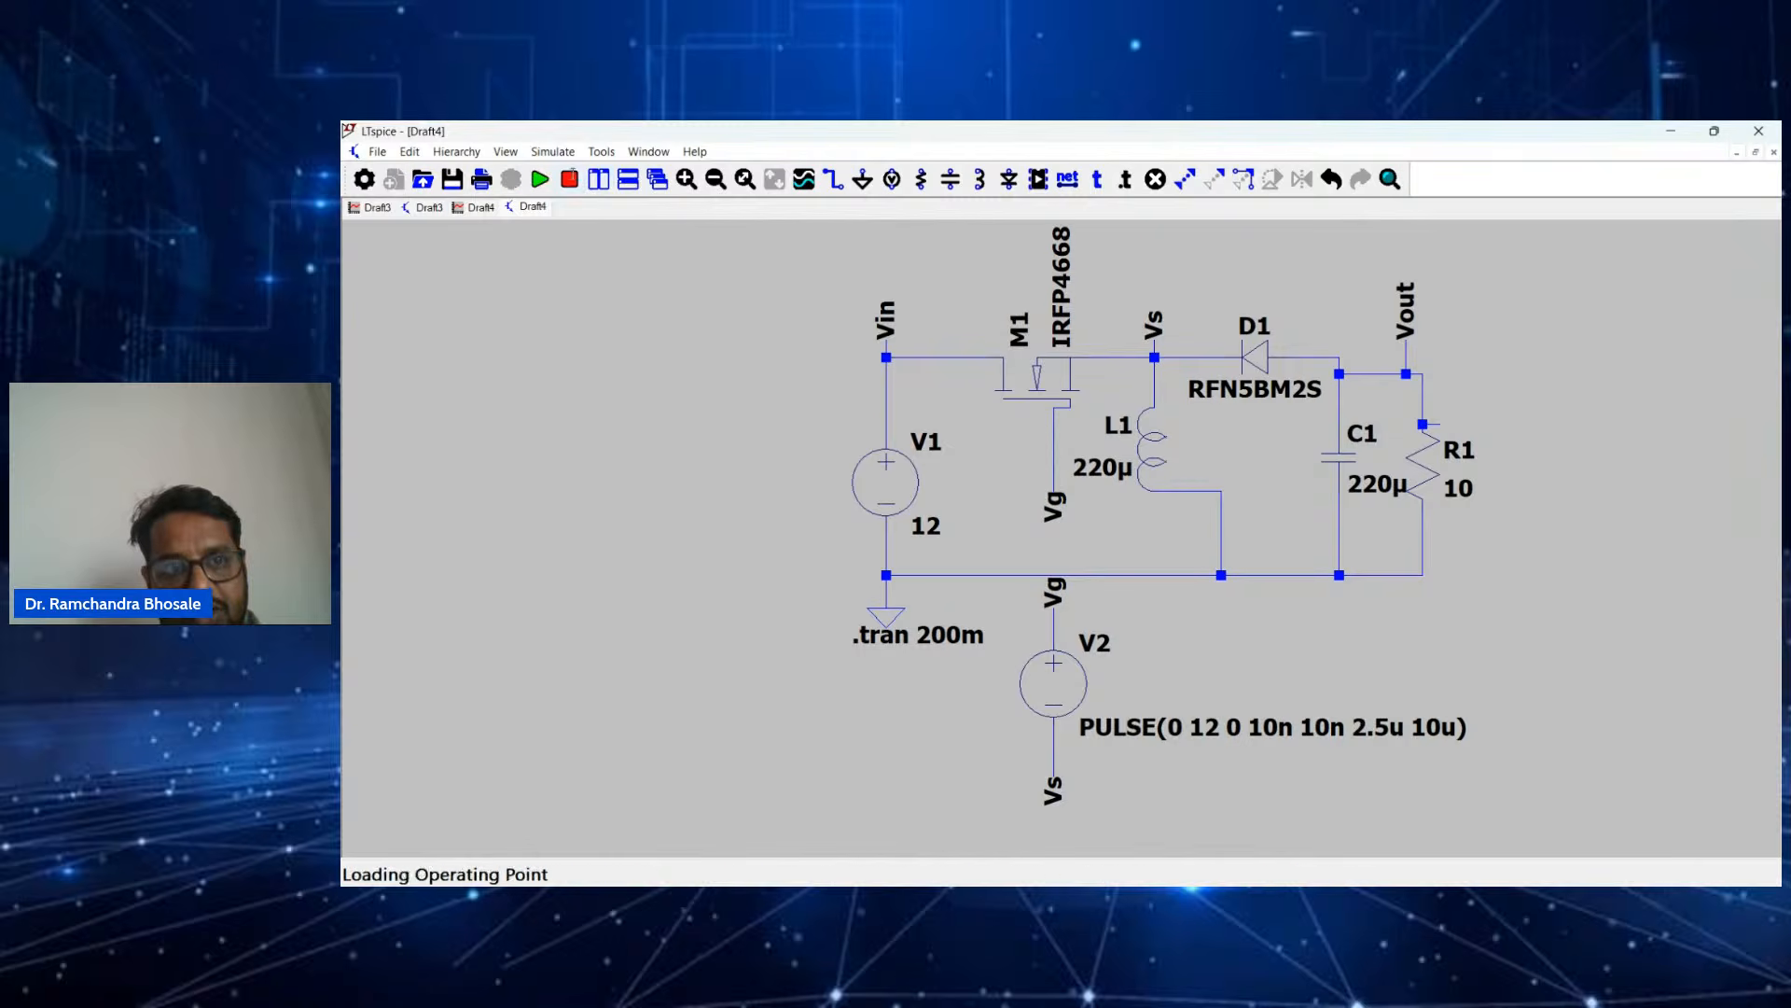
right_click(1368, 729)
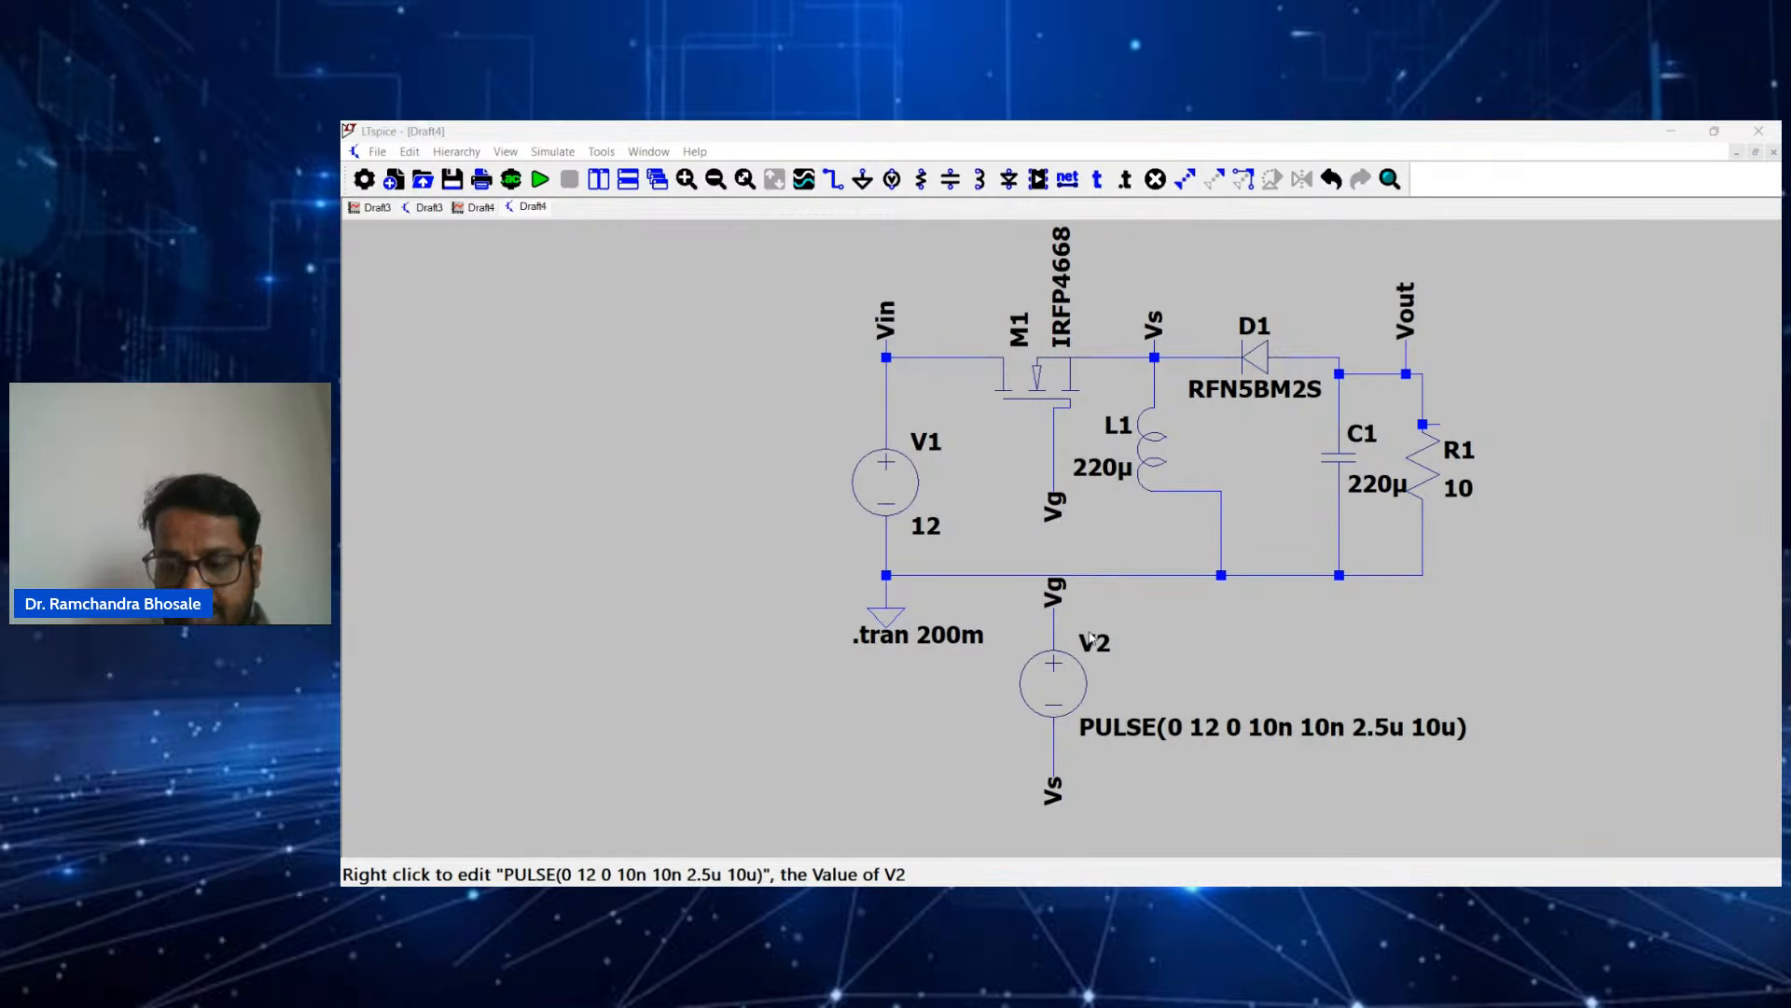
key(Return)
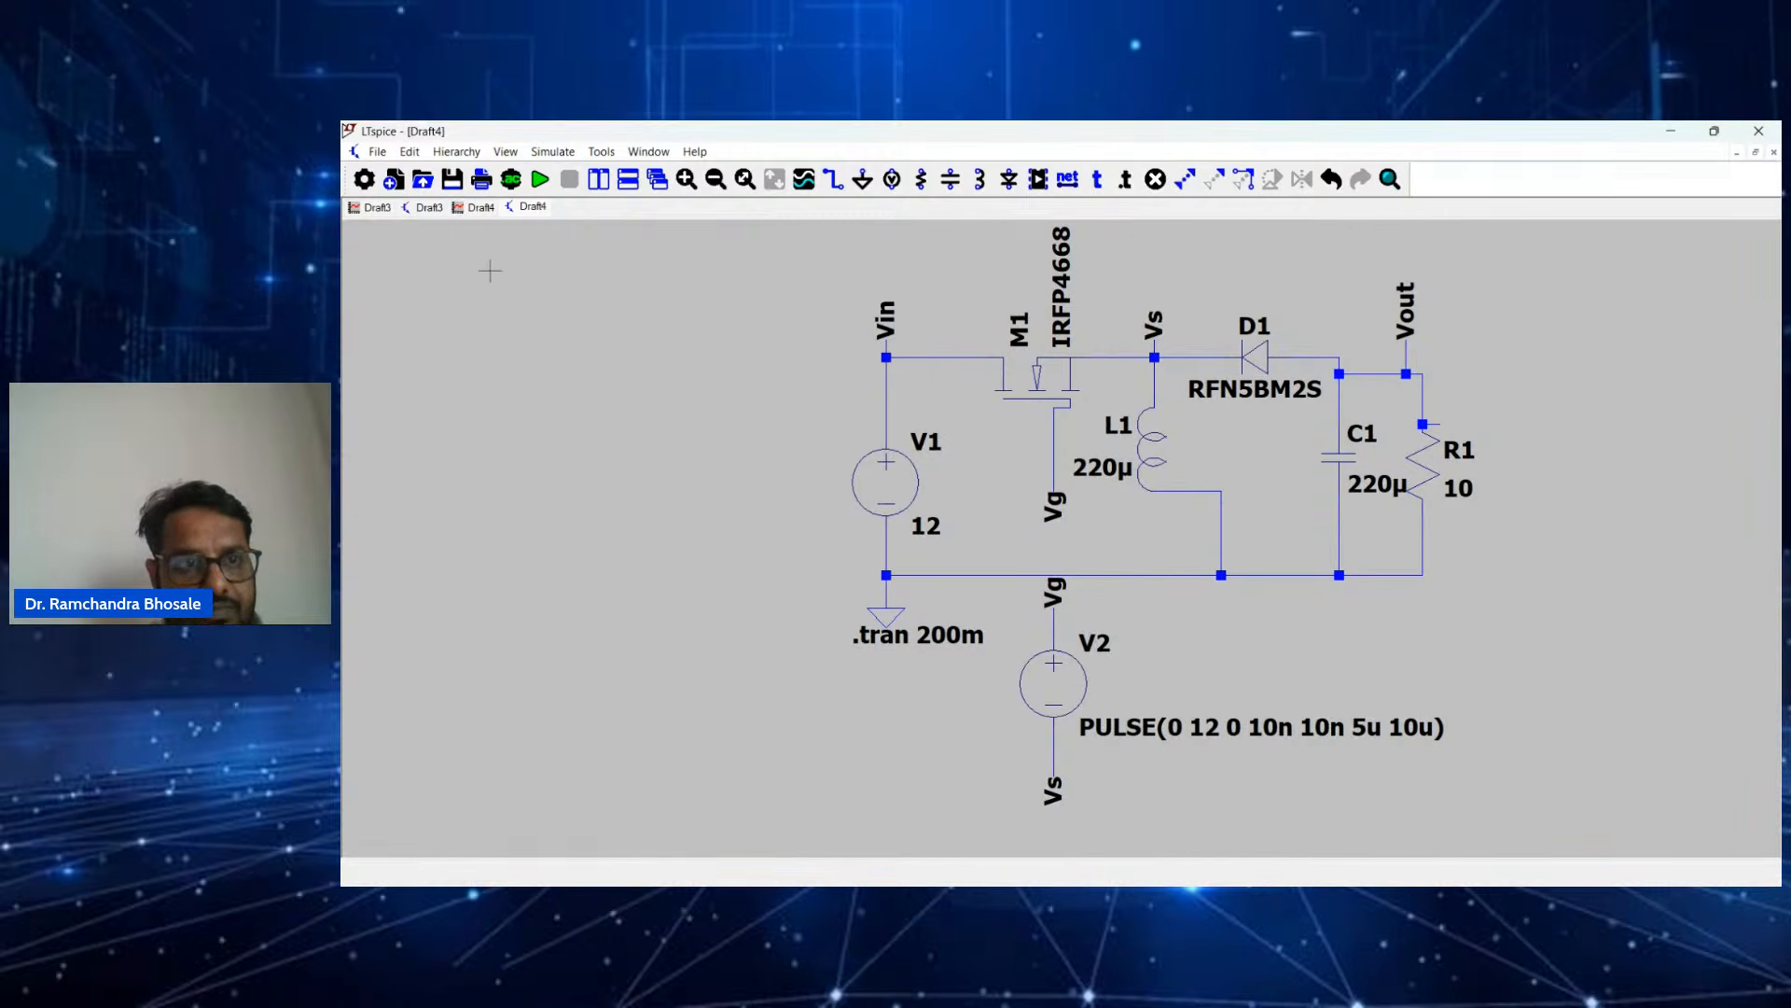
click(539, 178)
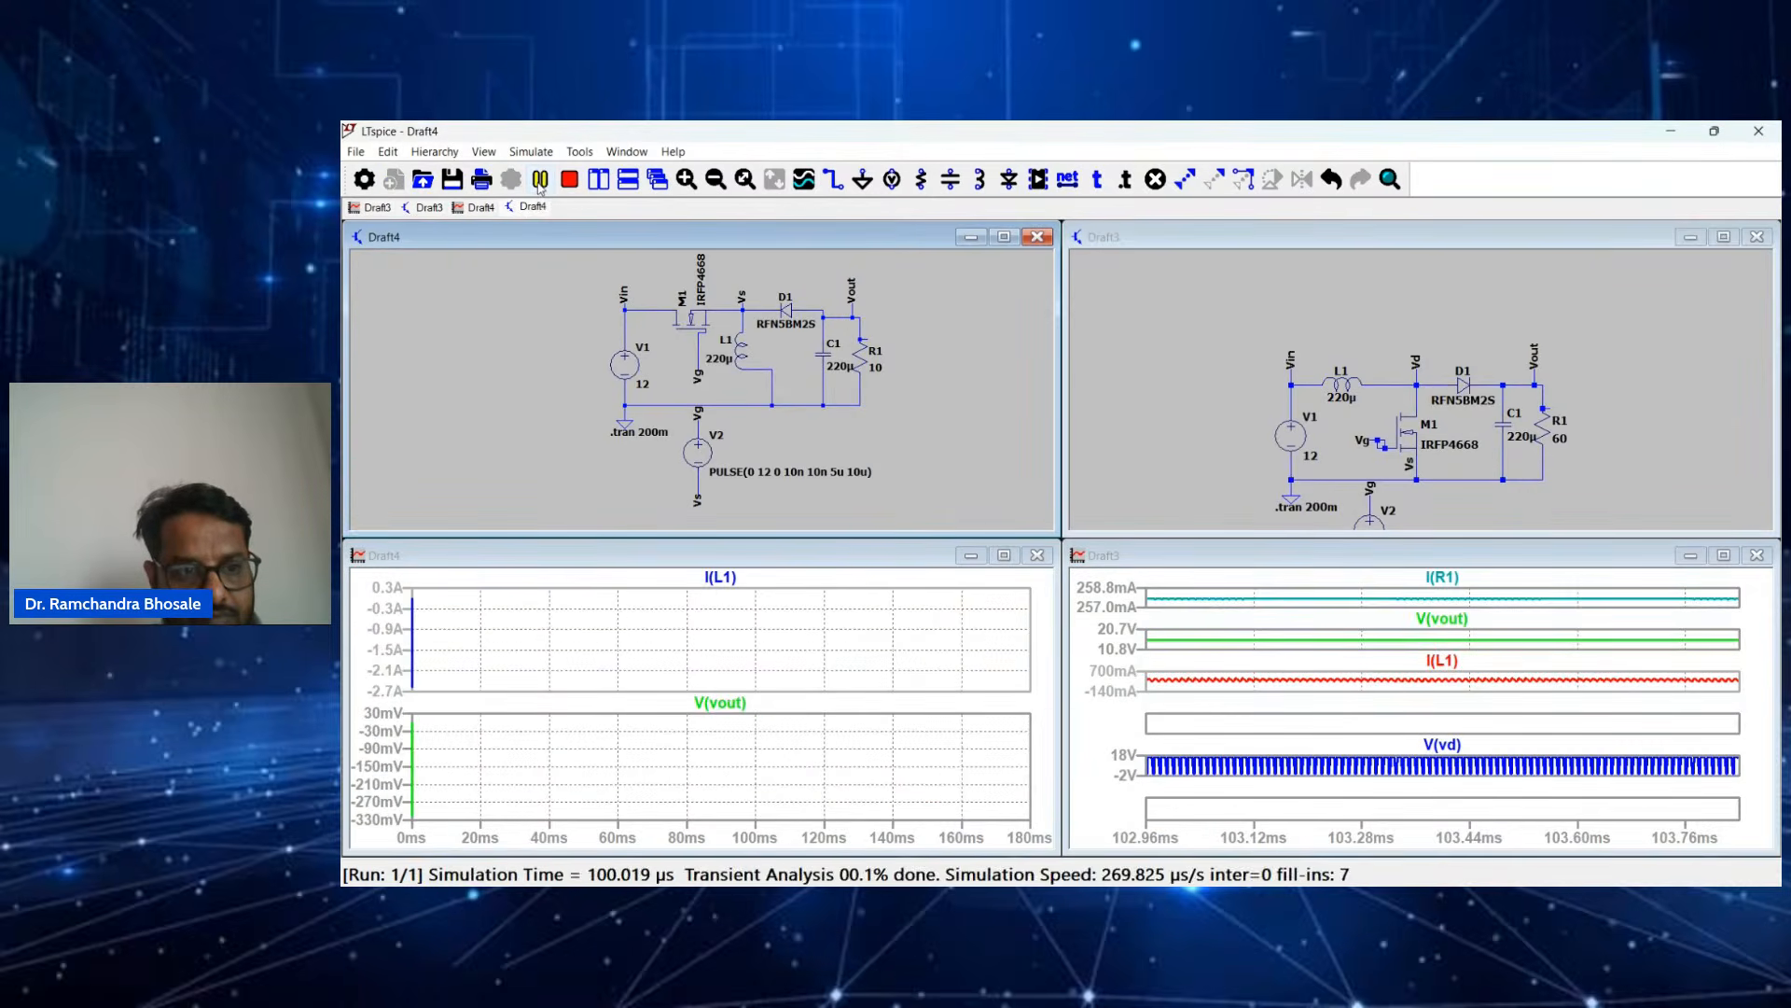
click(1004, 555)
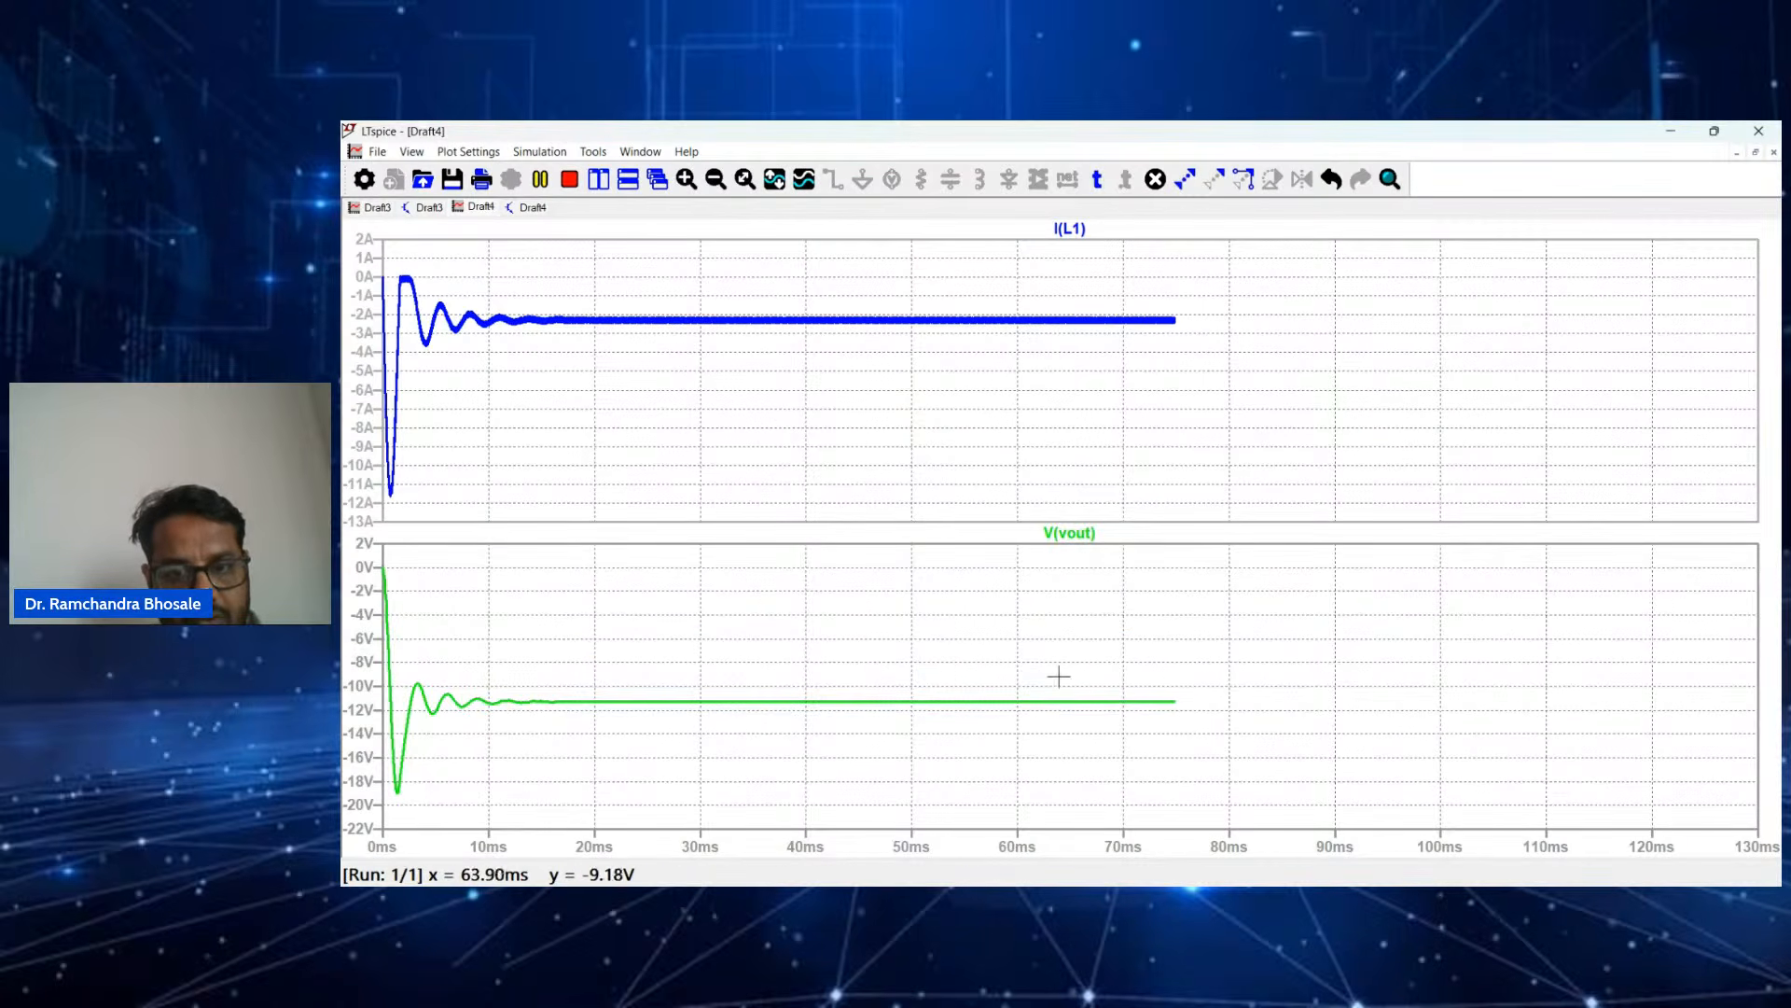
- Examine the V(vout) ripple at the 5u on-time, around 69.85 to 69.96 ms
drag(1060, 674, 1227, 734)
drag(1080, 664, 1165, 691)
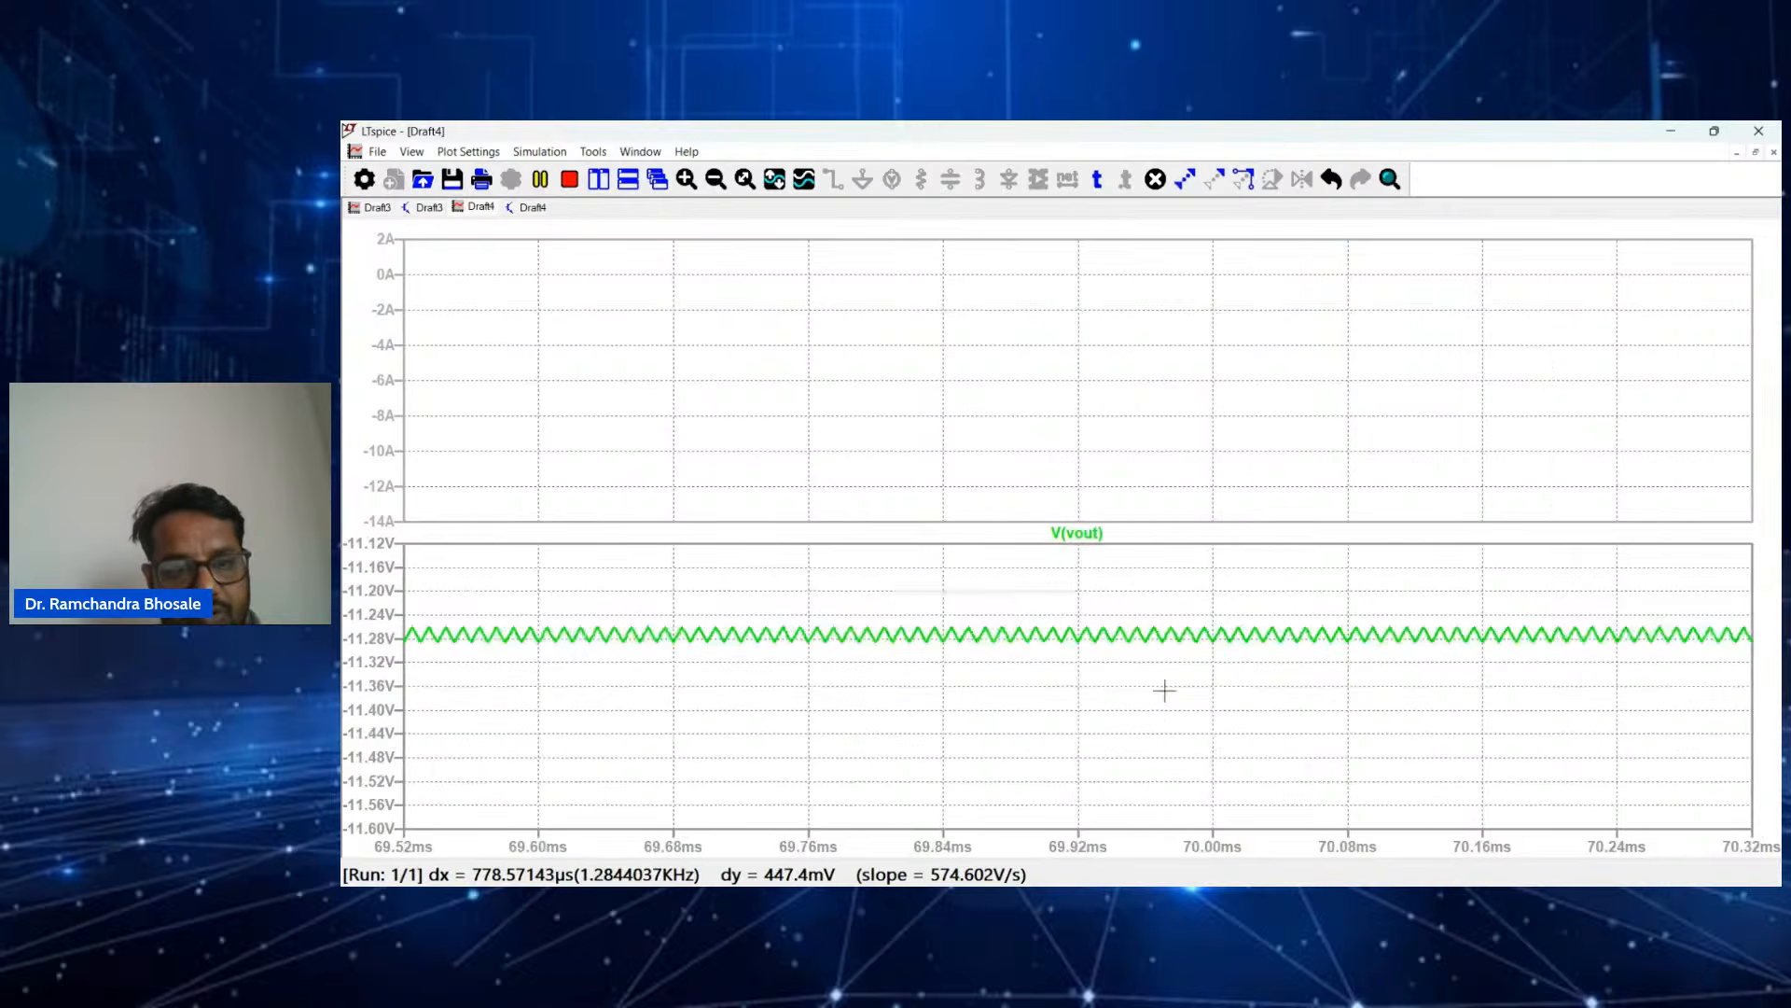
drag(969, 608, 1145, 662)
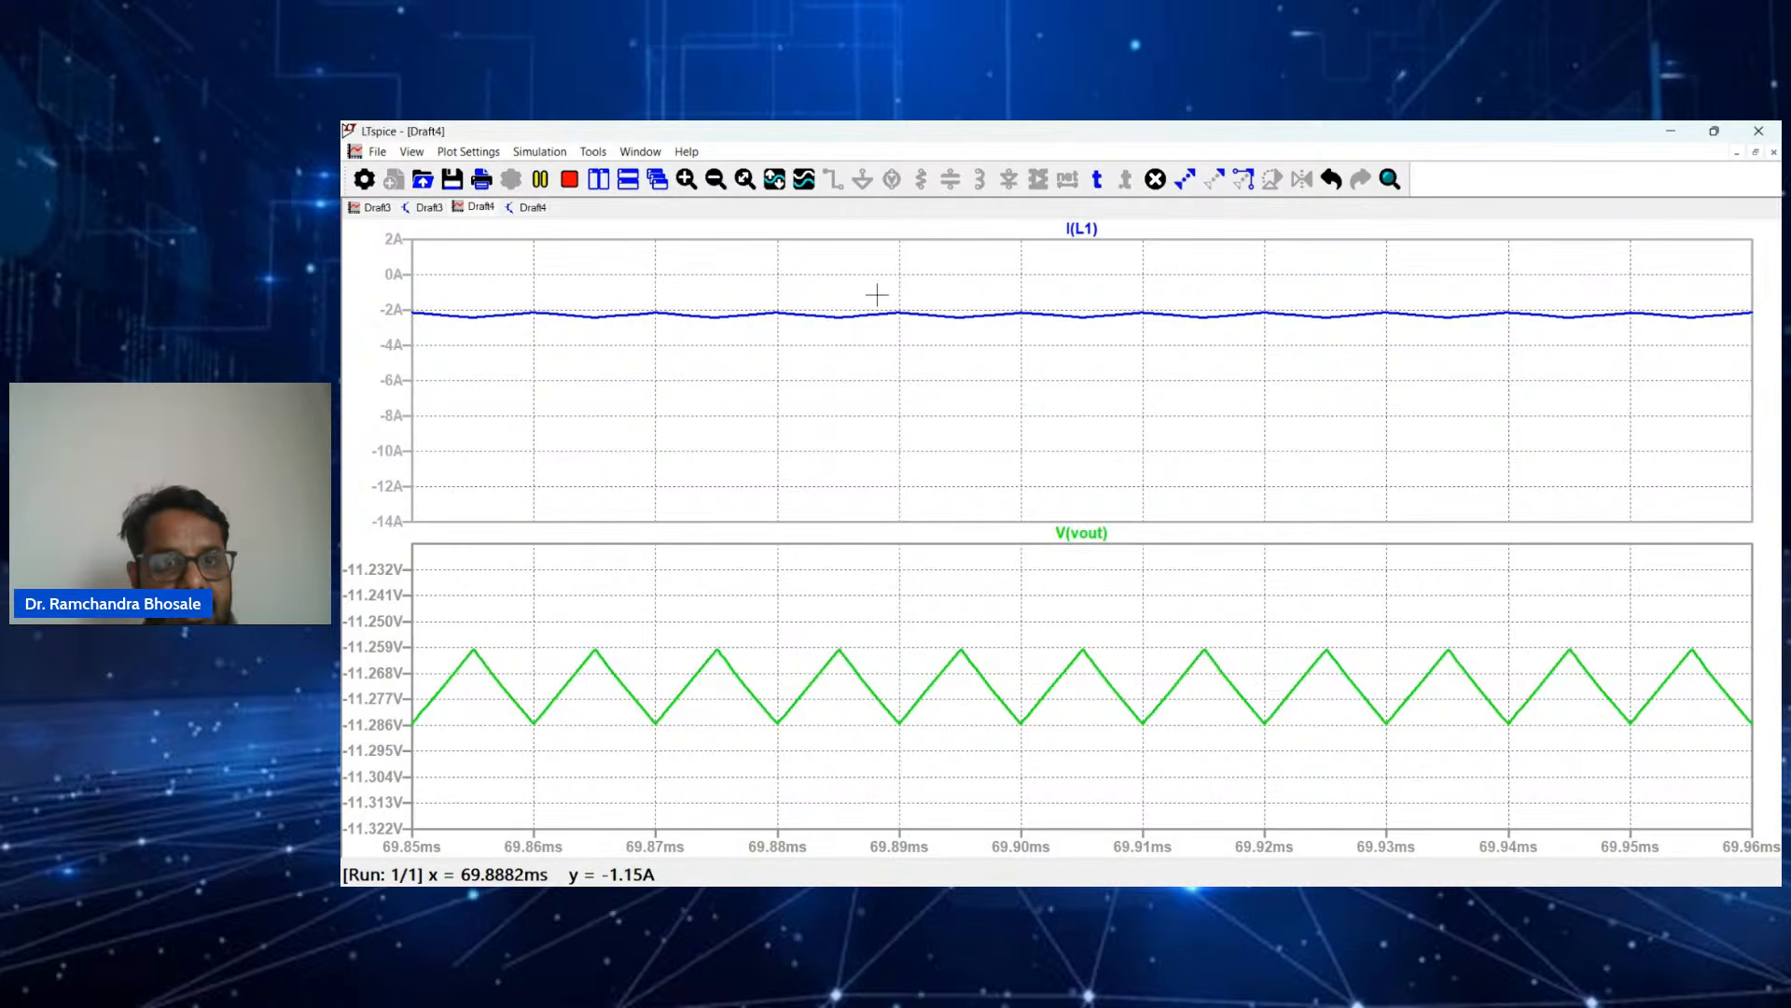
- Examine the I(L1) ripple at the 5u on-time, resetting to the full range before magnifying about 85.35 to 85.90 ms
drag(870, 283, 1021, 334)
drag(828, 356, 1108, 464)
key(ctrl+e)
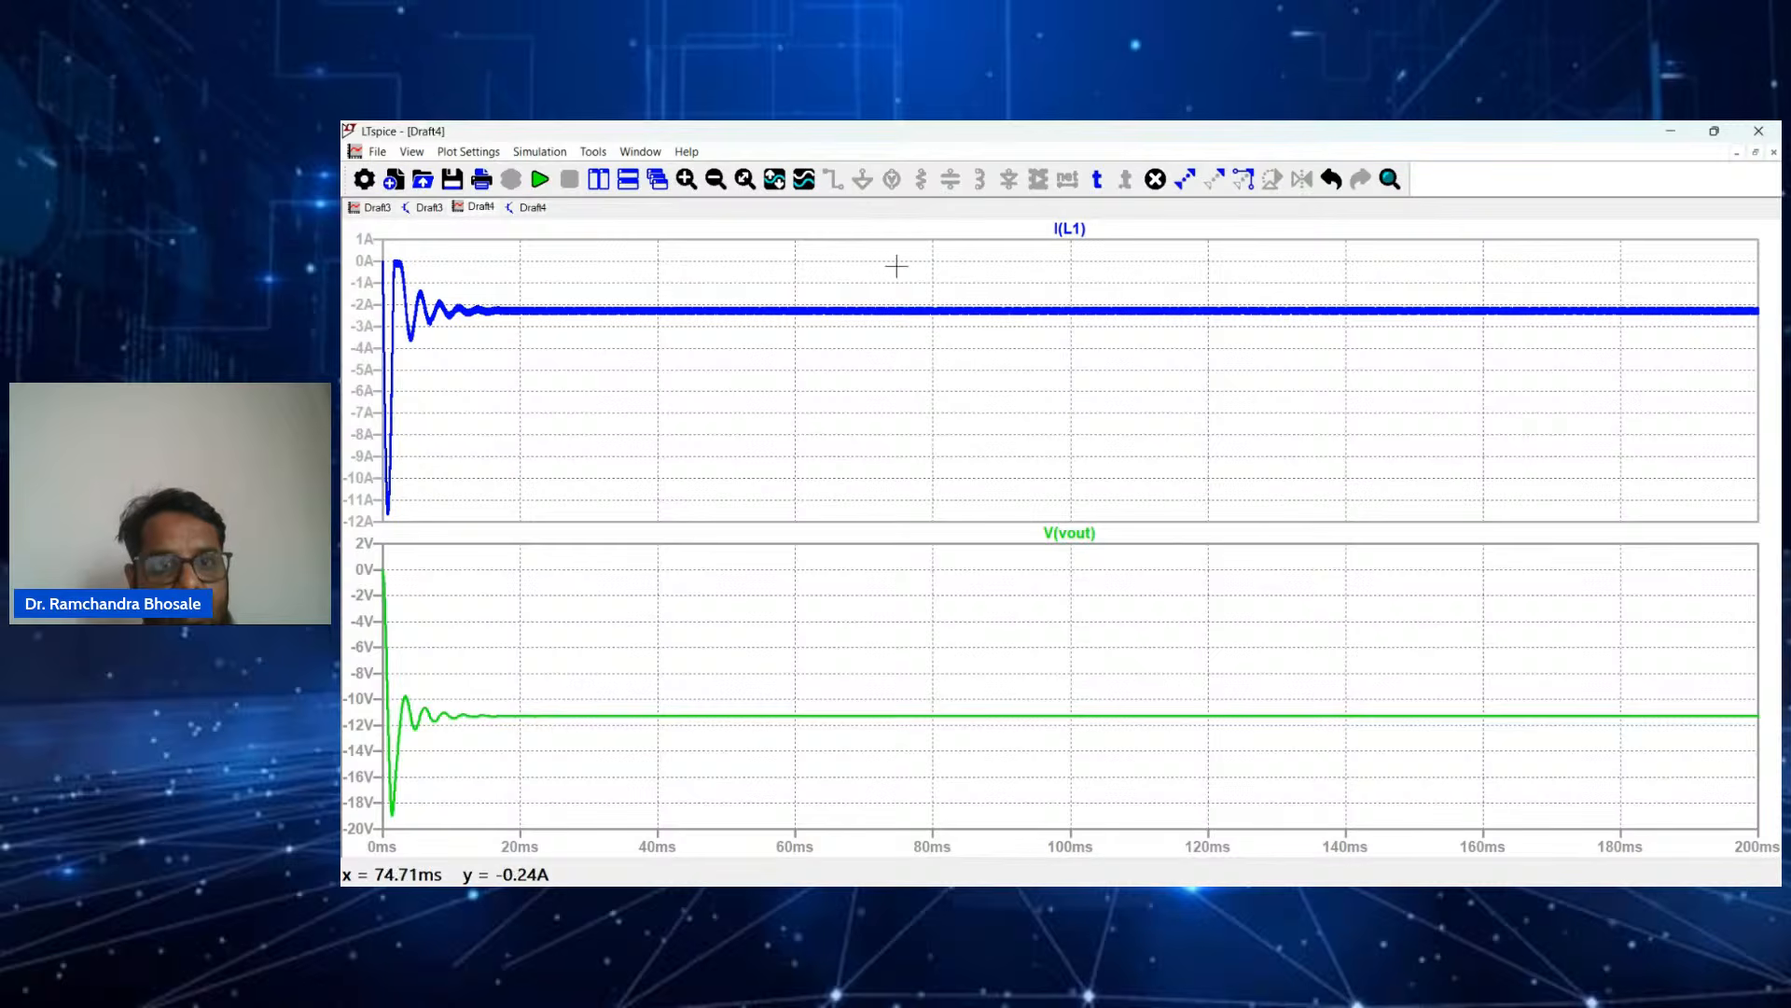
drag(896, 262, 1047, 373)
drag(955, 326, 1118, 401)
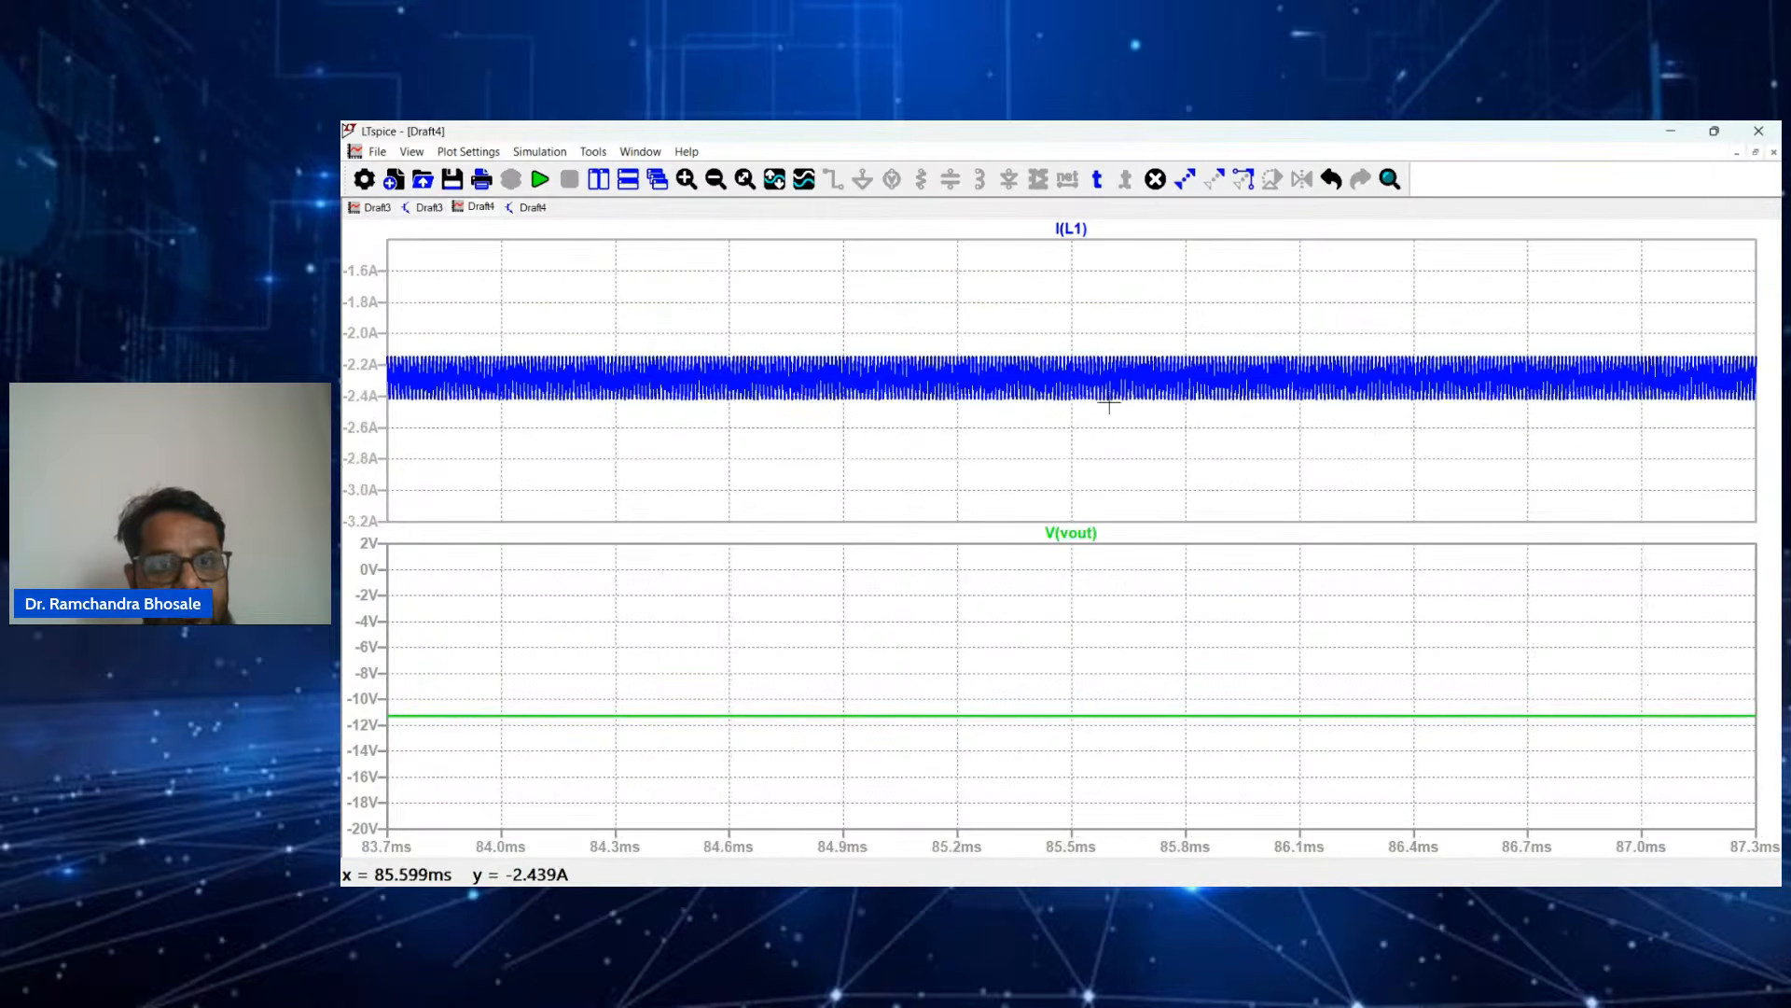
drag(1021, 321, 1217, 430)
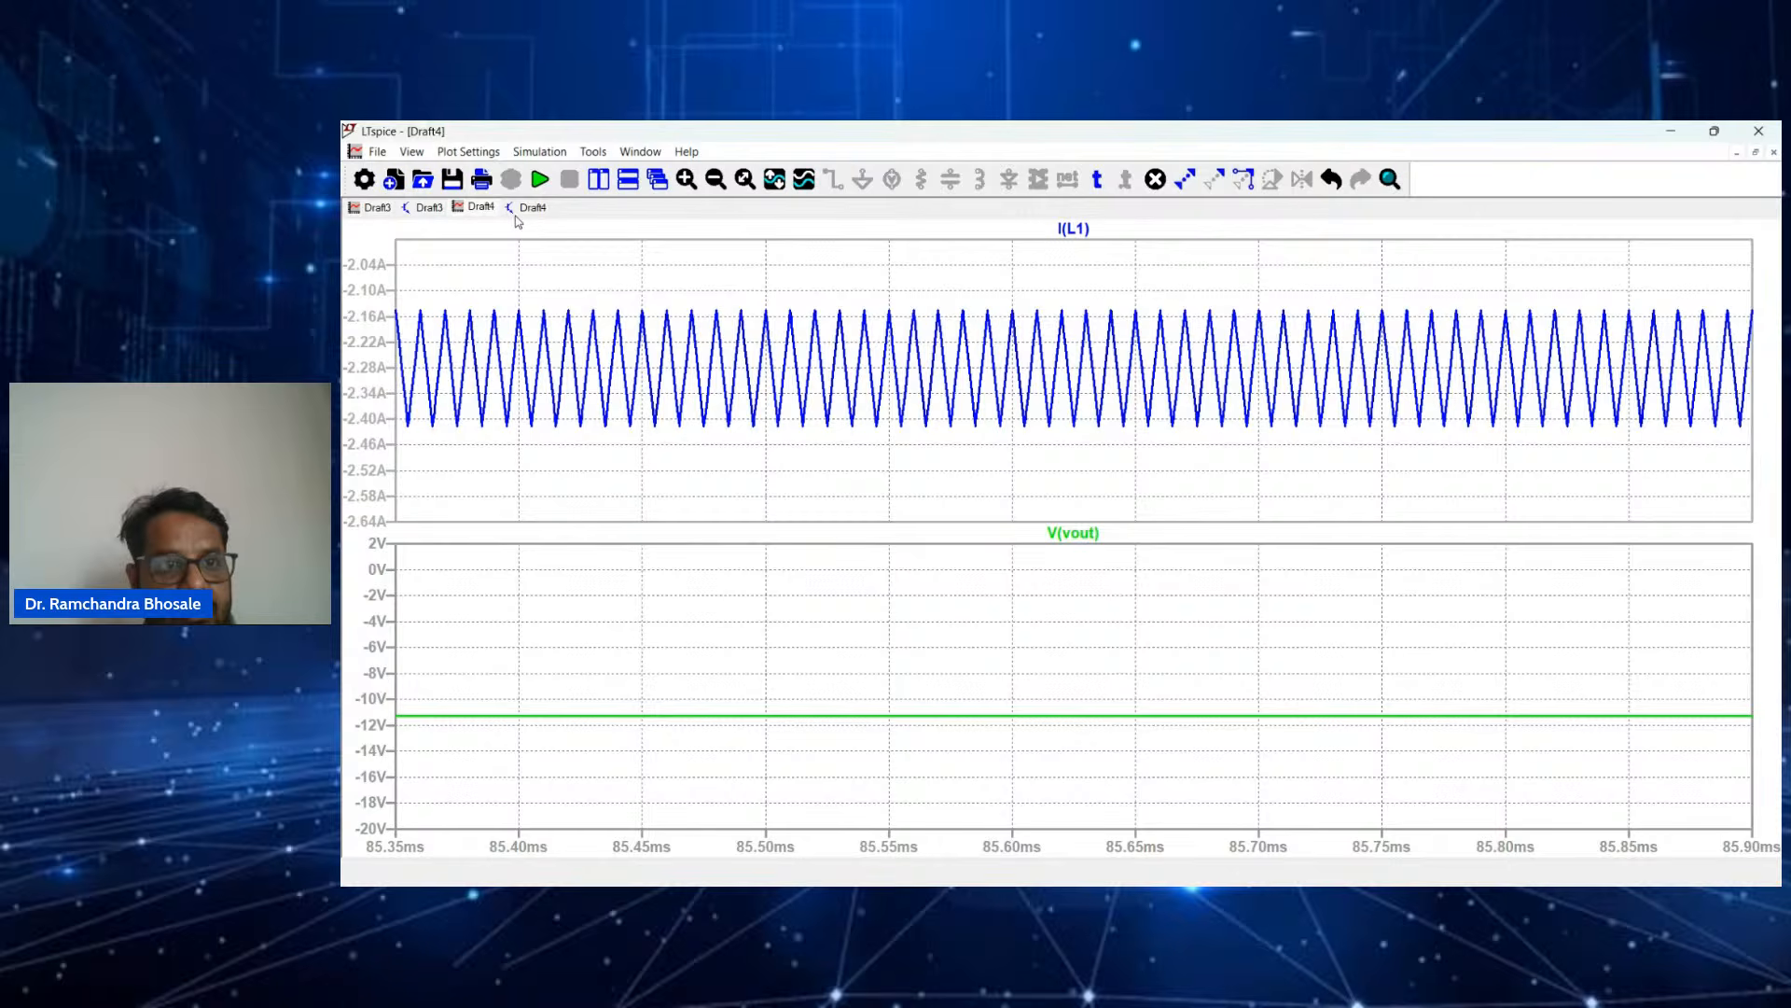
- Plot the current through diode D1 and move its trace into a new pane above the I(L1) pane
click(522, 209)
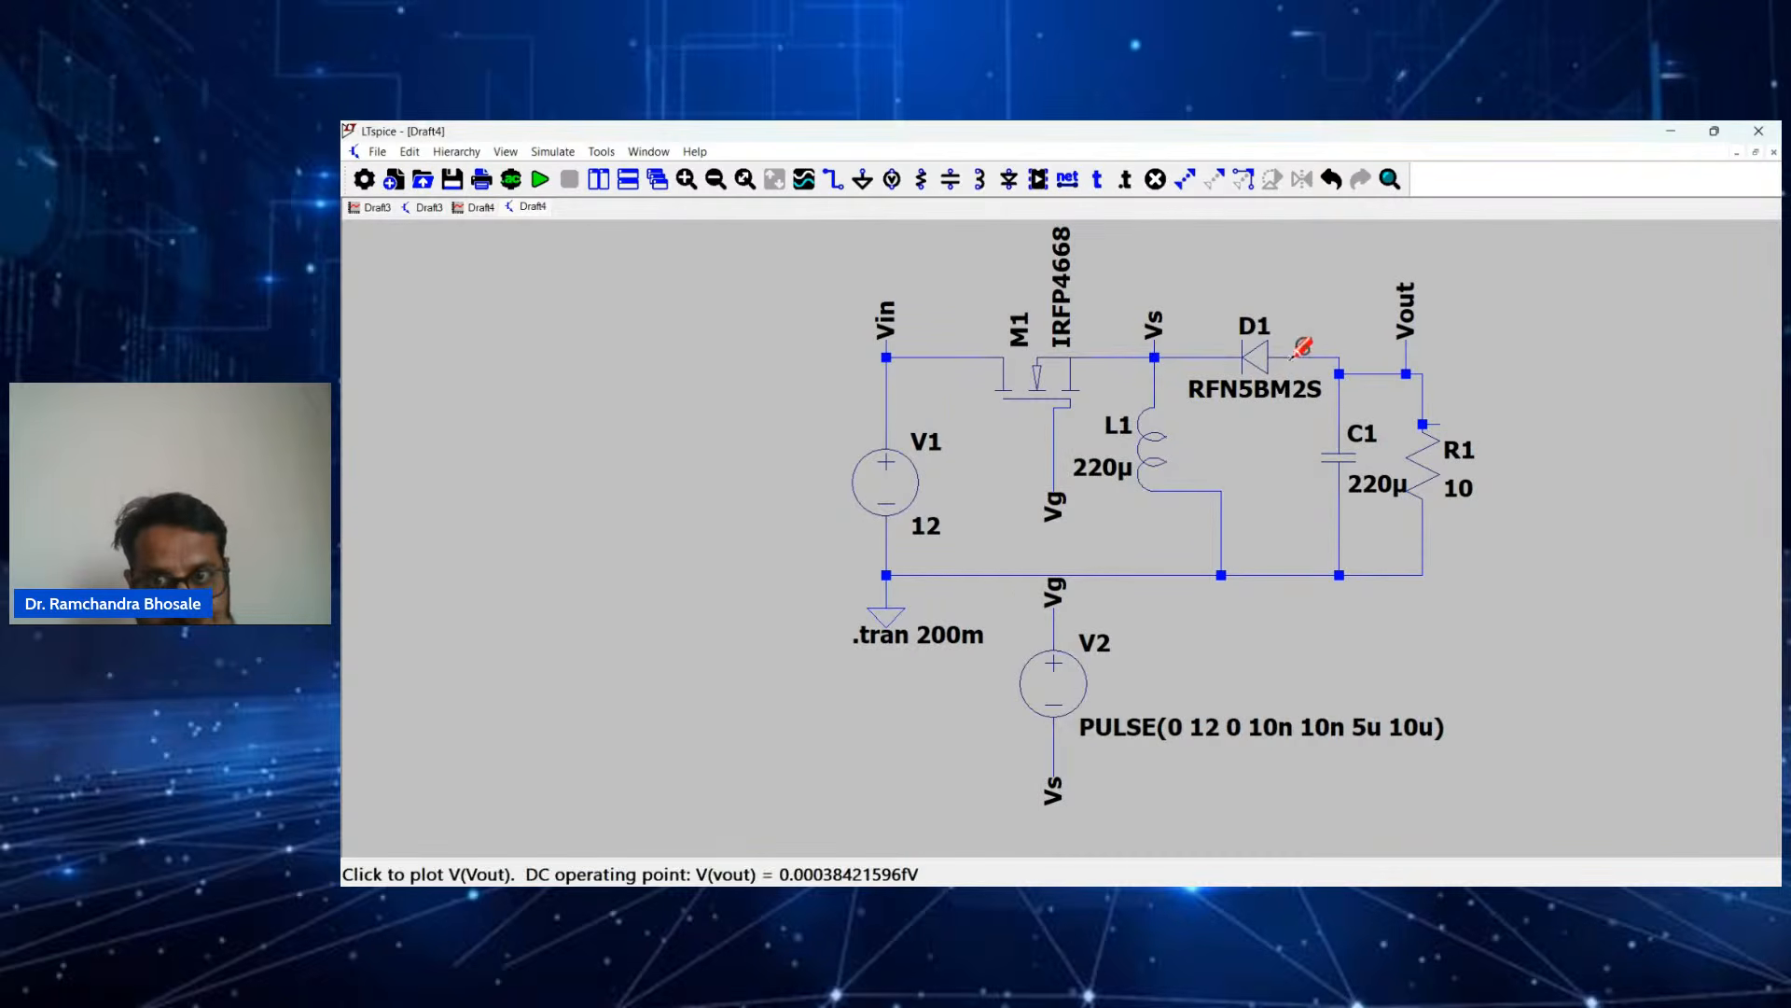
click(1259, 353)
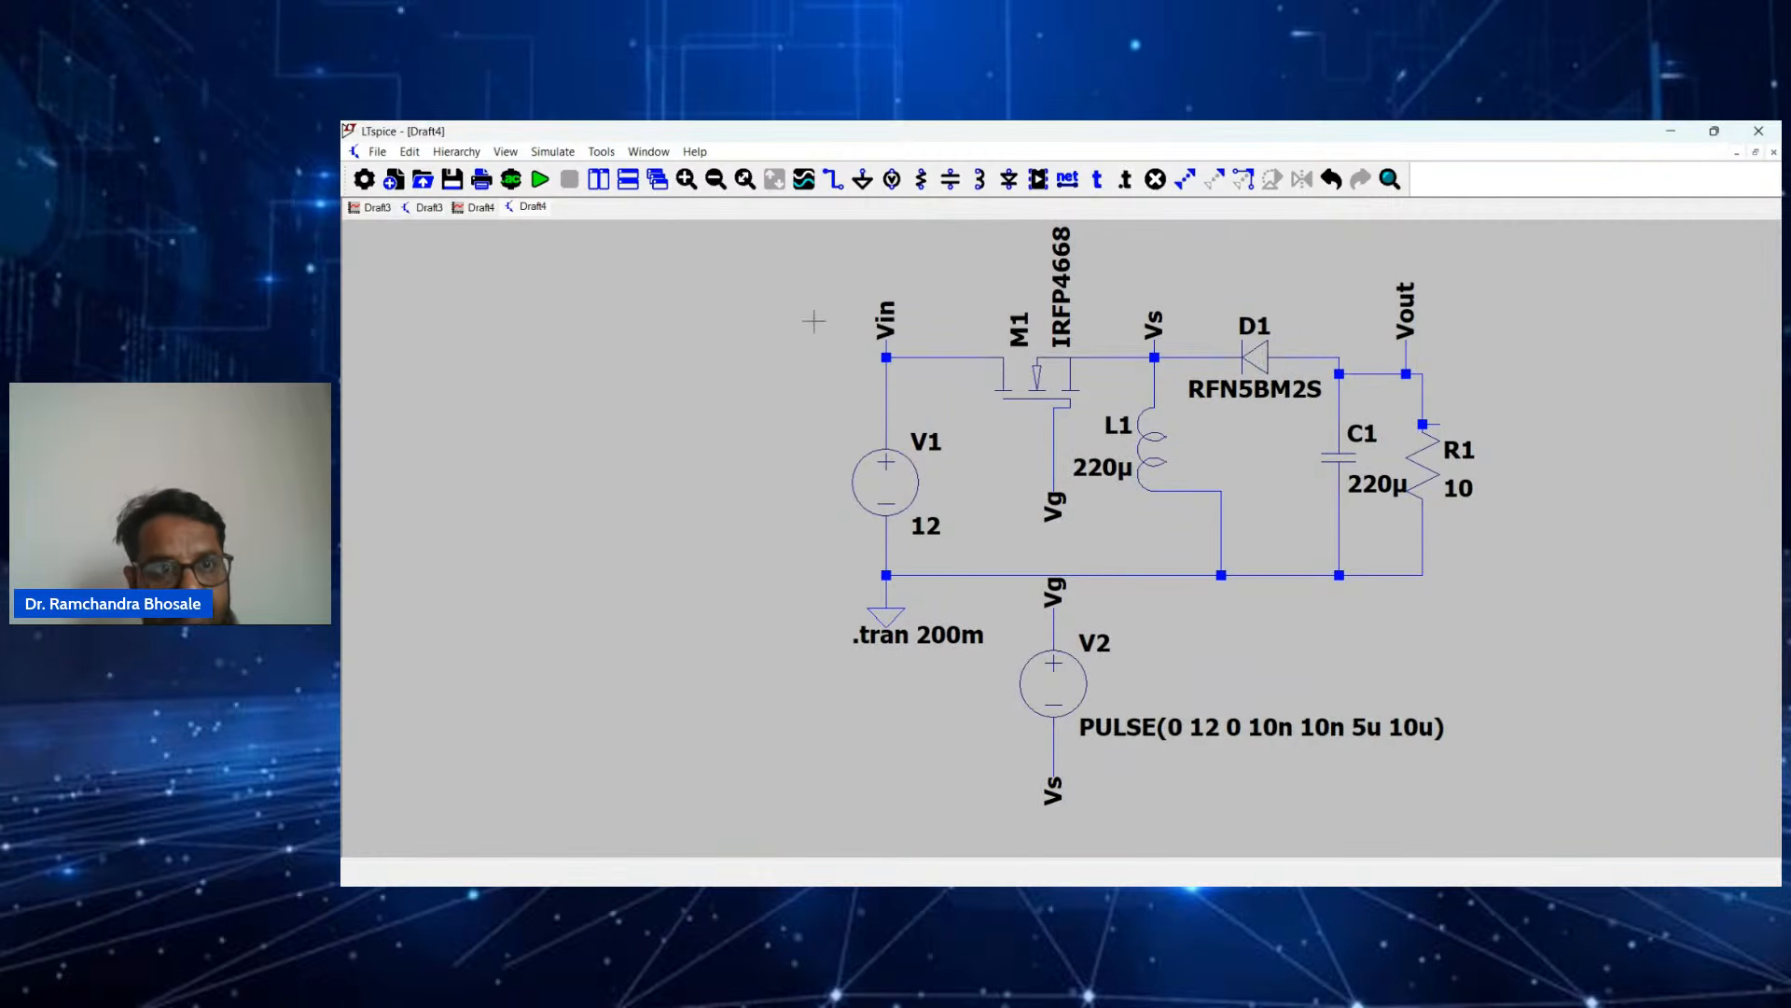
click(494, 208)
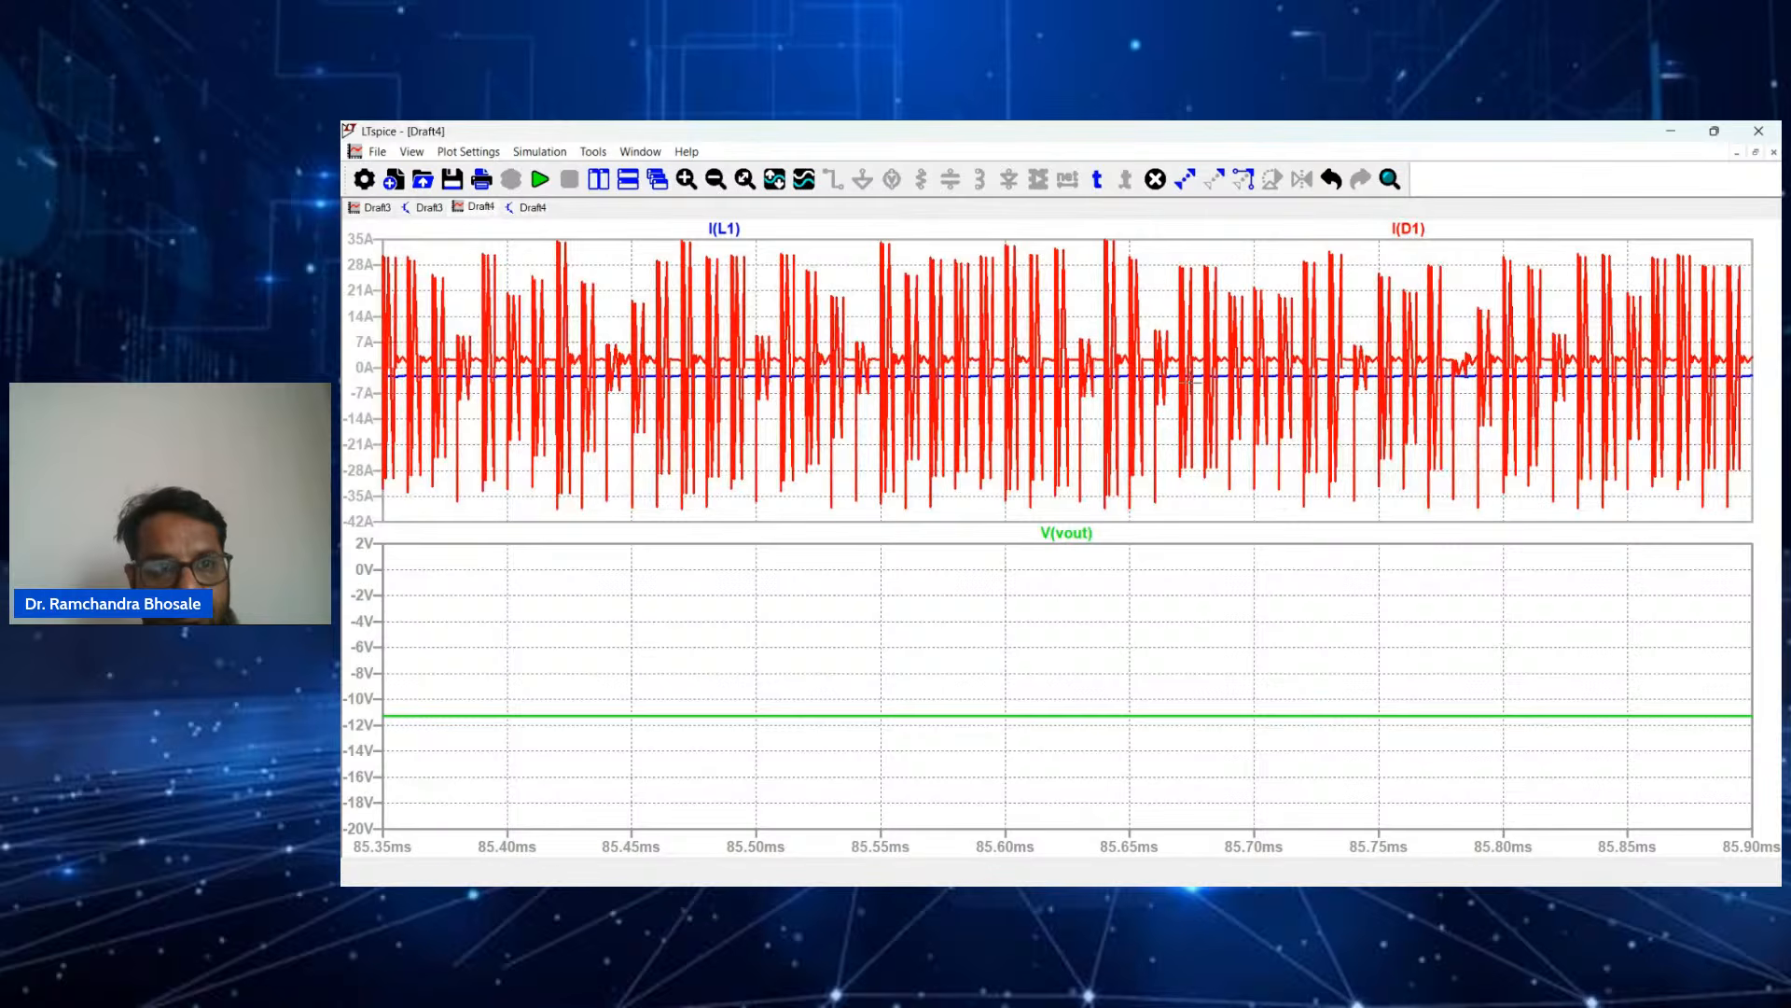
right_click(1264, 276)
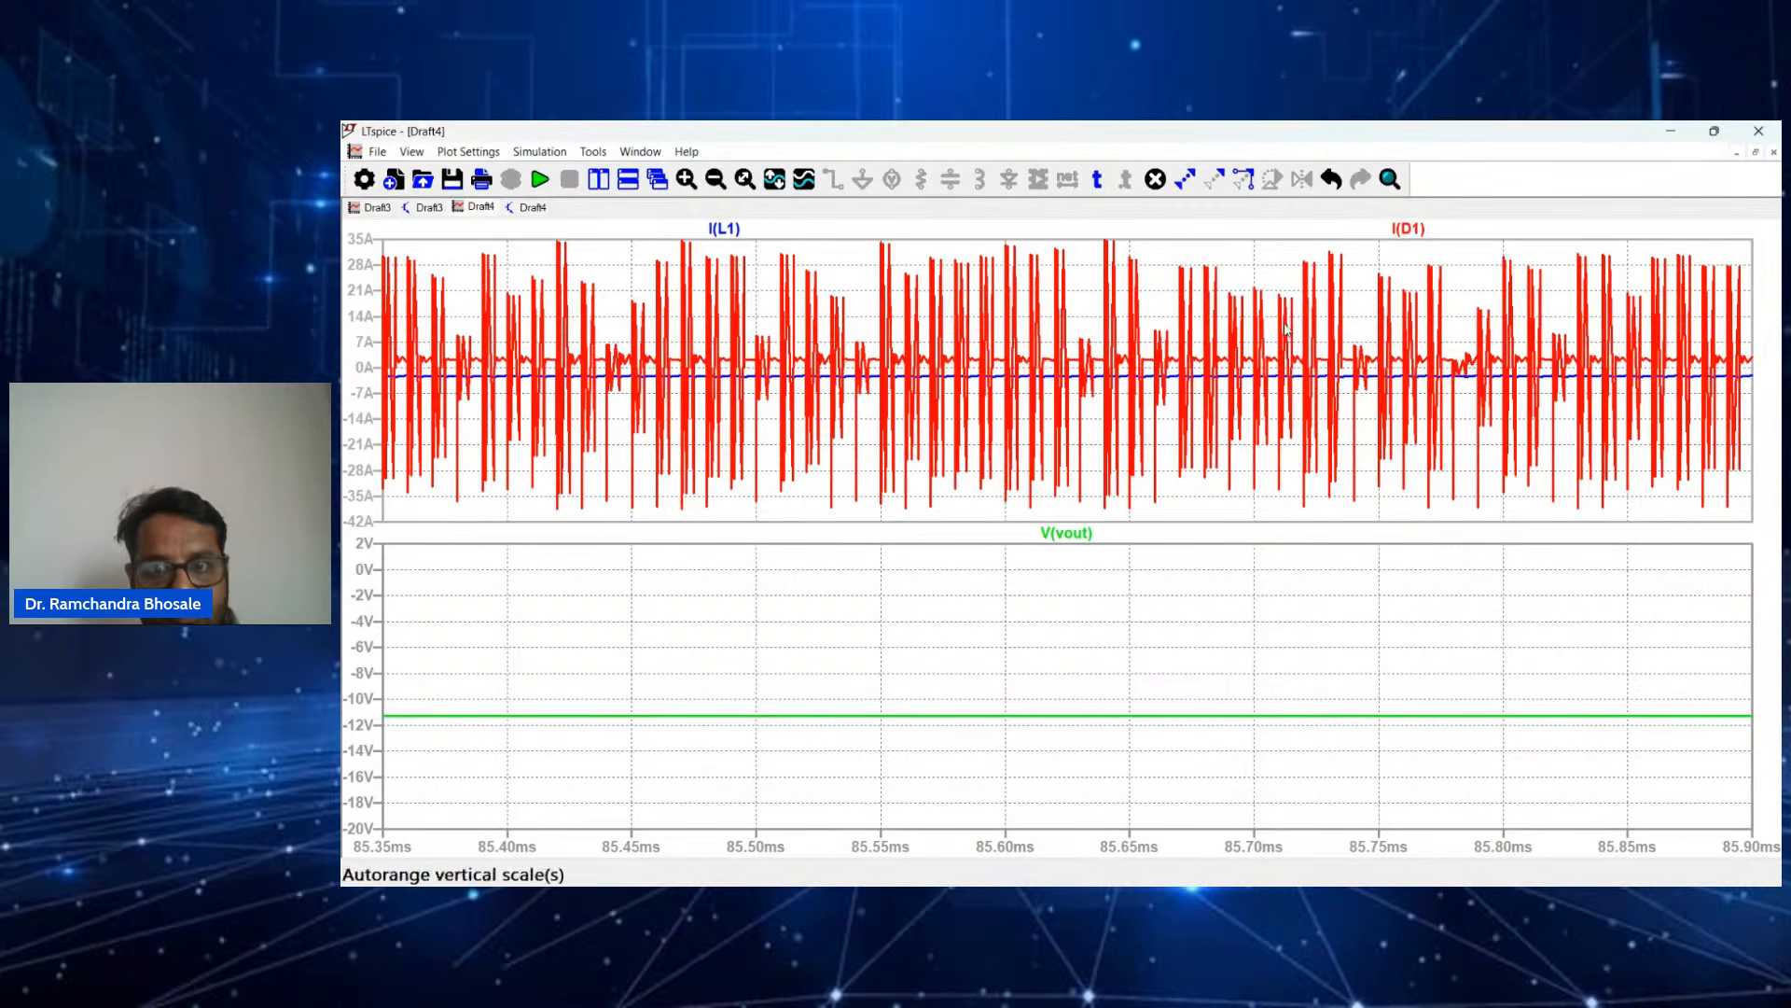
click(1368, 400)
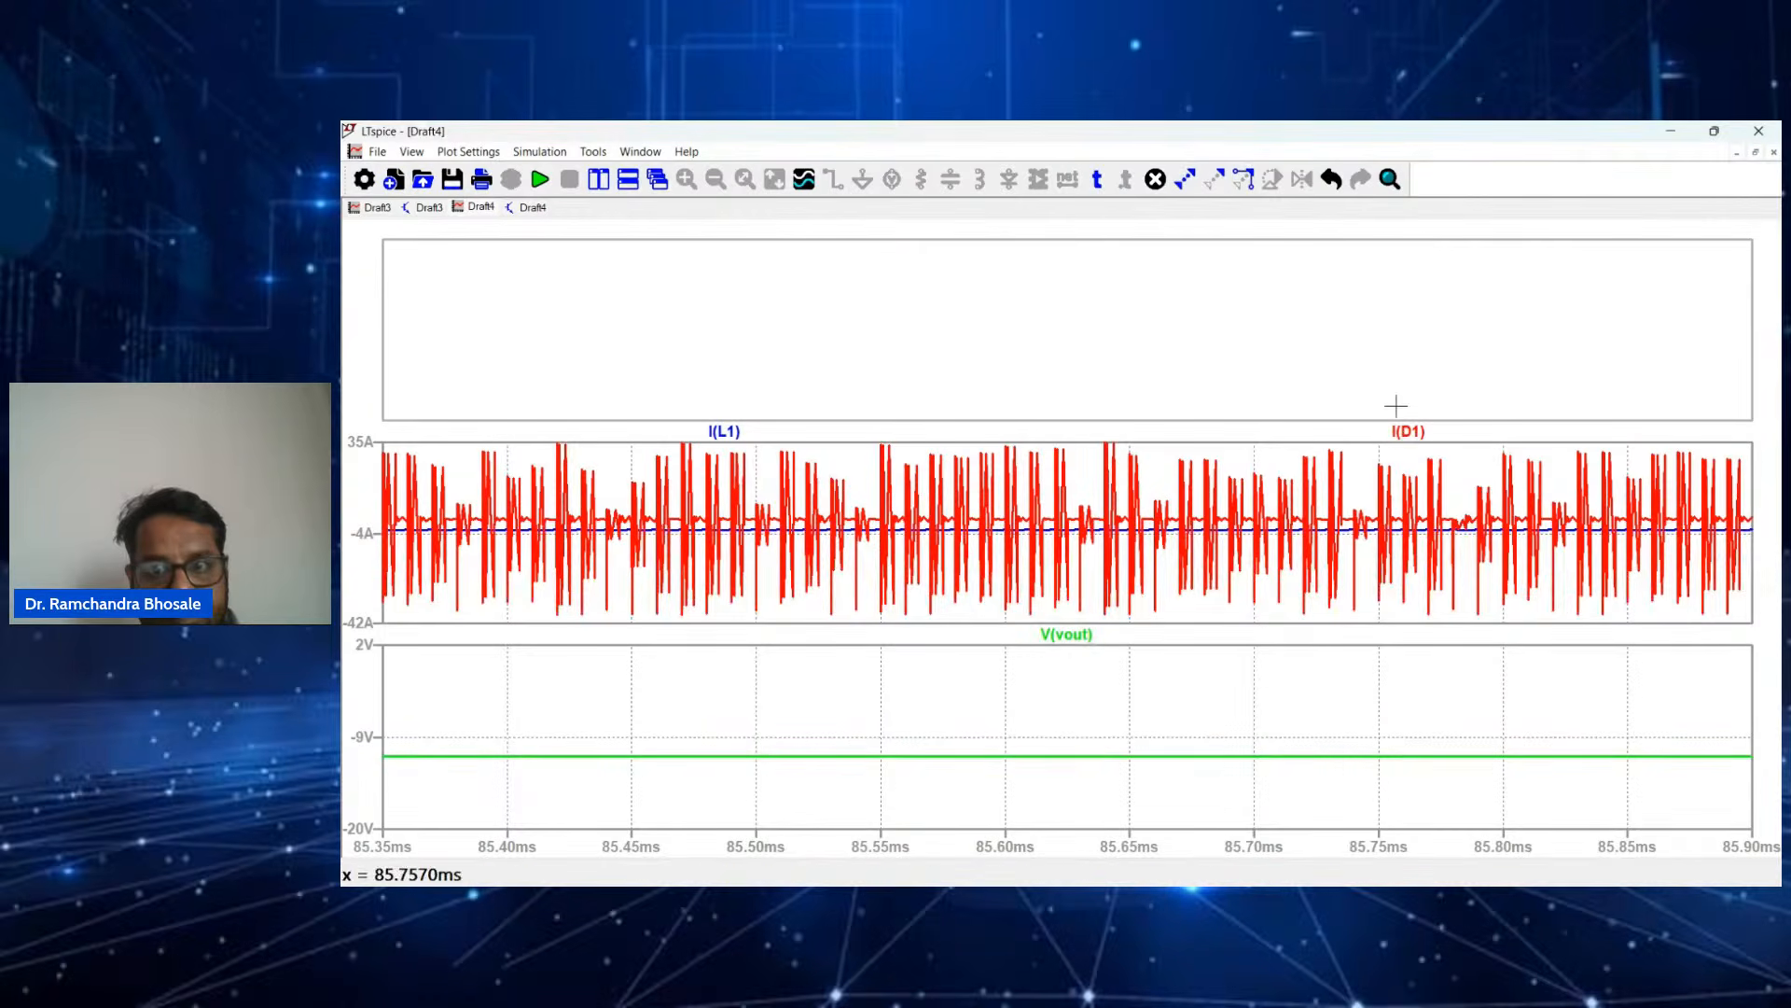
mouse_move(1405, 429)
mouse_down()
mouse_move(1367, 348)
mouse_move(1265, 323)
mouse_up()
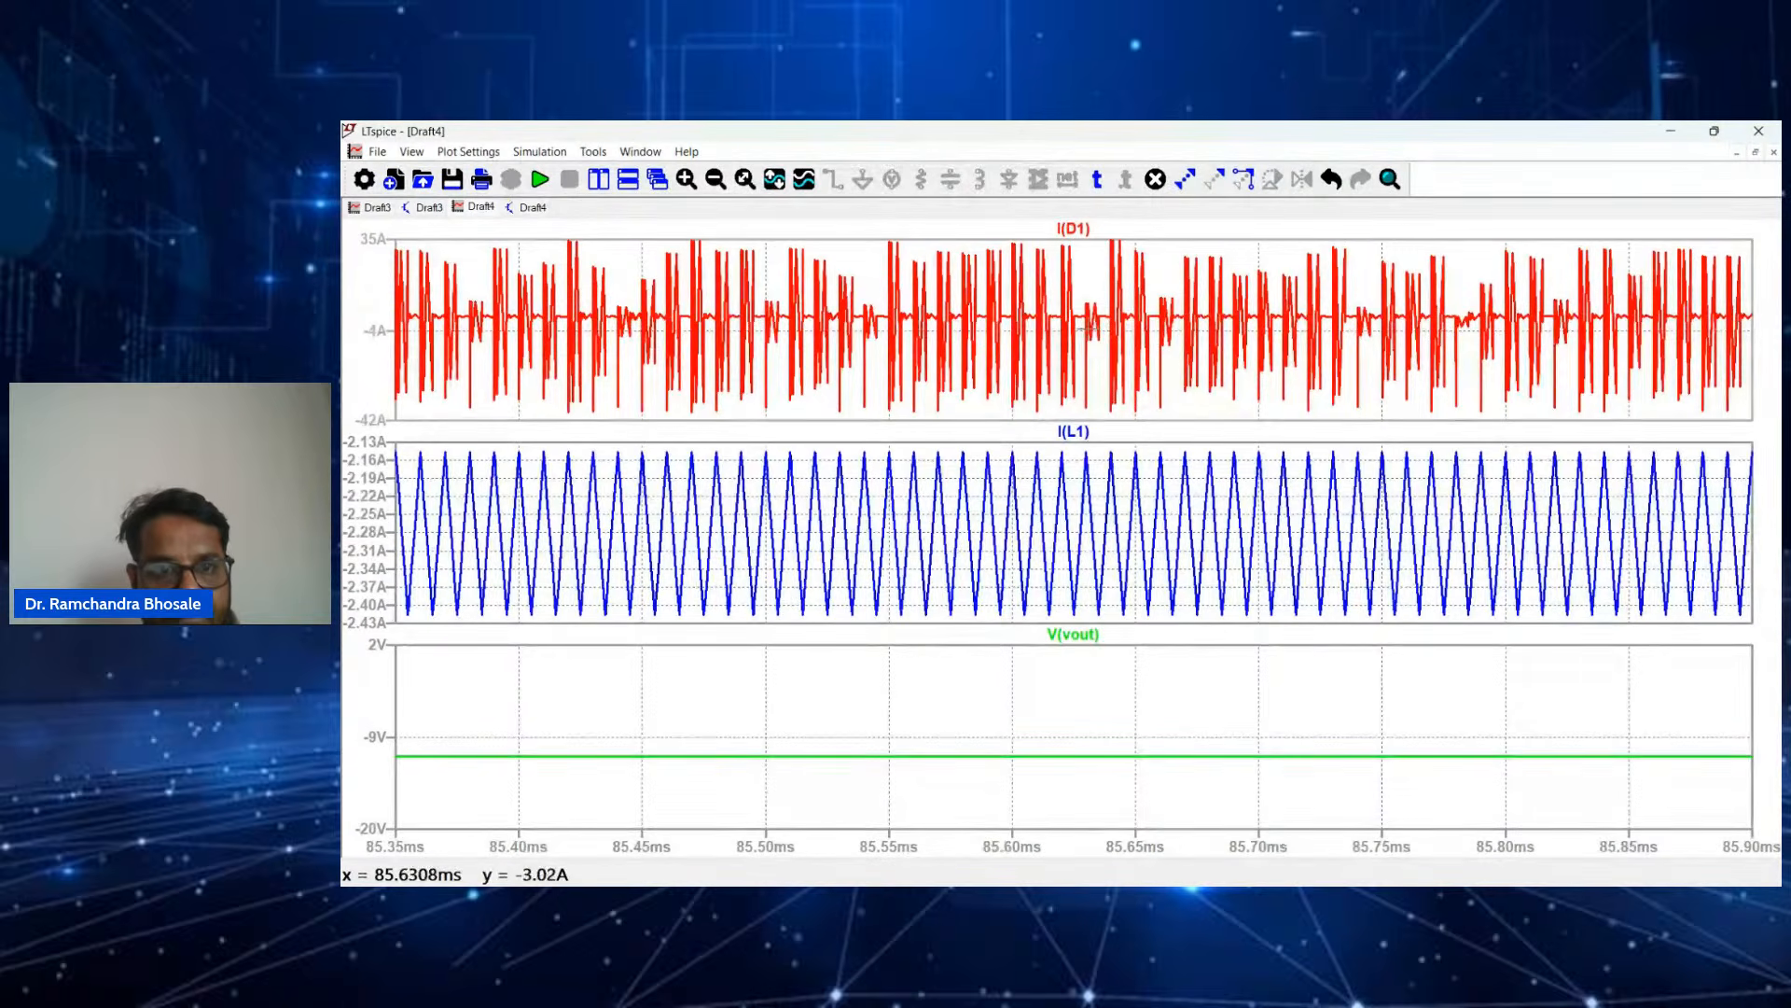
- Examine I(D1) against I(L1) around 85.668 to 85.686 ms, comparing the waveforms with the Draft4 schematic
drag(1101, 242, 1314, 435)
drag(902, 254, 1143, 373)
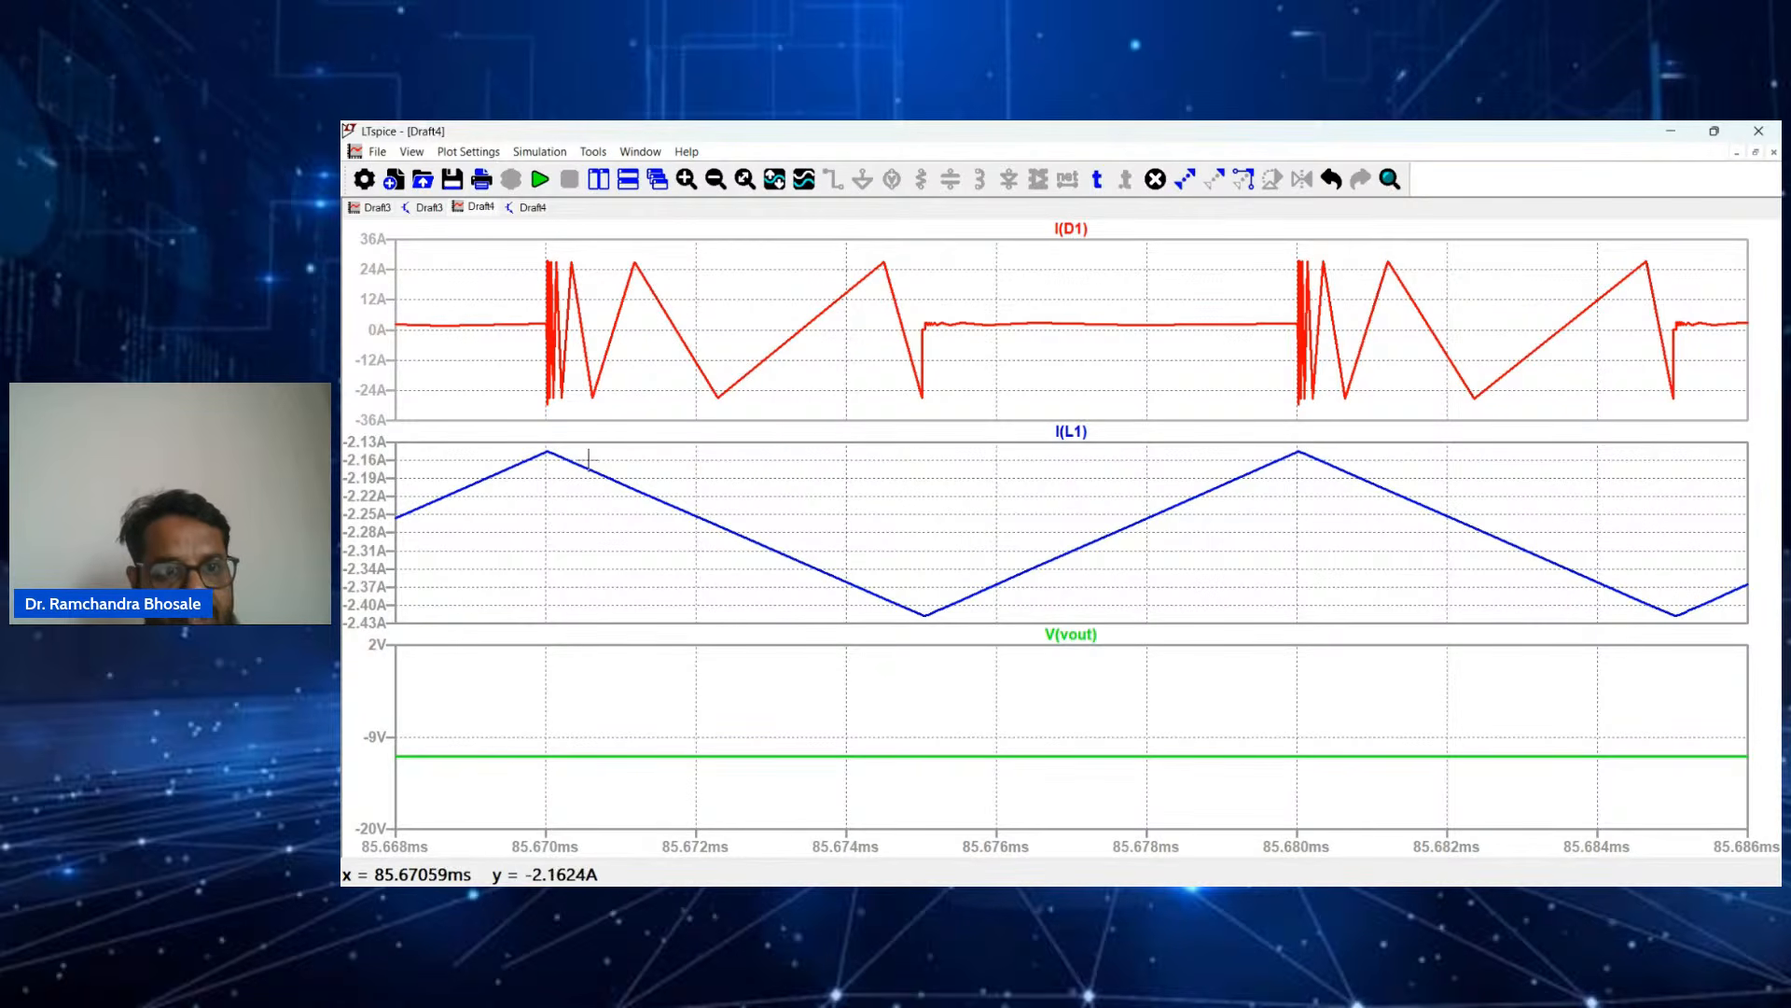
click(537, 208)
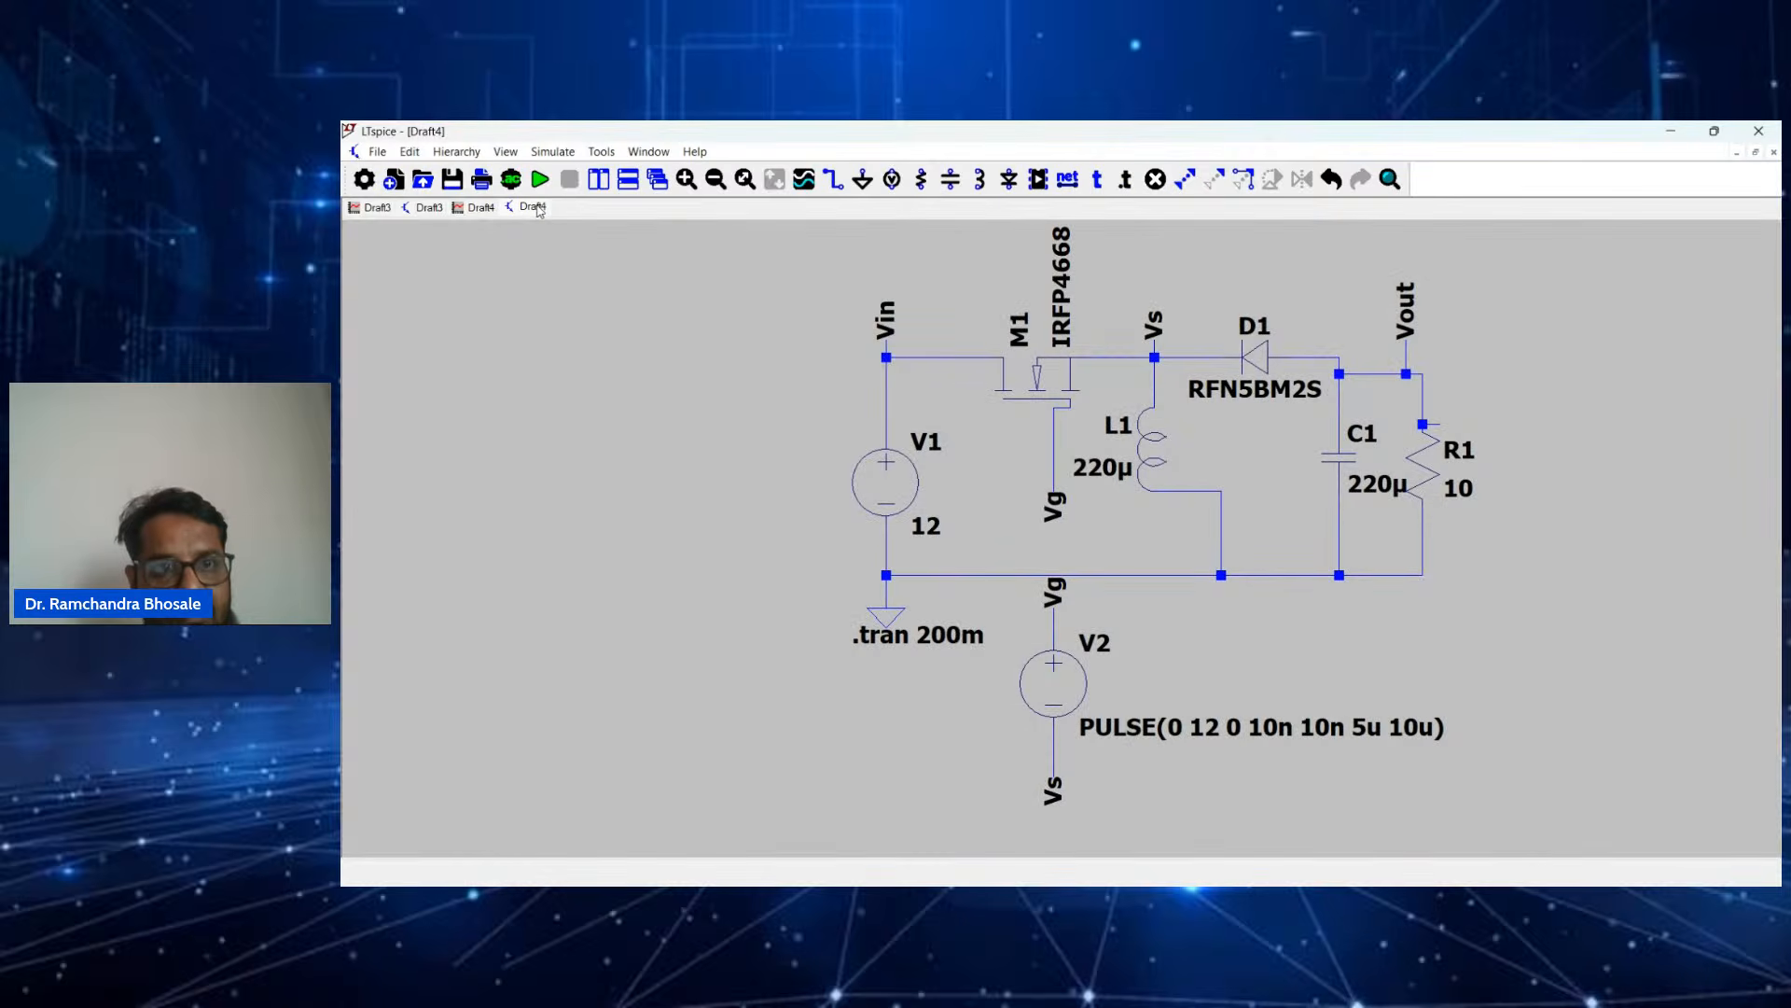
click(471, 211)
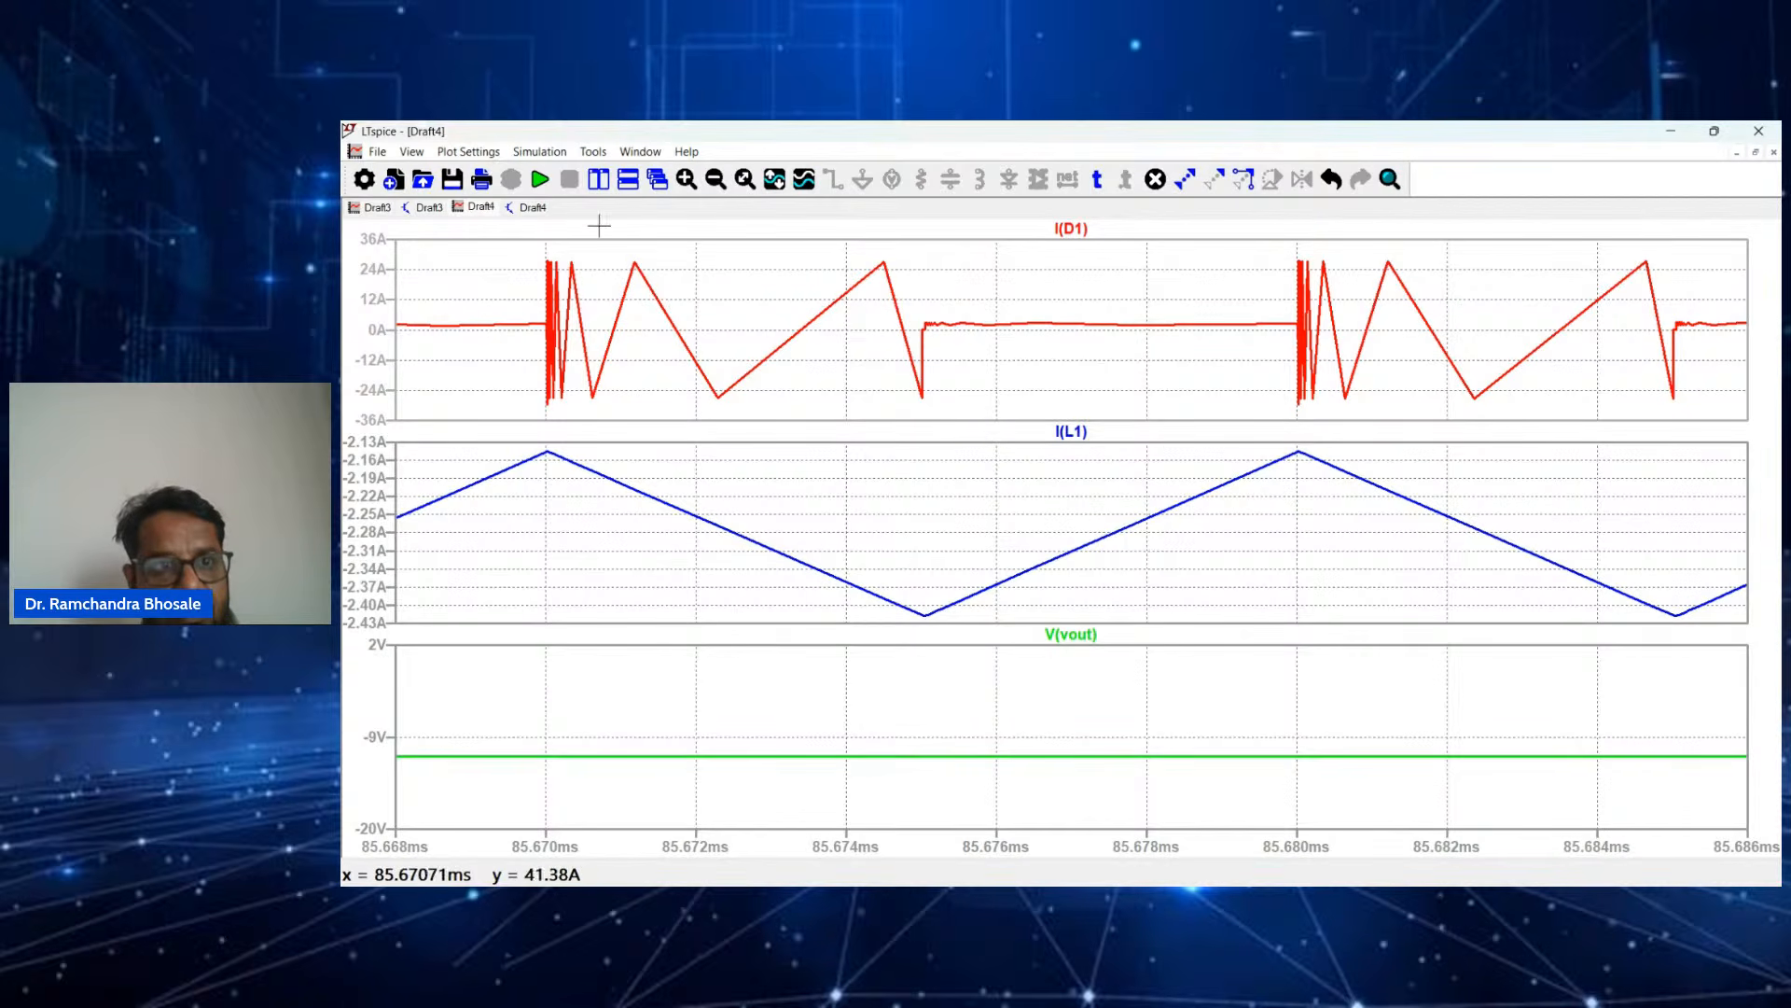
click(530, 208)
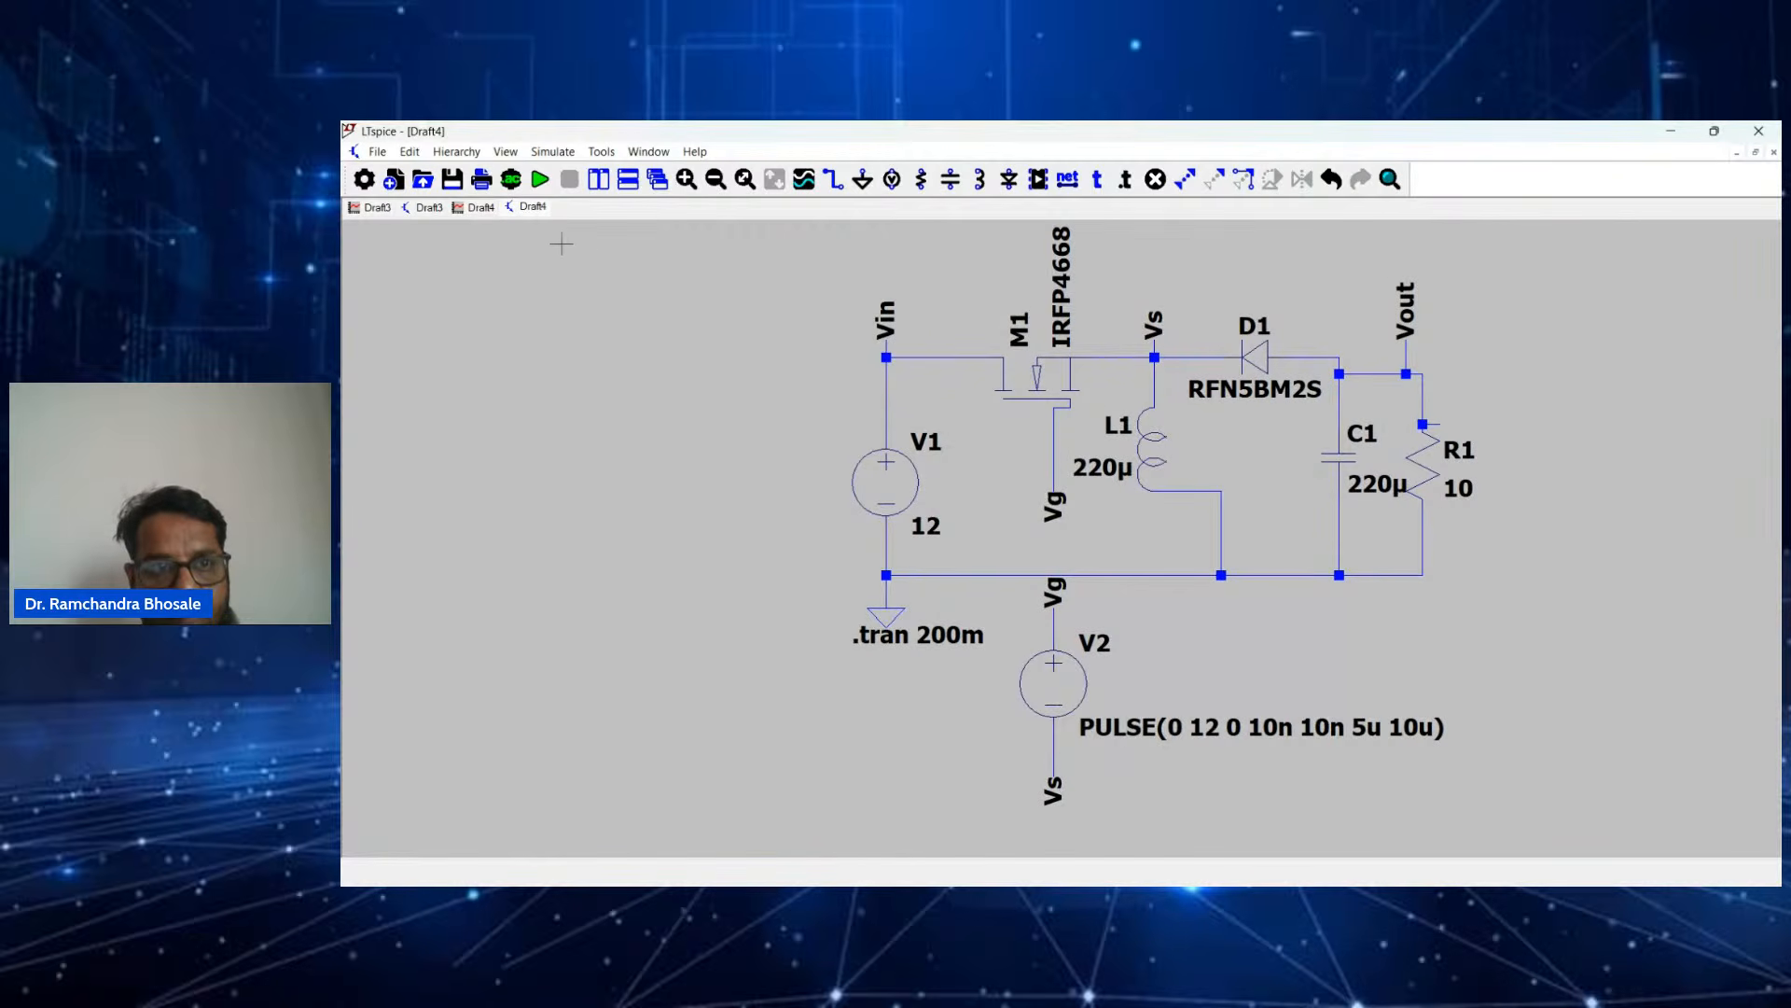
click(482, 209)
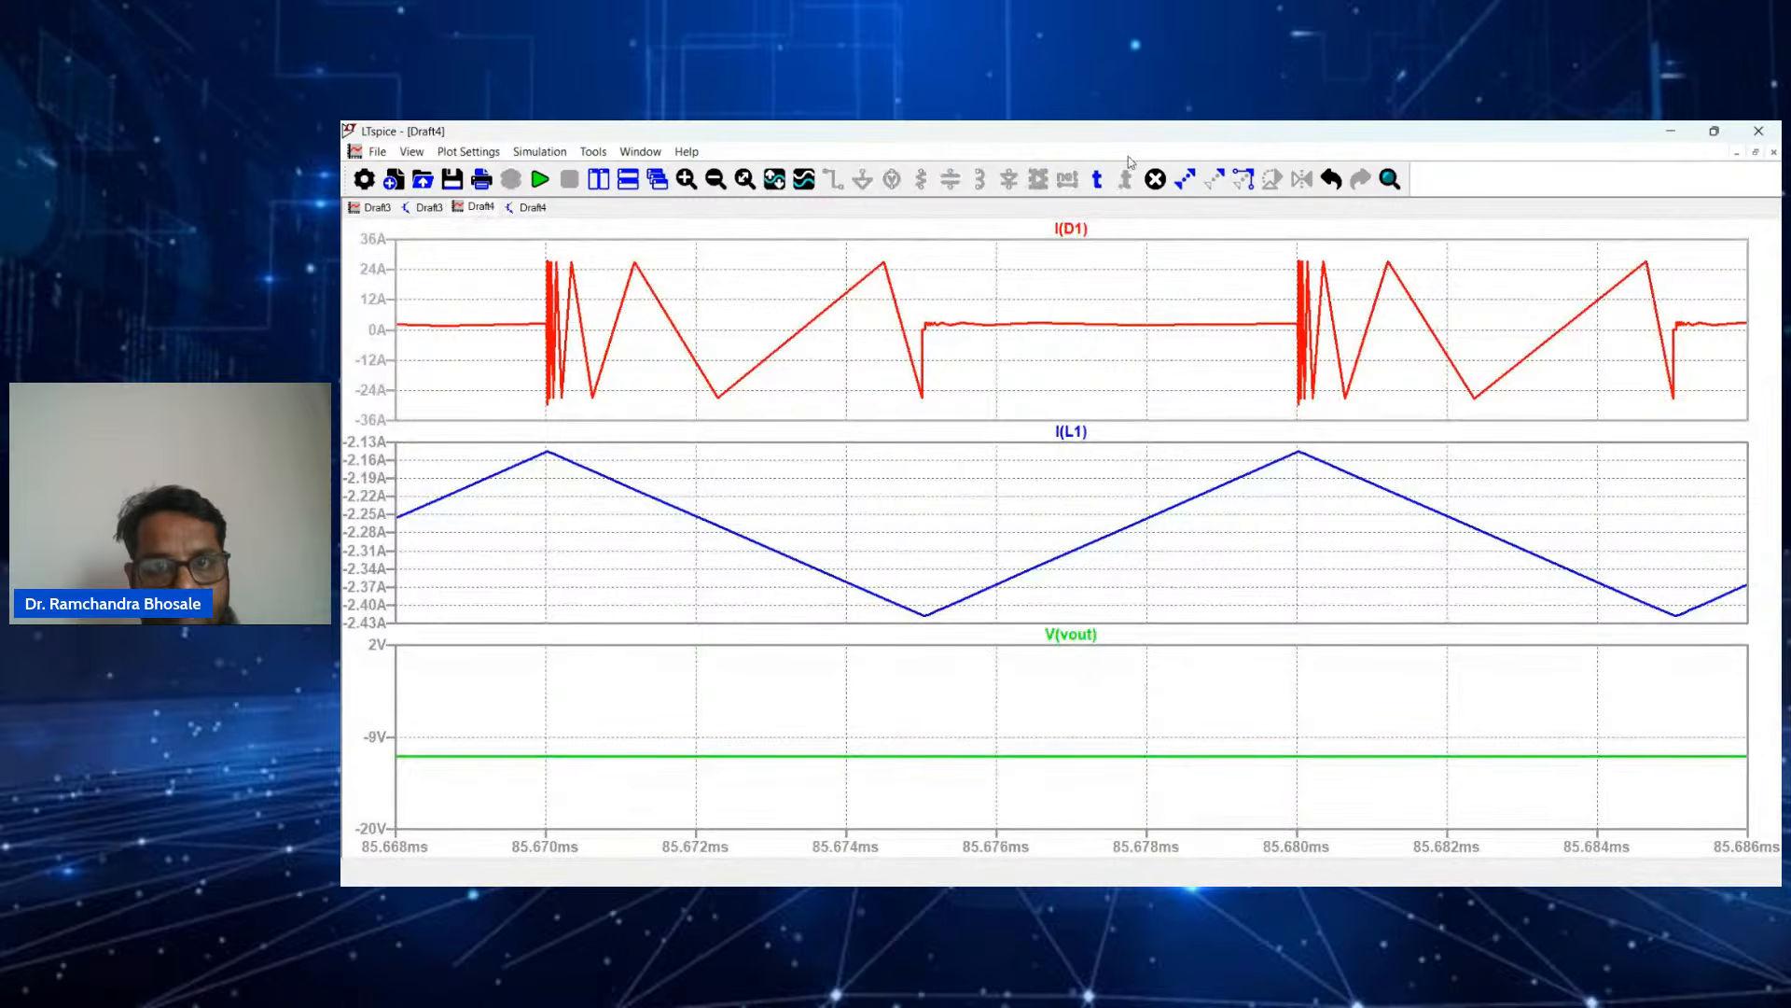
- Delete the I(D1) trace and plot the differential voltage V(Vin,Vs) across MOSFET M1 in the empty pane
click(1155, 178)
click(1082, 230)
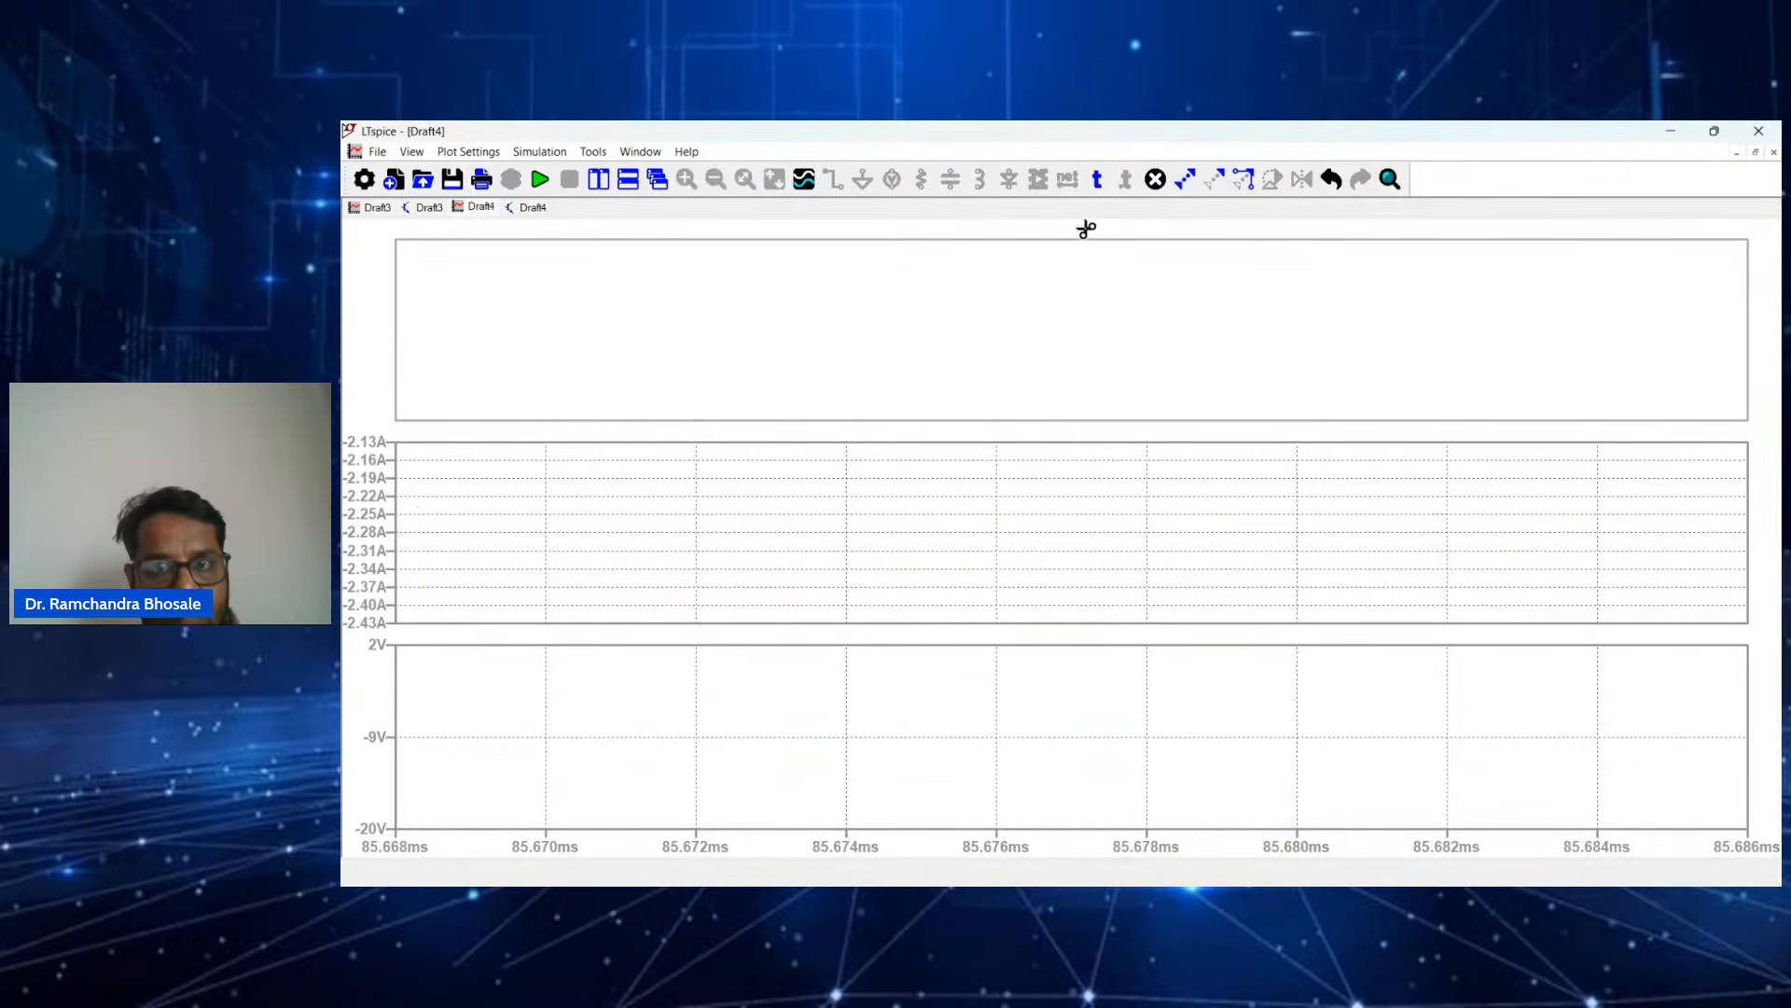
click(533, 207)
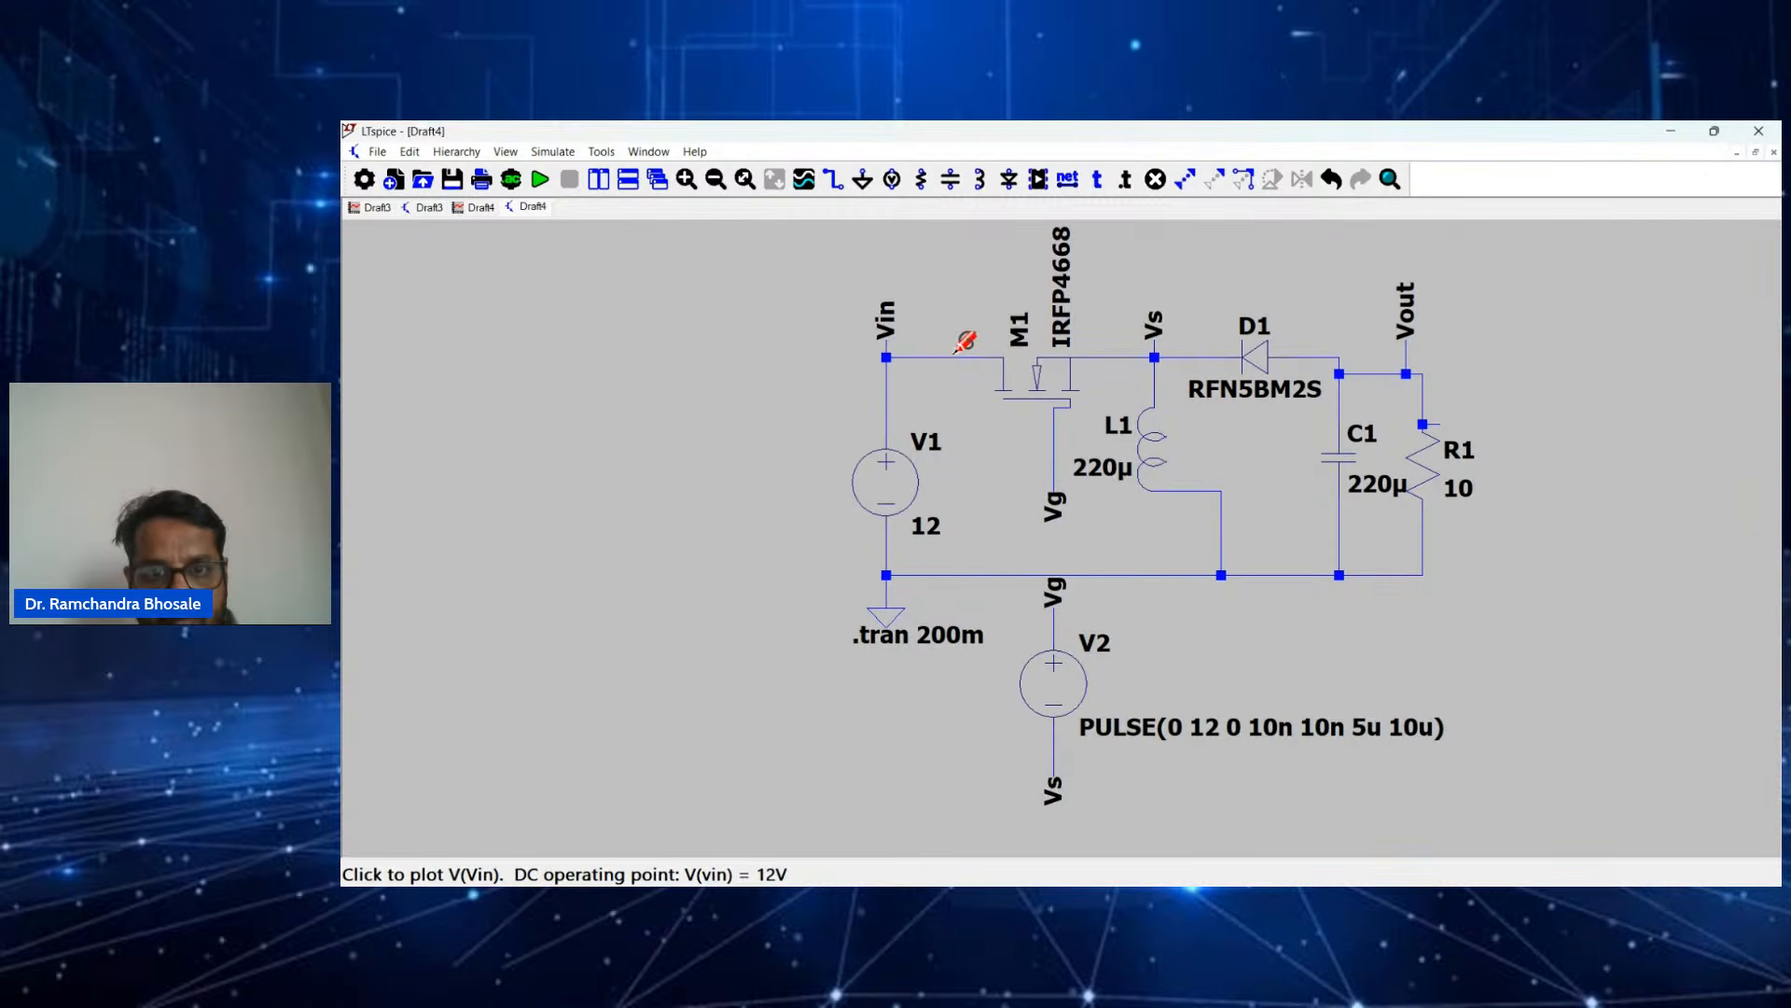
drag(964, 342, 1154, 358)
click(485, 208)
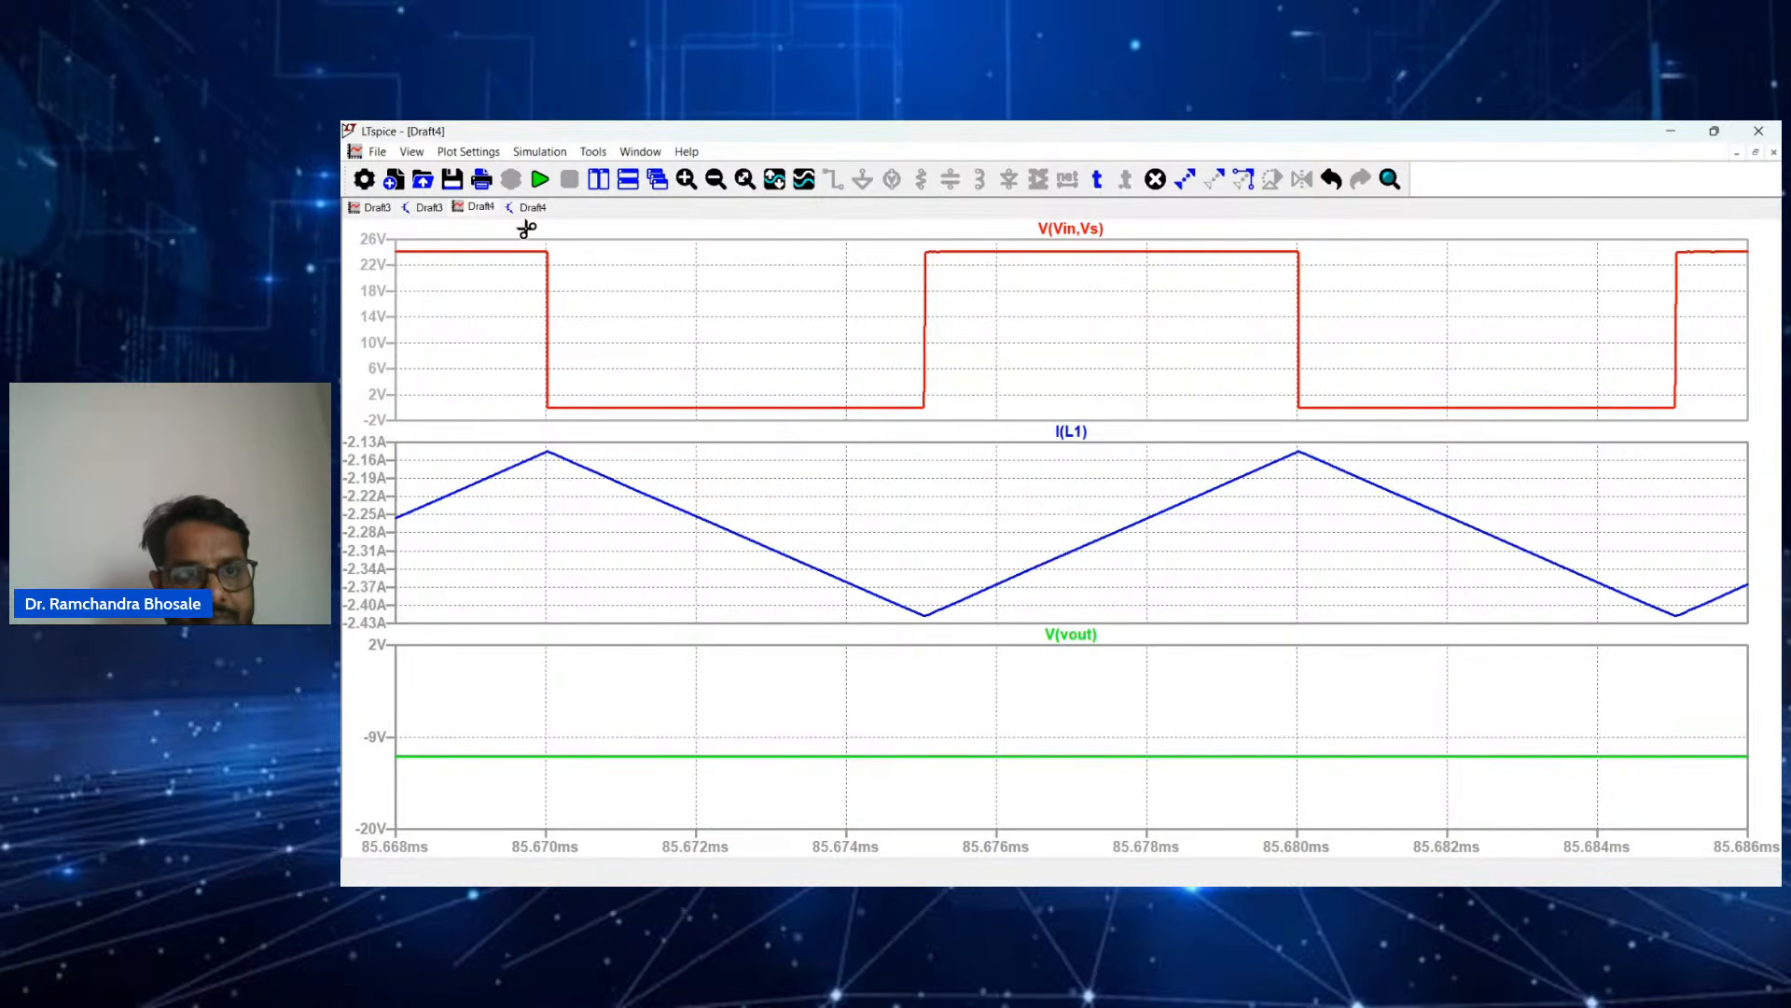
- Set V2's pulse on-time to 7.5u and rerun the simulation
click(528, 206)
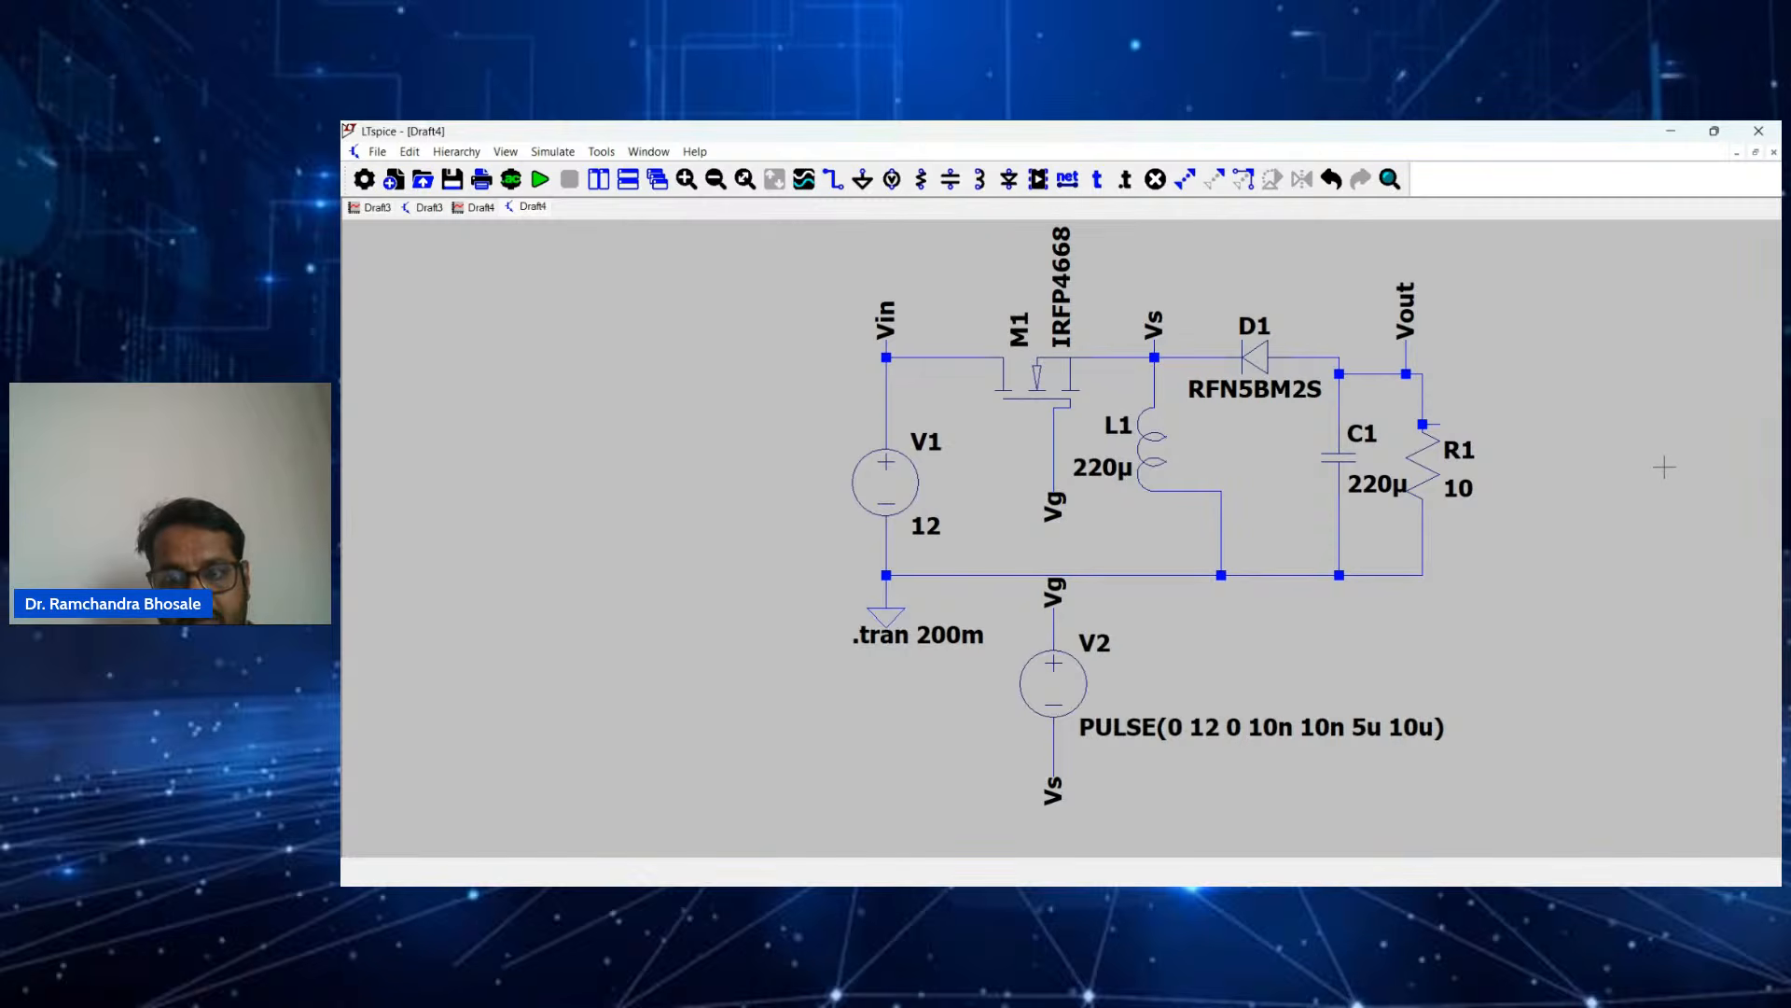
right_click(1051, 691)
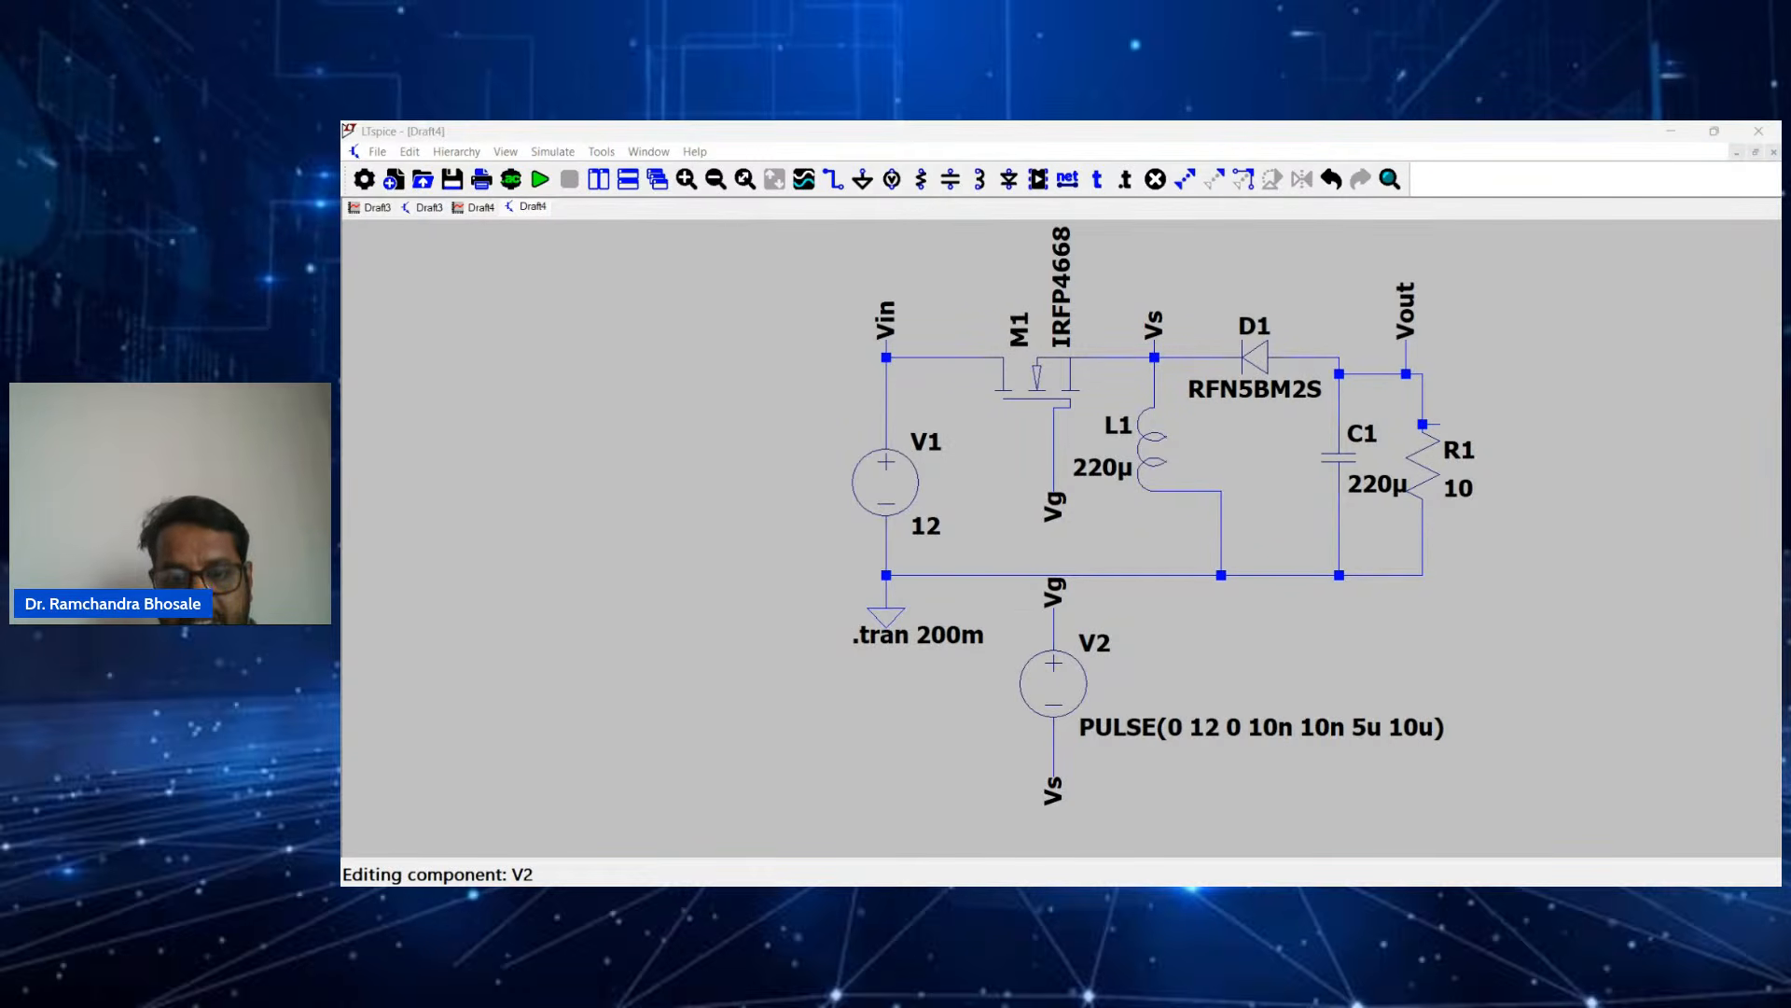
key(Return)
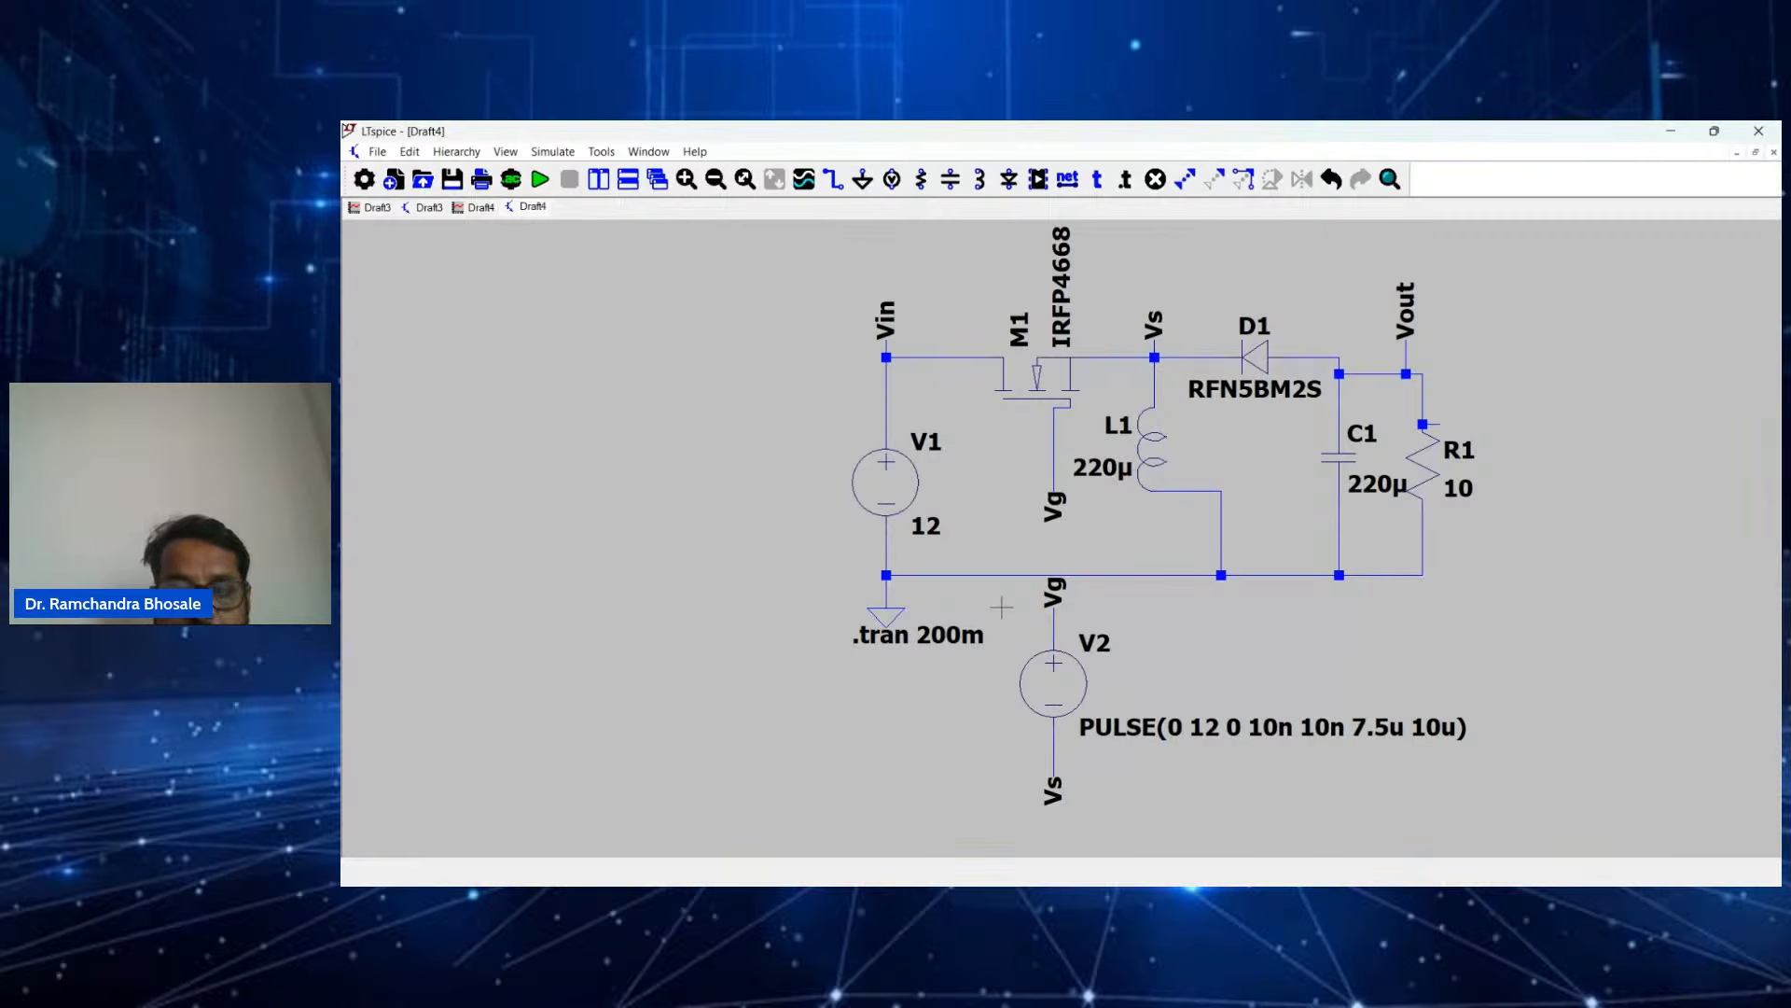
click(484, 209)
click(538, 187)
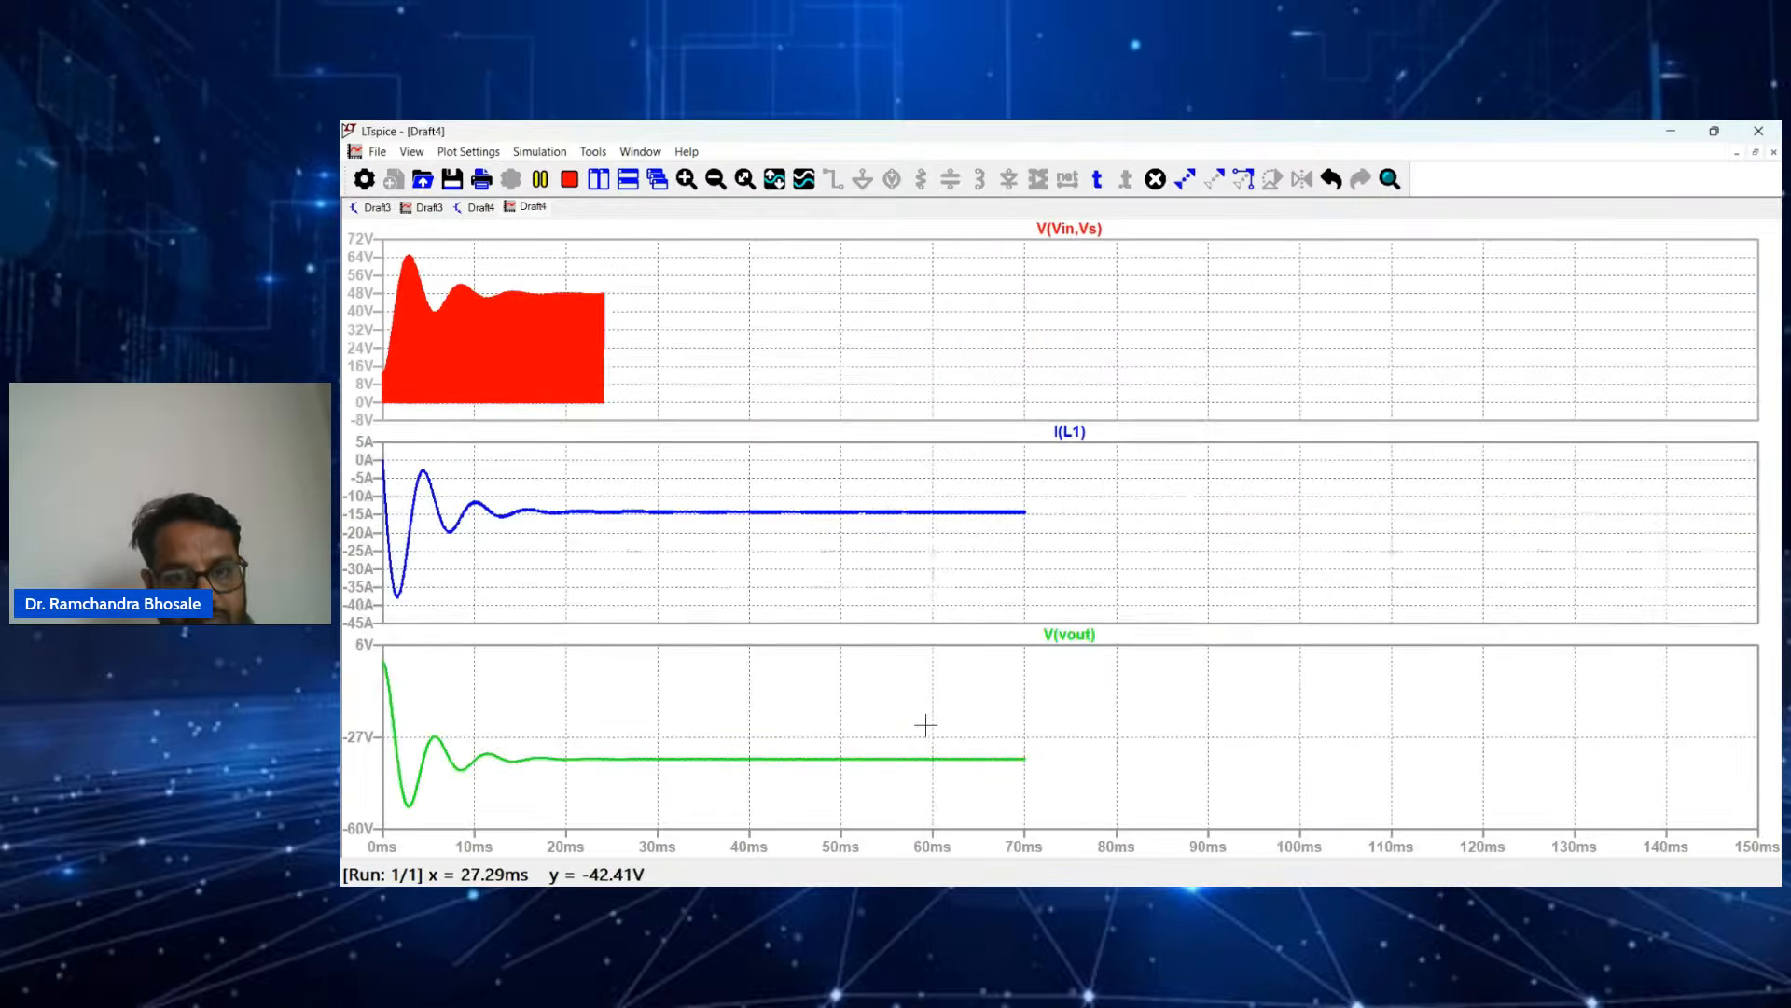
- Examine the V(vout) ripple around 65.046 to 65.070 ms at the 7.5u on-time, and magnify the I(L1) trace near 65.051 ms
drag(908, 731, 1093, 806)
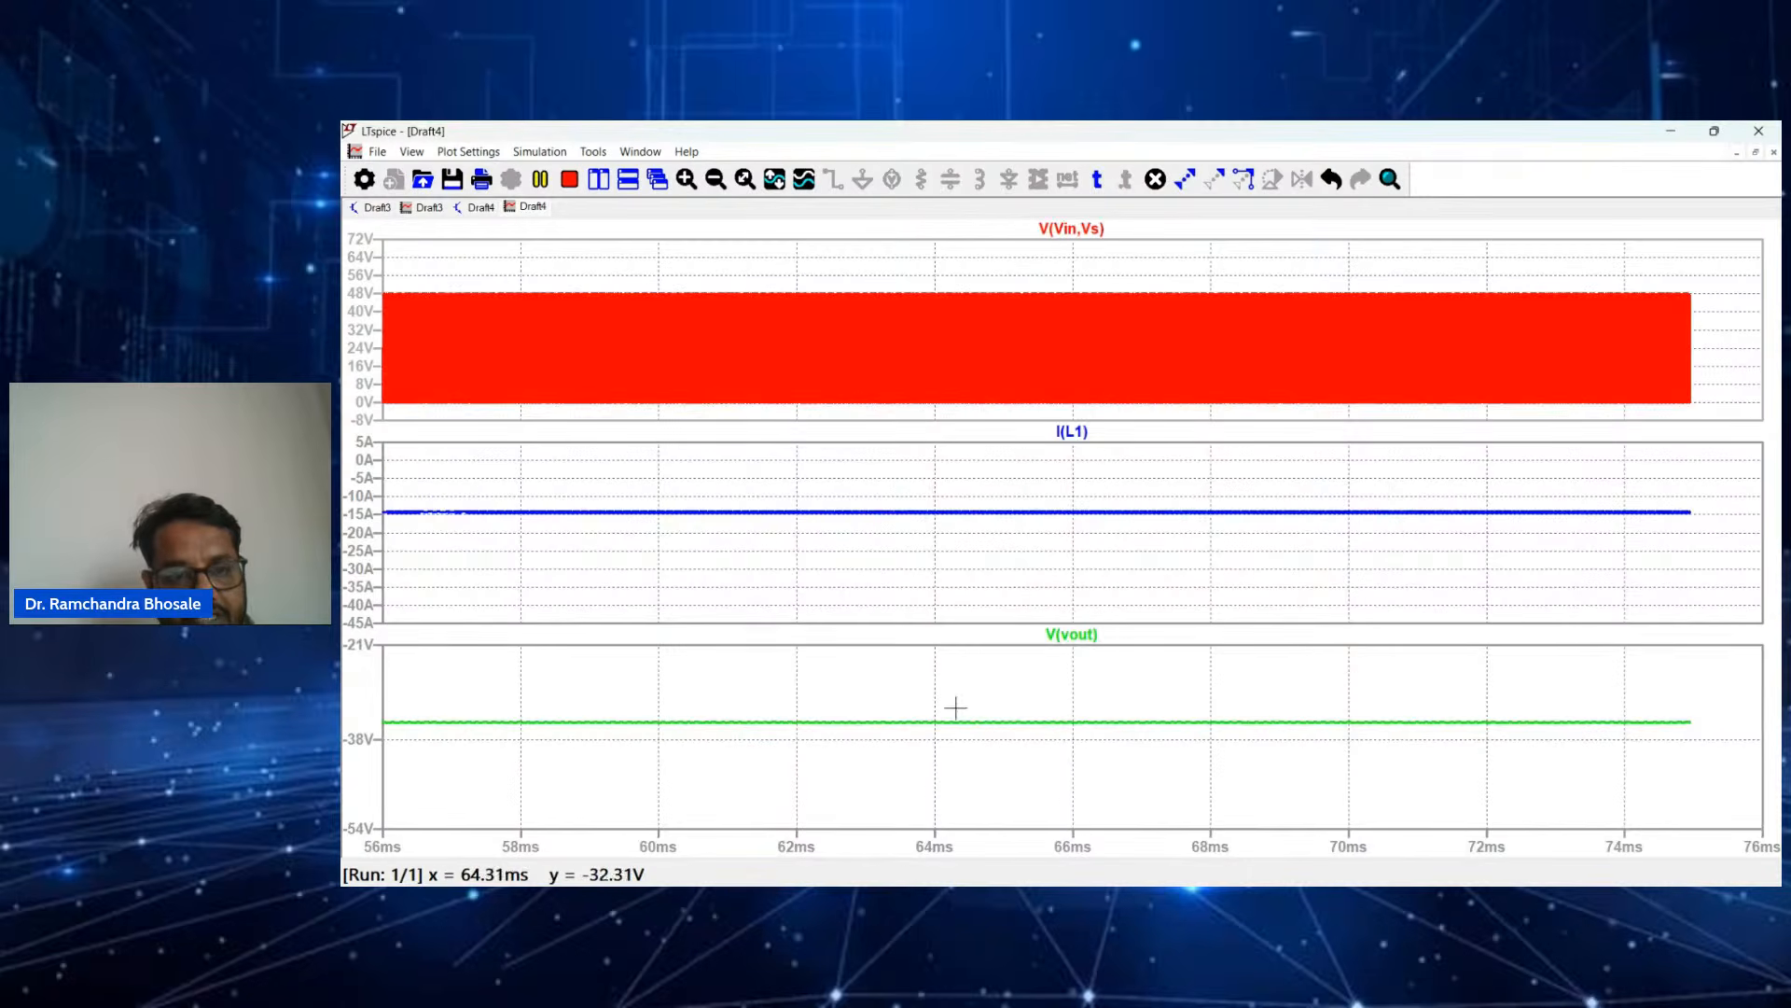
drag(938, 681, 1092, 744)
drag(920, 718, 1073, 793)
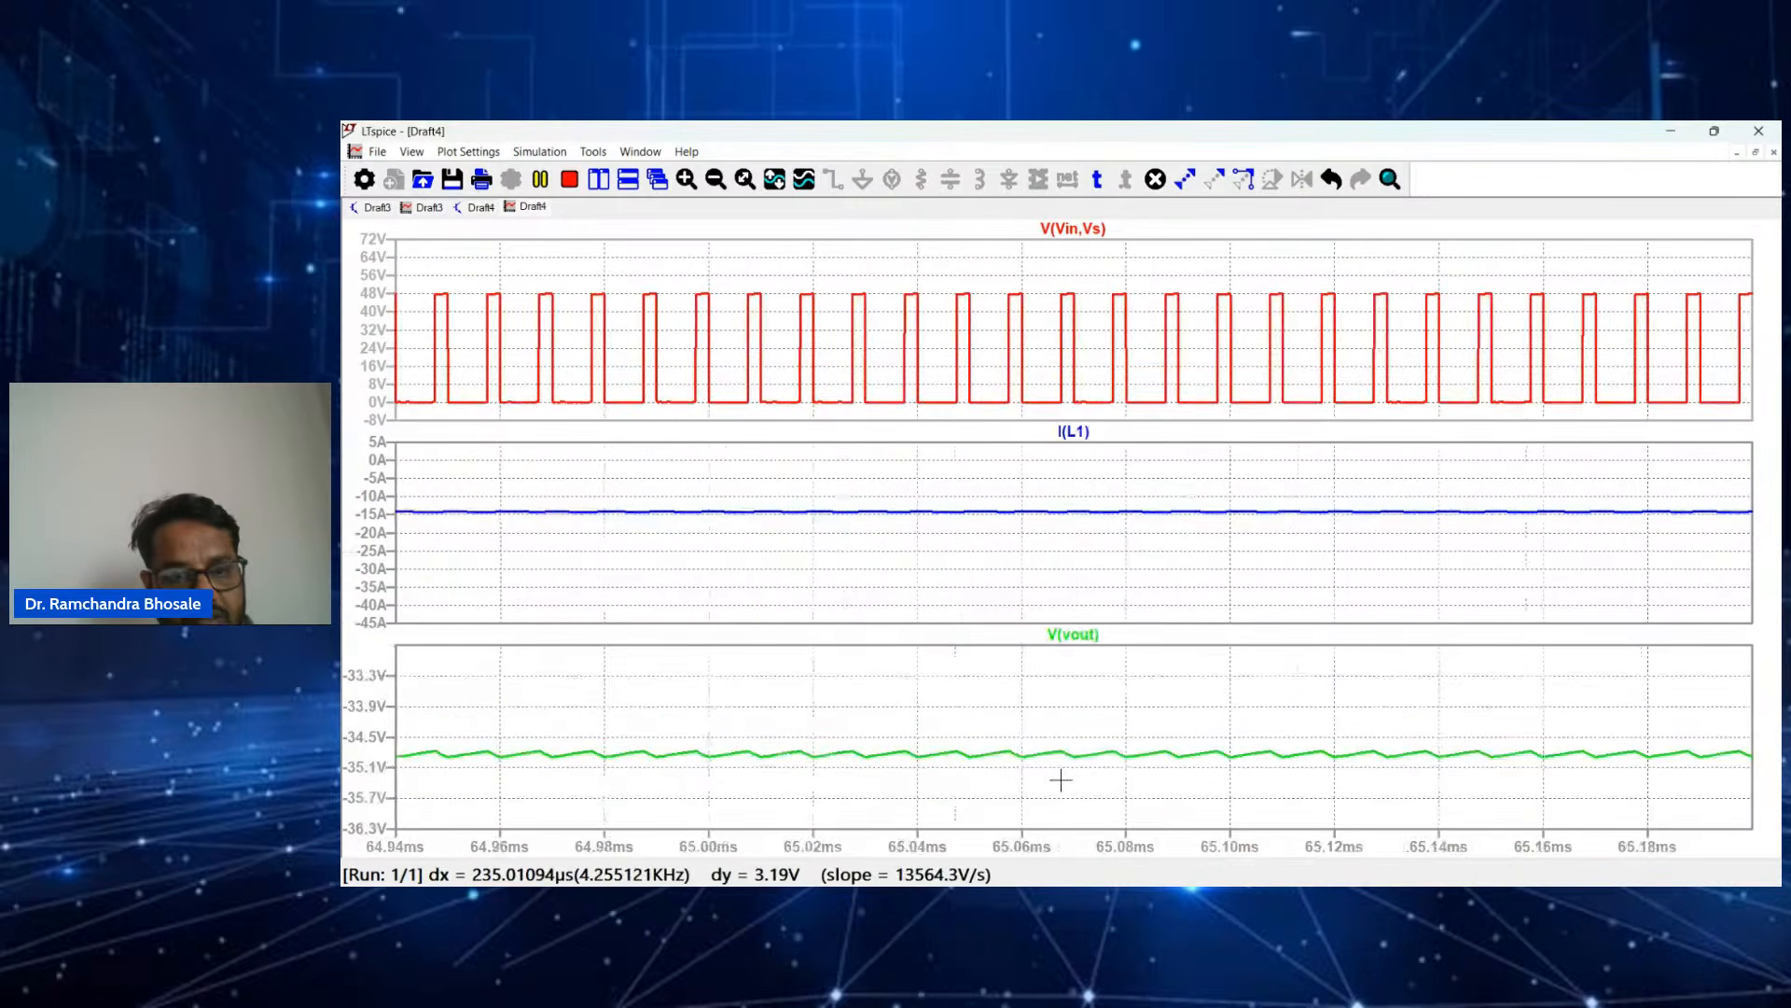
drag(958, 737, 1070, 765)
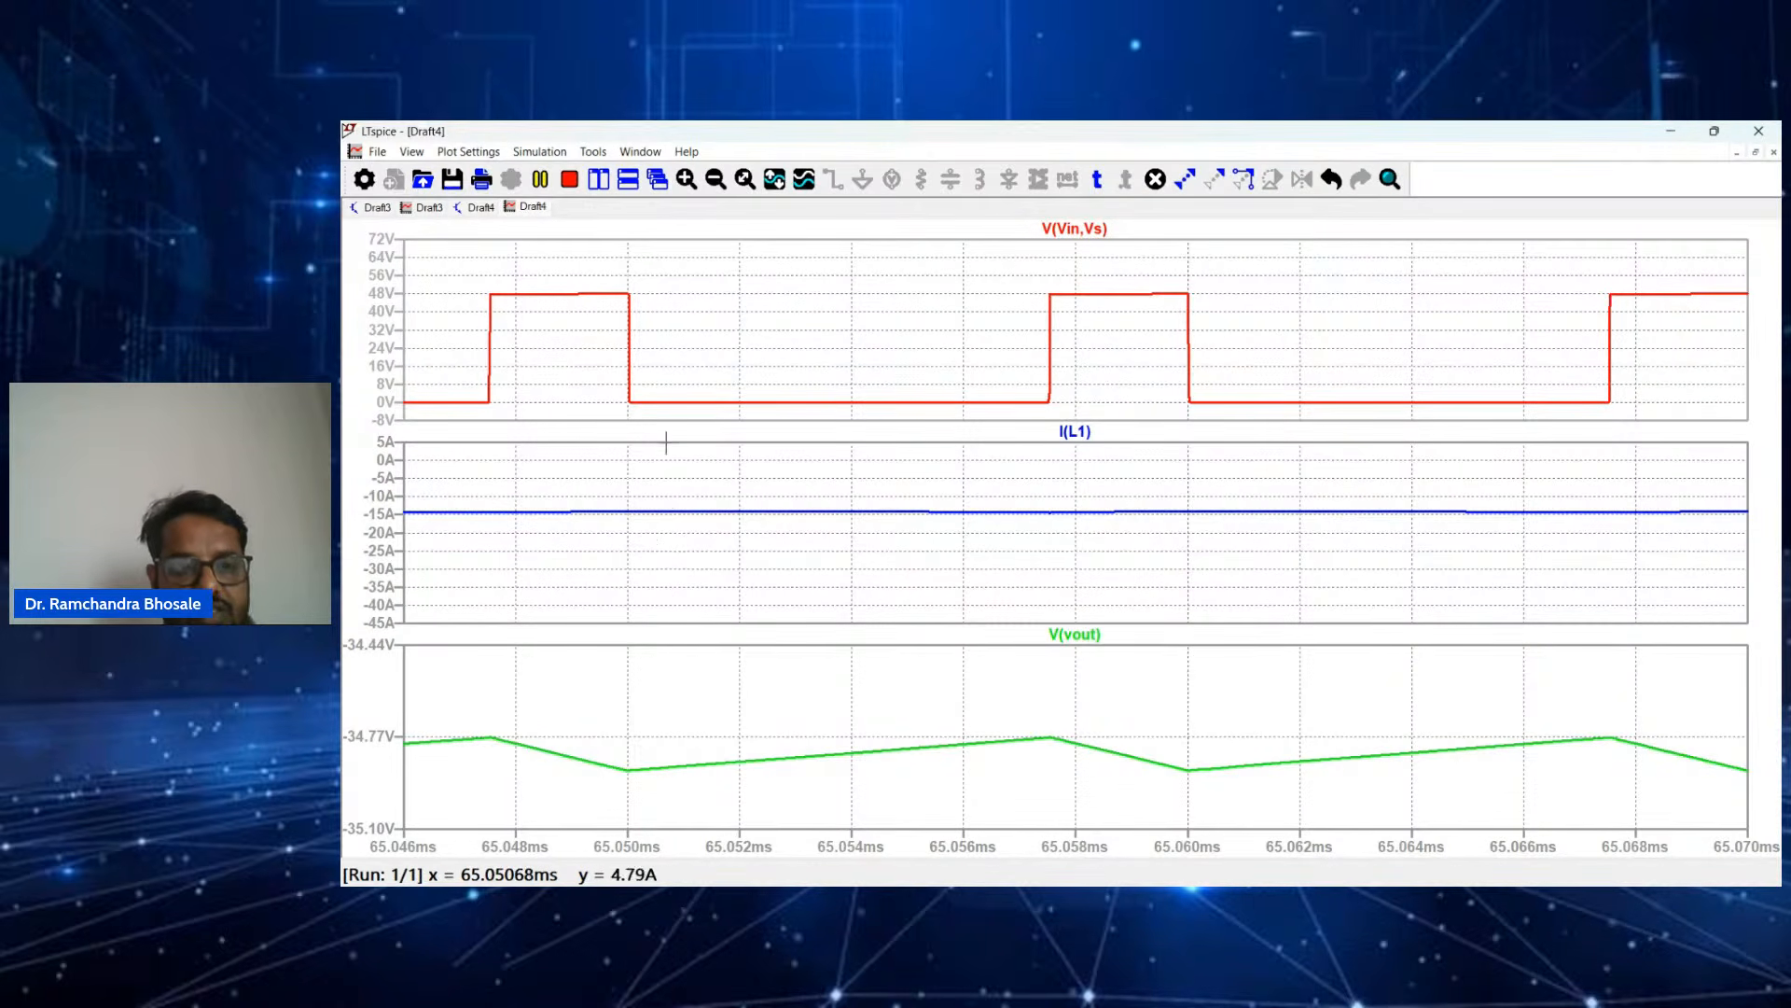
drag(672, 495, 822, 561)
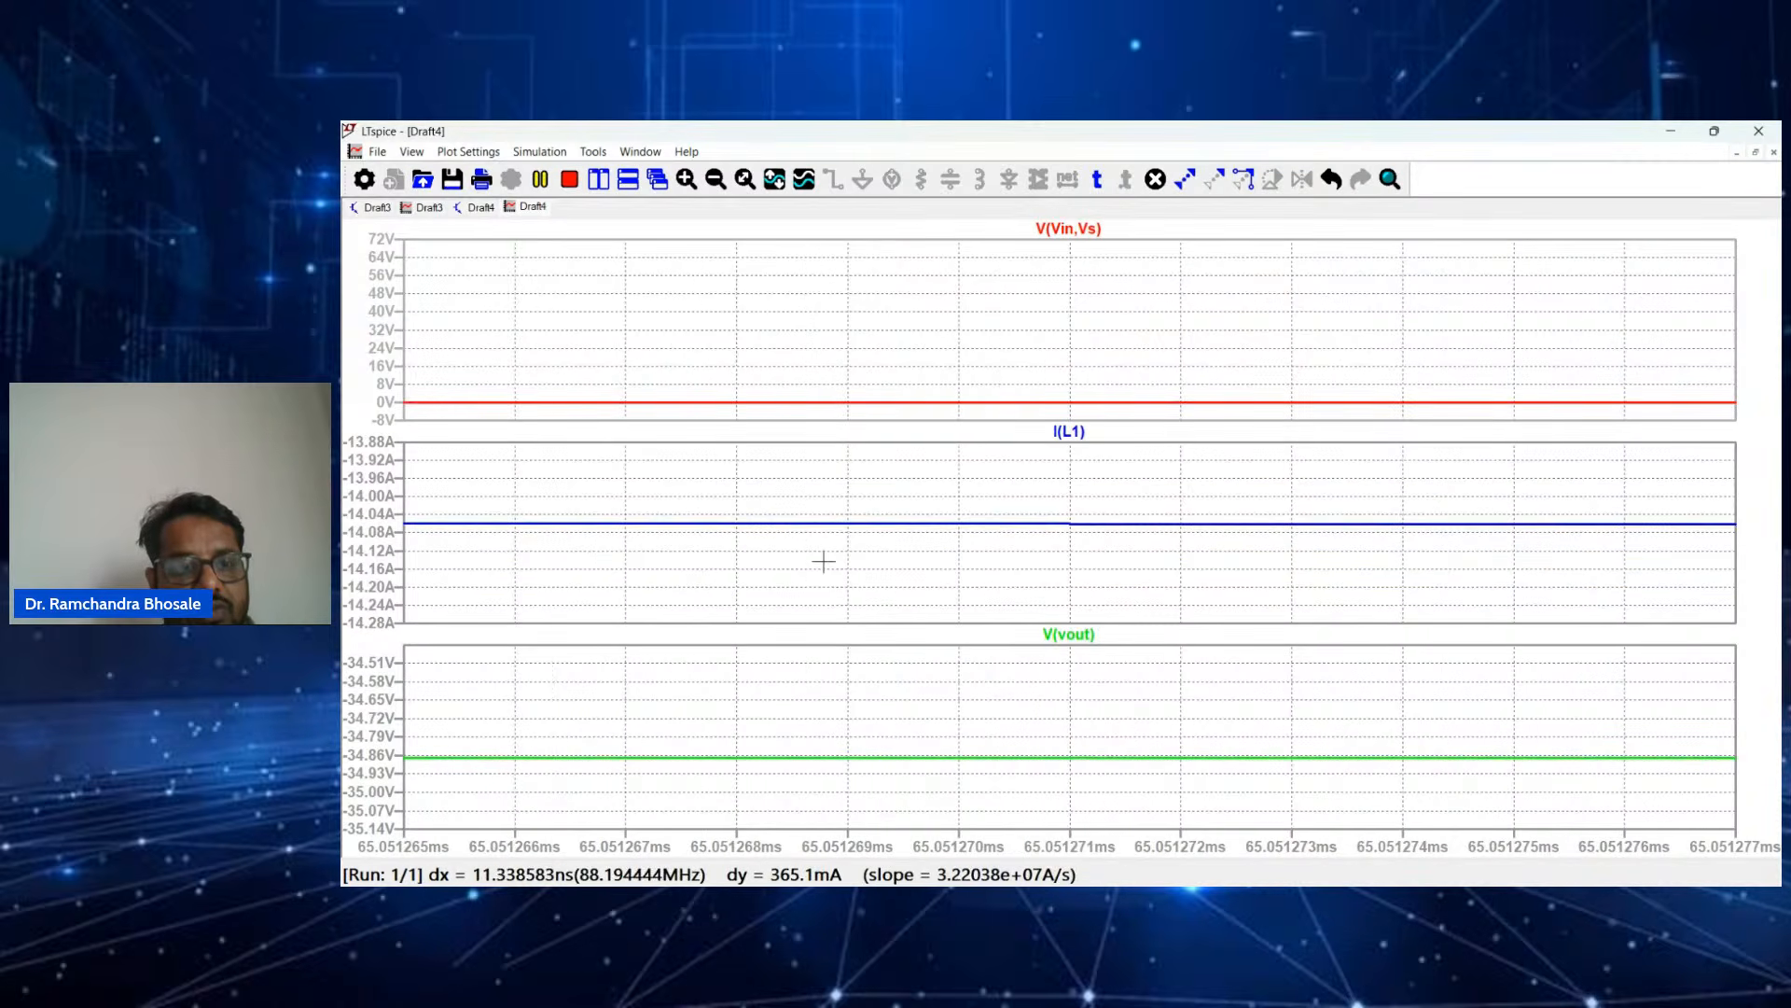
drag(743, 509, 876, 549)
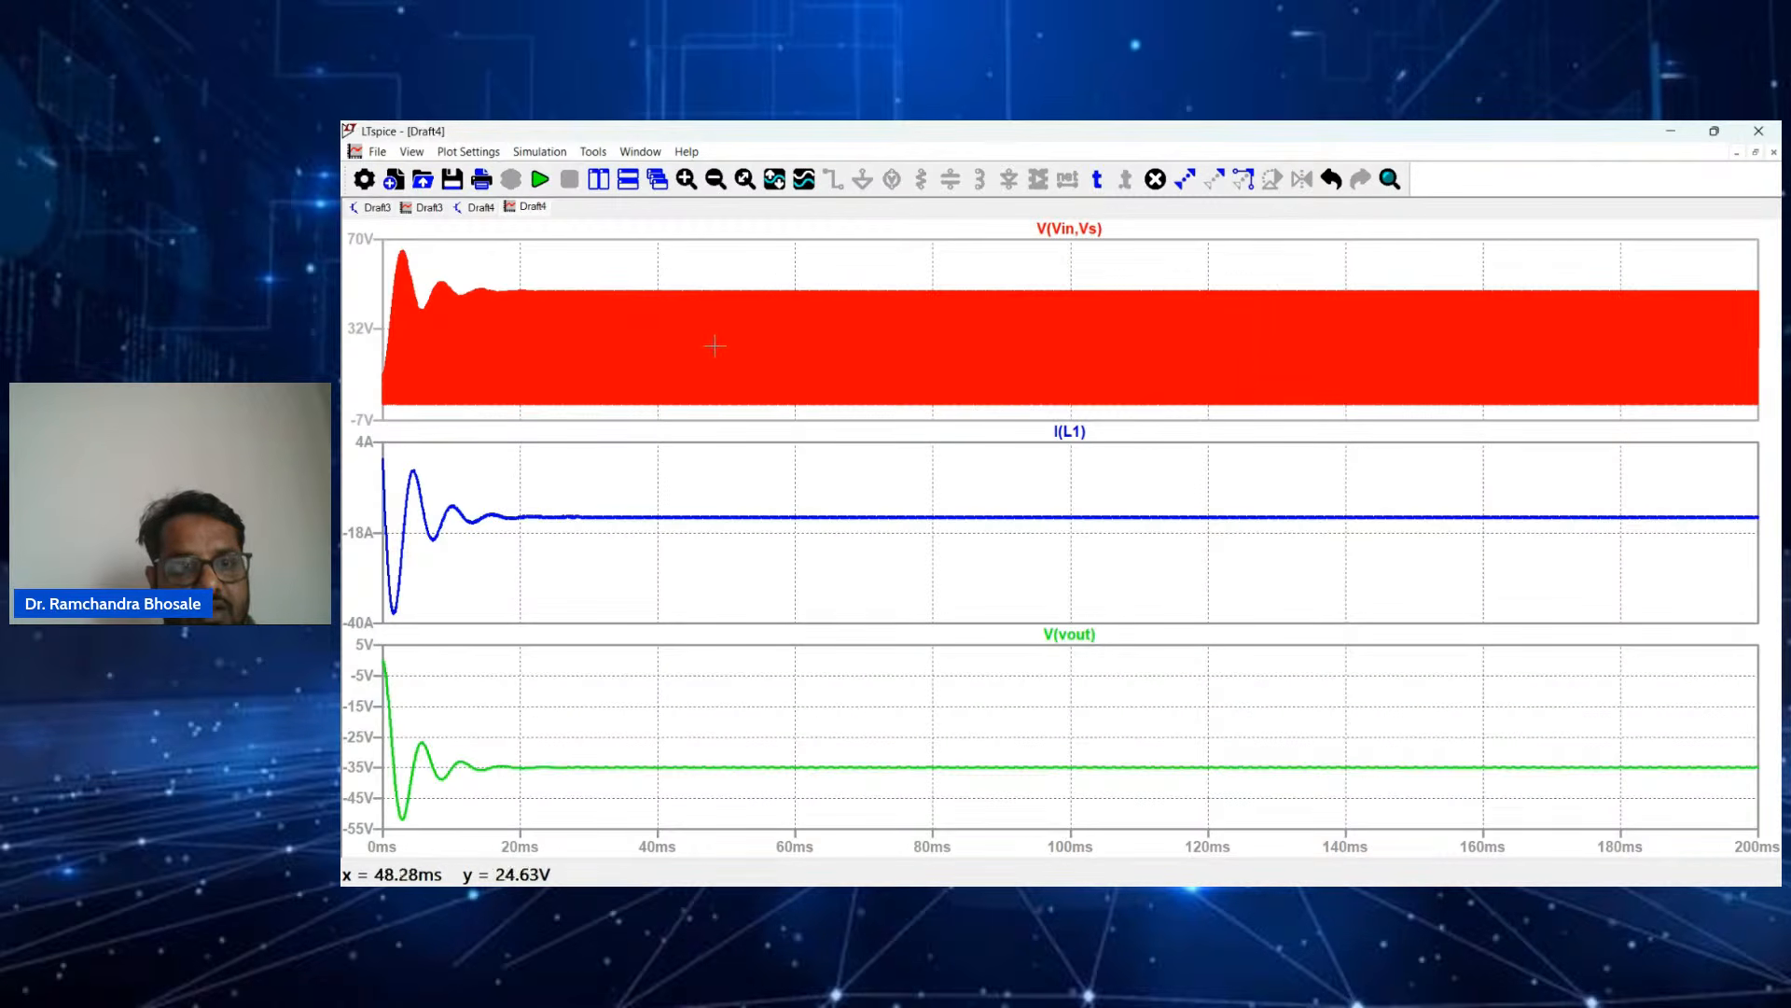
- Examine the V(Vin,Vs) switching waveform around 68.445 to 68.535 ms and return to the Draft4 schematic
drag(748, 271, 952, 408)
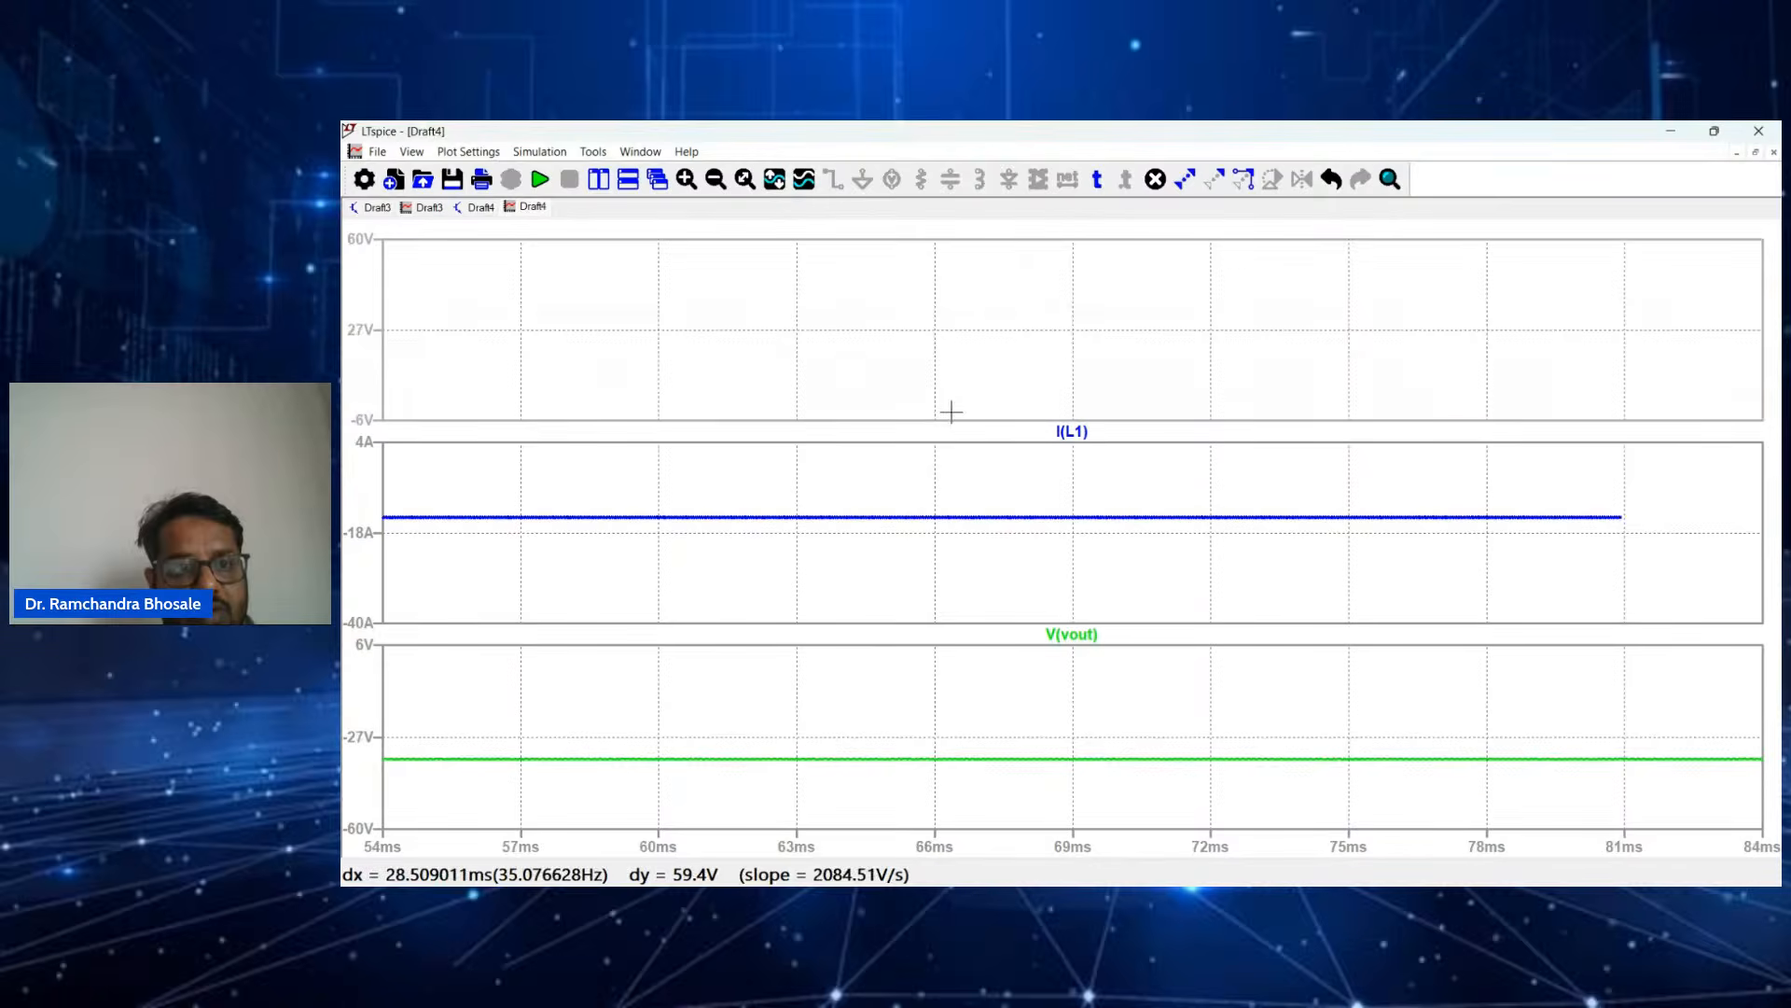
drag(933, 257, 1143, 435)
drag(1034, 244, 1196, 411)
drag(1102, 250, 1286, 408)
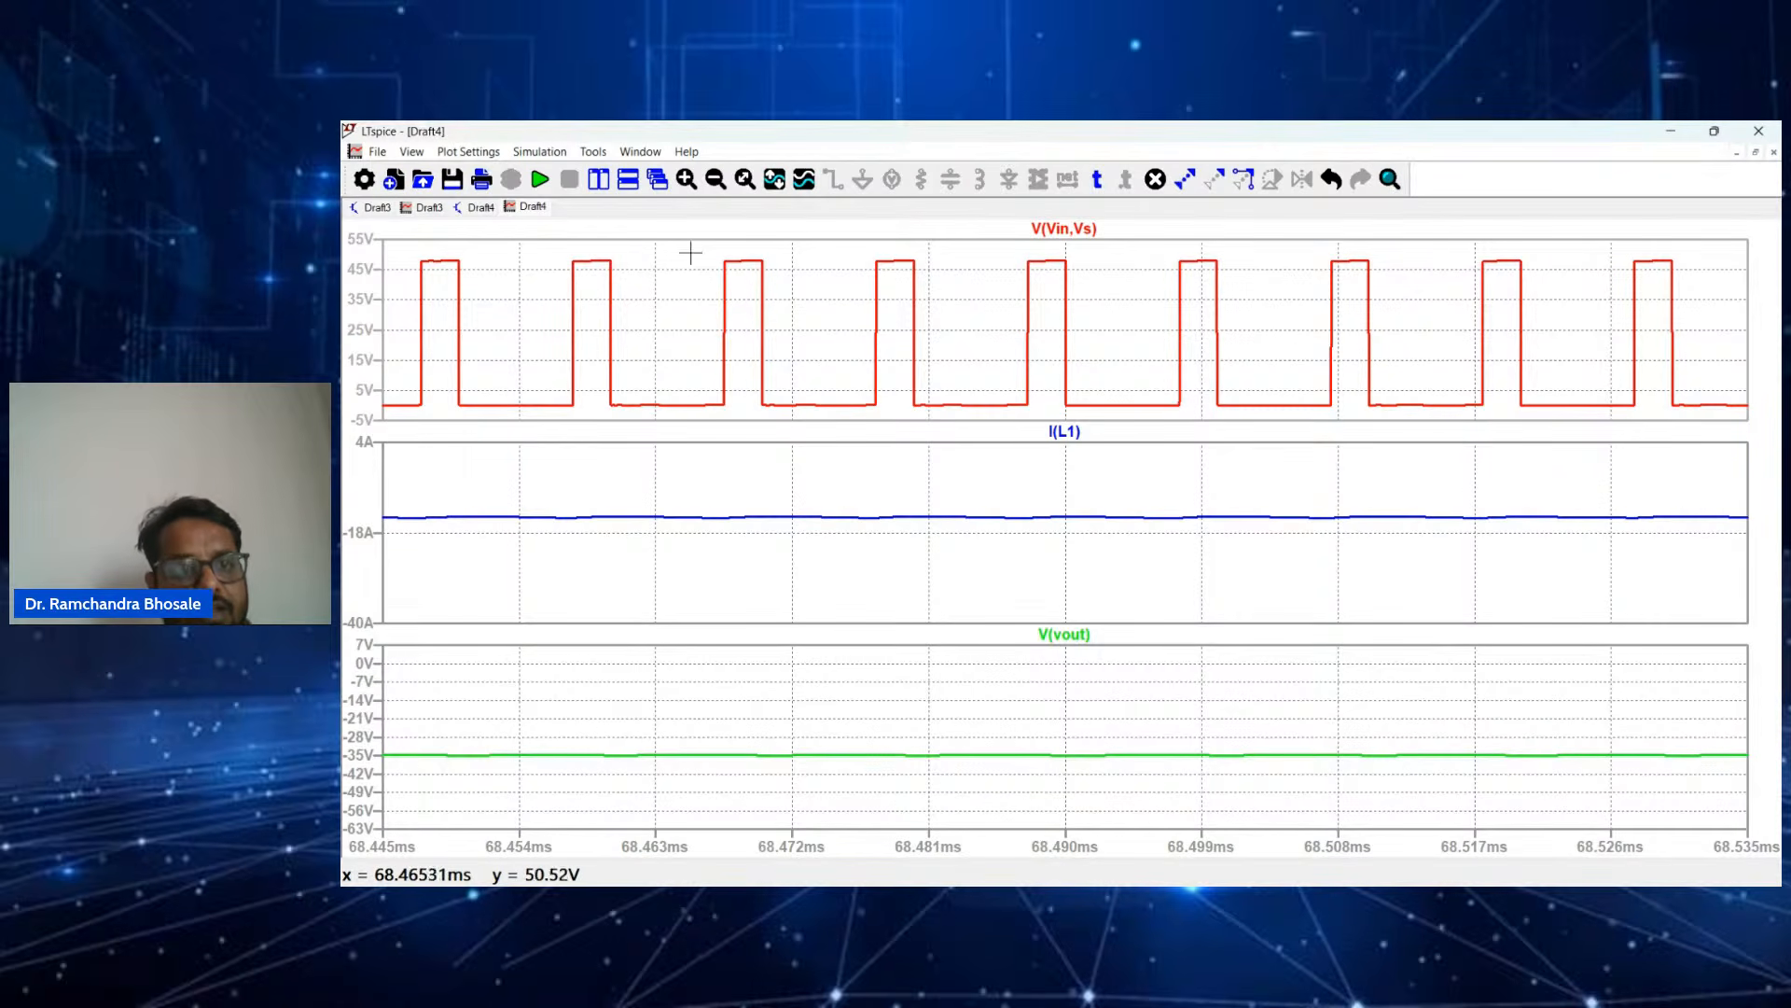
click(480, 207)
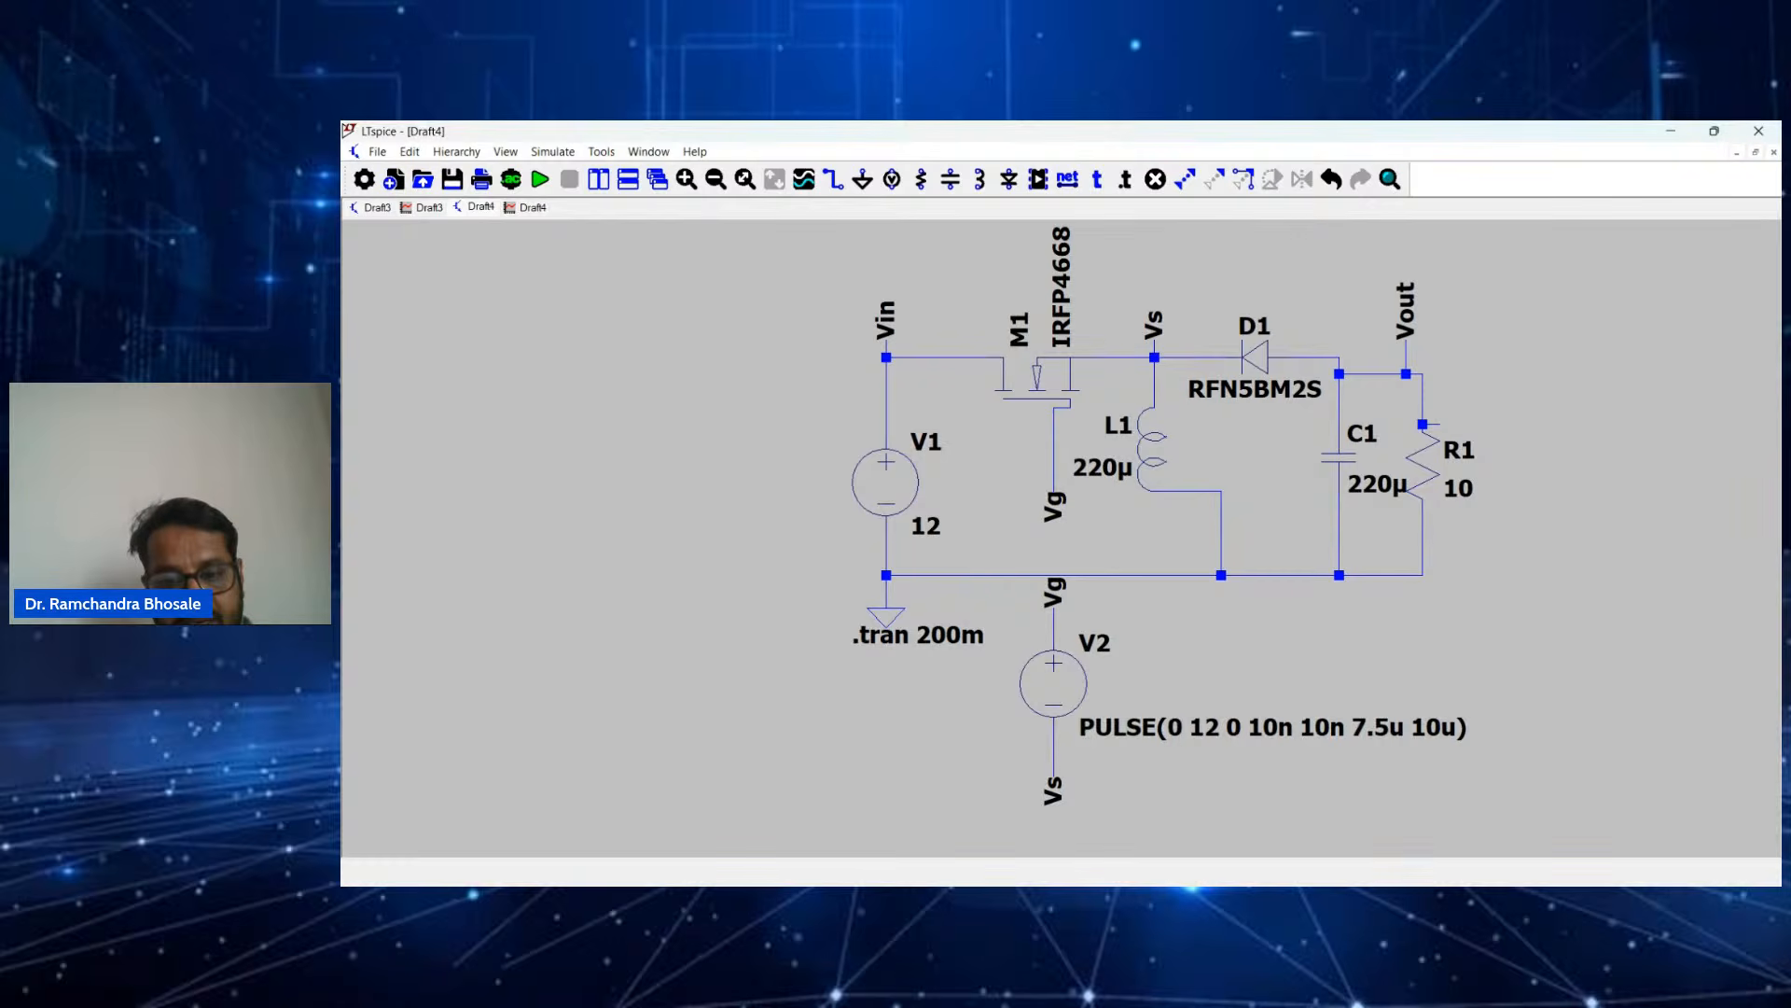
click(998, 901)
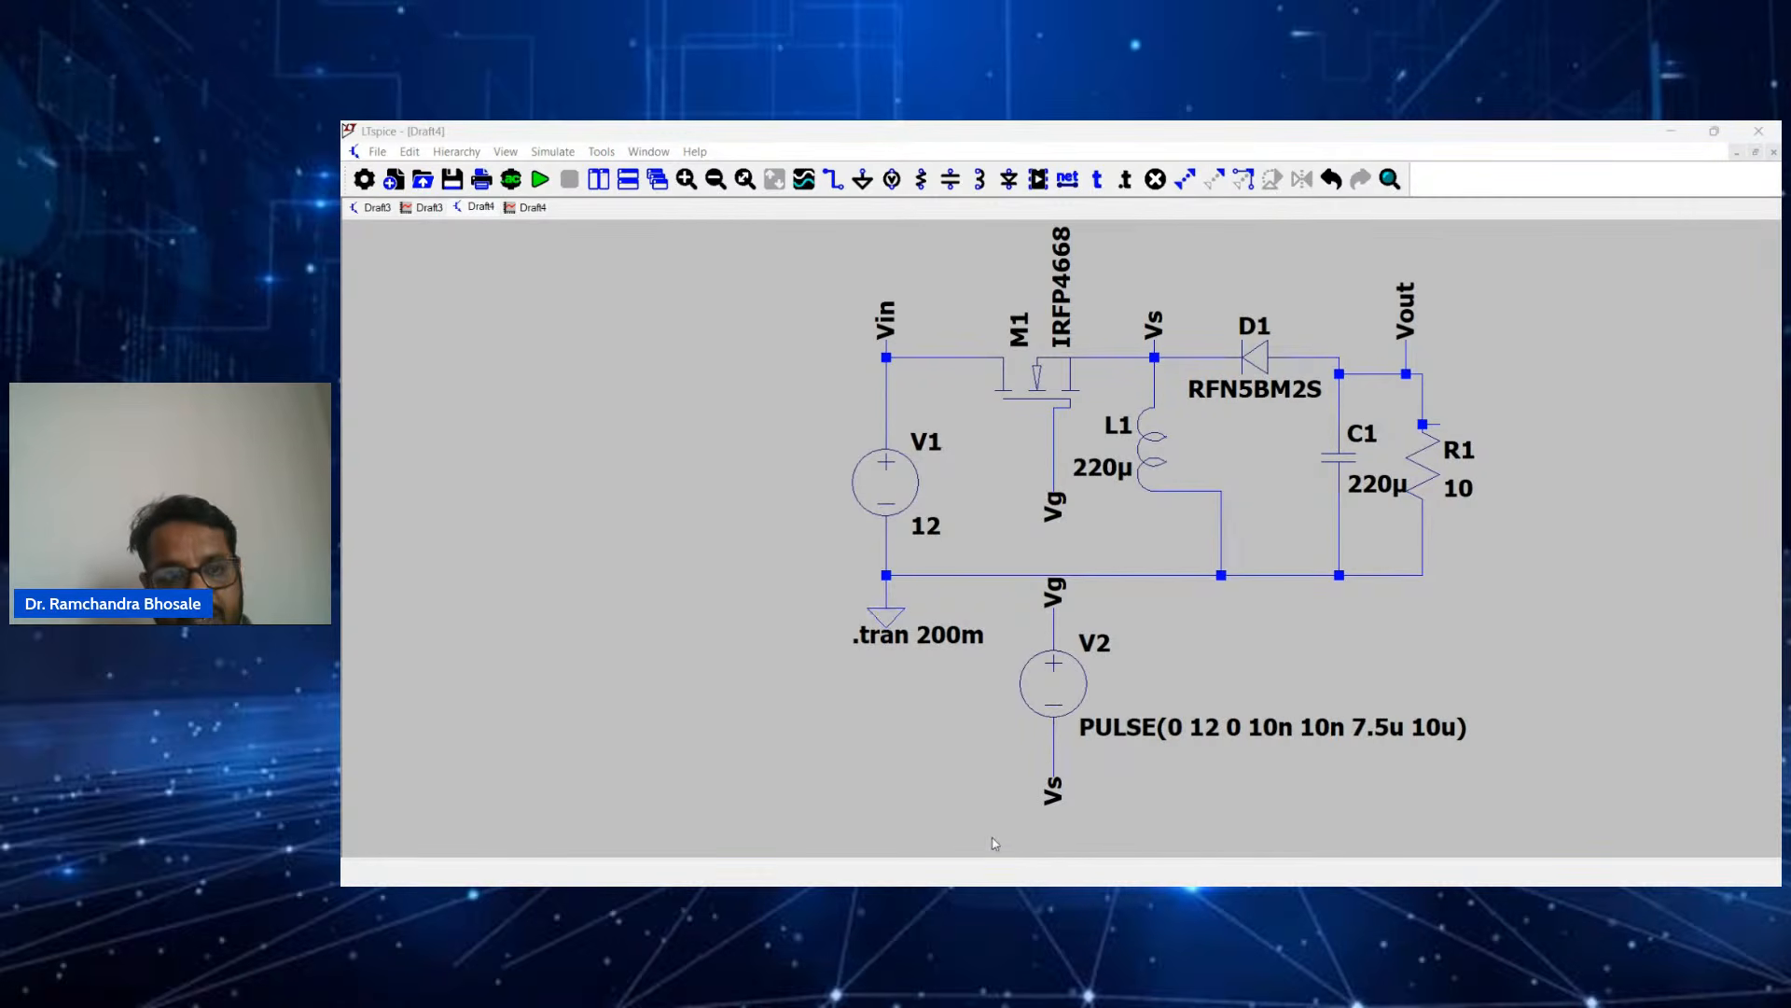